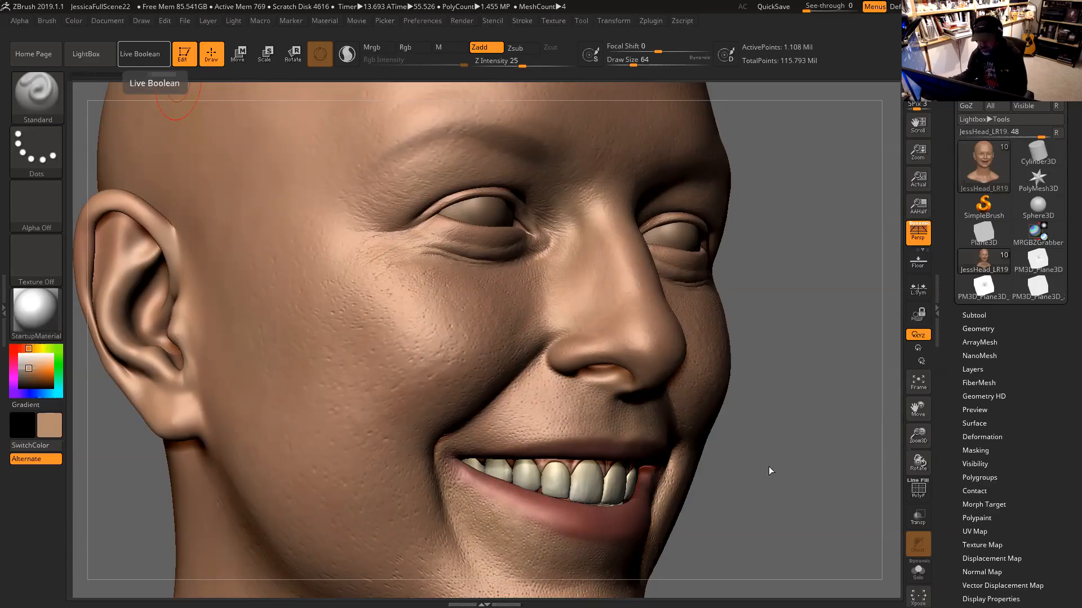
Turn off perspective in side view and hide both halves of the upper head skin
{"action": "mouse_move", "coordinate": [776, 464]}
{"action": "left_mouse_down"}
{"action": "mouse_move", "coordinate": [805, 377]}
{"action": "mouse_move", "coordinate": [850, 387]}
{"action": "mouse_move", "coordinate": [804, 403]}
{"action": "mouse_move", "coordinate": [827, 327]}
{"action": "mouse_move", "coordinate": [805, 341]}
{"action": "mouse_move", "coordinate": [801, 391]}
{"action": "mouse_move", "coordinate": [831, 377]}
{"action": "left_mouse_up"}
{"action": "left_click_drag", "start_coordinate": [698, 335], "coordinate": [763, 264]}
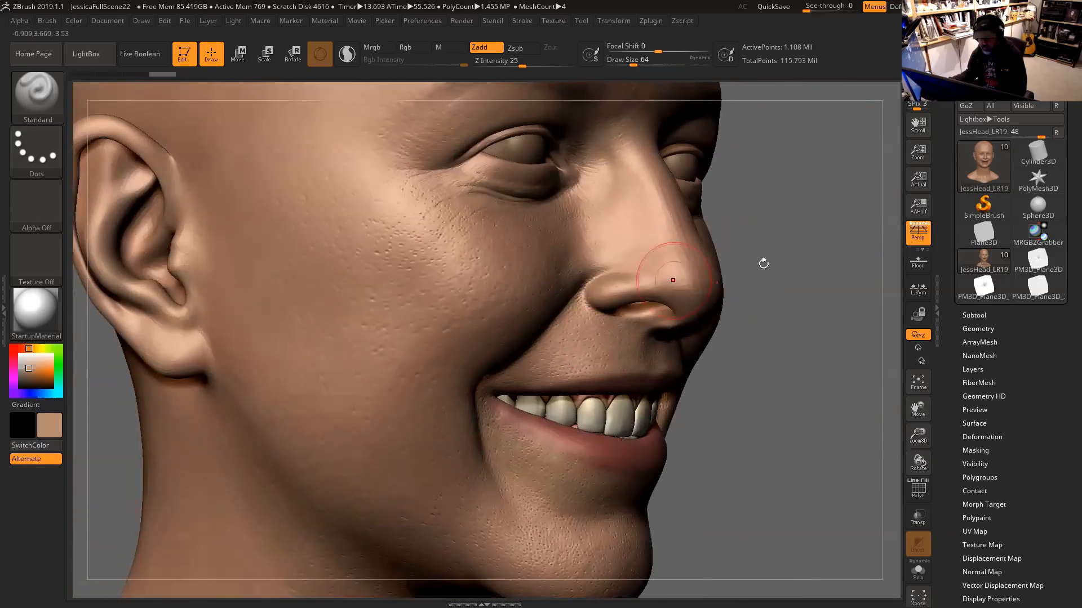
{"action": "left_click_drag", "start_coordinate": [814, 225], "coordinate": [802, 299]}
{"action": "key", "text": "p"}
{"action": "left_click_drag", "start_coordinate": [760, 329], "coordinate": [795, 315], "text": "alt"}
{"action": "key", "text": "ctrl+shift"}
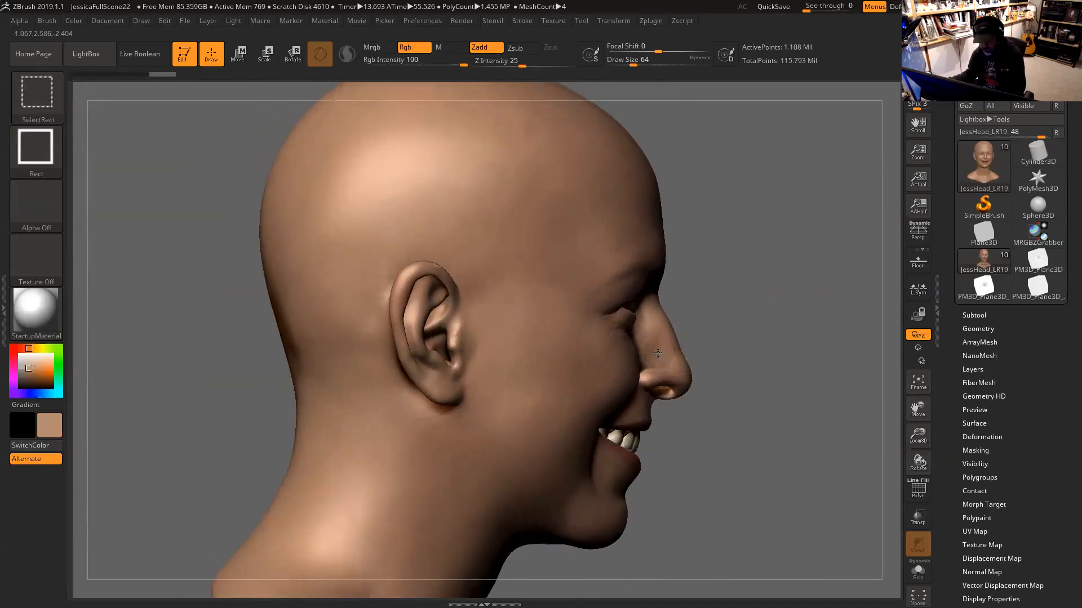
{"action": "left_click", "coordinate": [656, 352], "text": "ctrl+shift"}
{"action": "left_click", "coordinate": [732, 307], "text": "ctrl+shift"}
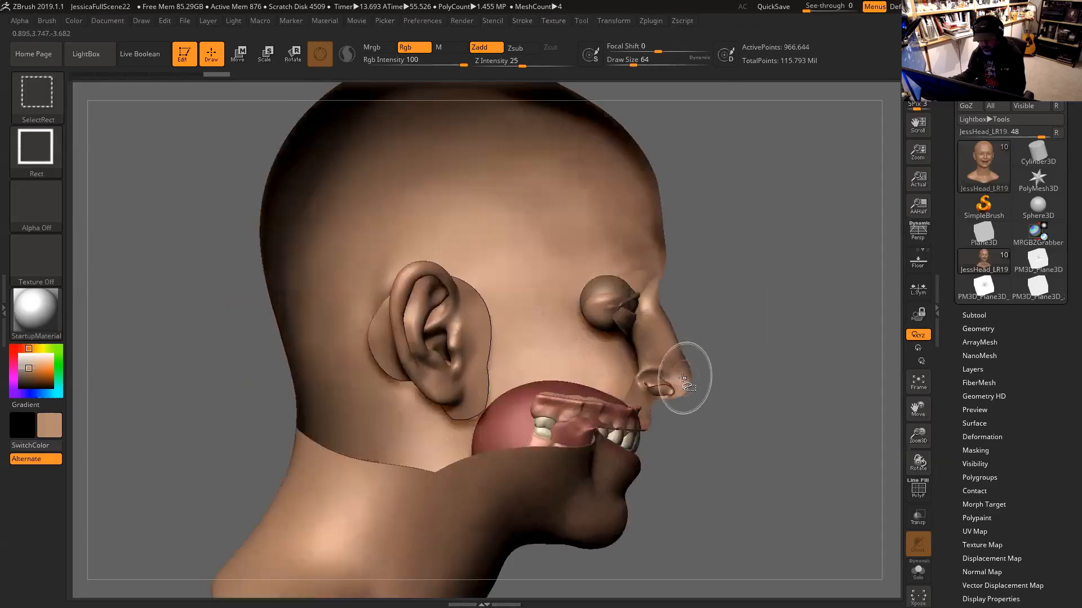
{"action": "left_click", "coordinate": [672, 384], "text": "ctrl+shift"}
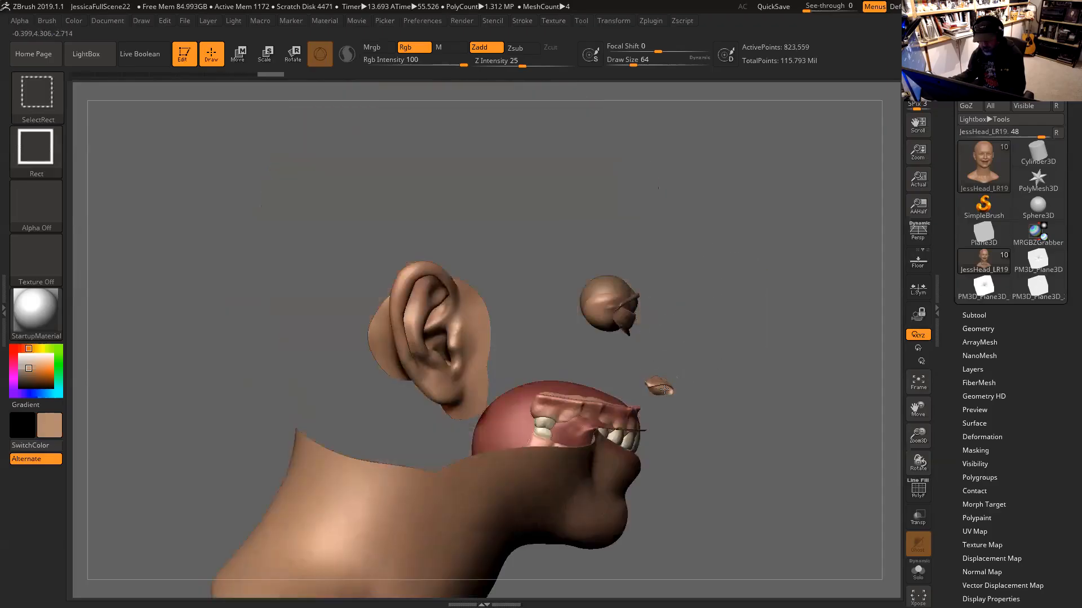
Hide the nostril and both halves of the jaw and neck skin, leaving the ears, eyes, teeth and mouth interior
{"action": "left_click", "coordinate": [620, 510], "text": "ctrl+shift"}
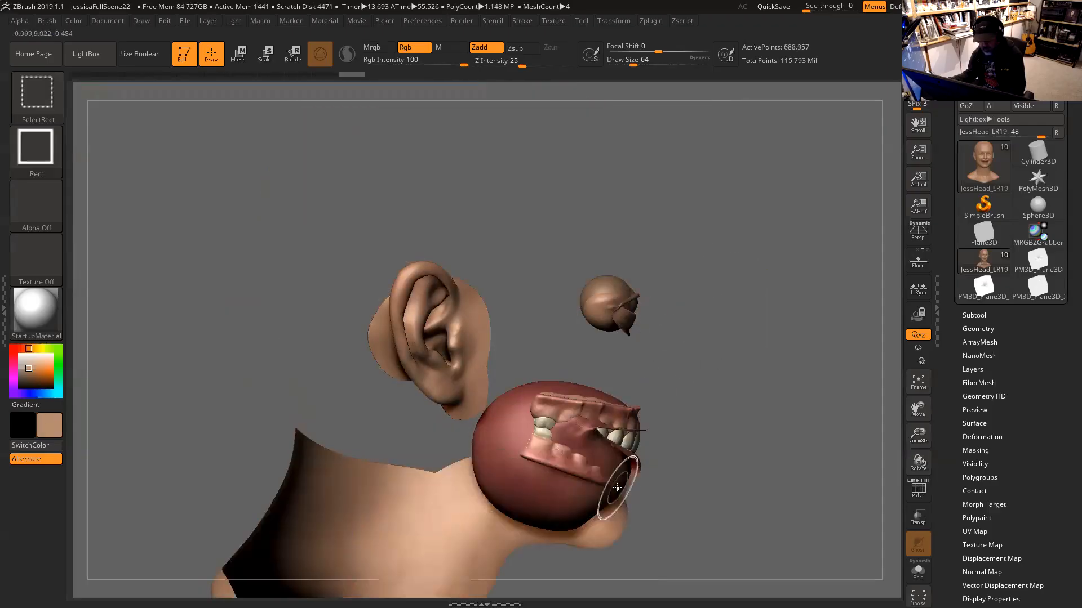
{"action": "left_click", "coordinate": [619, 521], "text": "ctrl+shift"}
{"action": "left_click", "coordinate": [646, 431], "text": "ctrl+shift"}
{"action": "mouse_move", "coordinate": [684, 435]}
{"action": "left_mouse_down"}
{"action": "mouse_move", "coordinate": [718, 454]}
{"action": "mouse_move", "coordinate": [632, 349]}
{"action": "mouse_move", "coordinate": [696, 335]}
{"action": "mouse_move", "coordinate": [690, 345]}
{"action": "left_mouse_up"}
{"action": "left_click", "coordinate": [622, 324], "text": "ctrl+shift"}
{"action": "left_click", "coordinate": [686, 326], "text": "ctrl+shift"}
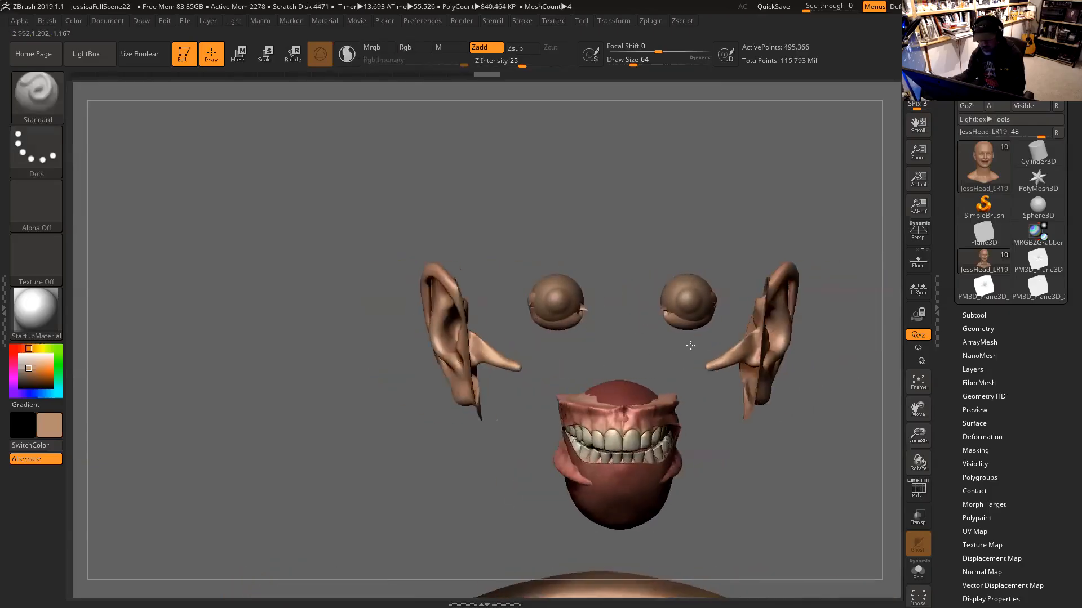
Invert the visibility to show the head skin, and hide the lower neck and shoulders with a rectangular selection
{"action": "left_click_drag", "start_coordinate": [620, 353], "coordinate": [481, 366]}
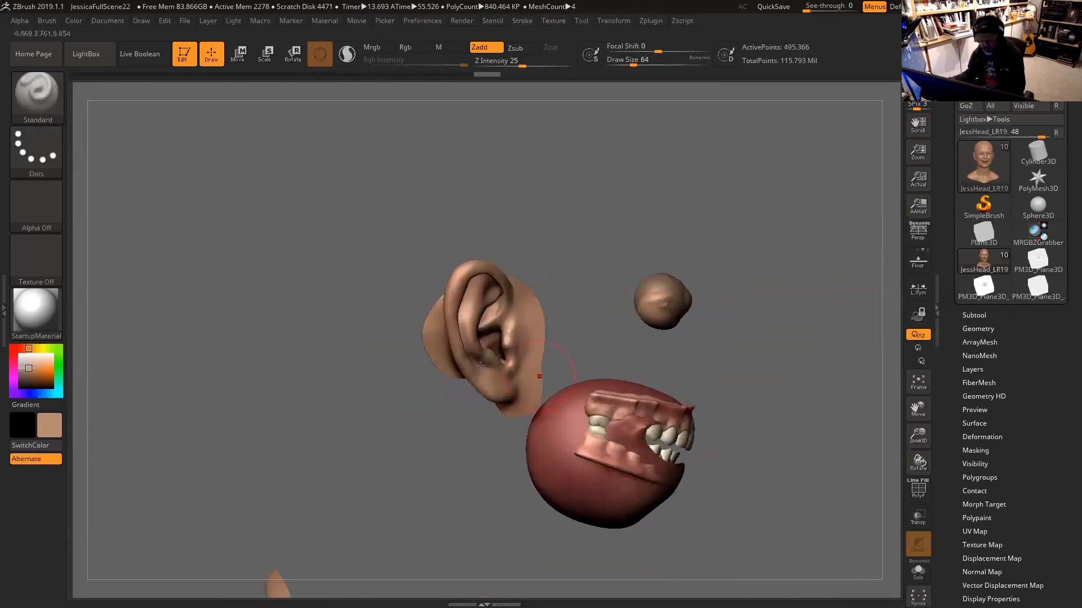
{"action": "left_click_drag", "start_coordinate": [749, 395], "coordinate": [750, 369], "text": "shift"}
{"action": "mouse_move", "coordinate": [750, 296]}
{"action": "left_mouse_down", "text": "ctrl+shift"}
{"action": "mouse_move", "coordinate": [778, 373]}
{"action": "mouse_move", "coordinate": [744, 325]}
{"action": "left_mouse_up", "text": "ctrl+shift"}
{"action": "mouse_move", "coordinate": [376, 543]}
{"action": "left_mouse_down", "text": "ctrl+alt+shift"}
{"action": "mouse_move", "coordinate": [696, 430]}
{"action": "mouse_move", "coordinate": [667, 421]}
{"action": "left_mouse_up", "text": "ctrl+alt+shift"}
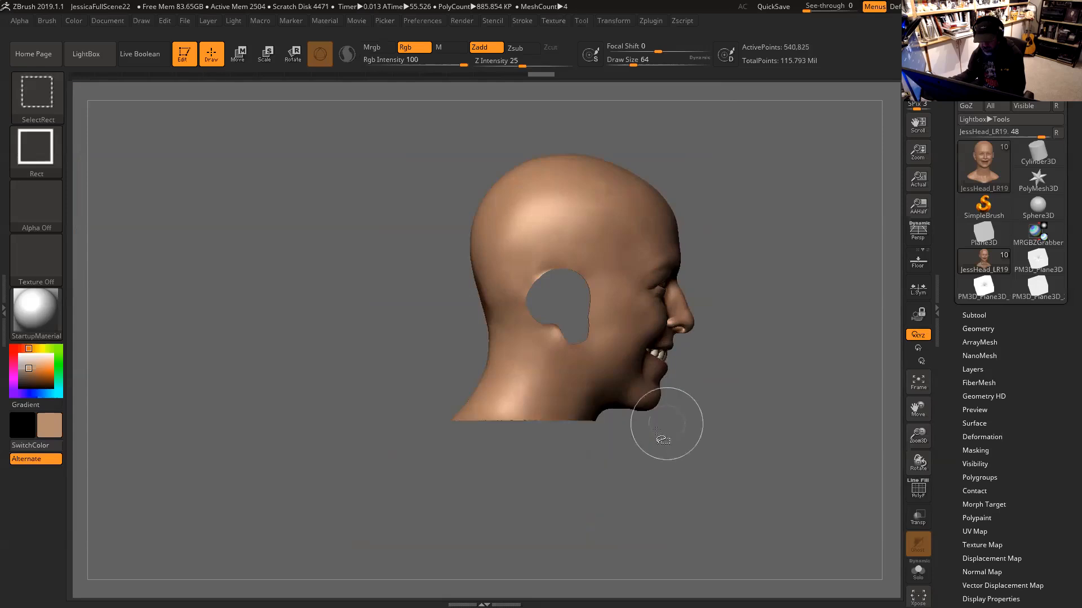
Hide the back half of the head in side view with the SelectRect brush, keeping the front of the face
{"action": "key", "text": "b"}
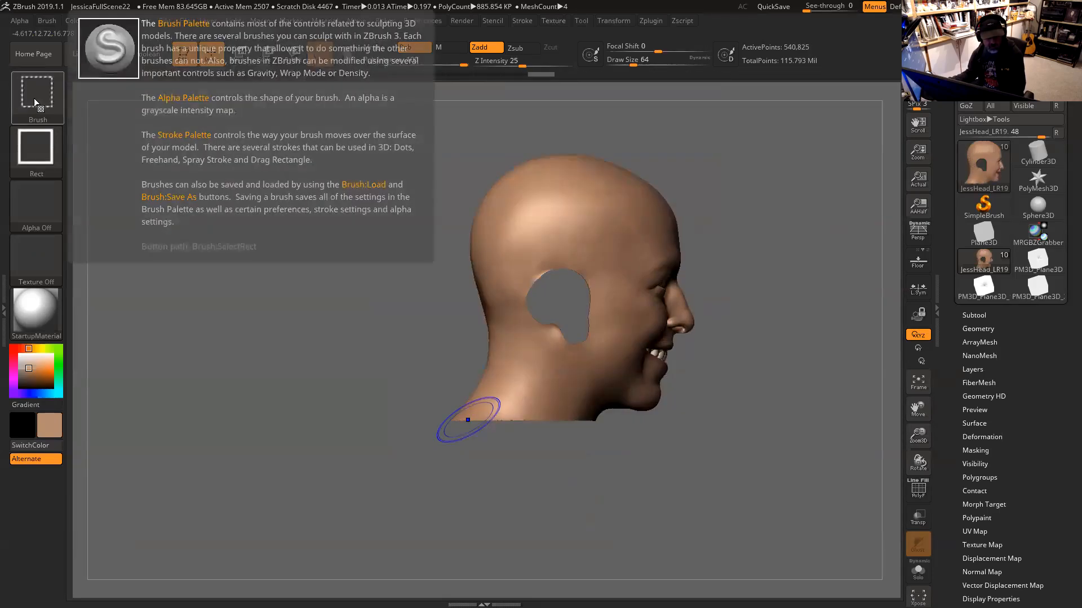
{"action": "left_click", "coordinate": [33, 101], "text": "ctrl+shift"}
{"action": "left_click", "coordinate": [377, 156]}
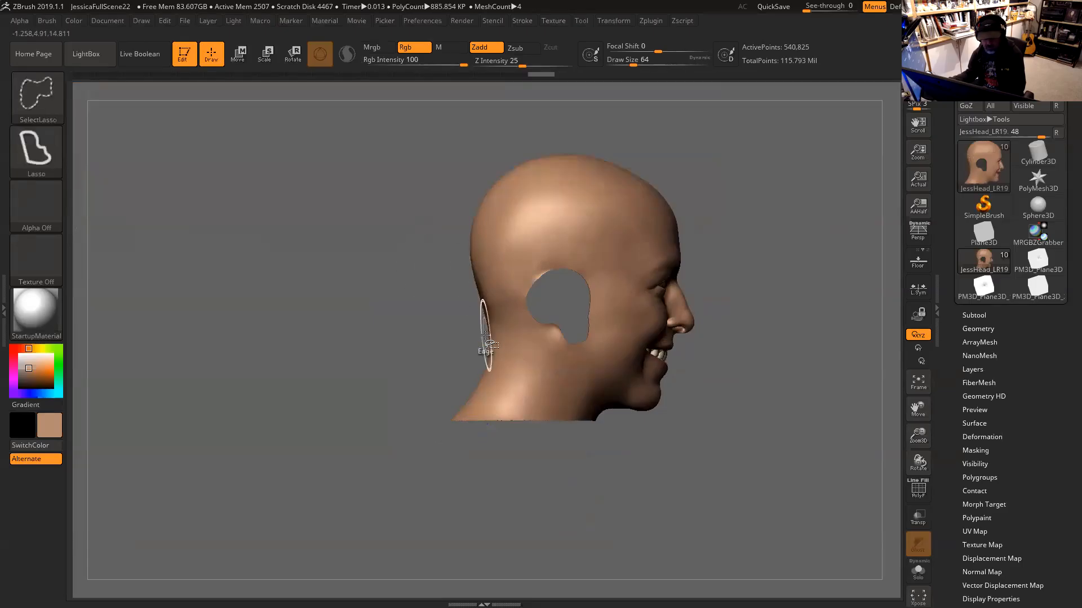
{"action": "left_click", "coordinate": [48, 92], "text": "ctrl+shift"}
{"action": "left_click", "coordinate": [160, 115]}
{"action": "left_click_drag", "start_coordinate": [411, 136], "coordinate": [579, 480], "text": "ctrl+shift"}
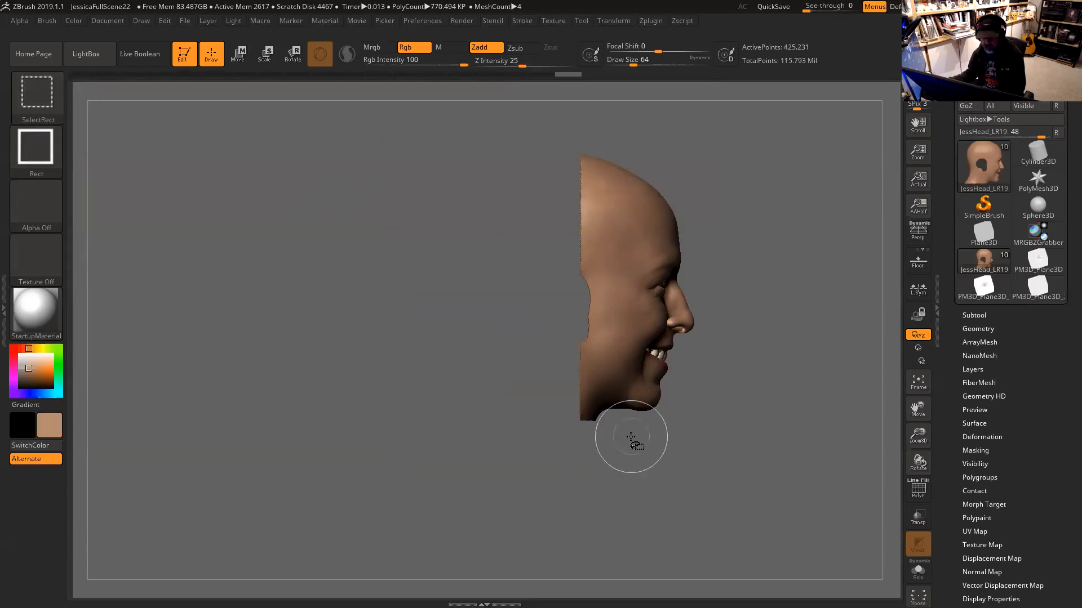
{"action": "left_click_drag", "start_coordinate": [637, 437], "coordinate": [524, 439], "text": "shift"}
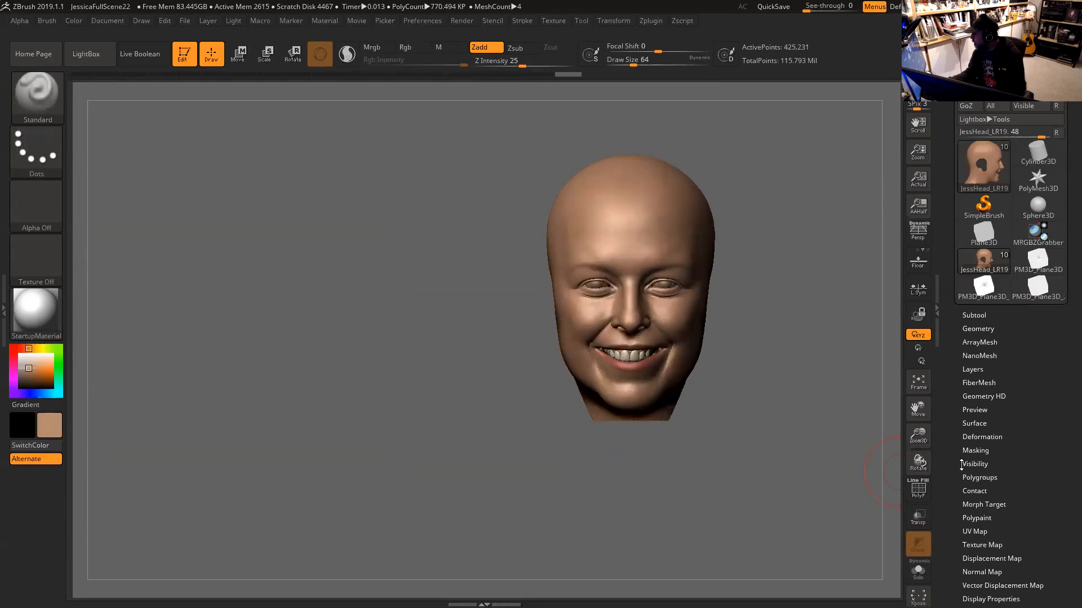
Generate the high-definition subdivided mesh for the visible front portion of the head
{"action": "mouse_move", "coordinate": [742, 409]}
{"action": "left_mouse_down"}
{"action": "mouse_move", "coordinate": [760, 401]}
{"action": "mouse_move", "coordinate": [699, 390]}
{"action": "mouse_move", "coordinate": [769, 388]}
{"action": "mouse_move", "coordinate": [755, 445]}
{"action": "mouse_move", "coordinate": [746, 307]}
{"action": "mouse_move", "coordinate": [754, 327]}
{"action": "left_mouse_up"}
{"action": "key", "text": "f"}
{"action": "key", "text": "p"}
{"action": "key", "text": "p"}
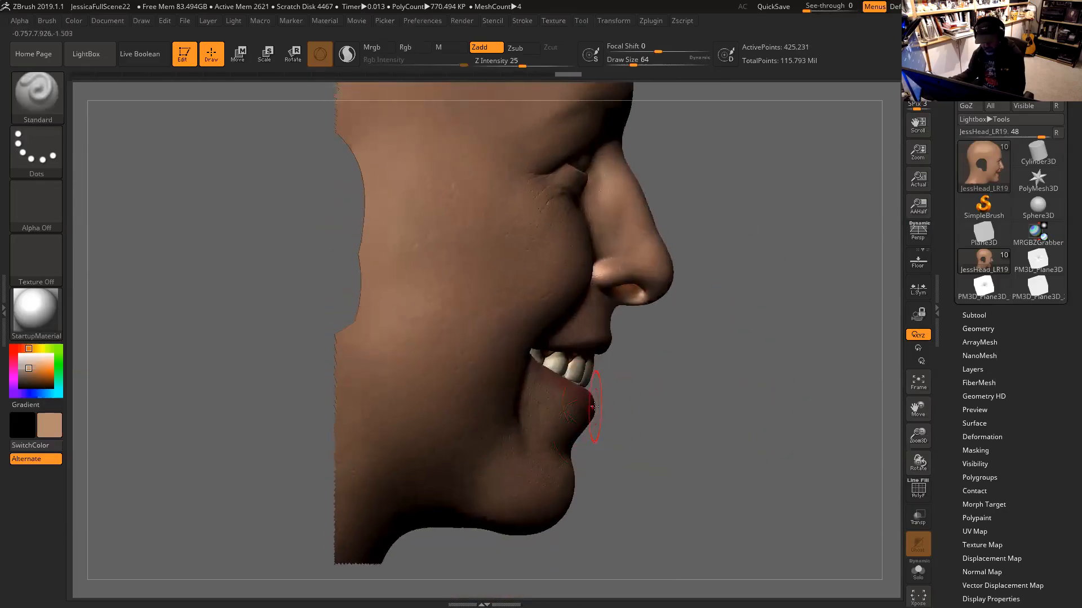
{"action": "key", "text": "ctrl+d"}
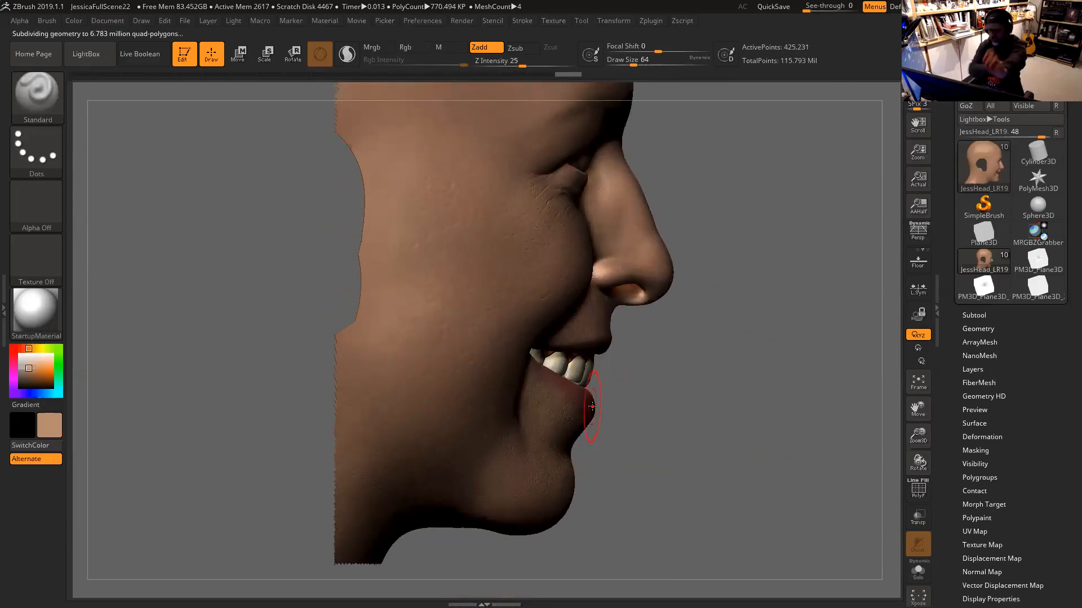
{"action": "key", "text": "ctrl+d"}
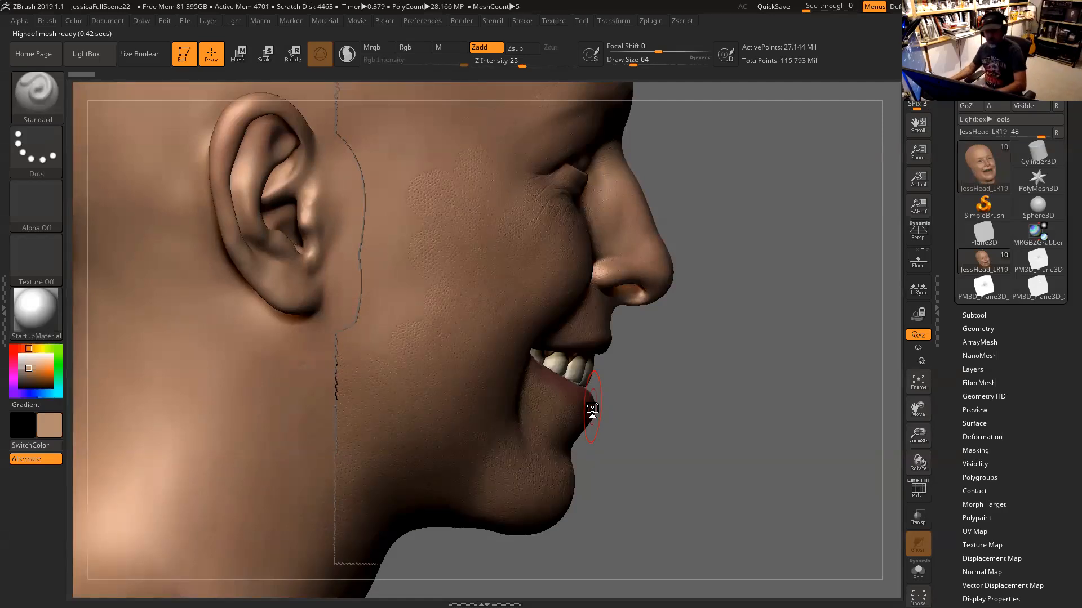
Turn on perspective and examine the skin pores and wrinkles around the cheeks, nose and eyes
{"action": "mouse_move", "coordinate": [712, 397]}
{"action": "left_mouse_down"}
{"action": "mouse_move", "coordinate": [651, 386]}
{"action": "mouse_move", "coordinate": [661, 393]}
{"action": "left_mouse_up"}
{"action": "key", "text": "p"}
{"action": "mouse_move", "coordinate": [741, 355]}
{"action": "left_mouse_down"}
{"action": "mouse_move", "coordinate": [766, 358]}
{"action": "mouse_move", "coordinate": [762, 371]}
{"action": "mouse_move", "coordinate": [758, 344]}
{"action": "left_mouse_up"}
{"action": "left_click_drag", "start_coordinate": [766, 298], "coordinate": [749, 307]}
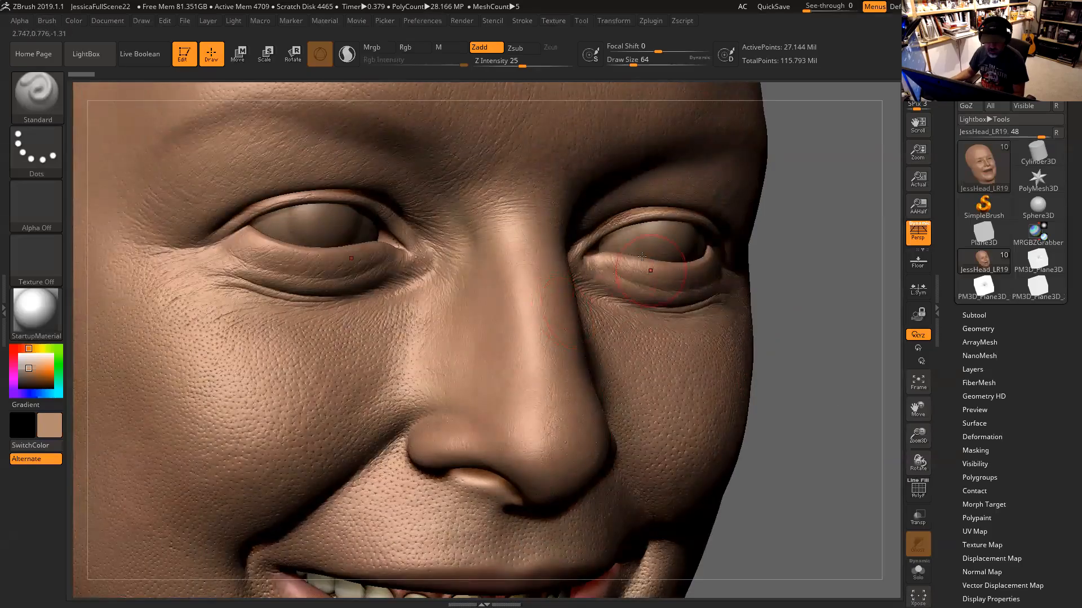
{"action": "mouse_move", "coordinate": [798, 268]}
{"action": "left_mouse_down"}
{"action": "mouse_move", "coordinate": [806, 223]}
{"action": "mouse_move", "coordinate": [522, 254]}
{"action": "left_mouse_up"}
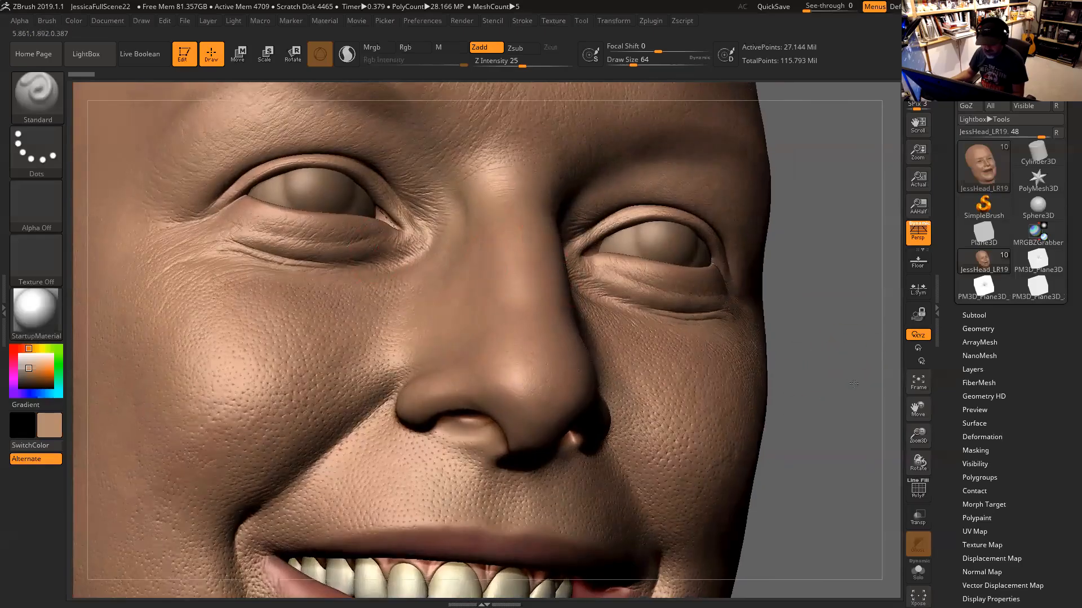
{"action": "left_click_drag", "start_coordinate": [852, 381], "coordinate": [852, 411]}
{"action": "left_click_drag", "start_coordinate": [825, 332], "coordinate": [864, 433], "text": "alt"}
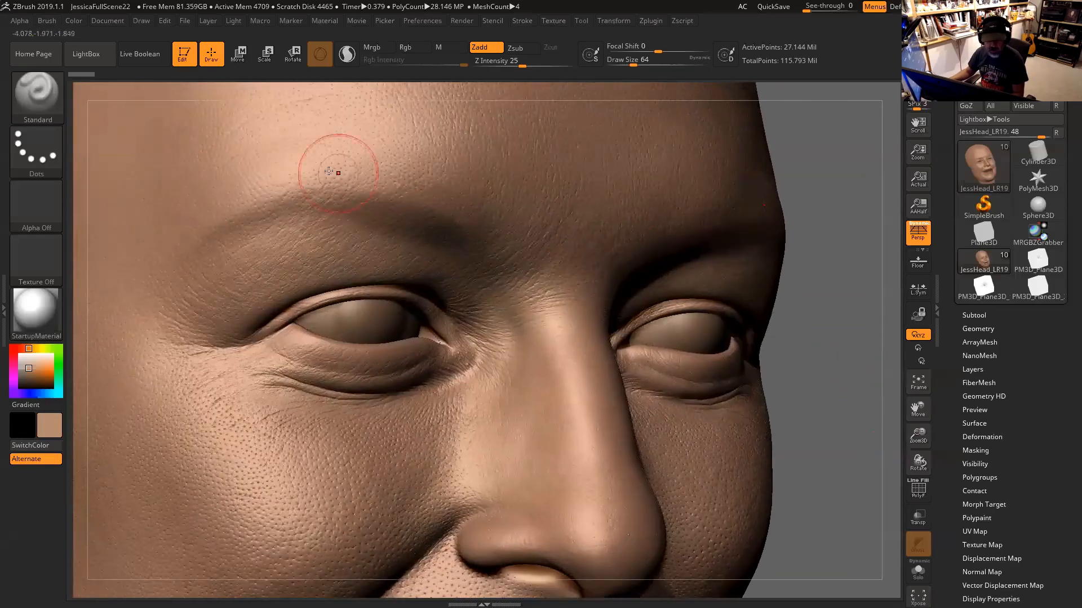
Examine the skin texture of the forehead and brows, the temple and the lower face around the smile
{"action": "left_click_drag", "start_coordinate": [852, 367], "coordinate": [868, 512], "text": "alt"}
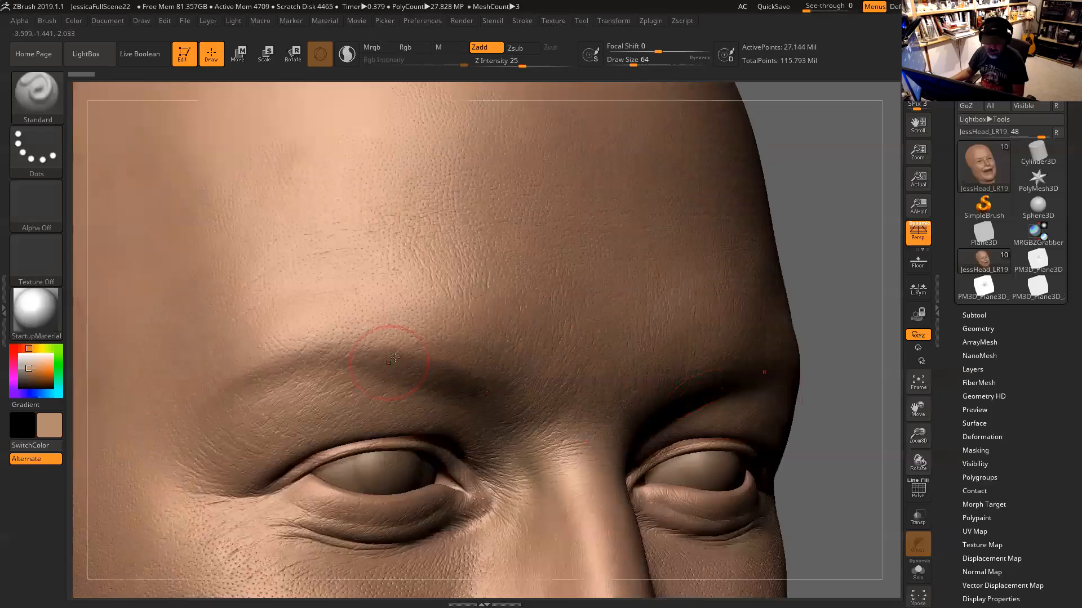
{"action": "left_click_drag", "start_coordinate": [849, 188], "coordinate": [826, 334]}
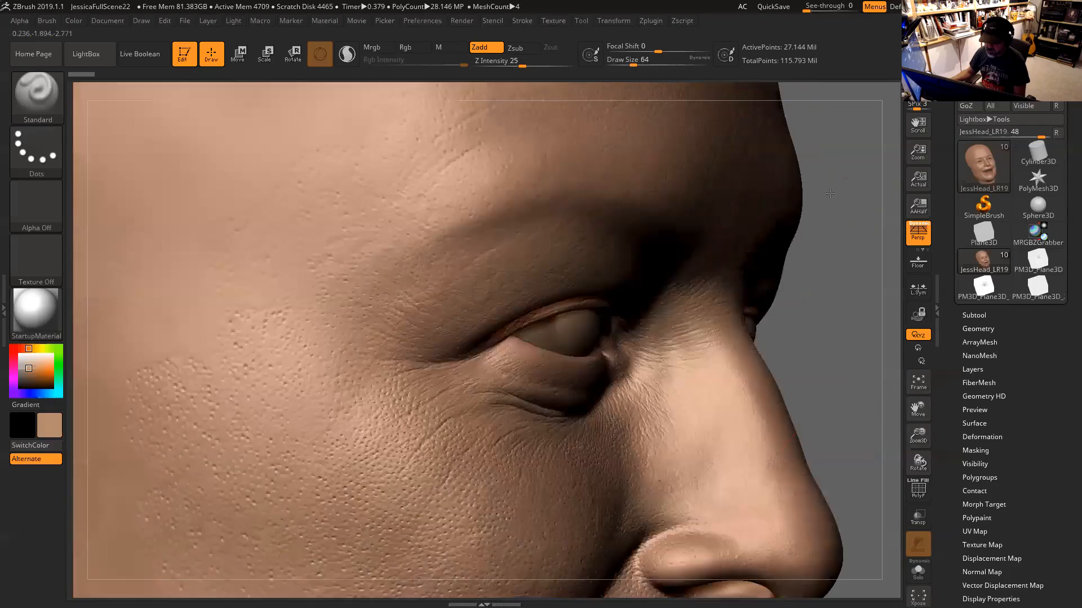
{"action": "left_click_drag", "start_coordinate": [848, 192], "coordinate": [805, 215]}
{"action": "mouse_move", "coordinate": [864, 169]}
{"action": "left_mouse_down"}
{"action": "mouse_move", "coordinate": [855, 248]}
{"action": "mouse_move", "coordinate": [706, 207]}
{"action": "left_mouse_up"}
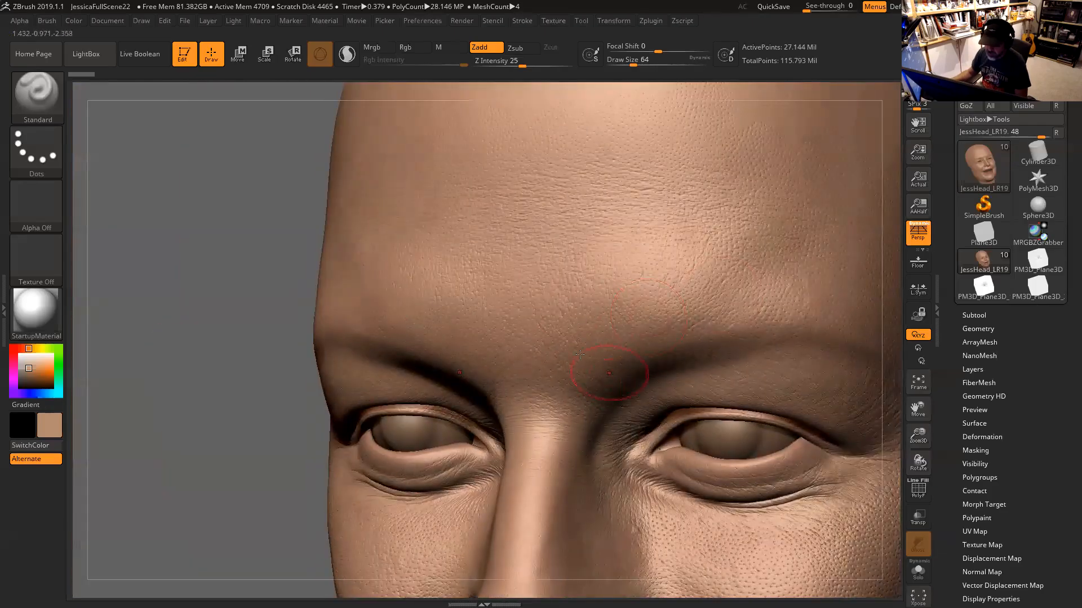
{"action": "mouse_move", "coordinate": [217, 379]}
{"action": "left_mouse_down", "text": "alt"}
{"action": "mouse_move", "coordinate": [139, 340]}
{"action": "mouse_move", "coordinate": [212, 332]}
{"action": "left_mouse_up", "text": "alt"}
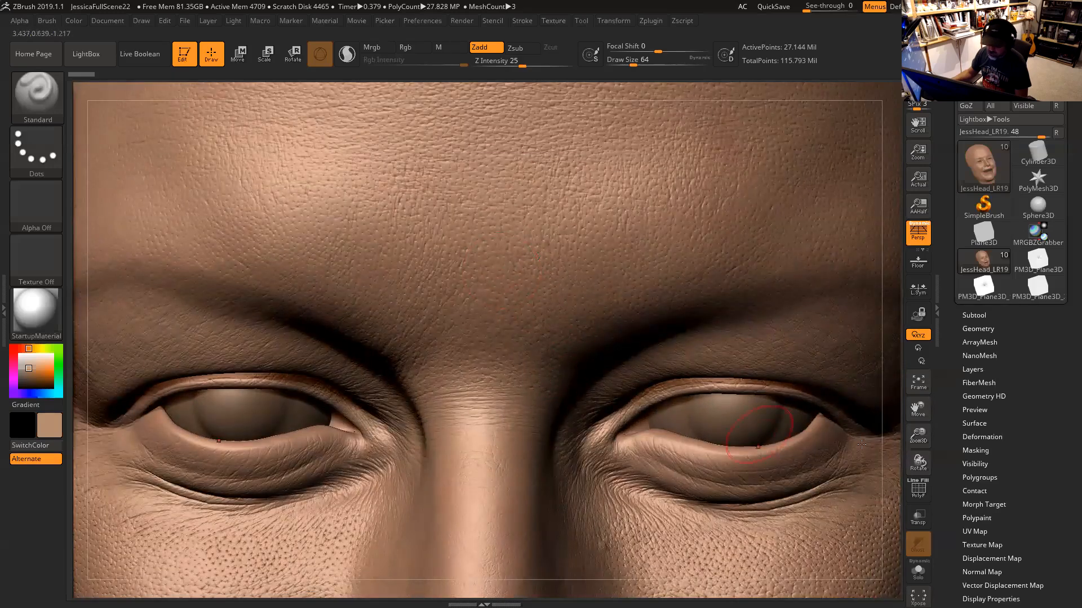
{"action": "left_click_drag", "start_coordinate": [885, 428], "coordinate": [872, 382], "text": "alt"}
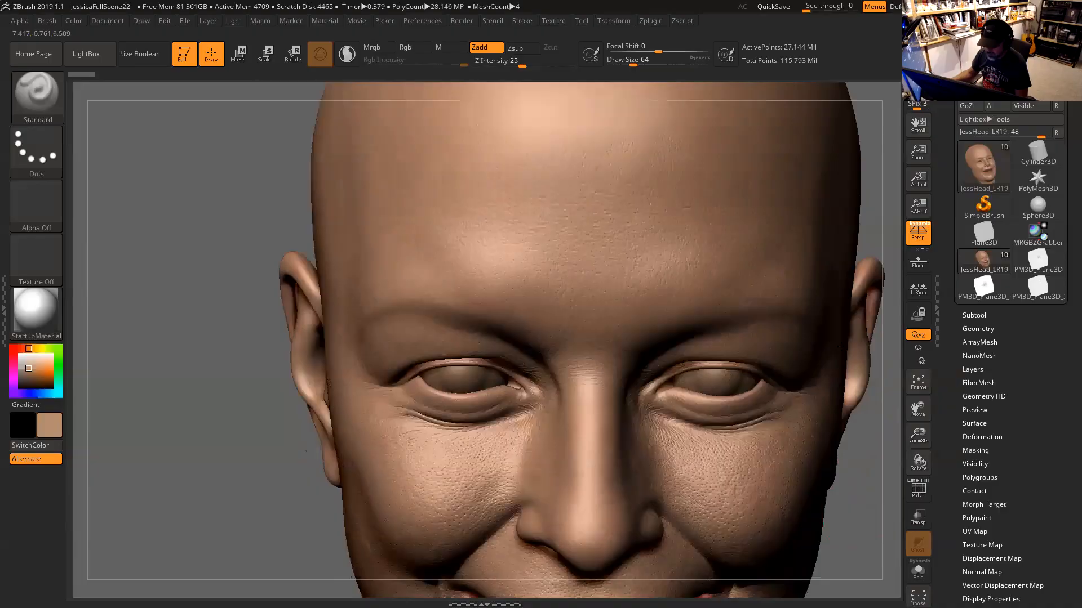
{"action": "left_click_drag", "start_coordinate": [862, 547], "coordinate": [849, 355], "text": "alt"}
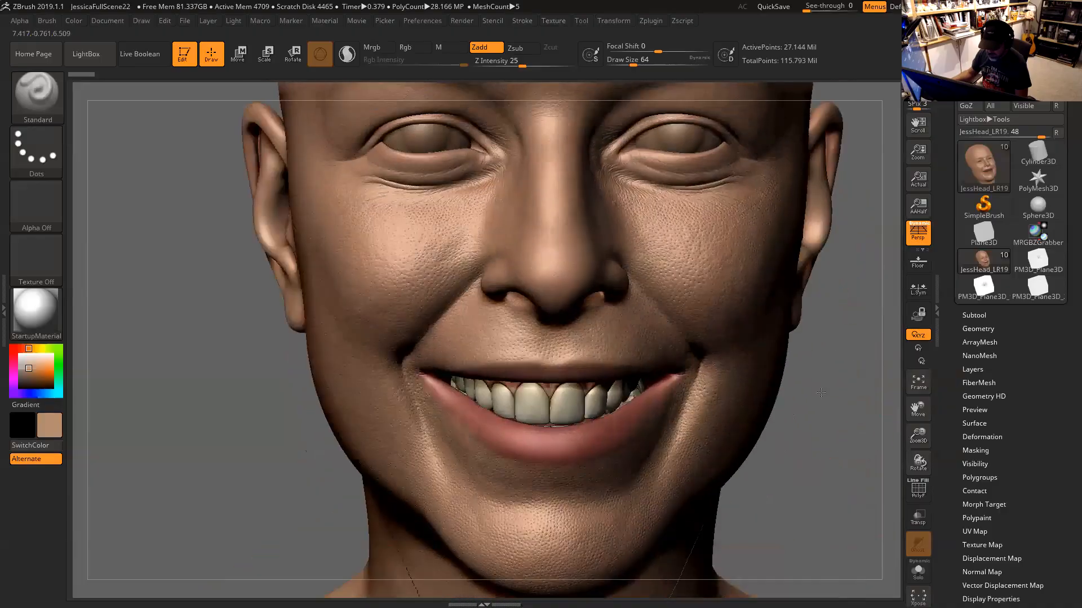
Turn off the polypaint color on the head subtool so the lips show the plain material
{"action": "left_click", "coordinate": [974, 315]}
{"action": "left_click", "coordinate": [1045, 339]}
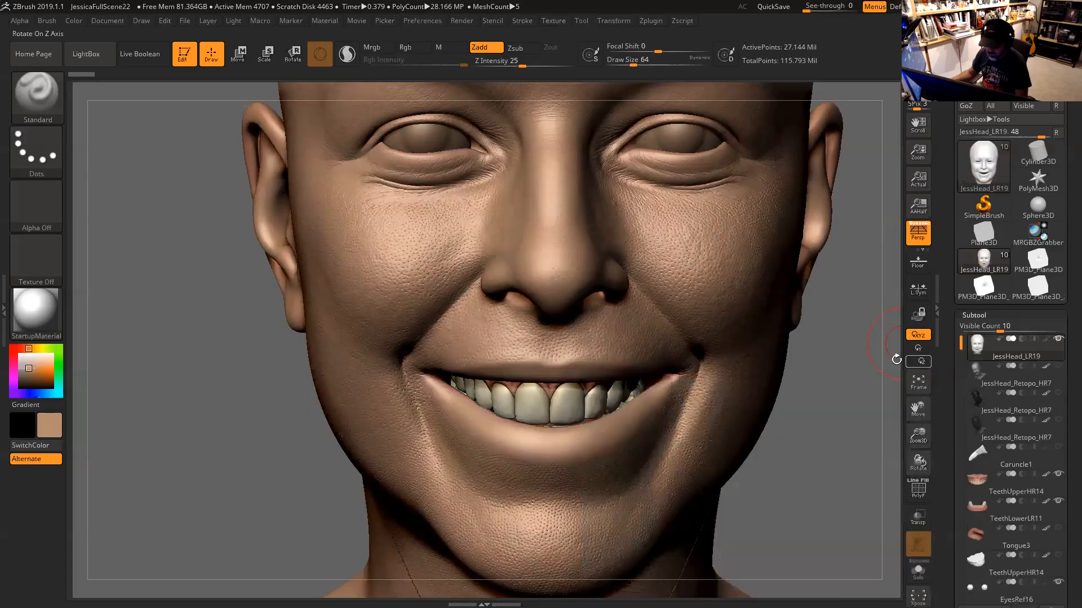
{"action": "mouse_move", "coordinate": [860, 392]}
{"action": "left_mouse_down"}
{"action": "mouse_move", "coordinate": [862, 364]}
{"action": "mouse_move", "coordinate": [819, 380]}
{"action": "mouse_move", "coordinate": [845, 387]}
{"action": "mouse_move", "coordinate": [792, 384]}
{"action": "mouse_move", "coordinate": [831, 388]}
{"action": "left_mouse_up"}
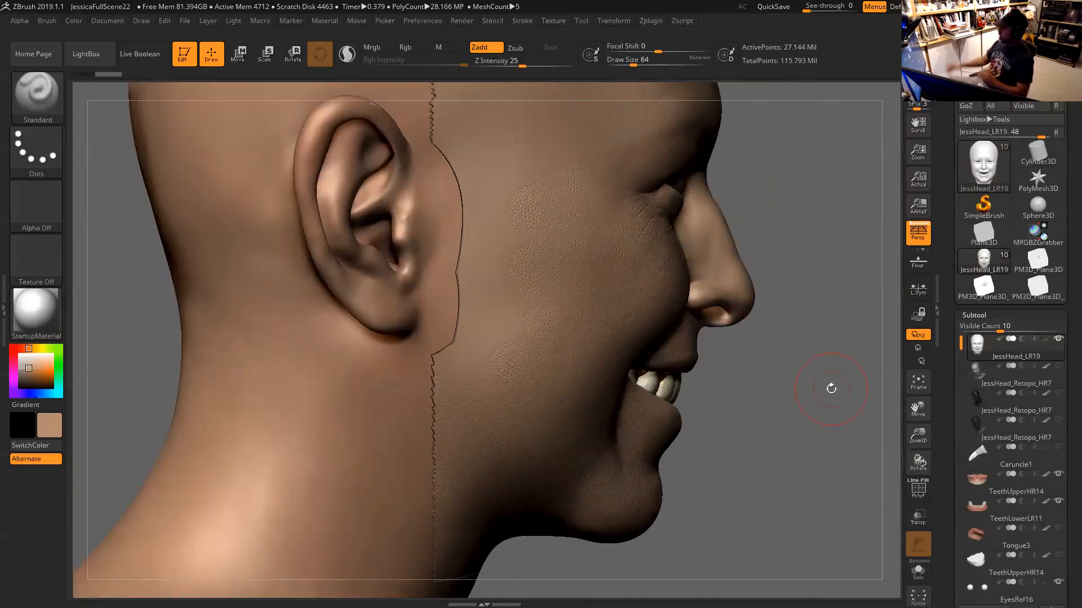
{"action": "mouse_move", "coordinate": [1038, 180]}
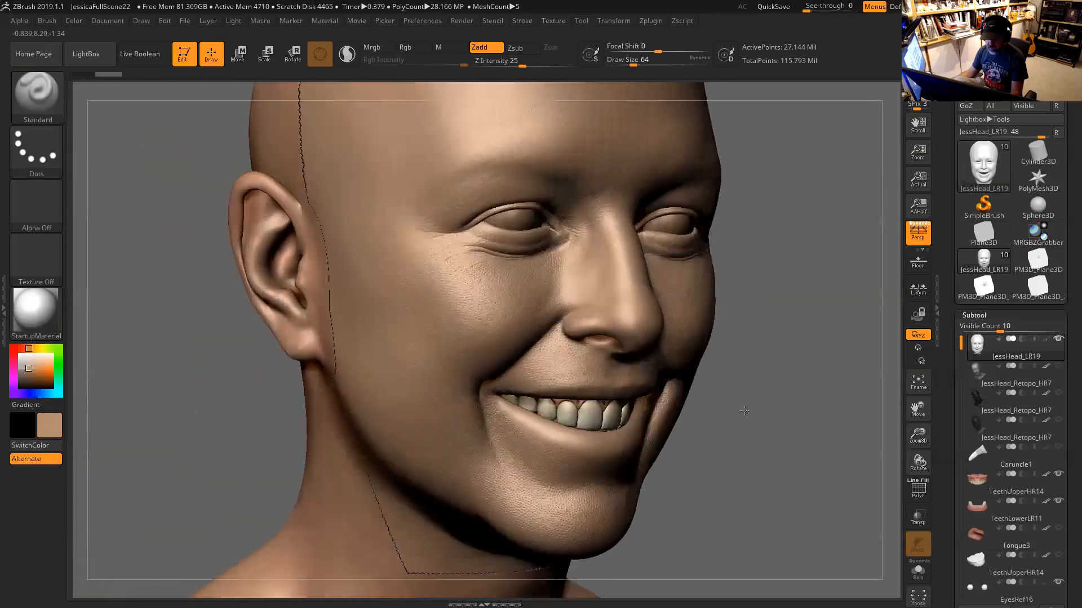
{"action": "left_click_drag", "start_coordinate": [744, 411], "coordinate": [888, 415]}
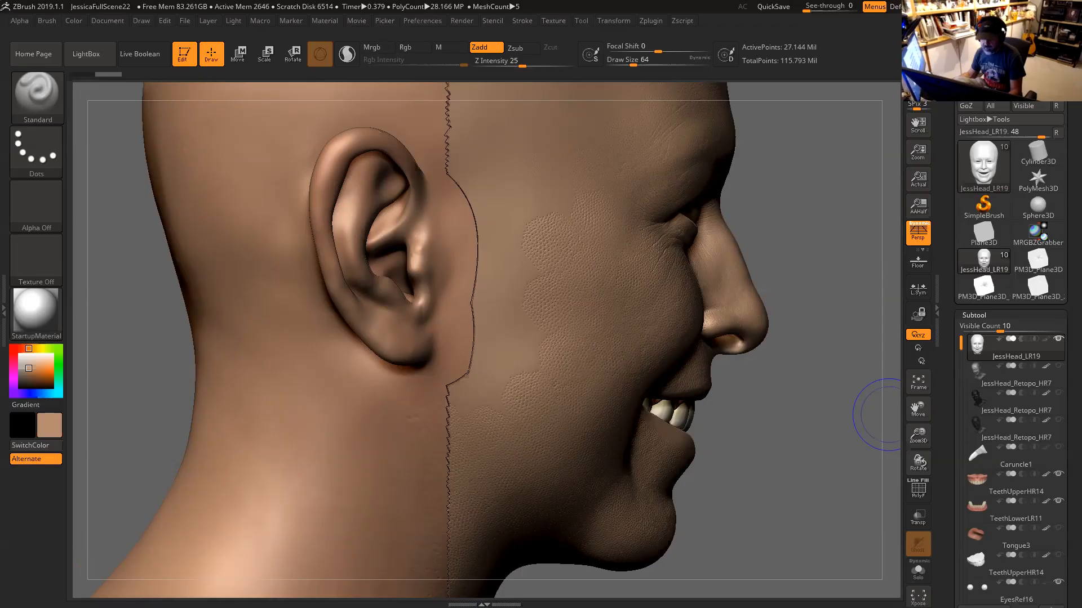
Compare the selfie and smile reference photos in the browser with the enlarged lip close-up IMG_0461.CR2 in Photos
{"action": "key", "text": "alt+Tab"}
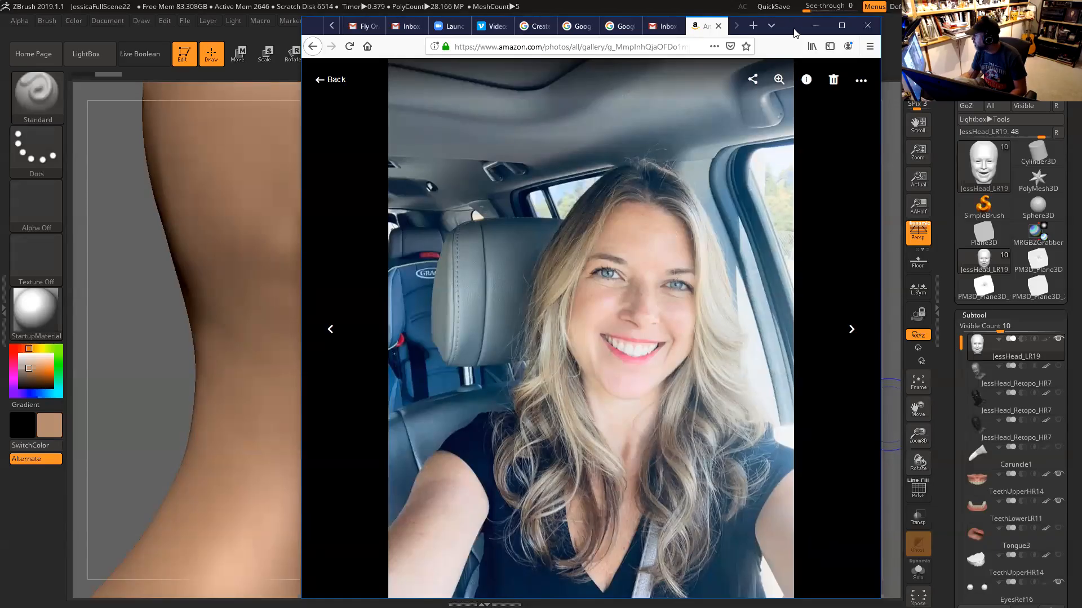
{"action": "left_click", "coordinate": [815, 25]}
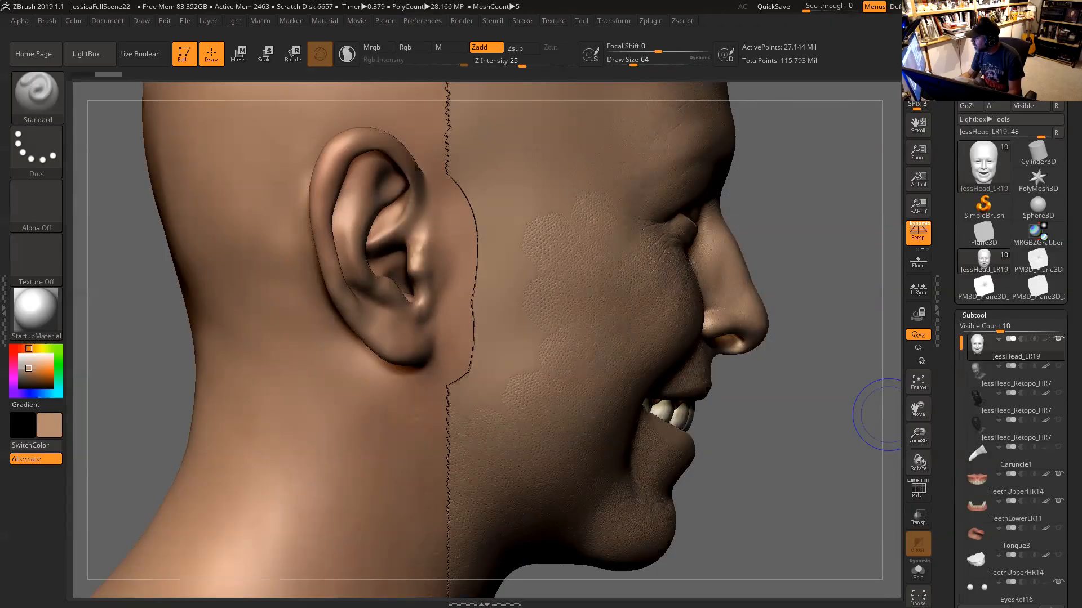
{"action": "key", "text": "alt+Tab"}
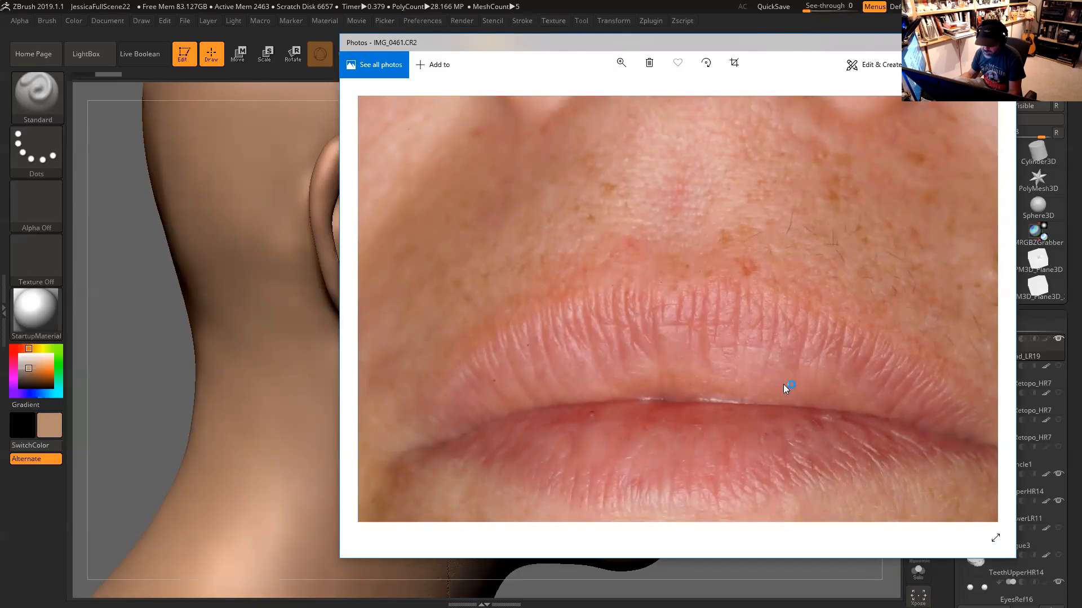
{"action": "scroll", "coordinate": [776, 386], "scroll_direction": "up", "scroll_amount": 2}
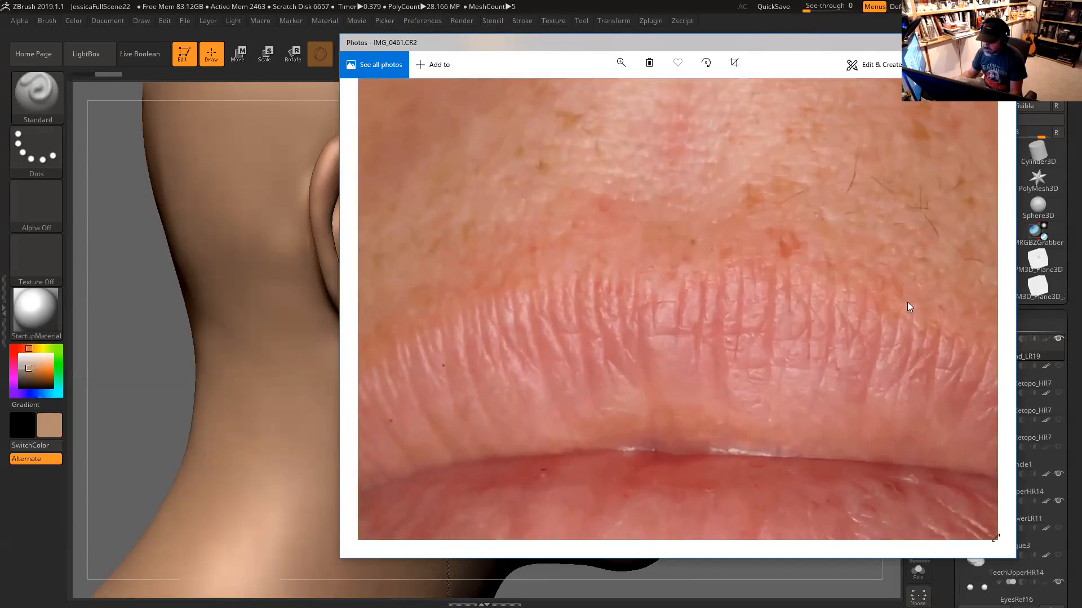
{"action": "left_click_drag", "start_coordinate": [864, 387], "coordinate": [825, 299]}
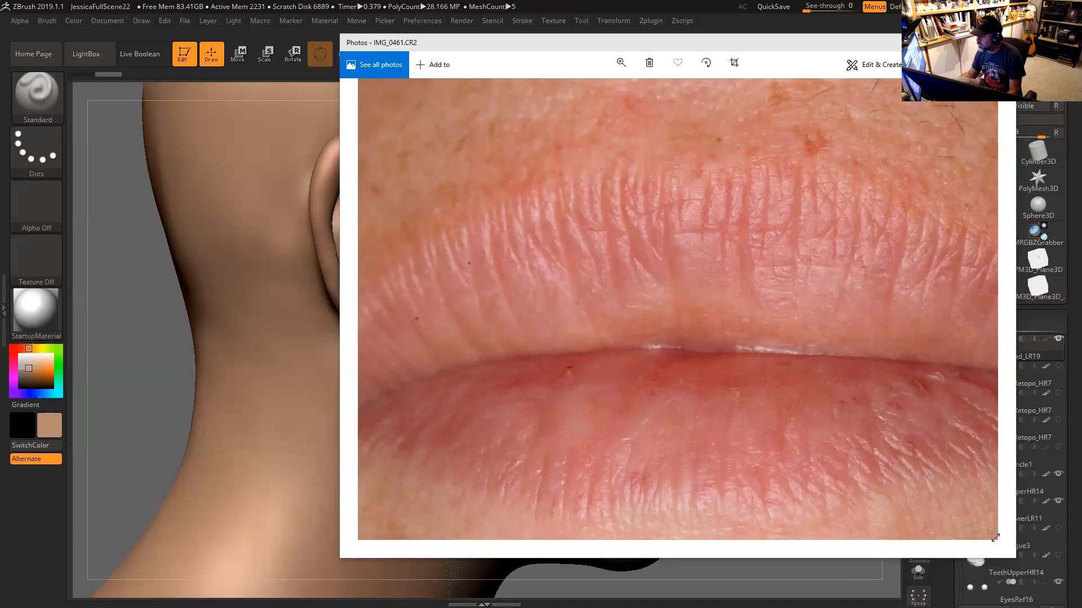
{"action": "key", "text": "alt+Tab"}
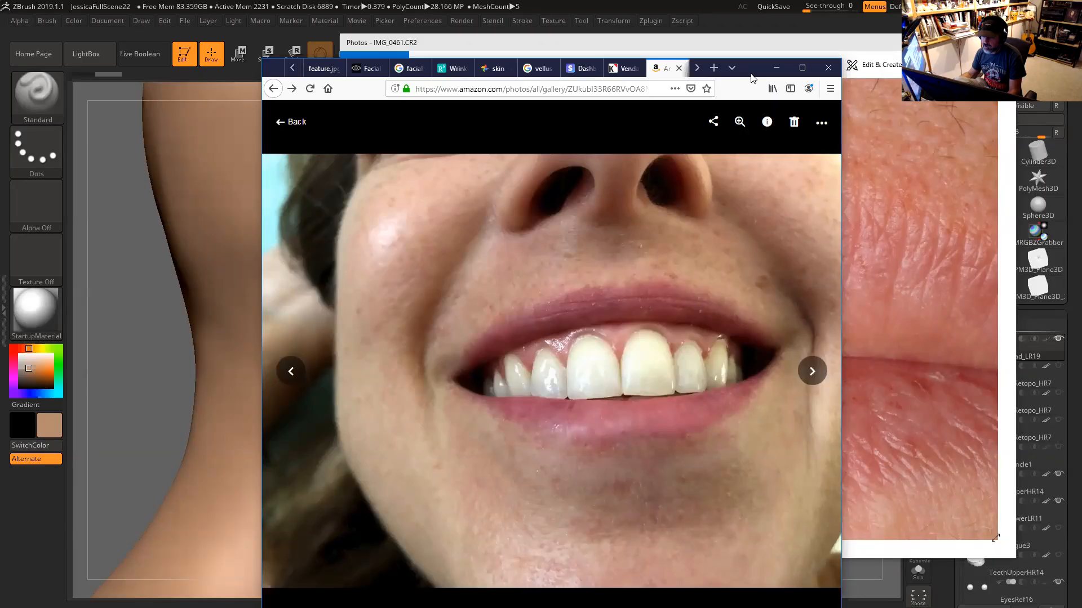
{"action": "left_click", "coordinate": [776, 67]}
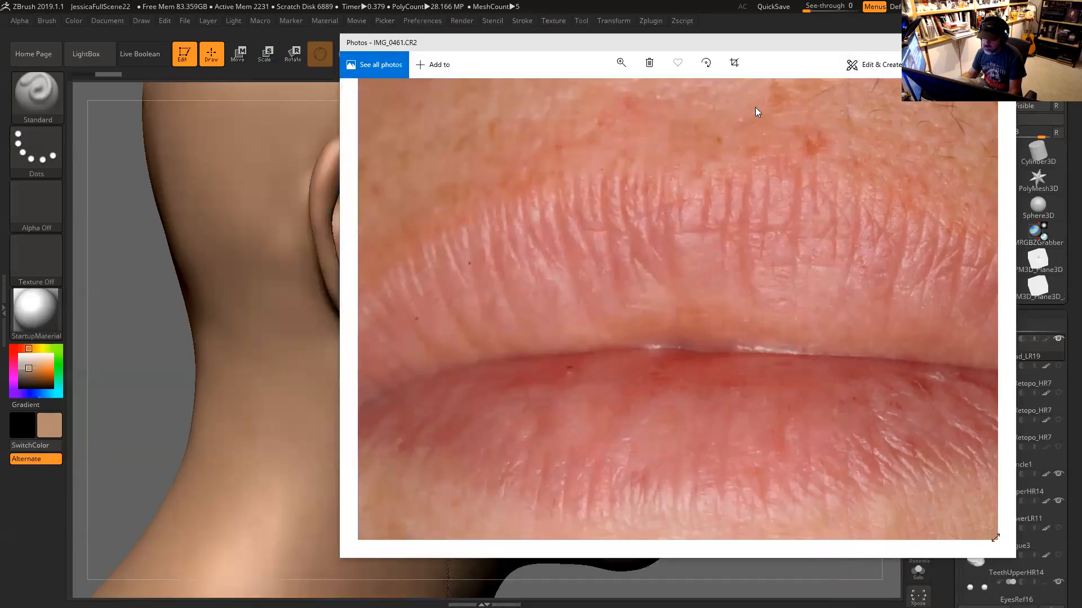
Return from the lip photo to ZBrush and isolate the front of the lower face, from the nose to the chin
{"action": "left_click", "coordinate": [803, 43]}
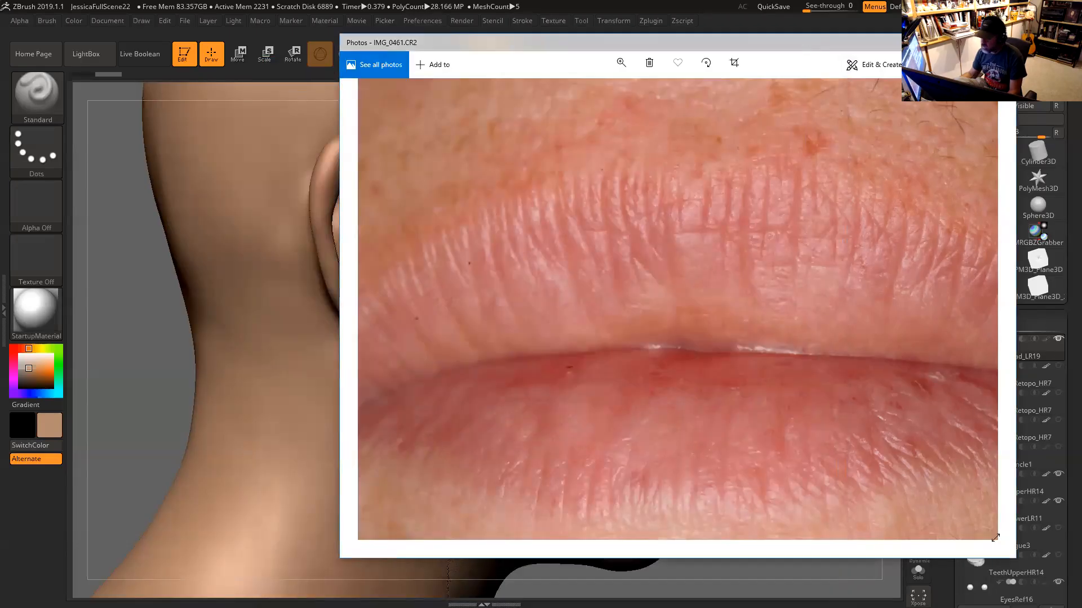
{"action": "left_click", "coordinate": [951, 43]}
{"action": "left_click_drag", "start_coordinate": [757, 211], "coordinate": [746, 321]}
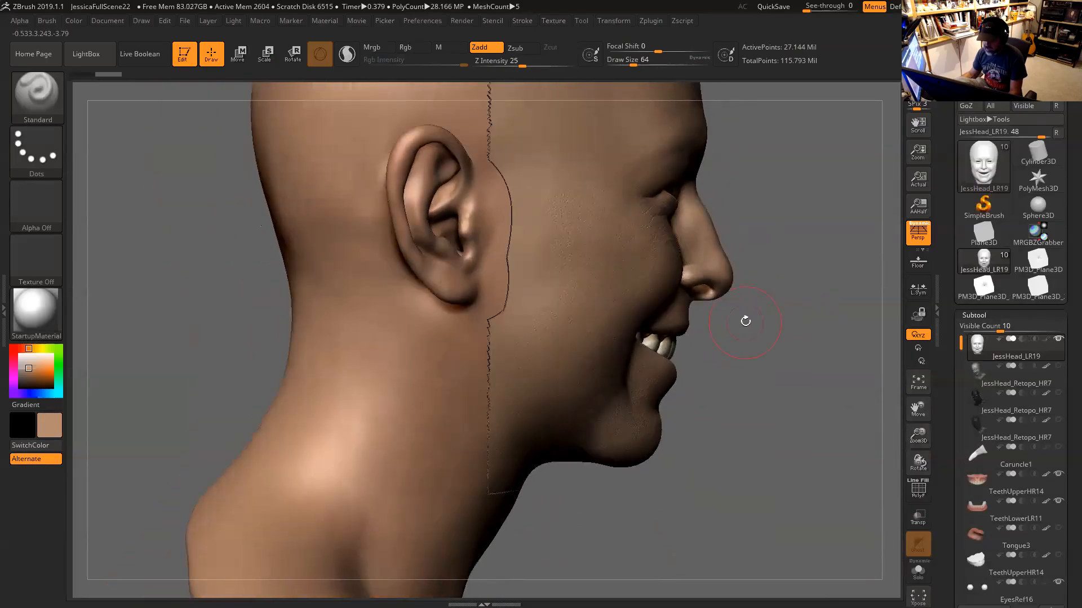
{"action": "mouse_move", "coordinate": [752, 260]}
{"action": "left_mouse_down", "text": "ctrl+shift"}
{"action": "mouse_move", "coordinate": [617, 392]}
{"action": "mouse_move", "coordinate": [594, 428]}
{"action": "mouse_move", "coordinate": [585, 488]}
{"action": "left_mouse_up", "text": "ctrl+shift"}
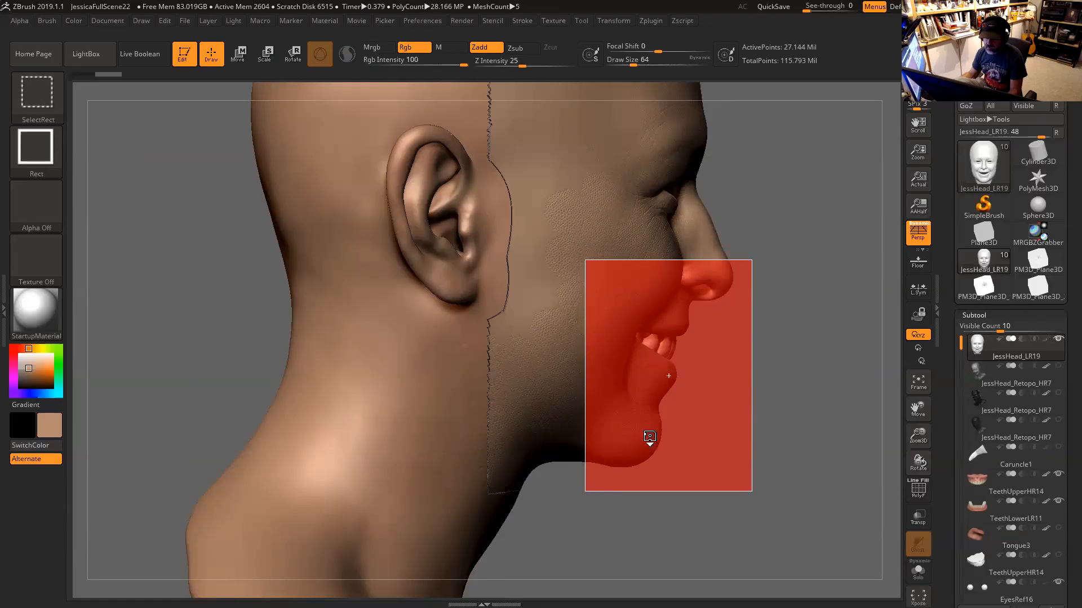
{"action": "mouse_move", "coordinate": [807, 425]}
{"action": "left_mouse_down", "text": "shift"}
{"action": "mouse_move", "coordinate": [727, 416]}
{"action": "mouse_move", "coordinate": [775, 355]}
{"action": "mouse_move", "coordinate": [779, 309]}
{"action": "mouse_move", "coordinate": [808, 396]}
{"action": "left_mouse_up", "text": "shift"}
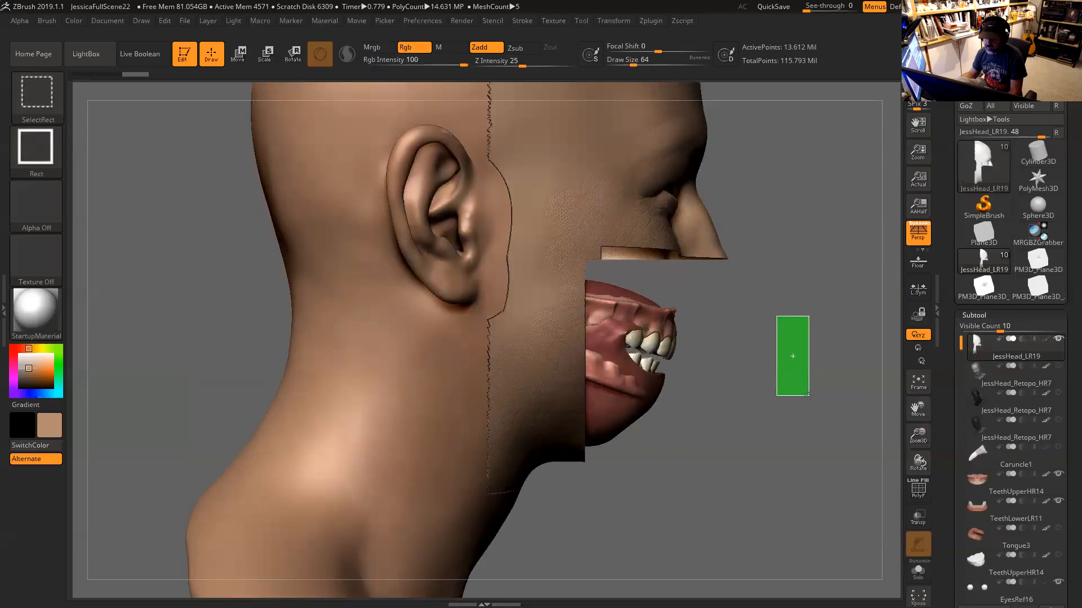
{"action": "left_click_drag", "start_coordinate": [808, 396], "coordinate": [777, 384], "text": "ctrl+shift"}
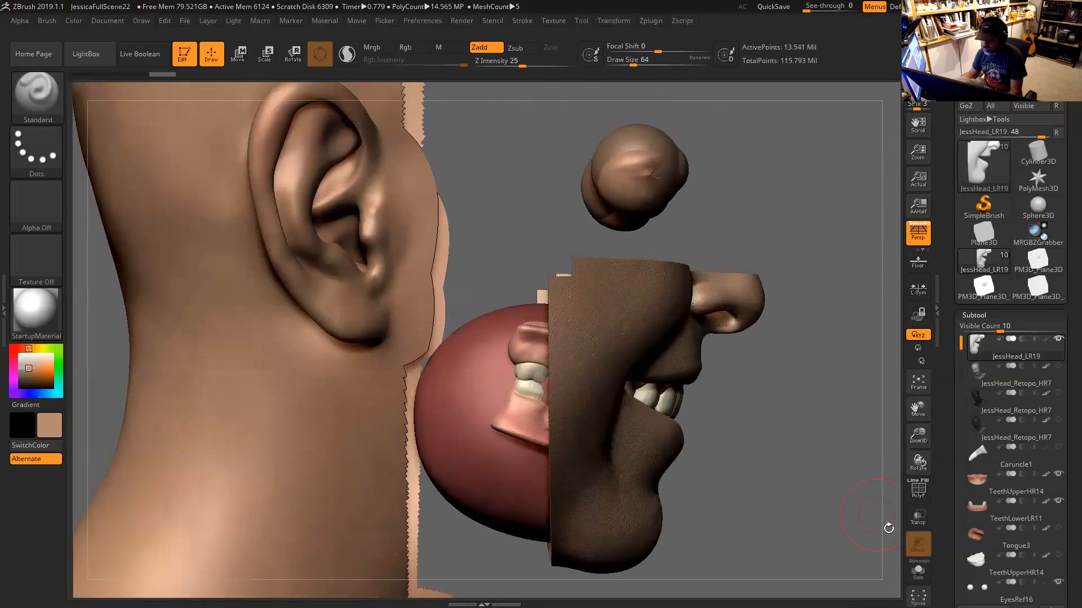
Turn on Solo mode for the head subtool and frame the lips from the front in close-up
{"action": "left_click", "coordinate": [918, 570]}
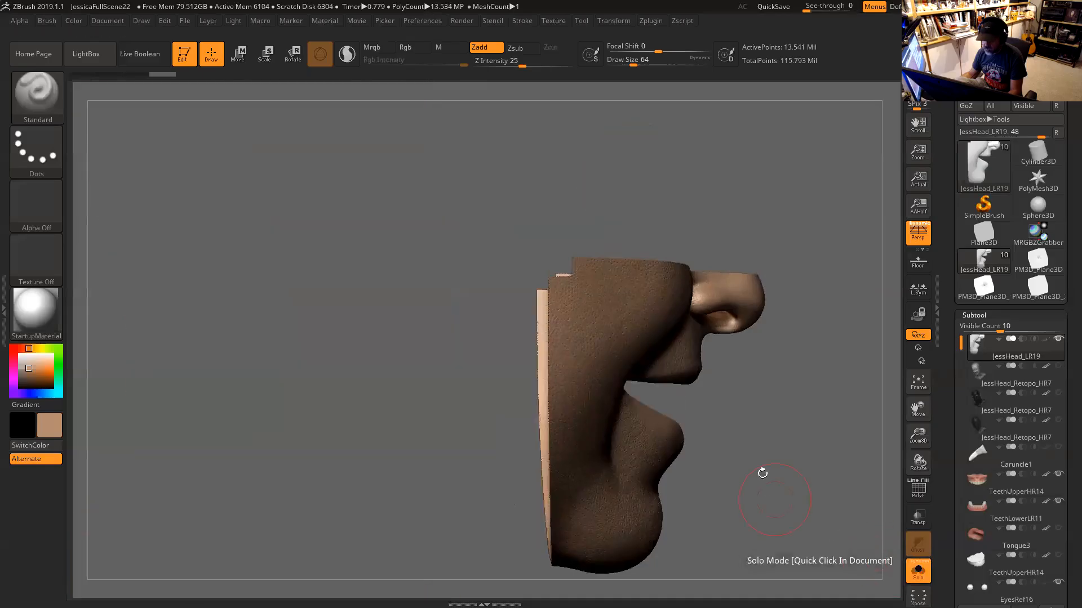
{"action": "left_click_drag", "start_coordinate": [722, 421], "coordinate": [697, 423]}
{"action": "left_click_drag", "start_coordinate": [787, 412], "coordinate": [817, 501], "text": "alt"}
{"action": "left_click_drag", "start_coordinate": [621, 234], "coordinate": [673, 48], "text": "alt"}
{"action": "left_click_drag", "start_coordinate": [538, 351], "coordinate": [542, 251]}
{"action": "left_click_drag", "start_coordinate": [774, 506], "coordinate": [741, 480]}
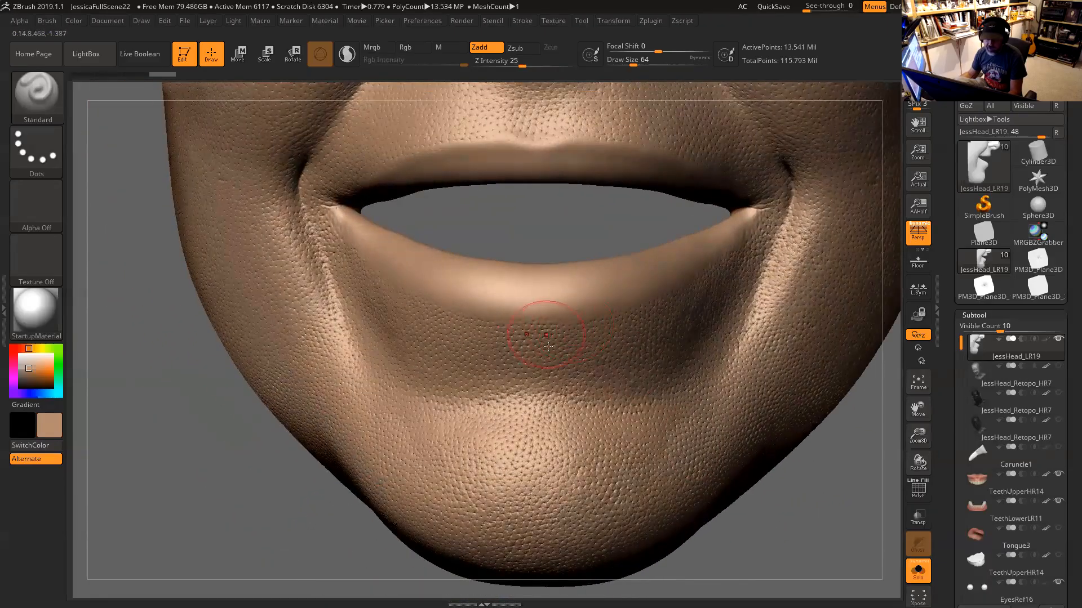
{"action": "mouse_move", "coordinate": [538, 228]}
{"action": "left_mouse_down"}
{"action": "mouse_move", "coordinate": [507, 343]}
{"action": "mouse_move", "coordinate": [607, 284]}
{"action": "left_mouse_up"}
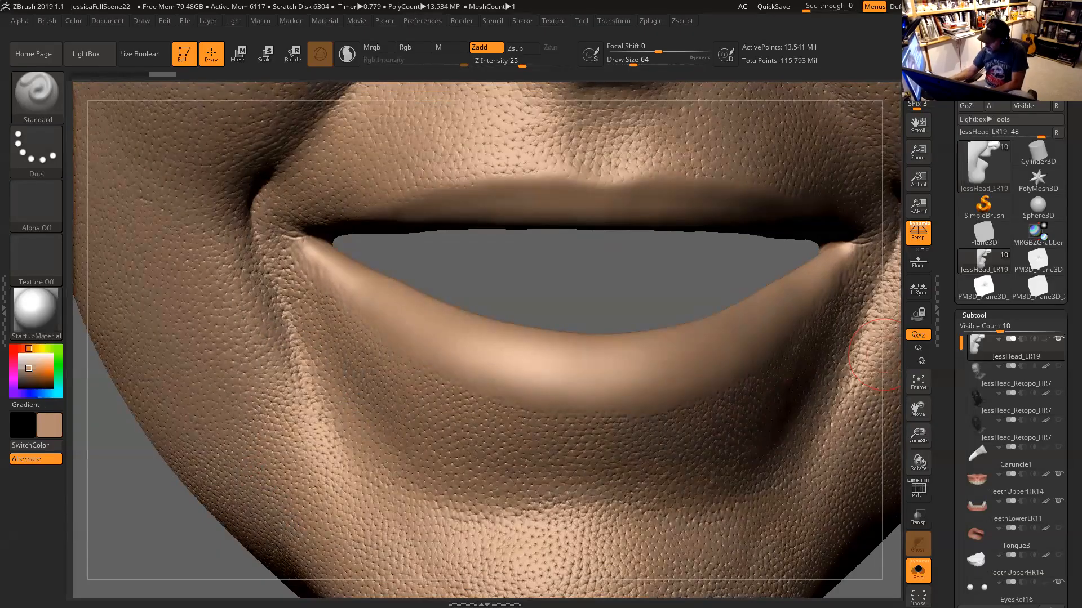
Choose the Antro_Carve03 sculpting brush, check its alpha modifiers and switch off its LazyMouse option
{"action": "left_click", "coordinate": [50, 104]}
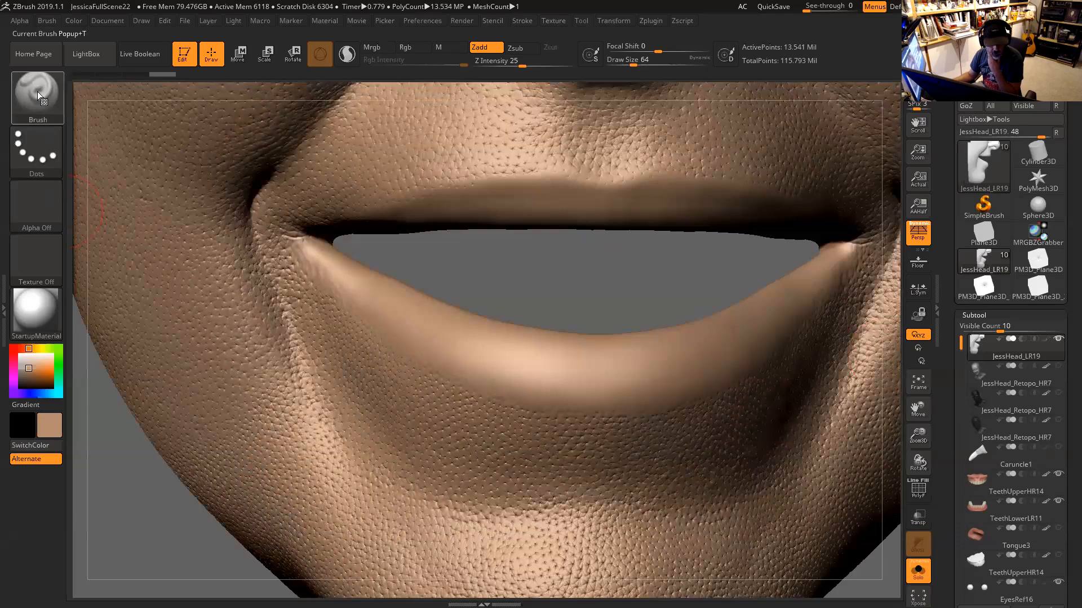
{"action": "left_click", "coordinate": [37, 91]}
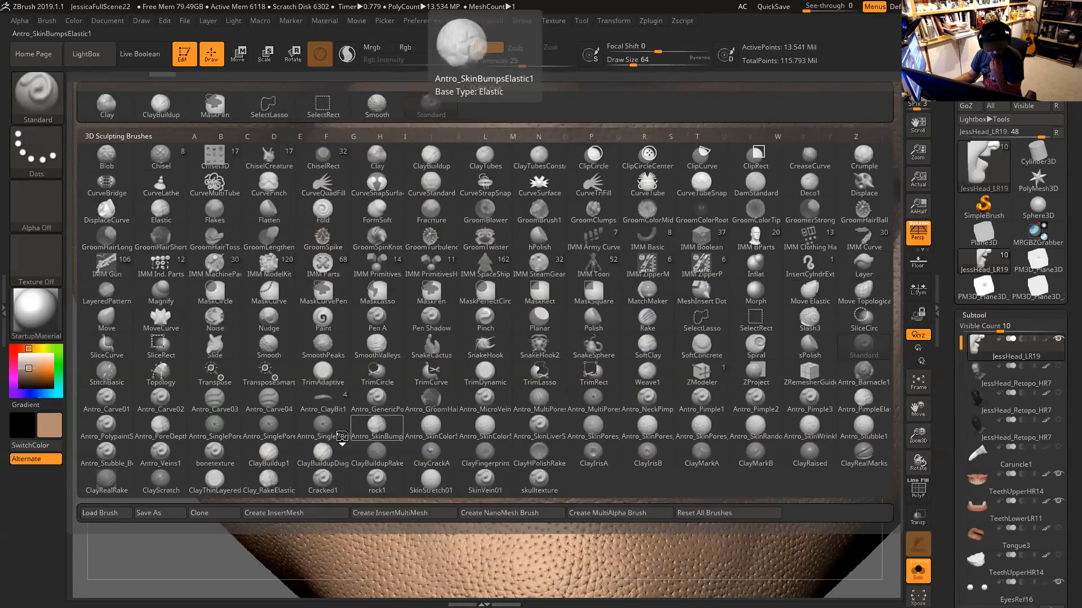
{"action": "left_click", "coordinate": [233, 405]}
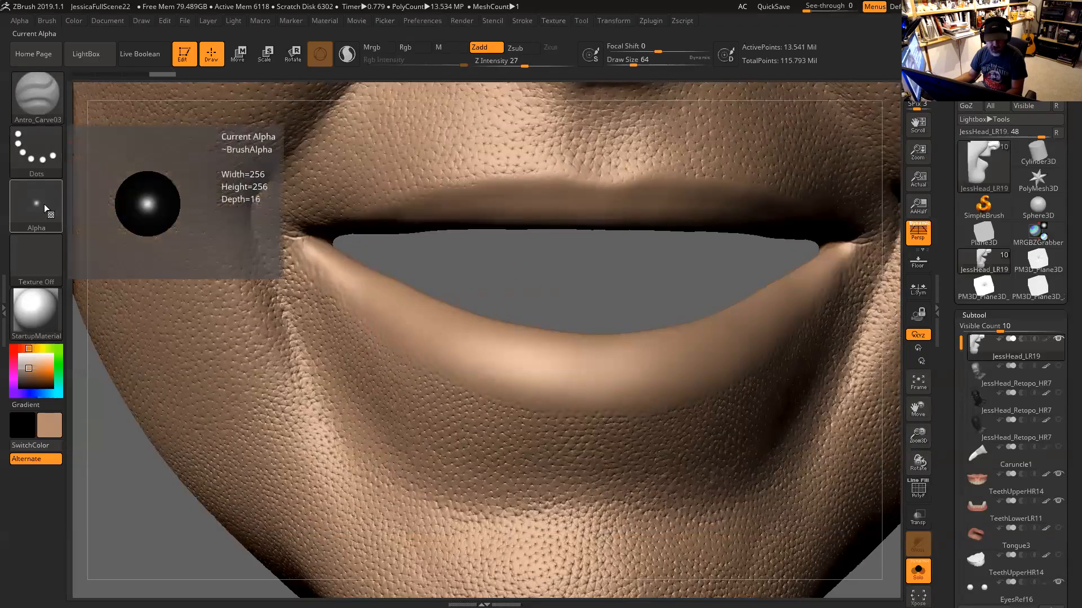
{"action": "left_click", "coordinate": [25, 20]}
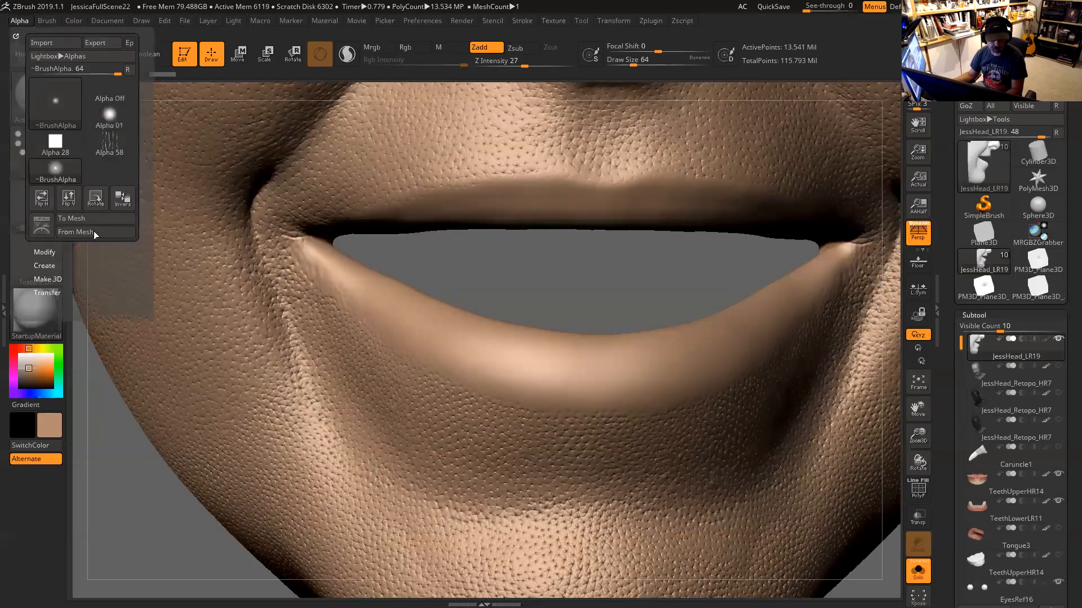
{"action": "left_click", "coordinate": [52, 252]}
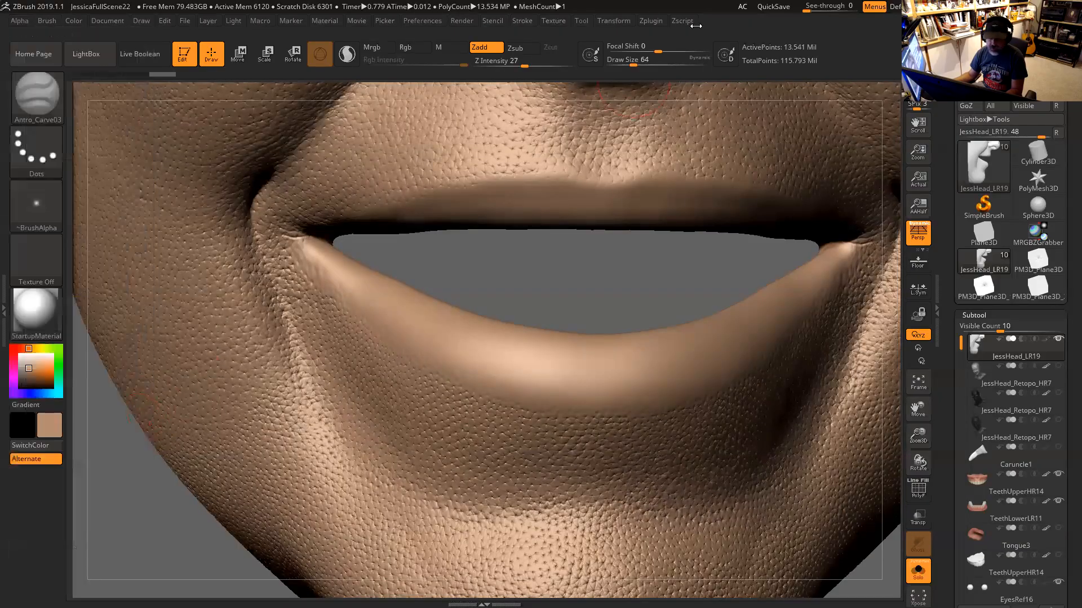
{"action": "left_click", "coordinate": [524, 20]}
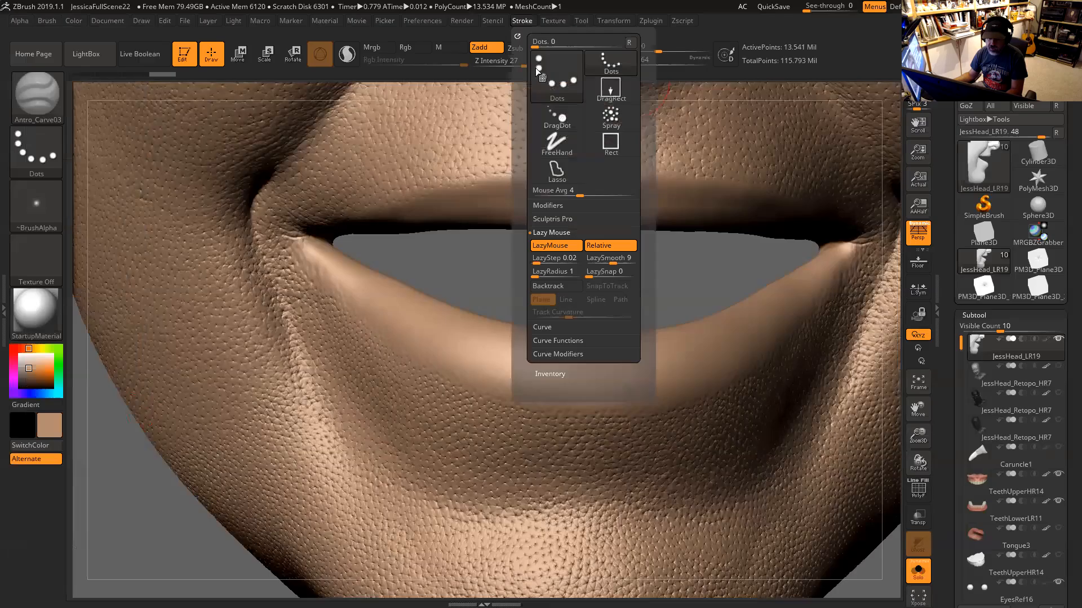
{"action": "left_click", "coordinate": [567, 249]}
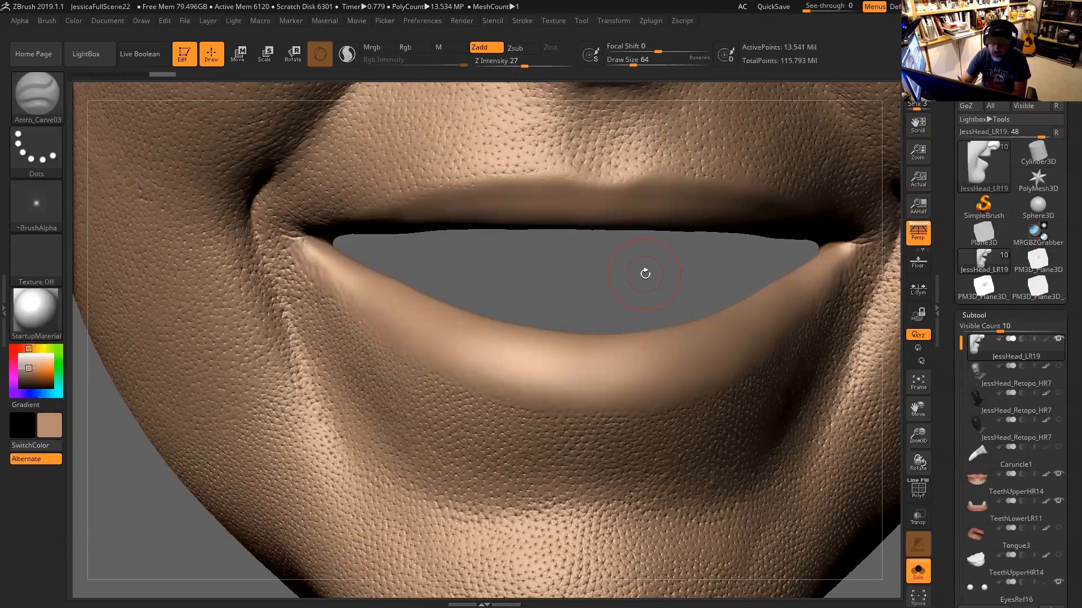
Set the carving brush to draw size 31 and Z Intensity 12 for fine work on the lips
{"action": "left_click_drag", "start_coordinate": [639, 283], "coordinate": [637, 265]}
{"action": "key", "text": "space"}
{"action": "left_click_drag", "start_coordinate": [525, 63], "coordinate": [516, 64]}
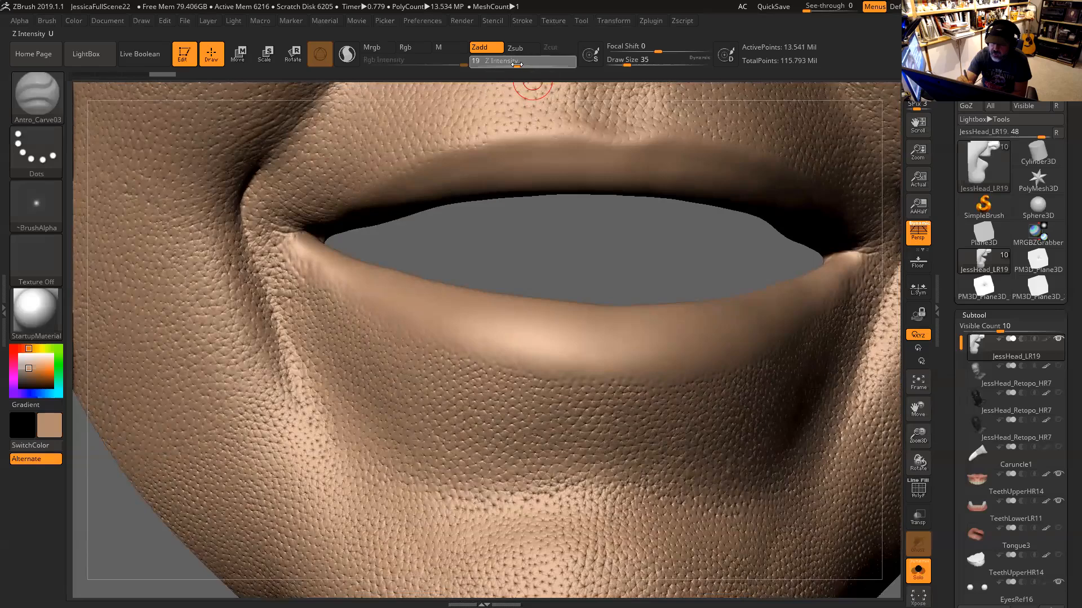
{"action": "left_click_drag", "start_coordinate": [620, 261], "coordinate": [661, 315], "text": "alt"}
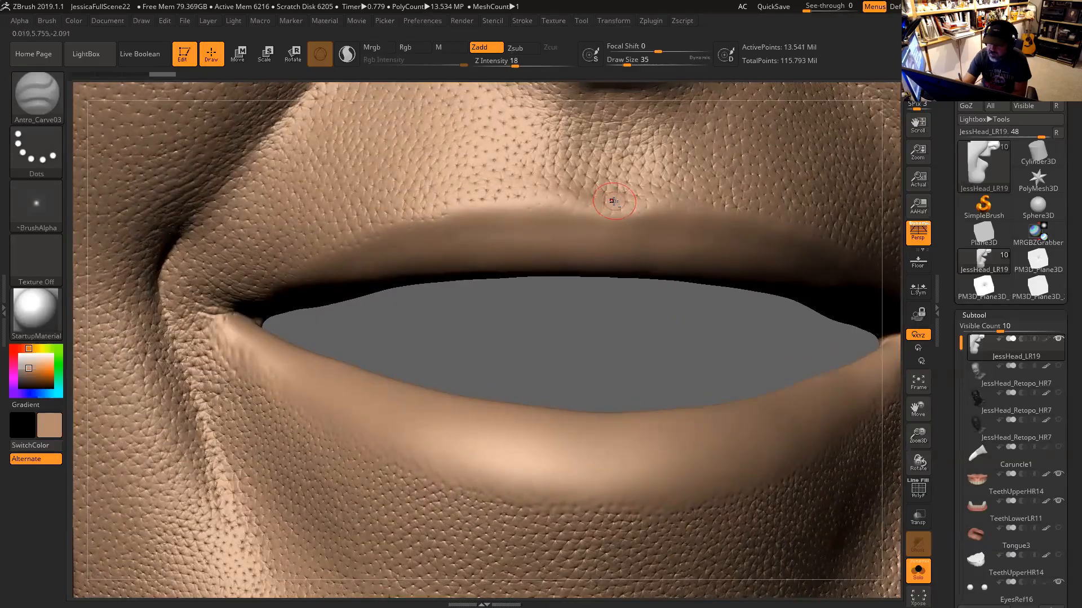
{"action": "key", "text": "ctrl"}
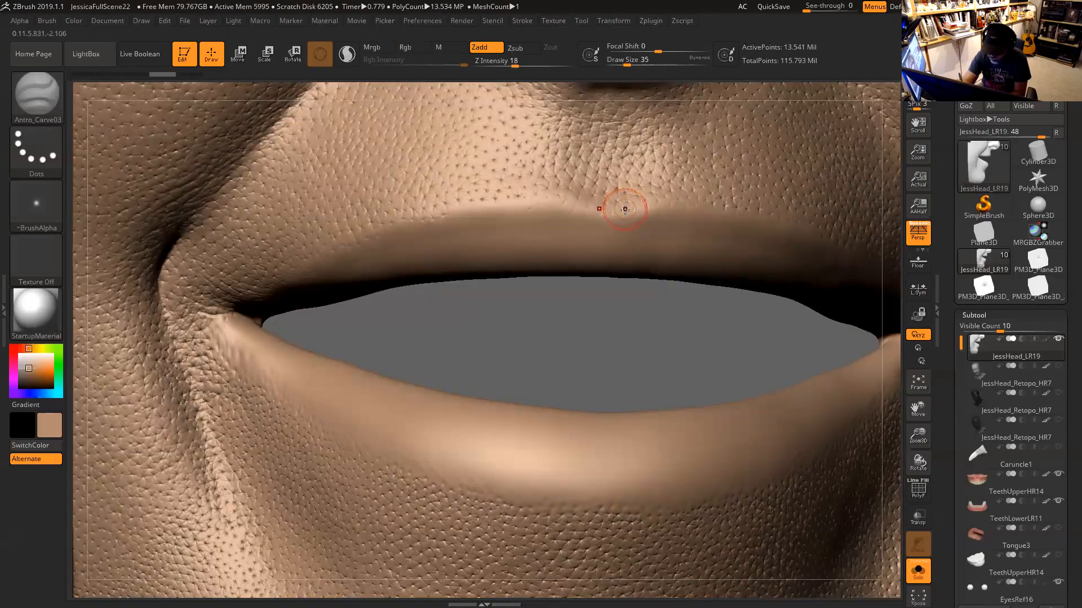
{"action": "key", "text": "space"}
{"action": "left_click_drag", "start_coordinate": [625, 204], "coordinate": [623, 202]}
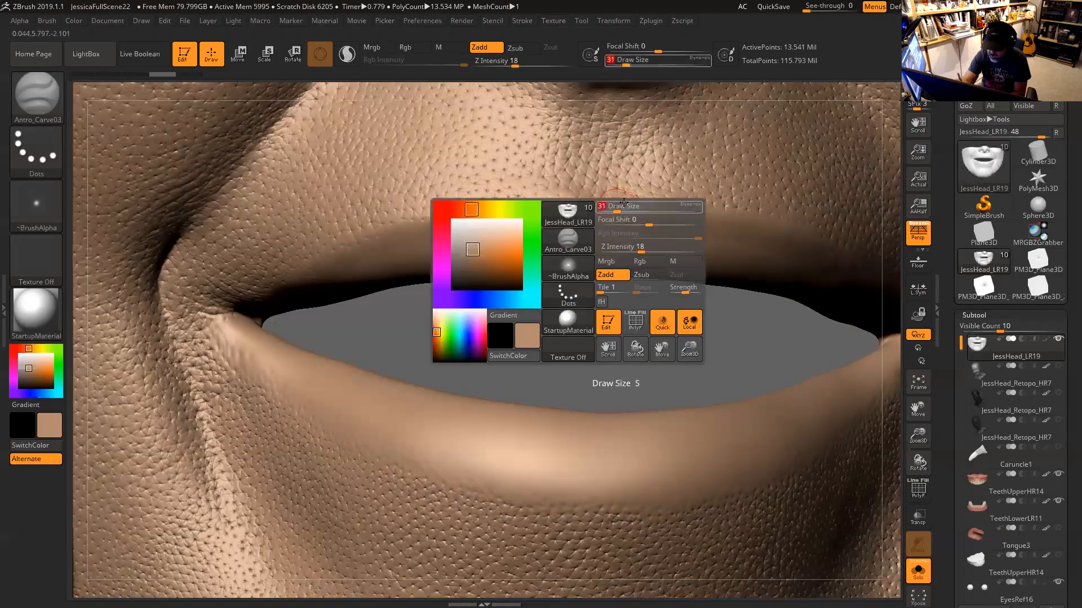
{"action": "left_click_drag", "start_coordinate": [643, 352], "coordinate": [678, 340]}
{"action": "mouse_move", "coordinate": [466, 336]}
{"action": "left_mouse_down", "text": "alt"}
{"action": "mouse_move", "coordinate": [444, 339]}
{"action": "mouse_move", "coordinate": [698, 345]}
{"action": "left_mouse_up", "text": "alt"}
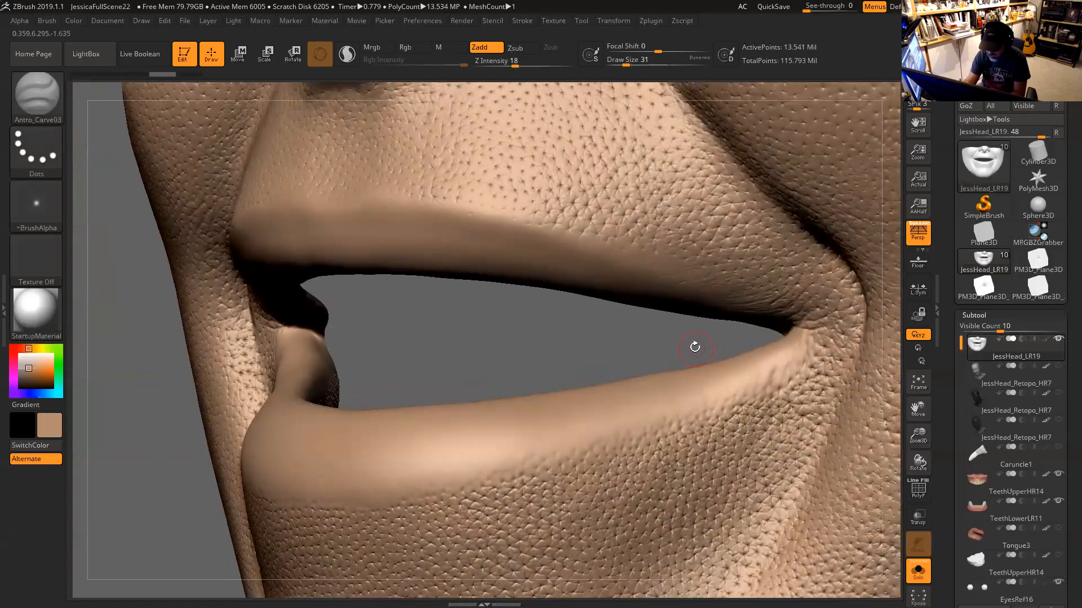
{"action": "left_click_drag", "start_coordinate": [515, 62], "coordinate": [508, 62]}
Reduce the draw size to 27 and carve fine creases into the upper lip beside the mouth corner
{"action": "left_click_drag", "start_coordinate": [577, 338], "coordinate": [789, 278]}
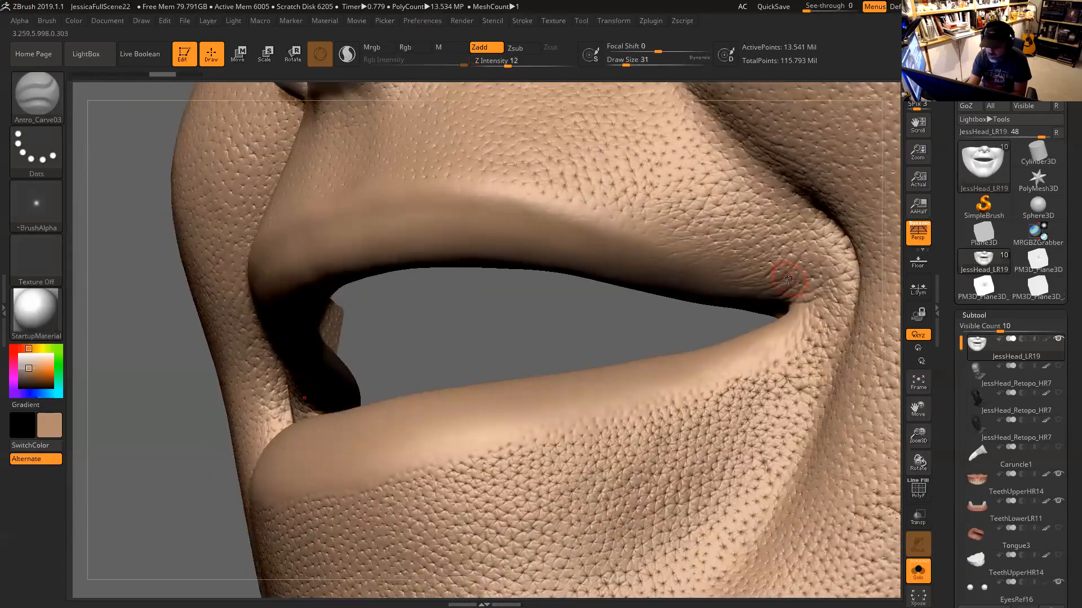
{"action": "mouse_move", "coordinate": [783, 282]}
{"action": "left_mouse_down"}
{"action": "mouse_move", "coordinate": [799, 278]}
{"action": "mouse_move", "coordinate": [768, 294]}
{"action": "mouse_move", "coordinate": [755, 265]}
{"action": "mouse_move", "coordinate": [698, 265]}
{"action": "mouse_move", "coordinate": [726, 264]}
{"action": "left_mouse_up"}
{"action": "key", "text": "space"}
{"action": "left_click", "coordinate": [754, 271]}
{"action": "left_click_drag", "start_coordinate": [768, 299], "coordinate": [731, 267]}
{"action": "key", "text": "space"}
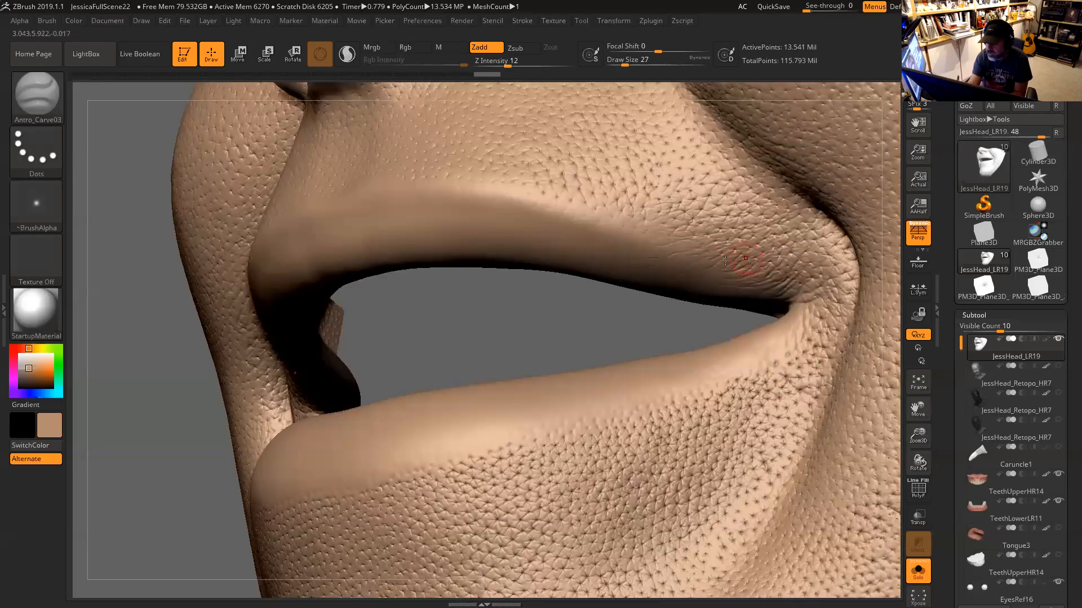
Carve more thin creases along the upper lip's outer border, working from the mouth corner toward the middle
{"action": "left_click_drag", "start_coordinate": [710, 258], "coordinate": [698, 255]}
{"action": "left_click_drag", "start_coordinate": [708, 248], "coordinate": [662, 262]}
{"action": "mouse_move", "coordinate": [615, 323]}
{"action": "left_mouse_down"}
{"action": "mouse_move", "coordinate": [638, 323]}
{"action": "mouse_move", "coordinate": [689, 242]}
{"action": "mouse_move", "coordinate": [664, 263]}
{"action": "mouse_move", "coordinate": [680, 243]}
{"action": "mouse_move", "coordinate": [638, 242]}
{"action": "mouse_move", "coordinate": [667, 235]}
{"action": "mouse_move", "coordinate": [664, 224]}
{"action": "mouse_move", "coordinate": [660, 246]}
{"action": "mouse_move", "coordinate": [684, 232]}
{"action": "mouse_move", "coordinate": [700, 241]}
{"action": "left_mouse_up"}
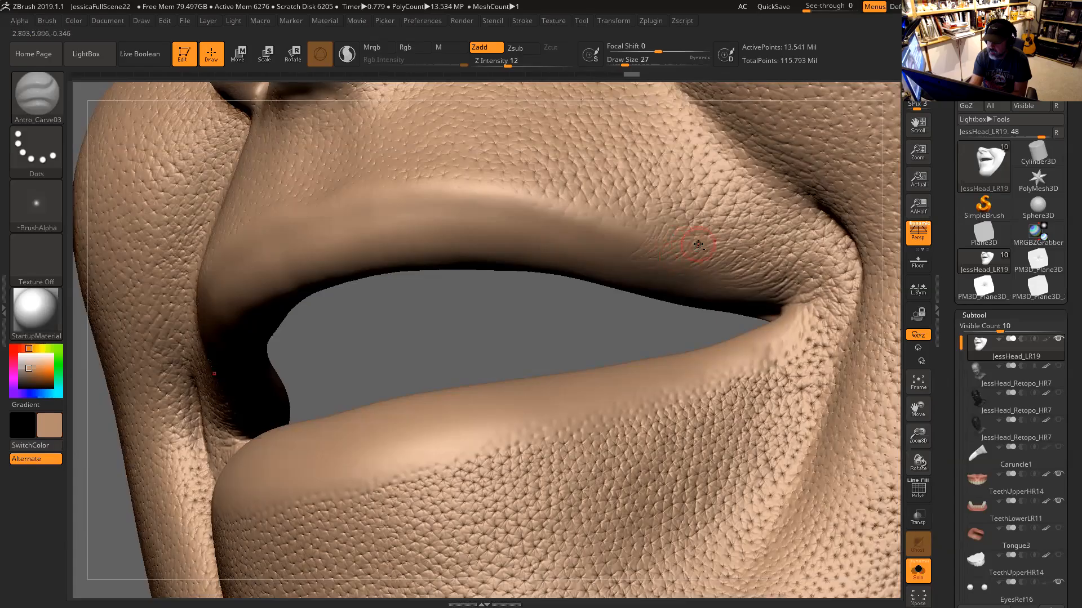
{"action": "mouse_move", "coordinate": [630, 319]}
{"action": "left_mouse_down"}
{"action": "mouse_move", "coordinate": [609, 326]}
{"action": "mouse_move", "coordinate": [647, 316]}
{"action": "mouse_move", "coordinate": [706, 233]}
{"action": "mouse_move", "coordinate": [701, 241]}
{"action": "left_mouse_up"}
Carve short fine creases into the skin where the lower lip meets the opposite mouth corner
{"action": "mouse_move", "coordinate": [643, 310]}
{"action": "left_mouse_down"}
{"action": "mouse_move", "coordinate": [690, 296]}
{"action": "mouse_move", "coordinate": [495, 321]}
{"action": "mouse_move", "coordinate": [651, 299]}
{"action": "mouse_move", "coordinate": [315, 292]}
{"action": "mouse_move", "coordinate": [310, 283]}
{"action": "mouse_move", "coordinate": [333, 293]}
{"action": "mouse_move", "coordinate": [303, 280]}
{"action": "mouse_move", "coordinate": [349, 250]}
{"action": "mouse_move", "coordinate": [341, 249]}
{"action": "left_mouse_up"}
{"action": "mouse_move", "coordinate": [514, 334]}
{"action": "left_mouse_down"}
{"action": "mouse_move", "coordinate": [501, 302]}
{"action": "mouse_move", "coordinate": [526, 282]}
{"action": "mouse_move", "coordinate": [462, 279]}
{"action": "mouse_move", "coordinate": [413, 293]}
{"action": "mouse_move", "coordinate": [510, 290]}
{"action": "left_mouse_up"}
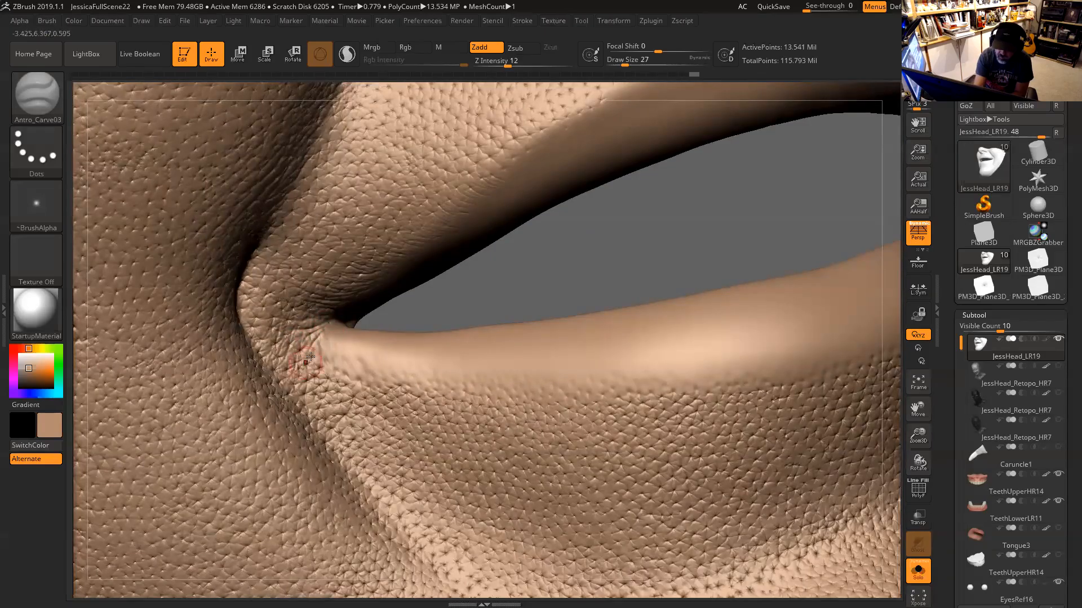
{"action": "mouse_move", "coordinate": [316, 349]}
{"action": "left_mouse_down"}
{"action": "mouse_move", "coordinate": [314, 368]}
{"action": "mouse_move", "coordinate": [314, 336]}
{"action": "mouse_move", "coordinate": [333, 333]}
{"action": "mouse_move", "coordinate": [314, 373]}
{"action": "mouse_move", "coordinate": [322, 350]}
{"action": "left_mouse_up"}
{"action": "left_click_drag", "start_coordinate": [401, 319], "coordinate": [426, 322]}
{"action": "mouse_move", "coordinate": [330, 336]}
{"action": "left_mouse_down"}
{"action": "mouse_move", "coordinate": [345, 314]}
{"action": "mouse_move", "coordinate": [315, 350]}
{"action": "left_mouse_up"}
{"action": "mouse_move", "coordinate": [420, 303]}
{"action": "left_mouse_down"}
{"action": "mouse_move", "coordinate": [338, 323]}
{"action": "mouse_move", "coordinate": [370, 318]}
{"action": "left_mouse_up"}
{"action": "mouse_move", "coordinate": [389, 316]}
{"action": "left_mouse_down"}
{"action": "mouse_move", "coordinate": [401, 323]}
{"action": "mouse_move", "coordinate": [339, 345]}
{"action": "mouse_move", "coordinate": [336, 366]}
{"action": "left_mouse_up"}
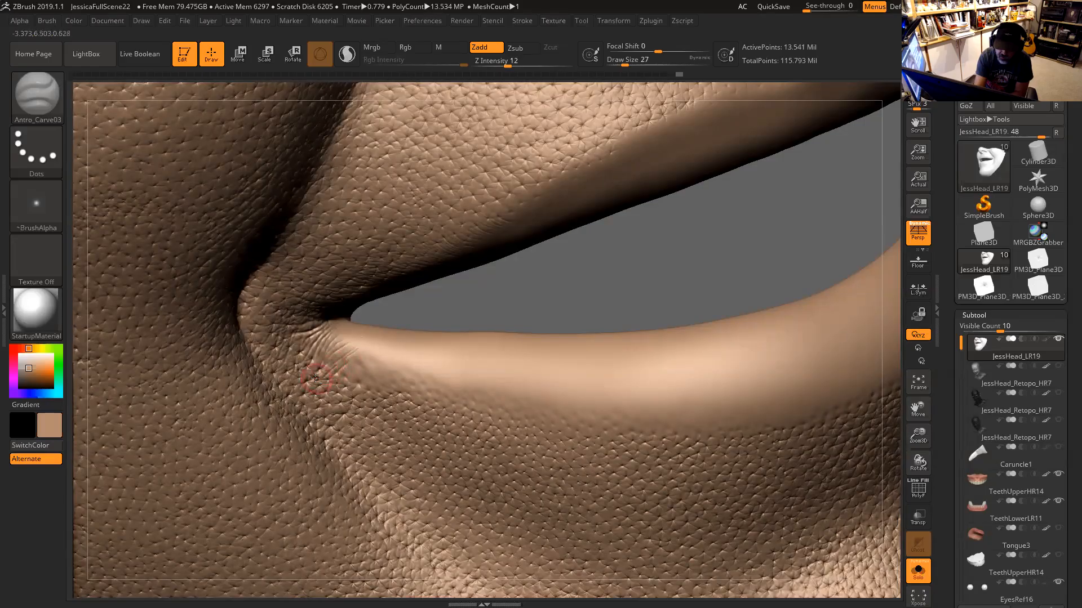
Extend the fine creases from the mouth corner along the lower lip's outer edge, blending lip into skin
{"action": "mouse_move", "coordinate": [359, 340]}
{"action": "left_mouse_down"}
{"action": "mouse_move", "coordinate": [303, 373]}
{"action": "mouse_move", "coordinate": [335, 383]}
{"action": "mouse_move", "coordinate": [353, 365]}
{"action": "left_mouse_up"}
{"action": "left_click_drag", "start_coordinate": [369, 367], "coordinate": [338, 394]}
{"action": "mouse_move", "coordinate": [370, 348]}
{"action": "left_mouse_down"}
{"action": "mouse_move", "coordinate": [355, 363]}
{"action": "mouse_move", "coordinate": [358, 339]}
{"action": "mouse_move", "coordinate": [373, 359]}
{"action": "mouse_move", "coordinate": [362, 387]}
{"action": "mouse_move", "coordinate": [381, 389]}
{"action": "mouse_move", "coordinate": [372, 407]}
{"action": "mouse_move", "coordinate": [396, 395]}
{"action": "mouse_move", "coordinate": [359, 420]}
{"action": "left_mouse_up"}
{"action": "left_click_drag", "start_coordinate": [382, 371], "coordinate": [357, 406]}
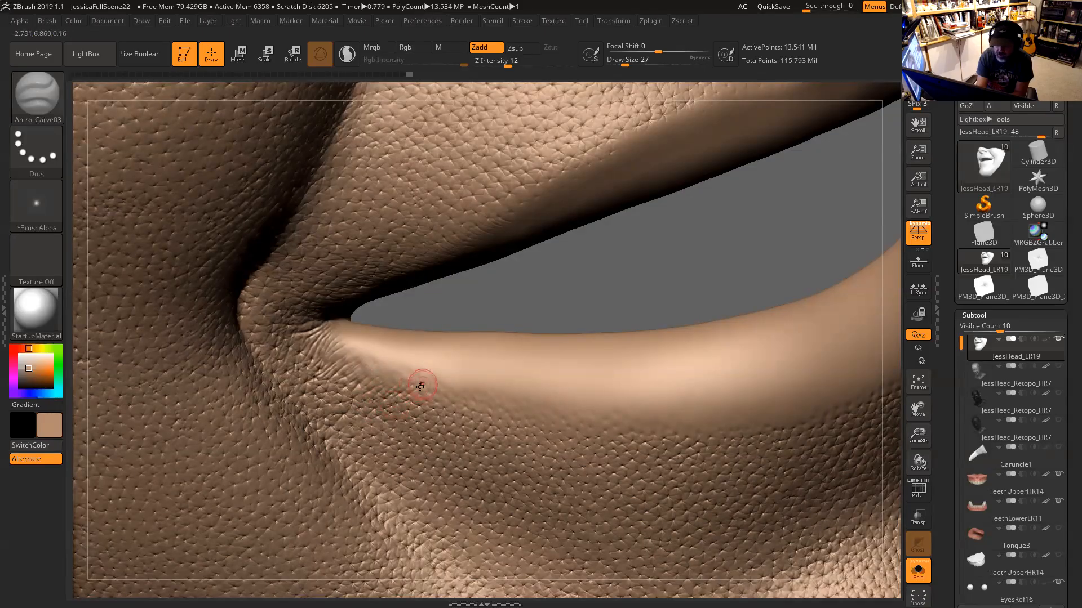
{"action": "left_click_drag", "start_coordinate": [403, 410], "coordinate": [410, 407]}
{"action": "left_click_drag", "start_coordinate": [438, 396], "coordinate": [420, 417]}
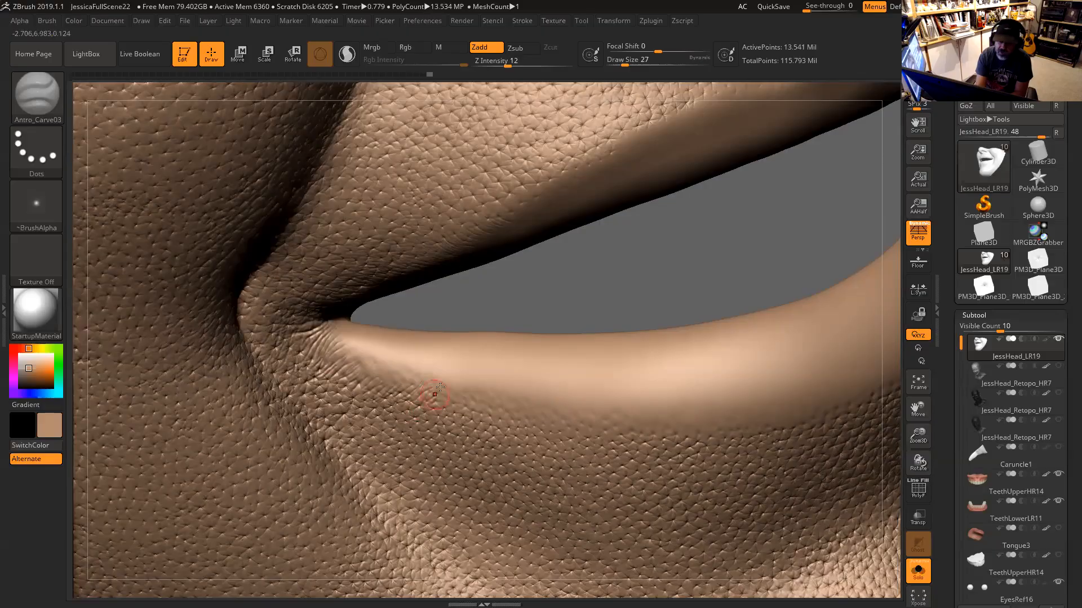
Switch the brush to Zsub and cut short vertical creases across the lower lip's border on both sides of its middle
{"action": "left_click", "coordinate": [516, 48]}
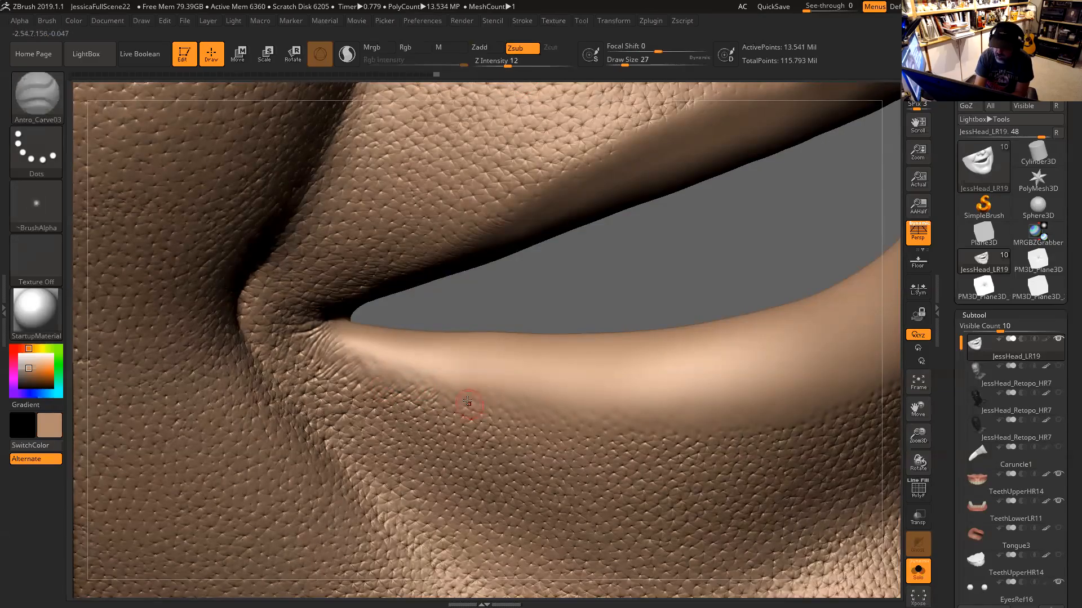
{"action": "right_click_drag", "start_coordinate": [631, 369], "coordinate": [672, 289]}
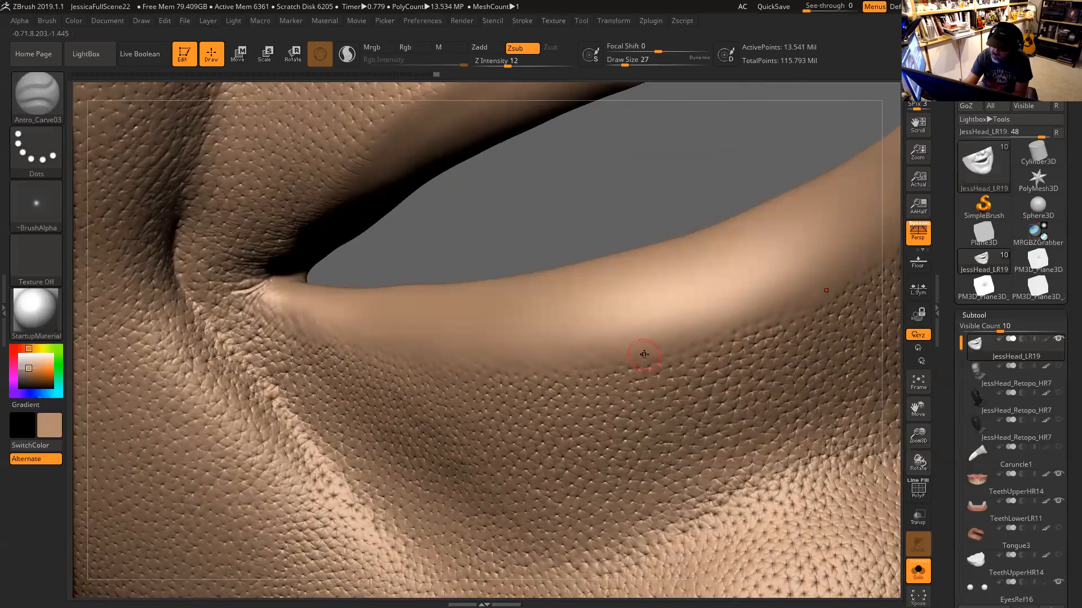
{"action": "left_click_drag", "start_coordinate": [648, 365], "coordinate": [652, 372]}
{"action": "left_click_drag", "start_coordinate": [648, 221], "coordinate": [623, 194]}
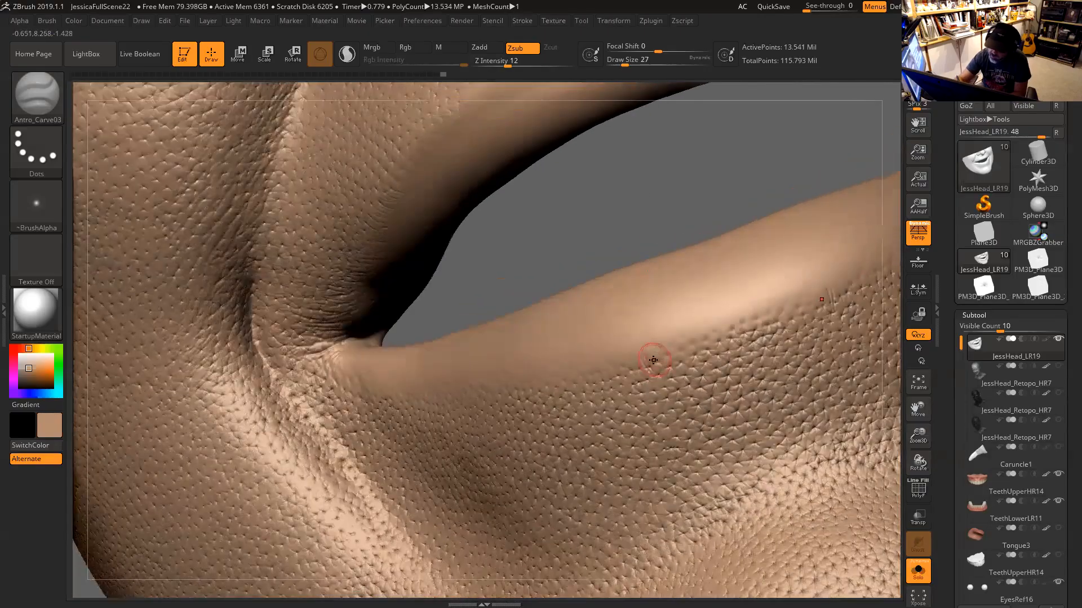
{"action": "left_click_drag", "start_coordinate": [657, 369], "coordinate": [648, 370]}
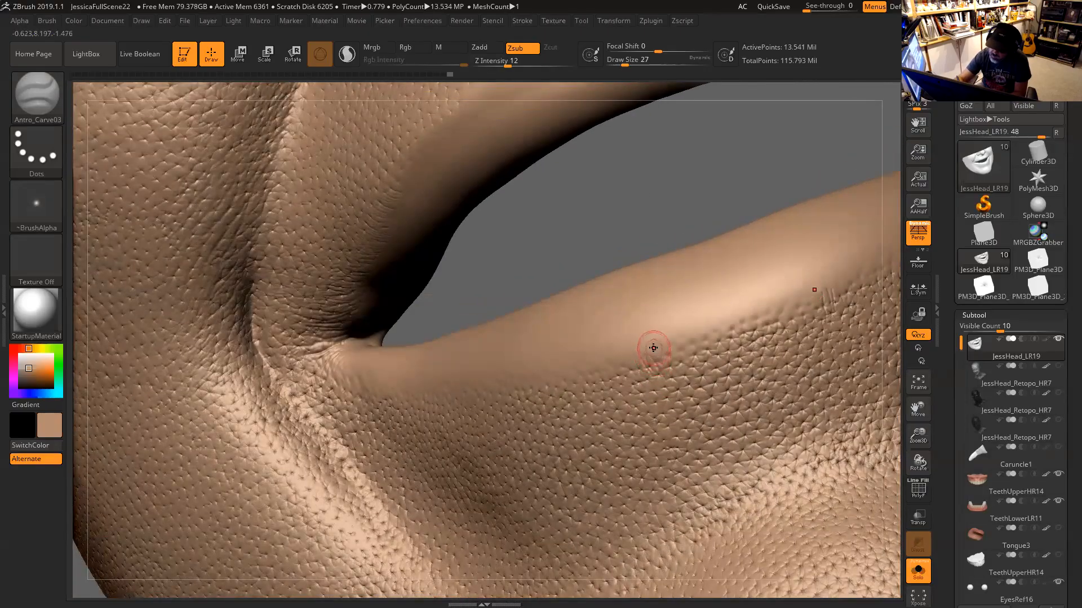
{"action": "mouse_move", "coordinate": [659, 355]}
{"action": "left_mouse_down"}
{"action": "mouse_move", "coordinate": [677, 370]}
{"action": "mouse_move", "coordinate": [679, 345]}
{"action": "left_mouse_up"}
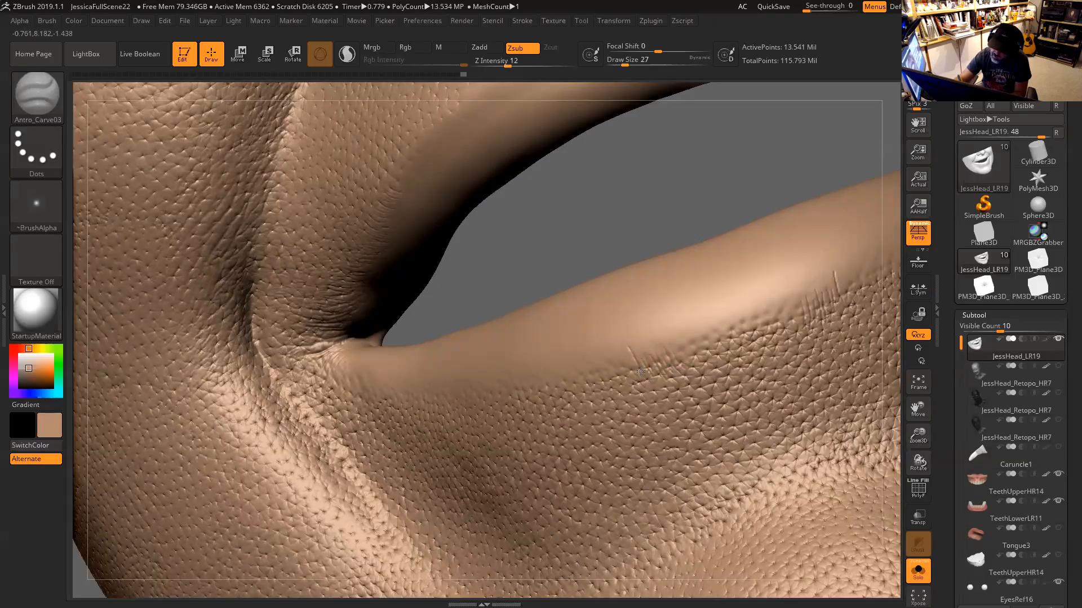
{"action": "mouse_move", "coordinate": [630, 356]}
{"action": "left_mouse_down"}
{"action": "mouse_move", "coordinate": [638, 376]}
{"action": "mouse_move", "coordinate": [644, 350]}
{"action": "mouse_move", "coordinate": [652, 363]}
{"action": "mouse_move", "coordinate": [685, 336]}
{"action": "mouse_move", "coordinate": [691, 355]}
{"action": "mouse_move", "coordinate": [687, 333]}
{"action": "mouse_move", "coordinate": [705, 355]}
{"action": "mouse_move", "coordinate": [715, 340]}
{"action": "mouse_move", "coordinate": [722, 348]}
{"action": "mouse_move", "coordinate": [707, 336]}
{"action": "left_mouse_up"}
Cut short creases across the lower lip's outer border, working from near its middle toward the mouth corner
{"action": "left_click_drag", "start_coordinate": [711, 218], "coordinate": [739, 169]}
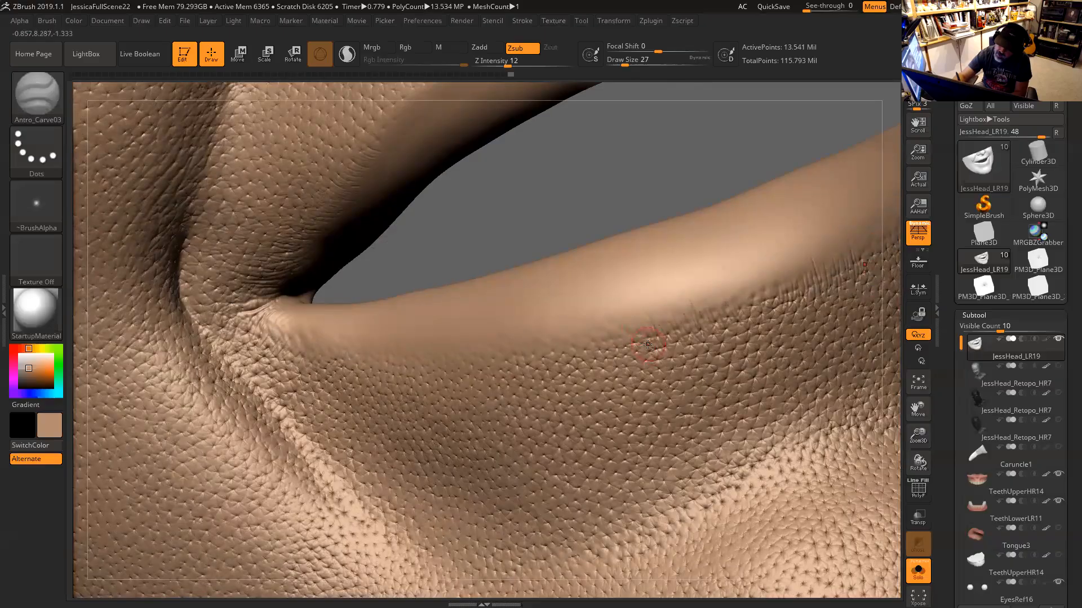
{"action": "left_click_drag", "start_coordinate": [621, 305], "coordinate": [601, 309]}
{"action": "left_click_drag", "start_coordinate": [613, 344], "coordinate": [609, 334]}
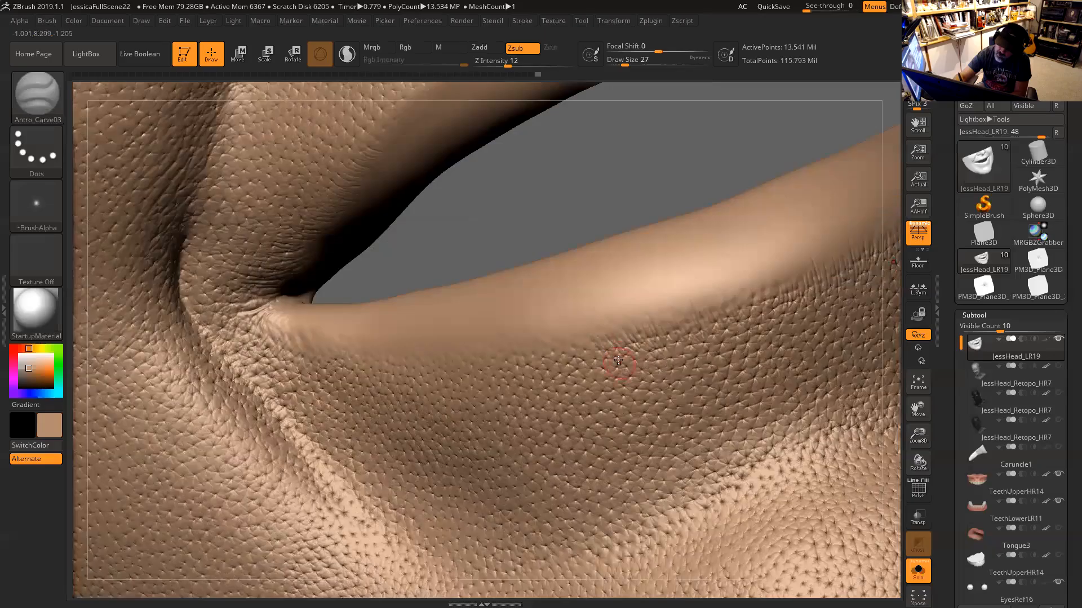
{"action": "left_click_drag", "start_coordinate": [602, 337], "coordinate": [593, 319]}
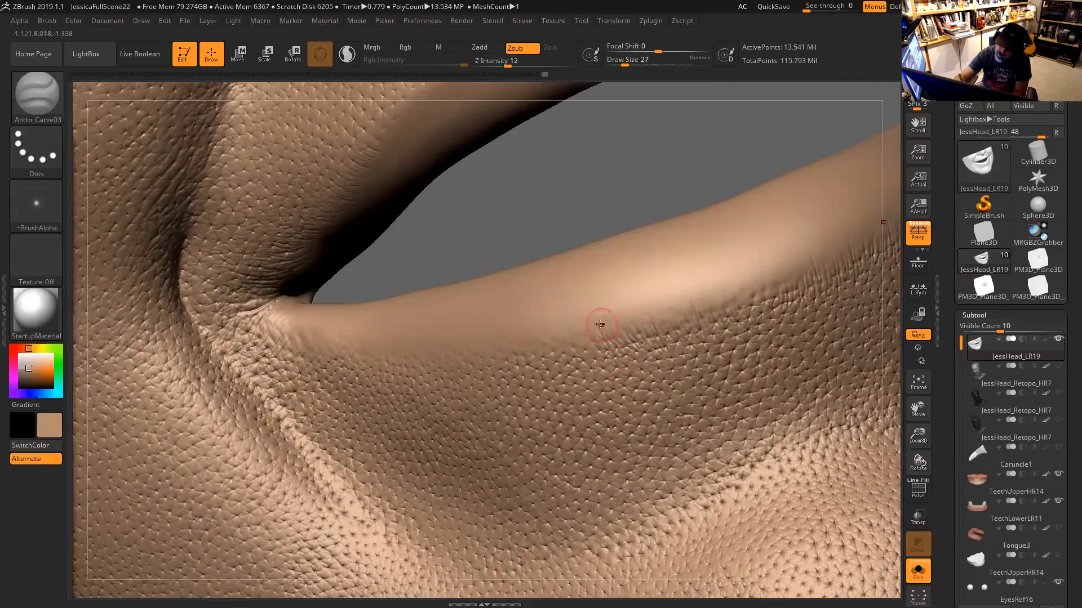
{"action": "mouse_move", "coordinate": [688, 201]}
{"action": "left_mouse_down"}
{"action": "mouse_move", "coordinate": [633, 242]}
{"action": "mouse_move", "coordinate": [604, 289]}
{"action": "left_mouse_up"}
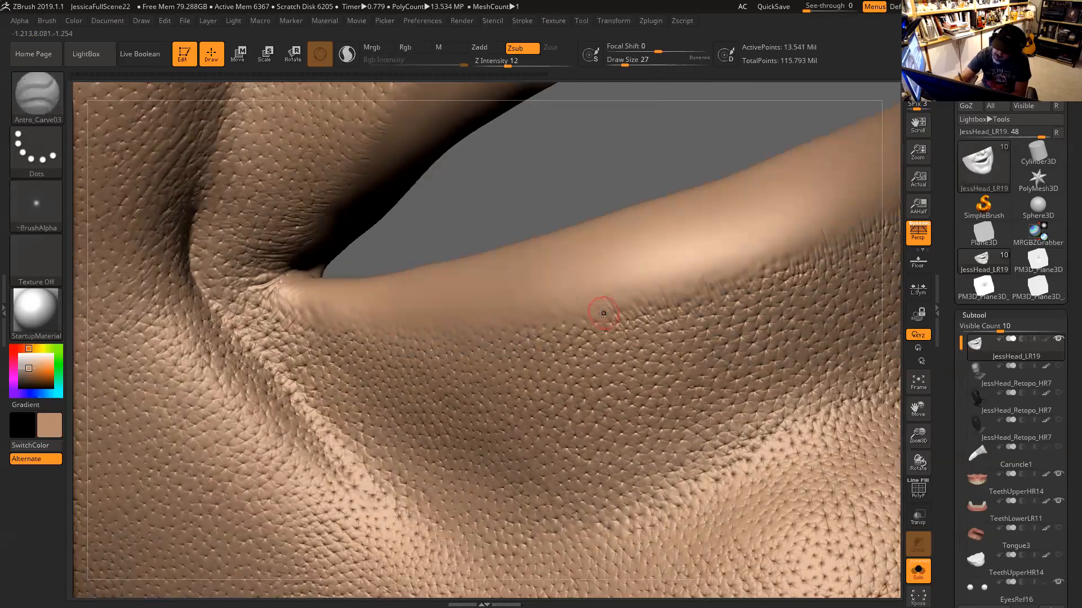
{"action": "left_click_drag", "start_coordinate": [613, 331], "coordinate": [591, 316]}
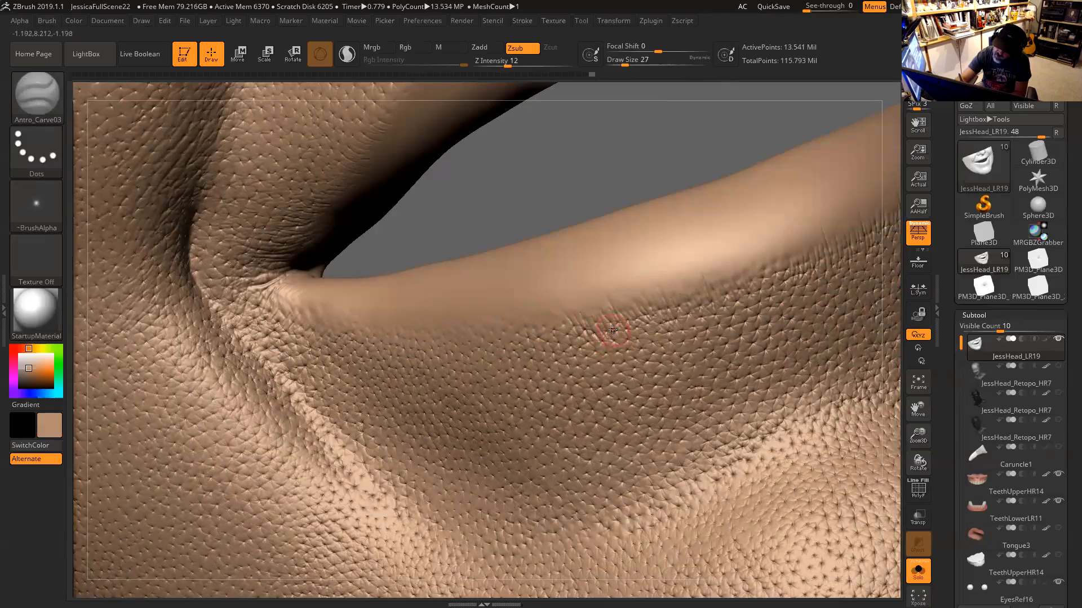
Continue the short creases along the middle stretch of the lower lip's border so the skin texture runs into the lip
{"action": "mouse_move", "coordinate": [731, 166]}
{"action": "left_mouse_down"}
{"action": "mouse_move", "coordinate": [673, 188]}
{"action": "mouse_move", "coordinate": [659, 174]}
{"action": "mouse_move", "coordinate": [639, 185]}
{"action": "mouse_move", "coordinate": [637, 165]}
{"action": "mouse_move", "coordinate": [591, 212]}
{"action": "left_mouse_up"}
{"action": "left_click_drag", "start_coordinate": [569, 299], "coordinate": [581, 311]}
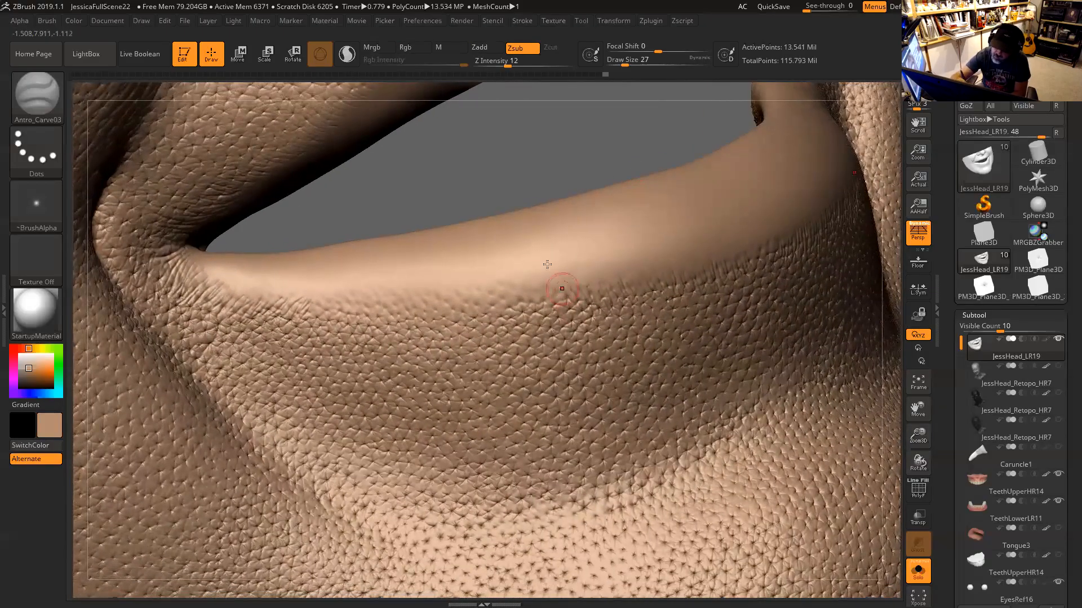
{"action": "left_click_drag", "start_coordinate": [531, 195], "coordinate": [505, 204]}
{"action": "mouse_move", "coordinate": [583, 164]}
{"action": "left_mouse_down"}
{"action": "mouse_move", "coordinate": [573, 173]}
{"action": "mouse_move", "coordinate": [610, 137]}
{"action": "mouse_move", "coordinate": [597, 169]}
{"action": "left_mouse_up"}
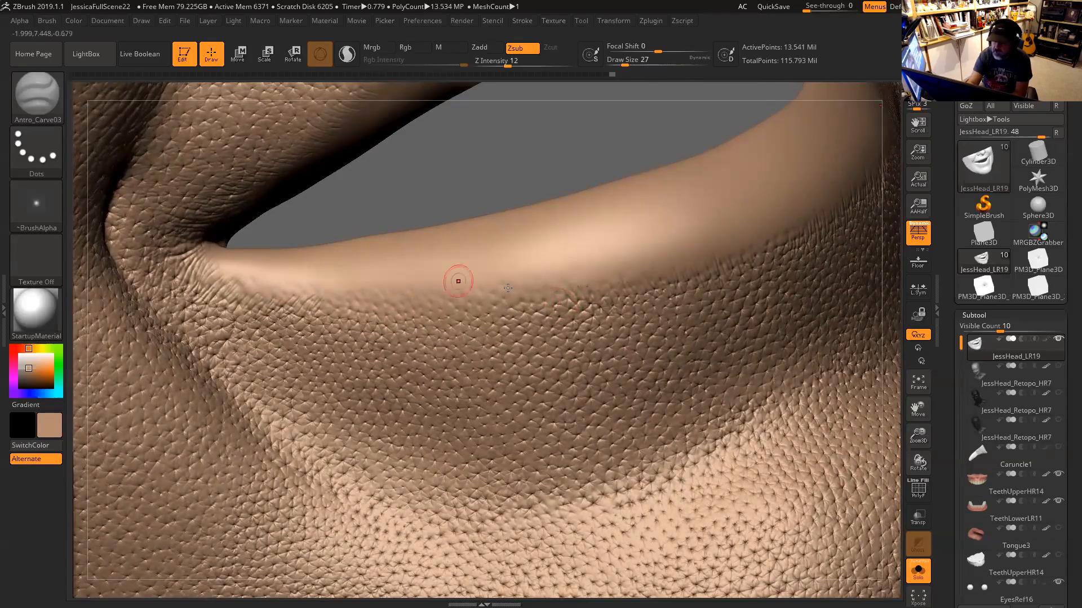
{"action": "key", "text": "shift"}
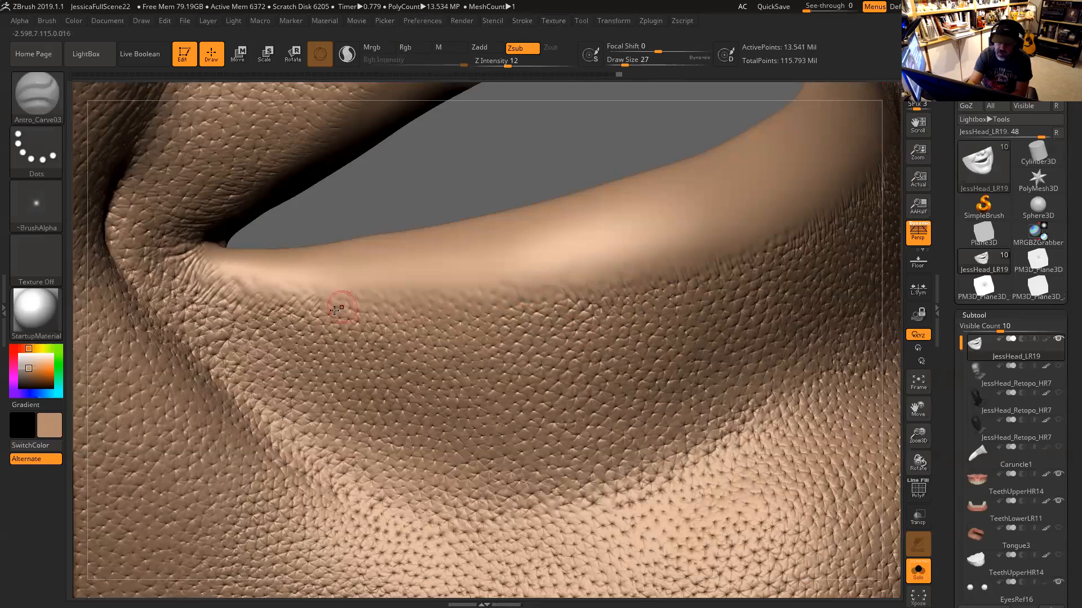
{"action": "key", "text": "ctrl"}
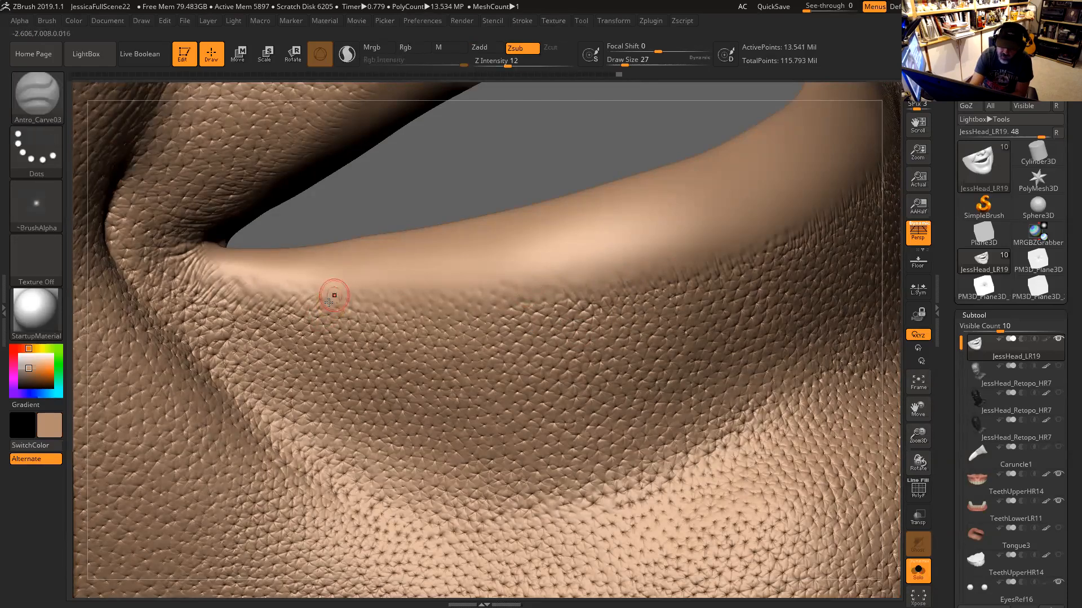
Carve fine slanted creases along the lower lip's border from the mouth corner inward, joining them to the pores below
{"action": "left_click_drag", "start_coordinate": [350, 297], "coordinate": [329, 319]}
{"action": "mouse_move", "coordinate": [358, 304]}
{"action": "left_mouse_down"}
{"action": "mouse_move", "coordinate": [348, 326]}
{"action": "mouse_move", "coordinate": [387, 306]}
{"action": "mouse_move", "coordinate": [379, 325]}
{"action": "mouse_move", "coordinate": [424, 293]}
{"action": "mouse_move", "coordinate": [443, 310]}
{"action": "left_mouse_up"}
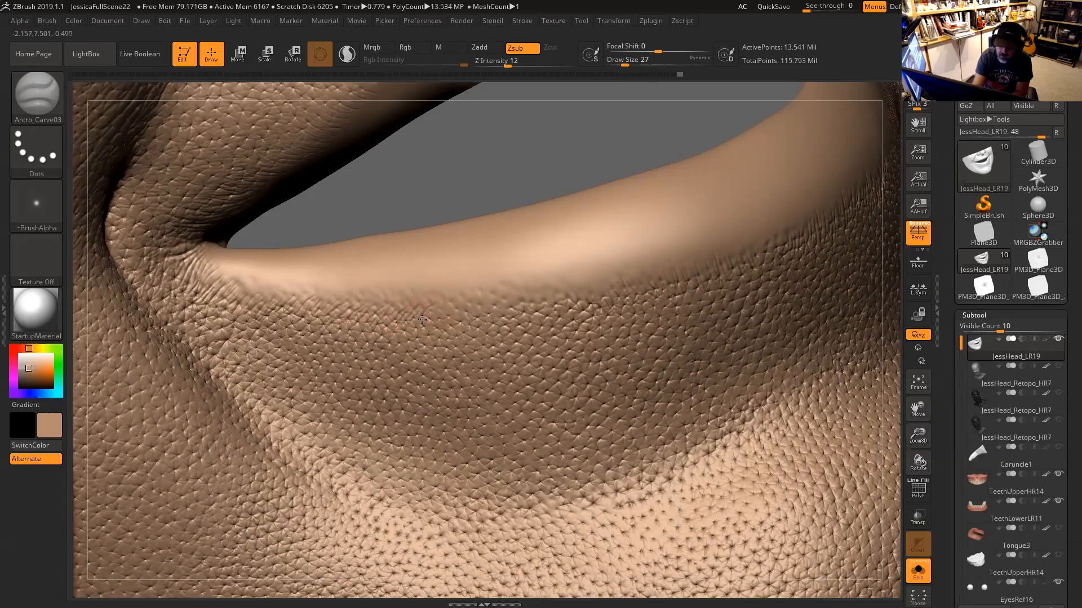
{"action": "left_click_drag", "start_coordinate": [452, 290], "coordinate": [454, 312]}
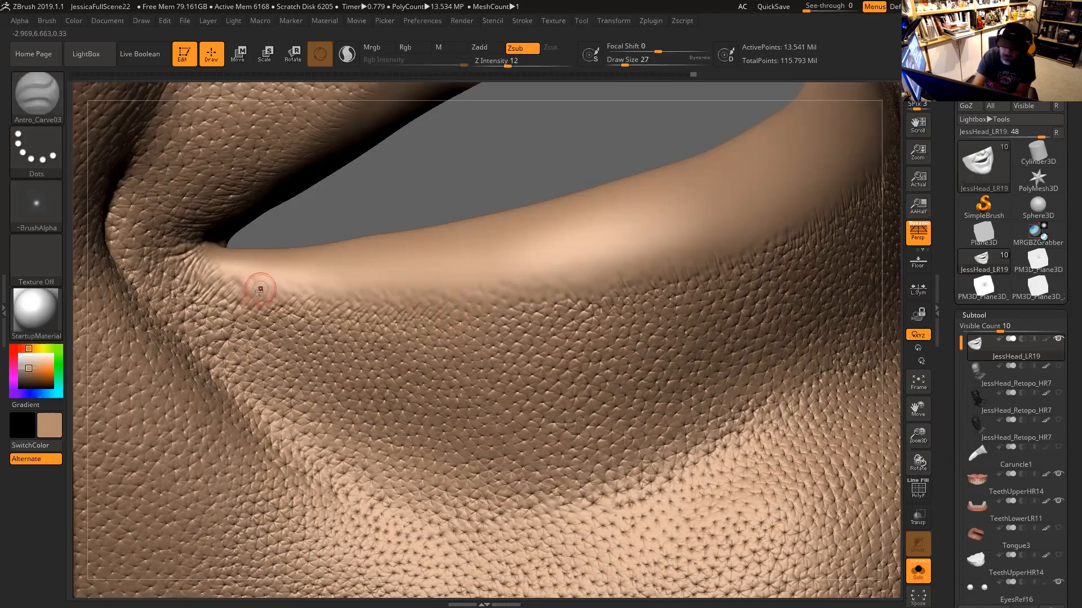
{"action": "mouse_move", "coordinate": [253, 276]}
{"action": "left_mouse_down"}
{"action": "mouse_move", "coordinate": [246, 268]}
{"action": "mouse_move", "coordinate": [273, 270]}
{"action": "left_mouse_up"}
{"action": "left_click_drag", "start_coordinate": [260, 307], "coordinate": [300, 265]}
{"action": "left_click_drag", "start_coordinate": [282, 308], "coordinate": [303, 283]}
{"action": "mouse_move", "coordinate": [314, 321]}
{"action": "left_mouse_down"}
{"action": "mouse_move", "coordinate": [326, 295]}
{"action": "mouse_move", "coordinate": [344, 295]}
{"action": "left_mouse_up"}
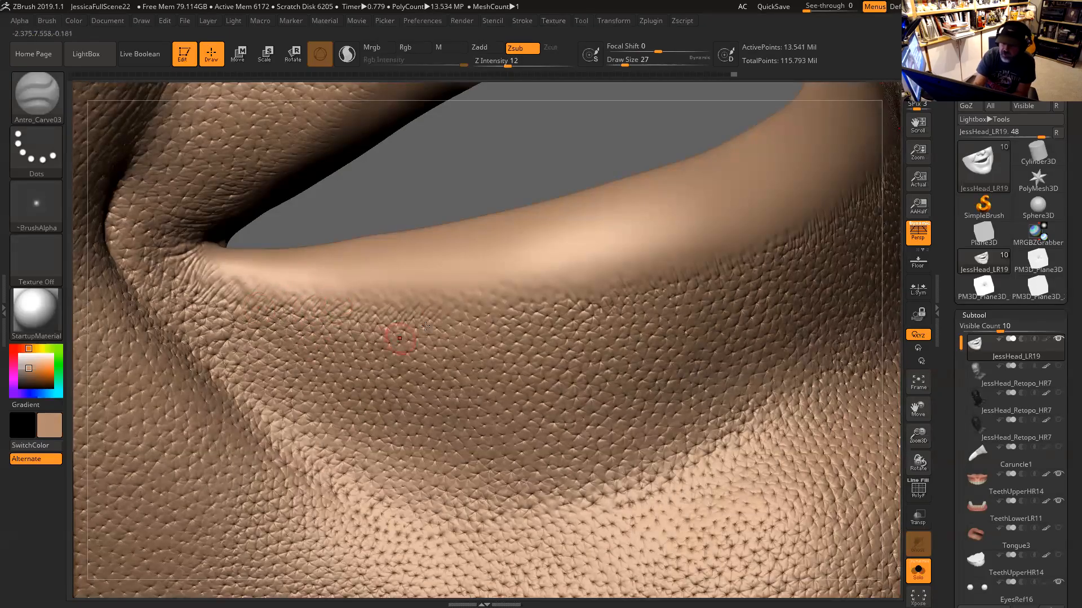
Fill gaps along the lower lip's border with more tiny creases and smooth their ends into the lip
{"action": "key", "text": "shift"}
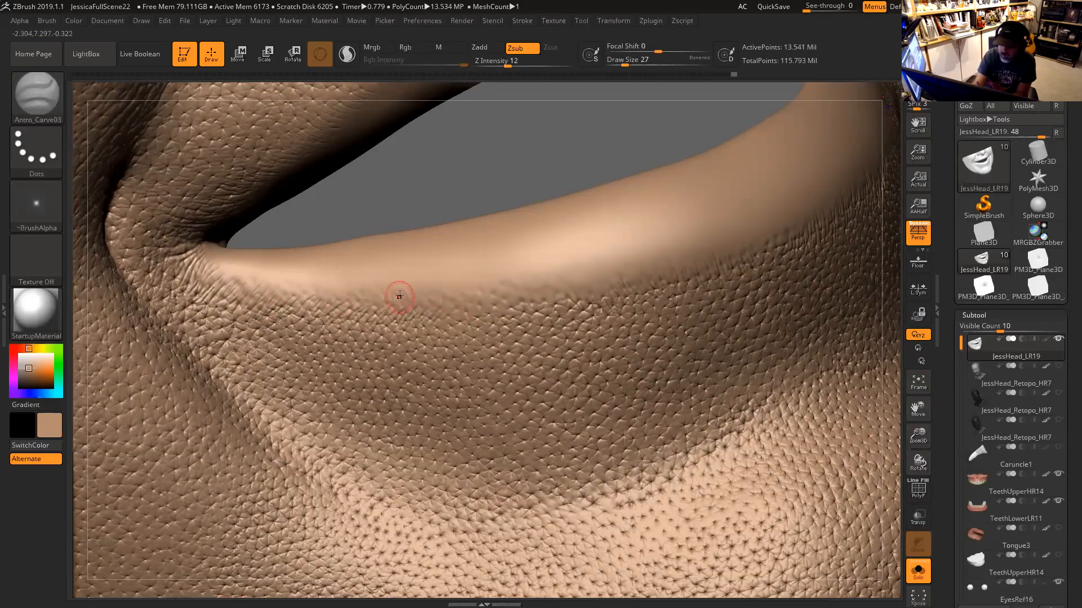
{"action": "left_click_drag", "start_coordinate": [393, 311], "coordinate": [404, 296]}
{"action": "key", "text": "shift"}
{"action": "left_click_drag", "start_coordinate": [353, 334], "coordinate": [369, 316]}
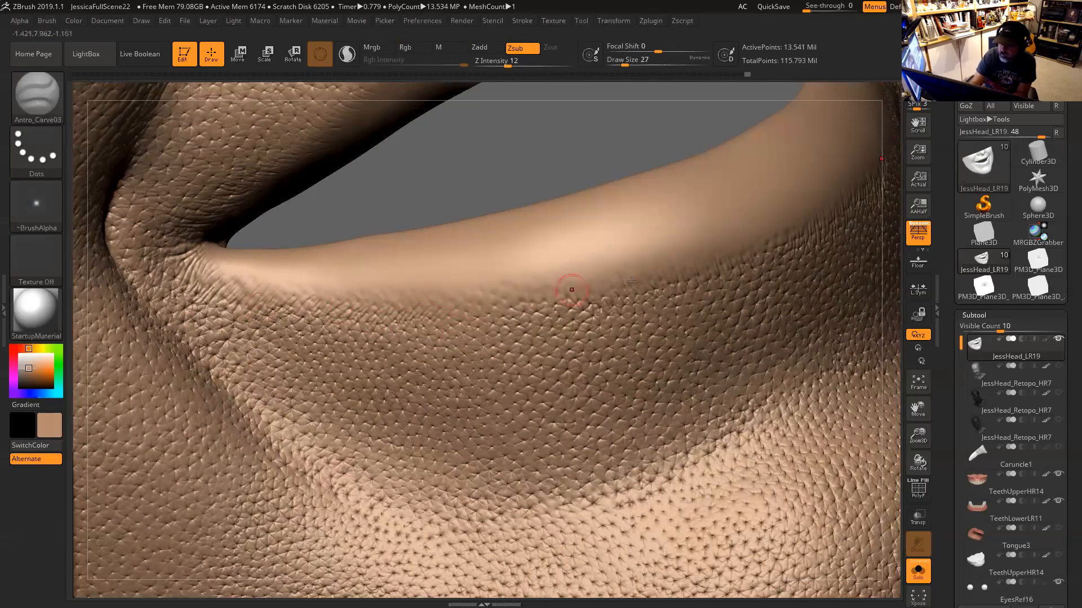
{"action": "left_click_drag", "start_coordinate": [606, 302], "coordinate": [600, 293]}
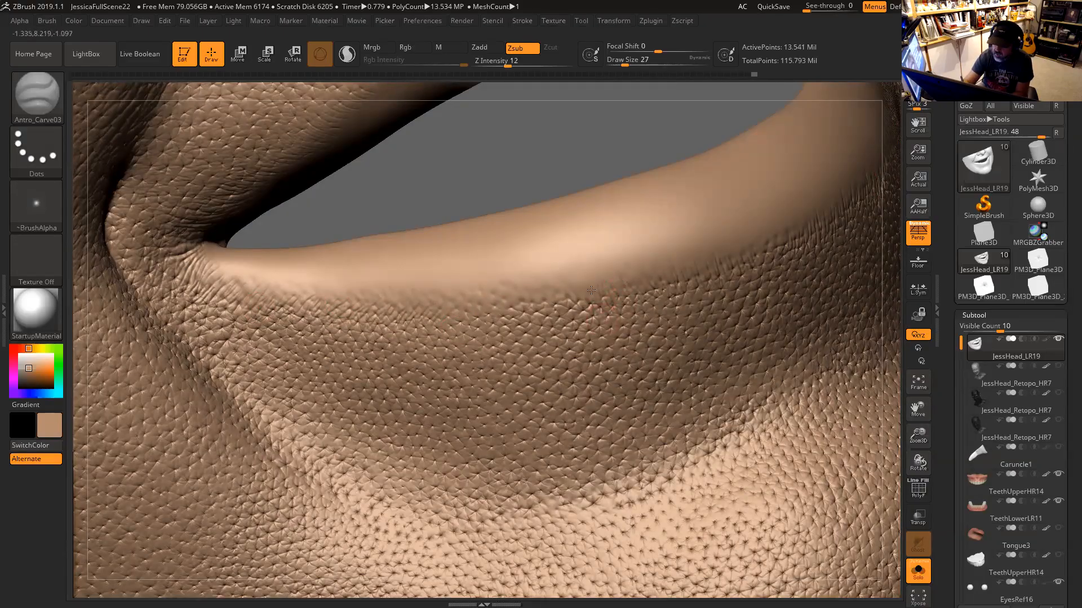
{"action": "mouse_move", "coordinate": [583, 281]}
{"action": "left_mouse_down", "text": "shift"}
{"action": "mouse_move", "coordinate": [567, 290]}
{"action": "mouse_move", "coordinate": [602, 267]}
{"action": "left_mouse_up", "text": "shift"}
Carve additional short creases over the lower lip's border between the mouth corner and the lip's middle, from a side view
{"action": "mouse_move", "coordinate": [599, 146]}
{"action": "left_mouse_down", "text": "alt"}
{"action": "mouse_move", "coordinate": [578, 249]}
{"action": "mouse_move", "coordinate": [536, 311]}
{"action": "left_mouse_up", "text": "alt"}
{"action": "left_click_drag", "start_coordinate": [586, 248], "coordinate": [675, 314]}
{"action": "left_click_drag", "start_coordinate": [642, 230], "coordinate": [642, 265]}
{"action": "left_click_drag", "start_coordinate": [678, 188], "coordinate": [715, 203]}
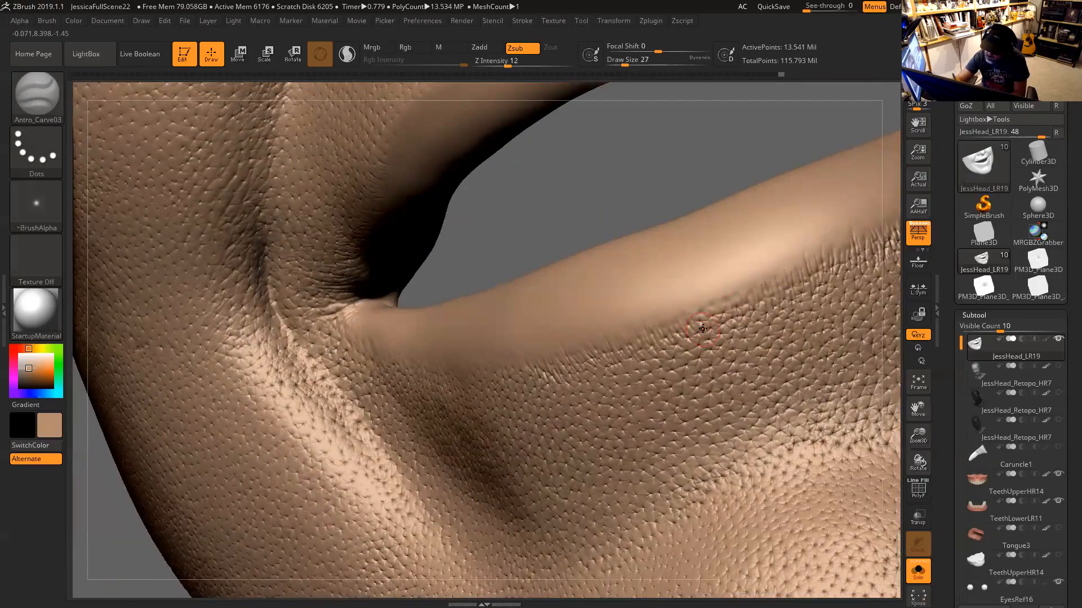
{"action": "mouse_move", "coordinate": [699, 308]}
{"action": "left_mouse_down"}
{"action": "mouse_move", "coordinate": [707, 324]}
{"action": "mouse_move", "coordinate": [703, 290]}
{"action": "mouse_move", "coordinate": [722, 303]}
{"action": "mouse_move", "coordinate": [712, 291]}
{"action": "left_mouse_up"}
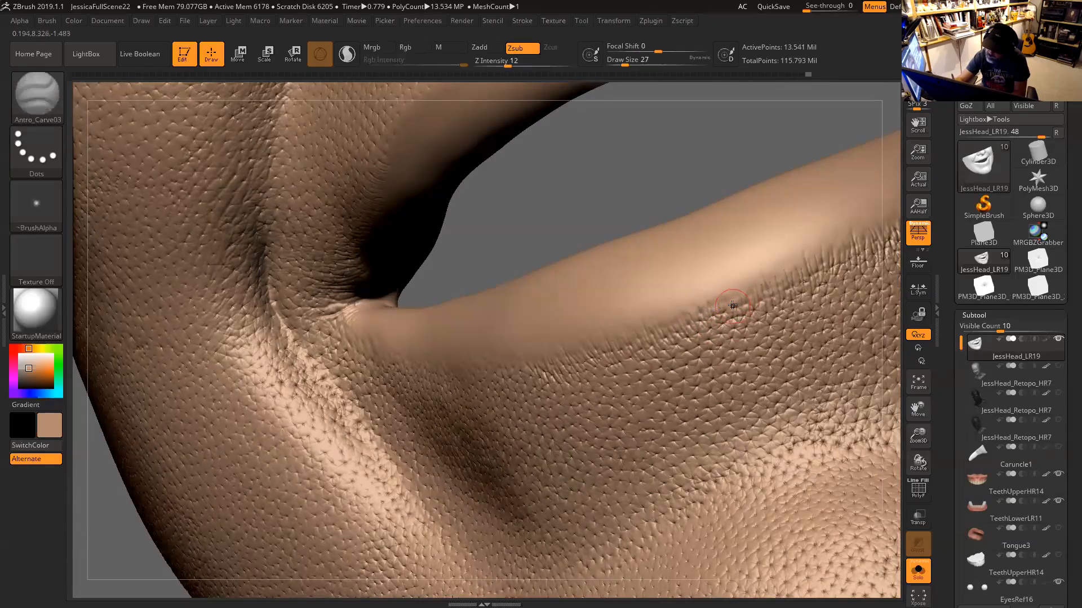
{"action": "left_click_drag", "start_coordinate": [736, 327], "coordinate": [732, 299]}
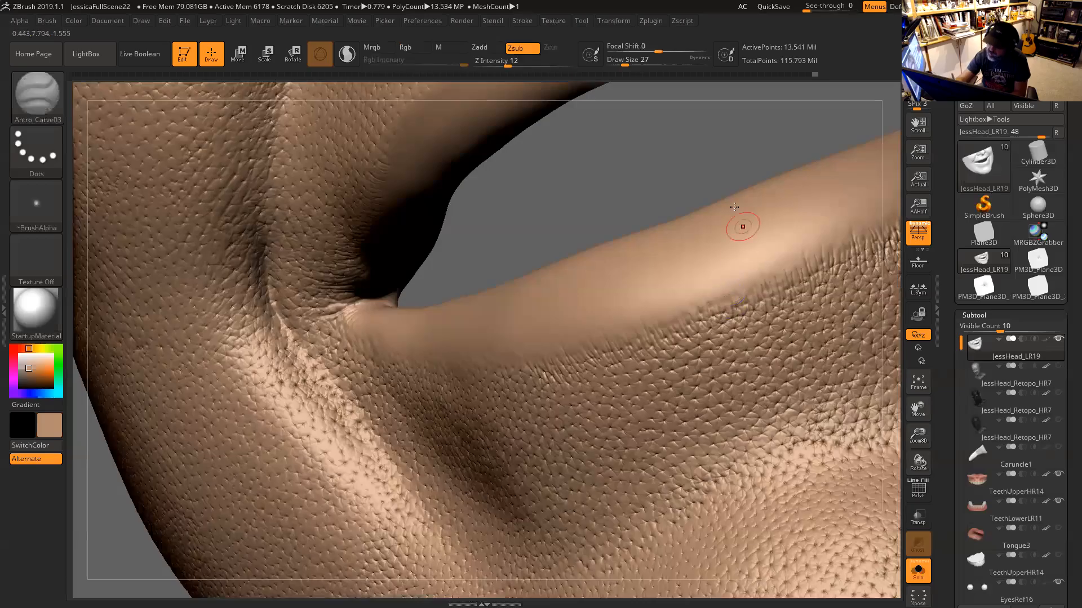
Reduce the brush's draw size to 23 and cut thinner creases along the lower lip's border near its middle
{"action": "left_click", "coordinate": [581, 21]}
{"action": "left_click", "coordinate": [522, 21]}
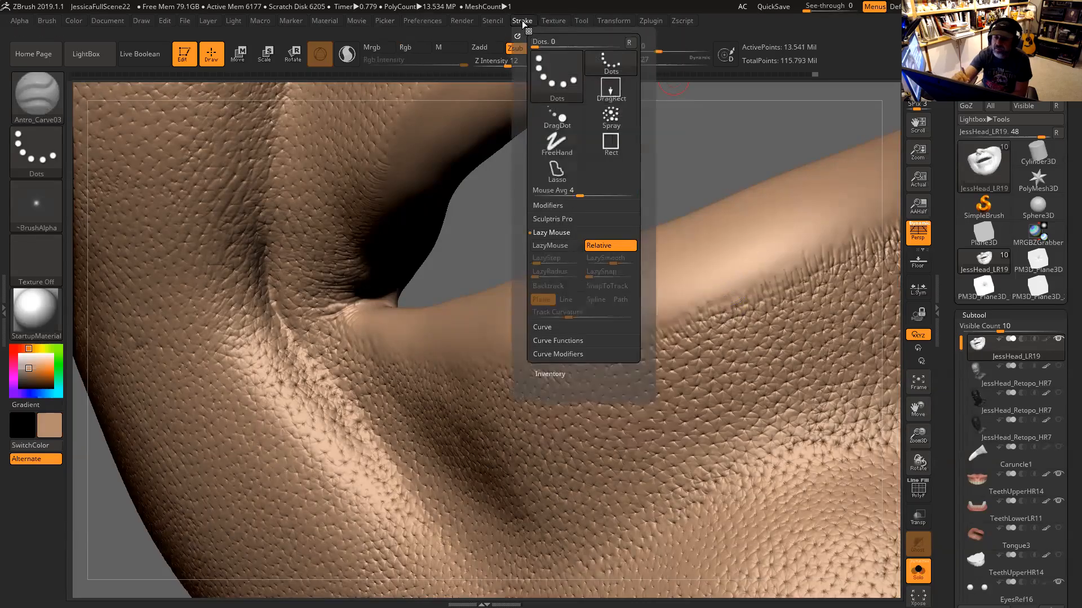
{"action": "key", "text": "space"}
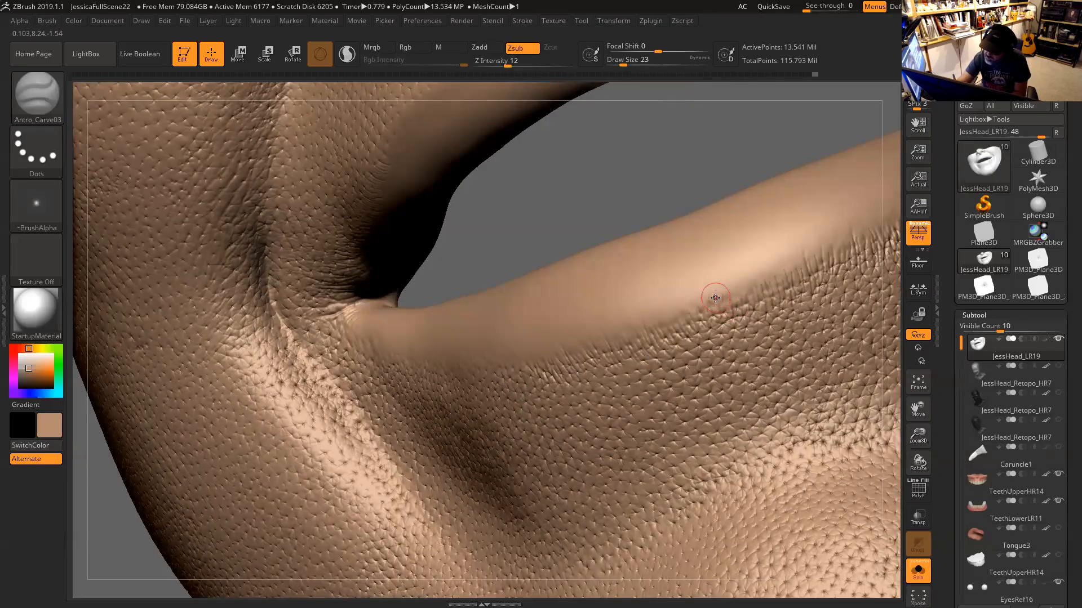
{"action": "left_click_drag", "start_coordinate": [722, 316], "coordinate": [727, 318]}
{"action": "mouse_move", "coordinate": [722, 275]}
{"action": "left_mouse_down"}
{"action": "mouse_move", "coordinate": [750, 309]}
{"action": "mouse_move", "coordinate": [754, 280]}
{"action": "mouse_move", "coordinate": [752, 292]}
{"action": "left_mouse_up"}
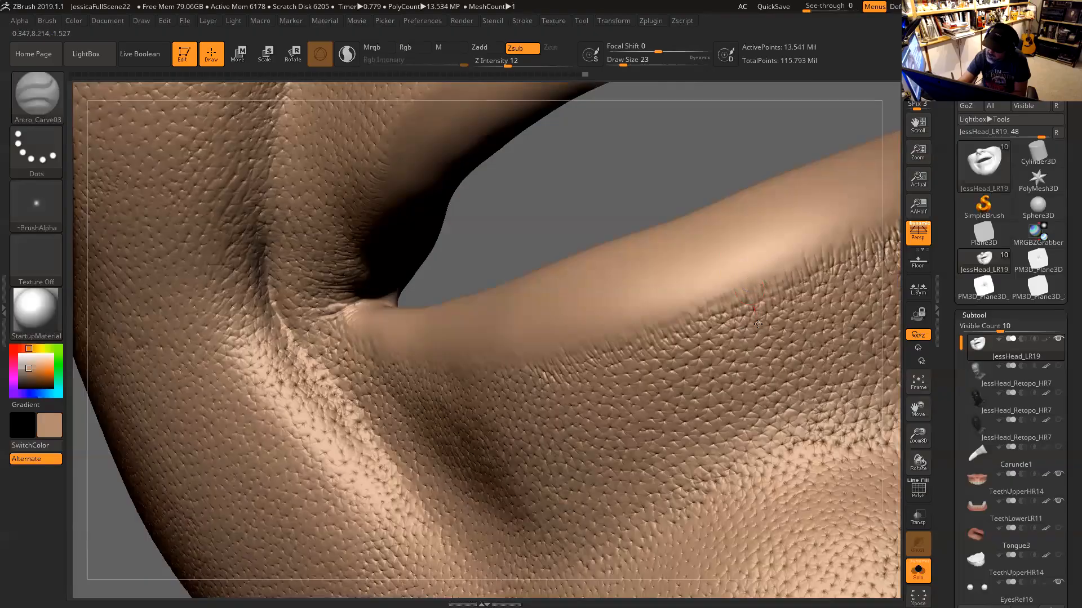
{"action": "left_click_drag", "start_coordinate": [752, 161], "coordinate": [770, 156]}
{"action": "left_click_drag", "start_coordinate": [774, 279], "coordinate": [780, 266]}
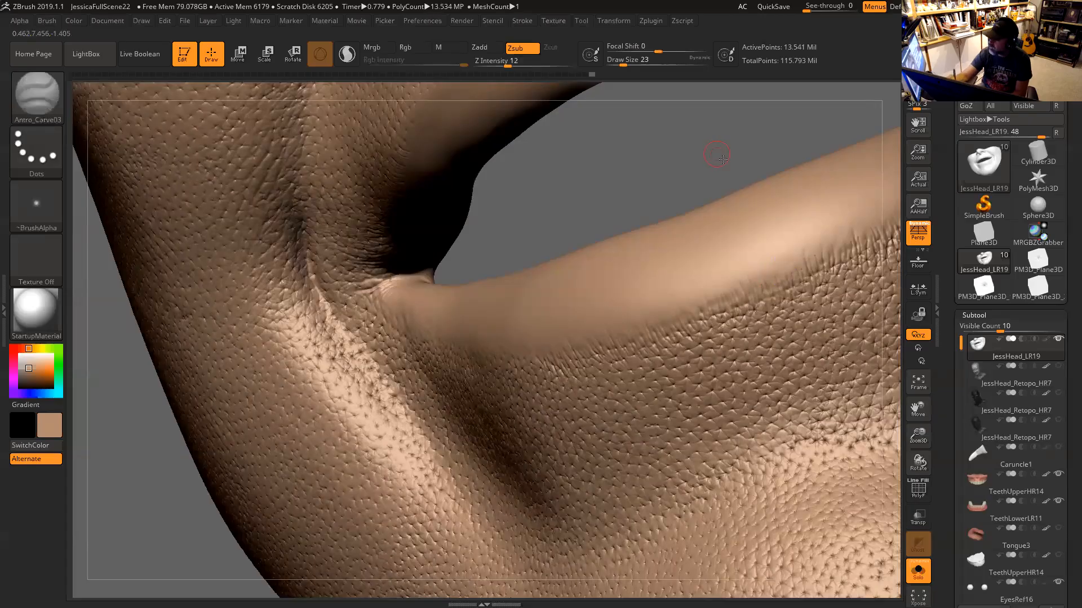
Carve a long thin crease lengthwise along the upper lip, following its curve across the middle
{"action": "left_click_drag", "start_coordinate": [712, 145], "coordinate": [711, 160]}
{"action": "left_click_drag", "start_coordinate": [666, 123], "coordinate": [711, 324], "text": "alt"}
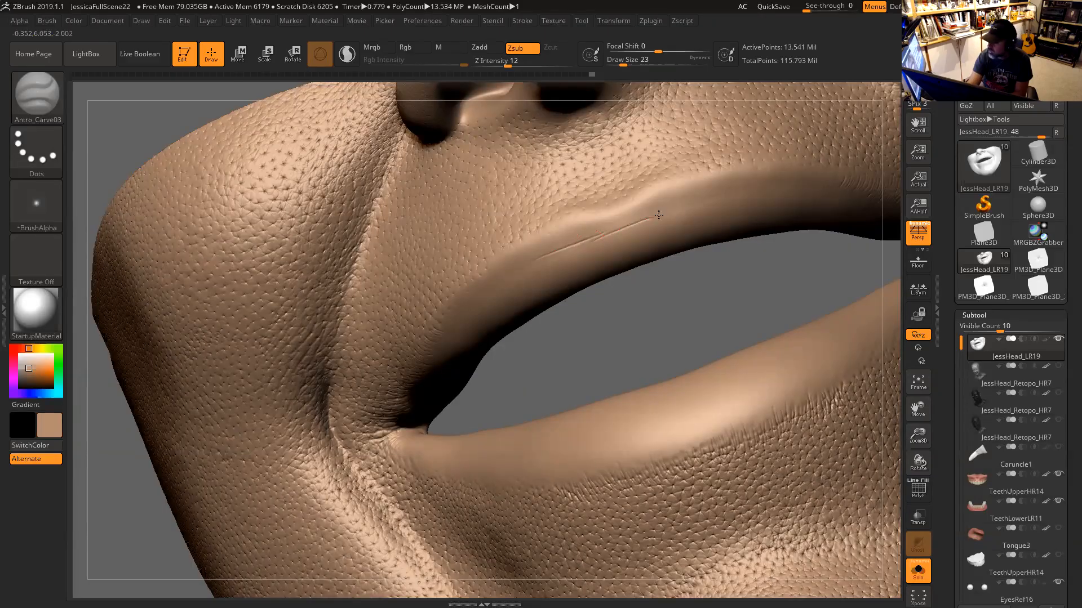
{"action": "left_click_drag", "start_coordinate": [698, 201], "coordinate": [691, 203]}
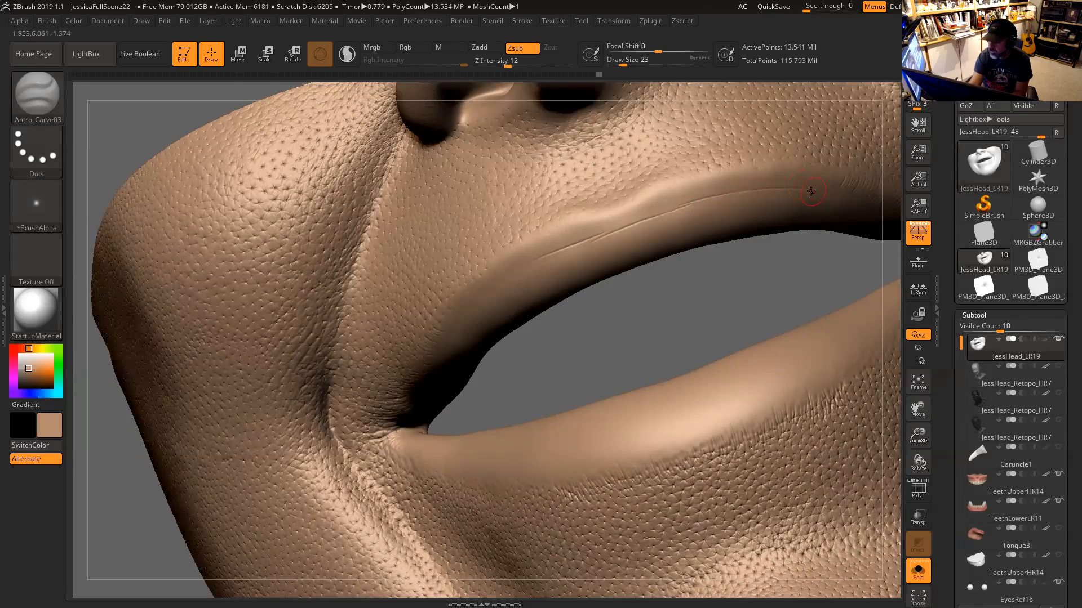
{"action": "left_click_drag", "start_coordinate": [817, 189], "coordinate": [833, 185]}
{"action": "left_click_drag", "start_coordinate": [704, 315], "coordinate": [662, 314]}
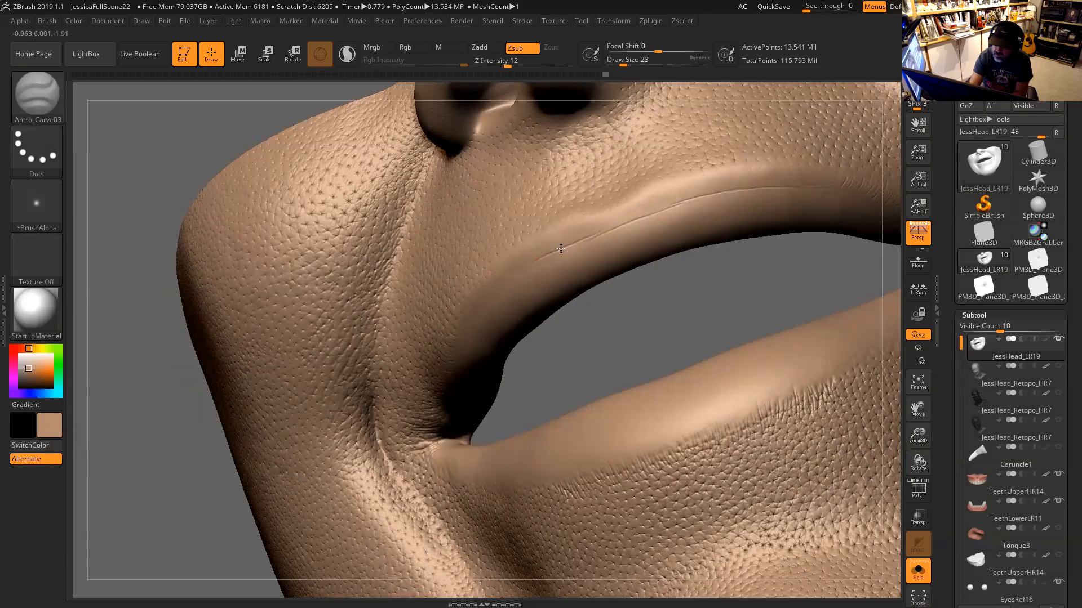
Carve shorter creases parallel to the long upper-lip crease toward the mouth corner, and smooth their ends near the lip opening
{"action": "left_click_drag", "start_coordinate": [585, 244], "coordinate": [597, 238]}
{"action": "left_click_drag", "start_coordinate": [675, 206], "coordinate": [693, 183]}
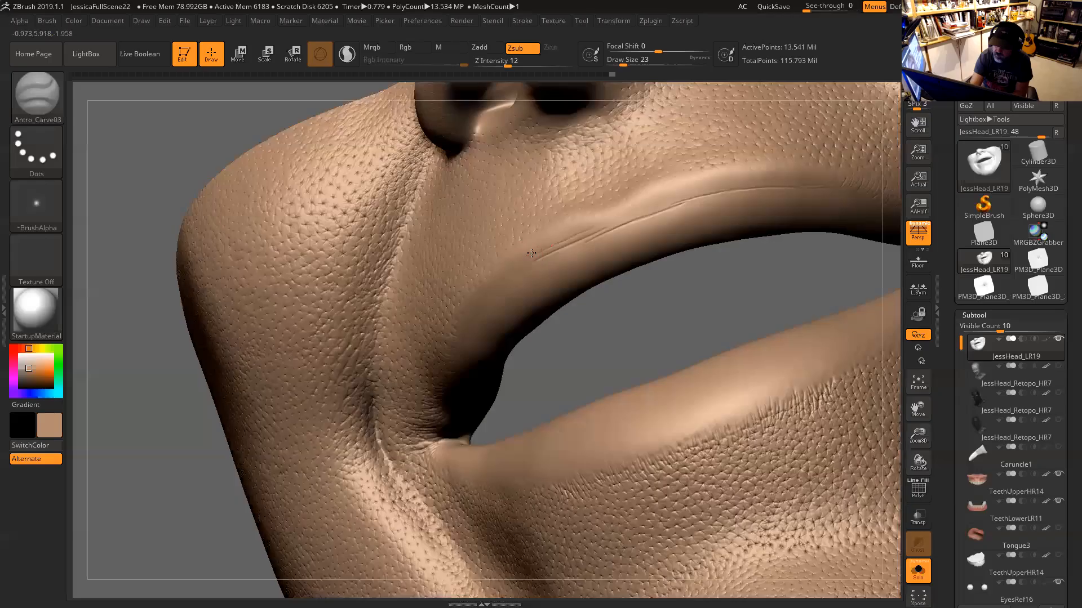
{"action": "mouse_move", "coordinate": [584, 228]}
{"action": "left_mouse_down"}
{"action": "mouse_move", "coordinate": [557, 239]}
{"action": "mouse_move", "coordinate": [600, 222]}
{"action": "left_mouse_up"}
{"action": "left_click_drag", "start_coordinate": [635, 323], "coordinate": [602, 263]}
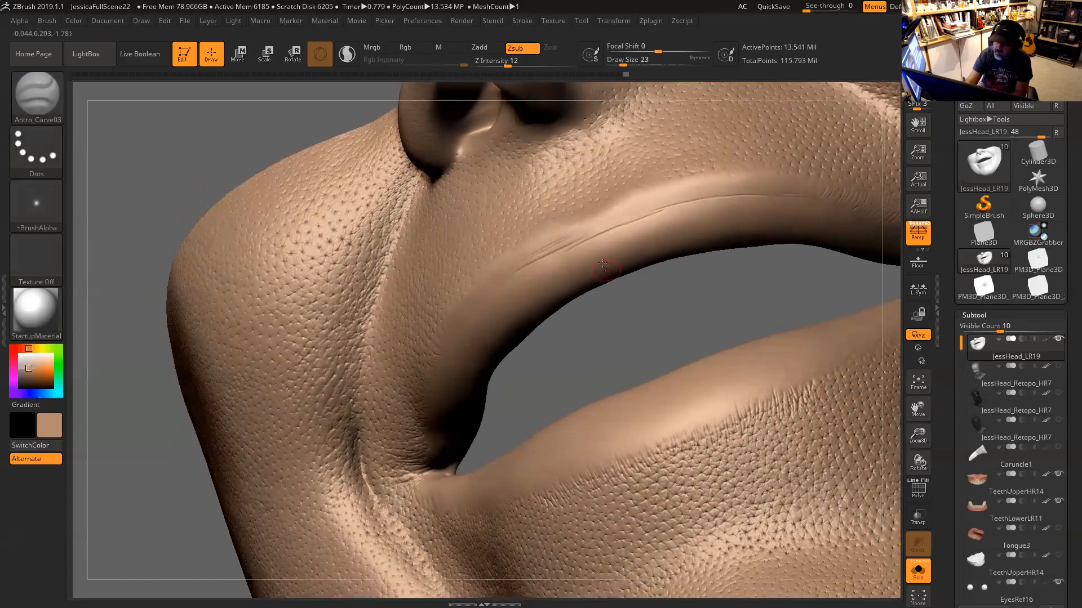
{"action": "left_click_drag", "start_coordinate": [616, 309], "coordinate": [519, 293]}
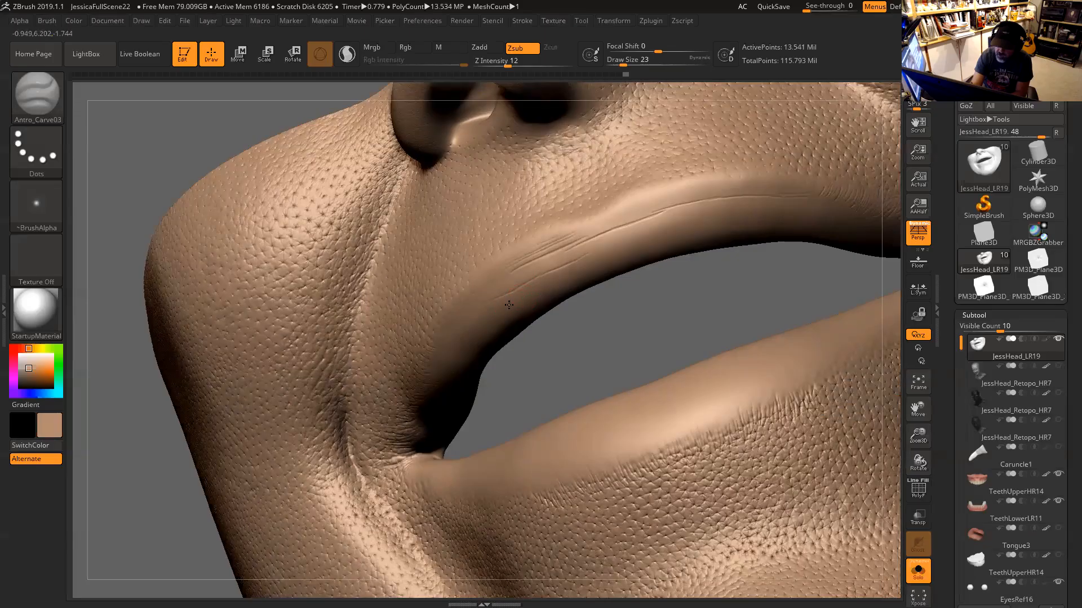
{"action": "key", "text": "shift"}
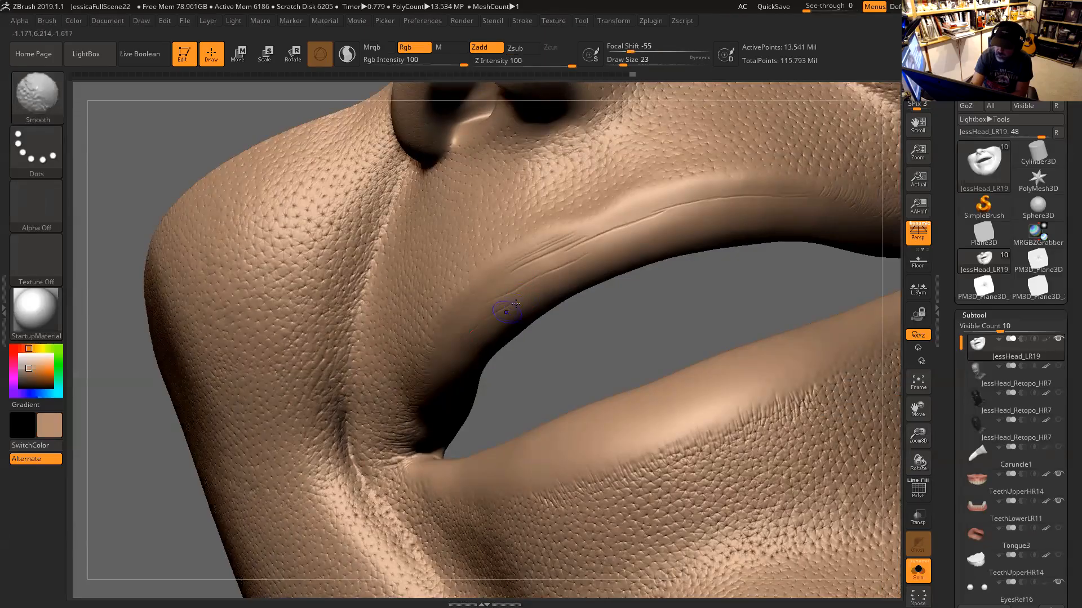
{"action": "left_click_drag", "start_coordinate": [484, 323], "coordinate": [515, 316], "text": "shift"}
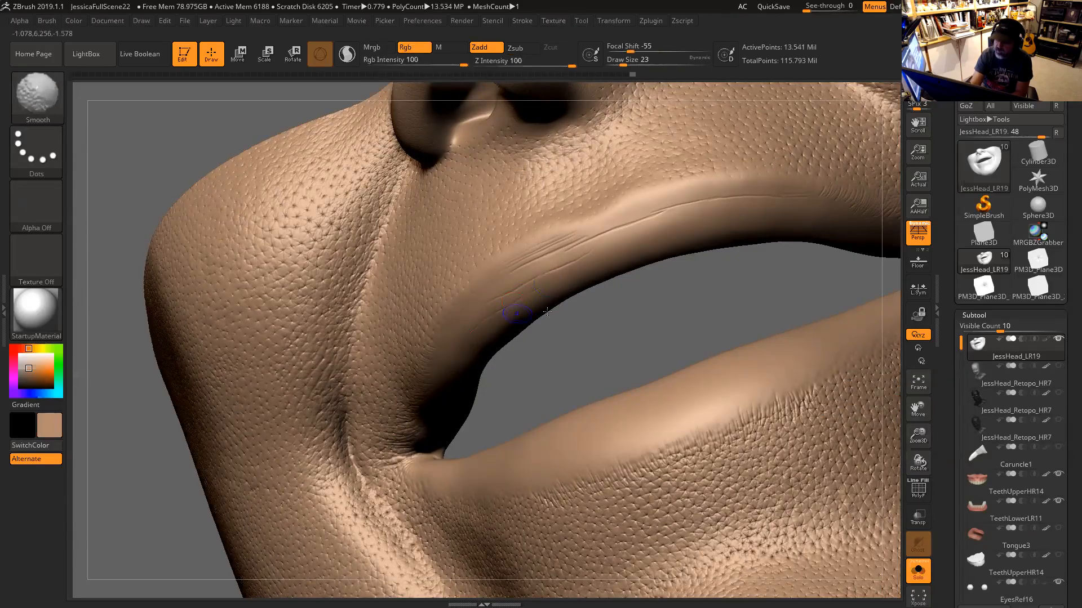
Add short lengthwise creases at the middle of the upper lip, below the long crease
{"action": "mouse_move", "coordinate": [683, 318]}
{"action": "left_mouse_down", "text": "alt"}
{"action": "mouse_move", "coordinate": [589, 342]}
{"action": "mouse_move", "coordinate": [596, 326]}
{"action": "mouse_move", "coordinate": [584, 355]}
{"action": "mouse_move", "coordinate": [598, 248]}
{"action": "left_mouse_up", "text": "alt"}
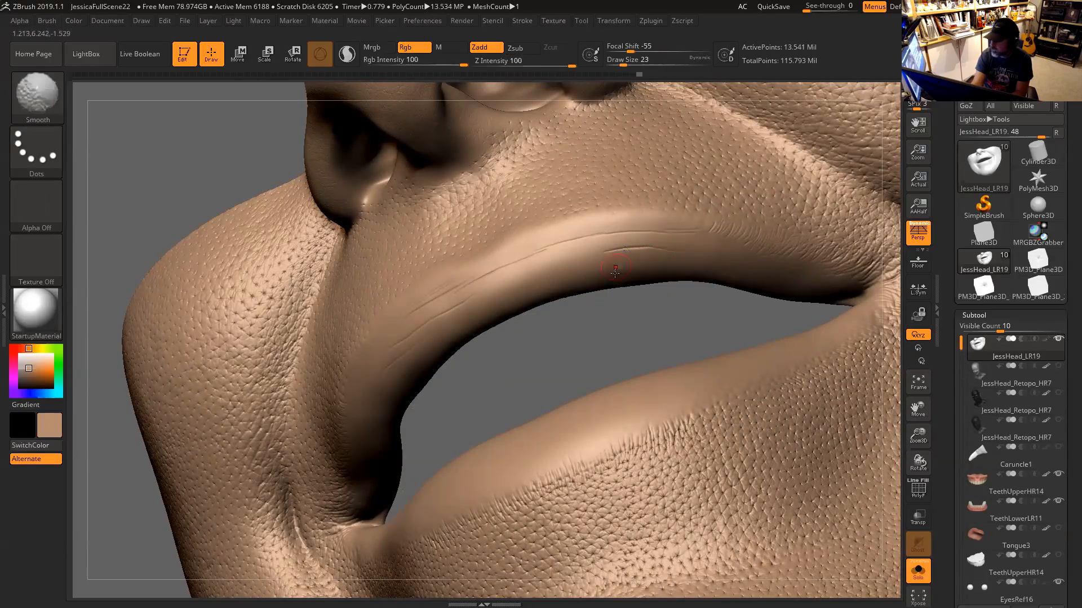
{"action": "left_click_drag", "start_coordinate": [606, 315], "coordinate": [608, 303]}
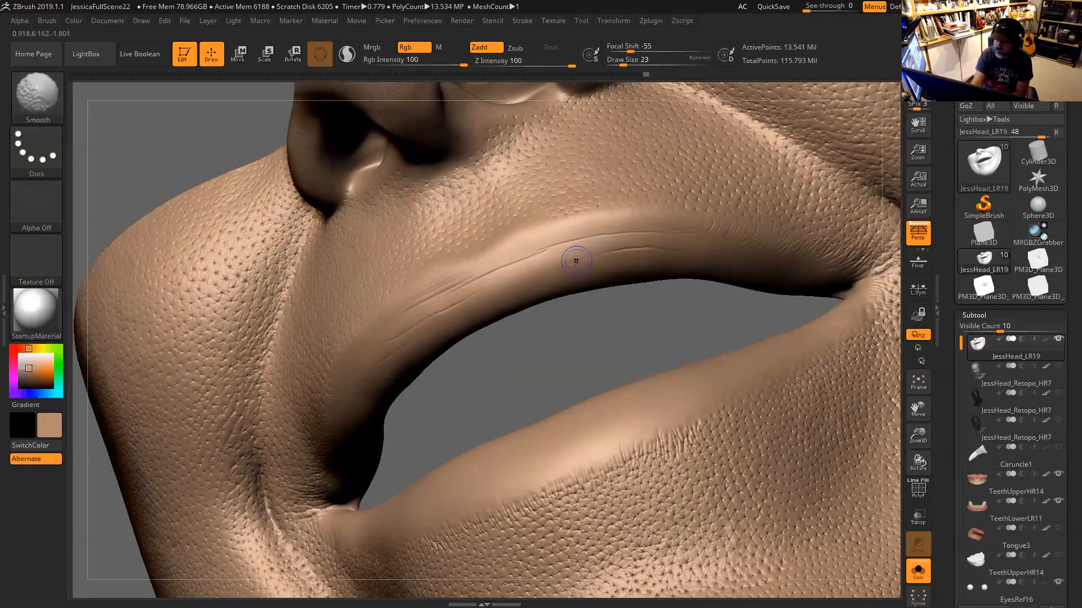
{"action": "mouse_move", "coordinate": [588, 343]}
{"action": "left_mouse_down"}
{"action": "mouse_move", "coordinate": [579, 321]}
{"action": "mouse_move", "coordinate": [622, 331]}
{"action": "mouse_move", "coordinate": [606, 219]}
{"action": "left_mouse_up"}
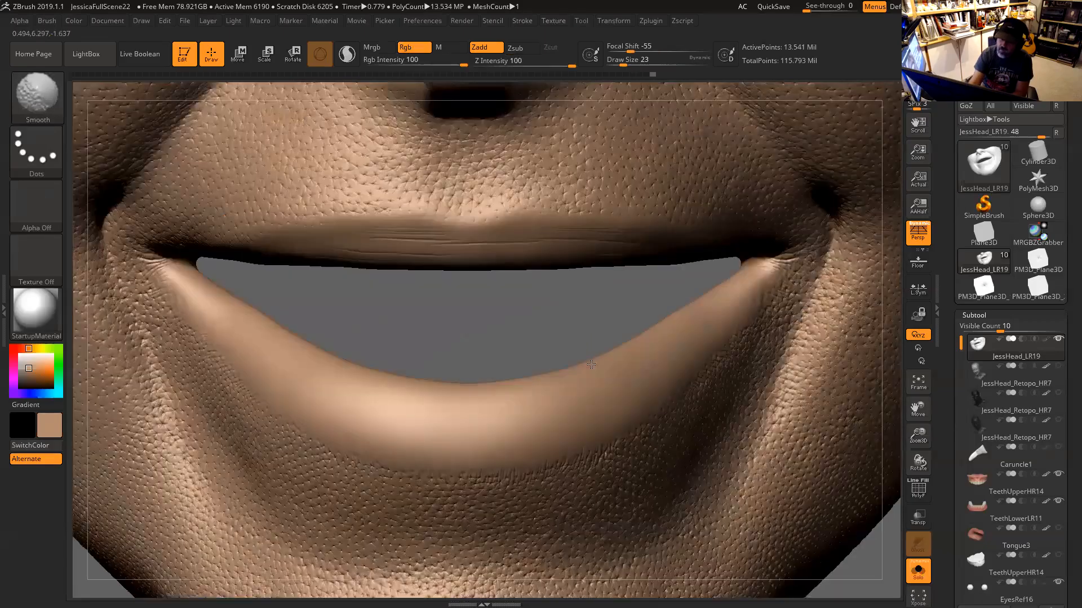
Cut short vertical creases across the upper lip's border beside the cupid's bow with the Antro_Carve03 brush
{"action": "mouse_move", "coordinate": [569, 327]}
{"action": "left_mouse_down", "text": "alt"}
{"action": "mouse_move", "coordinate": [526, 272]}
{"action": "mouse_move", "coordinate": [538, 266]}
{"action": "mouse_move", "coordinate": [547, 351]}
{"action": "mouse_move", "coordinate": [549, 299]}
{"action": "left_mouse_up", "text": "alt"}
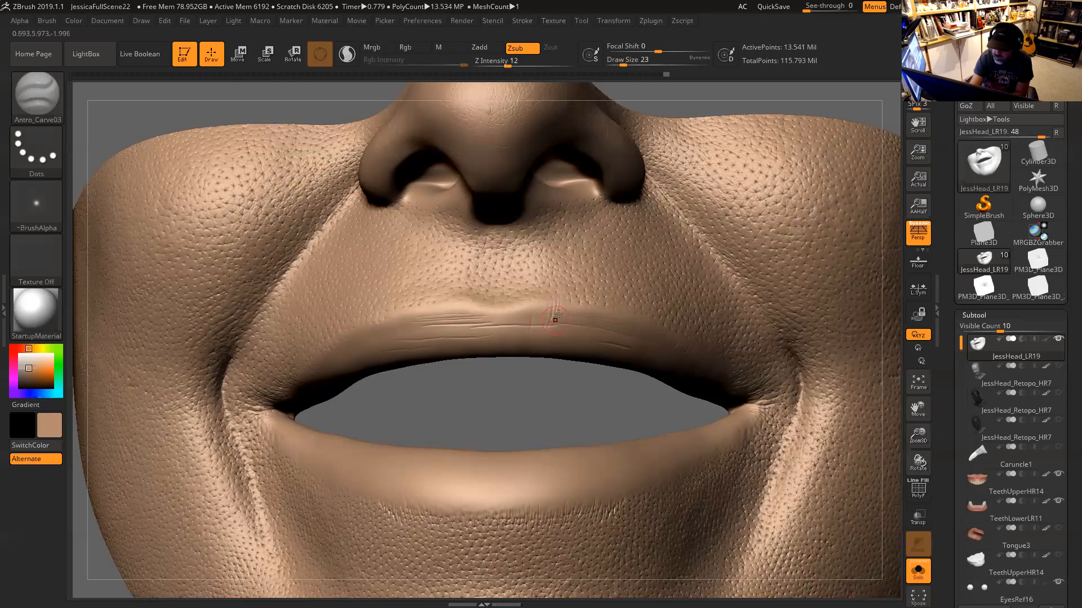
{"action": "left_click_drag", "start_coordinate": [568, 299], "coordinate": [565, 319]}
{"action": "left_click_drag", "start_coordinate": [571, 319], "coordinate": [570, 307]}
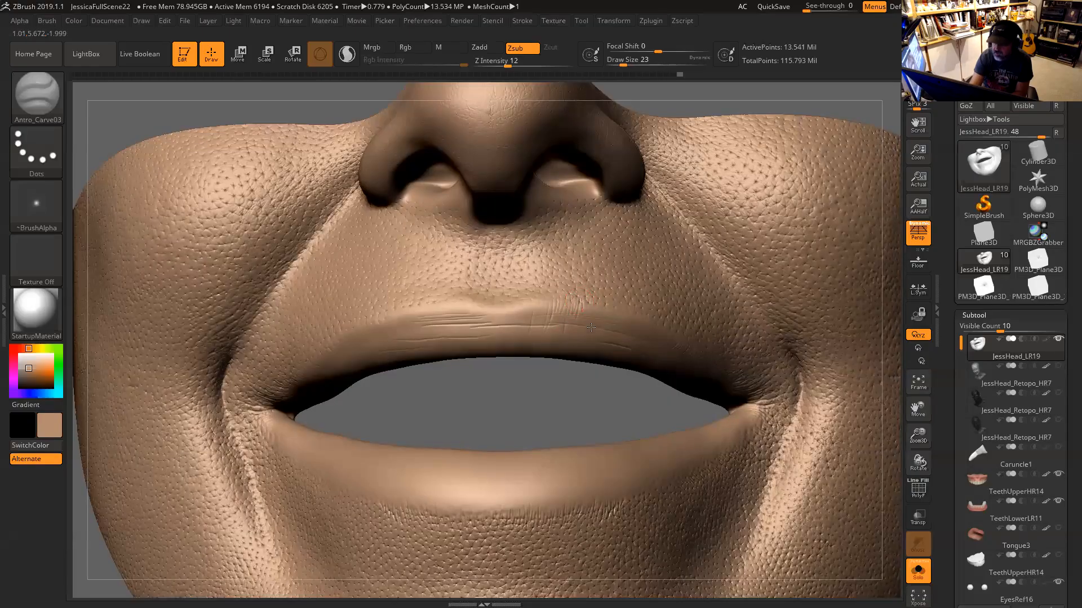
Continue the short vertical creases along the upper lip's border from beside the cupid's bow toward the mouth corner with the Antro_Carve03 brush
{"action": "key", "text": "ctrl"}
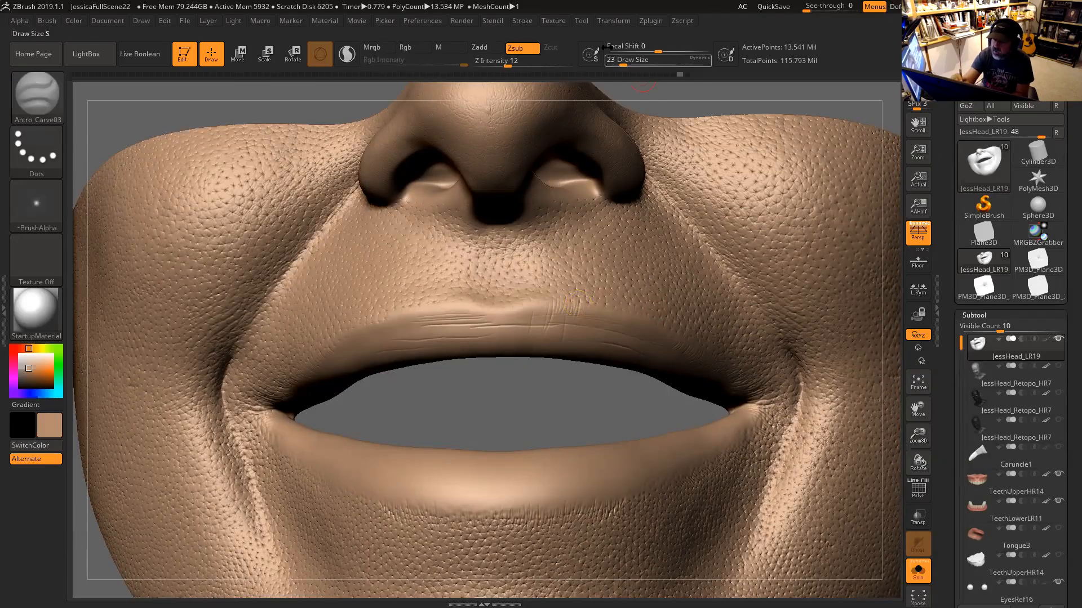
{"action": "left_click", "coordinate": [528, 20]}
{"action": "left_click", "coordinate": [565, 247]}
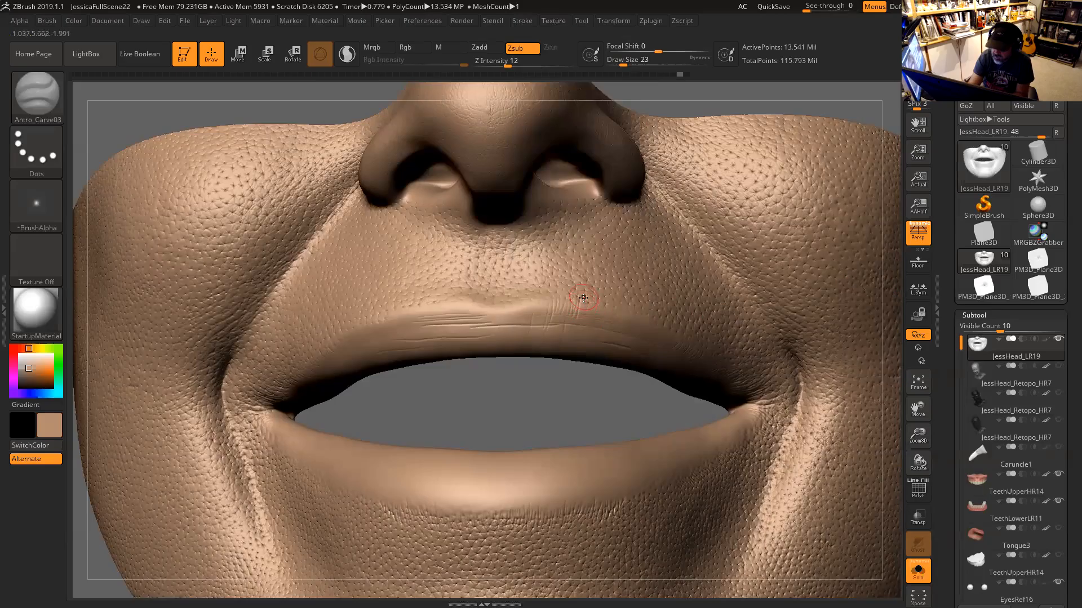
{"action": "left_click_drag", "start_coordinate": [582, 315], "coordinate": [587, 297]}
{"action": "left_click_drag", "start_coordinate": [594, 316], "coordinate": [597, 320]}
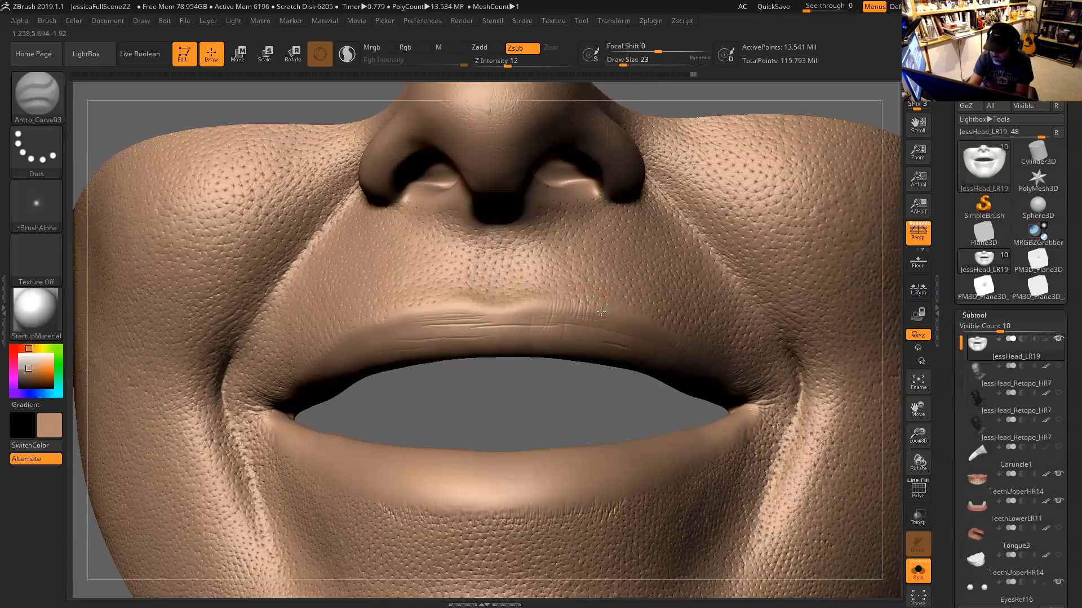
{"action": "left_click_drag", "start_coordinate": [608, 316], "coordinate": [612, 304]}
{"action": "left_click_drag", "start_coordinate": [619, 325], "coordinate": [630, 315]}
{"action": "left_click_drag", "start_coordinate": [601, 391], "coordinate": [544, 388]}
{"action": "mouse_move", "coordinate": [628, 314]}
{"action": "left_mouse_down"}
{"action": "mouse_move", "coordinate": [659, 338]}
{"action": "mouse_move", "coordinate": [713, 327]}
{"action": "mouse_move", "coordinate": [710, 348]}
{"action": "left_mouse_up"}
Carve matching short vertical creases across the upper lip's border on the opposite half of the mouth
{"action": "left_click_drag", "start_coordinate": [603, 405], "coordinate": [562, 359]}
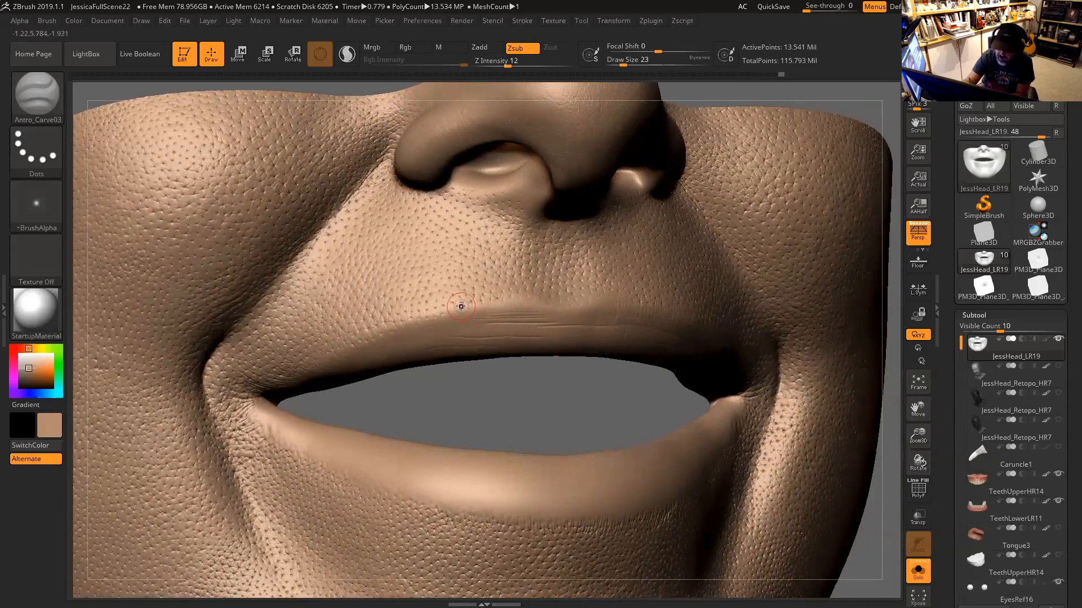
{"action": "left_click_drag", "start_coordinate": [466, 310], "coordinate": [470, 301]}
{"action": "left_click_drag", "start_coordinate": [498, 401], "coordinate": [535, 380]}
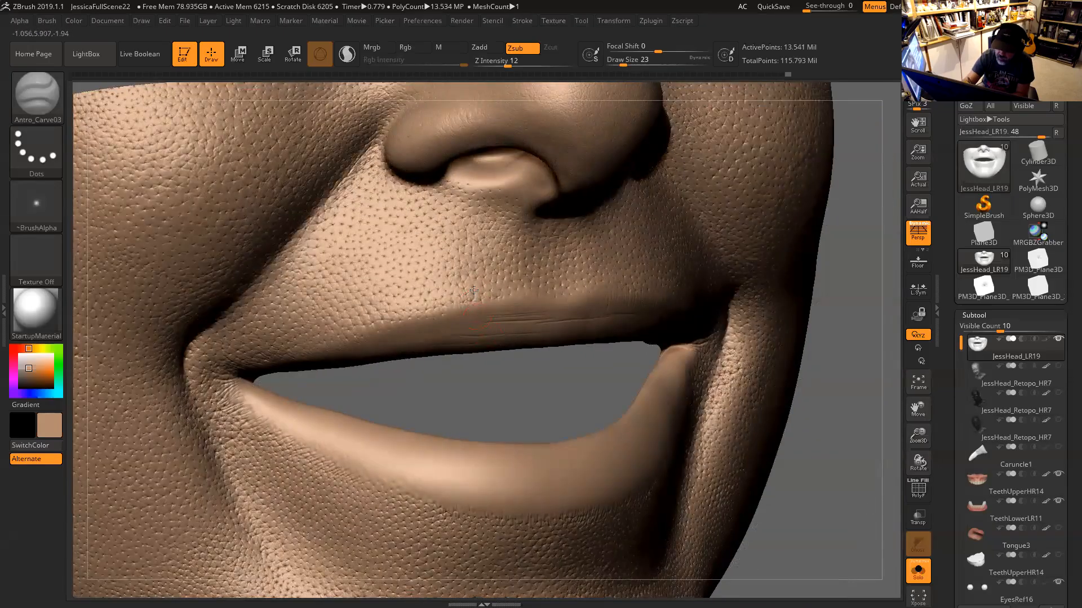
{"action": "left_click_drag", "start_coordinate": [477, 313], "coordinate": [507, 358]}
{"action": "left_click_drag", "start_coordinate": [515, 408], "coordinate": [479, 410]}
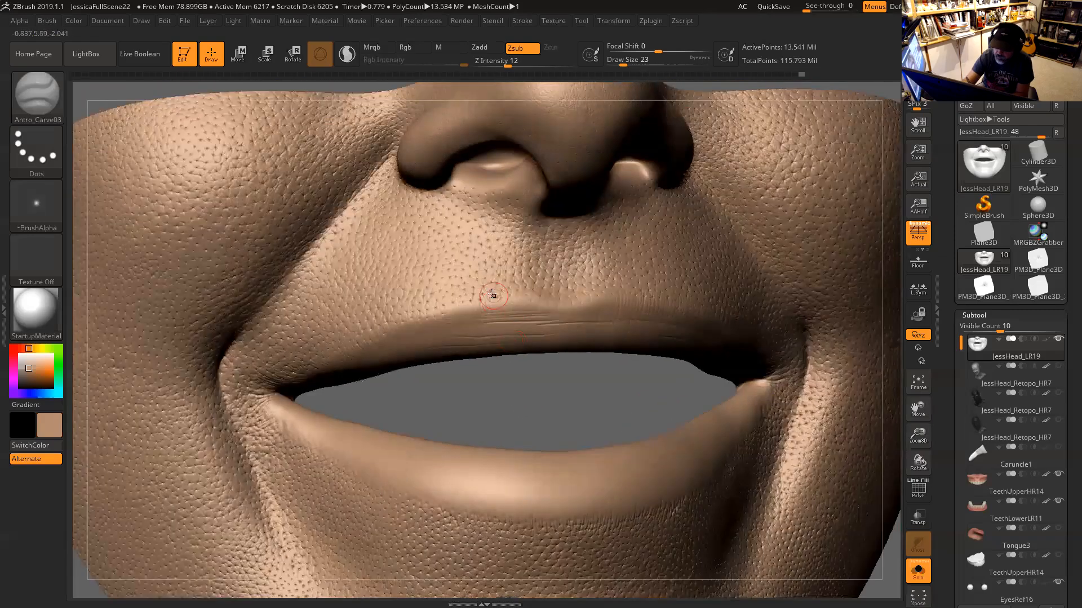
{"action": "mouse_move", "coordinate": [500, 311]}
{"action": "left_mouse_down"}
{"action": "mouse_move", "coordinate": [499, 290]}
{"action": "mouse_move", "coordinate": [513, 282]}
{"action": "left_mouse_up"}
{"action": "left_click_drag", "start_coordinate": [527, 321], "coordinate": [520, 290]}
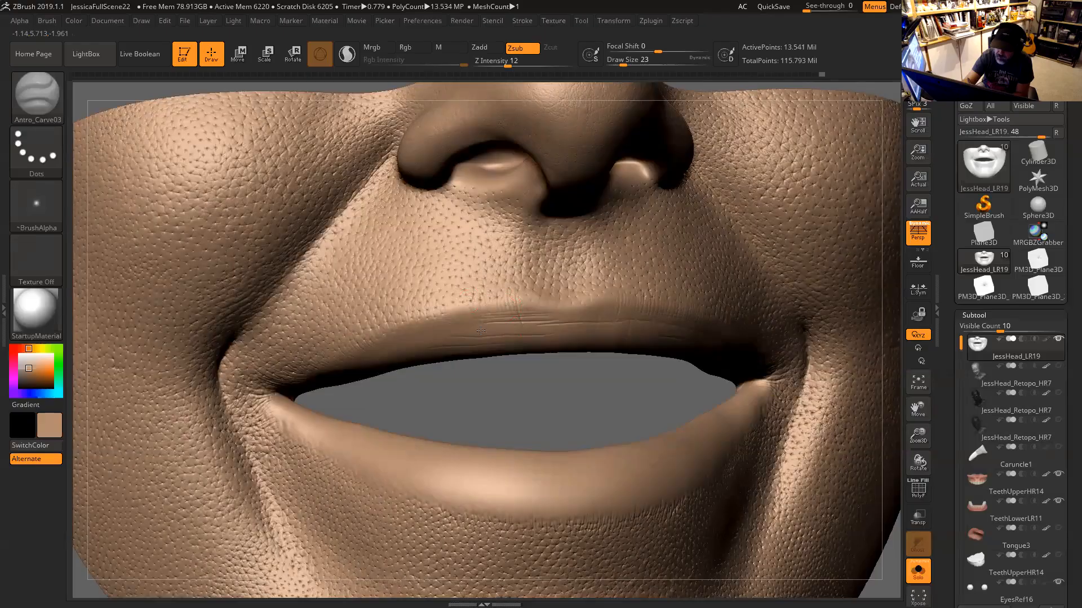
Add fine vertical creases at the cupid's bow and along the upper lip's border, smoothing the surface near the lip opening
{"action": "left_click_drag", "start_coordinate": [540, 402], "coordinate": [522, 413]}
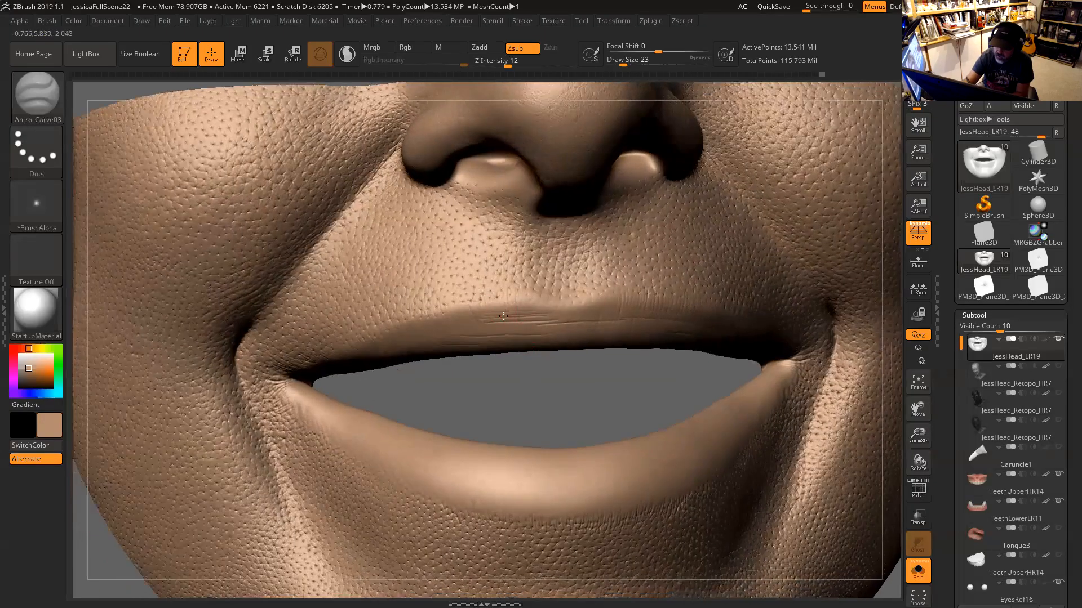
{"action": "mouse_move", "coordinate": [528, 309]}
{"action": "left_mouse_down"}
{"action": "mouse_move", "coordinate": [525, 285]}
{"action": "mouse_move", "coordinate": [536, 319]}
{"action": "mouse_move", "coordinate": [545, 285]}
{"action": "mouse_move", "coordinate": [565, 291]}
{"action": "mouse_move", "coordinate": [570, 271]}
{"action": "left_mouse_up"}
{"action": "mouse_move", "coordinate": [578, 308]}
{"action": "left_mouse_down"}
{"action": "mouse_move", "coordinate": [580, 285]}
{"action": "mouse_move", "coordinate": [583, 297]}
{"action": "mouse_move", "coordinate": [592, 284]}
{"action": "left_mouse_up"}
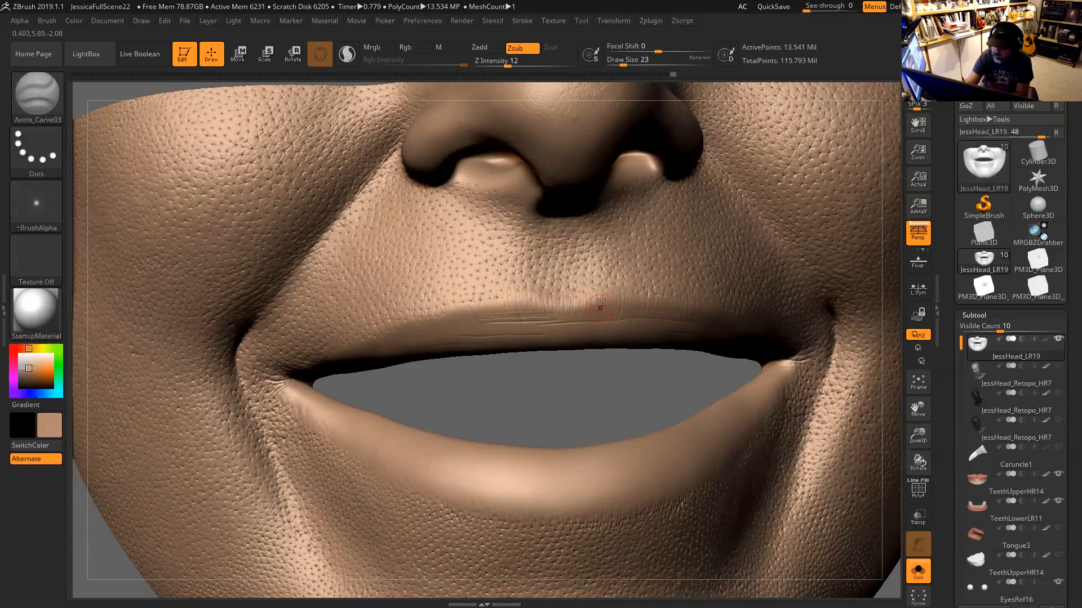
{"action": "left_click_drag", "start_coordinate": [604, 317], "coordinate": [616, 285]}
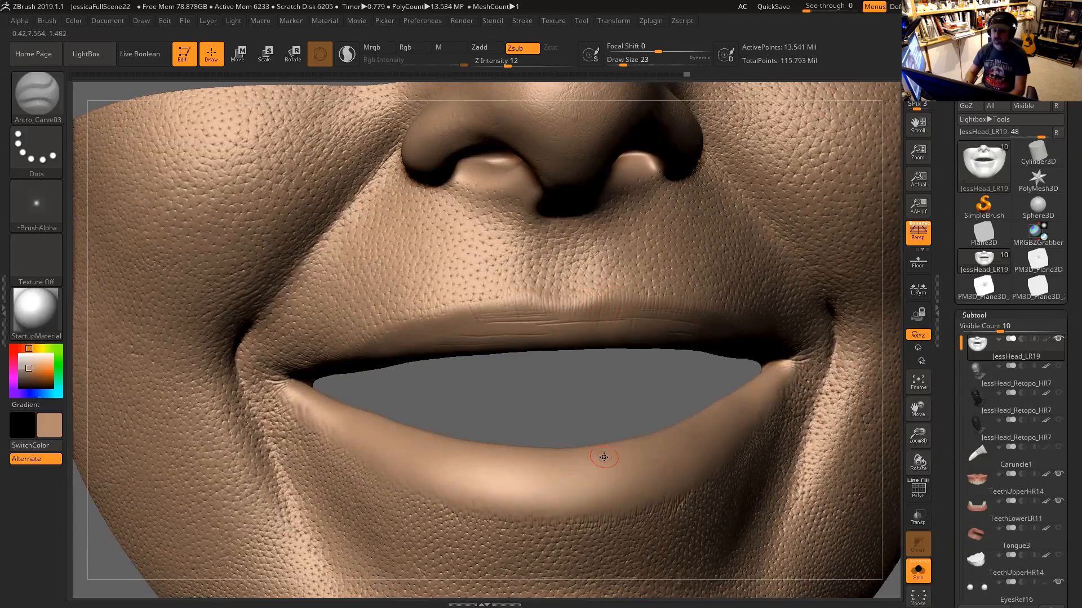
{"action": "left_click_drag", "start_coordinate": [596, 369], "coordinate": [620, 312]}
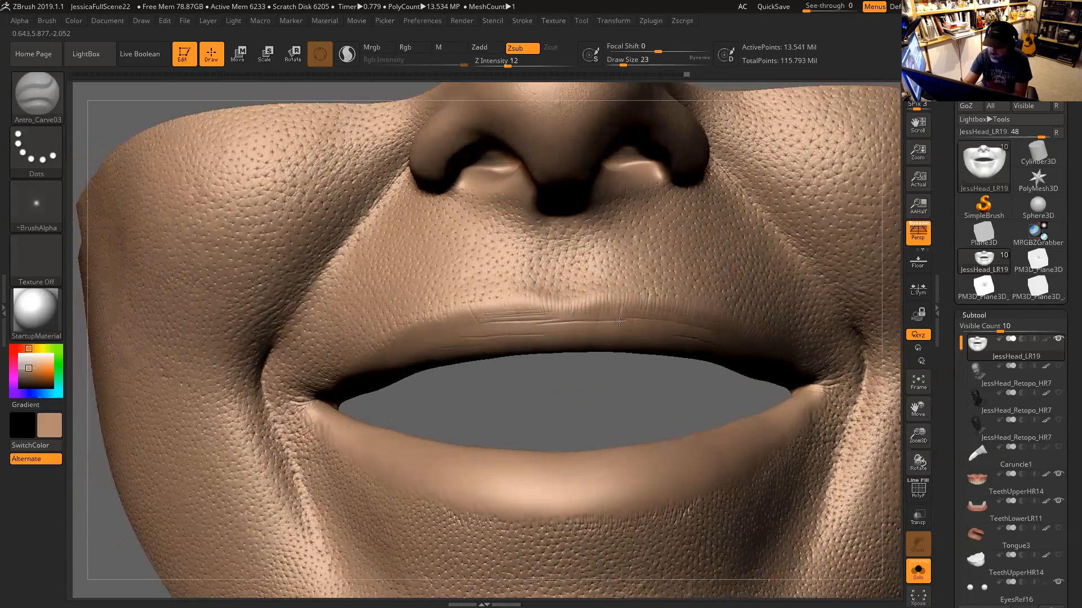
{"action": "mouse_move", "coordinate": [597, 387]}
{"action": "left_mouse_down"}
{"action": "mouse_move", "coordinate": [625, 386]}
{"action": "mouse_move", "coordinate": [495, 307]}
{"action": "left_mouse_up"}
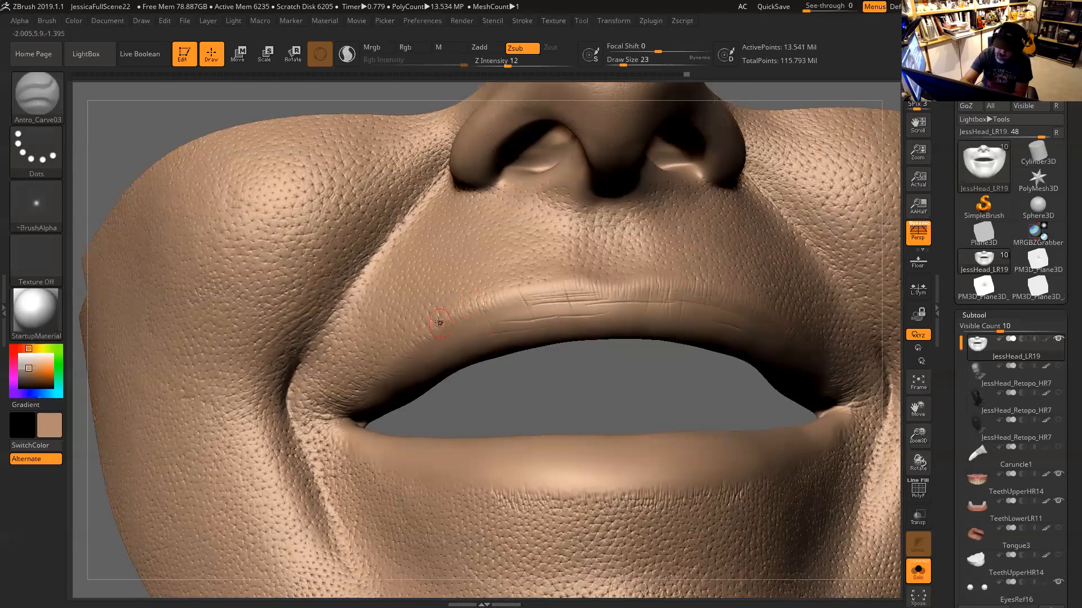
{"action": "left_click_drag", "start_coordinate": [448, 342], "coordinate": [423, 330]}
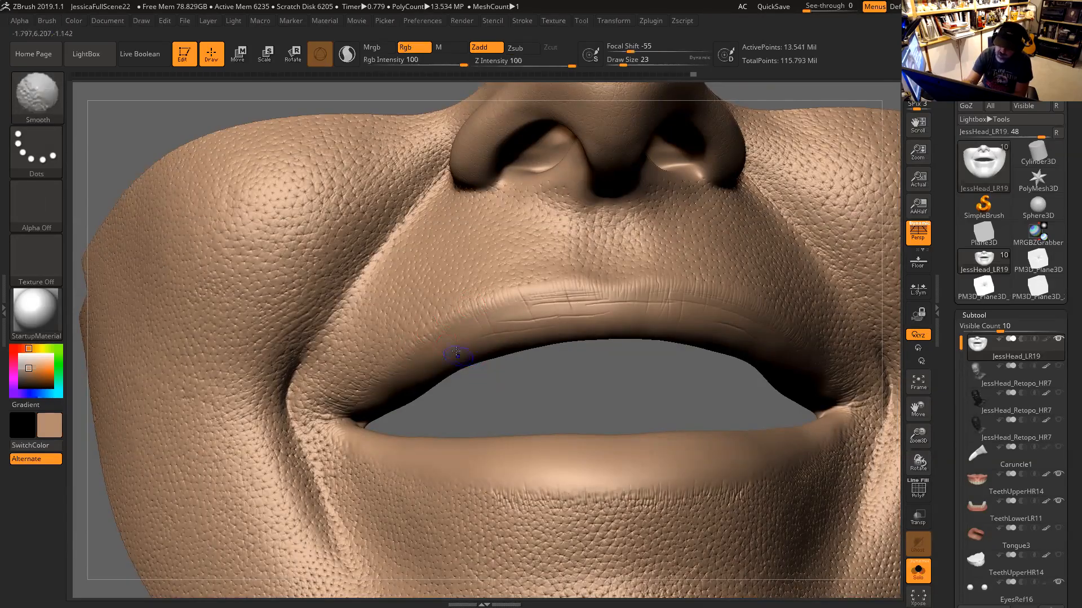
Set the draw size to 29 and carve longer vertical creases down the body of the upper lip toward the mouth corner
{"action": "mouse_move", "coordinate": [544, 405]}
{"action": "left_mouse_down"}
{"action": "mouse_move", "coordinate": [623, 387]}
{"action": "mouse_move", "coordinate": [607, 387]}
{"action": "mouse_move", "coordinate": [598, 297]}
{"action": "left_mouse_up"}
{"action": "key", "text": "space"}
{"action": "key", "text": "space"}
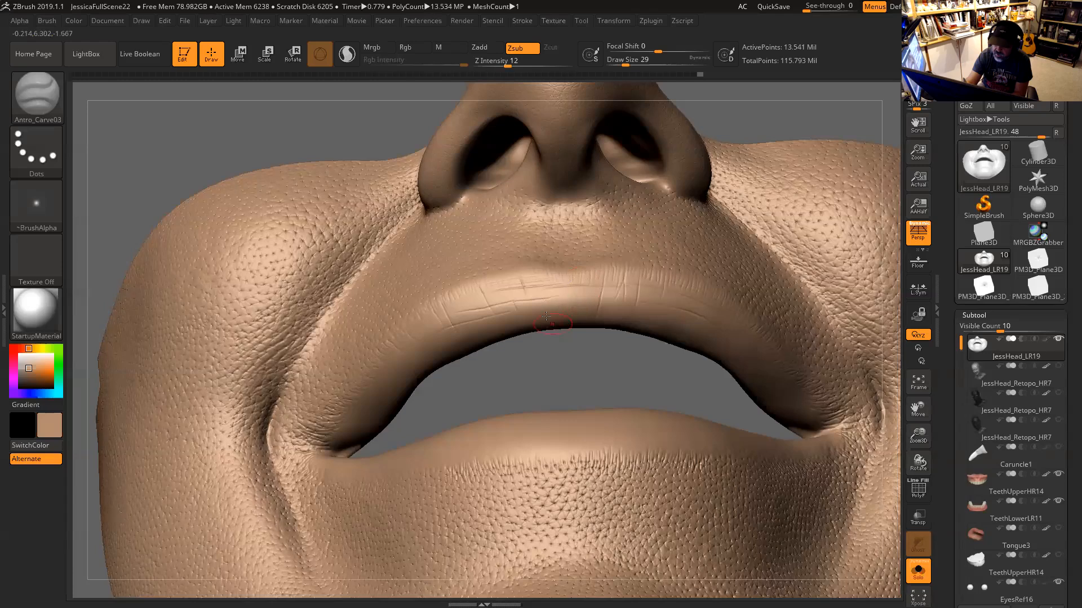
{"action": "left_click_drag", "start_coordinate": [568, 339], "coordinate": [614, 299]}
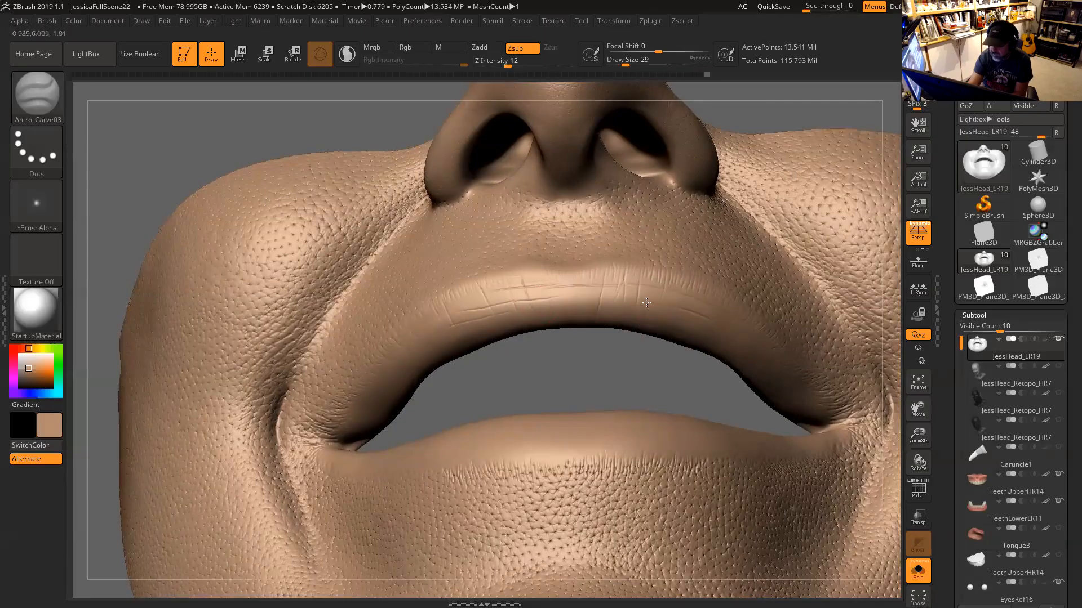
{"action": "left_click_drag", "start_coordinate": [652, 309], "coordinate": [654, 303], "text": "shift"}
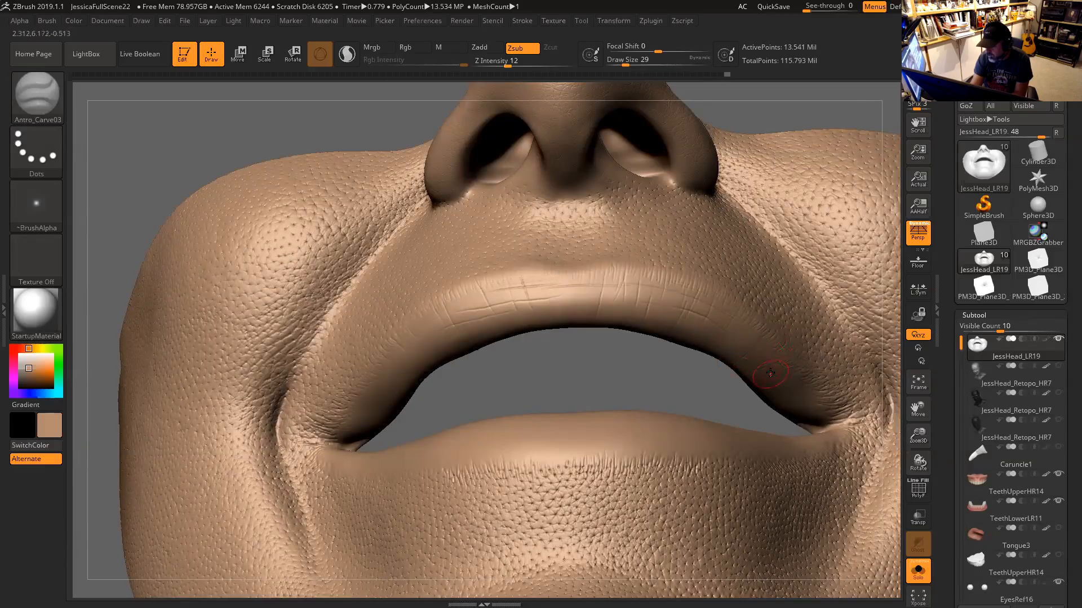
{"action": "left_click_drag", "start_coordinate": [710, 389], "coordinate": [775, 367]}
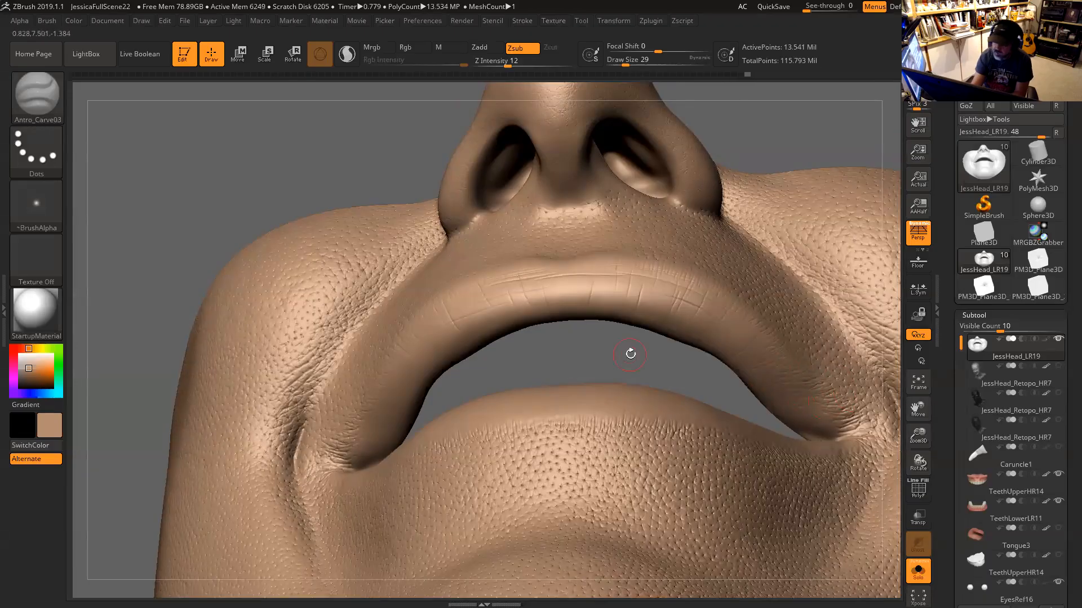
Carve creases across the upper lip near the mouth corner on the opposite half, running from border to lip opening
{"action": "left_click_drag", "start_coordinate": [627, 355], "coordinate": [471, 393]}
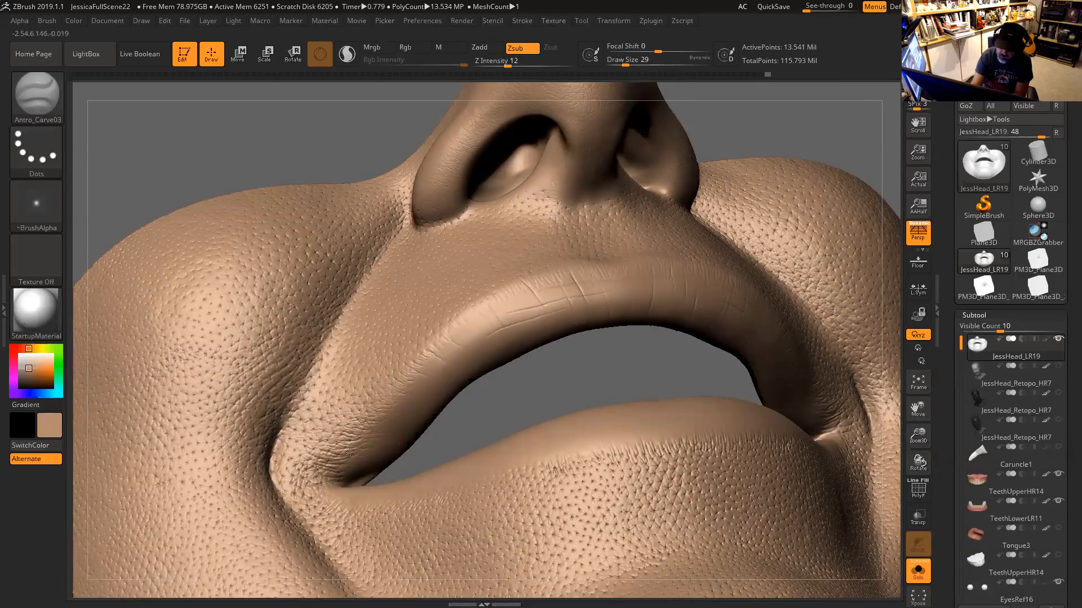
{"action": "left_click_drag", "start_coordinate": [614, 386], "coordinate": [544, 360]}
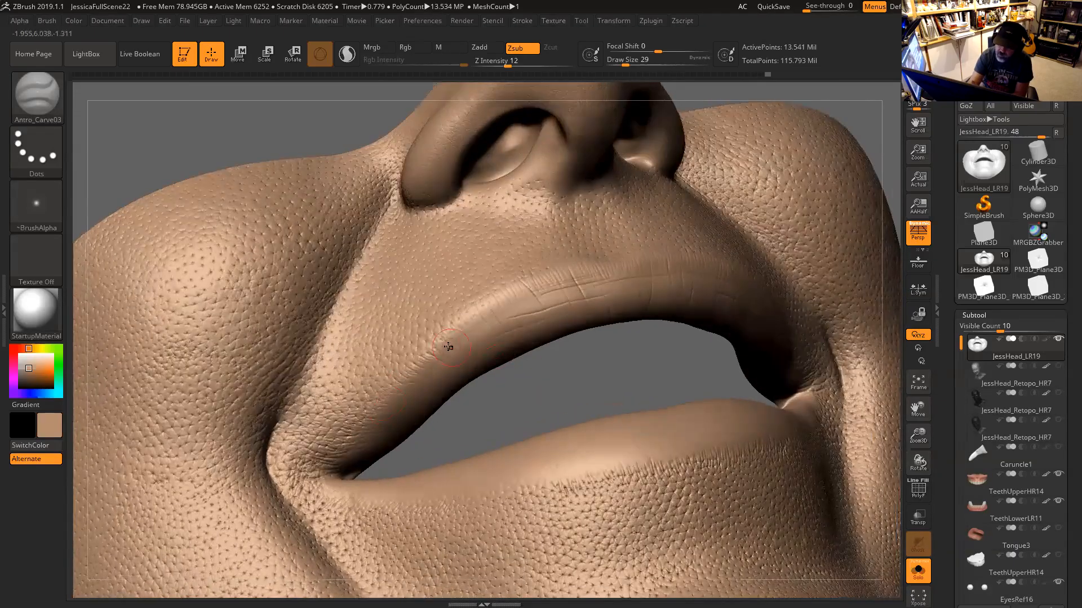
{"action": "left_click_drag", "start_coordinate": [522, 374], "coordinate": [448, 352]}
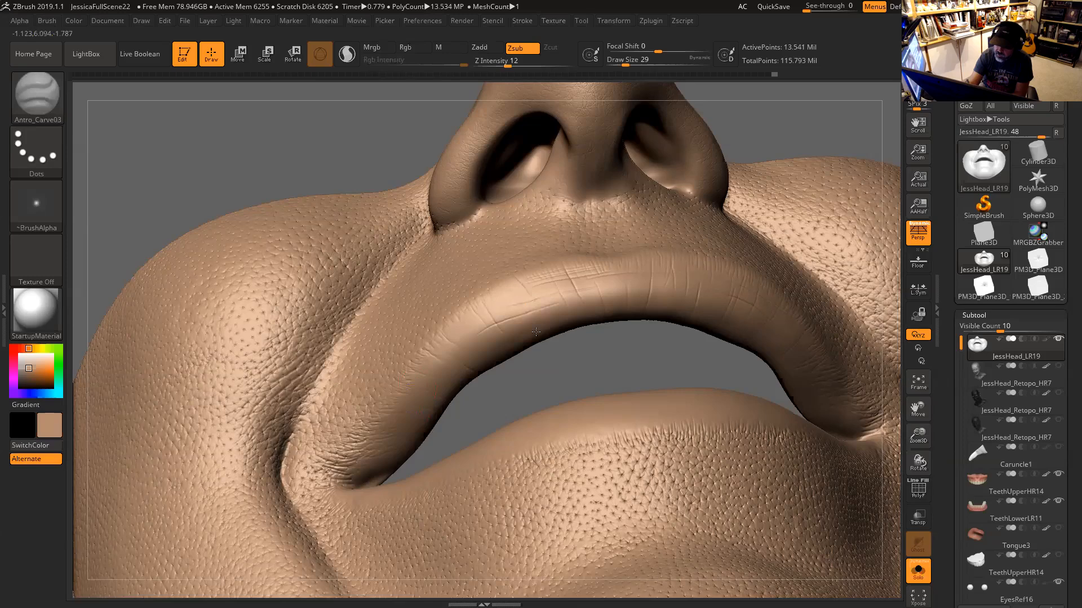
Add vertical creases crossing the lengthwise lines near the middle of the upper lip
{"action": "left_click_drag", "start_coordinate": [521, 304], "coordinate": [555, 293], "text": "shift"}
{"action": "left_click_drag", "start_coordinate": [575, 372], "coordinate": [569, 332]}
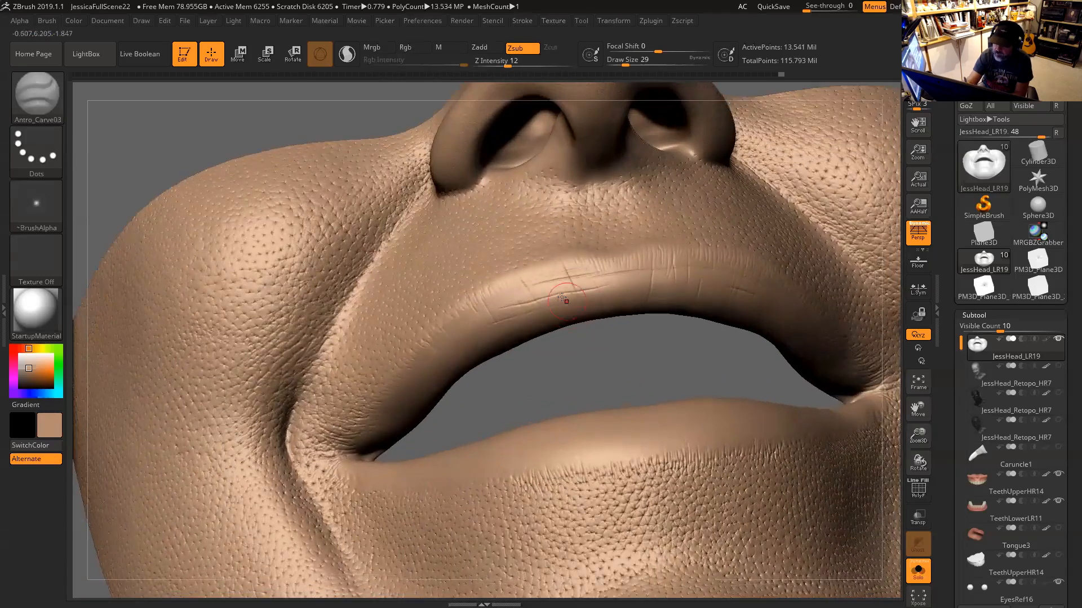
{"action": "left_click_drag", "start_coordinate": [566, 271], "coordinate": [575, 291]}
{"action": "left_click_drag", "start_coordinate": [581, 338], "coordinate": [622, 282]}
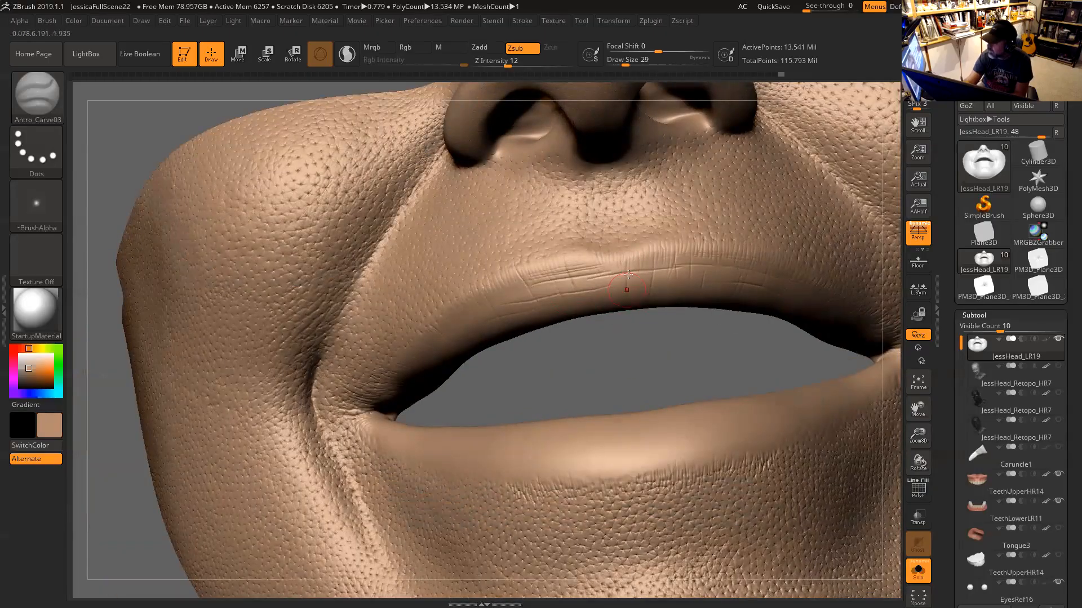
{"action": "left_click_drag", "start_coordinate": [588, 263], "coordinate": [594, 282]}
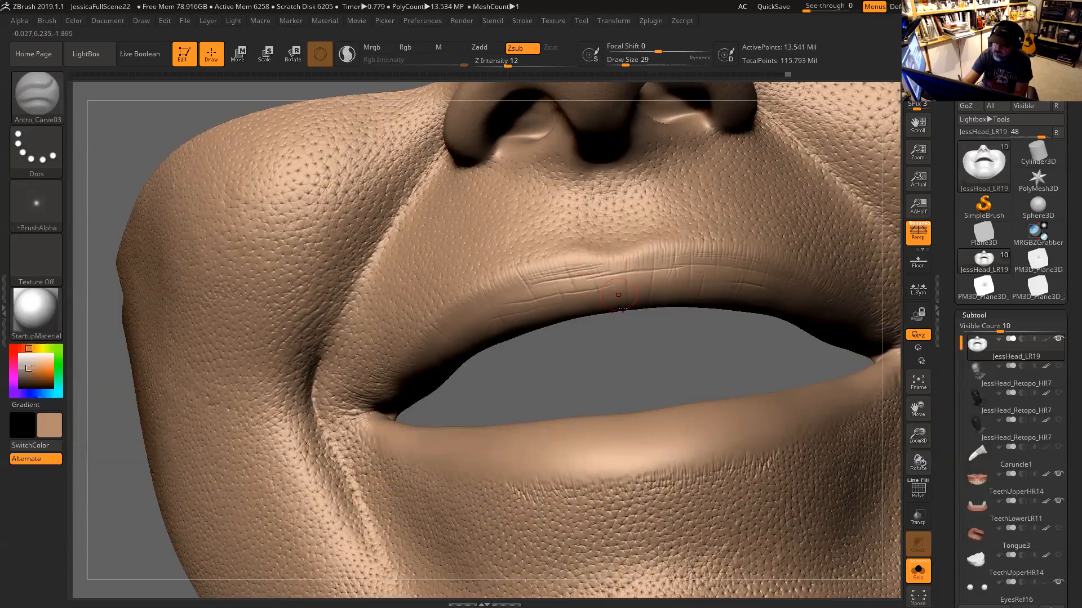
Reduce the draw size to 22 and cut fine short creases along the upper lip's border from the cupid's bow outward
{"action": "left_click_drag", "start_coordinate": [638, 360], "coordinate": [640, 427]}
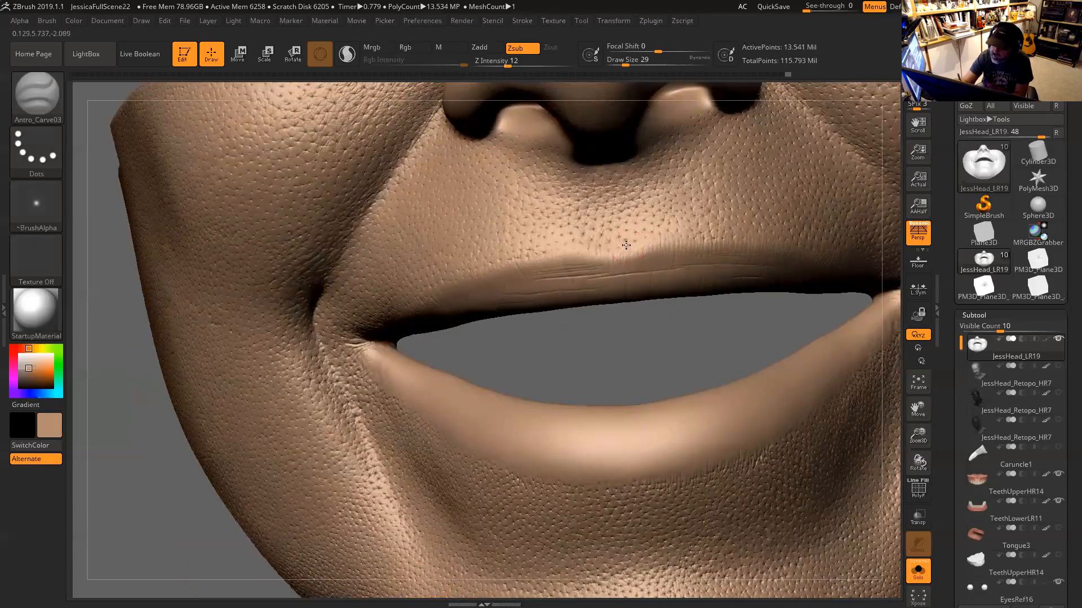
{"action": "left_click_drag", "start_coordinate": [639, 361], "coordinate": [633, 243]}
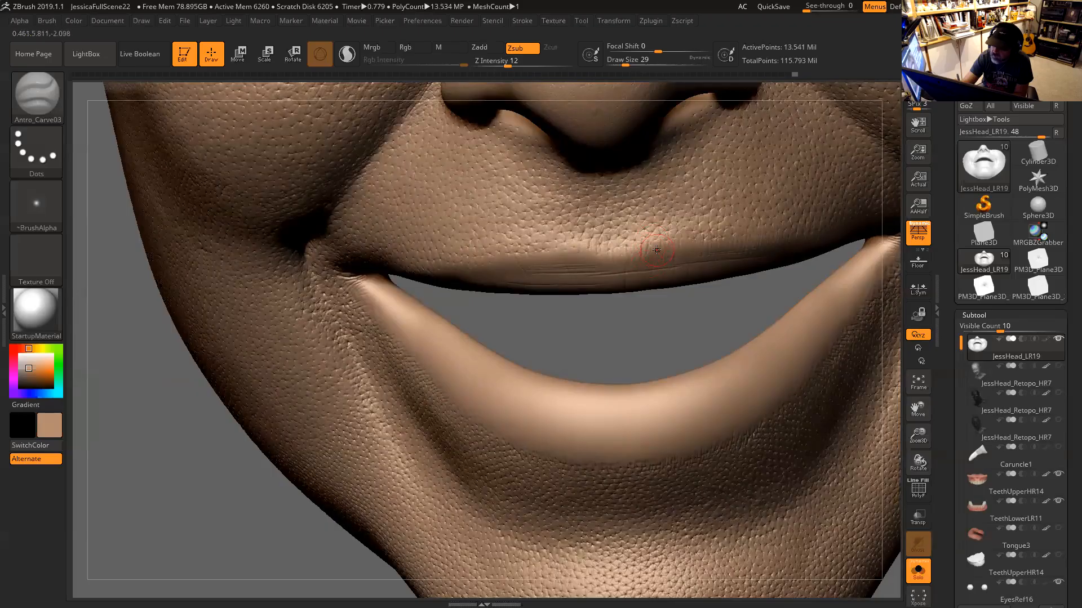
{"action": "key", "text": "bracketleft"}
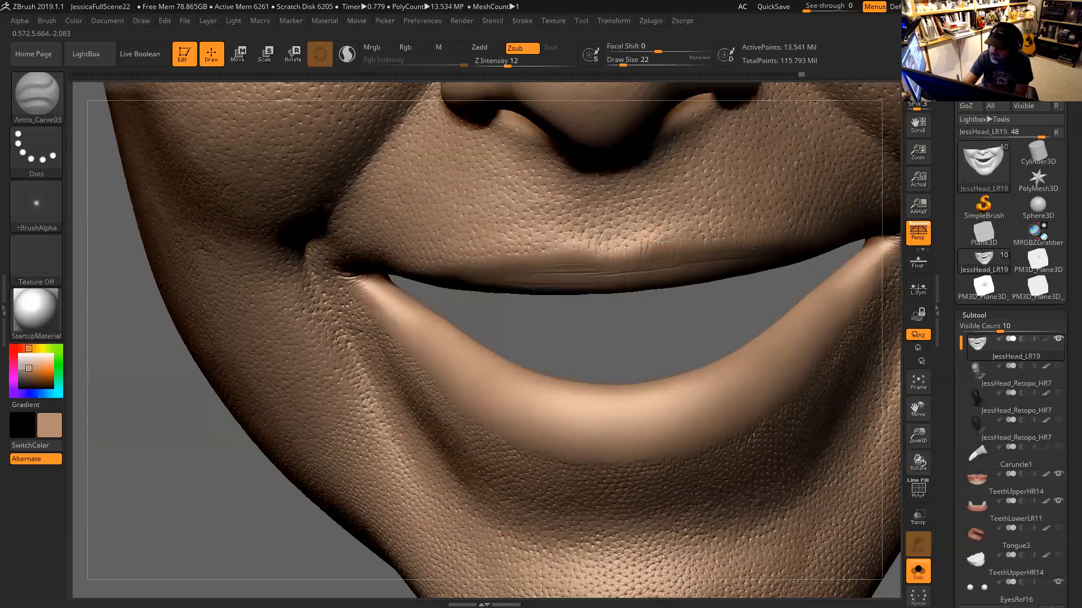
{"action": "left_click_drag", "start_coordinate": [661, 338], "coordinate": [667, 237]}
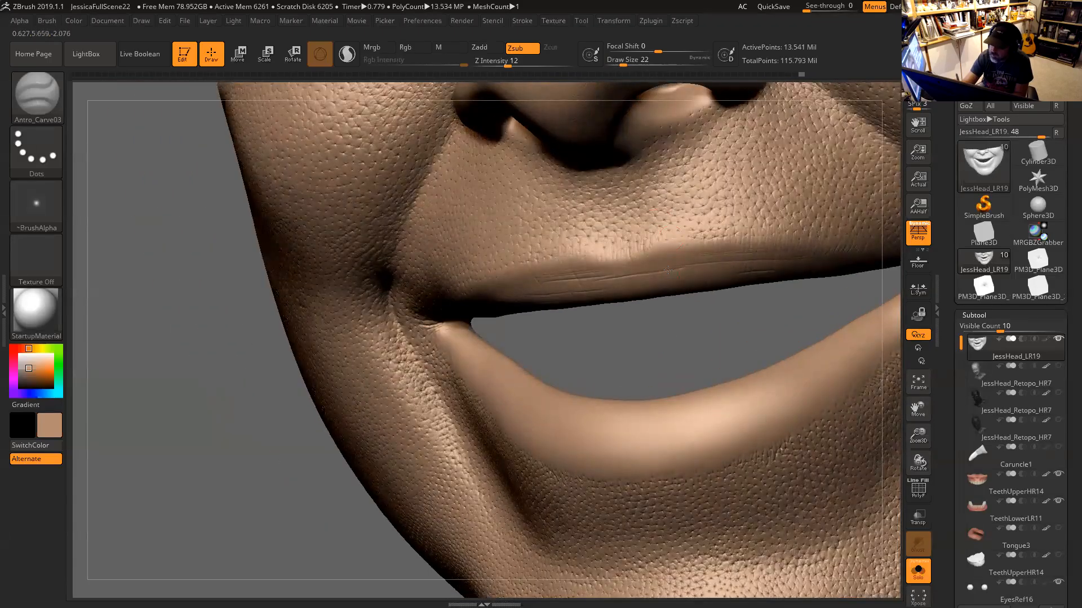
{"action": "left_click_drag", "start_coordinate": [666, 345], "coordinate": [684, 242]}
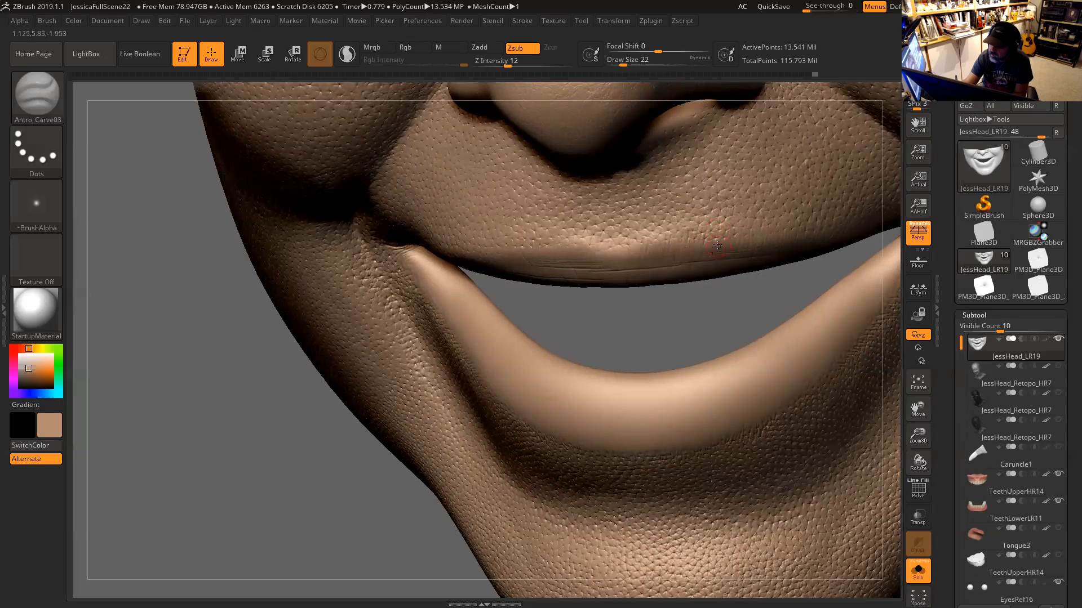
{"action": "left_click_drag", "start_coordinate": [703, 316], "coordinate": [733, 230]}
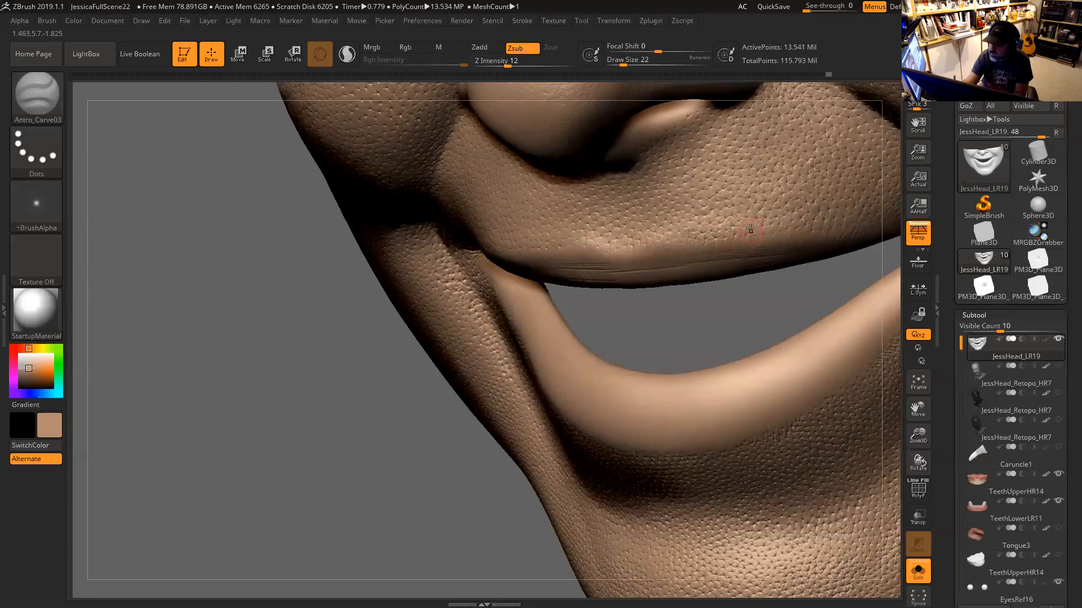
Carve fine creases across the outer part of the upper lip toward the mouth corner, crossing the lengthwise lines
{"action": "left_click_drag", "start_coordinate": [715, 338], "coordinate": [734, 267]}
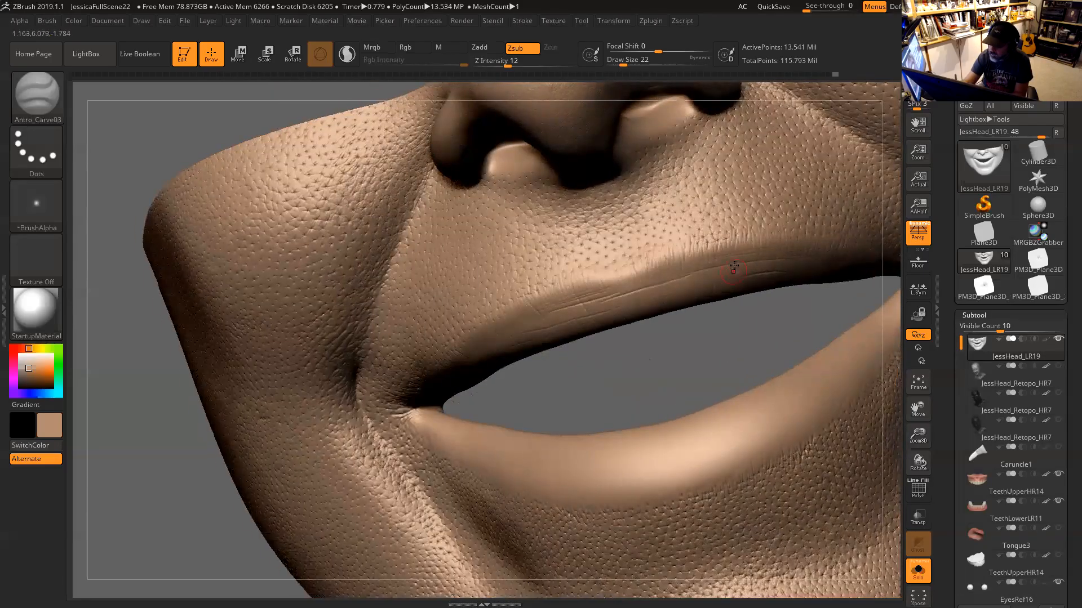
{"action": "mouse_move", "coordinate": [725, 351]}
{"action": "left_mouse_down"}
{"action": "mouse_move", "coordinate": [699, 344]}
{"action": "mouse_move", "coordinate": [732, 352]}
{"action": "mouse_move", "coordinate": [748, 248]}
{"action": "left_mouse_up"}
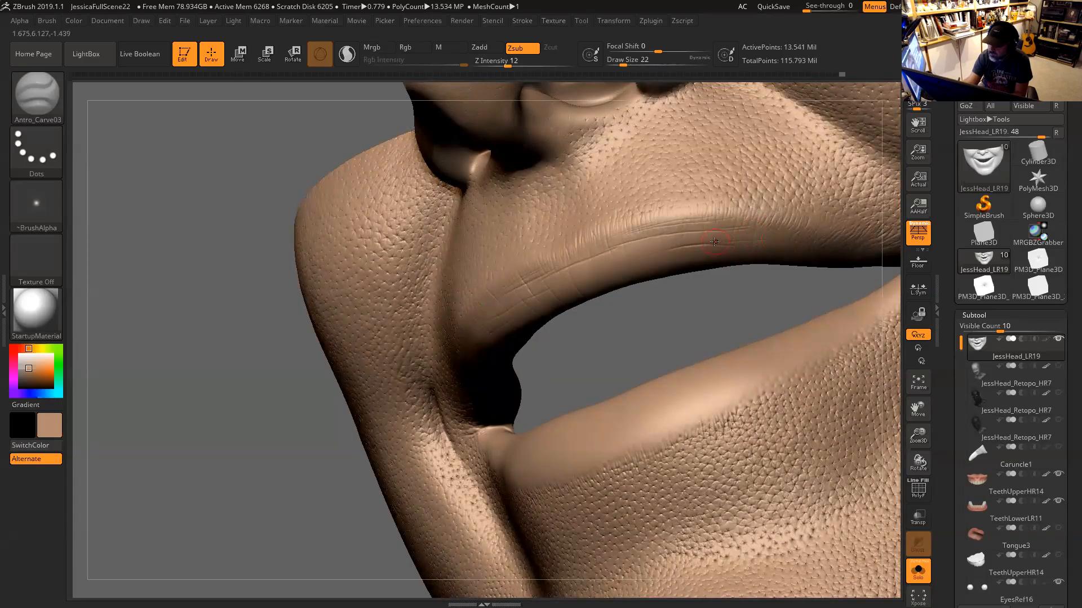
{"action": "left_click_drag", "start_coordinate": [715, 287], "coordinate": [756, 248]}
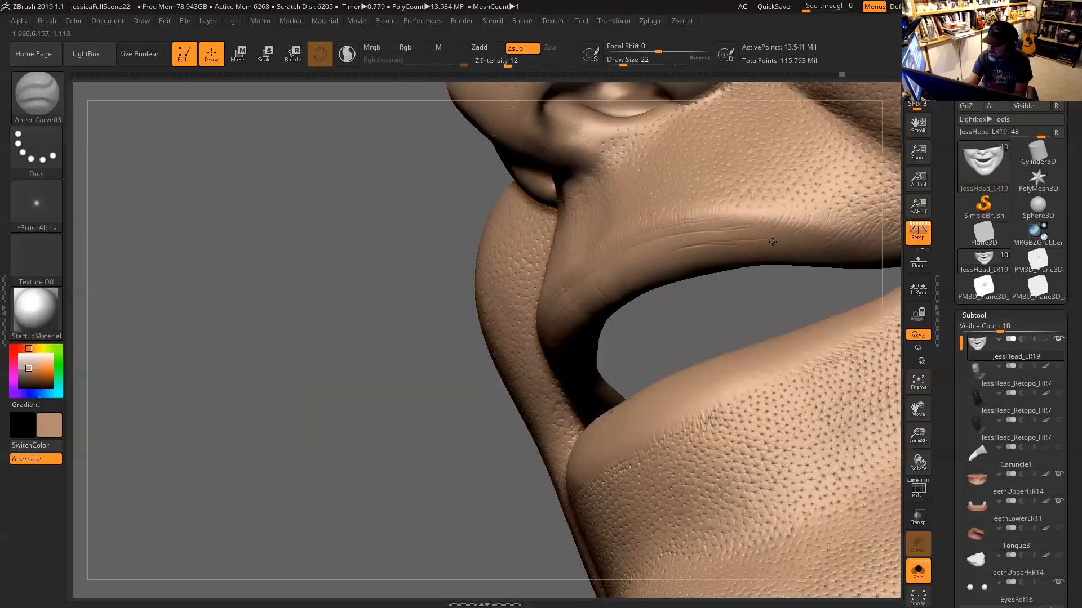
{"action": "left_click_drag", "start_coordinate": [752, 295], "coordinate": [793, 220]}
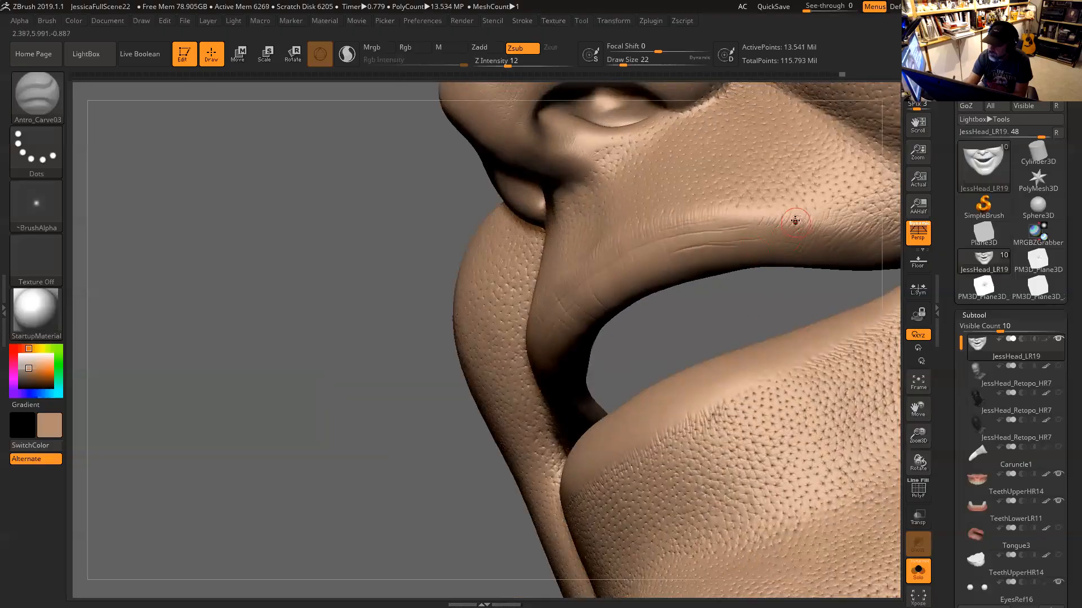
{"action": "left_click_drag", "start_coordinate": [777, 276], "coordinate": [755, 240]}
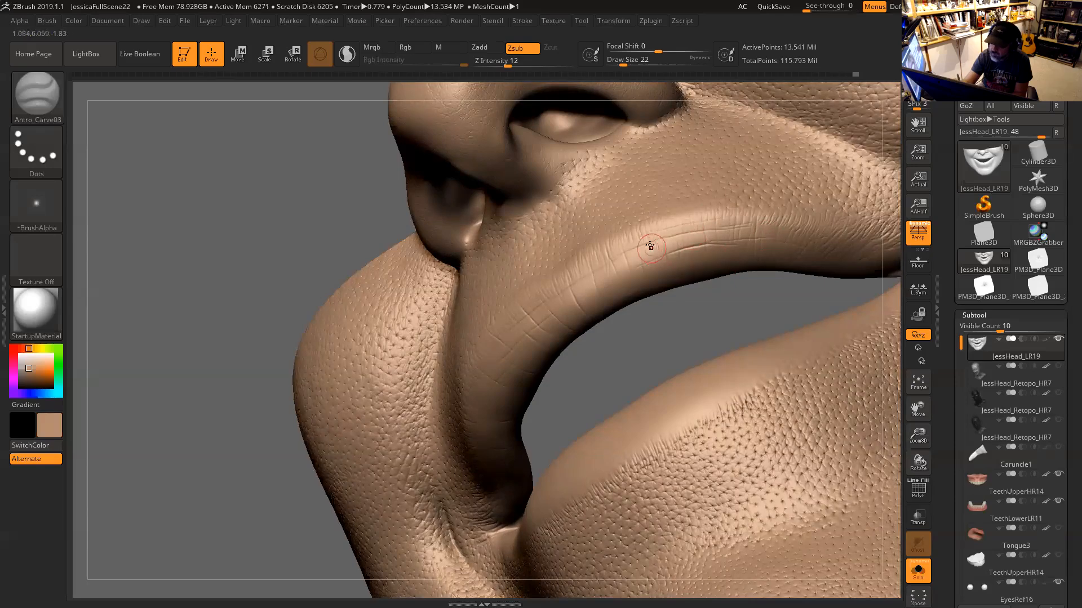
{"action": "left_click_drag", "start_coordinate": [674, 324], "coordinate": [625, 319]}
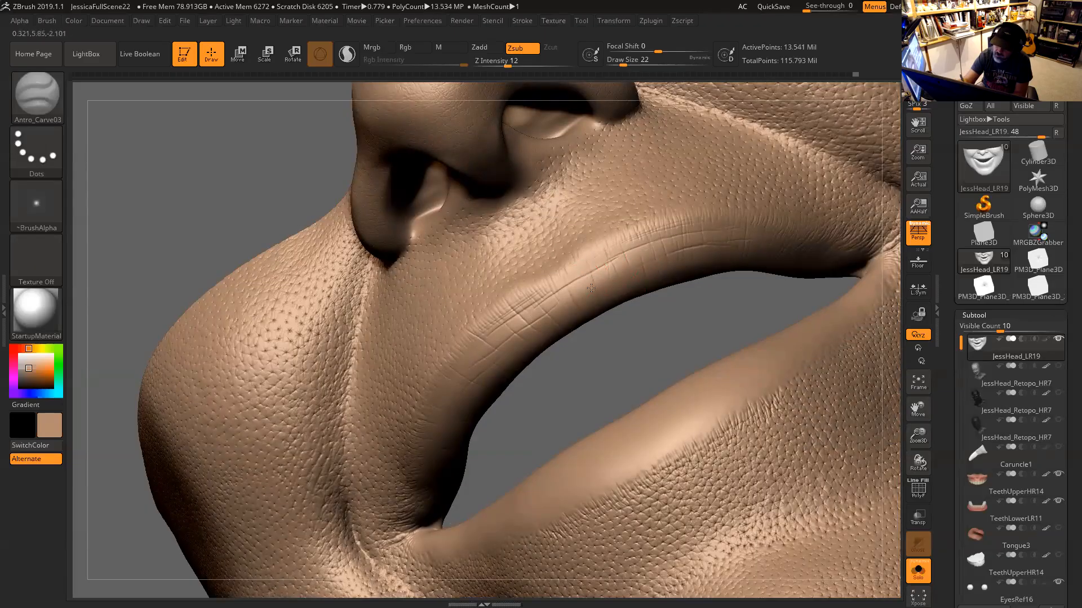
Carve a few more fine creases across the outer part of the upper lip near its border
{"action": "mouse_move", "coordinate": [620, 357]}
{"action": "left_mouse_down"}
{"action": "mouse_move", "coordinate": [609, 328]}
{"action": "mouse_move", "coordinate": [495, 366]}
{"action": "left_mouse_up"}
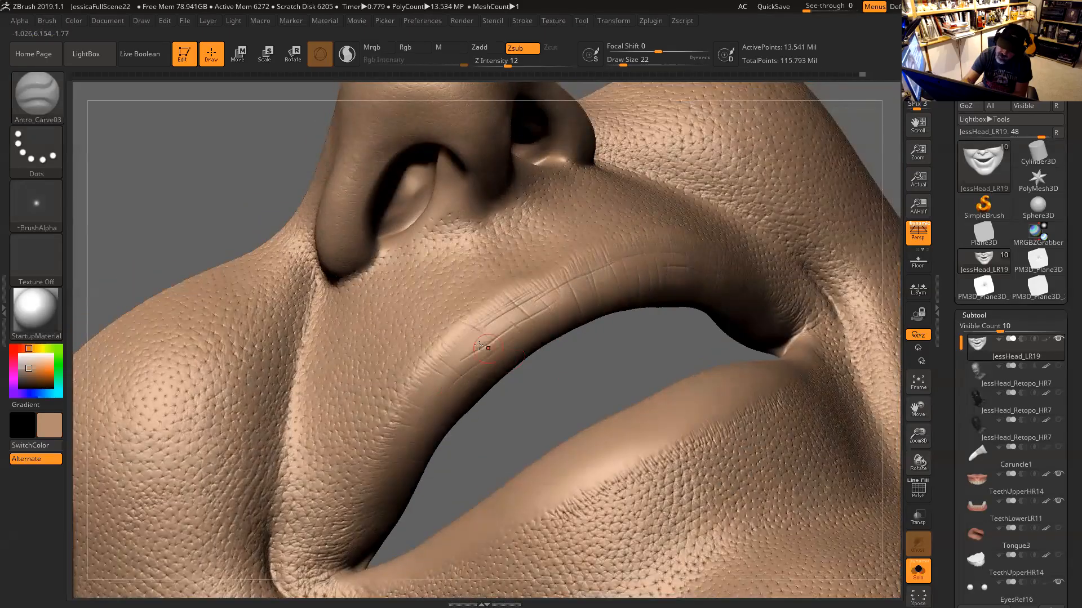
{"action": "left_click_drag", "start_coordinate": [561, 434], "coordinate": [443, 343]}
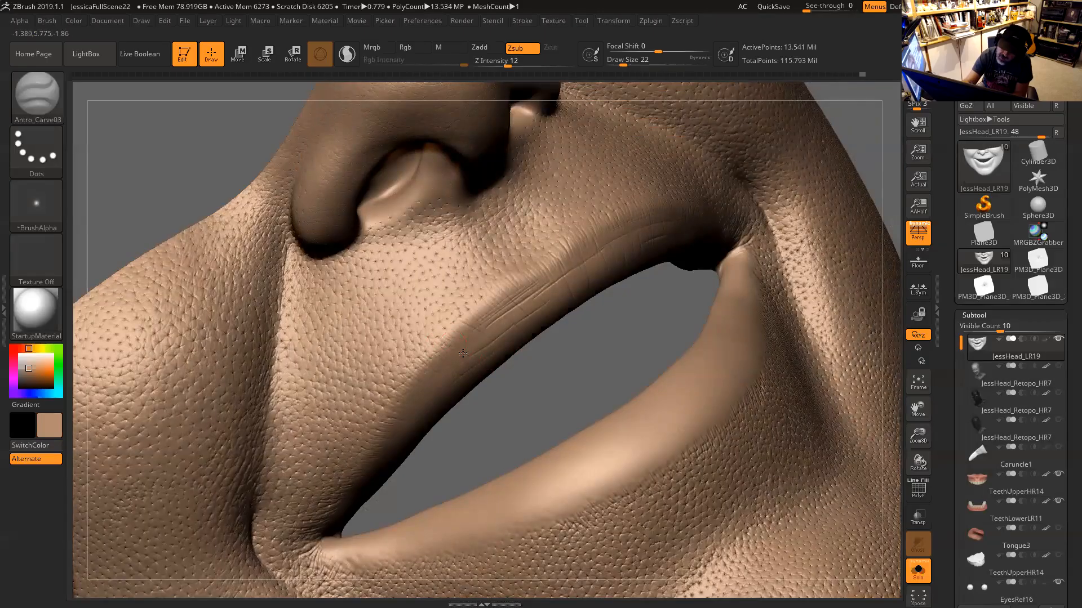
{"action": "key", "text": "shift"}
{"action": "left_click_drag", "start_coordinate": [542, 376], "coordinate": [648, 338]}
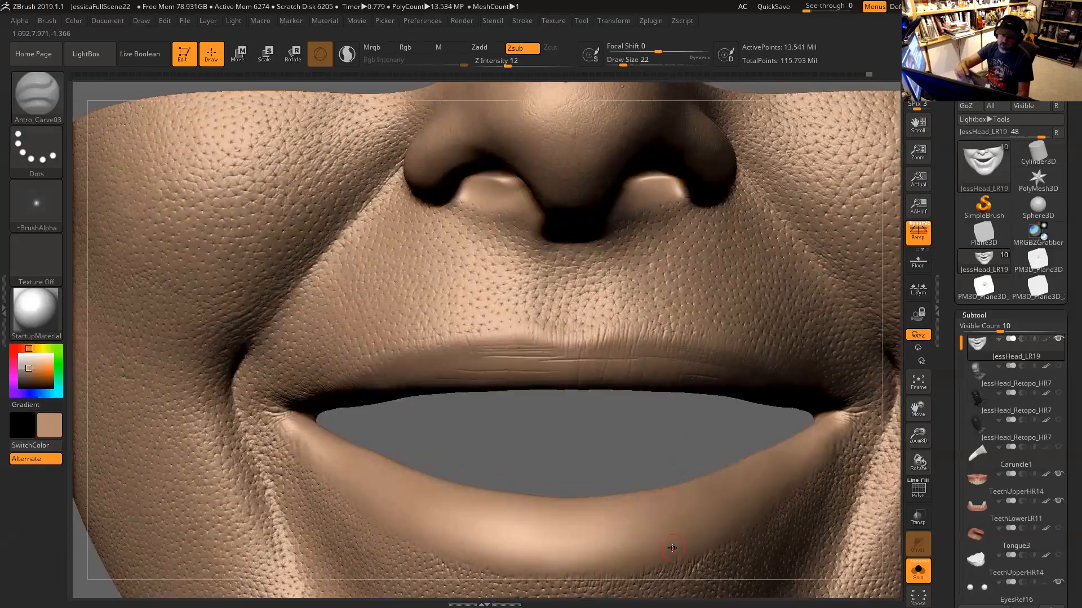
Switch to the ClayBuildup brush with Alpha 35 and set its Z Intensity to 2
{"action": "left_click", "coordinate": [46, 102]}
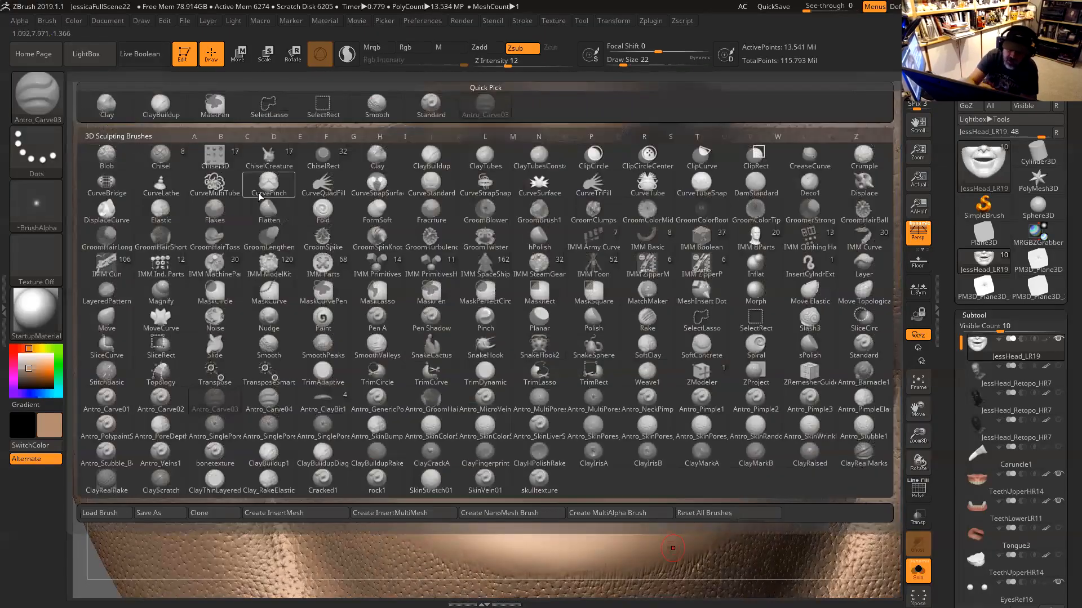
{"action": "left_click", "coordinate": [160, 105]}
{"action": "left_click", "coordinate": [36, 203]}
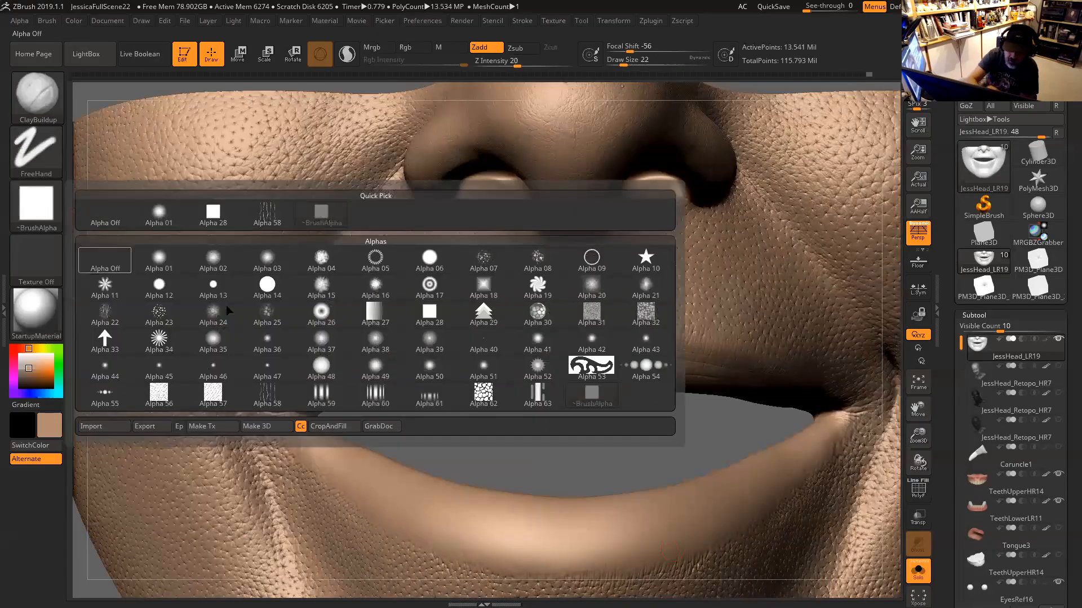
{"action": "left_click", "coordinate": [327, 344]}
{"action": "left_click", "coordinate": [38, 196]}
{"action": "left_click", "coordinate": [214, 342]}
{"action": "mouse_move", "coordinate": [596, 405]}
{"action": "left_mouse_down"}
{"action": "mouse_move", "coordinate": [609, 382]}
{"action": "mouse_move", "coordinate": [608, 258]}
{"action": "mouse_move", "coordinate": [513, 60]}
{"action": "mouse_move", "coordinate": [487, 62]}
{"action": "left_mouse_up"}
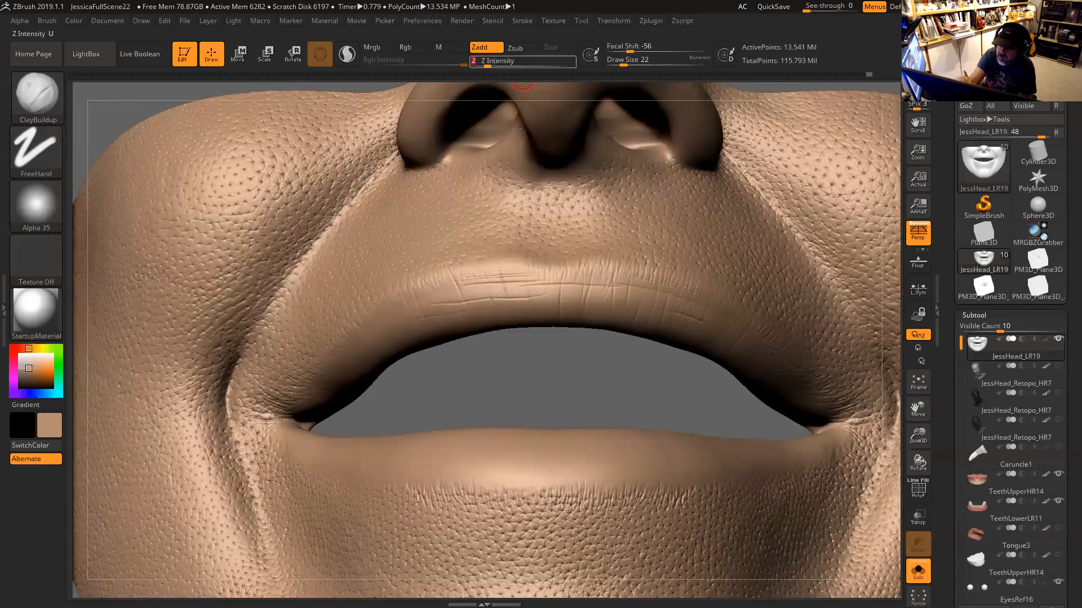
Set the draw size to 17 and build up subtle ridges between the creases at the middle of the upper lip
{"action": "left_click_drag", "start_coordinate": [565, 373], "coordinate": [565, 288]}
{"action": "key", "text": "space"}
{"action": "key", "text": "space"}
{"action": "key", "text": "space"}
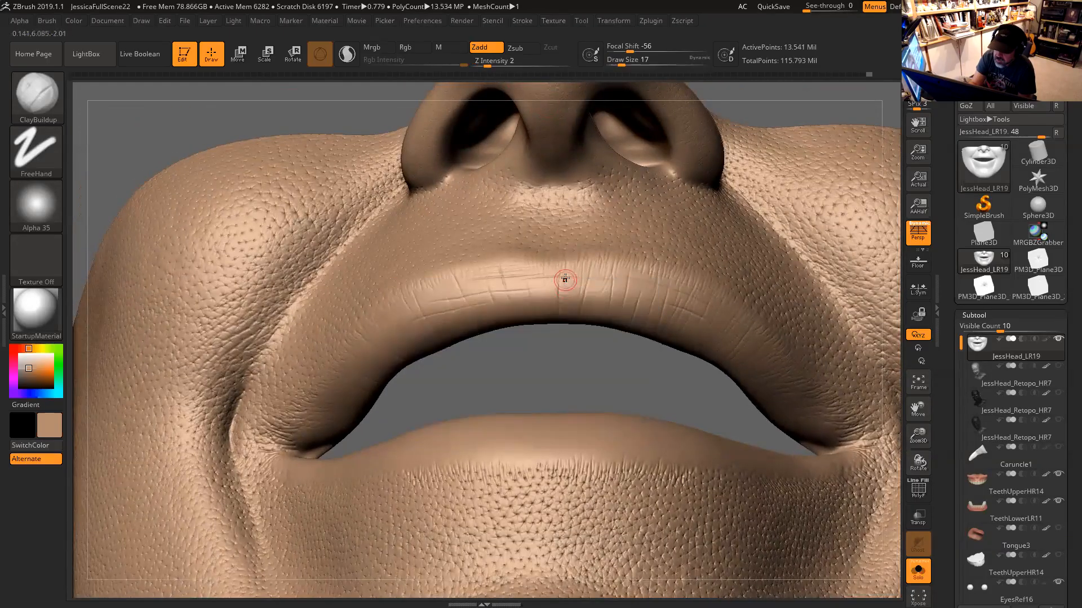
{"action": "mouse_move", "coordinate": [565, 327]}
{"action": "left_mouse_down"}
{"action": "mouse_move", "coordinate": [567, 272]}
{"action": "mouse_move", "coordinate": [571, 309]}
{"action": "left_mouse_up"}
{"action": "mouse_move", "coordinate": [577, 271]}
{"action": "left_mouse_down"}
{"action": "mouse_move", "coordinate": [570, 299]}
{"action": "mouse_move", "coordinate": [587, 301]}
{"action": "left_mouse_up"}
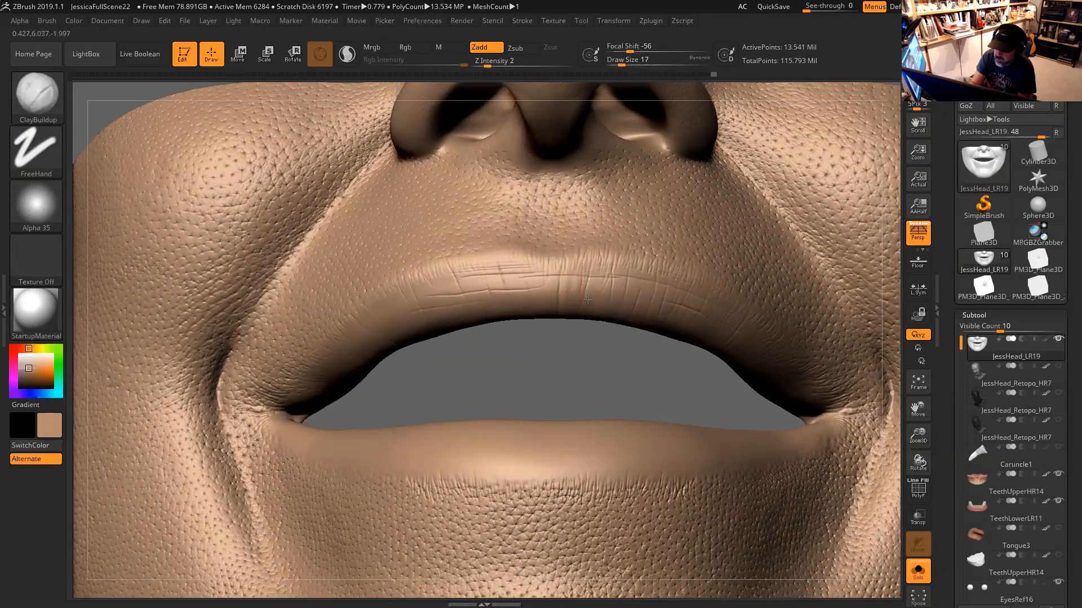
{"action": "left_click_drag", "start_coordinate": [575, 350], "coordinate": [599, 285]}
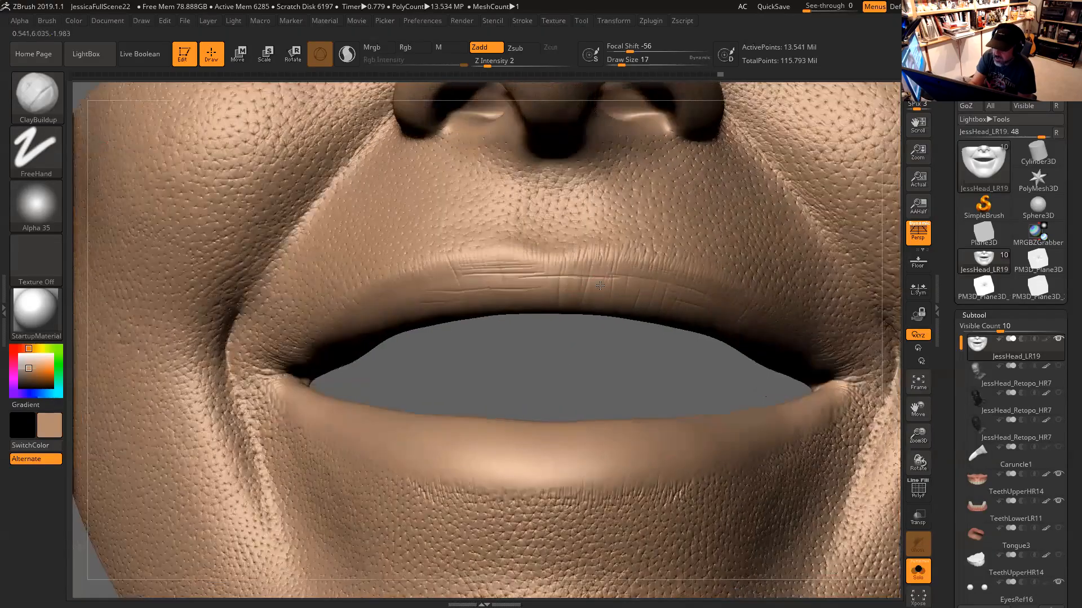
{"action": "left_click_drag", "start_coordinate": [578, 356], "coordinate": [604, 294]}
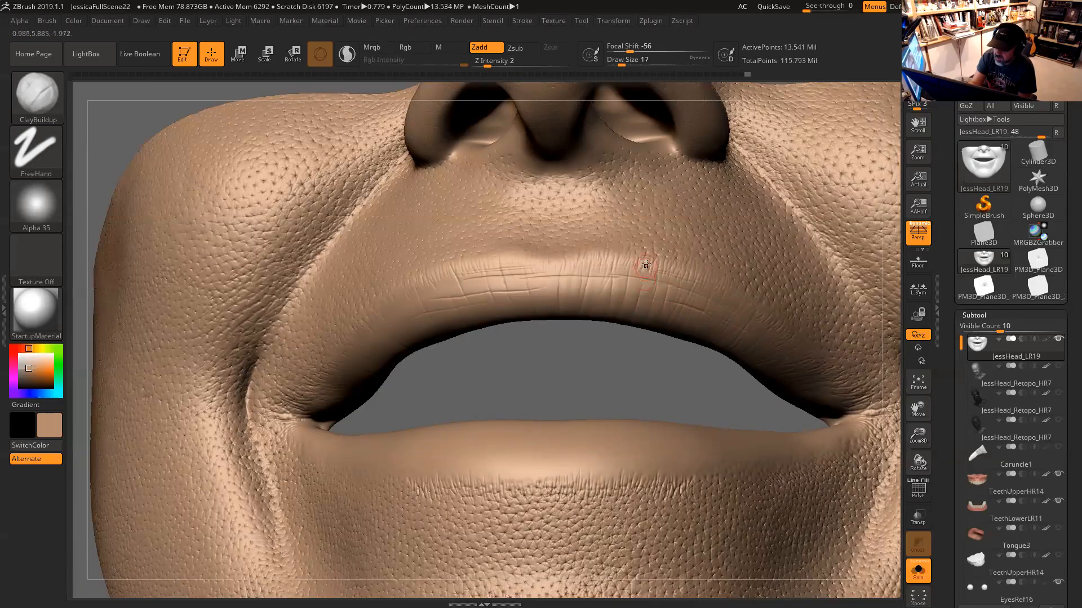
Raise the draw size to 22 and build up the skin between the creases from the lip's middle toward one mouth corner
{"action": "left_click_drag", "start_coordinate": [607, 372], "coordinate": [650, 342]}
{"action": "key", "text": "space"}
{"action": "key", "text": "space"}
{"action": "left_click", "coordinate": [639, 291]}
{"action": "key", "text": "space"}
{"action": "left_click_drag", "start_coordinate": [635, 291], "coordinate": [637, 292]}
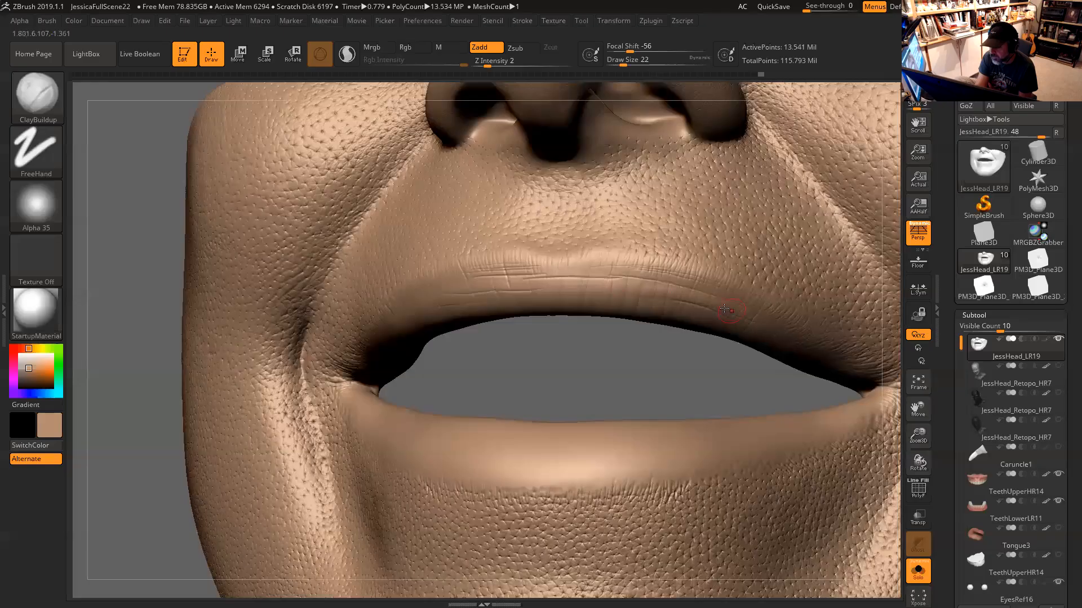
{"action": "left_click_drag", "start_coordinate": [604, 367], "coordinate": [661, 372]}
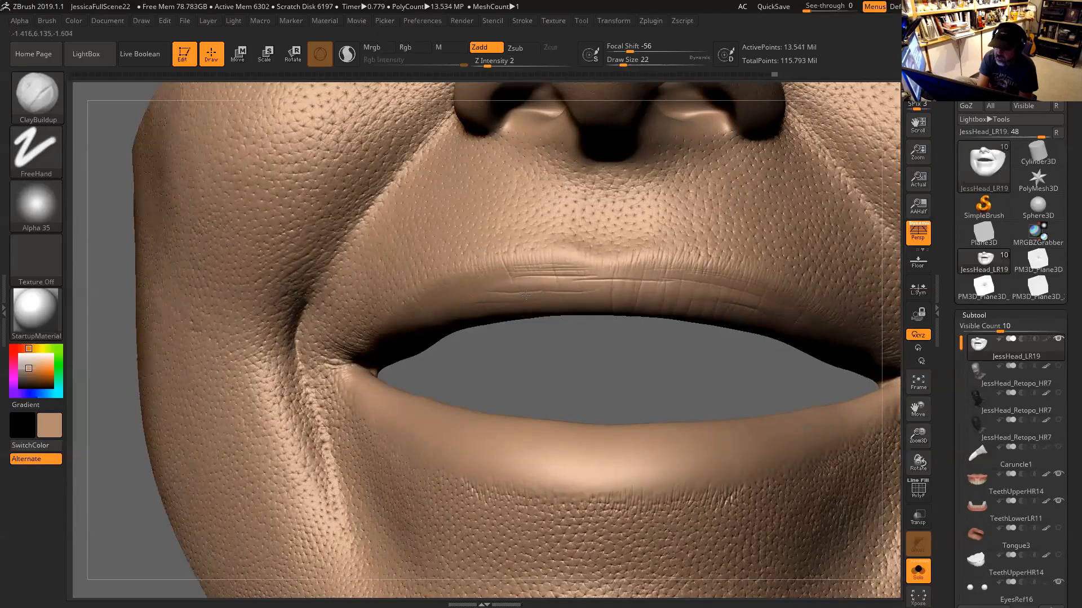
Reduce the draw size to 17 and build up ridges between the creases on the other half of the upper lip
{"action": "key", "text": "space"}
{"action": "left_click_drag", "start_coordinate": [546, 307], "coordinate": [544, 307]}
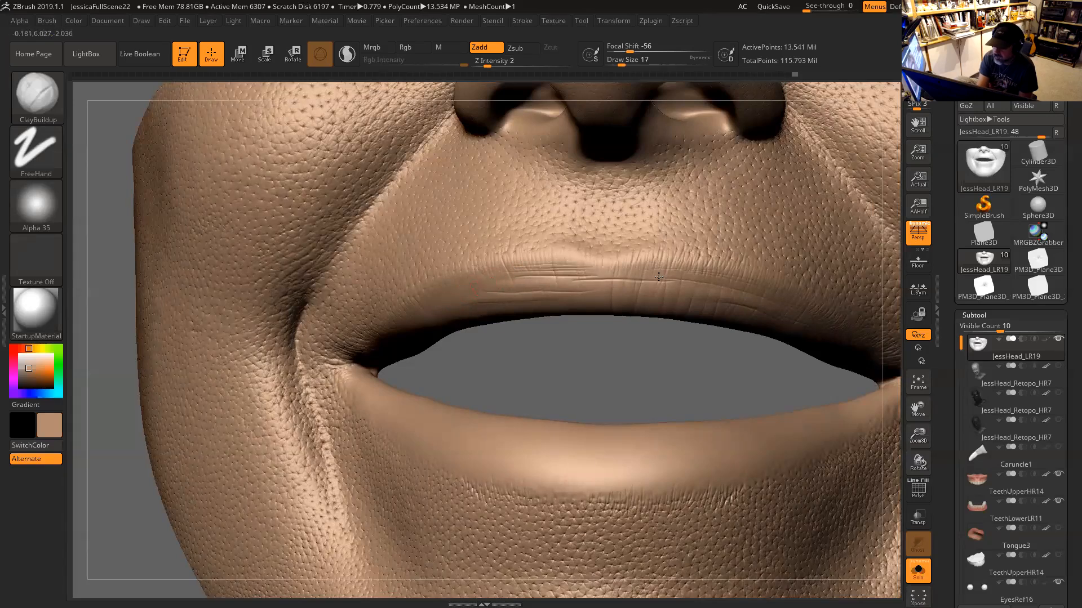
{"action": "left_click_drag", "start_coordinate": [609, 345], "coordinate": [610, 290]}
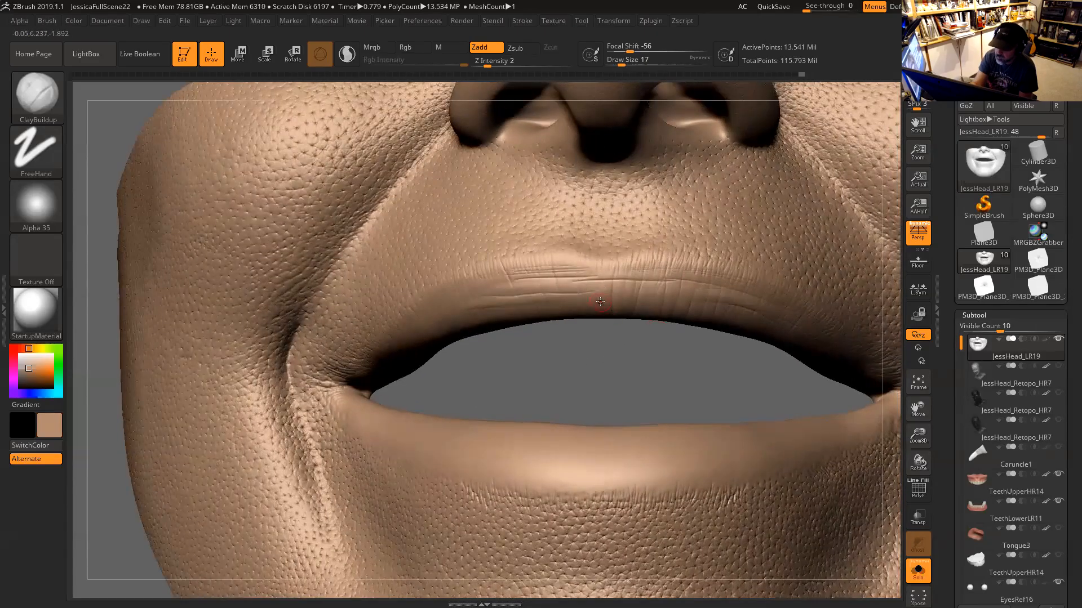
{"action": "left_click_drag", "start_coordinate": [587, 293], "coordinate": [578, 285]}
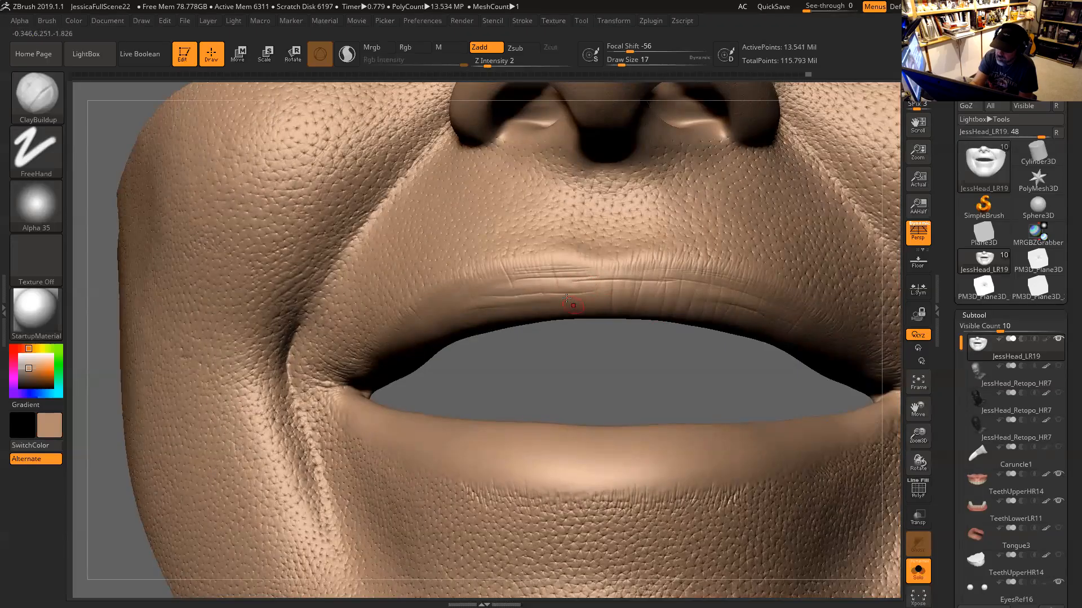
{"action": "left_click_drag", "start_coordinate": [563, 298], "coordinate": [552, 282]}
{"action": "mouse_move", "coordinate": [551, 359]}
{"action": "left_mouse_down"}
{"action": "mouse_move", "coordinate": [552, 303]}
{"action": "mouse_move", "coordinate": [535, 313]}
{"action": "mouse_move", "coordinate": [515, 285]}
{"action": "left_mouse_up"}
Set the draw size to 20 and add soft ridges along the upper lip's border and body, working outward from the middle
{"action": "key", "text": "space"}
{"action": "key", "text": "space"}
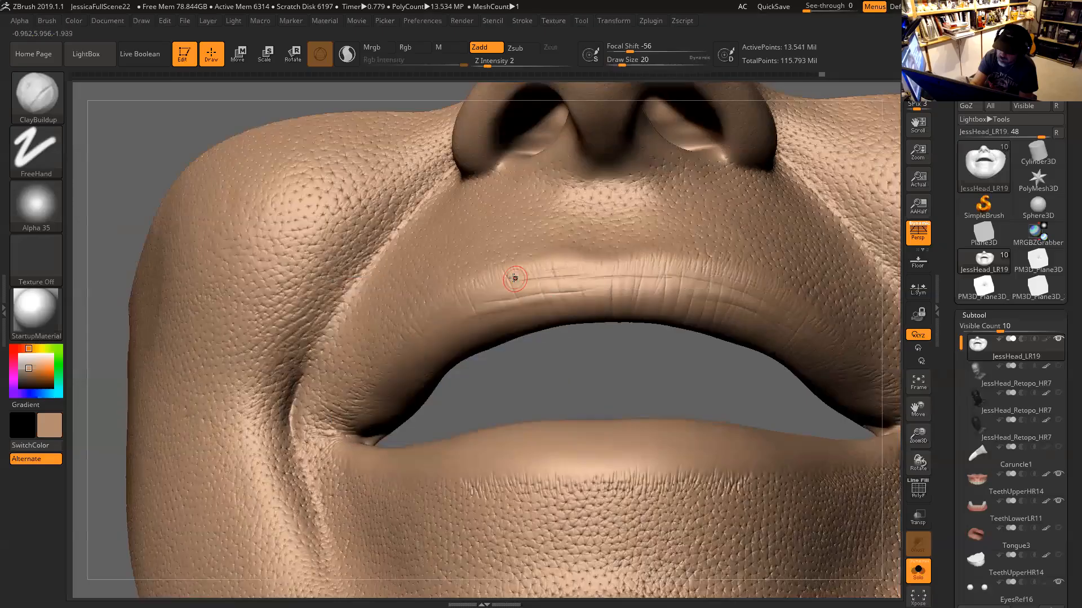
{"action": "left_click_drag", "start_coordinate": [550, 358], "coordinate": [578, 367]}
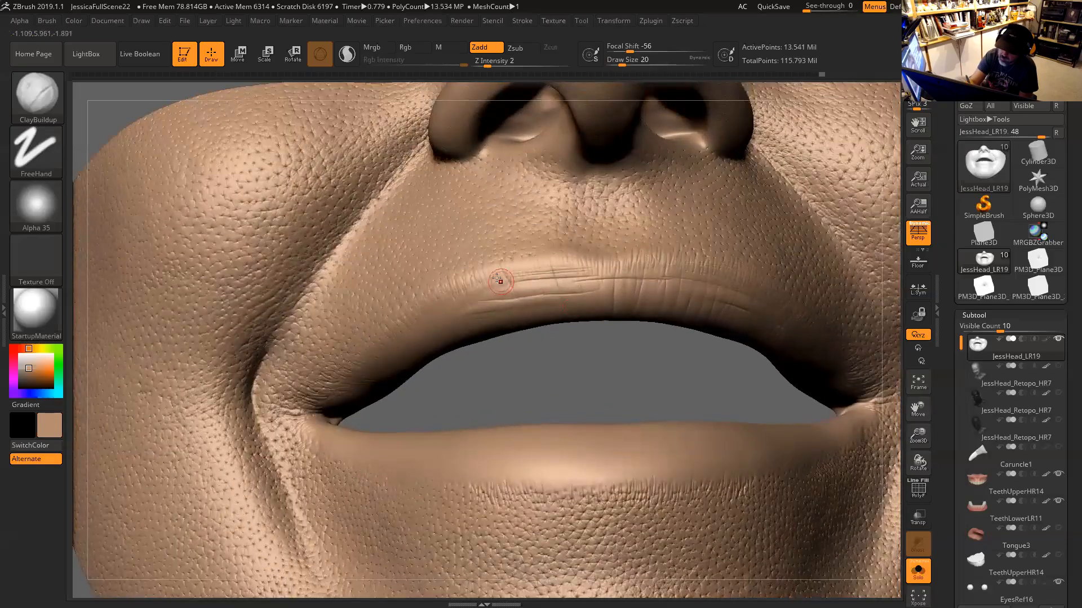
{"action": "left_click_drag", "start_coordinate": [502, 285], "coordinate": [493, 271]}
{"action": "left_click_drag", "start_coordinate": [521, 361], "coordinate": [550, 369]}
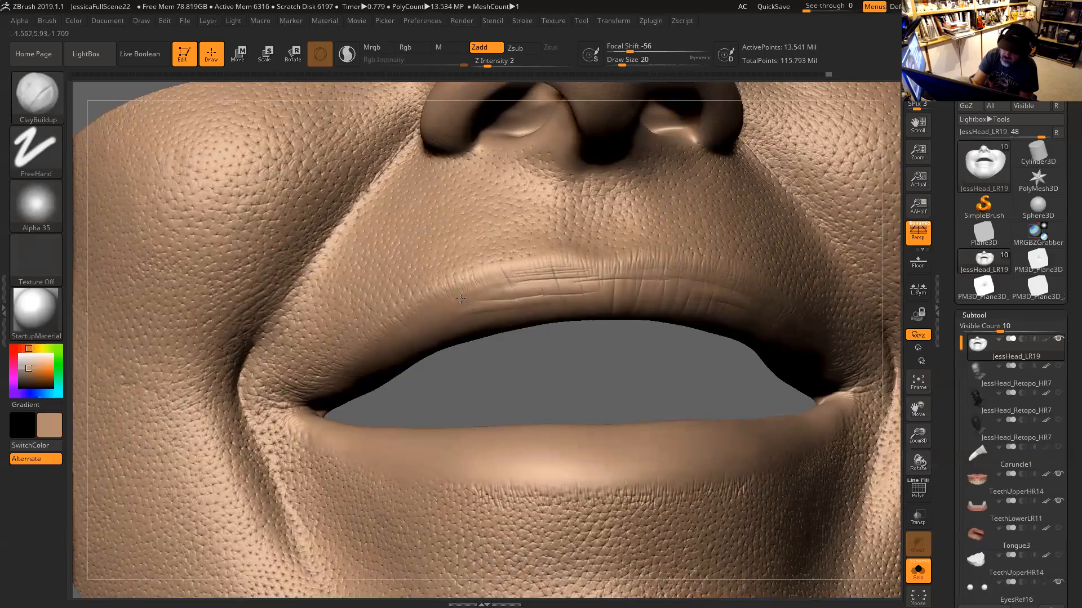
{"action": "left_click_drag", "start_coordinate": [467, 308], "coordinate": [451, 296]}
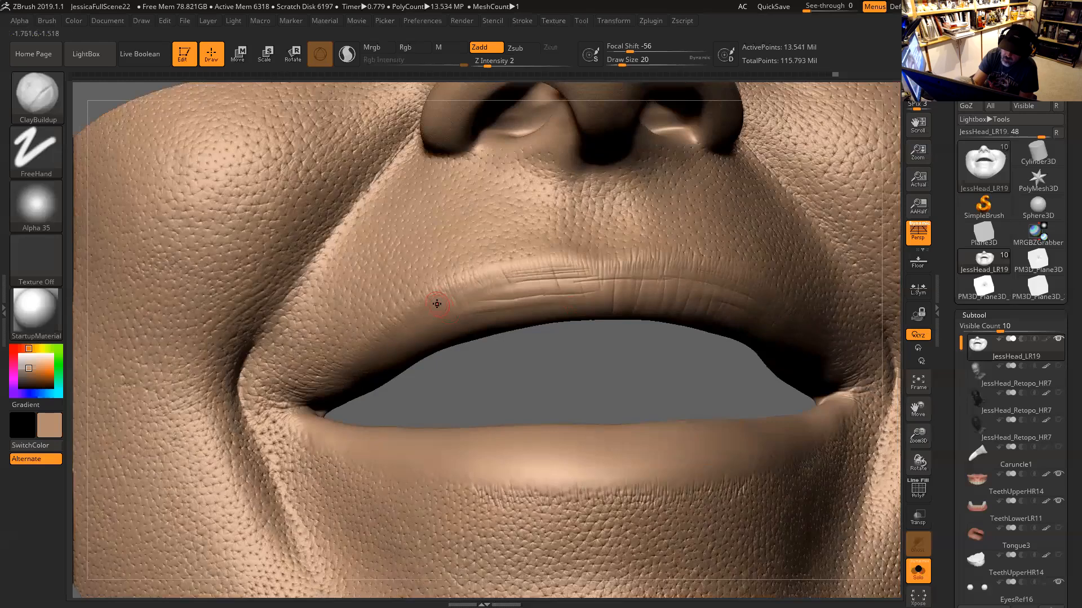
{"action": "left_click_drag", "start_coordinate": [437, 324], "coordinate": [443, 339]}
{"action": "left_click_drag", "start_coordinate": [407, 319], "coordinate": [400, 326]}
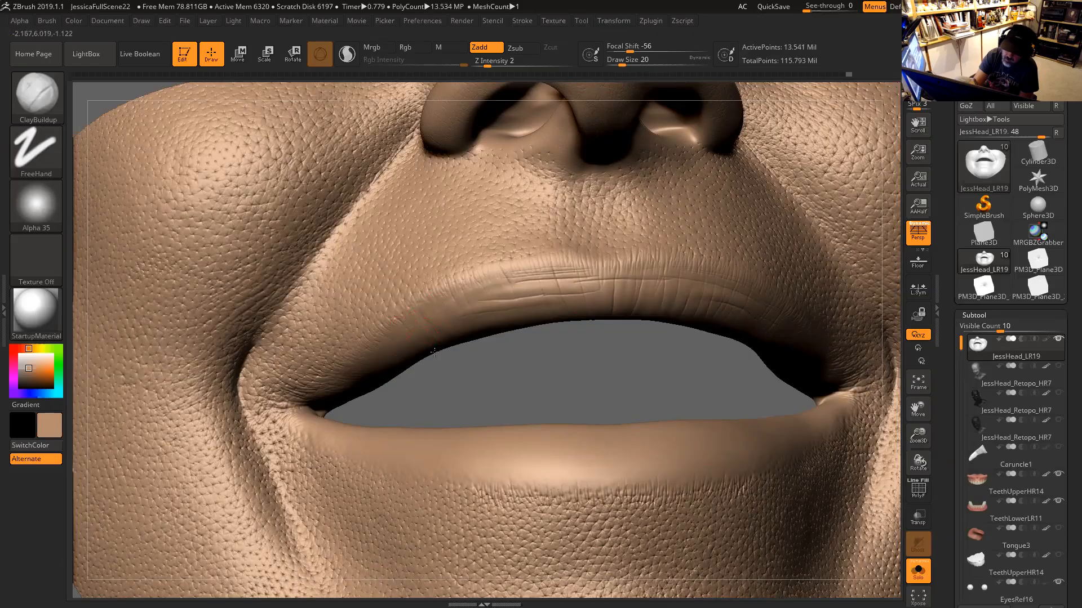
Build up soft ridges across the narrow end of the upper lip up to the mouth corner
{"action": "mouse_move", "coordinate": [498, 379]}
{"action": "left_mouse_down"}
{"action": "mouse_move", "coordinate": [471, 322]}
{"action": "mouse_move", "coordinate": [450, 326]}
{"action": "left_mouse_up"}
{"action": "left_click_drag", "start_coordinate": [437, 321], "coordinate": [454, 332]}
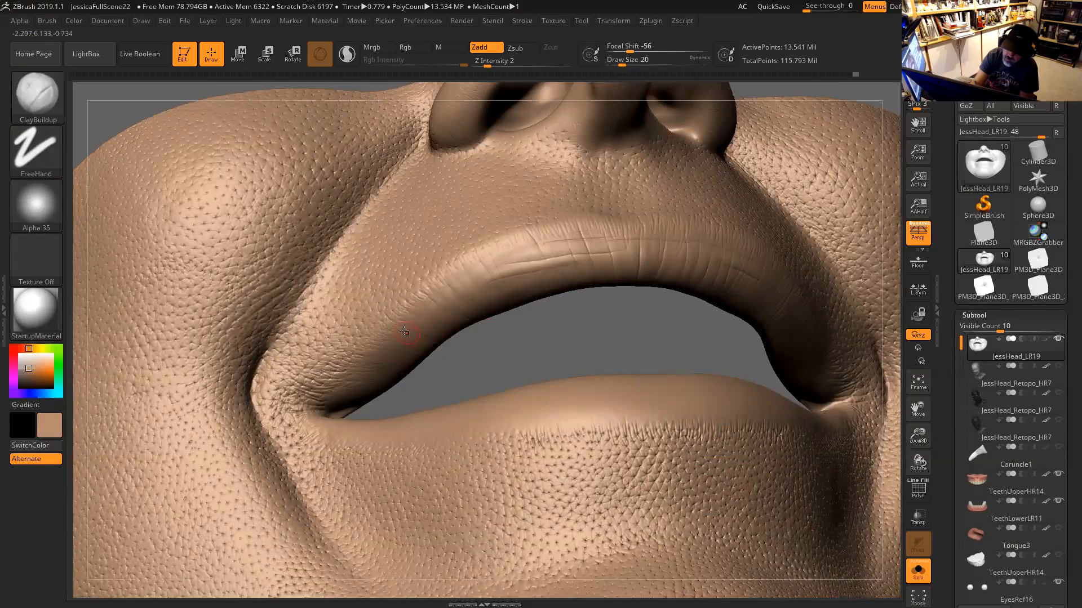
{"action": "left_click_drag", "start_coordinate": [409, 343], "coordinate": [404, 356]}
{"action": "left_click_drag", "start_coordinate": [355, 371], "coordinate": [381, 376]}
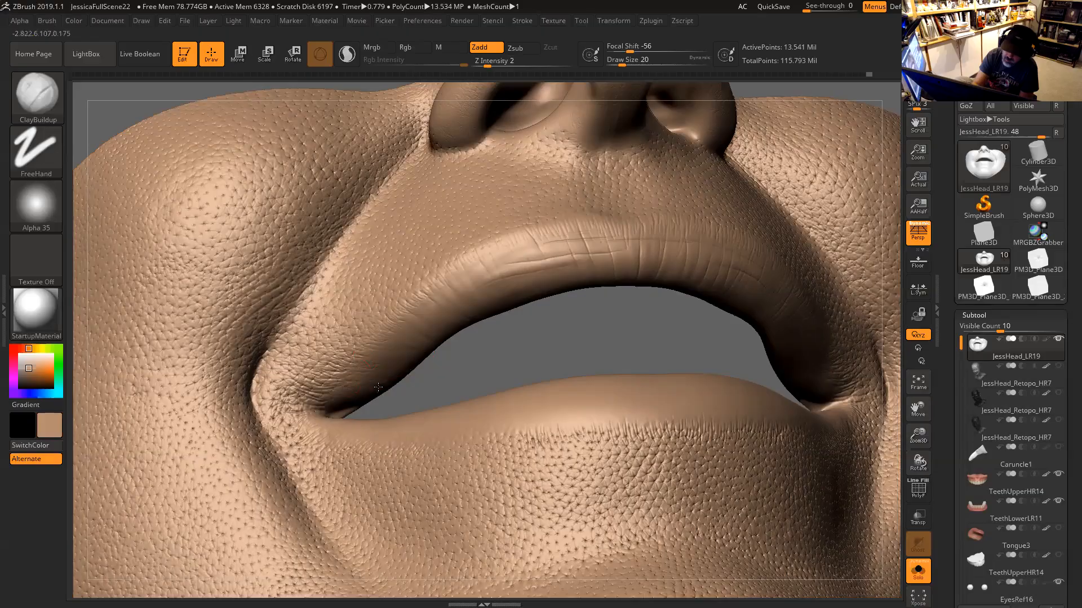
{"action": "left_click_drag", "start_coordinate": [391, 371], "coordinate": [386, 340]}
{"action": "mouse_move", "coordinate": [527, 351]}
{"action": "left_mouse_down"}
{"action": "mouse_move", "coordinate": [591, 338]}
{"action": "mouse_move", "coordinate": [549, 333]}
{"action": "mouse_move", "coordinate": [550, 357]}
{"action": "mouse_move", "coordinate": [579, 350]}
{"action": "mouse_move", "coordinate": [521, 343]}
{"action": "left_mouse_up"}
Reduce the draw size to 14 and build up small ridges on the opposite outer upper lip toward its mouth corner
{"action": "key", "text": "f"}
{"action": "mouse_move", "coordinate": [656, 333]}
{"action": "left_mouse_down"}
{"action": "mouse_move", "coordinate": [677, 301]}
{"action": "mouse_move", "coordinate": [654, 329]}
{"action": "mouse_move", "coordinate": [653, 356]}
{"action": "left_mouse_up"}
{"action": "key", "text": "space"}
{"action": "left_click", "coordinate": [686, 331]}
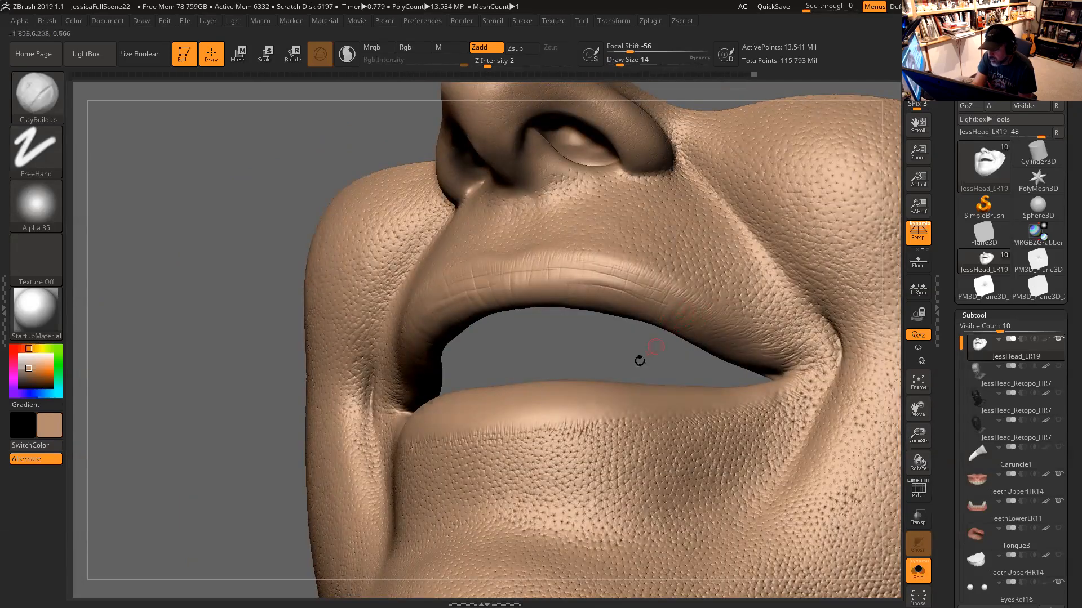
{"action": "left_click_drag", "start_coordinate": [645, 372], "coordinate": [646, 355]}
{"action": "mouse_move", "coordinate": [705, 327]}
{"action": "left_mouse_down"}
{"action": "mouse_move", "coordinate": [689, 340]}
{"action": "mouse_move", "coordinate": [713, 333]}
{"action": "left_mouse_up"}
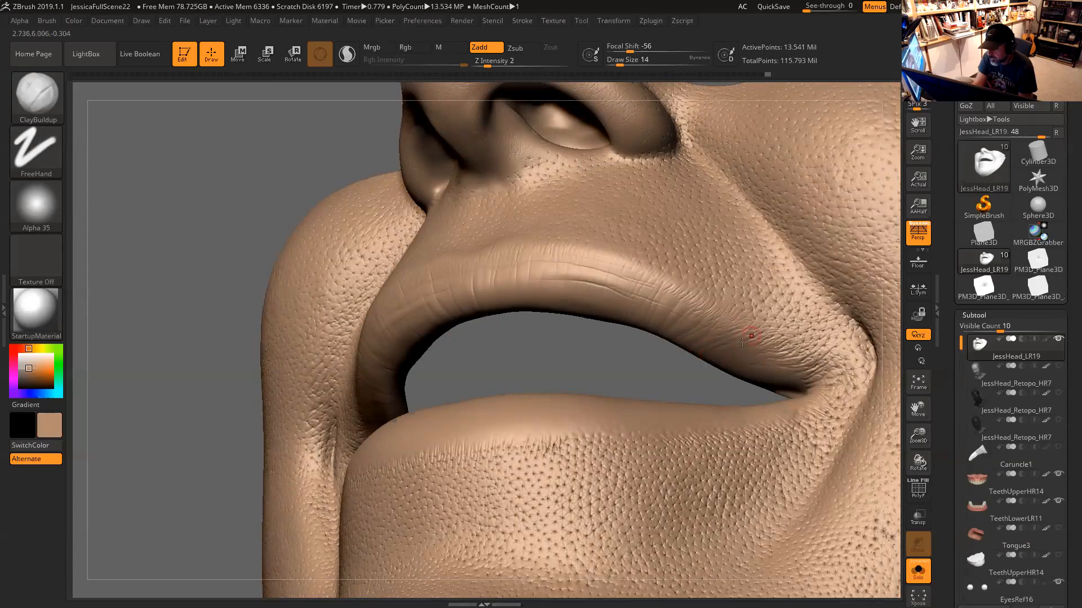
{"action": "left_click_drag", "start_coordinate": [722, 363], "coordinate": [739, 359]}
{"action": "left_click_drag", "start_coordinate": [717, 365], "coordinate": [782, 357]}
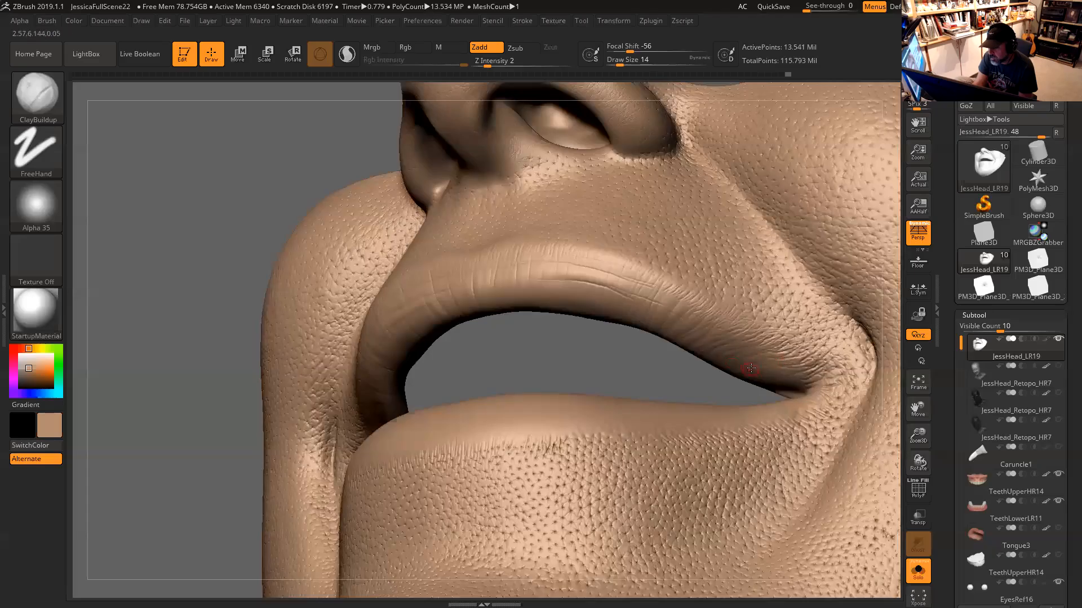
{"action": "mouse_move", "coordinate": [772, 373]}
{"action": "left_mouse_down"}
{"action": "mouse_move", "coordinate": [792, 367]}
{"action": "mouse_move", "coordinate": [742, 376]}
{"action": "left_mouse_up"}
{"action": "mouse_move", "coordinate": [657, 376]}
{"action": "left_mouse_down"}
{"action": "mouse_move", "coordinate": [675, 365]}
{"action": "mouse_move", "coordinate": [635, 373]}
{"action": "mouse_move", "coordinate": [620, 356]}
{"action": "mouse_move", "coordinate": [560, 361]}
{"action": "mouse_move", "coordinate": [562, 331]}
{"action": "mouse_move", "coordinate": [580, 343]}
{"action": "left_mouse_up"}
Switch to the Antro_Carve03 brush at draw size 22 and recarve creases across the upper lip's middle and outer part
{"action": "left_click", "coordinate": [36, 93]}
{"action": "left_click", "coordinate": [486, 105]}
{"action": "key", "text": "space"}
{"action": "left_click_drag", "start_coordinate": [502, 273], "coordinate": [502, 262]}
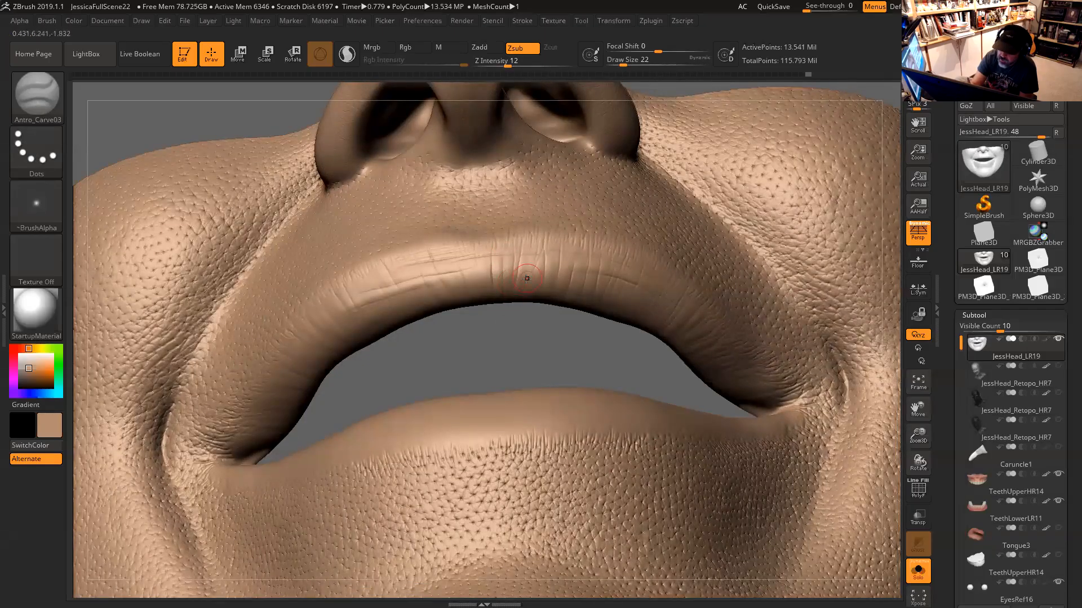
{"action": "left_click_drag", "start_coordinate": [519, 323], "coordinate": [521, 266]}
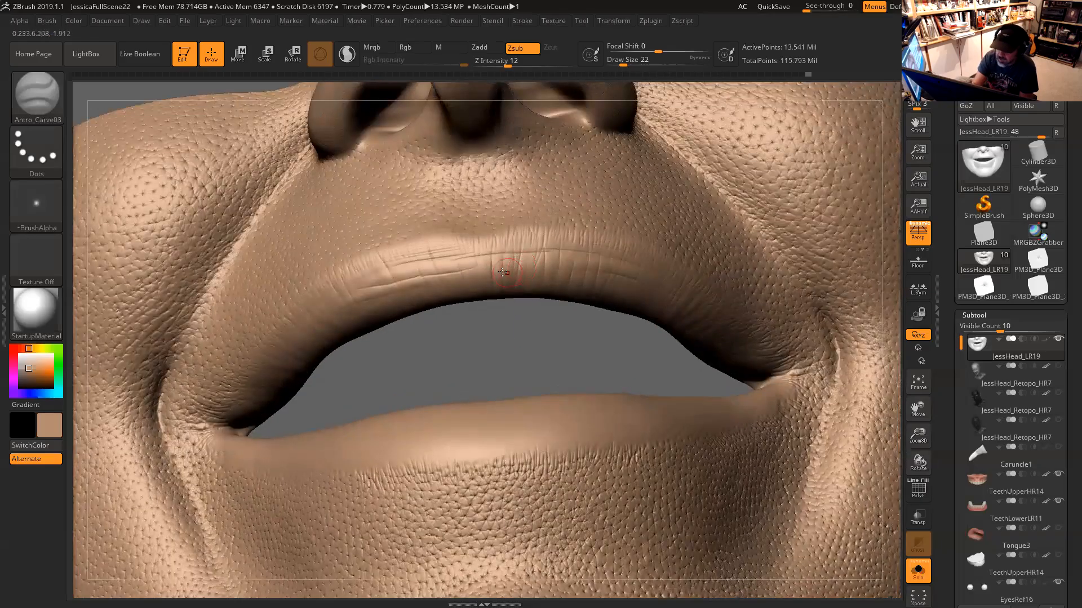
{"action": "left_click_drag", "start_coordinate": [500, 338], "coordinate": [495, 271]}
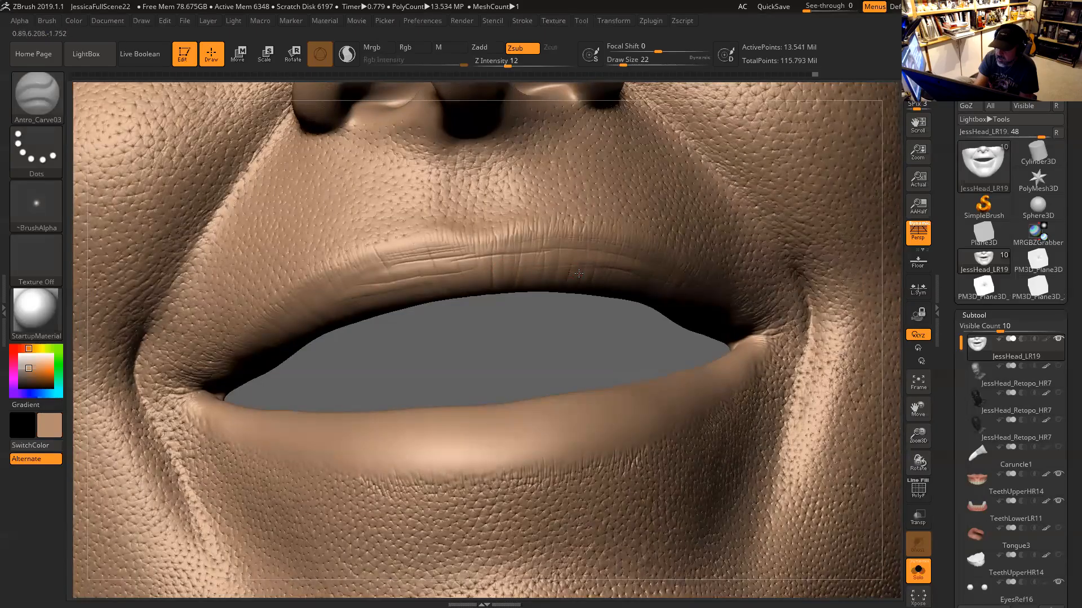
{"action": "left_click_drag", "start_coordinate": [544, 341], "coordinate": [470, 333]}
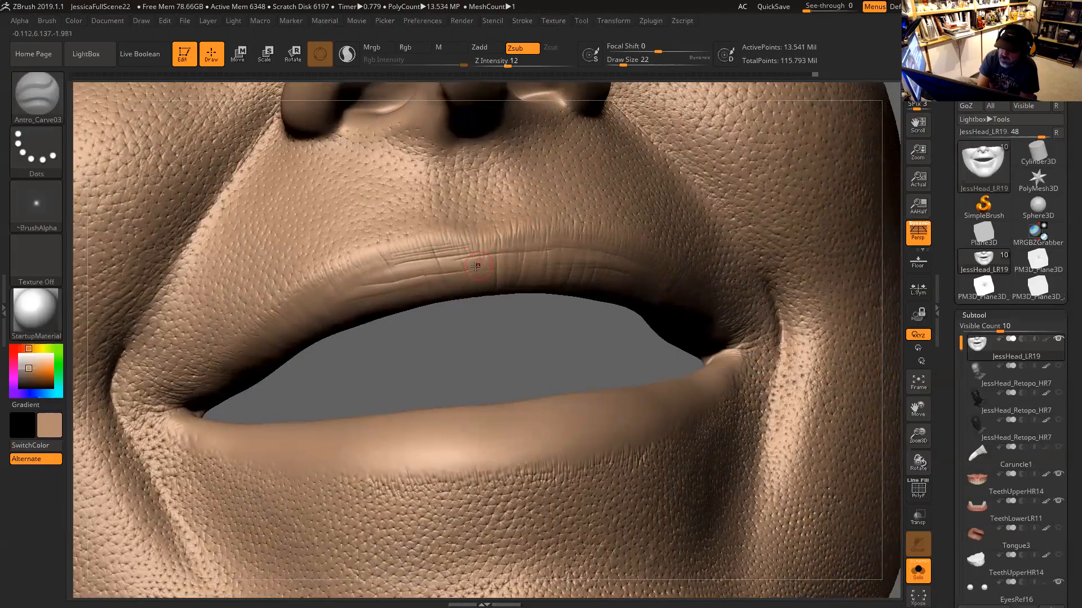
{"action": "left_click_drag", "start_coordinate": [399, 283], "coordinate": [369, 287]}
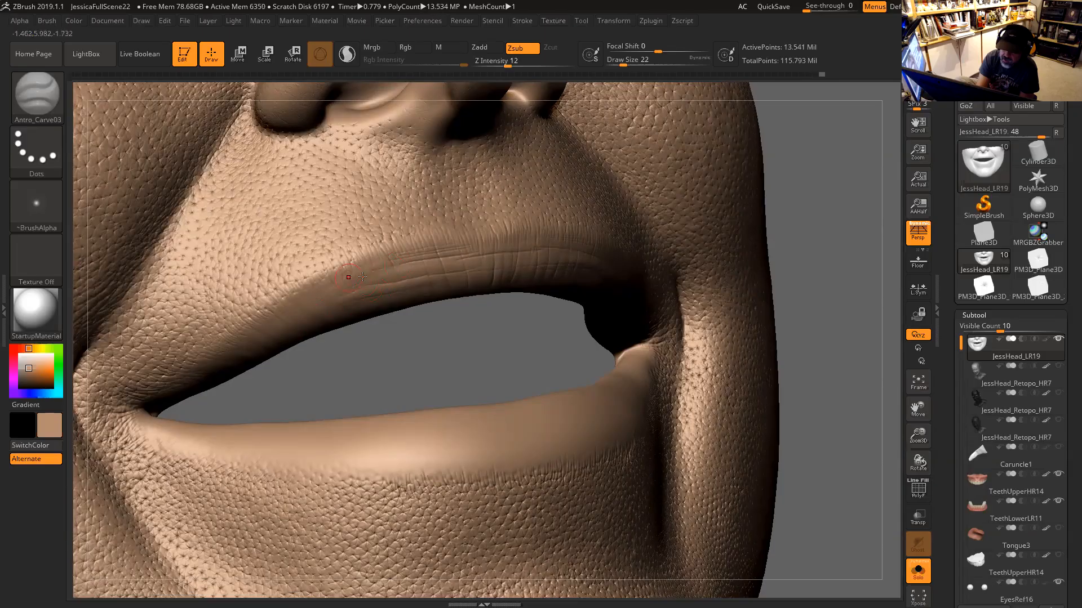
{"action": "mouse_move", "coordinate": [392, 356]}
{"action": "left_mouse_down"}
{"action": "mouse_move", "coordinate": [379, 369]}
{"action": "mouse_move", "coordinate": [510, 340]}
{"action": "left_mouse_up"}
Return to the ClayBuildup brush at draw size 14 and raise ridges between the recarved creases on the outer upper lip
{"action": "left_click", "coordinate": [62, 110]}
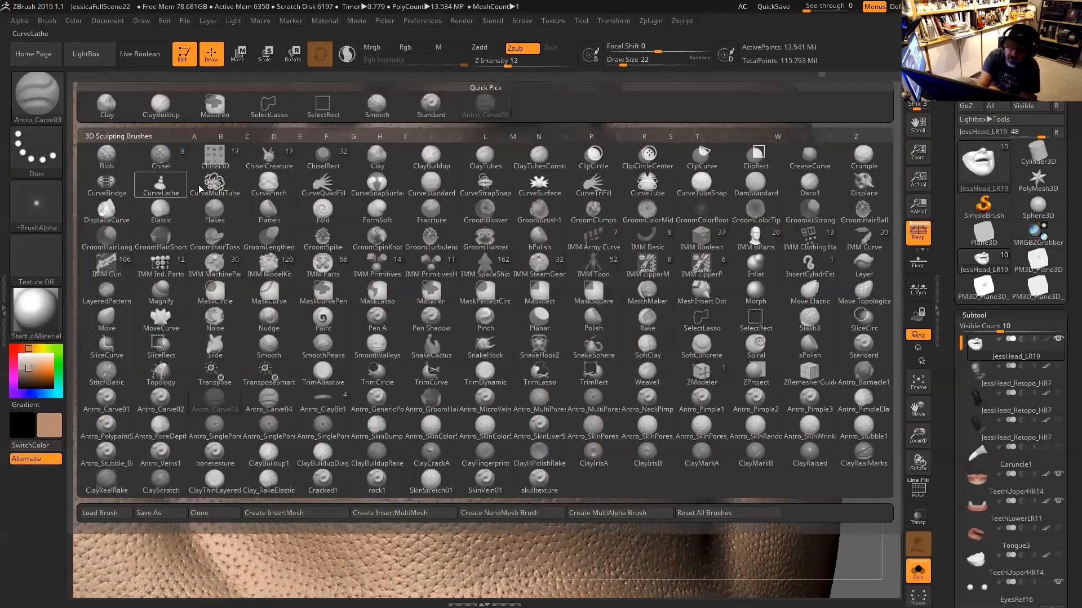
{"action": "left_click", "coordinate": [169, 117]}
{"action": "left_click_drag", "start_coordinate": [445, 379], "coordinate": [414, 363]}
{"action": "key", "text": "space"}
{"action": "left_click_drag", "start_coordinate": [383, 296], "coordinate": [379, 295]}
{"action": "left_click_drag", "start_coordinate": [388, 346], "coordinate": [417, 361]}
{"action": "key", "text": "space"}
{"action": "left_click_drag", "start_coordinate": [375, 291], "coordinate": [372, 292]}
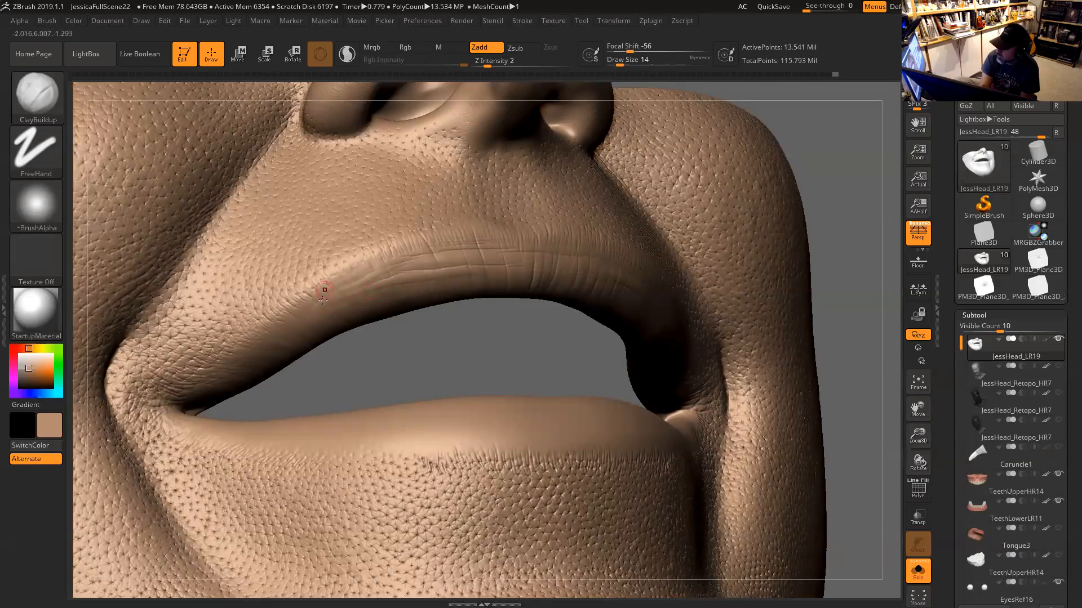
Set the draw size to 18 and build up the lower body of the upper lip toward the mouth corner
{"action": "key", "text": "space"}
{"action": "left_click_drag", "start_coordinate": [348, 313], "coordinate": [353, 313]}
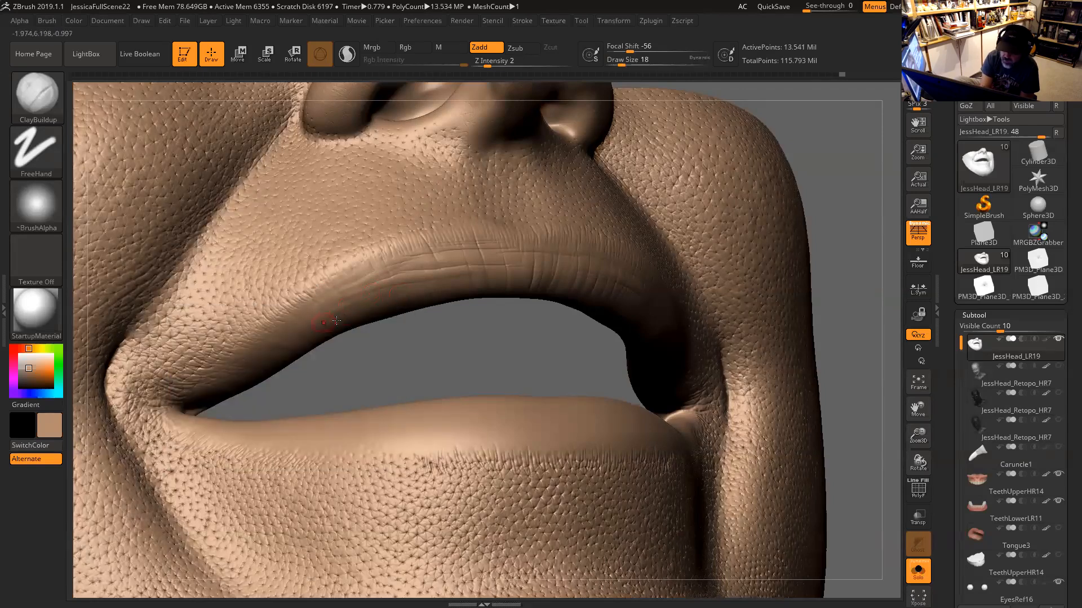
{"action": "left_click_drag", "start_coordinate": [393, 357], "coordinate": [354, 314]}
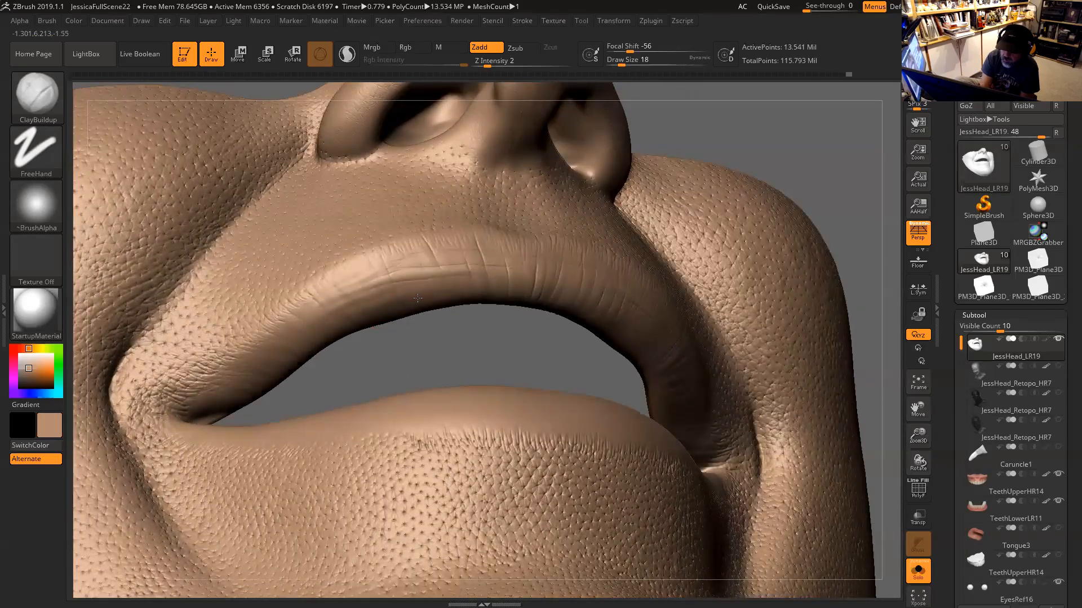
{"action": "mouse_move", "coordinate": [430, 302]}
{"action": "left_mouse_down"}
{"action": "mouse_move", "coordinate": [396, 291]}
{"action": "mouse_move", "coordinate": [330, 324]}
{"action": "mouse_move", "coordinate": [313, 313]}
{"action": "left_mouse_up"}
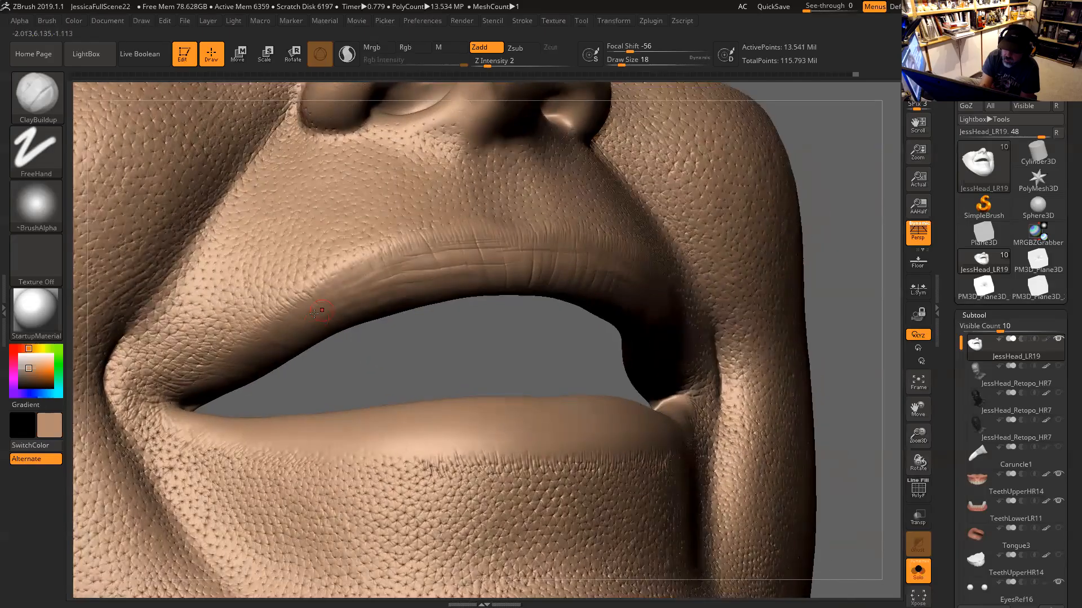
Build up soft ridges with ClayBuildup at draw size 18 along the upper lip from its outer part to the middle
{"action": "left_click_drag", "start_coordinate": [379, 353], "coordinate": [333, 315]}
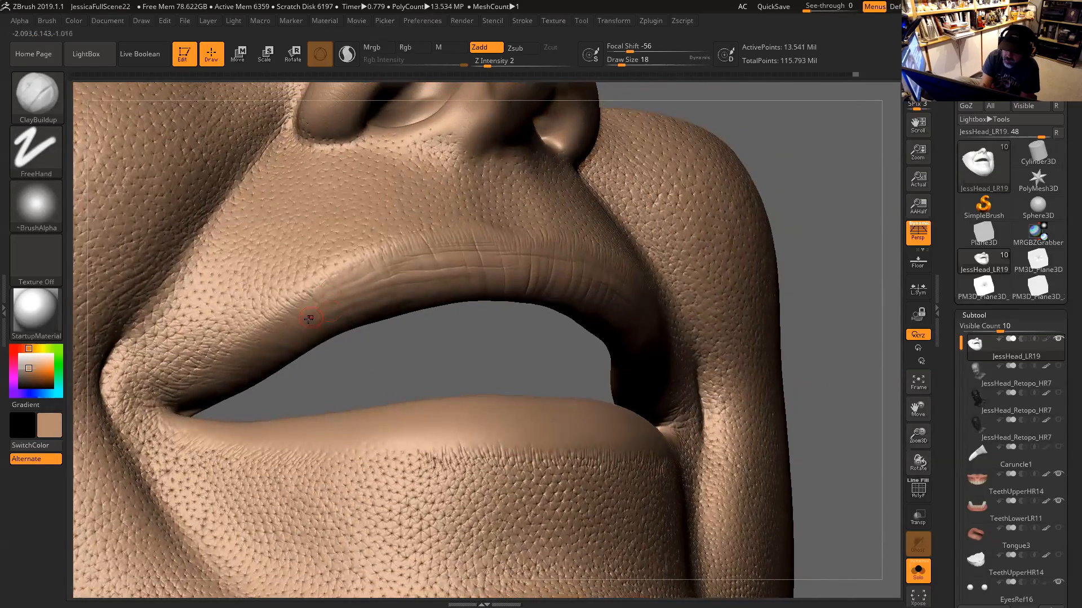
{"action": "left_click_drag", "start_coordinate": [298, 315], "coordinate": [296, 322]}
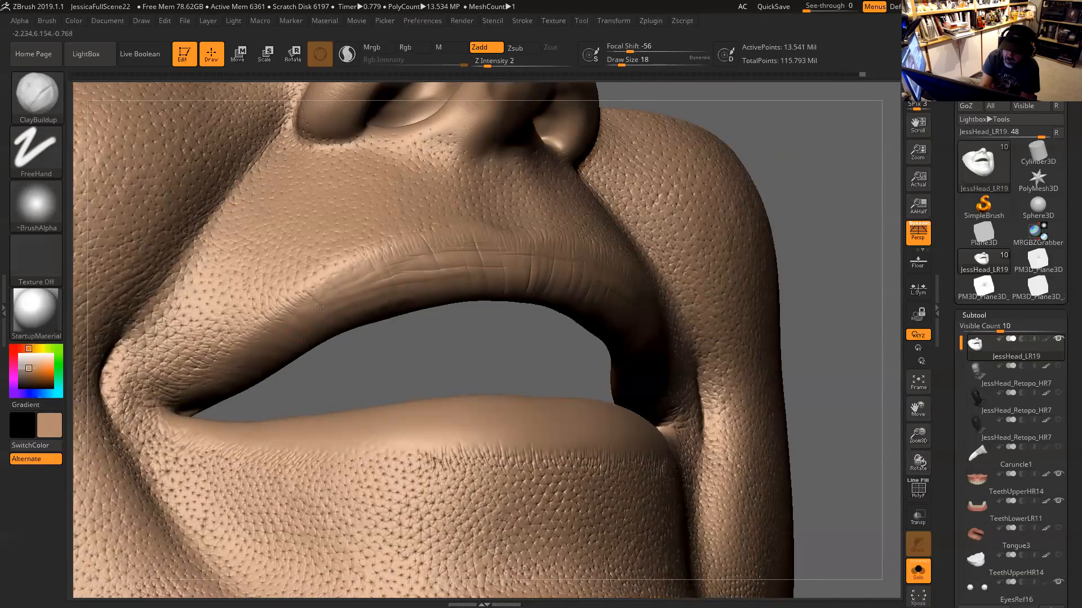
{"action": "left_click_drag", "start_coordinate": [376, 360], "coordinate": [375, 329]}
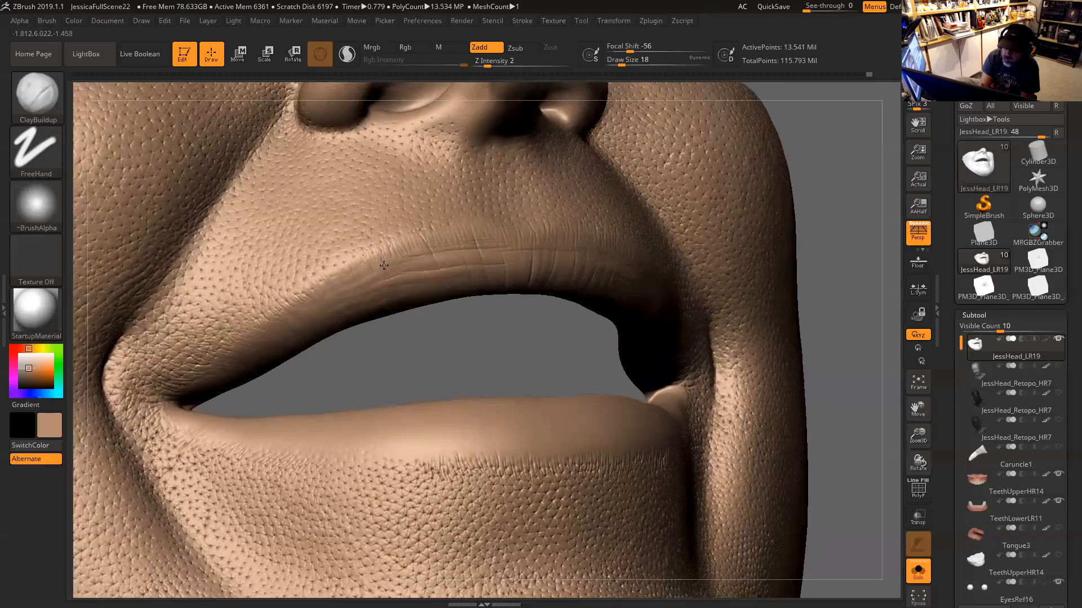
{"action": "mouse_move", "coordinate": [434, 353]}
{"action": "left_mouse_down"}
{"action": "mouse_move", "coordinate": [429, 364]}
{"action": "mouse_move", "coordinate": [446, 359]}
{"action": "left_mouse_up"}
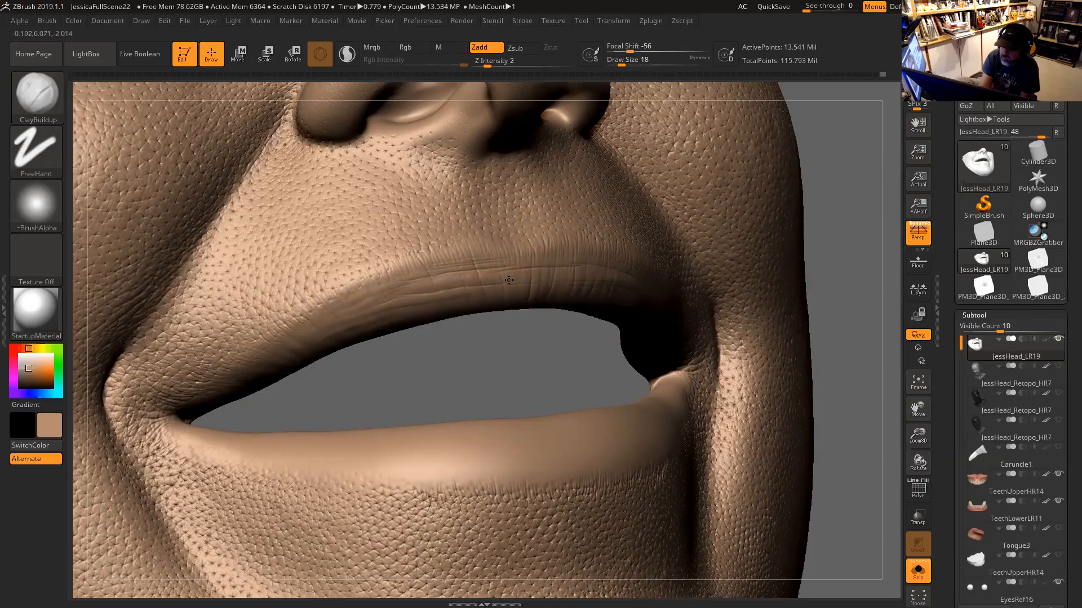
{"action": "left_click_drag", "start_coordinate": [488, 326], "coordinate": [455, 327]}
{"action": "left_click_drag", "start_coordinate": [522, 287], "coordinate": [527, 358]}
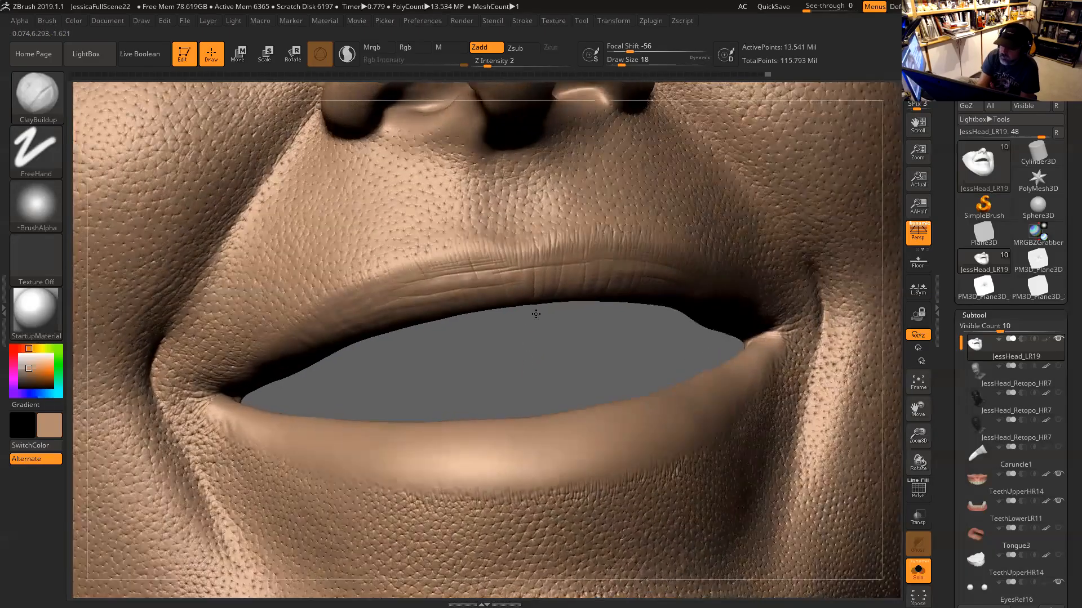
{"action": "left_click_drag", "start_coordinate": [535, 314], "coordinate": [517, 299]}
{"action": "left_click_drag", "start_coordinate": [531, 355], "coordinate": [550, 306]}
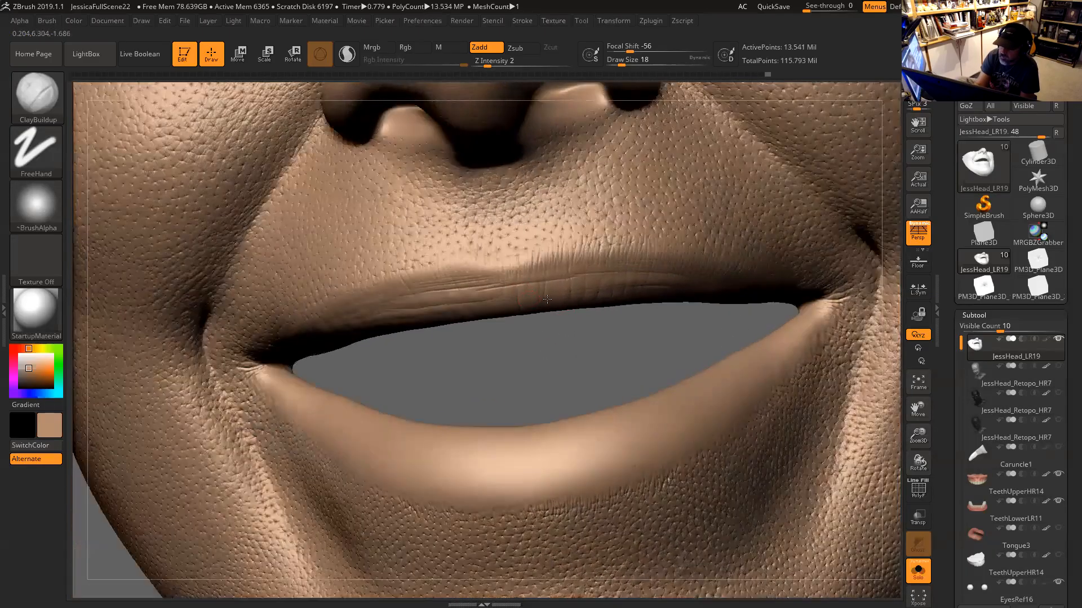
Switch to the Antro_Carve03 brush at Z intensity 17 and draw size 11 and carve fine vertical creases across the upper lip's centre edge
{"action": "key", "text": "b"}
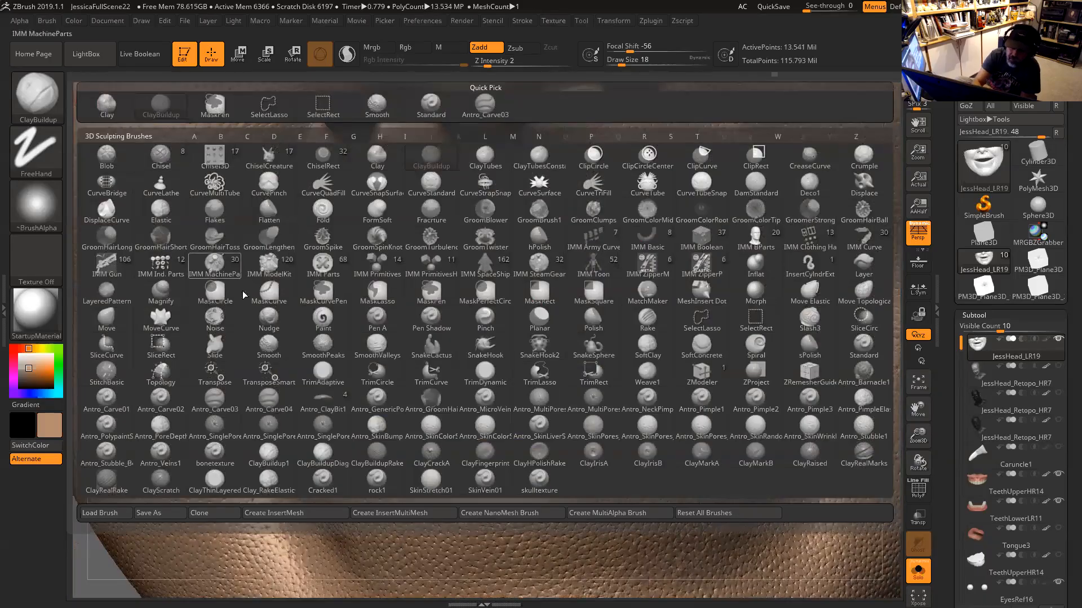
{"action": "left_click", "coordinate": [484, 107]}
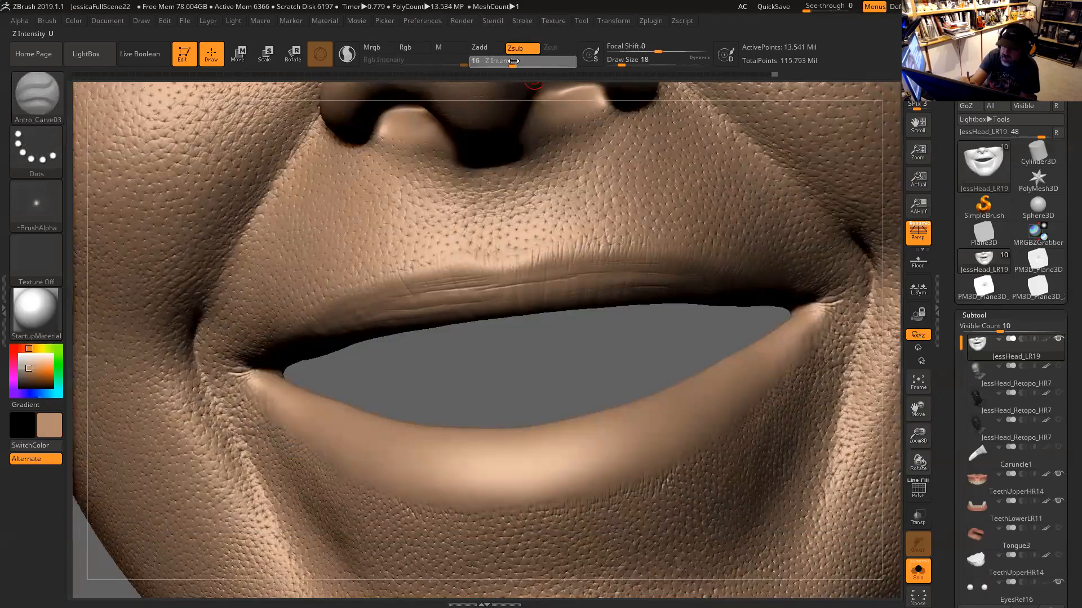
{"action": "left_click_drag", "start_coordinate": [517, 326], "coordinate": [535, 317]}
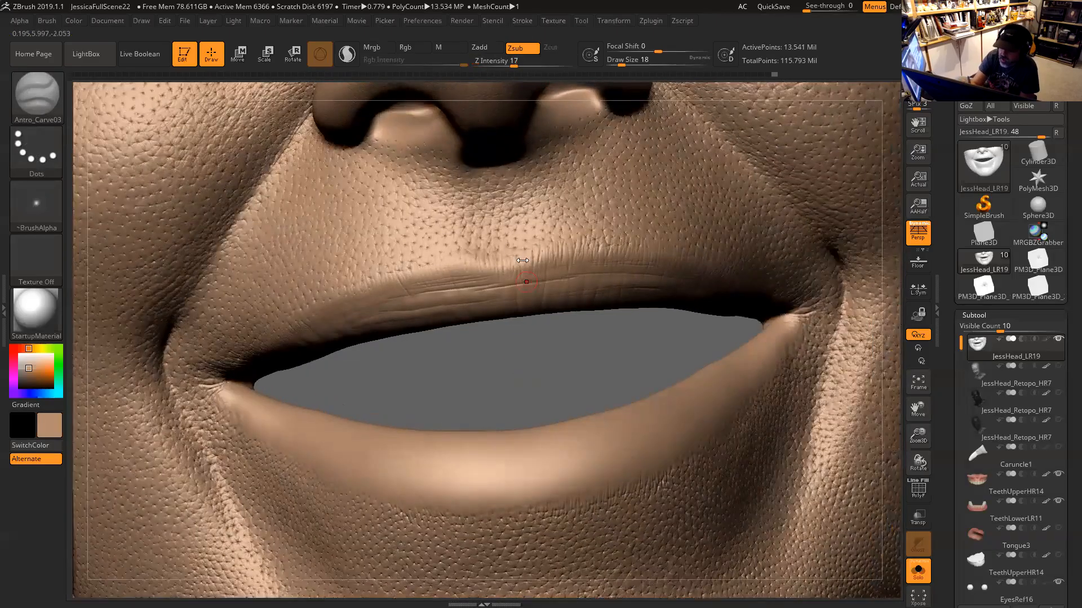
{"action": "left_click_drag", "start_coordinate": [539, 355], "coordinate": [513, 254]}
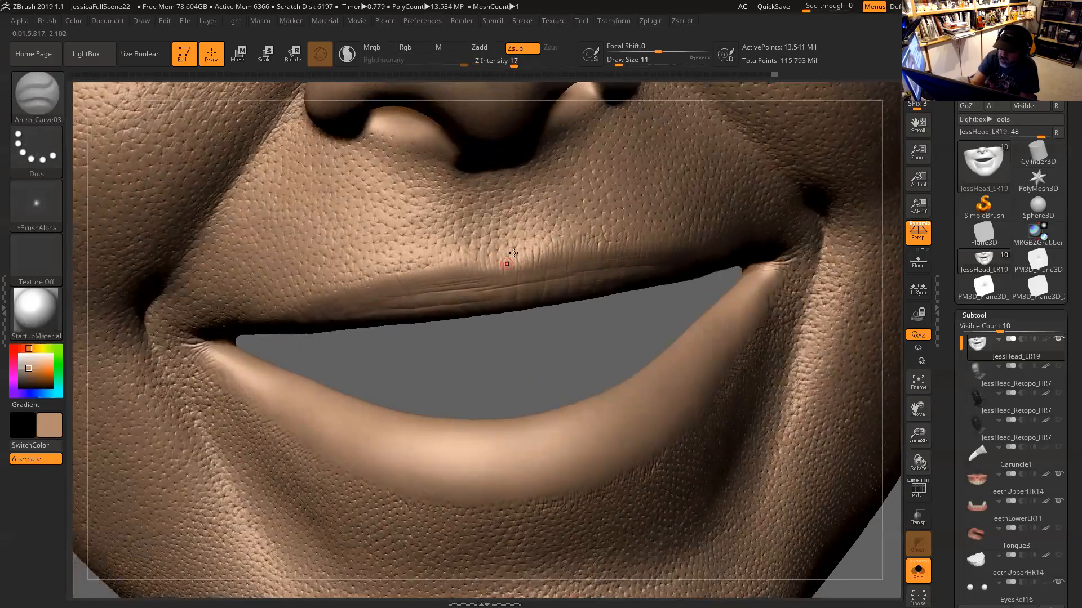
{"action": "left_click_drag", "start_coordinate": [517, 343], "coordinate": [515, 249]}
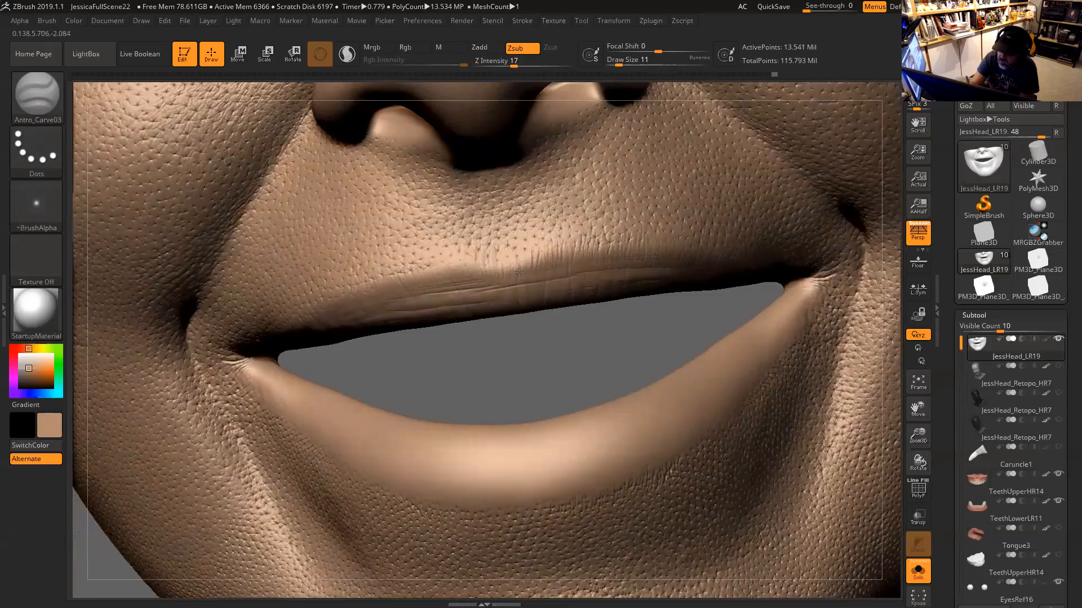
{"action": "left_click_drag", "start_coordinate": [522, 344], "coordinate": [523, 250]}
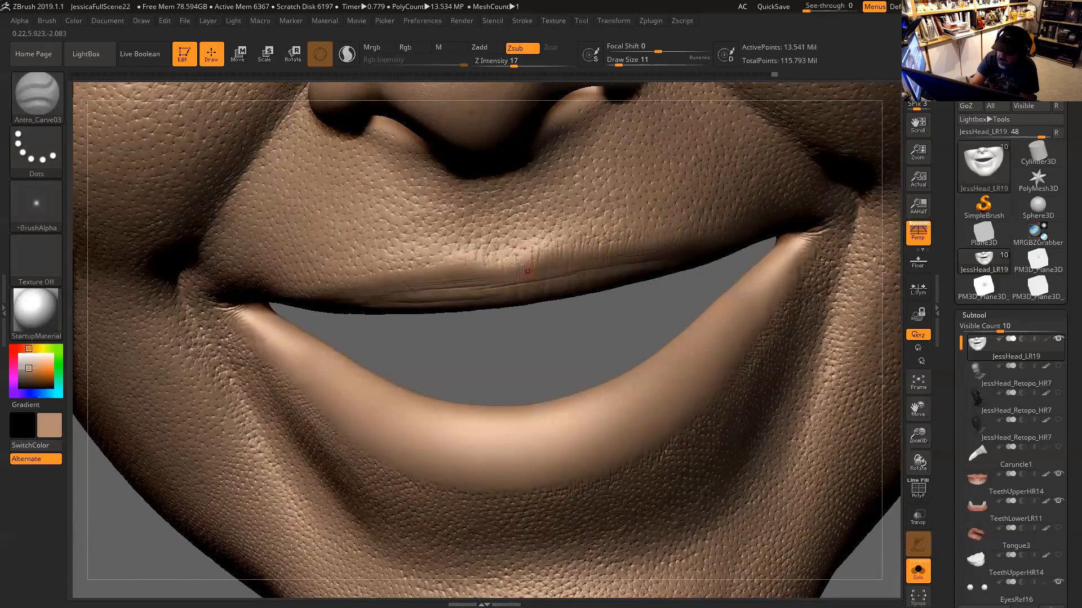
Set the draw size to 14 and carve short vertical creases along the upper lip border beside the centre
{"action": "key", "text": "space"}
{"action": "left_click_drag", "start_coordinate": [534, 273], "coordinate": [537, 273]}
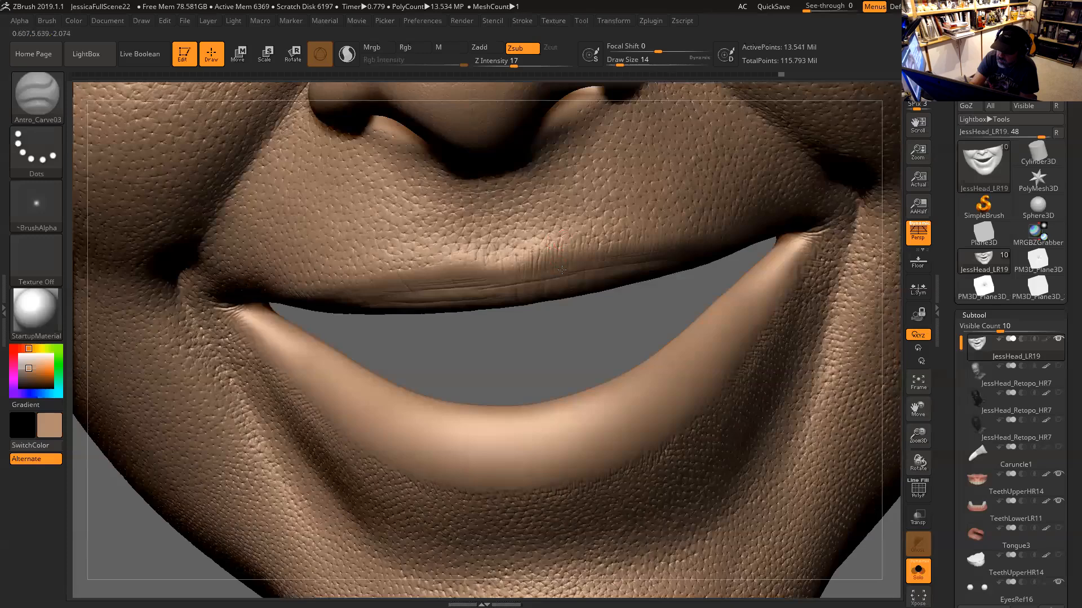
{"action": "left_click_drag", "start_coordinate": [580, 354], "coordinate": [576, 292]}
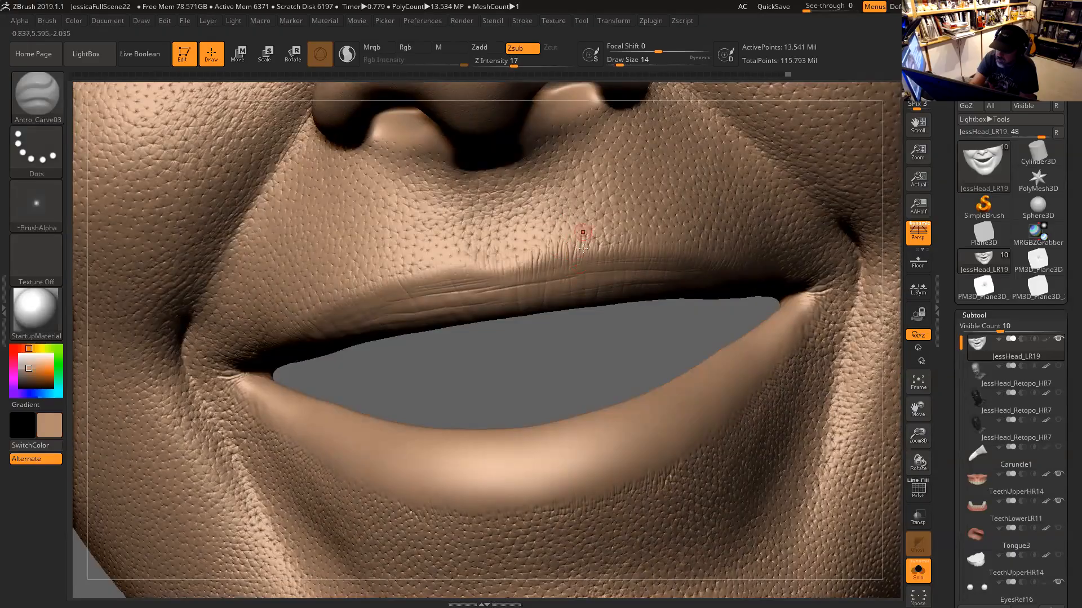
{"action": "left_click_drag", "start_coordinate": [596, 232], "coordinate": [582, 309]}
{"action": "left_click", "coordinate": [615, 266]}
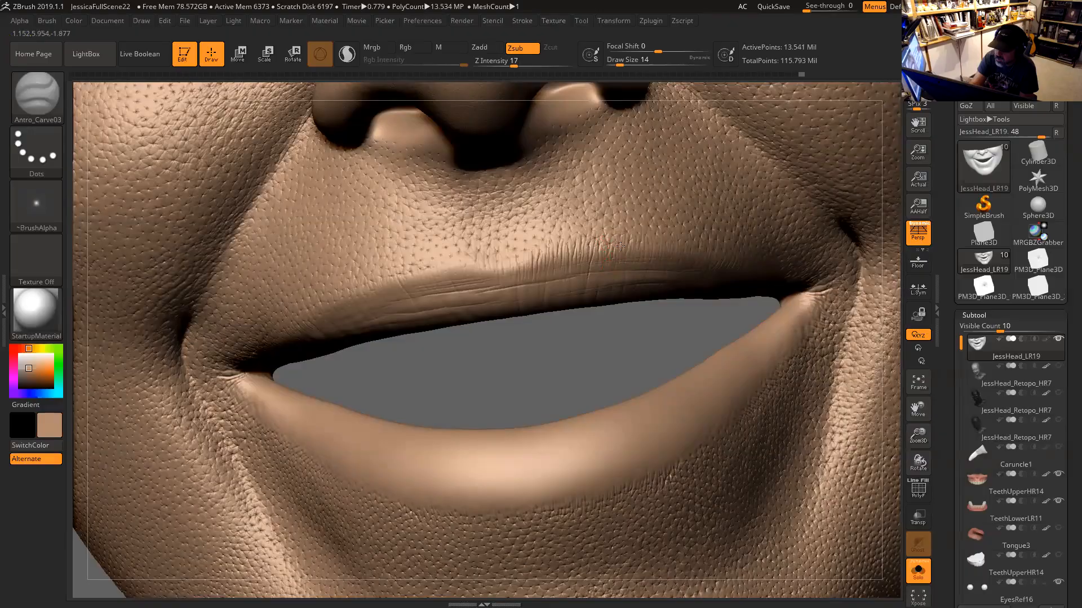
{"action": "left_click", "coordinate": [649, 246]}
{"action": "left_click_drag", "start_coordinate": [627, 344], "coordinate": [657, 242]}
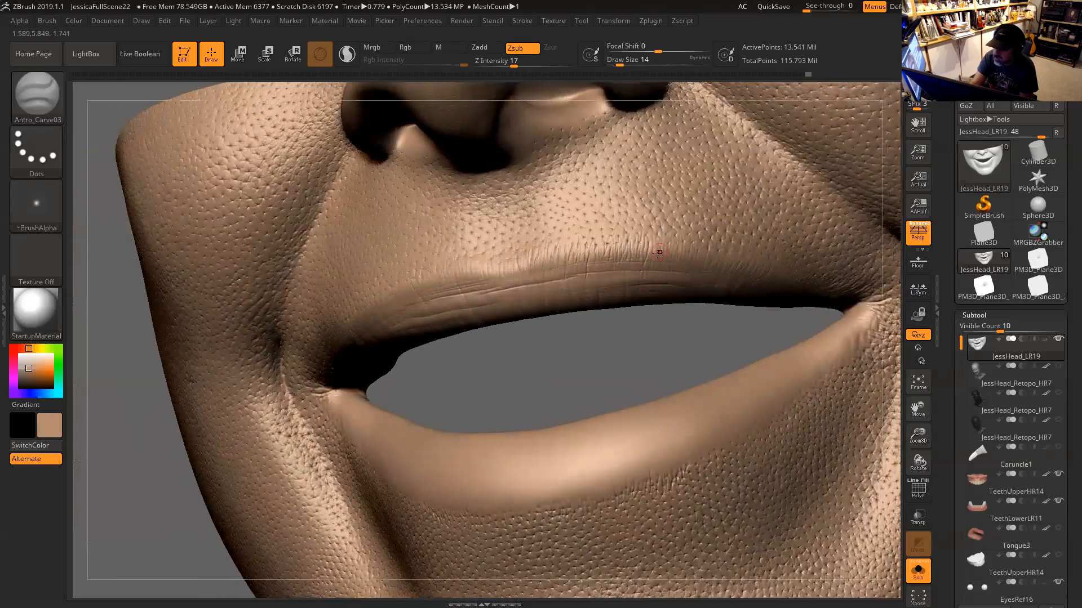
Continue carving fine creases along the outer upper lip border toward the mouth corner
{"action": "left_click_drag", "start_coordinate": [615, 345], "coordinate": [679, 248]}
{"action": "left_click_drag", "start_coordinate": [675, 284], "coordinate": [695, 239]}
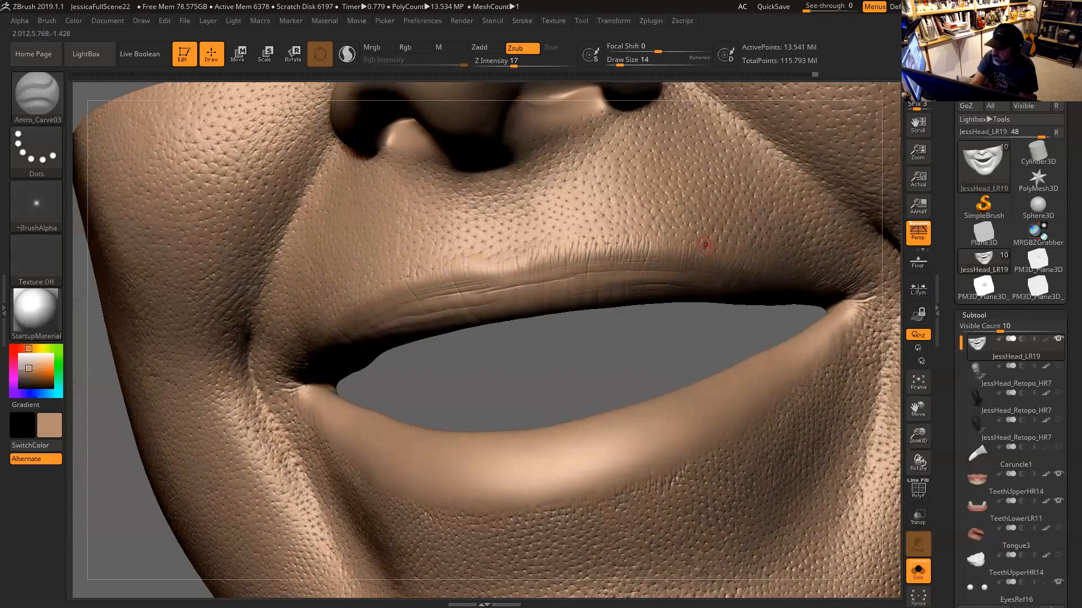
{"action": "mouse_move", "coordinate": [713, 252]}
{"action": "left_mouse_down"}
{"action": "mouse_move", "coordinate": [716, 269]}
{"action": "mouse_move", "coordinate": [737, 254]}
{"action": "left_mouse_up"}
{"action": "left_click_drag", "start_coordinate": [688, 351], "coordinate": [763, 350]}
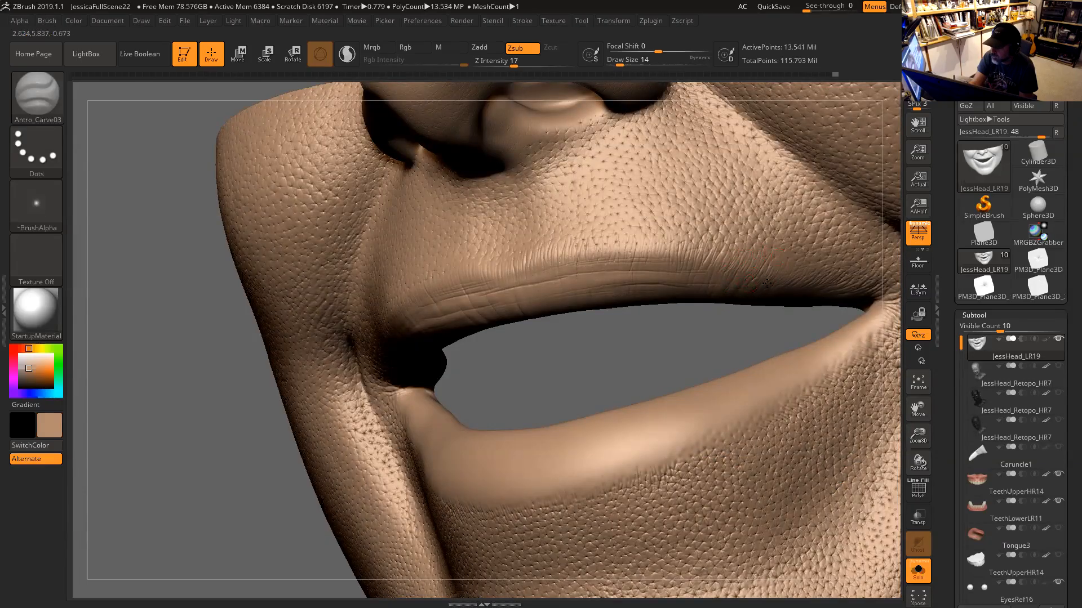
{"action": "left_click_drag", "start_coordinate": [761, 257], "coordinate": [785, 274]}
{"action": "mouse_move", "coordinate": [735, 333]}
{"action": "left_mouse_down"}
{"action": "mouse_move", "coordinate": [785, 272]}
{"action": "mouse_move", "coordinate": [752, 316]}
{"action": "mouse_move", "coordinate": [792, 292]}
{"action": "left_mouse_up"}
{"action": "left_click_drag", "start_coordinate": [721, 334], "coordinate": [709, 293]}
Set the brush to Z intensity 12 and draw size 18 and carve a horizontal crease in the fold between lower lip and chin
{"action": "left_click_drag", "start_coordinate": [802, 487], "coordinate": [815, 454], "text": "alt"}
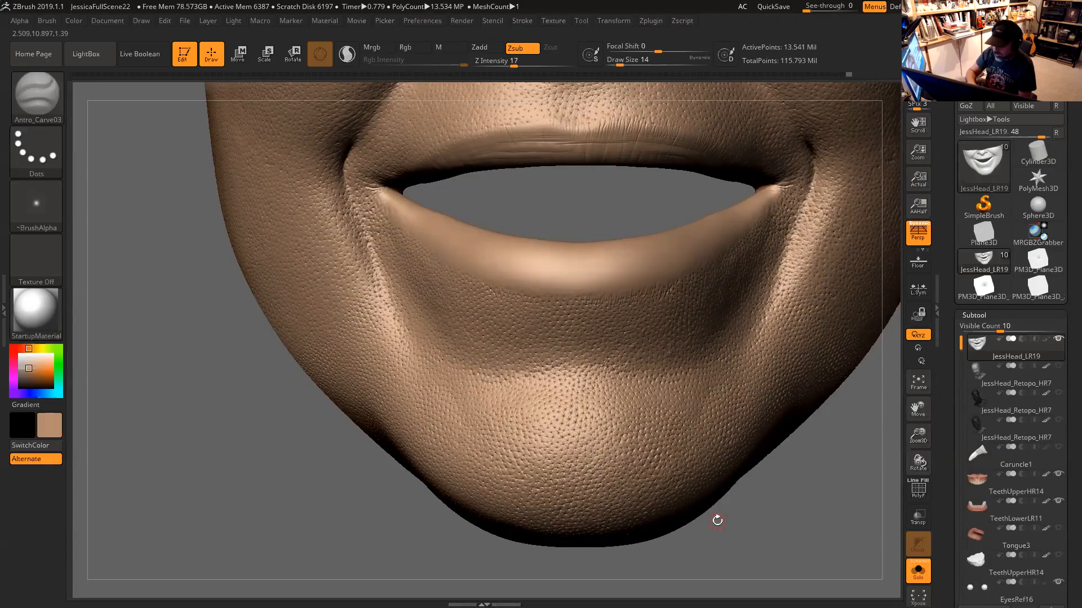
{"action": "mouse_move", "coordinate": [1008, 484]}
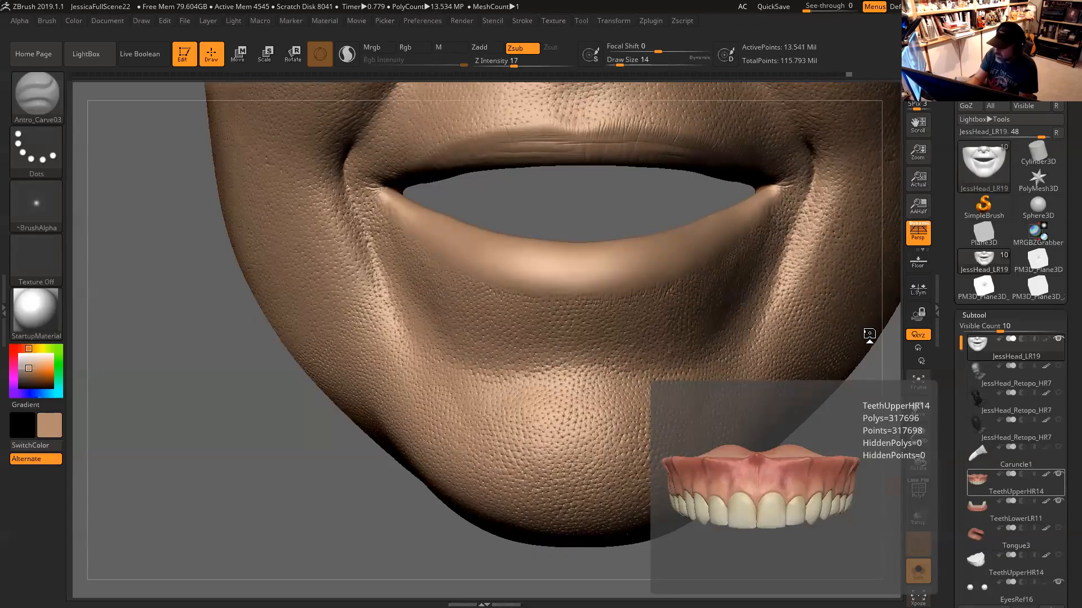
{"action": "left_click_drag", "start_coordinate": [823, 452], "coordinate": [842, 413]}
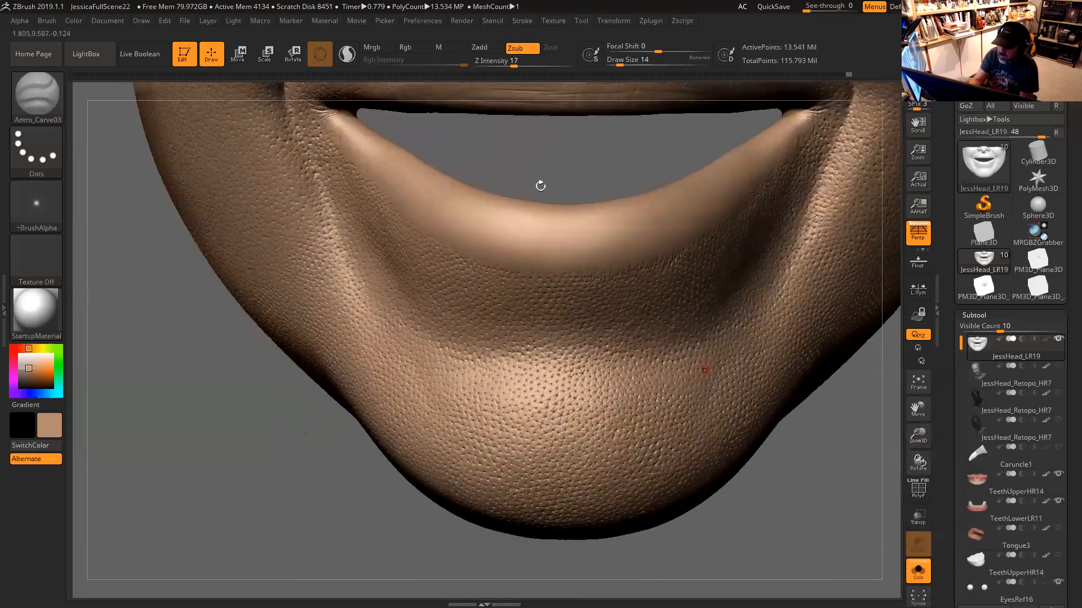
{"action": "left_click_drag", "start_coordinate": [512, 64], "coordinate": [508, 63]}
{"action": "left_click_drag", "start_coordinate": [825, 454], "coordinate": [830, 444]}
{"action": "key", "text": "space"}
{"action": "left_click_drag", "start_coordinate": [590, 355], "coordinate": [593, 355]}
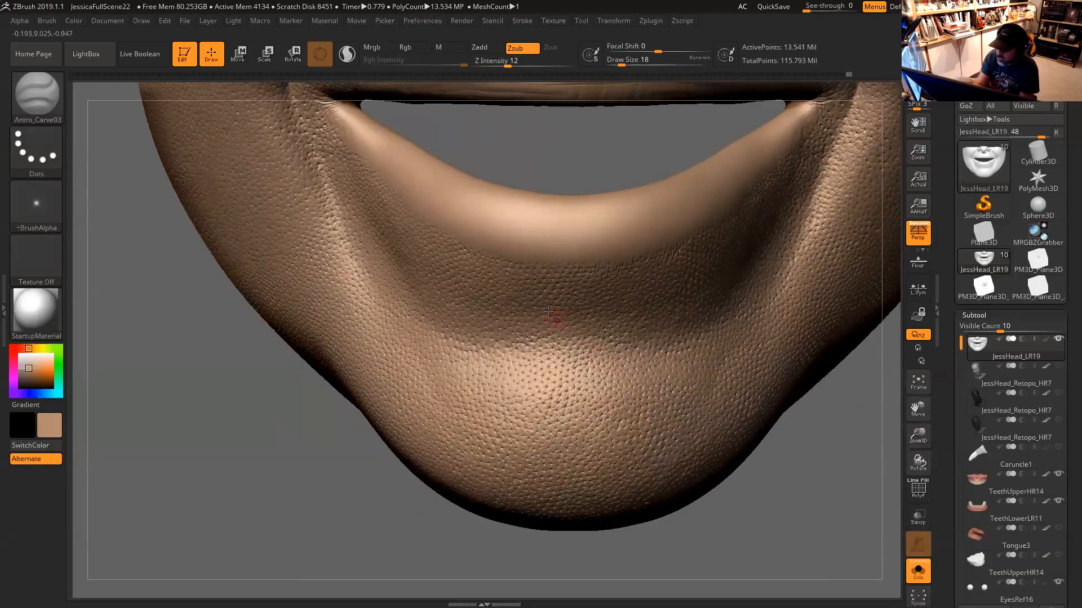
{"action": "left_click_drag", "start_coordinate": [805, 433], "coordinate": [792, 433]}
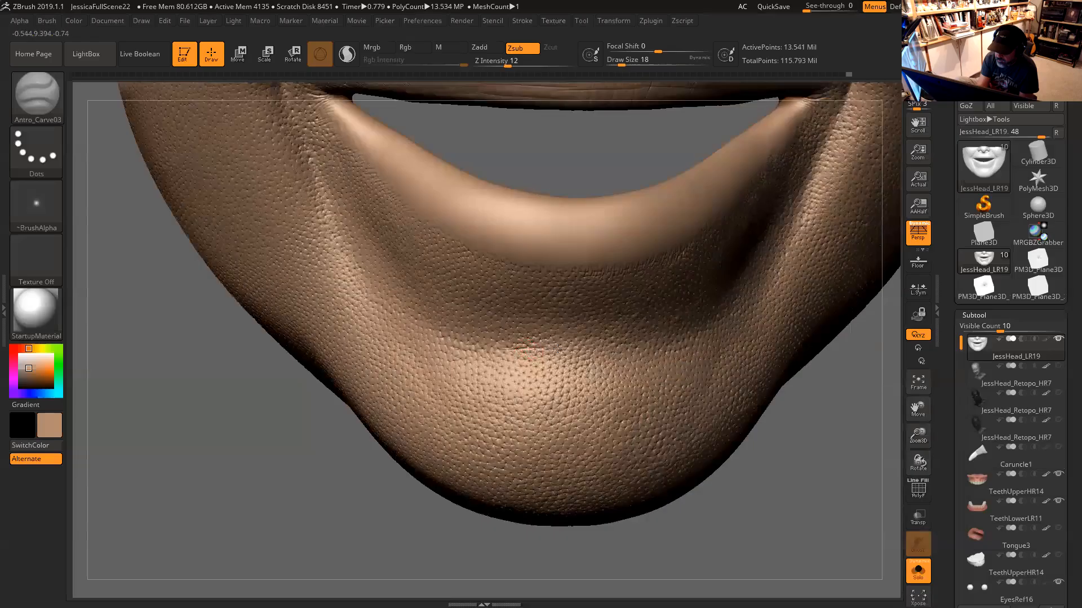
{"action": "left_click_drag", "start_coordinate": [821, 413], "coordinate": [817, 451], "text": "alt"}
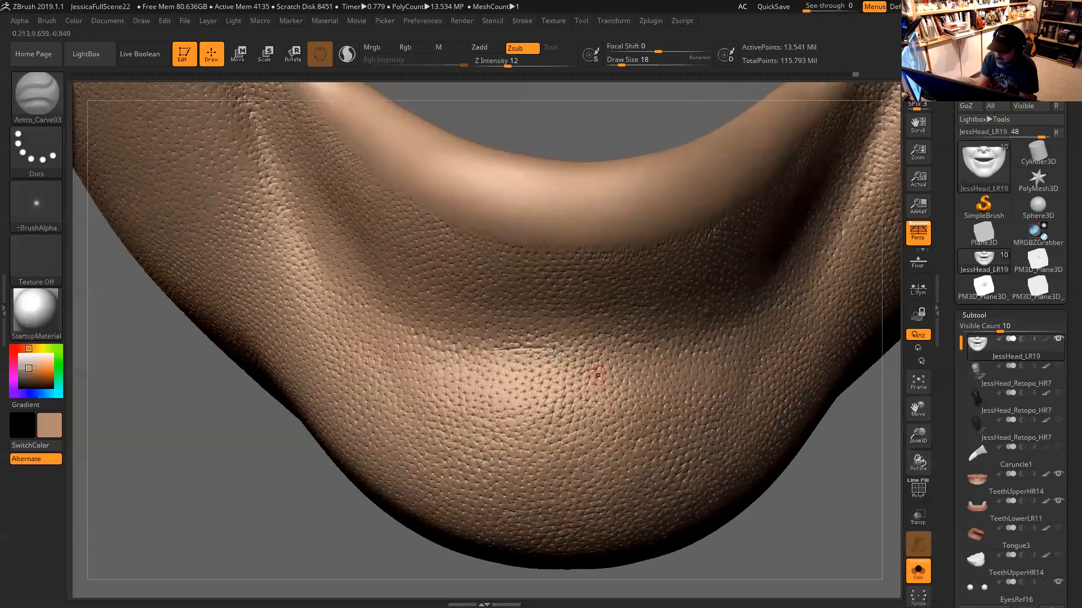
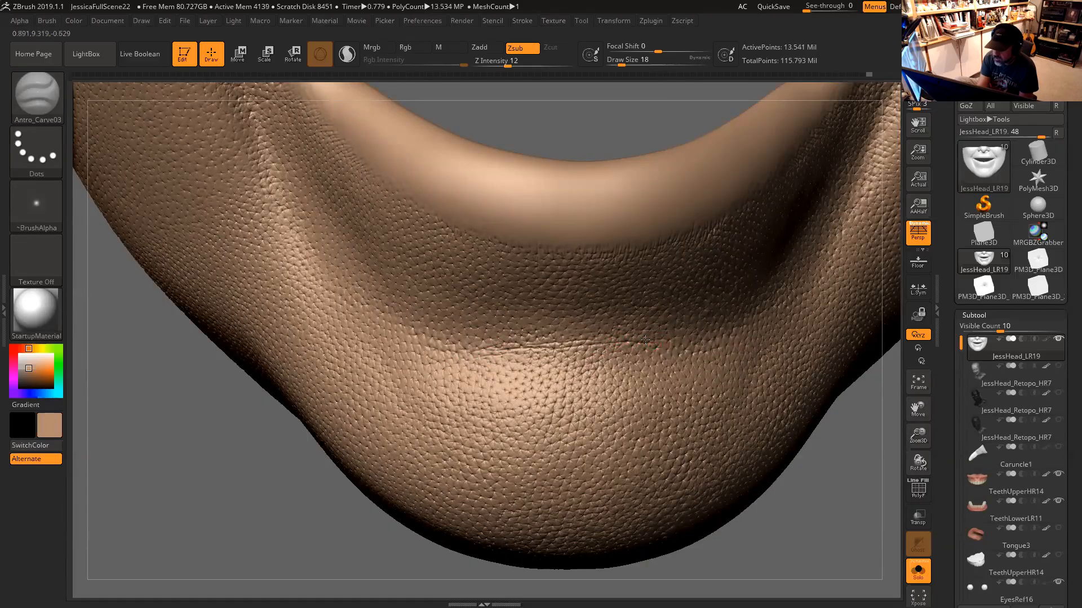
Extend and deepen the horizontal chin crease from its middle toward one side of the face
{"action": "left_click_drag", "start_coordinate": [809, 486], "coordinate": [726, 421]}
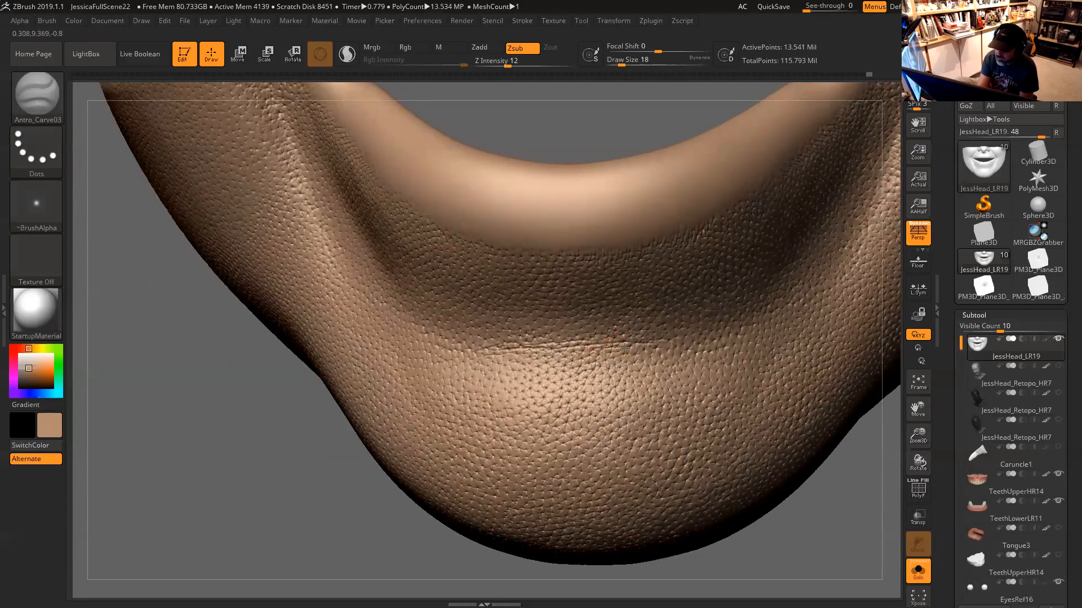
{"action": "left_click_drag", "start_coordinate": [592, 350], "coordinate": [650, 352]}
{"action": "left_click_drag", "start_coordinate": [655, 341], "coordinate": [620, 345]}
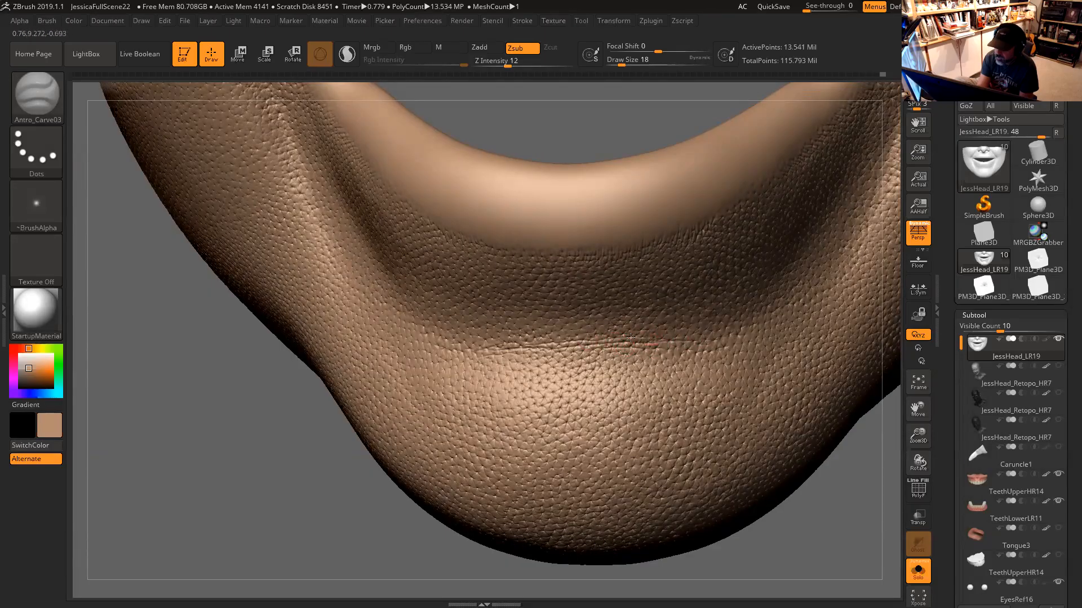
{"action": "left_click_drag", "start_coordinate": [833, 475], "coordinate": [808, 469]}
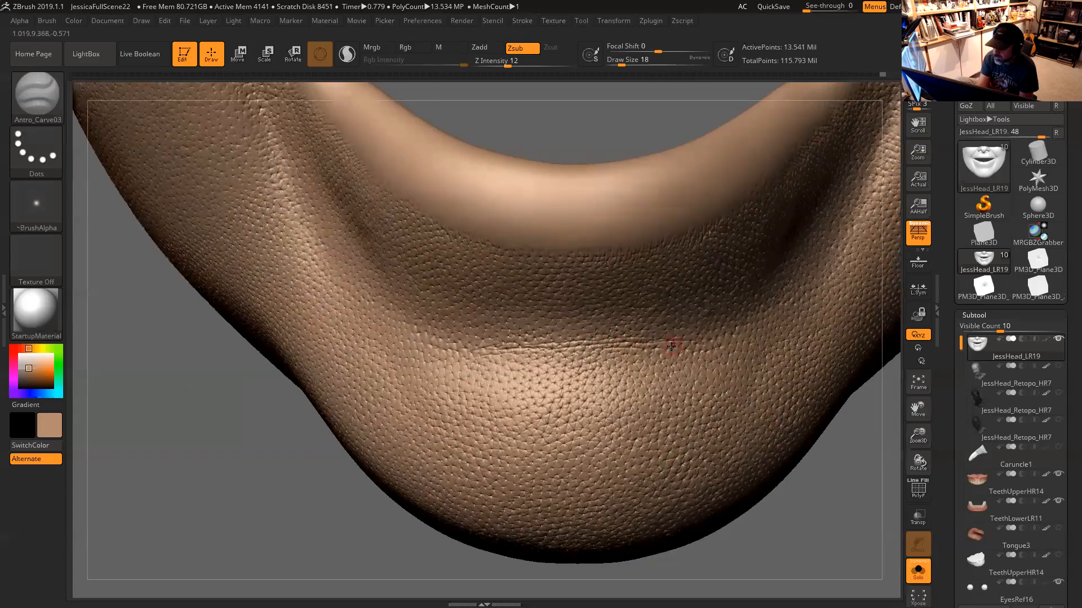
{"action": "left_click_drag", "start_coordinate": [698, 345], "coordinate": [713, 345]}
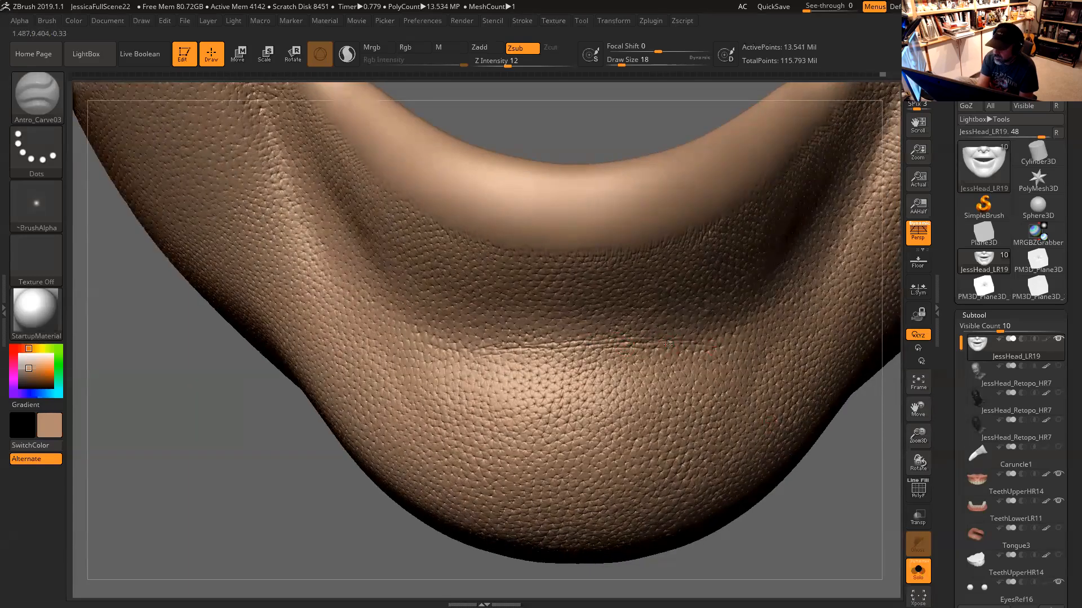
Carve the outer ends of the chin crease on both sides so it follows the fold below the lower lip
{"action": "left_click_drag", "start_coordinate": [804, 473], "coordinate": [760, 448]}
{"action": "left_click_drag", "start_coordinate": [508, 347], "coordinate": [466, 354]}
{"action": "mouse_move", "coordinate": [811, 468]}
{"action": "left_mouse_down"}
{"action": "mouse_move", "coordinate": [792, 448]}
{"action": "mouse_move", "coordinate": [760, 466]}
{"action": "mouse_move", "coordinate": [773, 526]}
{"action": "left_mouse_up"}
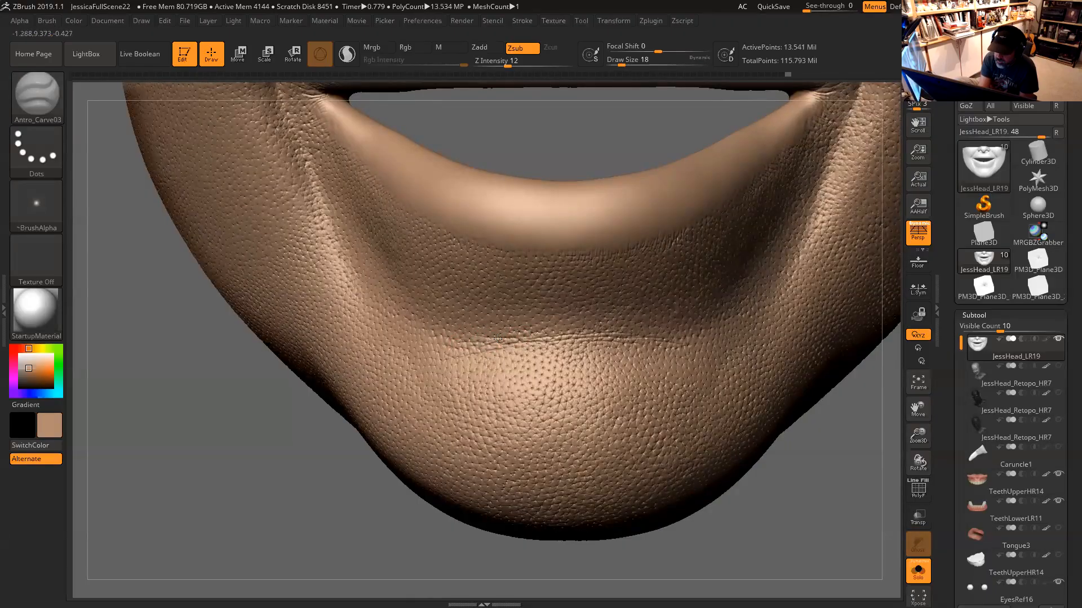
{"action": "left_click_drag", "start_coordinate": [789, 497], "coordinate": [773, 499]}
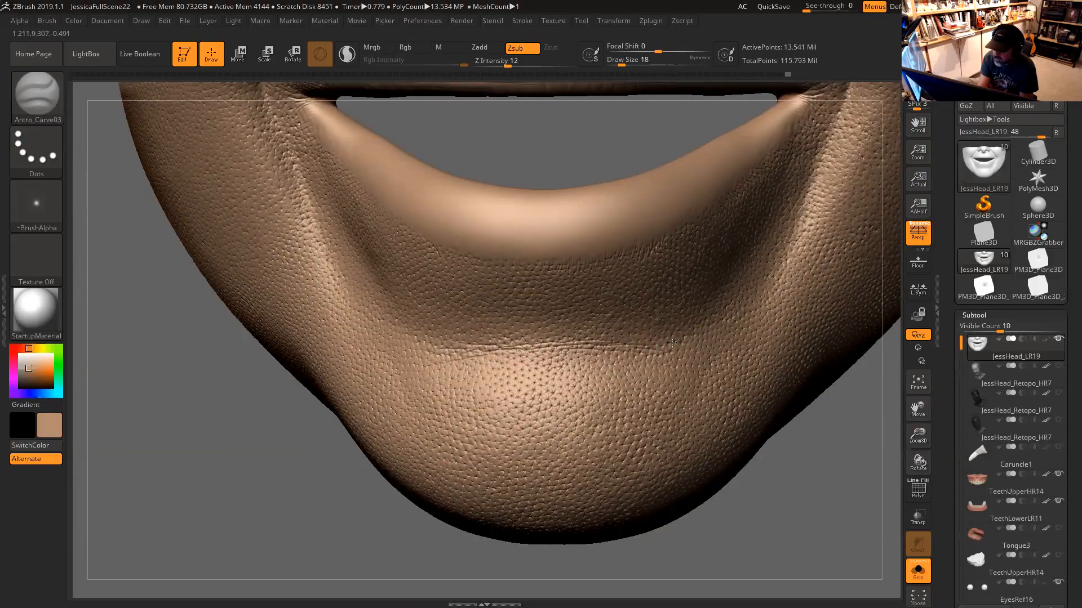
{"action": "left_click_drag", "start_coordinate": [627, 344], "coordinate": [686, 348]}
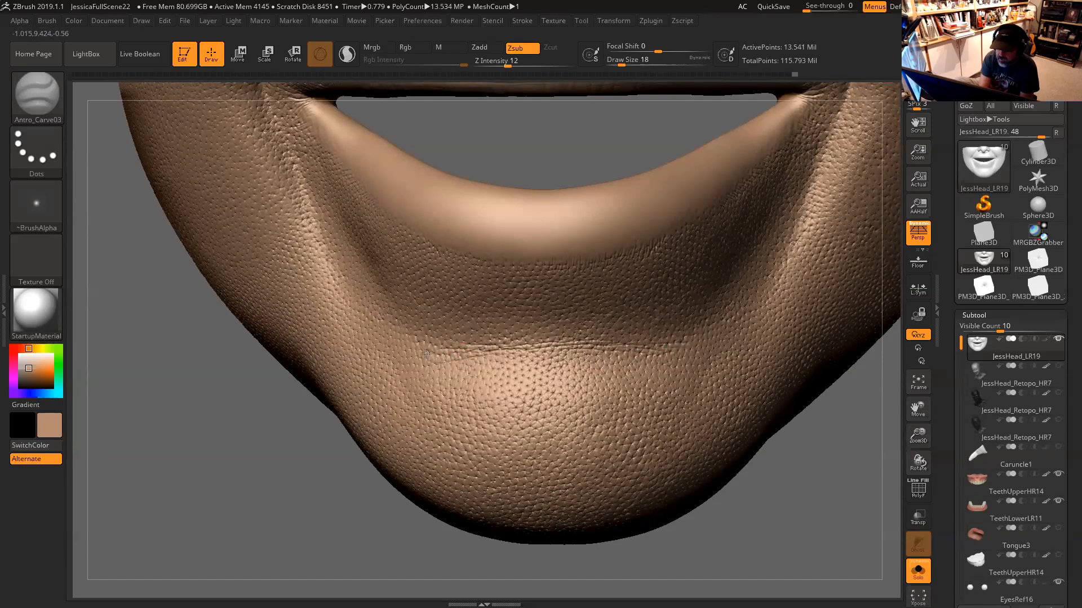
{"action": "left_click_drag", "start_coordinate": [766, 487], "coordinate": [821, 522]}
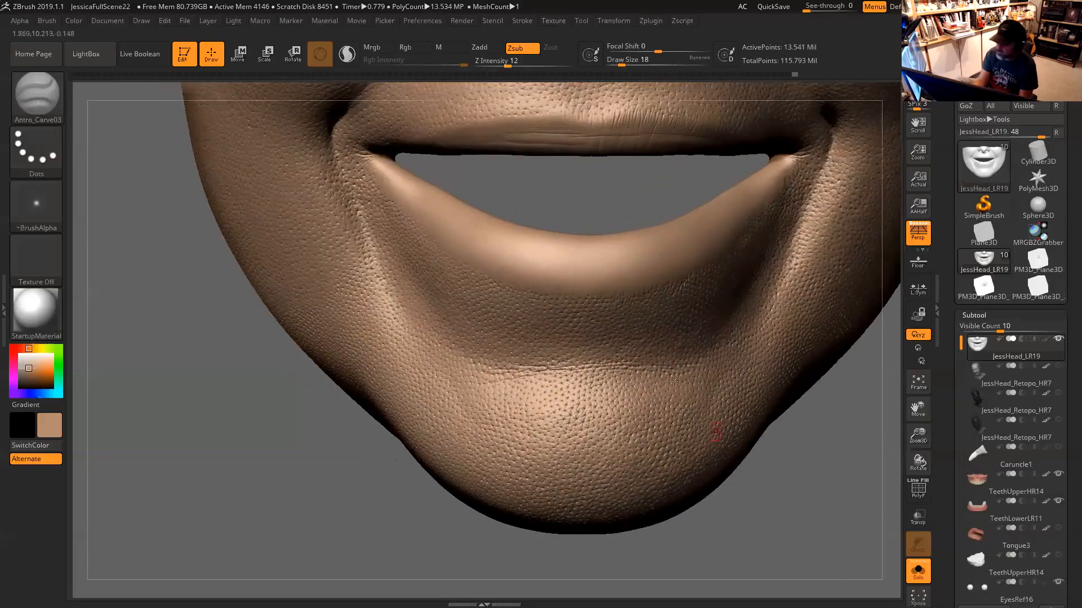
Set the draw size to 27 and carve short creases across the smile fold above the character's right mouth corner
{"action": "left_click_drag", "start_coordinate": [424, 501], "coordinate": [405, 479]}
{"action": "left_click_drag", "start_coordinate": [256, 375], "coordinate": [302, 525], "text": "alt"}
{"action": "mouse_move", "coordinate": [186, 502]}
{"action": "left_mouse_down"}
{"action": "mouse_move", "coordinate": [188, 408]}
{"action": "mouse_move", "coordinate": [231, 376]}
{"action": "left_mouse_up"}
{"action": "key", "text": "space"}
{"action": "left_click", "coordinate": [352, 209]}
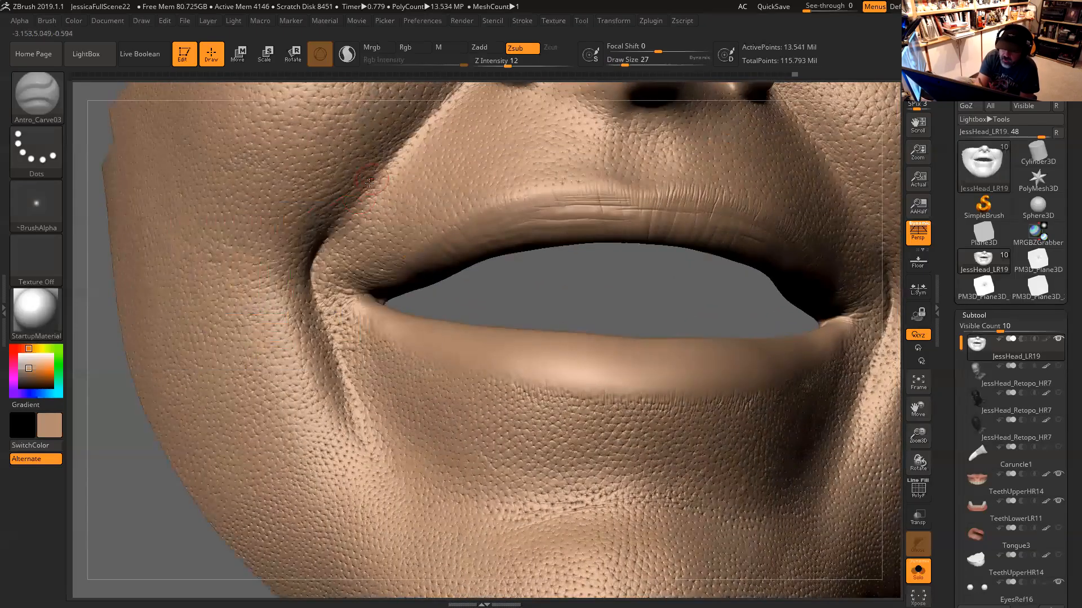
{"action": "left_click_drag", "start_coordinate": [366, 198], "coordinate": [655, 222]}
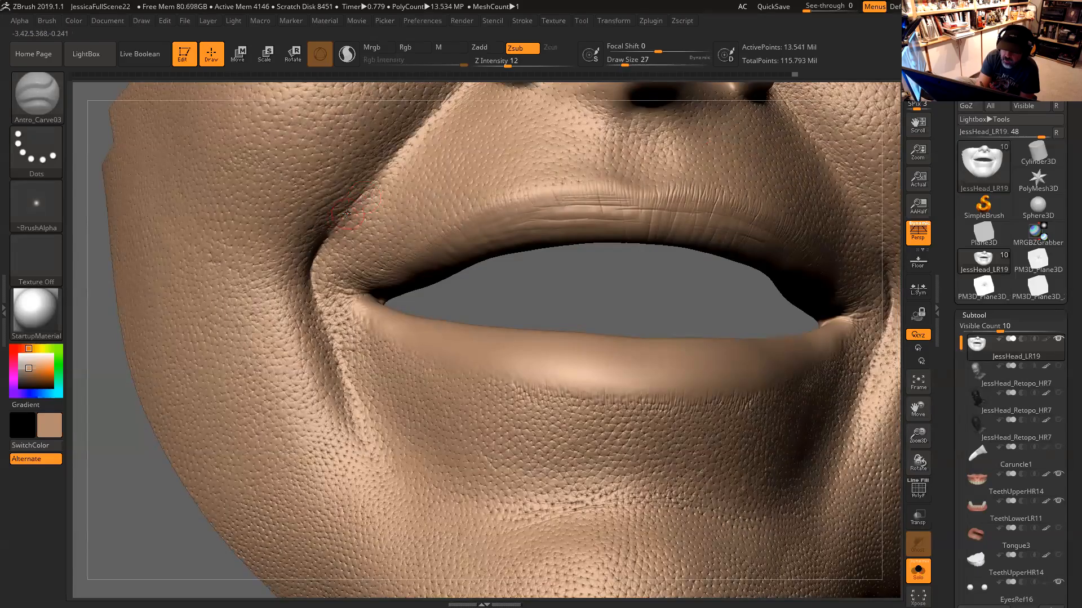
{"action": "mouse_move", "coordinate": [353, 208]}
{"action": "left_mouse_down"}
{"action": "mouse_move", "coordinate": [378, 198]}
{"action": "mouse_move", "coordinate": [371, 192]}
{"action": "left_mouse_up"}
Reduce the draw size to 17 and carve finer creases higher along the character's right smile fold
{"action": "key", "text": "space"}
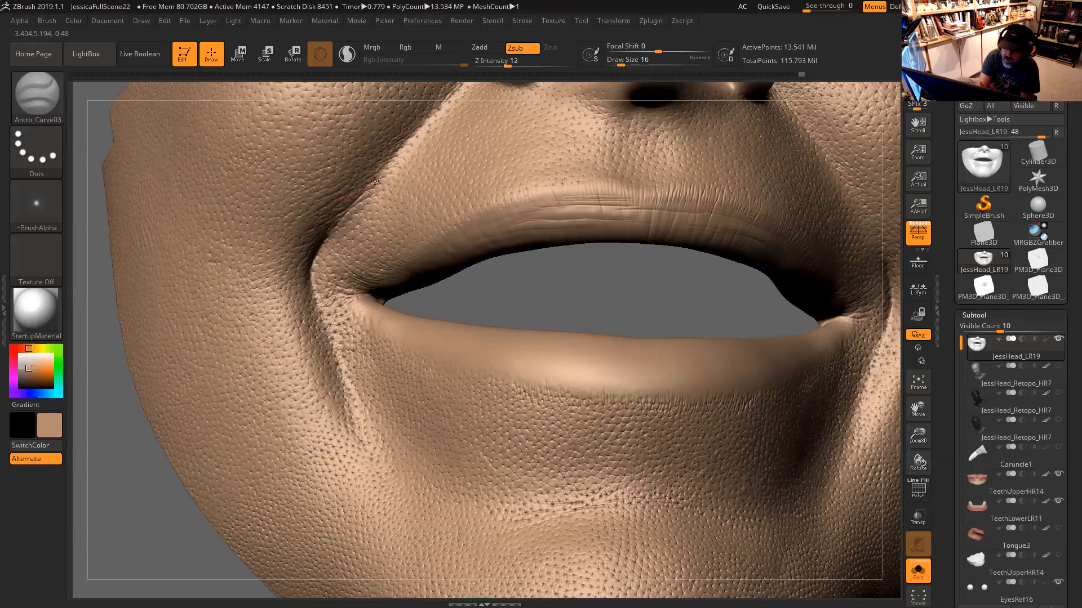
{"action": "key", "text": "space"}
{"action": "left_click_drag", "start_coordinate": [372, 177], "coordinate": [379, 171]}
{"action": "key", "text": "space"}
{"action": "left_click_drag", "start_coordinate": [483, 282], "coordinate": [422, 231]}
{"action": "key", "text": "space"}
{"action": "left_click_drag", "start_coordinate": [376, 186], "coordinate": [377, 182]}
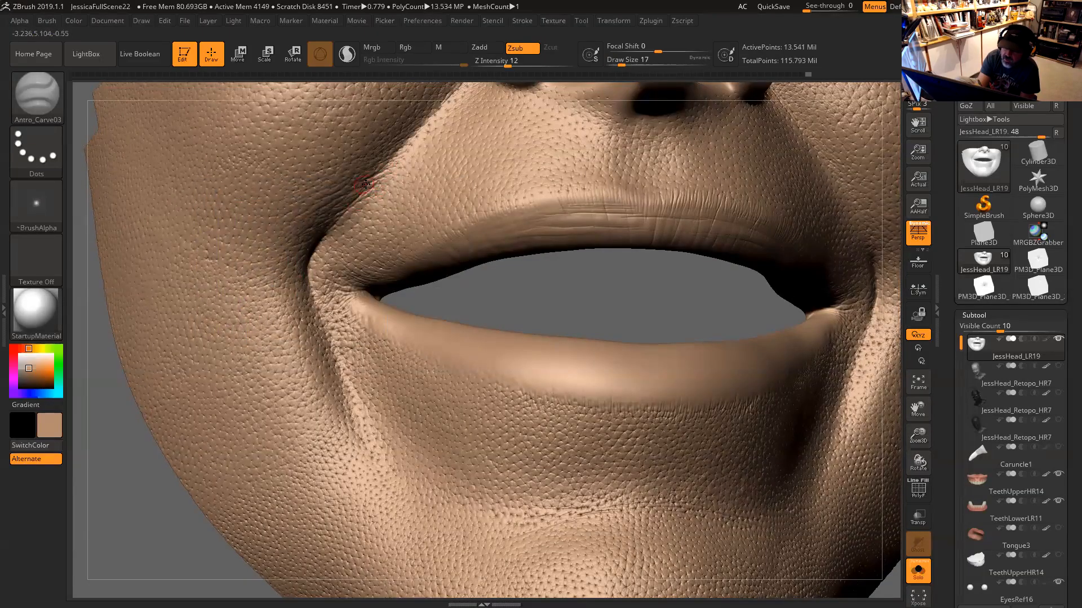
Carve creases into the deep bend of the fold beside the right mouth corner, enlarging the draw size to 25
{"action": "left_click_drag", "start_coordinate": [515, 306], "coordinate": [323, 240]}
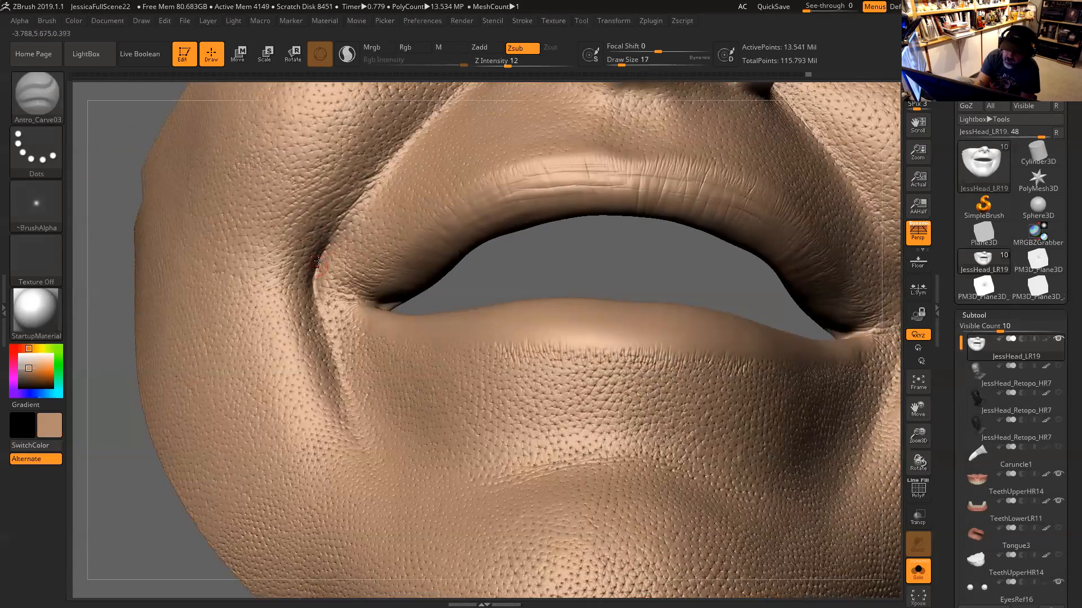
{"action": "left_click_drag", "start_coordinate": [313, 301], "coordinate": [314, 279]}
{"action": "left_click_drag", "start_coordinate": [558, 259], "coordinate": [558, 277]}
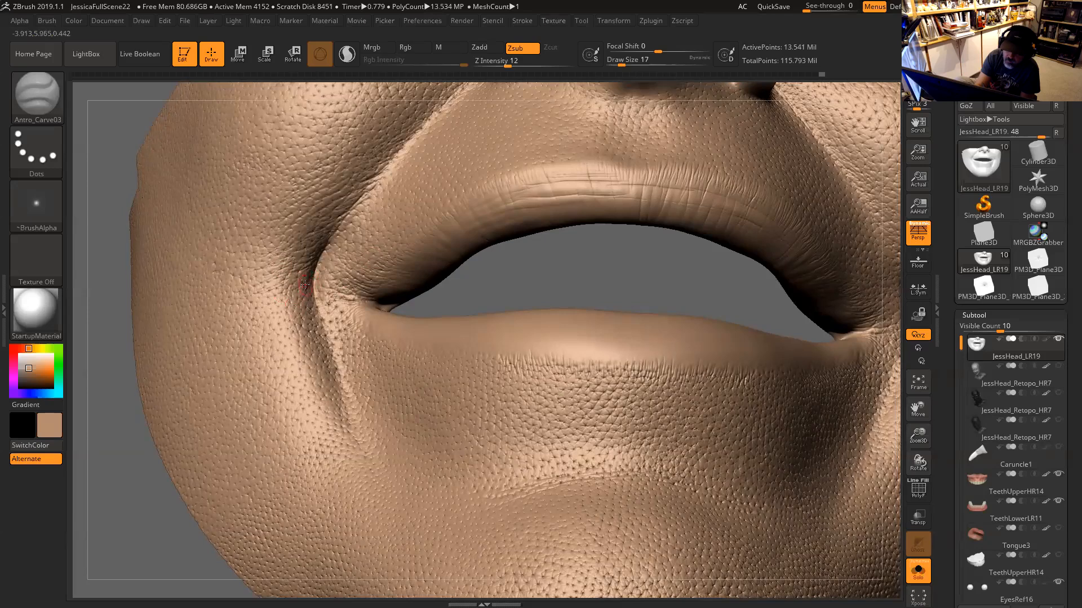
{"action": "key", "text": "space"}
{"action": "left_click_drag", "start_coordinate": [309, 286], "coordinate": [318, 297]}
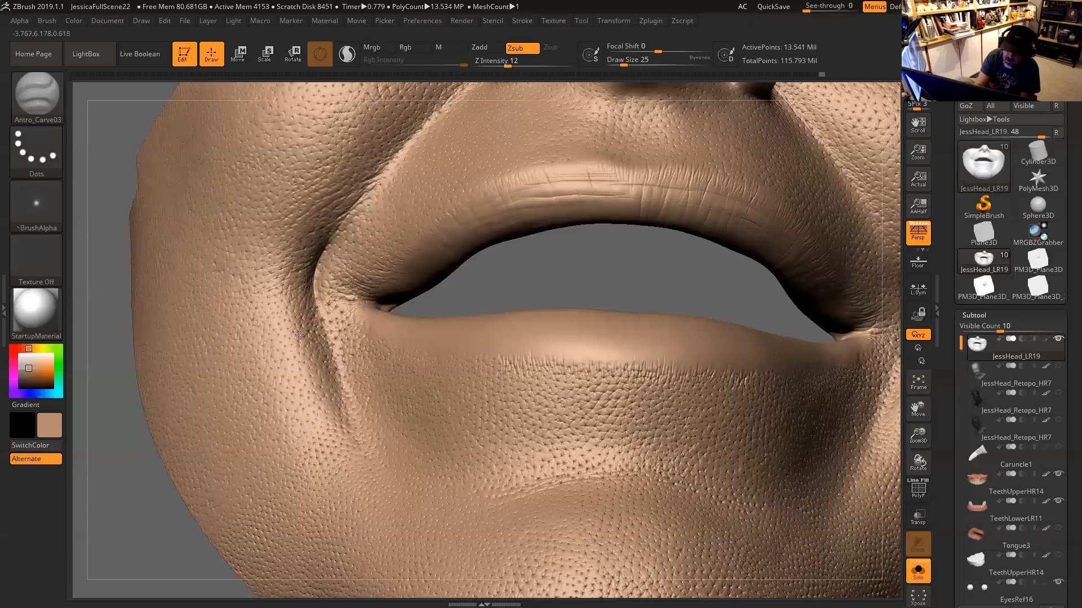
{"action": "left_click_drag", "start_coordinate": [323, 331], "coordinate": [317, 322]}
Carve small creases on the skin between the right mouth corner and the surrounding cheek fold
{"action": "left_click_drag", "start_coordinate": [498, 277], "coordinate": [519, 288]}
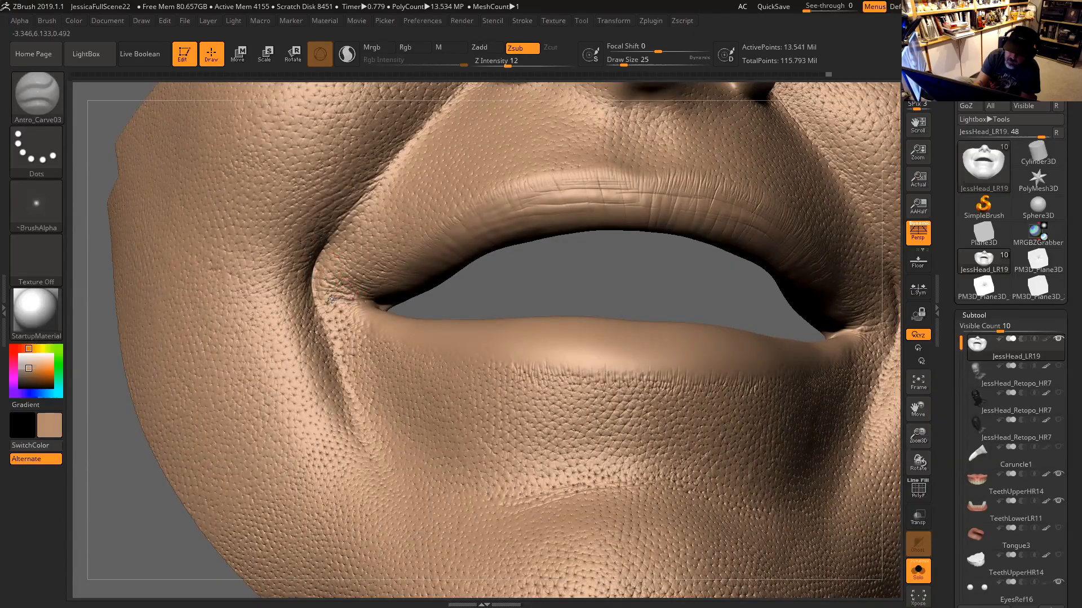
{"action": "left_click_drag", "start_coordinate": [351, 308], "coordinate": [333, 306]}
{"action": "left_click_drag", "start_coordinate": [512, 299], "coordinate": [511, 334]}
{"action": "left_click_drag", "start_coordinate": [356, 315], "coordinate": [329, 321]}
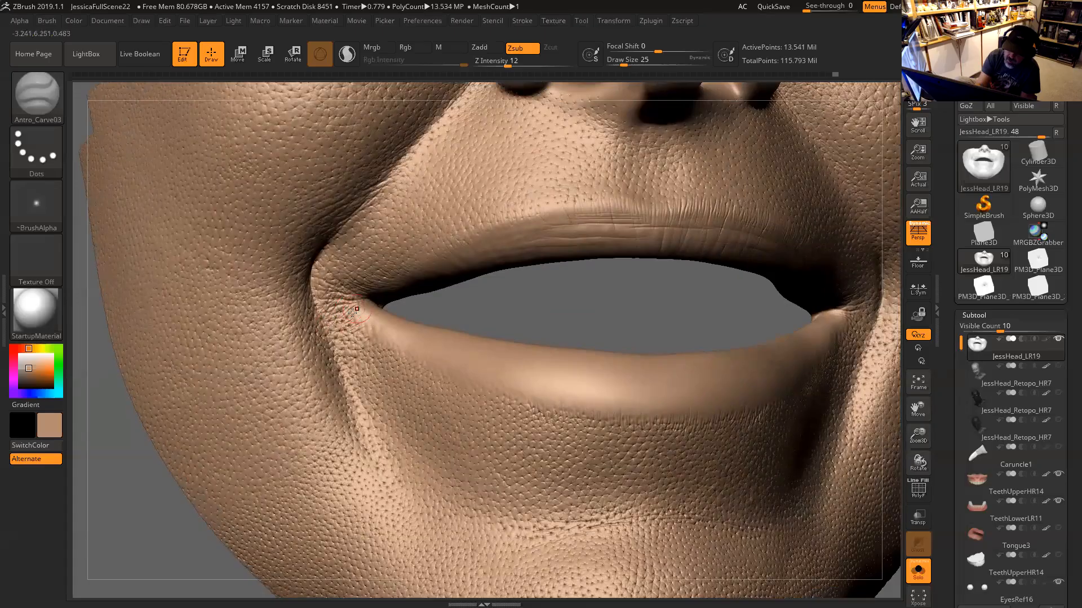
Rework the smile fold just above the right mouth corner and reduce the draw size to 20
{"action": "left_click_drag", "start_coordinate": [491, 304], "coordinate": [517, 272]}
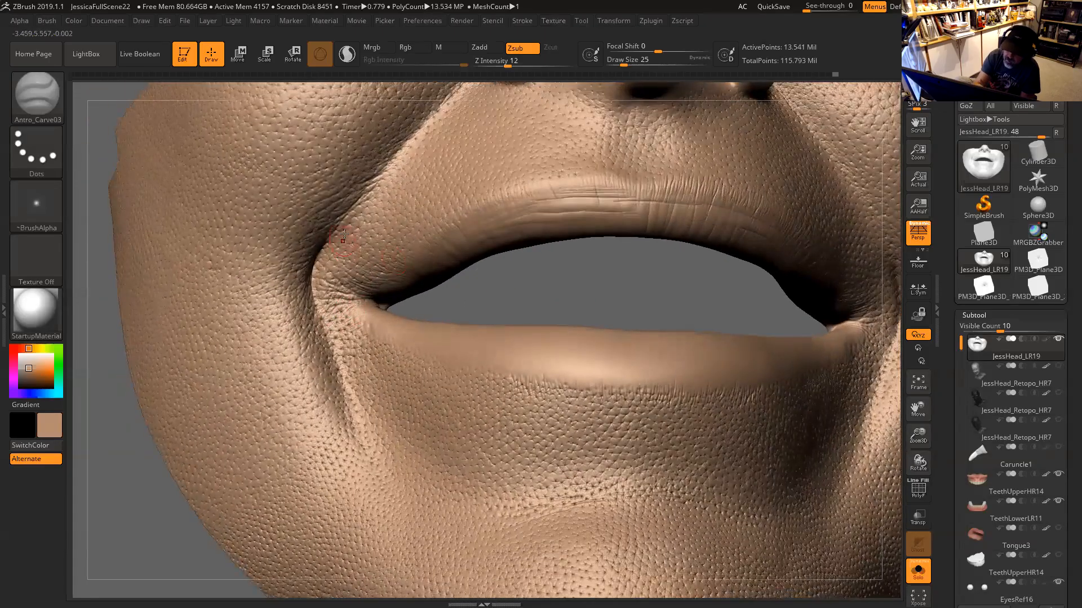
{"action": "left_click_drag", "start_coordinate": [388, 187], "coordinate": [357, 226]}
{"action": "key", "text": "["}
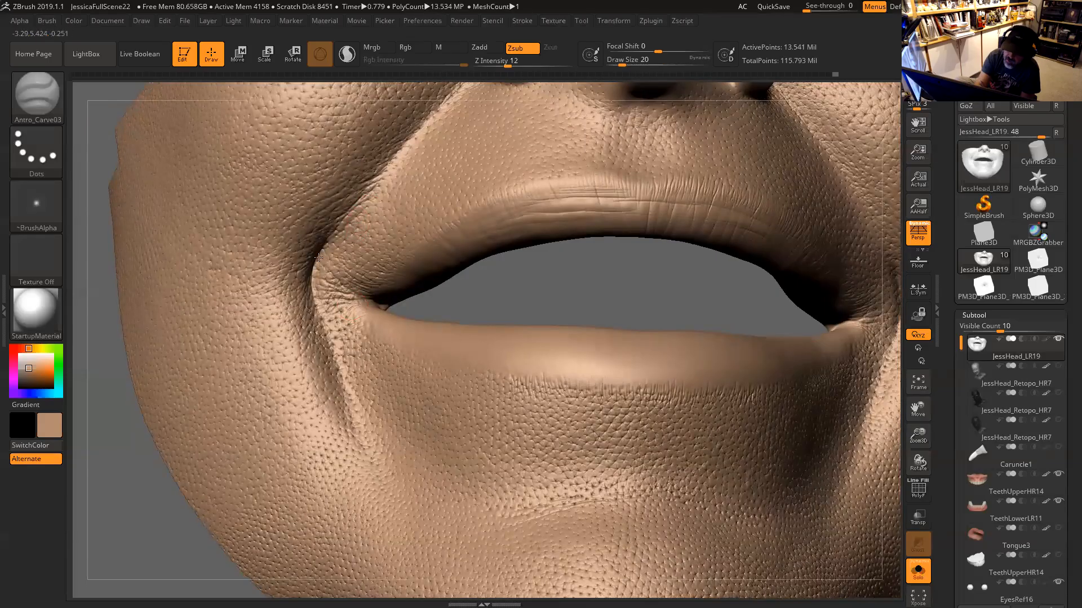
{"action": "key", "text": "f"}
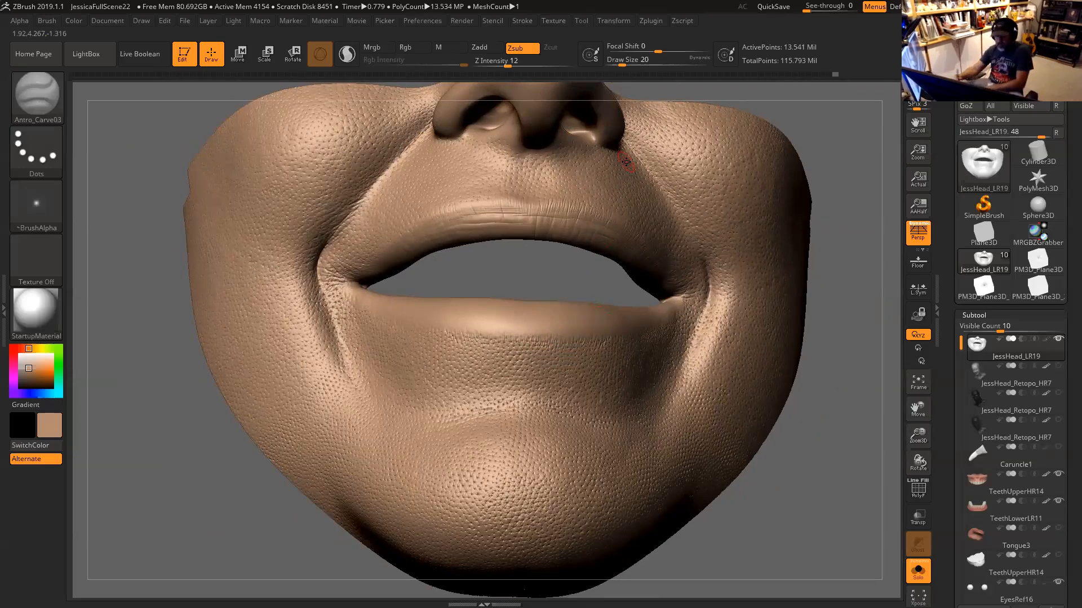
Set the draw size to 25 and carve creases along the upper half of the character's left smile fold
{"action": "left_click_drag", "start_coordinate": [852, 427], "coordinate": [835, 518]}
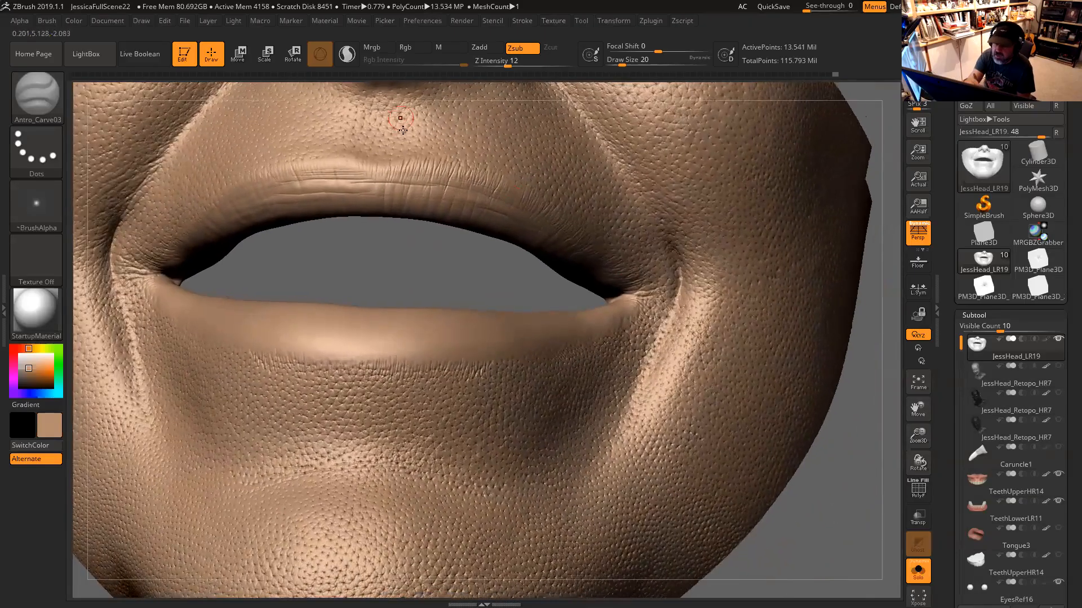
{"action": "left_click_drag", "start_coordinate": [831, 476], "coordinate": [813, 506], "text": "alt"}
{"action": "left_click_drag", "start_coordinate": [841, 119], "coordinate": [816, 217]}
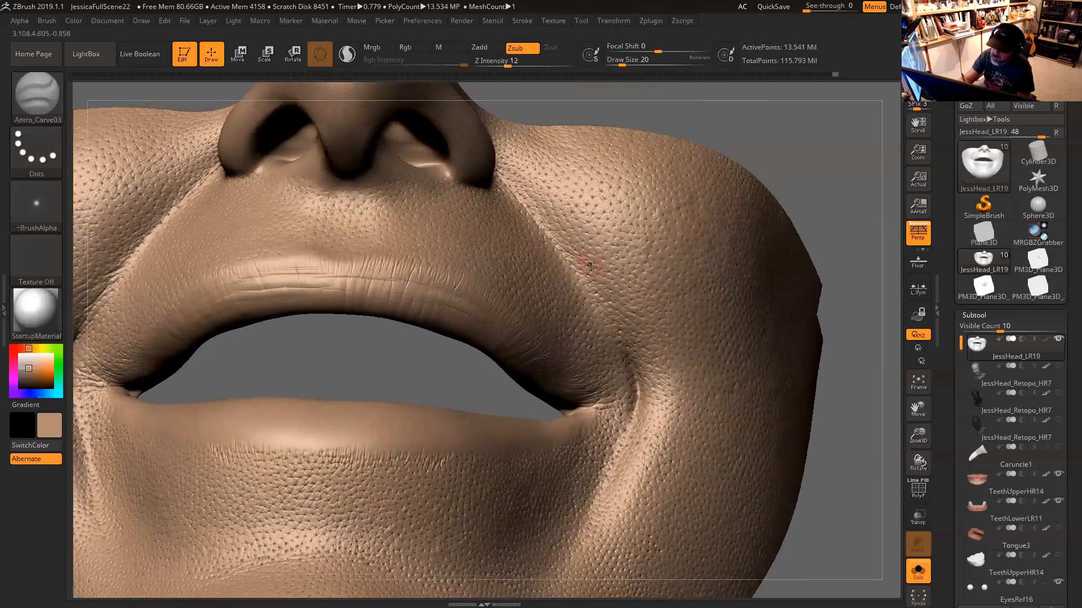
{"action": "key", "text": "space"}
{"action": "left_click", "coordinate": [565, 249]}
{"action": "left_click_drag", "start_coordinate": [711, 143], "coordinate": [676, 161]}
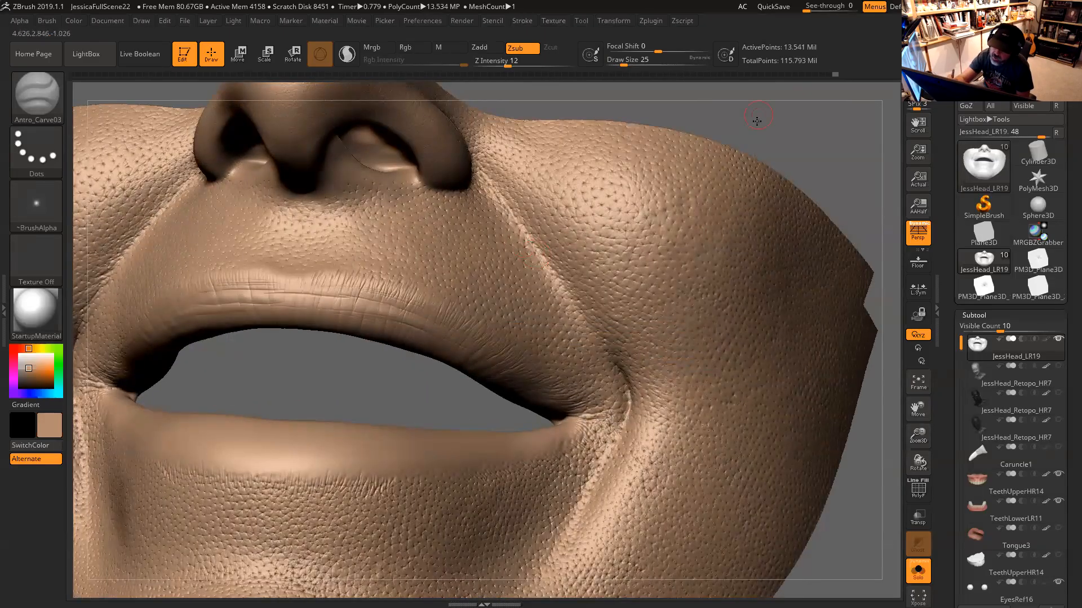
{"action": "left_click_drag", "start_coordinate": [755, 118], "coordinate": [726, 141]}
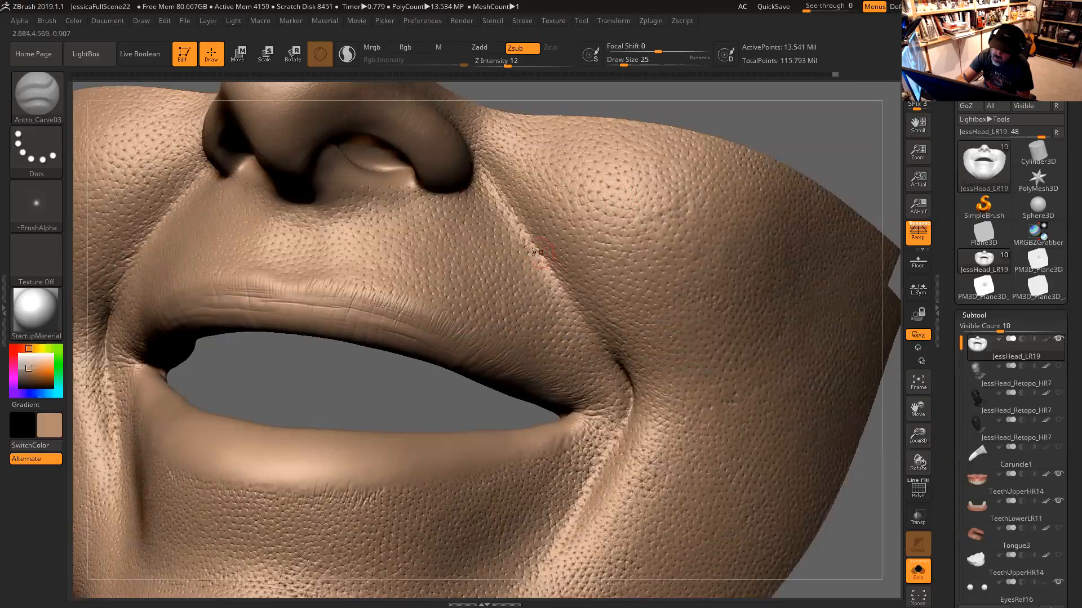
{"action": "left_click_drag", "start_coordinate": [536, 249], "coordinate": [547, 251]}
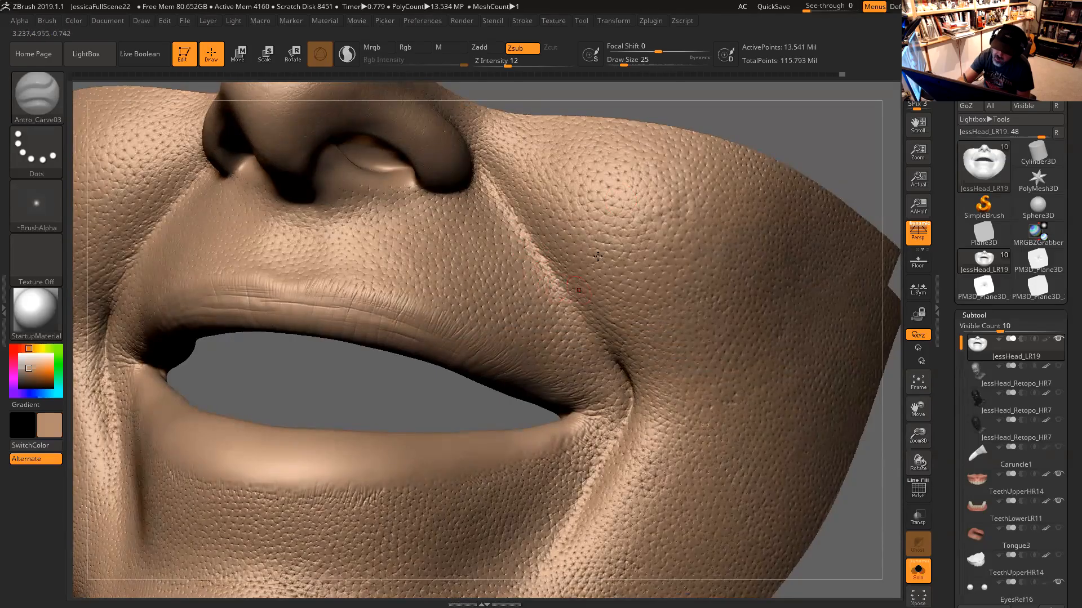
Set the draw size to 20 and carve creases down the left smile fold to its end beside the mouth corner
{"action": "right_click_drag", "start_coordinate": [598, 256], "coordinate": [593, 239]}
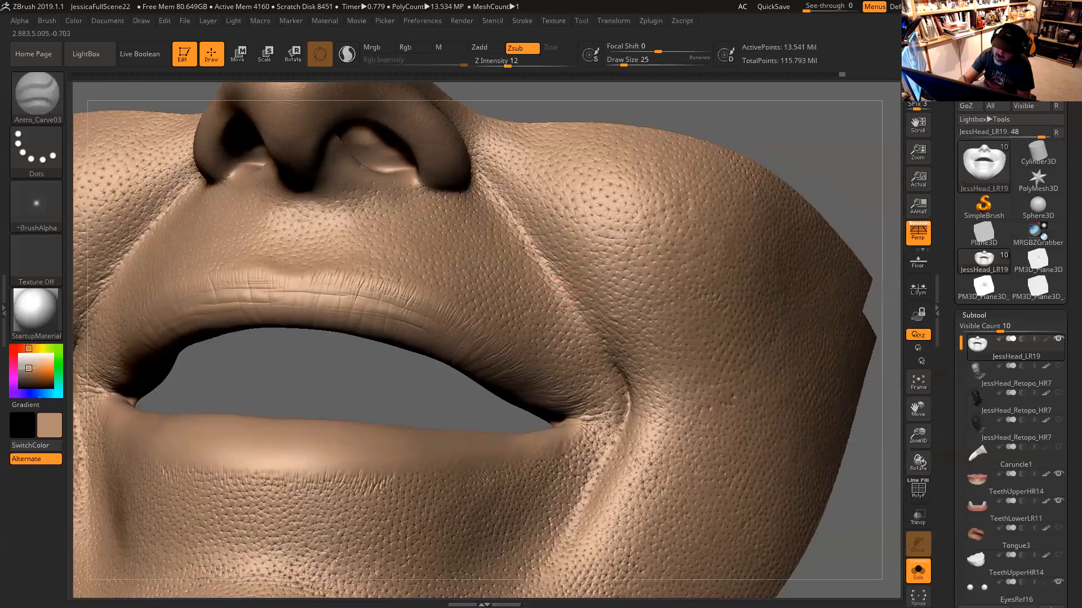
{"action": "key", "text": "space"}
{"action": "left_click_drag", "start_coordinate": [569, 304], "coordinate": [565, 300]}
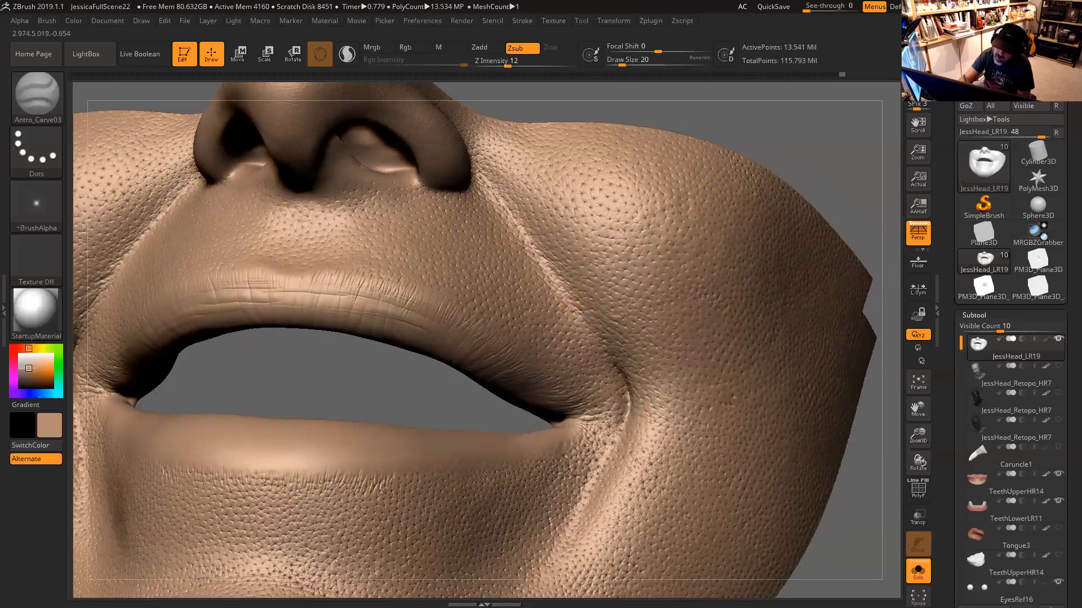
{"action": "left_click_drag", "start_coordinate": [774, 135], "coordinate": [778, 121]}
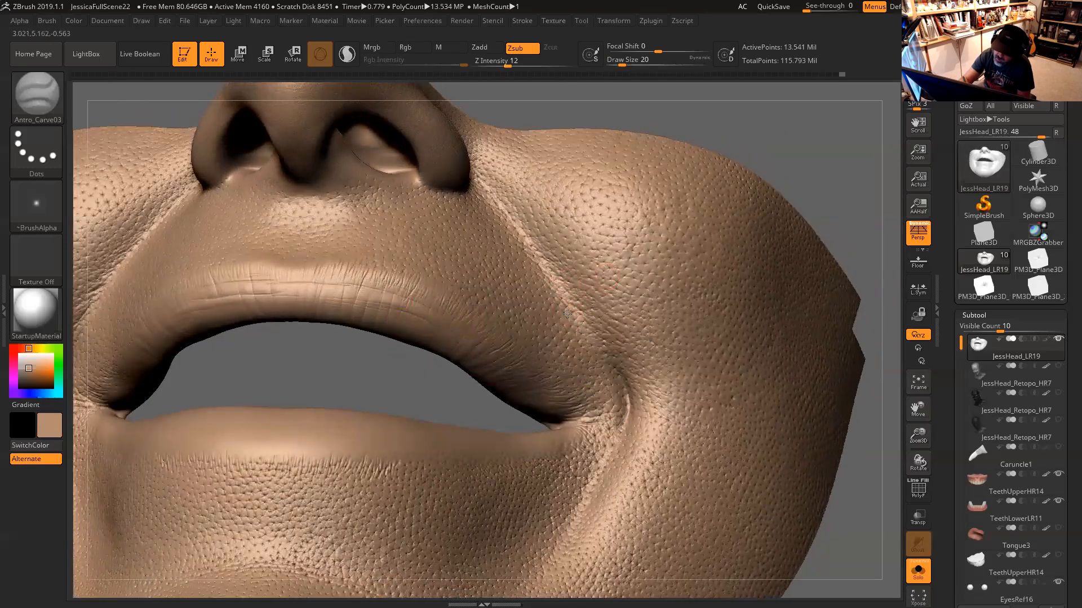
{"action": "left_click_drag", "start_coordinate": [582, 326], "coordinate": [584, 324]}
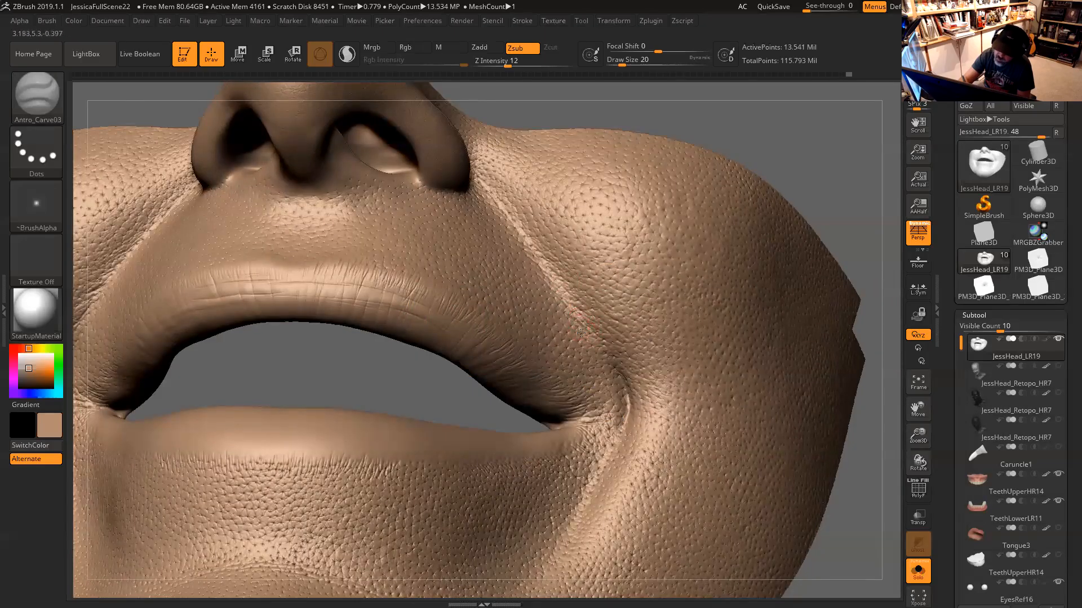
{"action": "left_click_drag", "start_coordinate": [810, 172], "coordinate": [806, 163]}
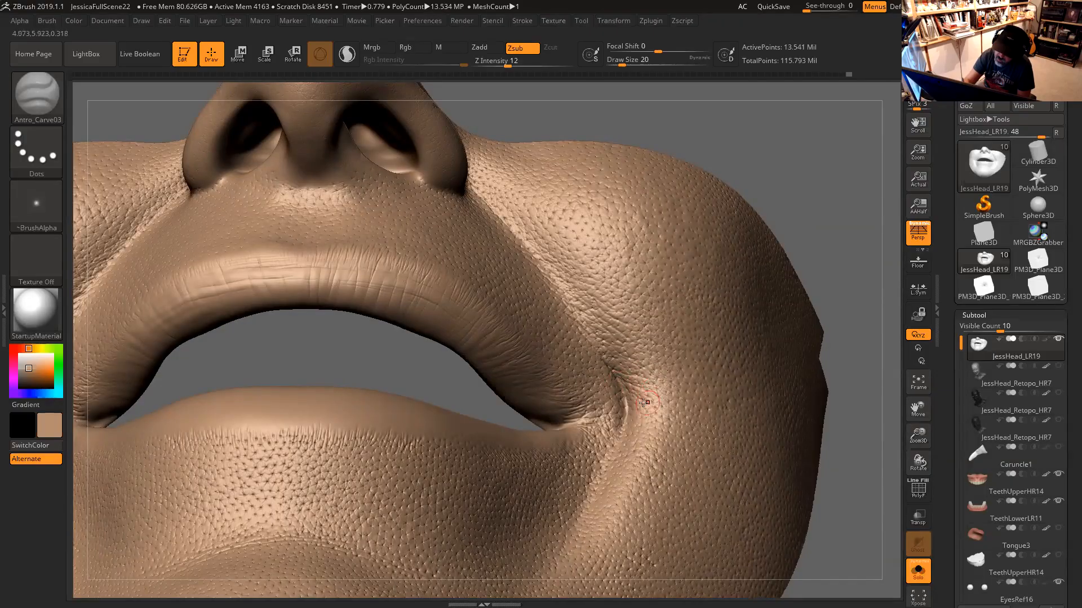
{"action": "left_click_drag", "start_coordinate": [634, 400], "coordinate": [662, 414]}
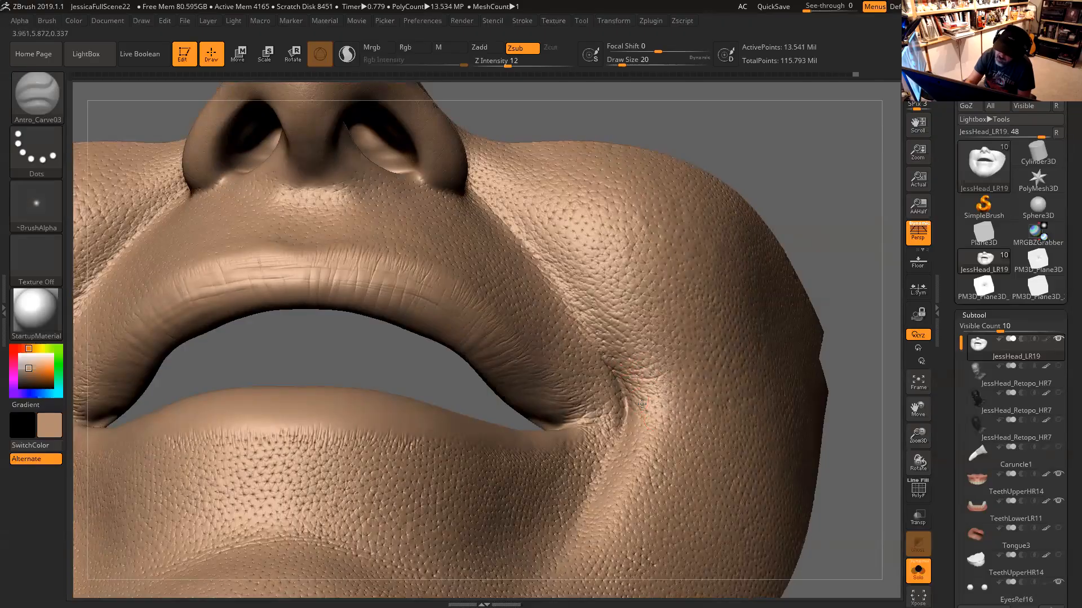
Set the draw size to 31 and carve creases spreading from the end of the left smile fold onto the cheek
{"action": "mouse_move", "coordinate": [825, 200]}
{"action": "left_mouse_down"}
{"action": "mouse_move", "coordinate": [895, 193]}
{"action": "mouse_move", "coordinate": [918, 160]}
{"action": "left_mouse_up"}
{"action": "key", "text": "space"}
{"action": "left_click_drag", "start_coordinate": [658, 350], "coordinate": [664, 349]}
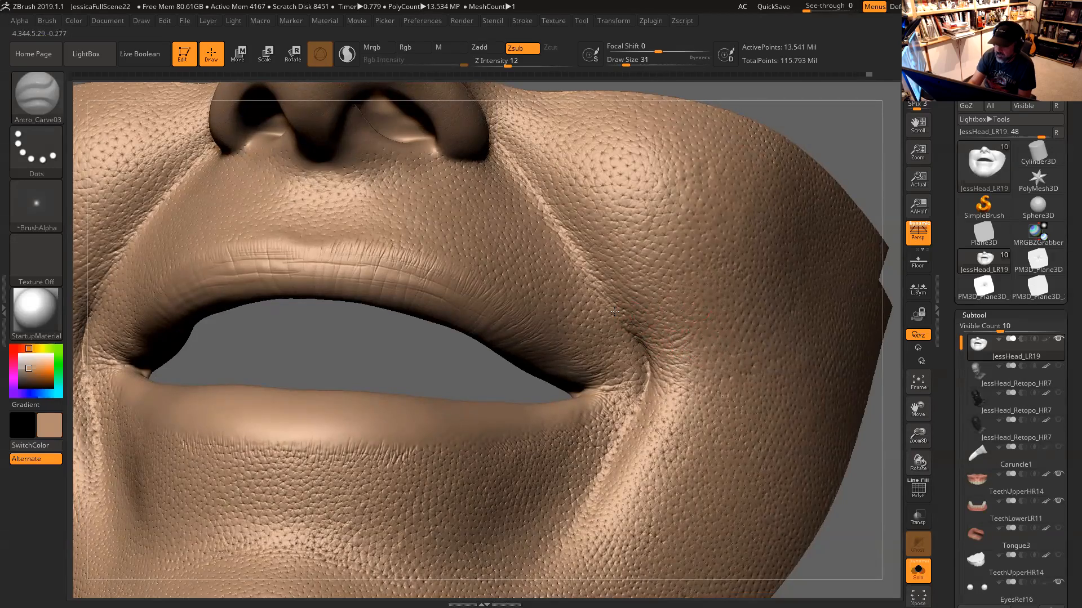
{"action": "left_click_drag", "start_coordinate": [839, 148], "coordinate": [828, 242]}
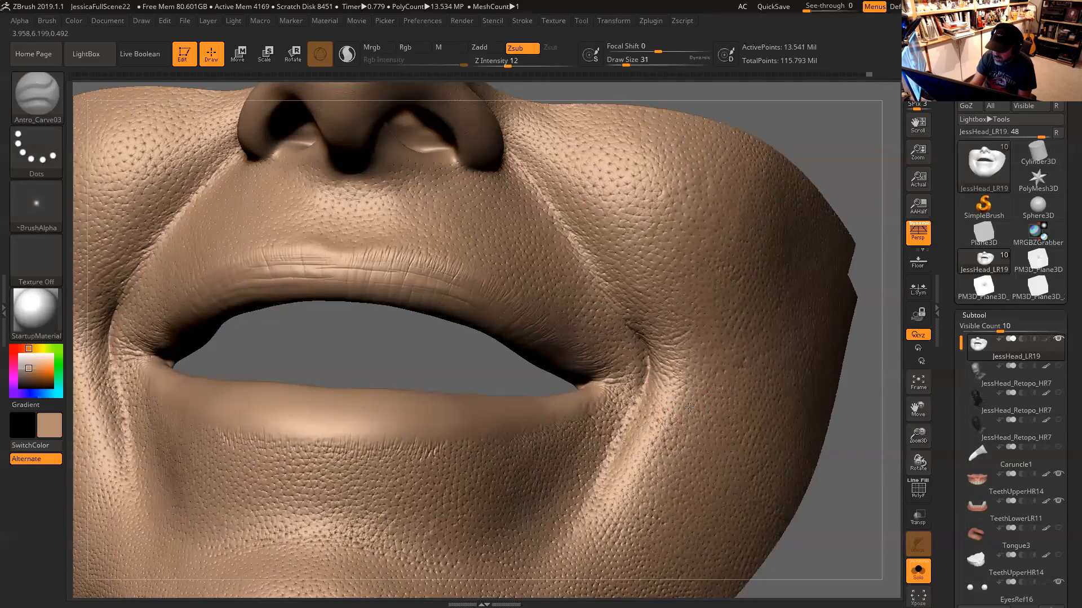
Set the draw size to 27 and carve creases from the outer upper lip area toward the left mouth corner
{"action": "left_click_drag", "start_coordinate": [836, 464], "coordinate": [879, 383], "text": "alt"}
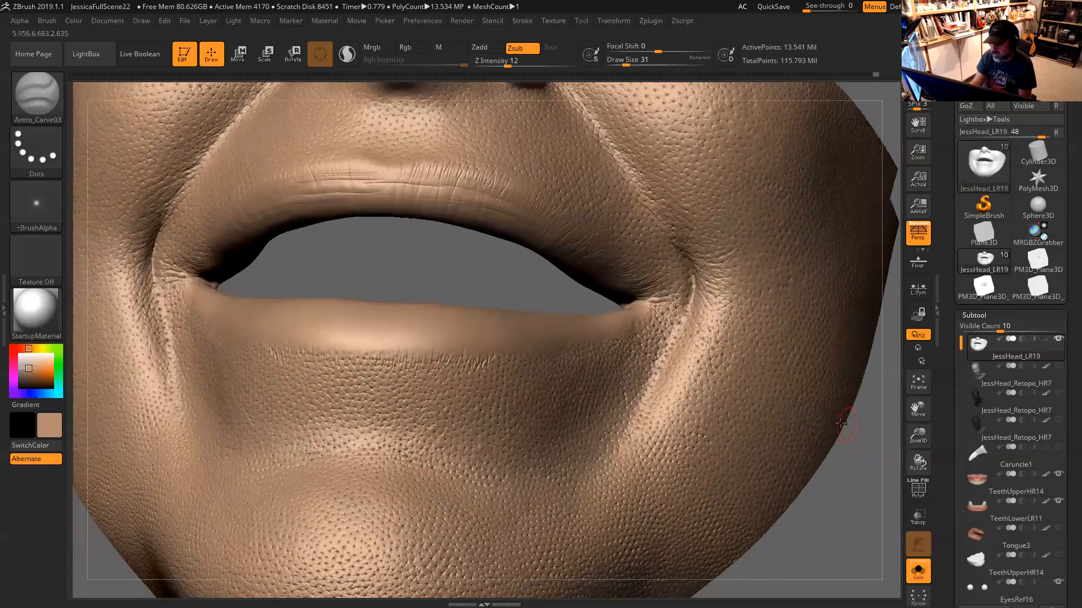
{"action": "left_click_drag", "start_coordinate": [545, 293], "coordinate": [635, 279]}
{"action": "key", "text": "space"}
{"action": "left_click", "coordinate": [660, 277]}
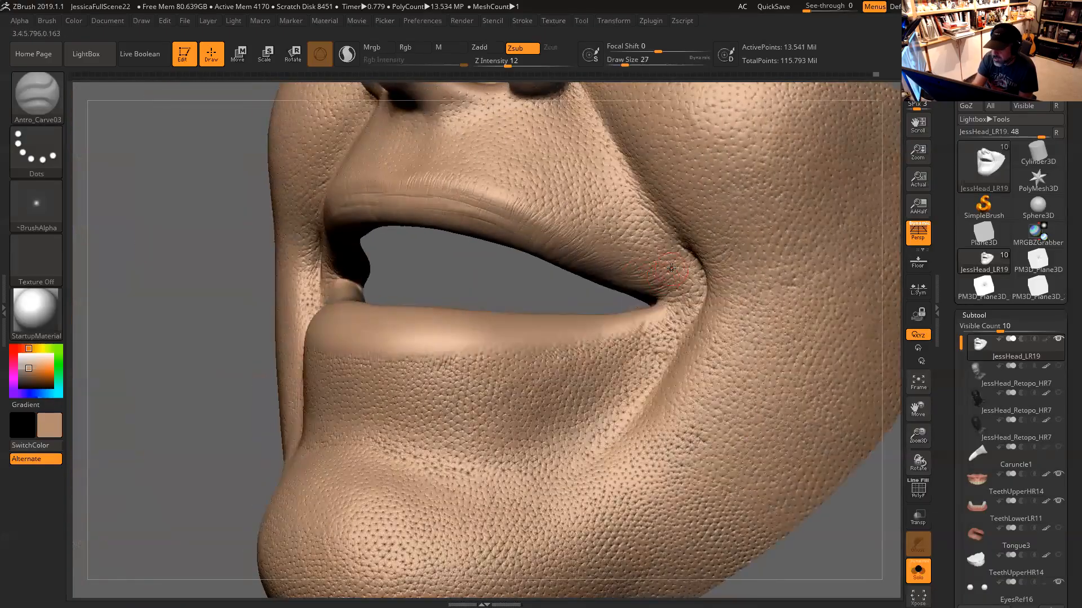
{"action": "mouse_move", "coordinate": [621, 282]}
{"action": "left_mouse_down"}
{"action": "mouse_move", "coordinate": [671, 271]}
{"action": "mouse_move", "coordinate": [690, 284]}
{"action": "mouse_move", "coordinate": [665, 291]}
{"action": "left_mouse_up"}
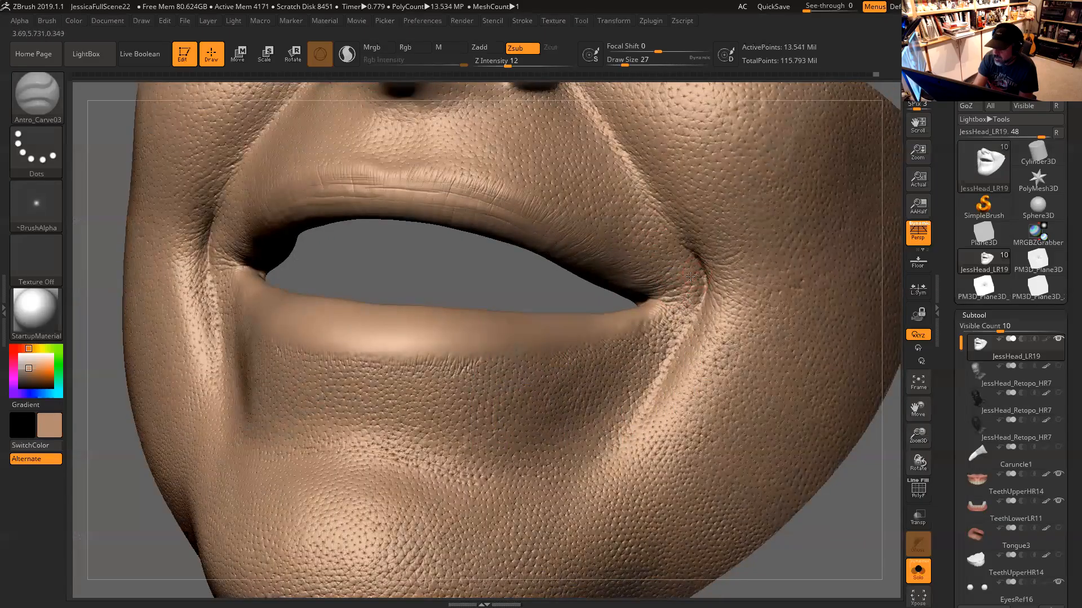
Carve fine creases in the skin between the left mouth corner and the cheek fold, continuing below the corner
{"action": "left_click_drag", "start_coordinate": [633, 300], "coordinate": [674, 295]}
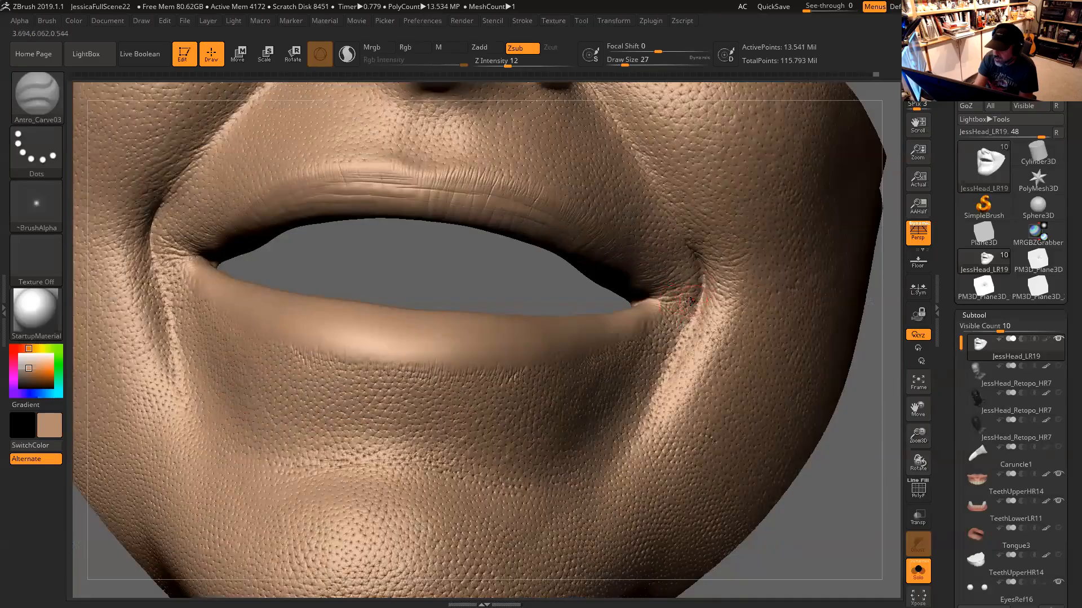
{"action": "mouse_move", "coordinate": [555, 287]}
{"action": "left_mouse_down"}
{"action": "mouse_move", "coordinate": [660, 303]}
{"action": "mouse_move", "coordinate": [669, 315]}
{"action": "left_mouse_up"}
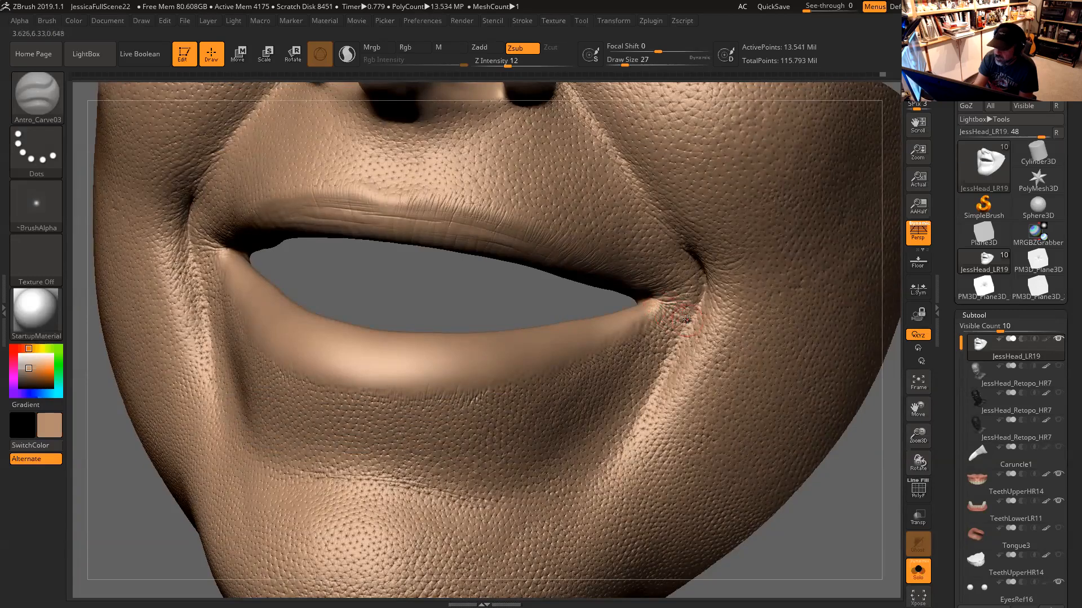
{"action": "left_click_drag", "start_coordinate": [869, 505], "coordinate": [838, 465]}
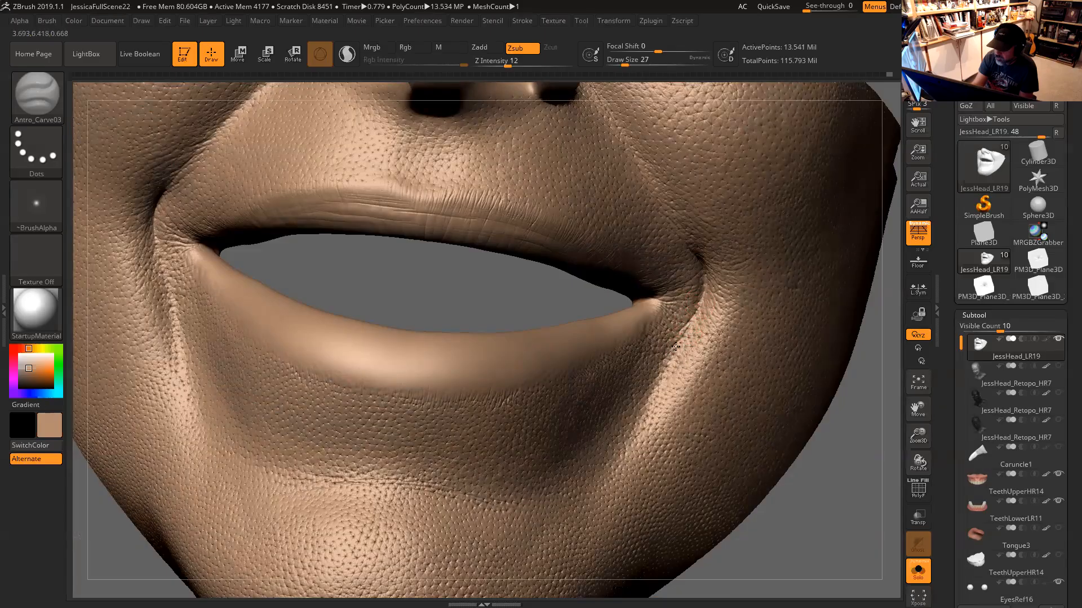
{"action": "left_click_drag", "start_coordinate": [835, 429], "coordinate": [833, 378]}
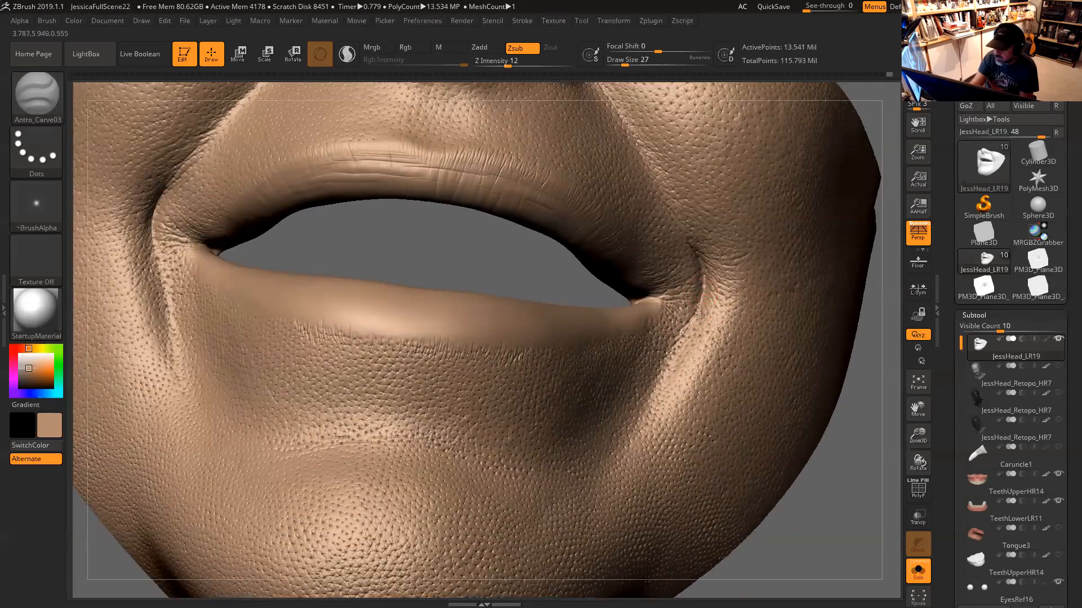
Carve fine creases along the upper part of the left smile fold beside the nostril
{"action": "mouse_move", "coordinate": [812, 503]}
{"action": "left_mouse_down", "text": "alt"}
{"action": "mouse_move", "coordinate": [800, 447]}
{"action": "mouse_move", "coordinate": [812, 521]}
{"action": "left_mouse_up", "text": "alt"}
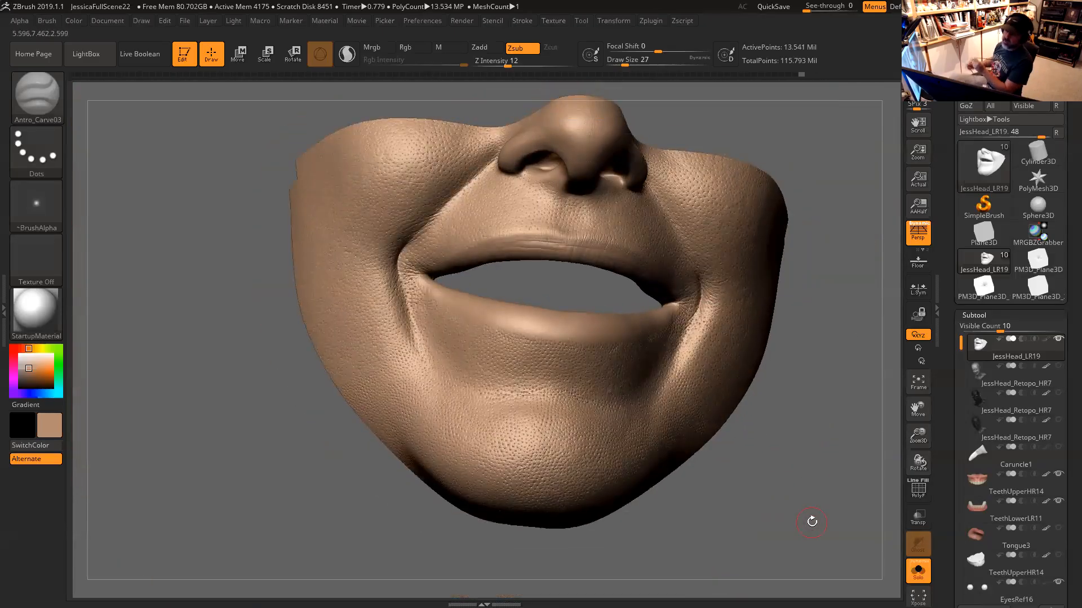
{"action": "mouse_move", "coordinate": [844, 261]}
{"action": "left_mouse_down", "text": "alt"}
{"action": "mouse_move", "coordinate": [854, 307]}
{"action": "mouse_move", "coordinate": [826, 210]}
{"action": "mouse_move", "coordinate": [750, 172]}
{"action": "mouse_move", "coordinate": [739, 132]}
{"action": "mouse_move", "coordinate": [755, 148]}
{"action": "left_mouse_up", "text": "alt"}
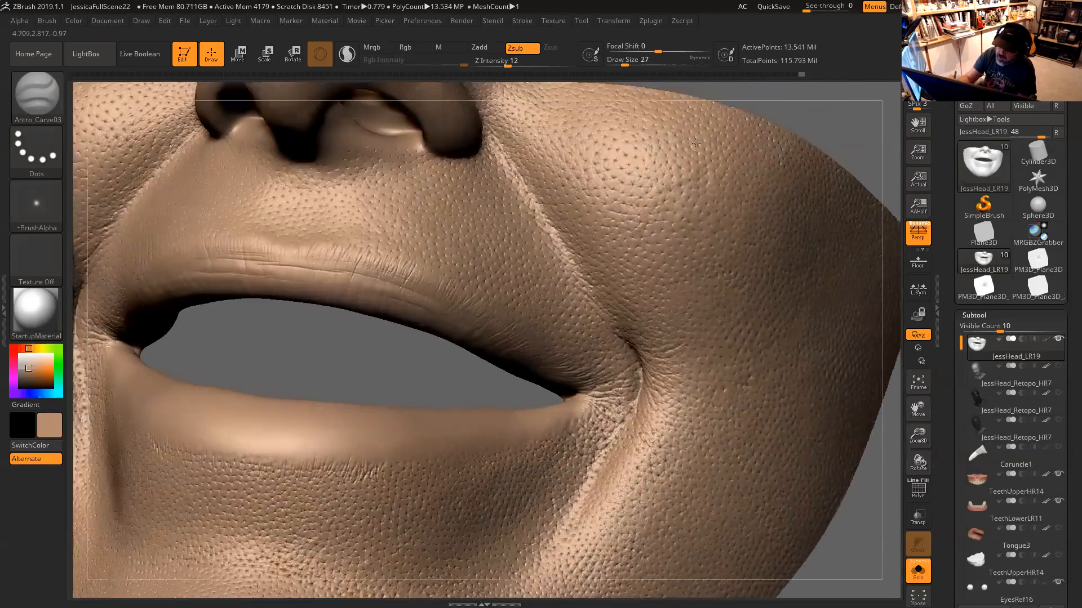
{"action": "left_click_drag", "start_coordinate": [752, 95], "coordinate": [792, 222], "text": "alt"}
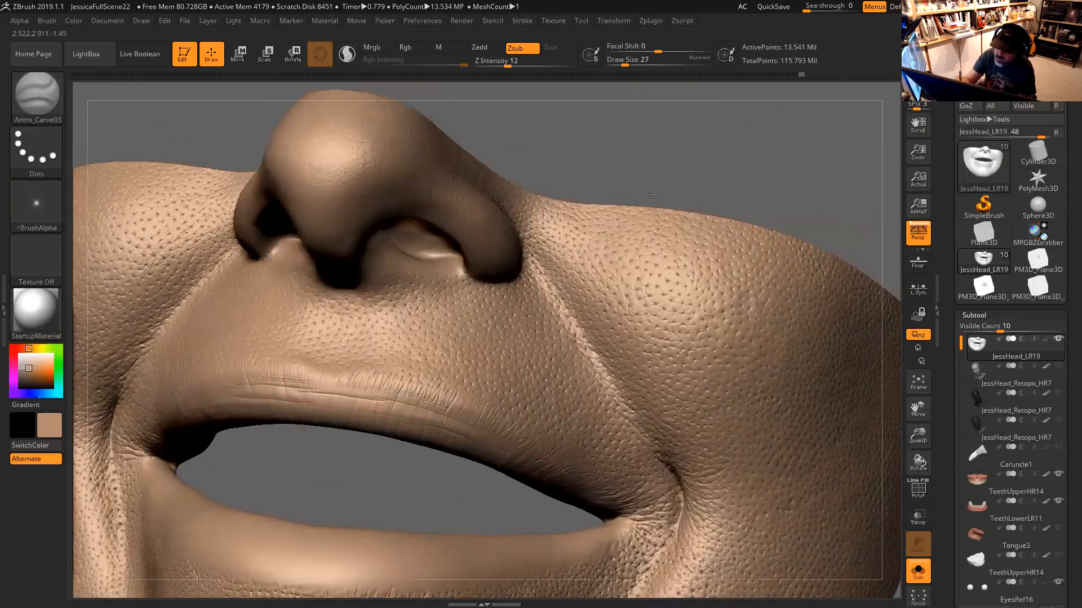
{"action": "left_click_drag", "start_coordinate": [652, 194], "coordinate": [533, 254]}
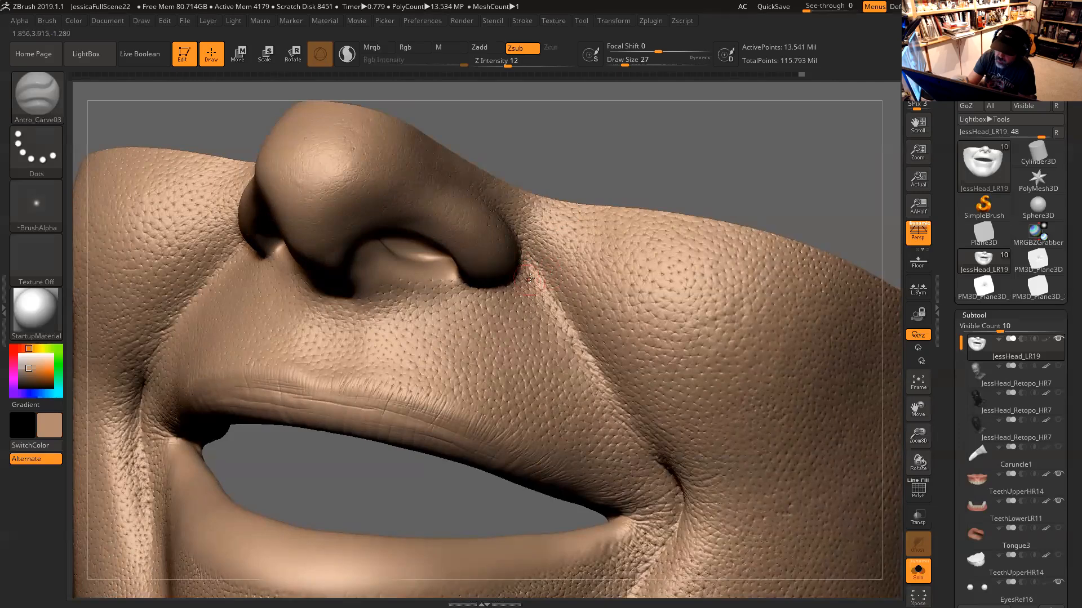
{"action": "left_click_drag", "start_coordinate": [524, 287], "coordinate": [572, 296]}
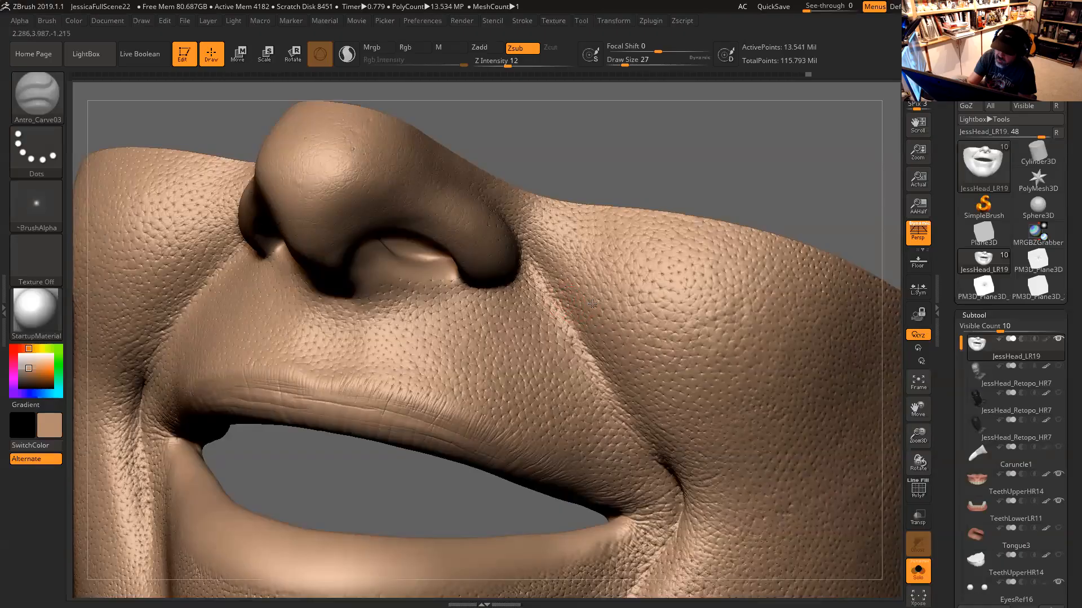
Carve matching creases on the cheek side of the upper right smile fold, up toward the nostril
{"action": "left_click_drag", "start_coordinate": [625, 169], "coordinate": [885, 181]}
{"action": "left_click_drag", "start_coordinate": [428, 120], "coordinate": [395, 120]}
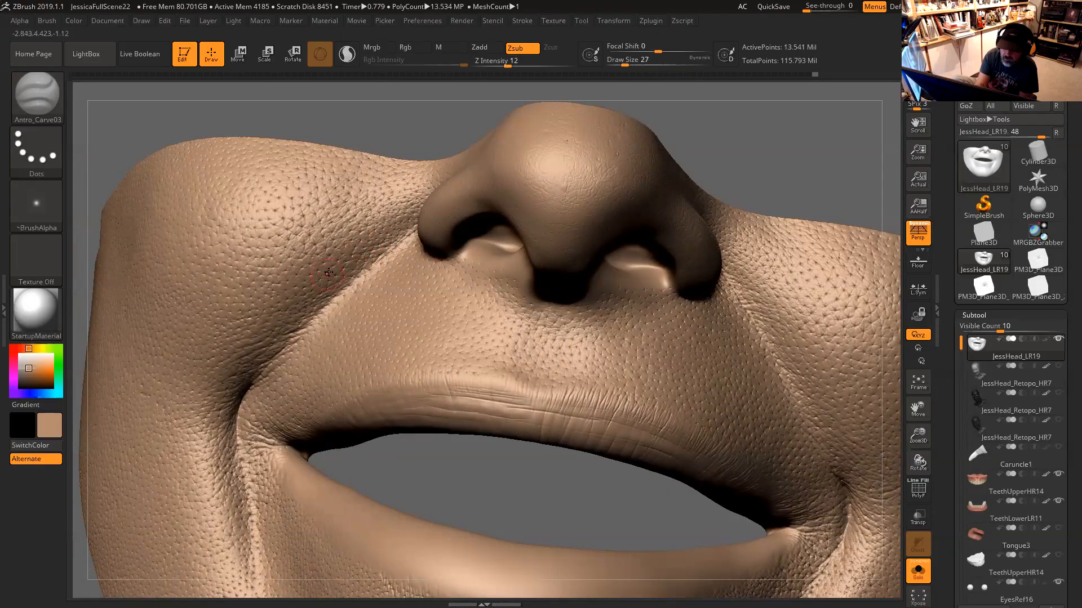
{"action": "mouse_move", "coordinate": [408, 113]}
{"action": "left_mouse_down"}
{"action": "mouse_move", "coordinate": [669, 164]}
{"action": "mouse_move", "coordinate": [659, 175]}
{"action": "mouse_move", "coordinate": [683, 197]}
{"action": "mouse_move", "coordinate": [679, 190]}
{"action": "left_mouse_up"}
{"action": "left_click_drag", "start_coordinate": [673, 147], "coordinate": [592, 304]}
Set the Z intensity to 16 and the draw size to 23, and carve horizontal creases in the skin directly beneath the nose
{"action": "left_click_drag", "start_coordinate": [507, 63], "coordinate": [514, 62]}
{"action": "left_click_drag", "start_coordinate": [656, 150], "coordinate": [683, 251]}
{"action": "left_click_drag", "start_coordinate": [707, 511], "coordinate": [646, 502], "text": "alt"}
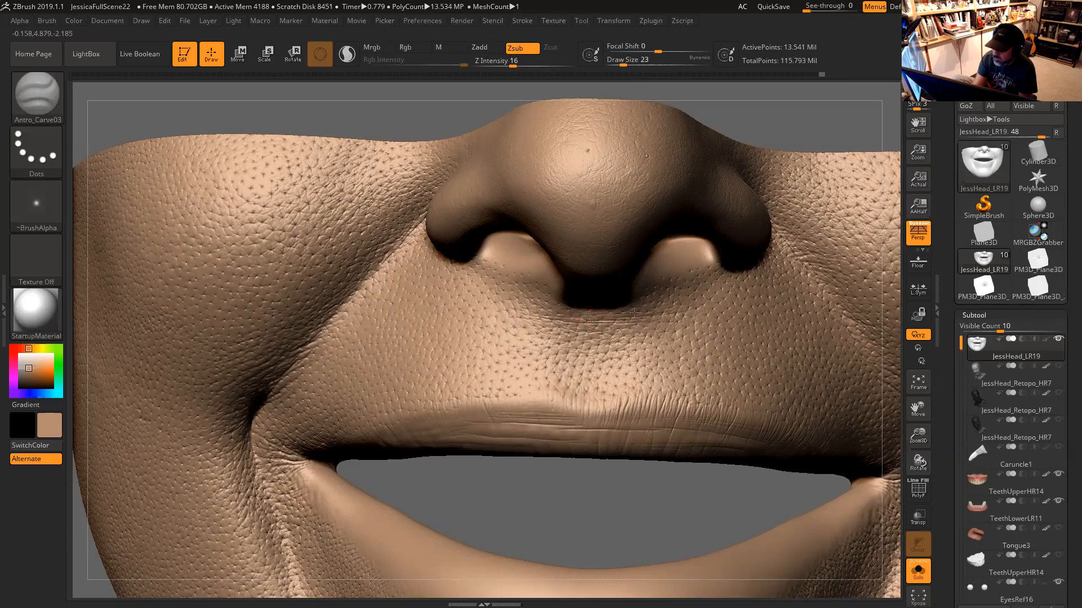
{"action": "left_click_drag", "start_coordinate": [679, 306], "coordinate": [683, 305]}
{"action": "left_click_drag", "start_coordinate": [595, 474], "coordinate": [589, 439]}
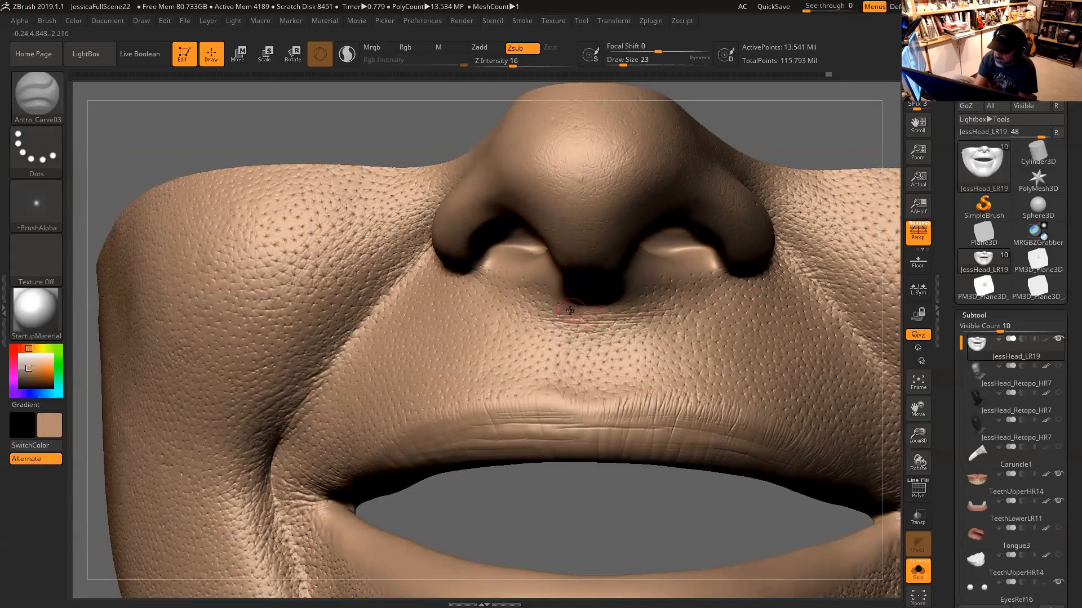
{"action": "left_click_drag", "start_coordinate": [589, 488], "coordinate": [599, 421]}
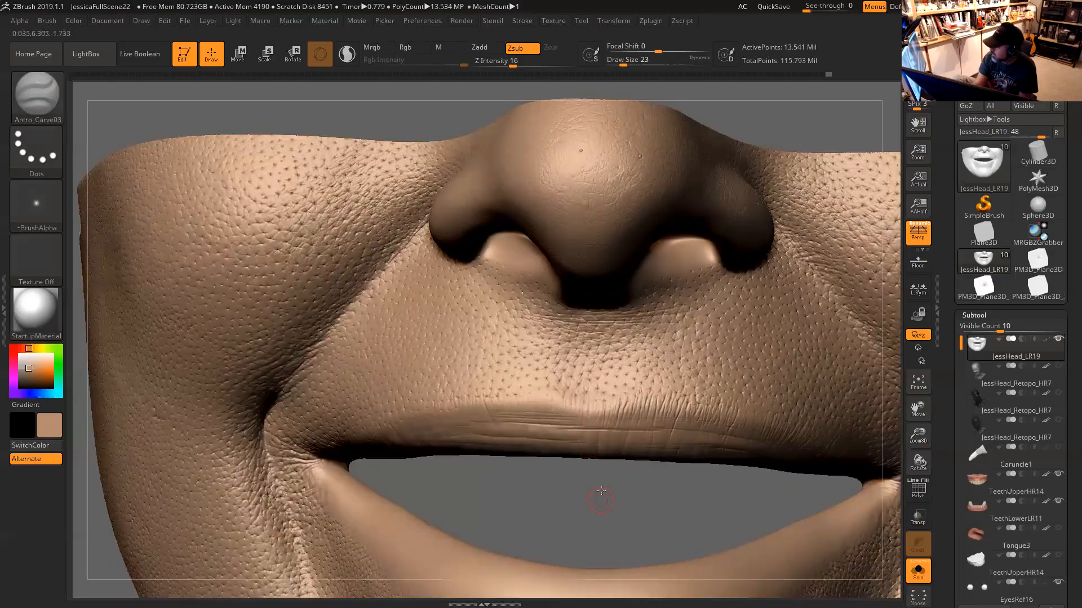
{"action": "left_click_drag", "start_coordinate": [600, 499], "coordinate": [601, 484]}
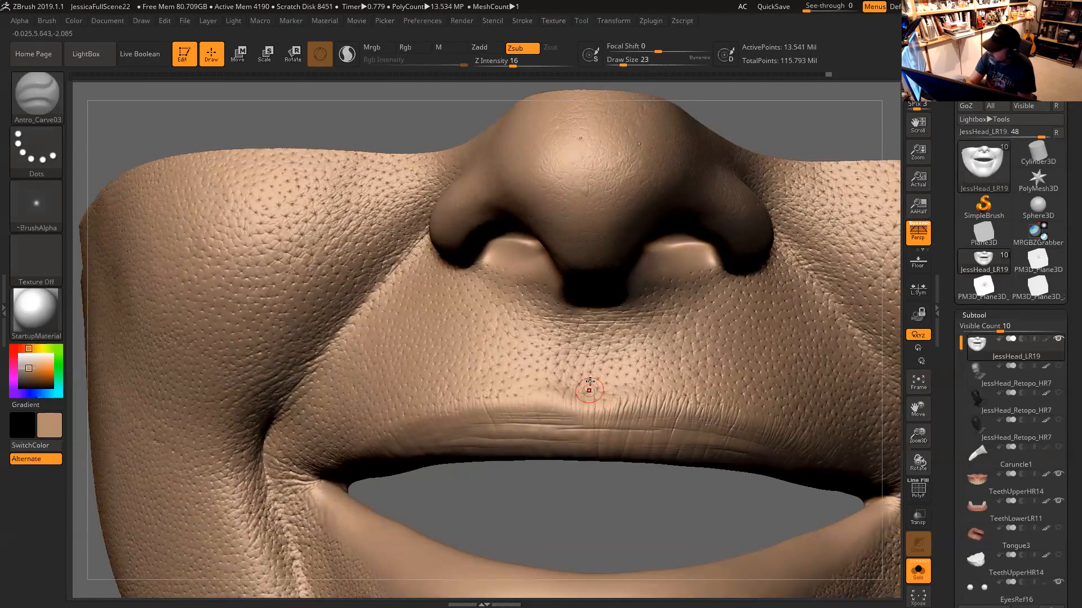
Carve fine creases between the pores of the philtrum, from the nose base down to the upper lip border
{"action": "left_click_drag", "start_coordinate": [579, 514], "coordinate": [562, 397]}
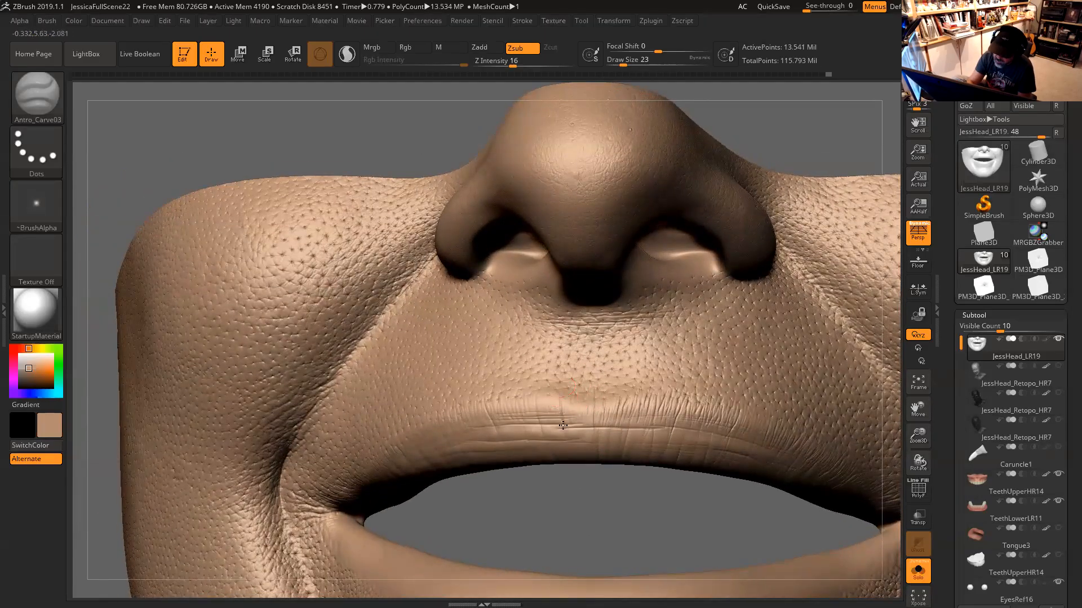
{"action": "left_click_drag", "start_coordinate": [581, 512], "coordinate": [572, 395]}
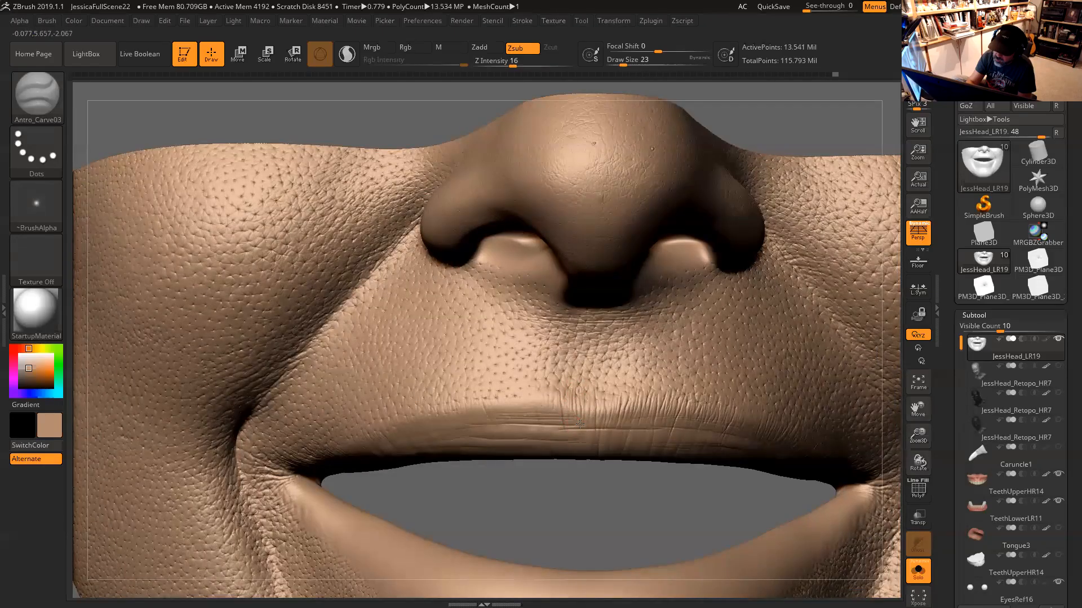
{"action": "key", "text": "shift"}
{"action": "left_click_drag", "start_coordinate": [604, 502], "coordinate": [598, 505]}
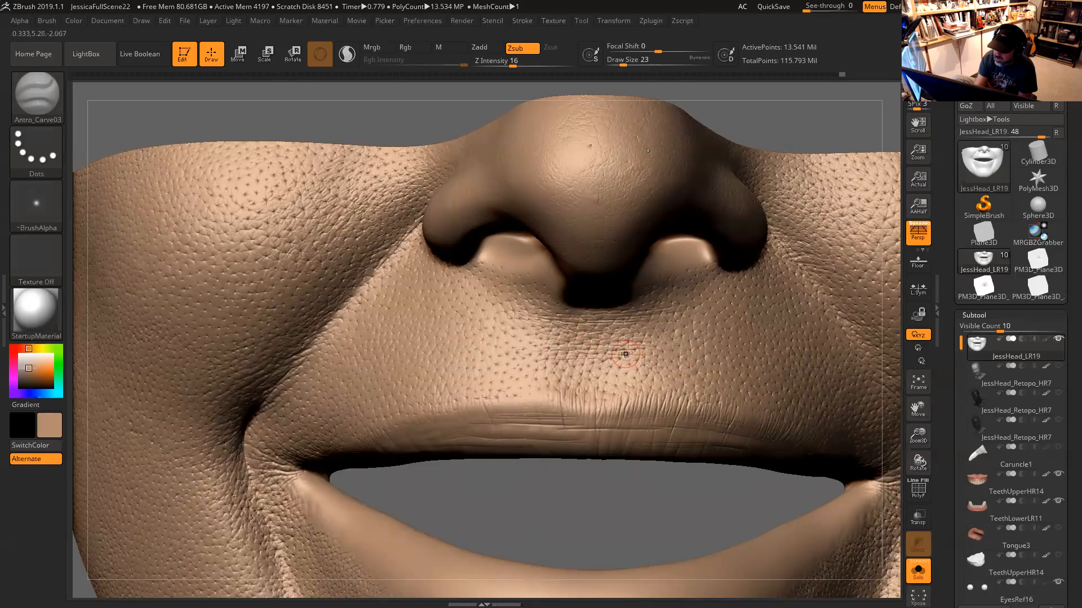
{"action": "left_click_drag", "start_coordinate": [635, 344], "coordinate": [657, 331]}
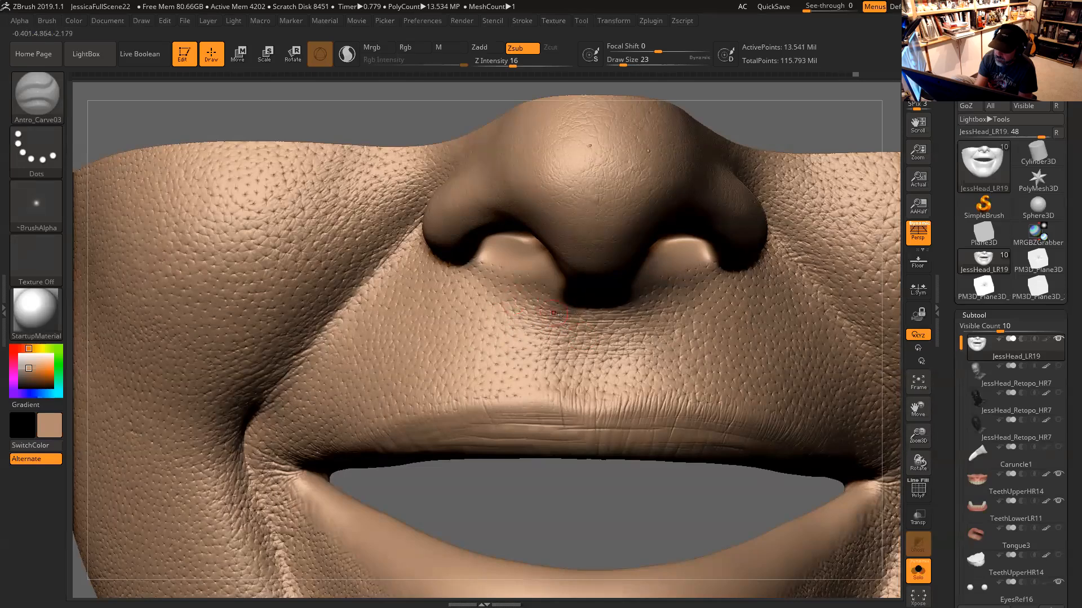
{"action": "left_click_drag", "start_coordinate": [613, 482], "coordinate": [586, 451]}
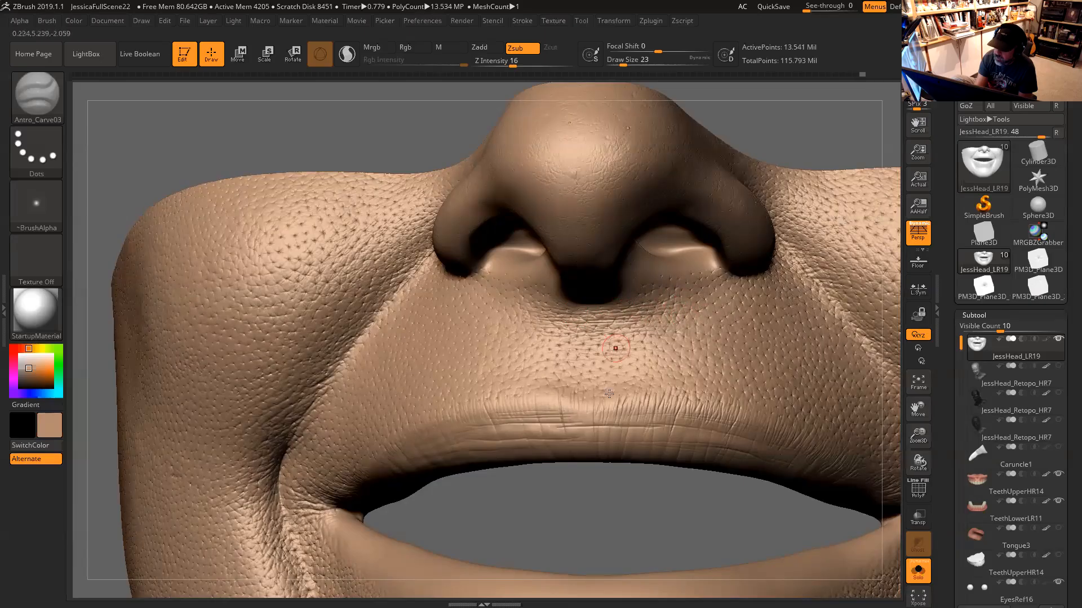
{"action": "mouse_move", "coordinate": [609, 490]}
{"action": "left_mouse_down"}
{"action": "mouse_move", "coordinate": [592, 453]}
{"action": "mouse_move", "coordinate": [596, 472]}
{"action": "mouse_move", "coordinate": [617, 450]}
{"action": "mouse_move", "coordinate": [629, 456]}
{"action": "mouse_move", "coordinate": [608, 450]}
{"action": "mouse_move", "coordinate": [622, 446]}
{"action": "mouse_move", "coordinate": [639, 492]}
{"action": "left_mouse_up"}
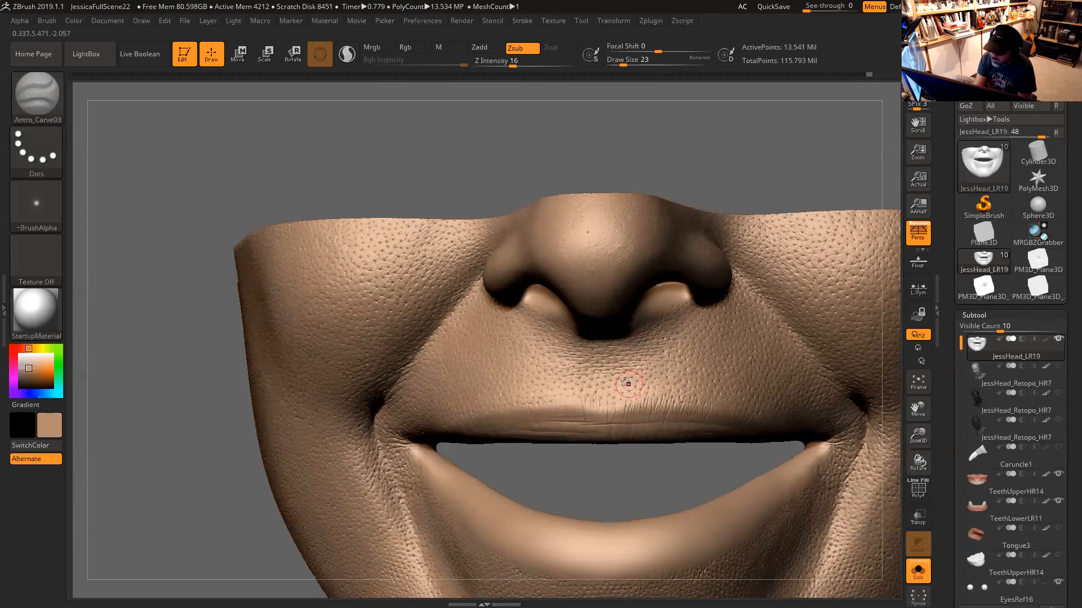
Set the draw size to 31 and carve creases along the right smile fold down toward the right mouth corner
{"action": "right_click_drag", "start_coordinate": [614, 408], "coordinate": [602, 383]}
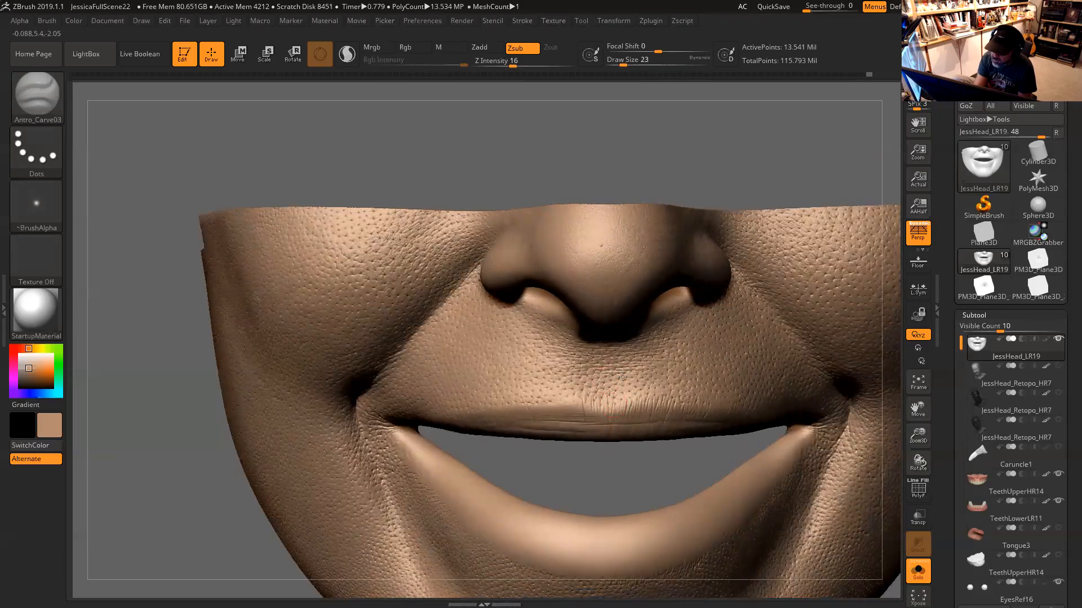
{"action": "right_click_drag", "start_coordinate": [627, 481], "coordinate": [669, 314]}
{"action": "right_click_drag", "start_coordinate": [724, 250], "coordinate": [716, 205]}
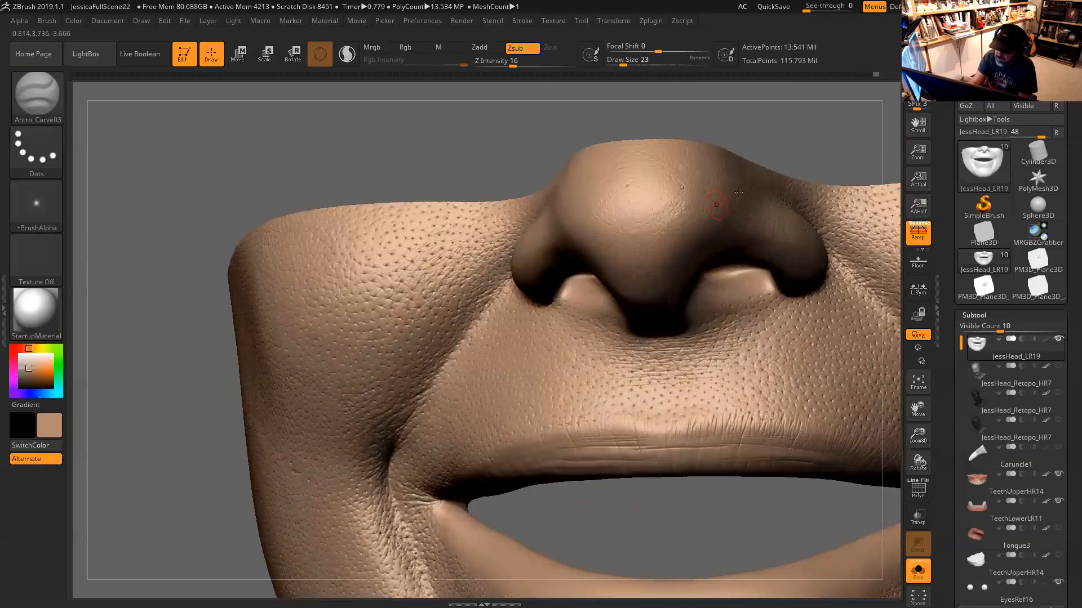
{"action": "right_click_drag", "start_coordinate": [789, 140], "coordinate": [825, 137], "text": "alt"}
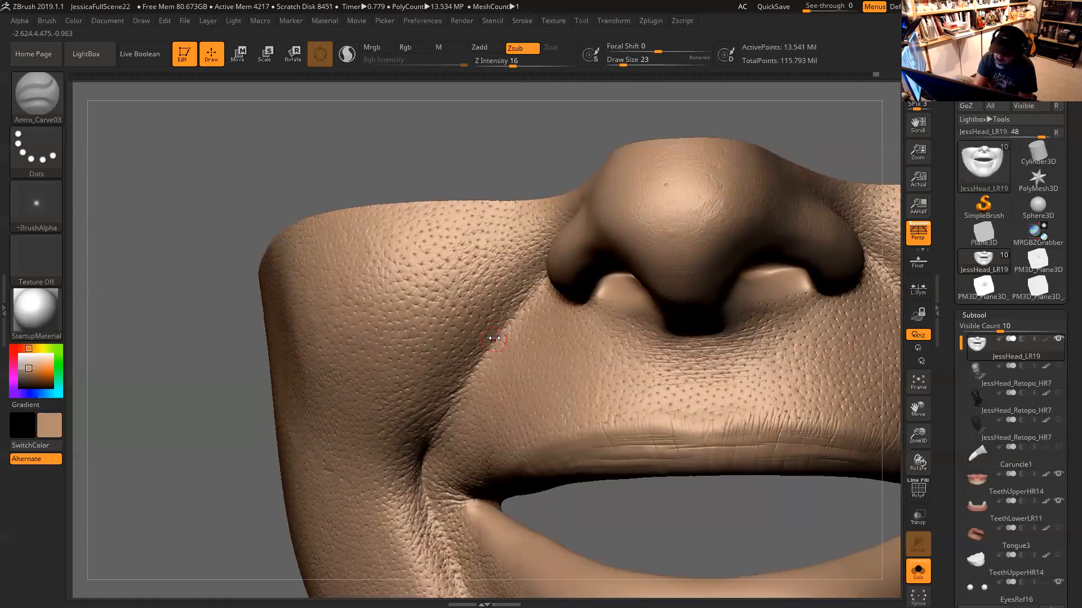
{"action": "key", "text": "space"}
{"action": "left_click_drag", "start_coordinate": [488, 343], "coordinate": [490, 343]}
{"action": "mouse_move", "coordinate": [631, 492]}
{"action": "left_mouse_down"}
{"action": "mouse_move", "coordinate": [647, 488]}
{"action": "mouse_move", "coordinate": [622, 434]}
{"action": "left_mouse_up"}
{"action": "mouse_move", "coordinate": [632, 473]}
{"action": "left_mouse_down"}
{"action": "mouse_move", "coordinate": [597, 476]}
{"action": "mouse_move", "coordinate": [626, 442]}
{"action": "mouse_move", "coordinate": [602, 445]}
{"action": "left_mouse_up"}
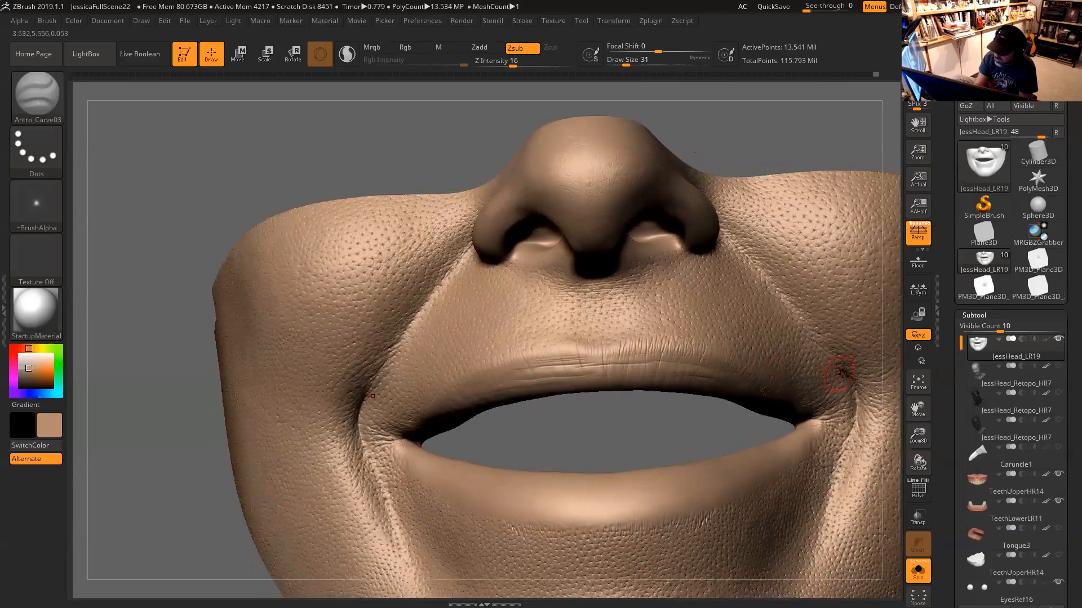
{"action": "mouse_move", "coordinate": [681, 422]}
{"action": "left_mouse_down", "text": "alt"}
{"action": "mouse_move", "coordinate": [783, 401]}
{"action": "mouse_move", "coordinate": [693, 409]}
{"action": "left_mouse_up", "text": "alt"}
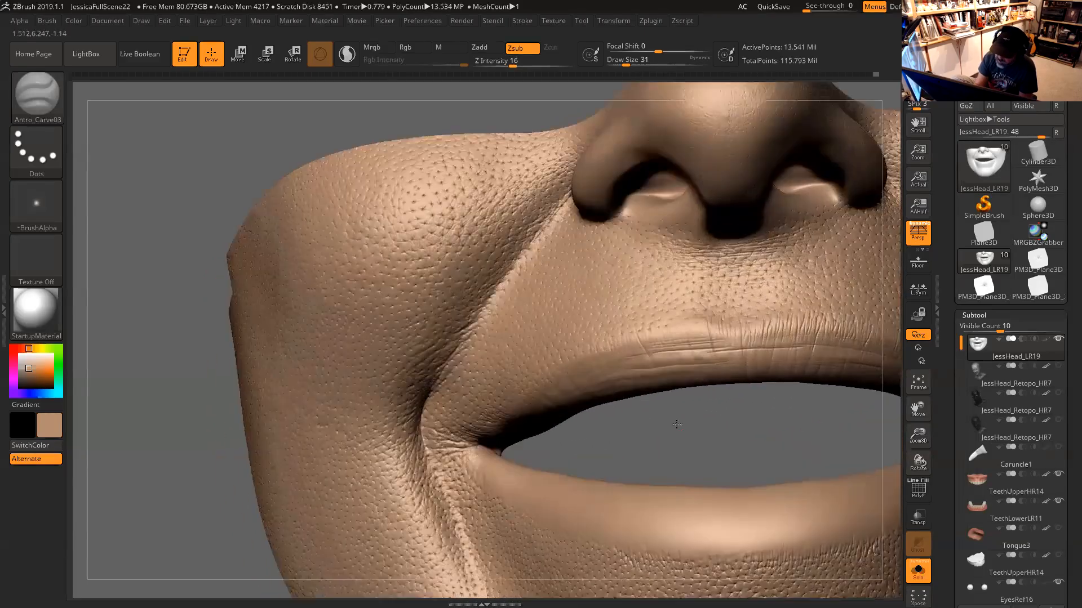
{"action": "left_click_drag", "start_coordinate": [631, 434], "coordinate": [646, 433]}
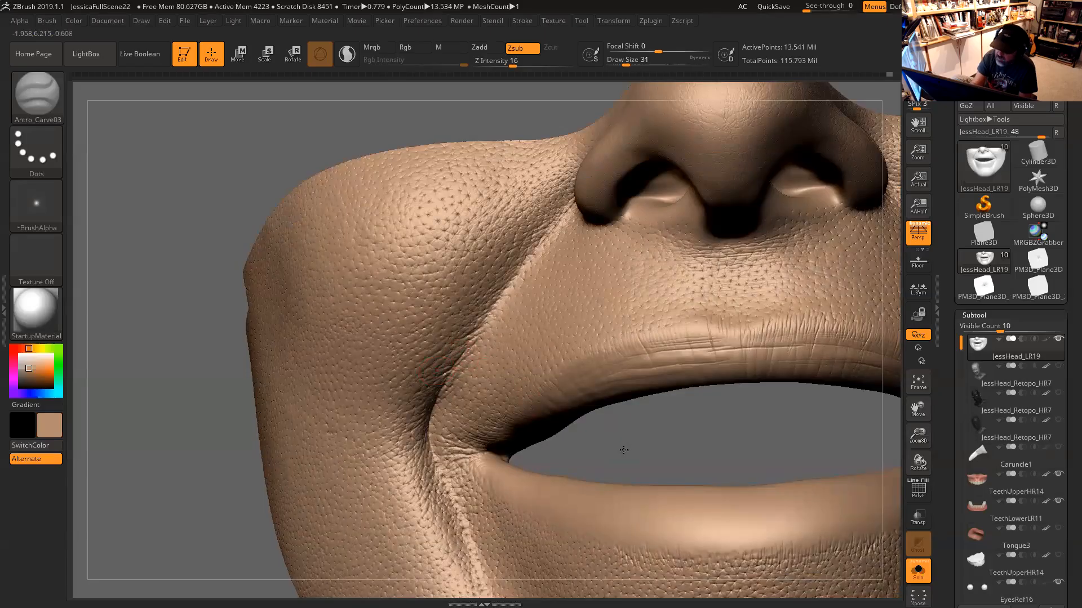
{"action": "left_click_drag", "start_coordinate": [626, 437], "coordinate": [624, 454]}
Set the draw size to 23 and carve finer creases in the skin between the right smile fold and the upper lip, up to the nostril
{"action": "key", "text": "space"}
{"action": "left_click_drag", "start_coordinate": [545, 313], "coordinate": [539, 313]}
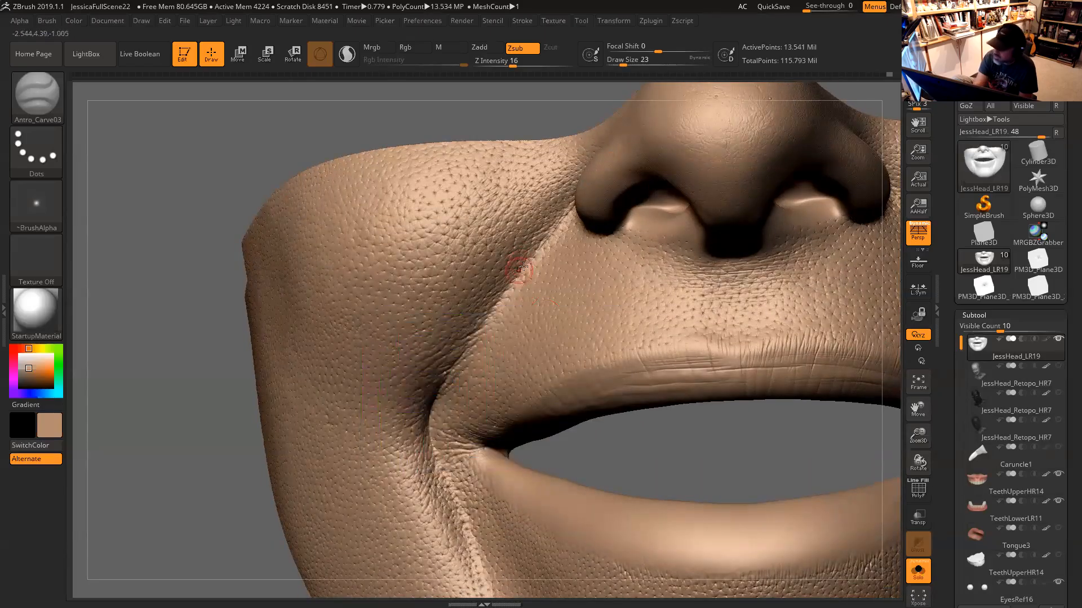
{"action": "left_click_drag", "start_coordinate": [633, 459], "coordinate": [673, 435]}
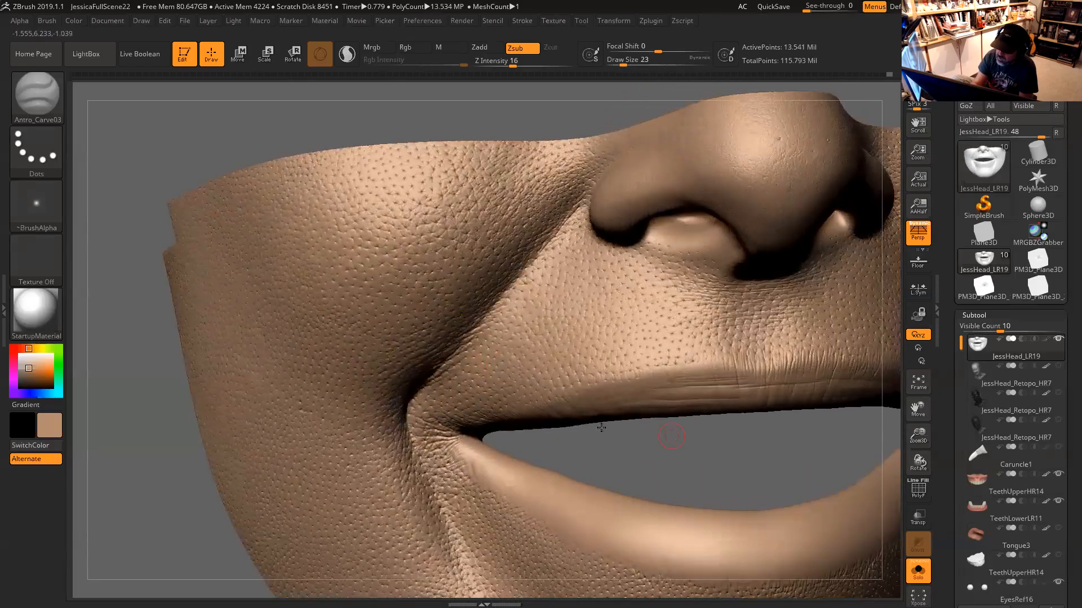
{"action": "left_click_drag", "start_coordinate": [600, 427], "coordinate": [478, 445]}
{"action": "left_click_drag", "start_coordinate": [605, 389], "coordinate": [586, 324]}
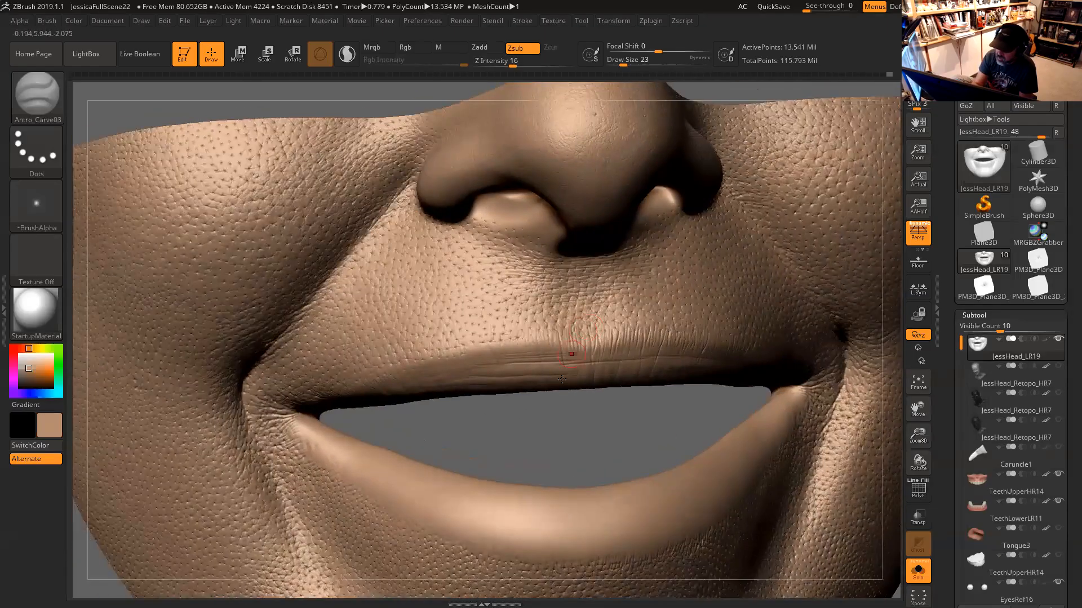
{"action": "left_click_drag", "start_coordinate": [595, 432], "coordinate": [403, 283]}
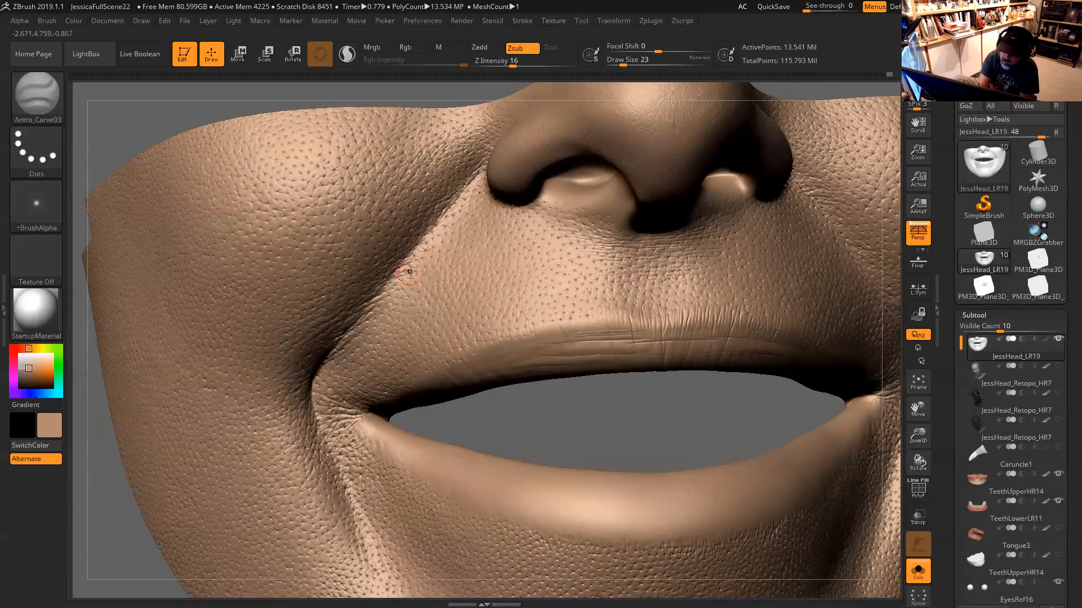
{"action": "mouse_move", "coordinate": [493, 400]}
{"action": "left_mouse_down"}
{"action": "mouse_move", "coordinate": [426, 265]}
{"action": "mouse_move", "coordinate": [403, 262]}
{"action": "left_mouse_up"}
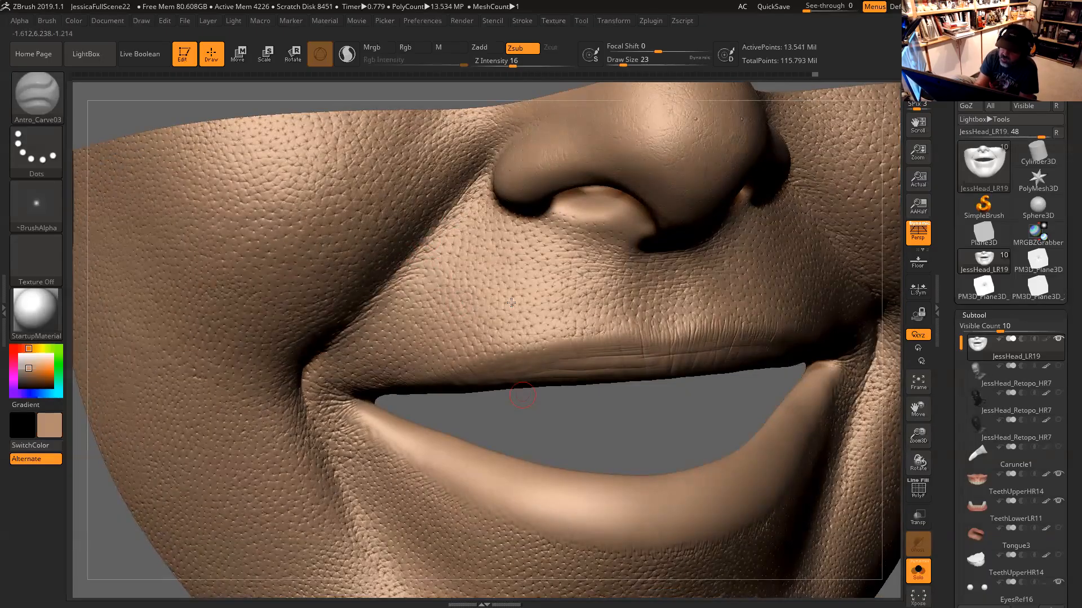
{"action": "left_click_drag", "start_coordinate": [523, 416], "coordinate": [560, 408]}
{"action": "left_click_drag", "start_coordinate": [543, 343], "coordinate": [483, 242]}
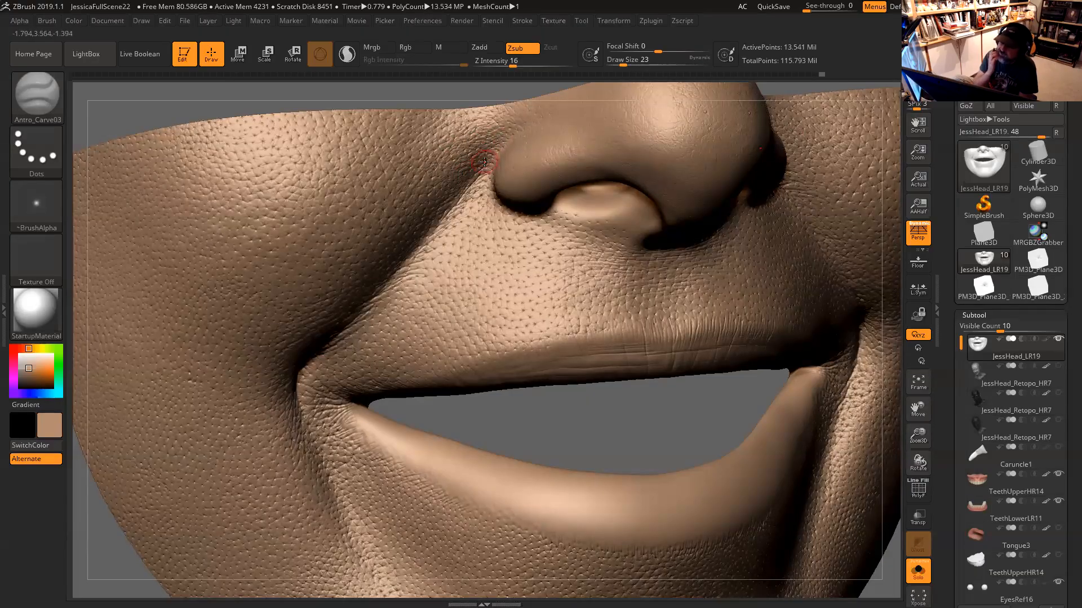
Set the draw size to 18, carve thin vertical creases at the centre of the lower lip and soften them with the Smooth brush
{"action": "mouse_move", "coordinate": [637, 402]}
{"action": "left_mouse_down", "text": "alt"}
{"action": "mouse_move", "coordinate": [614, 346]}
{"action": "mouse_move", "coordinate": [638, 356]}
{"action": "mouse_move", "coordinate": [632, 321]}
{"action": "left_mouse_up", "text": "alt"}
{"action": "left_click_drag", "start_coordinate": [611, 372], "coordinate": [679, 391]}
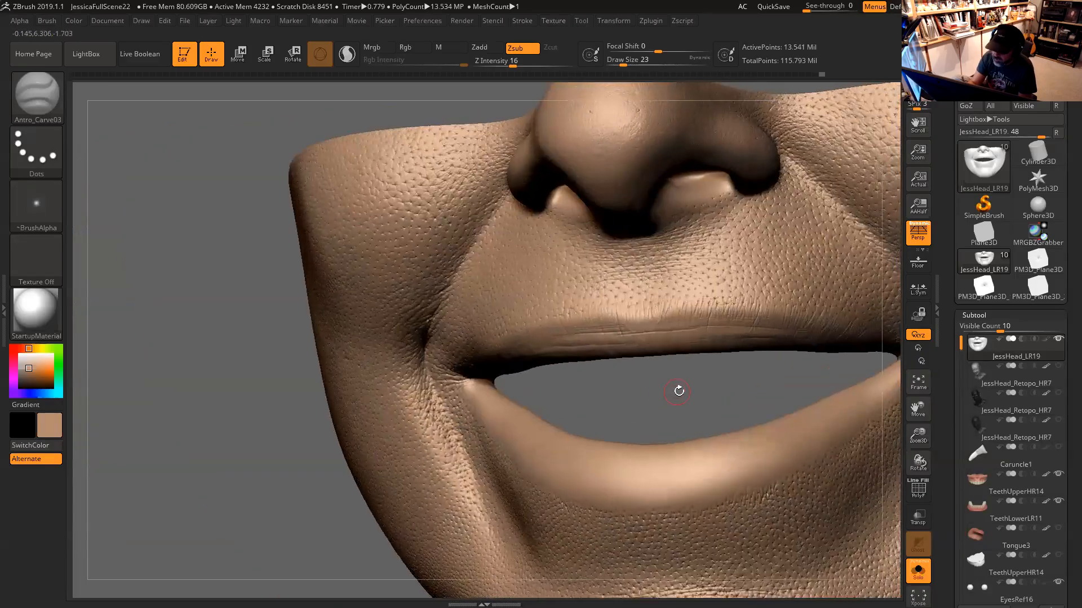
{"action": "key", "text": "ctrl"}
{"action": "mouse_move", "coordinate": [675, 400]}
{"action": "left_mouse_down", "text": "alt"}
{"action": "mouse_move", "coordinate": [626, 298]}
{"action": "mouse_move", "coordinate": [615, 309]}
{"action": "mouse_move", "coordinate": [614, 290]}
{"action": "mouse_move", "coordinate": [637, 294]}
{"action": "mouse_move", "coordinate": [629, 281]}
{"action": "mouse_move", "coordinate": [610, 302]}
{"action": "mouse_move", "coordinate": [654, 274]}
{"action": "mouse_move", "coordinate": [660, 285]}
{"action": "mouse_move", "coordinate": [641, 286]}
{"action": "left_mouse_up", "text": "alt"}
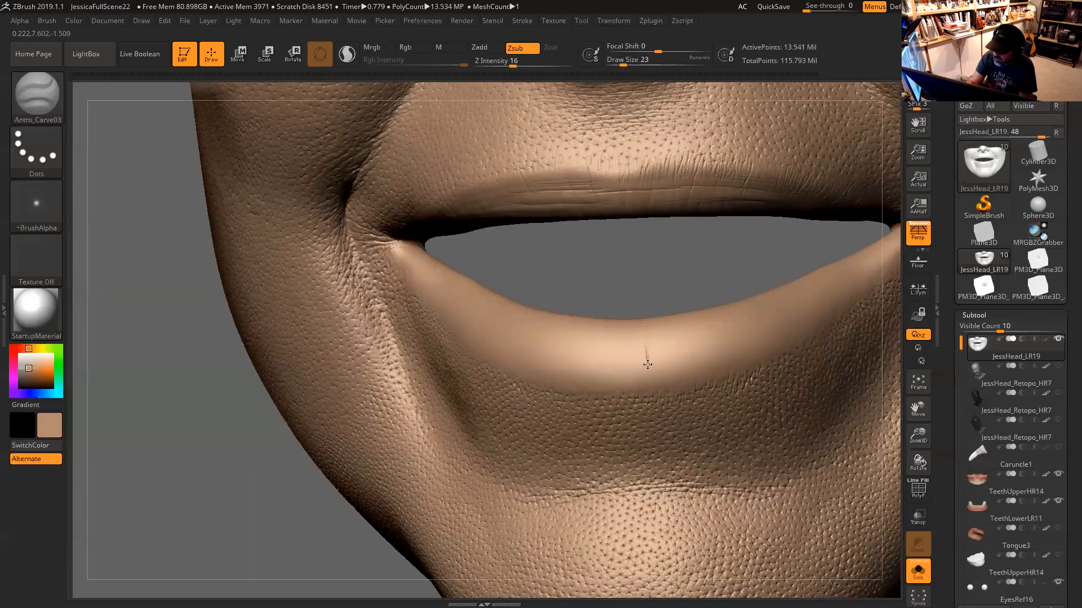
{"action": "mouse_move", "coordinate": [680, 272]}
{"action": "left_mouse_down", "text": "alt"}
{"action": "mouse_move", "coordinate": [666, 261]}
{"action": "mouse_move", "coordinate": [641, 343]}
{"action": "left_mouse_up", "text": "alt"}
{"action": "key", "text": "space"}
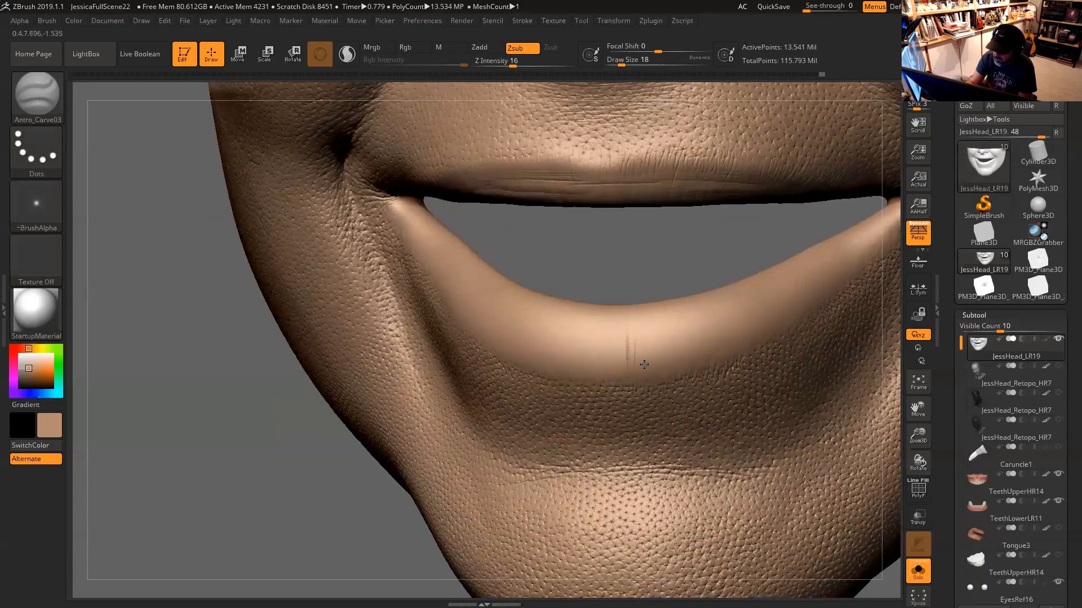
{"action": "key", "text": "shift"}
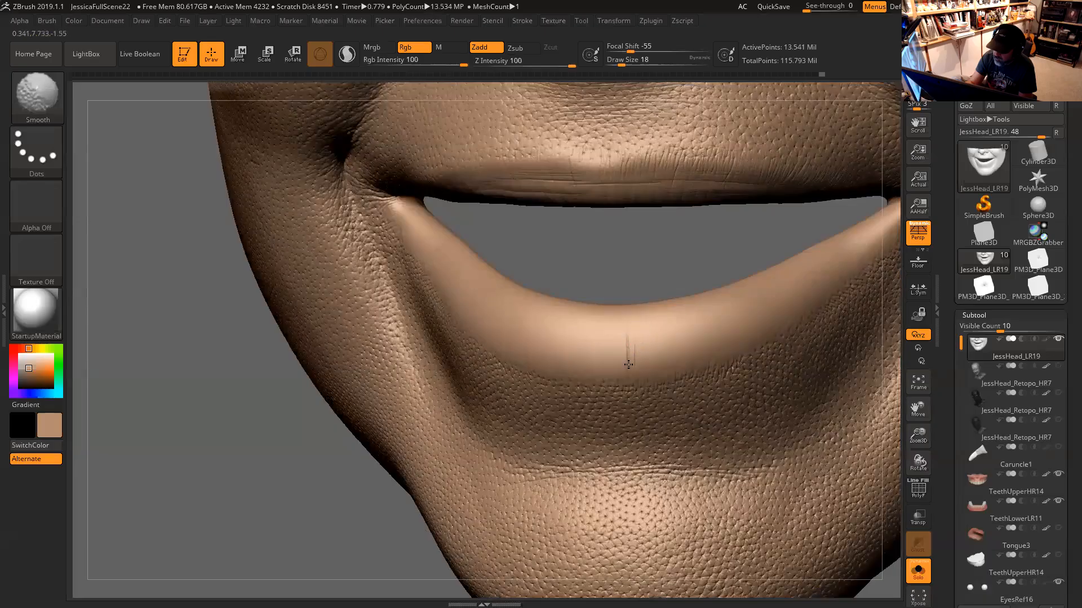
{"action": "mouse_move", "coordinate": [671, 253]}
{"action": "left_mouse_down"}
{"action": "mouse_move", "coordinate": [683, 255]}
{"action": "mouse_move", "coordinate": [647, 255]}
{"action": "mouse_move", "coordinate": [638, 241]}
{"action": "left_mouse_up"}
Carve thin vertical creases with the Antro_Carve03 brush from the lower lip's centre toward the character's left side
{"action": "key", "text": "shift"}
{"action": "key", "text": "space"}
{"action": "key", "text": "space"}
{"action": "key", "text": "space"}
{"action": "left_click", "coordinate": [605, 320]}
{"action": "left_click_drag", "start_coordinate": [604, 303], "coordinate": [605, 325]}
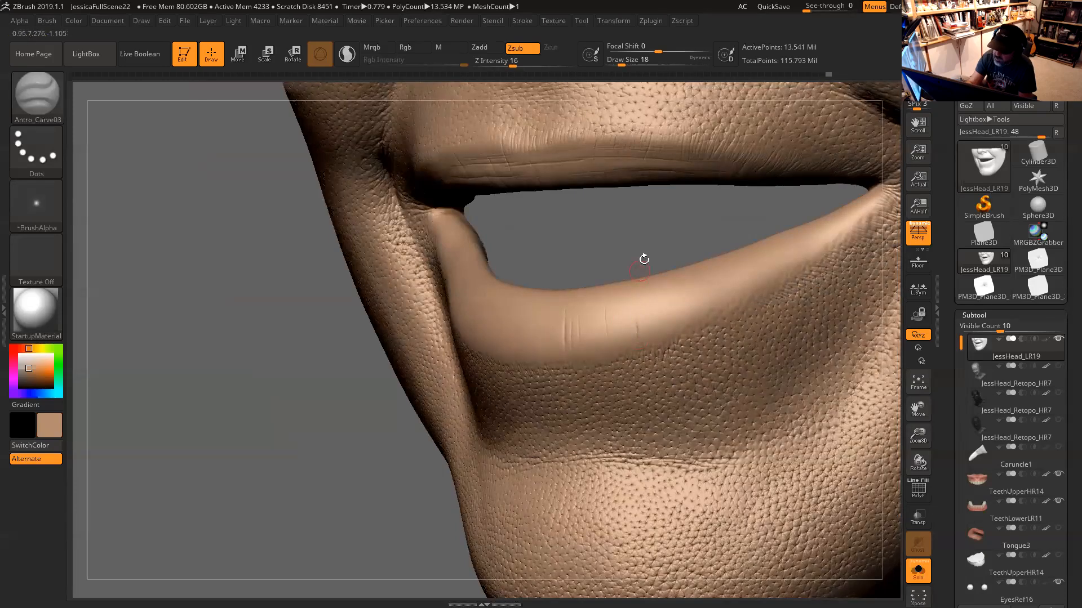
{"action": "left_click_drag", "start_coordinate": [648, 253], "coordinate": [666, 227]}
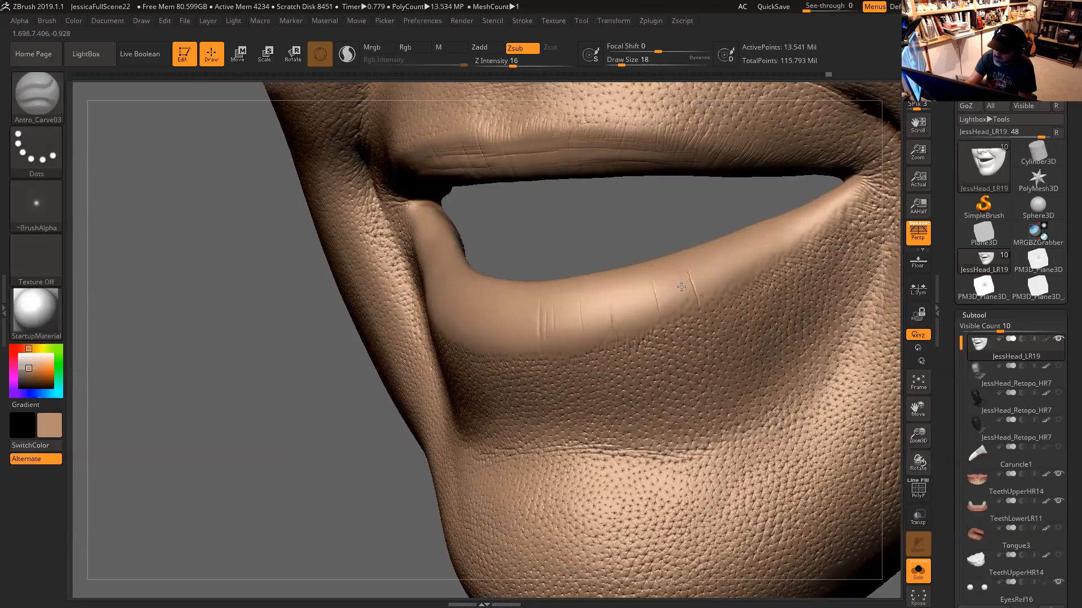
{"action": "left_click_drag", "start_coordinate": [706, 218], "coordinate": [708, 249]}
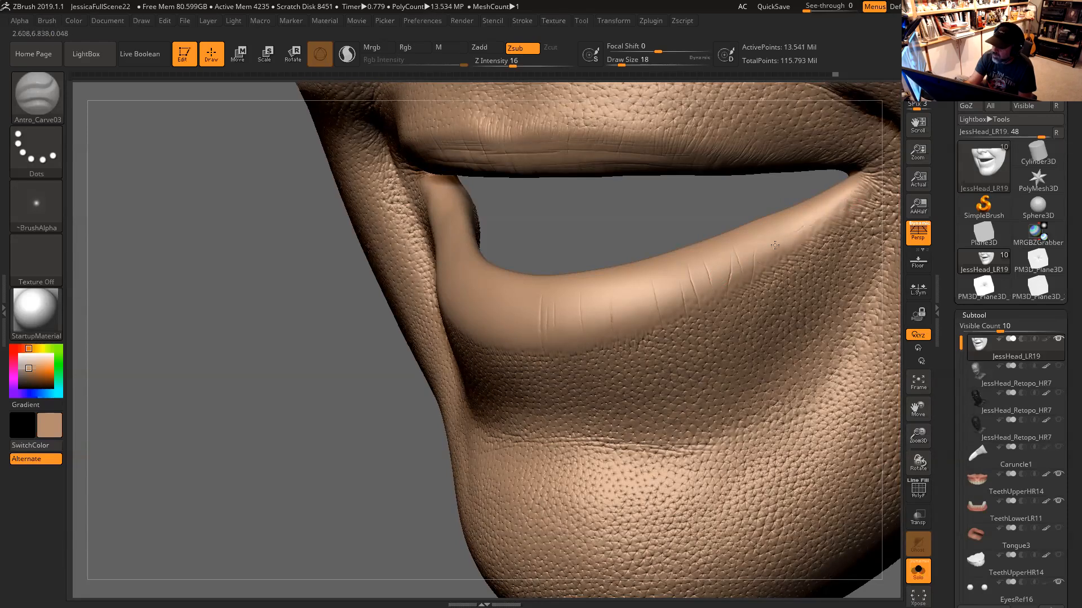
Carve short creases on the lower lip near the character's left mouth corner and soften them with the Smooth brush
{"action": "key", "text": "ctrl"}
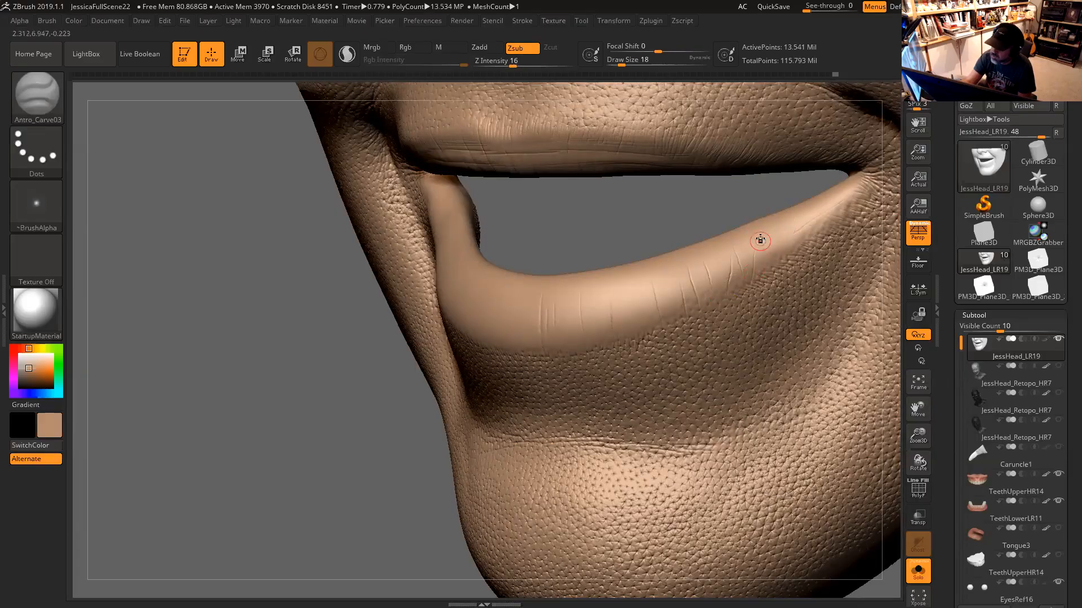
{"action": "left_click_drag", "start_coordinate": [767, 270], "coordinate": [767, 273]}
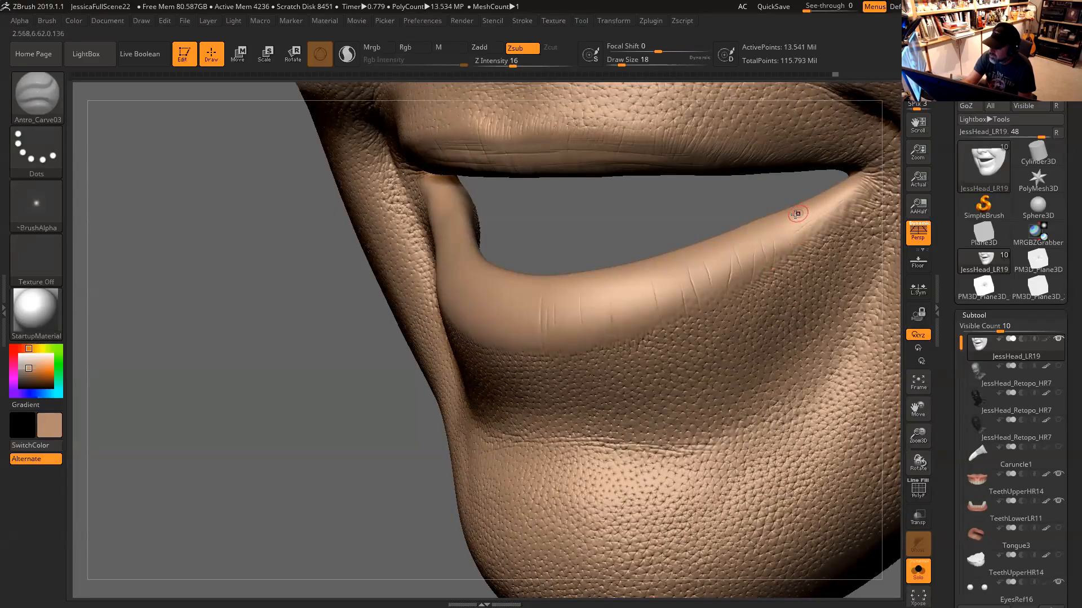
{"action": "key", "text": "shift"}
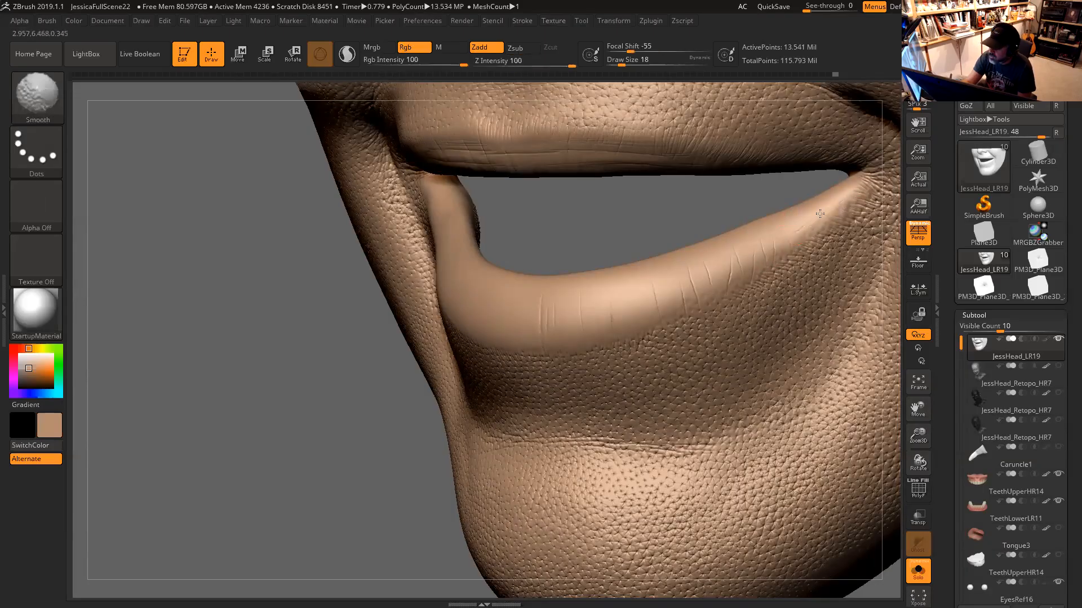
{"action": "left_click_drag", "start_coordinate": [820, 213], "coordinate": [821, 211], "text": "shift"}
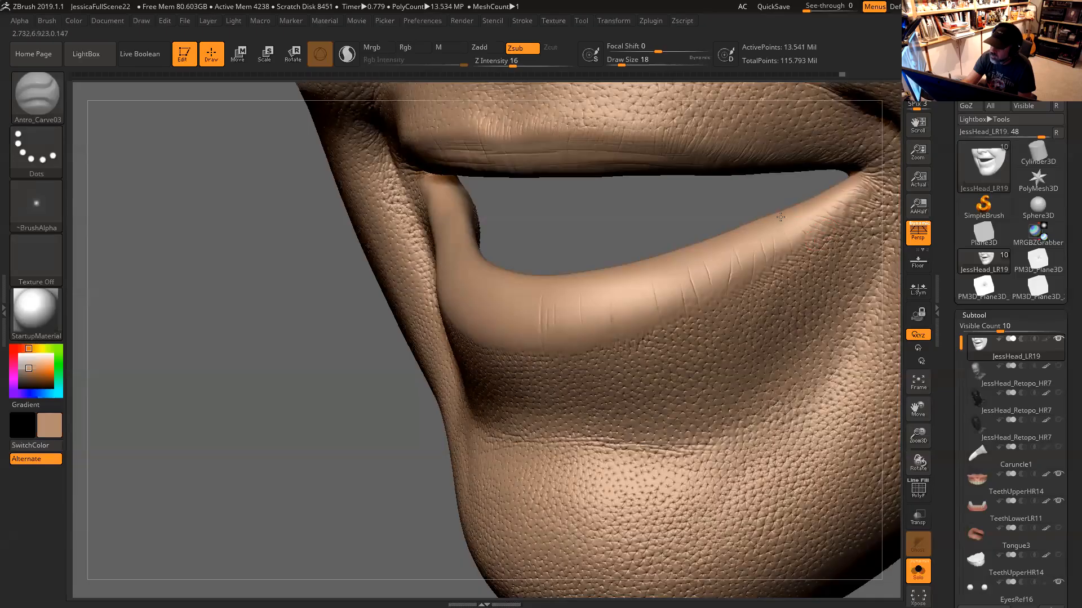
Redo the crease at the lower lip's centre and carve further creases along the lip toward the character's right mouth corner
{"action": "mouse_move", "coordinate": [705, 212]}
{"action": "left_mouse_down"}
{"action": "mouse_move", "coordinate": [657, 220]}
{"action": "mouse_move", "coordinate": [674, 219]}
{"action": "left_mouse_up"}
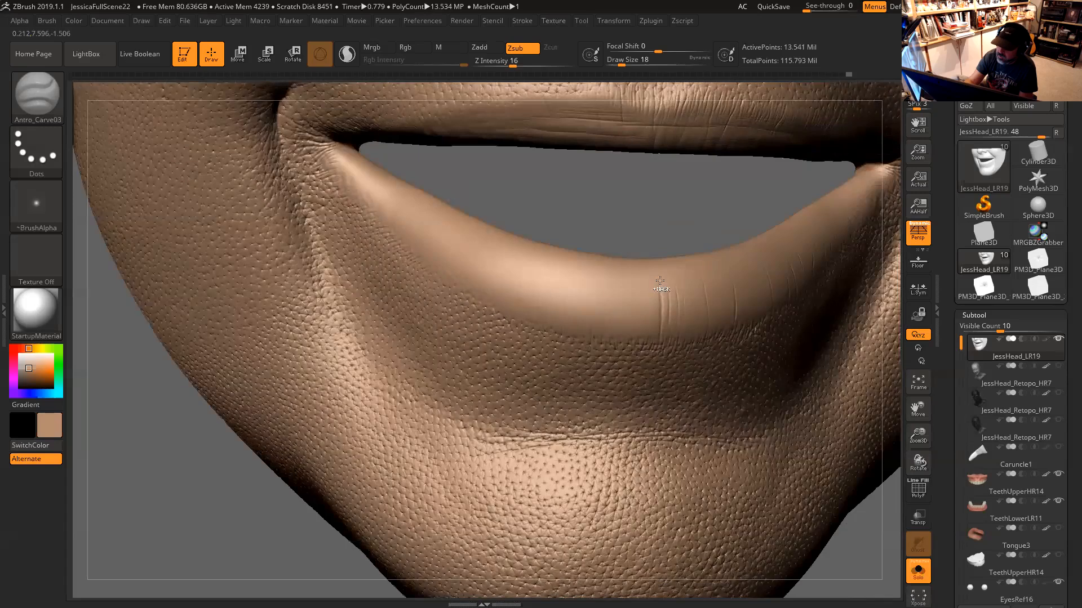
{"action": "key", "text": "ctrl+z"}
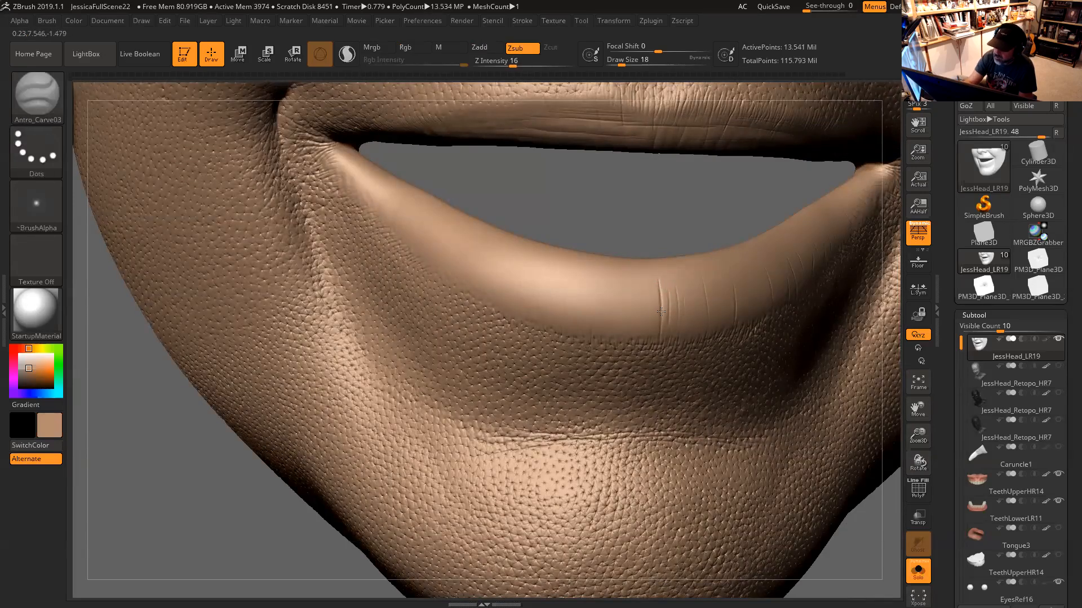
{"action": "mouse_move", "coordinate": [668, 222]}
{"action": "right_mouse_down"}
{"action": "mouse_move", "coordinate": [688, 225]}
{"action": "mouse_move", "coordinate": [672, 276]}
{"action": "right_mouse_up"}
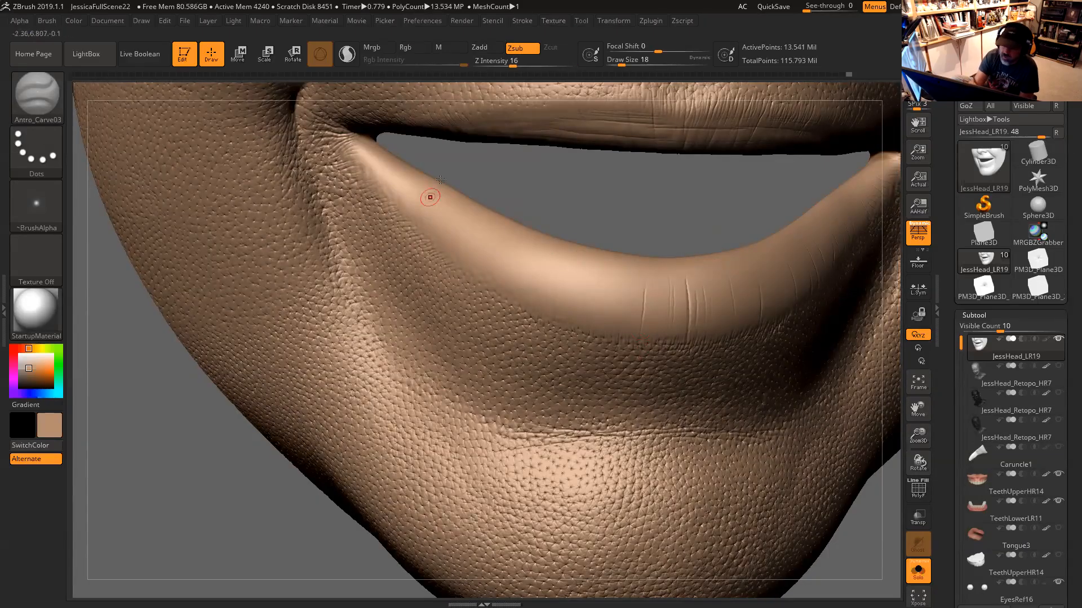
{"action": "left_click_drag", "start_coordinate": [424, 162], "coordinate": [391, 169]}
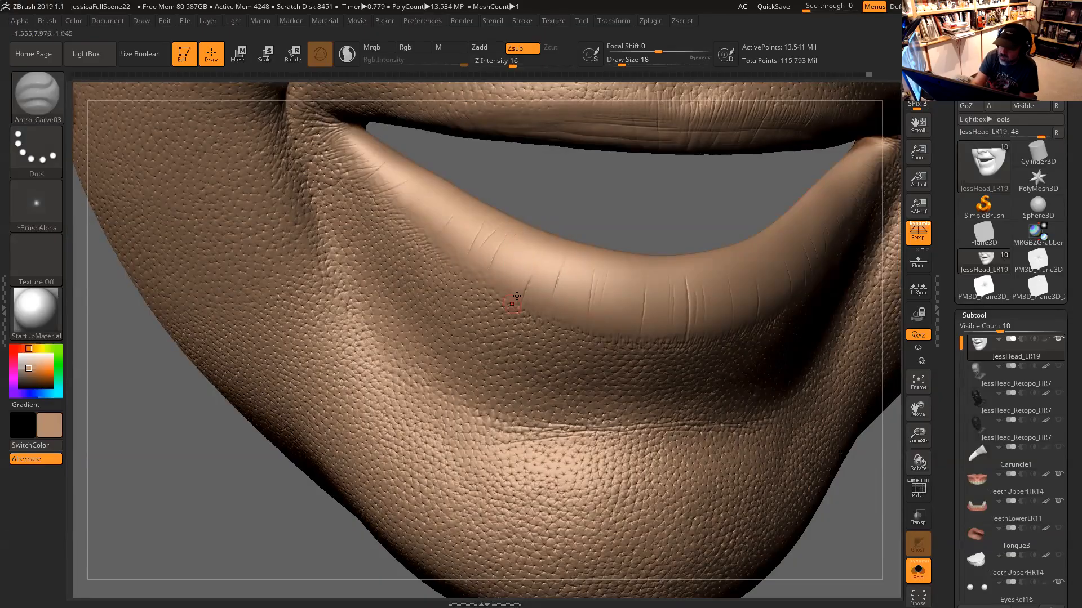
{"action": "left_click_drag", "start_coordinate": [645, 197], "coordinate": [617, 204]}
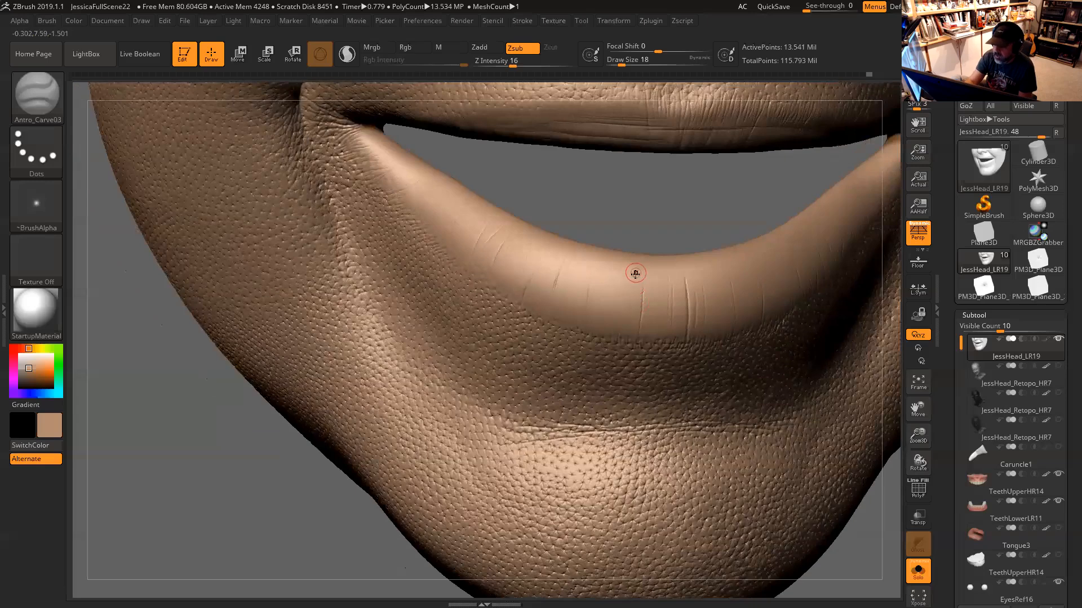
{"action": "left_click_drag", "start_coordinate": [635, 319], "coordinate": [634, 331]}
Switch to the ClayBuildup brush at draw size 17 and build up the skin between the central creases of the lower lip
{"action": "mouse_move", "coordinate": [684, 223]}
{"action": "left_mouse_down"}
{"action": "mouse_move", "coordinate": [716, 223]}
{"action": "mouse_move", "coordinate": [702, 200]}
{"action": "mouse_move", "coordinate": [688, 248]}
{"action": "left_mouse_up"}
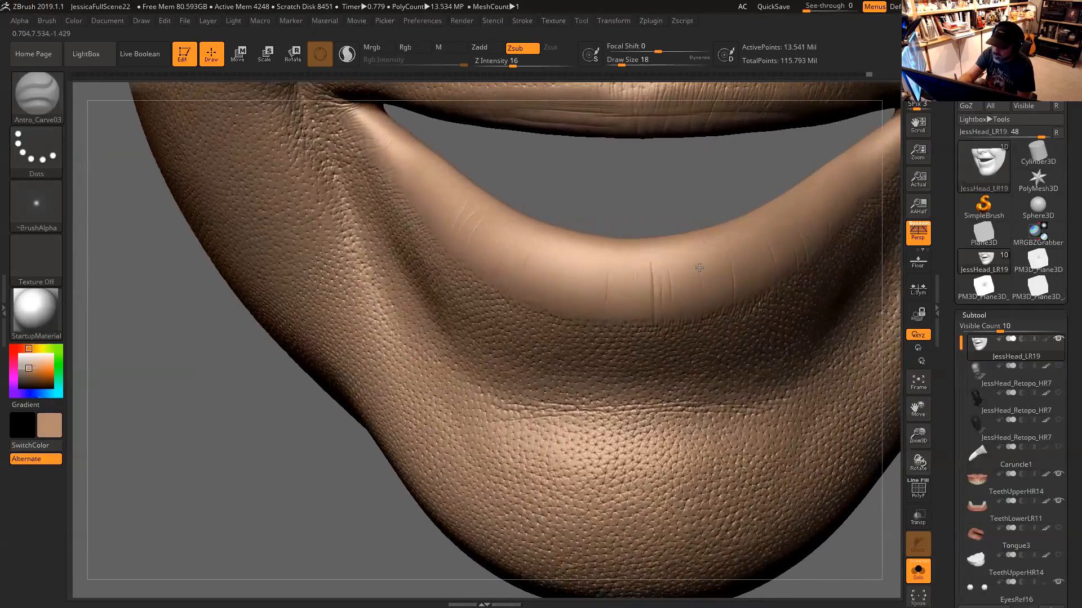
{"action": "left_click_drag", "start_coordinate": [688, 191], "coordinate": [690, 169]}
{"action": "key", "text": "b"}
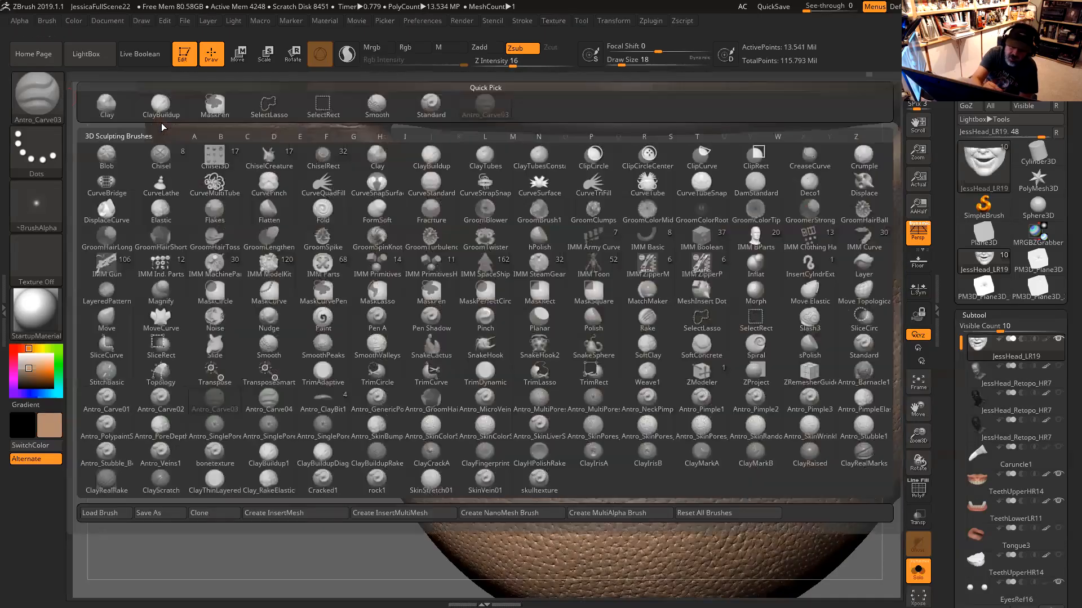
{"action": "left_click", "coordinate": [161, 109]}
{"action": "mouse_move", "coordinate": [633, 191]}
{"action": "left_mouse_down"}
{"action": "mouse_move", "coordinate": [635, 220]}
{"action": "mouse_move", "coordinate": [632, 193]}
{"action": "mouse_move", "coordinate": [645, 186]}
{"action": "mouse_move", "coordinate": [638, 198]}
{"action": "left_mouse_up"}
{"action": "key", "text": "space"}
{"action": "mouse_move", "coordinate": [600, 270]}
{"action": "left_mouse_down"}
{"action": "mouse_move", "coordinate": [600, 320]}
{"action": "mouse_move", "coordinate": [615, 289]}
{"action": "mouse_move", "coordinate": [616, 304]}
{"action": "left_mouse_up"}
{"action": "key", "text": "space"}
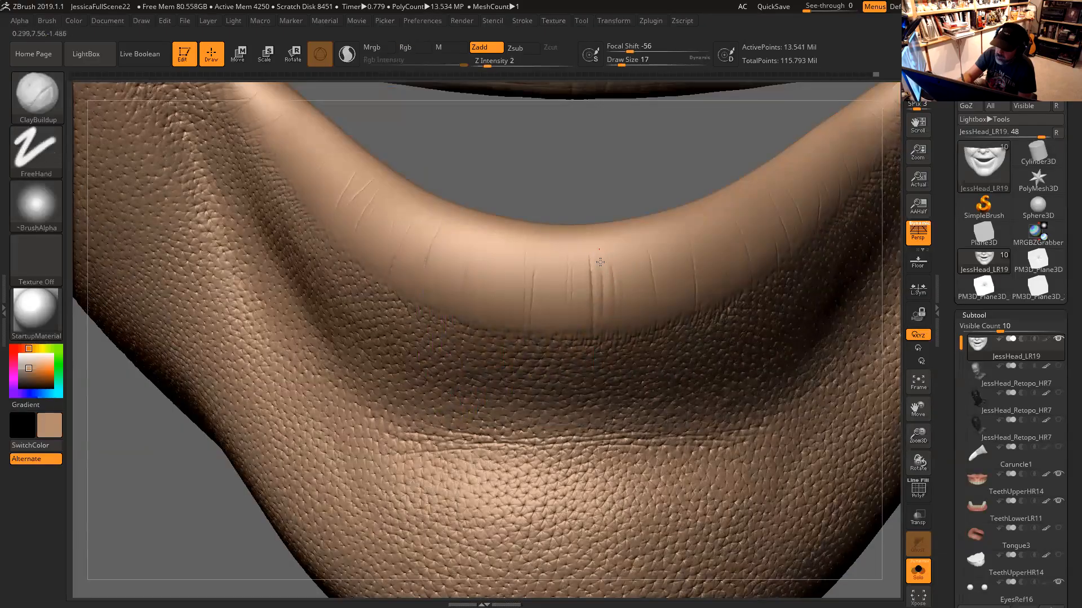
Build up the lower lip ridges just beside the central creases with ClayBuildup at draw size 25, then enlarge the brush to 49
{"action": "left_click_drag", "start_coordinate": [634, 190], "coordinate": [611, 192]}
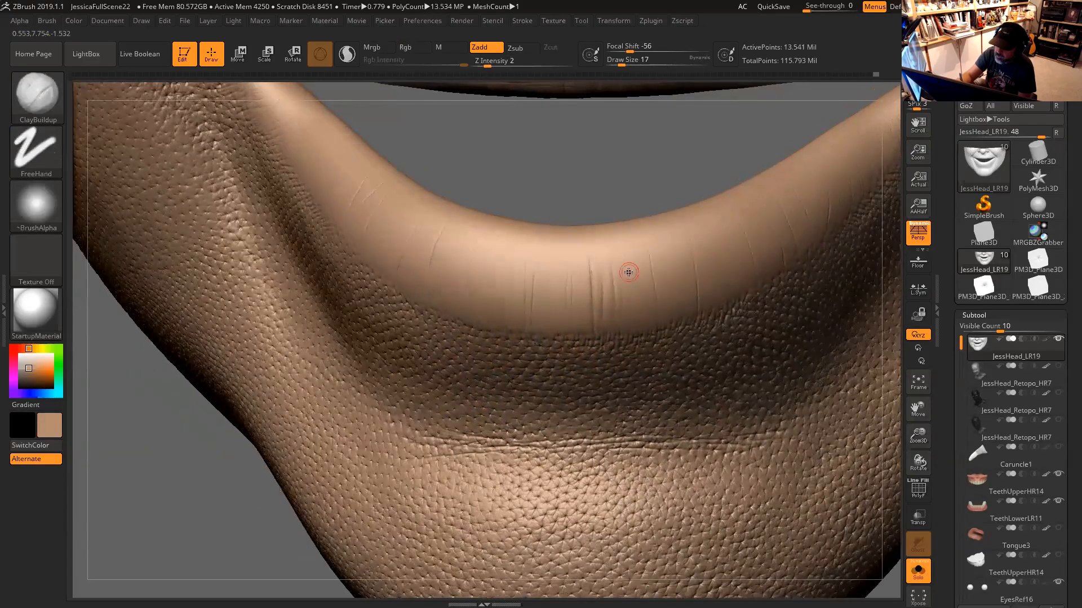
{"action": "key", "text": "]"}
{"action": "left_click_drag", "start_coordinate": [623, 265], "coordinate": [632, 332]}
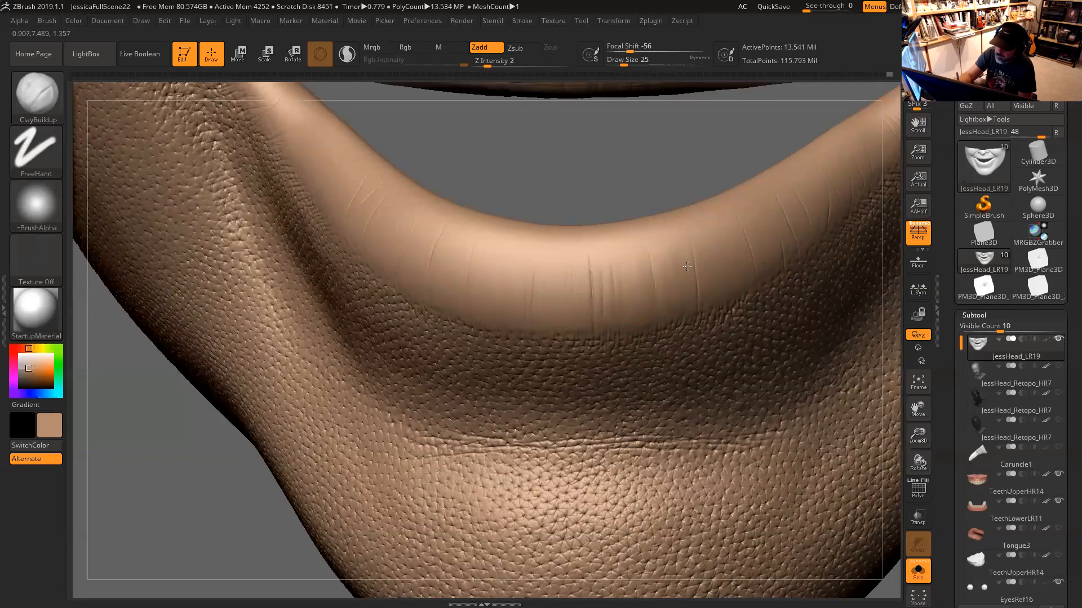
{"action": "key", "text": "space"}
{"action": "left_click_drag", "start_coordinate": [680, 251], "coordinate": [686, 253]}
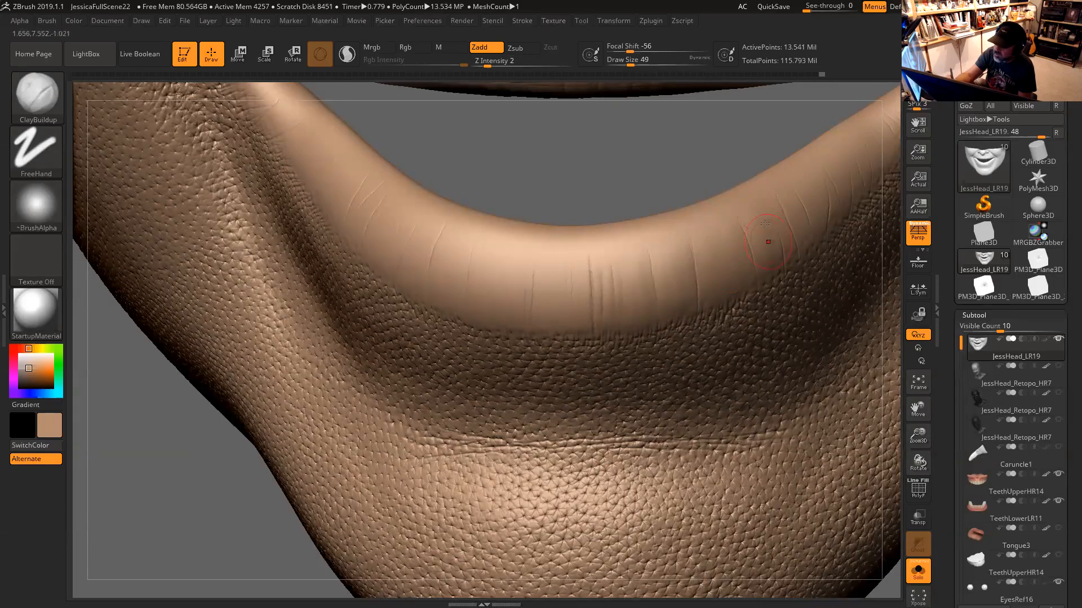
Set the draw size to 39 and build up the ridges between creases on the character's left half of the lower lip
{"action": "key", "text": "space"}
{"action": "left_click", "coordinate": [732, 276]}
{"action": "left_click_drag", "start_coordinate": [707, 160], "coordinate": [699, 159]}
{"action": "mouse_move", "coordinate": [613, 165]}
{"action": "left_mouse_down"}
{"action": "mouse_move", "coordinate": [593, 165]}
{"action": "mouse_move", "coordinate": [626, 160]}
{"action": "left_mouse_up"}
{"action": "key", "text": "space"}
{"action": "left_click", "coordinate": [704, 207]}
{"action": "left_click_drag", "start_coordinate": [703, 205], "coordinate": [701, 205]}
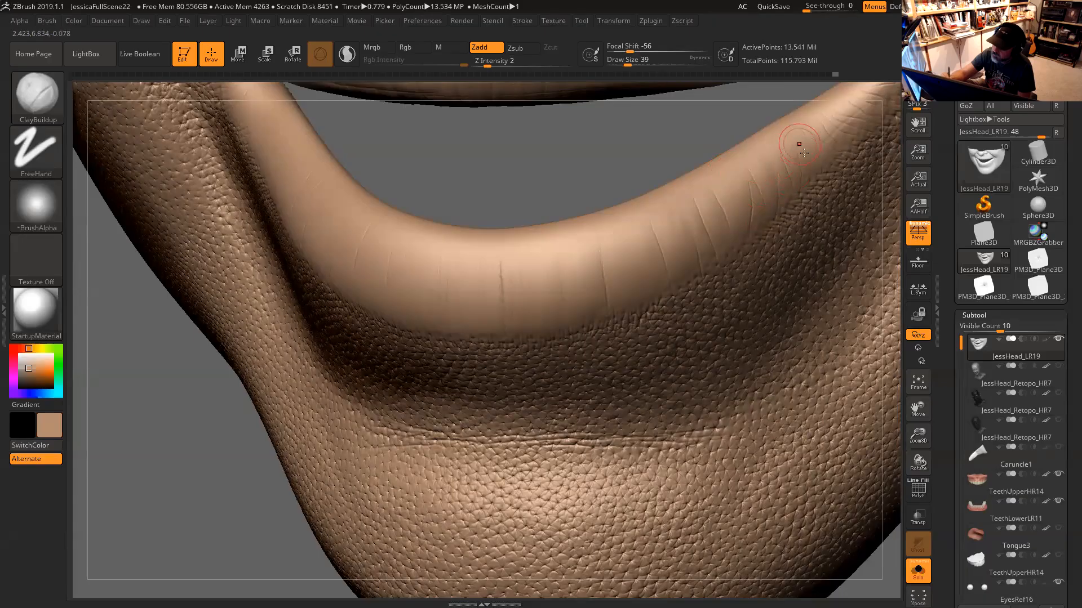
Reduce the draw size to 29 and then 18, building up fine ridges near the character's left corner of the lower lip
{"action": "left_click_drag", "start_coordinate": [698, 133], "coordinate": [616, 167], "text": "alt"}
{"action": "mouse_move", "coordinate": [758, 143]}
{"action": "left_mouse_down"}
{"action": "mouse_move", "coordinate": [724, 179]}
{"action": "mouse_move", "coordinate": [741, 173]}
{"action": "left_mouse_up"}
{"action": "key", "text": "bracketleft"}
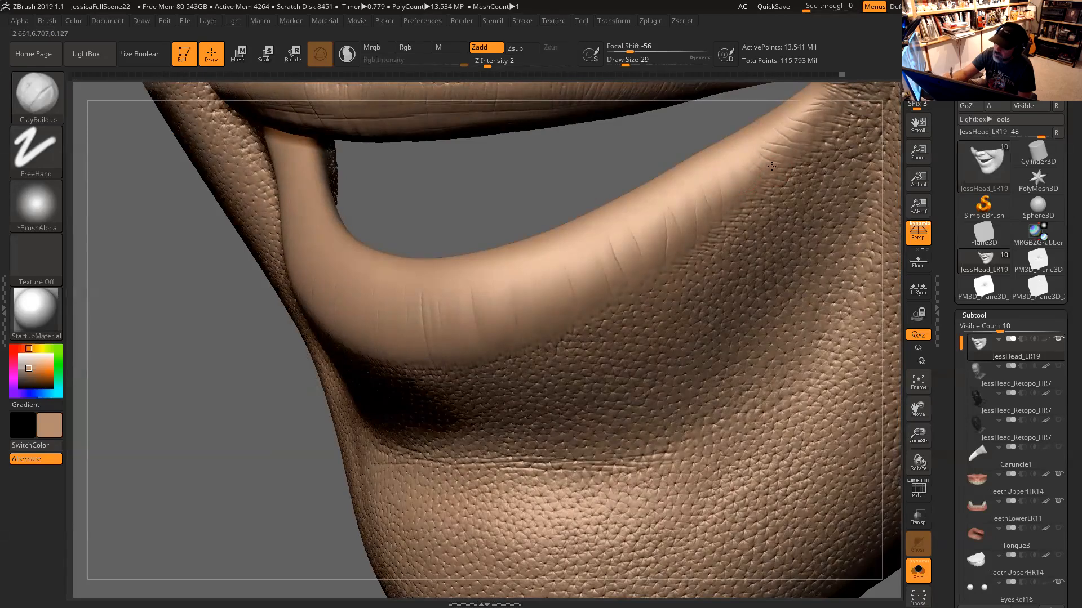
{"action": "key", "text": "space"}
{"action": "left_click_drag", "start_coordinate": [773, 151], "coordinate": [769, 151]}
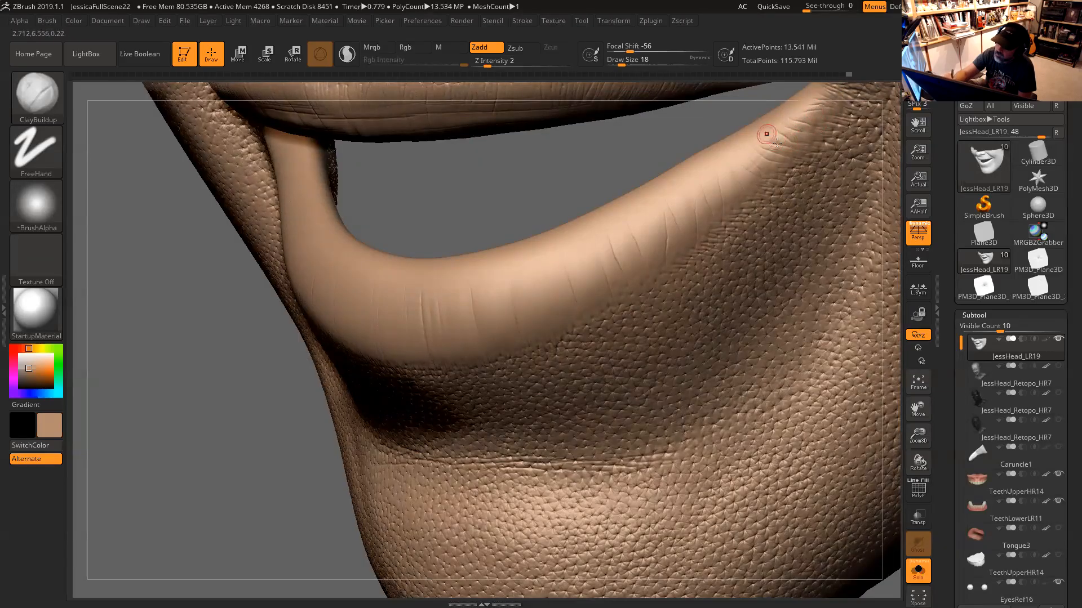
{"action": "left_click_drag", "start_coordinate": [685, 133], "coordinate": [748, 159]}
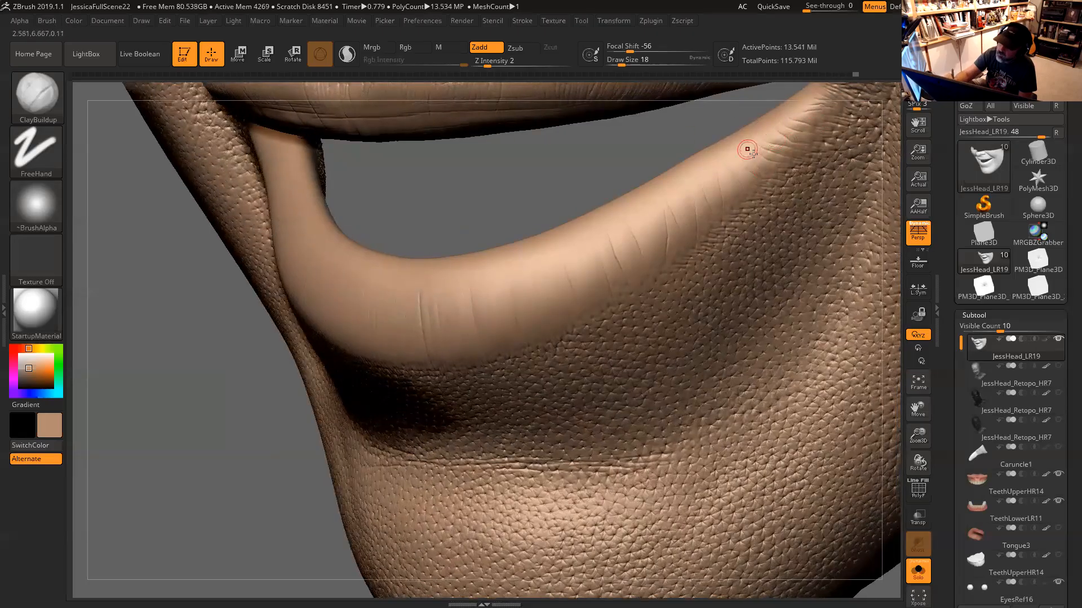
Set the draw size to 23 and build up the skin between creases from the lower lip's centre toward the character's right side
{"action": "mouse_move", "coordinate": [712, 137]}
{"action": "left_mouse_down"}
{"action": "mouse_move", "coordinate": [546, 186]}
{"action": "mouse_move", "coordinate": [690, 229]}
{"action": "mouse_move", "coordinate": [667, 282]}
{"action": "mouse_move", "coordinate": [649, 286]}
{"action": "left_mouse_up"}
{"action": "key", "text": "space"}
{"action": "left_click_drag", "start_coordinate": [684, 224], "coordinate": [626, 303]}
{"action": "key", "text": "space"}
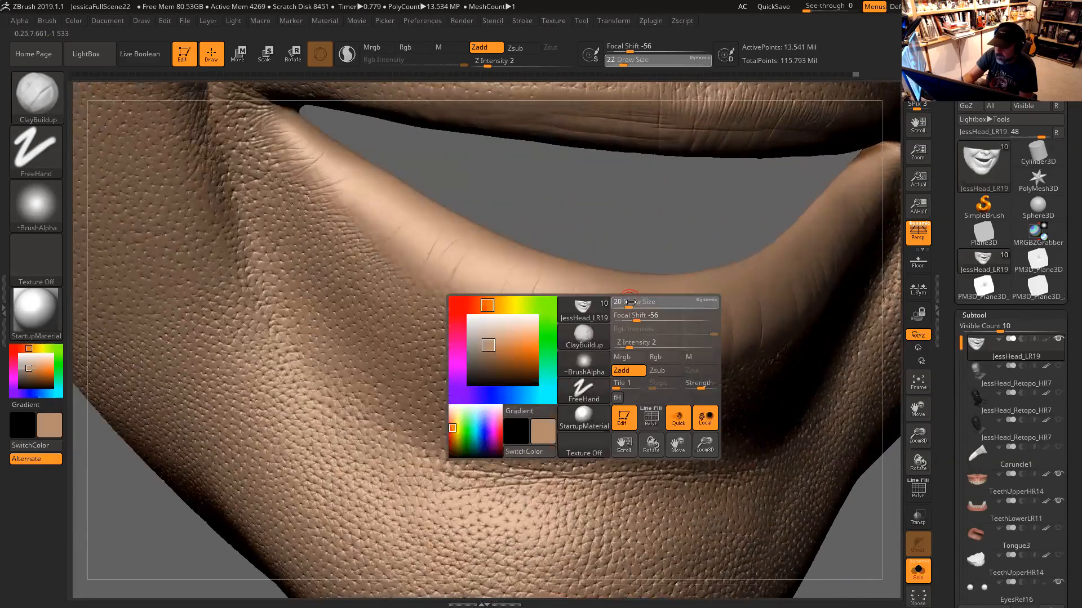
{"action": "key", "text": "space"}
{"action": "left_click_drag", "start_coordinate": [635, 318], "coordinate": [642, 318]}
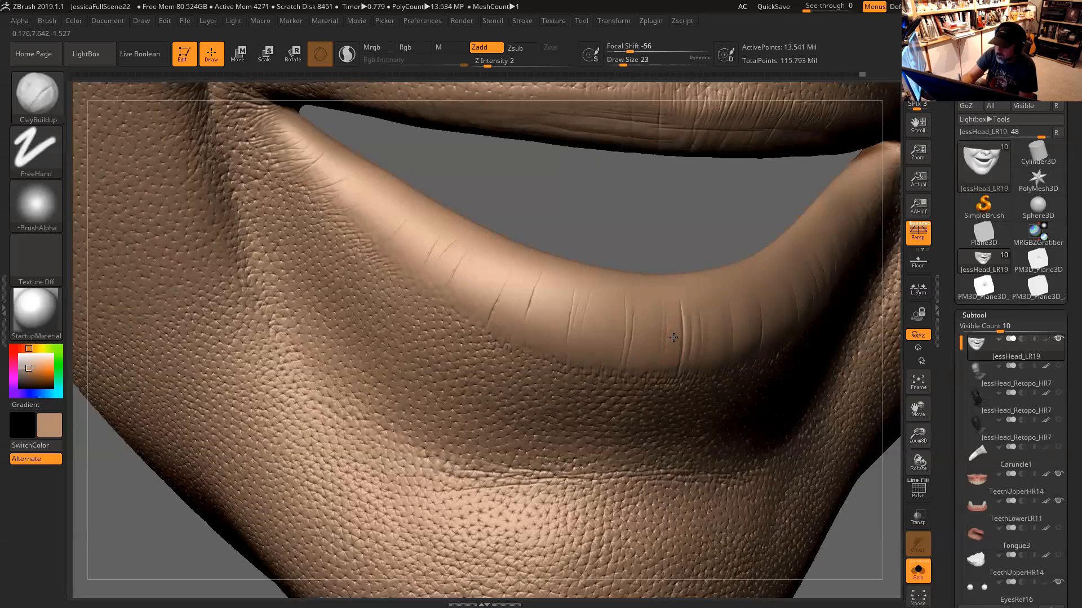
Raise the draw size to 25 and then 35, and build up wider ridges around the centre of the lower lip
{"action": "left_click_drag", "start_coordinate": [720, 231], "coordinate": [745, 222], "text": "alt"}
{"action": "key", "text": "space"}
{"action": "left_click_drag", "start_coordinate": [708, 287], "coordinate": [713, 288]}
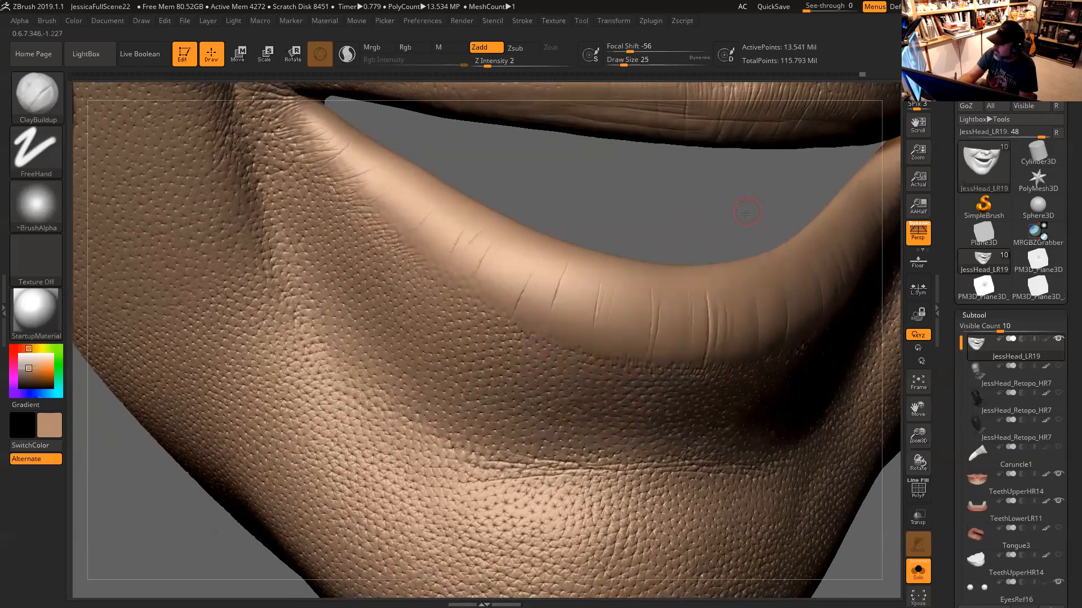
{"action": "left_click_drag", "start_coordinate": [745, 214], "coordinate": [728, 226]}
{"action": "key", "text": "space"}
{"action": "left_click_drag", "start_coordinate": [717, 285], "coordinate": [723, 285]}
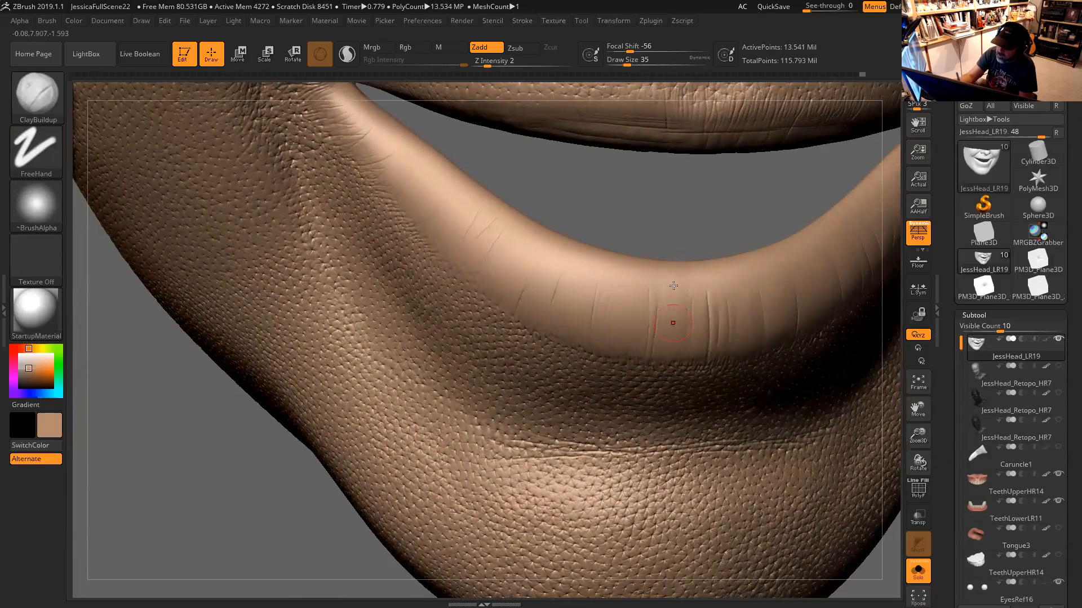
{"action": "mouse_move", "coordinate": [708, 241]}
{"action": "left_mouse_down"}
{"action": "mouse_move", "coordinate": [699, 239]}
{"action": "mouse_move", "coordinate": [678, 283]}
{"action": "mouse_move", "coordinate": [675, 332]}
{"action": "left_mouse_up"}
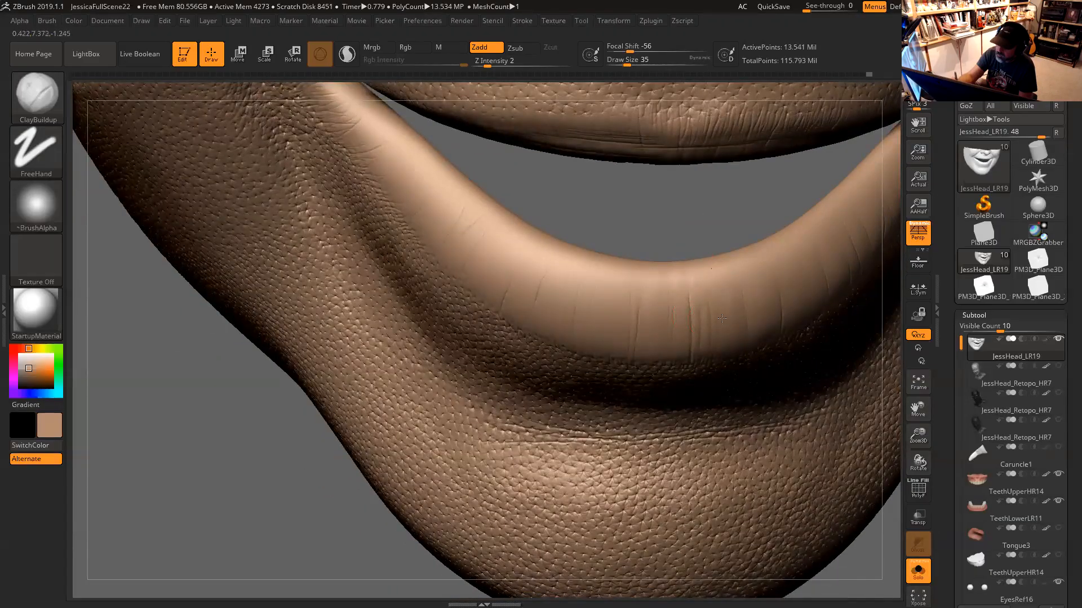
Set the draw size to 46 and build up broad, soft ridges along the lower lip from the centre to the character's left side
{"action": "mouse_move", "coordinate": [719, 209]}
{"action": "left_mouse_down"}
{"action": "mouse_move", "coordinate": [736, 205]}
{"action": "mouse_move", "coordinate": [730, 248]}
{"action": "mouse_move", "coordinate": [718, 250]}
{"action": "left_mouse_up"}
{"action": "key", "text": "space"}
{"action": "left_click_drag", "start_coordinate": [713, 267], "coordinate": [718, 267]}
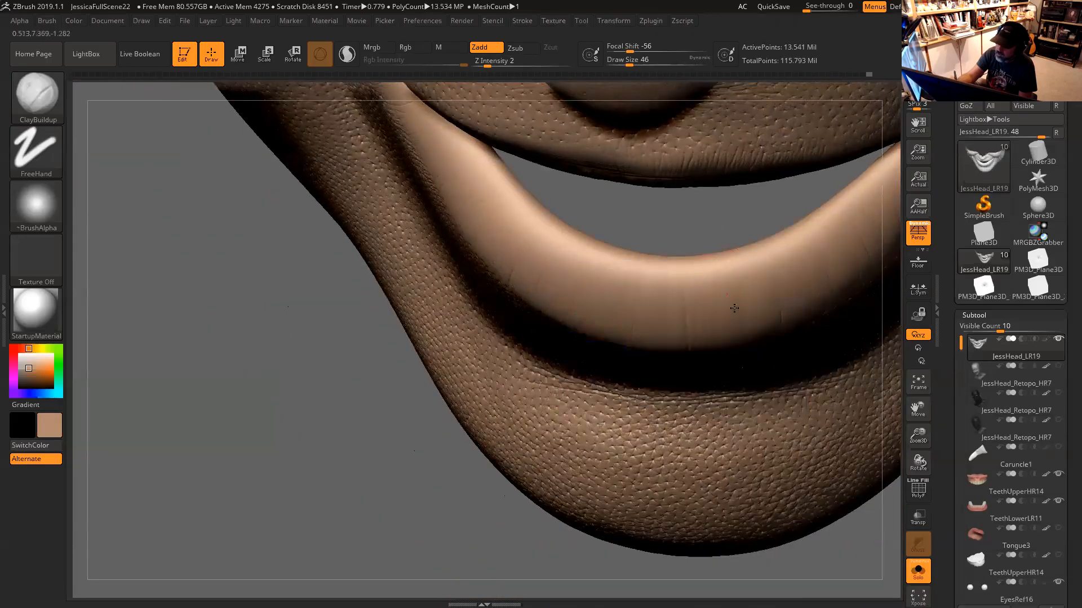
{"action": "left_click_drag", "start_coordinate": [780, 271], "coordinate": [790, 278]}
{"action": "left_click_drag", "start_coordinate": [758, 222], "coordinate": [739, 268]}
{"action": "right_click_drag", "start_coordinate": [738, 268], "coordinate": [721, 280], "text": "alt"}
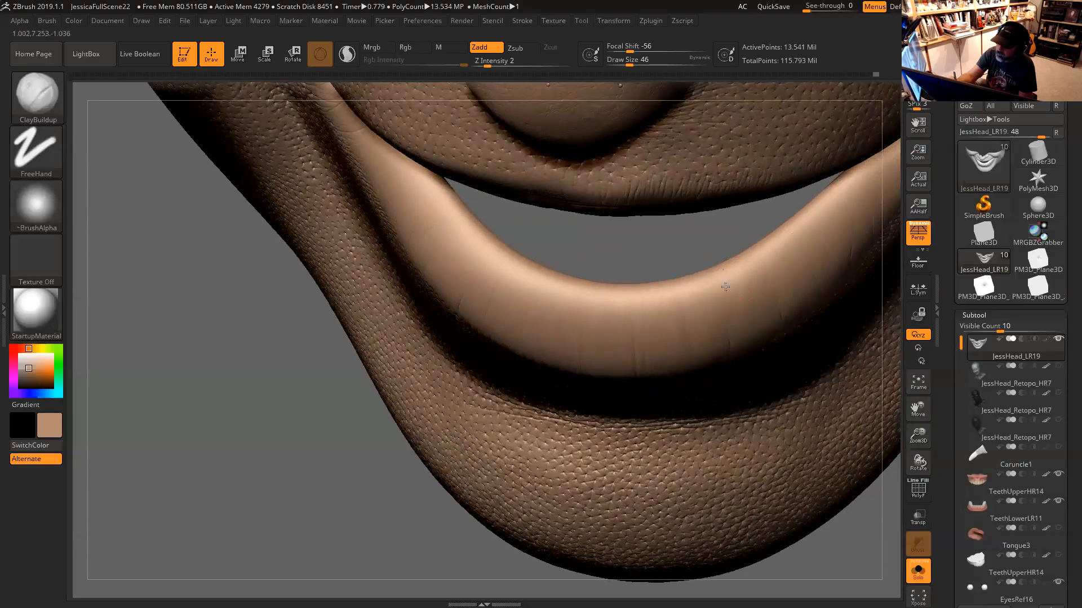
{"action": "left_click_drag", "start_coordinate": [742, 274], "coordinate": [746, 304]}
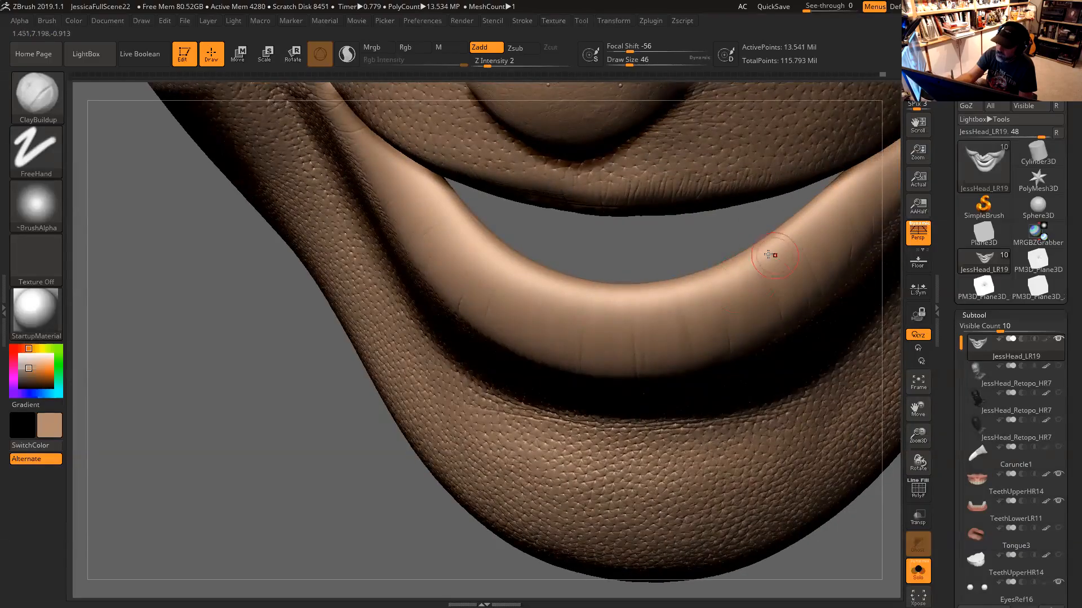
{"action": "left_click_drag", "start_coordinate": [797, 275], "coordinate": [800, 253]}
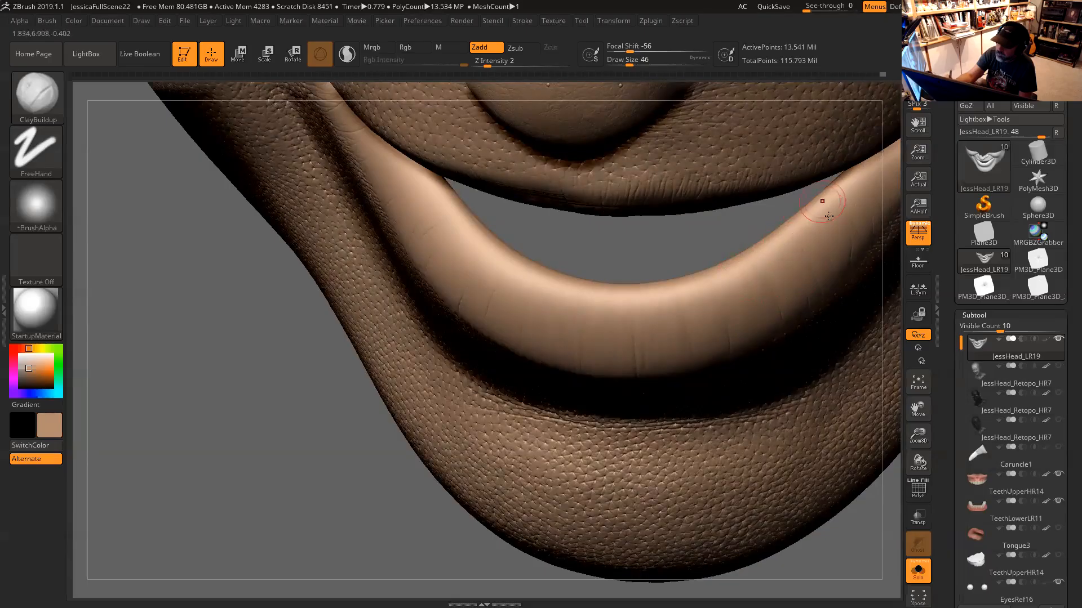
Set the draw size to 20, build up the small ridges by the lower lip's left corner and soften them with Smooth
{"action": "mouse_move", "coordinate": [732, 259]}
{"action": "right_mouse_down"}
{"action": "mouse_move", "coordinate": [712, 236]}
{"action": "mouse_move", "coordinate": [788, 239]}
{"action": "right_mouse_up"}
{"action": "mouse_move", "coordinate": [772, 229]}
{"action": "left_mouse_down"}
{"action": "mouse_move", "coordinate": [773, 251]}
{"action": "mouse_move", "coordinate": [794, 233]}
{"action": "mouse_move", "coordinate": [813, 252]}
{"action": "left_mouse_up"}
{"action": "mouse_move", "coordinate": [816, 193]}
{"action": "left_mouse_down"}
{"action": "mouse_move", "coordinate": [828, 217]}
{"action": "mouse_move", "coordinate": [840, 210]}
{"action": "left_mouse_up"}
{"action": "mouse_move", "coordinate": [729, 219]}
{"action": "left_mouse_down"}
{"action": "mouse_move", "coordinate": [693, 233]}
{"action": "mouse_move", "coordinate": [741, 209]}
{"action": "mouse_move", "coordinate": [751, 237]}
{"action": "left_mouse_up"}
{"action": "key", "text": "space"}
{"action": "key", "text": "space"}
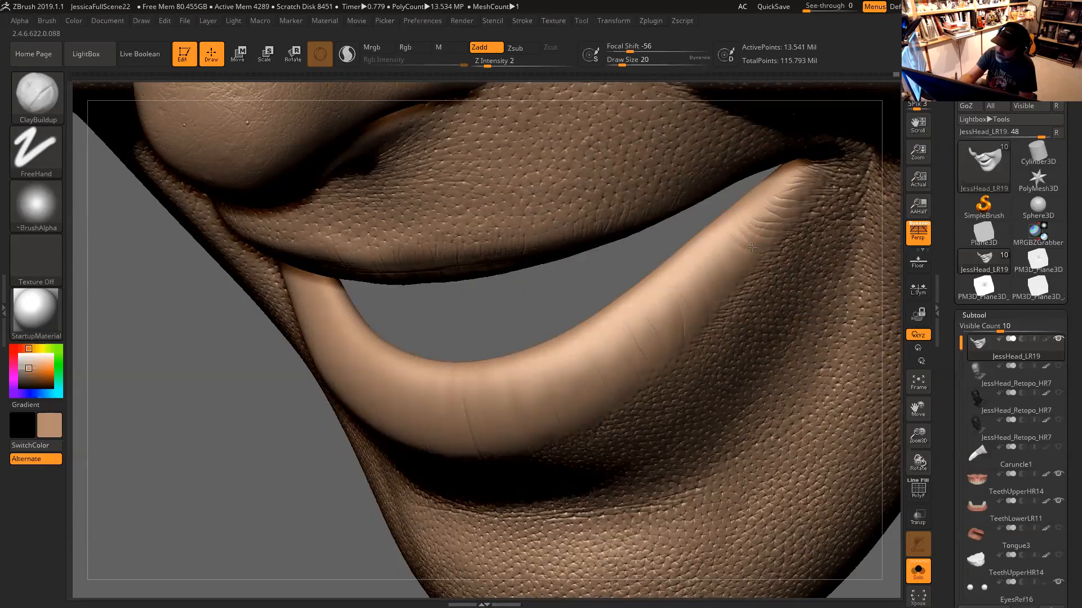
{"action": "left_click_drag", "start_coordinate": [751, 208], "coordinate": [767, 228]}
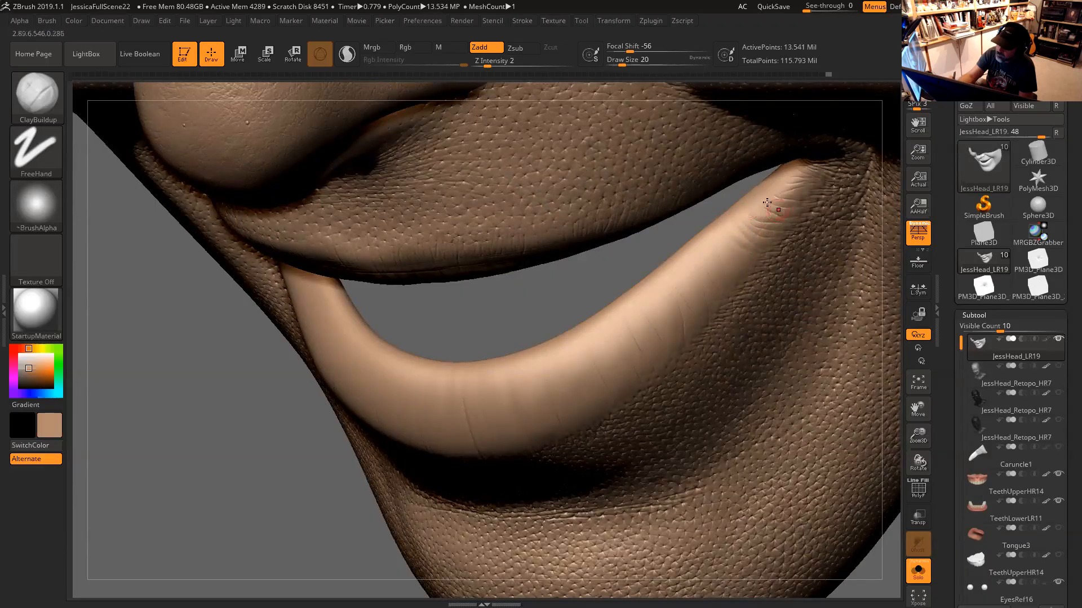
{"action": "mouse_move", "coordinate": [757, 192]}
{"action": "left_mouse_down"}
{"action": "mouse_move", "coordinate": [764, 211]}
{"action": "mouse_move", "coordinate": [713, 274]}
{"action": "left_mouse_up"}
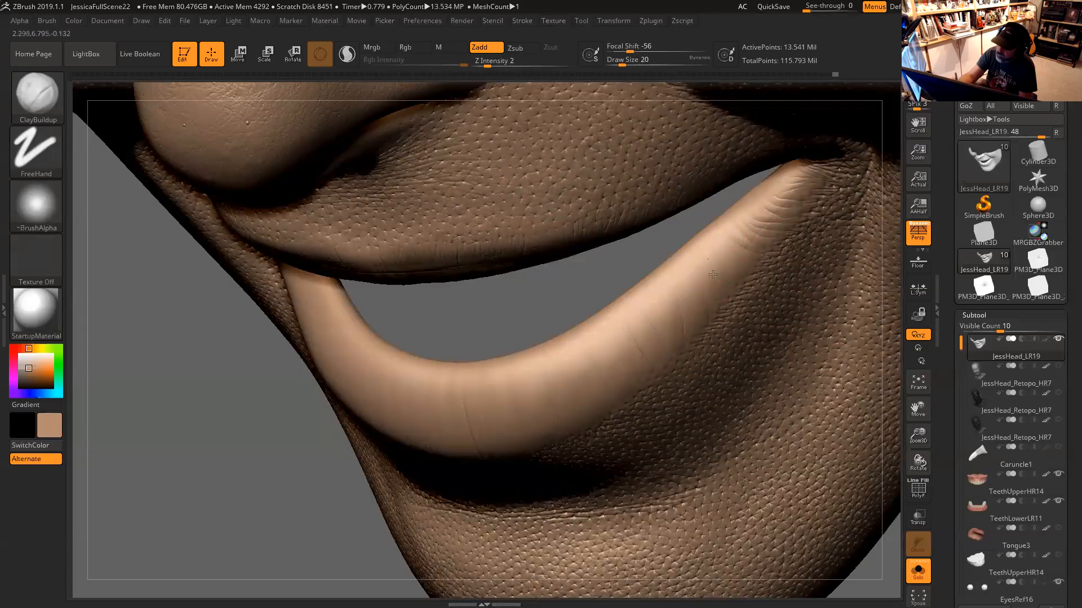
{"action": "key", "text": "shift"}
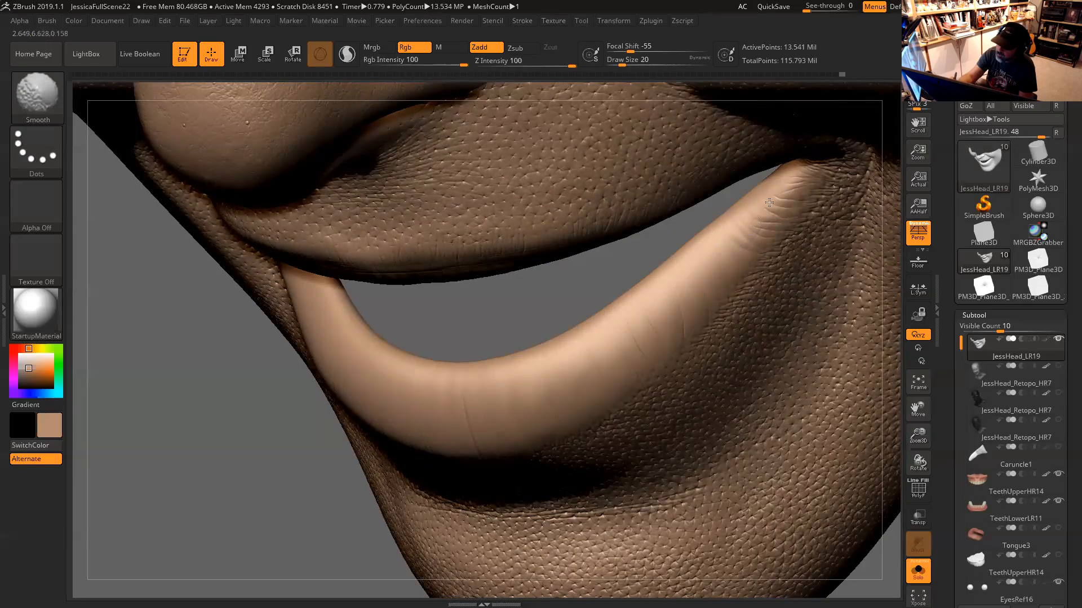
Build up the thin ridges on the character's left half of the lower lip and soften them with Smooth
{"action": "left_click_drag", "start_coordinate": [669, 243], "coordinate": [648, 246]}
{"action": "left_click_drag", "start_coordinate": [682, 289], "coordinate": [682, 297], "text": "shift"}
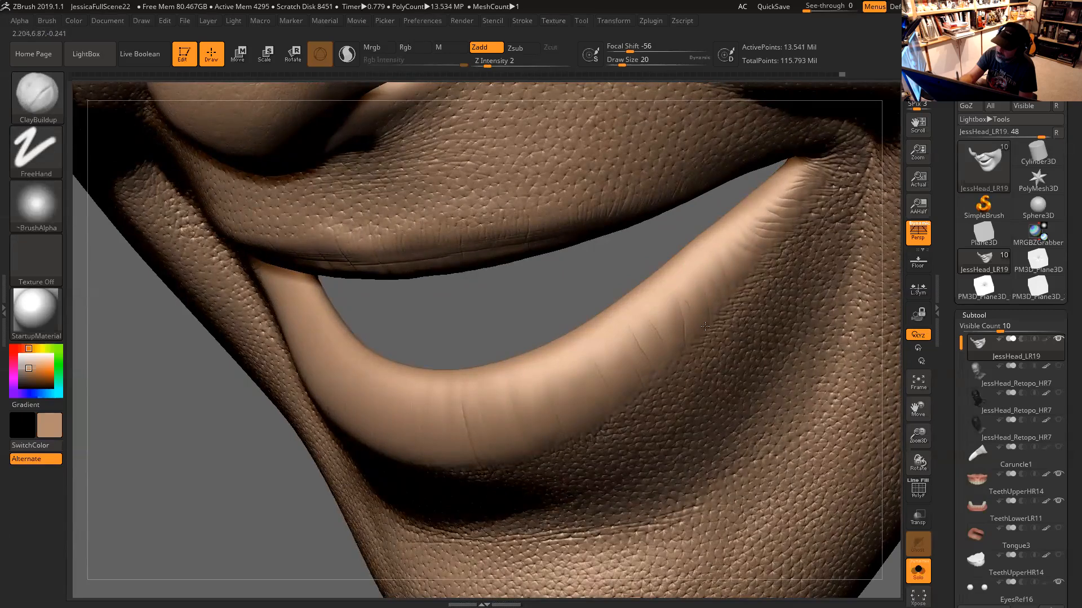
{"action": "left_click_drag", "start_coordinate": [661, 250], "coordinate": [669, 277]}
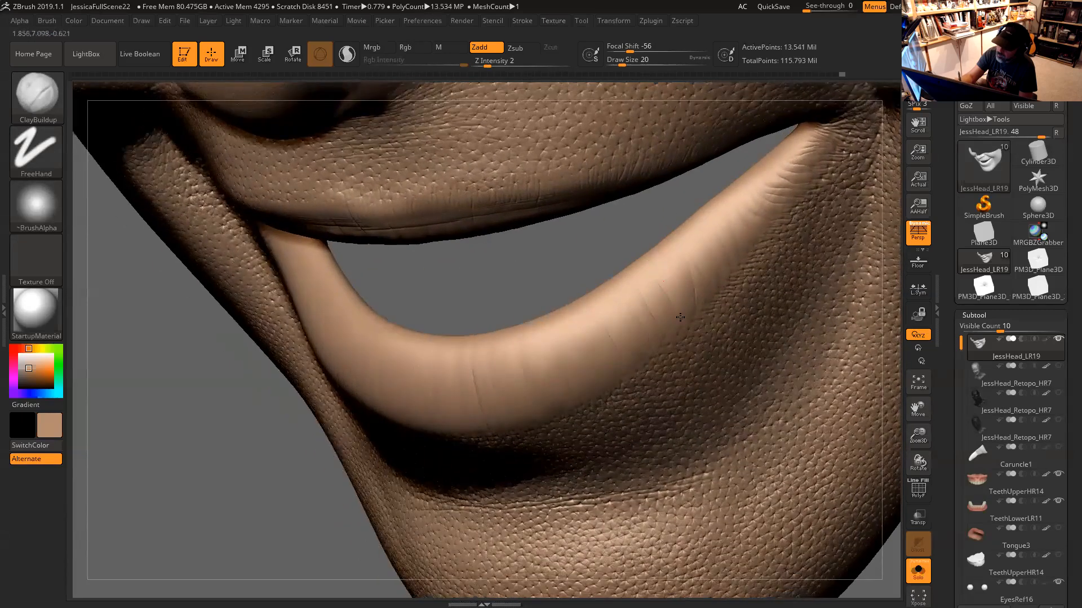
{"action": "key", "text": "shift"}
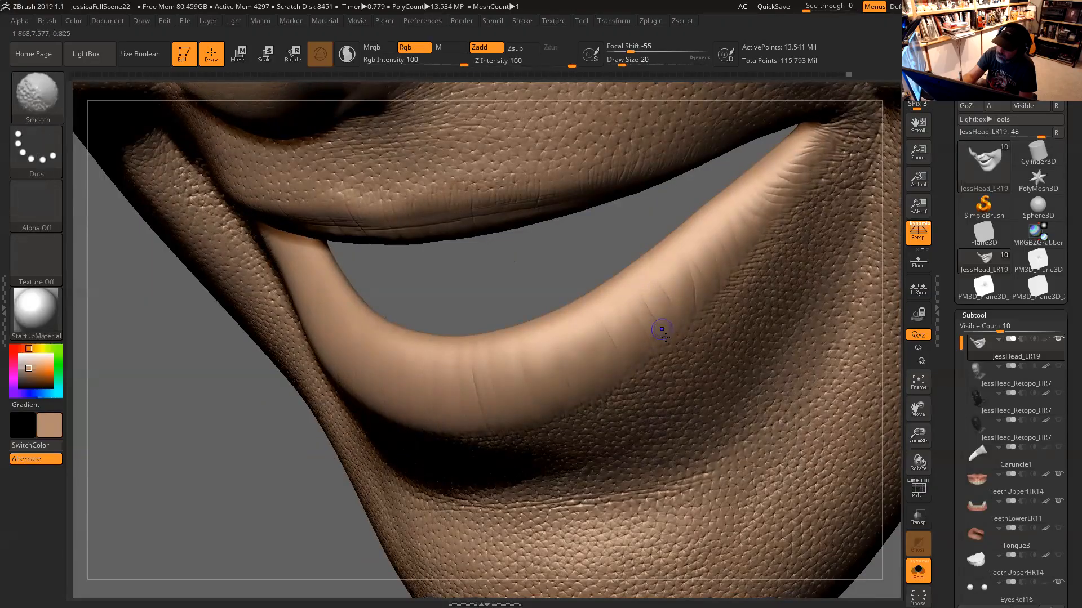
{"action": "key", "text": "shift"}
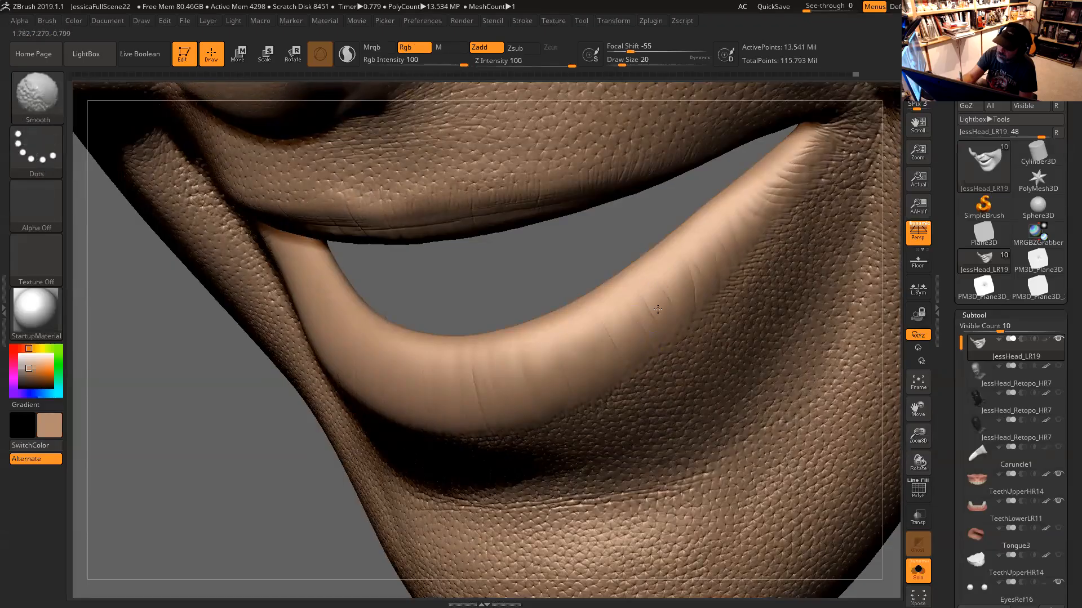
Set the draw size to 37 and build up ridges between creases from the lower lip's right corner toward its centre
{"action": "left_click_drag", "start_coordinate": [628, 237], "coordinate": [685, 239]}
{"action": "mouse_move", "coordinate": [809, 379]}
{"action": "left_mouse_down", "text": "alt"}
{"action": "mouse_move", "coordinate": [803, 344]}
{"action": "mouse_move", "coordinate": [779, 357]}
{"action": "left_mouse_up", "text": "alt"}
{"action": "left_click_drag", "start_coordinate": [804, 401], "coordinate": [877, 396]}
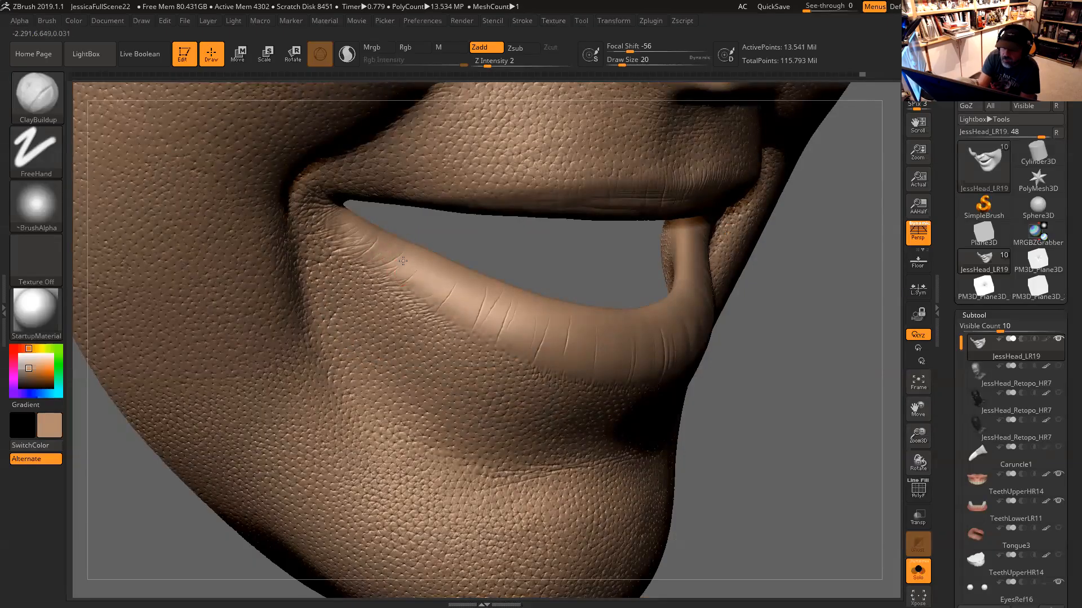
{"action": "left_click_drag", "start_coordinate": [414, 268], "coordinate": [426, 260]}
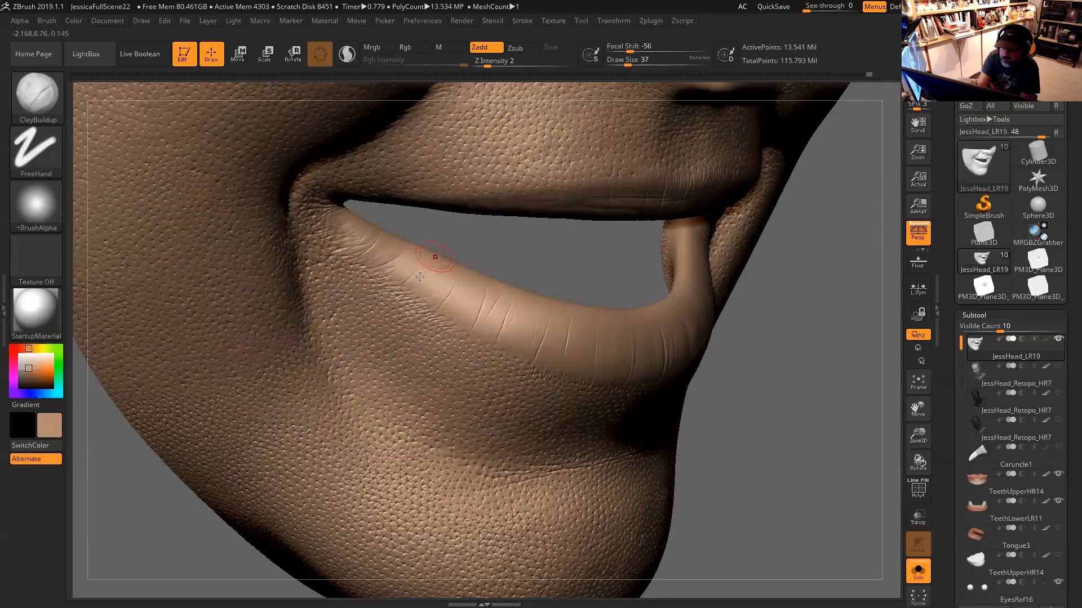
{"action": "mouse_move", "coordinate": [448, 276]}
{"action": "left_mouse_down"}
{"action": "mouse_move", "coordinate": [434, 302]}
{"action": "mouse_move", "coordinate": [452, 314]}
{"action": "left_mouse_up"}
{"action": "left_click_drag", "start_coordinate": [507, 249], "coordinate": [482, 272]}
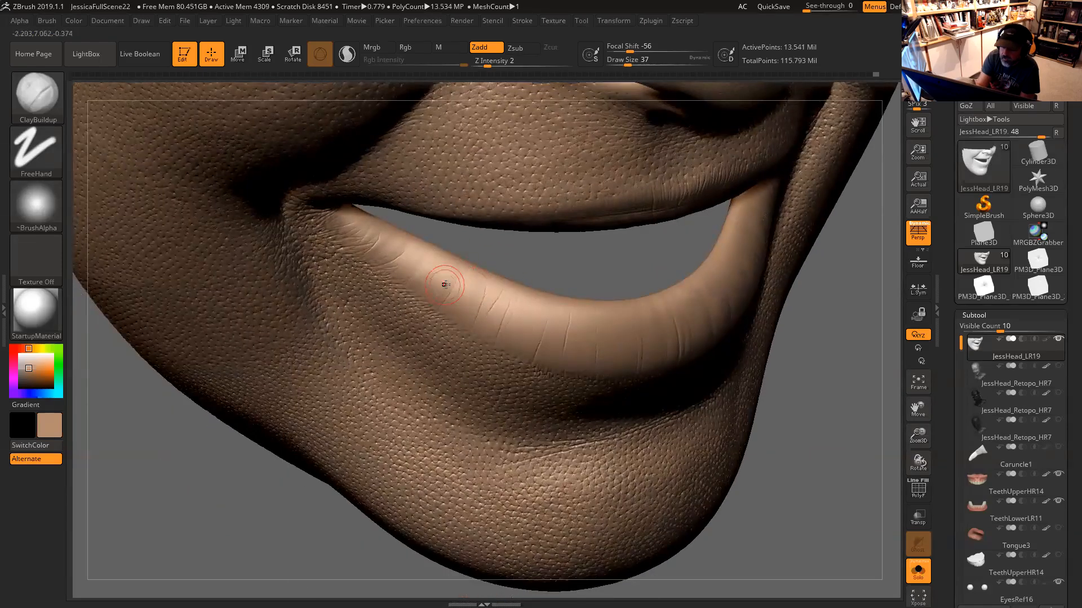
{"action": "left_click_drag", "start_coordinate": [493, 290], "coordinate": [483, 307]}
{"action": "left_click_drag", "start_coordinate": [523, 312], "coordinate": [515, 338]}
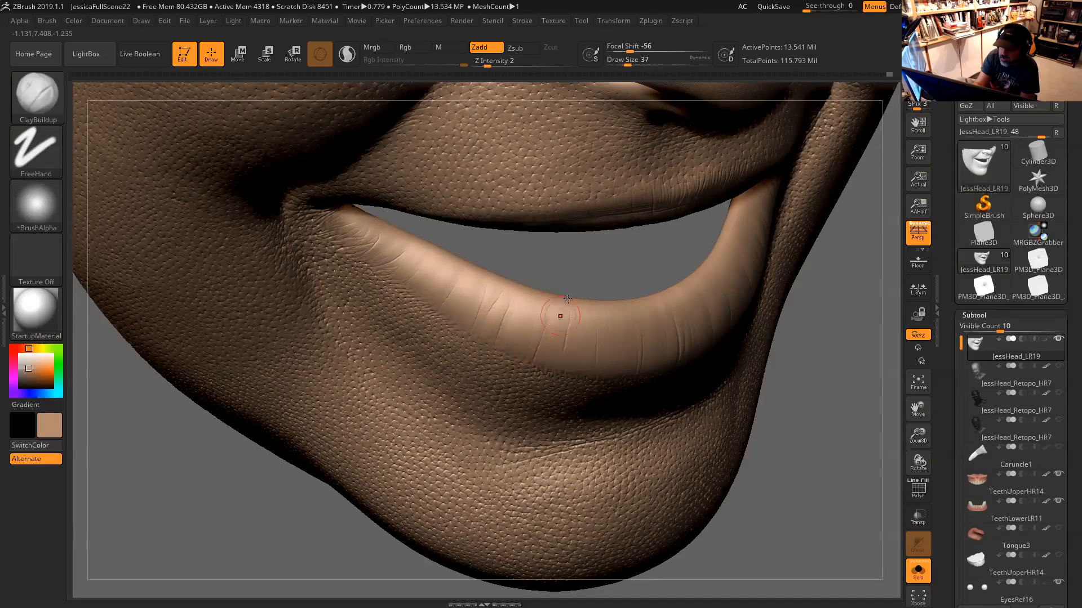
{"action": "left_click_drag", "start_coordinate": [556, 320], "coordinate": [574, 320]}
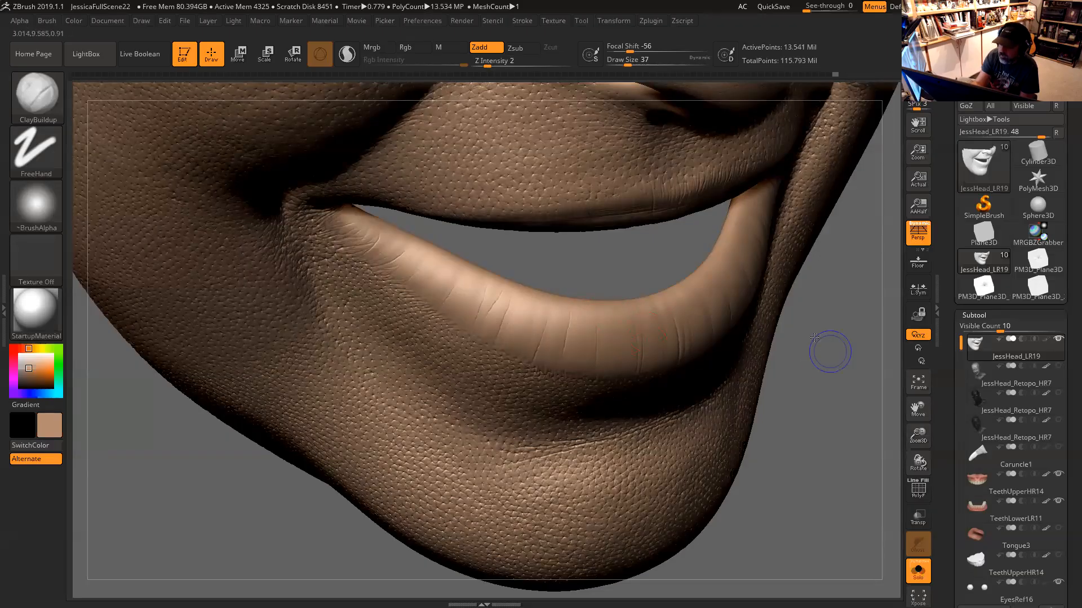
Switch to the Antro_Carve03 brush and set its Z Intensity to 5
{"action": "left_click_drag", "start_coordinate": [829, 352], "coordinate": [758, 361]}
{"action": "left_click_drag", "start_coordinate": [814, 496], "coordinate": [838, 437], "text": "alt"}
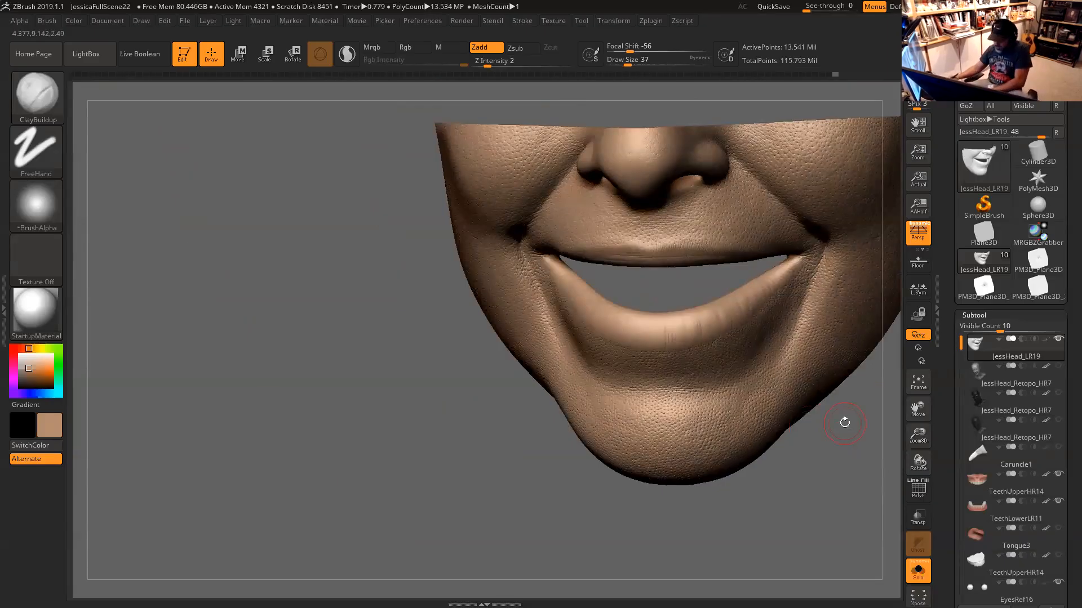
{"action": "mouse_move", "coordinate": [843, 423]}
{"action": "left_mouse_down"}
{"action": "mouse_move", "coordinate": [806, 512]}
{"action": "mouse_move", "coordinate": [809, 555]}
{"action": "left_mouse_up"}
{"action": "left_click_drag", "start_coordinate": [365, 308], "coordinate": [241, 284], "text": "alt"}
{"action": "left_click", "coordinate": [39, 93]}
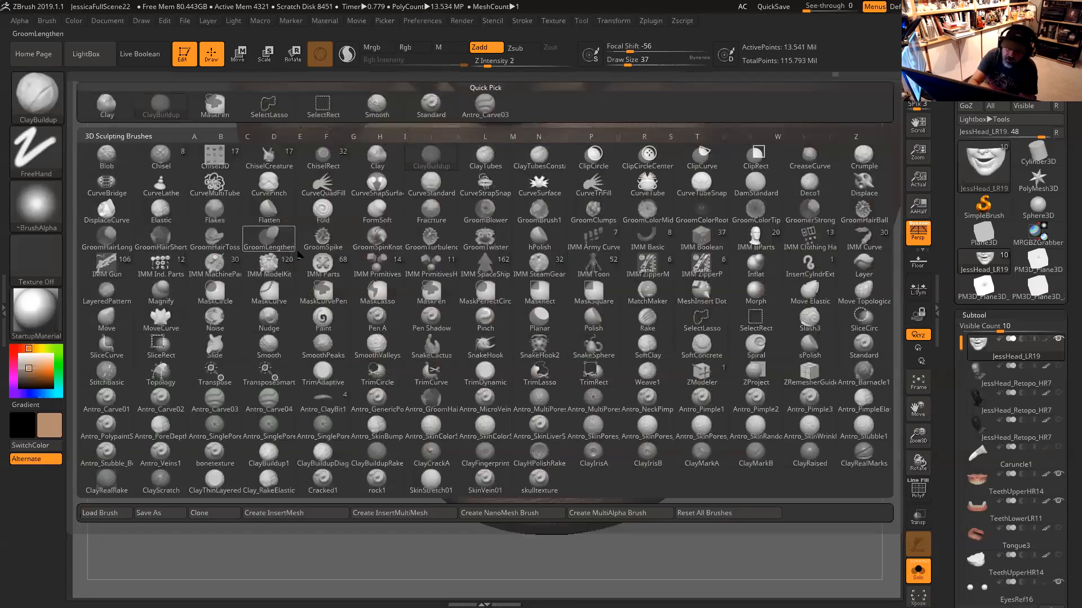
{"action": "left_click", "coordinate": [488, 108]}
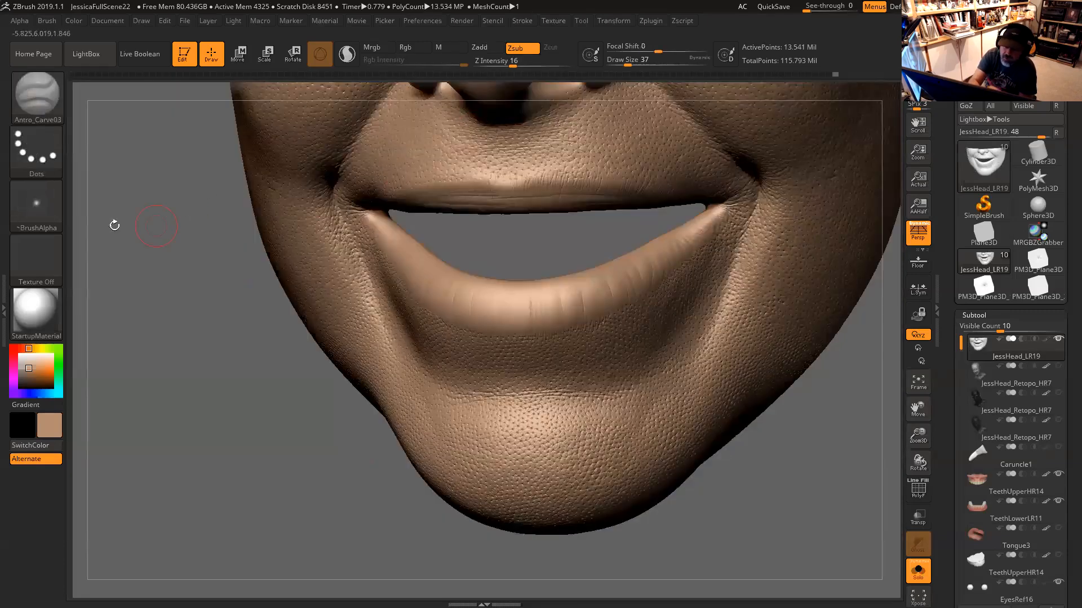
{"action": "left_click_drag", "start_coordinate": [516, 60], "coordinate": [531, 60]}
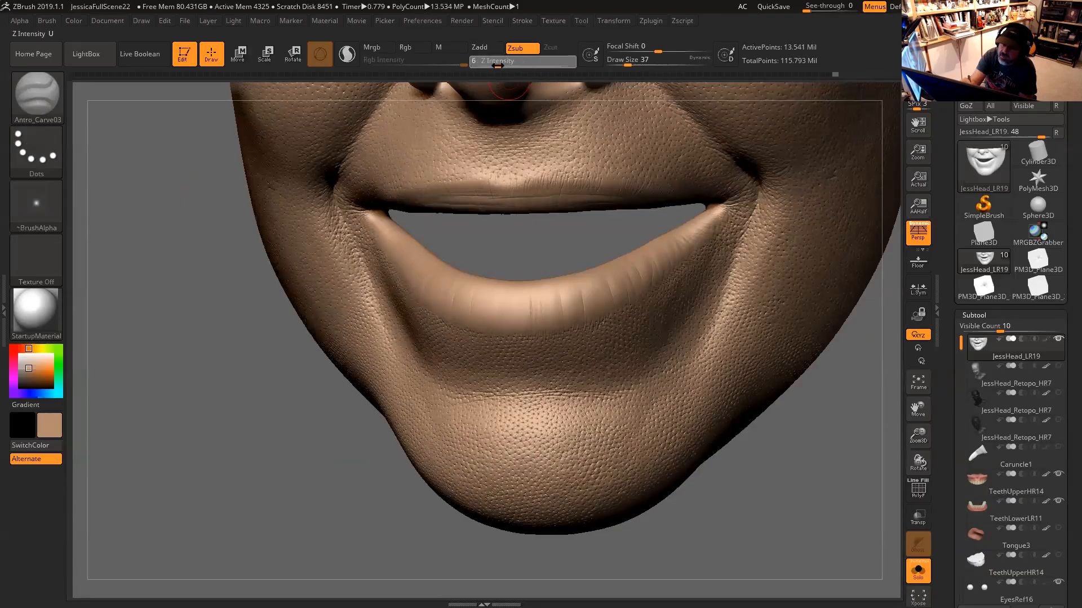
{"action": "key", "text": "Return"}
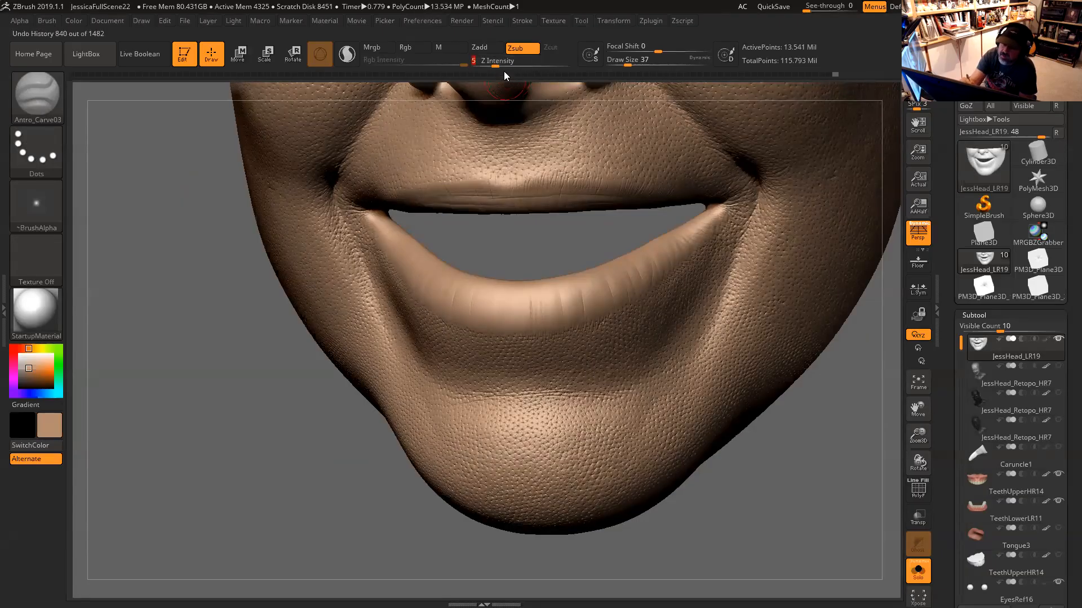
Set the Z Intensity to 4 and the draw size to 80, and carve creases near the lower lip's centre on the character's left side
{"action": "mouse_move", "coordinate": [542, 252]}
{"action": "left_mouse_down"}
{"action": "mouse_move", "coordinate": [549, 245]}
{"action": "mouse_move", "coordinate": [534, 329]}
{"action": "left_mouse_up"}
{"action": "key", "text": "space"}
{"action": "left_click", "coordinate": [593, 253]}
{"action": "left_click_drag", "start_coordinate": [600, 219], "coordinate": [577, 227]}
{"action": "key", "text": "space"}
{"action": "left_click", "coordinate": [582, 240]}
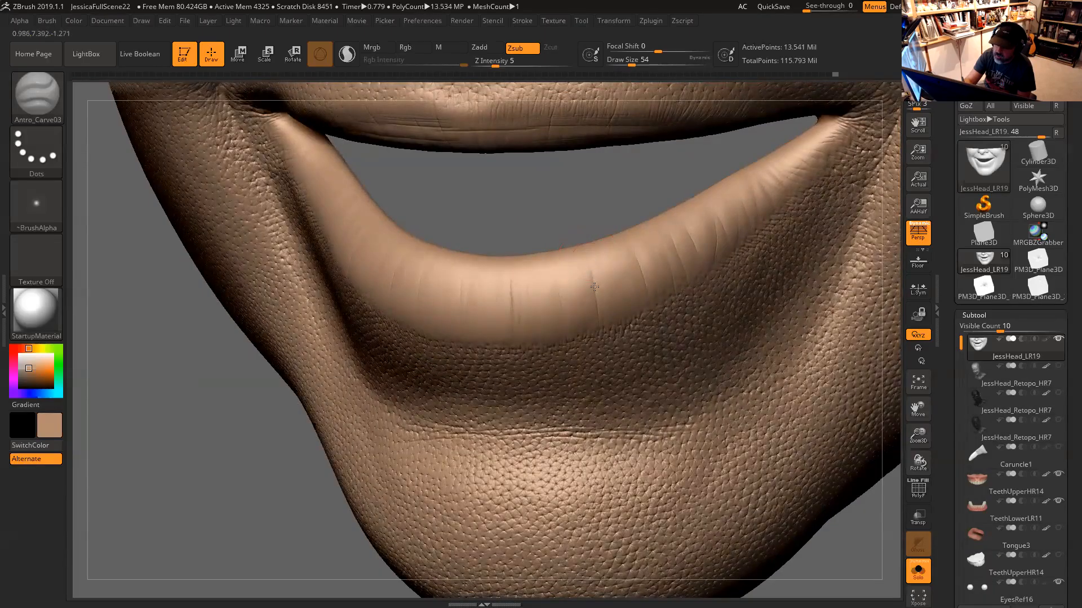
{"action": "key", "text": "ctrl"}
{"action": "left_click_drag", "start_coordinate": [498, 63], "coordinate": [492, 61]}
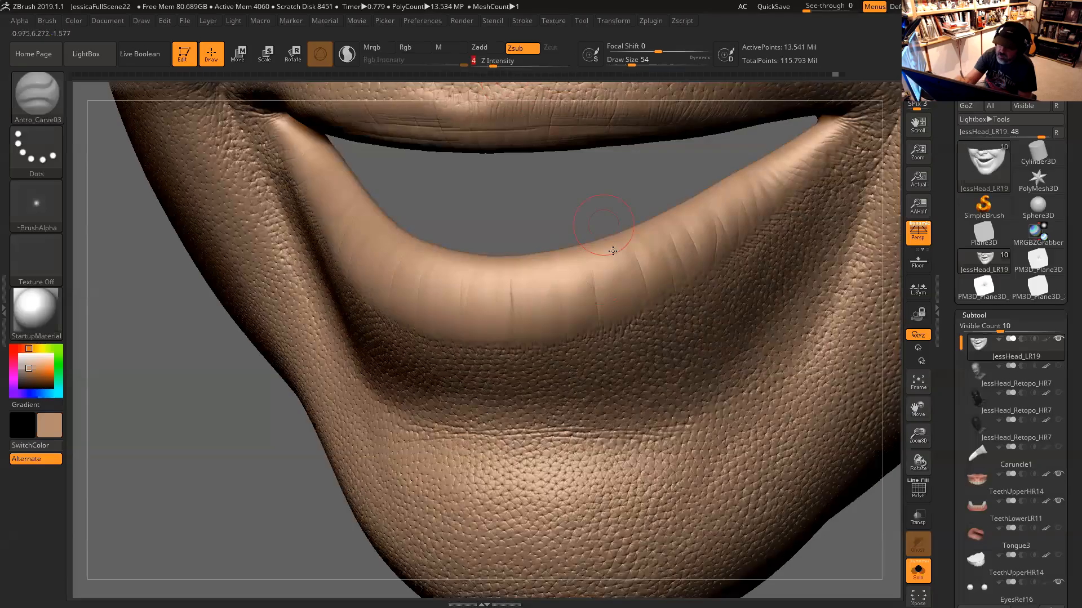
{"action": "key", "text": "space"}
{"action": "left_click_drag", "start_coordinate": [618, 262], "coordinate": [622, 262]}
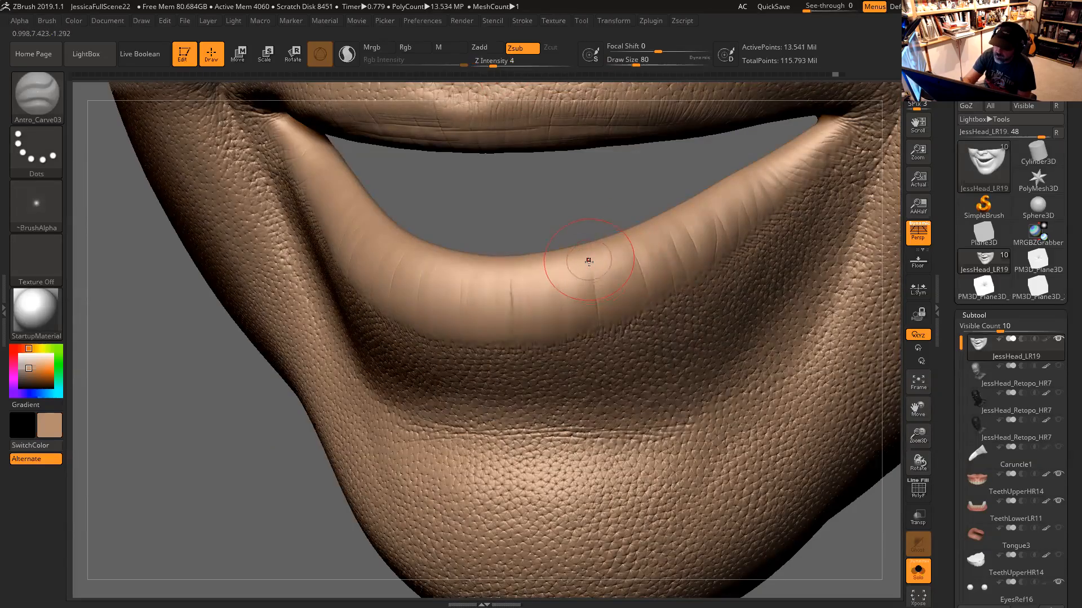
{"action": "left_click_drag", "start_coordinate": [596, 304], "coordinate": [600, 322]}
{"action": "left_click_drag", "start_coordinate": [555, 278], "coordinate": [558, 299]}
Carve vertical creases from the middle of the lower lip toward the character's right side
{"action": "left_click_drag", "start_coordinate": [563, 223], "coordinate": [524, 226]}
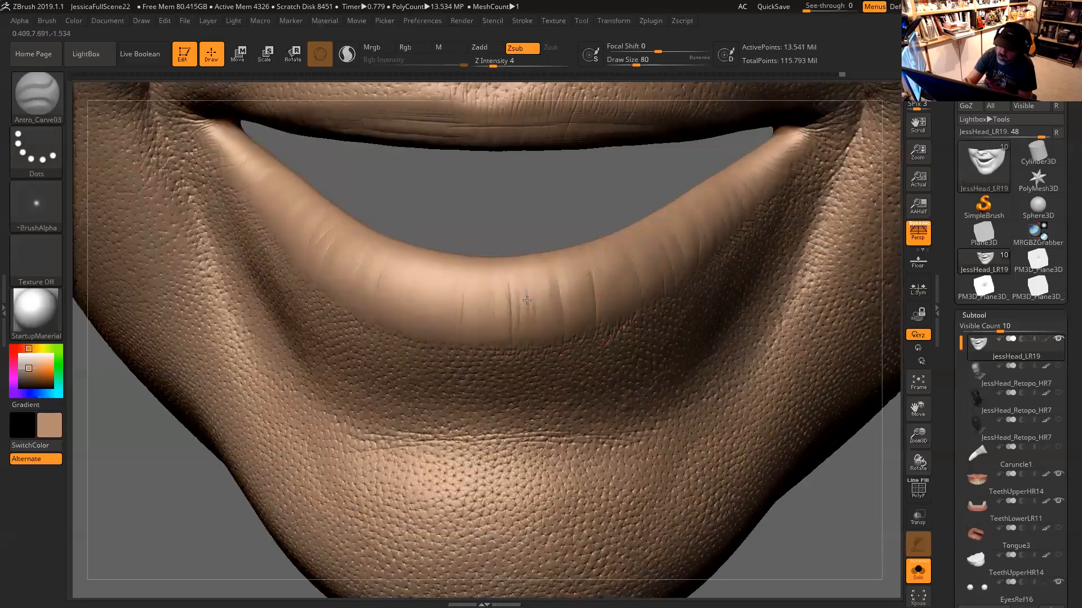
{"action": "left_click_drag", "start_coordinate": [526, 326], "coordinate": [518, 291]}
{"action": "right_click_drag", "start_coordinate": [538, 220], "coordinate": [498, 285]}
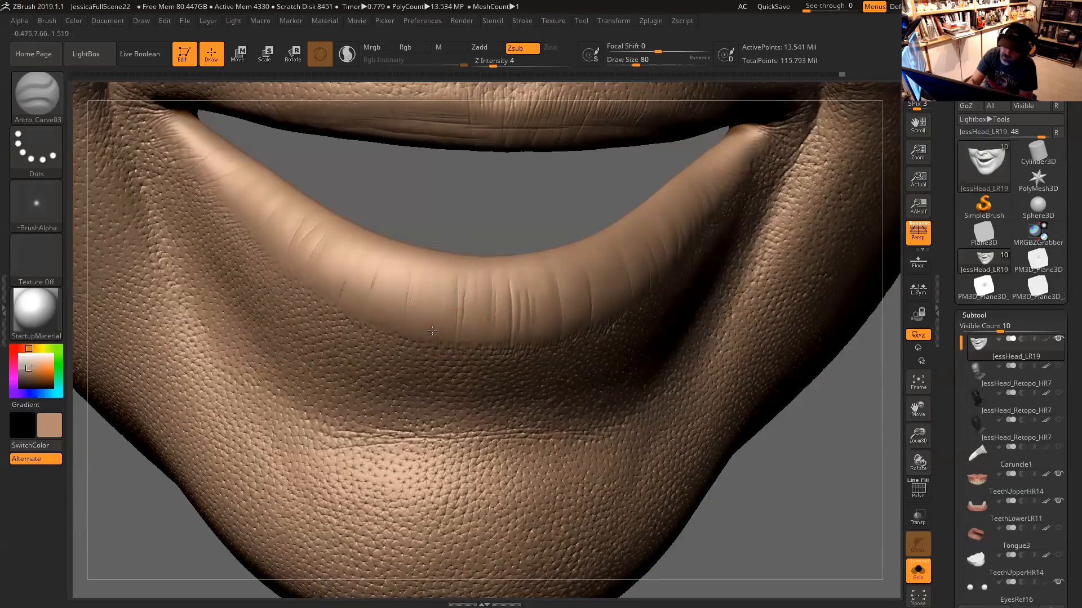
{"action": "left_click_drag", "start_coordinate": [483, 224], "coordinate": [444, 265]}
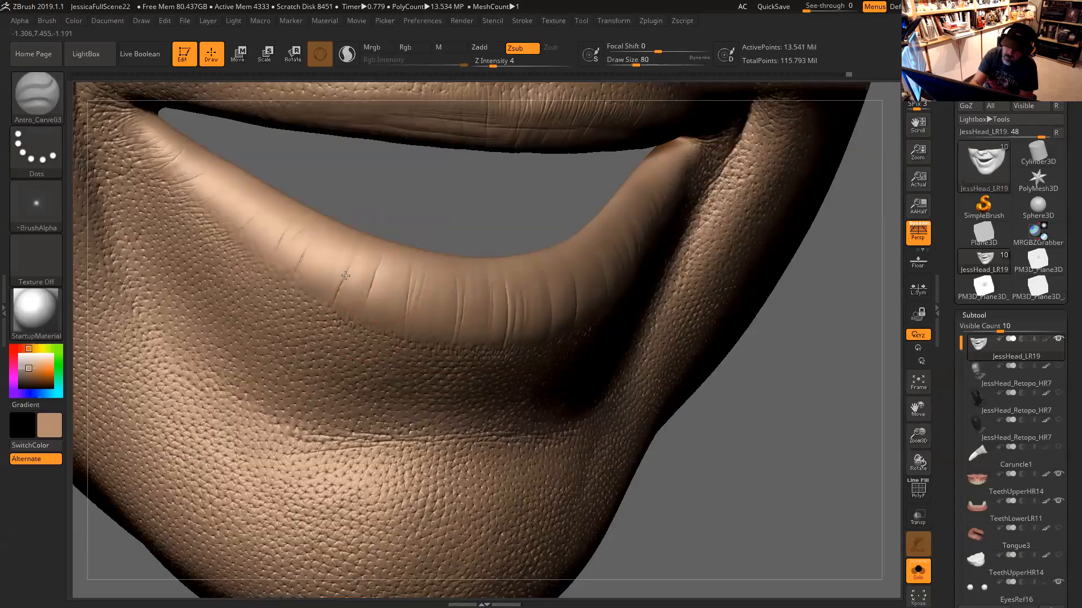
Deepen the slanted creases along the character's right side of the lower lip up to the mouth corner
{"action": "right_click_drag", "start_coordinate": [329, 320], "coordinate": [373, 275]}
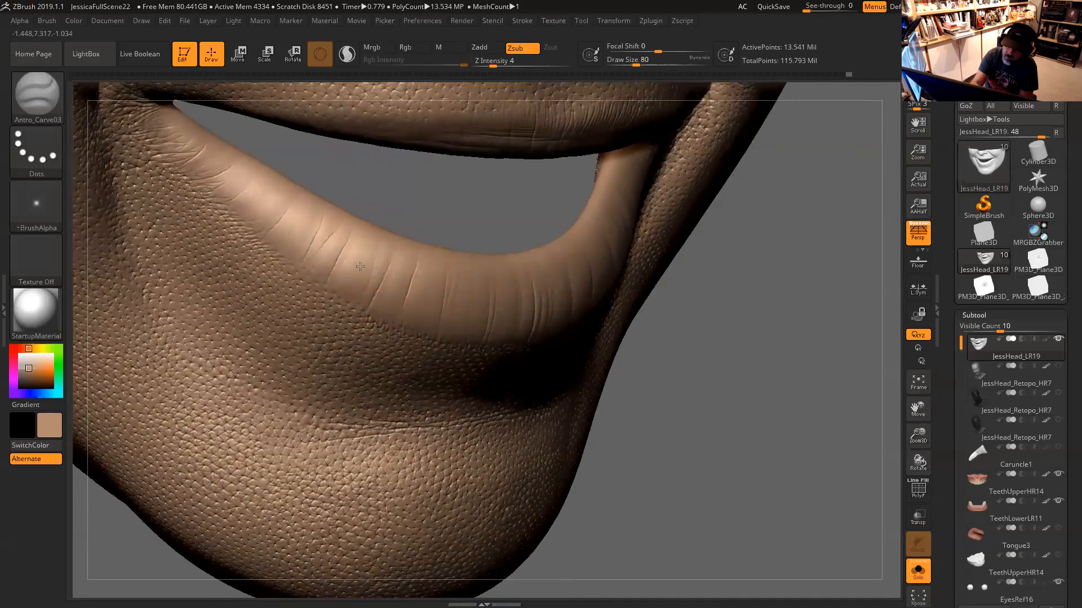
{"action": "mouse_move", "coordinate": [364, 263]}
{"action": "left_mouse_down"}
{"action": "mouse_move", "coordinate": [341, 221]}
{"action": "mouse_move", "coordinate": [311, 257]}
{"action": "mouse_move", "coordinate": [323, 214]}
{"action": "left_mouse_up"}
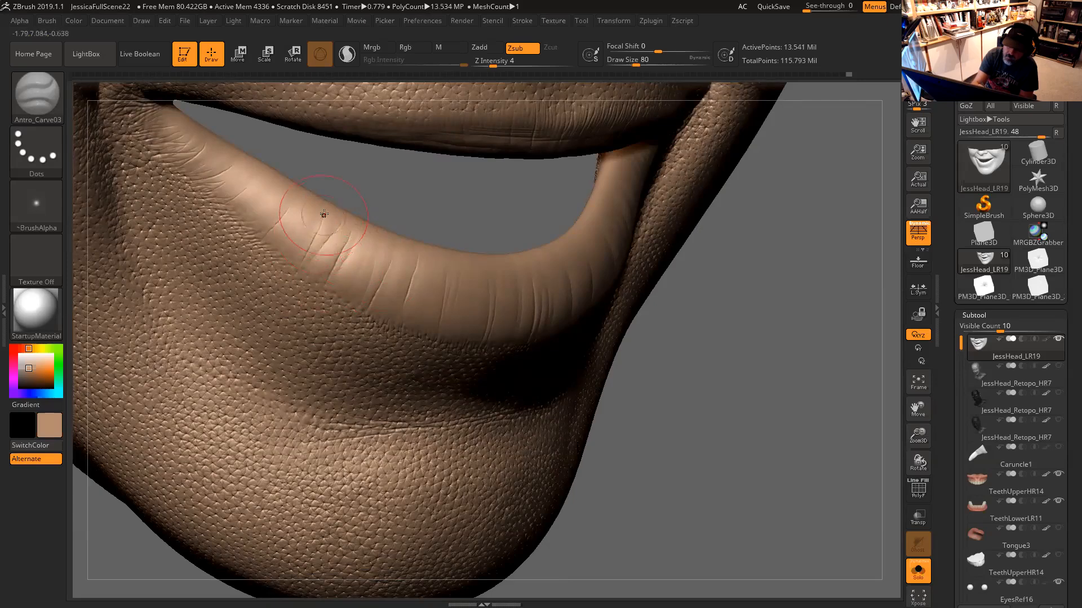
{"action": "left_click_drag", "start_coordinate": [303, 257], "coordinate": [322, 224]}
{"action": "mouse_move", "coordinate": [386, 192]}
{"action": "left_mouse_down", "text": "alt"}
{"action": "mouse_move", "coordinate": [442, 228]}
{"action": "mouse_move", "coordinate": [394, 259]}
{"action": "left_mouse_up", "text": "alt"}
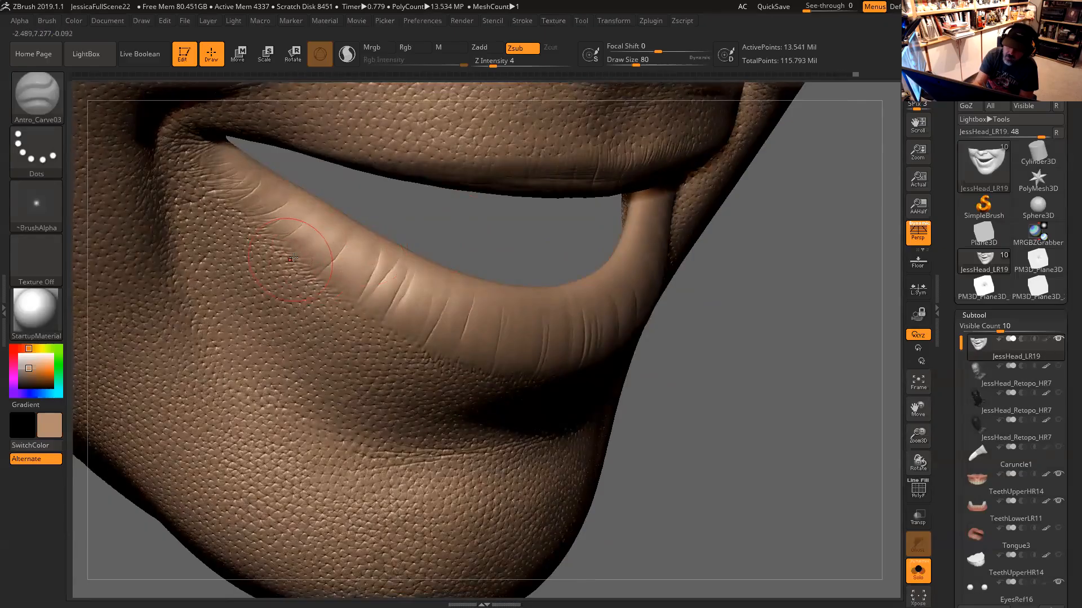
{"action": "left_click_drag", "start_coordinate": [305, 219], "coordinate": [278, 218]}
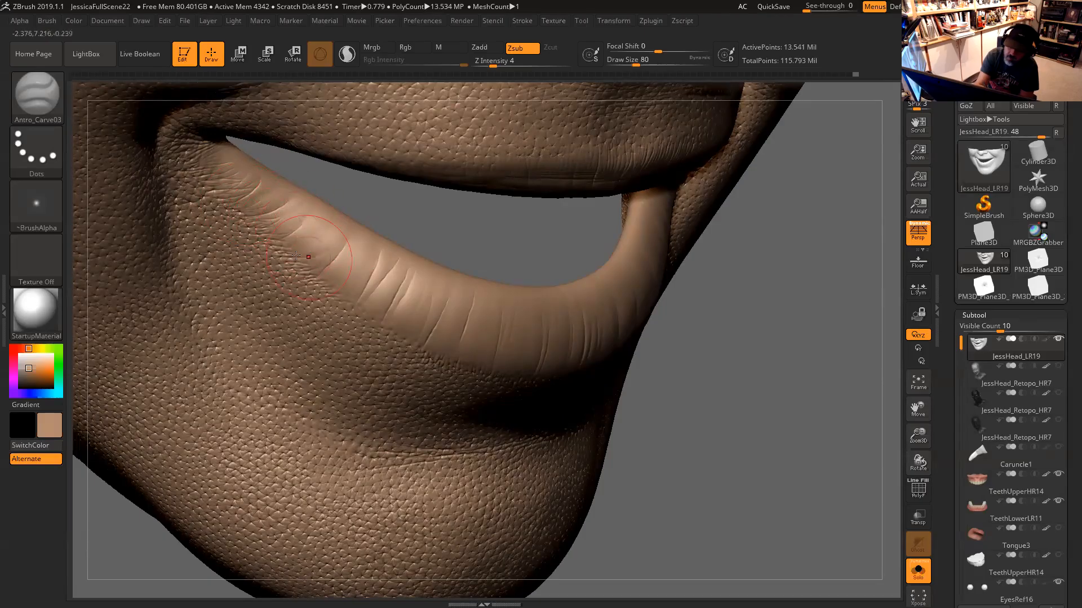
Carve slanted creases across the character's left side of the lower lip
{"action": "mouse_move", "coordinate": [457, 229]}
{"action": "left_mouse_down"}
{"action": "mouse_move", "coordinate": [532, 235]}
{"action": "mouse_move", "coordinate": [394, 231]}
{"action": "left_mouse_up"}
{"action": "mouse_move", "coordinate": [507, 215]}
{"action": "left_mouse_down"}
{"action": "mouse_move", "coordinate": [482, 210]}
{"action": "mouse_move", "coordinate": [518, 254]}
{"action": "left_mouse_up"}
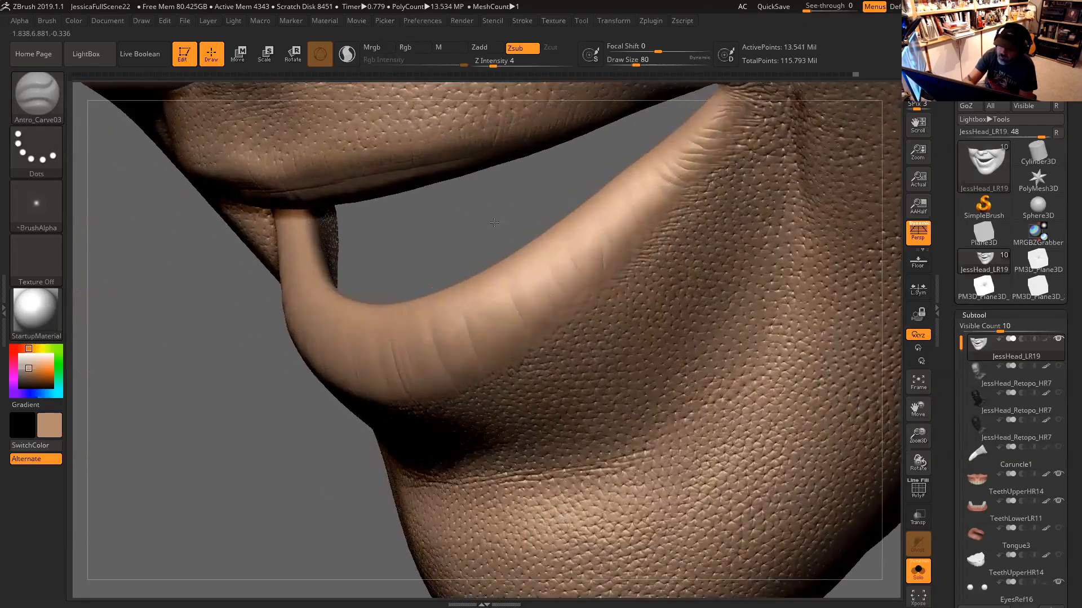
{"action": "left_click_drag", "start_coordinate": [573, 331], "coordinate": [576, 335]}
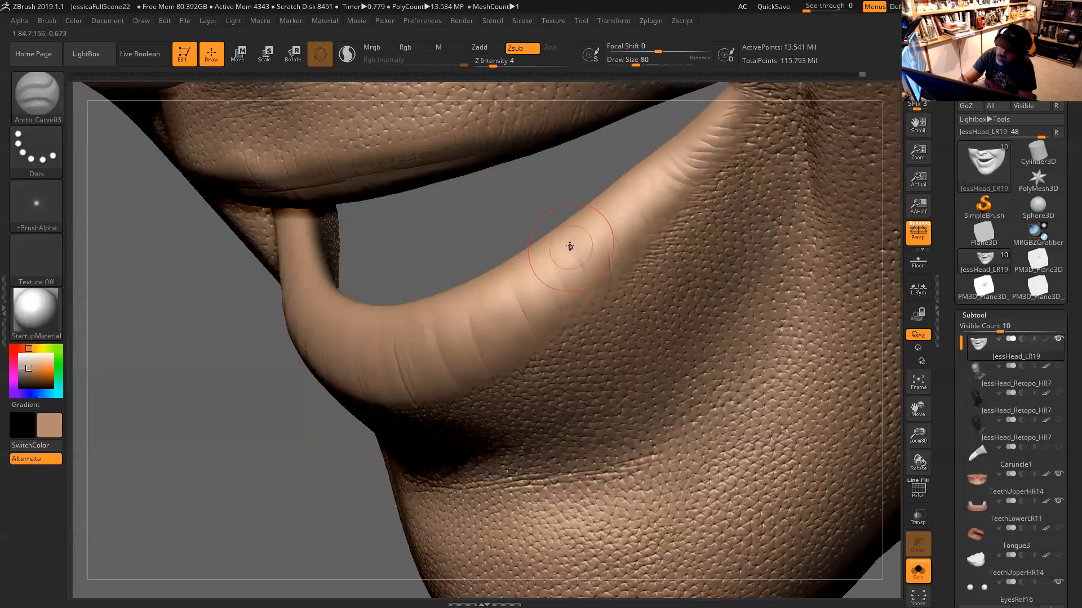
{"action": "mouse_move", "coordinate": [610, 225]}
{"action": "left_mouse_down"}
{"action": "mouse_move", "coordinate": [626, 258]}
{"action": "mouse_move", "coordinate": [634, 237]}
{"action": "mouse_move", "coordinate": [641, 245]}
{"action": "left_mouse_up"}
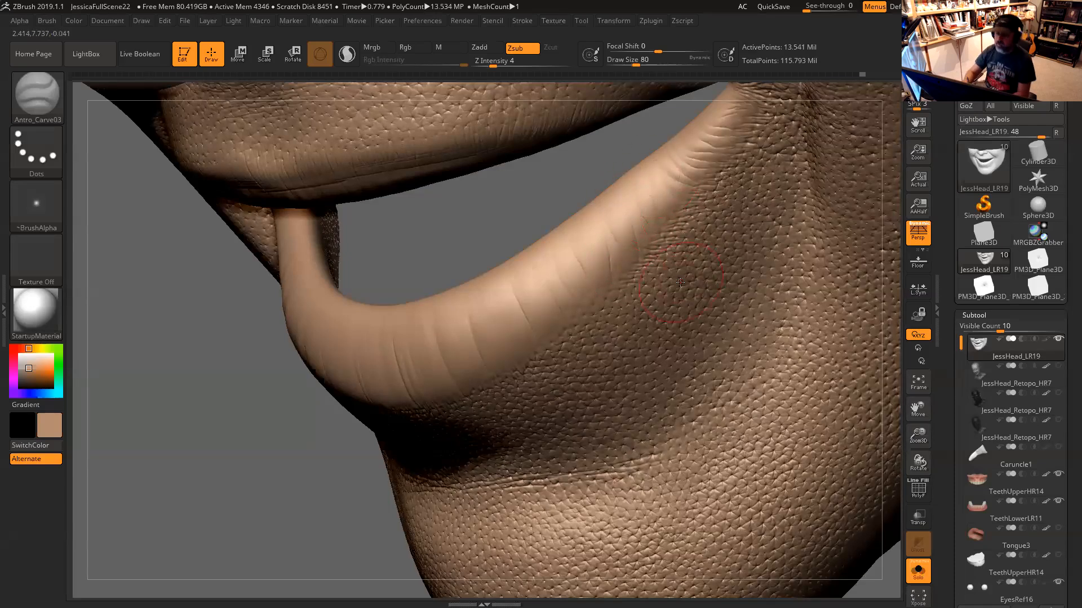
Set the draw size to 46 and refine the narrow creases at the lower lip's centre
{"action": "mouse_move", "coordinate": [517, 205]}
{"action": "left_mouse_down"}
{"action": "mouse_move", "coordinate": [537, 183]}
{"action": "mouse_move", "coordinate": [503, 177]}
{"action": "mouse_move", "coordinate": [558, 166]}
{"action": "left_mouse_up"}
{"action": "key", "text": "space"}
{"action": "left_click_drag", "start_coordinate": [493, 256], "coordinate": [485, 255]}
{"action": "left_click_drag", "start_coordinate": [537, 197], "coordinate": [558, 198]}
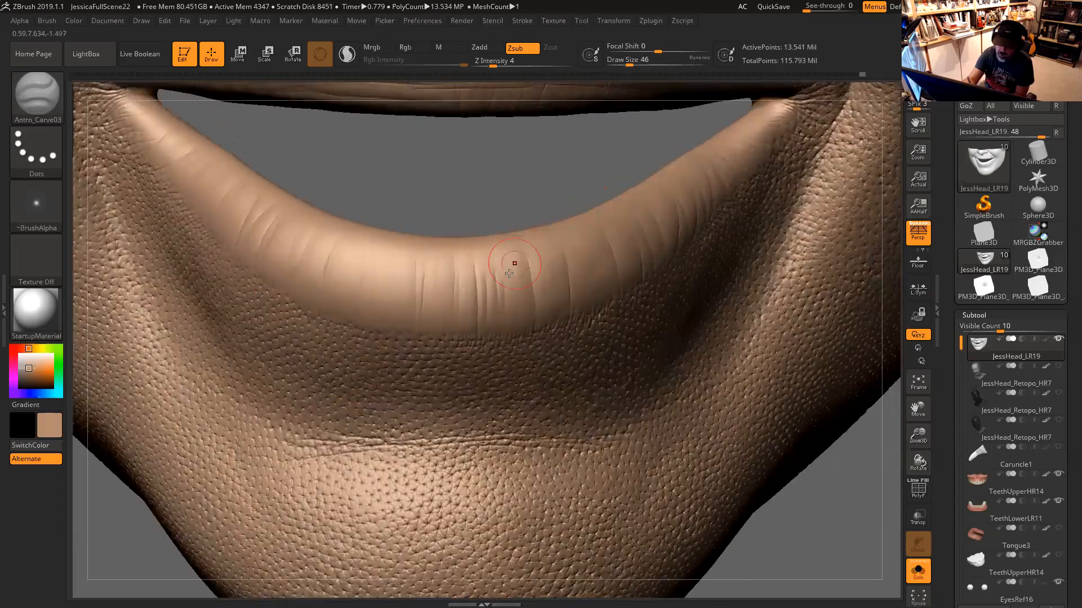
Step the head down two subdivision levels, then turn off Rgb and set Z Intensity to 2 for the Smooth brush
{"action": "key", "text": "shift"}
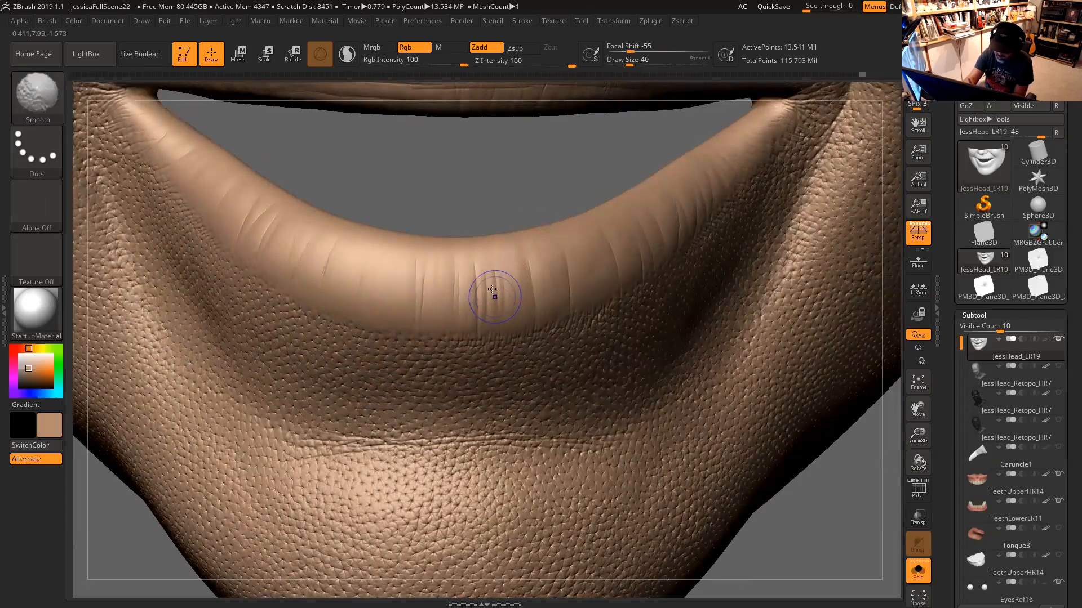
{"action": "key", "text": "shift+d"}
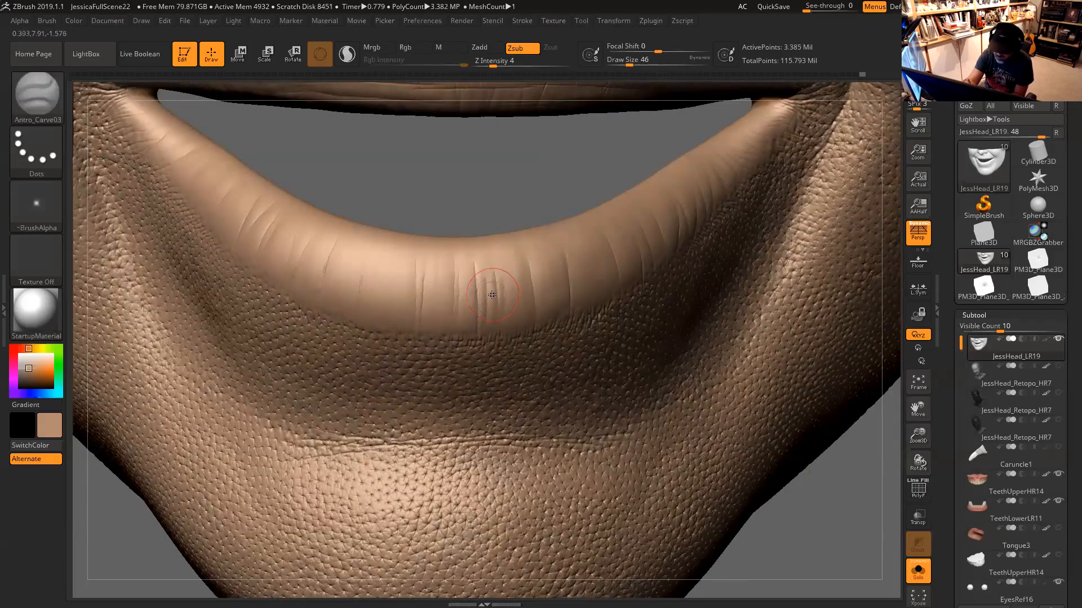
{"action": "key", "text": "shift"}
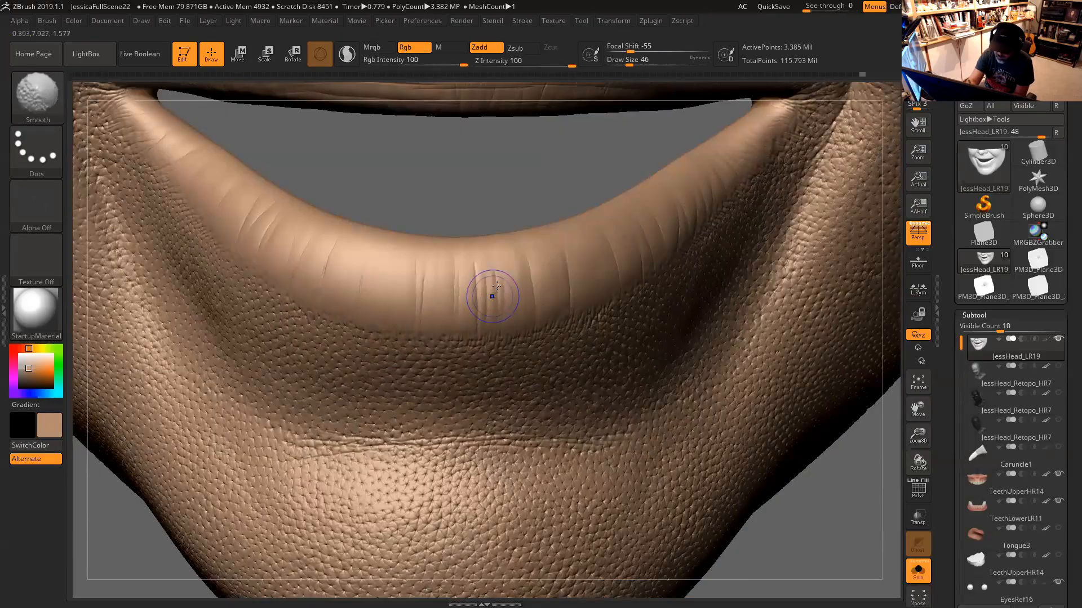
{"action": "key", "text": "shift+d"}
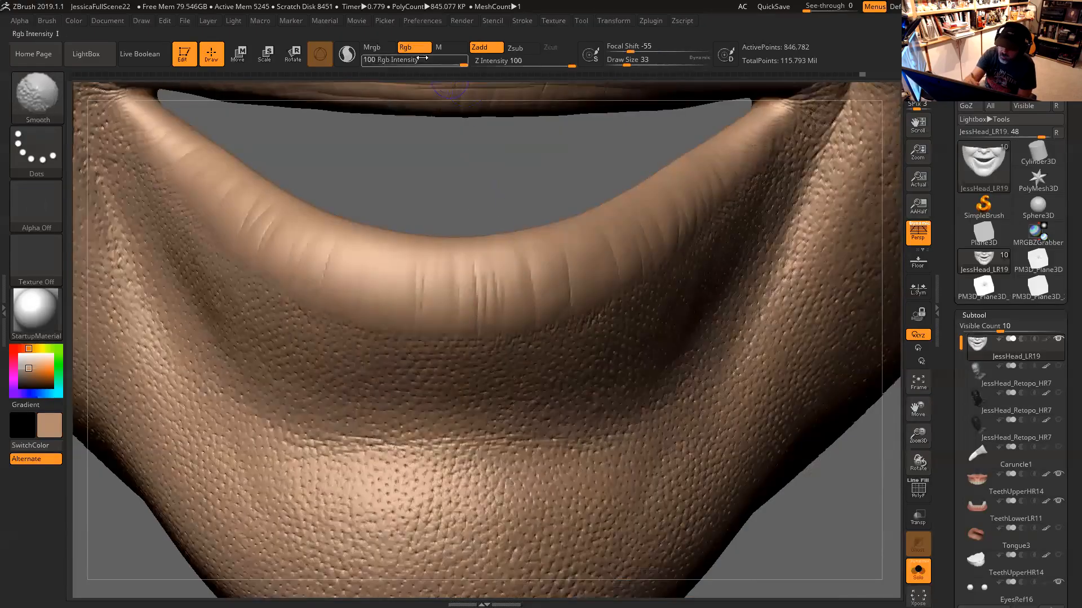
{"action": "left_click", "coordinate": [417, 50]}
{"action": "left_click_drag", "start_coordinate": [499, 62], "coordinate": [489, 63]}
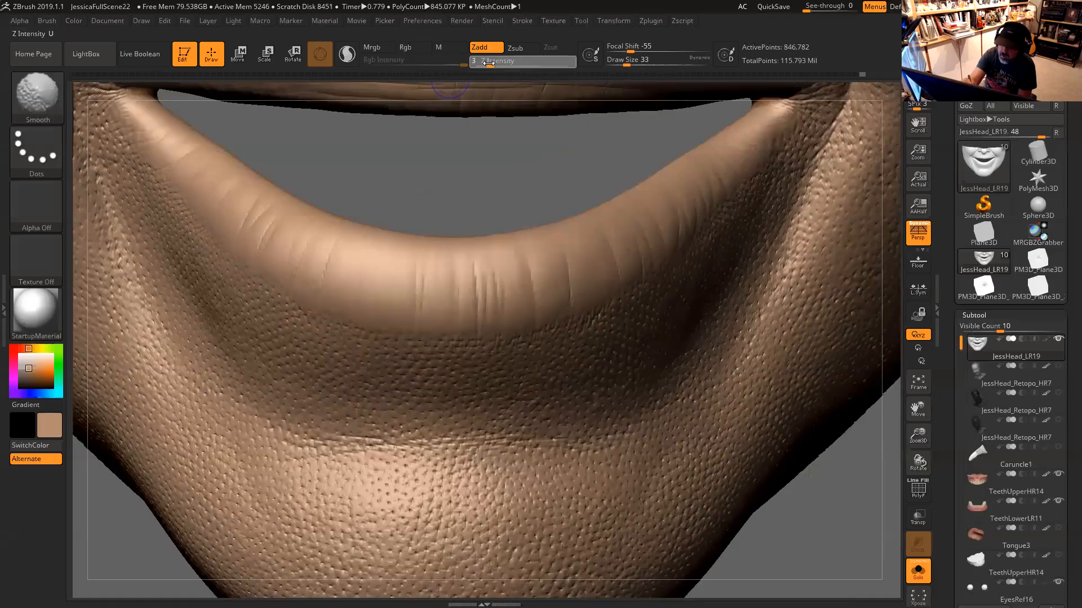
Raise the draw size to 74 and gently smooth the creases around the centre of the lower lip
{"action": "key", "text": "space"}
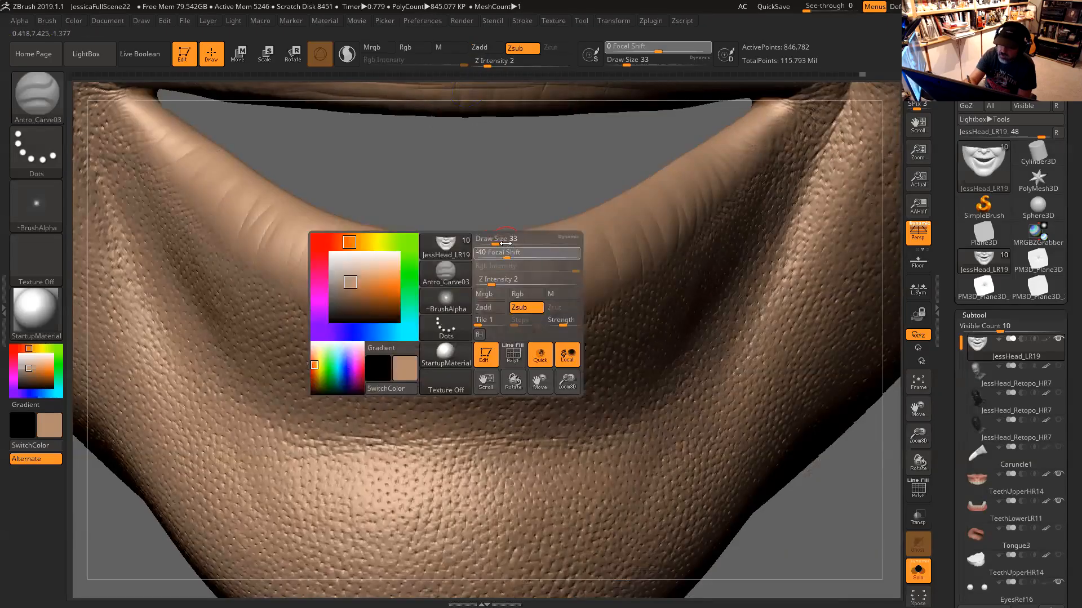
{"action": "key", "text": "space"}
{"action": "left_click_drag", "start_coordinate": [523, 237], "coordinate": [581, 224]}
{"action": "key", "text": "space"}
{"action": "mouse_move", "coordinate": [511, 288]}
{"action": "left_mouse_down", "text": "shift"}
{"action": "mouse_move", "coordinate": [494, 266]}
{"action": "mouse_move", "coordinate": [484, 276]}
{"action": "left_mouse_up", "text": "shift"}
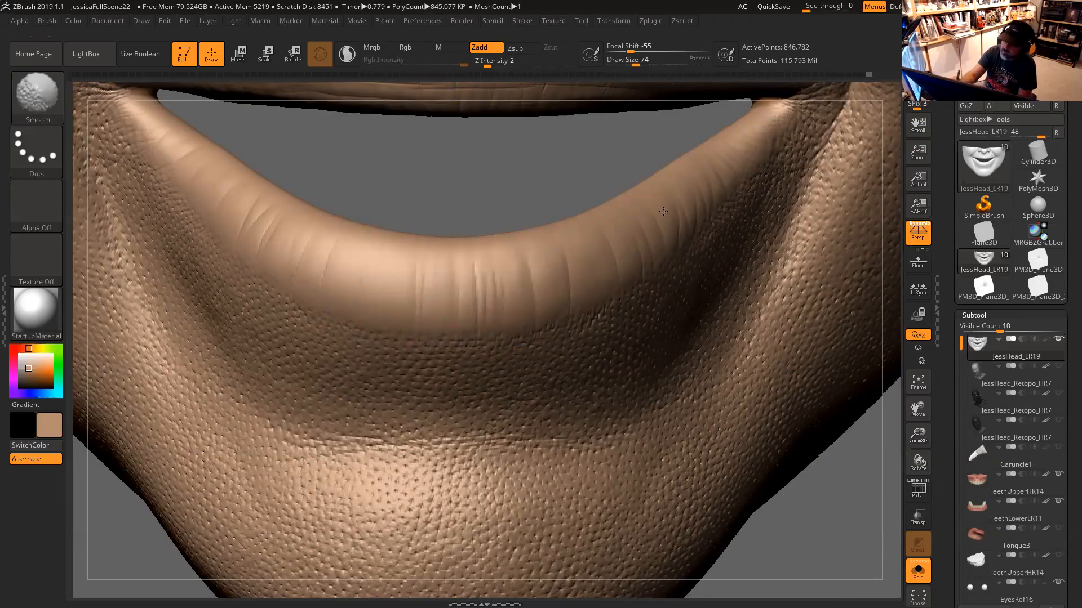
Step the head up two subdivision levels and set Z Intensity to 10 for the Antro_Carve03 brush
{"action": "mouse_move", "coordinate": [556, 191]}
{"action": "left_mouse_down"}
{"action": "mouse_move", "coordinate": [542, 190]}
{"action": "mouse_move", "coordinate": [567, 209]}
{"action": "left_mouse_up"}
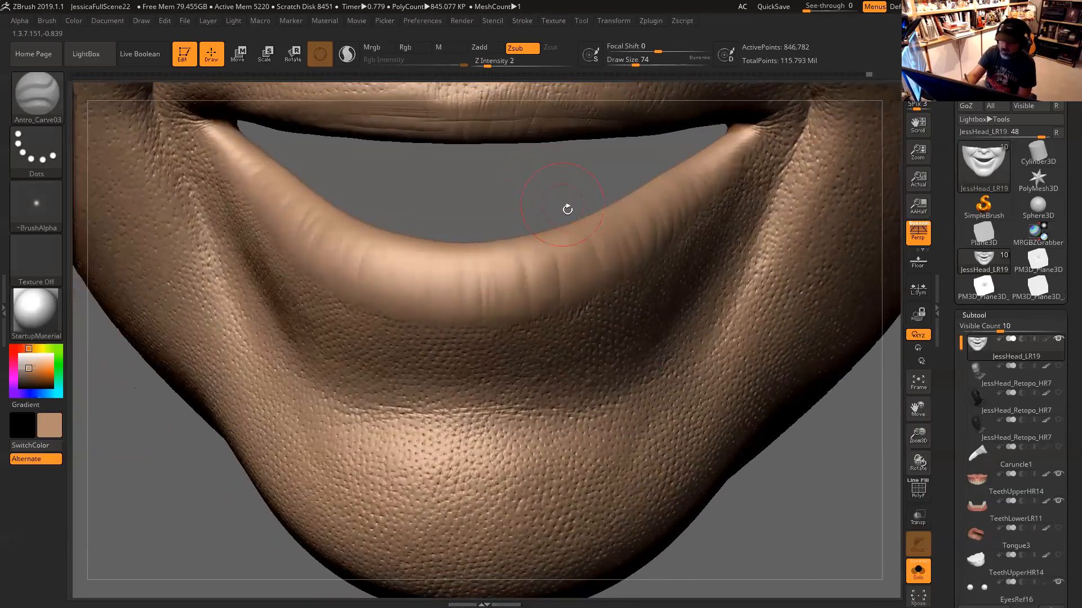
{"action": "key", "text": "ctrl+d"}
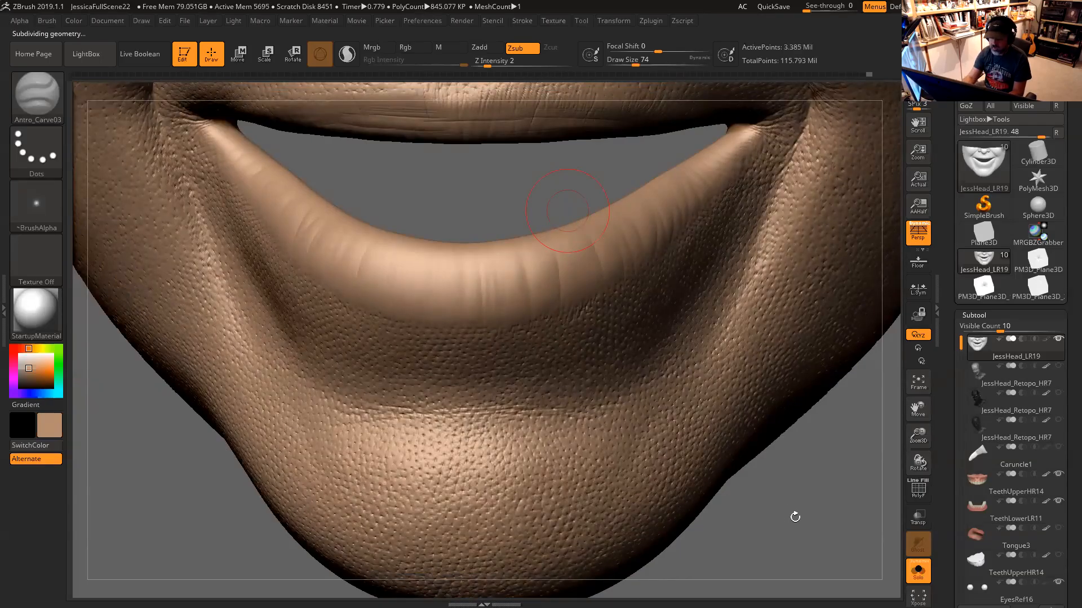
{"action": "mouse_move", "coordinate": [795, 516]}
{"action": "left_mouse_down"}
{"action": "mouse_move", "coordinate": [815, 532]}
{"action": "mouse_move", "coordinate": [816, 512]}
{"action": "mouse_move", "coordinate": [826, 550]}
{"action": "mouse_move", "coordinate": [789, 471]}
{"action": "mouse_move", "coordinate": [788, 505]}
{"action": "mouse_move", "coordinate": [804, 521]}
{"action": "left_mouse_up"}
{"action": "left_click_drag", "start_coordinate": [805, 520], "coordinate": [814, 583]}
{"action": "left_click_drag", "start_coordinate": [389, 437], "coordinate": [338, 428]}
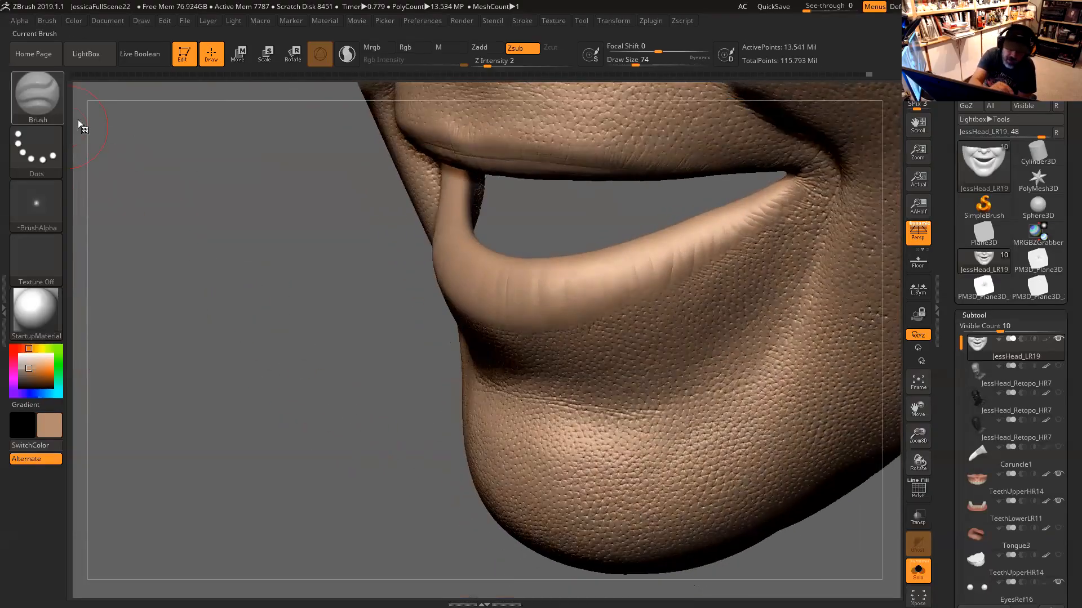
{"action": "key", "text": "b"}
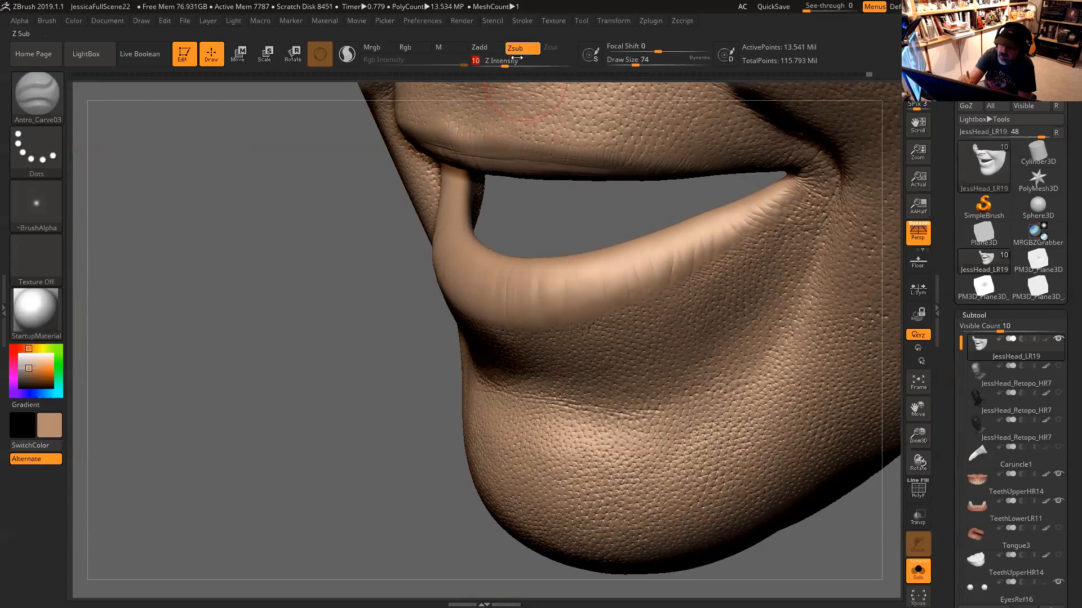
Set the draw size to 44 and carve creases near the centre of the lower lip
{"action": "mouse_move", "coordinate": [538, 198]}
{"action": "left_mouse_down"}
{"action": "mouse_move", "coordinate": [573, 214]}
{"action": "mouse_move", "coordinate": [601, 258]}
{"action": "mouse_move", "coordinate": [591, 253]}
{"action": "left_mouse_up"}
{"action": "key", "text": "s"}
{"action": "left_click_drag", "start_coordinate": [598, 194], "coordinate": [590, 273]}
{"action": "key", "text": "s"}
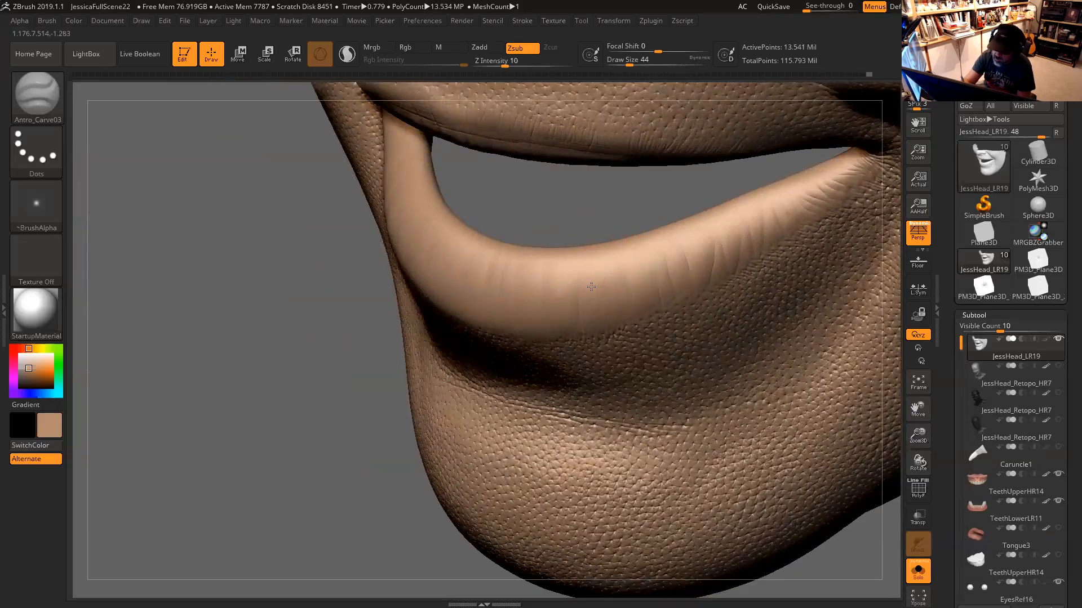
Set the Smooth brush's Z Intensity to 11 and soften the creases near the lower lip's centre
{"action": "key", "text": "shift"}
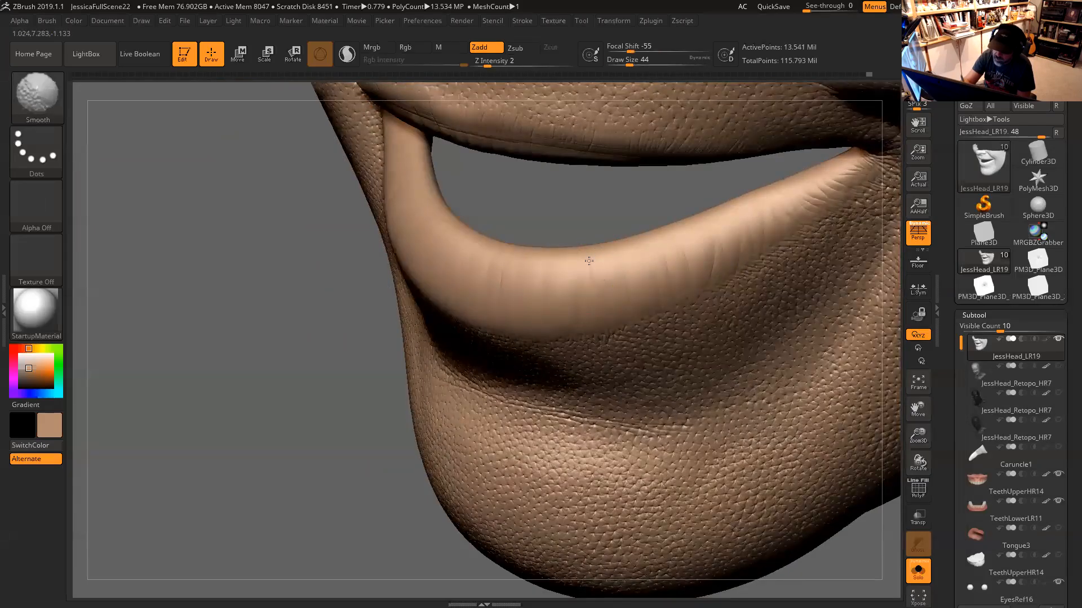
{"action": "left_click", "coordinate": [506, 63], "text": "shift"}
{"action": "left_click_drag", "start_coordinate": [590, 257], "coordinate": [590, 287], "text": "shift"}
{"action": "left_click_drag", "start_coordinate": [610, 198], "coordinate": [591, 193], "text": "alt"}
{"action": "mouse_move", "coordinate": [614, 246]}
{"action": "left_mouse_down"}
{"action": "mouse_move", "coordinate": [632, 285]}
{"action": "mouse_move", "coordinate": [623, 262]}
{"action": "left_mouse_up"}
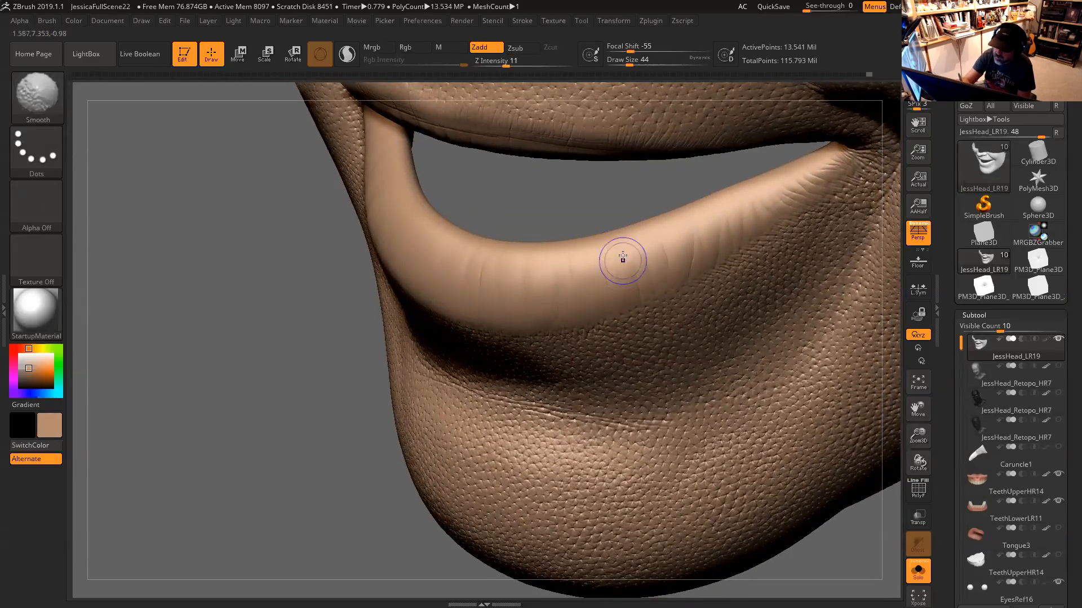
Set the draw size to 27 and carve finer creases along the lower edge of the character's left lower lip
{"action": "key", "text": "space"}
{"action": "left_click", "coordinate": [621, 249]}
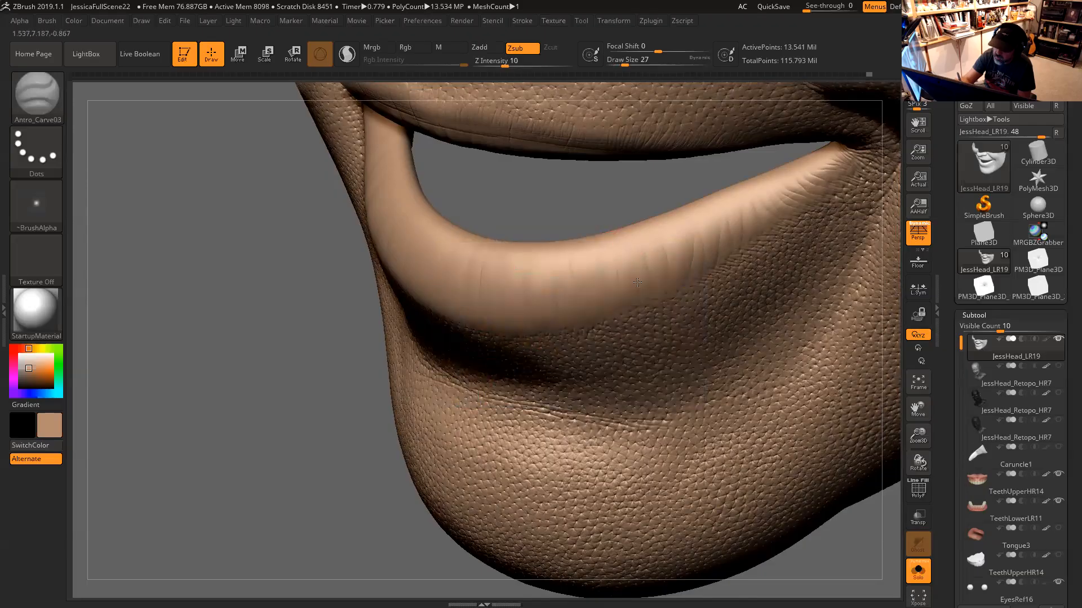
{"action": "left_click_drag", "start_coordinate": [638, 200], "coordinate": [643, 274]}
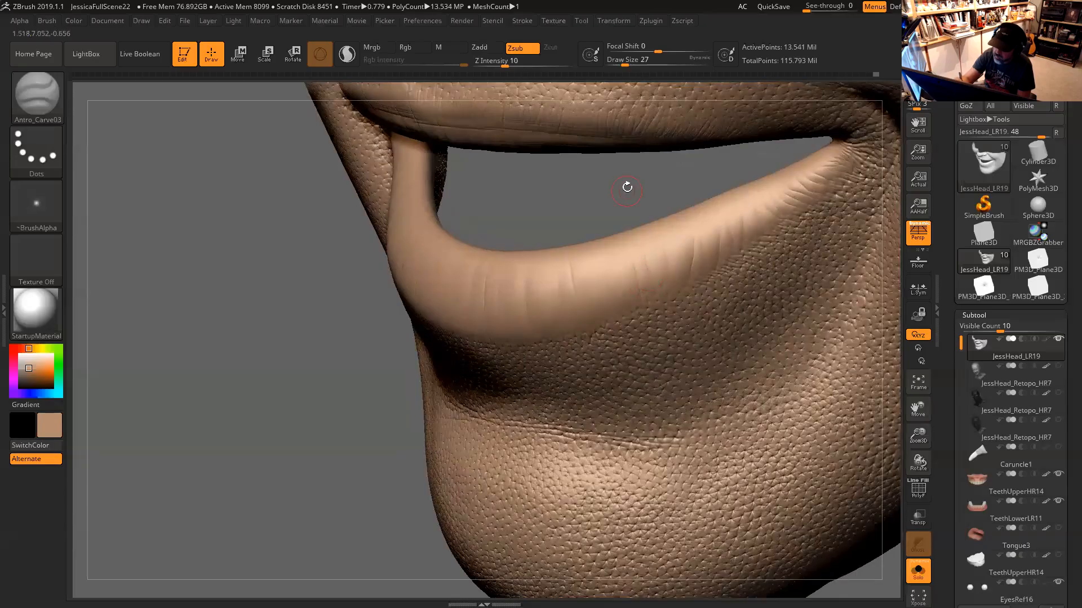
{"action": "left_click_drag", "start_coordinate": [625, 183], "coordinate": [646, 239]}
{"action": "key", "text": "ctrl"}
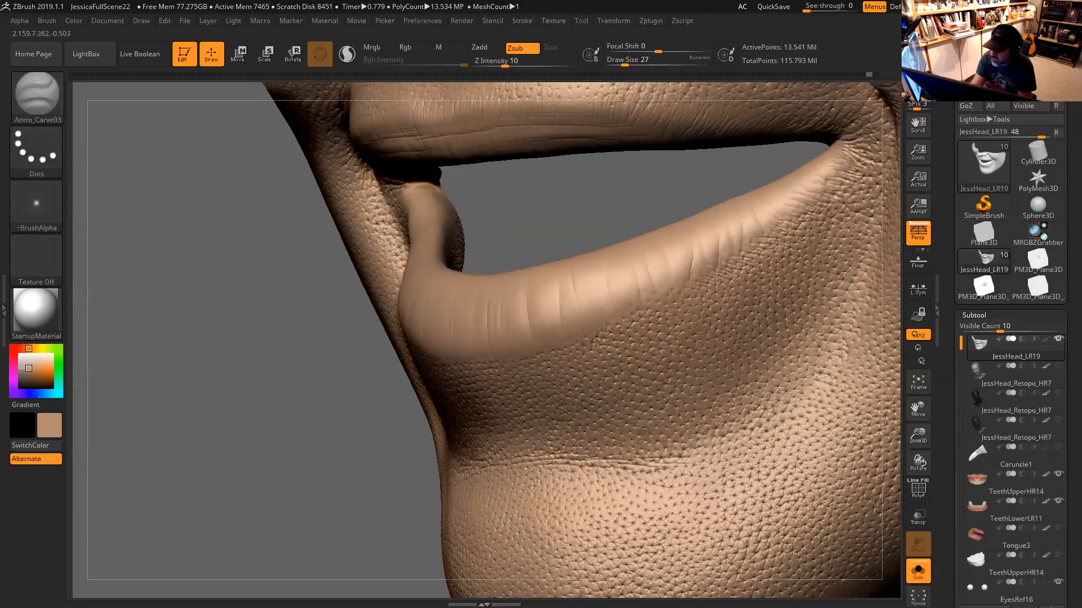
{"action": "left_click_drag", "start_coordinate": [744, 271], "coordinate": [755, 267]}
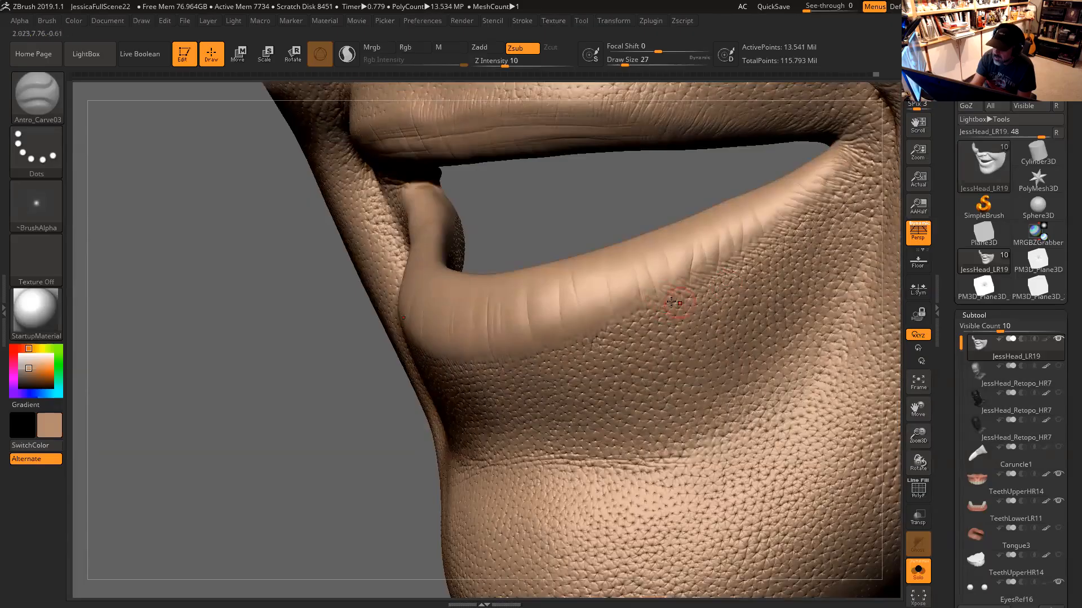
Carve and lightly smooth fine slanted creases on the lower lip towards the character's left mouth corner
{"action": "left_click_drag", "start_coordinate": [712, 188], "coordinate": [763, 194]}
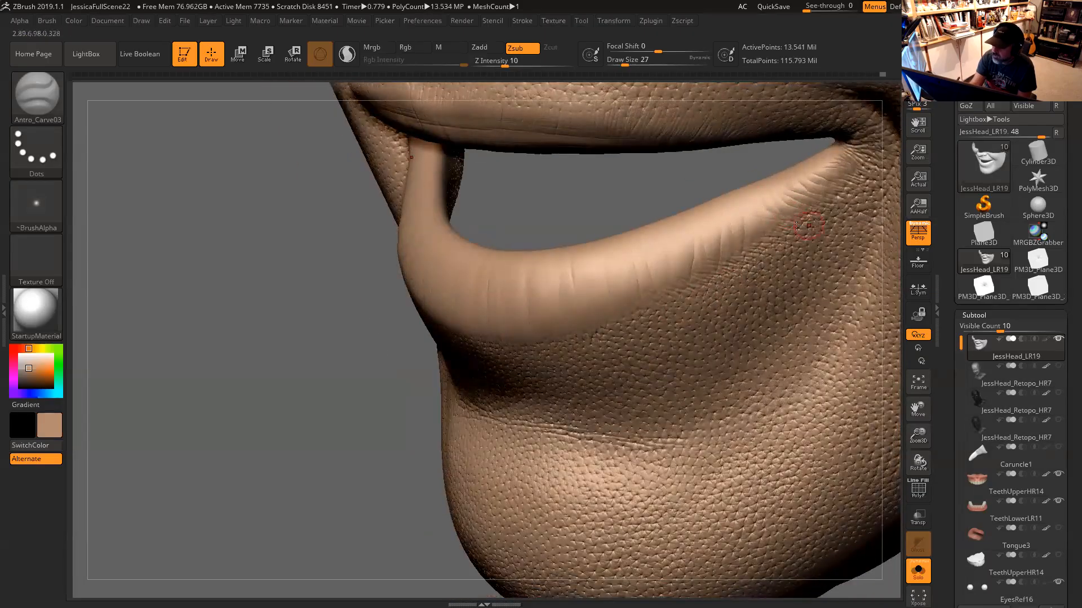
{"action": "key", "text": "shift"}
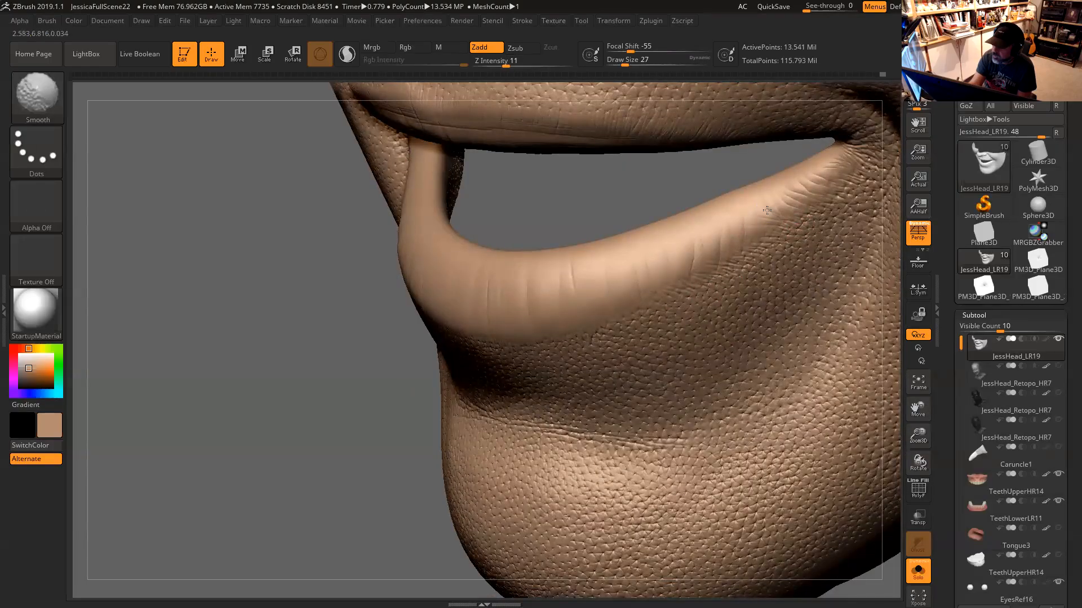
{"action": "left_click_drag", "start_coordinate": [711, 184], "coordinate": [800, 186]}
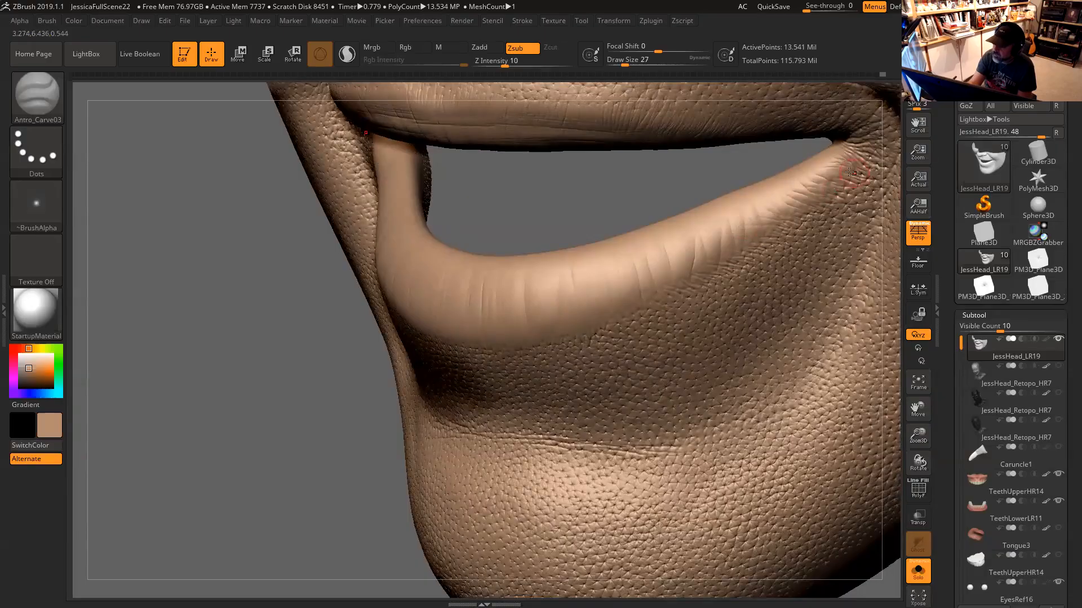
{"action": "left_click_drag", "start_coordinate": [806, 171], "coordinate": [861, 168]}
{"action": "key", "text": "alt"}
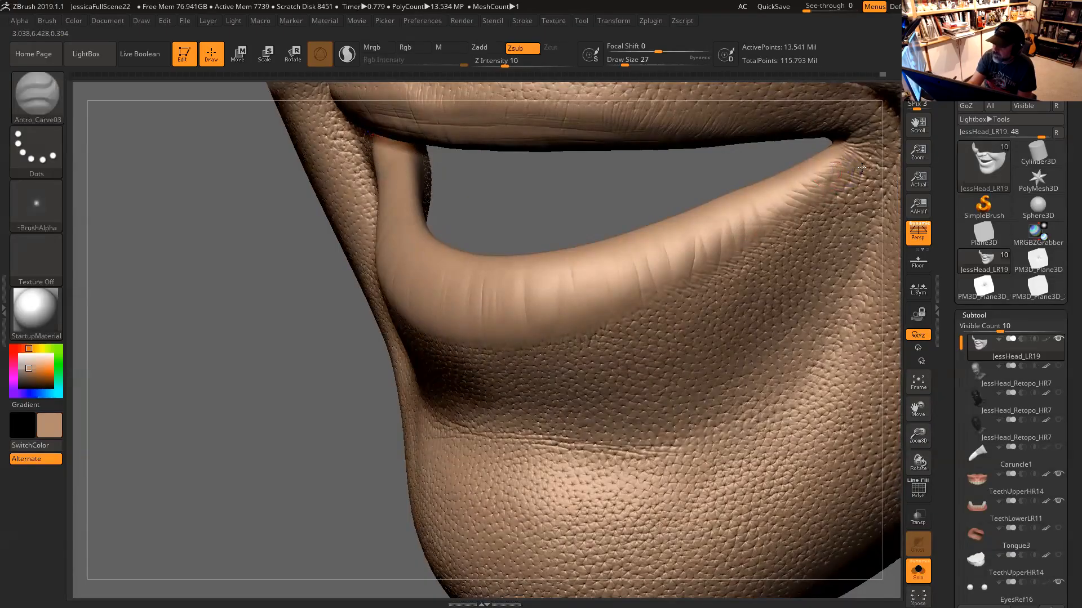
Turn on the polypaint display of the JessHead_LR19 subtool and check the lips from the front
{"action": "left_click_drag", "start_coordinate": [719, 179], "coordinate": [495, 287], "text": "alt"}
{"action": "mouse_move", "coordinate": [349, 321]}
{"action": "left_mouse_down"}
{"action": "mouse_move", "coordinate": [437, 362]}
{"action": "mouse_move", "coordinate": [328, 450]}
{"action": "left_mouse_up"}
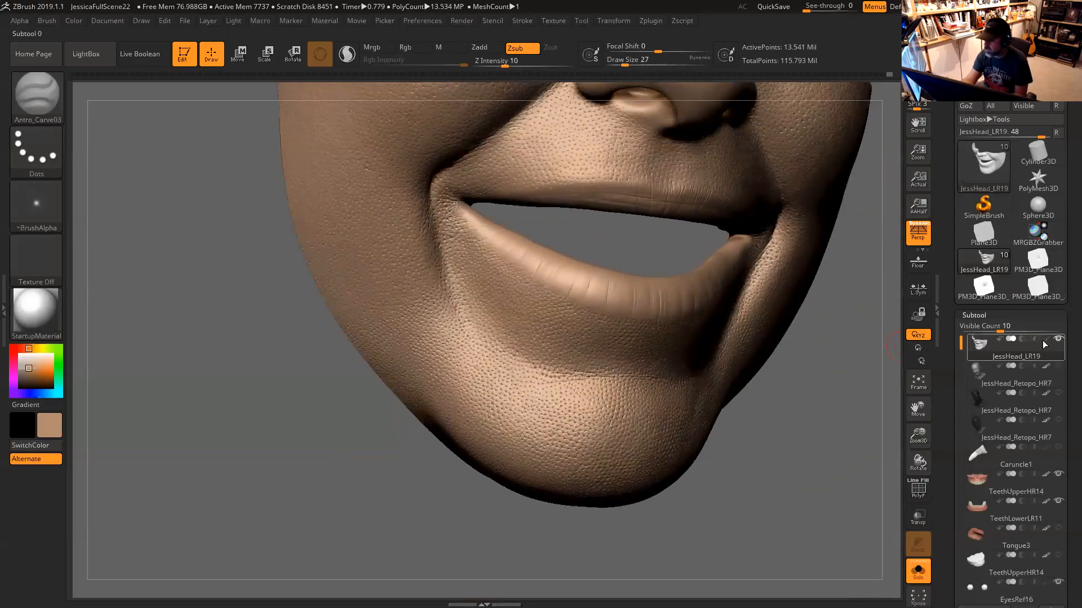
{"action": "left_click", "coordinate": [1046, 340]}
{"action": "left_click_drag", "start_coordinate": [816, 411], "coordinate": [810, 342]}
{"action": "mouse_move", "coordinate": [815, 456]}
{"action": "left_mouse_down", "text": "alt"}
{"action": "mouse_move", "coordinate": [867, 432]}
{"action": "mouse_move", "coordinate": [817, 474]}
{"action": "left_mouse_up", "text": "alt"}
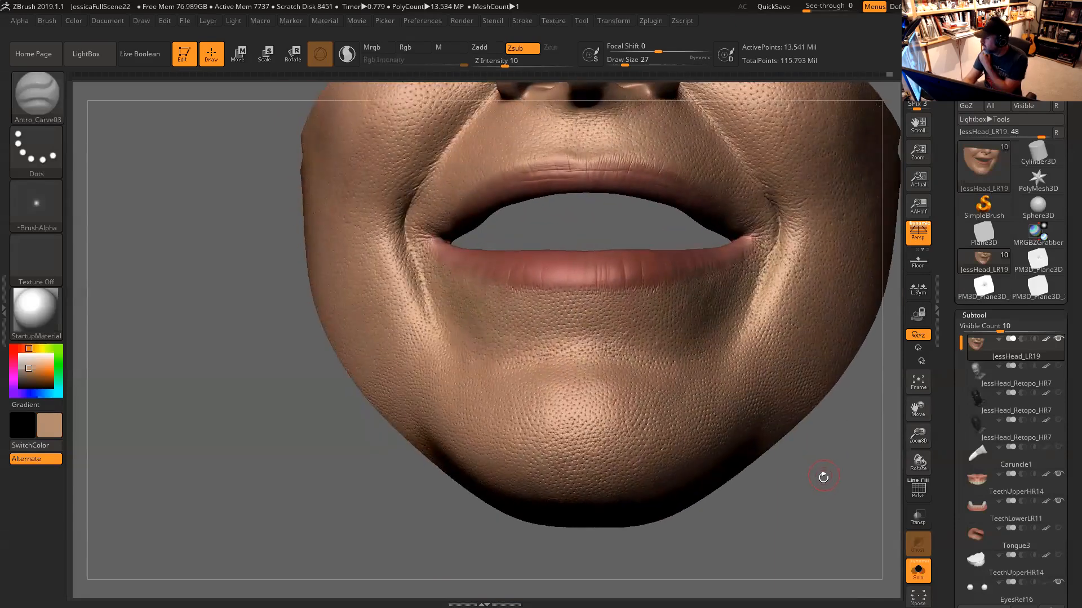
{"action": "left_click_drag", "start_coordinate": [820, 463], "coordinate": [785, 529]}
Set the draw size to 20 and carve fine creases along the character's right side of the upper lip
{"action": "left_click_drag", "start_coordinate": [480, 145], "coordinate": [530, 173]}
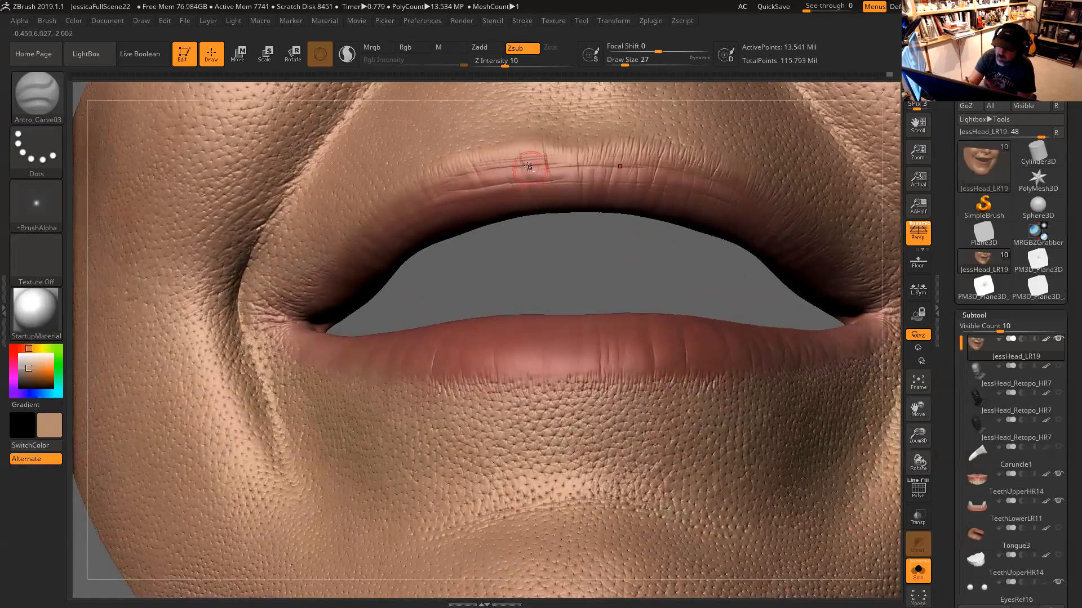
{"action": "key", "text": "ctrl"}
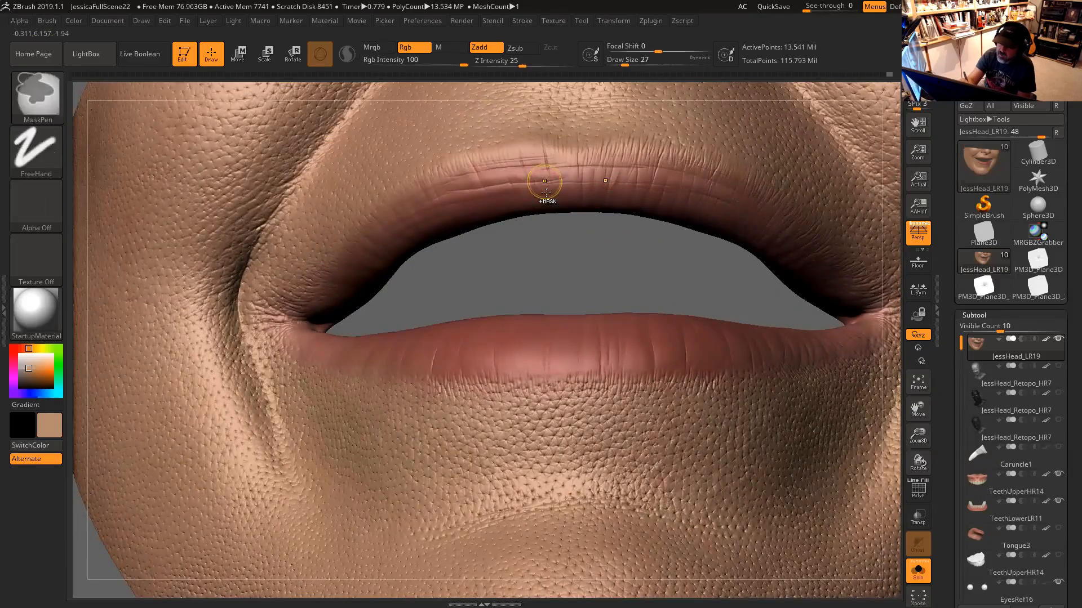
{"action": "key", "text": "space"}
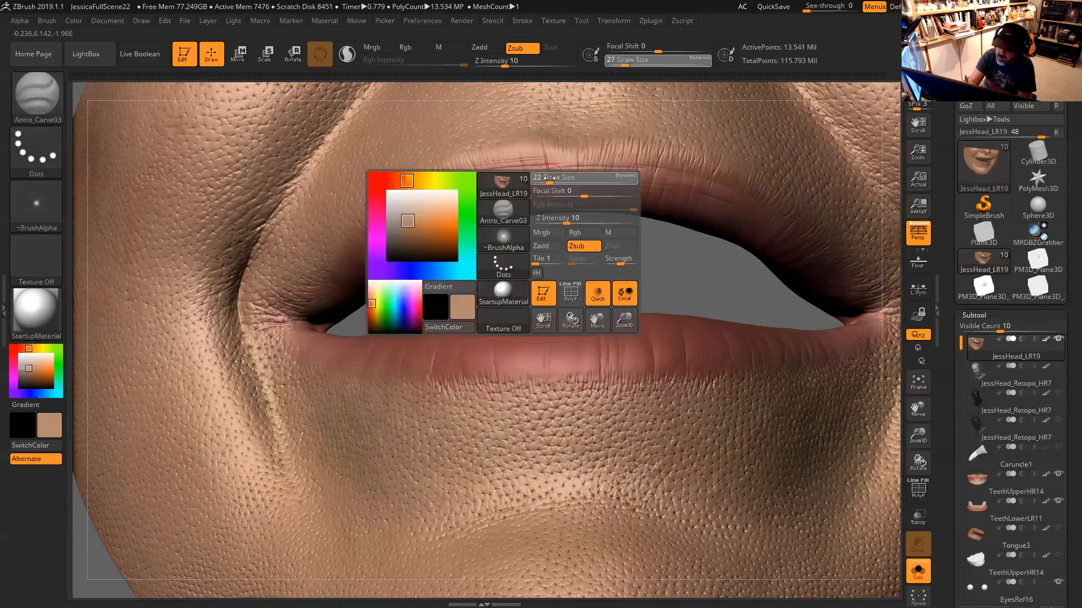
{"action": "left_click_drag", "start_coordinate": [518, 248], "coordinate": [436, 227]}
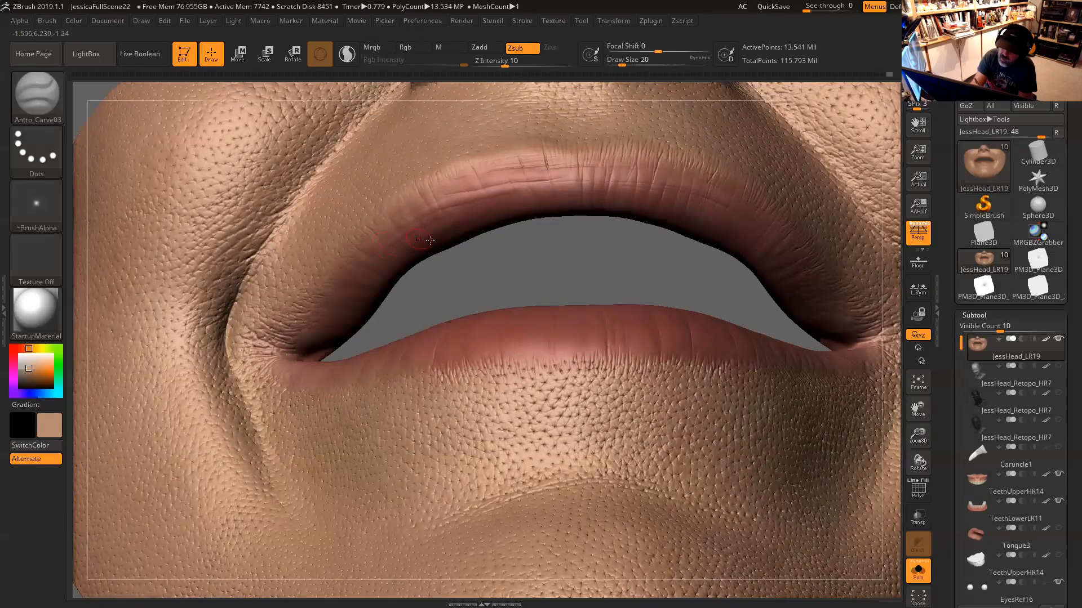
{"action": "left_click_drag", "start_coordinate": [536, 249], "coordinate": [388, 239]}
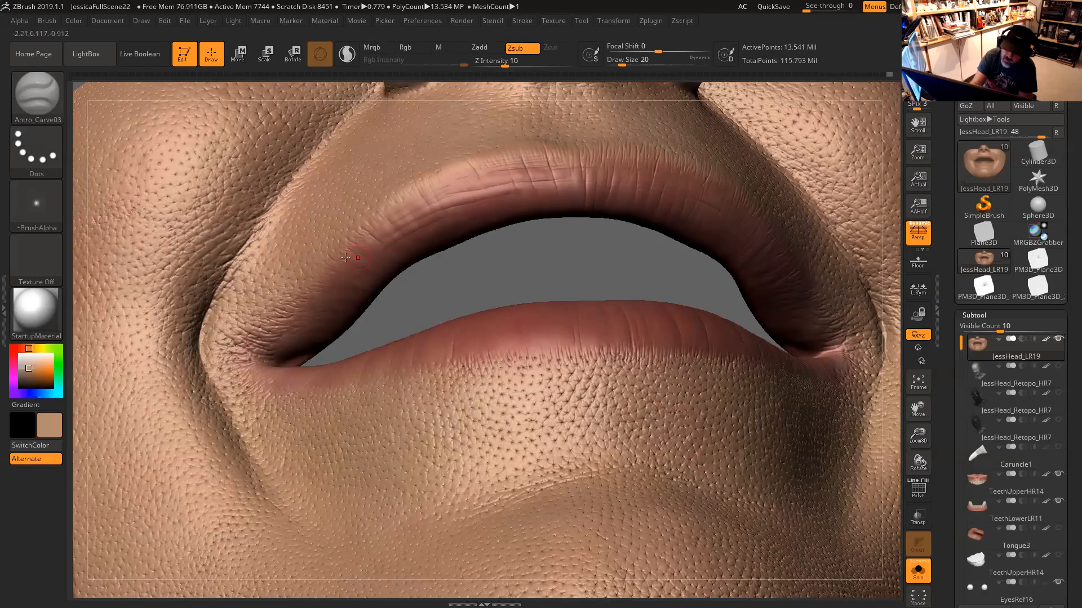
Carve more fine vertical creases across the centre and upper border of the upper lip
{"action": "left_click_drag", "start_coordinate": [420, 265], "coordinate": [498, 327]}
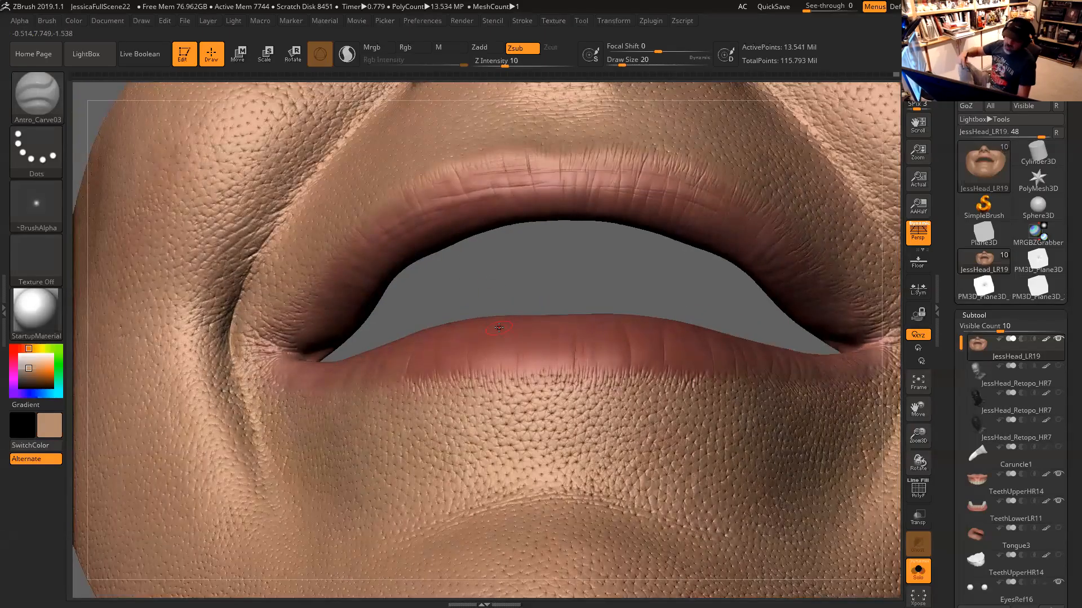
{"action": "left_click_drag", "start_coordinate": [579, 285], "coordinate": [557, 174]}
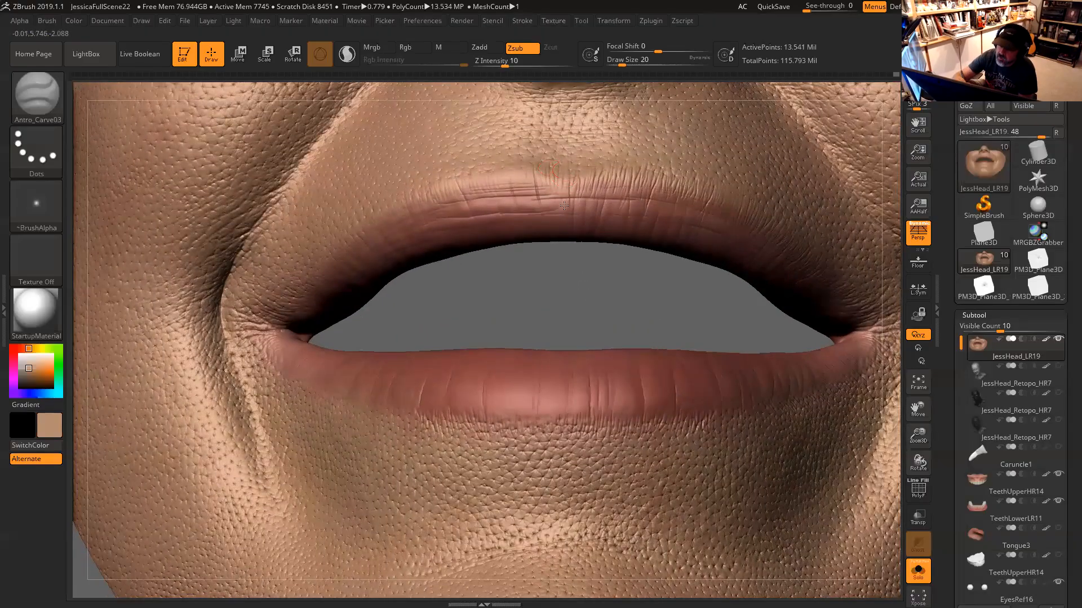
{"action": "left_click_drag", "start_coordinate": [544, 288], "coordinate": [555, 181]}
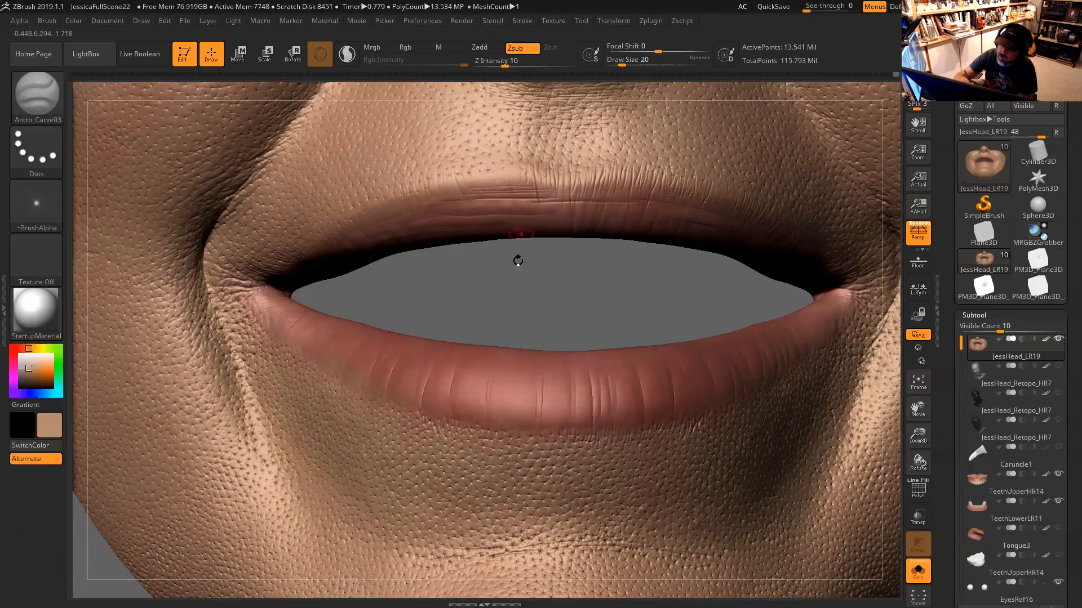
{"action": "right_click_drag", "start_coordinate": [517, 218], "coordinate": [528, 232]}
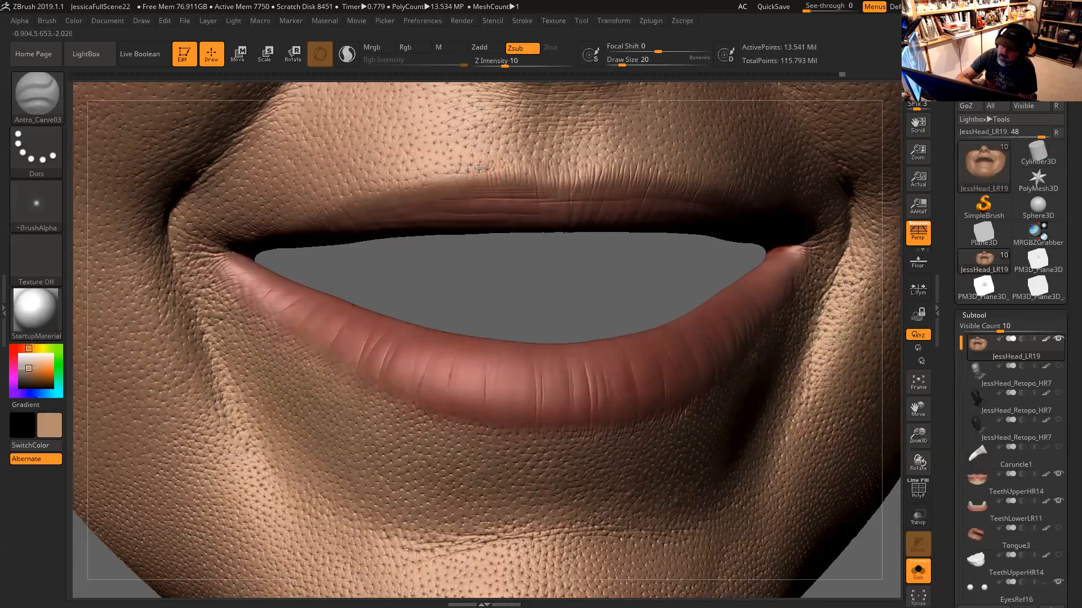
{"action": "left_click_drag", "start_coordinate": [511, 282], "coordinate": [496, 182]}
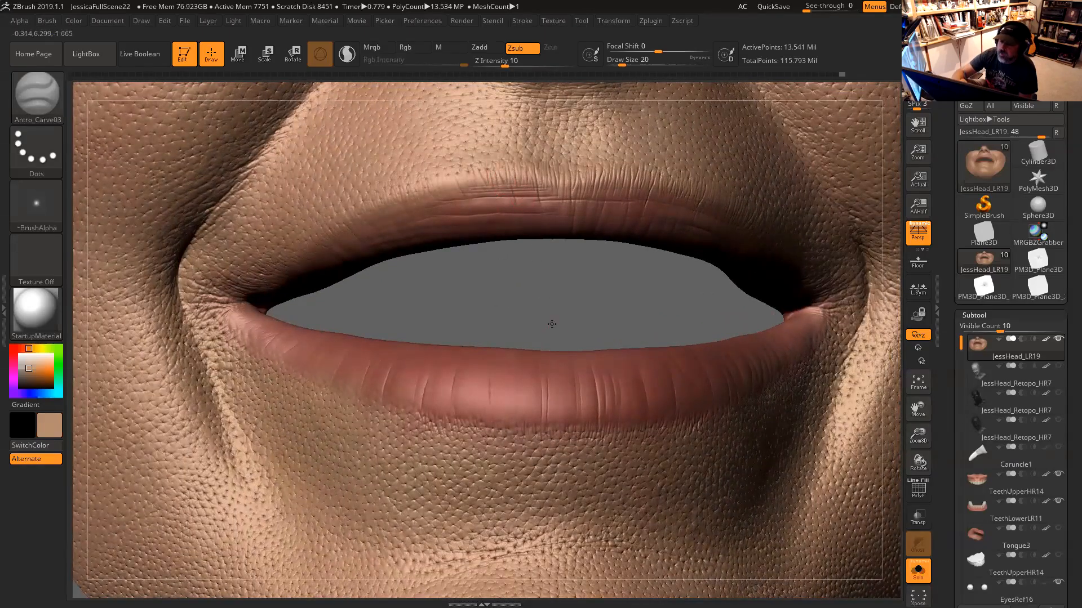
{"action": "left_click_drag", "start_coordinate": [555, 322], "coordinate": [596, 248]}
{"action": "left_click_drag", "start_coordinate": [574, 184], "coordinate": [576, 197]}
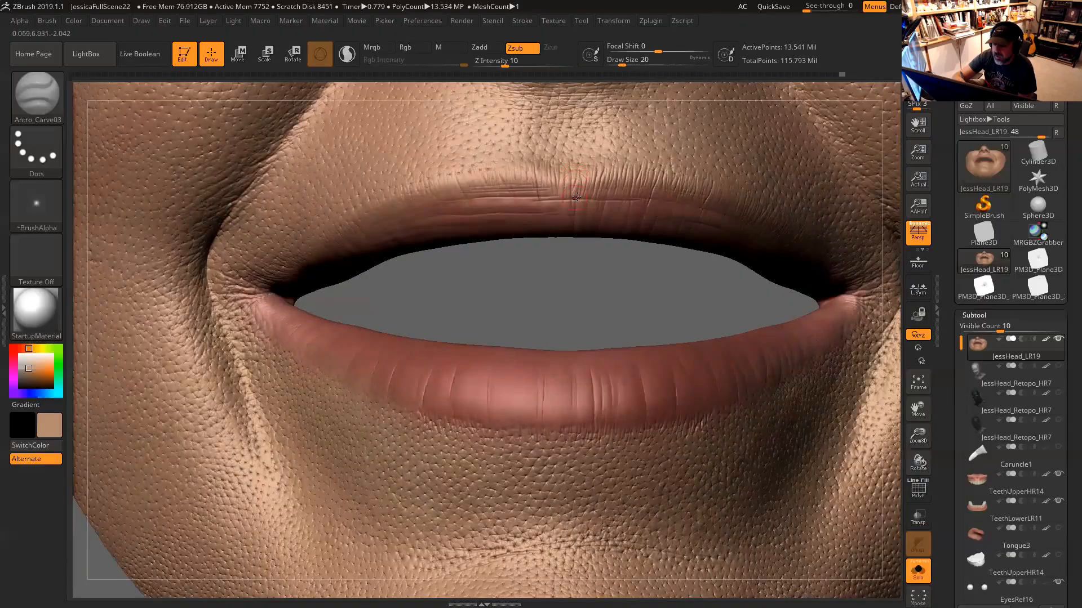
Carve fine vertical wrinkles across the middle of the upper lip and its left half with the Antro_Carve03 brush
{"action": "left_click_drag", "start_coordinate": [567, 259], "coordinate": [584, 253]}
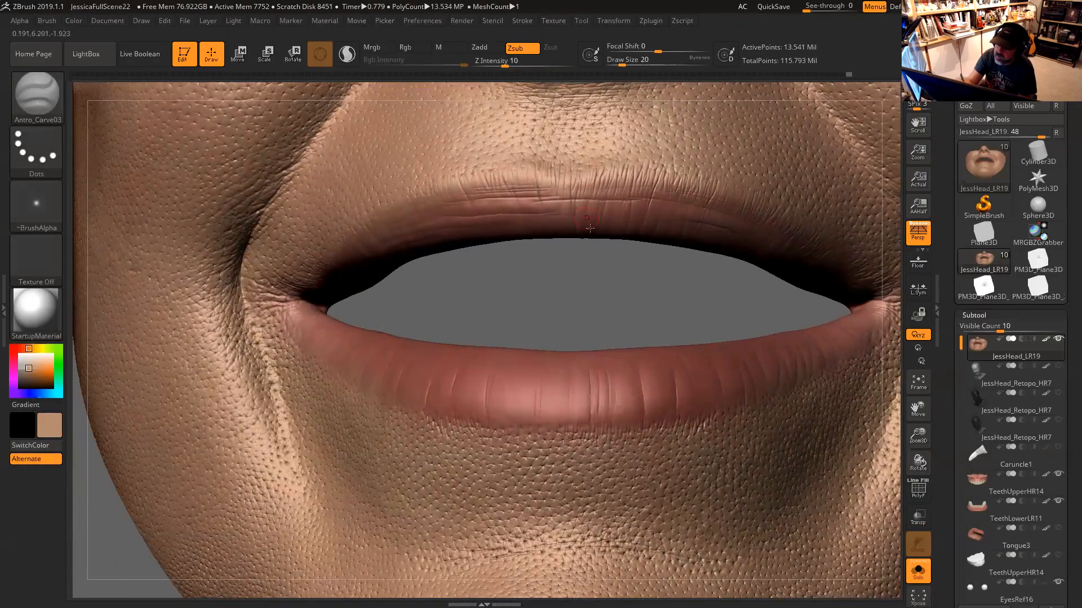
{"action": "mouse_move", "coordinate": [590, 291]}
{"action": "left_mouse_down"}
{"action": "mouse_move", "coordinate": [581, 287]}
{"action": "mouse_move", "coordinate": [591, 293]}
{"action": "mouse_move", "coordinate": [607, 242]}
{"action": "mouse_move", "coordinate": [620, 273]}
{"action": "left_mouse_up"}
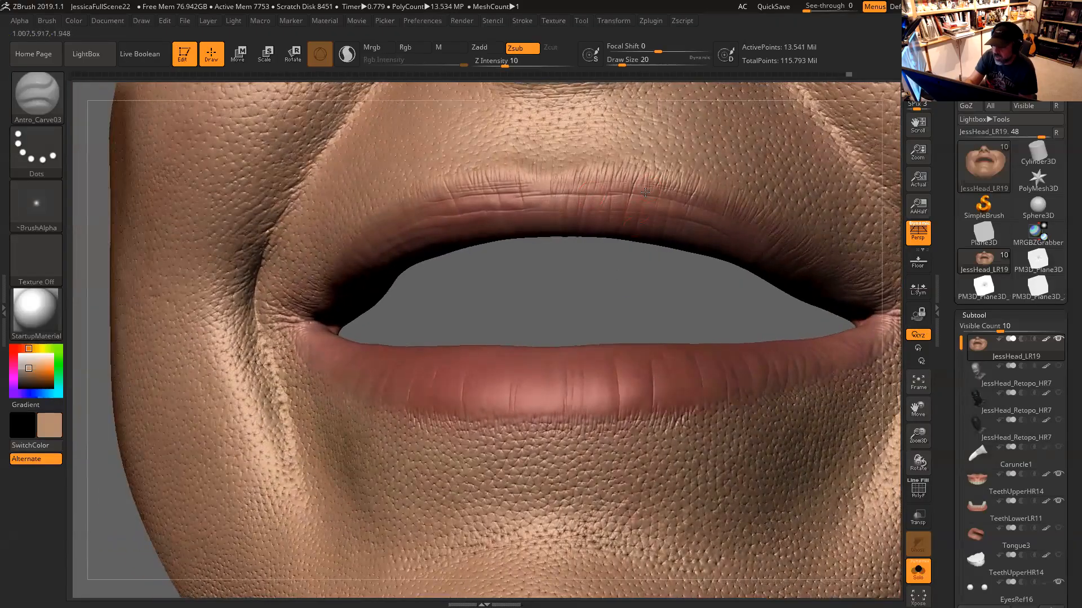
{"action": "mouse_move", "coordinate": [627, 301]}
{"action": "left_mouse_down"}
{"action": "mouse_move", "coordinate": [615, 297]}
{"action": "mouse_move", "coordinate": [627, 175]}
{"action": "left_mouse_up"}
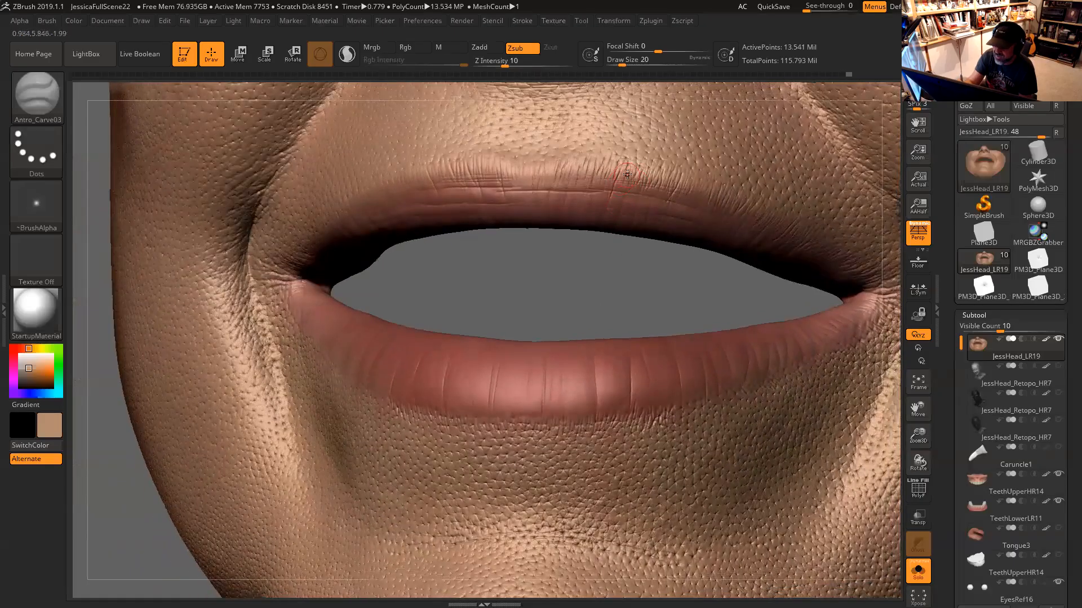
{"action": "left_click_drag", "start_coordinate": [604, 302], "coordinate": [549, 272]}
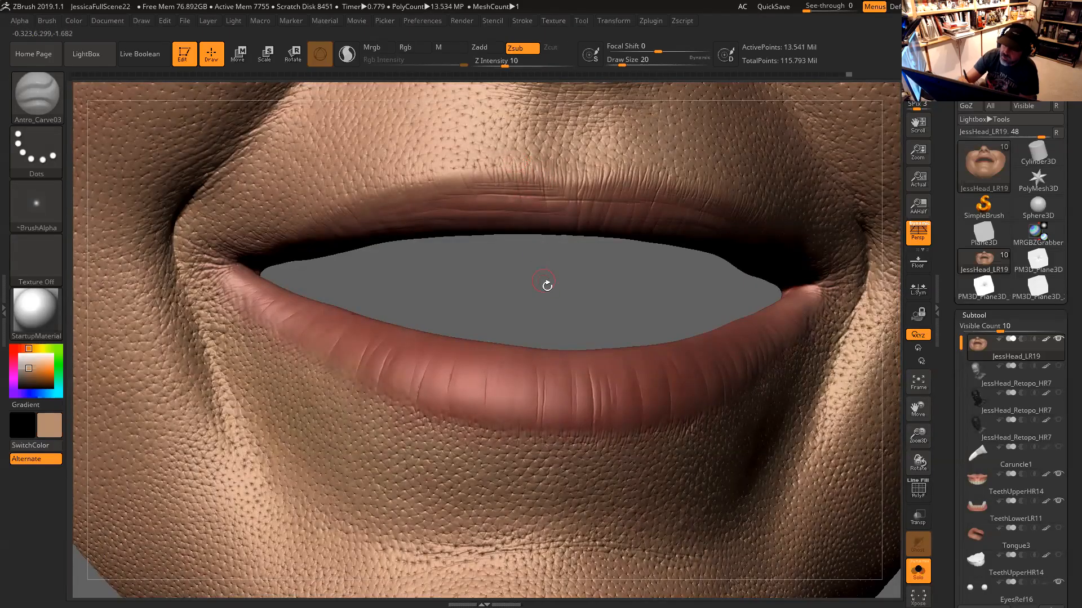
Carve short fine creases across the upper lip's border on the character's right side, just off the middle
{"action": "left_click_drag", "start_coordinate": [547, 286], "coordinate": [466, 188]}
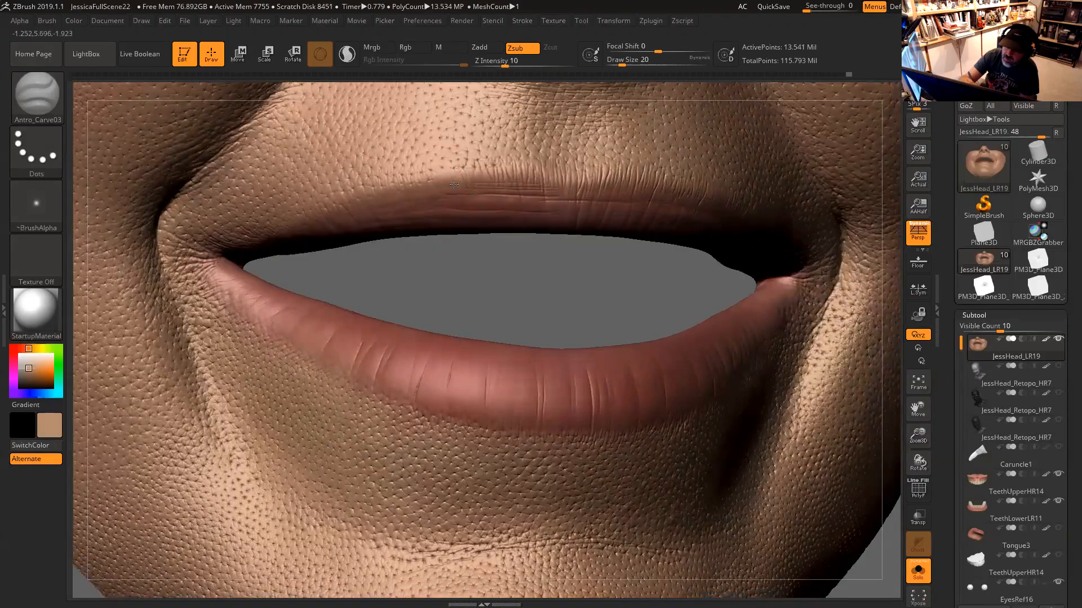
{"action": "left_click_drag", "start_coordinate": [461, 198], "coordinate": [471, 191]}
{"action": "left_click_drag", "start_coordinate": [477, 165], "coordinate": [481, 193]}
{"action": "mouse_move", "coordinate": [519, 292]}
{"action": "left_mouse_down"}
{"action": "mouse_move", "coordinate": [500, 278]}
{"action": "mouse_move", "coordinate": [572, 292]}
{"action": "mouse_move", "coordinate": [536, 282]}
{"action": "mouse_move", "coordinate": [538, 219]}
{"action": "left_mouse_up"}
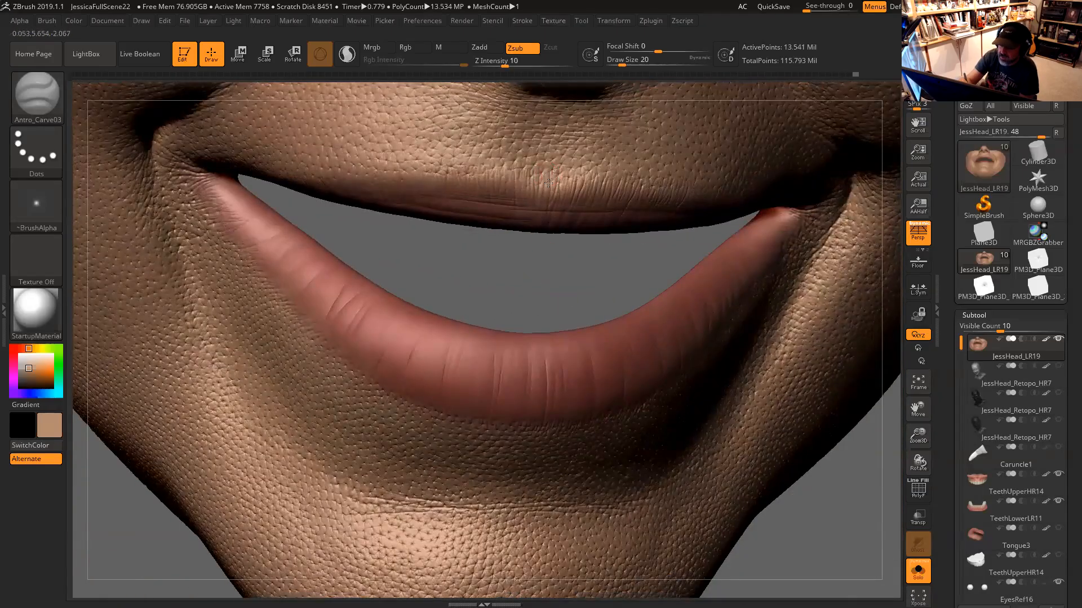
{"action": "left_click_drag", "start_coordinate": [498, 253], "coordinate": [425, 169]}
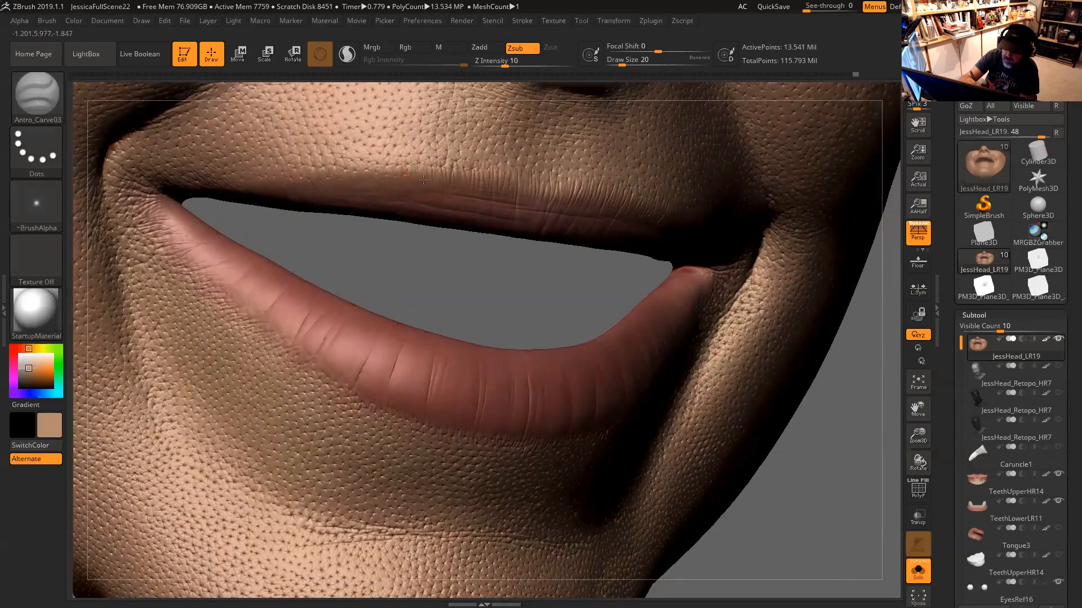
{"action": "left_click_drag", "start_coordinate": [441, 267], "coordinate": [428, 169]}
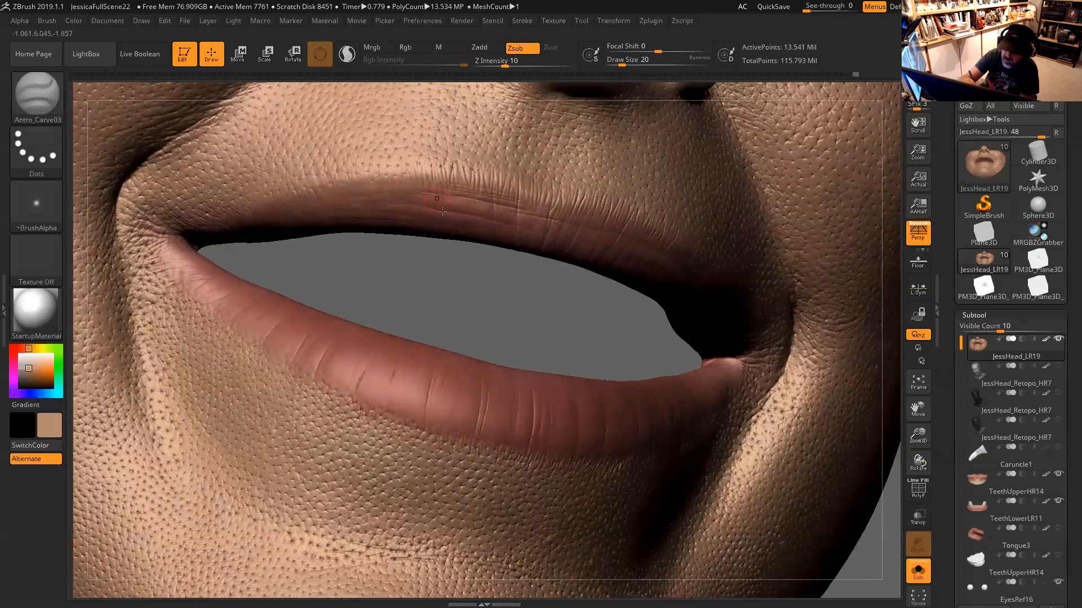
Carve fine creases over the right half of the upper lip, from near the middle outward to the mouth corner
{"action": "mouse_move", "coordinate": [468, 303]}
{"action": "left_mouse_down"}
{"action": "mouse_move", "coordinate": [360, 285]}
{"action": "mouse_move", "coordinate": [414, 303]}
{"action": "left_mouse_up"}
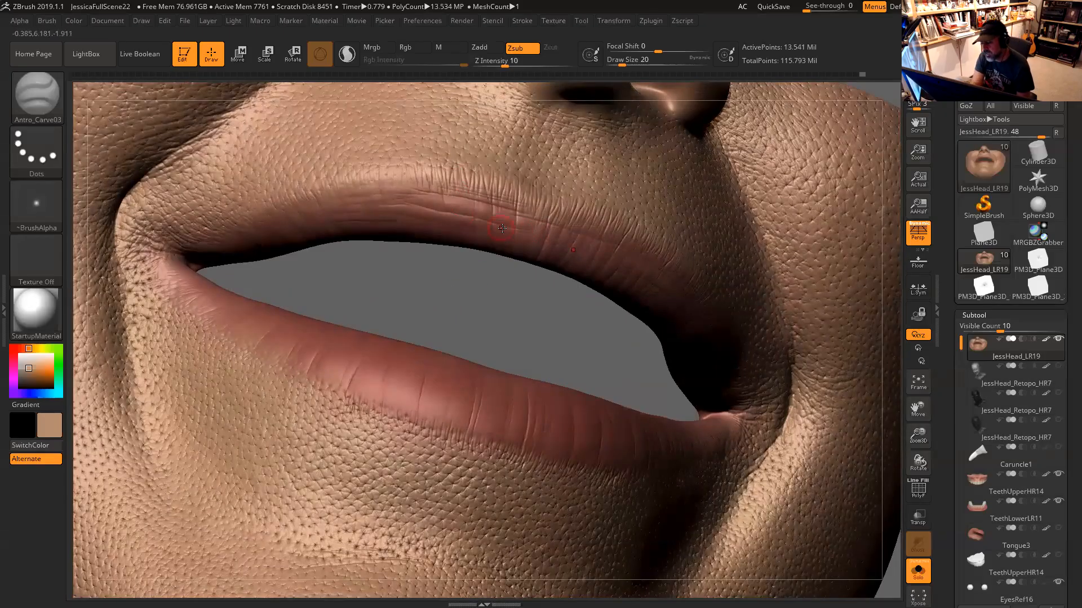
{"action": "left_click_drag", "start_coordinate": [345, 284], "coordinate": [290, 292]}
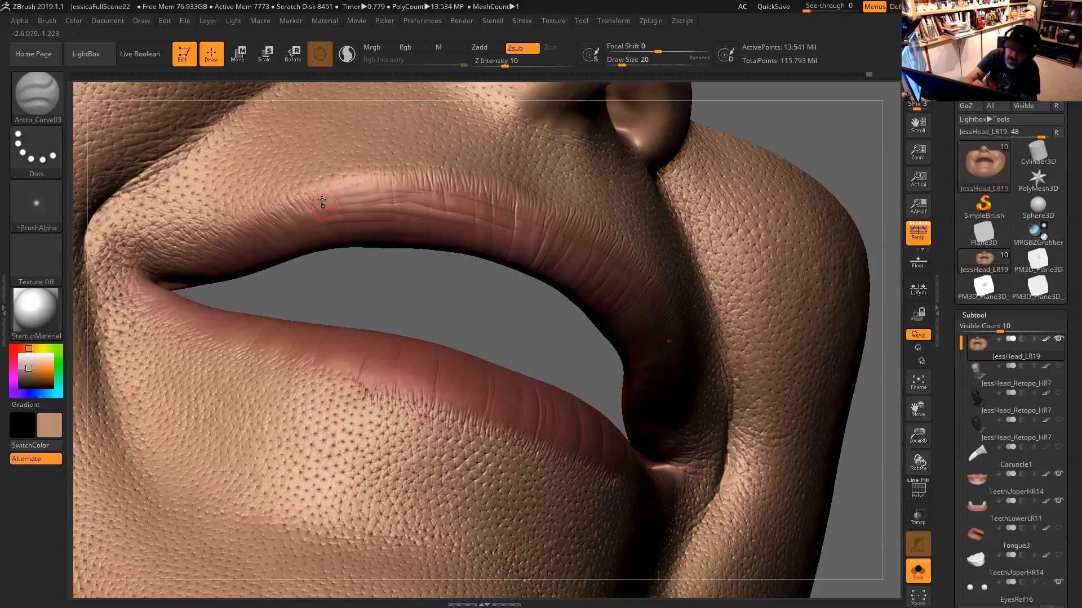
{"action": "mouse_move", "coordinate": [353, 293]}
{"action": "left_mouse_down"}
{"action": "mouse_move", "coordinate": [338, 191]}
{"action": "mouse_move", "coordinate": [316, 186]}
{"action": "left_mouse_up"}
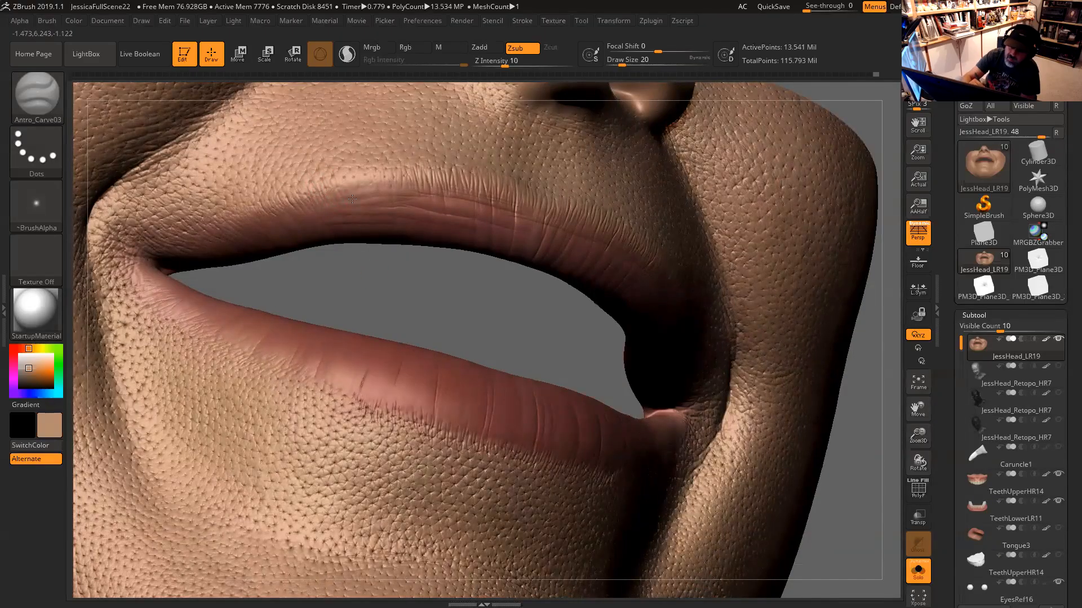
{"action": "right_click_drag", "start_coordinate": [352, 198], "coordinate": [339, 191]}
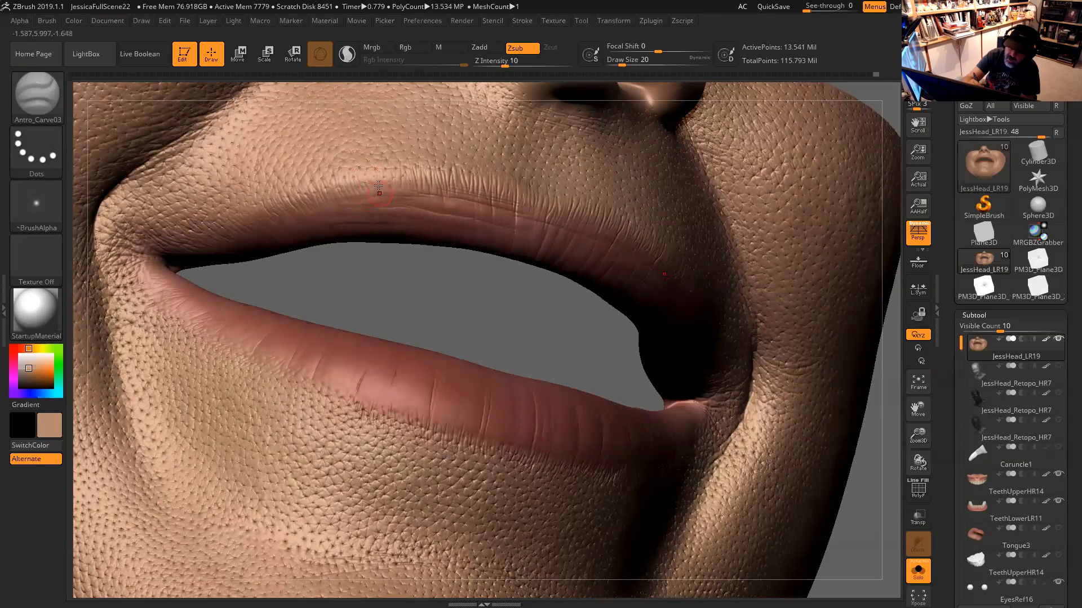
{"action": "left_click_drag", "start_coordinate": [477, 304], "coordinate": [378, 176]}
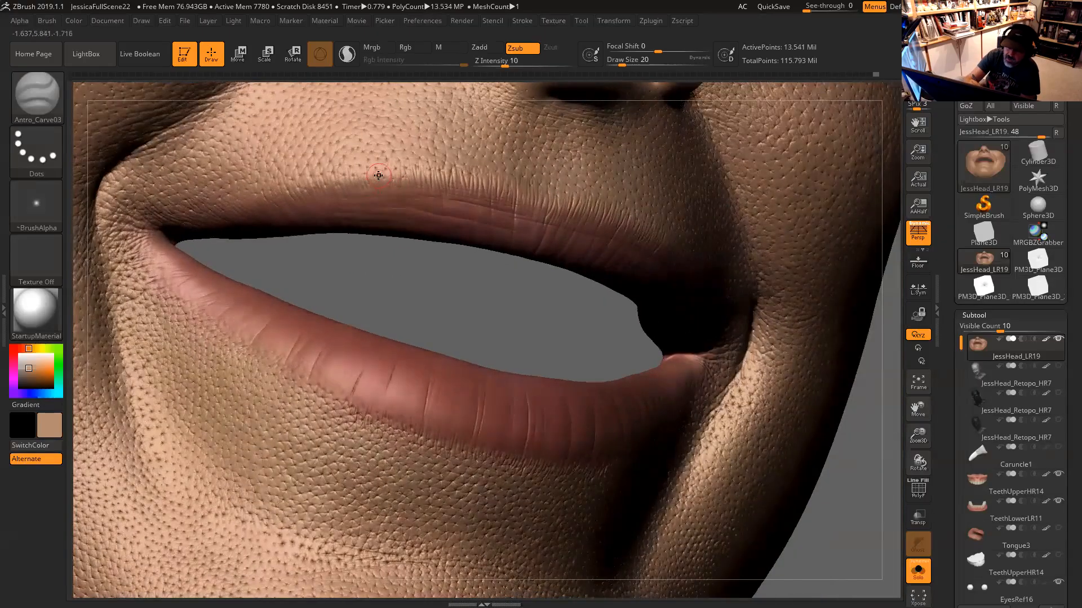
{"action": "left_click_drag", "start_coordinate": [412, 300], "coordinate": [386, 180]}
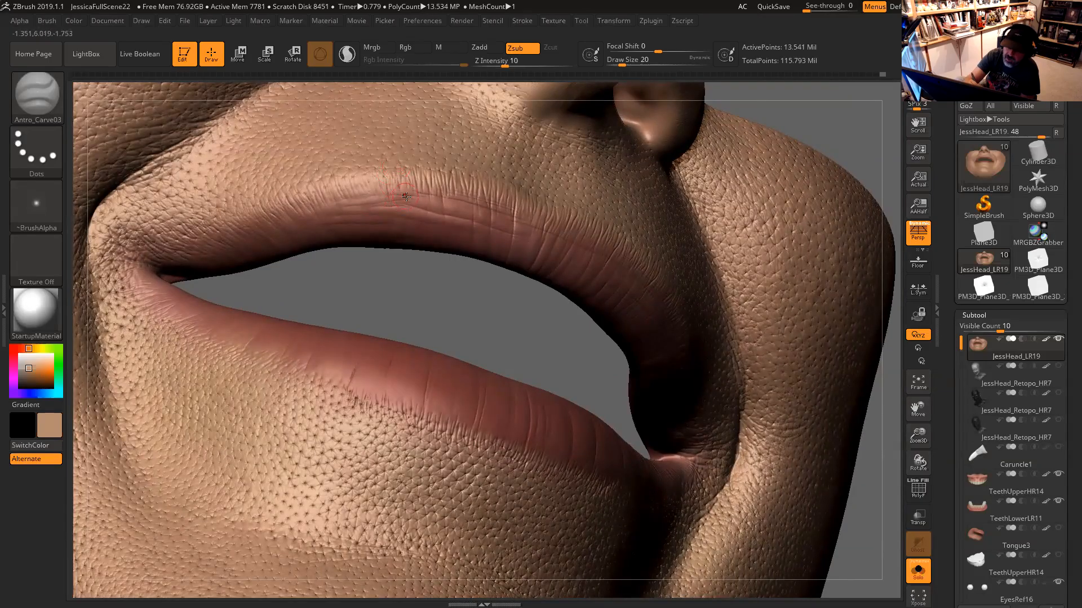
{"action": "left_click_drag", "start_coordinate": [432, 296], "coordinate": [435, 292]}
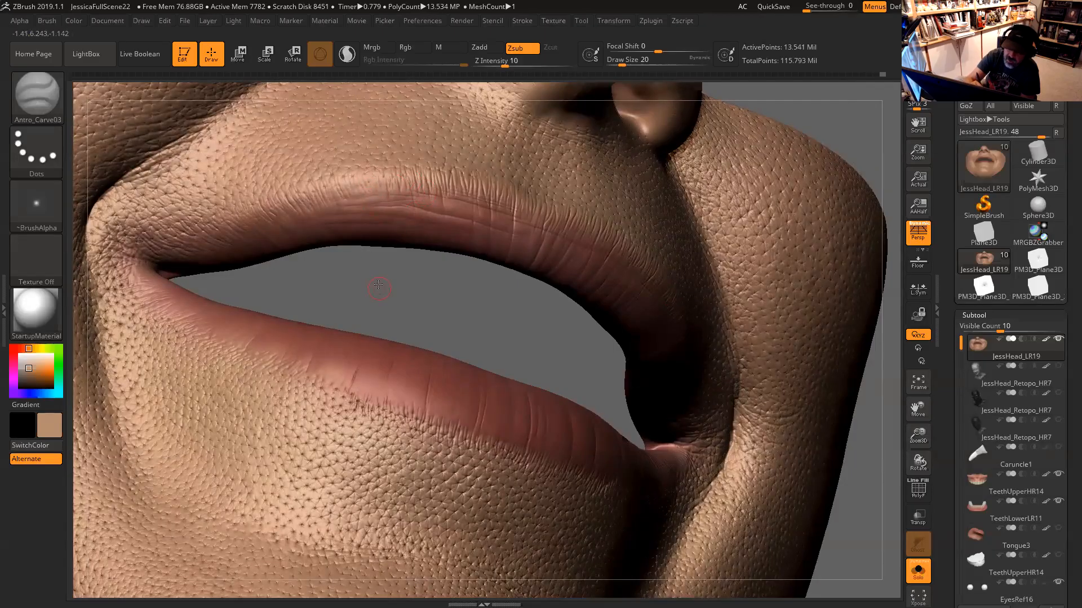
{"action": "right_click_drag", "start_coordinate": [368, 218], "coordinate": [360, 211]}
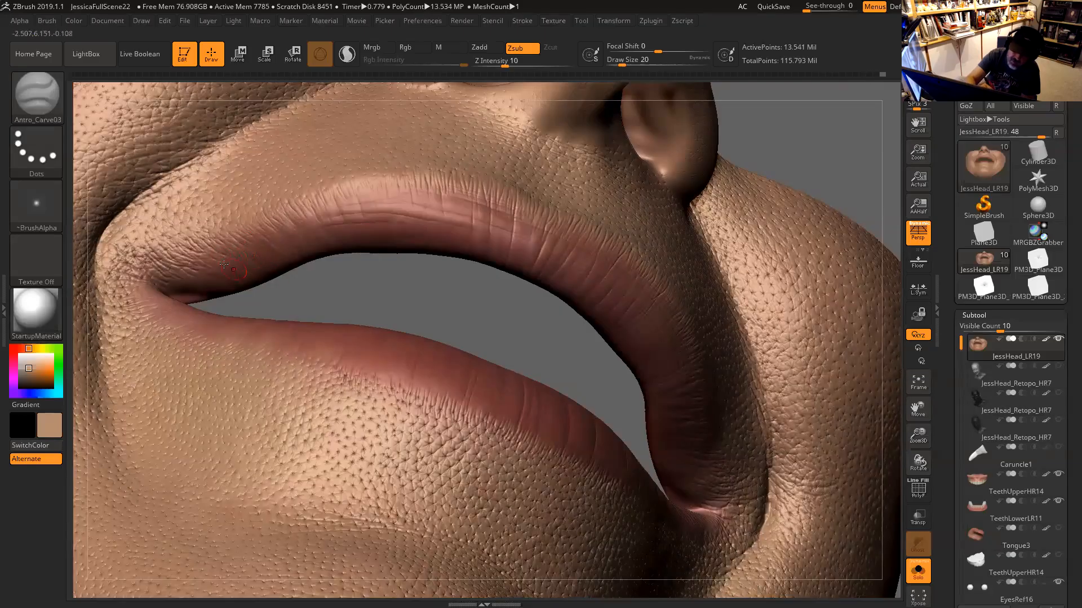
Carve thin crossing lines into the fleshy lower part of the upper lip, slightly to the character's right of its middle
{"action": "left_click_drag", "start_coordinate": [395, 292], "coordinate": [473, 284]}
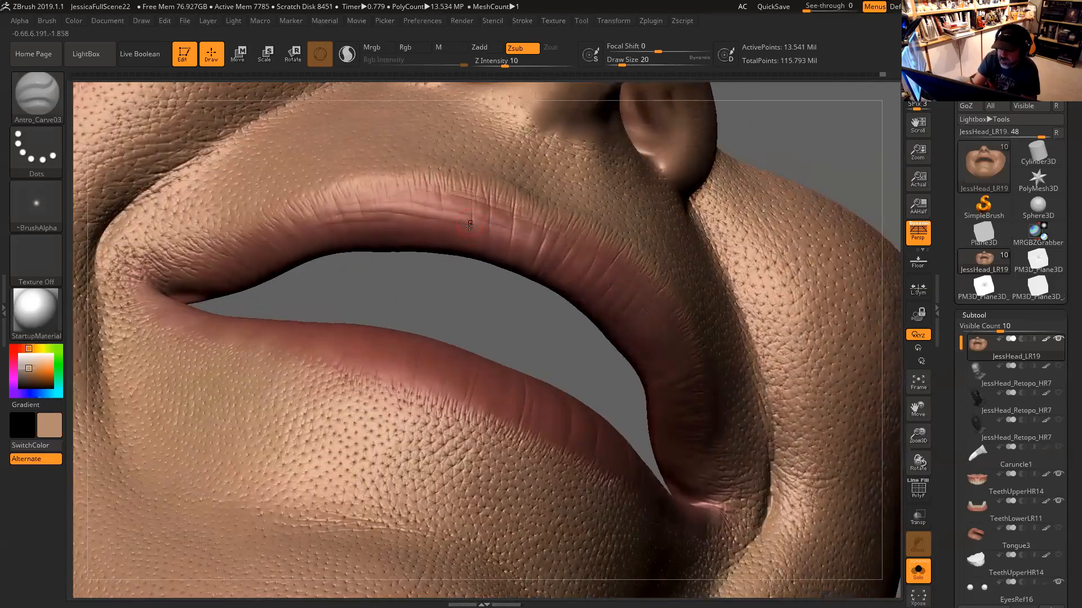
{"action": "mouse_move", "coordinate": [466, 276]}
{"action": "left_mouse_down"}
{"action": "mouse_move", "coordinate": [487, 230]}
{"action": "mouse_move", "coordinate": [476, 233]}
{"action": "left_mouse_up"}
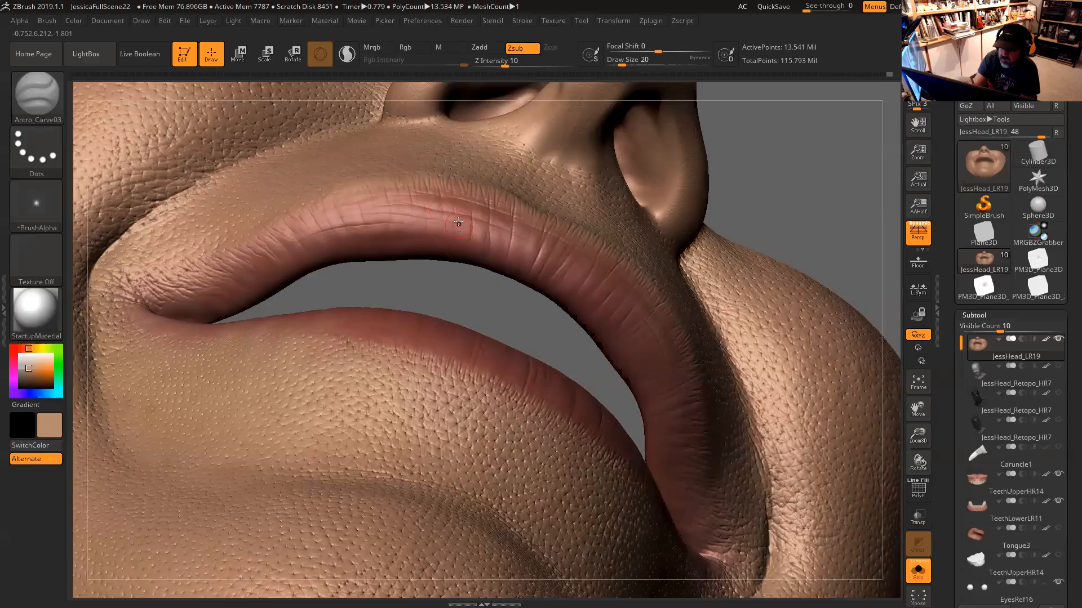
{"action": "left_click_drag", "start_coordinate": [454, 286], "coordinate": [501, 232]}
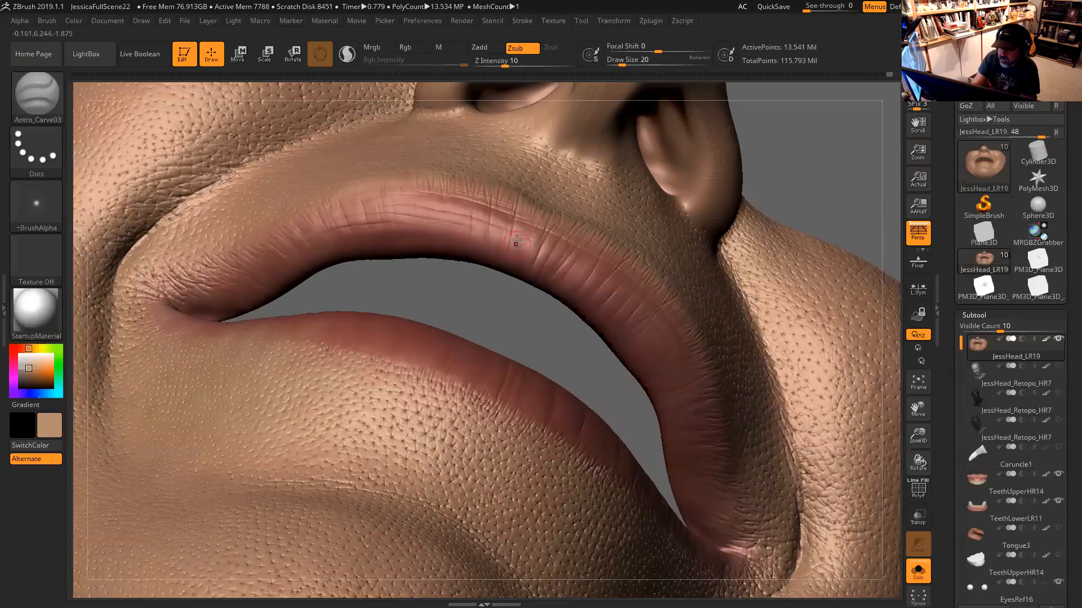
{"action": "left_click_drag", "start_coordinate": [505, 319], "coordinate": [520, 221]}
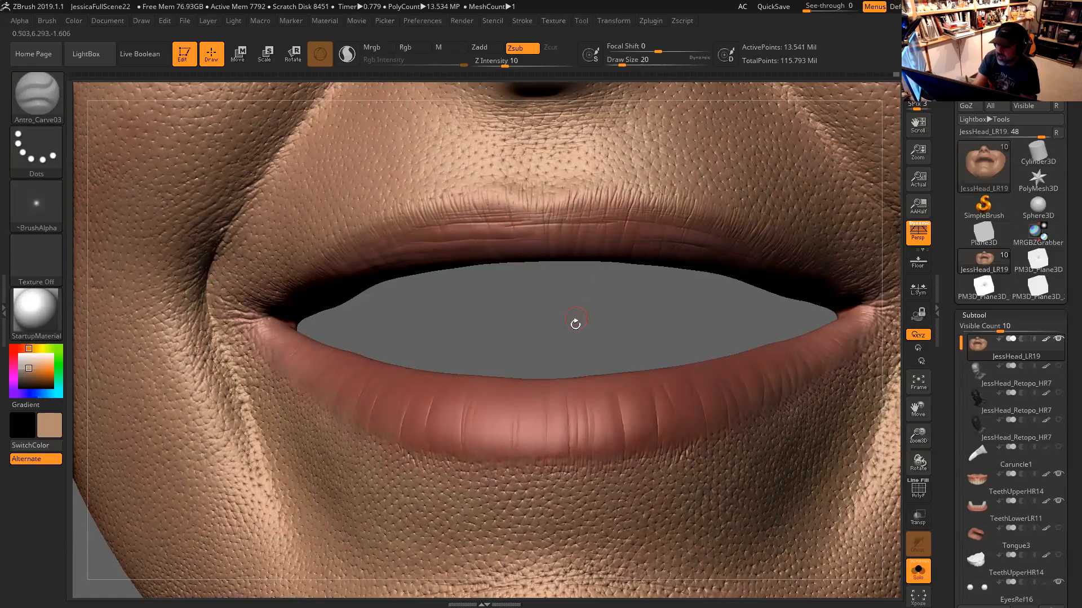
Add more fine vertical creases to the center of the upper lip and the start of its left half
{"action": "left_click_drag", "start_coordinate": [575, 324], "coordinate": [565, 229]}
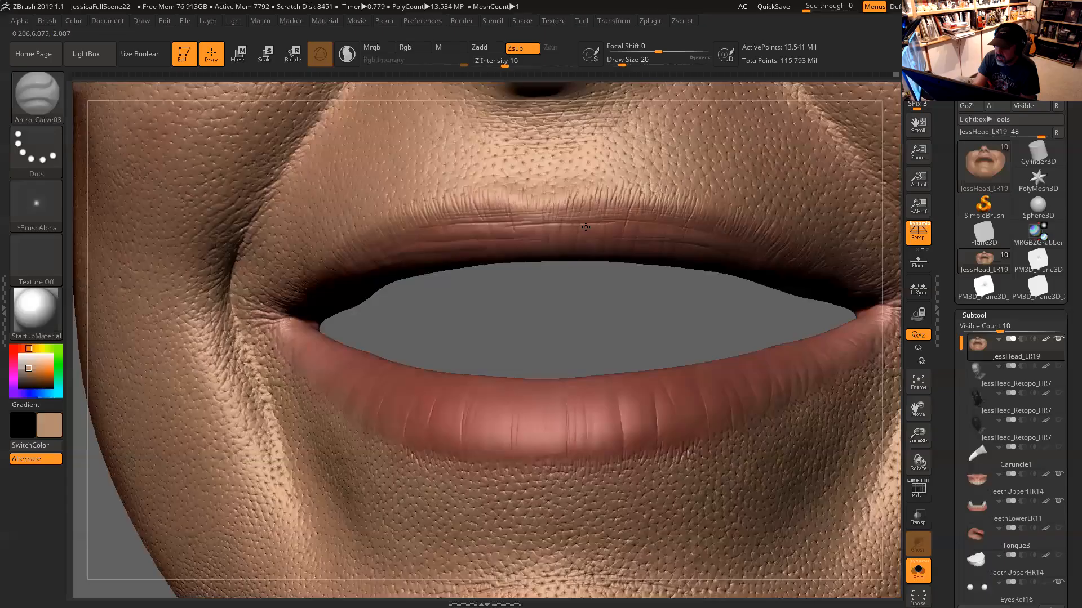
{"action": "left_click_drag", "start_coordinate": [567, 266], "coordinate": [599, 232]}
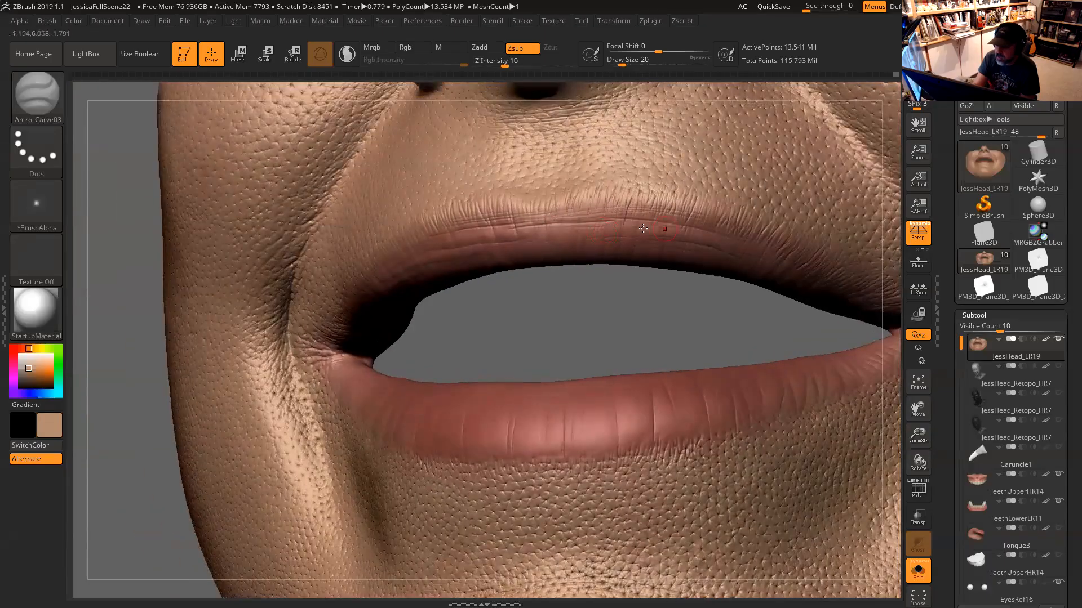
{"action": "mouse_move", "coordinate": [594, 280]}
{"action": "left_mouse_down"}
{"action": "mouse_move", "coordinate": [577, 307]}
{"action": "mouse_move", "coordinate": [597, 242]}
{"action": "left_mouse_up"}
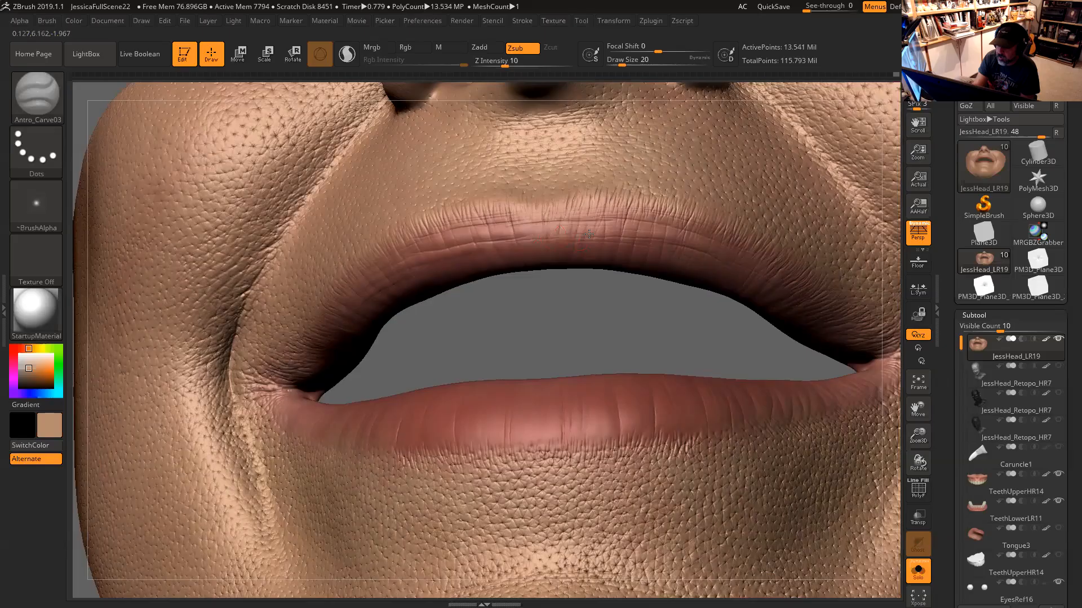
{"action": "left_click_drag", "start_coordinate": [573, 302], "coordinate": [616, 245]}
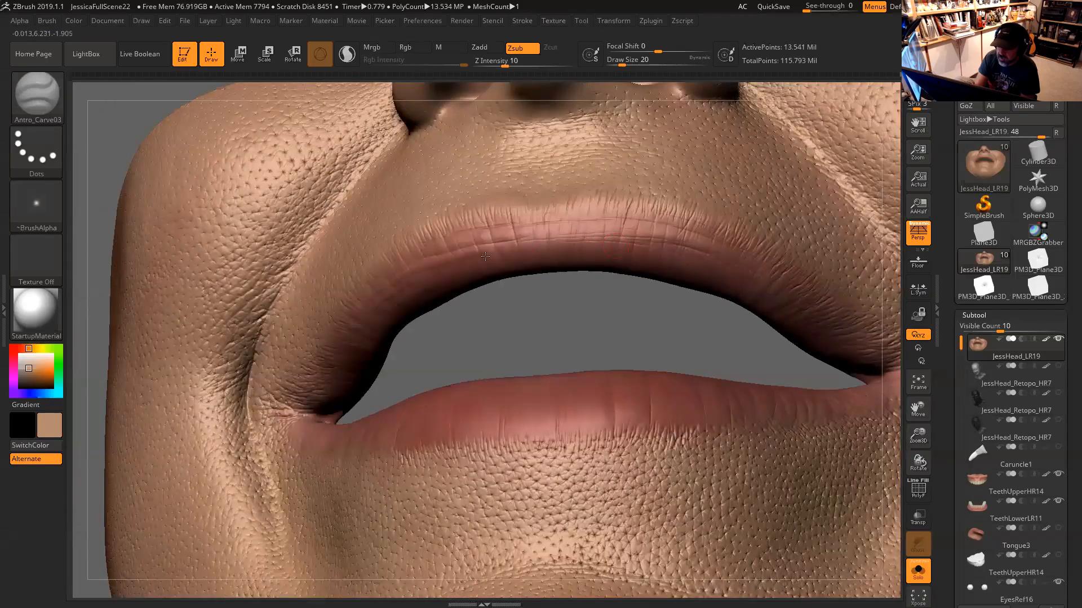
Carve fine wrinkles along the upper lip's border on the character's left side, continuing toward the mouth corner
{"action": "mouse_move", "coordinate": [540, 314]}
{"action": "left_mouse_down"}
{"action": "mouse_move", "coordinate": [560, 336]}
{"action": "mouse_move", "coordinate": [562, 305]}
{"action": "mouse_move", "coordinate": [558, 356]}
{"action": "left_mouse_up"}
{"action": "mouse_move", "coordinate": [561, 295]}
{"action": "left_mouse_down", "text": "alt"}
{"action": "mouse_move", "coordinate": [569, 327]}
{"action": "mouse_move", "coordinate": [586, 338]}
{"action": "mouse_move", "coordinate": [556, 320]}
{"action": "mouse_move", "coordinate": [599, 319]}
{"action": "left_mouse_up", "text": "alt"}
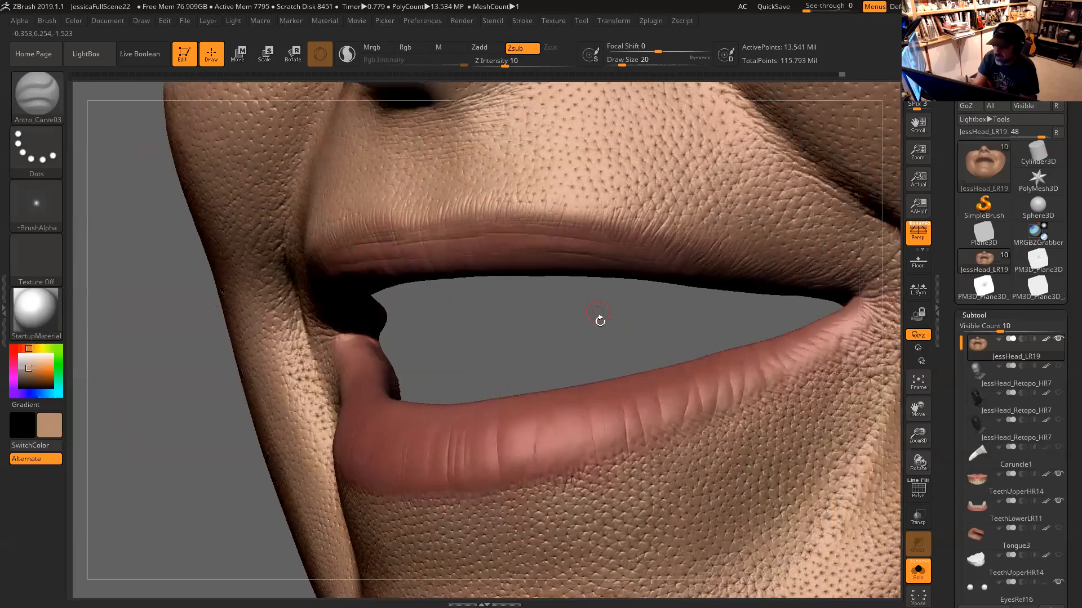
{"action": "left_click_drag", "start_coordinate": [637, 227], "coordinate": [640, 210]}
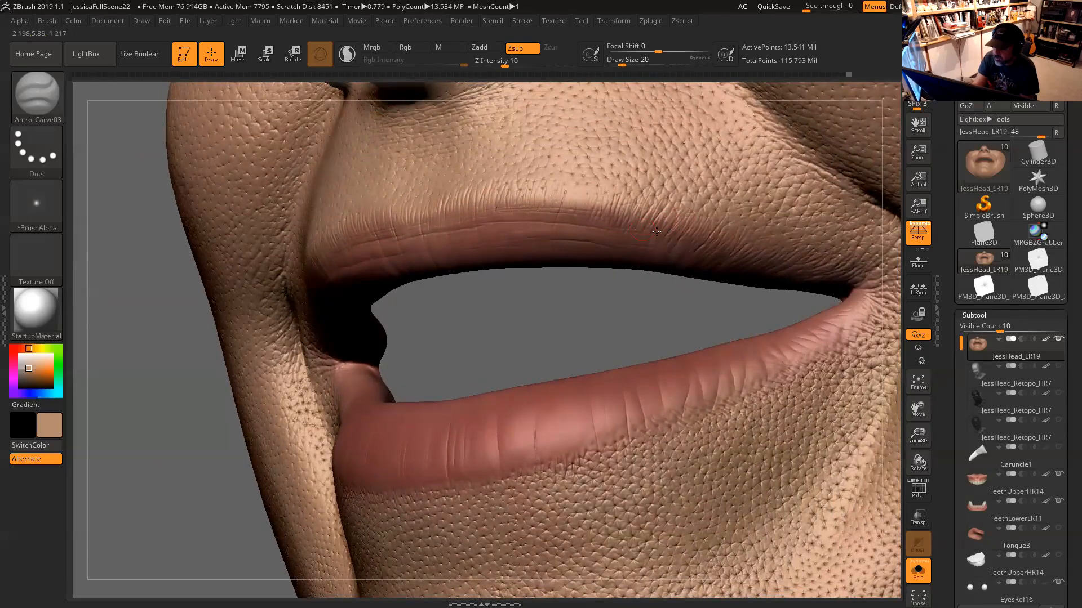
{"action": "left_click_drag", "start_coordinate": [619, 298], "coordinate": [693, 225]}
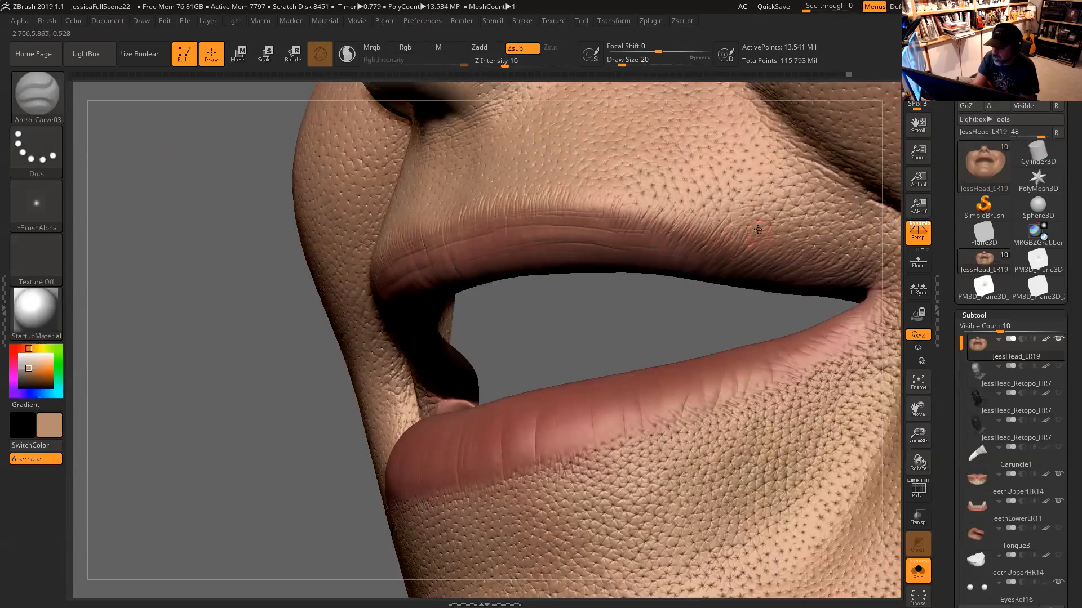
Switch to the Antro_SinglePore brush and set it to Zadd with a Z Intensity of 31
{"action": "left_click_drag", "start_coordinate": [704, 314], "coordinate": [346, 311]}
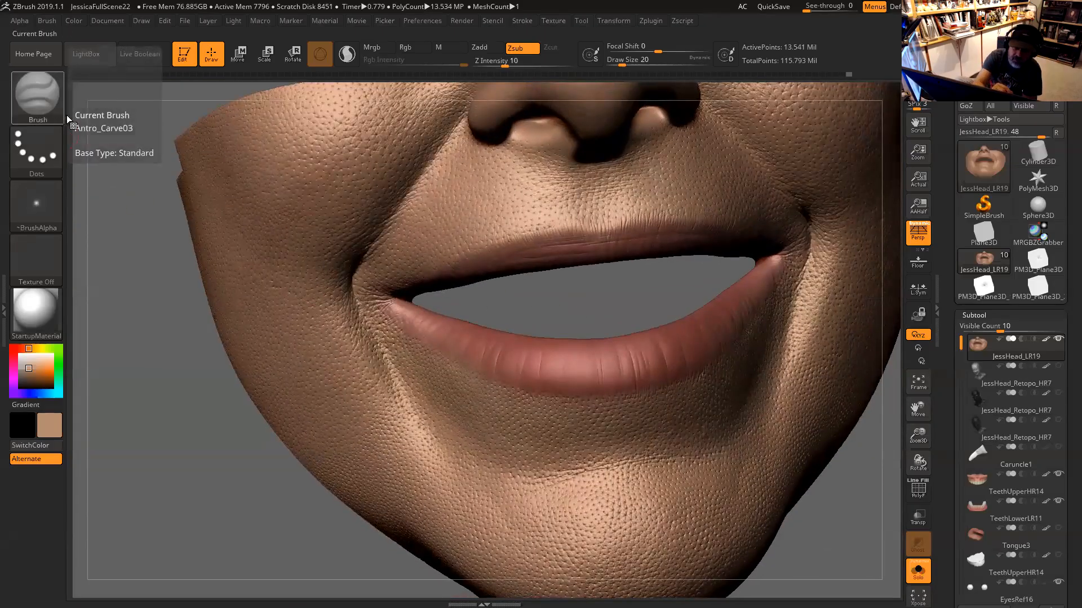
{"action": "left_click", "coordinate": [45, 104]}
{"action": "left_click", "coordinate": [442, 101]}
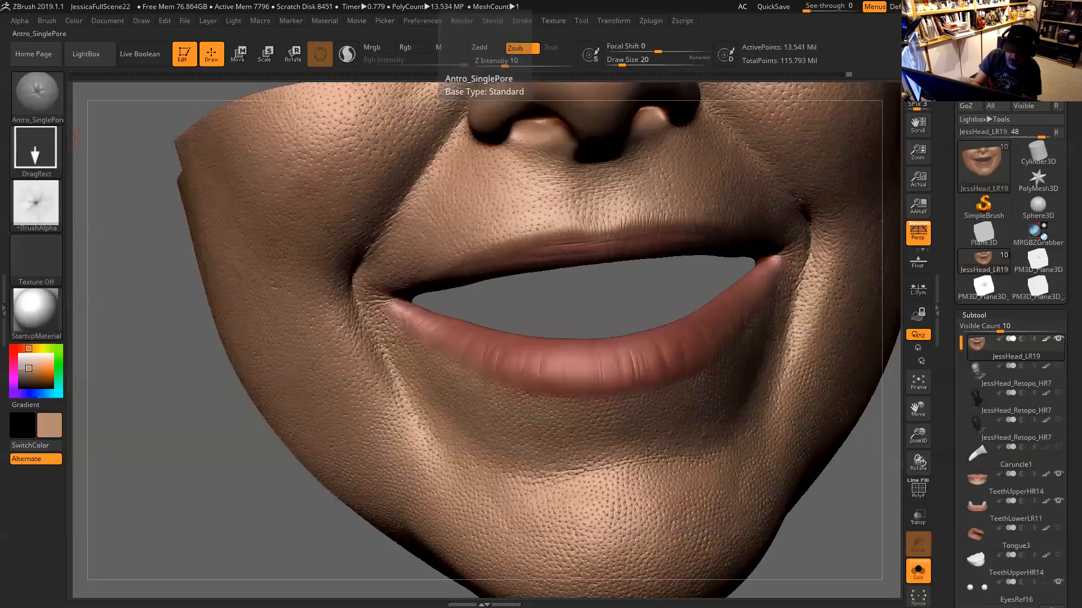
{"action": "mouse_move", "coordinate": [579, 304]}
{"action": "left_mouse_down", "text": "alt"}
{"action": "mouse_move", "coordinate": [603, 357]}
{"action": "mouse_move", "coordinate": [614, 450]}
{"action": "left_mouse_up", "text": "alt"}
{"action": "left_click_drag", "start_coordinate": [528, 63], "coordinate": [531, 64]}
Stamp individual pores into the skin just above the upper lip's border, from the character's right side across toward the left corner
{"action": "left_click_drag", "start_coordinate": [512, 335], "coordinate": [548, 395]}
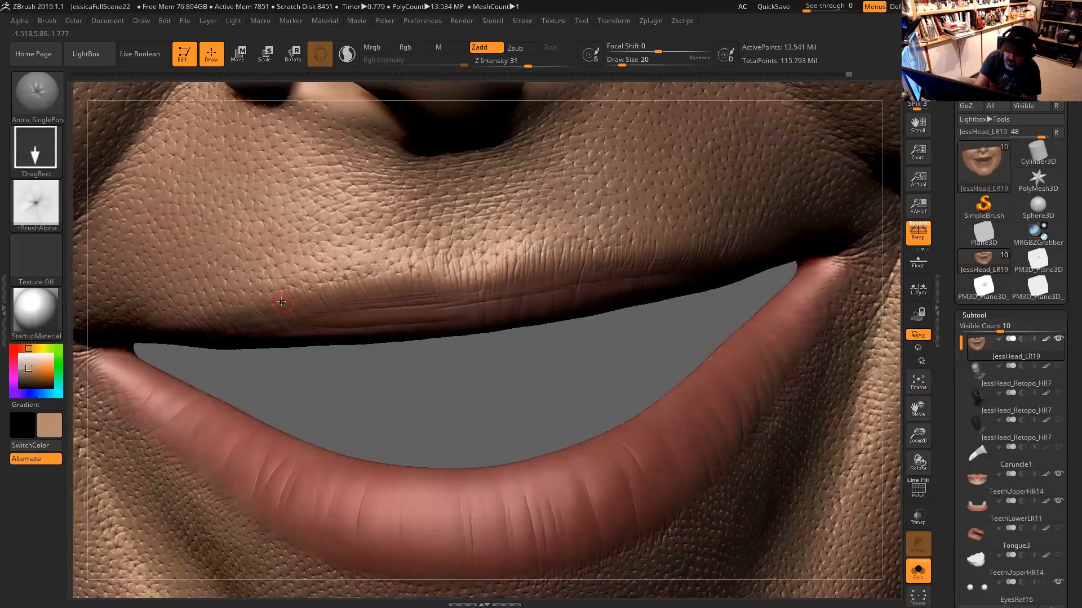
{"action": "left_click_drag", "start_coordinate": [475, 339], "coordinate": [431, 268]}
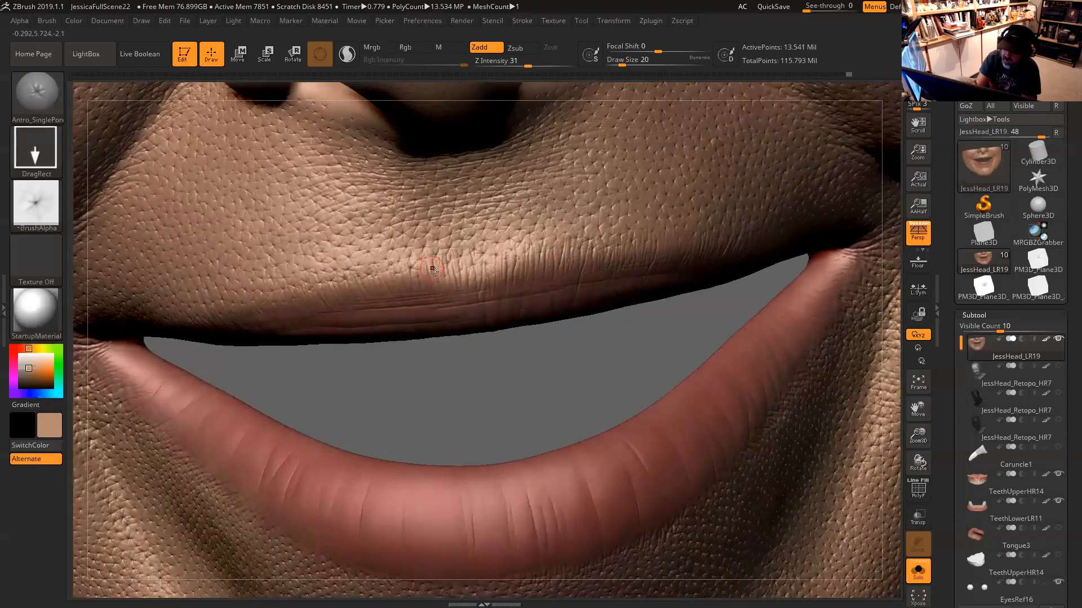
{"action": "left_click_drag", "start_coordinate": [486, 359], "coordinate": [557, 245]}
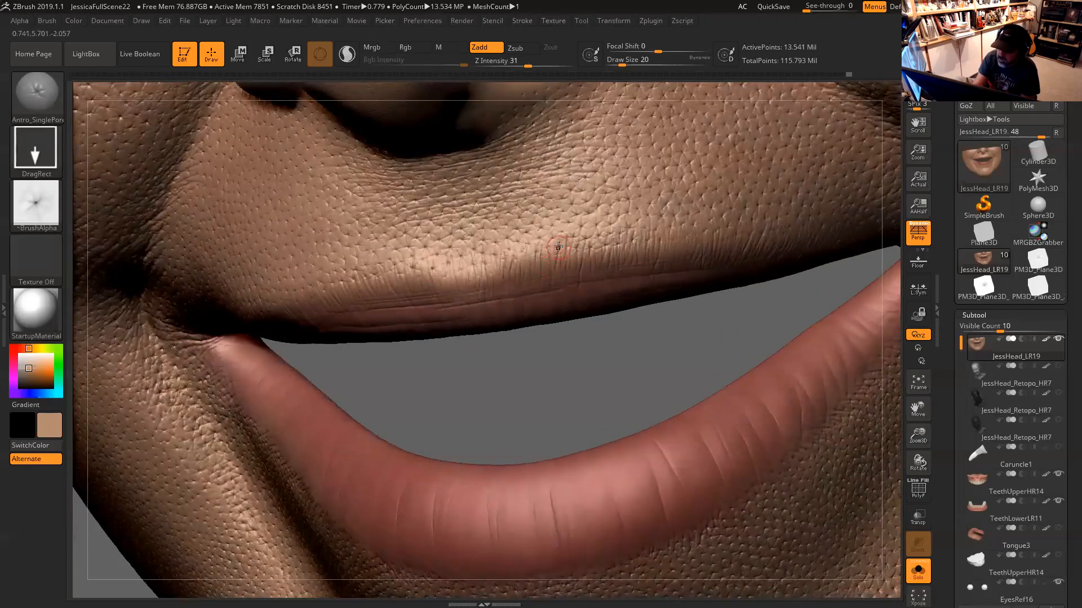
{"action": "left_click_drag", "start_coordinate": [596, 343], "coordinate": [660, 240]}
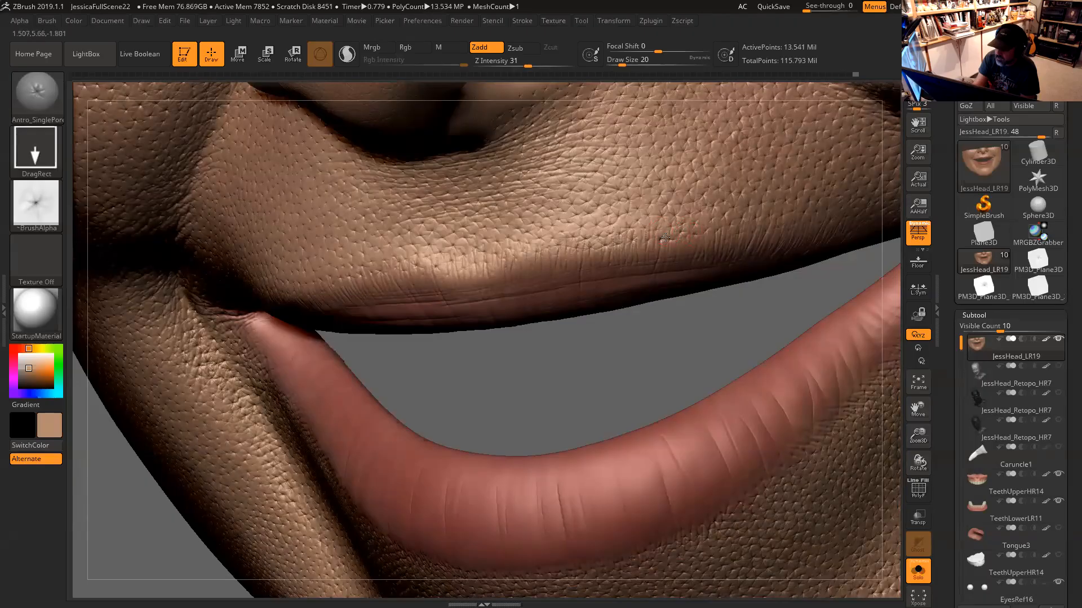
{"action": "mouse_move", "coordinate": [642, 348]}
{"action": "left_mouse_down"}
{"action": "mouse_move", "coordinate": [579, 363]}
{"action": "mouse_move", "coordinate": [633, 248]}
{"action": "left_mouse_up"}
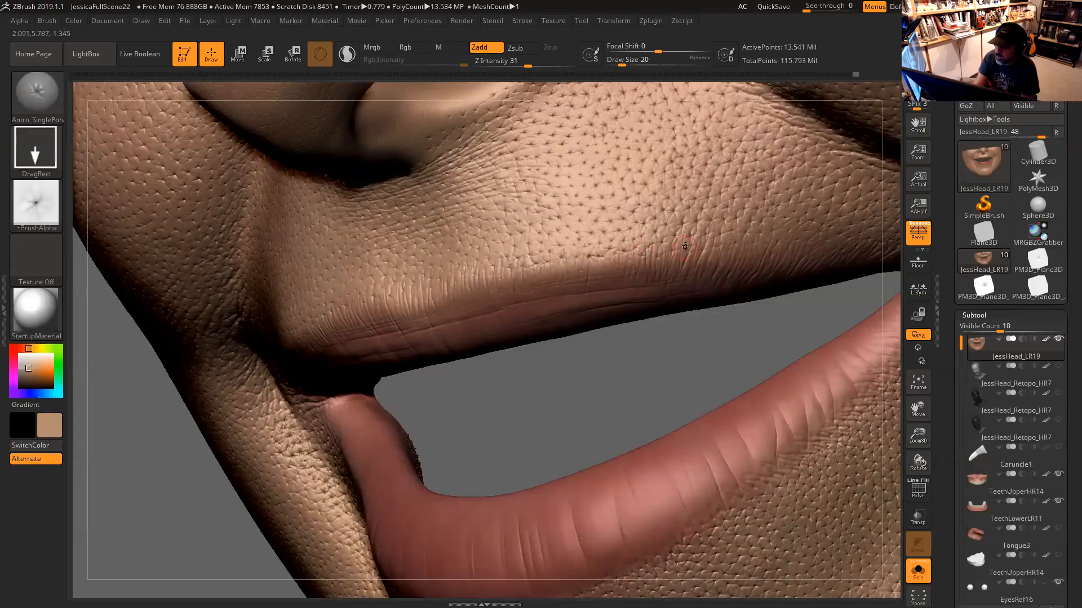
{"action": "left_click_drag", "start_coordinate": [681, 349], "coordinate": [705, 249]}
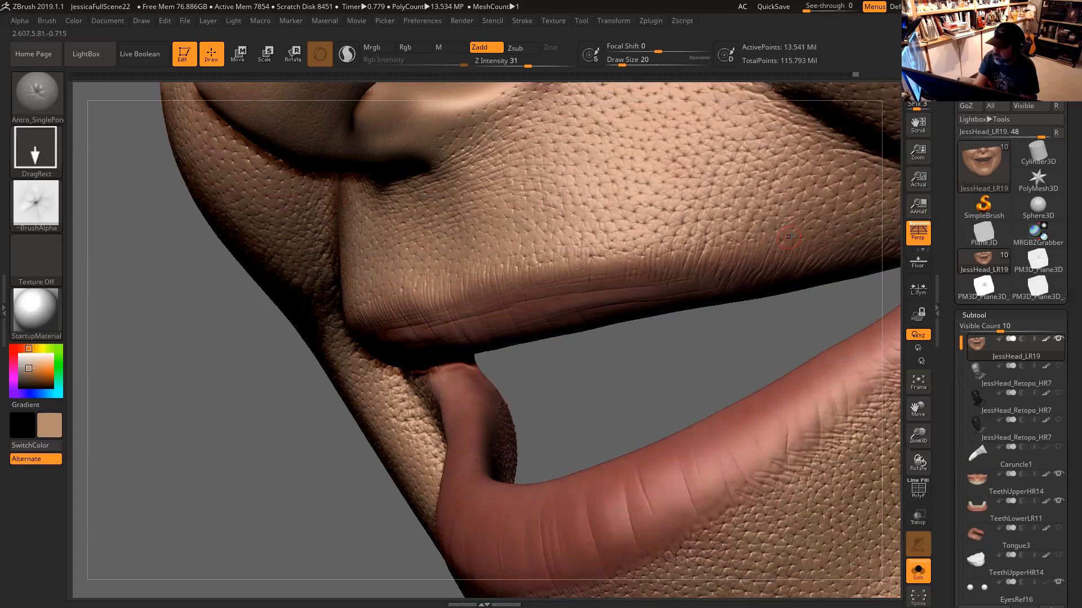
Switch to the Antro_Carve03 brush in Zsub mode with a Z Intensity of 10 and set its Draw Size to 25
{"action": "left_click_drag", "start_coordinate": [696, 350], "coordinate": [817, 348]}
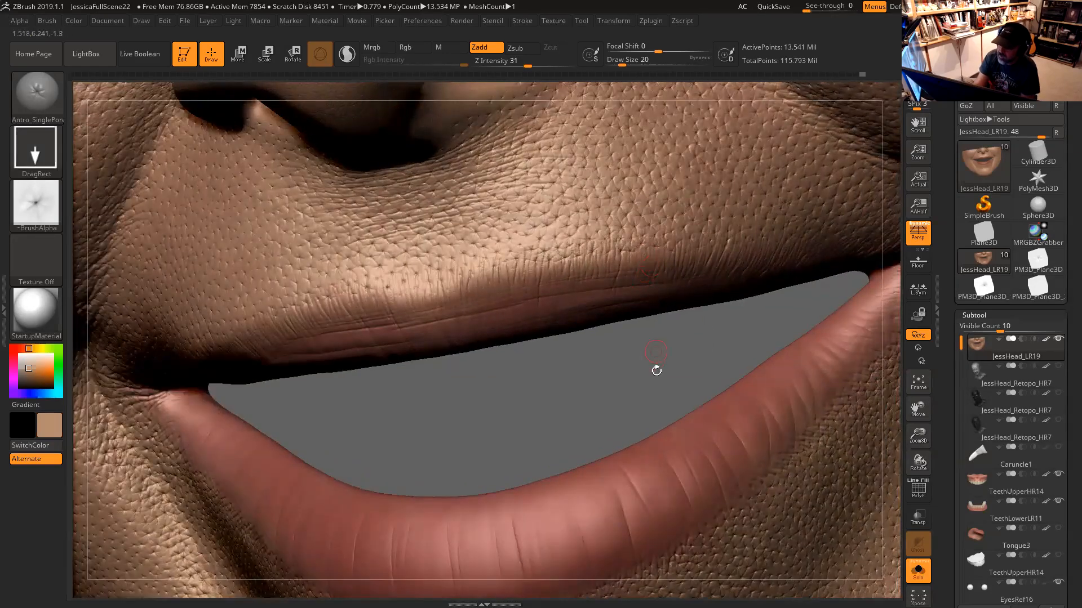
{"action": "left_click_drag", "start_coordinate": [619, 324], "coordinate": [579, 341], "text": "alt"}
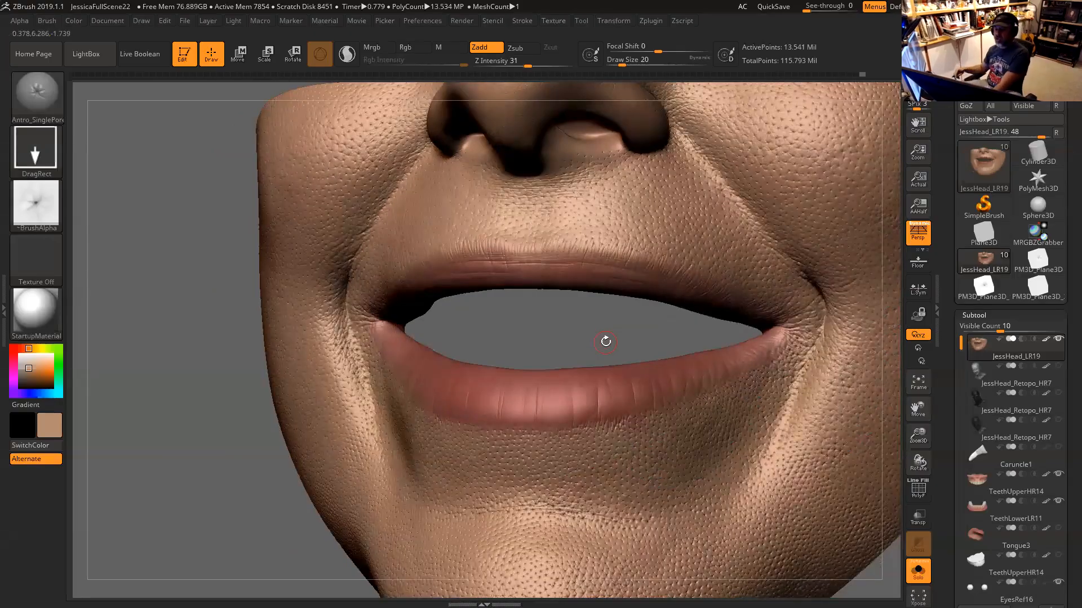
{"action": "mouse_move", "coordinate": [591, 348]}
{"action": "left_mouse_down"}
{"action": "mouse_move", "coordinate": [592, 333]}
{"action": "mouse_move", "coordinate": [604, 343]}
{"action": "mouse_move", "coordinate": [570, 345]}
{"action": "left_mouse_up"}
{"action": "mouse_move", "coordinate": [493, 341]}
{"action": "left_mouse_down"}
{"action": "mouse_move", "coordinate": [483, 353]}
{"action": "mouse_move", "coordinate": [496, 334]}
{"action": "left_mouse_up"}
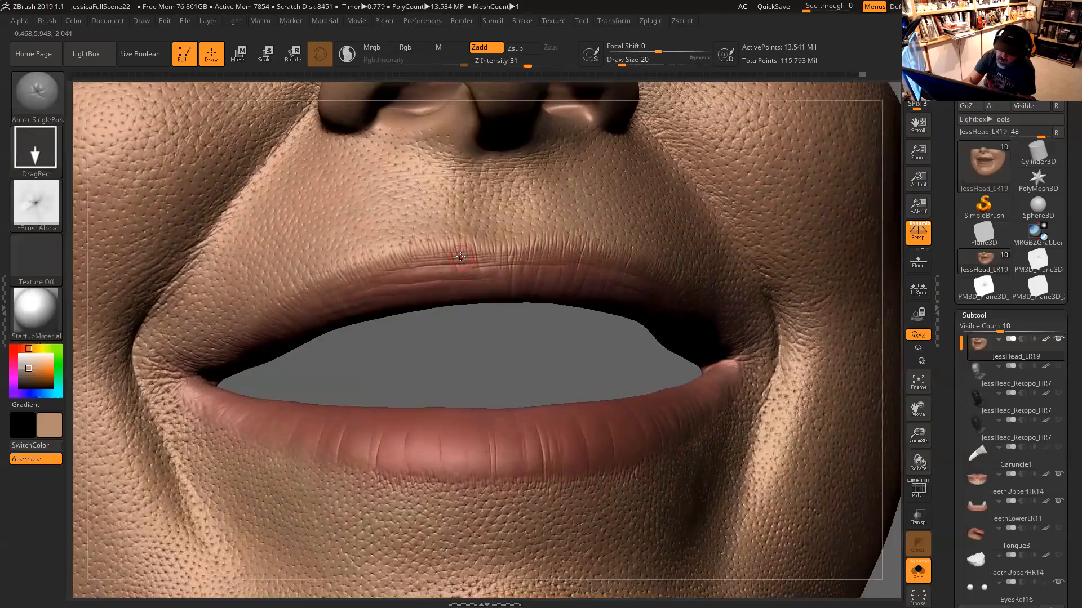
{"action": "key", "text": "ctrl"}
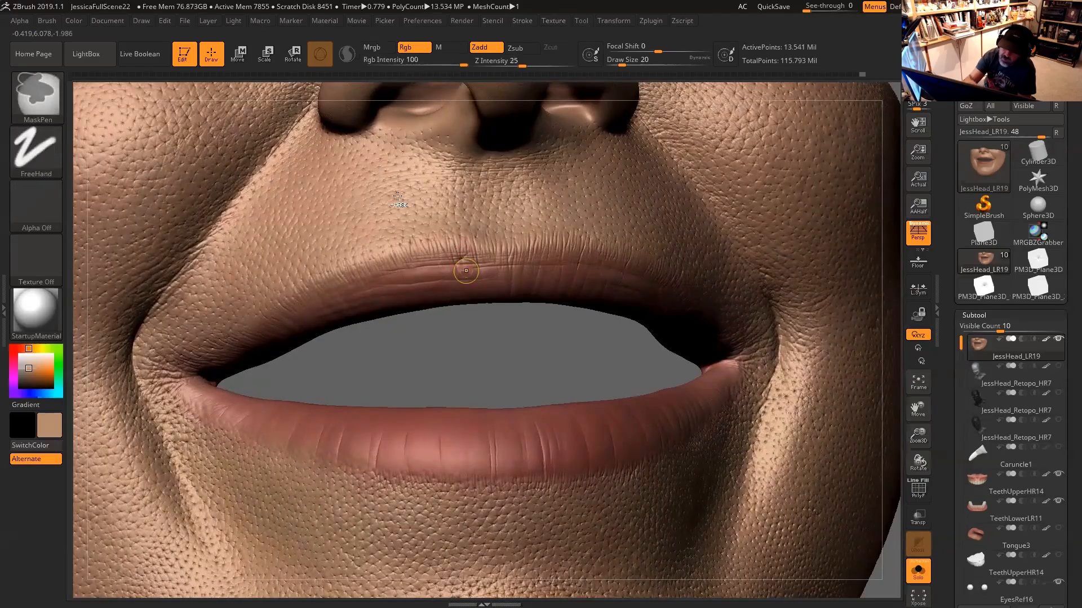
{"action": "left_click", "coordinate": [51, 102]}
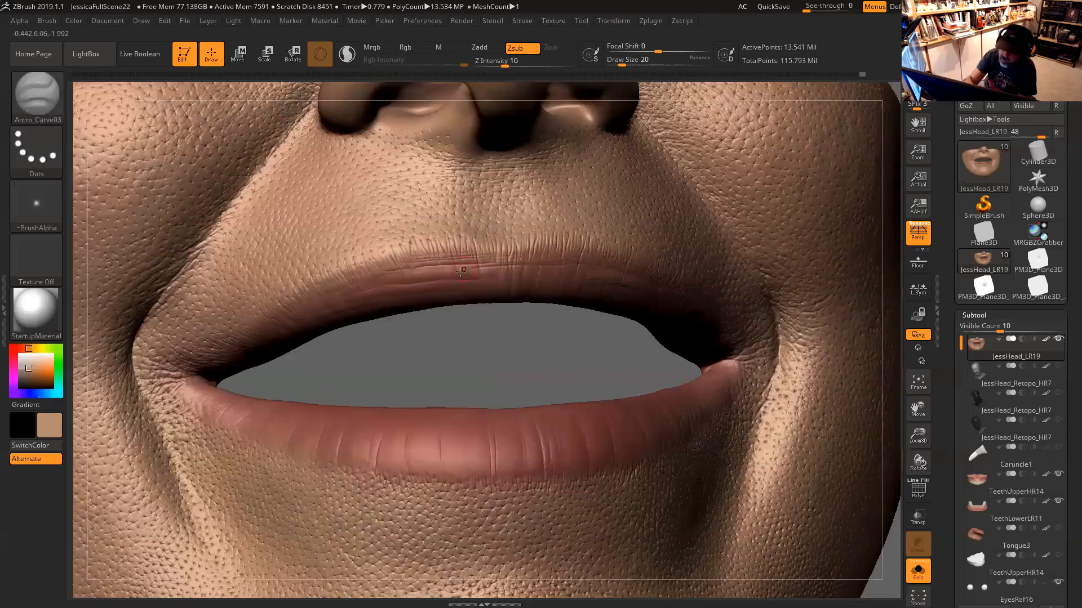
{"action": "left_click", "coordinate": [484, 104]}
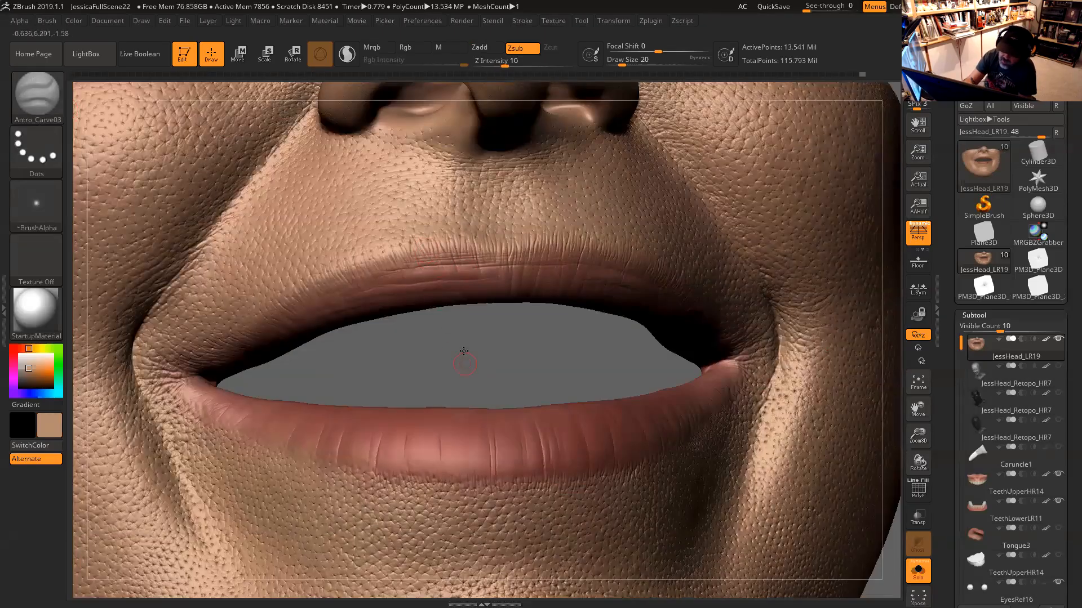
{"action": "left_click_drag", "start_coordinate": [461, 366], "coordinate": [448, 313]}
{"action": "key", "text": "space"}
{"action": "left_click", "coordinate": [411, 281]}
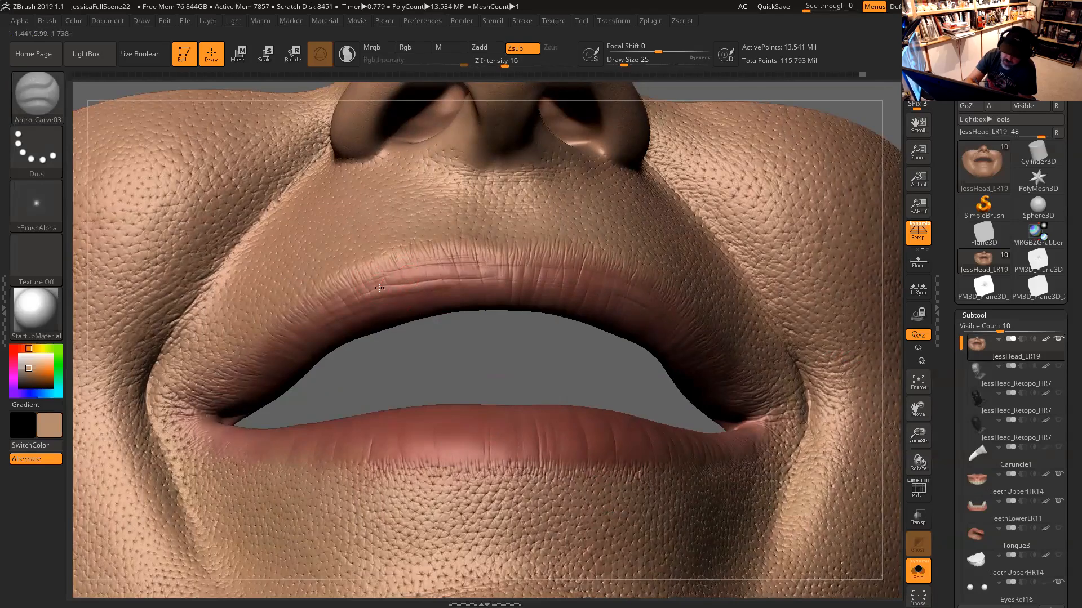
Carve fine creases into the red of the upper lip around its center and along the character's left half
{"action": "left_click_drag", "start_coordinate": [437, 367], "coordinate": [433, 292]}
{"action": "left_click_drag", "start_coordinate": [414, 254], "coordinate": [415, 273]}
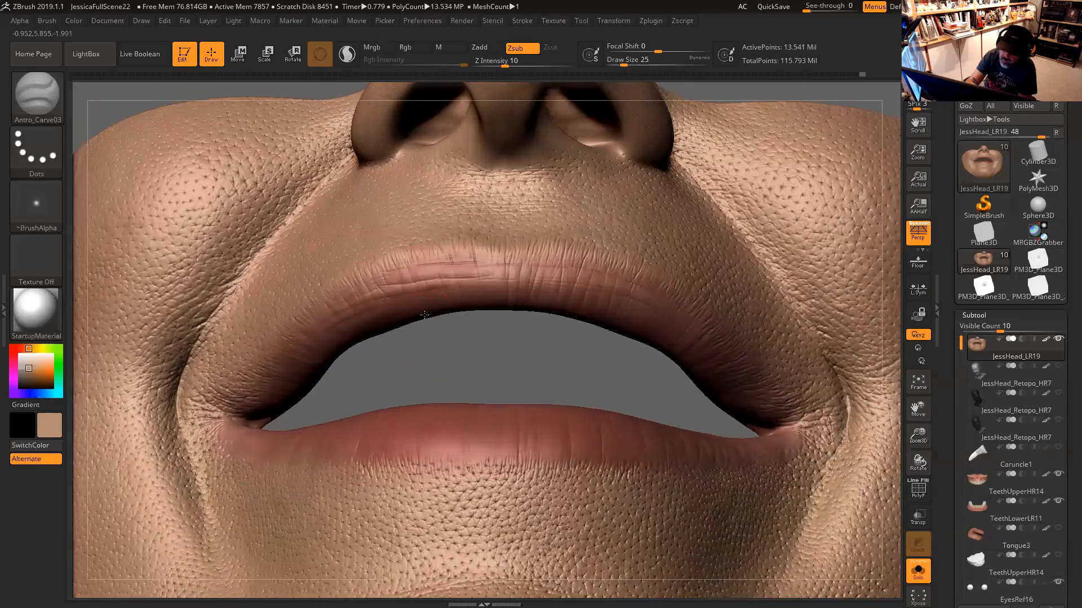
{"action": "left_click_drag", "start_coordinate": [424, 315], "coordinate": [492, 263]}
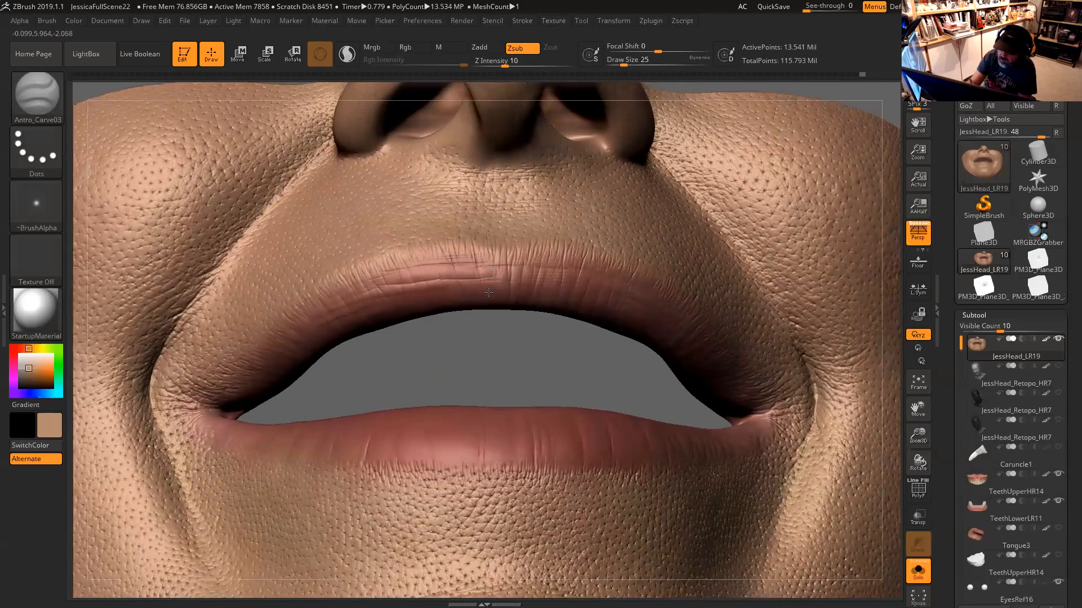
{"action": "mouse_move", "coordinate": [499, 353]}
{"action": "left_mouse_down"}
{"action": "mouse_move", "coordinate": [571, 303]}
{"action": "mouse_move", "coordinate": [560, 285]}
{"action": "mouse_move", "coordinate": [572, 309]}
{"action": "mouse_move", "coordinate": [587, 295]}
{"action": "mouse_move", "coordinate": [614, 310]}
{"action": "mouse_move", "coordinate": [650, 302]}
{"action": "mouse_move", "coordinate": [656, 315]}
{"action": "left_mouse_up"}
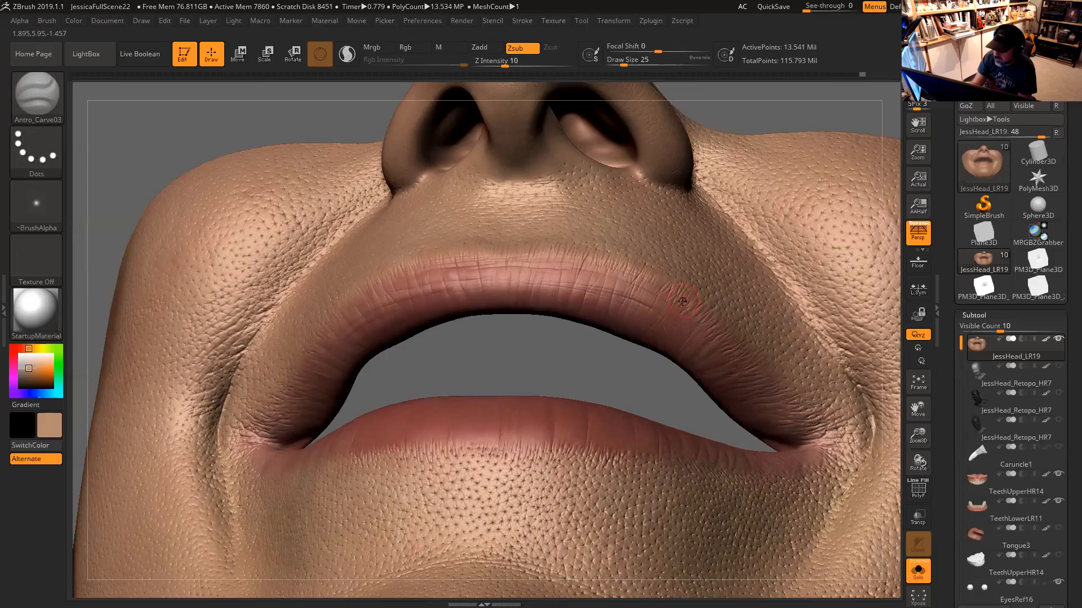
Extend the fine upper lip creases outward to both mouth corners, first on the character's right side, then on the left
{"action": "left_click_drag", "start_coordinate": [614, 370], "coordinate": [334, 337]}
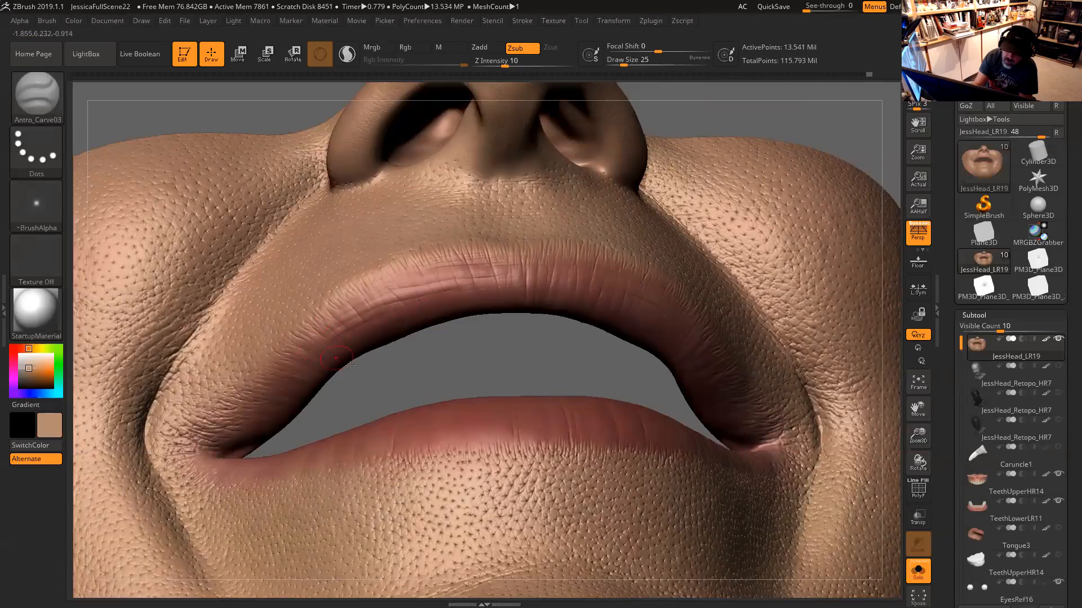
{"action": "left_click_drag", "start_coordinate": [407, 367], "coordinate": [267, 402]}
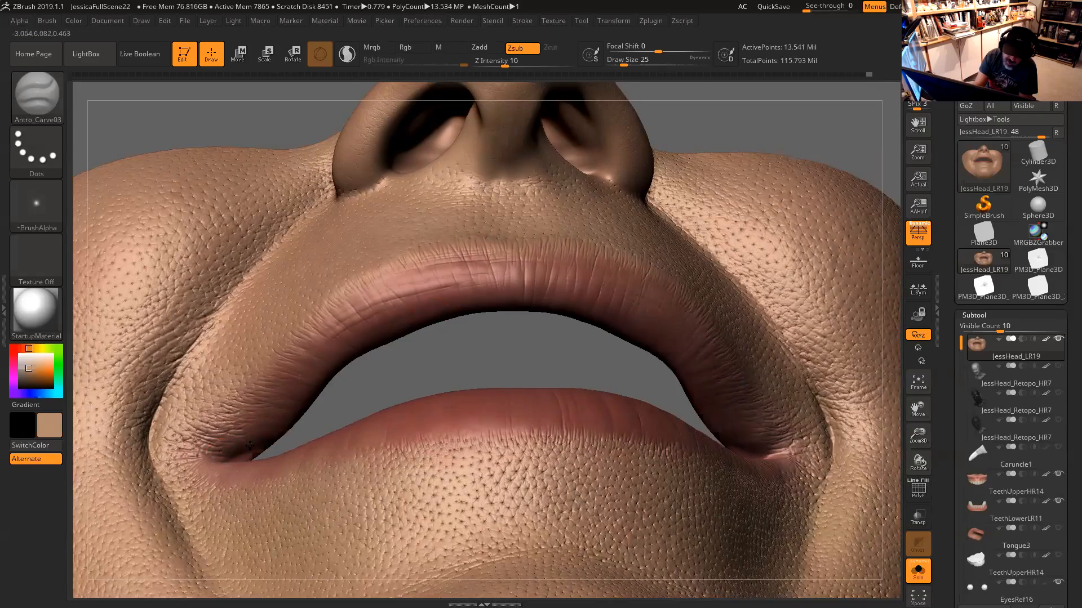
{"action": "mouse_move", "coordinate": [462, 361]}
{"action": "left_mouse_down"}
{"action": "mouse_move", "coordinate": [550, 370]}
{"action": "mouse_move", "coordinate": [619, 307]}
{"action": "left_mouse_up"}
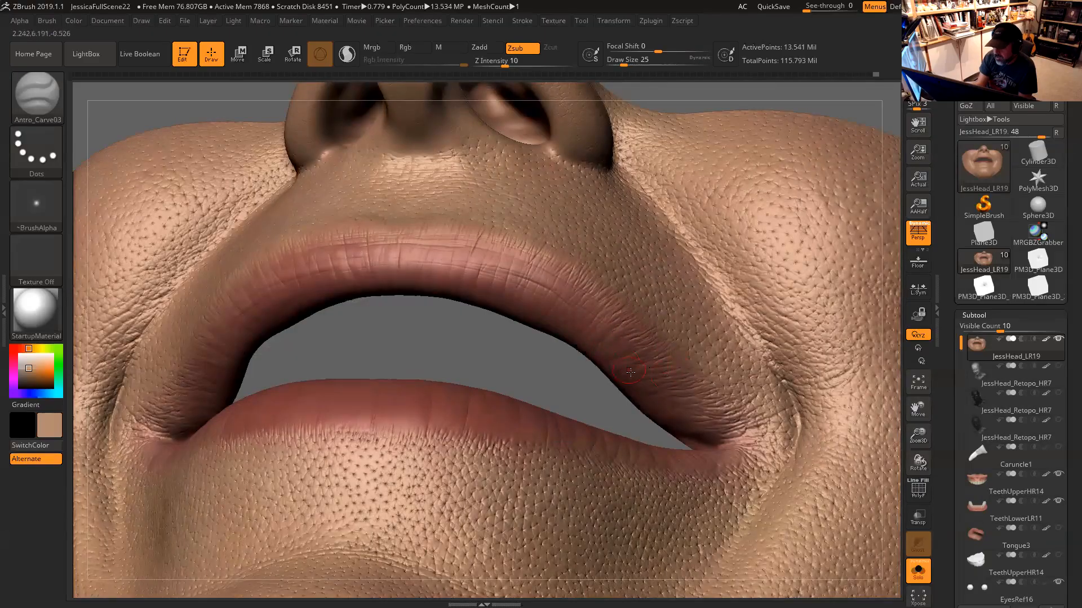
{"action": "left_click_drag", "start_coordinate": [602, 402], "coordinate": [653, 389]}
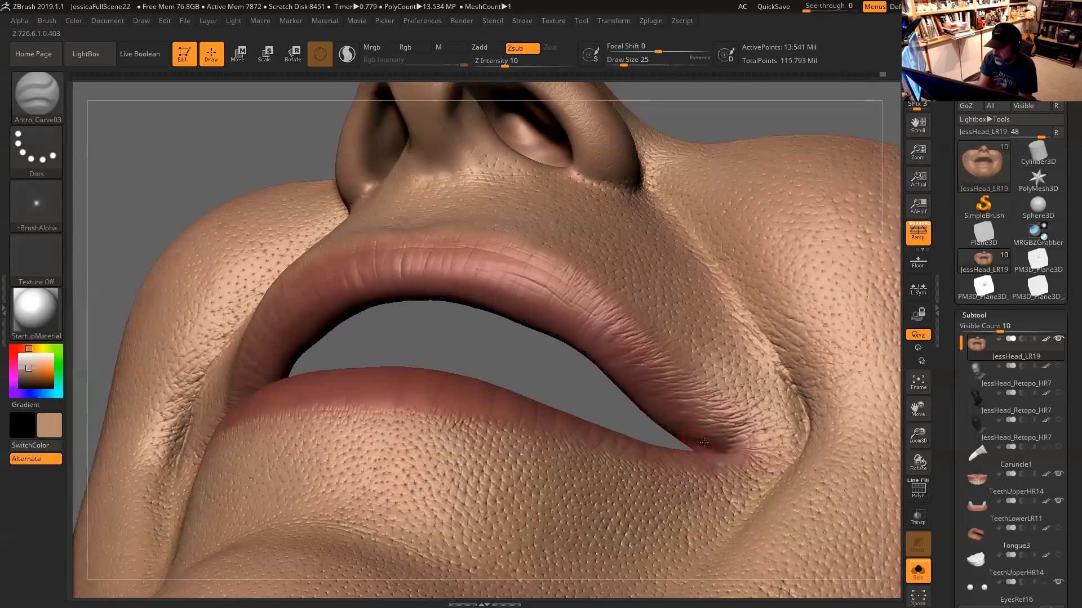
Select the ClayBuildup brush and step the head mesh down three subdivision levels
{"action": "left_click_drag", "start_coordinate": [581, 384], "coordinate": [737, 248]}
{"action": "left_click_drag", "start_coordinate": [691, 158], "coordinate": [664, 68], "text": "alt"}
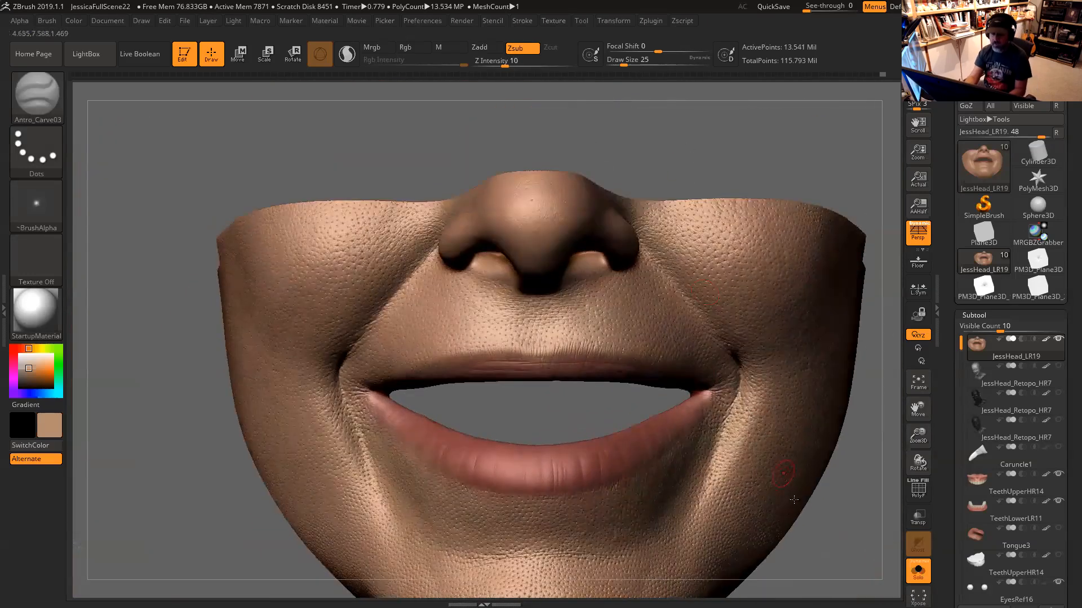
{"action": "mouse_move", "coordinate": [828, 526]}
{"action": "left_mouse_down", "text": "alt"}
{"action": "mouse_move", "coordinate": [799, 446]}
{"action": "mouse_move", "coordinate": [754, 456]}
{"action": "mouse_move", "coordinate": [750, 469]}
{"action": "mouse_move", "coordinate": [783, 533]}
{"action": "left_mouse_up", "text": "alt"}
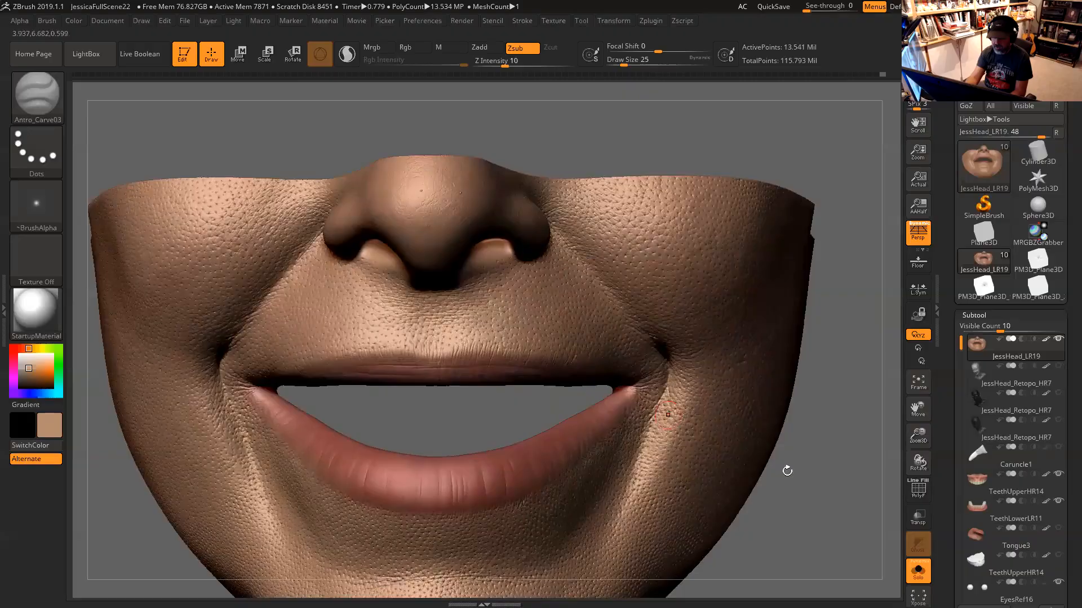
{"action": "left_click_drag", "start_coordinate": [805, 498], "coordinate": [855, 508], "text": "alt"}
{"action": "mouse_move", "coordinate": [481, 329]}
{"action": "left_mouse_down", "text": "alt"}
{"action": "mouse_move", "coordinate": [569, 359]}
{"action": "mouse_move", "coordinate": [480, 310]}
{"action": "left_mouse_up", "text": "alt"}
{"action": "left_click", "coordinate": [46, 105]}
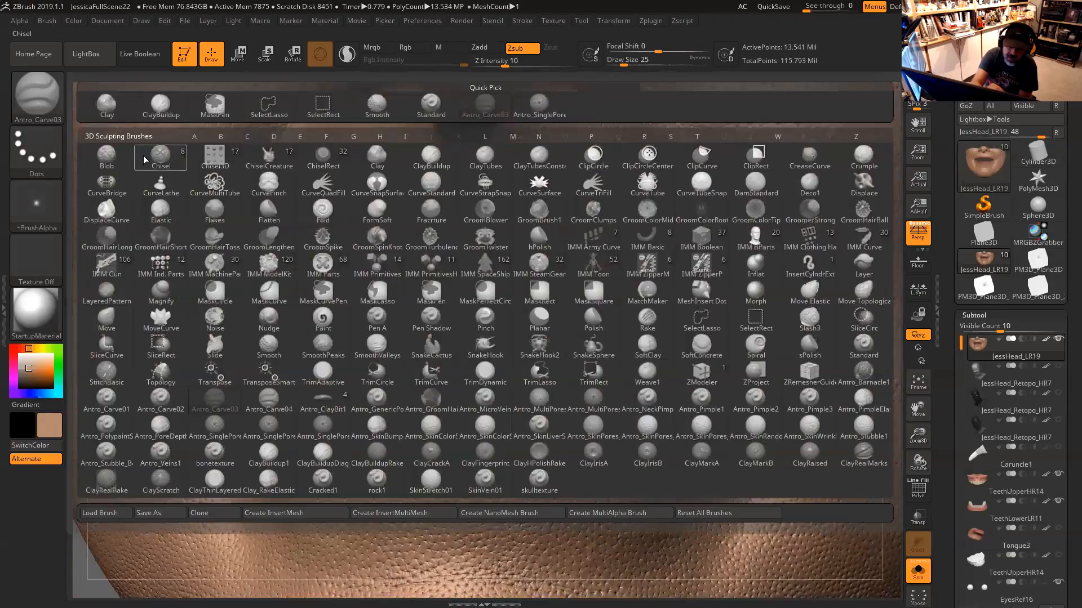
{"action": "left_click", "coordinate": [165, 114]}
{"action": "key", "text": "shift"}
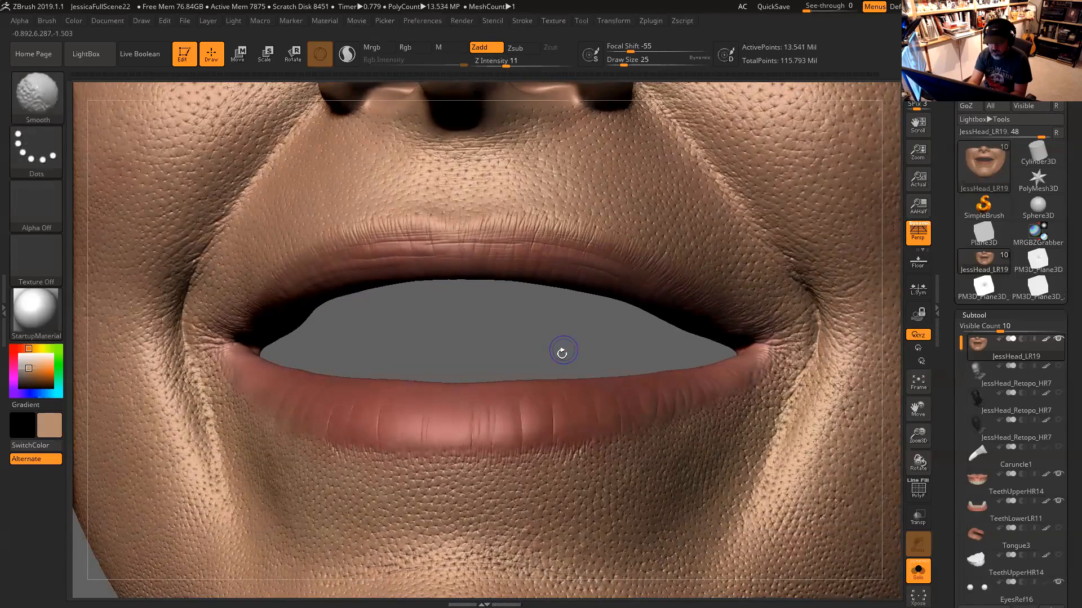
{"action": "key", "text": "shift+d"}
{"action": "key", "text": "shift+d"}
{"action": "key", "text": "shift+d"}
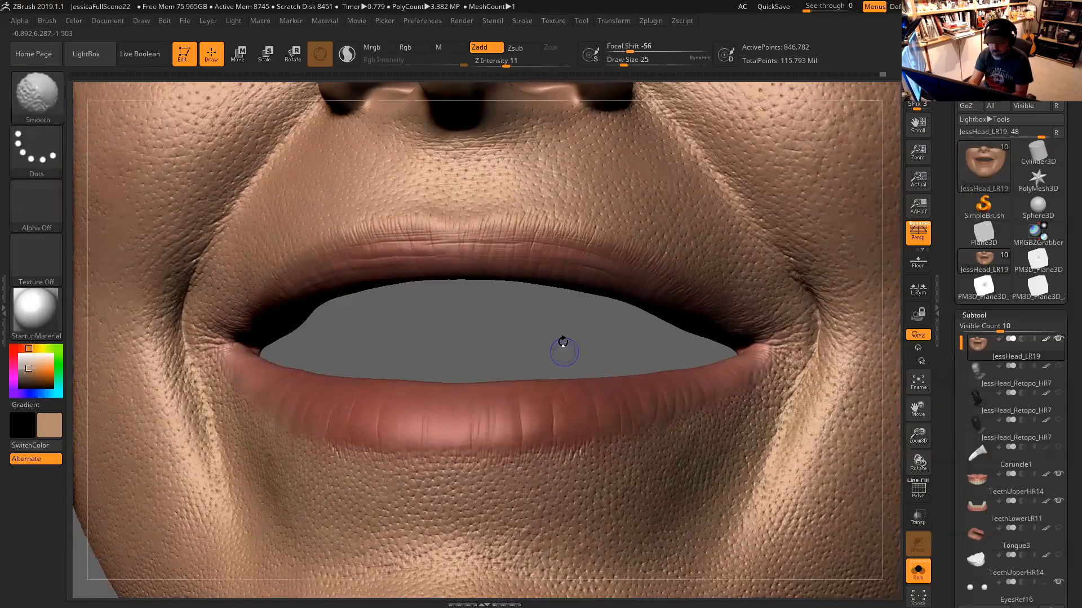
Set the ClayBuildup brush to a Z Intensity of 2 and a Draw Size of 11
{"action": "key", "text": "space"}
{"action": "left_click_drag", "start_coordinate": [555, 340], "coordinate": [489, 328]}
{"action": "key", "text": "space"}
{"action": "left_click_drag", "start_coordinate": [533, 254], "coordinate": [548, 246]}
{"action": "key", "text": "]"}
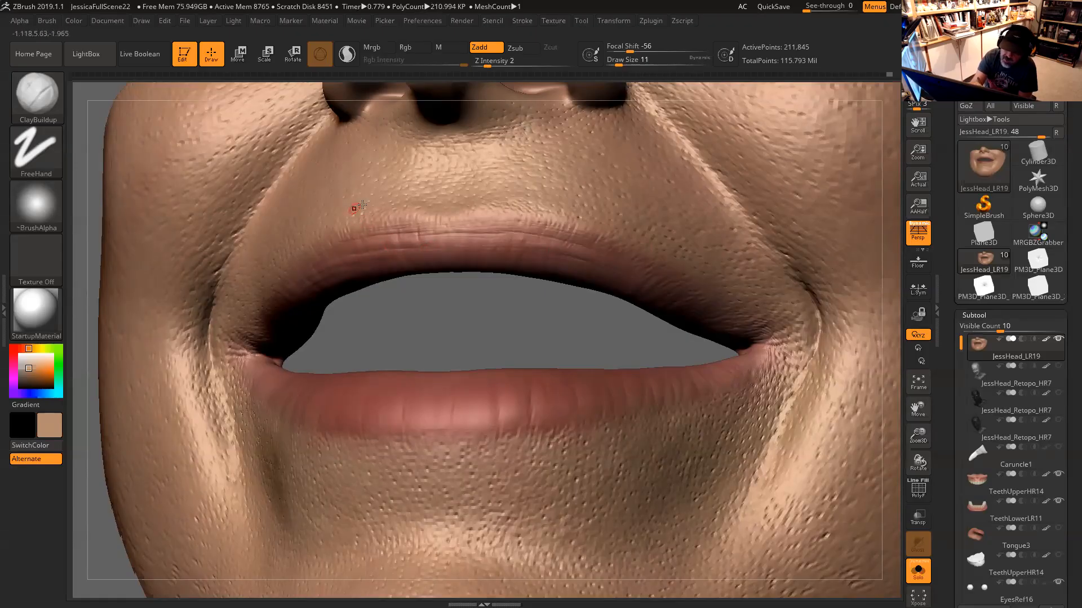
Build up a small raised bump on the skin beside the smile fold, above the upper lip on the character's left side
{"action": "left_click_drag", "start_coordinate": [567, 338], "coordinate": [618, 254]}
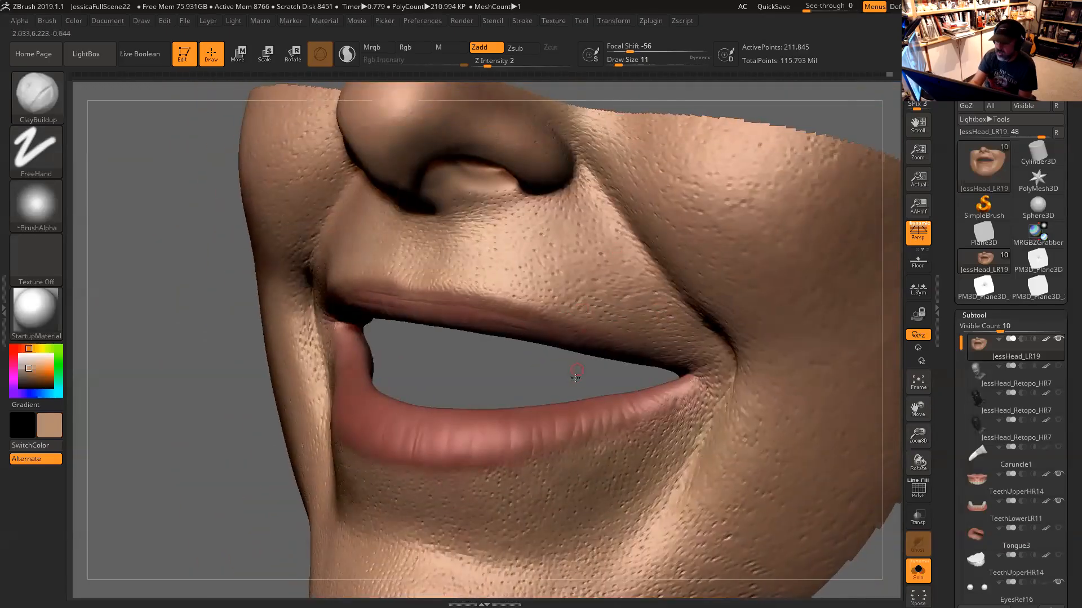
{"action": "left_click_drag", "start_coordinate": [583, 377], "coordinate": [572, 381], "text": "shift"}
{"action": "left_click_drag", "start_coordinate": [823, 343], "coordinate": [727, 341]}
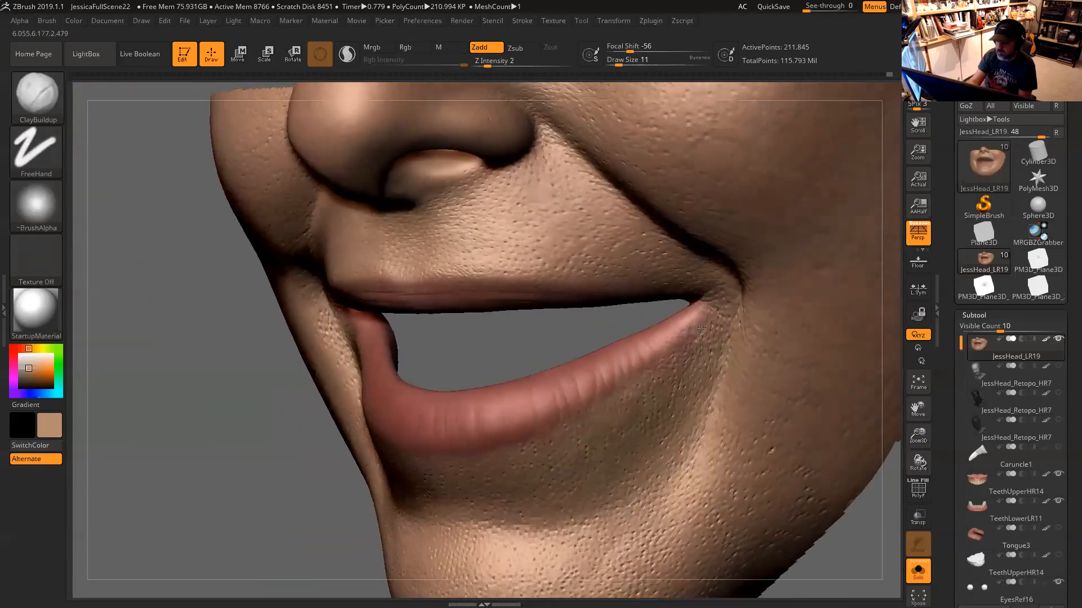
{"action": "left_click_drag", "start_coordinate": [587, 338], "coordinate": [389, 359], "text": "shift"}
{"action": "mouse_move", "coordinate": [454, 377]}
{"action": "left_mouse_down"}
{"action": "mouse_move", "coordinate": [478, 318]}
{"action": "mouse_move", "coordinate": [486, 339]}
{"action": "mouse_move", "coordinate": [580, 250]}
{"action": "left_mouse_up"}
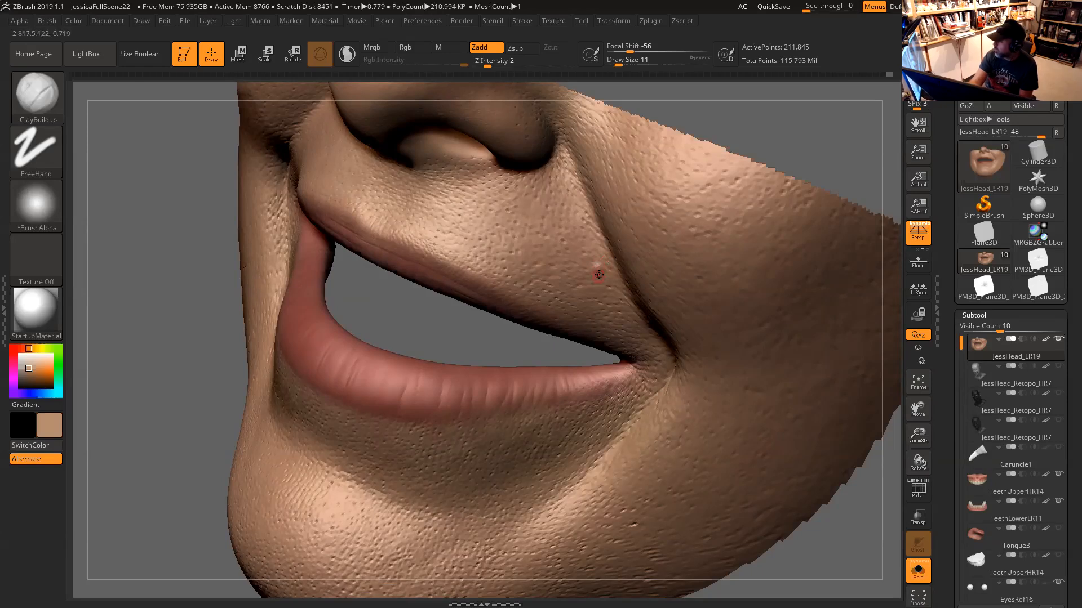
{"action": "left_click_drag", "start_coordinate": [600, 272], "coordinate": [596, 265]}
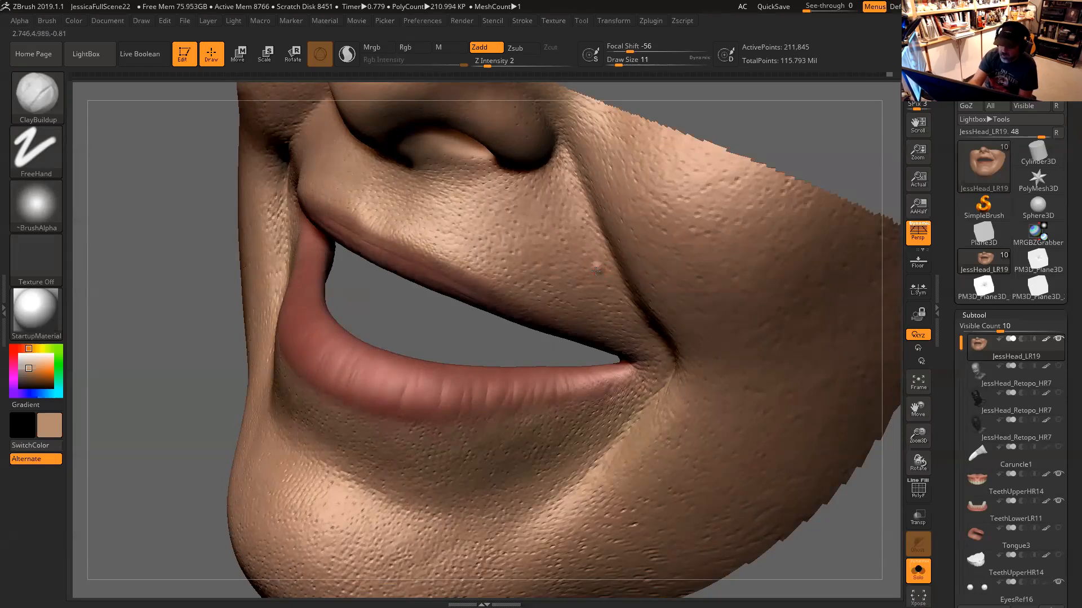
{"action": "right_click_drag", "start_coordinate": [584, 278], "coordinate": [682, 195], "text": "ctrl"}
Build up soft volume between the creases on the character's right half of the upper lip with ClayBuildup at Draw Size 12
{"action": "left_click_drag", "start_coordinate": [713, 176], "coordinate": [721, 228], "text": "shift"}
{"action": "left_click_drag", "start_coordinate": [511, 329], "coordinate": [499, 391], "text": "alt"}
{"action": "left_click_drag", "start_coordinate": [584, 377], "coordinate": [555, 344], "text": "alt"}
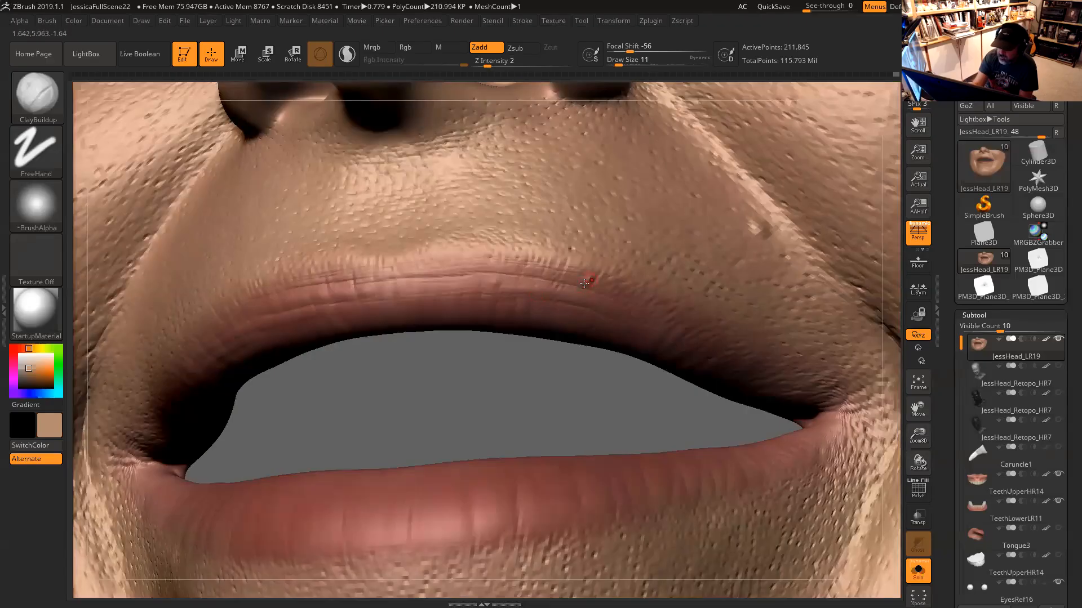
{"action": "left_click_drag", "start_coordinate": [567, 391], "coordinate": [613, 303]}
{"action": "left_click_drag", "start_coordinate": [520, 362], "coordinate": [397, 319]}
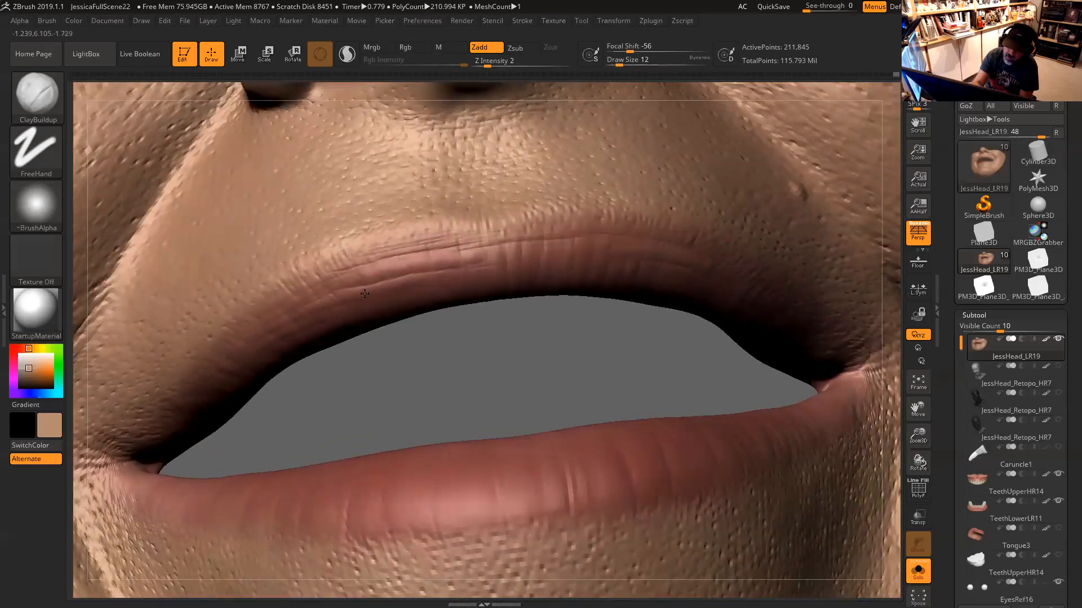
{"action": "left_click_drag", "start_coordinate": [379, 355], "coordinate": [361, 307]}
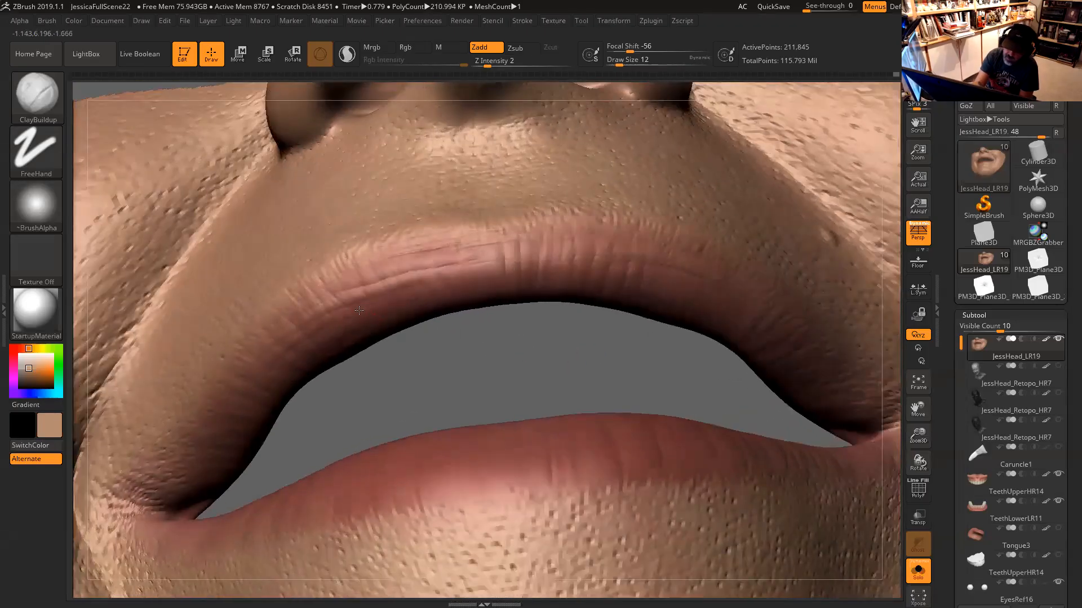
{"action": "left_click_drag", "start_coordinate": [386, 353], "coordinate": [340, 312]}
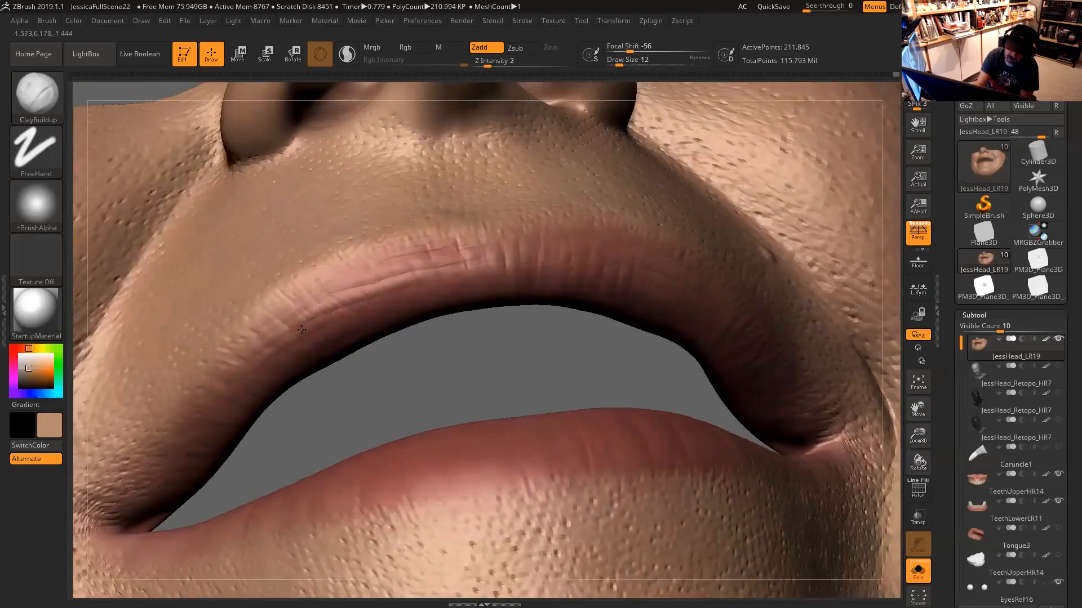
{"action": "left_click_drag", "start_coordinate": [391, 362], "coordinate": [366, 343]}
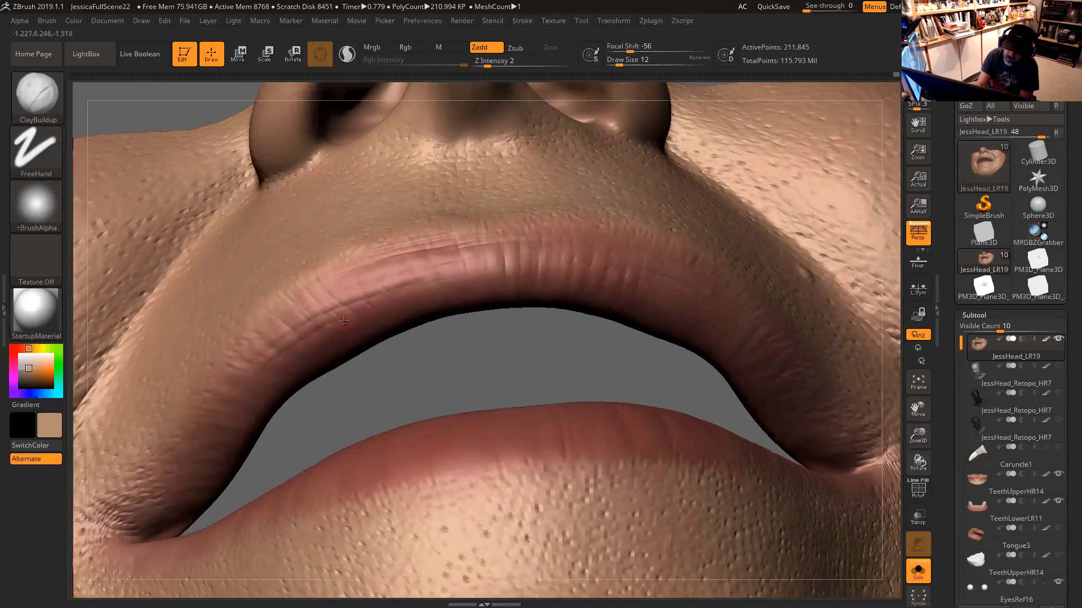
Build up soft vertical ridges between the creases on the character's left half of the upper lip
{"action": "left_click_drag", "start_coordinate": [432, 340], "coordinate": [568, 300]}
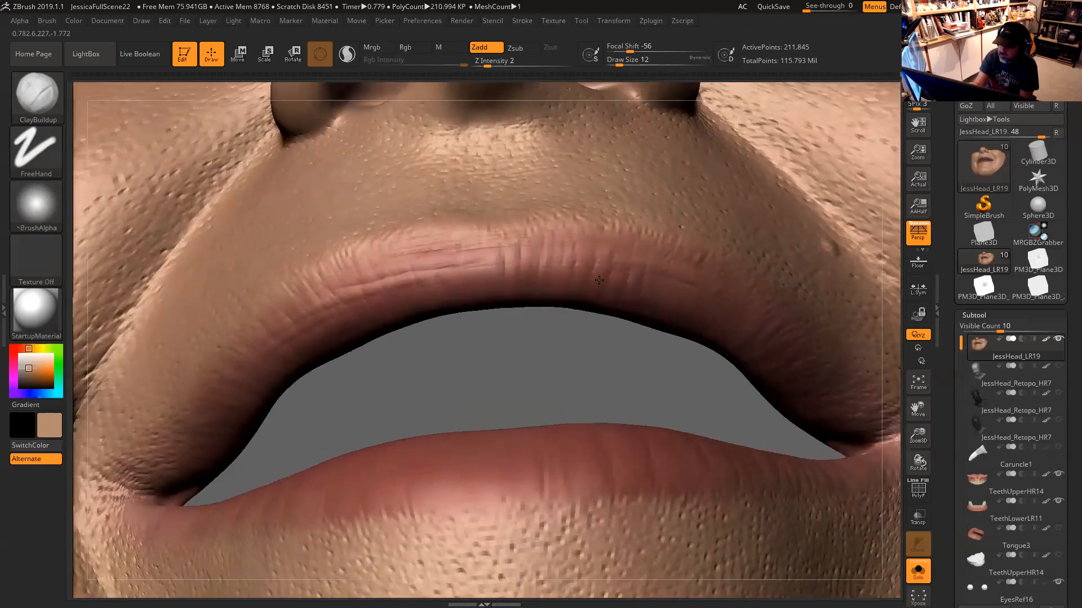
{"action": "right_click_drag", "start_coordinate": [584, 296], "coordinate": [612, 280]}
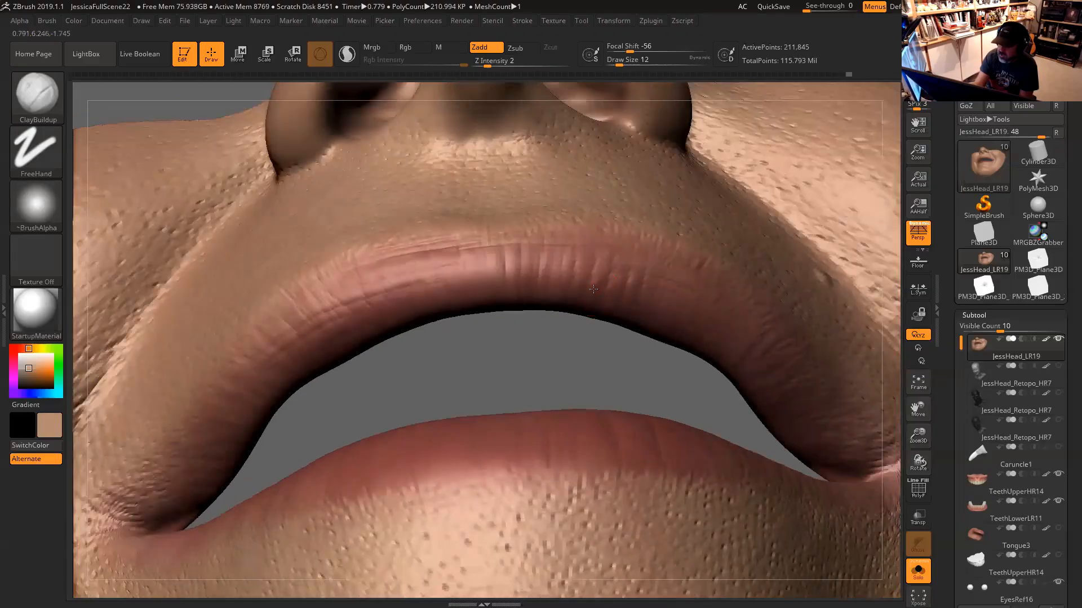
{"action": "right_click_drag", "start_coordinate": [583, 360], "coordinate": [627, 294]}
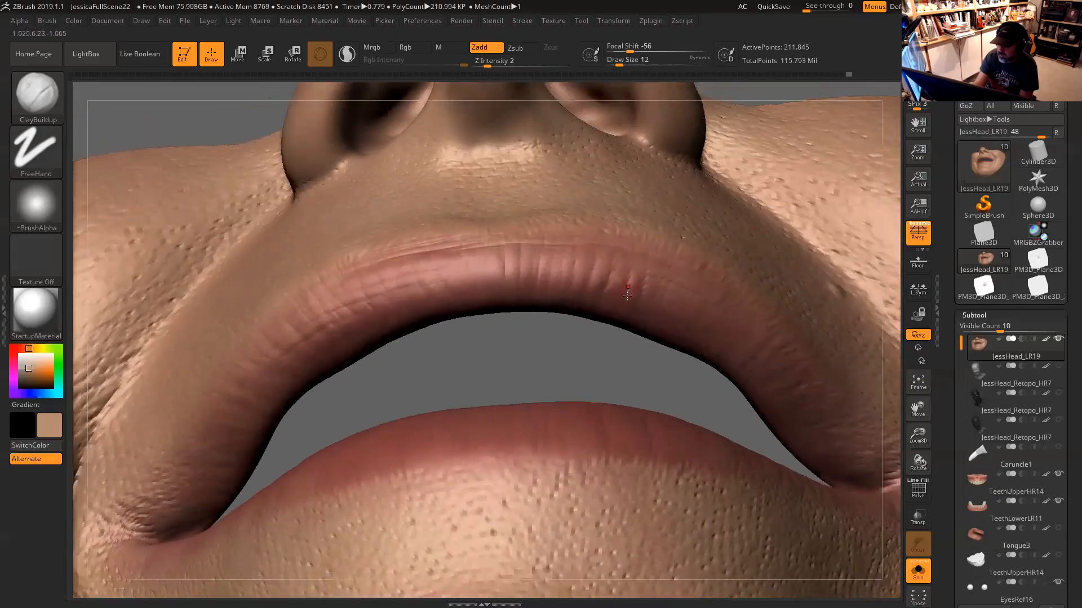
{"action": "left_click_drag", "start_coordinate": [637, 310], "coordinate": [648, 297]}
{"action": "right_click_drag", "start_coordinate": [601, 373], "coordinate": [664, 265], "text": "ctrl"}
Add volume to the upper lip toward the character's right mouth corner and set the brush's Draw Size to 20
{"action": "mouse_move", "coordinate": [735, 145]}
{"action": "right_mouse_down"}
{"action": "mouse_move", "coordinate": [648, 341]}
{"action": "mouse_move", "coordinate": [617, 343]}
{"action": "mouse_move", "coordinate": [603, 326]}
{"action": "mouse_move", "coordinate": [580, 367]}
{"action": "mouse_move", "coordinate": [505, 370]}
{"action": "mouse_move", "coordinate": [591, 345]}
{"action": "mouse_move", "coordinate": [522, 314]}
{"action": "mouse_move", "coordinate": [393, 300]}
{"action": "right_mouse_up"}
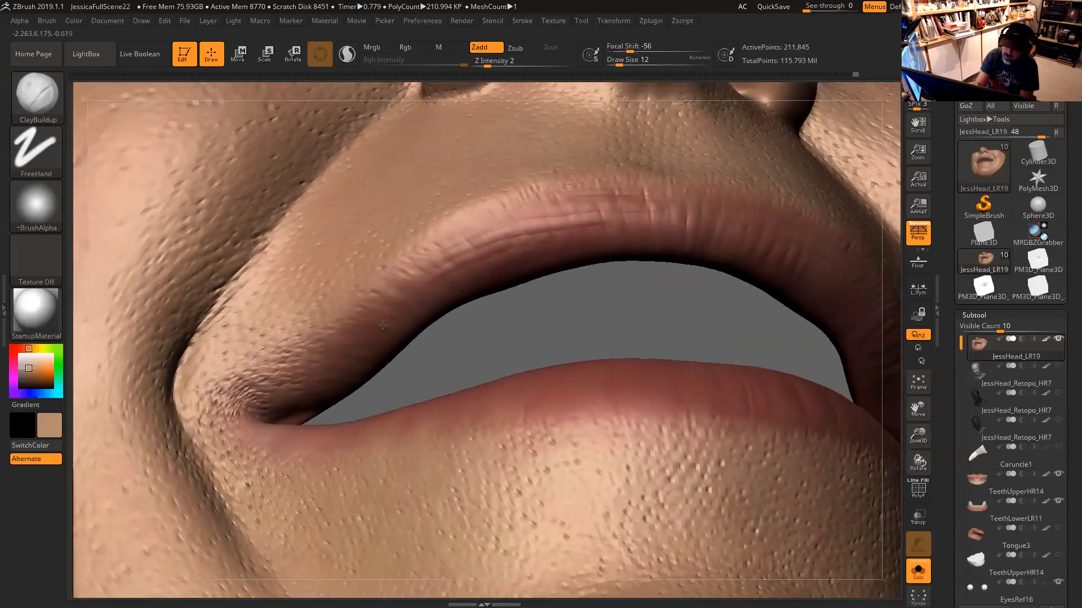
{"action": "mouse_move", "coordinate": [498, 325]}
{"action": "right_mouse_down"}
{"action": "mouse_move", "coordinate": [514, 321]}
{"action": "mouse_move", "coordinate": [516, 278]}
{"action": "right_mouse_up"}
{"action": "right_click_drag", "start_coordinate": [567, 301], "coordinate": [566, 287]}
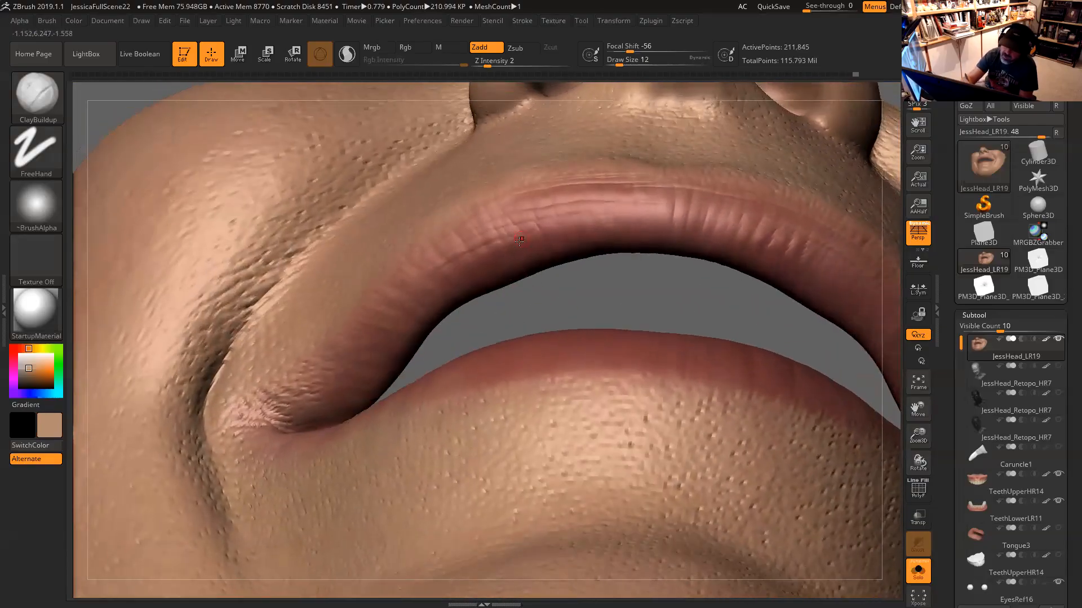
{"action": "key", "text": "space"}
{"action": "left_click", "coordinate": [478, 316]}
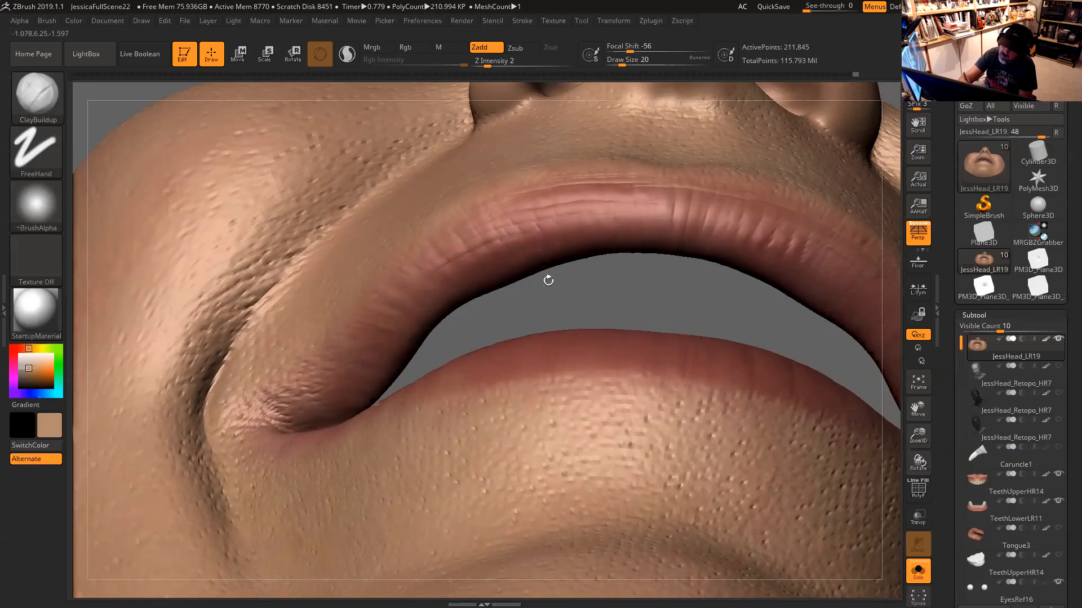
Set ClayBuildup's Draw Size to 23 and build up soft volume between the creases in the middle of the upper lip
{"action": "key", "text": "space"}
{"action": "left_click", "coordinate": [488, 278]}
{"action": "mouse_move", "coordinate": [505, 289]}
{"action": "right_mouse_down"}
{"action": "mouse_move", "coordinate": [623, 299]}
{"action": "mouse_move", "coordinate": [622, 317]}
{"action": "mouse_move", "coordinate": [582, 317]}
{"action": "right_mouse_up"}
{"action": "key", "text": "space"}
{"action": "left_click", "coordinate": [629, 242]}
{"action": "mouse_move", "coordinate": [628, 242]}
{"action": "right_mouse_down"}
{"action": "mouse_move", "coordinate": [636, 233]}
{"action": "mouse_move", "coordinate": [642, 282]}
{"action": "mouse_move", "coordinate": [651, 272]}
{"action": "right_mouse_up"}
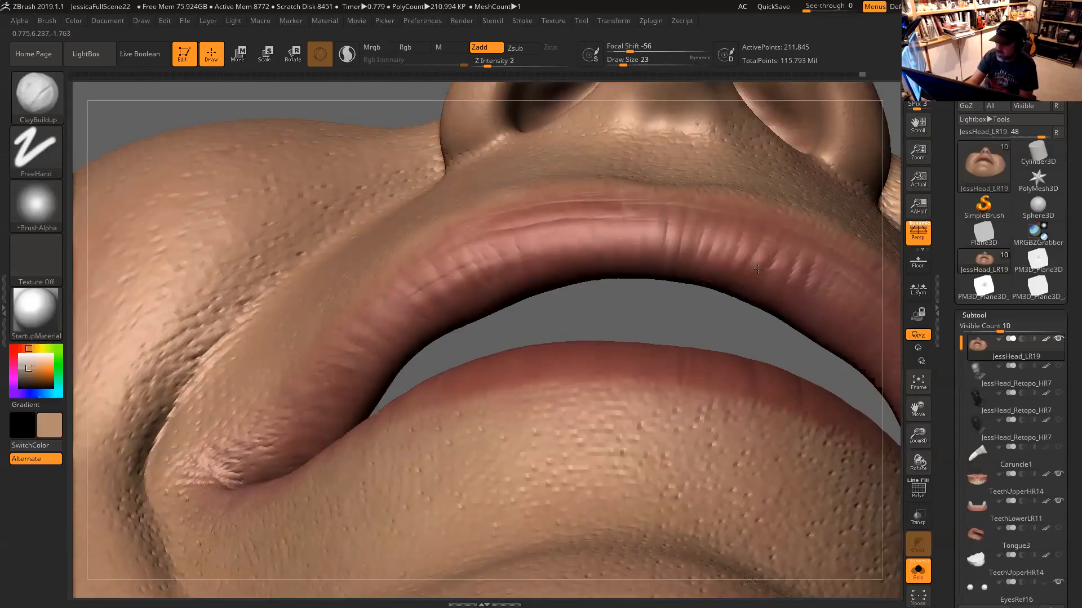
{"action": "left_click_drag", "start_coordinate": [740, 323], "coordinate": [720, 291]}
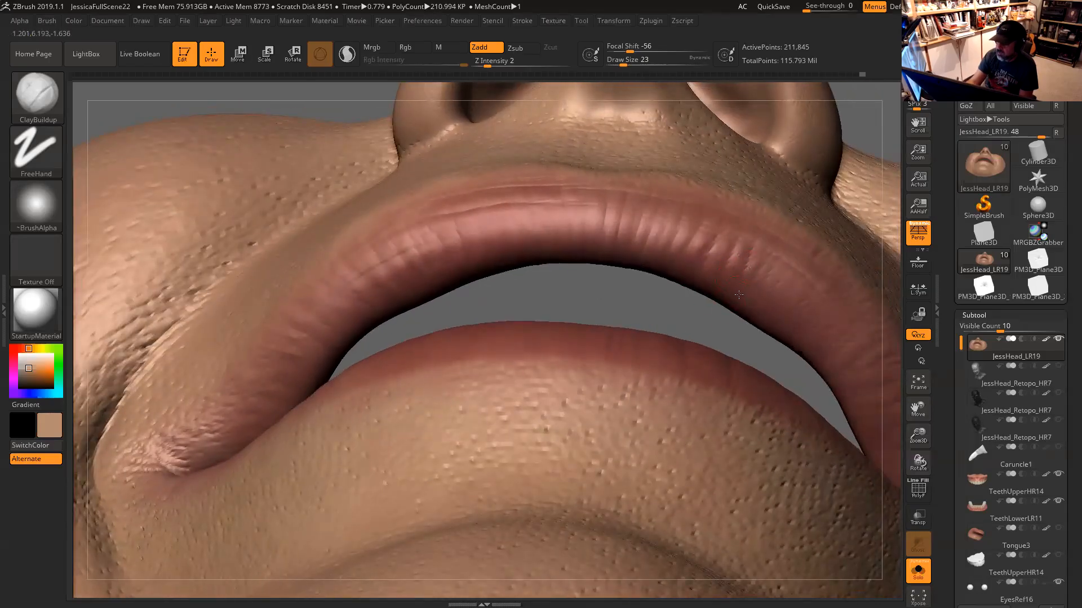
Build up soft ridges between the creases on the character's left half of the upper lip toward the mouth corner
{"action": "left_click_drag", "start_coordinate": [683, 317], "coordinate": [690, 342]}
{"action": "mouse_move", "coordinate": [754, 296]}
{"action": "left_mouse_down"}
{"action": "mouse_move", "coordinate": [744, 302]}
{"action": "mouse_move", "coordinate": [753, 298]}
{"action": "left_mouse_up"}
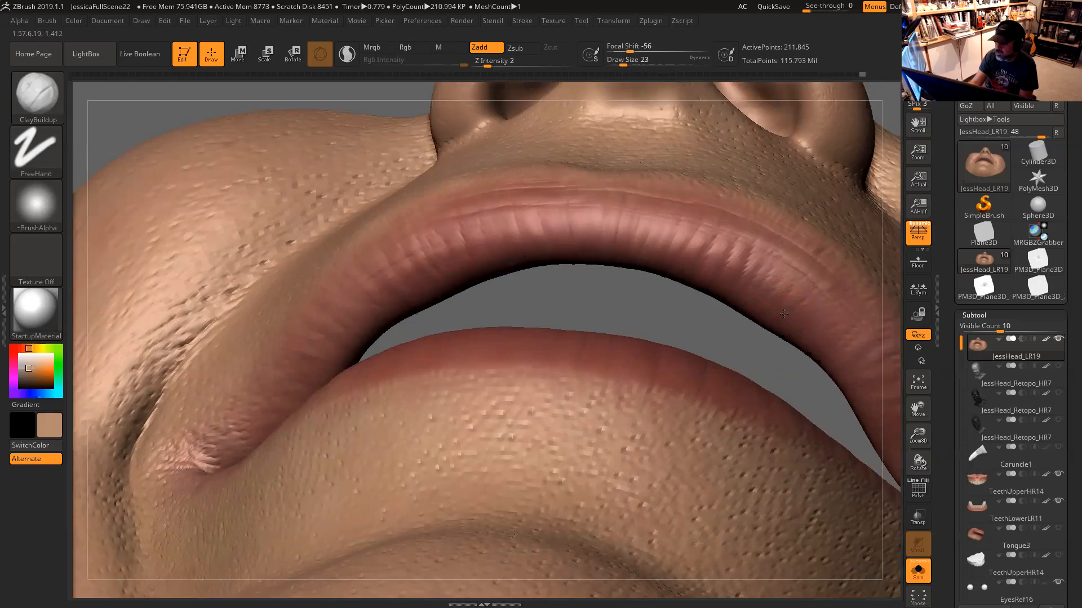
{"action": "mouse_move", "coordinate": [763, 336]}
{"action": "left_mouse_down"}
{"action": "mouse_move", "coordinate": [698, 323]}
{"action": "mouse_move", "coordinate": [694, 337]}
{"action": "mouse_move", "coordinate": [766, 309]}
{"action": "left_mouse_up"}
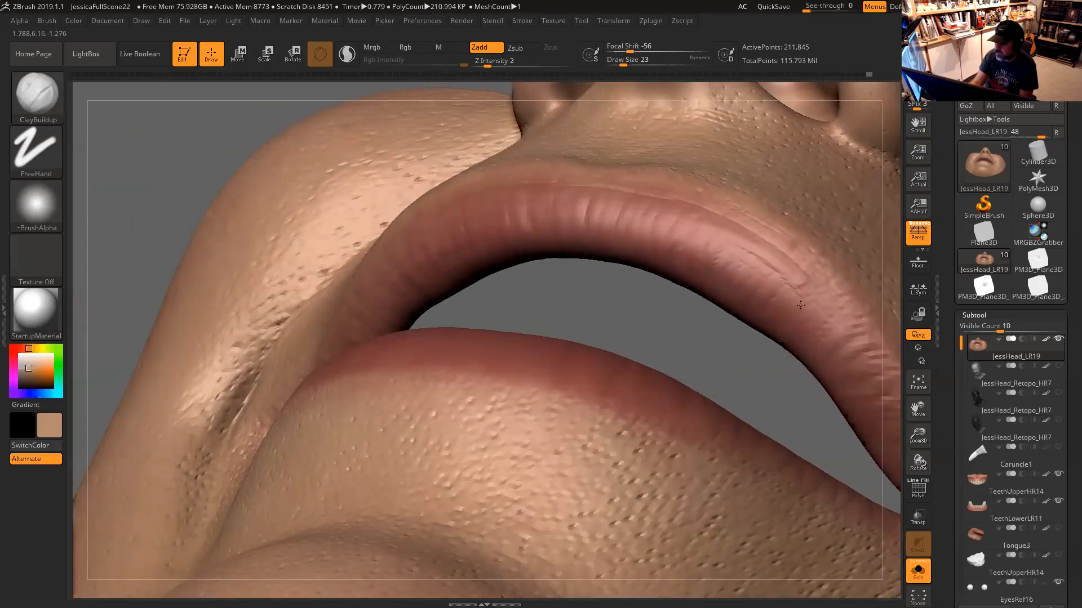
{"action": "left_click_drag", "start_coordinate": [733, 347], "coordinate": [806, 338]}
{"action": "left_click_drag", "start_coordinate": [656, 311], "coordinate": [608, 348]}
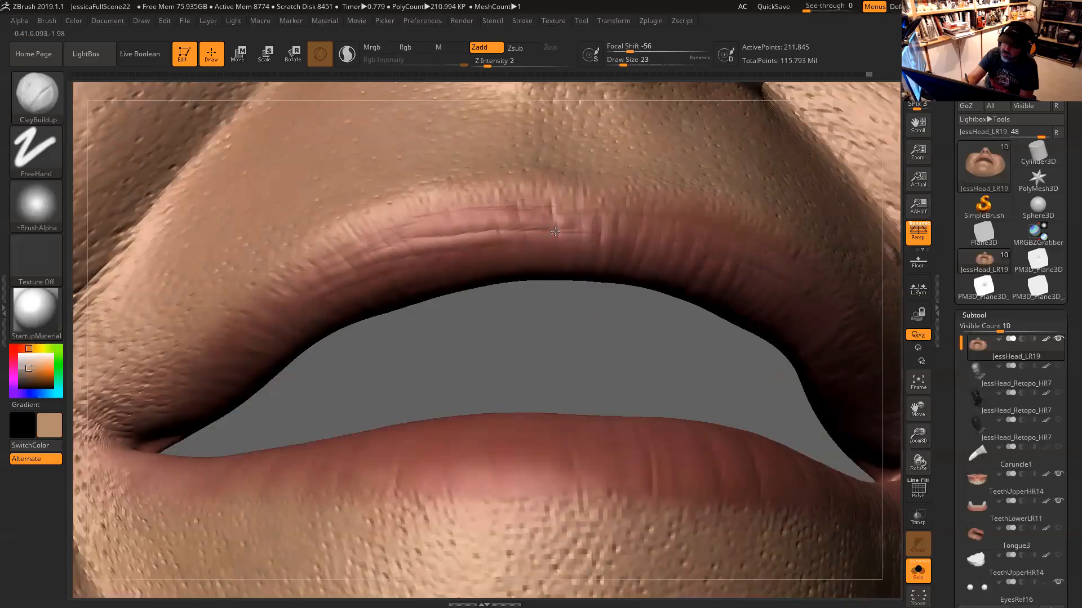
{"action": "mouse_move", "coordinate": [541, 346]}
{"action": "left_mouse_down"}
{"action": "mouse_move", "coordinate": [520, 366]}
{"action": "mouse_move", "coordinate": [512, 316]}
{"action": "mouse_move", "coordinate": [570, 297]}
{"action": "mouse_move", "coordinate": [580, 314]}
{"action": "left_mouse_up"}
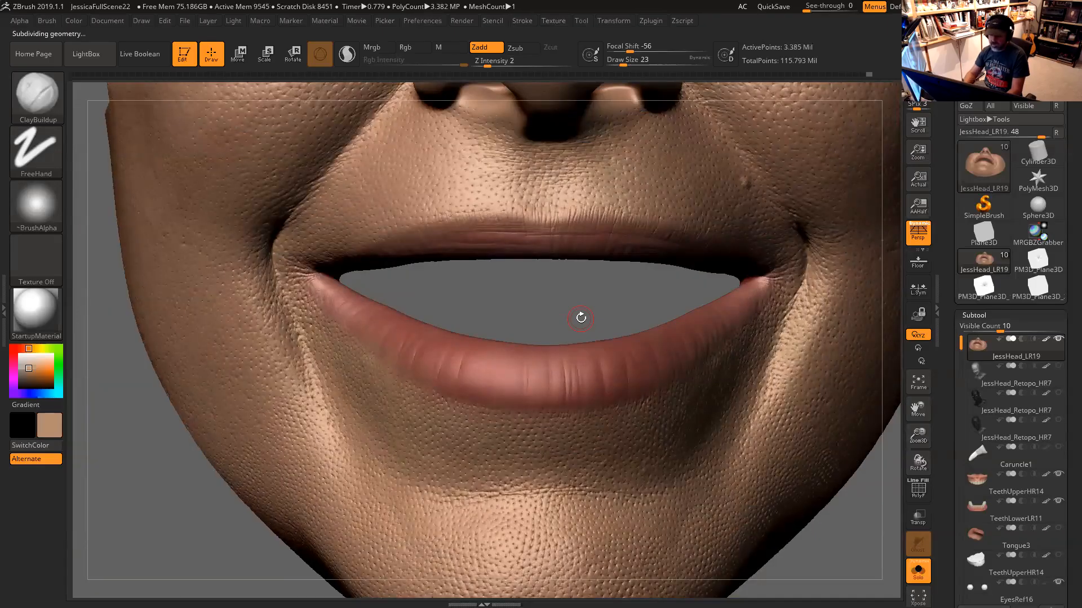
Step the head down to a lower subdivision level and smooth the coarse creases on the lower lip at Draw Size 29
{"action": "left_click_drag", "start_coordinate": [609, 297], "coordinate": [563, 319], "text": "alt"}
{"action": "key", "text": "shift"}
{"action": "key", "text": "shift+d"}
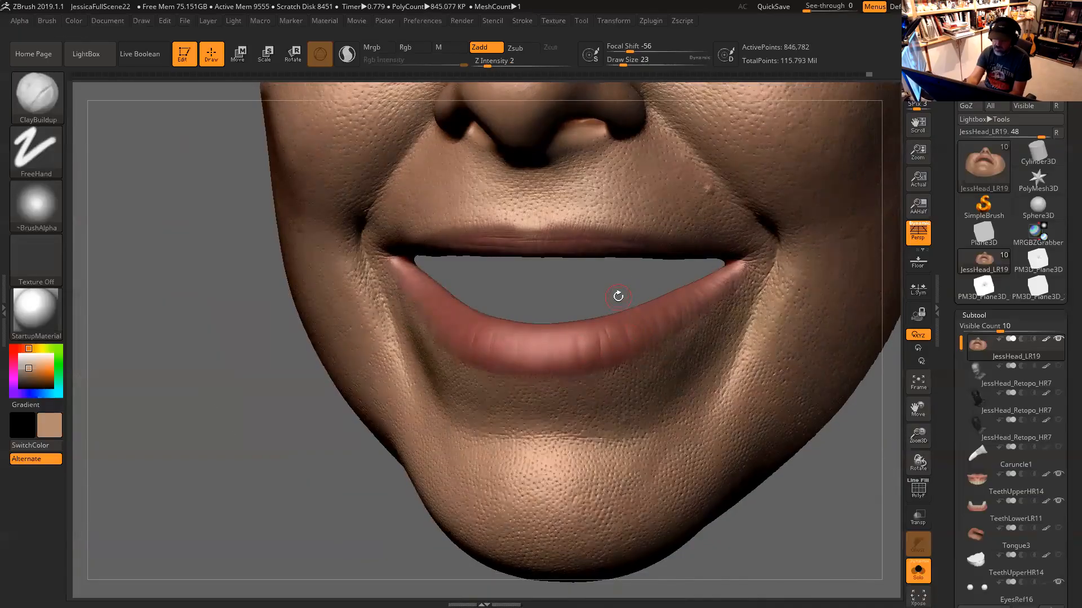
{"action": "key", "text": "shift+d"}
{"action": "left_click_drag", "start_coordinate": [636, 289], "coordinate": [736, 307], "text": "alt"}
{"action": "key", "text": "space"}
{"action": "key", "text": "space"}
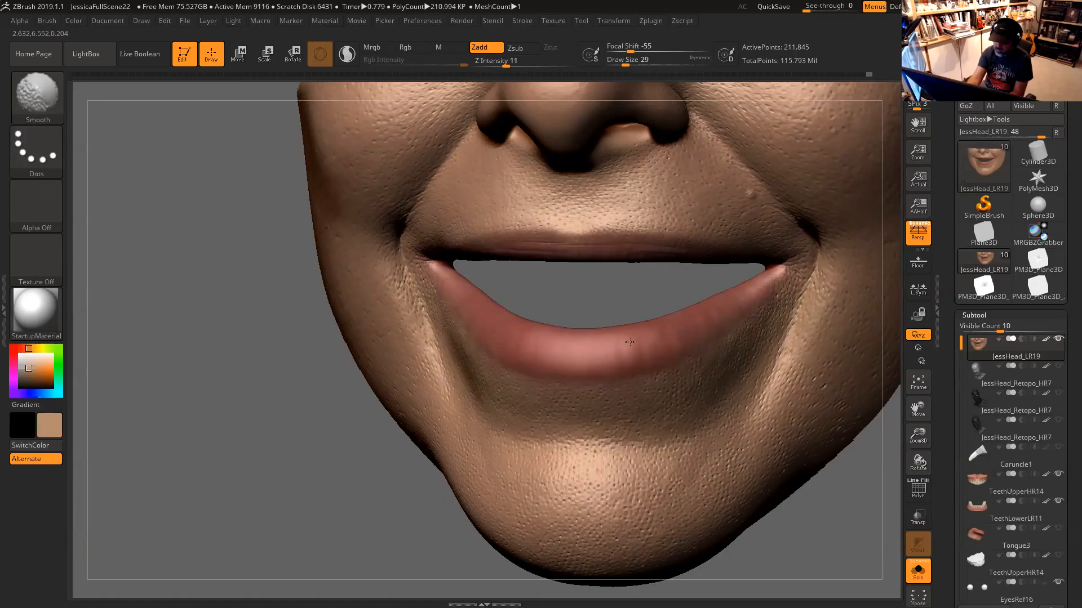
{"action": "left_click_drag", "start_coordinate": [593, 364], "coordinate": [752, 294], "text": "shift"}
Return the head to its highest subdivision level and smooth the remaining lower-lip creases at Draw Size 39
{"action": "key", "text": "d"}
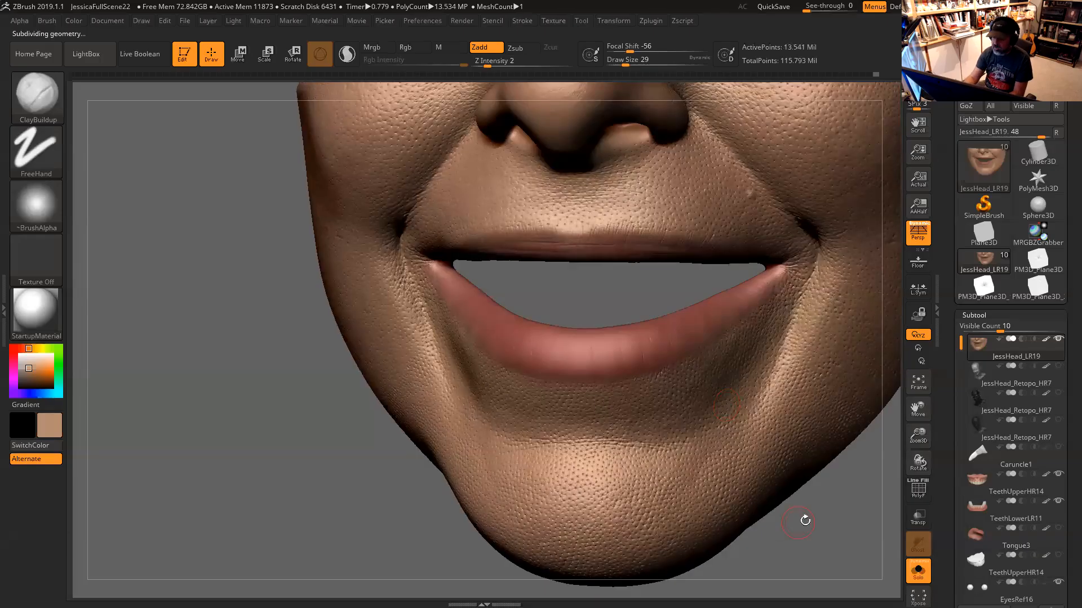
{"action": "left_click_drag", "start_coordinate": [816, 519], "coordinate": [879, 496]}
{"action": "mouse_move", "coordinate": [541, 563]}
{"action": "left_mouse_down"}
{"action": "mouse_move", "coordinate": [775, 507]}
{"action": "mouse_move", "coordinate": [786, 545]}
{"action": "mouse_move", "coordinate": [834, 569]}
{"action": "mouse_move", "coordinate": [789, 550]}
{"action": "left_mouse_up"}
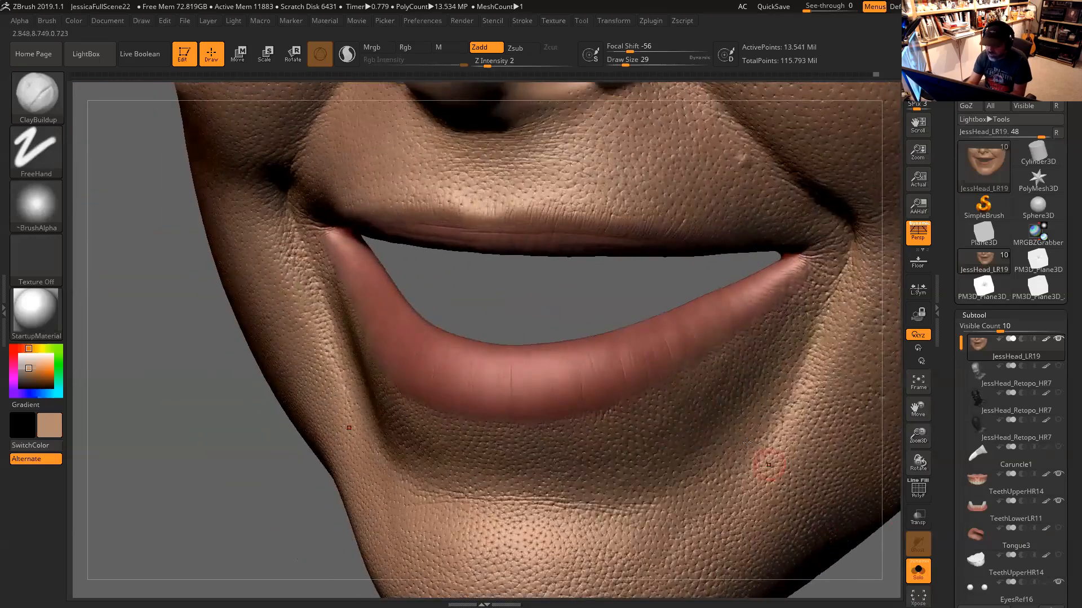
{"action": "key", "text": "bracketright"}
{"action": "mouse_move", "coordinate": [732, 311]}
{"action": "left_mouse_down"}
{"action": "mouse_move", "coordinate": [717, 333]}
{"action": "mouse_move", "coordinate": [718, 307]}
{"action": "left_mouse_up"}
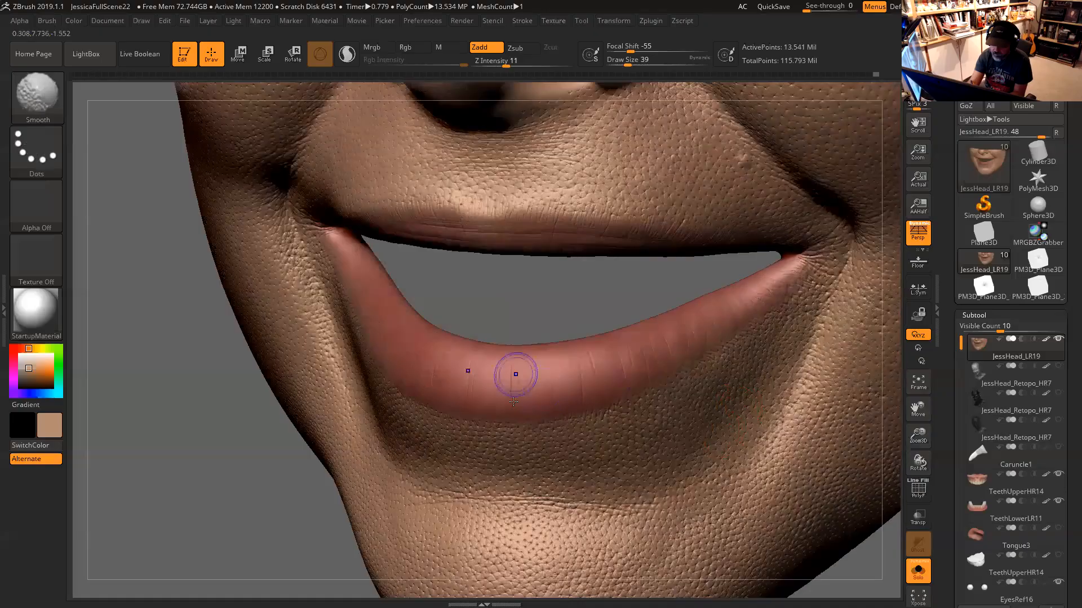
{"action": "left_click_drag", "start_coordinate": [572, 302], "coordinate": [662, 344]}
{"action": "key", "text": "f"}
{"action": "mouse_move", "coordinate": [746, 525]}
{"action": "left_mouse_down", "text": "alt"}
{"action": "mouse_move", "coordinate": [774, 525]}
{"action": "mouse_move", "coordinate": [823, 492]}
{"action": "mouse_move", "coordinate": [813, 476]}
{"action": "mouse_move", "coordinate": [822, 500]}
{"action": "left_mouse_up", "text": "alt"}
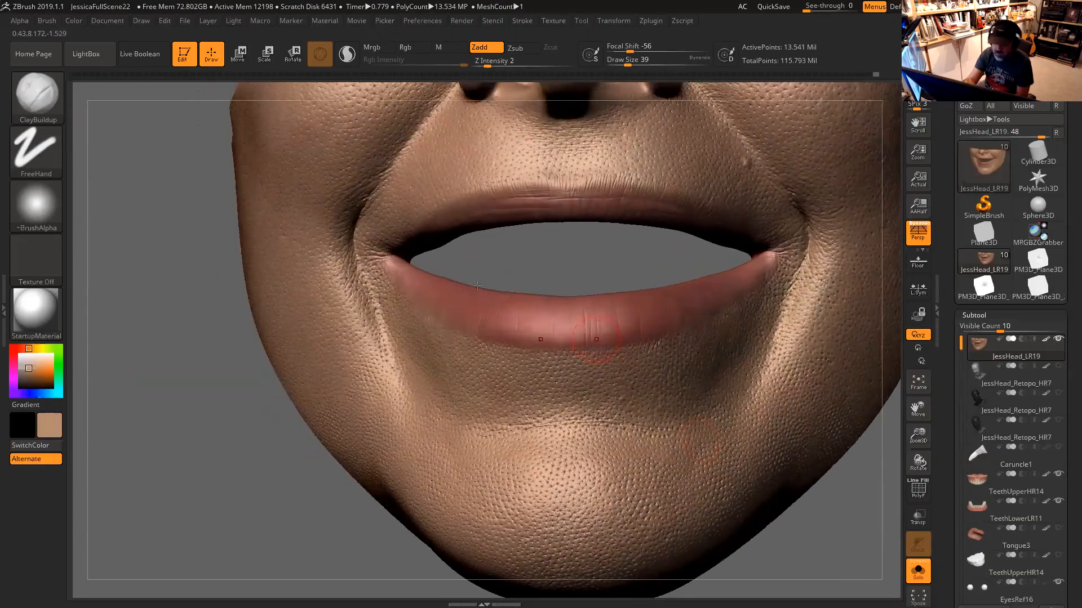
Switch to the Antro_Carve03 brush and carve fine vertical creases across the lower lip
{"action": "left_click", "coordinate": [36, 95]}
{"action": "left_click", "coordinate": [485, 105]}
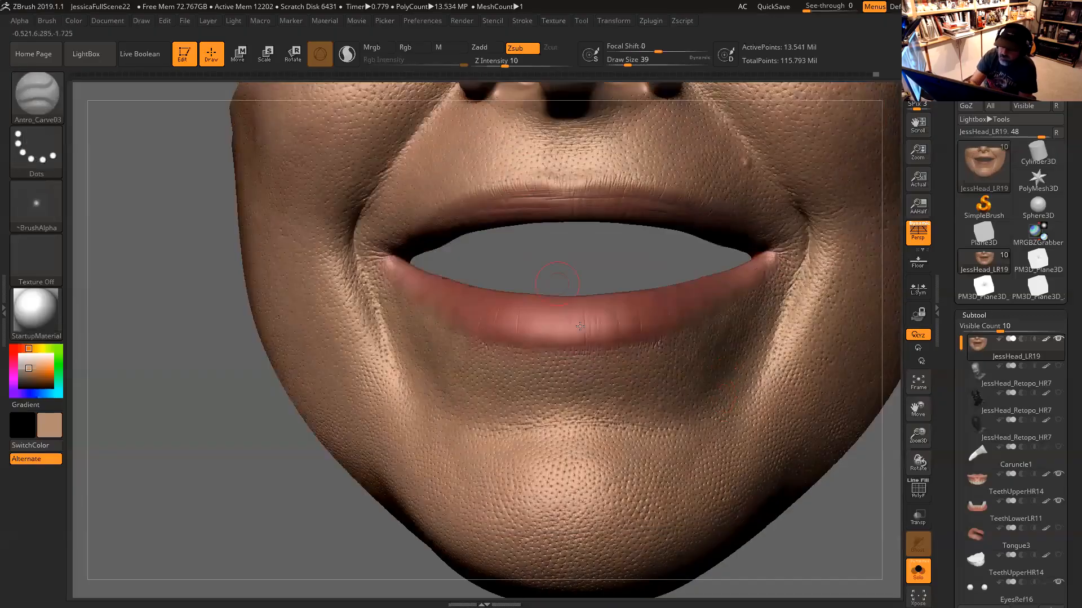
{"action": "mouse_move", "coordinate": [597, 270]}
{"action": "left_mouse_down", "text": "alt"}
{"action": "mouse_move", "coordinate": [599, 247]}
{"action": "mouse_move", "coordinate": [593, 254]}
{"action": "mouse_move", "coordinate": [615, 248]}
{"action": "left_mouse_up", "text": "alt"}
{"action": "mouse_move", "coordinate": [523, 254]}
{"action": "left_mouse_down"}
{"action": "mouse_move", "coordinate": [540, 246]}
{"action": "mouse_move", "coordinate": [326, 293]}
{"action": "left_mouse_up"}
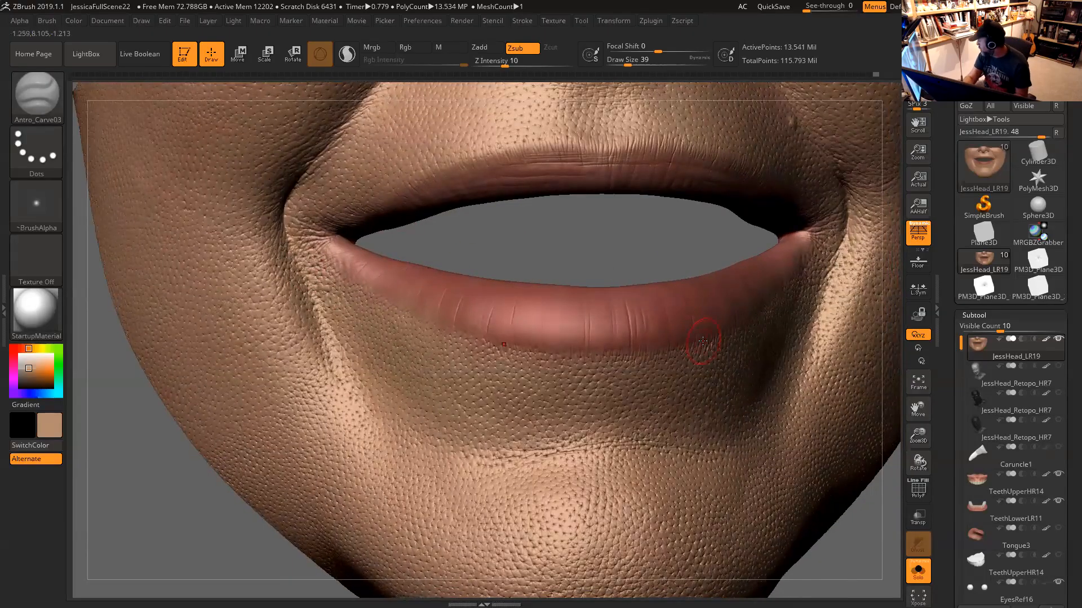
{"action": "mouse_move", "coordinate": [556, 245]}
{"action": "left_mouse_down"}
{"action": "mouse_move", "coordinate": [546, 254]}
{"action": "mouse_move", "coordinate": [556, 251]}
{"action": "mouse_move", "coordinate": [545, 227]}
{"action": "mouse_move", "coordinate": [562, 240]}
{"action": "mouse_move", "coordinate": [558, 288]}
{"action": "left_mouse_up"}
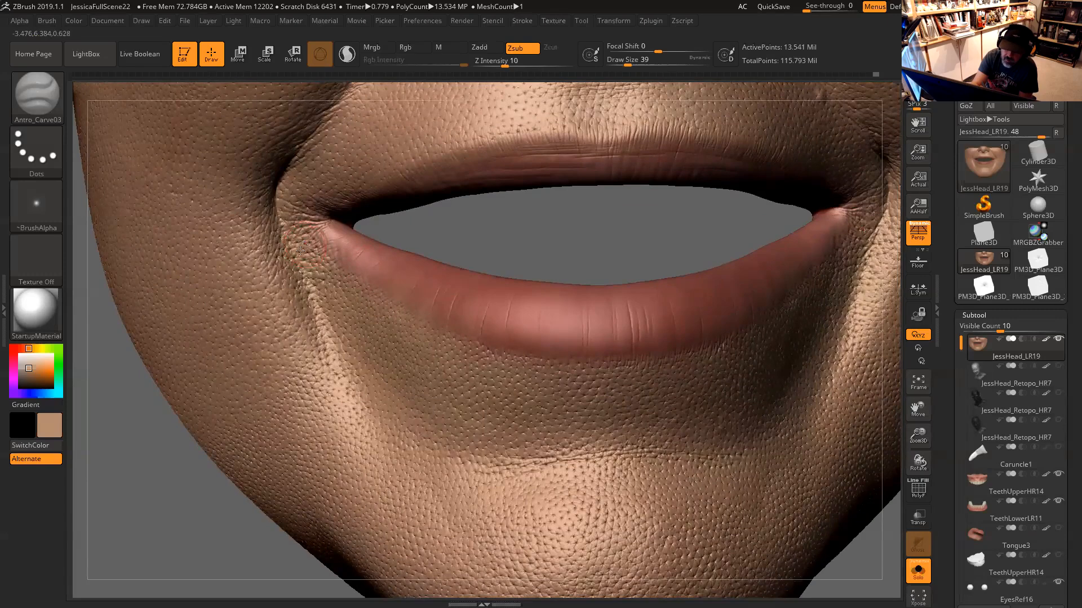
Carve fine creases into the skin and lip end around the character's right mouth corner, with Draw Size set to 35
{"action": "left_click_drag", "start_coordinate": [294, 260], "coordinate": [307, 262]}
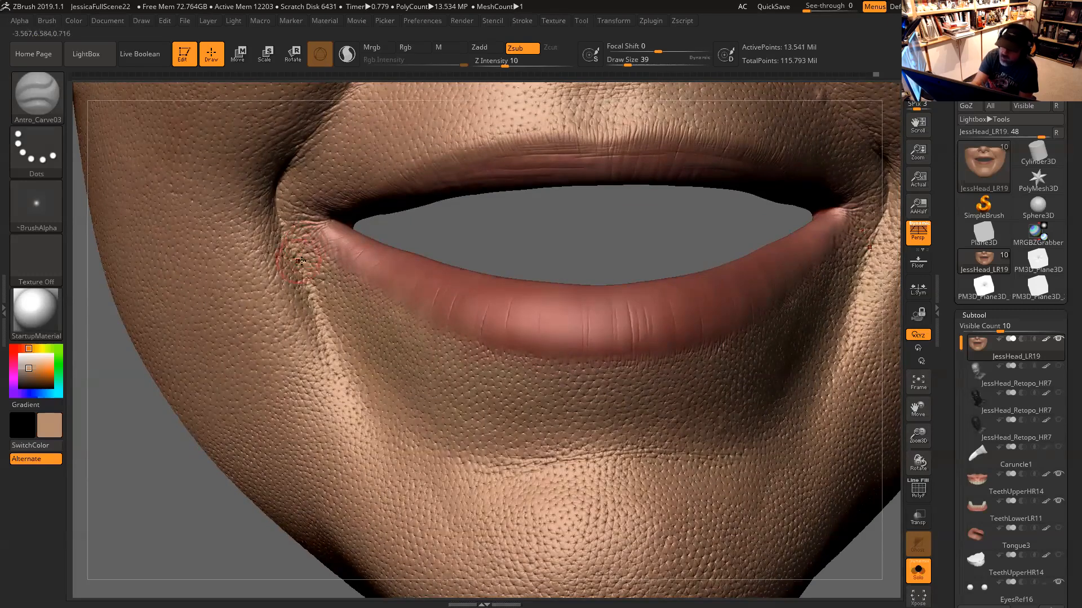
{"action": "mouse_move", "coordinate": [497, 244]}
{"action": "left_mouse_down", "text": "alt"}
{"action": "mouse_move", "coordinate": [498, 213]}
{"action": "mouse_move", "coordinate": [621, 233]}
{"action": "left_mouse_up", "text": "alt"}
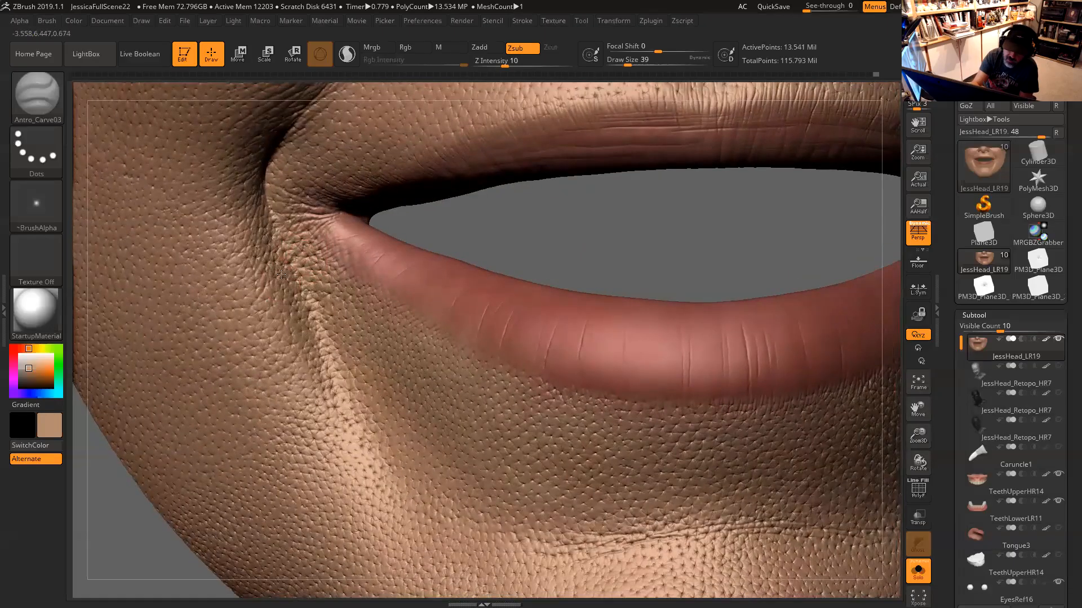
{"action": "mouse_move", "coordinate": [288, 250]}
{"action": "left_mouse_down"}
{"action": "mouse_move", "coordinate": [279, 271]}
{"action": "mouse_move", "coordinate": [292, 301]}
{"action": "left_mouse_up"}
{"action": "key", "text": "space"}
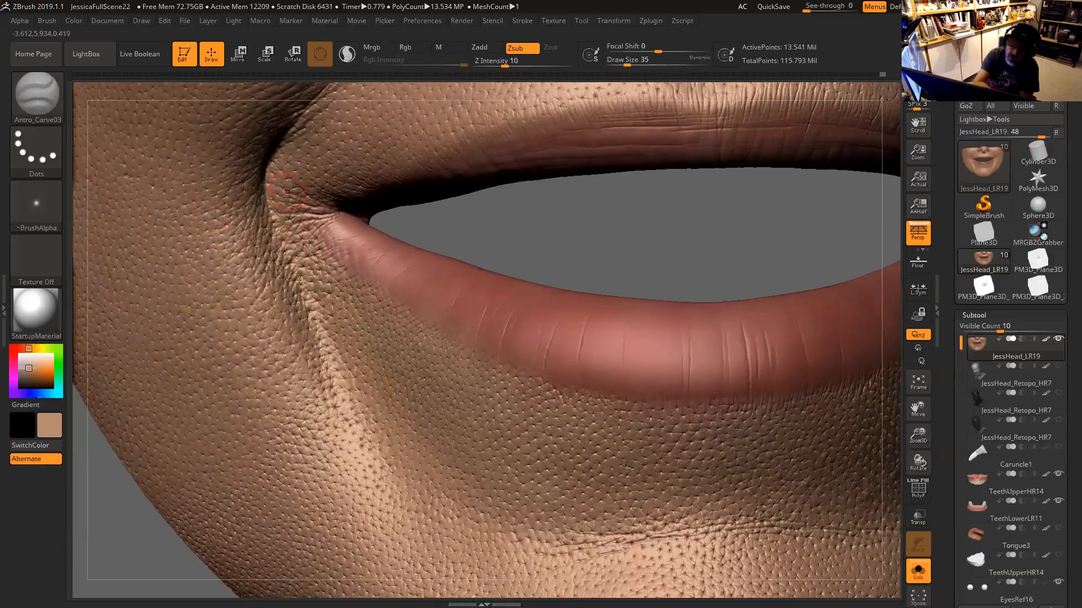
{"action": "left_click_drag", "start_coordinate": [312, 315], "coordinate": [316, 336]}
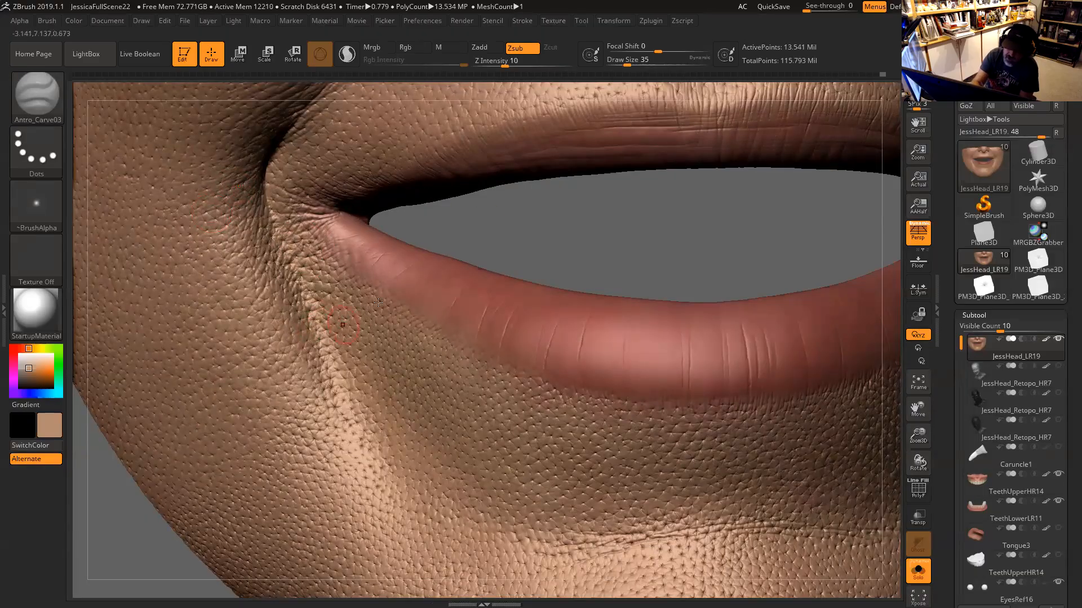
{"action": "mouse_move", "coordinate": [505, 234]}
{"action": "left_mouse_down", "text": "alt"}
{"action": "mouse_move", "coordinate": [506, 248]}
{"action": "mouse_move", "coordinate": [527, 249]}
{"action": "mouse_move", "coordinate": [530, 220]}
{"action": "left_mouse_up", "text": "alt"}
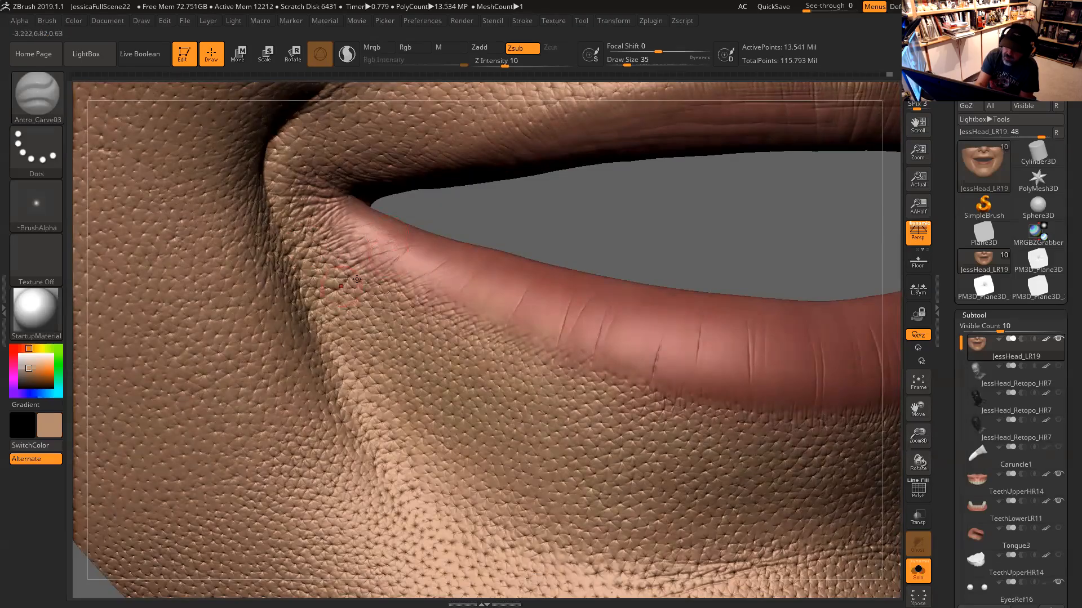
{"action": "left_click_drag", "start_coordinate": [404, 247], "coordinate": [379, 248]}
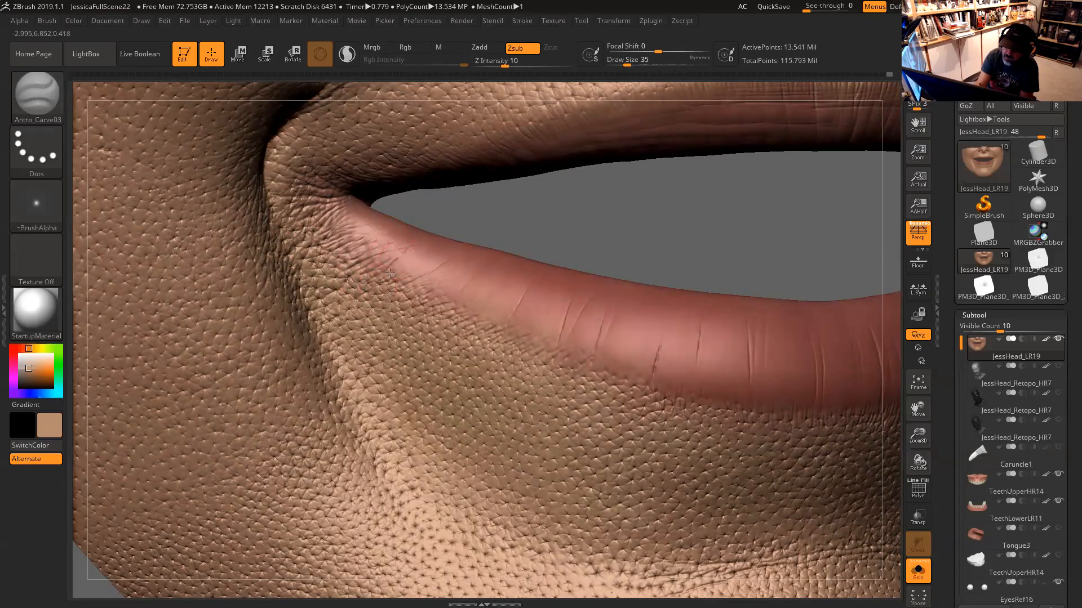
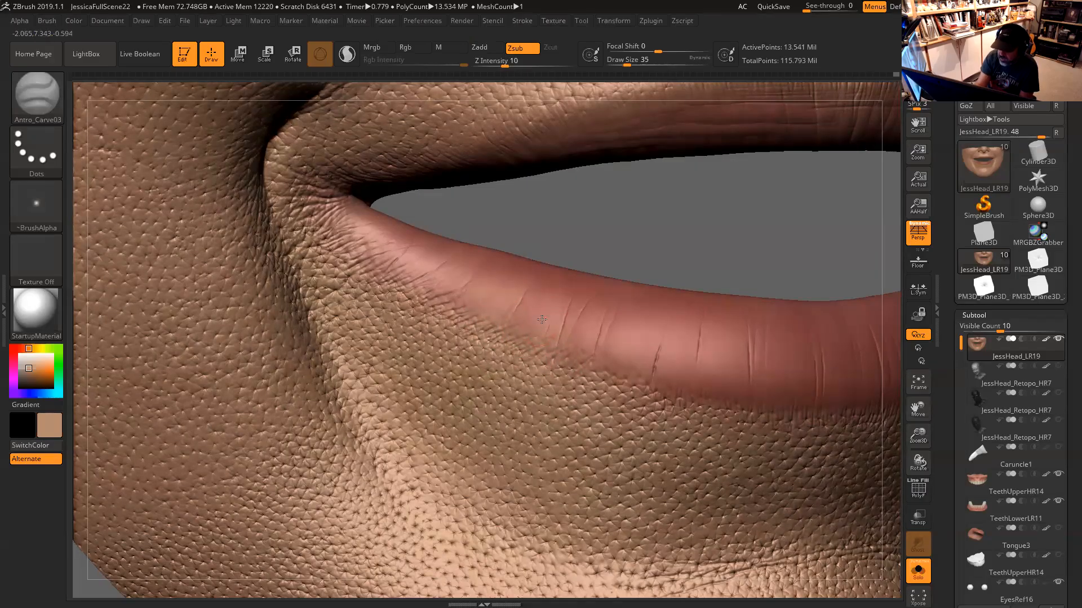
Set the Draw Size to 27 and smooth the lower edge of the lower lip on the character's right side
{"action": "key", "text": "space"}
{"action": "left_click", "coordinate": [526, 333]}
{"action": "key", "text": "shift"}
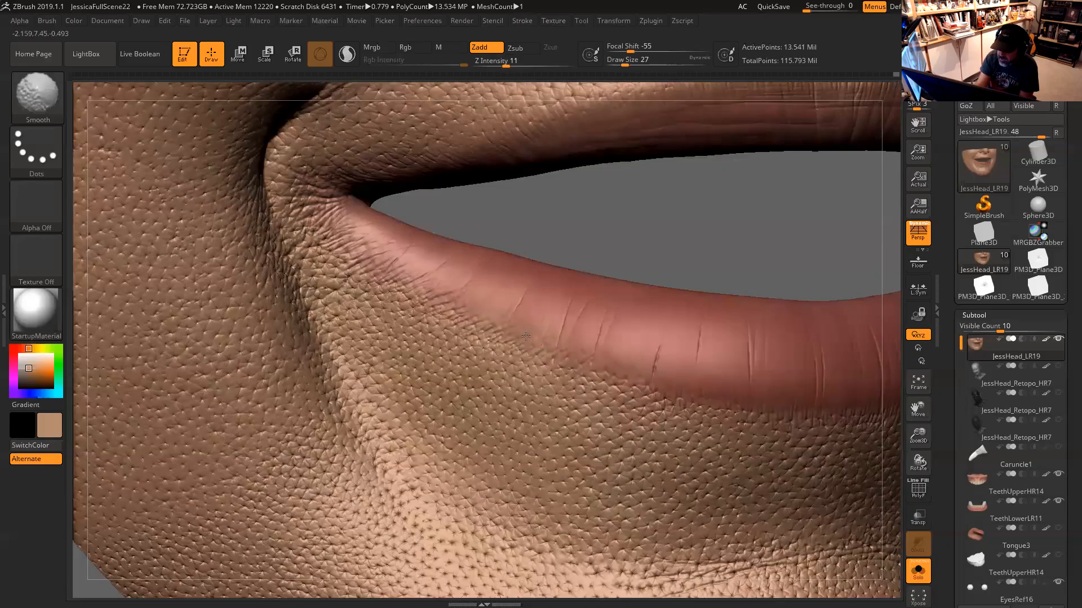
{"action": "mouse_move", "coordinate": [543, 333]}
{"action": "left_mouse_down", "text": "shift"}
{"action": "mouse_move", "coordinate": [574, 347]}
{"action": "mouse_move", "coordinate": [565, 345]}
{"action": "left_mouse_up", "text": "shift"}
{"action": "left_click_drag", "start_coordinate": [658, 255], "coordinate": [626, 225], "text": "alt"}
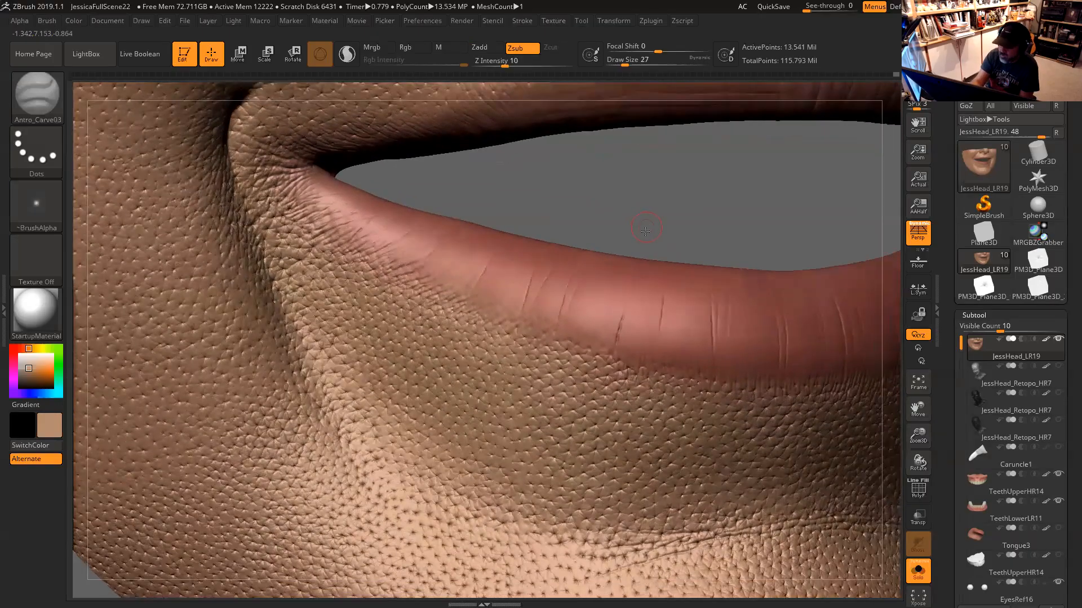
{"action": "key", "text": "shift"}
Switch to the Antro_SkinRando brush and try spraying random fine lines on the character's right half of the lower lip
{"action": "key", "text": "b"}
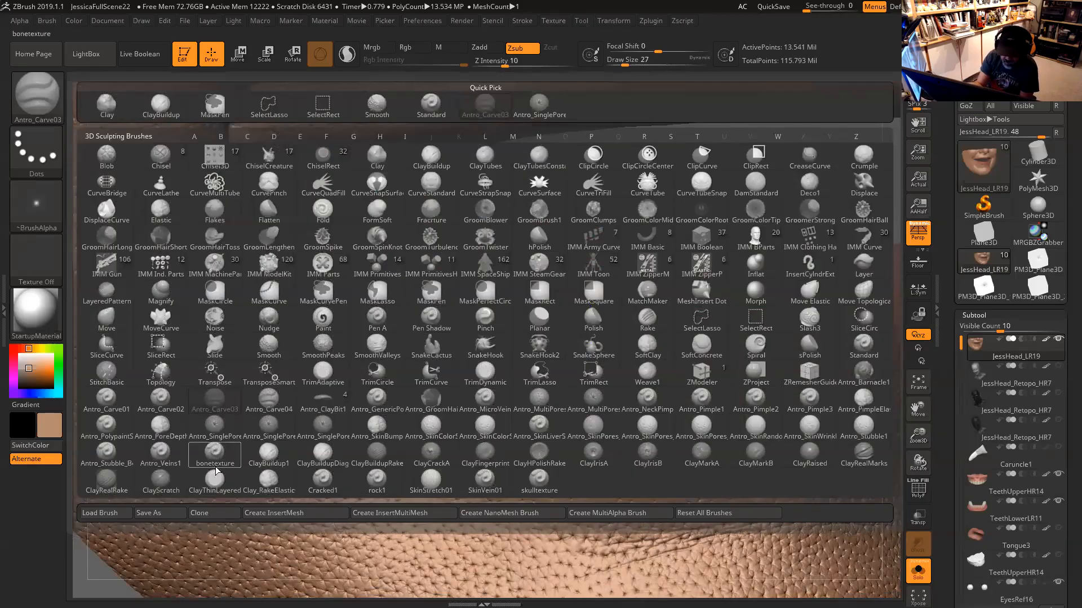
{"action": "mouse_move", "coordinate": [686, 423]}
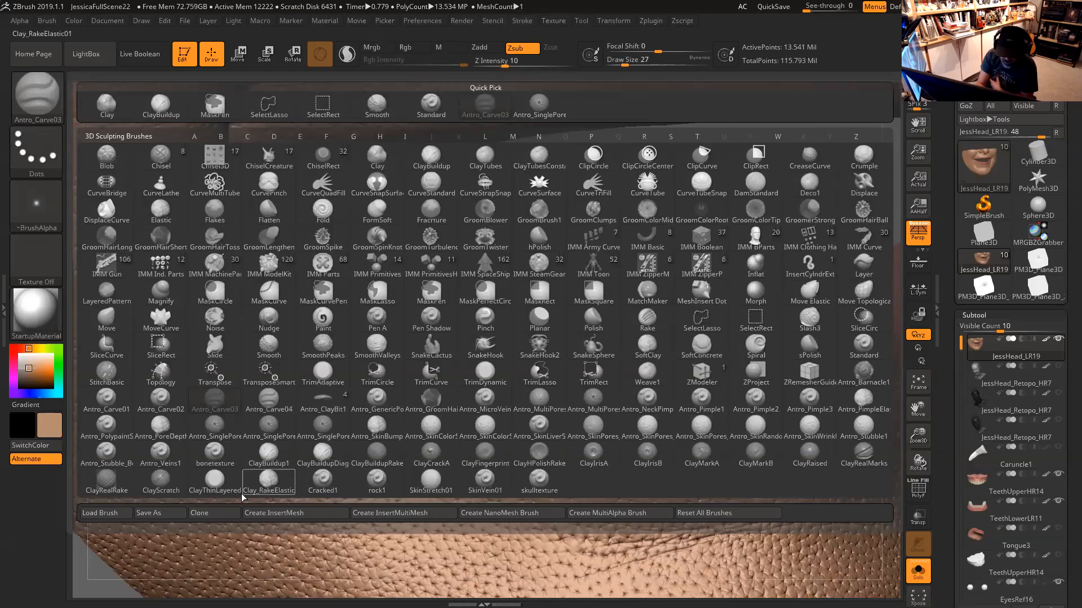
{"action": "mouse_move", "coordinate": [316, 476]}
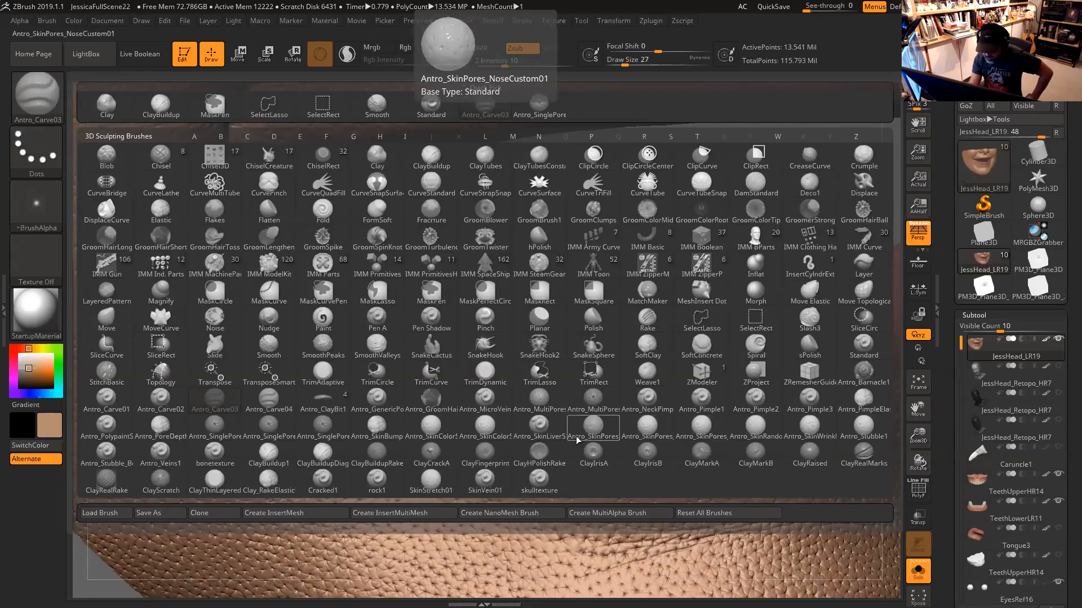
{"action": "left_click", "coordinate": [752, 431]}
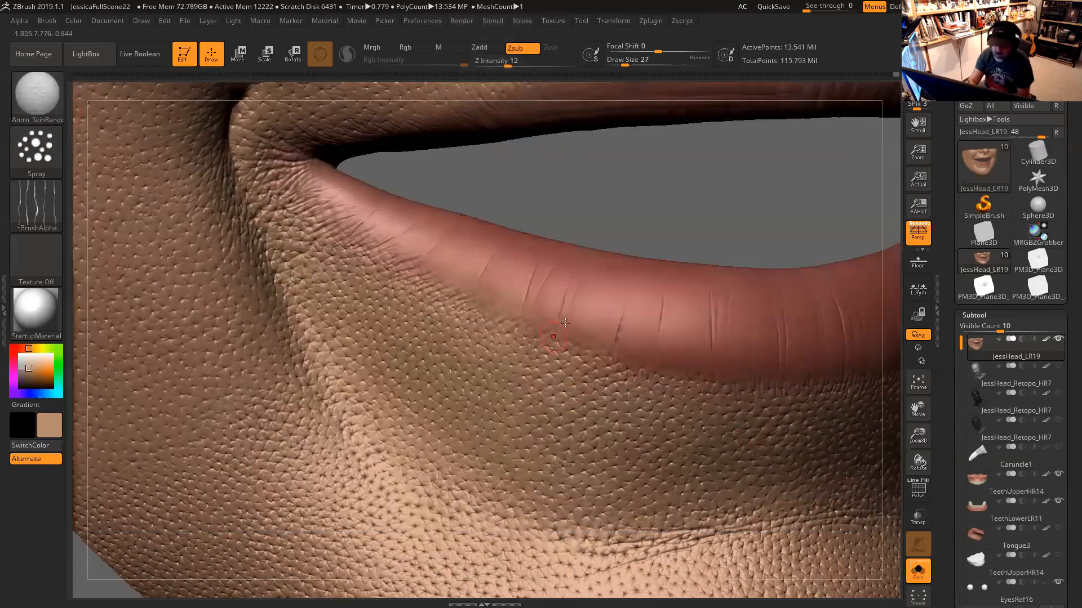
{"action": "key", "text": "space"}
{"action": "left_click", "coordinate": [594, 295]}
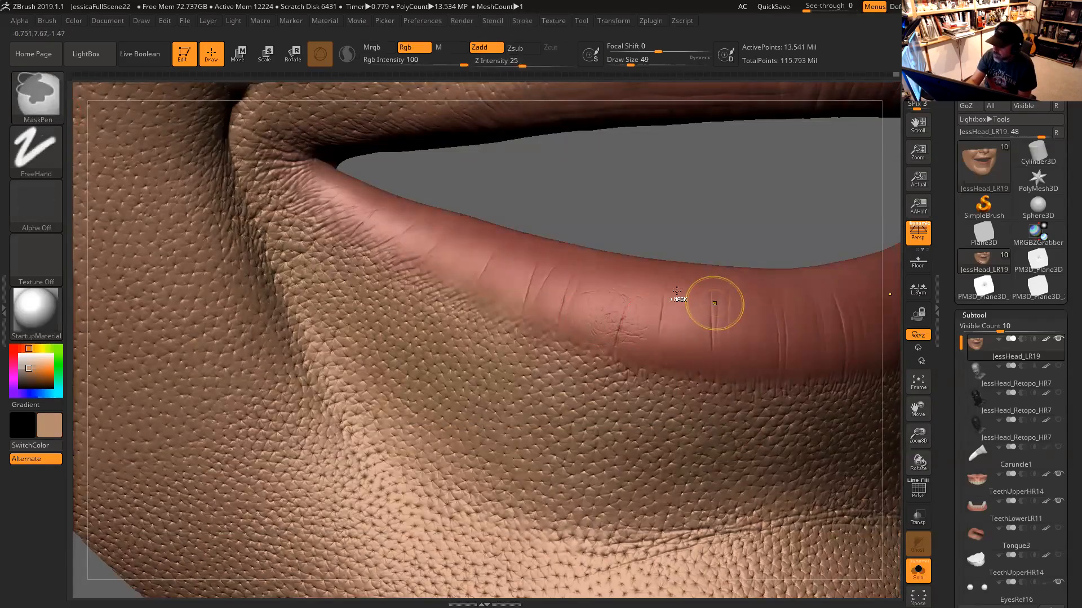
Set the brush's Draw Size to 39 and spray fine wrinkles around the character's right mouth corner
{"action": "key", "text": "space"}
{"action": "left_click", "coordinate": [433, 253]}
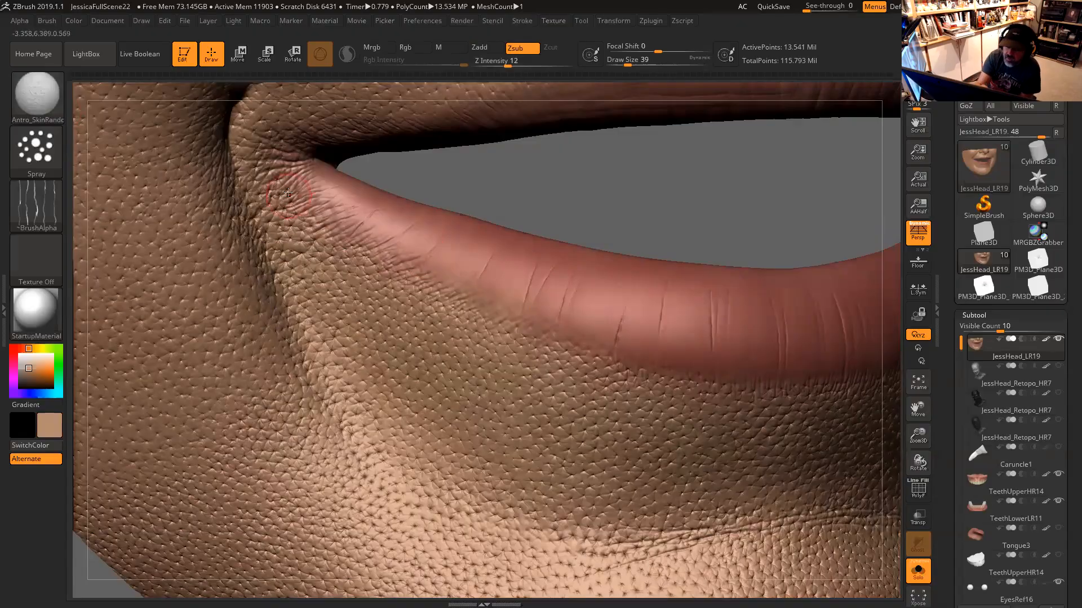
{"action": "left_click_drag", "start_coordinate": [290, 175], "coordinate": [301, 182]}
{"action": "mouse_move", "coordinate": [800, 332]}
{"action": "right_mouse_down"}
{"action": "mouse_move", "coordinate": [673, 282]}
{"action": "mouse_move", "coordinate": [598, 279]}
{"action": "right_mouse_up"}
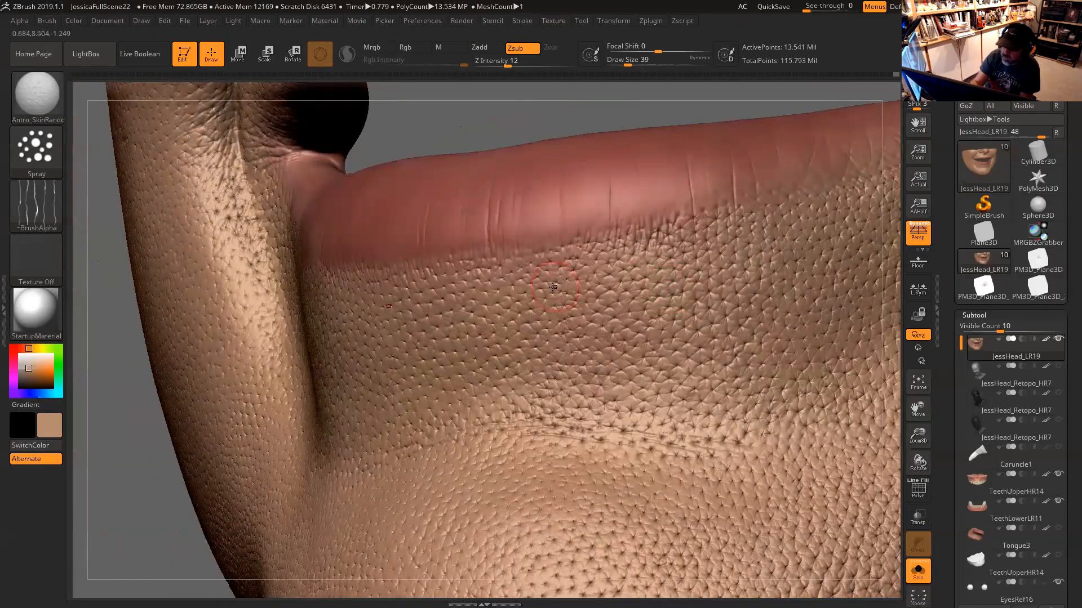
{"action": "right_click_drag", "start_coordinate": [562, 130], "coordinate": [687, 197]}
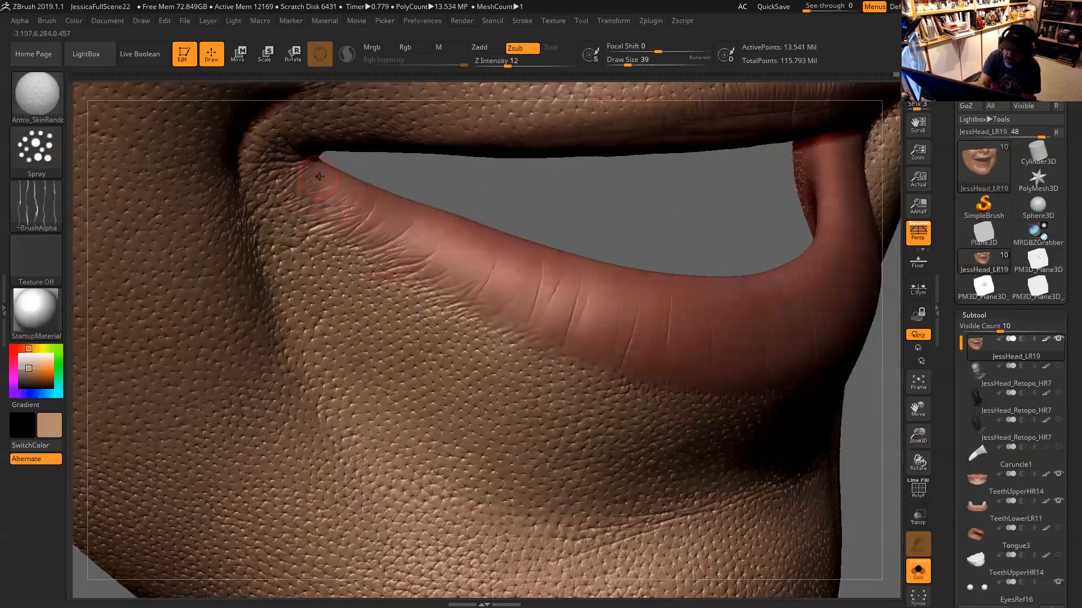
Spray fine wrinkles along the lower lip's border near that mouth corner at Draw Size 54, and set Smooth's Z Intensity to 29
{"action": "key", "text": "space"}
{"action": "left_click_drag", "start_coordinate": [329, 199], "coordinate": [332, 205]}
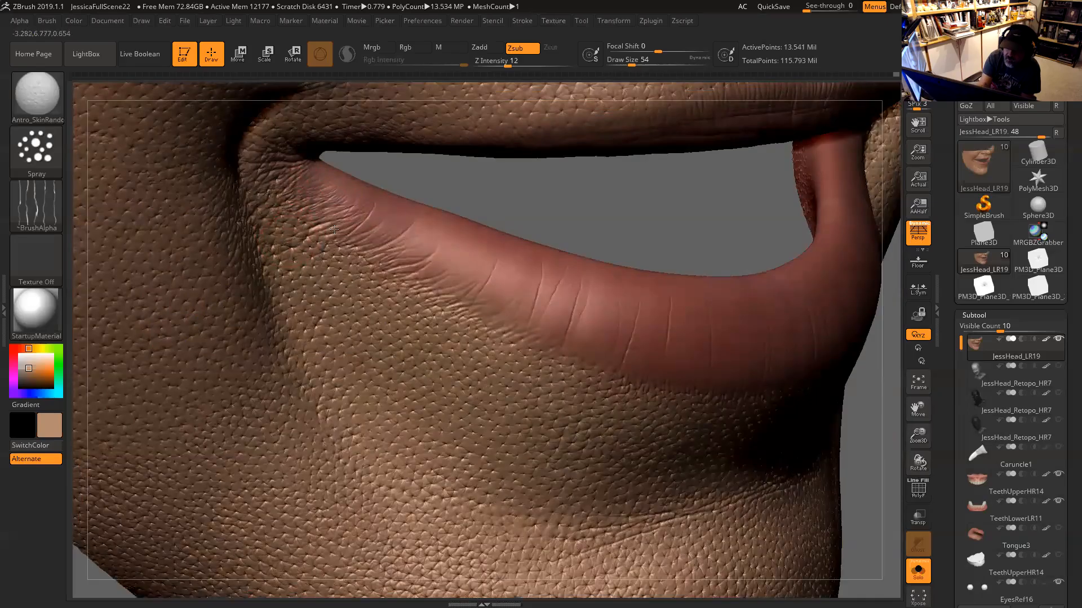
{"action": "mouse_move", "coordinate": [348, 264]}
{"action": "left_mouse_down"}
{"action": "mouse_move", "coordinate": [373, 252]}
{"action": "mouse_move", "coordinate": [369, 271]}
{"action": "left_mouse_up"}
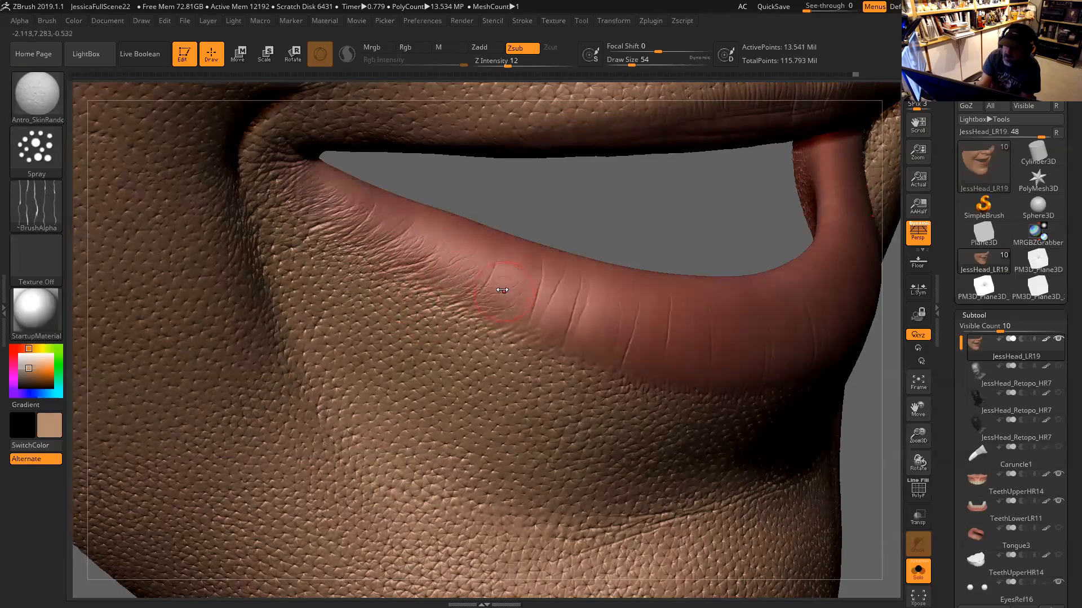
{"action": "key", "text": "shift"}
{"action": "left_click_drag", "start_coordinate": [506, 66], "coordinate": [526, 66]}
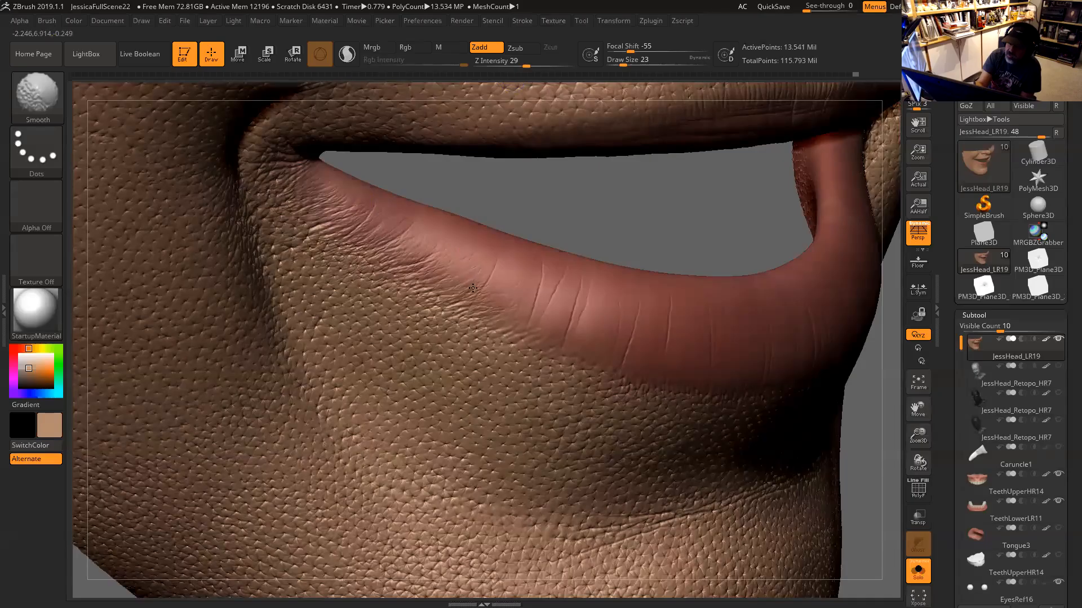
Set the Antro_SkinRando brush's Draw Size to 41 and spray fine lines along the lower lip's bottom border toward its middle
{"action": "key", "text": "space"}
{"action": "left_click_drag", "start_coordinate": [514, 317], "coordinate": [506, 329]}
{"action": "key", "text": "space"}
{"action": "key", "text": "space"}
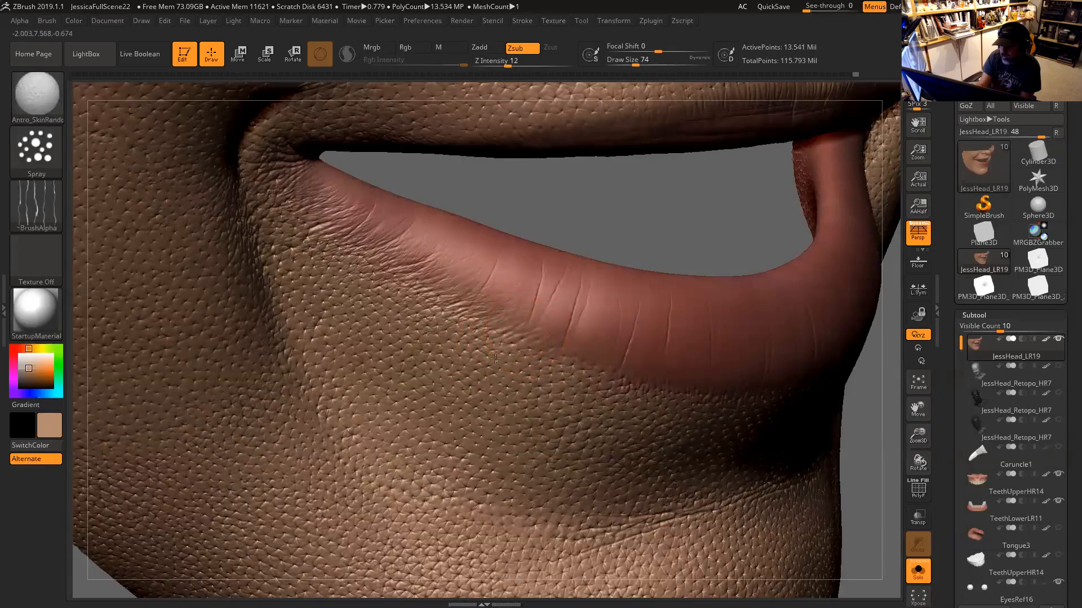
{"action": "key", "text": "space"}
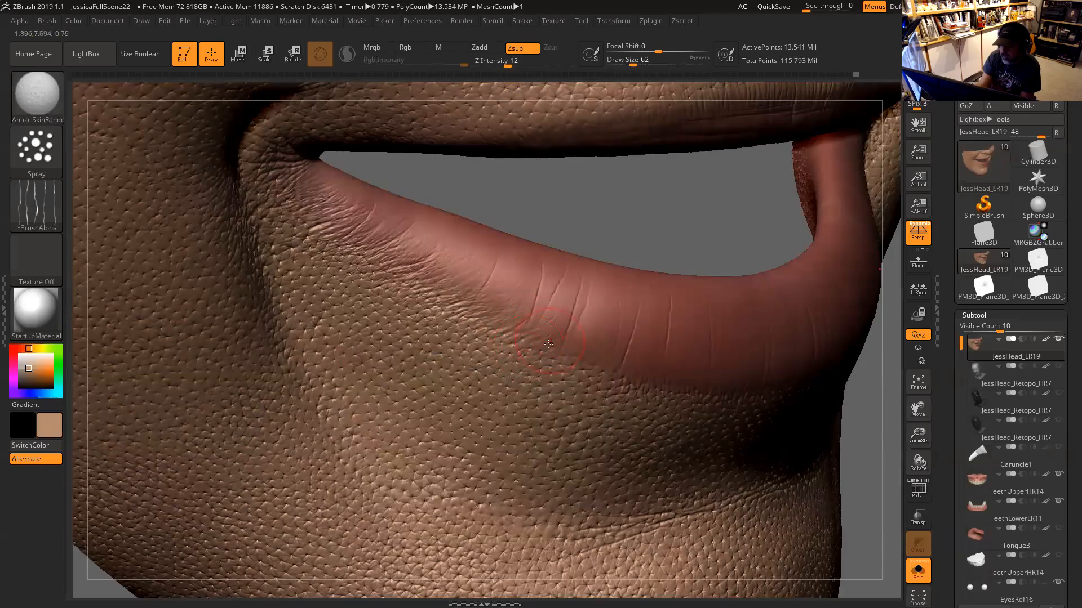
{"action": "key", "text": "ctrl"}
{"action": "key", "text": "space"}
{"action": "left_click_drag", "start_coordinate": [551, 333], "coordinate": [545, 332]}
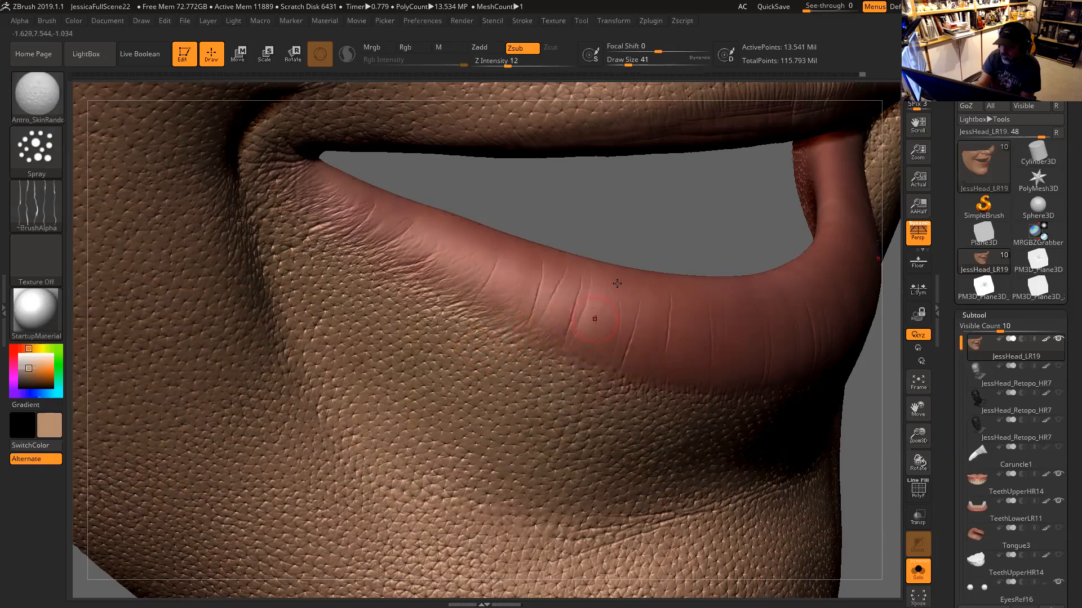
{"action": "mouse_move", "coordinate": [639, 238]}
{"action": "left_mouse_down"}
{"action": "mouse_move", "coordinate": [572, 237]}
{"action": "mouse_move", "coordinate": [584, 257]}
{"action": "mouse_move", "coordinate": [501, 344]}
{"action": "left_mouse_up"}
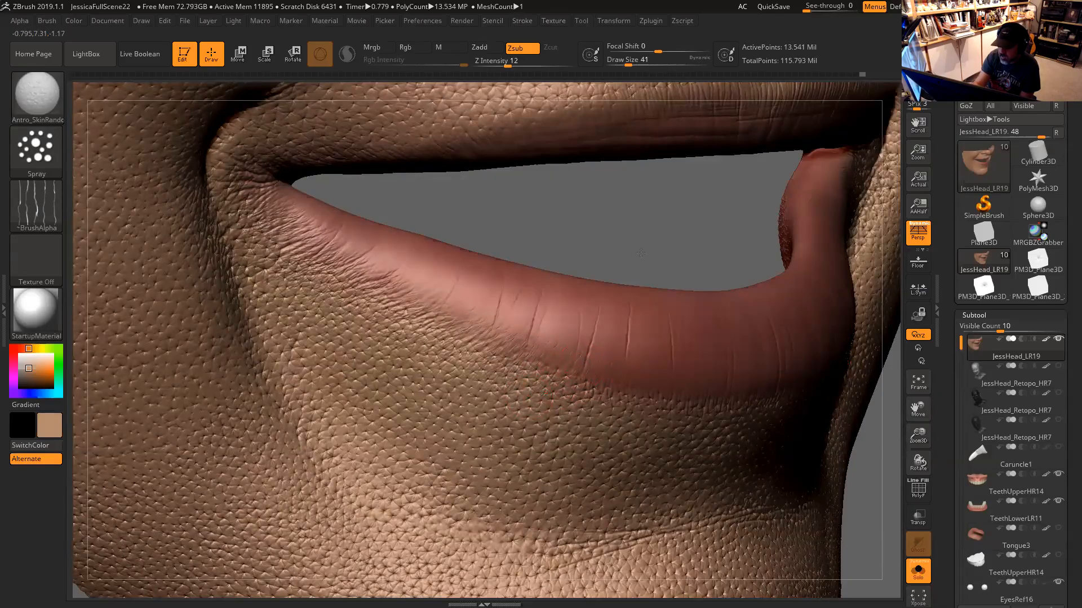
{"action": "right_click_drag", "start_coordinate": [584, 378], "coordinate": [615, 374]}
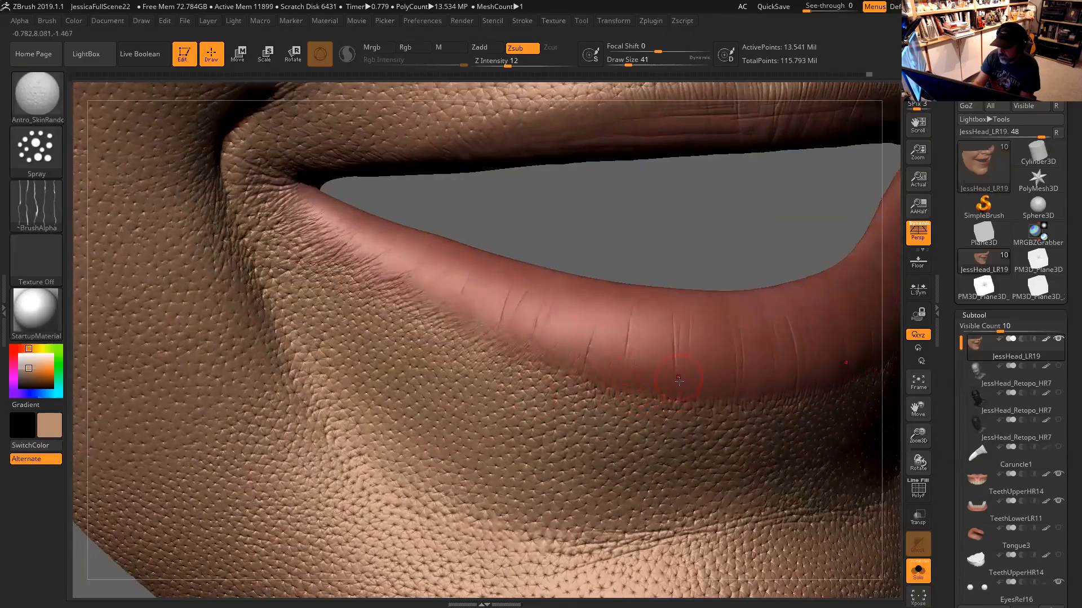
{"action": "right_click_drag", "start_coordinate": [720, 280], "coordinate": [707, 399]}
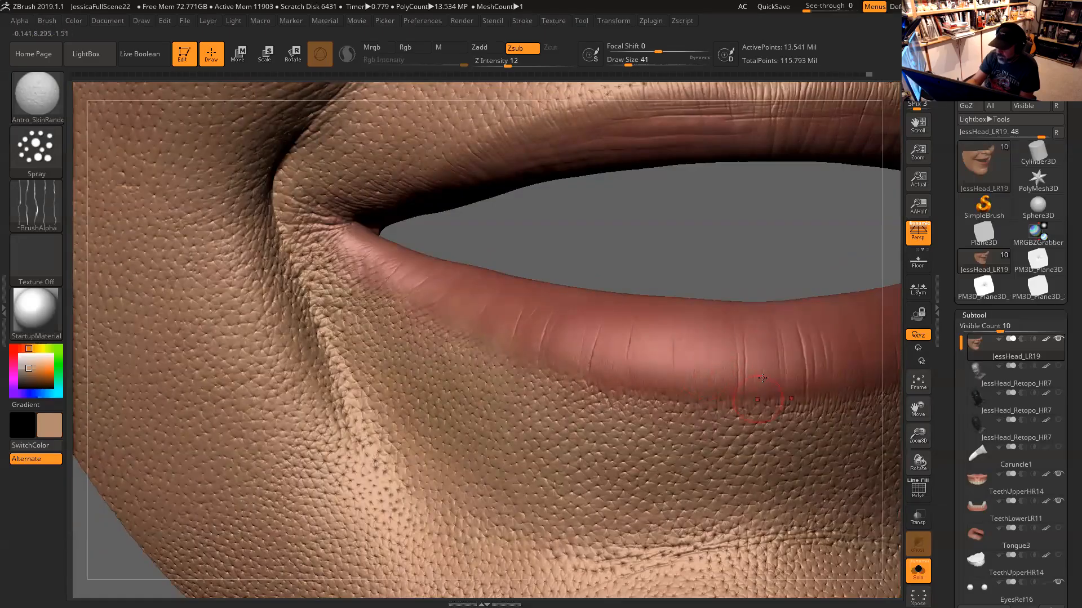
{"action": "right_click_drag", "start_coordinate": [773, 364], "coordinate": [767, 365]}
Set the Draw Size to 31 and smooth the creases near the lower edge of the lower lip
{"action": "key", "text": "space"}
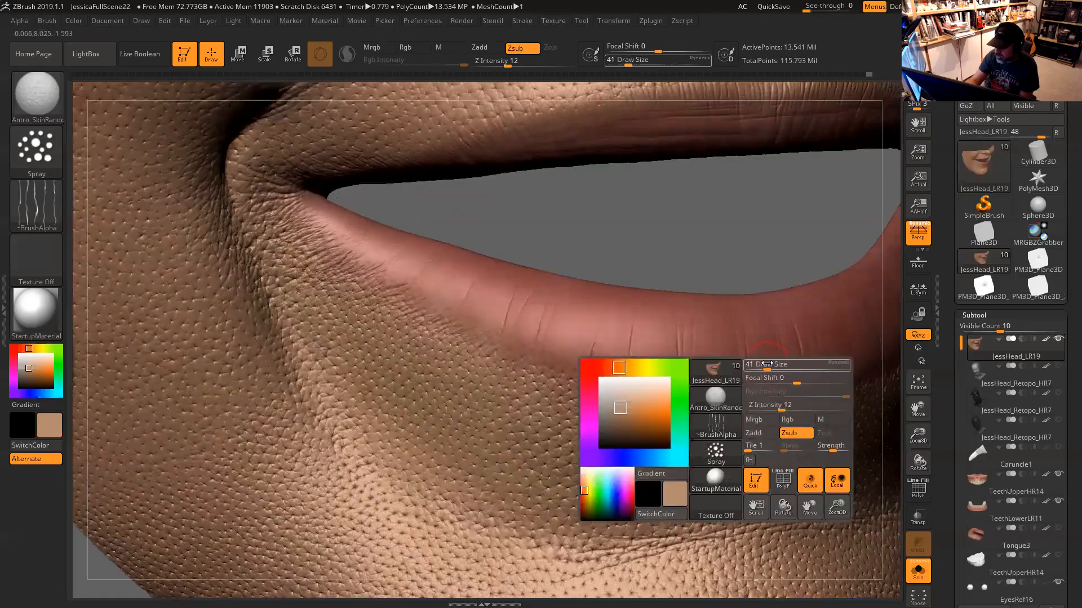
{"action": "left_click_drag", "start_coordinate": [769, 366], "coordinate": [764, 367]}
{"action": "key", "text": "shift"}
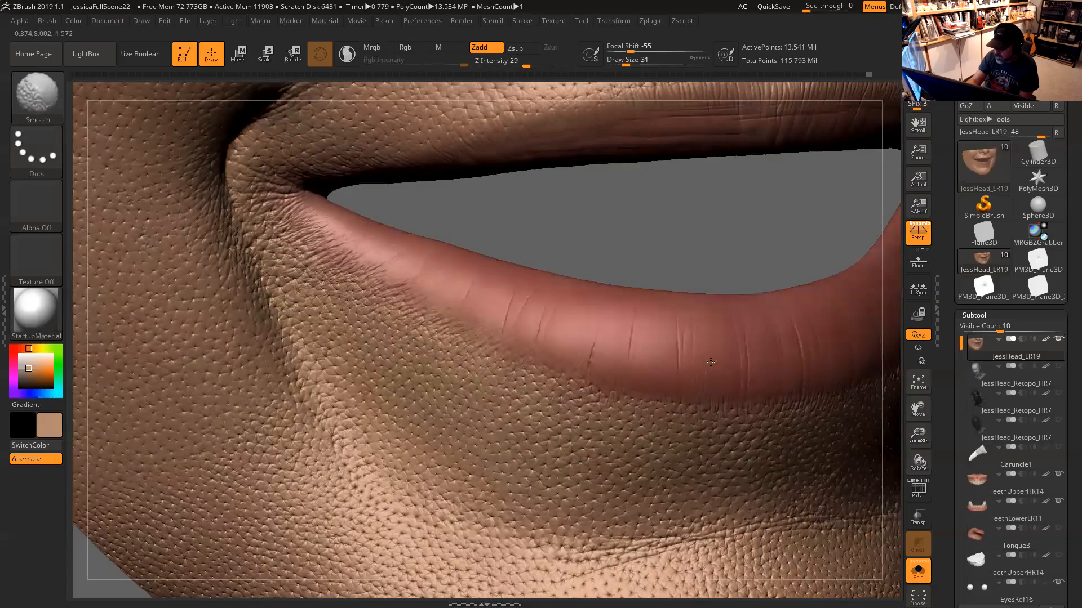
{"action": "left_click_drag", "start_coordinate": [646, 368], "coordinate": [622, 355], "text": "shift"}
{"action": "mouse_move", "coordinate": [622, 354]}
{"action": "left_mouse_down", "text": "shift"}
{"action": "mouse_move", "coordinate": [591, 362]}
{"action": "mouse_move", "coordinate": [618, 375]}
{"action": "left_mouse_up", "text": "shift"}
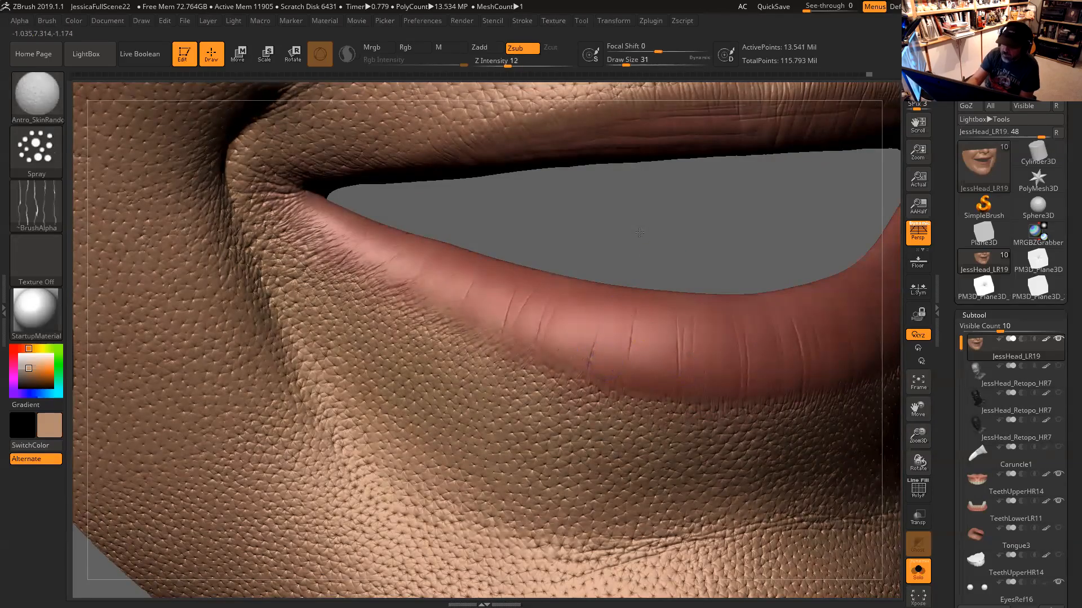
{"action": "right_click_drag", "start_coordinate": [640, 232], "coordinate": [657, 280], "text": "ctrl"}
{"action": "right_click_drag", "start_coordinate": [662, 319], "coordinate": [676, 361]}
{"action": "mouse_move", "coordinate": [817, 459]}
{"action": "right_mouse_down", "text": "shift"}
{"action": "mouse_move", "coordinate": [835, 506]}
{"action": "mouse_move", "coordinate": [814, 499]}
{"action": "mouse_move", "coordinate": [809, 475]}
{"action": "mouse_move", "coordinate": [716, 462]}
{"action": "right_mouse_up", "text": "shift"}
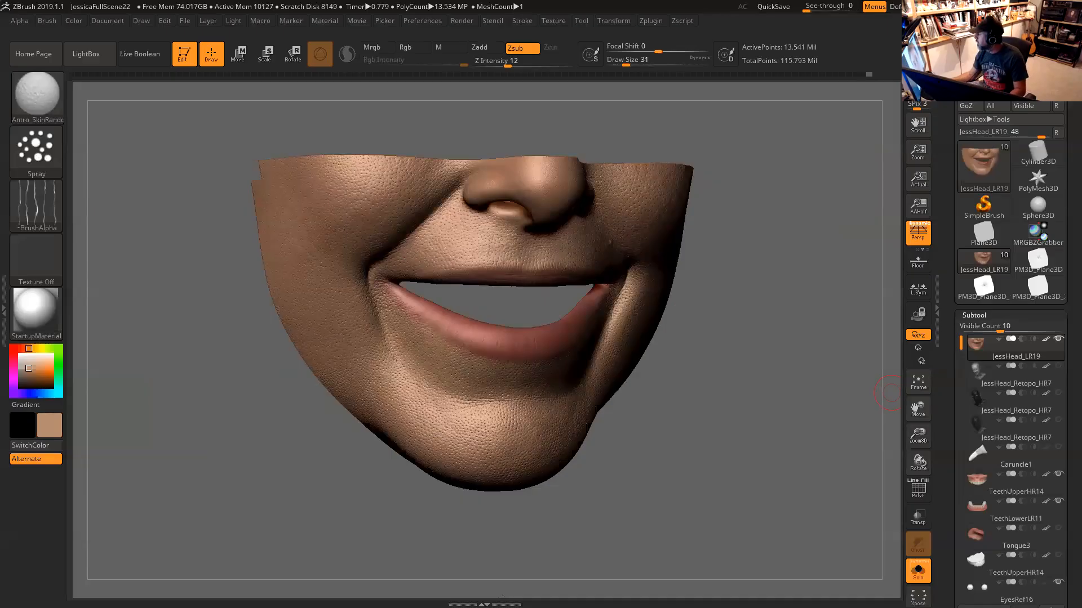
Switch to the browser and examine the skin around the cheek, lips and chin in the enlarged GigaPan portrait
{"action": "key", "text": "alt+Tab"}
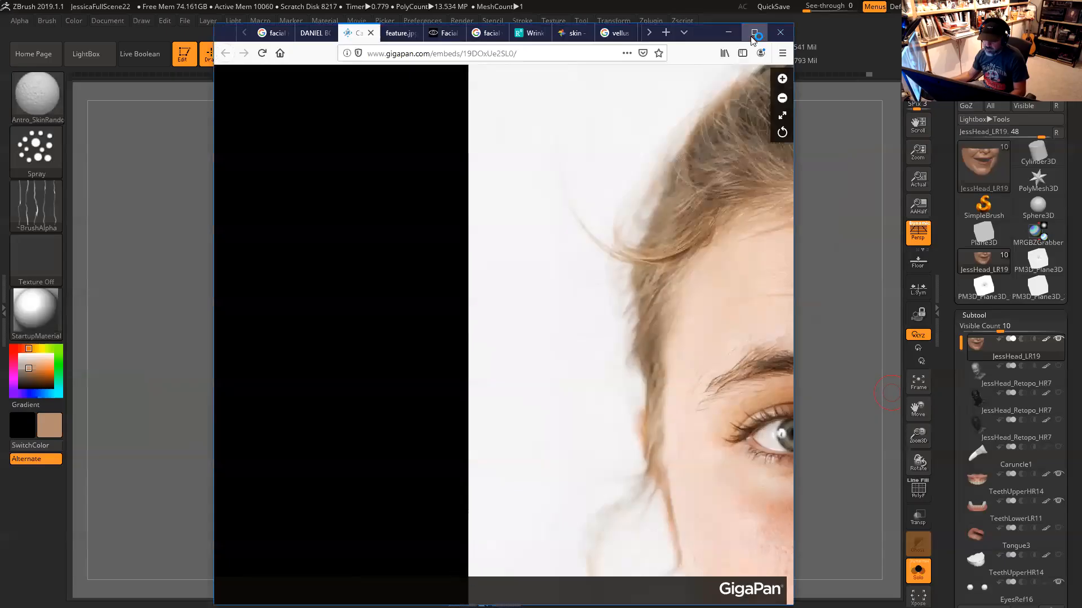
{"action": "left_click", "coordinate": [754, 33]}
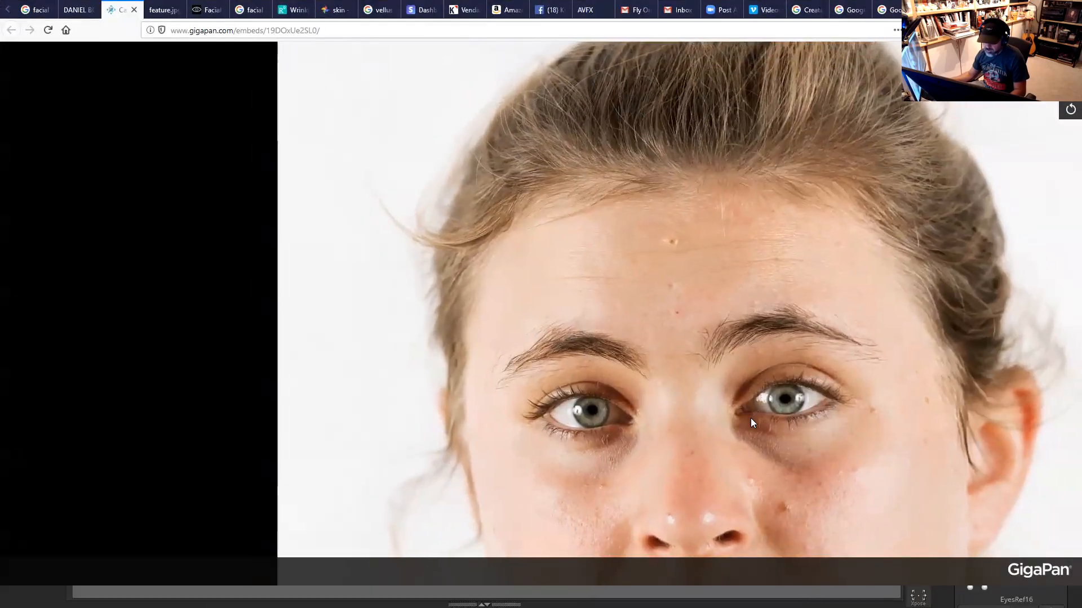
{"action": "scroll", "coordinate": [727, 353], "scroll_direction": "up", "scroll_amount": 2}
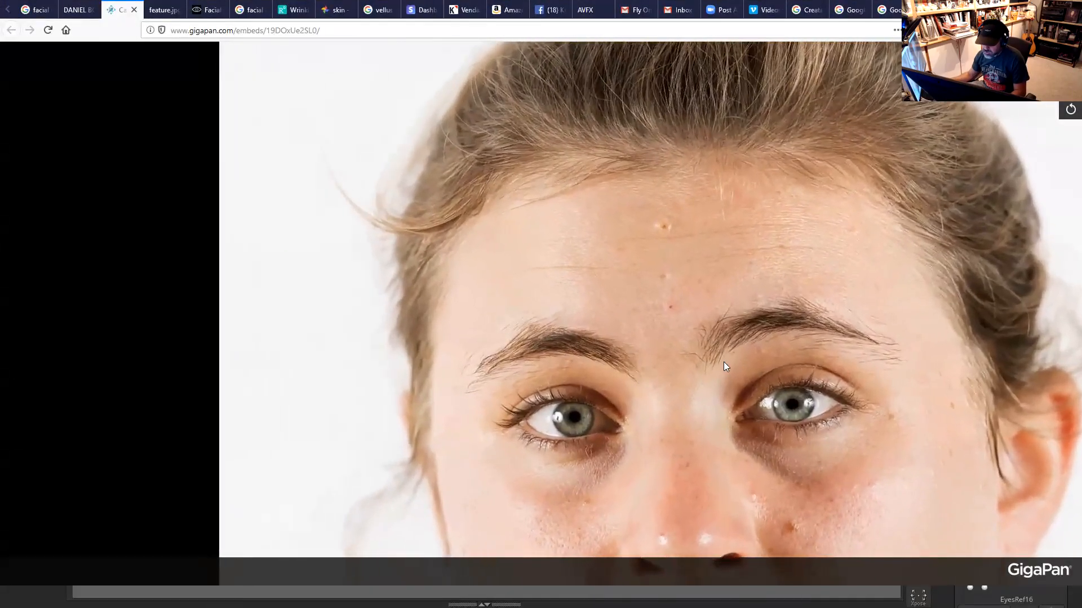
{"action": "scroll", "coordinate": [761, 369], "scroll_direction": "up", "scroll_amount": 3}
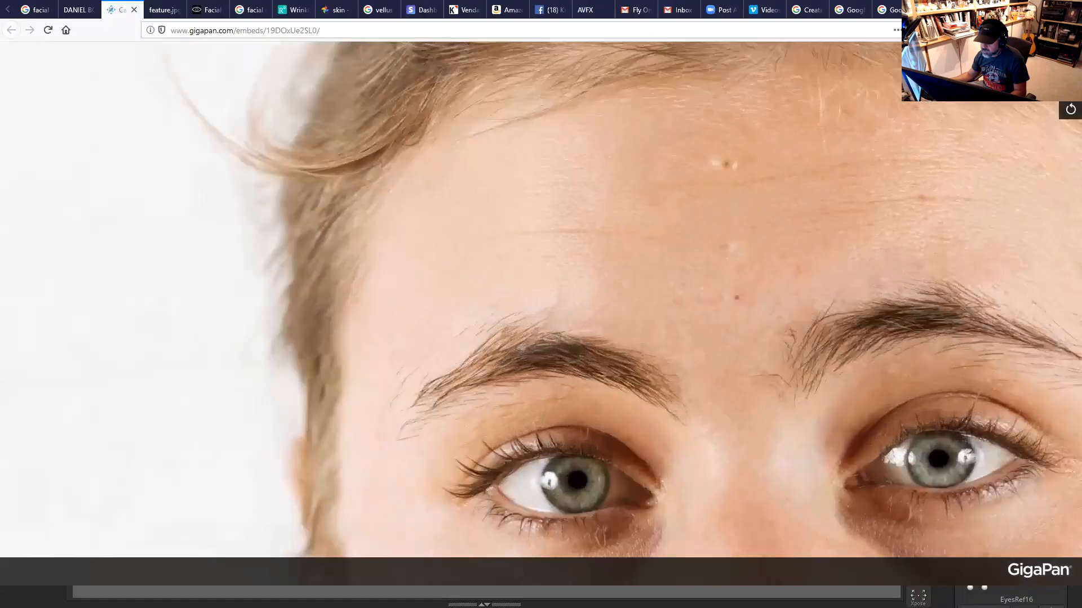
{"action": "scroll", "coordinate": [760, 369], "scroll_direction": "down", "scroll_amount": 2}
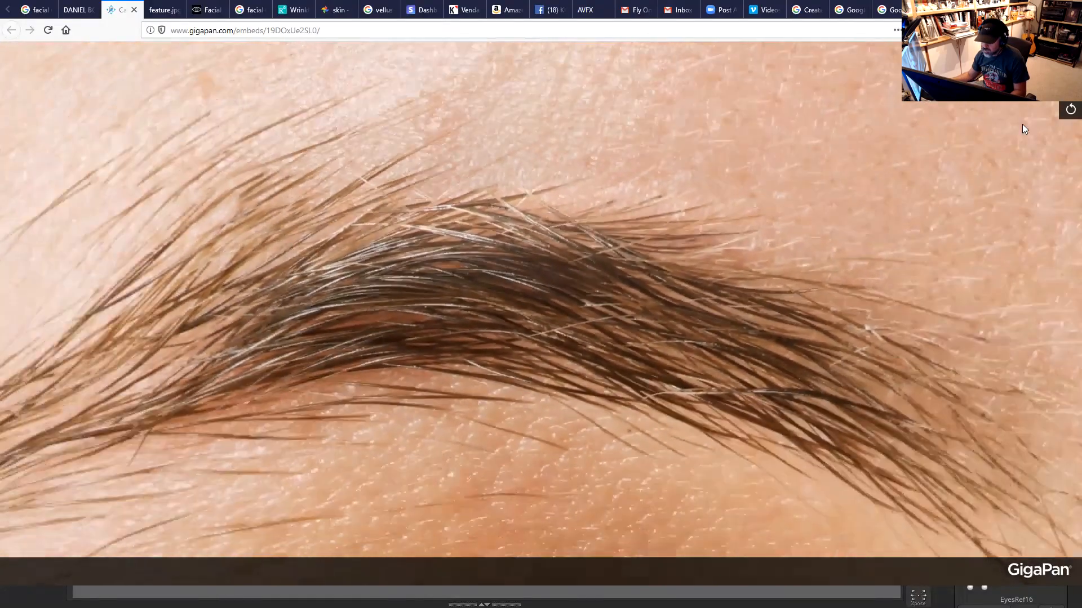
{"action": "scroll", "coordinate": [821, 321], "scroll_direction": "down", "scroll_amount": 2}
{"action": "left_click_drag", "start_coordinate": [821, 321], "coordinate": [699, 12]}
{"action": "left_click_drag", "start_coordinate": [655, 308], "coordinate": [651, 191]}
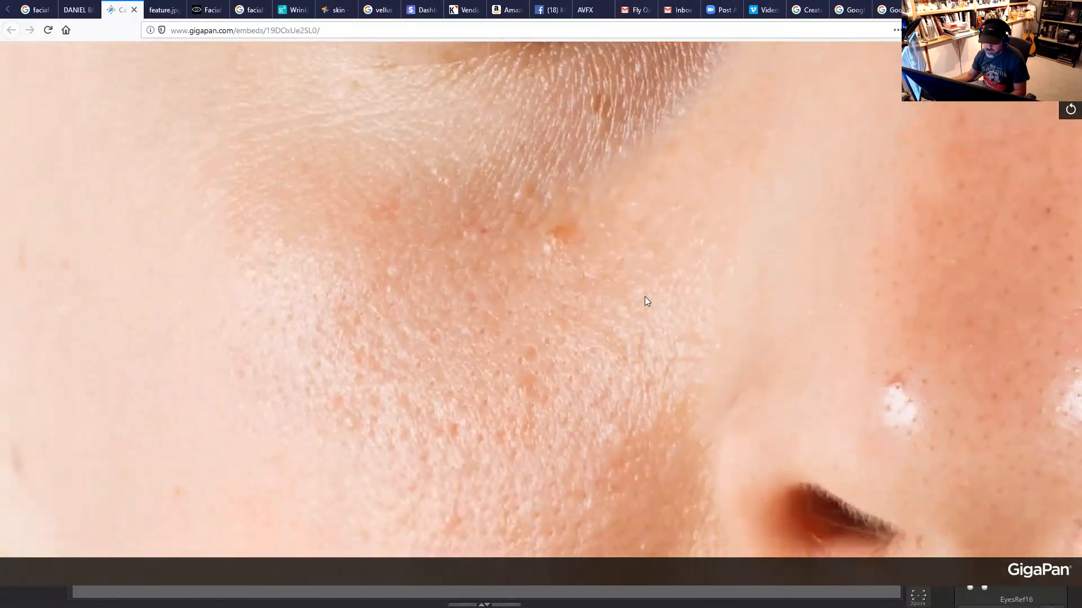
{"action": "left_click_drag", "start_coordinate": [640, 278], "coordinate": [578, 47]}
{"action": "left_click_drag", "start_coordinate": [610, 286], "coordinate": [618, 152]}
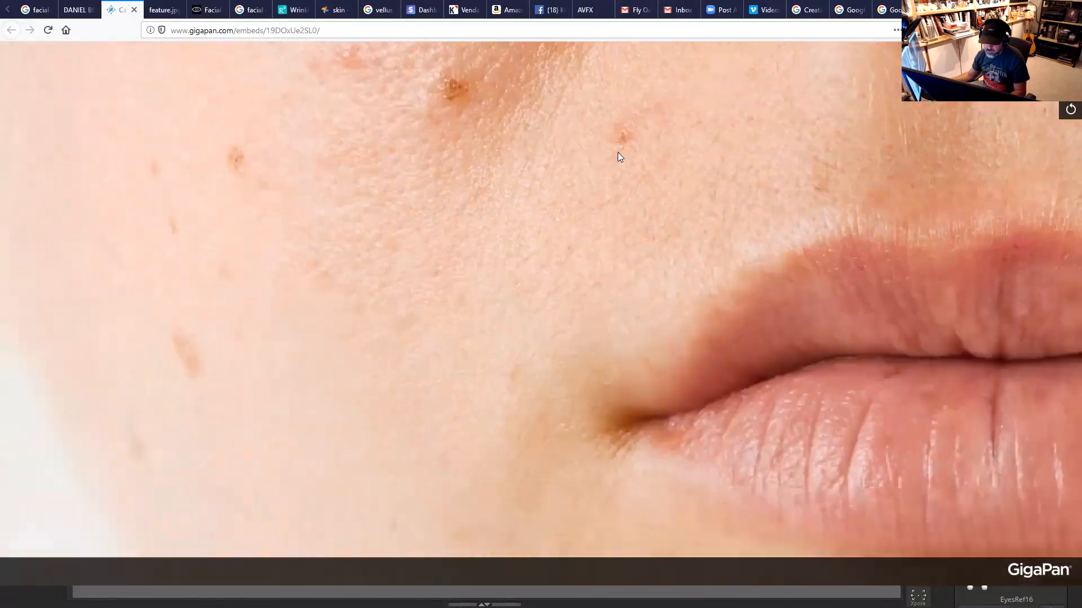
{"action": "left_click_drag", "start_coordinate": [661, 265], "coordinate": [578, 144]}
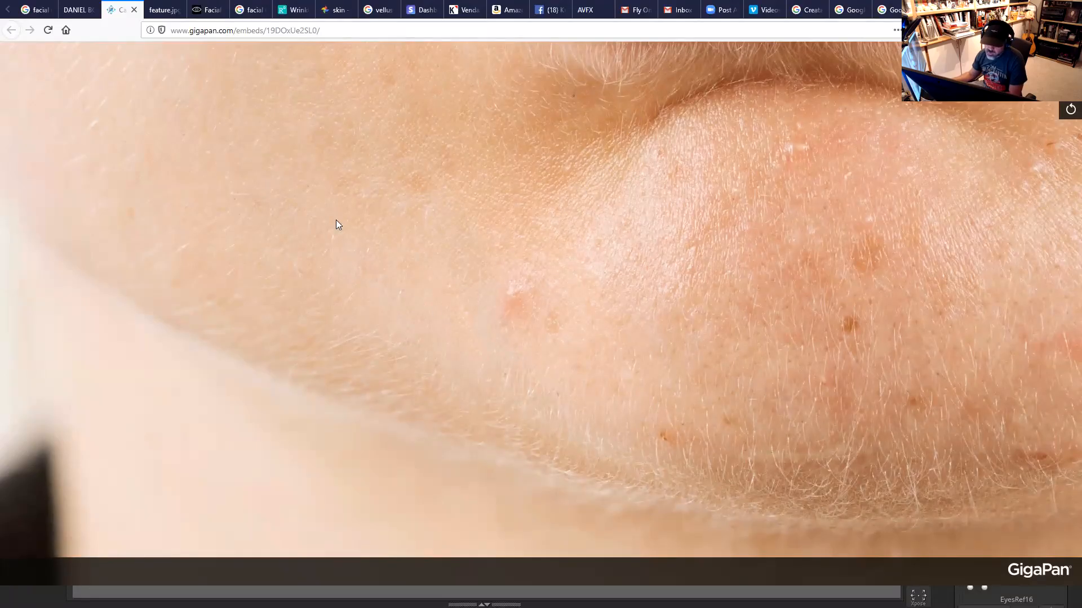
{"action": "left_click_drag", "start_coordinate": [922, 247], "coordinate": [692, 285]}
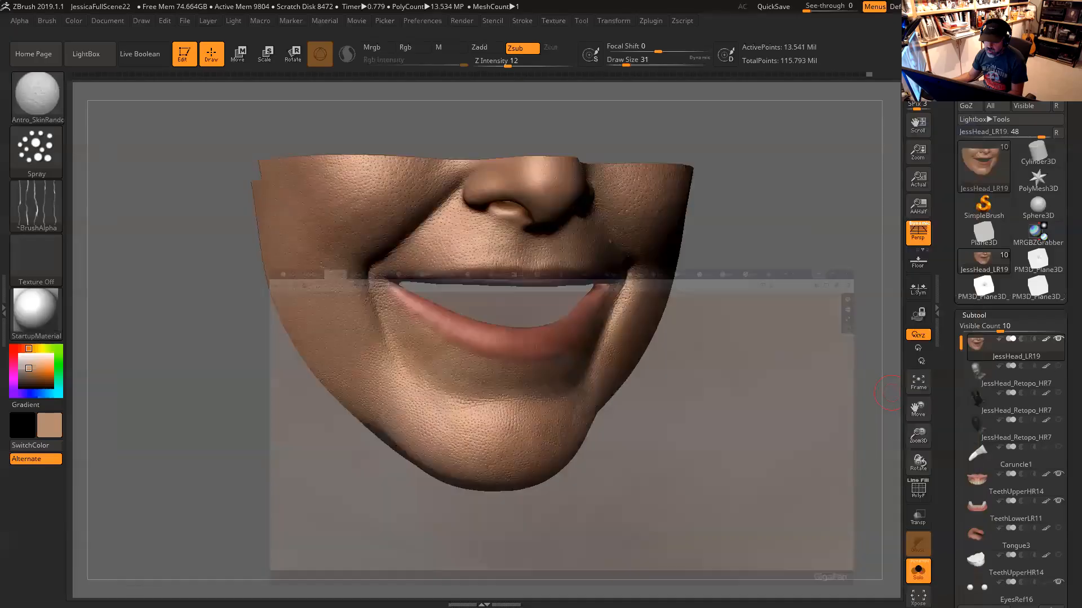
Return to ZBrush, set the Draw Size to 39 and spray fine skin lines between the lower lip and the chin
{"action": "left_click_drag", "start_coordinate": [838, 373], "coordinate": [846, 462], "text": "alt"}
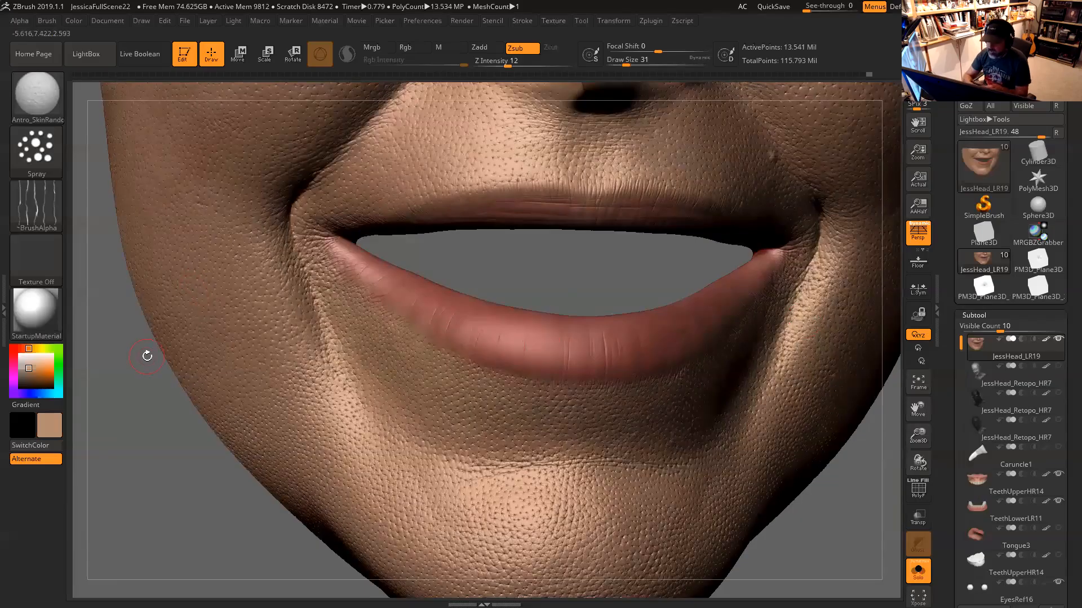
{"action": "left_click_drag", "start_coordinate": [830, 509], "coordinate": [760, 494]}
{"action": "mouse_move", "coordinate": [832, 521]}
{"action": "left_mouse_down", "text": "alt"}
{"action": "mouse_move", "coordinate": [847, 558]}
{"action": "mouse_move", "coordinate": [787, 514]}
{"action": "mouse_move", "coordinate": [825, 524]}
{"action": "left_mouse_up", "text": "alt"}
{"action": "key", "text": "s"}
{"action": "left_click_drag", "start_coordinate": [504, 271], "coordinate": [507, 270]}
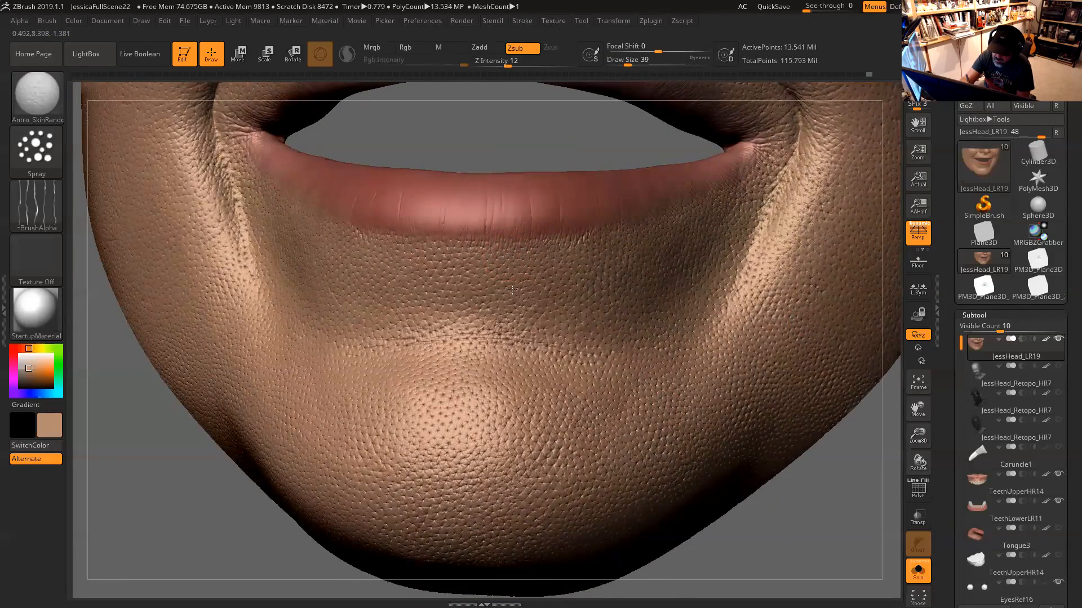
{"action": "left_click_drag", "start_coordinate": [531, 137], "coordinate": [491, 134], "text": "alt"}
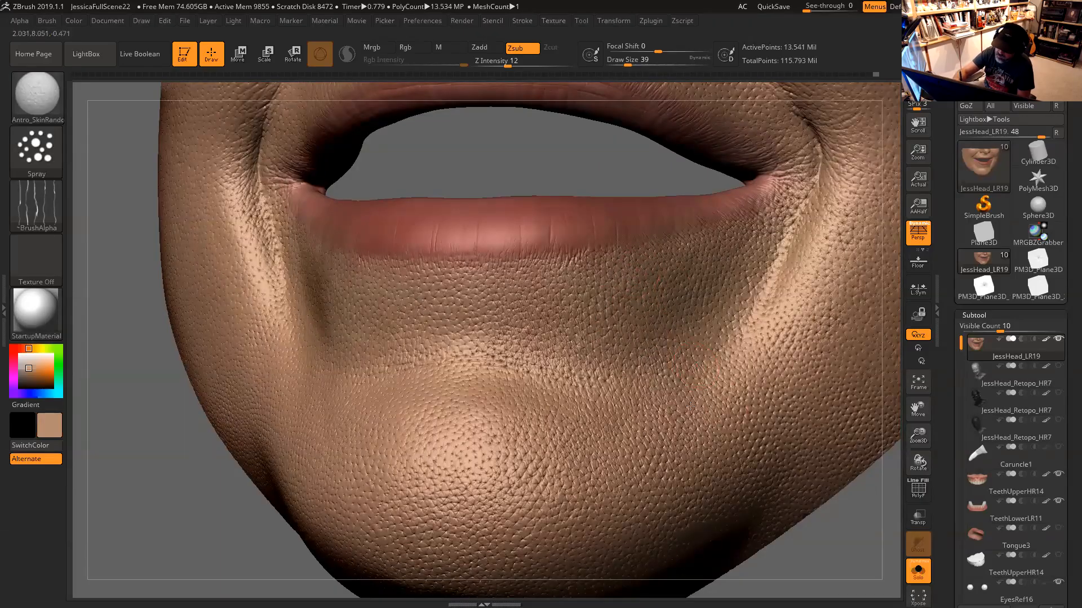
{"action": "left_click_drag", "start_coordinate": [832, 547], "coordinate": [704, 535]}
{"action": "left_click_drag", "start_coordinate": [659, 199], "coordinate": [695, 188]}
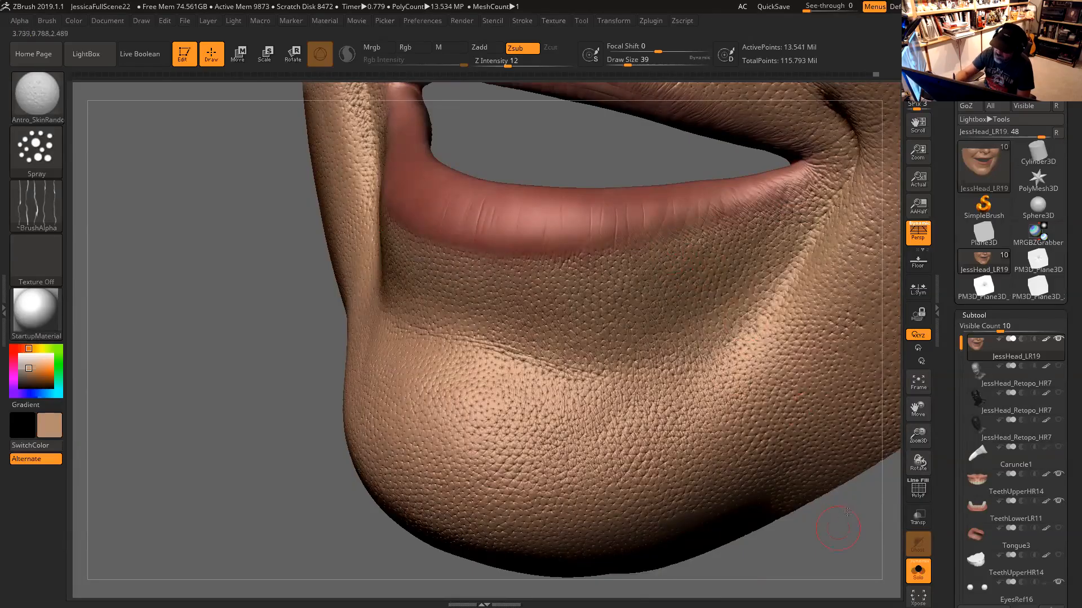
{"action": "right_click_drag", "start_coordinate": [804, 395], "coordinate": [733, 289]}
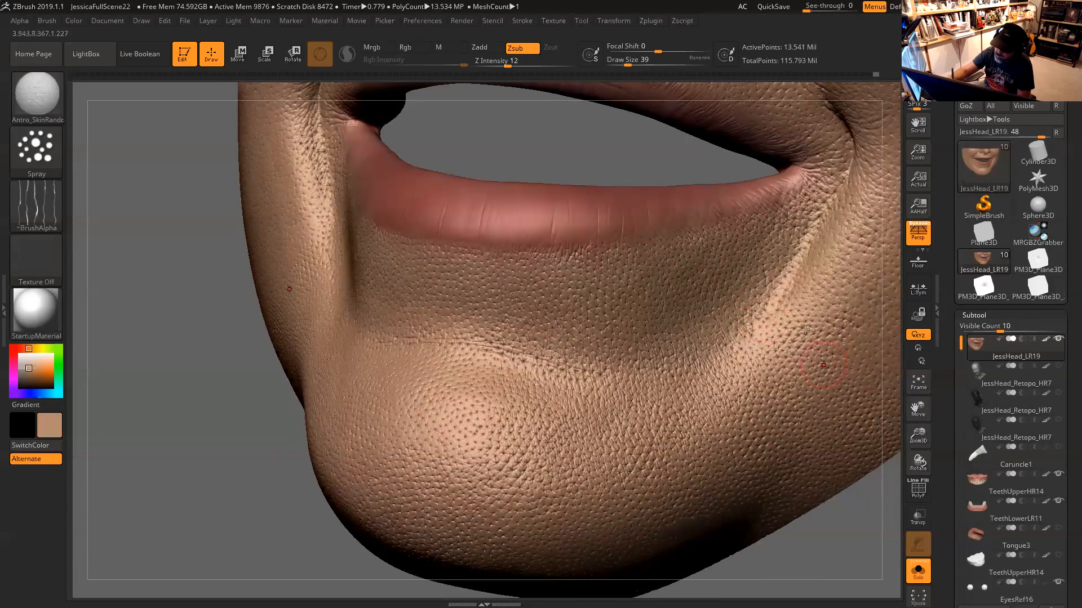
Spray fine random skin lines over the front of the chin and its side toward the character's left jaw
{"action": "left_click_drag", "start_coordinate": [857, 513], "coordinate": [763, 450], "text": "alt"}
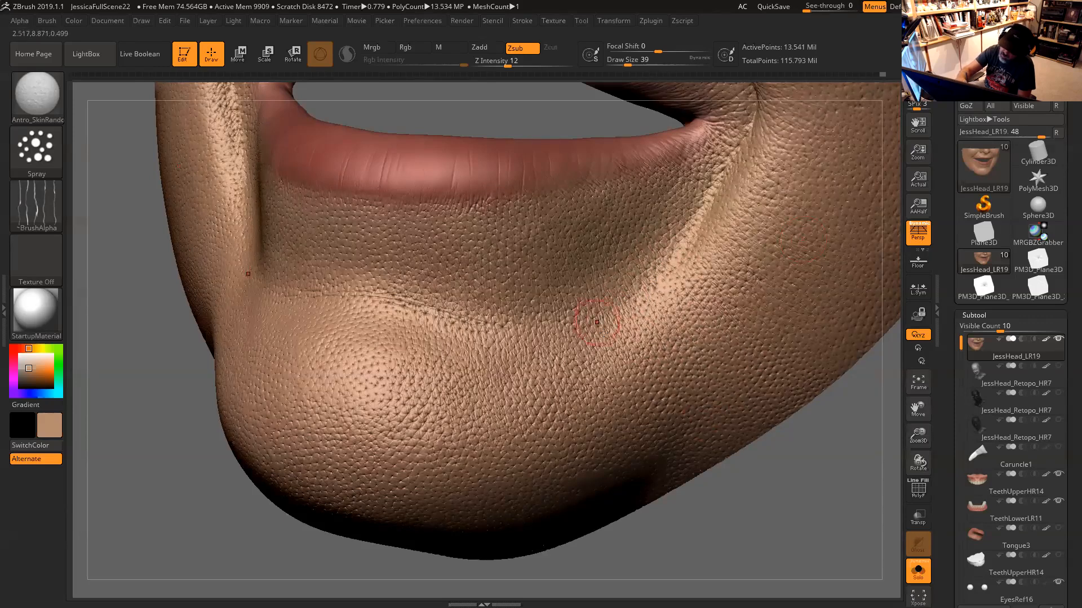
{"action": "left_click_drag", "start_coordinate": [757, 514], "coordinate": [788, 459], "text": "alt"}
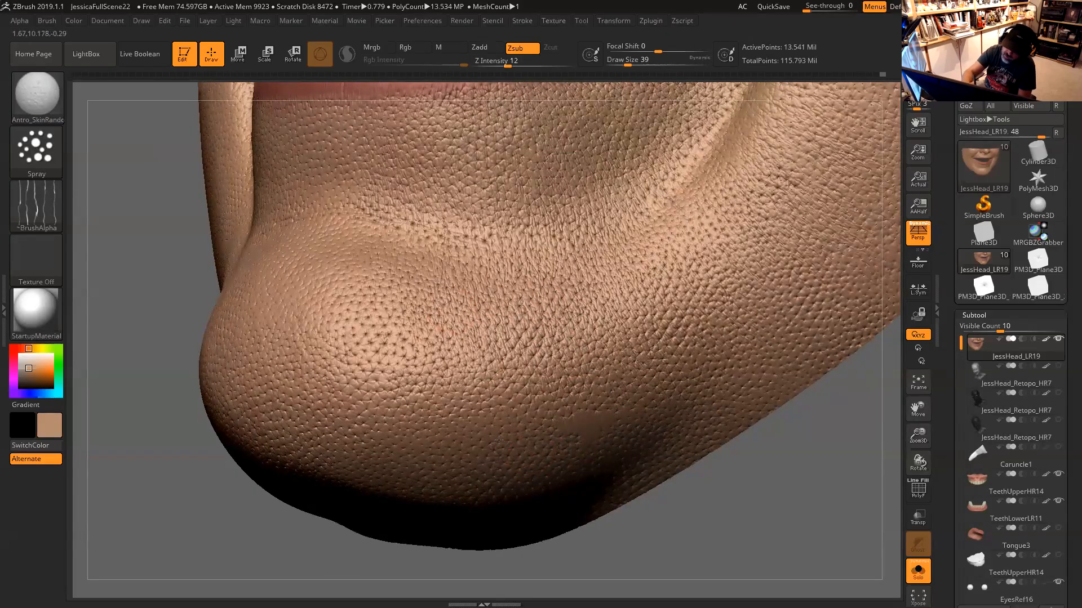
{"action": "left_click_drag", "start_coordinate": [747, 514], "coordinate": [679, 423]}
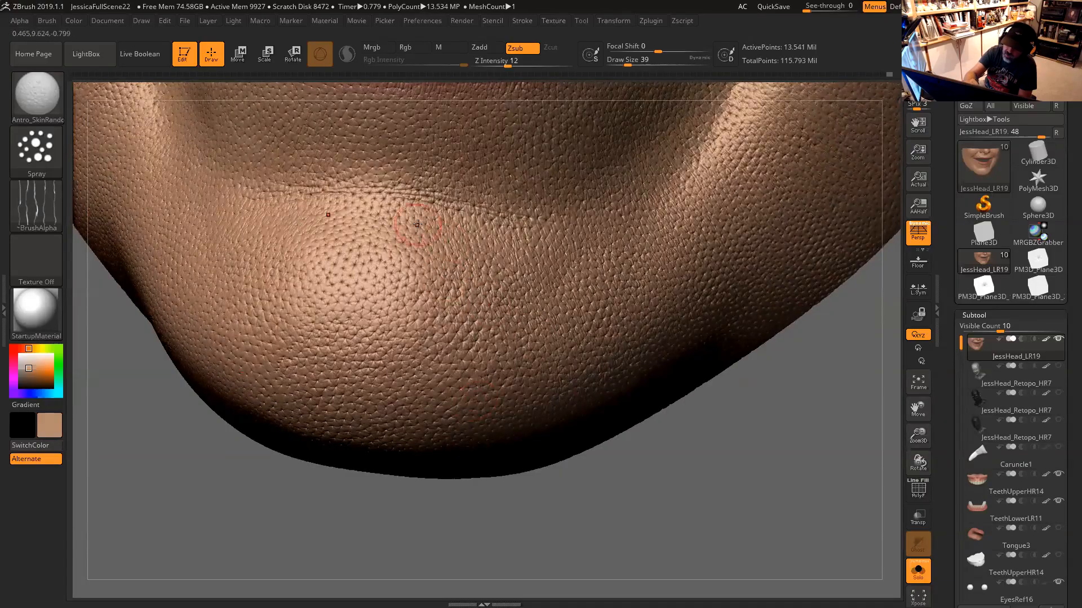
{"action": "left_click_drag", "start_coordinate": [526, 493], "coordinate": [545, 537]}
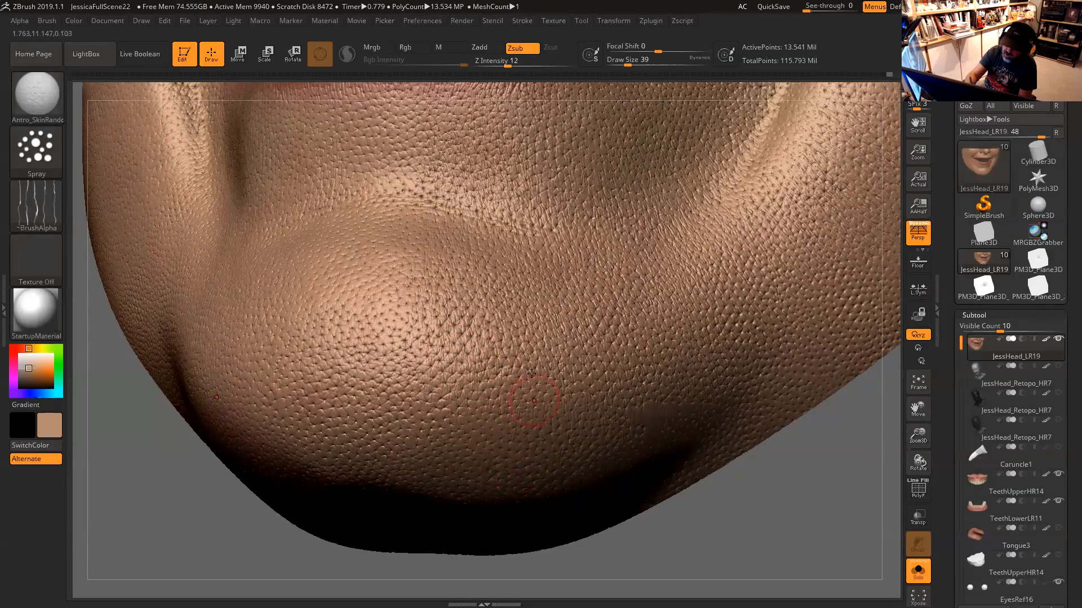
{"action": "left_click_drag", "start_coordinate": [681, 560], "coordinate": [529, 510]}
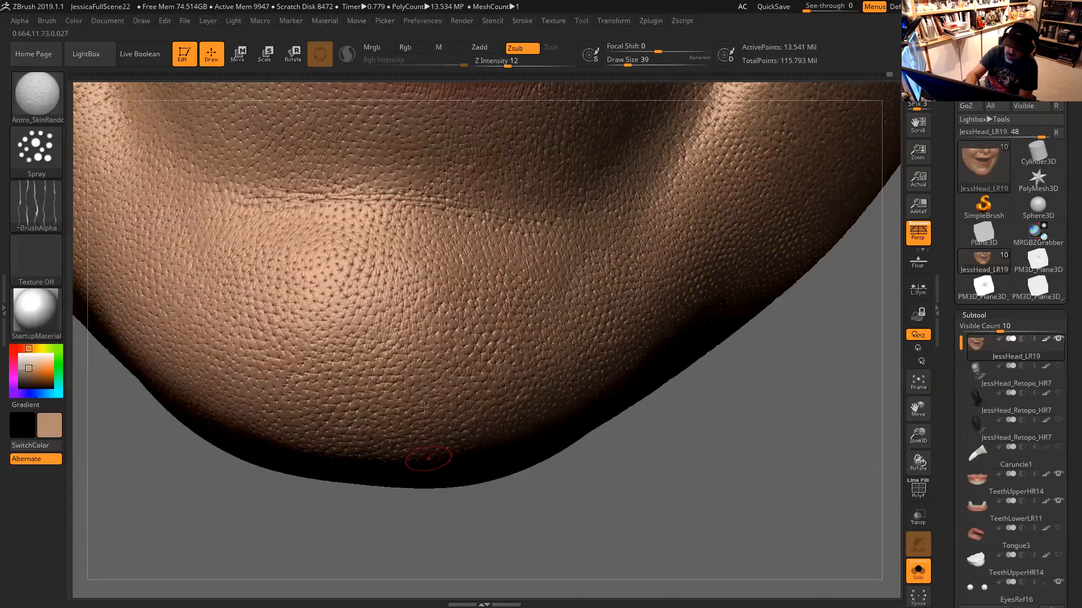
Spray fine skin lines around the crease above the chin and over the character's right side of the chin
{"action": "left_click_drag", "start_coordinate": [550, 480], "coordinate": [507, 316]}
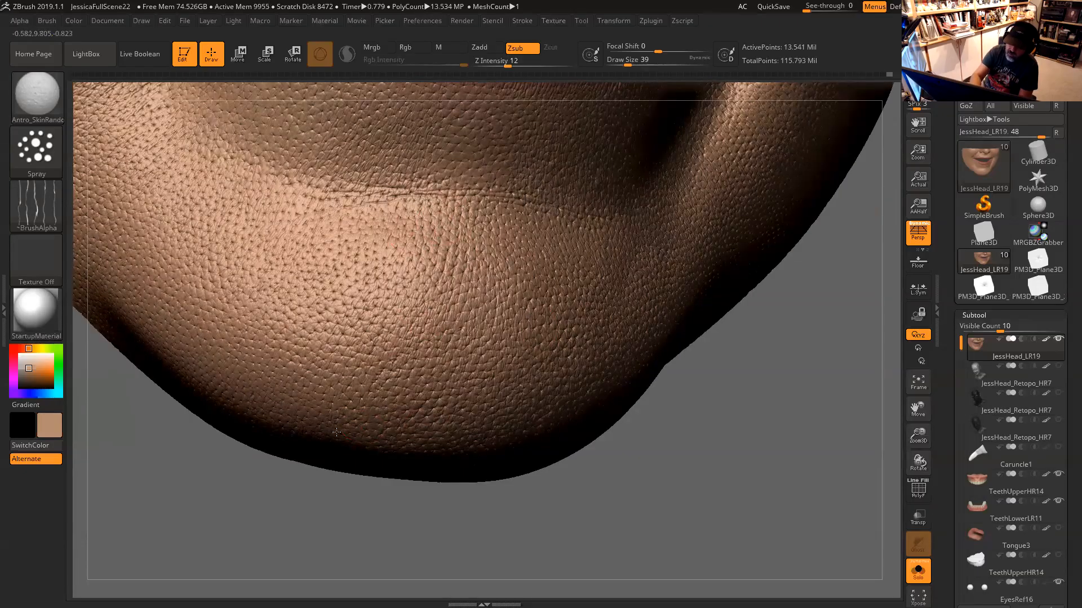
{"action": "mouse_move", "coordinate": [625, 484]}
{"action": "left_mouse_down"}
{"action": "mouse_move", "coordinate": [641, 463]}
{"action": "mouse_move", "coordinate": [628, 485]}
{"action": "mouse_move", "coordinate": [673, 515]}
{"action": "left_mouse_up"}
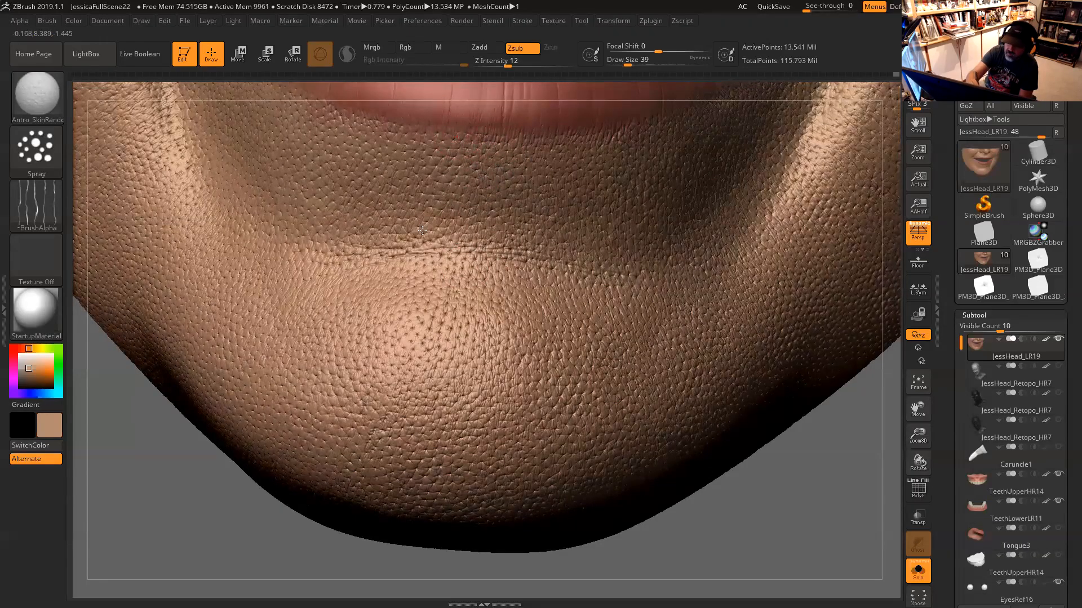
{"action": "left_click_drag", "start_coordinate": [724, 496], "coordinate": [451, 213]}
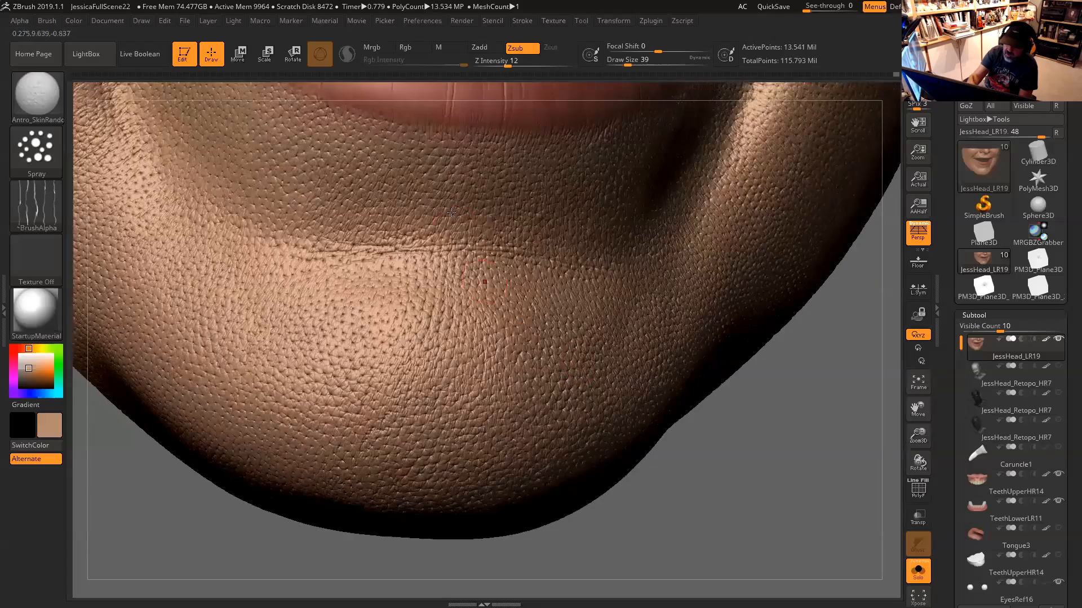
{"action": "left_click_drag", "start_coordinate": [732, 493], "coordinate": [491, 190]}
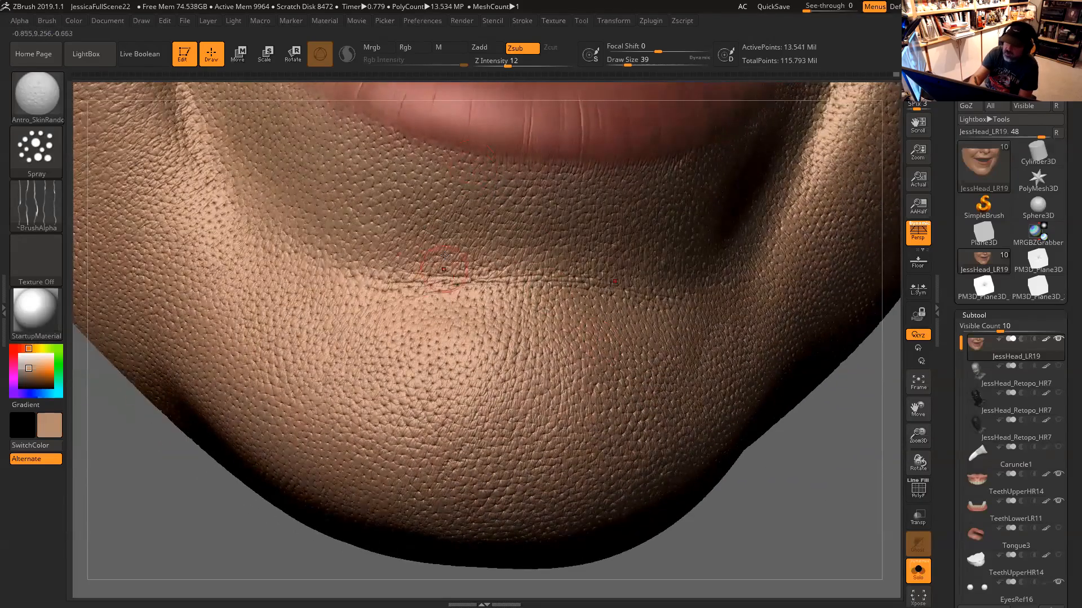
{"action": "mouse_move", "coordinate": [242, 483]}
{"action": "left_mouse_down"}
{"action": "mouse_move", "coordinate": [750, 438]}
{"action": "mouse_move", "coordinate": [512, 253]}
{"action": "left_mouse_up"}
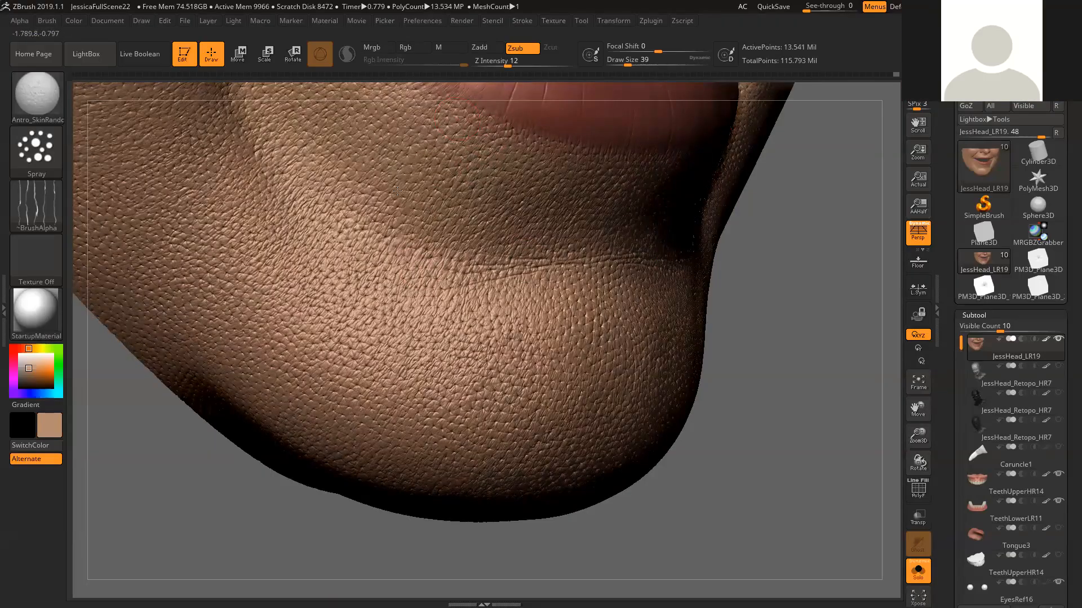
{"action": "right_click_drag", "start_coordinate": [647, 226], "coordinate": [678, 294], "text": "alt"}
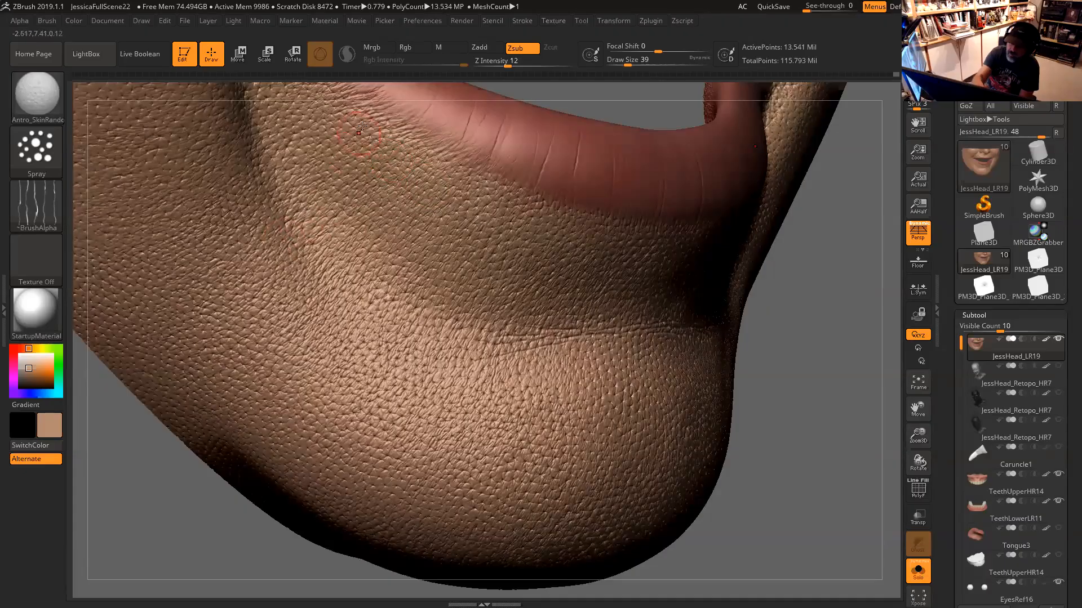
Spray fine skin lines between the character's right mouth corner, the lower lip and the crease above the chin
{"action": "left_click_drag", "start_coordinate": [766, 350], "coordinate": [388, 169]}
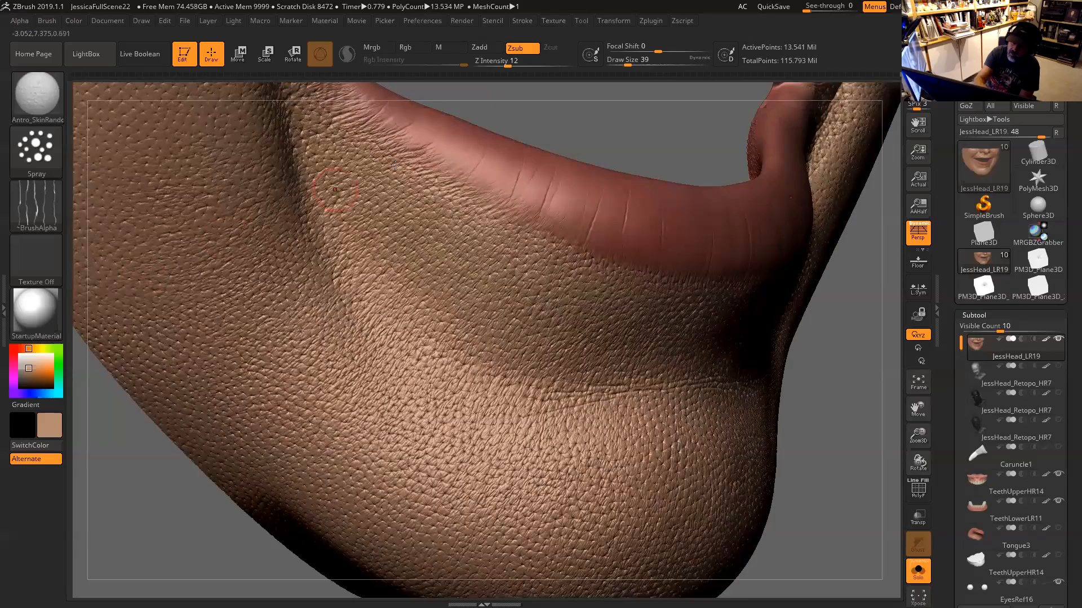
{"action": "left_click_drag", "start_coordinate": [537, 117], "coordinate": [577, 161], "text": "alt"}
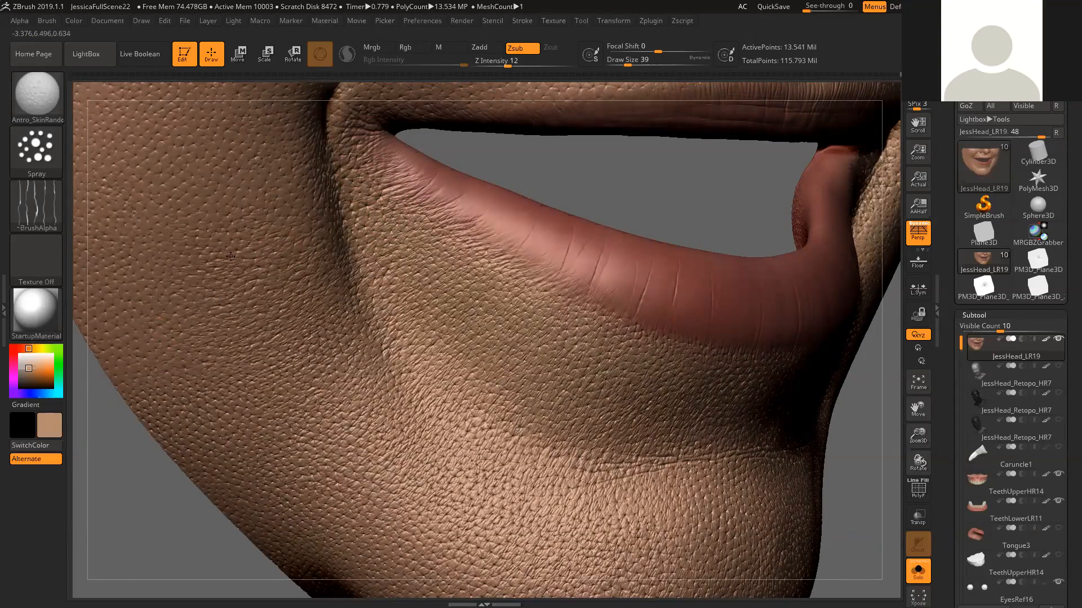
{"action": "left_click_drag", "start_coordinate": [581, 207], "coordinate": [600, 268], "text": "alt"}
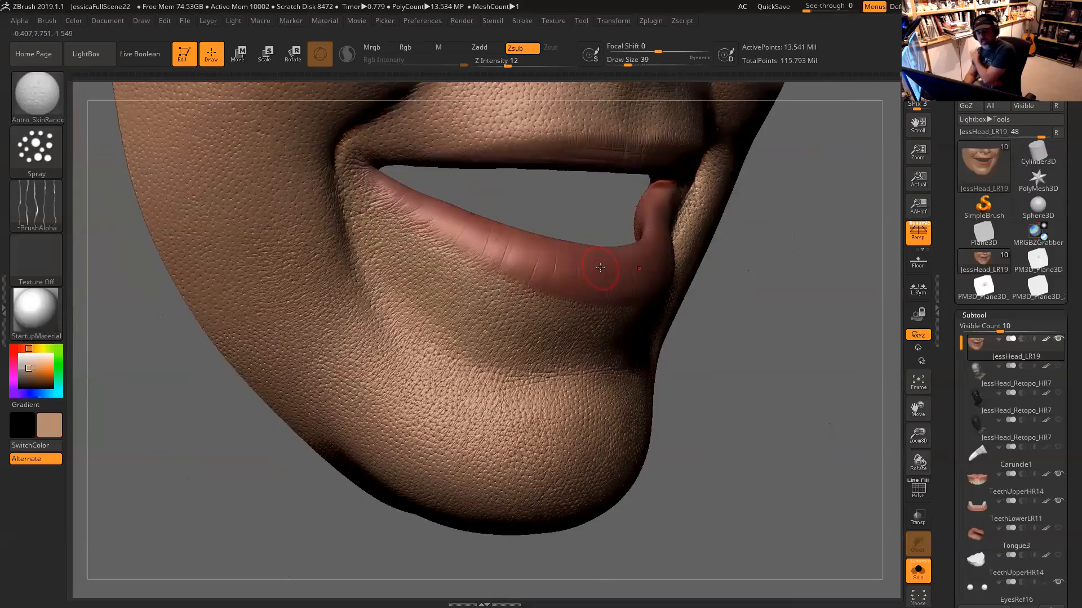
{"action": "left_click_drag", "start_coordinate": [746, 426], "coordinate": [723, 428]}
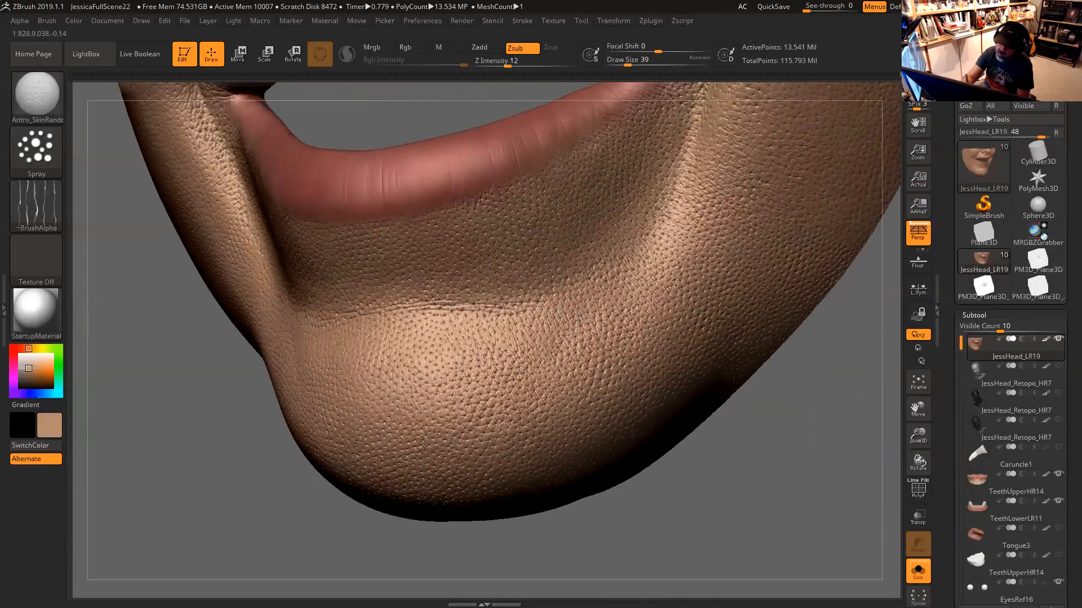
Set the Draw Size to 56 and spray skin lines over the chin toward the character's left jaw
{"action": "left_click_drag", "start_coordinate": [608, 362], "coordinate": [612, 367]}
{"action": "left_click_drag", "start_coordinate": [720, 477], "coordinate": [678, 456]}
{"action": "left_click_drag", "start_coordinate": [576, 349], "coordinate": [575, 366]}
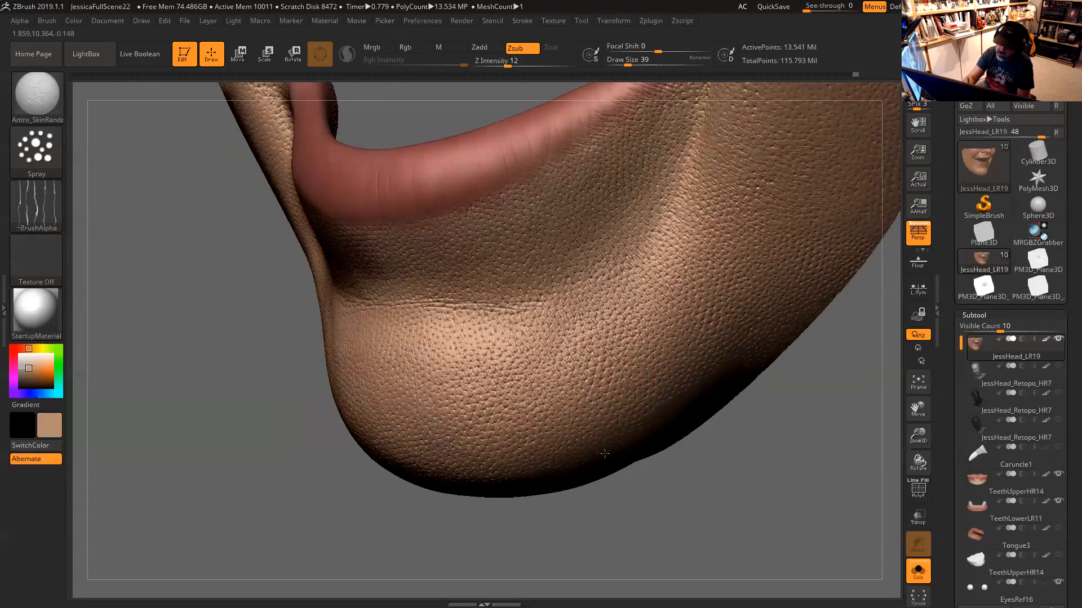
{"action": "left_click_drag", "start_coordinate": [683, 490], "coordinate": [726, 394]}
{"action": "key", "text": "space"}
{"action": "left_click_drag", "start_coordinate": [664, 289], "coordinate": [669, 289]}
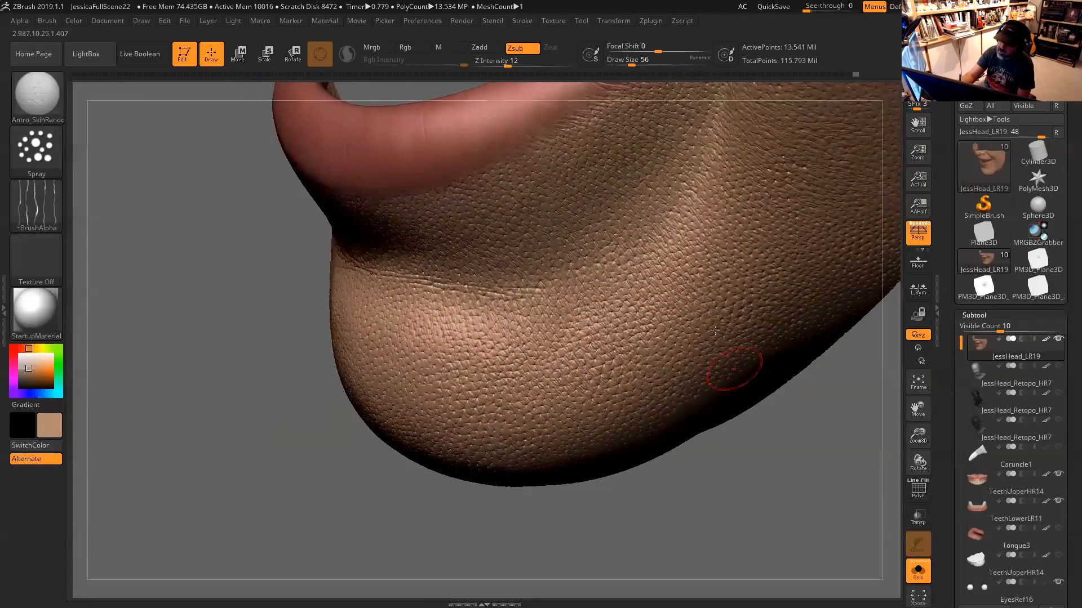
Spray skin lines along the character's left jaw, beside the mouth corner and down the side of the chin
{"action": "mouse_move", "coordinate": [809, 442]}
{"action": "left_mouse_down"}
{"action": "mouse_move", "coordinate": [708, 416]}
{"action": "mouse_move", "coordinate": [602, 259]}
{"action": "left_mouse_up"}
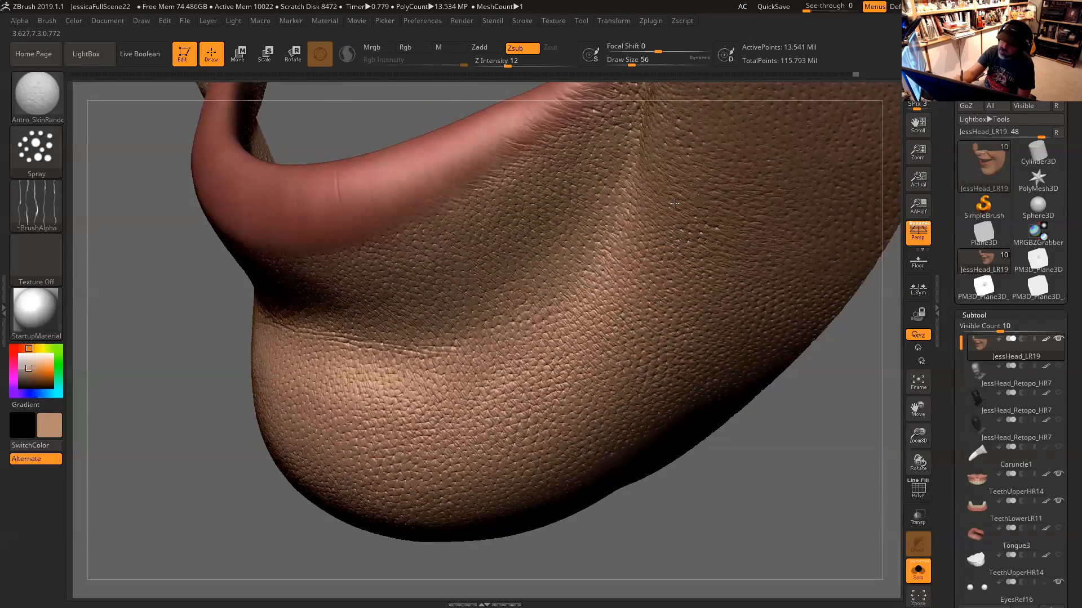
{"action": "mouse_move", "coordinate": [821, 309]}
{"action": "left_mouse_down"}
{"action": "mouse_move", "coordinate": [828, 315]}
{"action": "mouse_move", "coordinate": [711, 328]}
{"action": "mouse_move", "coordinate": [613, 177]}
{"action": "left_mouse_up"}
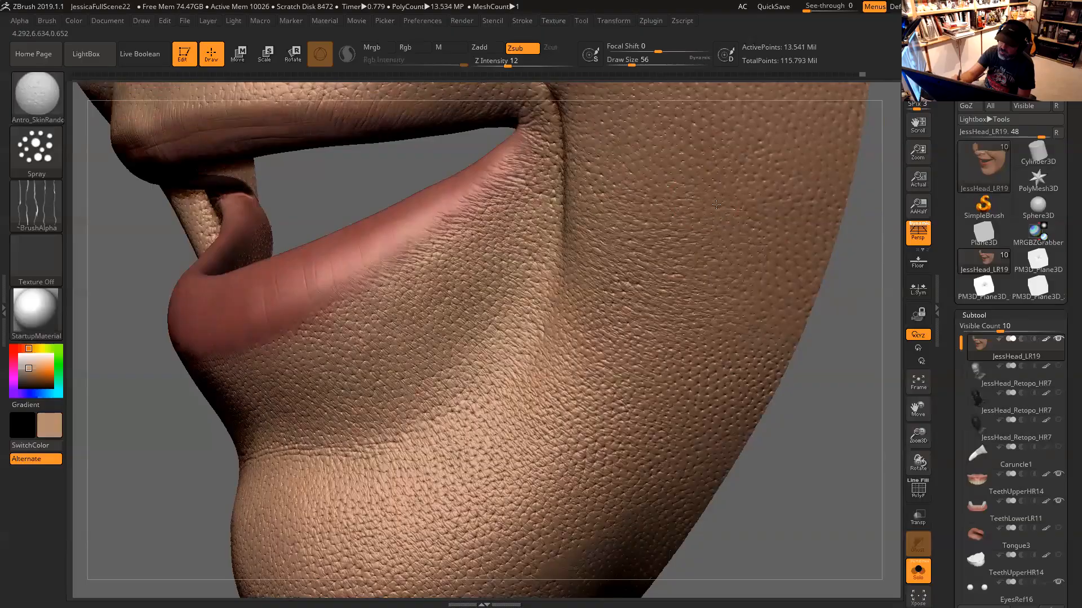
{"action": "left_click_drag", "start_coordinate": [831, 298], "coordinate": [710, 297]}
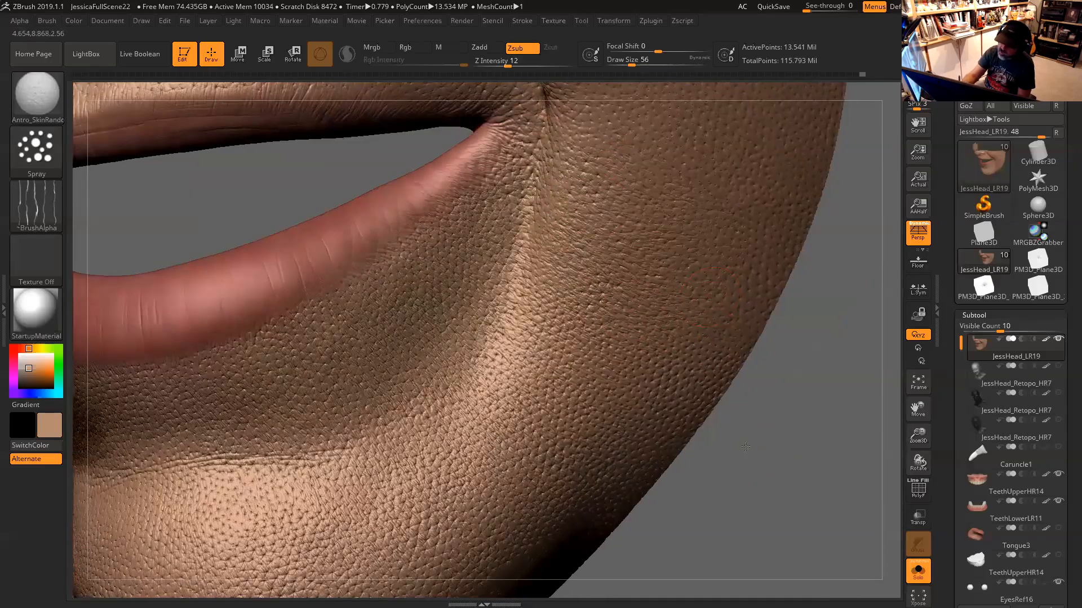
{"action": "left_click_drag", "start_coordinate": [764, 458], "coordinate": [625, 365]}
{"action": "left_click_drag", "start_coordinate": [768, 458], "coordinate": [589, 339]}
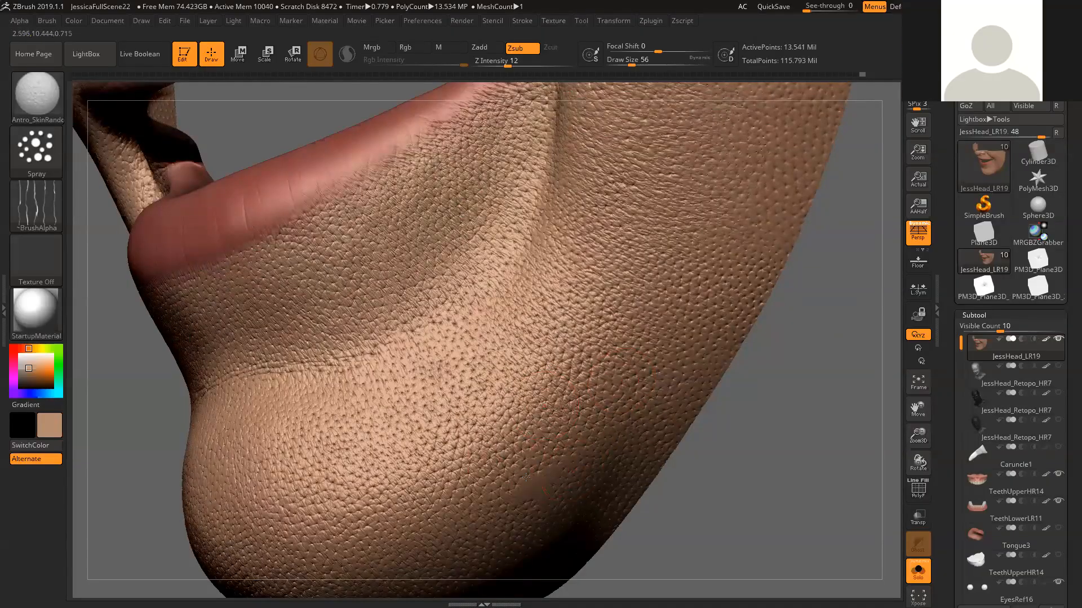
{"action": "left_click_drag", "start_coordinate": [693, 495], "coordinate": [539, 437]}
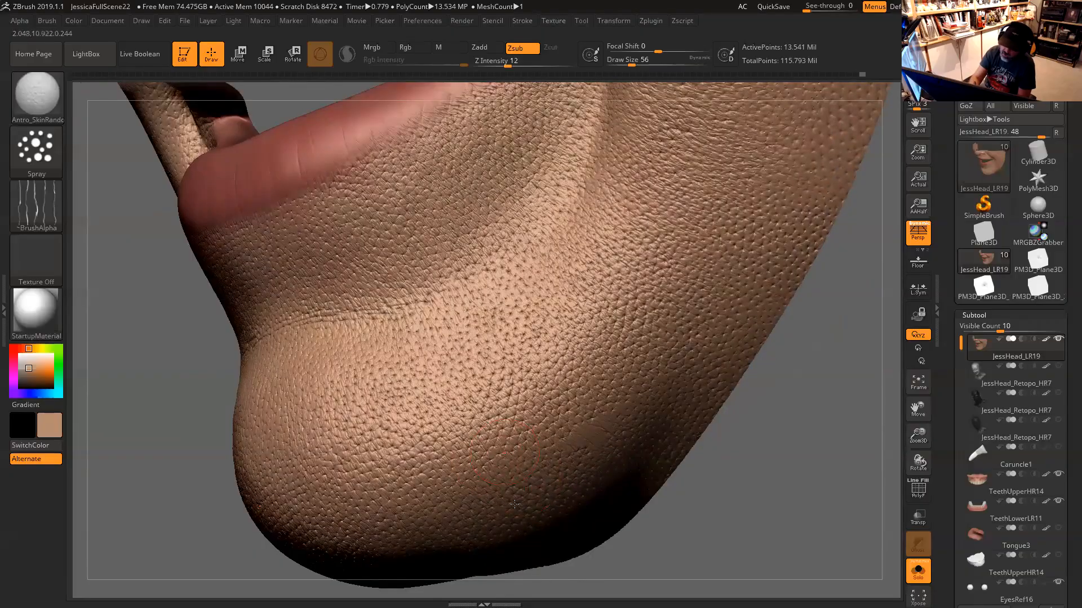
Set the Draw Size to 59 and Z Intensity to 14, and spray skin lines below the lower lip's left side
{"action": "mouse_move", "coordinate": [711, 476]}
{"action": "left_mouse_down"}
{"action": "mouse_move", "coordinate": [749, 499]}
{"action": "mouse_move", "coordinate": [705, 503]}
{"action": "left_mouse_up"}
{"action": "left_click_drag", "start_coordinate": [806, 495], "coordinate": [873, 470]}
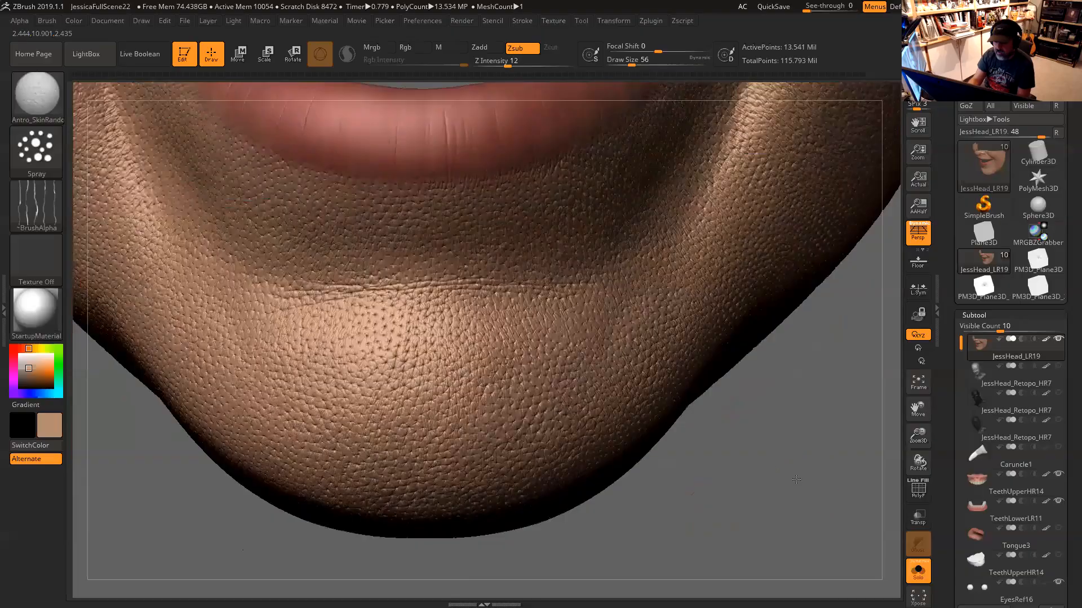
{"action": "left_click_drag", "start_coordinate": [685, 475], "coordinate": [690, 494]}
{"action": "left_click_drag", "start_coordinate": [733, 462], "coordinate": [703, 460]}
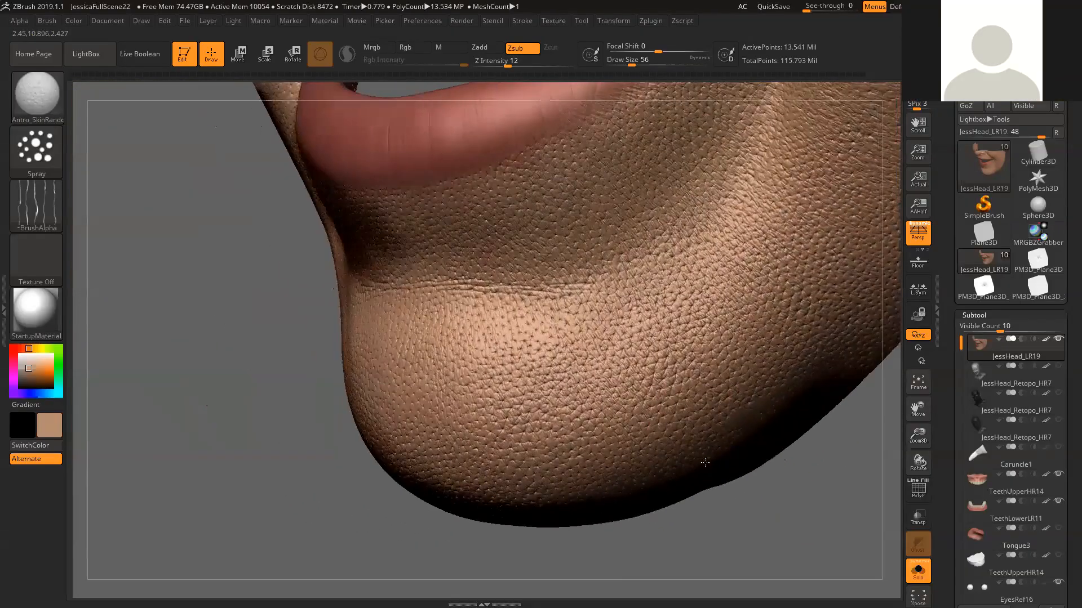
{"action": "key", "text": "space"}
{"action": "left_click", "coordinate": [585, 263]}
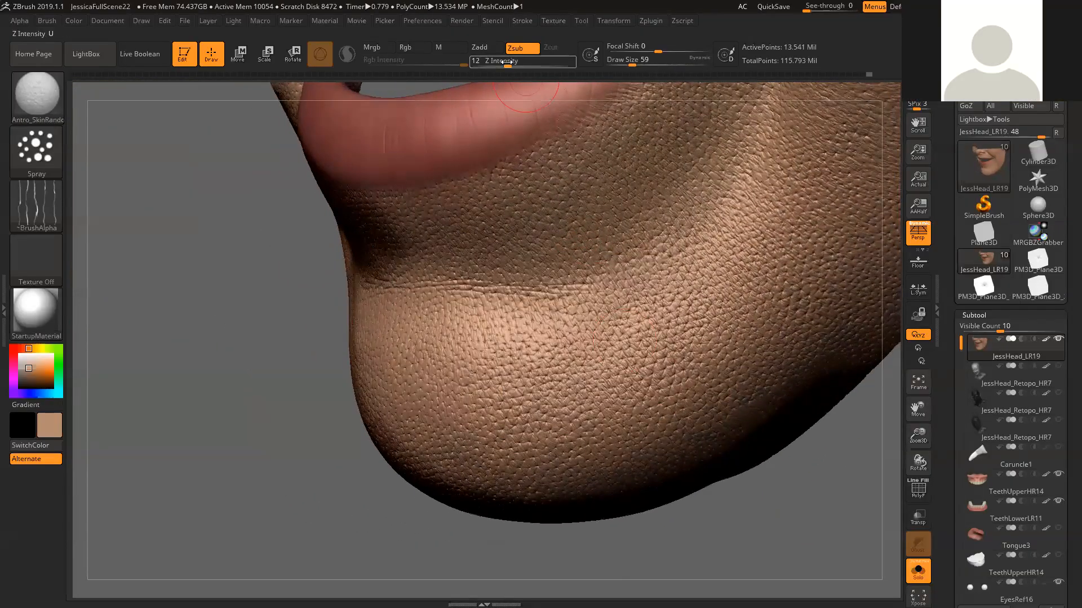
{"action": "left_click", "coordinate": [508, 62]}
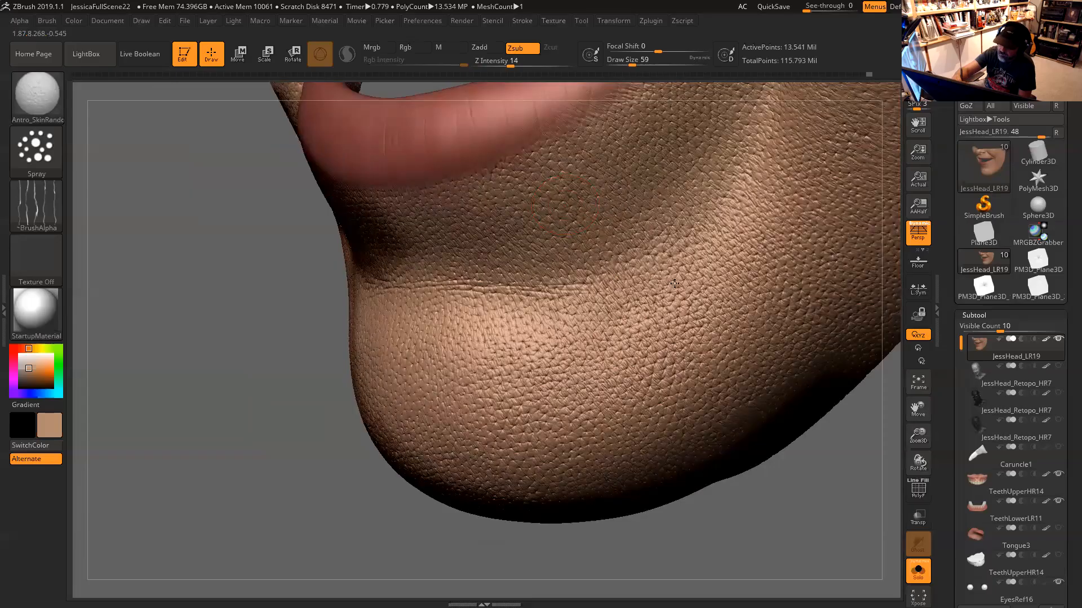
{"action": "mouse_move", "coordinate": [772, 473]}
{"action": "left_mouse_down"}
{"action": "mouse_move", "coordinate": [798, 497]}
{"action": "mouse_move", "coordinate": [797, 471]}
{"action": "mouse_move", "coordinate": [727, 403]}
{"action": "mouse_move", "coordinate": [662, 386]}
{"action": "mouse_move", "coordinate": [670, 390]}
{"action": "left_mouse_up"}
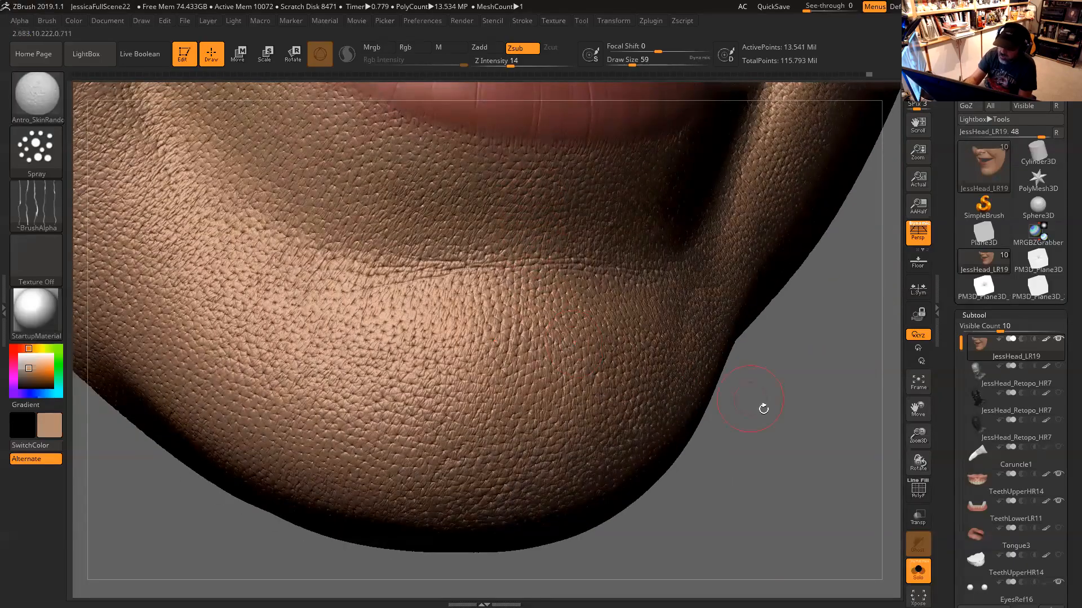
Set the Draw Size to 56 and spray stronger skin lines over the character's right jaw and side of the chin
{"action": "left_click_drag", "start_coordinate": [764, 409], "coordinate": [476, 316]}
{"action": "mouse_move", "coordinate": [330, 434]}
{"action": "left_mouse_down"}
{"action": "mouse_move", "coordinate": [306, 473]}
{"action": "mouse_move", "coordinate": [336, 429]}
{"action": "left_mouse_up"}
{"action": "key", "text": "space"}
{"action": "left_click_drag", "start_coordinate": [304, 220], "coordinate": [302, 220]}
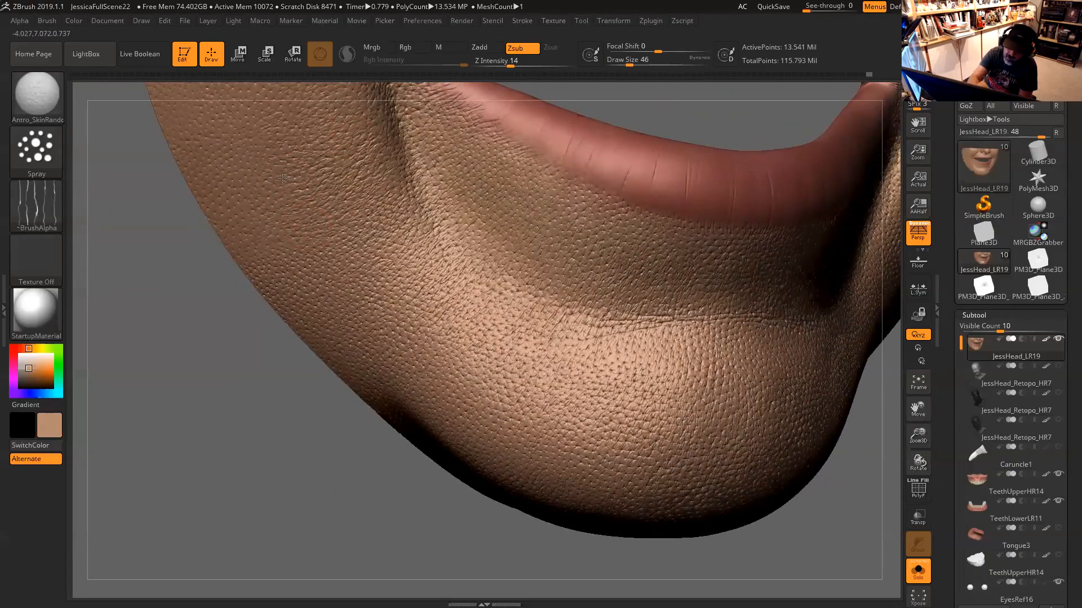
{"action": "key", "text": "space"}
{"action": "left_click_drag", "start_coordinate": [296, 218], "coordinate": [299, 219]}
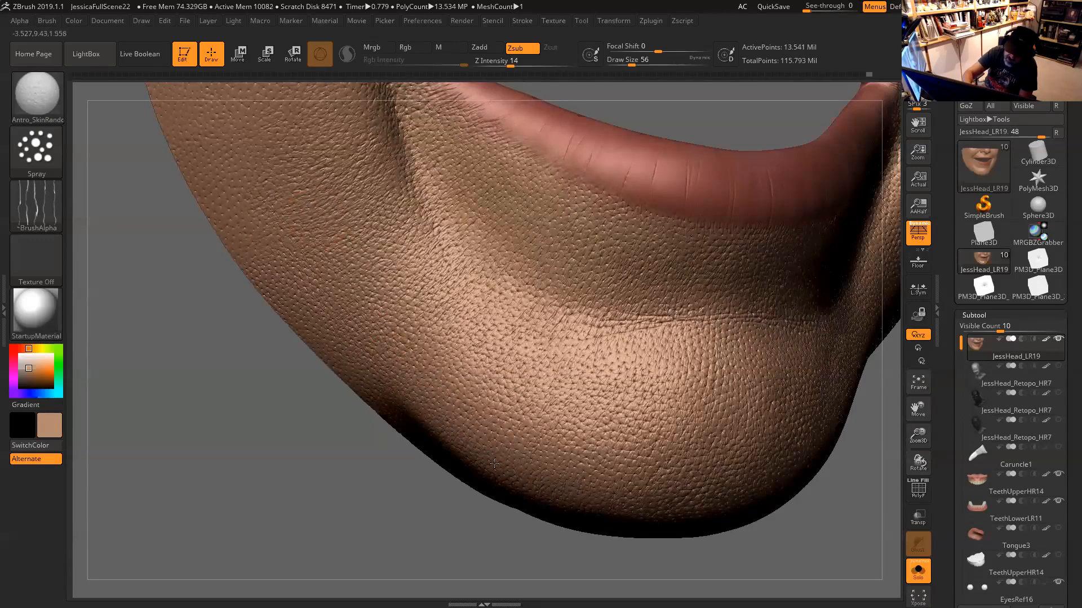
Spray skin lines across the front of the chin and around both of its sides
{"action": "left_click_drag", "start_coordinate": [446, 514], "coordinate": [403, 492], "text": "alt"}
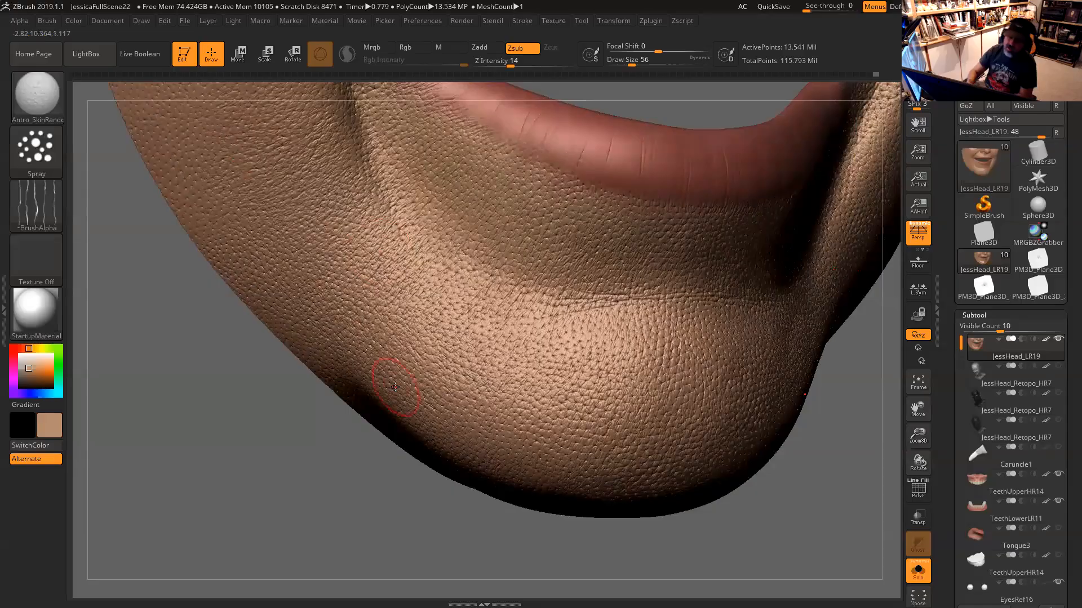
{"action": "mouse_move", "coordinate": [819, 492]}
{"action": "left_mouse_down"}
{"action": "mouse_move", "coordinate": [817, 507]}
{"action": "mouse_move", "coordinate": [770, 440]}
{"action": "left_mouse_up"}
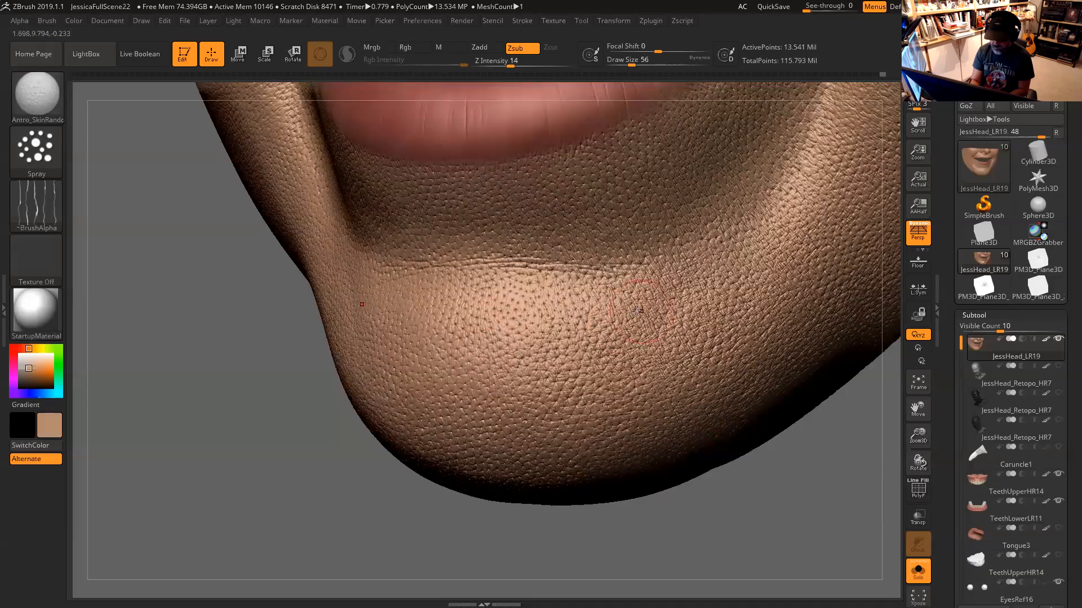
{"action": "left_click_drag", "start_coordinate": [759, 494], "coordinate": [700, 447]}
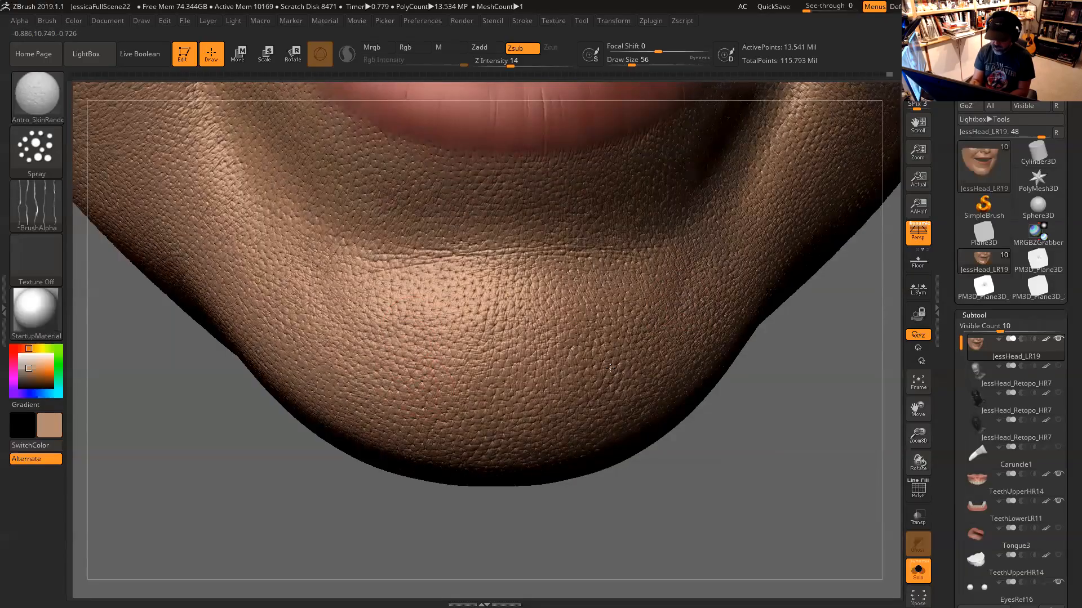
{"action": "left_click_drag", "start_coordinate": [732, 489], "coordinate": [625, 290]}
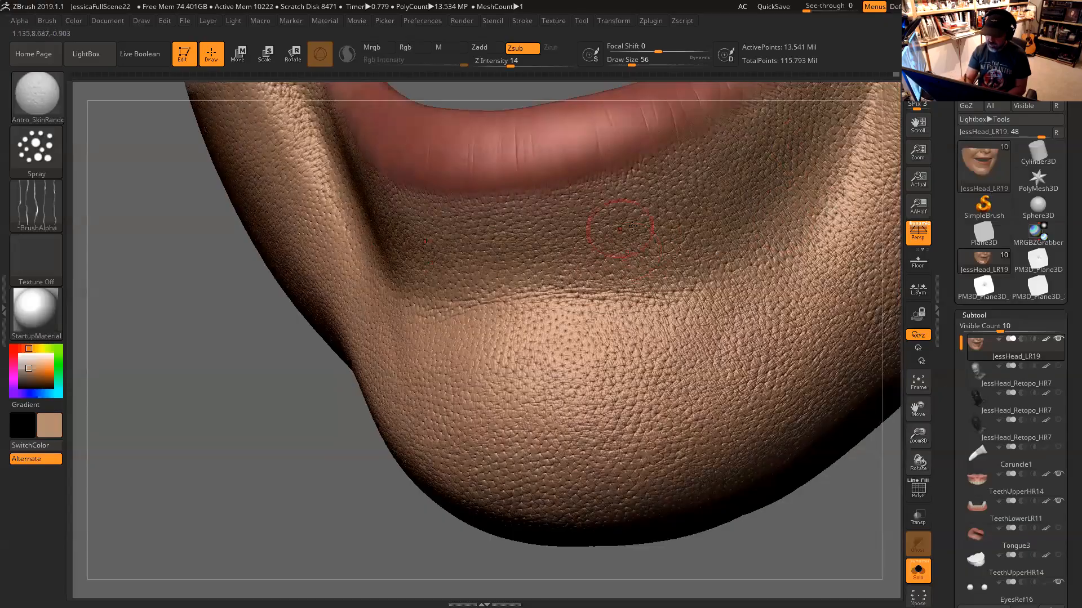
Spray skin lines in the hollow between the lower lip and chin toward the character's left mouth corner
{"action": "left_click_drag", "start_coordinate": [821, 485], "coordinate": [699, 484], "text": "alt"}
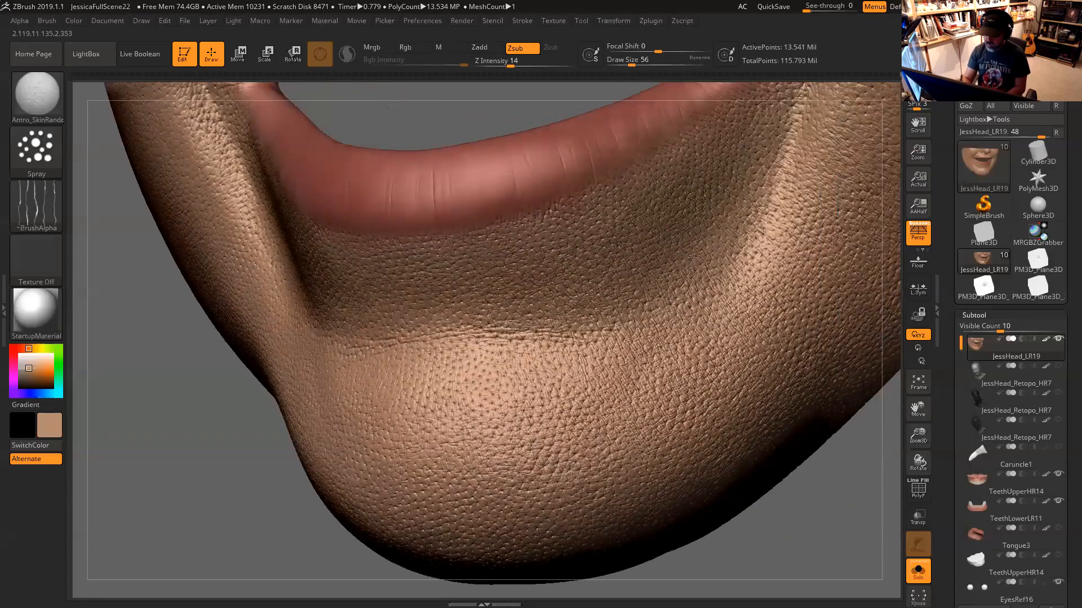
{"action": "right_click_drag", "start_coordinate": [754, 239], "coordinate": [693, 258], "text": "alt"}
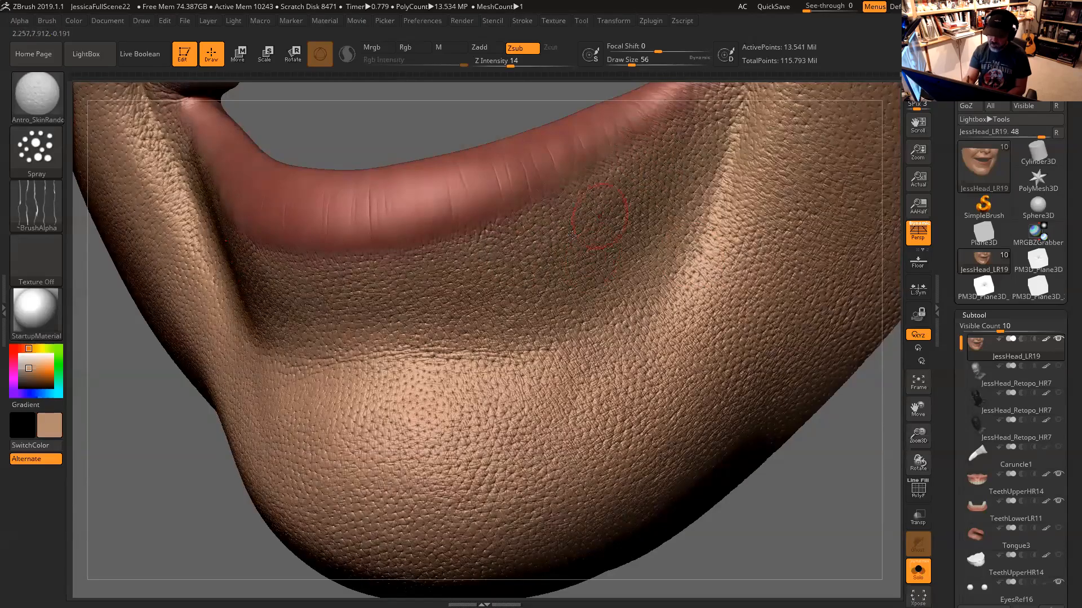
{"action": "mouse_move", "coordinate": [768, 499]}
{"action": "right_mouse_down", "text": "ctrl"}
{"action": "mouse_move", "coordinate": [762, 459]}
{"action": "mouse_move", "coordinate": [799, 495]}
{"action": "right_mouse_up", "text": "ctrl"}
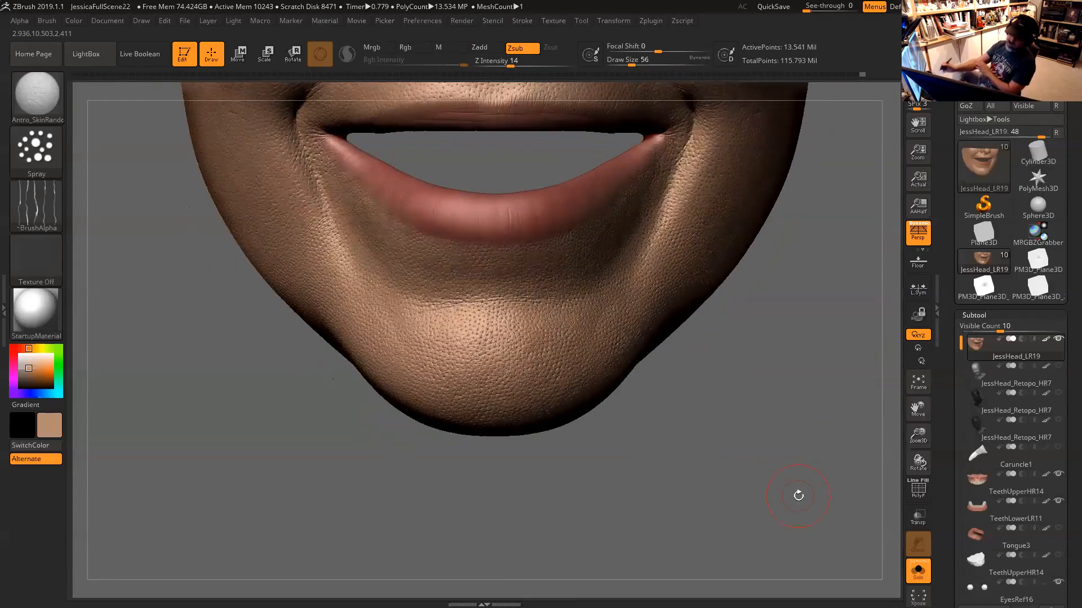
Spray skin lines over the character's right jaw, and set the Draw Size to 35 for the skin around the mouth corner
{"action": "left_click_drag", "start_coordinate": [742, 394], "coordinate": [681, 447]}
{"action": "left_click_drag", "start_coordinate": [225, 447], "coordinate": [399, 452], "text": "alt"}
{"action": "left_click_drag", "start_coordinate": [259, 459], "coordinate": [418, 452]}
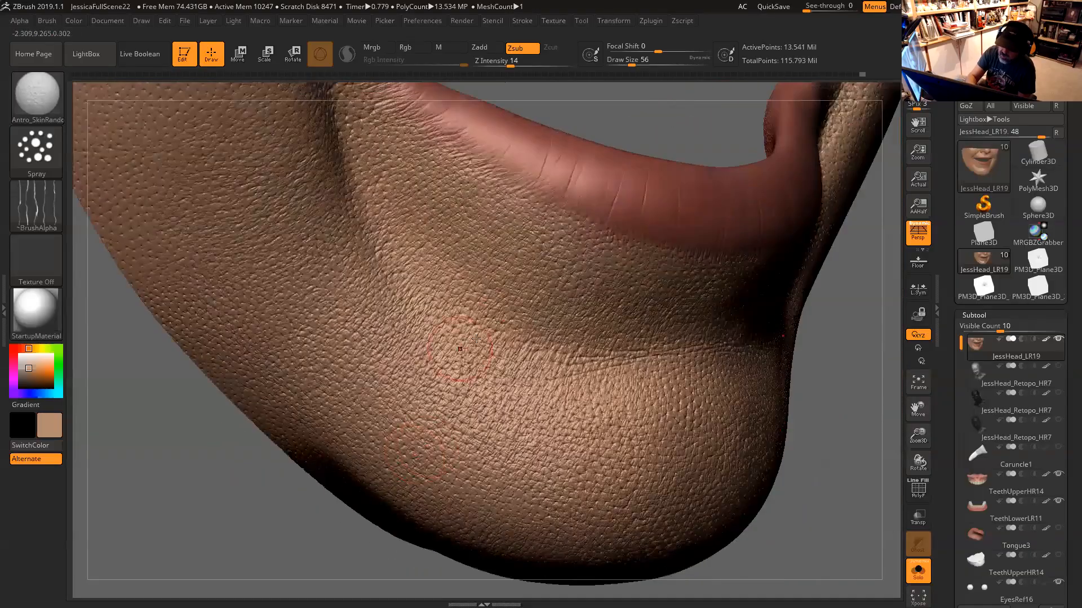
{"action": "left_click_drag", "start_coordinate": [822, 362], "coordinate": [889, 422], "text": "alt"}
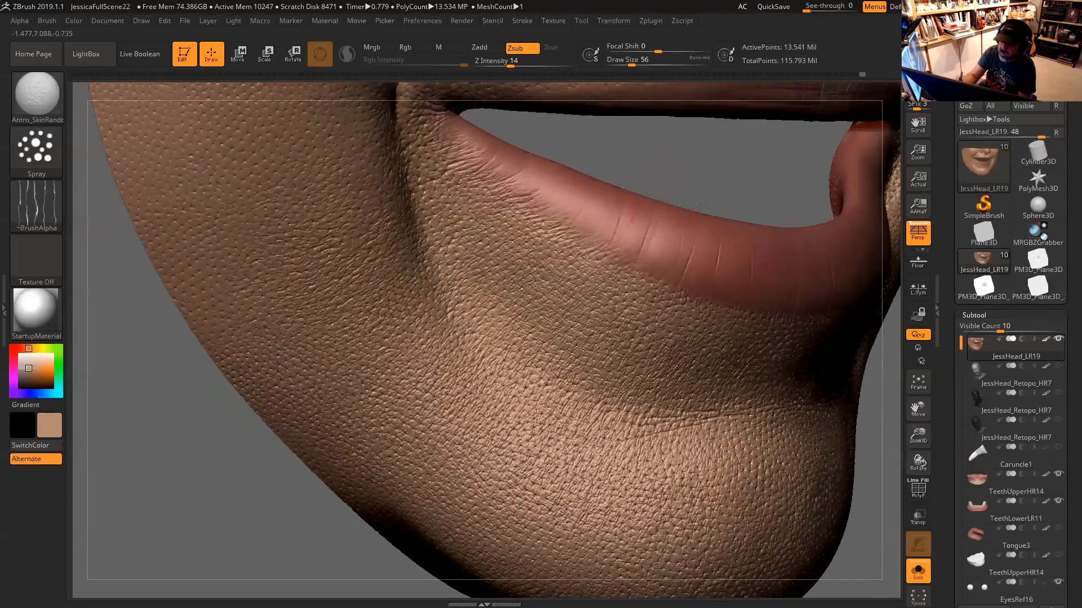
{"action": "left_click_drag", "start_coordinate": [701, 207], "coordinate": [776, 261], "text": "alt"}
{"action": "key", "text": "space"}
{"action": "left_click_drag", "start_coordinate": [525, 241], "coordinate": [515, 242]}
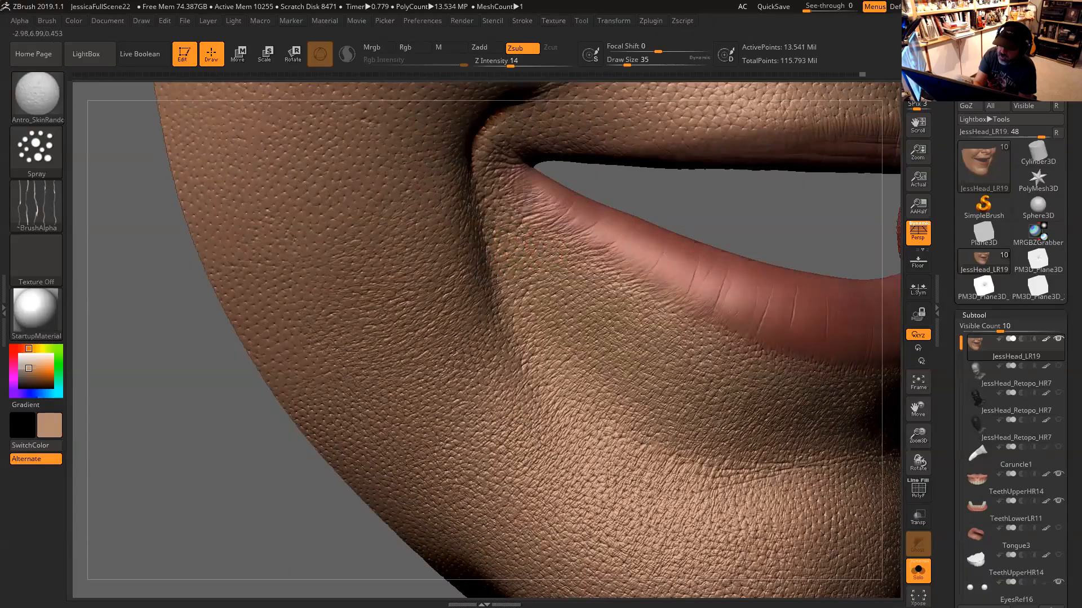
Set the Draw Size to 71 and spray skin lines over the character's right cheek beside the mouth corner
{"action": "left_click_drag", "start_coordinate": [679, 210], "coordinate": [681, 233], "text": "alt"}
{"action": "left_click_drag", "start_coordinate": [225, 349], "coordinate": [209, 351]}
{"action": "key", "text": "space"}
{"action": "left_click_drag", "start_coordinate": [435, 229], "coordinate": [445, 227]}
{"action": "key", "text": "space"}
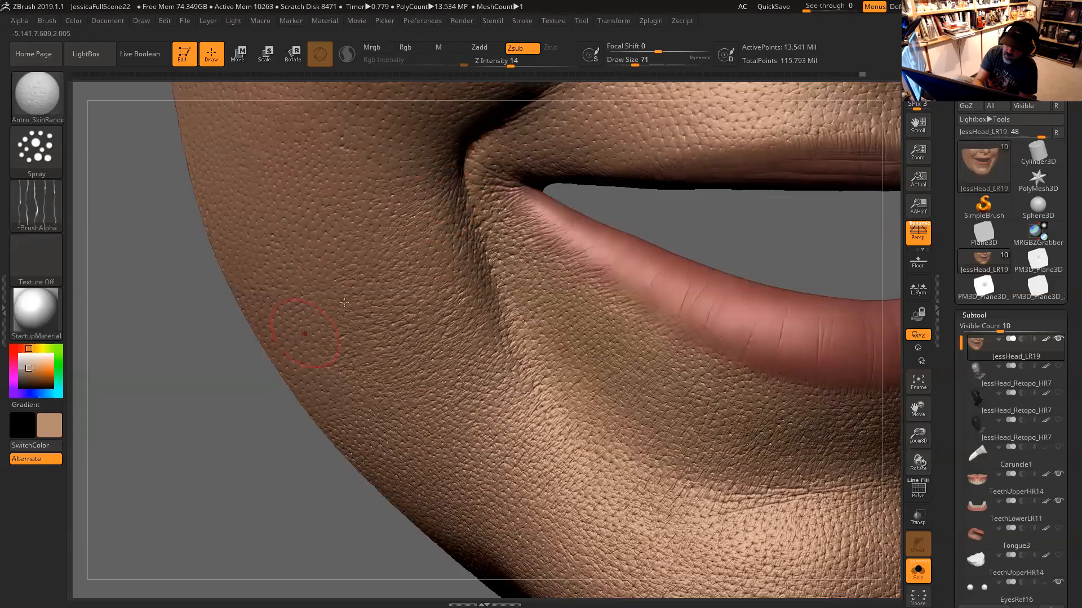
{"action": "key", "text": "space"}
{"action": "left_click_drag", "start_coordinate": [443, 261], "coordinate": [435, 263]}
{"action": "left_click_drag", "start_coordinate": [451, 220], "coordinate": [463, 265]}
Set the Draw Size to 54, try spraying skin lines above the upper lip with a changed Z Intensity, and undo the stroke
{"action": "mouse_move", "coordinate": [691, 233]}
{"action": "left_mouse_down", "text": "alt"}
{"action": "mouse_move", "coordinate": [661, 322]}
{"action": "mouse_move", "coordinate": [669, 337]}
{"action": "mouse_move", "coordinate": [709, 304]}
{"action": "mouse_move", "coordinate": [705, 335]}
{"action": "mouse_move", "coordinate": [758, 241]}
{"action": "left_mouse_up", "text": "alt"}
{"action": "key", "text": "space"}
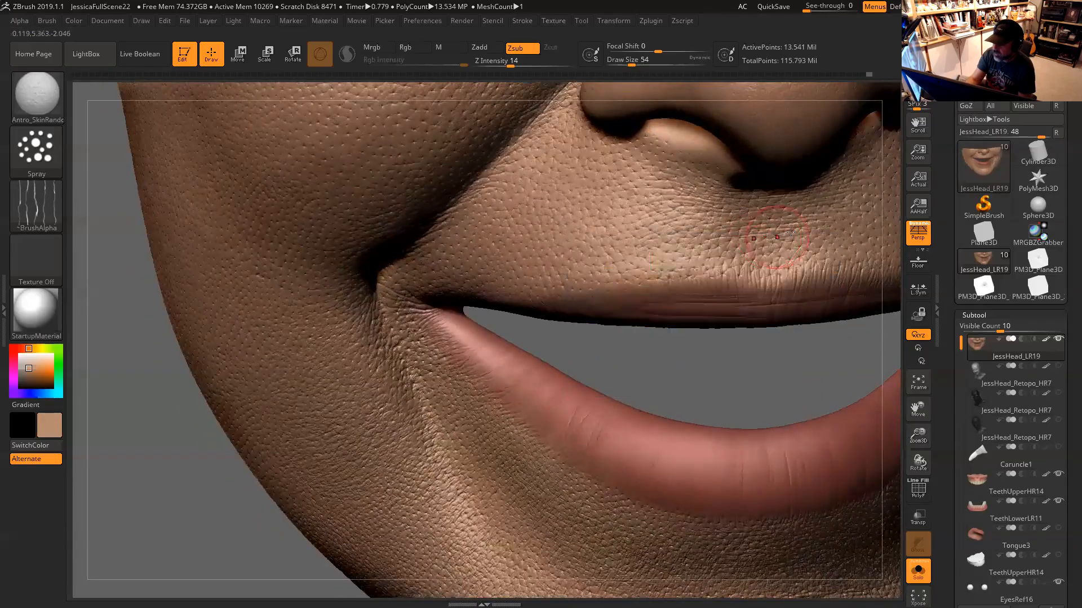
{"action": "mouse_move", "coordinate": [726, 358]}
{"action": "left_mouse_down", "text": "alt"}
{"action": "mouse_move", "coordinate": [710, 369]}
{"action": "mouse_move", "coordinate": [720, 367]}
{"action": "left_mouse_up", "text": "alt"}
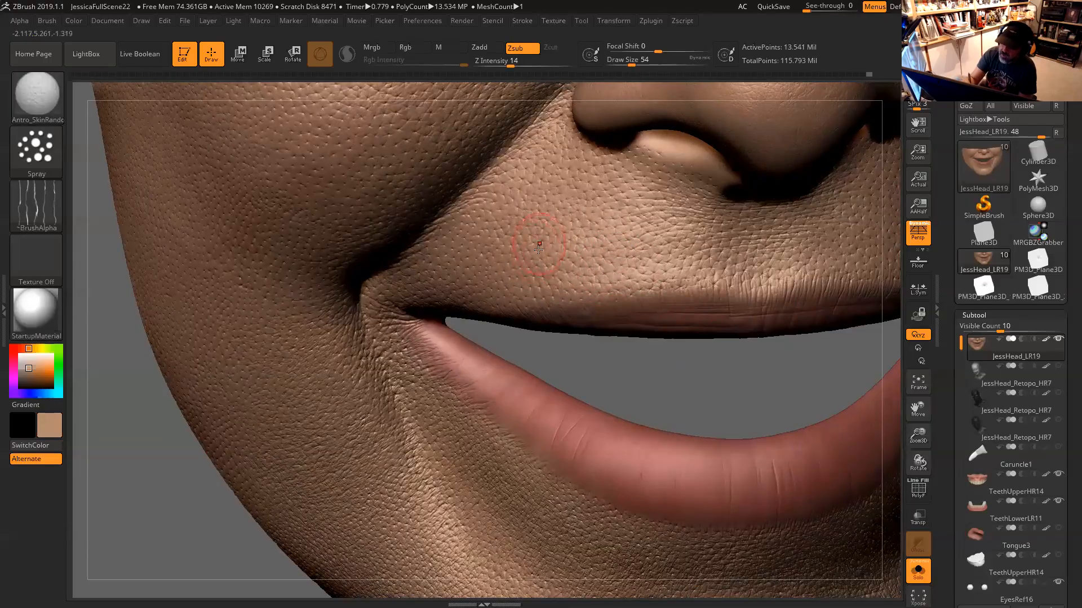
{"action": "key", "text": "space"}
{"action": "left_click", "coordinate": [563, 239]}
{"action": "left_click", "coordinate": [523, 63]}
{"action": "key", "text": "space"}
{"action": "left_click", "coordinate": [565, 231]}
{"action": "mouse_move", "coordinate": [521, 247]}
{"action": "left_mouse_down"}
{"action": "mouse_move", "coordinate": [568, 239]}
{"action": "mouse_move", "coordinate": [614, 211]}
{"action": "mouse_move", "coordinate": [636, 253]}
{"action": "mouse_move", "coordinate": [651, 236]}
{"action": "left_mouse_up"}
{"action": "key", "text": "ctrl"}
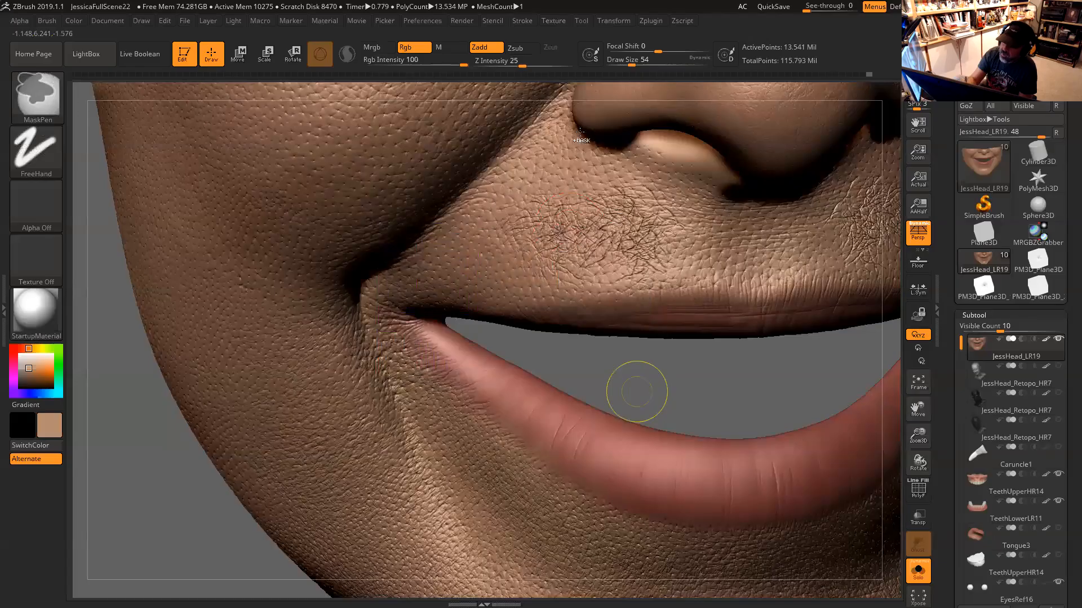
{"action": "key", "text": "ctrl+z"}
Set the Z Intensity to 8 and Draw Size to 37 for faint skin lines near the upper lip's right corner
{"action": "left_click", "coordinate": [510, 63]}
{"action": "left_click_drag", "start_coordinate": [507, 64], "coordinate": [503, 65]}
{"action": "key", "text": "space"}
{"action": "left_click", "coordinate": [566, 243]}
{"action": "left_click_drag", "start_coordinate": [657, 366], "coordinate": [394, 302]}
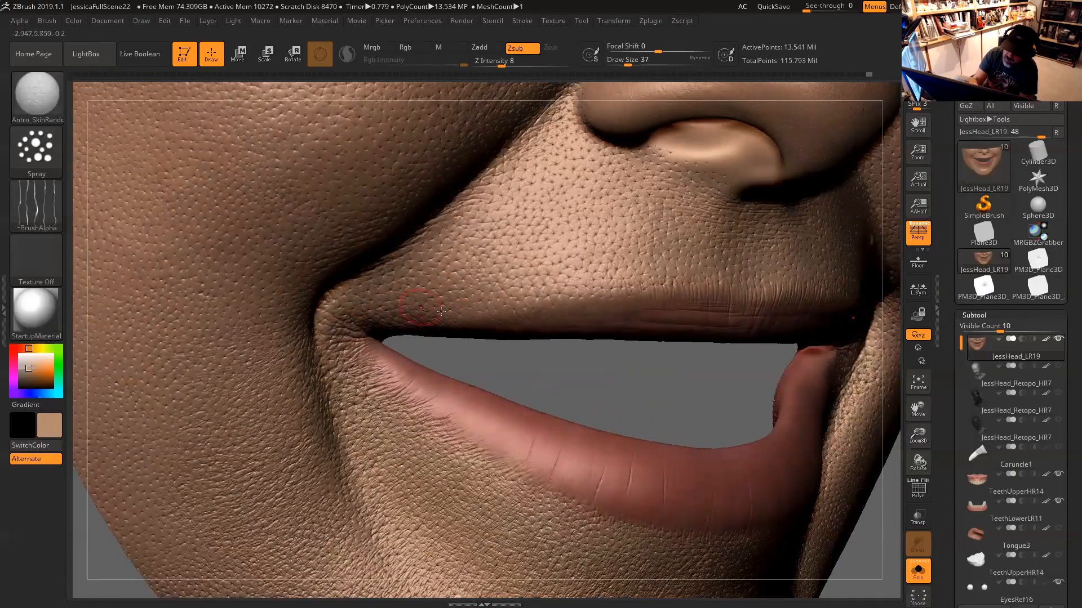
Set the Draw Size to 44 and spray faint skin lines between the upper lip, the cheek fold and the nose
{"action": "left_click_drag", "start_coordinate": [548, 373], "coordinate": [612, 403], "text": "alt"}
{"action": "key", "text": "space"}
{"action": "left_click", "coordinate": [469, 284]}
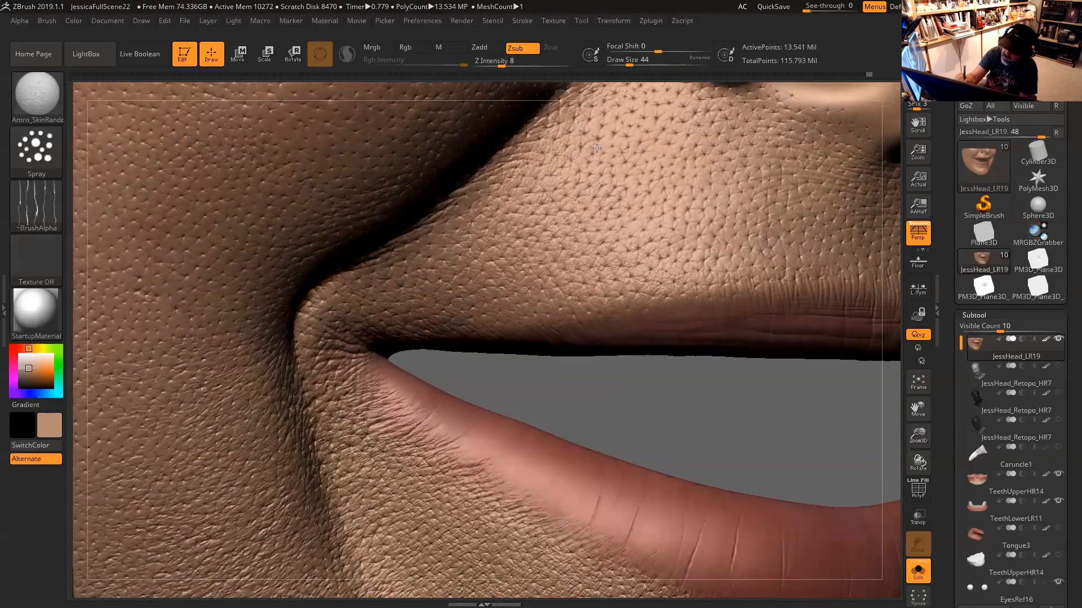
{"action": "mouse_move", "coordinate": [702, 374]}
{"action": "left_mouse_down"}
{"action": "mouse_move", "coordinate": [625, 427]}
{"action": "mouse_move", "coordinate": [649, 440]}
{"action": "mouse_move", "coordinate": [589, 320]}
{"action": "left_mouse_up"}
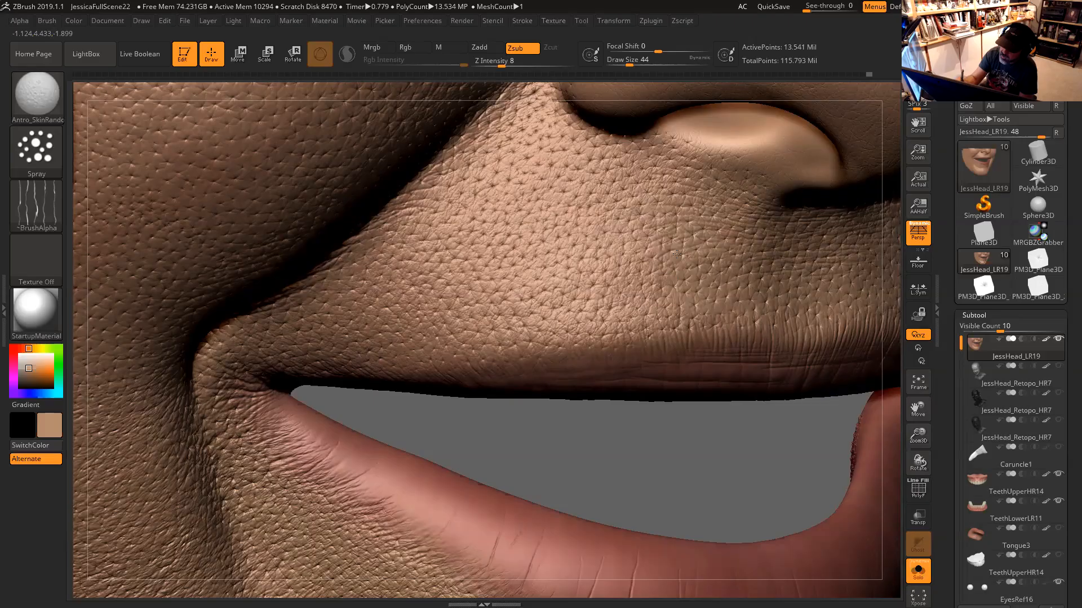
Spray faint skin lines across the area above the upper lip, from the right cheek fold to beneath the nose
{"action": "left_click_drag", "start_coordinate": [685, 460], "coordinate": [589, 448]}
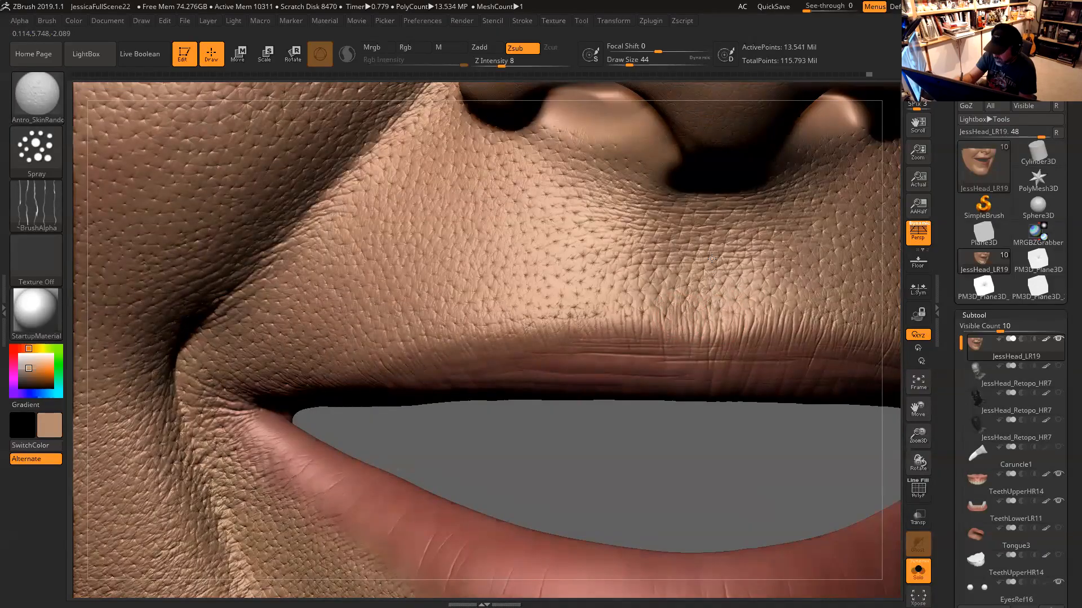
{"action": "left_click_drag", "start_coordinate": [691, 435], "coordinate": [746, 297]}
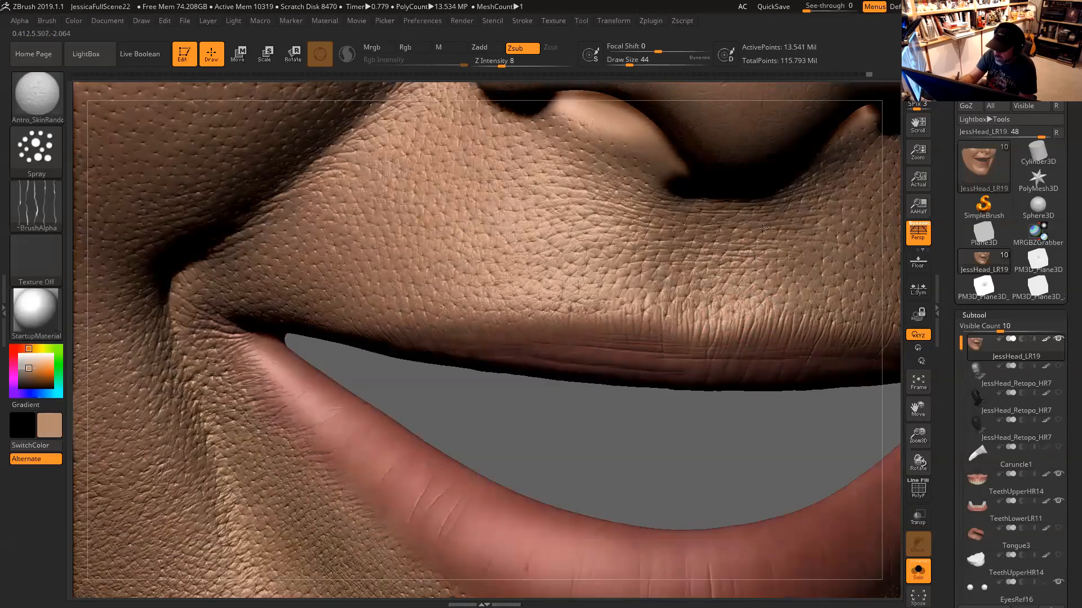
{"action": "left_click_drag", "start_coordinate": [717, 451], "coordinate": [775, 445]}
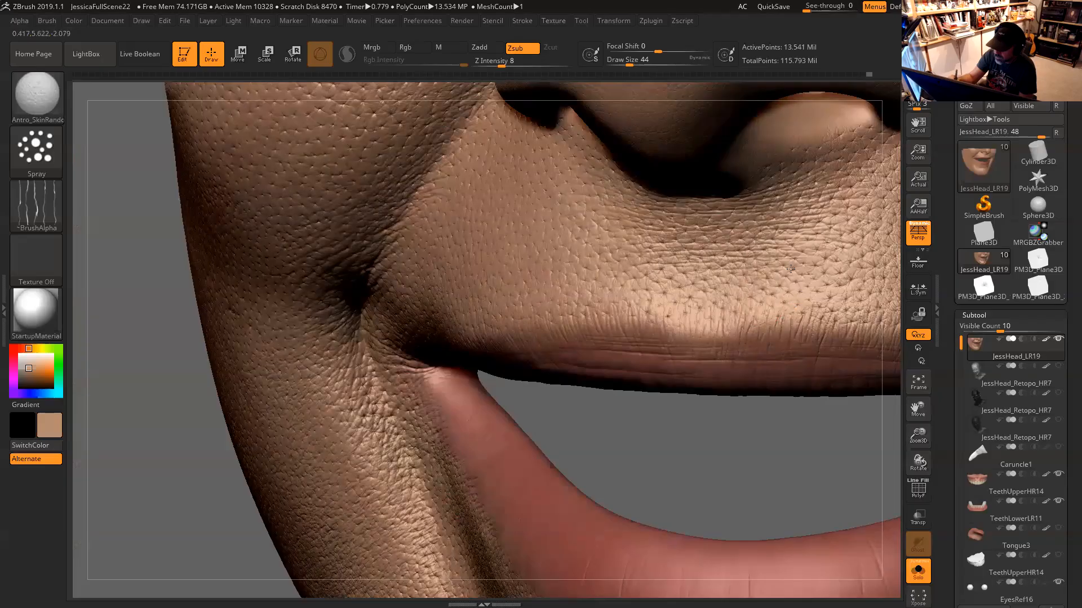
{"action": "left_click_drag", "start_coordinate": [740, 448], "coordinate": [648, 338]}
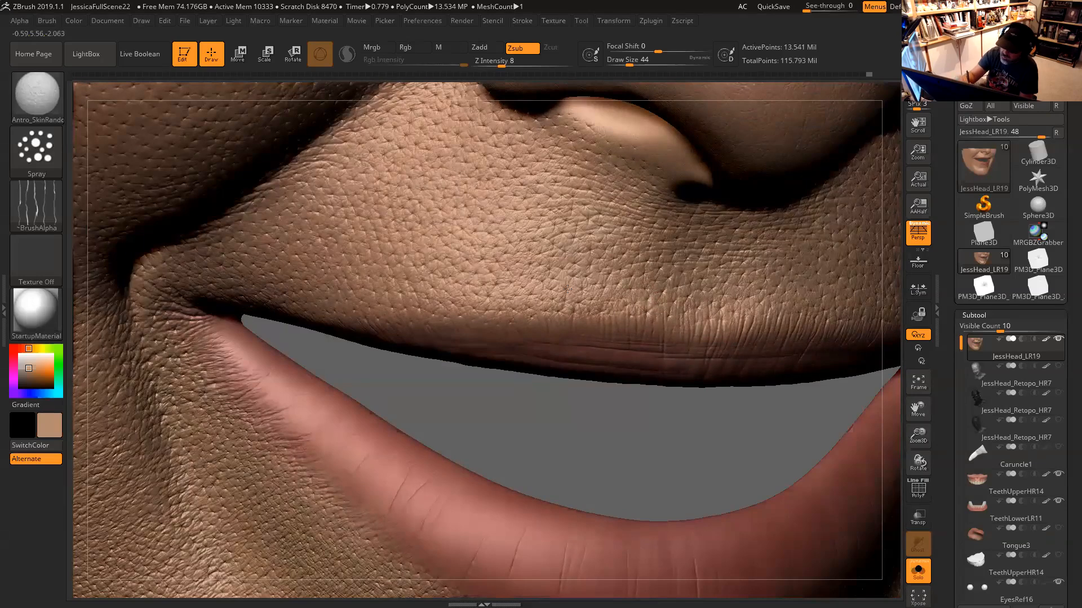
{"action": "mouse_move", "coordinate": [644, 423]}
{"action": "left_mouse_down"}
{"action": "mouse_move", "coordinate": [676, 436]}
{"action": "mouse_move", "coordinate": [663, 430]}
{"action": "mouse_move", "coordinate": [683, 422]}
{"action": "mouse_move", "coordinate": [669, 424]}
{"action": "left_mouse_up"}
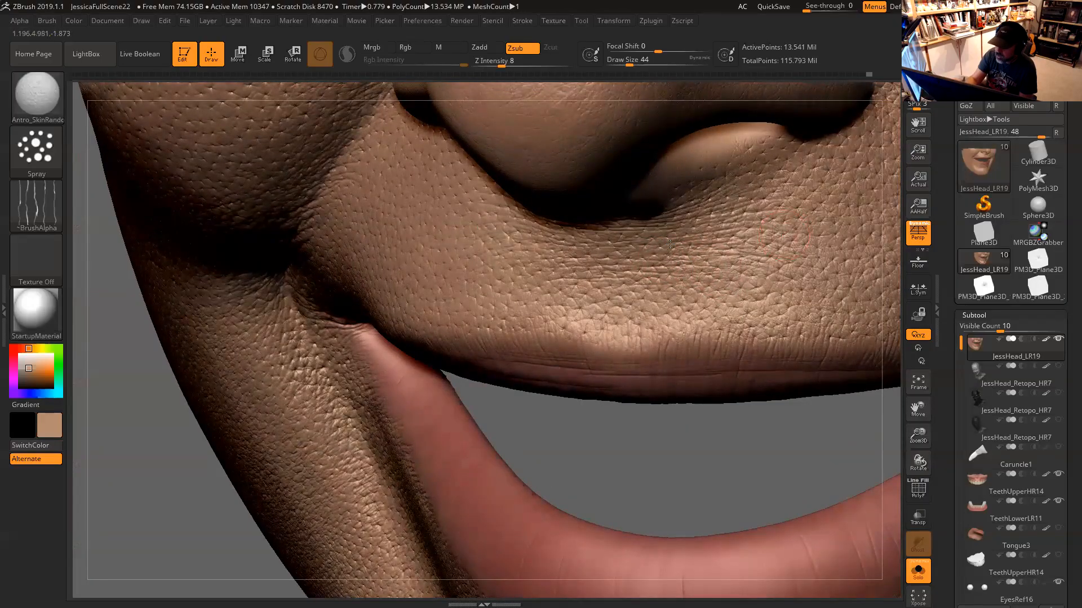
Set the Z Intensity to 13 and spray stronger skin lines above the upper lip and along the right cheek fold
{"action": "left_click_drag", "start_coordinate": [502, 63], "coordinate": [509, 64]}
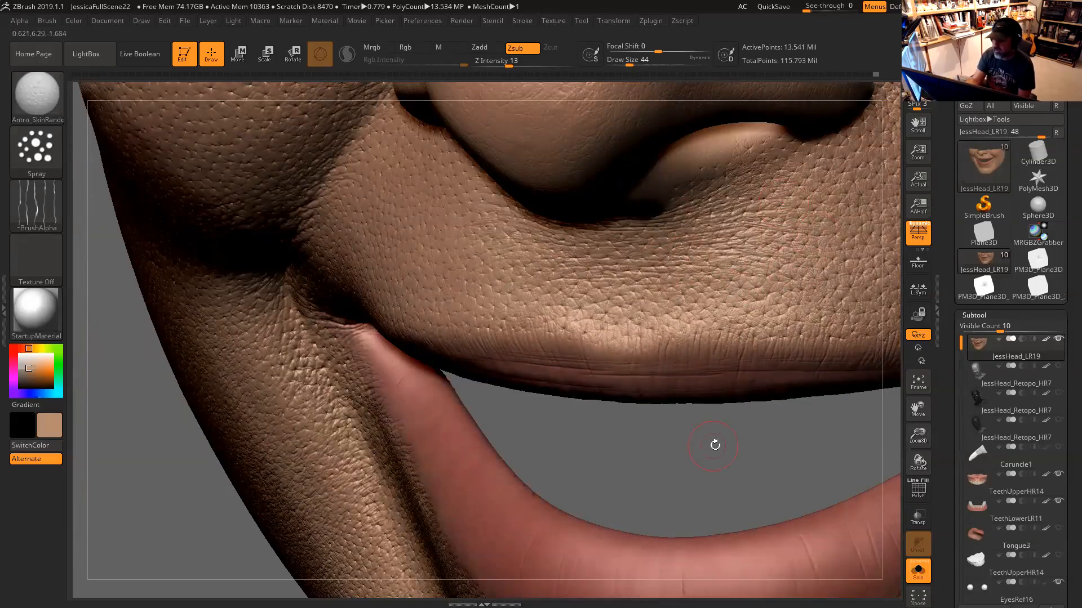
{"action": "mouse_move", "coordinate": [715, 442]}
{"action": "left_mouse_down"}
{"action": "mouse_move", "coordinate": [704, 403]}
{"action": "mouse_move", "coordinate": [681, 433]}
{"action": "mouse_move", "coordinate": [623, 401]}
{"action": "mouse_move", "coordinate": [661, 427]}
{"action": "mouse_move", "coordinate": [616, 421]}
{"action": "mouse_move", "coordinate": [713, 423]}
{"action": "left_mouse_up"}
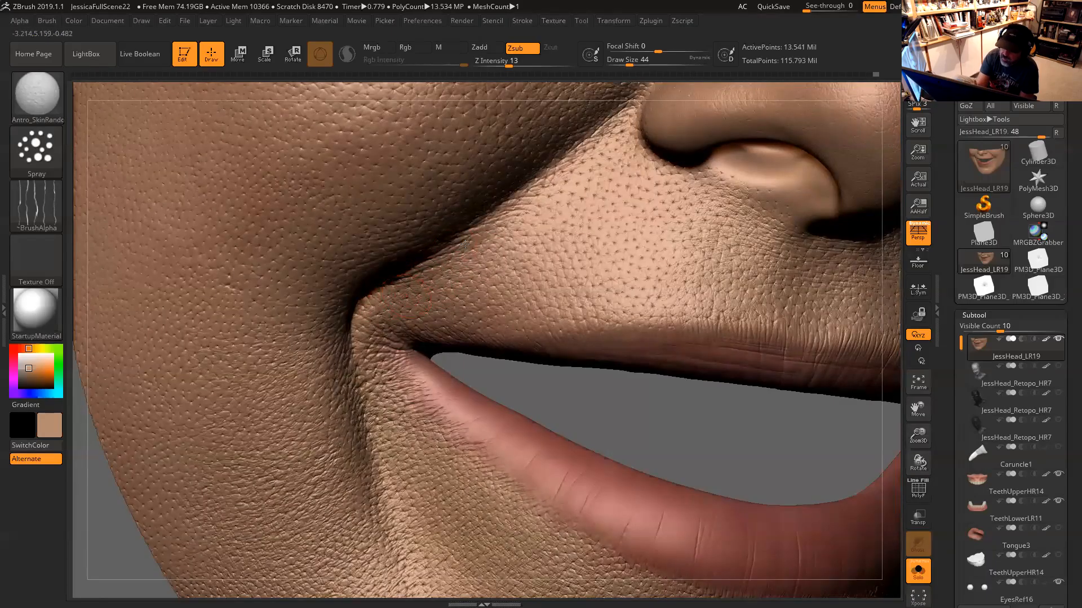
{"action": "mouse_move", "coordinate": [652, 423]}
{"action": "left_mouse_down"}
{"action": "mouse_move", "coordinate": [685, 380]}
{"action": "mouse_move", "coordinate": [667, 349]}
{"action": "left_mouse_up"}
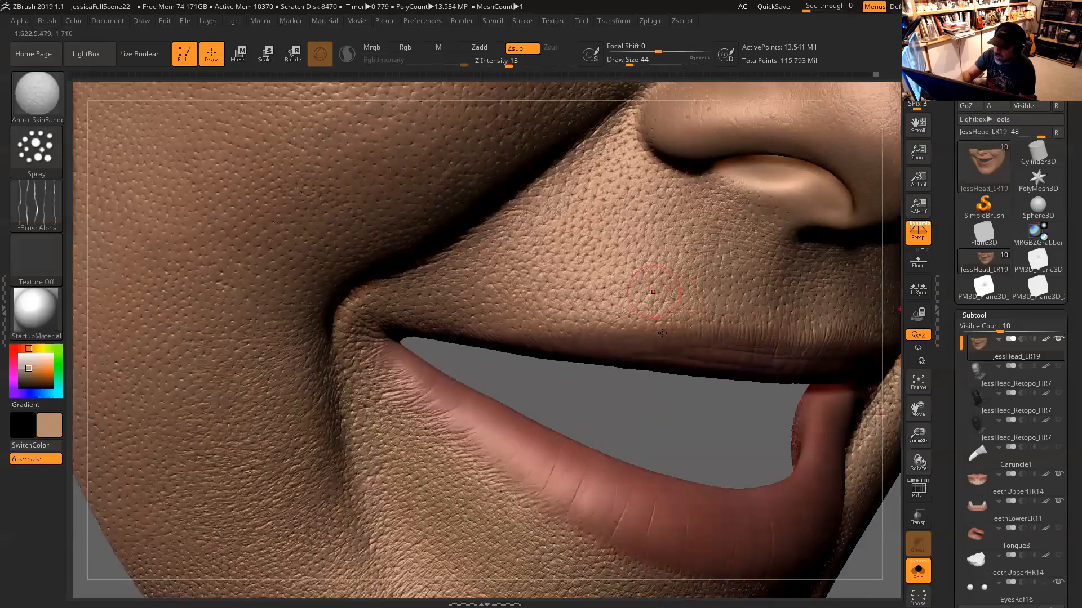
{"action": "left_click_drag", "start_coordinate": [627, 426], "coordinate": [669, 372], "text": "alt"}
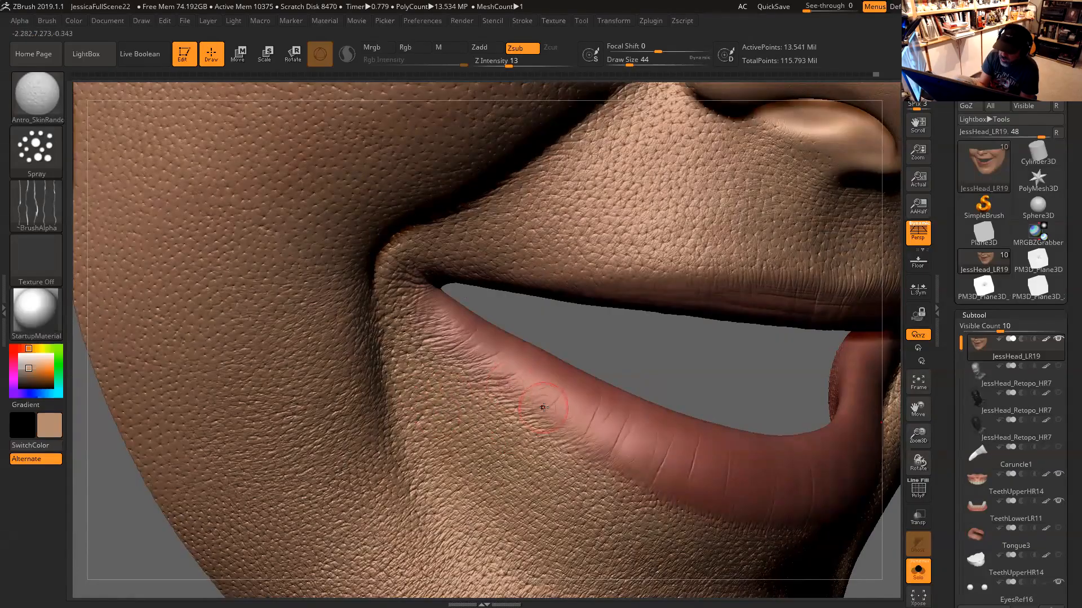
Reduce the Draw Size to 31 and 29 while spraying fine skin lines around the right mouth corner and lower lip edge
{"action": "key", "text": "space"}
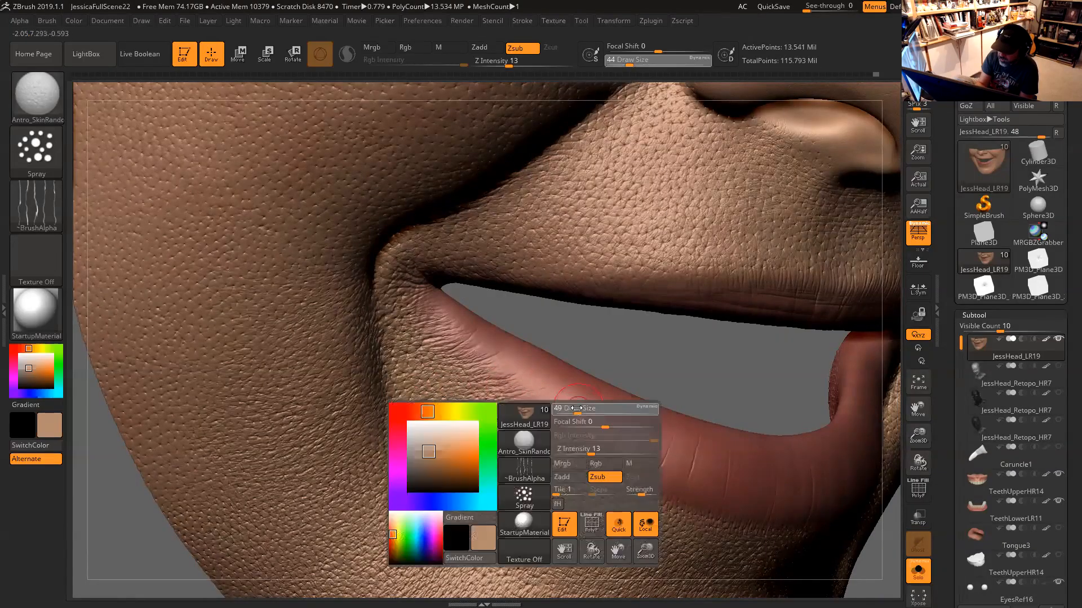
{"action": "left_click_drag", "start_coordinate": [581, 411], "coordinate": [577, 411]}
{"action": "key", "text": "shift"}
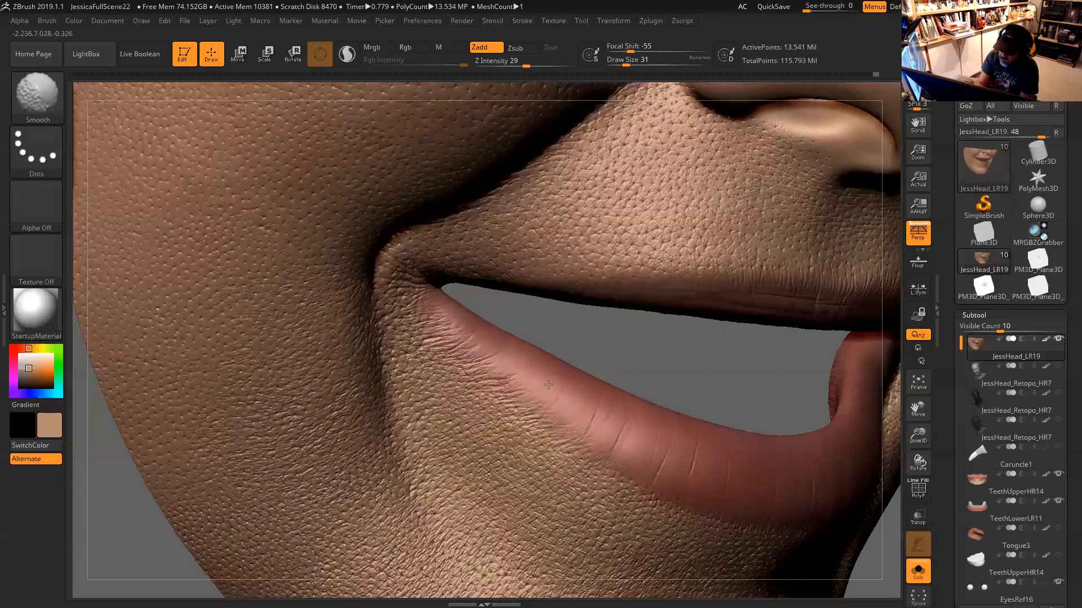
{"action": "mouse_move", "coordinate": [611, 345]}
{"action": "left_mouse_down"}
{"action": "mouse_move", "coordinate": [663, 350]}
{"action": "mouse_move", "coordinate": [654, 365]}
{"action": "mouse_move", "coordinate": [779, 454]}
{"action": "left_mouse_up"}
{"action": "left_click_drag", "start_coordinate": [782, 499], "coordinate": [697, 371]}
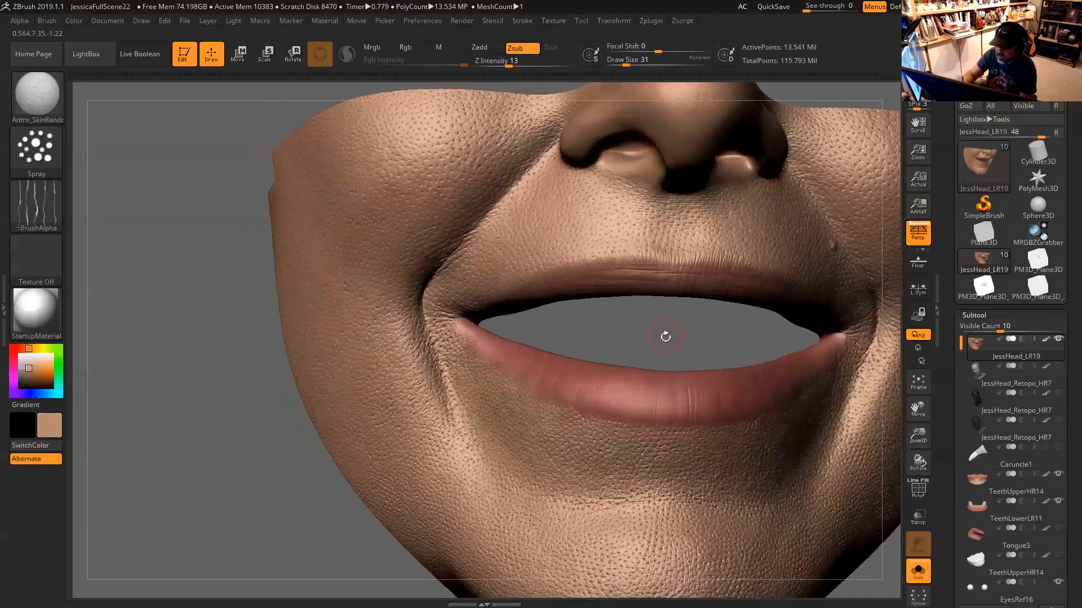
{"action": "left_click_drag", "start_coordinate": [665, 337], "coordinate": [463, 324], "text": "alt"}
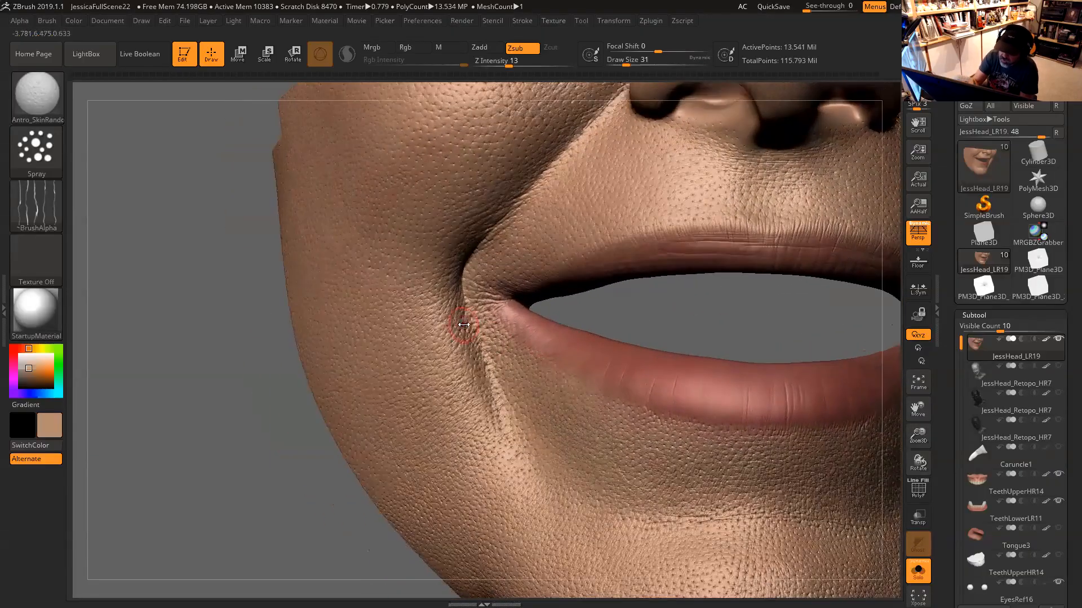
{"action": "mouse_move", "coordinate": [645, 314]}
{"action": "left_mouse_down"}
{"action": "mouse_move", "coordinate": [675, 316]}
{"action": "mouse_move", "coordinate": [659, 299]}
{"action": "left_mouse_up"}
{"action": "key", "text": "bracketleft"}
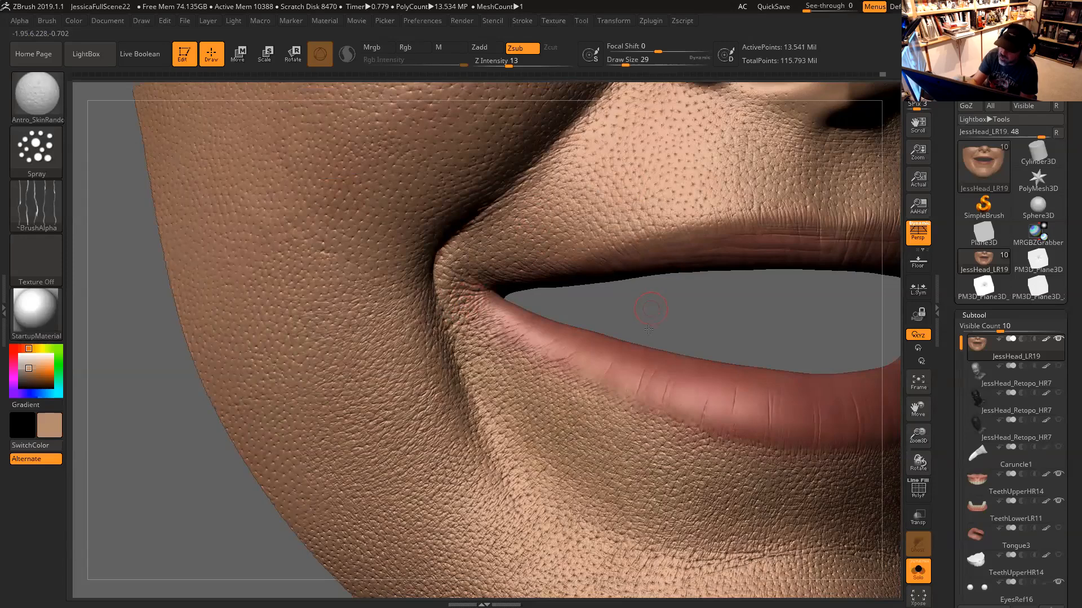
Set the Draw Size to 41 and spray skin lines over the area between the upper lip and the right cheek fold
{"action": "left_click_drag", "start_coordinate": [649, 307], "coordinate": [642, 330], "text": "alt"}
{"action": "key", "text": "space"}
{"action": "left_click_drag", "start_coordinate": [462, 273], "coordinate": [469, 275]}
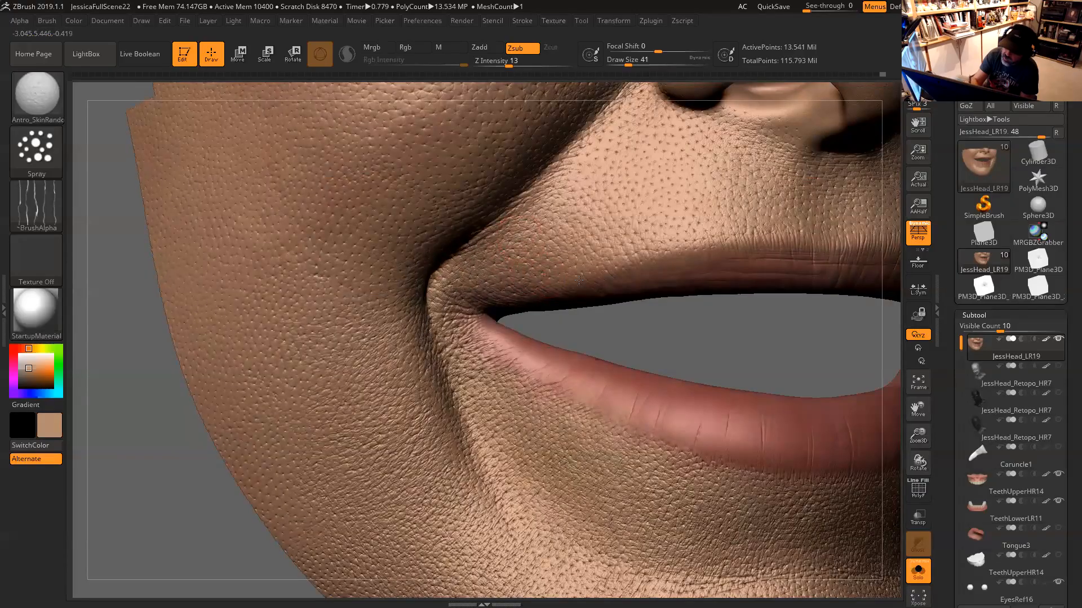
{"action": "left_click_drag", "start_coordinate": [614, 301], "coordinate": [560, 198]}
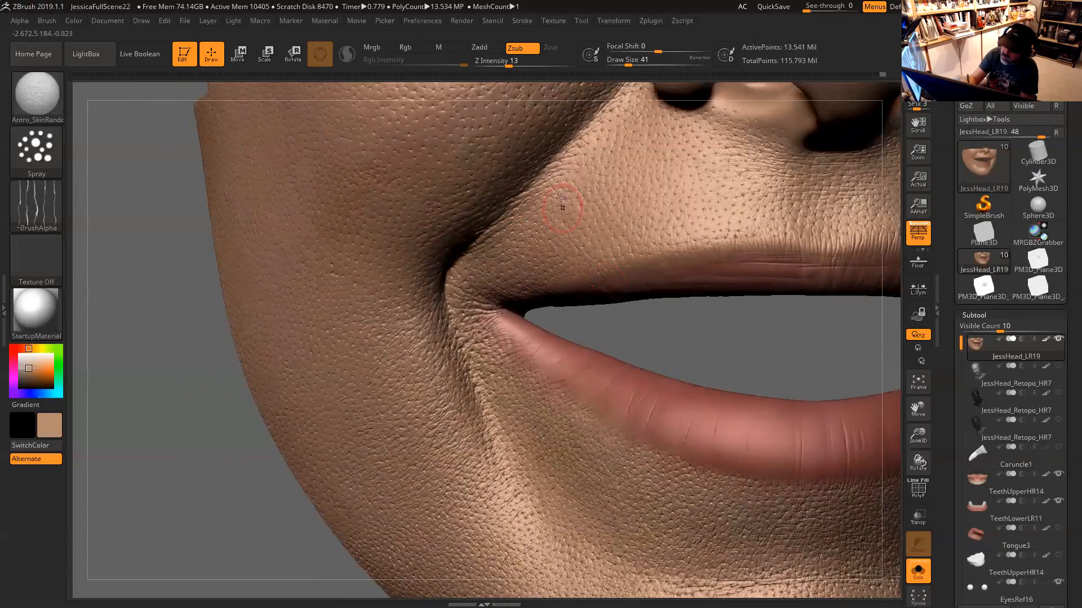
{"action": "left_click_drag", "start_coordinate": [649, 342], "coordinate": [566, 202]}
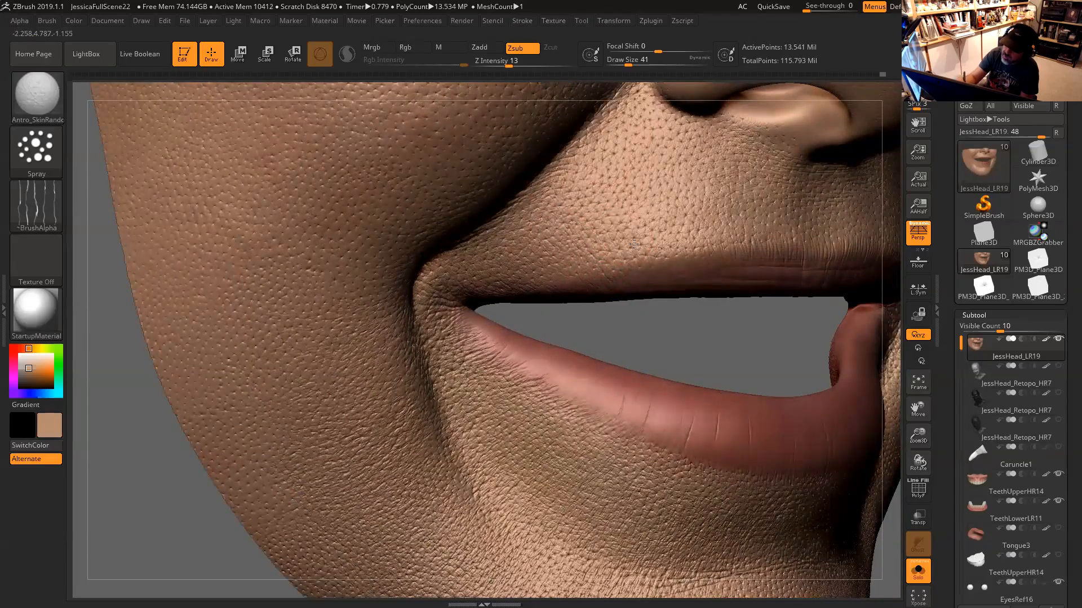
{"action": "left_click_drag", "start_coordinate": [676, 343], "coordinate": [642, 197]}
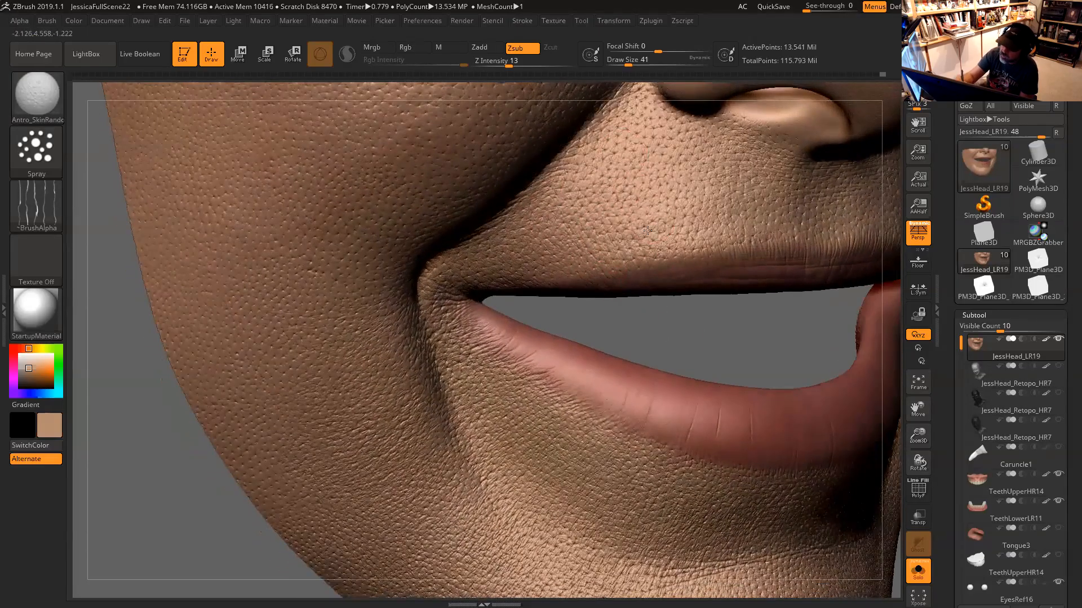
{"action": "left_click_drag", "start_coordinate": [691, 327], "coordinate": [636, 169]}
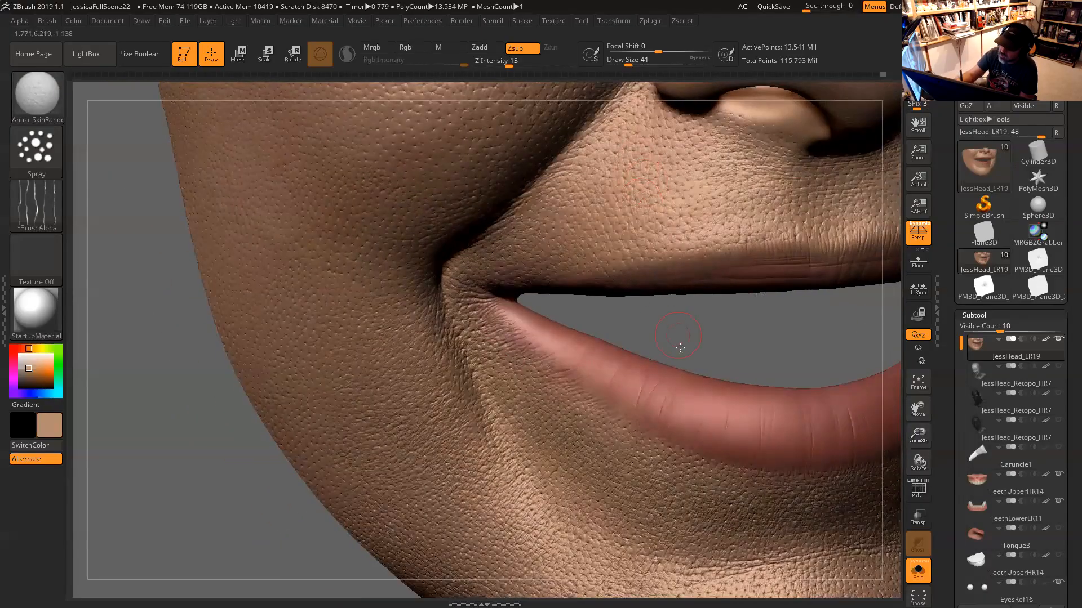
{"action": "left_click_drag", "start_coordinate": [673, 331], "coordinate": [625, 213]}
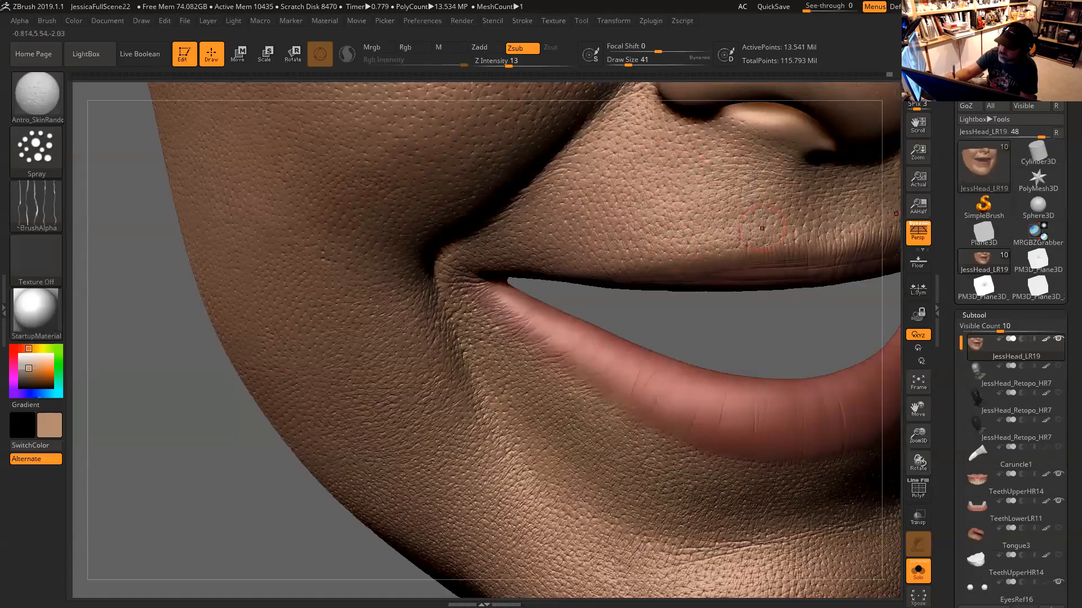
Spray skin lines beneath the nose at Draw Size 41 and set the Draw Size to 29 for touch-ups above the upper lip
{"action": "left_click_drag", "start_coordinate": [834, 329], "coordinate": [682, 341]}
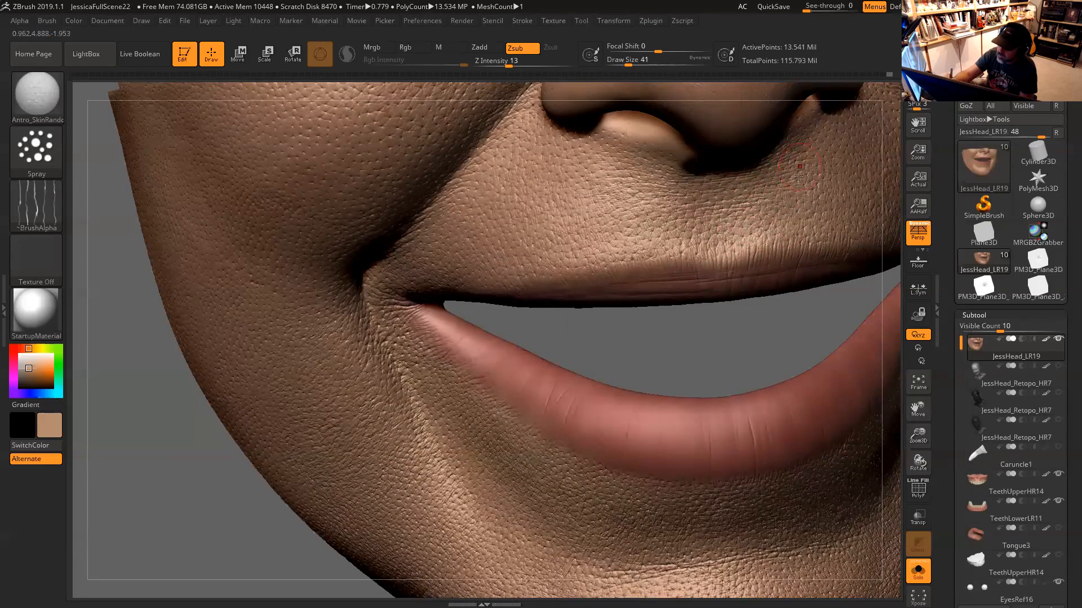
{"action": "left_click_drag", "start_coordinate": [746, 338], "coordinate": [676, 329]}
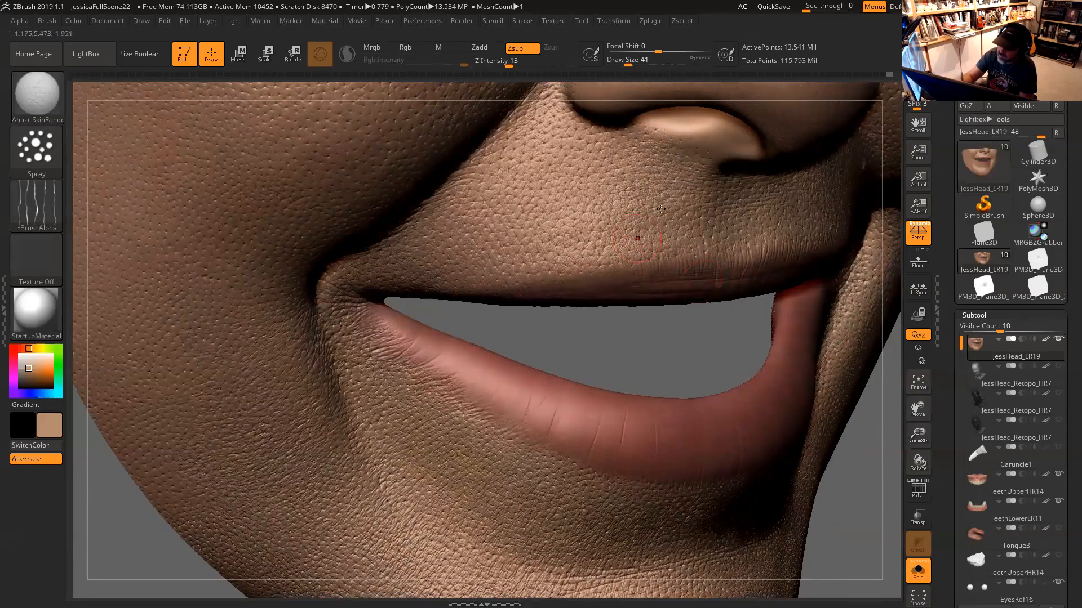
{"action": "key", "text": "s"}
{"action": "left_click_drag", "start_coordinate": [538, 240], "coordinate": [532, 237]}
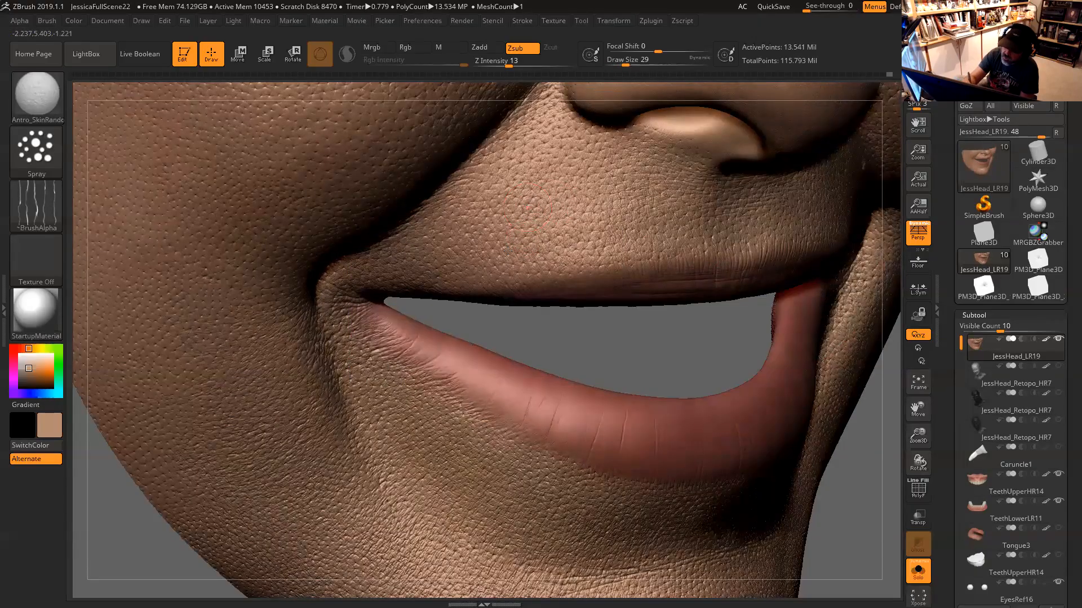
Examine the skin detail around the mouth, cheeks and chin from a distance and from the front
{"action": "left_click_drag", "start_coordinate": [599, 326], "coordinate": [619, 284], "text": "alt"}
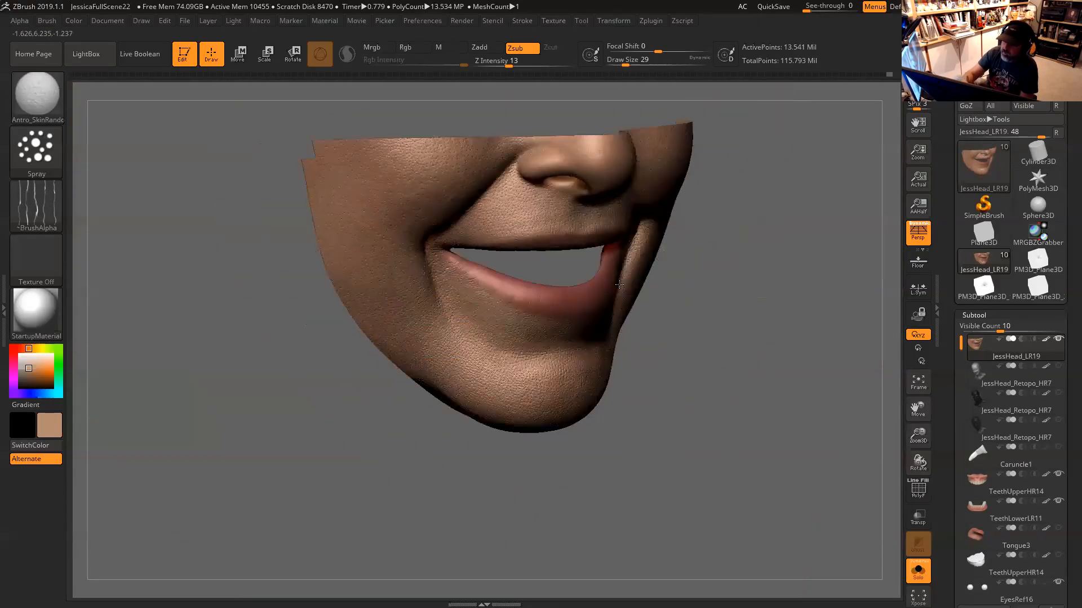
{"action": "left_click_drag", "start_coordinate": [685, 324], "coordinate": [707, 341], "text": "shift"}
{"action": "left_click_drag", "start_coordinate": [754, 368], "coordinate": [792, 467], "text": "alt"}
{"action": "left_click_drag", "start_coordinate": [848, 420], "coordinate": [800, 424], "text": "alt"}
{"action": "left_click_drag", "start_coordinate": [835, 476], "coordinate": [852, 383], "text": "alt"}
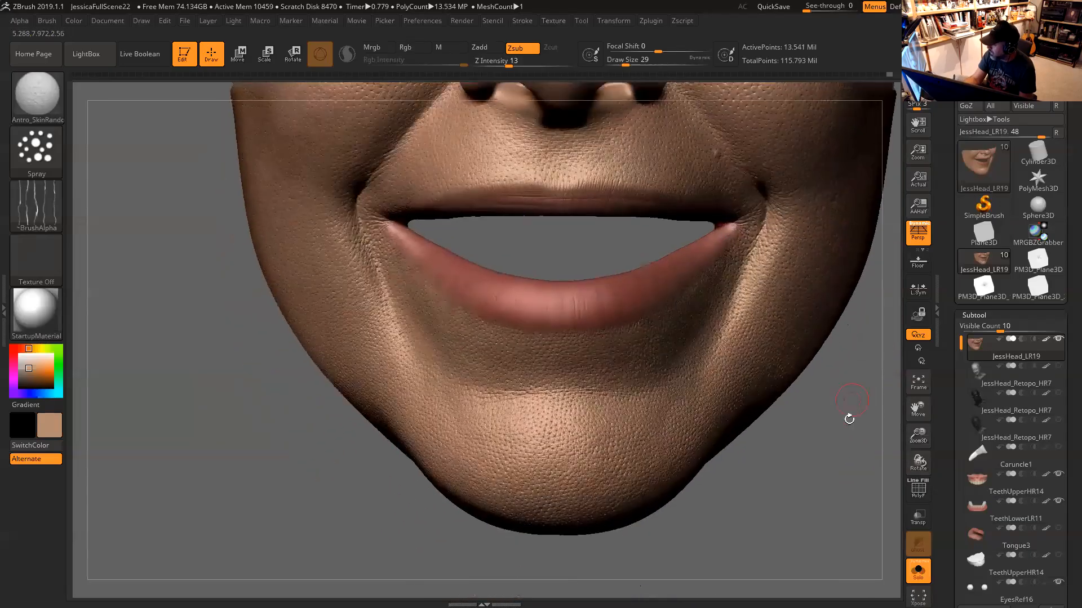
{"action": "mouse_move", "coordinate": [846, 426]}
{"action": "left_mouse_down"}
{"action": "mouse_move", "coordinate": [845, 407]}
{"action": "mouse_move", "coordinate": [847, 426]}
{"action": "left_mouse_up"}
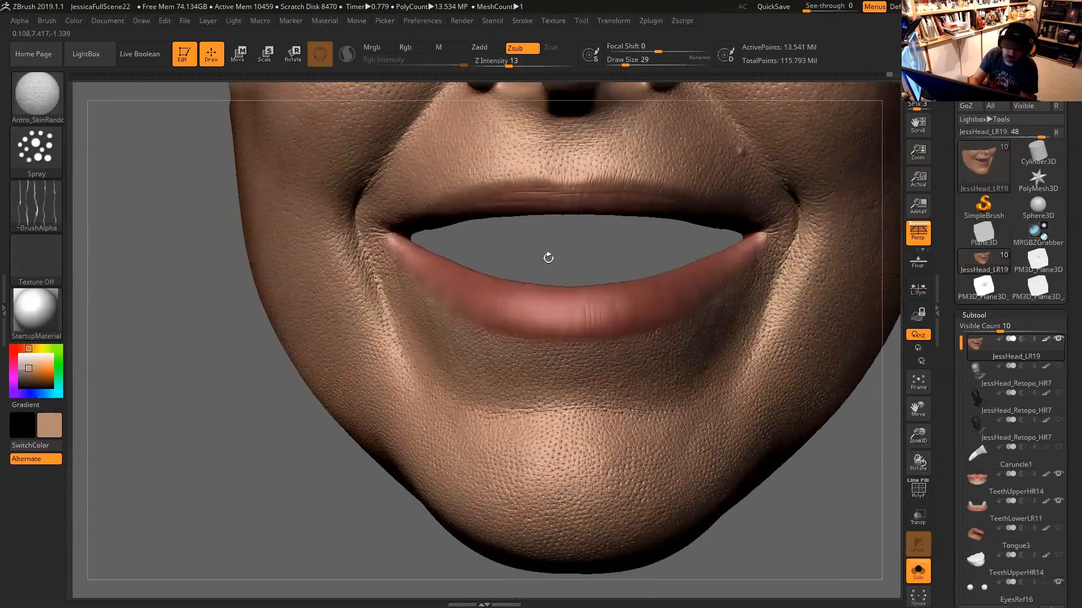
Switch to the ClayBuildup brush with a Z Intensity of 2 and a Draw Size of 7 for subtle skin touch-ups
{"action": "left_click", "coordinate": [36, 94]}
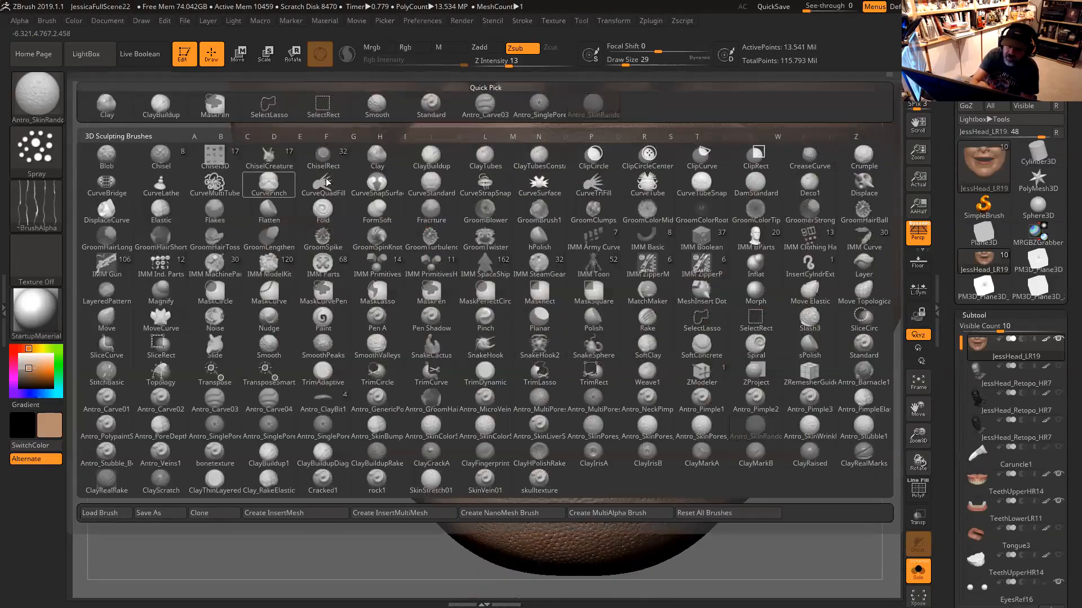
{"action": "left_click", "coordinate": [161, 107]}
{"action": "left_click_drag", "start_coordinate": [604, 272], "coordinate": [584, 219], "text": "alt"}
{"action": "key", "text": "space"}
{"action": "left_click_drag", "start_coordinate": [647, 342], "coordinate": [633, 339]}
{"action": "mouse_move", "coordinate": [830, 430]}
{"action": "left_mouse_down"}
{"action": "mouse_move", "coordinate": [848, 430]}
{"action": "mouse_move", "coordinate": [836, 413]}
{"action": "mouse_move", "coordinate": [832, 450]}
{"action": "left_mouse_up"}
{"action": "right_click_drag", "start_coordinate": [648, 320], "coordinate": [631, 309]}
{"action": "key", "text": "space"}
{"action": "left_click_drag", "start_coordinate": [651, 323], "coordinate": [648, 320]}
{"action": "left_click_drag", "start_coordinate": [656, 203], "coordinate": [662, 215]}
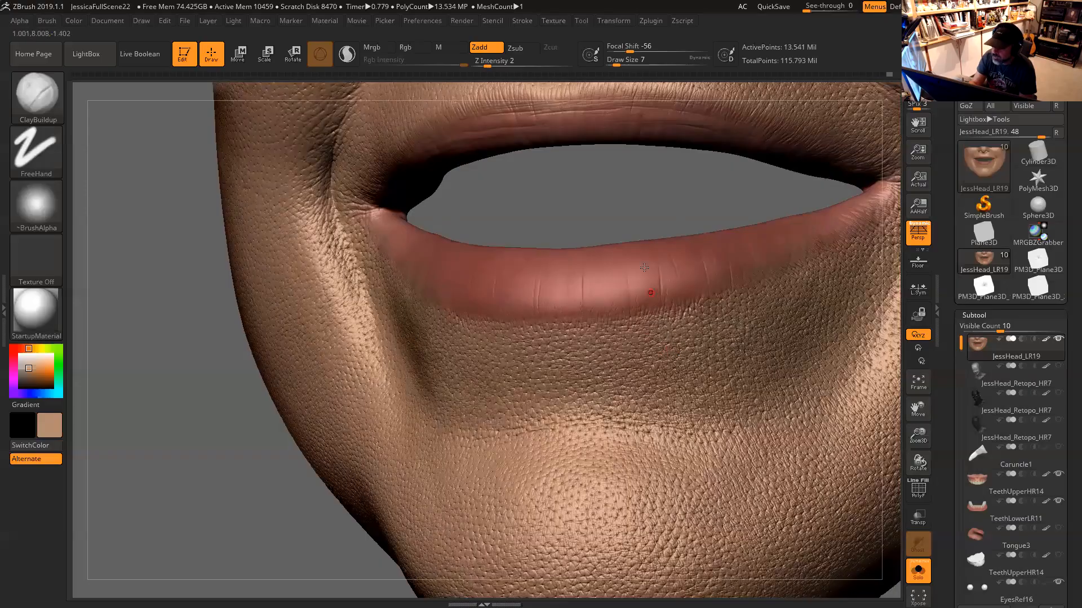
Dab subtle ClayBuildup bumps into the skin beneath the lower lip at Z Intensity 2 and Draw Size 7
{"action": "left_click_drag", "start_coordinate": [599, 184], "coordinate": [561, 148], "text": "alt"}
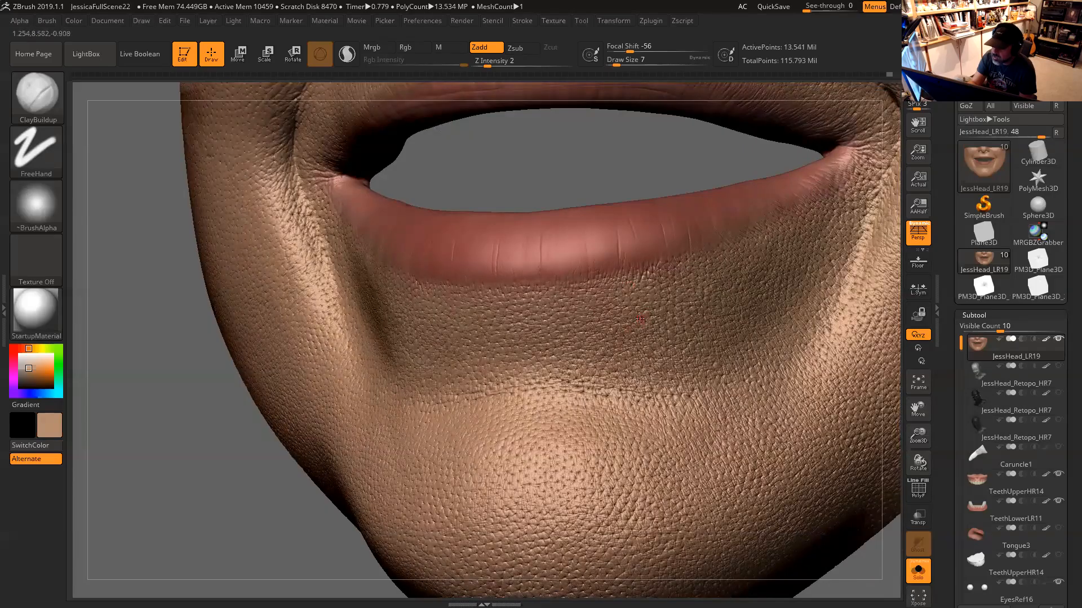
{"action": "key", "text": "space"}
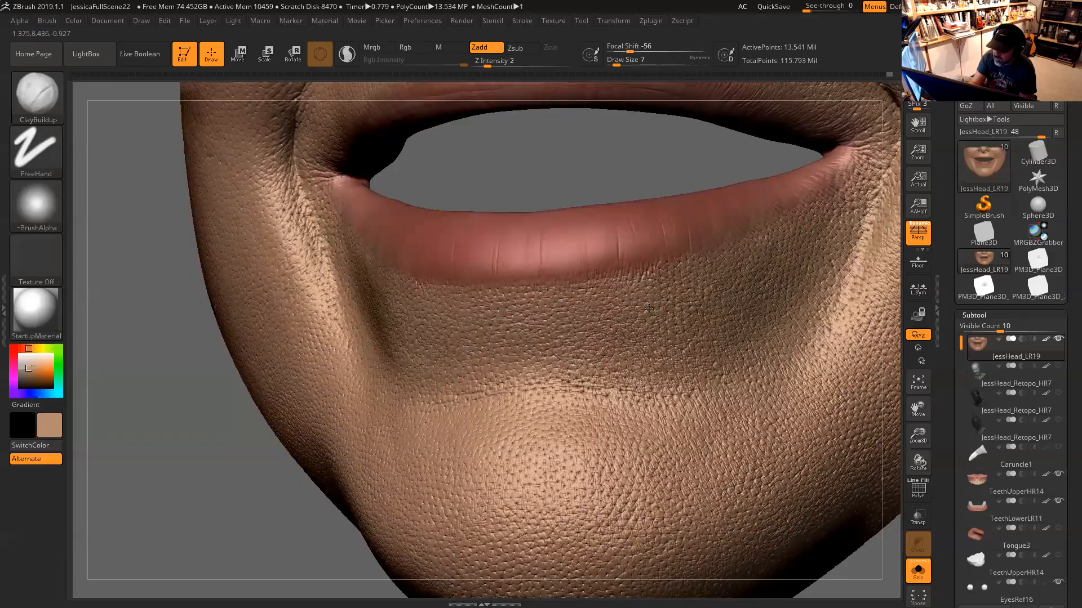
{"action": "left_click_drag", "start_coordinate": [631, 186], "coordinate": [659, 190]}
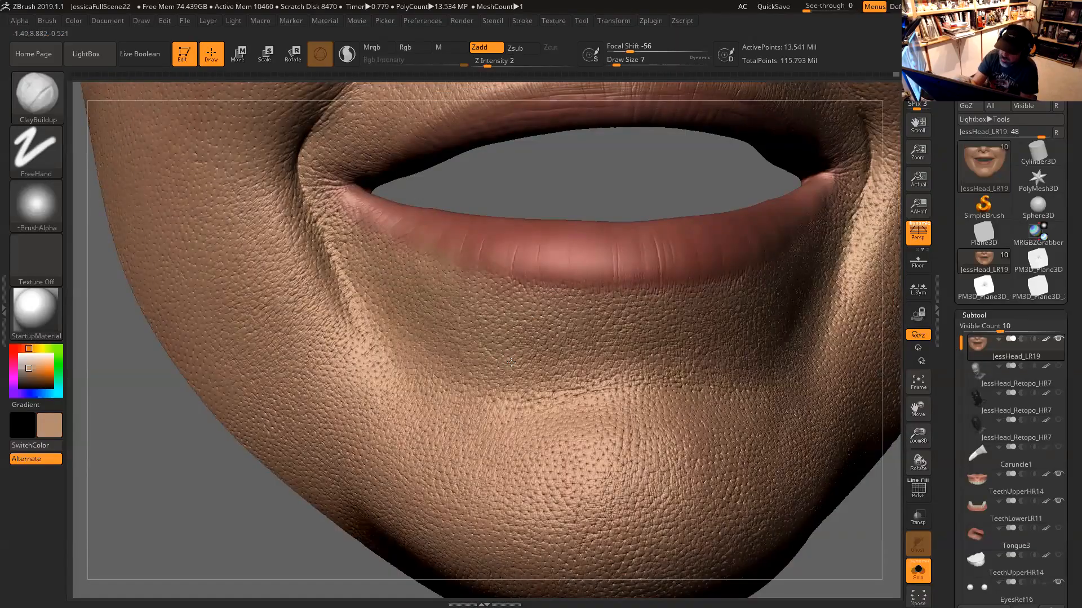
{"action": "left_click_drag", "start_coordinate": [591, 207], "coordinate": [647, 348], "text": "alt"}
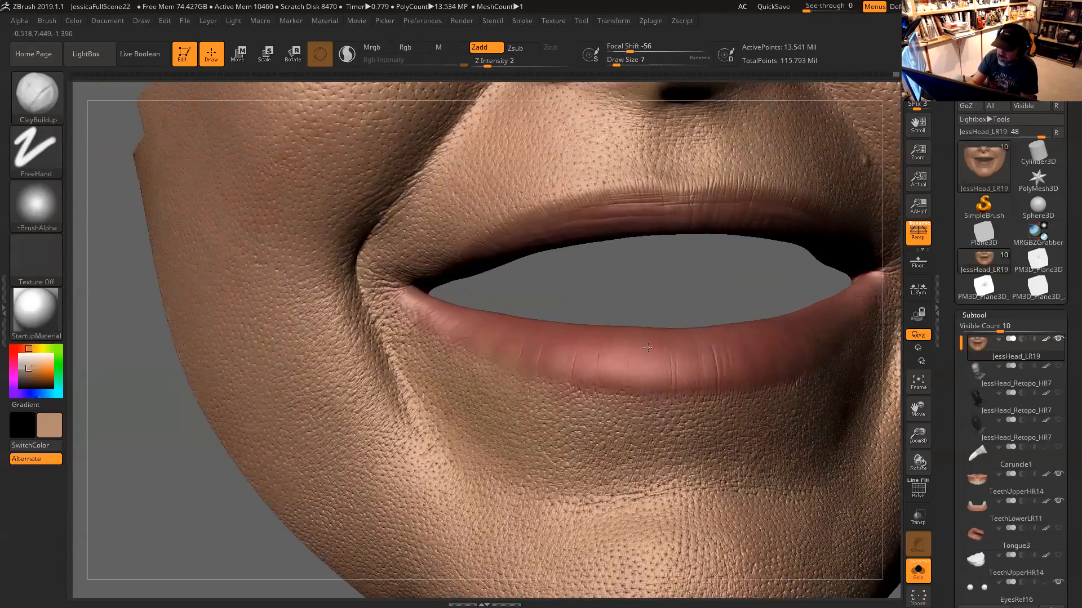
{"action": "mouse_move", "coordinate": [658, 294]}
{"action": "left_mouse_down"}
{"action": "mouse_move", "coordinate": [647, 324]}
{"action": "mouse_move", "coordinate": [654, 307]}
{"action": "left_mouse_up"}
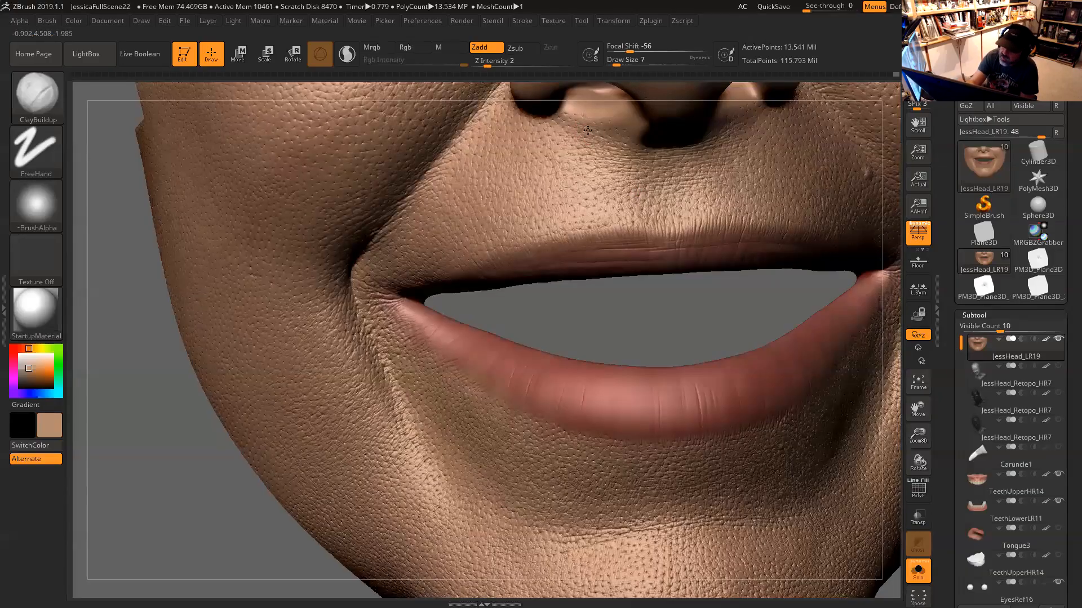
Add subtle ClayBuildup bumps across the head's right cheek beside the smile fold
{"action": "left_click_drag", "start_coordinate": [654, 298], "coordinate": [430, 217]}
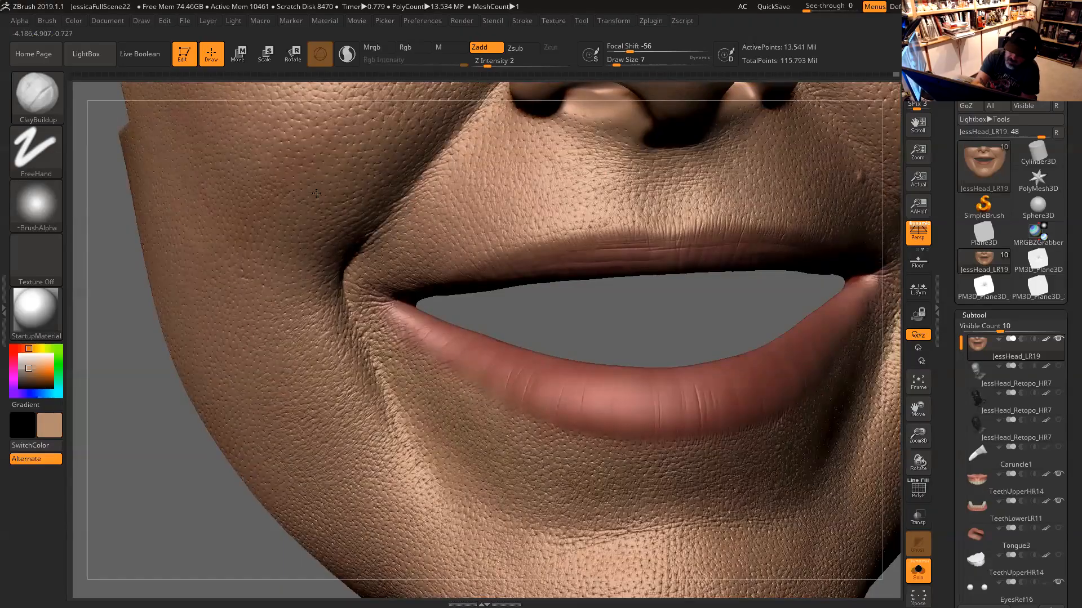
{"action": "right_click_drag", "start_coordinate": [439, 263], "coordinate": [340, 202]}
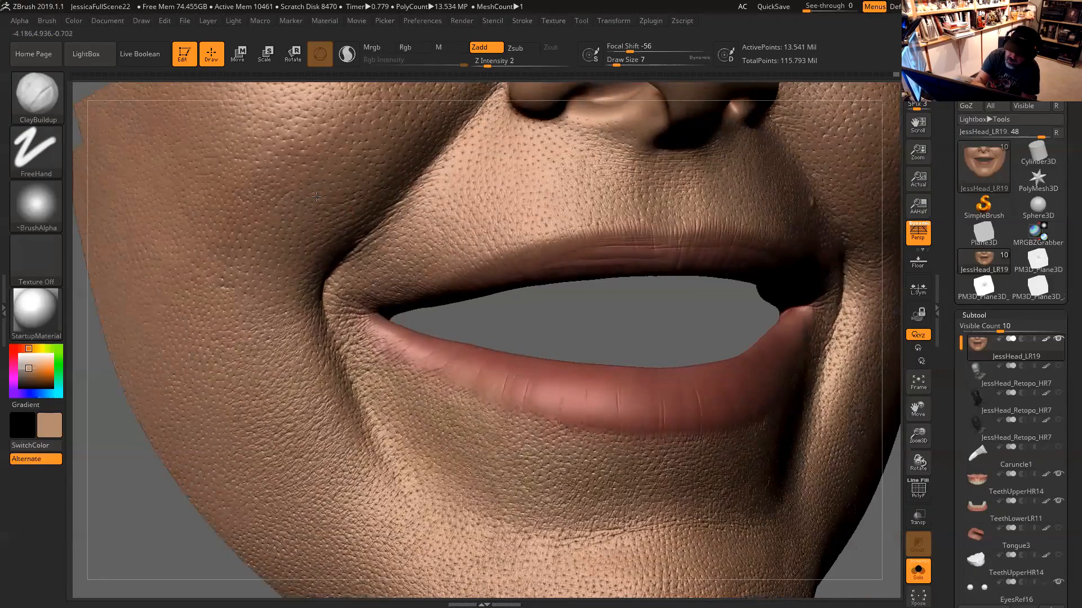
{"action": "right_click_drag", "start_coordinate": [436, 274], "coordinate": [458, 326]}
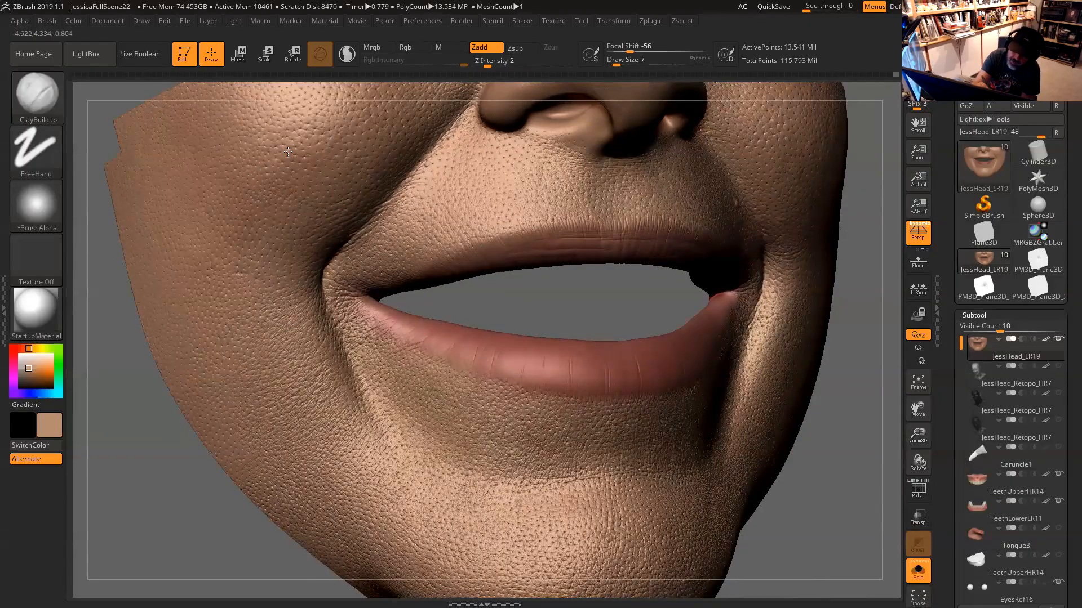
{"action": "left_click_drag", "start_coordinate": [558, 314], "coordinate": [376, 376]}
Add faint ClayBuildup bumps across the head's left cheek next to the nose
{"action": "left_click_drag", "start_coordinate": [798, 296], "coordinate": [681, 226]}
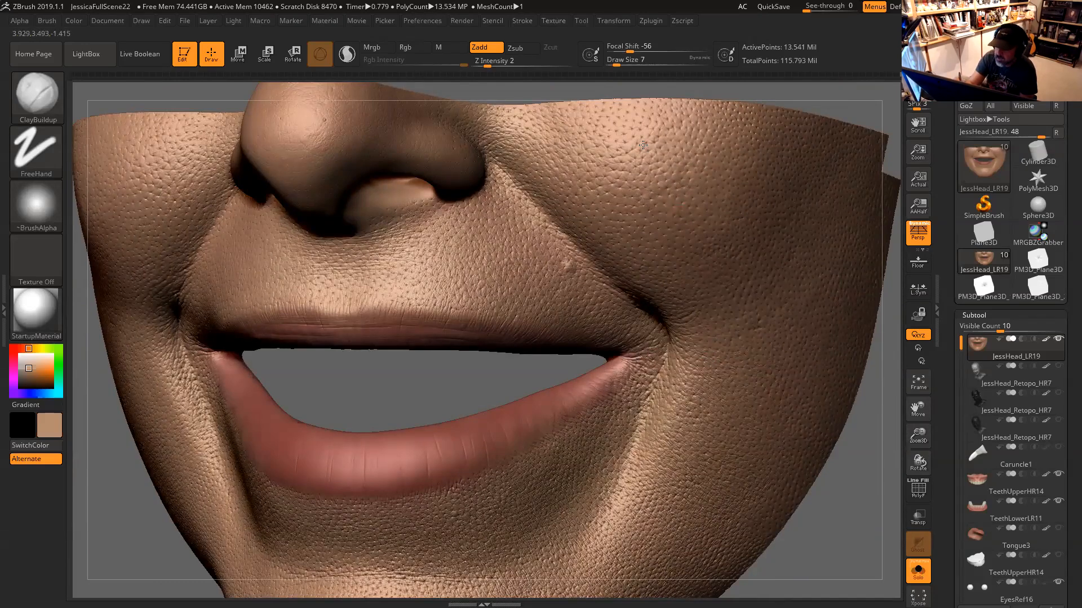
{"action": "left_click_drag", "start_coordinate": [483, 367], "coordinate": [550, 454], "text": "alt"}
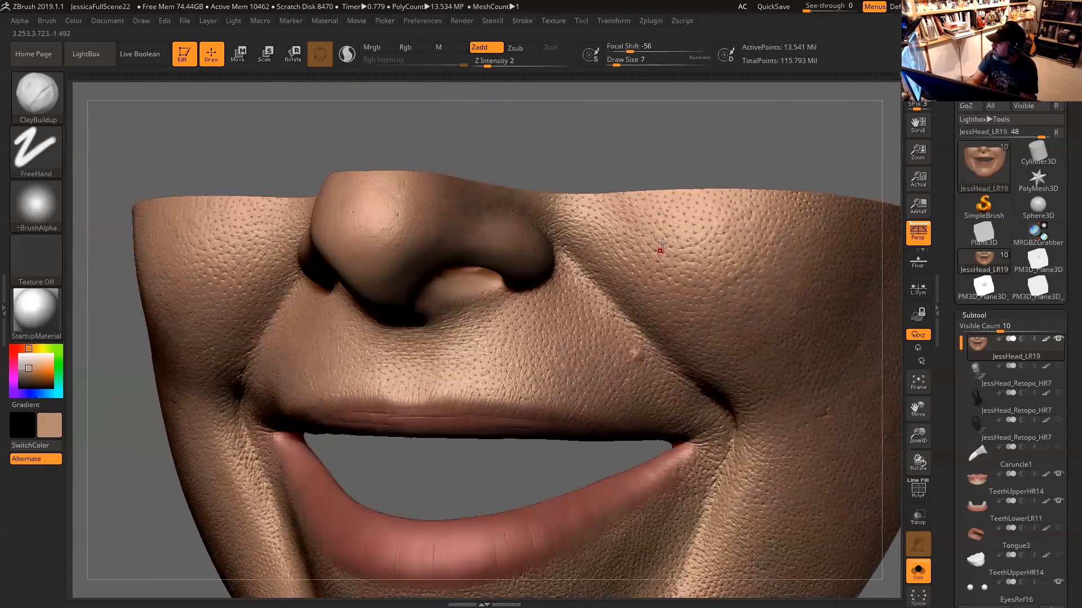
{"action": "left_click_drag", "start_coordinate": [726, 147], "coordinate": [710, 152]}
{"action": "mouse_move", "coordinate": [627, 142]}
{"action": "left_mouse_down", "text": "alt"}
{"action": "mouse_move", "coordinate": [667, 166]}
{"action": "mouse_move", "coordinate": [629, 194]}
{"action": "left_mouse_up", "text": "alt"}
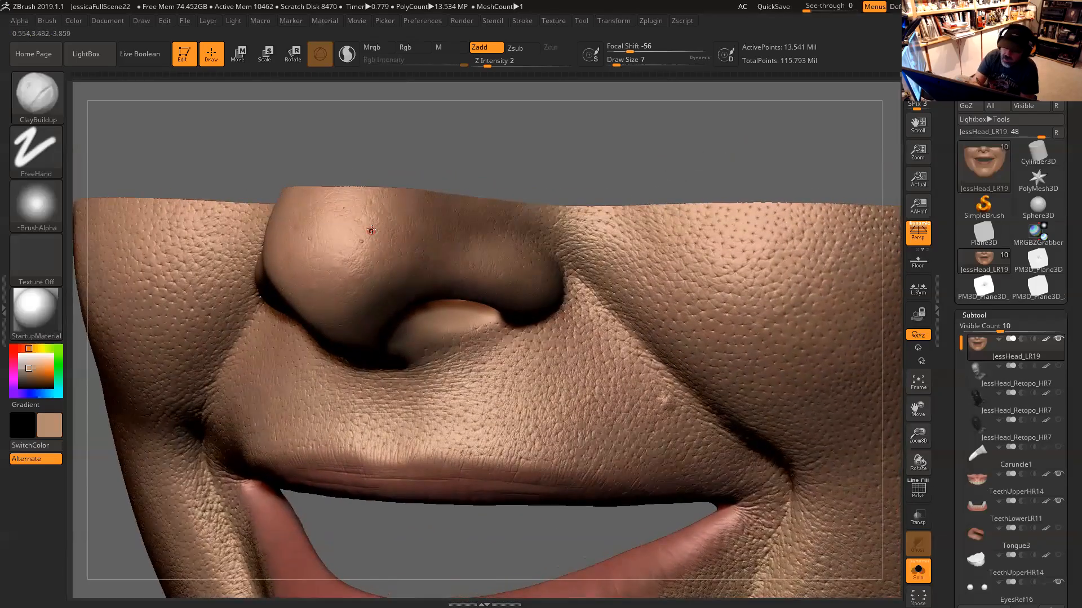
Set the Draw Size to 12 and build up small skin bumps on the tip of the nose
{"action": "key", "text": "space"}
{"action": "left_click_drag", "start_coordinate": [378, 227], "coordinate": [359, 224]}
{"action": "key", "text": "space"}
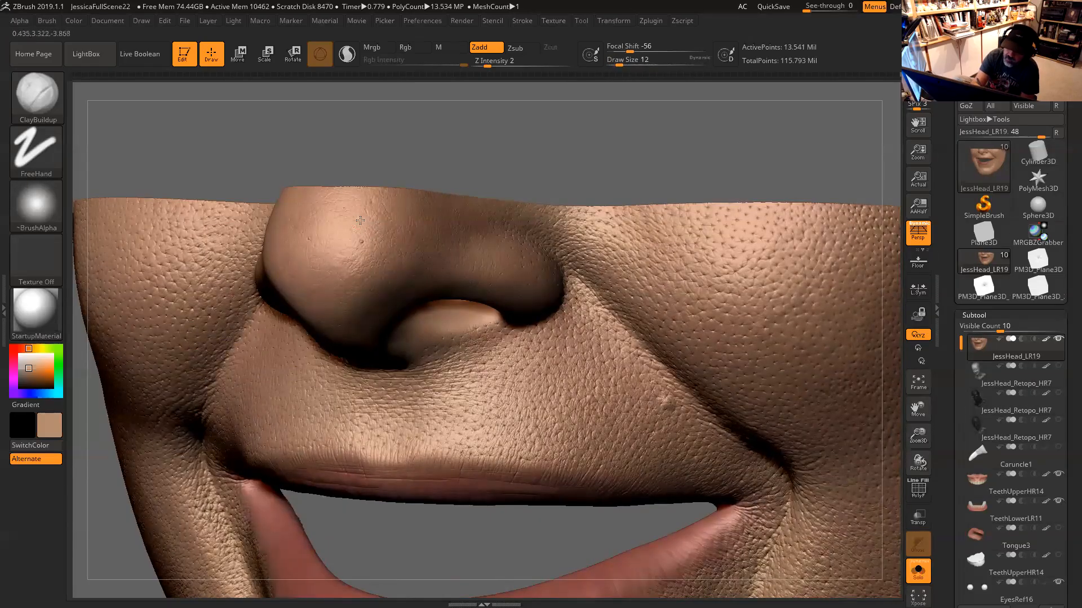
{"action": "left_click_drag", "start_coordinate": [410, 162], "coordinate": [359, 216]}
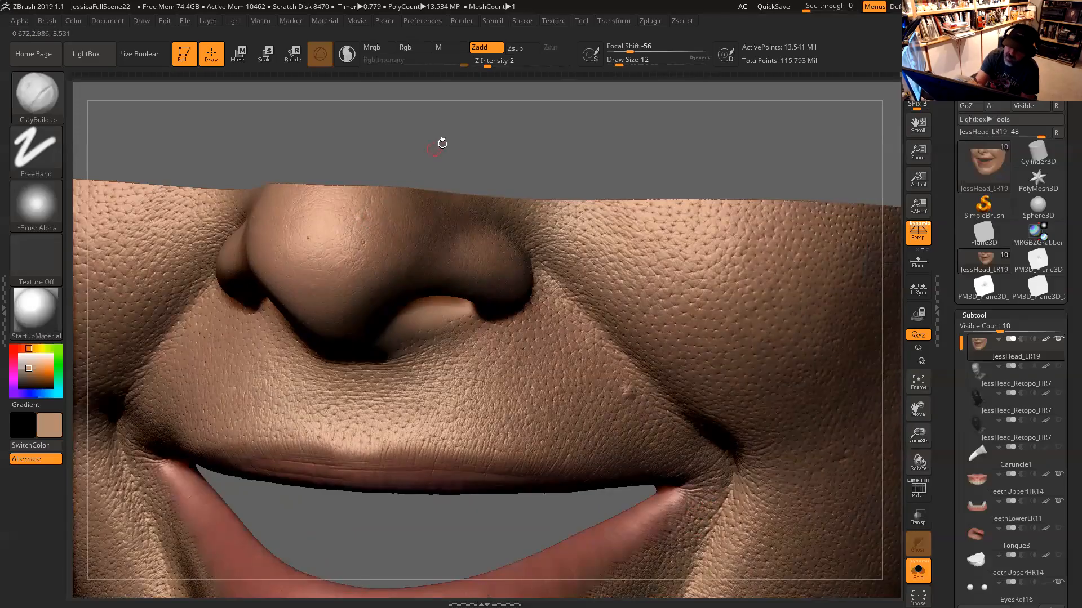
{"action": "left_click_drag", "start_coordinate": [508, 141], "coordinate": [408, 209]}
{"action": "left_click_drag", "start_coordinate": [490, 153], "coordinate": [502, 157]}
{"action": "mouse_move", "coordinate": [454, 188]}
{"action": "left_mouse_down", "text": "alt"}
{"action": "mouse_move", "coordinate": [481, 193]}
{"action": "mouse_move", "coordinate": [439, 214]}
{"action": "left_mouse_up", "text": "alt"}
Set the Draw Size to 9 and dab fine bumps over the nose and both nostril wings
{"action": "key", "text": "space"}
{"action": "left_click_drag", "start_coordinate": [643, 167], "coordinate": [728, 182], "text": "alt"}
{"action": "key", "text": "space"}
{"action": "left_click_drag", "start_coordinate": [456, 247], "coordinate": [452, 244]}
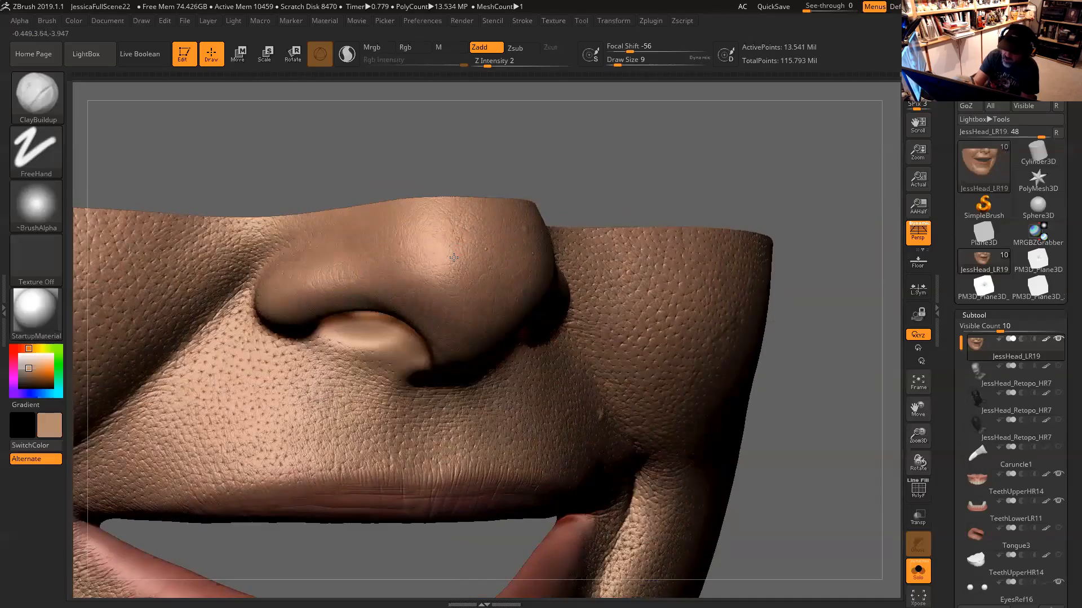
{"action": "left_click_drag", "start_coordinate": [498, 167], "coordinate": [538, 188]}
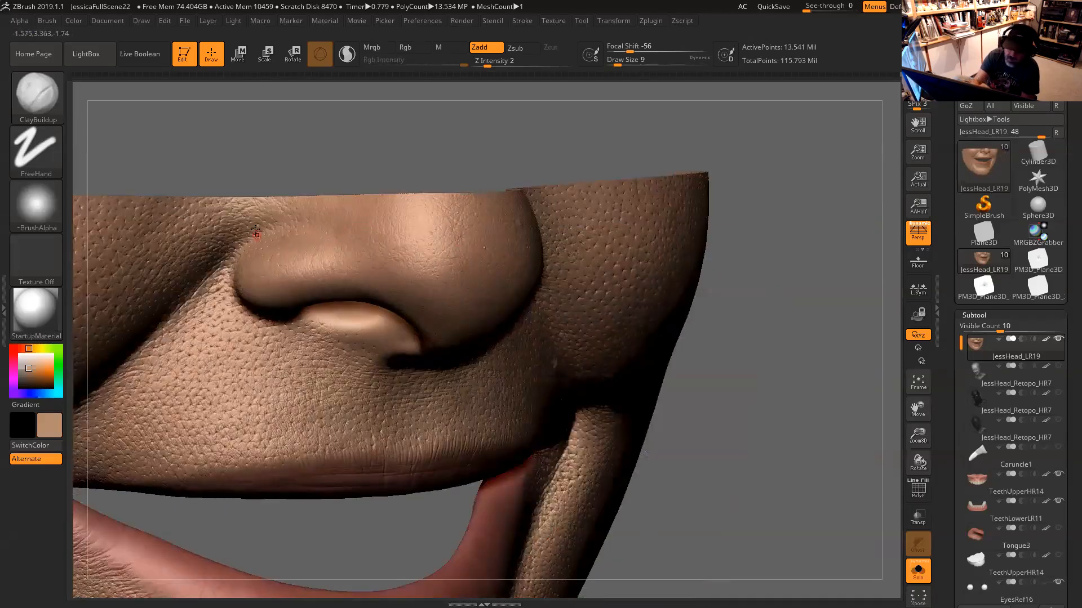
{"action": "left_click_drag", "start_coordinate": [534, 174], "coordinate": [488, 205]}
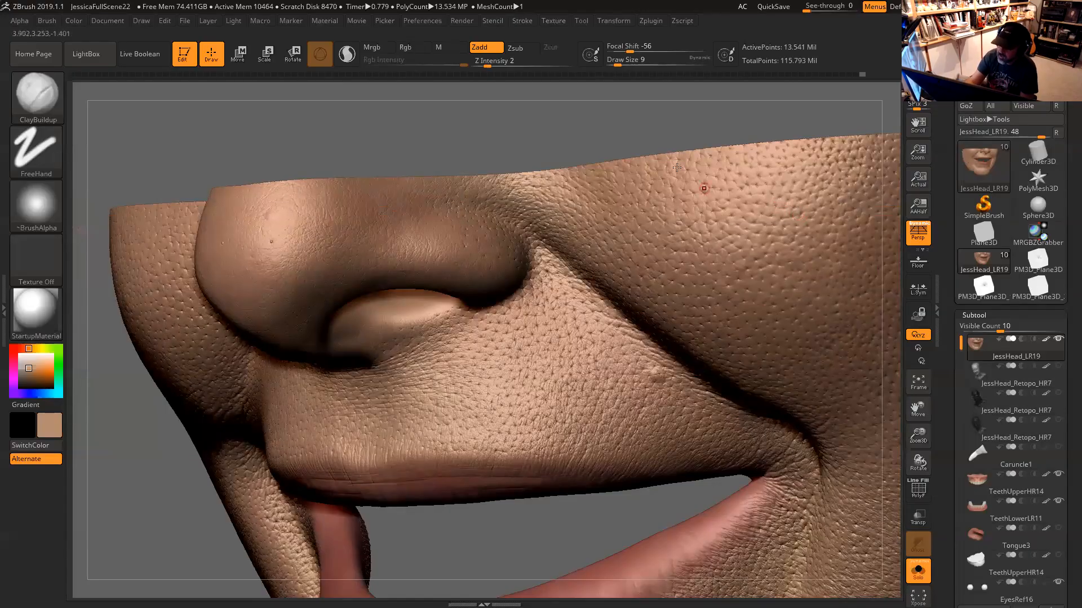
Add small ClayBuildup bumps to the head's left cheek, the nose and the skin above the upper lip
{"action": "left_click_drag", "start_coordinate": [629, 119], "coordinate": [612, 134], "text": "alt"}
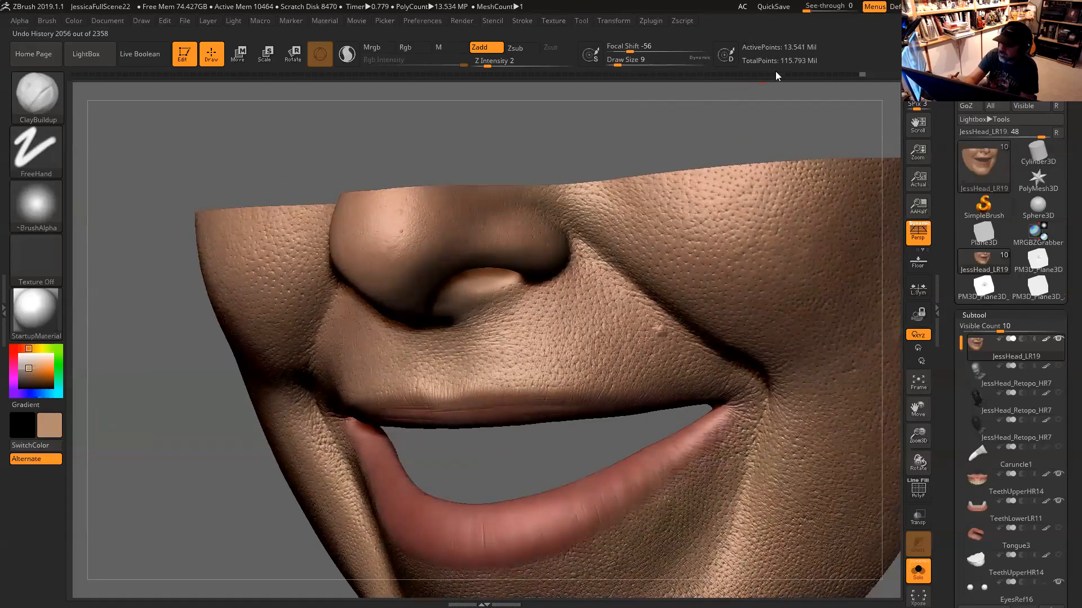
{"action": "left_click_drag", "start_coordinate": [688, 134], "coordinate": [746, 96]}
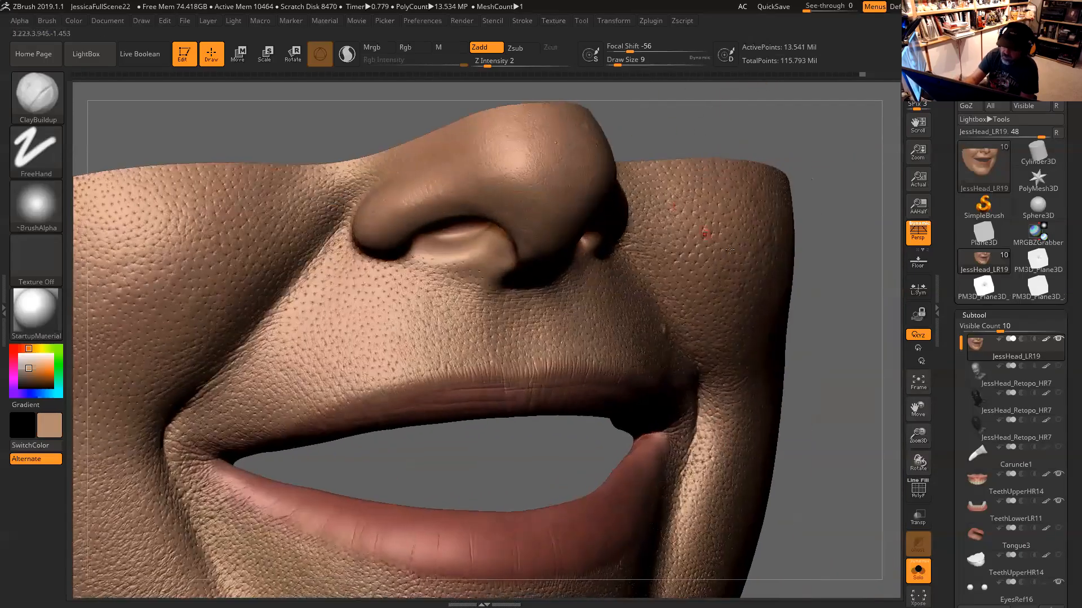
{"action": "left_click_drag", "start_coordinate": [478, 446], "coordinate": [362, 423]}
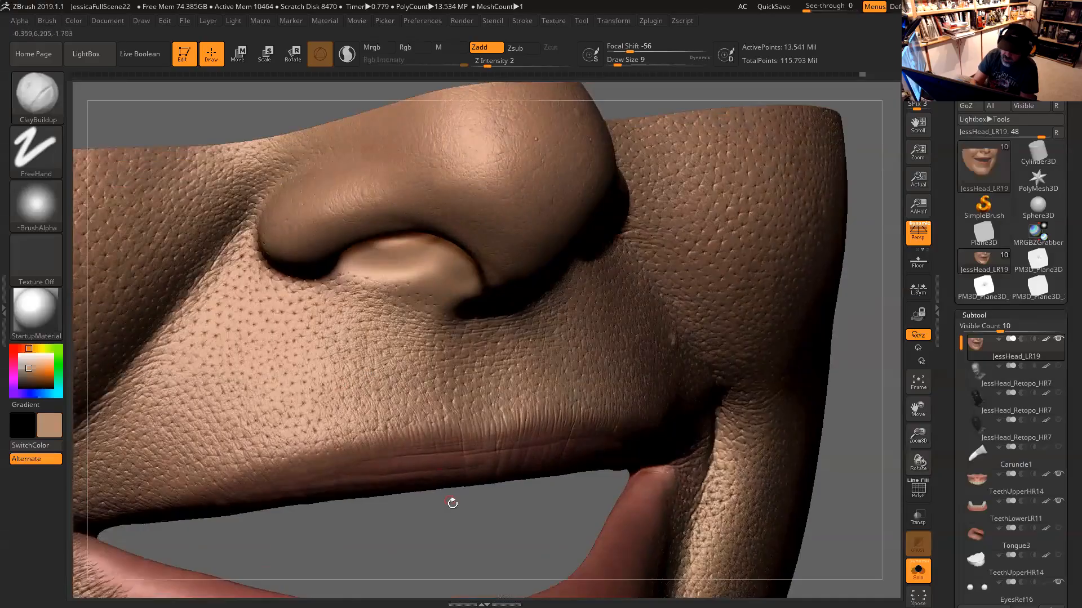
{"action": "left_click_drag", "start_coordinate": [478, 518], "coordinate": [536, 407], "text": "alt"}
{"action": "mouse_move", "coordinate": [616, 350]}
{"action": "left_mouse_down"}
{"action": "mouse_move", "coordinate": [617, 368]}
{"action": "mouse_move", "coordinate": [539, 413]}
{"action": "left_mouse_up"}
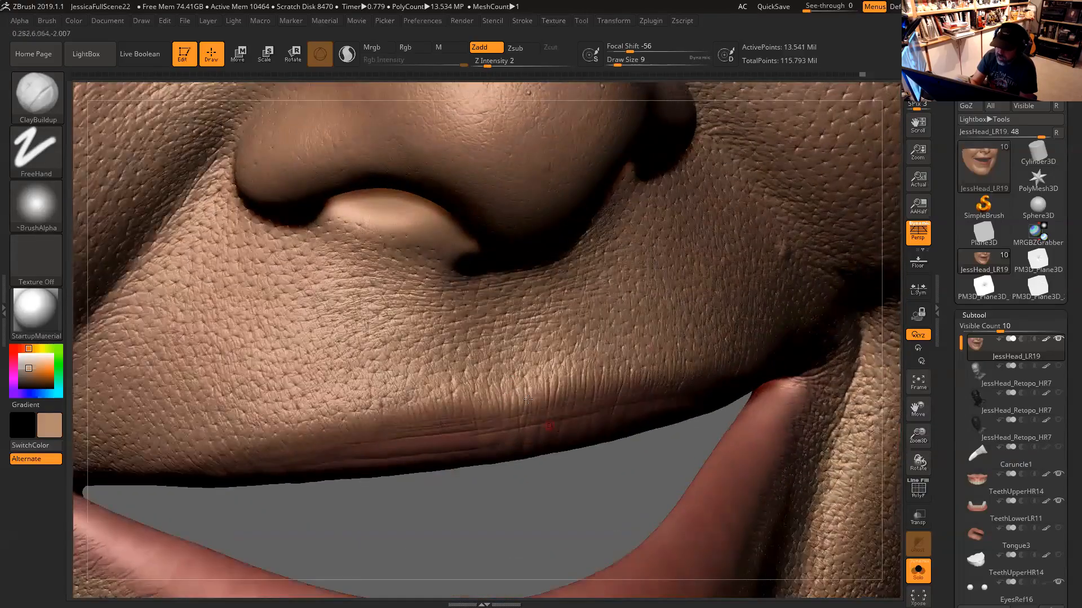
{"action": "left_click_drag", "start_coordinate": [527, 491], "coordinate": [515, 476]}
Switch to the Antro_Carve03 brush with Zsub, Z Intensity 10 and Draw Size 22, and carve fine lines between the nose and upper lip
{"action": "left_click", "coordinate": [44, 102]}
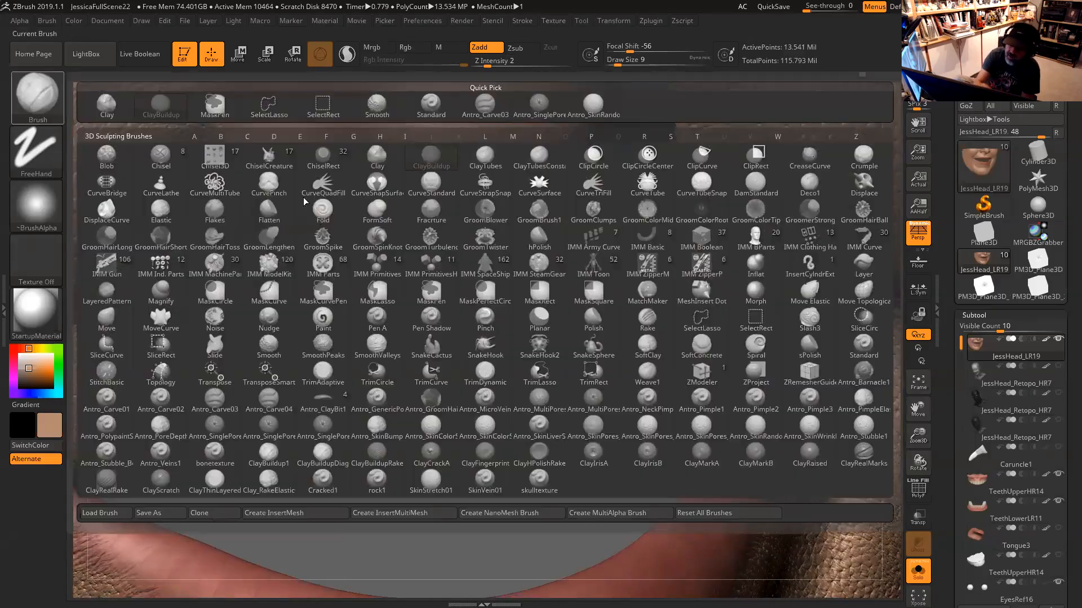
{"action": "left_click", "coordinate": [482, 112]}
{"action": "key", "text": "space"}
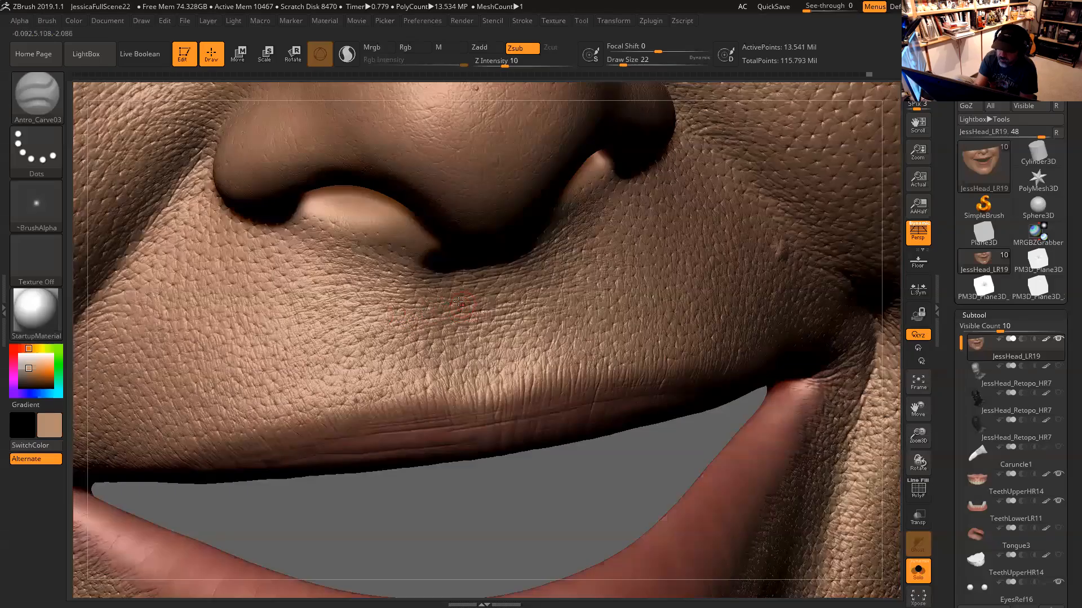
{"action": "right_click_drag", "start_coordinate": [564, 365], "coordinate": [443, 296]}
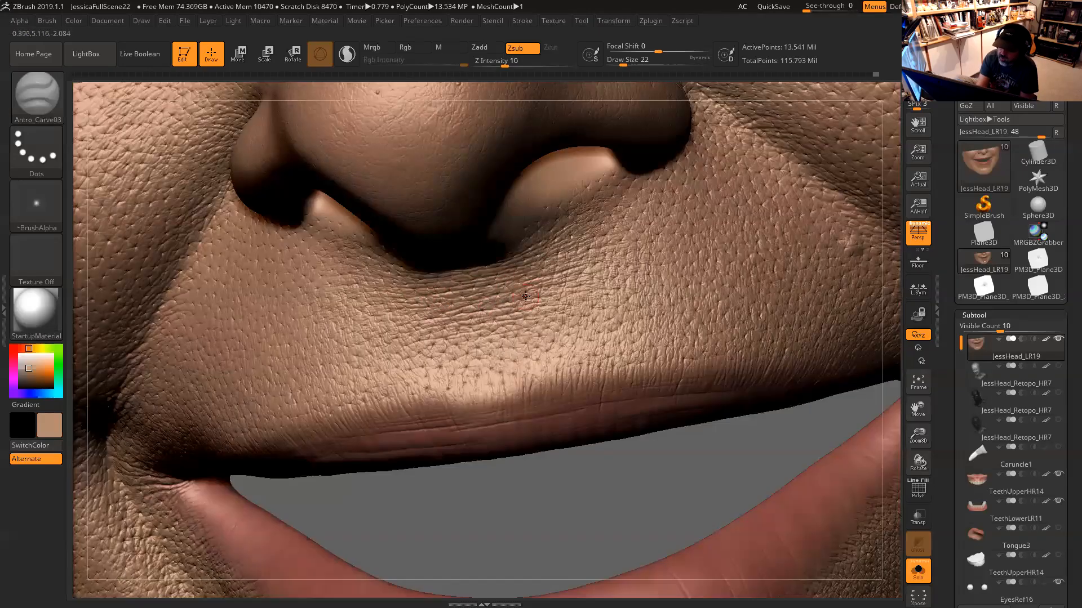
{"action": "left_click_drag", "start_coordinate": [563, 478], "coordinate": [503, 315]}
Carve fine vertical creases into the middle and left side of the lower lip with Antro_Carve03
{"action": "left_click_drag", "start_coordinate": [529, 354], "coordinate": [495, 416]}
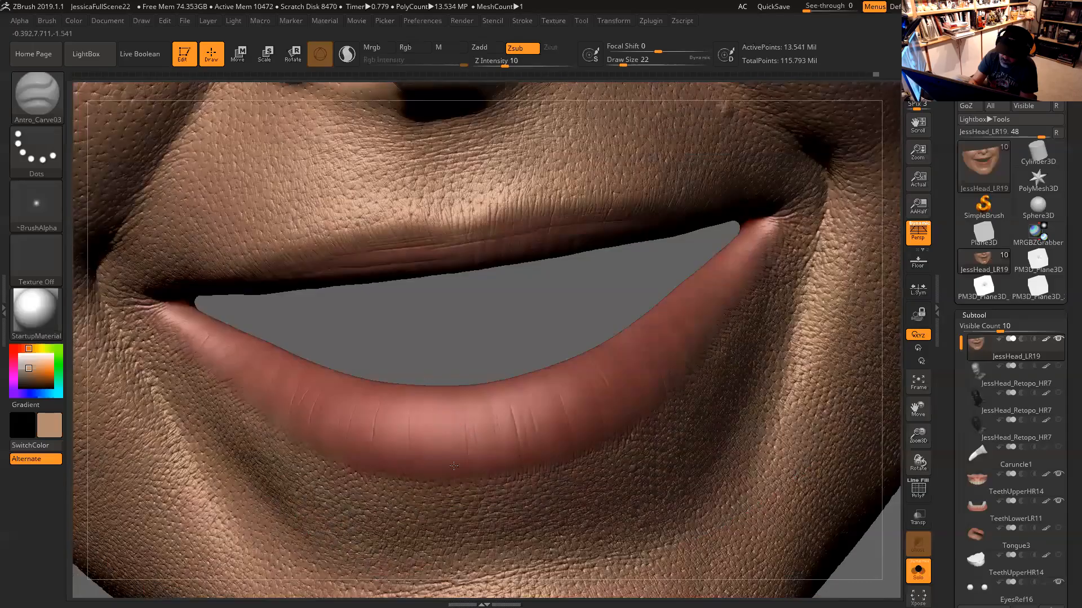
{"action": "left_click_drag", "start_coordinate": [536, 361], "coordinate": [532, 386]}
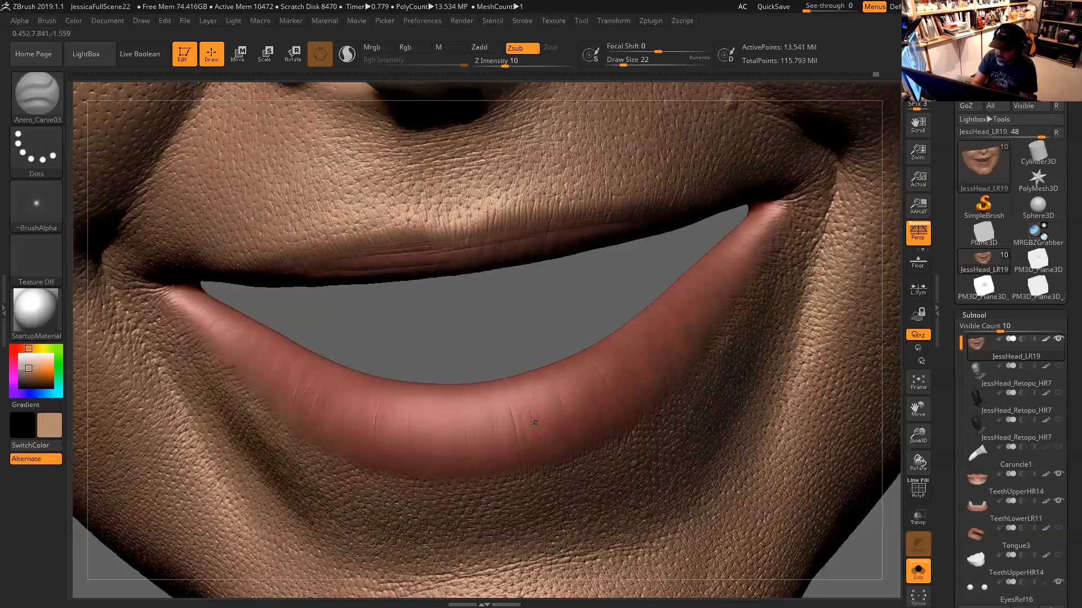
{"action": "left_click_drag", "start_coordinate": [606, 395], "coordinate": [559, 422]}
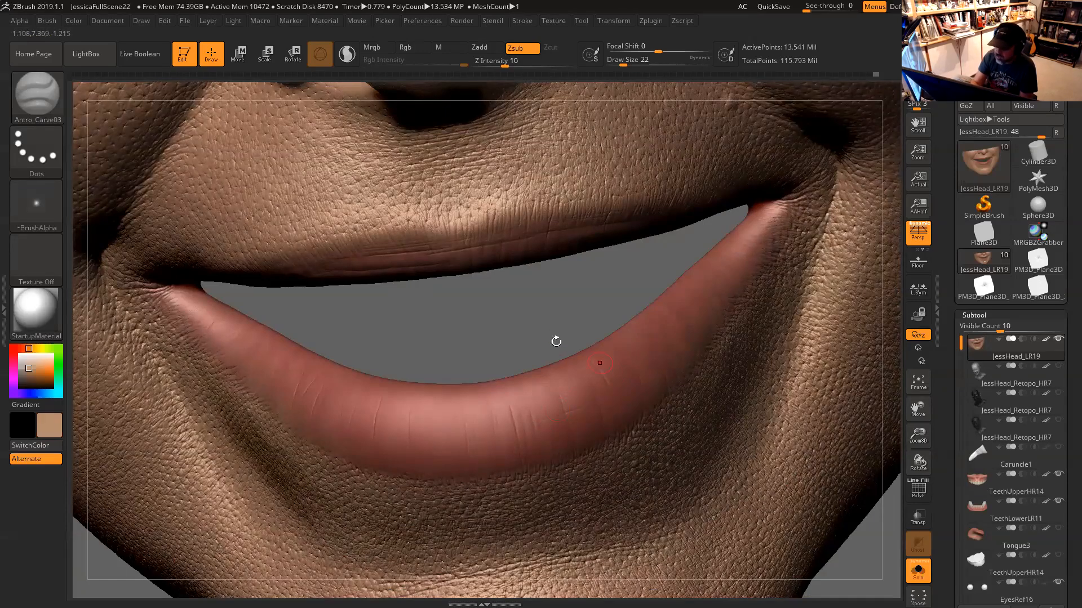
{"action": "right_click_drag", "start_coordinate": [586, 410], "coordinate": [590, 430]}
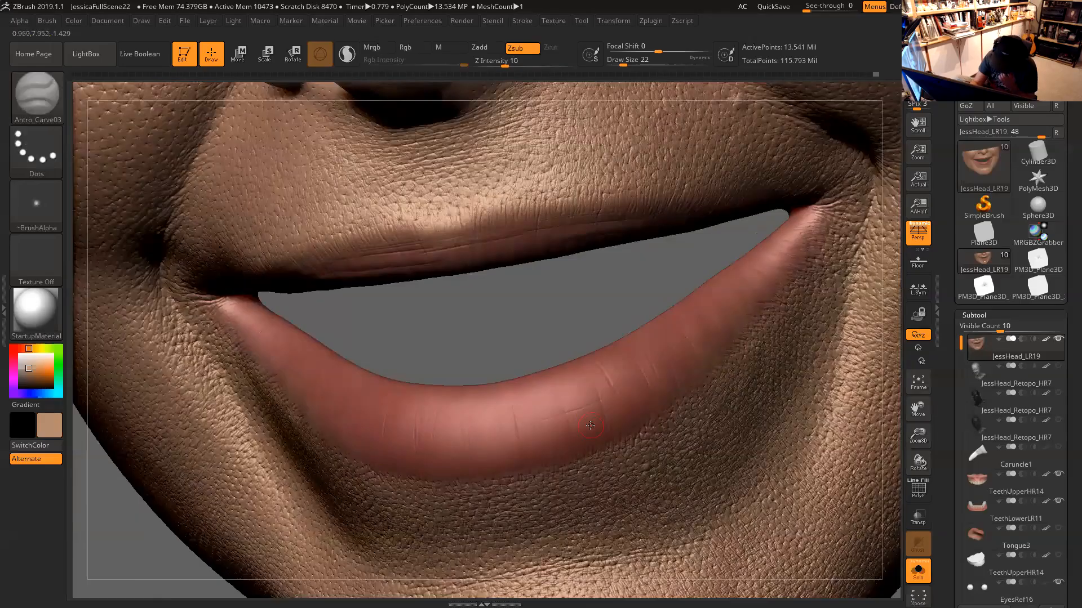
Undo the stray horizontal crease on the lower lip and soften the vertical creases with the Smooth brush
{"action": "key", "text": "ctrl"}
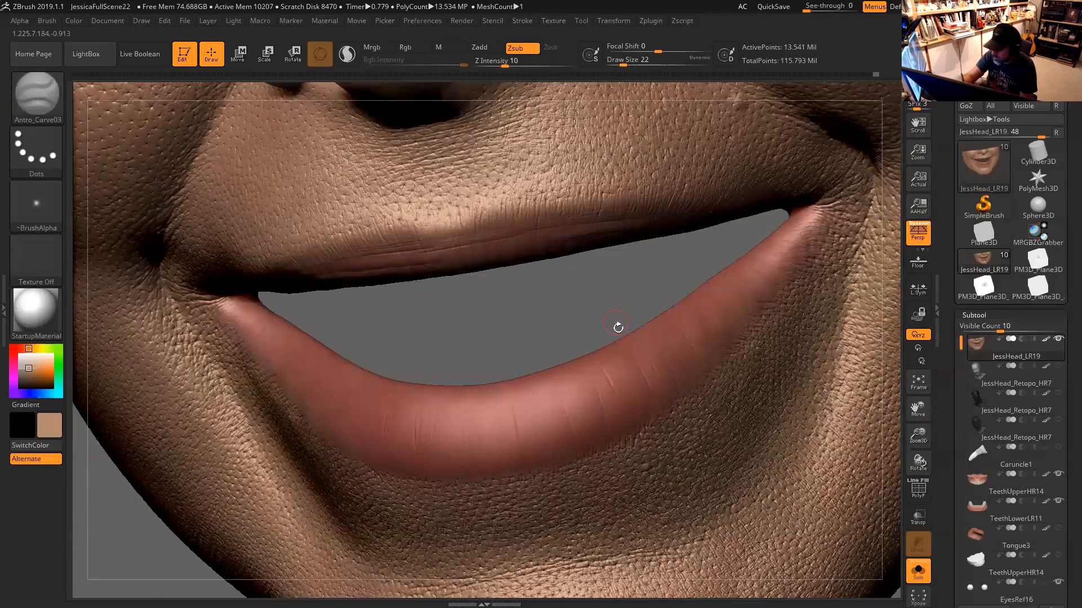
{"action": "key", "text": "shift"}
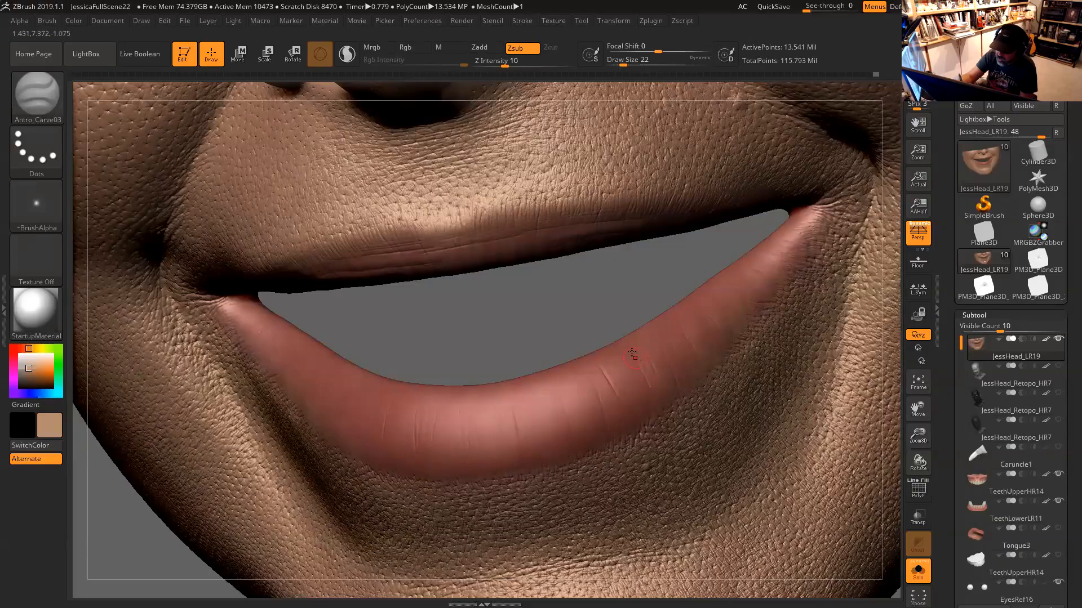
{"action": "mouse_move", "coordinate": [600, 369]}
{"action": "left_mouse_down", "text": "shift"}
{"action": "mouse_move", "coordinate": [619, 397]}
{"action": "mouse_move", "coordinate": [605, 427]}
{"action": "mouse_move", "coordinate": [596, 380]}
{"action": "left_mouse_up", "text": "shift"}
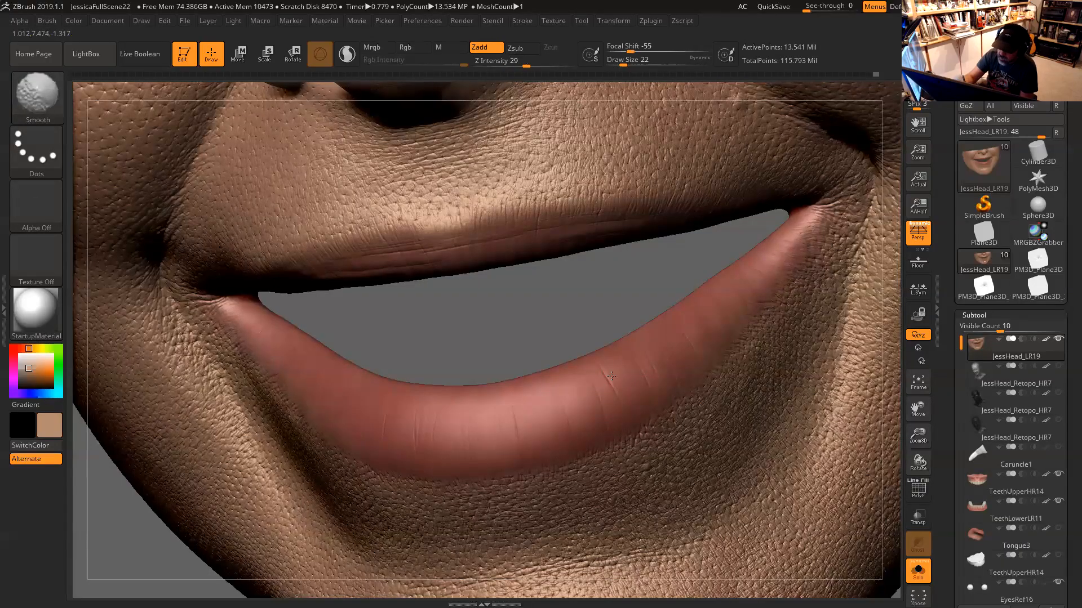
Examine the lower lip creases and the chin skin from several angles and from a distance
{"action": "left_click_drag", "start_coordinate": [575, 301], "coordinate": [573, 208], "text": "alt"}
{"action": "left_click_drag", "start_coordinate": [775, 483], "coordinate": [791, 395], "text": "shift"}
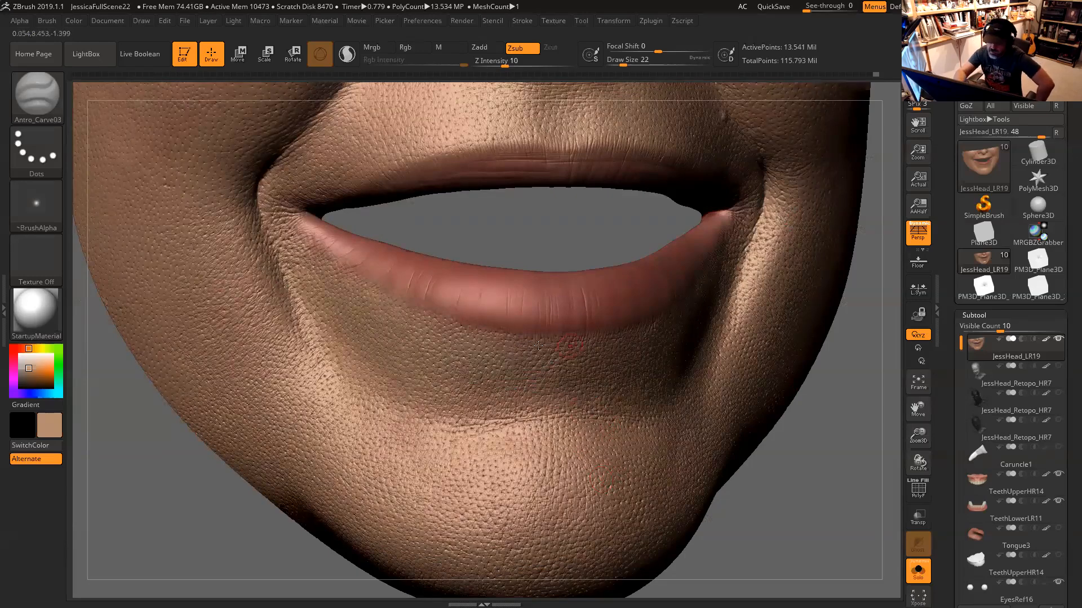
{"action": "left_click_drag", "start_coordinate": [824, 447], "coordinate": [521, 388]}
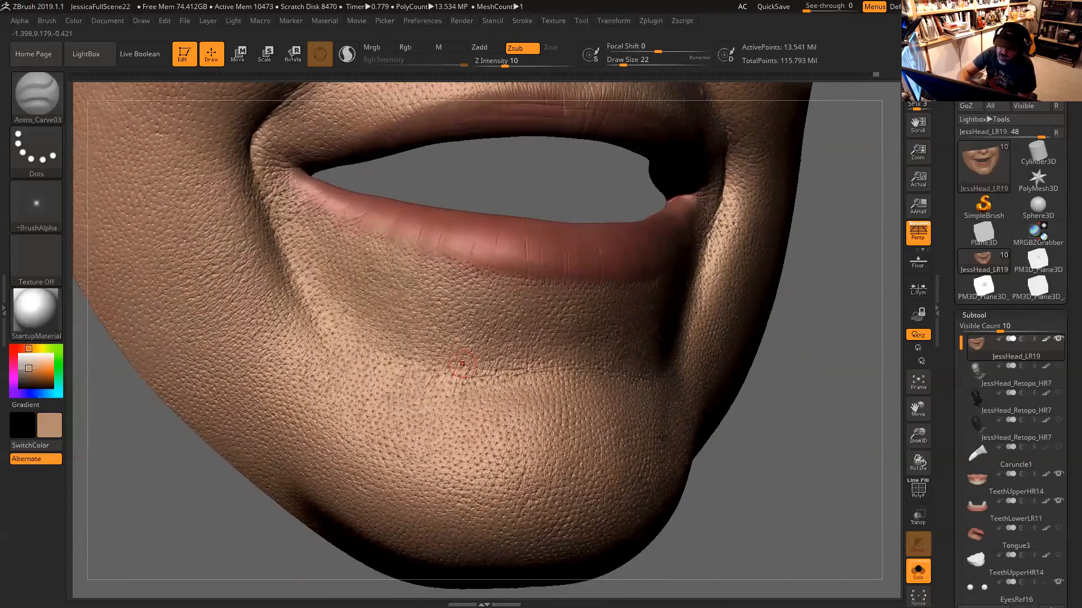
{"action": "left_click_drag", "start_coordinate": [756, 422], "coordinate": [805, 410]}
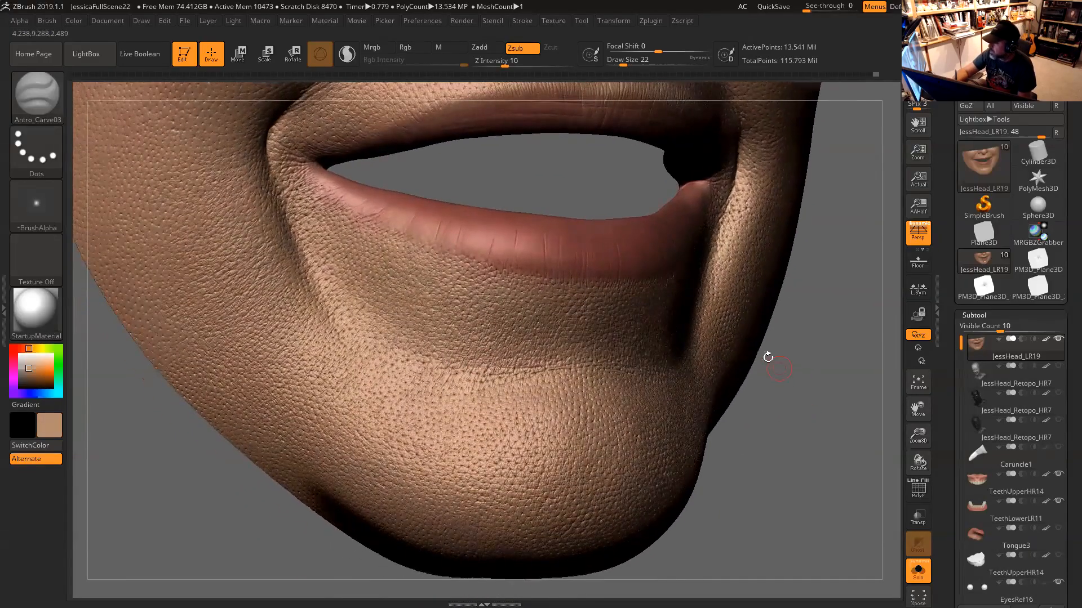
{"action": "left_click_drag", "start_coordinate": [816, 366], "coordinate": [813, 365]}
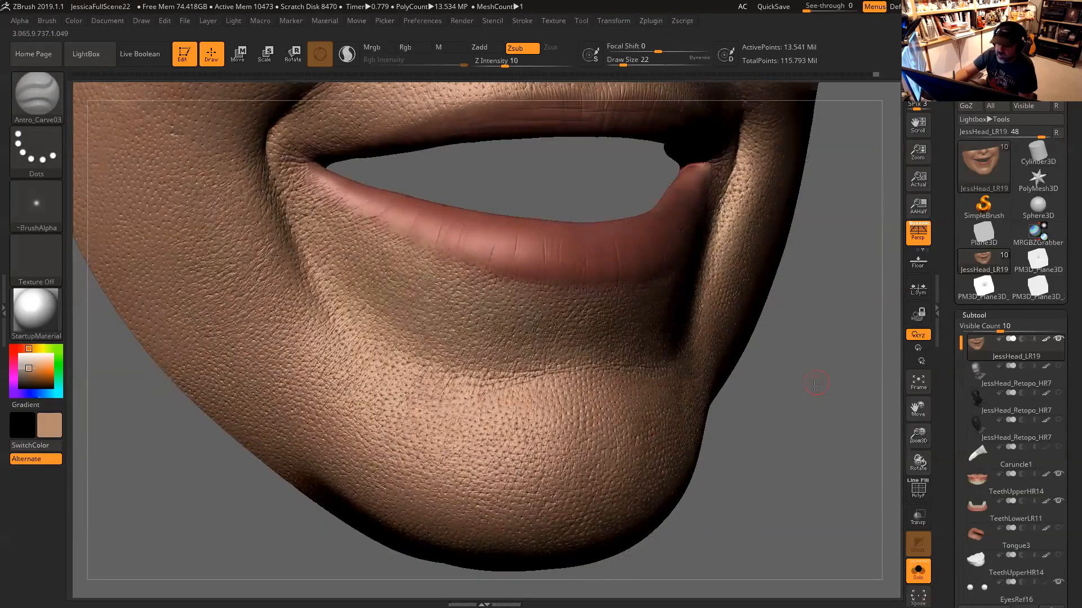
{"action": "left_click_drag", "start_coordinate": [822, 356], "coordinate": [792, 367], "text": "alt"}
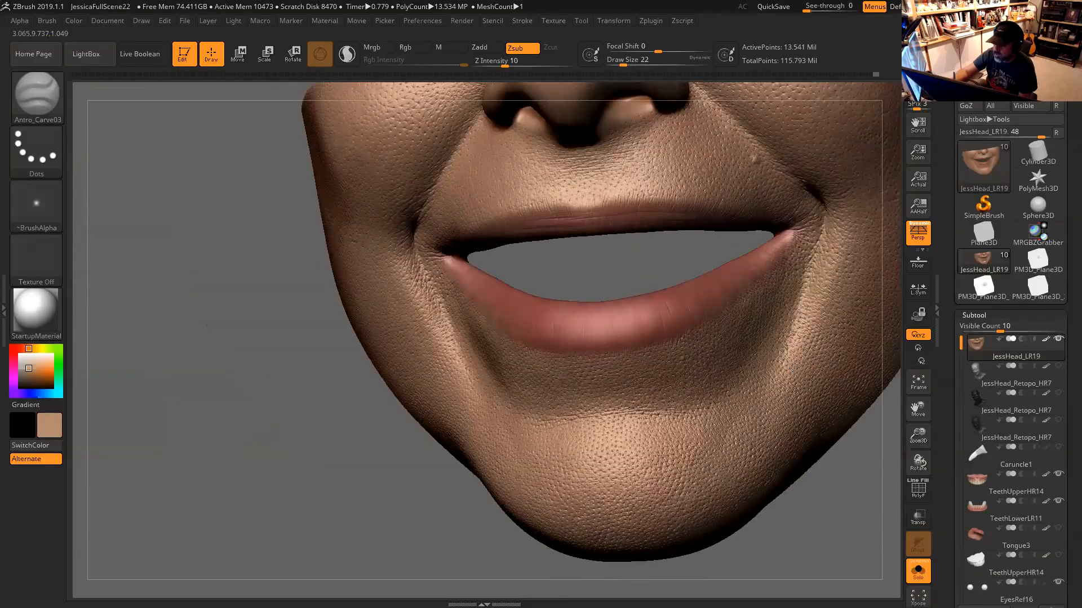
Set the Antro_Carve03 brush to Zadd and Draw Size 16 for detailing the tip of the nose
{"action": "left_click_drag", "start_coordinate": [710, 270], "coordinate": [646, 321]}
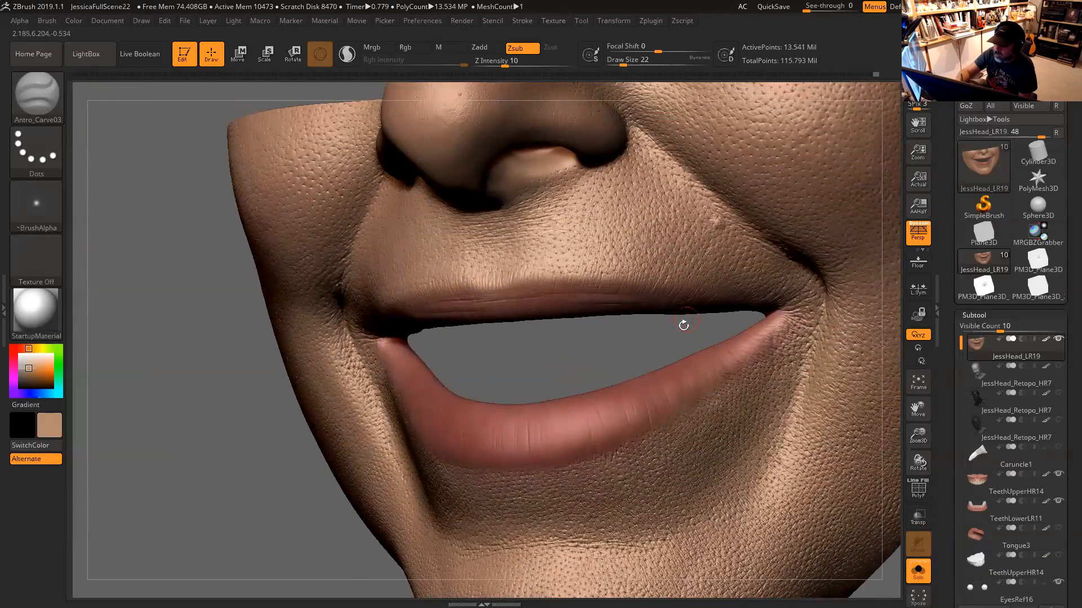
{"action": "left_click_drag", "start_coordinate": [593, 369], "coordinate": [738, 248]}
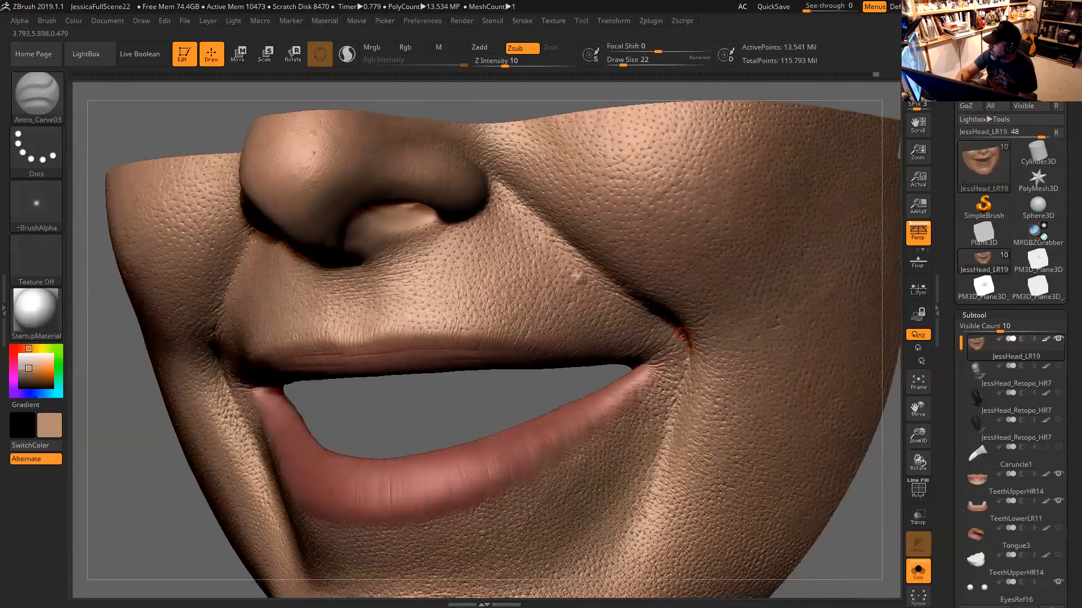
{"action": "mouse_move", "coordinate": [504, 96]}
{"action": "left_mouse_down", "text": "alt"}
{"action": "mouse_move", "coordinate": [606, 212]}
{"action": "mouse_move", "coordinate": [644, 153]}
{"action": "mouse_move", "coordinate": [635, 114]}
{"action": "mouse_move", "coordinate": [687, 168]}
{"action": "left_mouse_up", "text": "alt"}
{"action": "key", "text": "space"}
{"action": "left_click_drag", "start_coordinate": [400, 238], "coordinate": [397, 238]}
{"action": "left_click_drag", "start_coordinate": [541, 135], "coordinate": [533, 158]}
{"action": "key", "text": "space"}
{"action": "left_click_drag", "start_coordinate": [448, 247], "coordinate": [447, 247]}
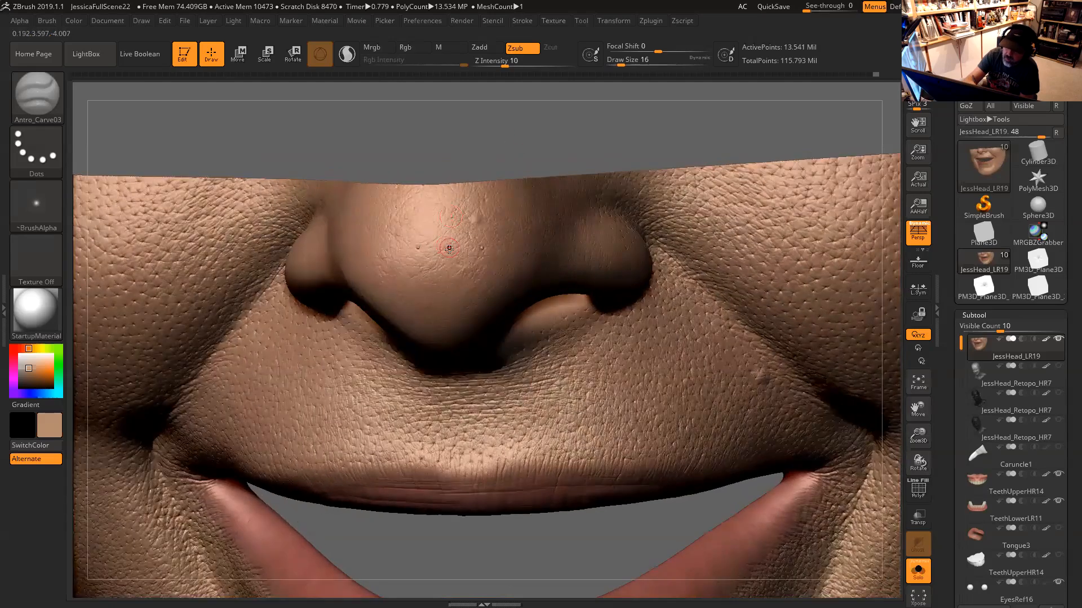
{"action": "left_click_drag", "start_coordinate": [505, 148], "coordinate": [523, 93]}
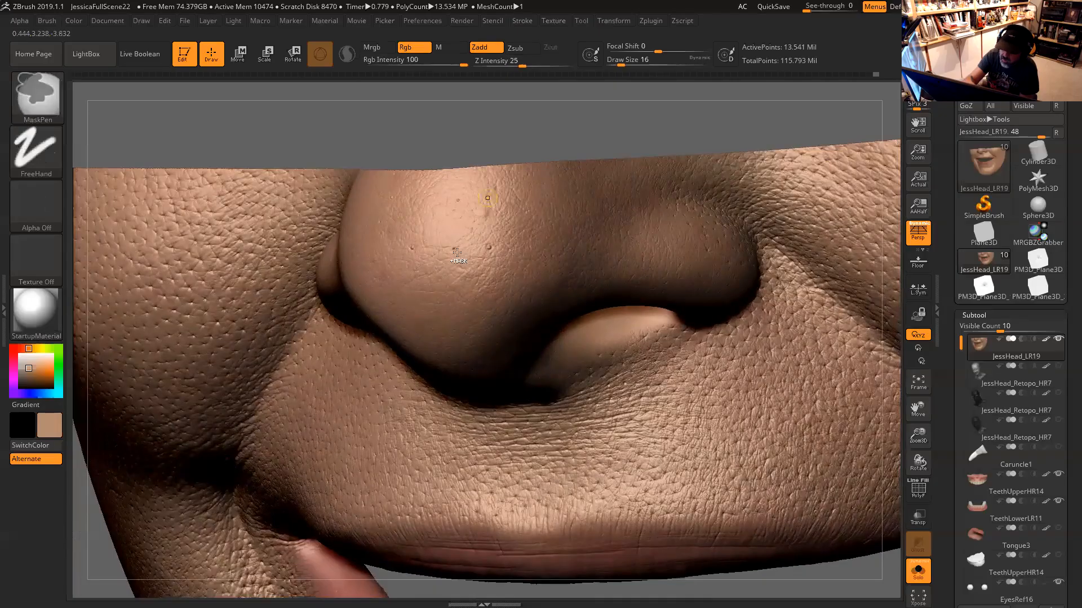
{"action": "left_click", "coordinate": [487, 47]}
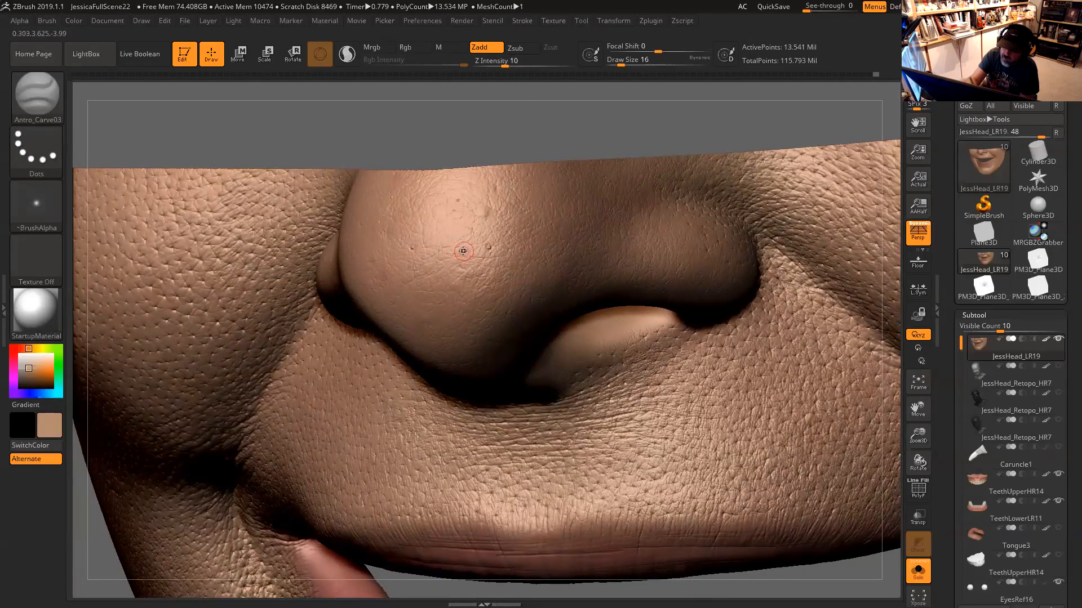
Add fine raised skin lines across the nose tip and its sides with Antro_Carve03 at Z Intensity 10
{"action": "left_click_drag", "start_coordinate": [566, 130], "coordinate": [439, 284]}
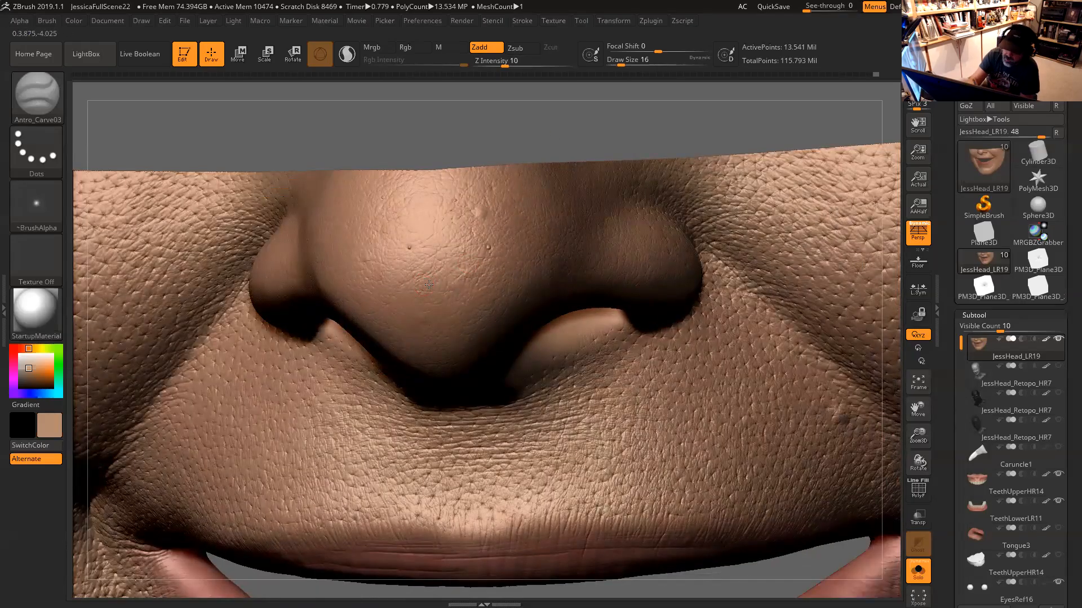
{"action": "left_click", "coordinate": [405, 223]}
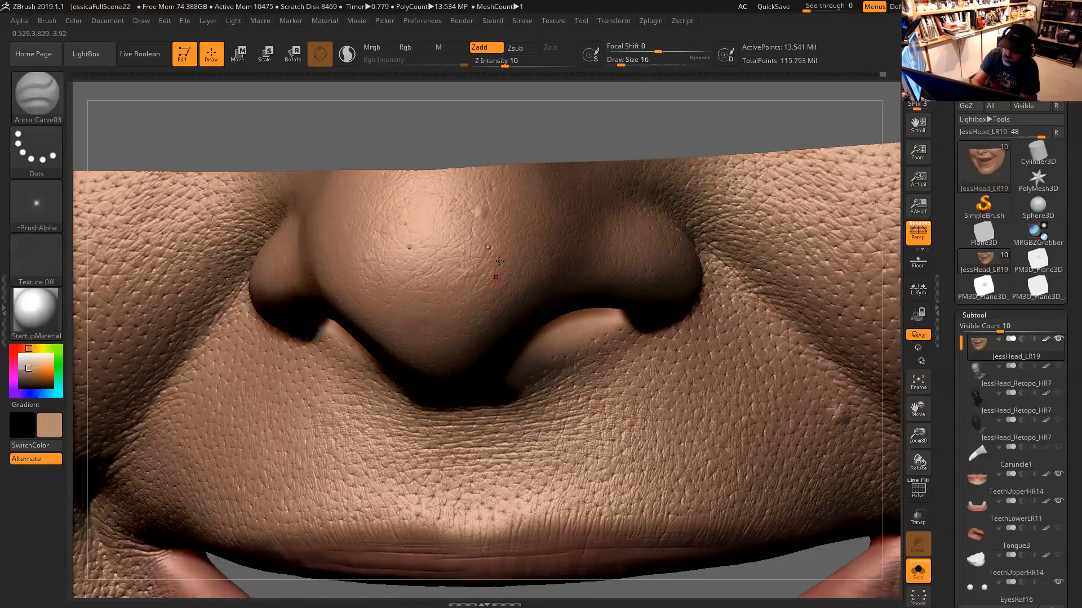
{"action": "left_click_drag", "start_coordinate": [546, 117], "coordinate": [463, 316]}
{"action": "left_click_drag", "start_coordinate": [562, 164], "coordinate": [516, 259]}
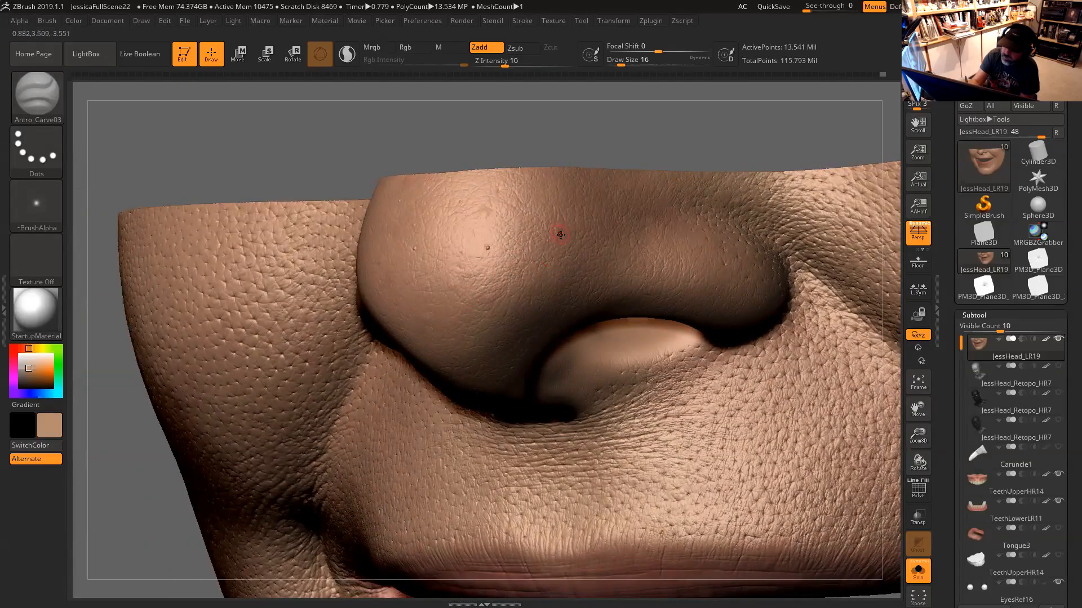
{"action": "left_click_drag", "start_coordinate": [630, 163], "coordinate": [640, 261]}
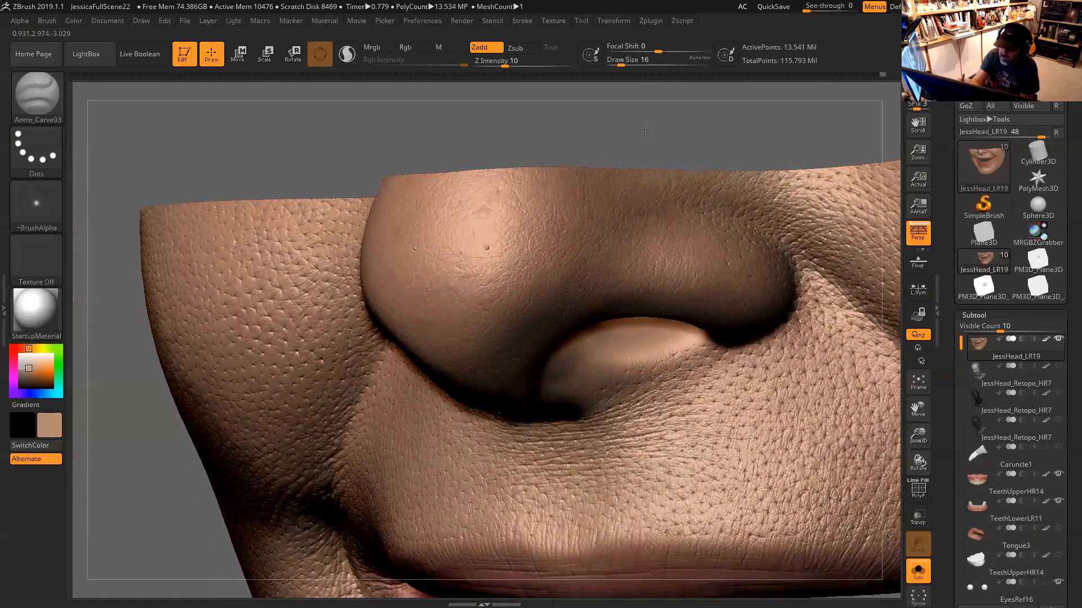
{"action": "left_click_drag", "start_coordinate": [645, 131], "coordinate": [476, 302]}
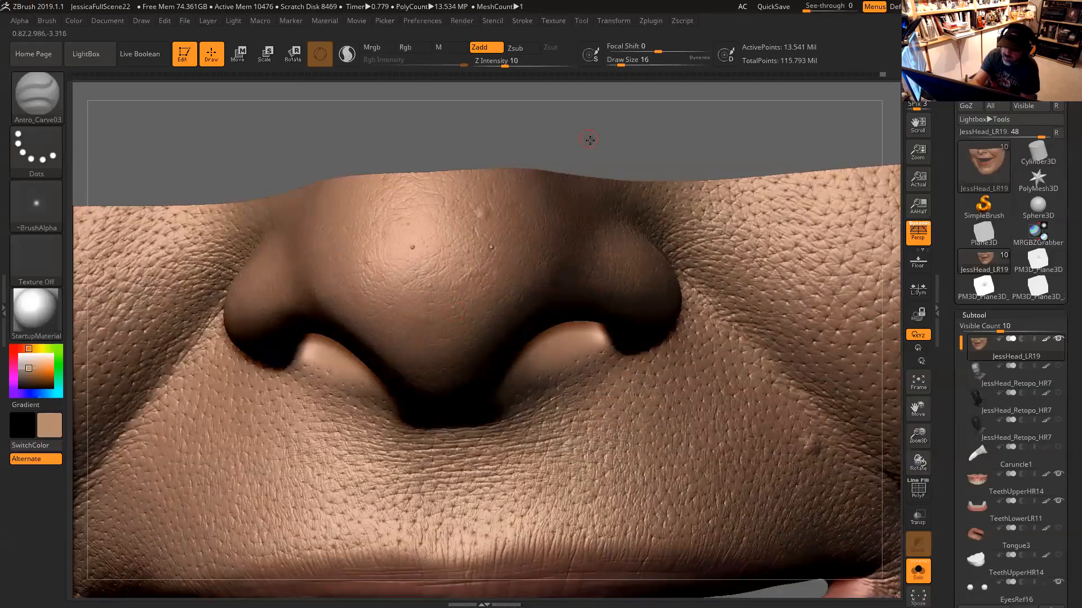
{"action": "left_click_drag", "start_coordinate": [588, 136], "coordinate": [415, 291]}
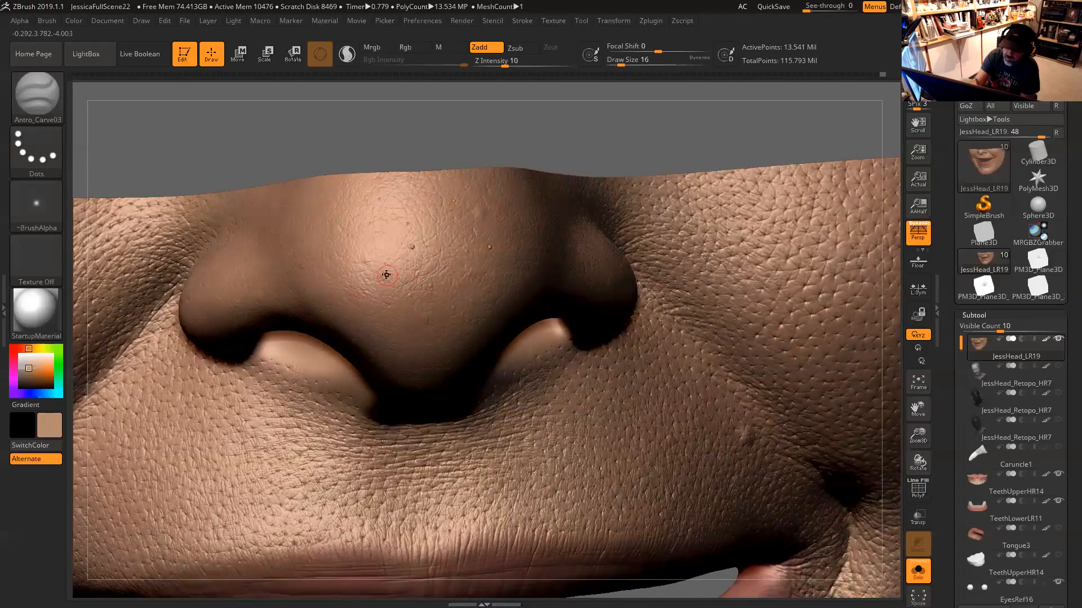
{"action": "left_click_drag", "start_coordinate": [538, 127], "coordinate": [372, 269]}
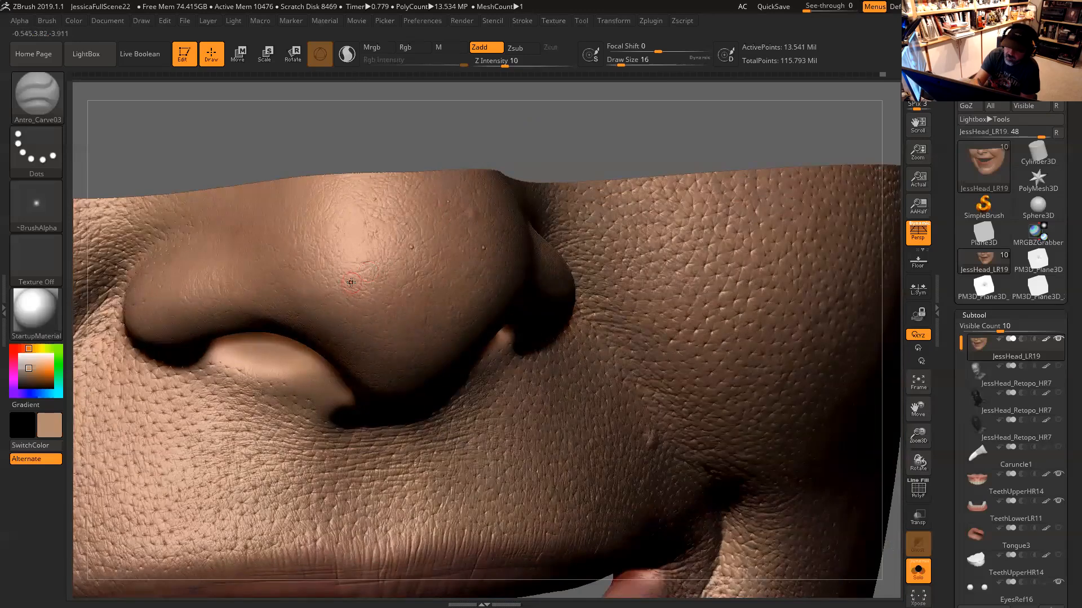
Switch to the Nudge brush, turn off Rgb and set the Draw Size to 33
{"action": "left_click_drag", "start_coordinate": [511, 138], "coordinate": [498, 196]}
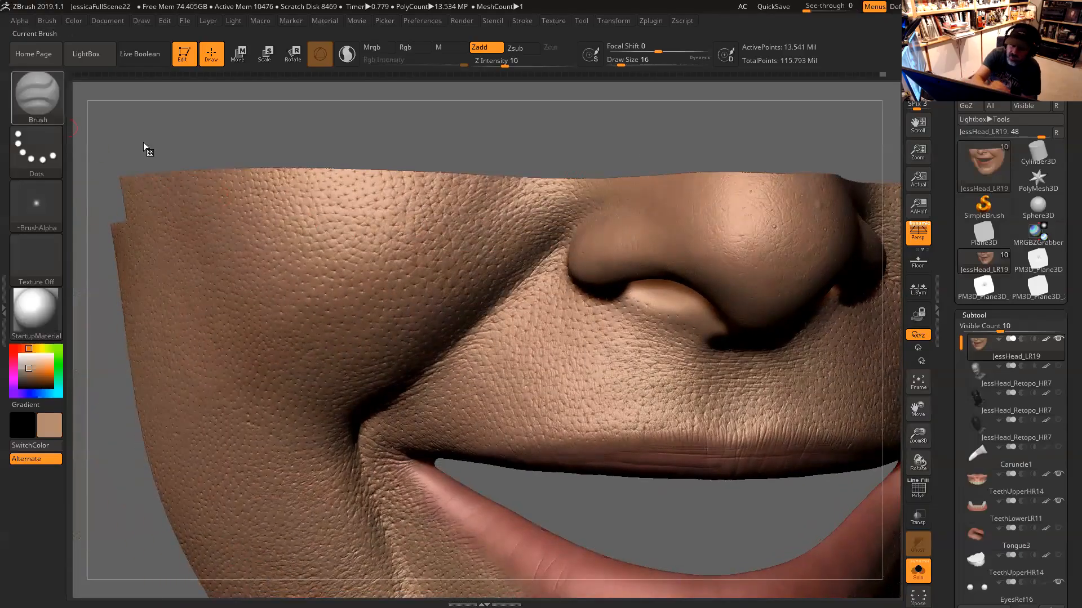
{"action": "key", "text": "b"}
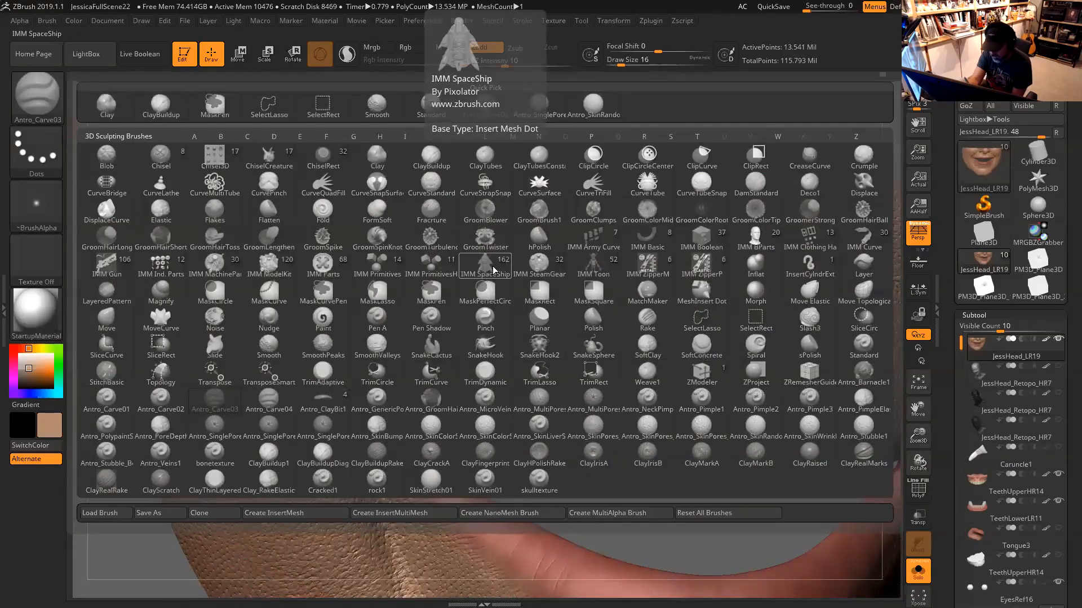
{"action": "key", "text": "n"}
{"action": "key", "text": "u"}
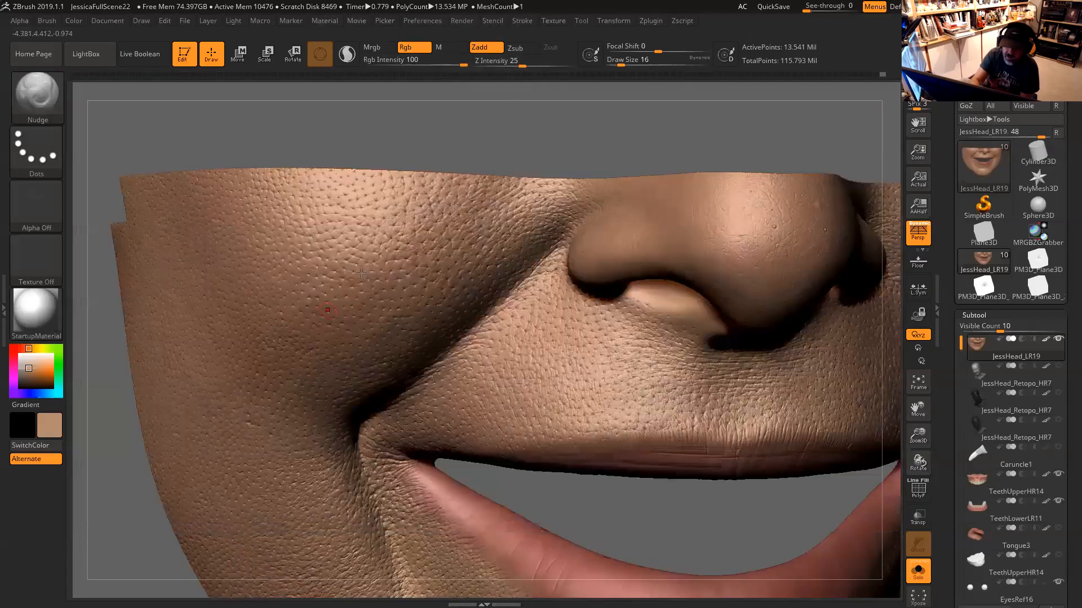
{"action": "left_click", "coordinate": [418, 49]}
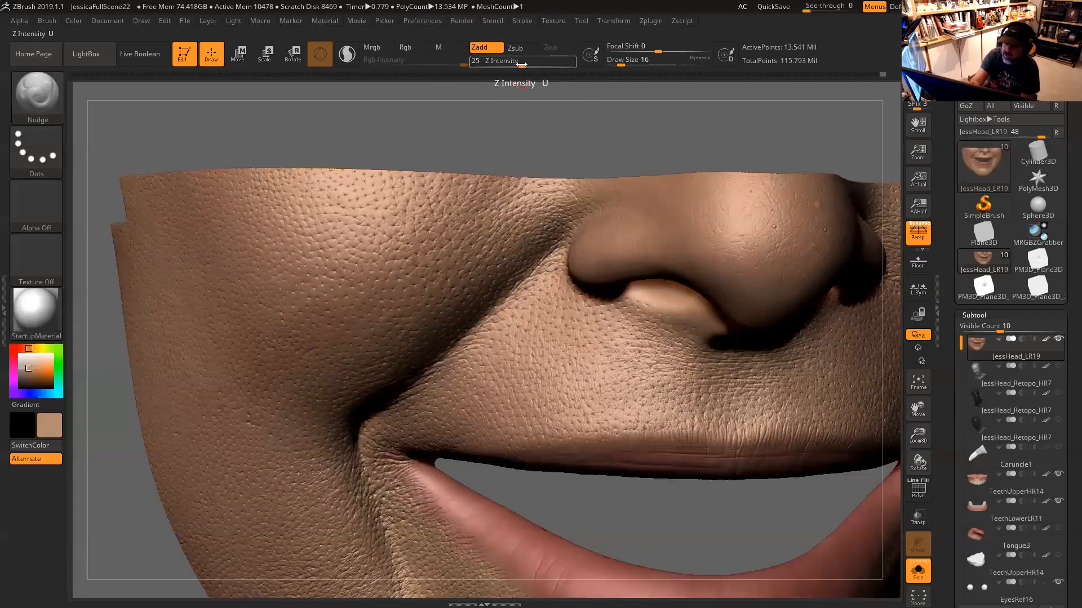
{"action": "key", "text": "space"}
{"action": "left_click_drag", "start_coordinate": [490, 178], "coordinate": [496, 177]}
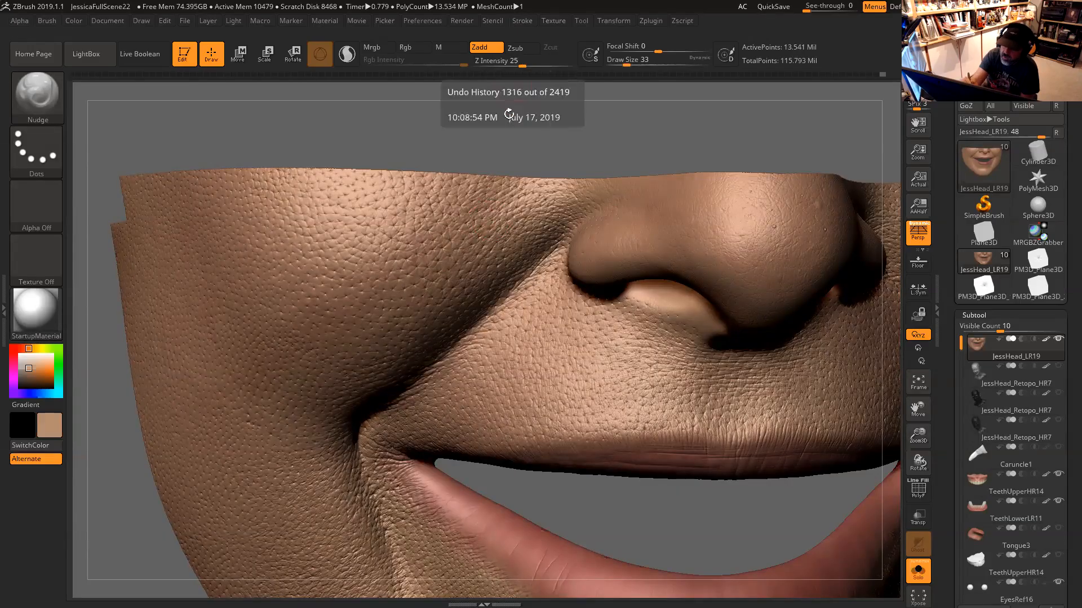
Try nudging the cheek pores beside the nostril toward the smile fold with the Draw Size raised to 77
{"action": "left_click_drag", "start_coordinate": [518, 139], "coordinate": [468, 228], "text": "alt"}
{"action": "key", "text": "space"}
{"action": "left_click", "coordinate": [468, 227]}
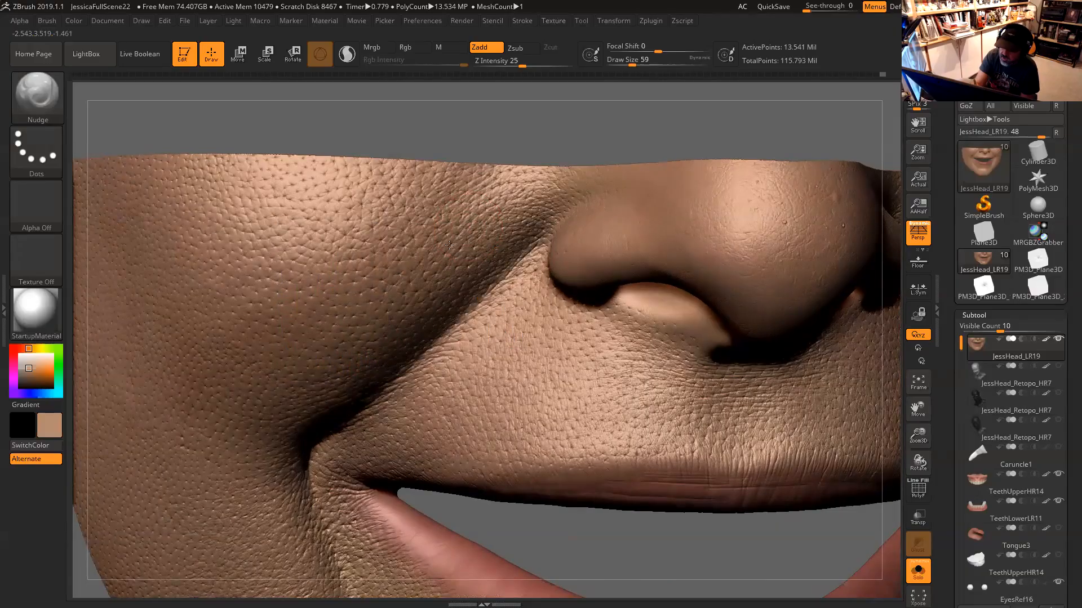
{"action": "key", "text": "ctrl"}
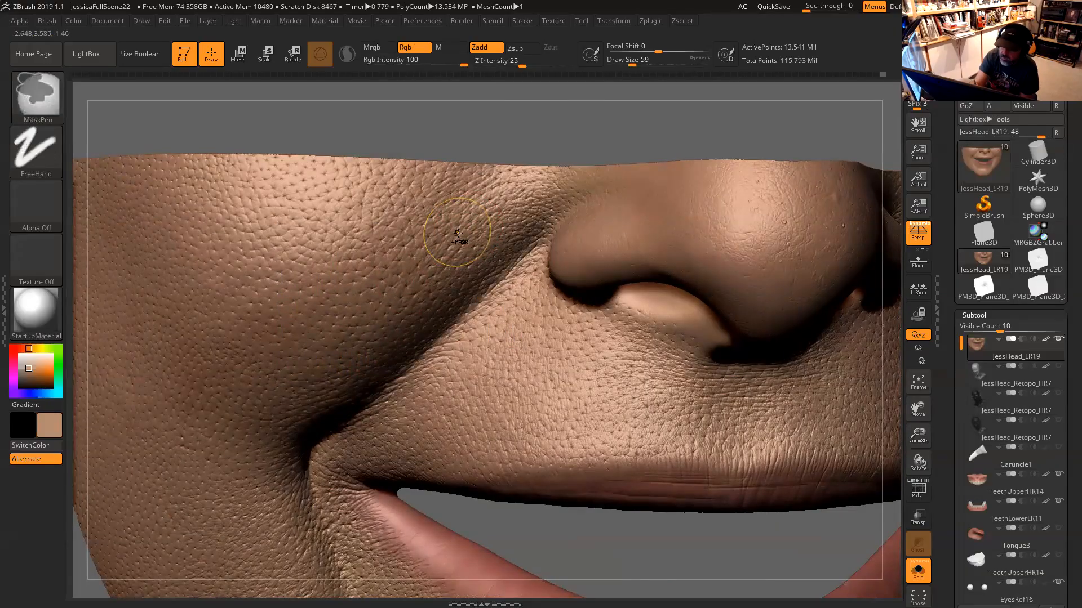
{"action": "key", "text": "space"}
{"action": "left_click", "coordinate": [468, 227]}
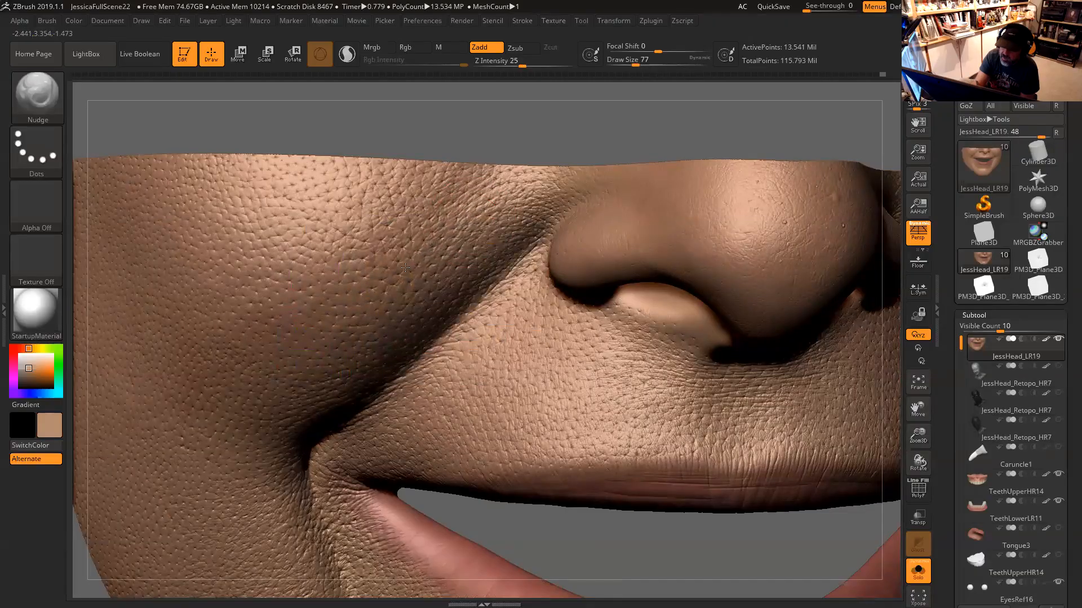
{"action": "left_click_drag", "start_coordinate": [429, 243], "coordinate": [366, 307]}
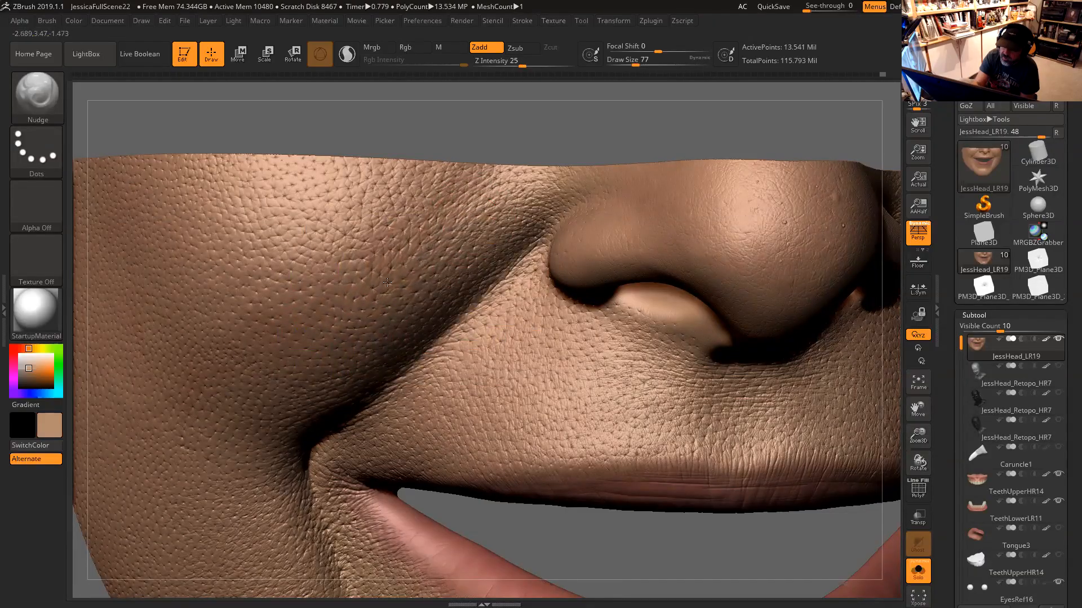
{"action": "left_click_drag", "start_coordinate": [424, 240], "coordinate": [378, 311]}
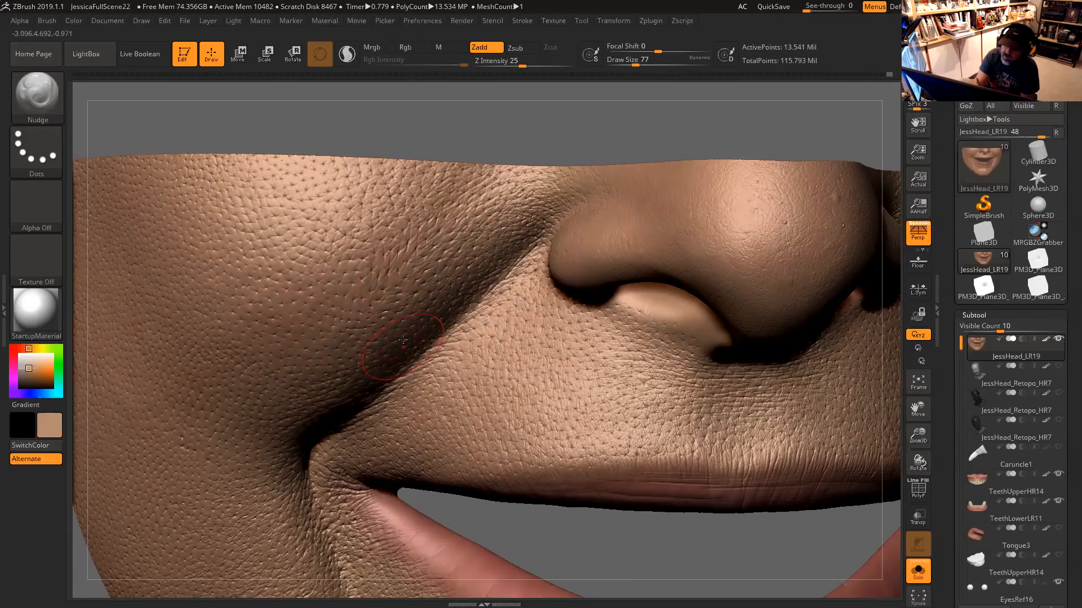
Undo the large Nudge strokes on the cheek pores
{"action": "key", "text": "ctrl"}
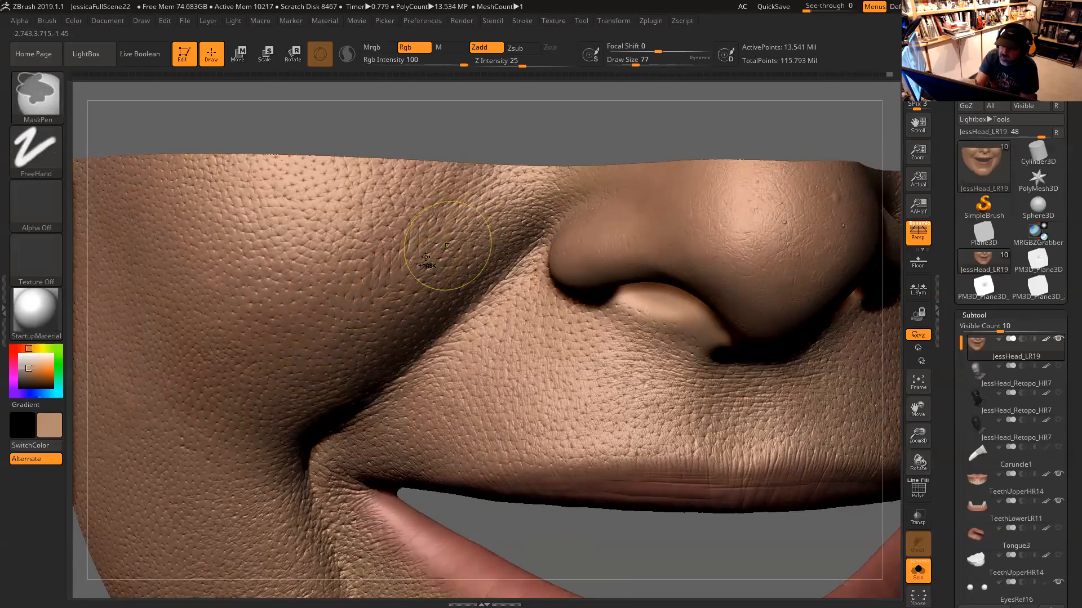
{"action": "key", "text": "ctrl"}
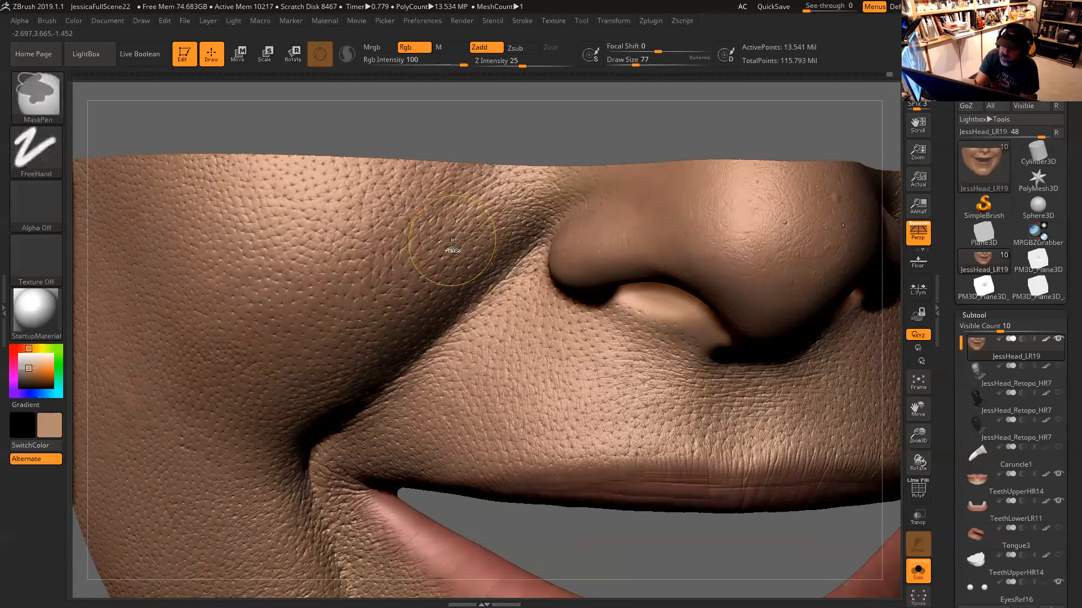
{"action": "key", "text": "ctrl"}
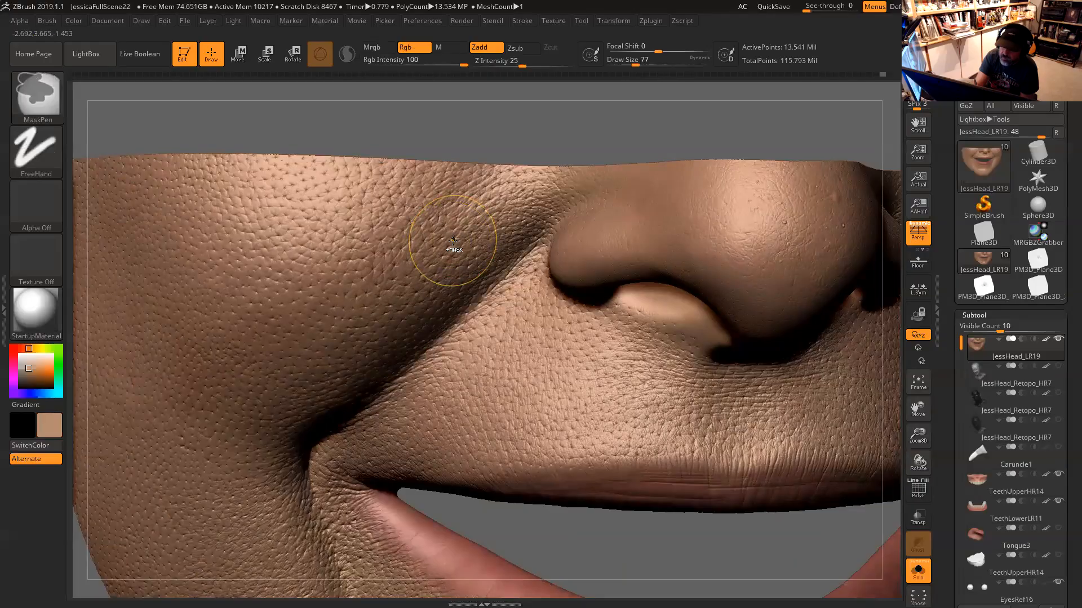
{"action": "key", "text": "ctrl"}
{"action": "key", "text": "ctrl"}
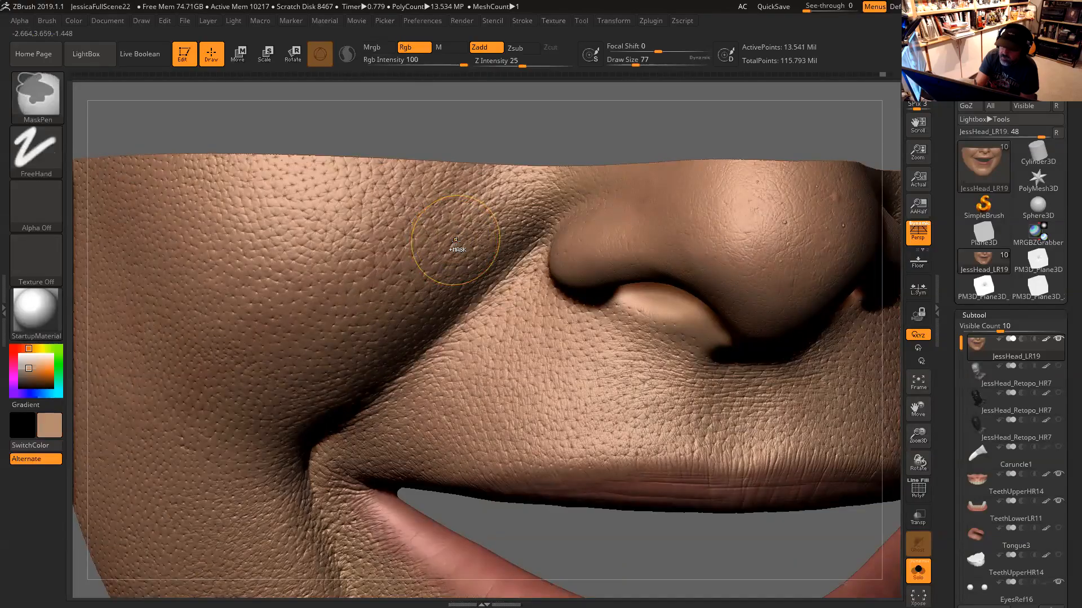
Reduce the Nudge brush to Draw Size 41 and distort the cheek pores beside the nostril
{"action": "key", "text": "space"}
{"action": "left_click_drag", "start_coordinate": [459, 239], "coordinate": [454, 238]}
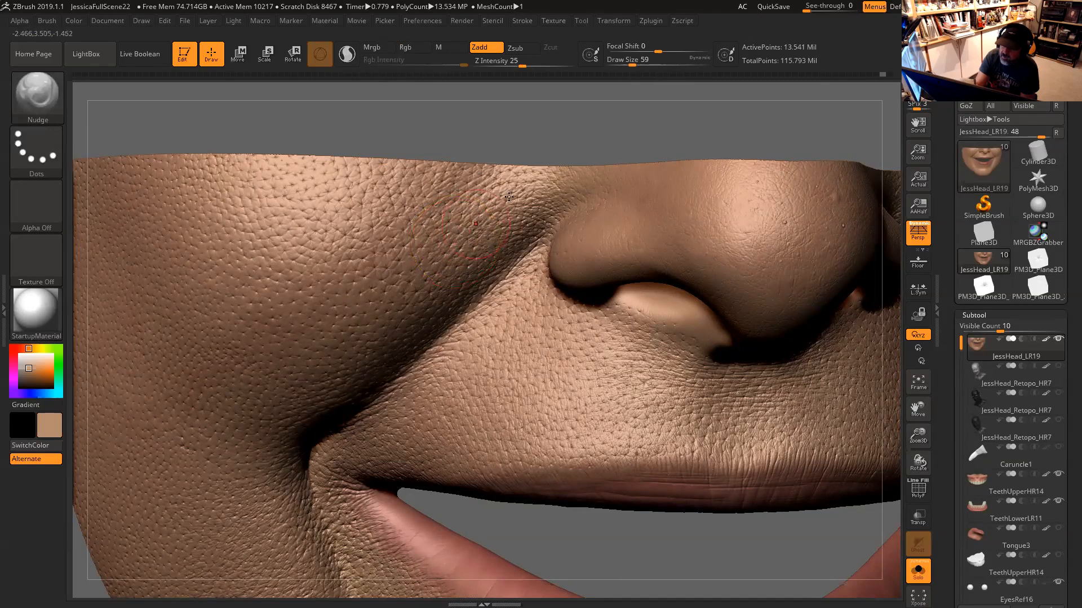
{"action": "key", "text": "space"}
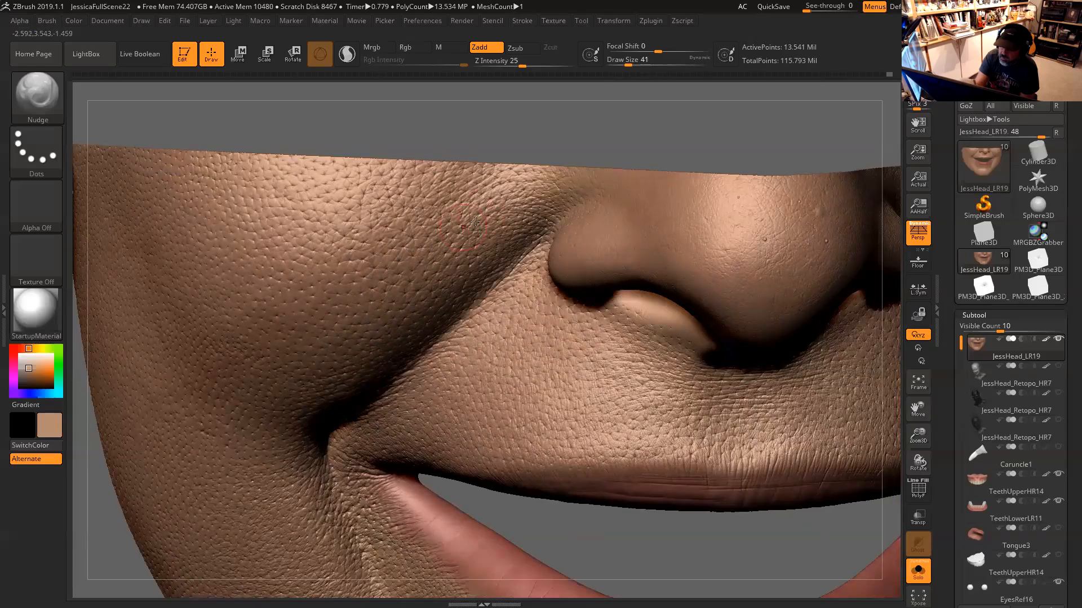
{"action": "left_click_drag", "start_coordinate": [604, 97], "coordinate": [783, 248]}
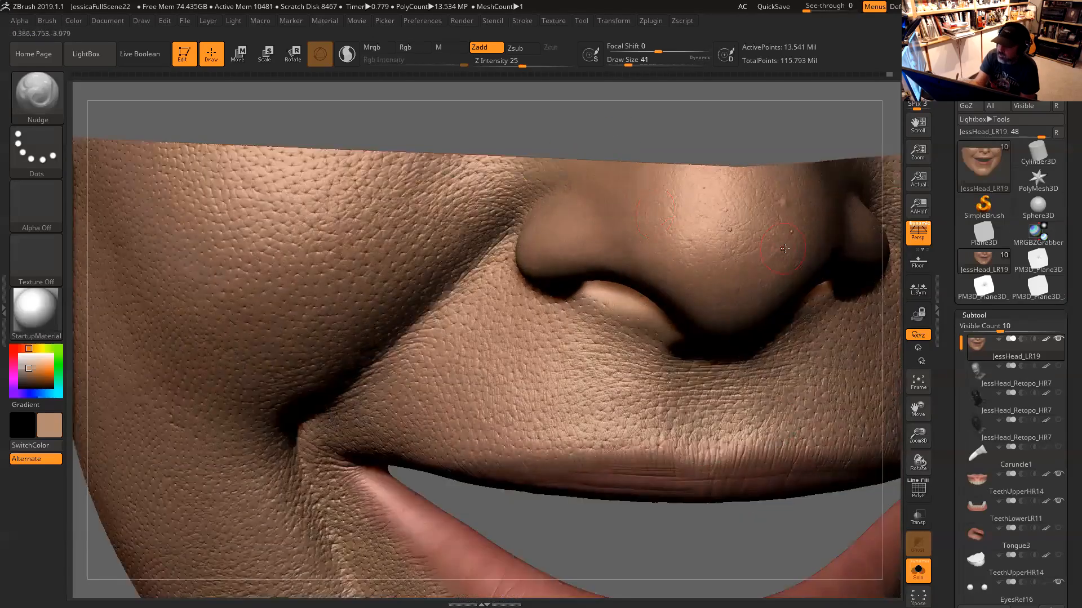
Nudge the pores on the opposite cheek beside the nostril and along the upper smile fold
{"action": "left_click_drag", "start_coordinate": [704, 127], "coordinate": [425, 158]}
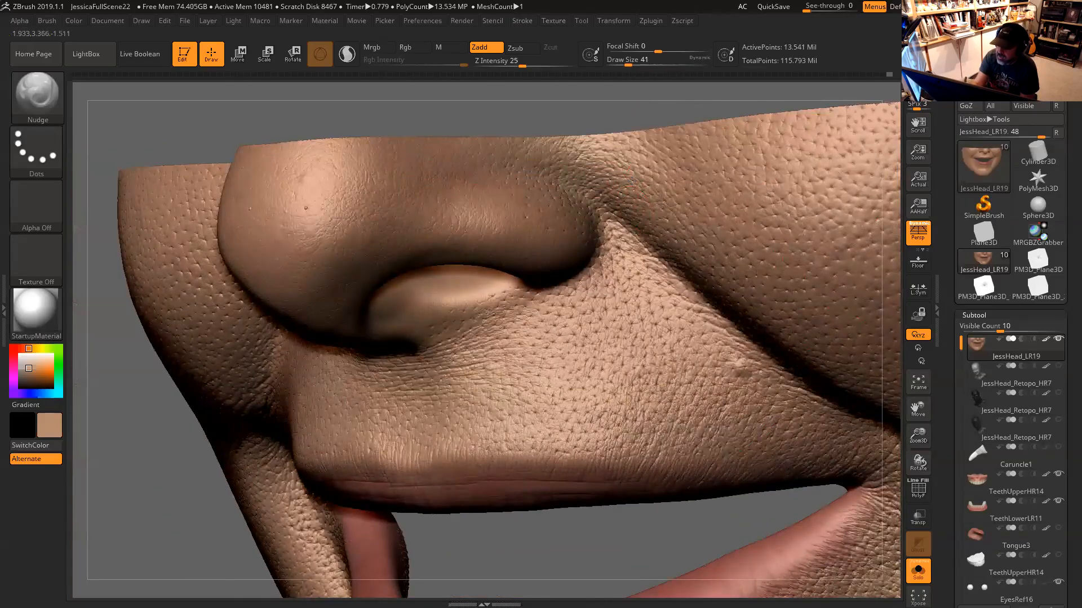
{"action": "left_click_drag", "start_coordinate": [629, 120], "coordinate": [652, 196]}
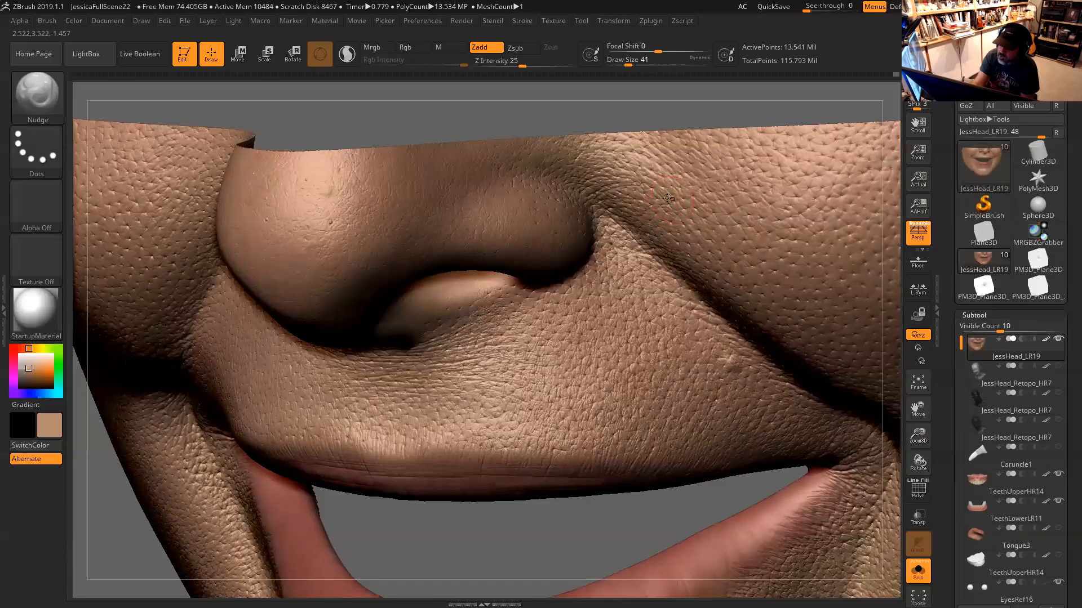
{"action": "left_click_drag", "start_coordinate": [685, 103], "coordinate": [693, 231]}
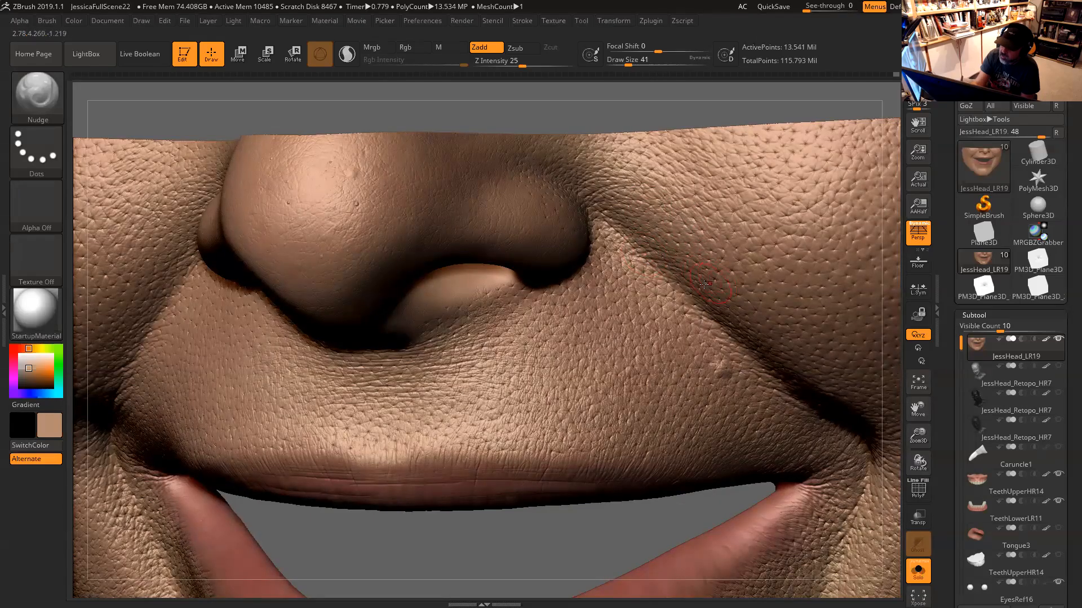
Return to the first cheek beside the nostril and switch back to the Antro_Carve03 brush
{"action": "left_click_drag", "start_coordinate": [646, 112], "coordinate": [754, 135]}
{"action": "left_click_drag", "start_coordinate": [380, 140], "coordinate": [435, 217], "text": "alt"}
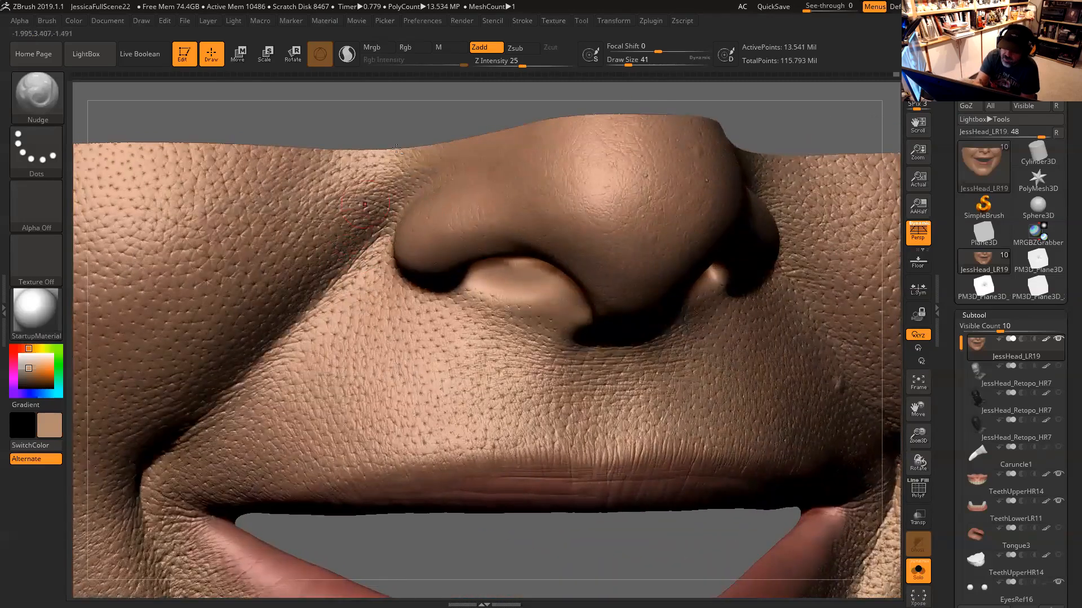
{"action": "left_click_drag", "start_coordinate": [116, 128], "coordinate": [200, 124], "text": "alt"}
{"action": "key", "text": "b"}
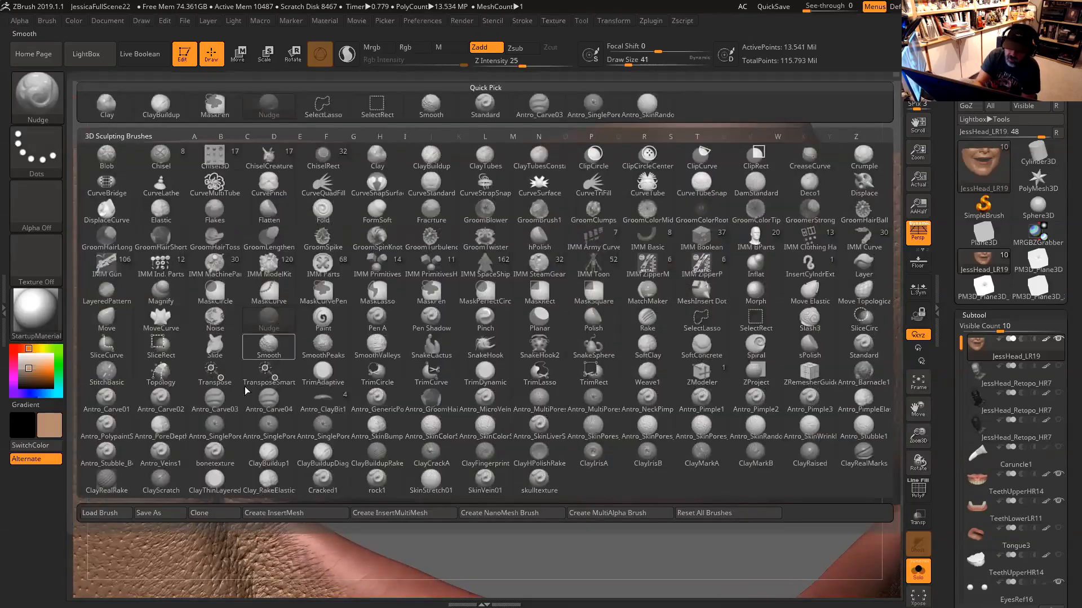
{"action": "left_click", "coordinate": [229, 406]}
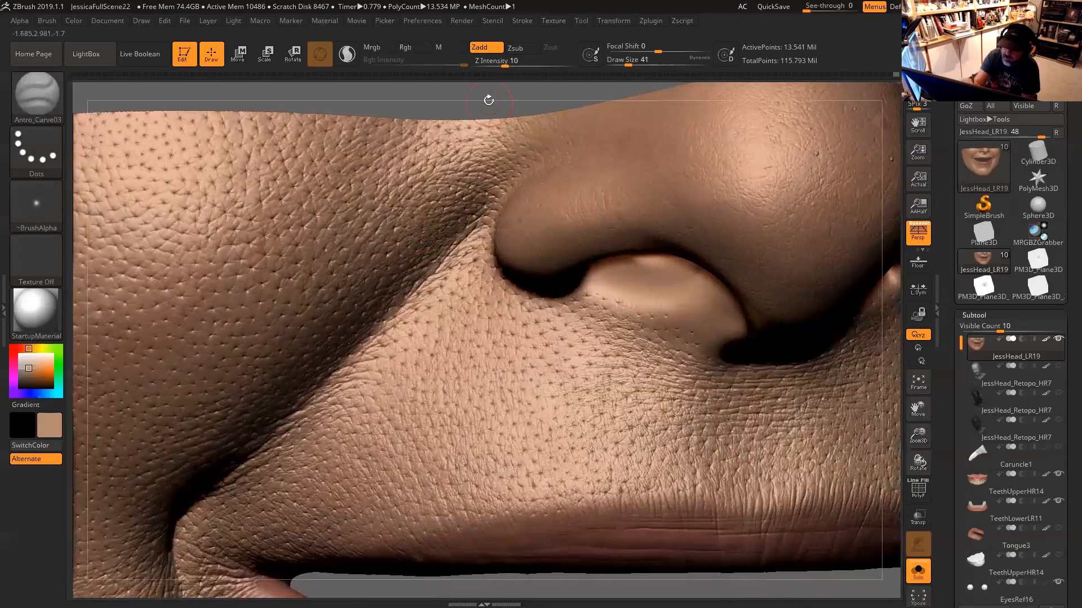
Reduce the Antro_Carve03 brush to Draw Size 31 and carve fine creases between the cheek pores beside the nostril and smile fold
{"action": "left_click_drag", "start_coordinate": [485, 101], "coordinate": [469, 104]}
{"action": "key", "text": "bracketleft"}
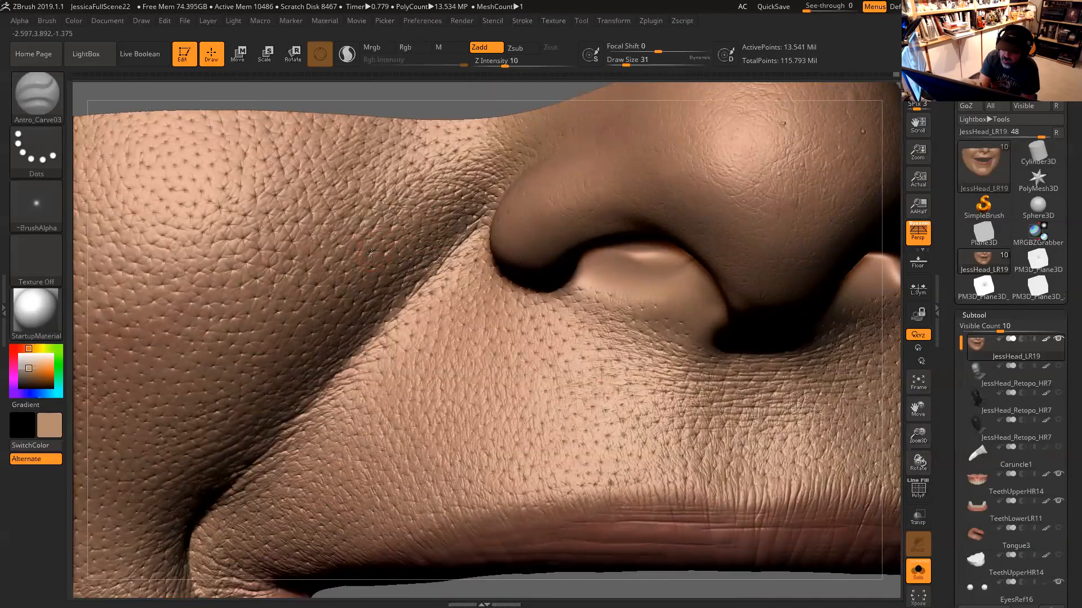
{"action": "key", "text": "ctrl"}
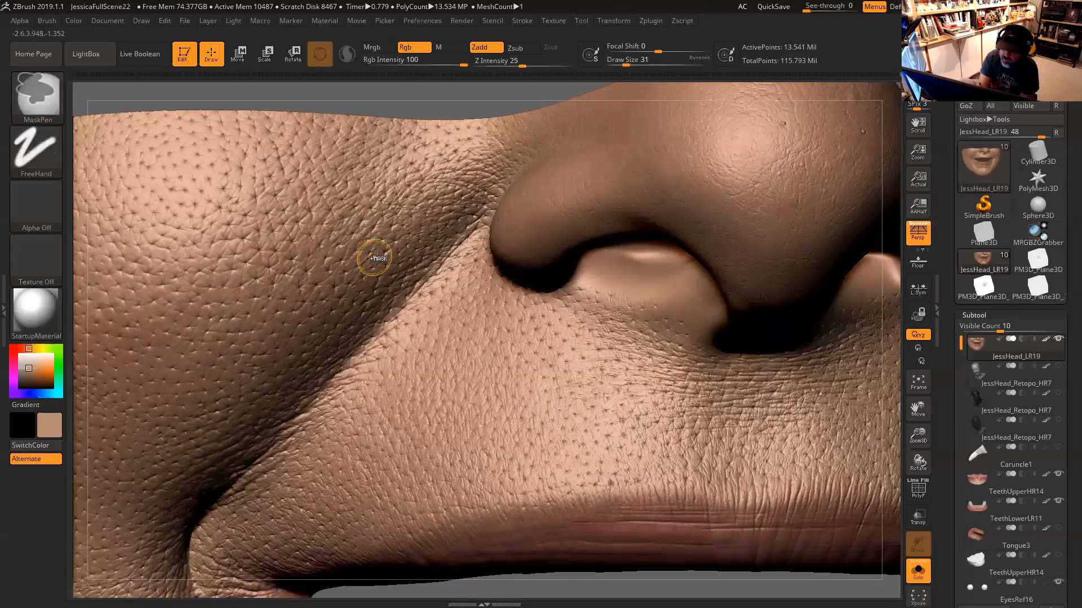
{"action": "key", "text": "ctrl+z"}
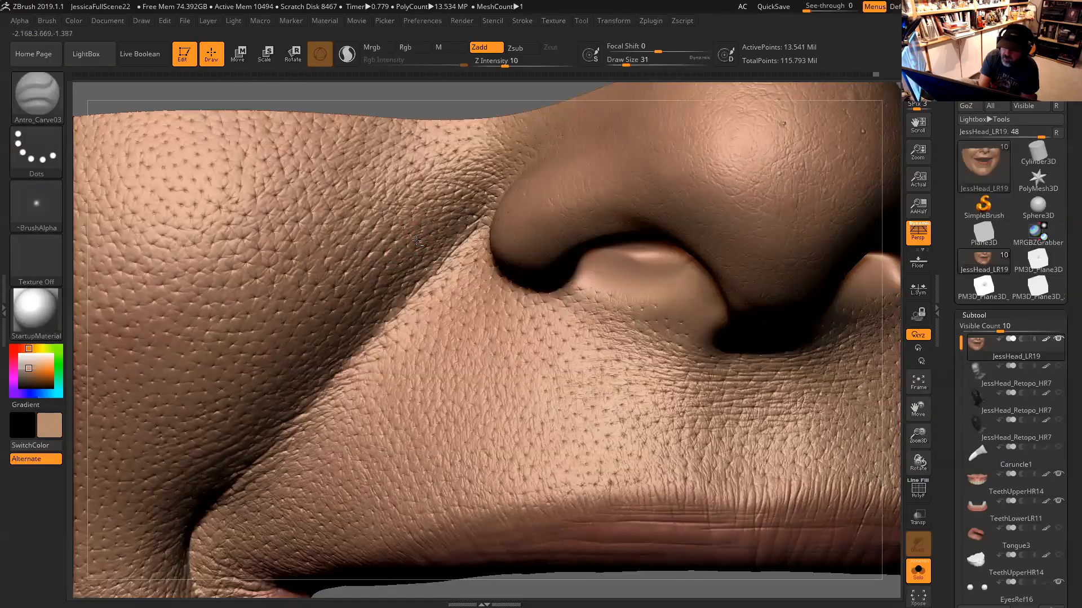
{"action": "left_click_drag", "start_coordinate": [454, 106], "coordinate": [460, 109]}
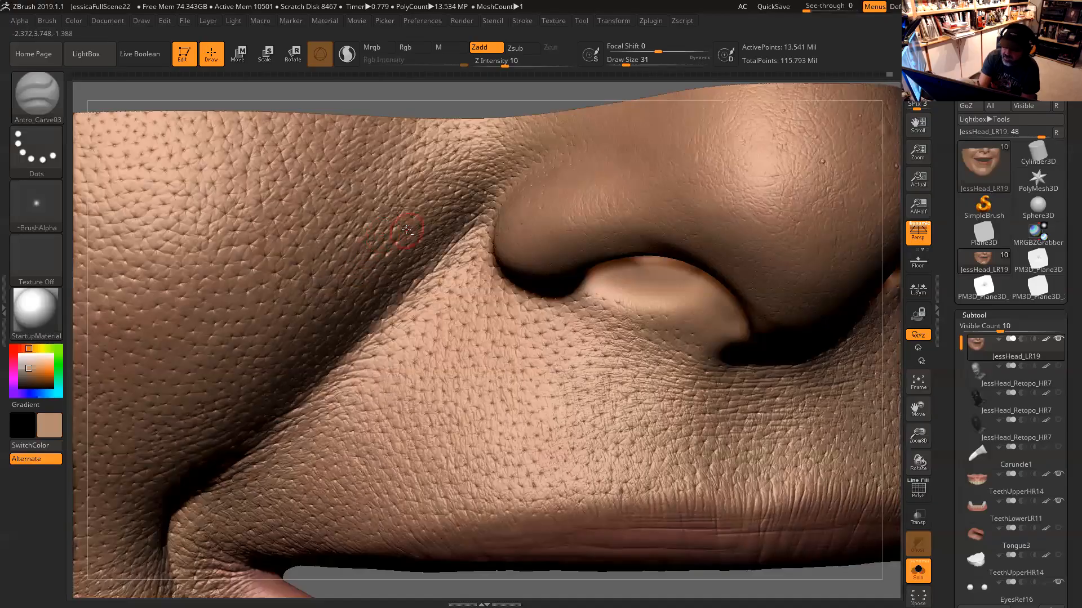
{"action": "right_click_drag", "start_coordinate": [412, 228], "coordinate": [405, 220]}
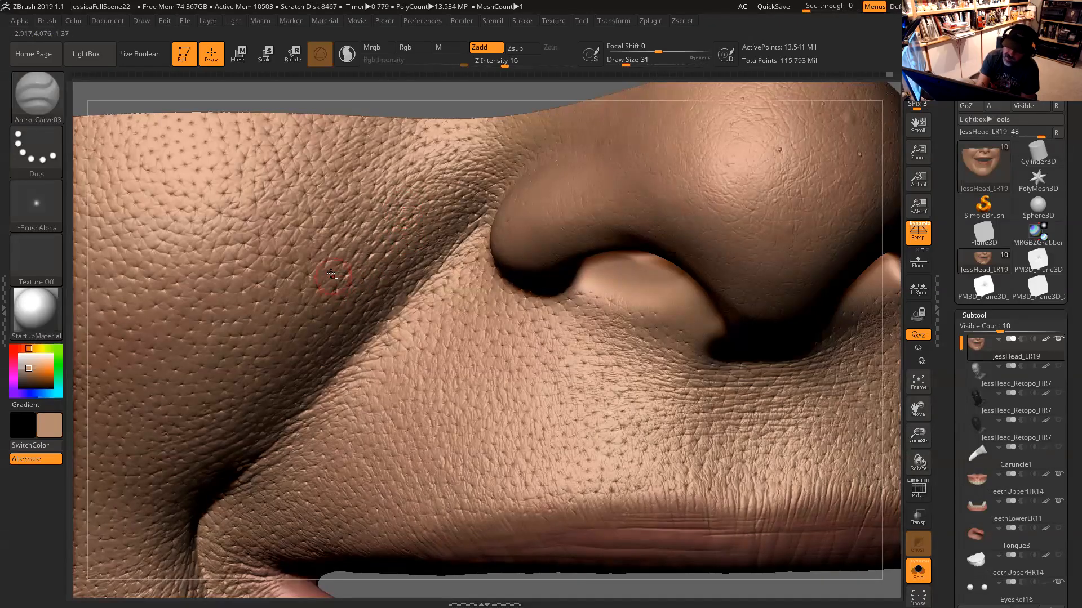
Carve fine creases between the pores along the middle of the chin fold below the lower lip
{"action": "mouse_move", "coordinate": [446, 97]}
{"action": "left_mouse_down"}
{"action": "mouse_move", "coordinate": [403, 67]}
{"action": "mouse_move", "coordinate": [451, 108]}
{"action": "mouse_move", "coordinate": [440, 91]}
{"action": "mouse_move", "coordinate": [561, 129]}
{"action": "mouse_move", "coordinate": [685, 149]}
{"action": "mouse_move", "coordinate": [710, 136]}
{"action": "mouse_move", "coordinate": [677, 136]}
{"action": "mouse_move", "coordinate": [697, 152]}
{"action": "mouse_move", "coordinate": [717, 140]}
{"action": "mouse_move", "coordinate": [688, 142]}
{"action": "mouse_move", "coordinate": [697, 188]}
{"action": "mouse_move", "coordinate": [608, 526]}
{"action": "mouse_move", "coordinate": [588, 508]}
{"action": "mouse_move", "coordinate": [587, 483]}
{"action": "left_mouse_up"}
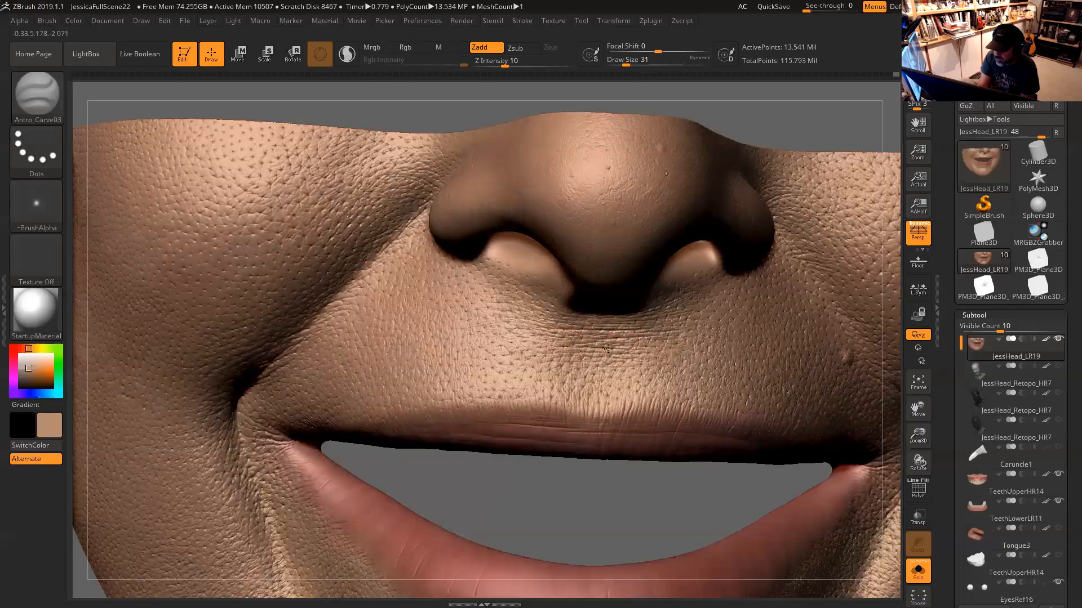
{"action": "left_click_drag", "start_coordinate": [591, 461], "coordinate": [563, 316], "text": "alt"}
{"action": "left_click_drag", "start_coordinate": [570, 267], "coordinate": [558, 205], "text": "alt"}
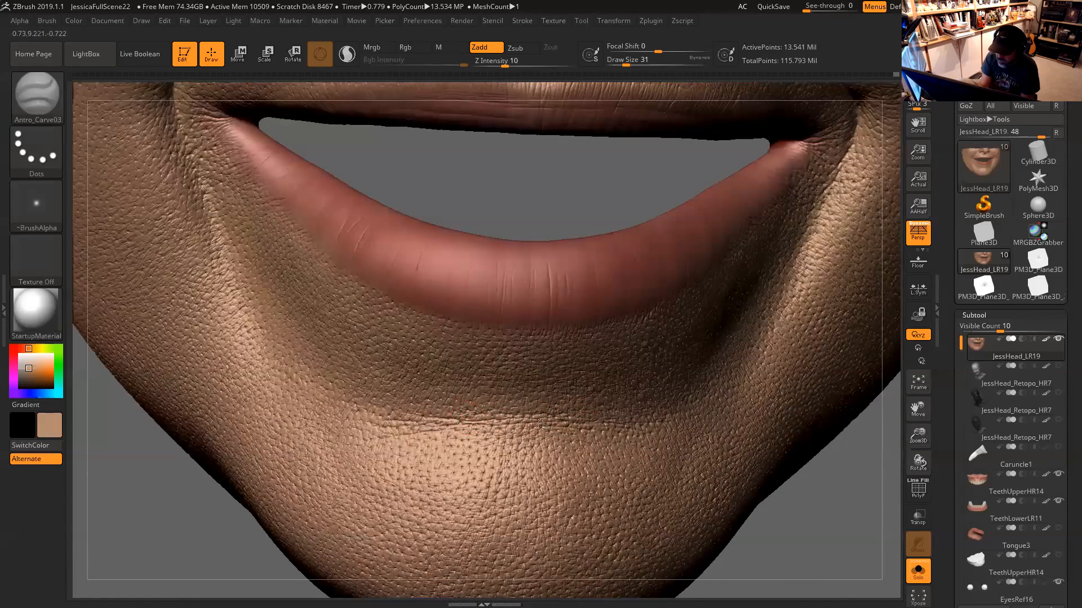
{"action": "mouse_move", "coordinate": [825, 462]}
{"action": "left_mouse_down", "text": "alt"}
{"action": "mouse_move", "coordinate": [805, 447]}
{"action": "mouse_move", "coordinate": [845, 443]}
{"action": "left_mouse_up", "text": "alt"}
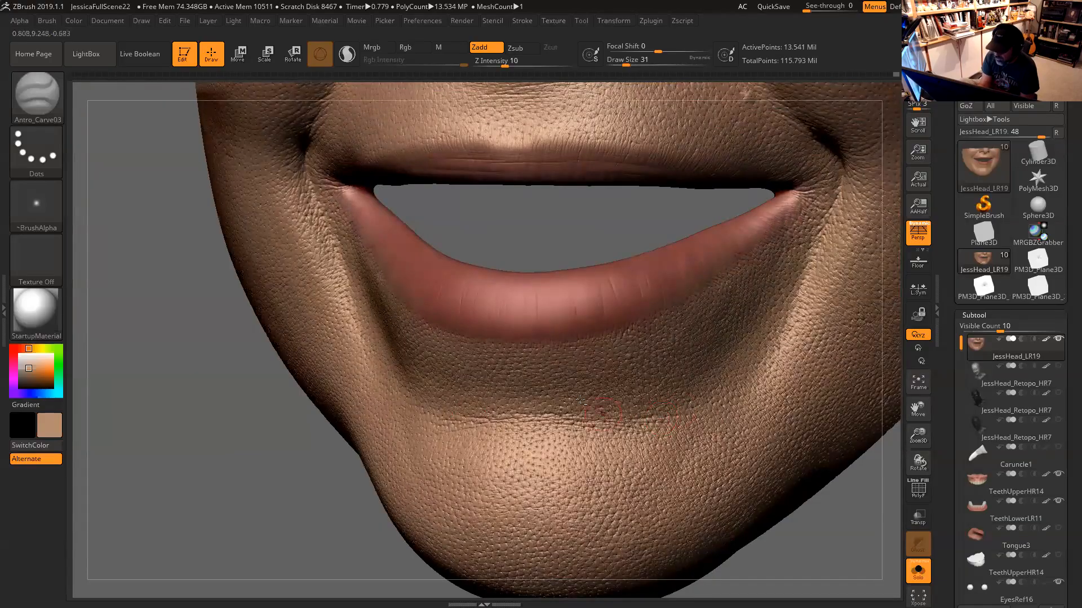
{"action": "left_click_drag", "start_coordinate": [805, 501], "coordinate": [867, 498]}
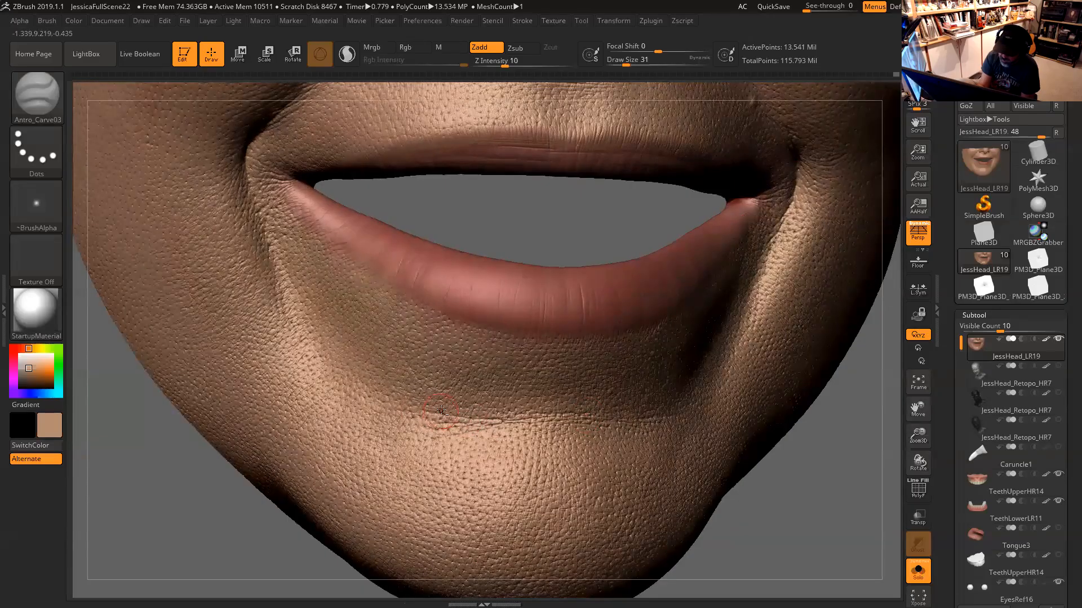
{"action": "mouse_move", "coordinate": [571, 235]}
{"action": "left_mouse_down"}
{"action": "mouse_move", "coordinate": [546, 233]}
{"action": "mouse_move", "coordinate": [558, 264]}
{"action": "left_mouse_up"}
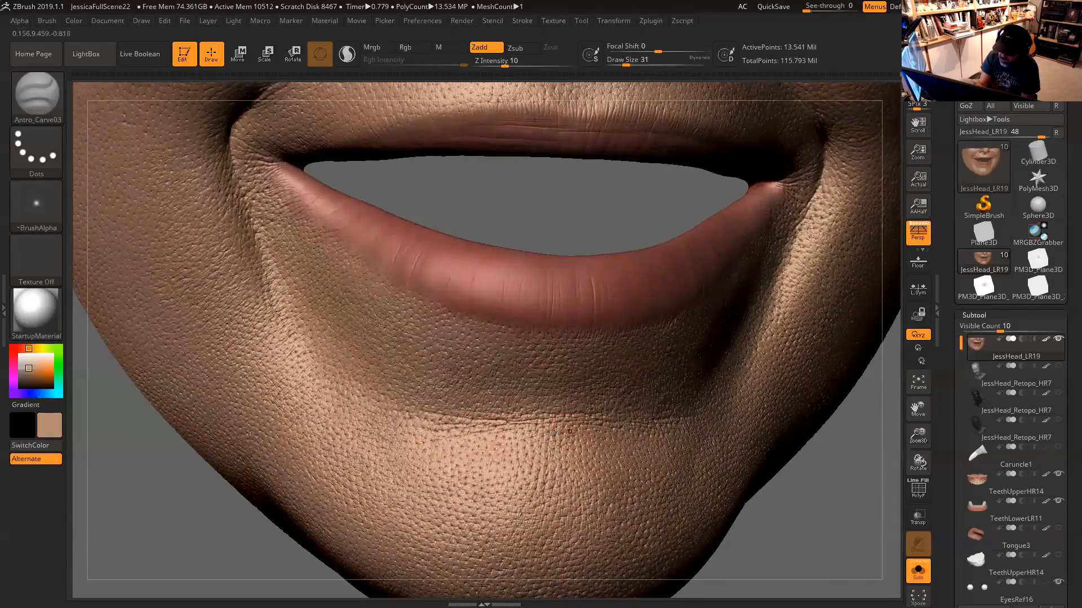
{"action": "left_click_drag", "start_coordinate": [591, 230], "coordinate": [578, 433]}
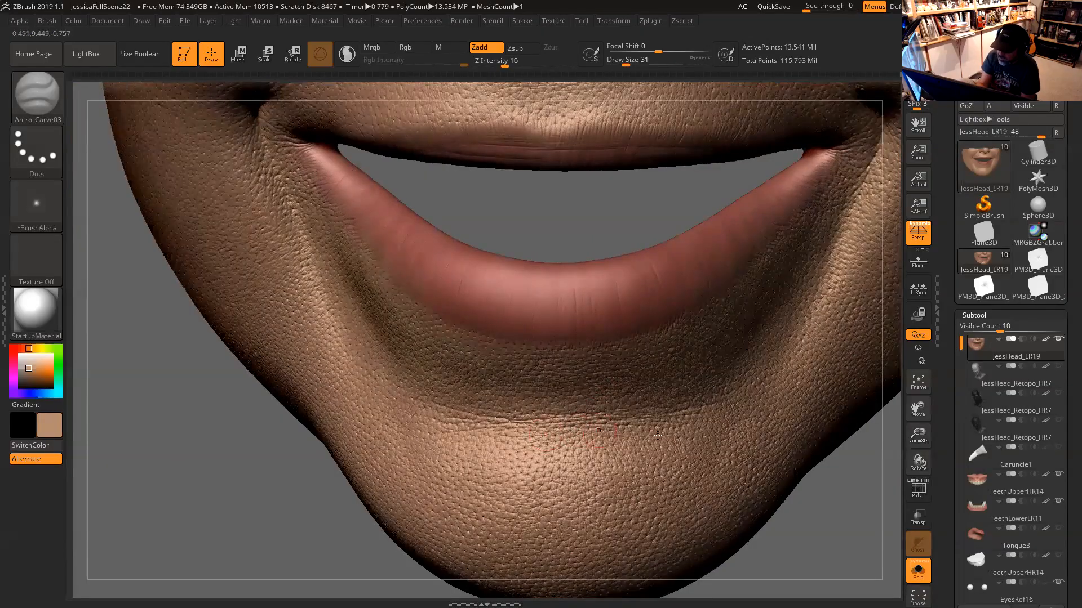
Extend the fine carved creases toward both ends of the chin fold, blending them into the surrounding pores
{"action": "left_click_drag", "start_coordinate": [847, 505], "coordinate": [718, 399]}
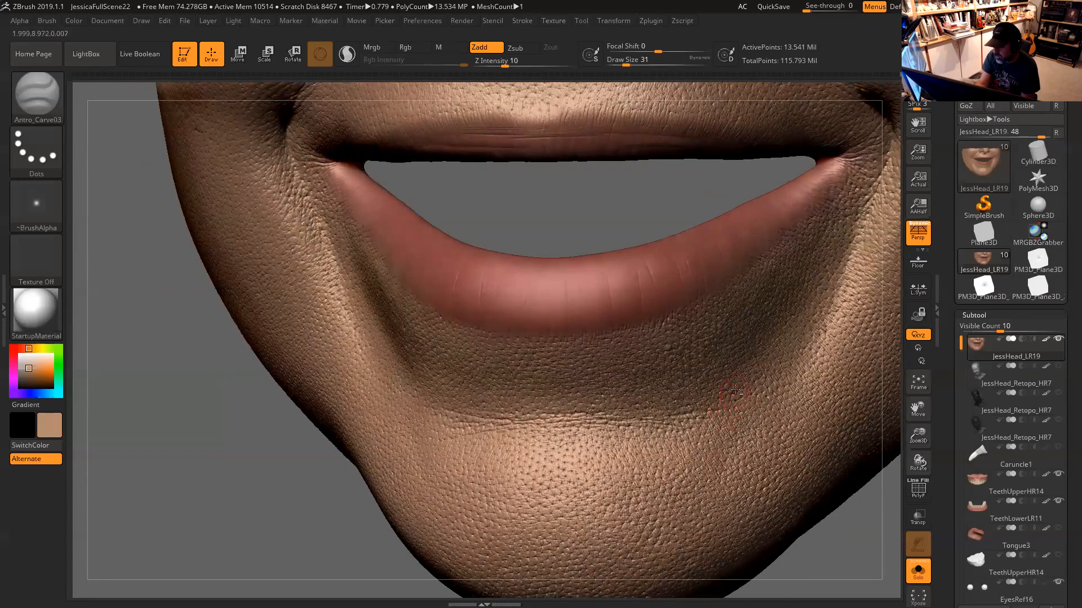
{"action": "left_click_drag", "start_coordinate": [651, 225], "coordinate": [657, 277]}
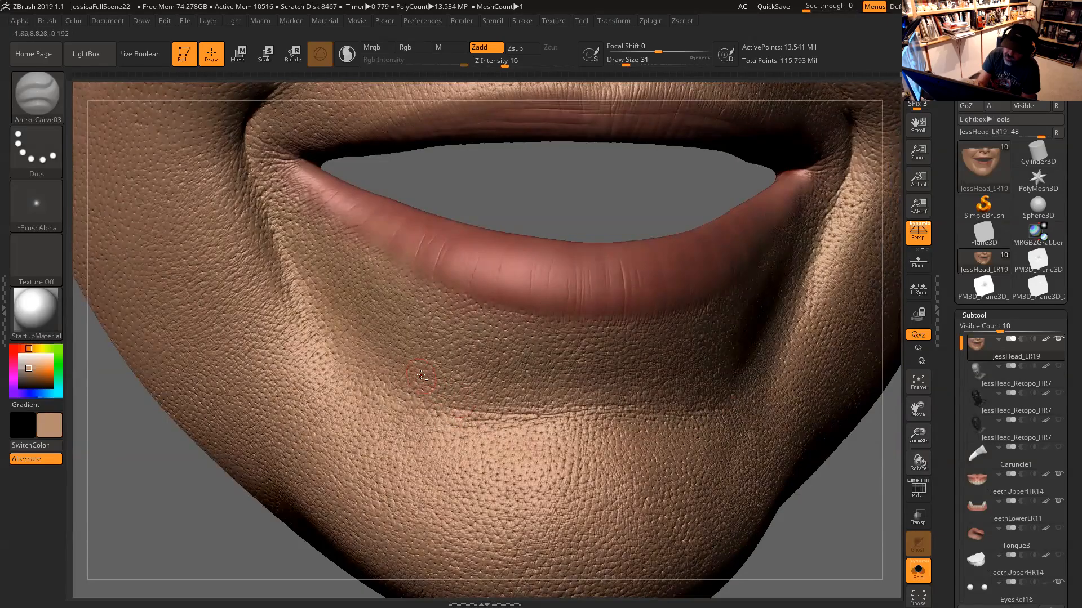
{"action": "left_click_drag", "start_coordinate": [486, 186], "coordinate": [484, 217]}
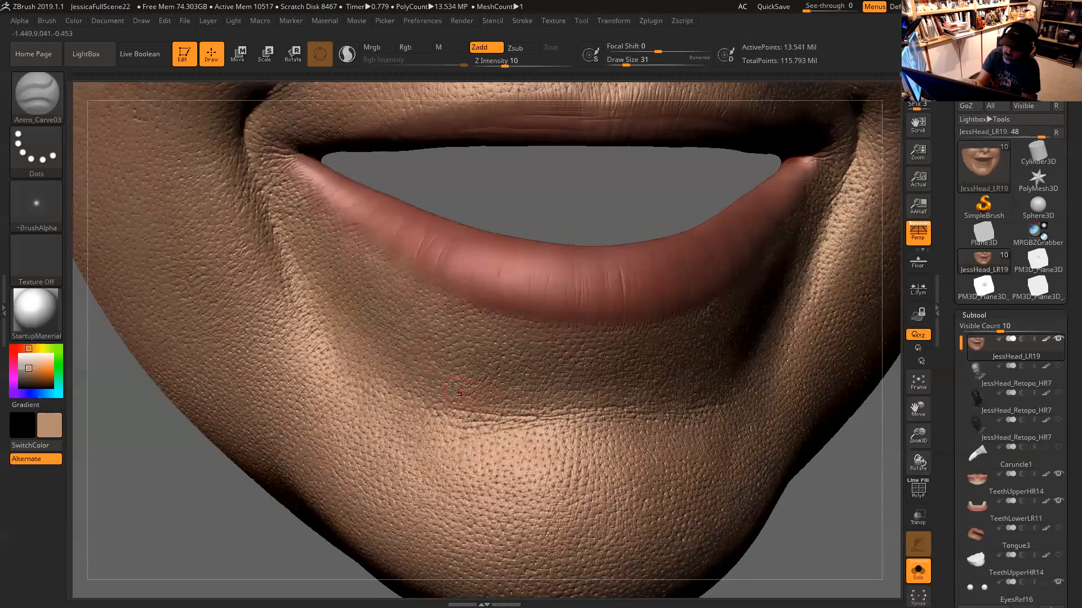
{"action": "left_click_drag", "start_coordinate": [474, 418], "coordinate": [498, 429]}
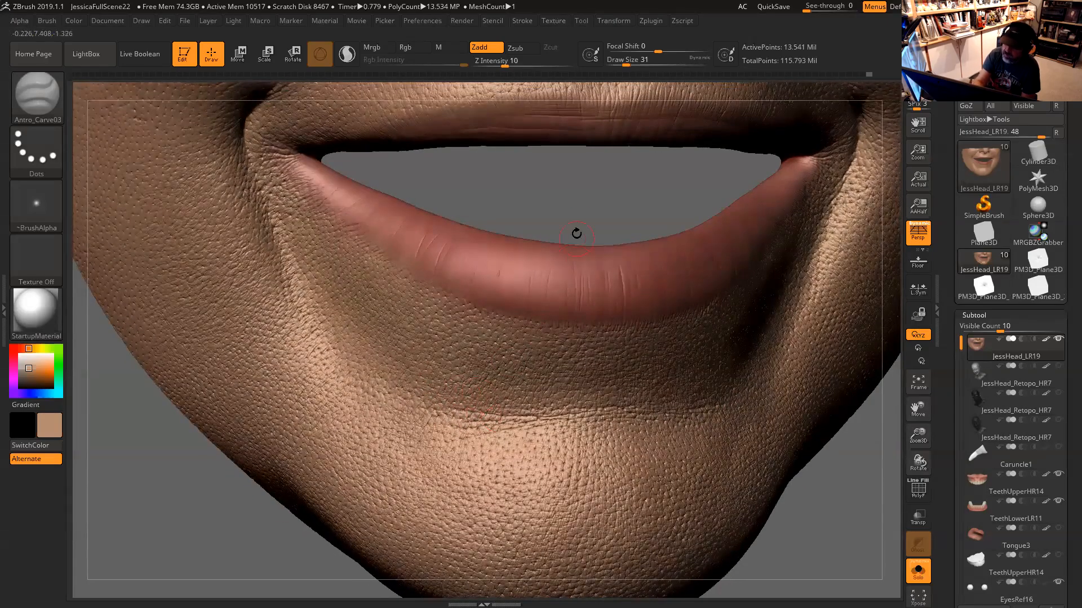
{"action": "left_click_drag", "start_coordinate": [576, 233], "coordinate": [558, 235]}
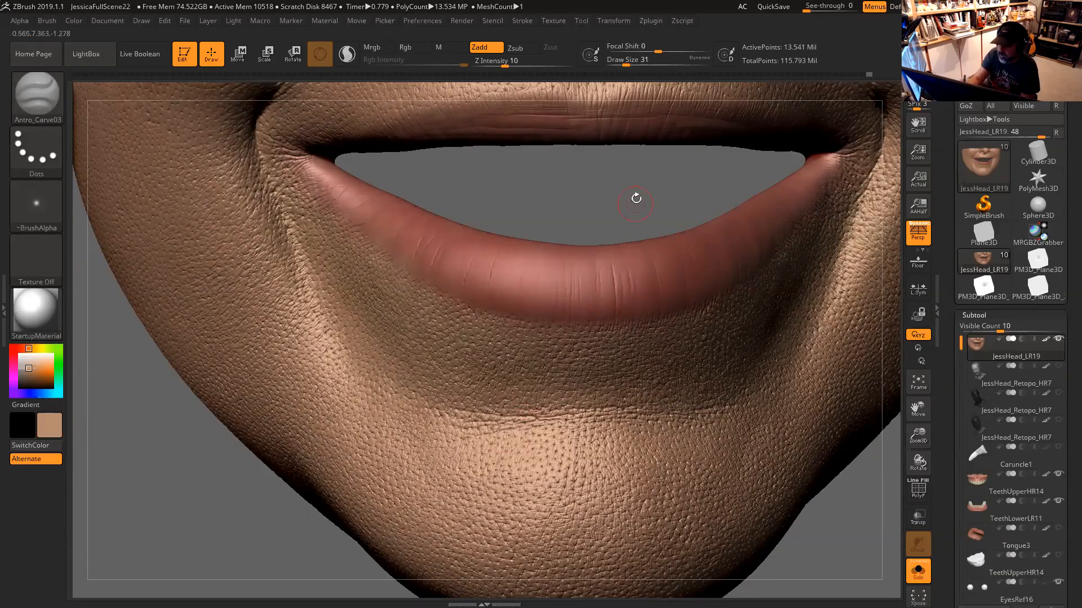
{"action": "left_click_drag", "start_coordinate": [635, 203], "coordinate": [637, 183]}
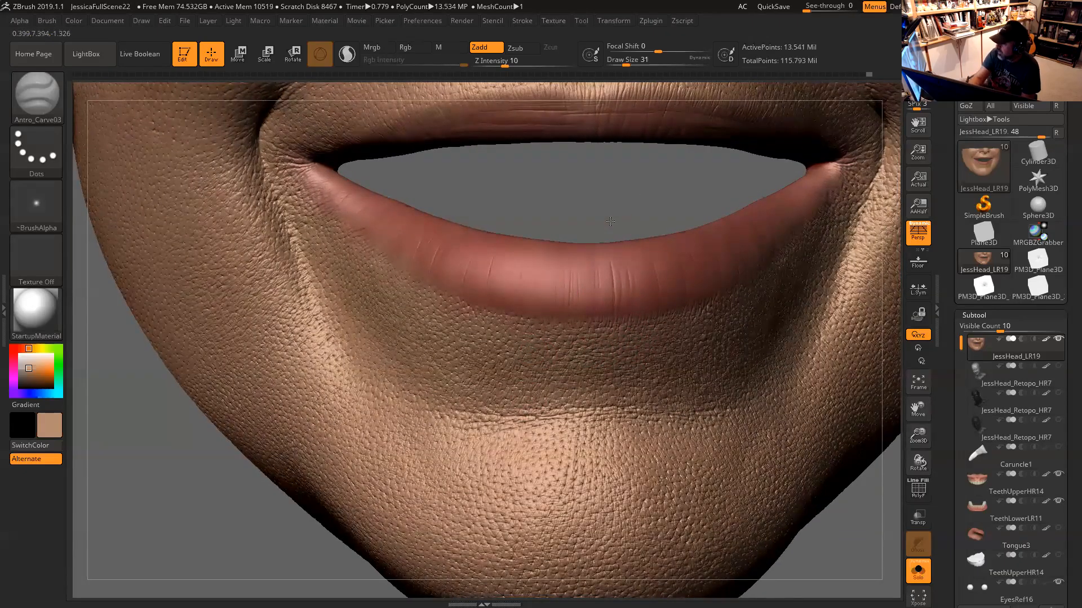
Carve fine horizontal creases into the philtrum skin directly beneath the nose
{"action": "right_click_drag", "start_coordinate": [626, 345], "coordinate": [596, 338]}
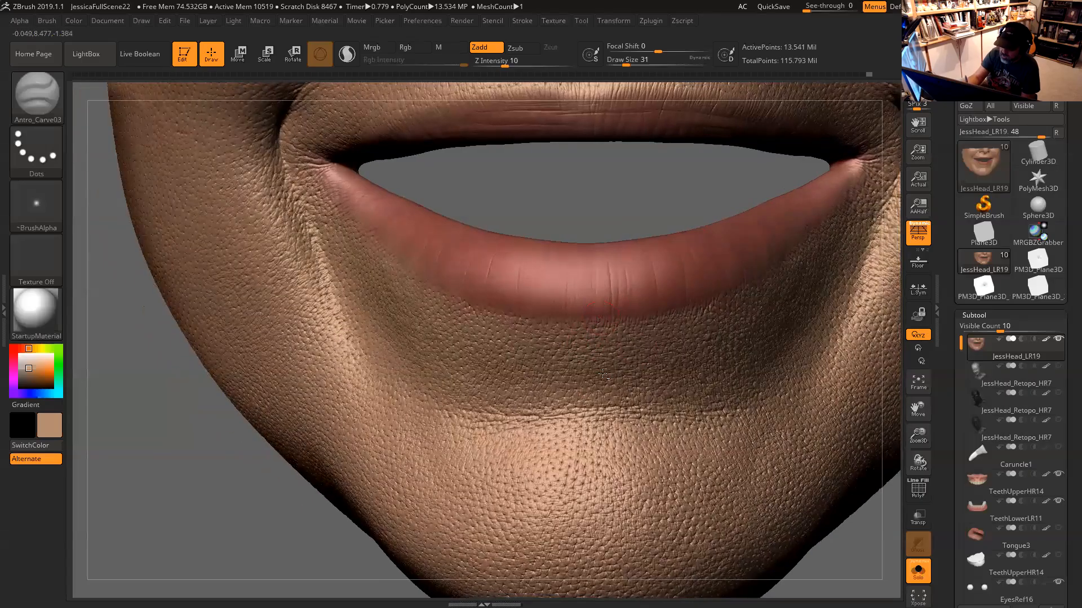
{"action": "mouse_move", "coordinate": [605, 303]}
{"action": "right_mouse_down", "text": "ctrl"}
{"action": "mouse_move", "coordinate": [584, 223]}
{"action": "mouse_move", "coordinate": [609, 249]}
{"action": "mouse_move", "coordinate": [622, 337]}
{"action": "right_mouse_up", "text": "ctrl"}
{"action": "mouse_move", "coordinate": [627, 182]}
{"action": "right_mouse_down", "text": "alt"}
{"action": "mouse_move", "coordinate": [638, 354]}
{"action": "mouse_move", "coordinate": [591, 270]}
{"action": "mouse_move", "coordinate": [578, 204]}
{"action": "right_mouse_up", "text": "alt"}
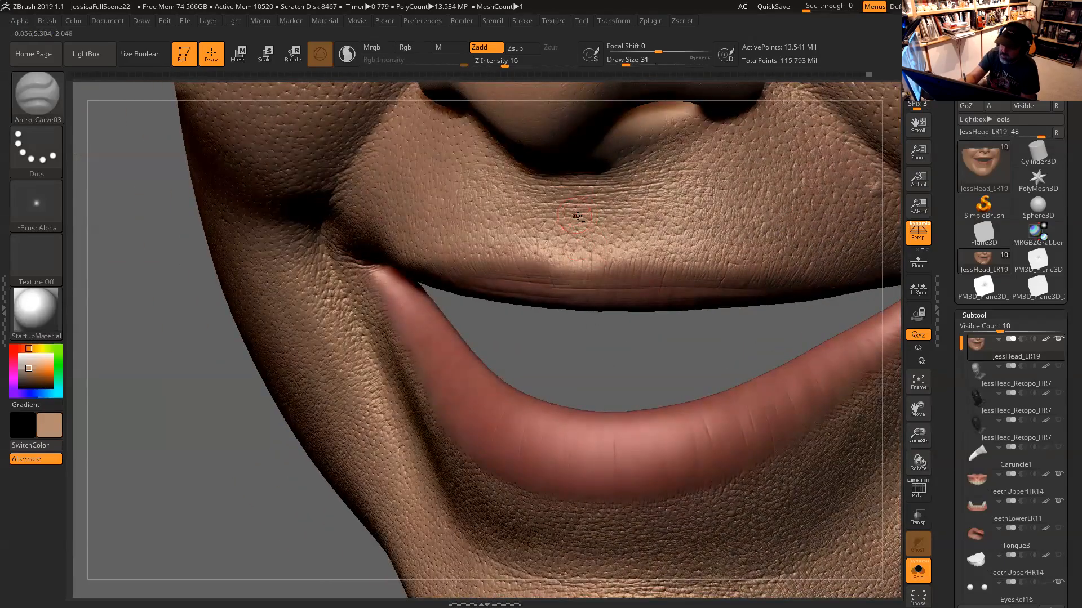
{"action": "right_click_drag", "start_coordinate": [596, 361], "coordinate": [583, 253]}
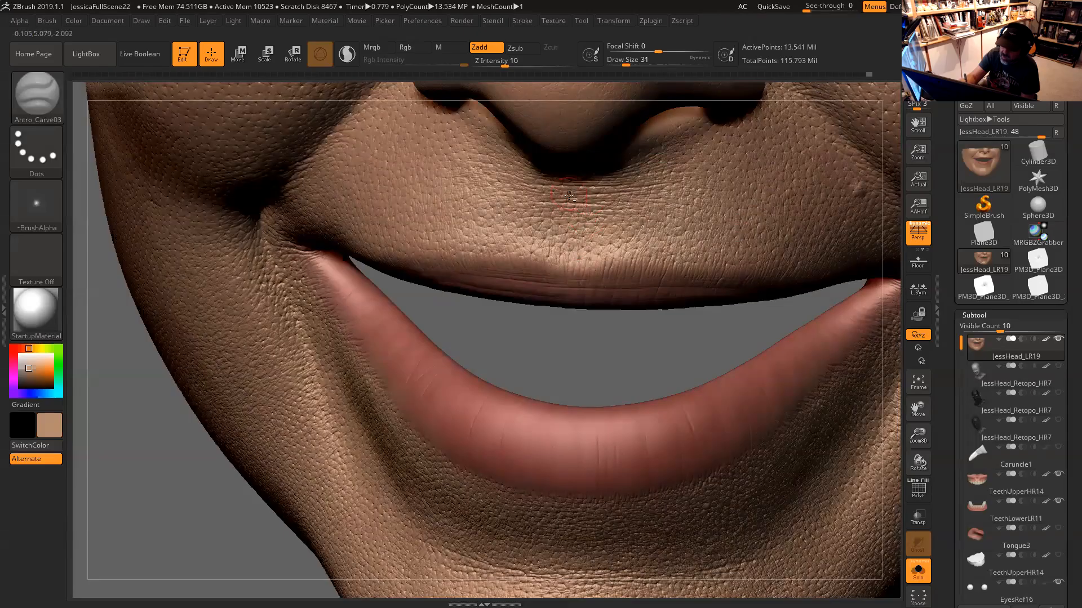
{"action": "right_click_drag", "start_coordinate": [600, 351], "coordinate": [643, 289]}
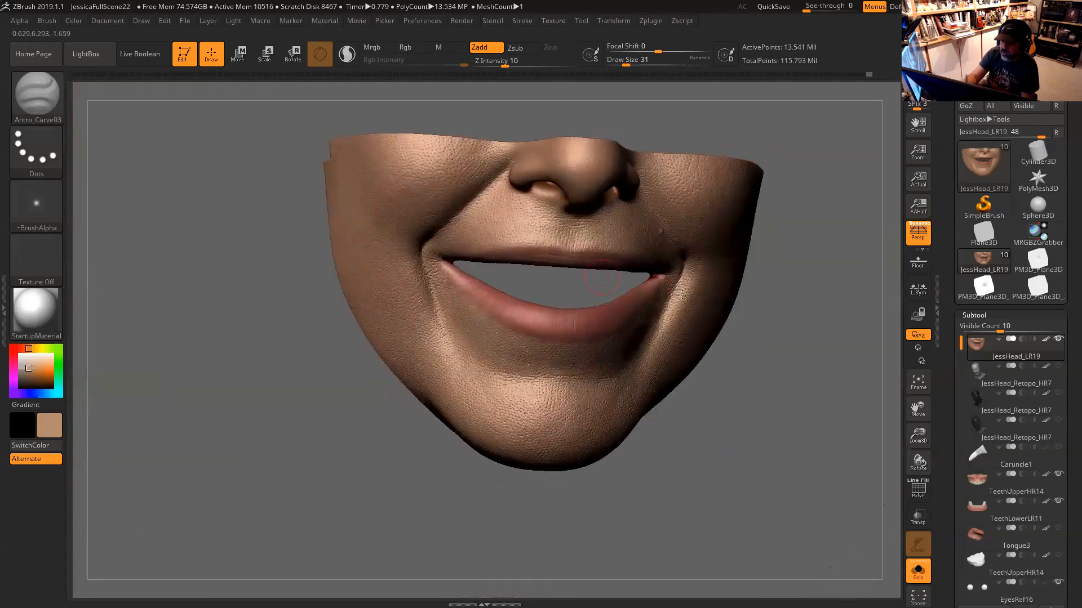
{"action": "right_click_drag", "start_coordinate": [817, 332], "coordinate": [741, 425]}
{"action": "right_click_drag", "start_coordinate": [659, 424], "coordinate": [743, 352]}
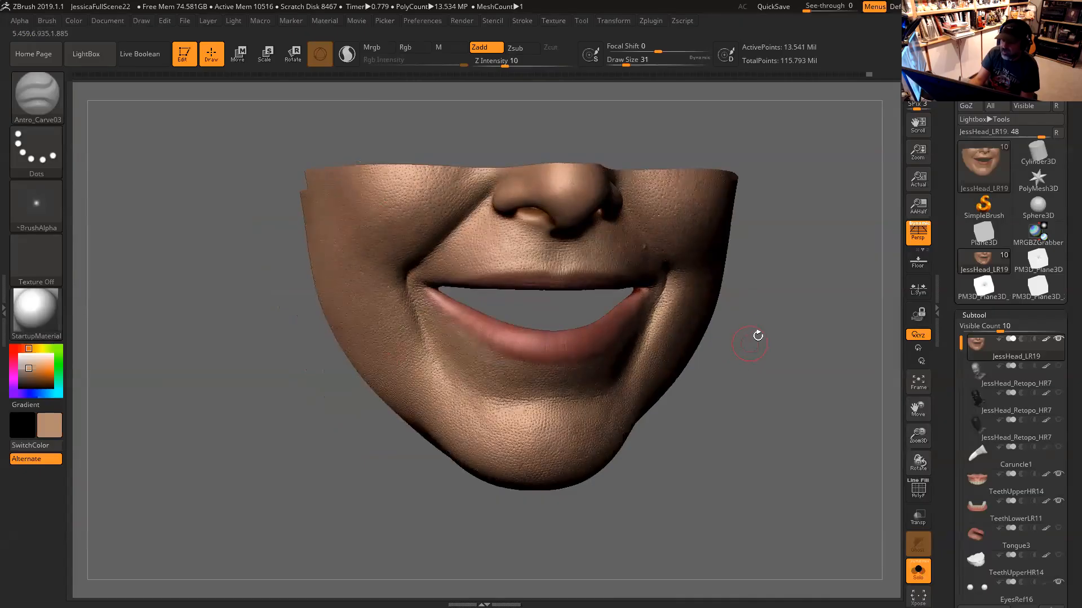
{"action": "mouse_move", "coordinate": [771, 281]}
{"action": "left_mouse_down"}
{"action": "mouse_move", "coordinate": [785, 291]}
{"action": "mouse_move", "coordinate": [497, 292]}
{"action": "left_mouse_up"}
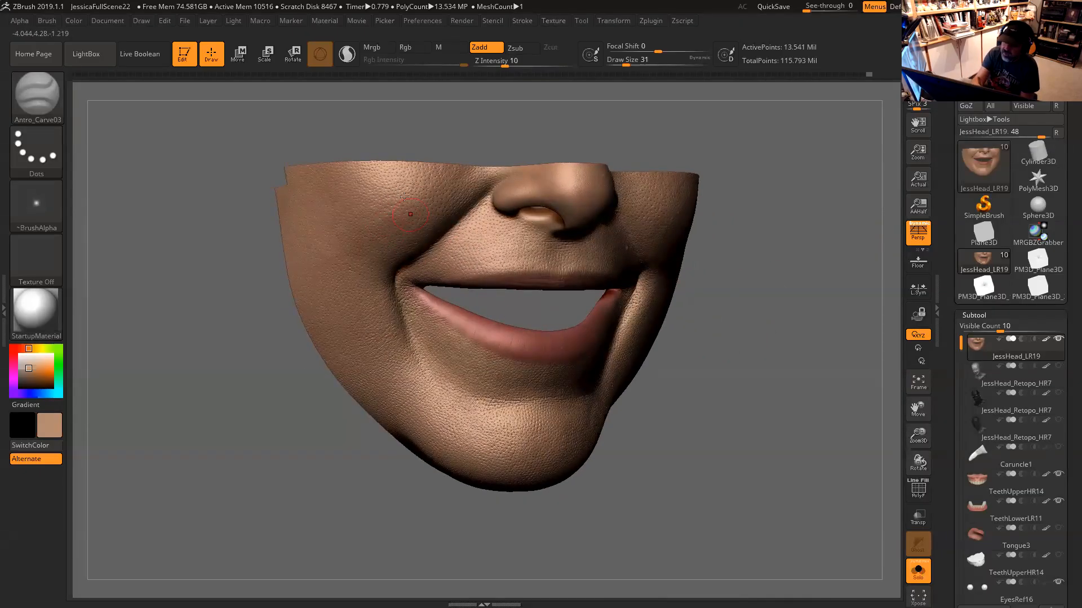
{"action": "mouse_move", "coordinate": [699, 301]}
{"action": "left_mouse_down"}
{"action": "mouse_move", "coordinate": [684, 303]}
{"action": "mouse_move", "coordinate": [745, 335]}
{"action": "mouse_move", "coordinate": [743, 352]}
{"action": "left_mouse_up"}
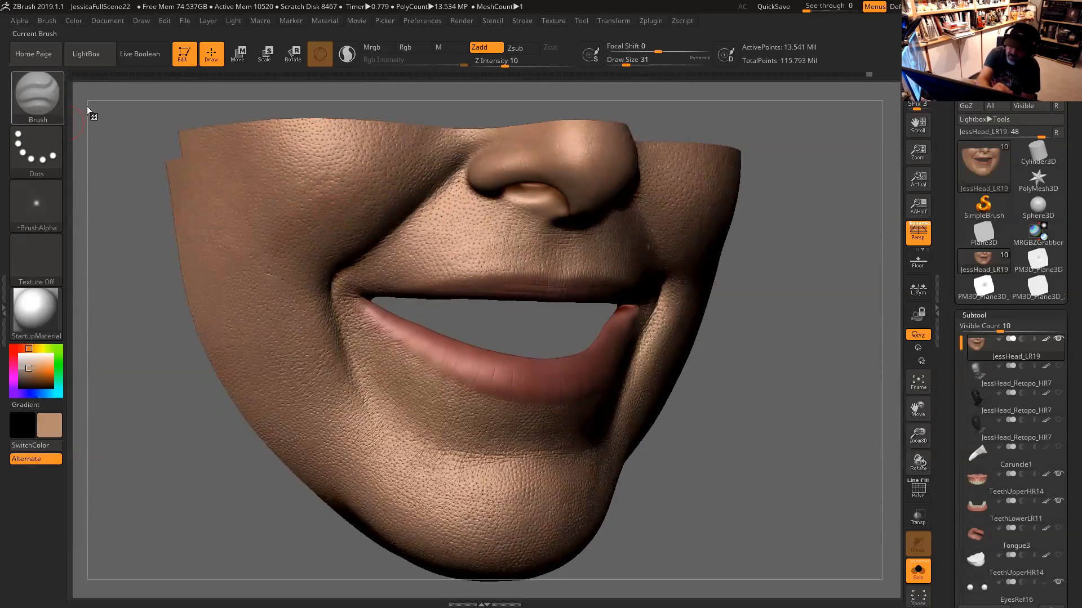
{"action": "left_click", "coordinate": [63, 104]}
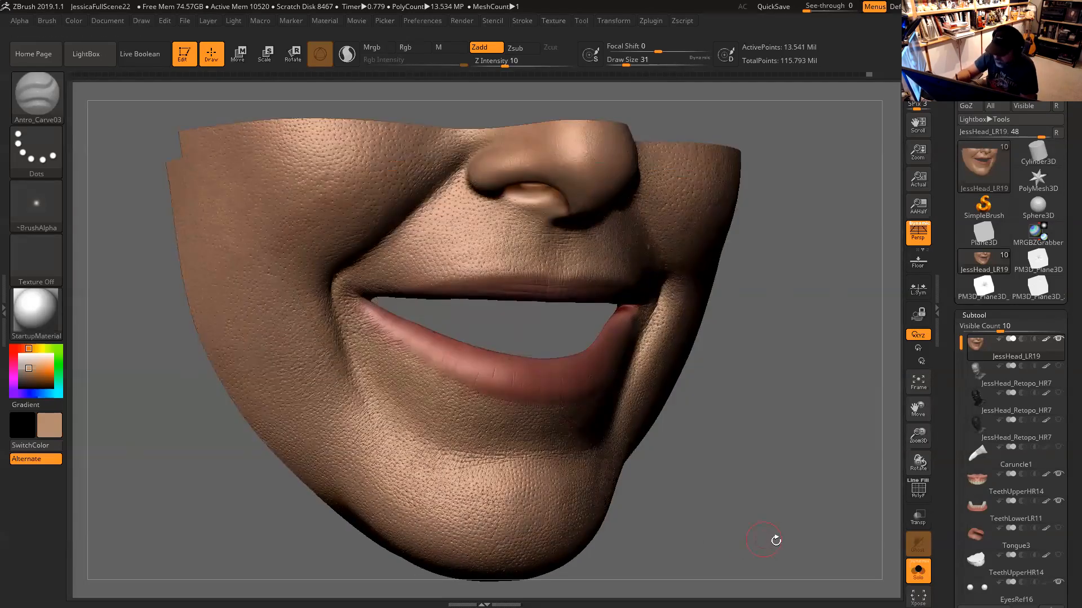
{"action": "left_click", "coordinate": [61, 109]}
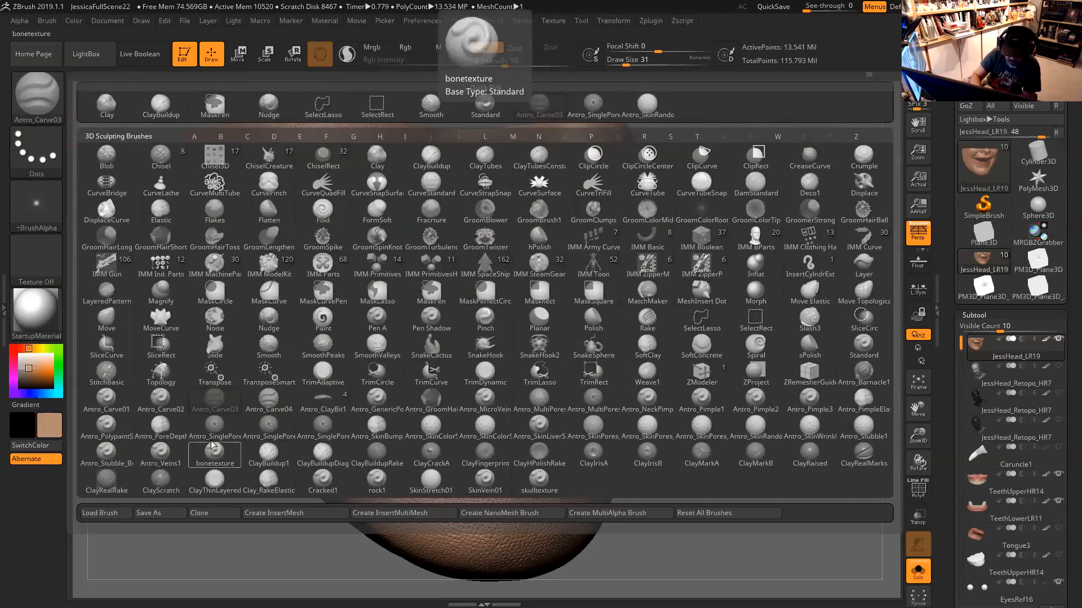
{"action": "left_click", "coordinate": [160, 428]}
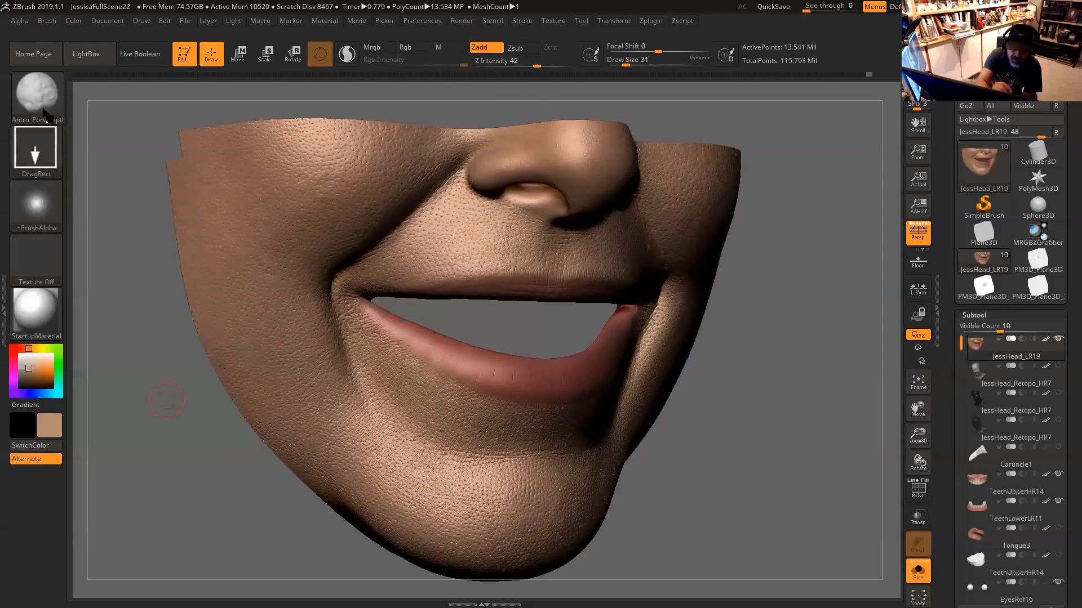
{"action": "left_click", "coordinate": [51, 96]}
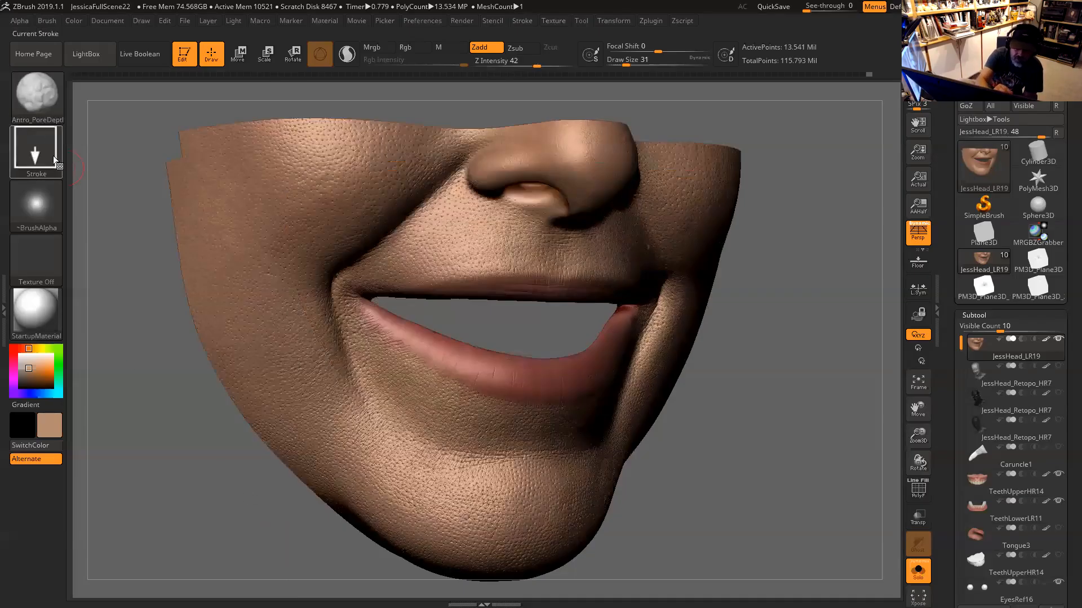
Switch to the Antro_SkinBumpsElastic1 brush and check its stroke and alpha options
{"action": "left_click", "coordinate": [44, 94]}
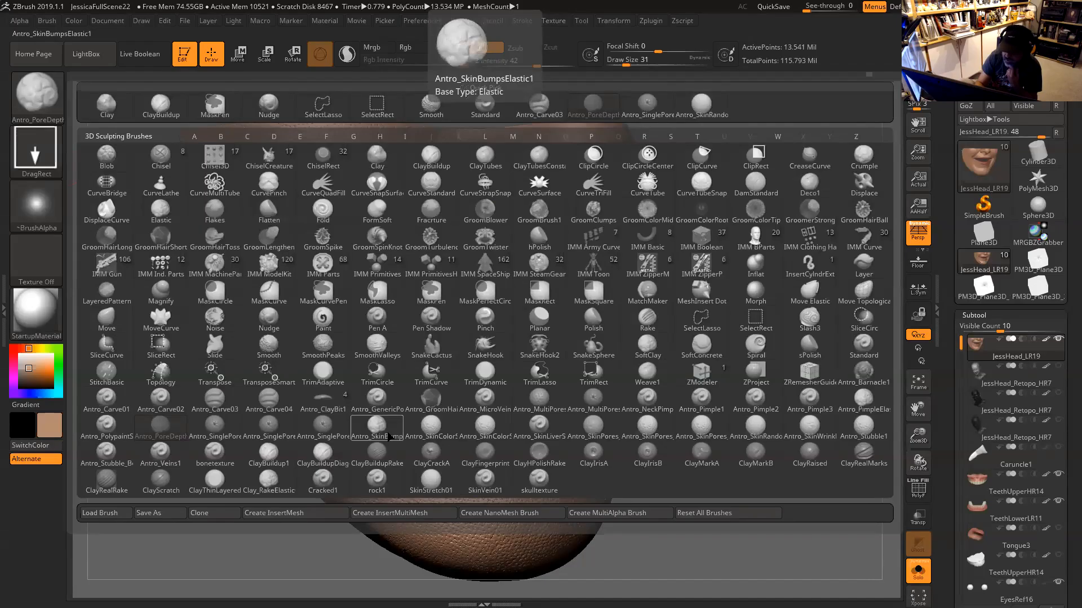
{"action": "left_click", "coordinate": [376, 428]}
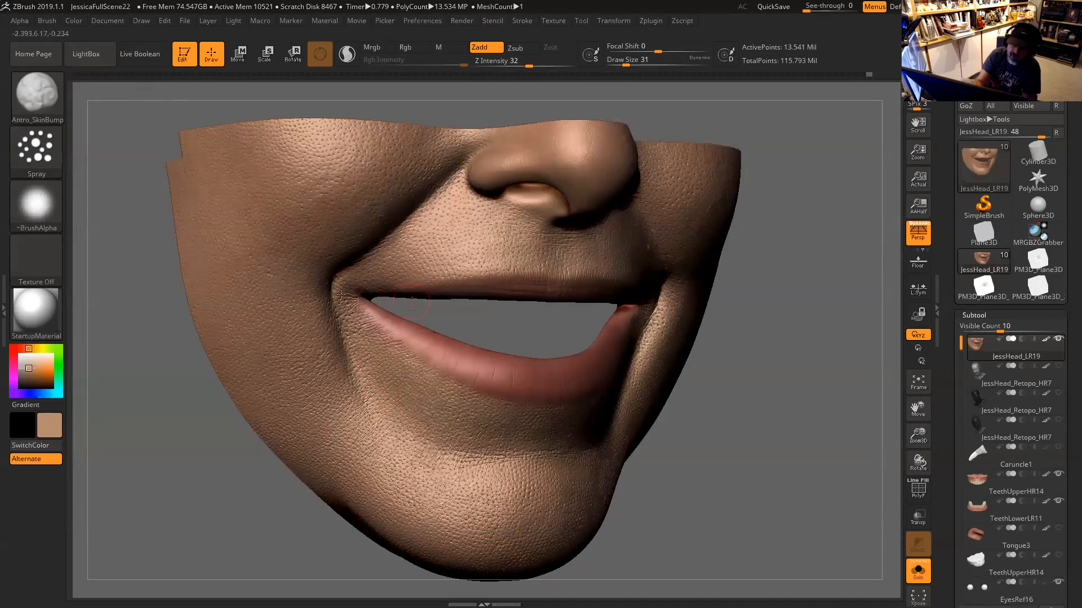
{"action": "left_click", "coordinate": [41, 151]}
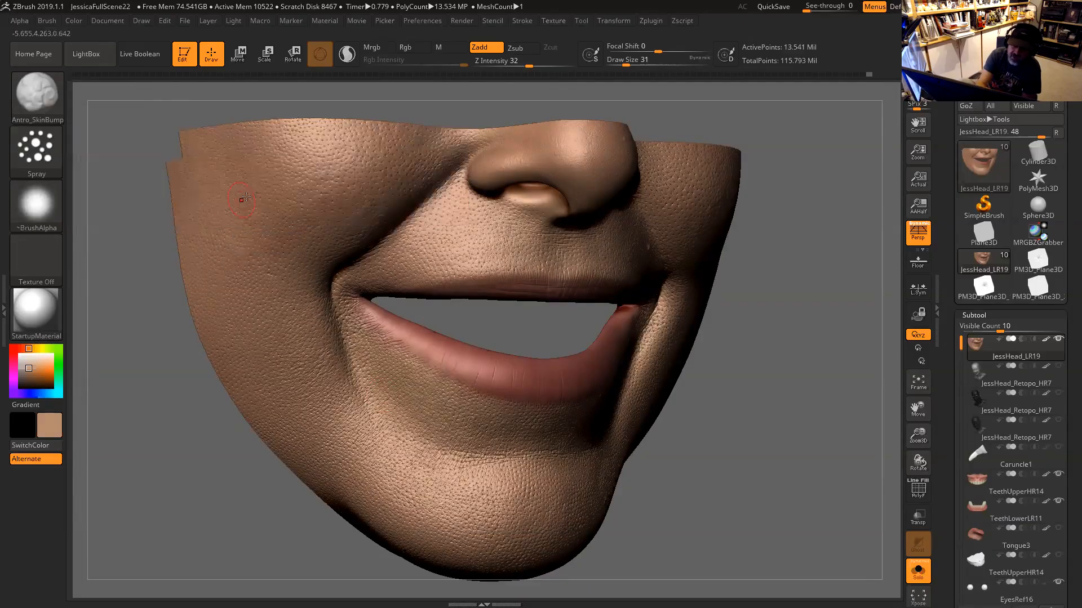
{"action": "left_click", "coordinate": [55, 151]}
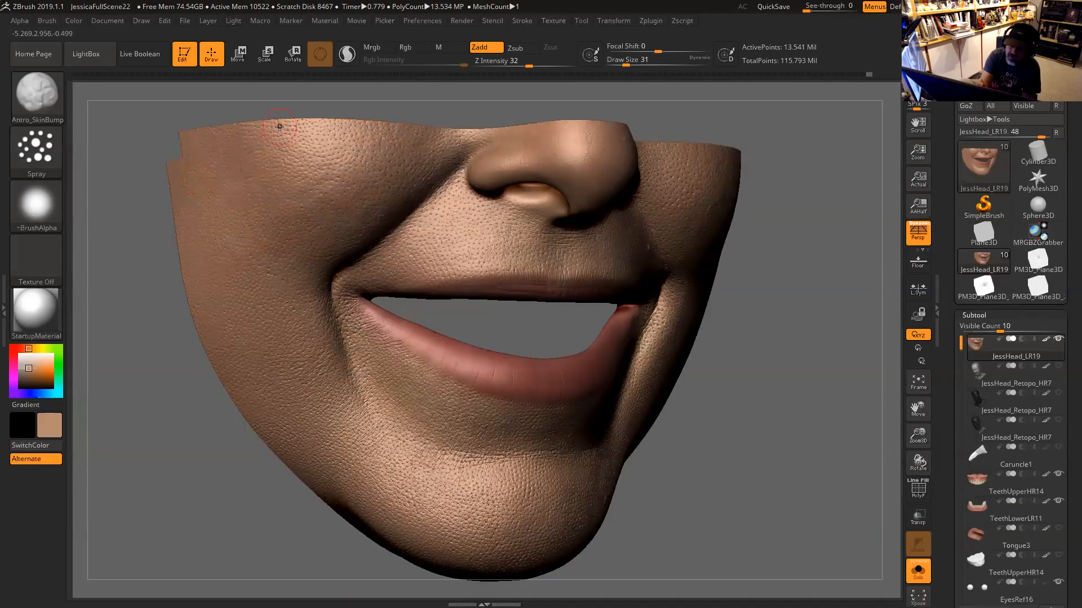
{"action": "left_click", "coordinate": [45, 204]}
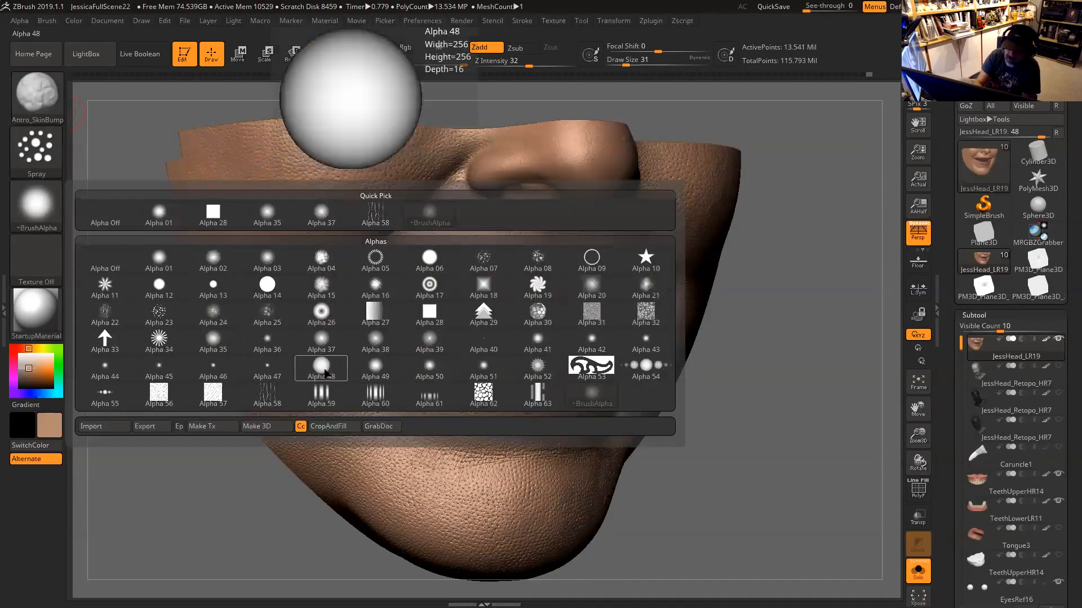
Try spraying raised skin bumps across the lower lip with a draw size of 31, and undo the result
{"action": "left_click_drag", "start_coordinate": [258, 503], "coordinate": [265, 558]}
{"action": "left_click_drag", "start_coordinate": [768, 345], "coordinate": [509, 304]}
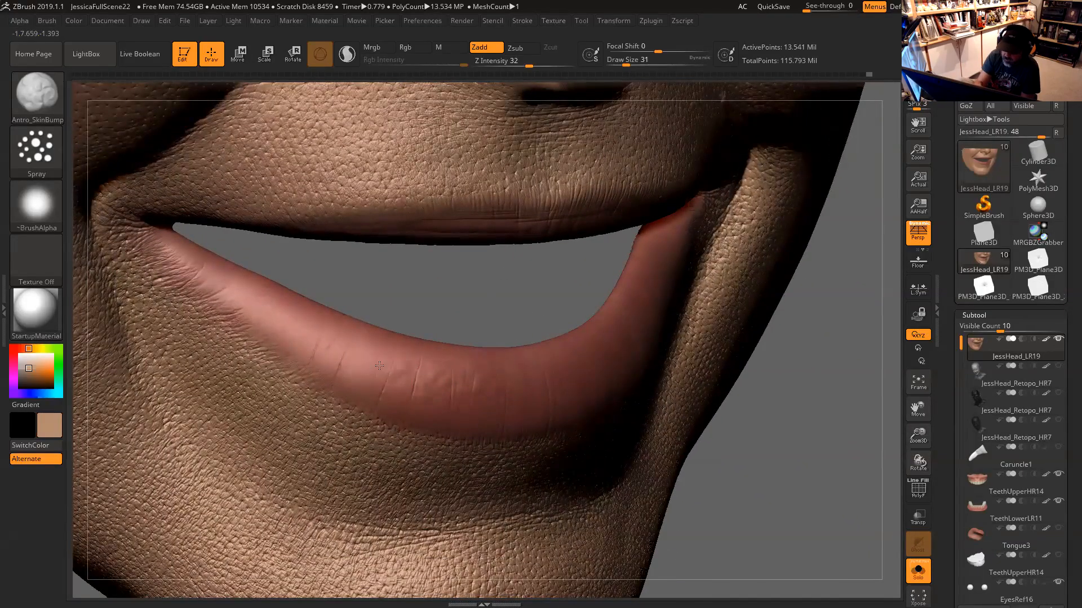
{"action": "key", "text": "ctrl"}
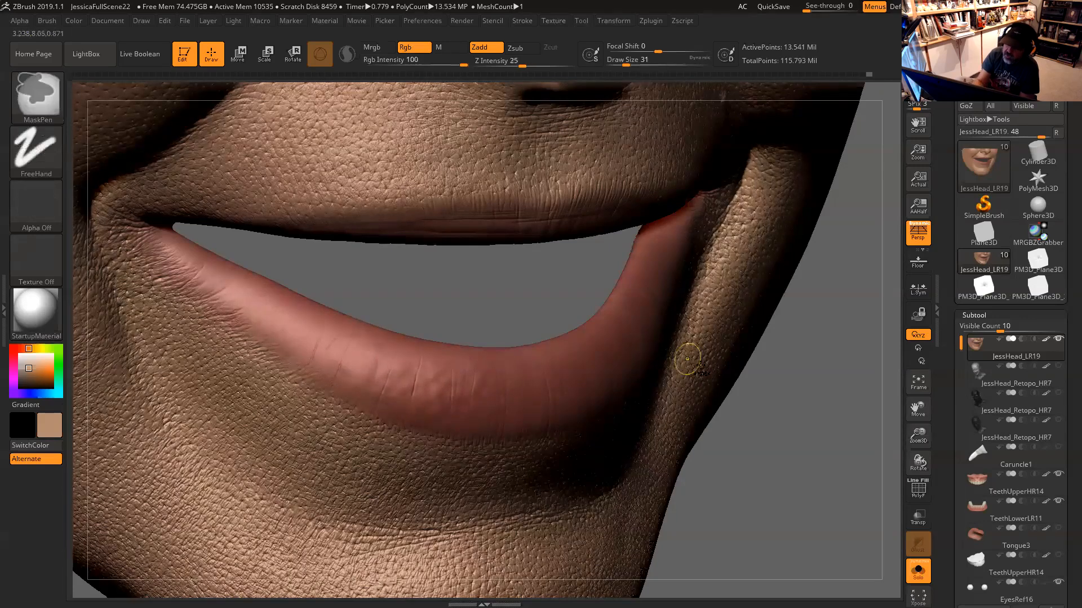
{"action": "key", "text": "ctrl+z"}
Try spraying smaller skin bumps along the middle of the lower lip with a draw size of 20, and undo them
{"action": "key", "text": "space"}
{"action": "left_click", "coordinate": [503, 364]}
{"action": "mouse_move", "coordinate": [715, 384]}
{"action": "left_mouse_down"}
{"action": "mouse_move", "coordinate": [768, 362]}
{"action": "mouse_move", "coordinate": [615, 319]}
{"action": "left_mouse_up"}
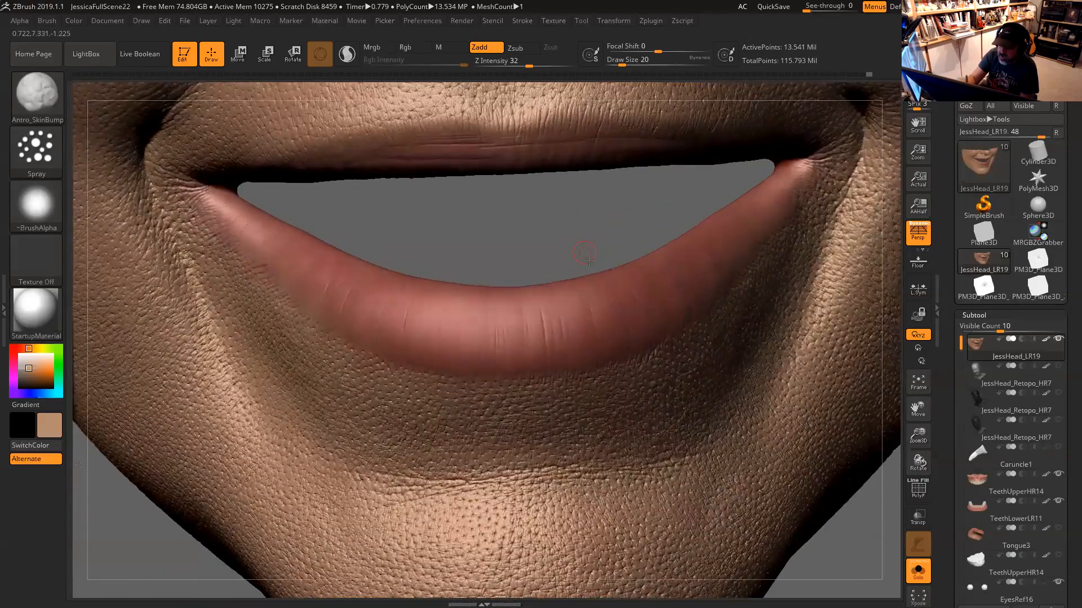
{"action": "left_click_drag", "start_coordinate": [588, 261], "coordinate": [476, 338]}
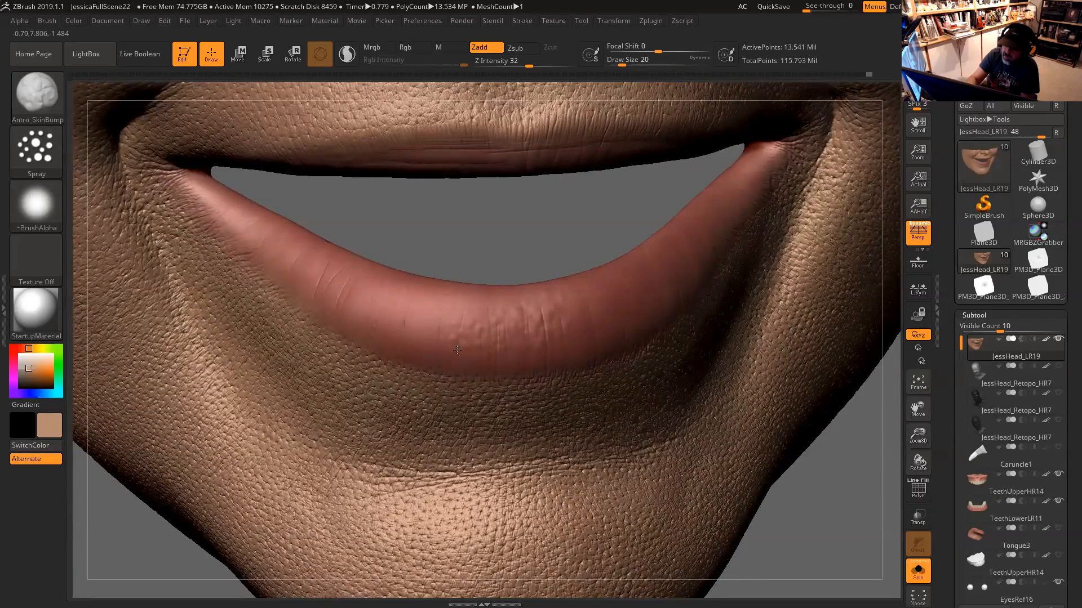
{"action": "key", "text": "ctrl"}
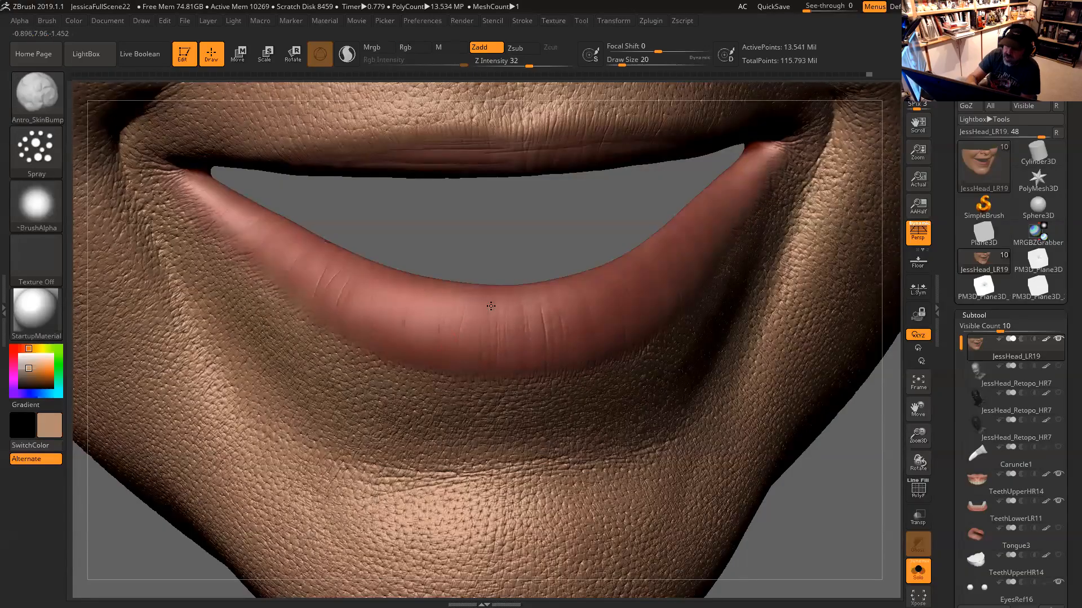
{"action": "key", "text": "ctrl"}
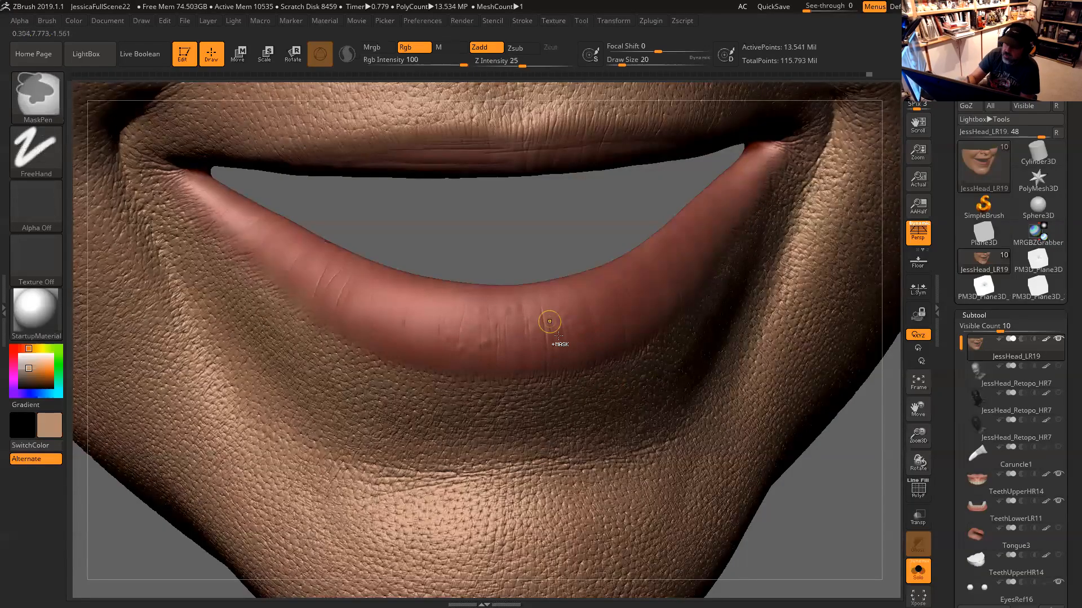
Set the brush's draw size to 12 and spray fine skin bumps on the lower lip
{"action": "key", "text": "space"}
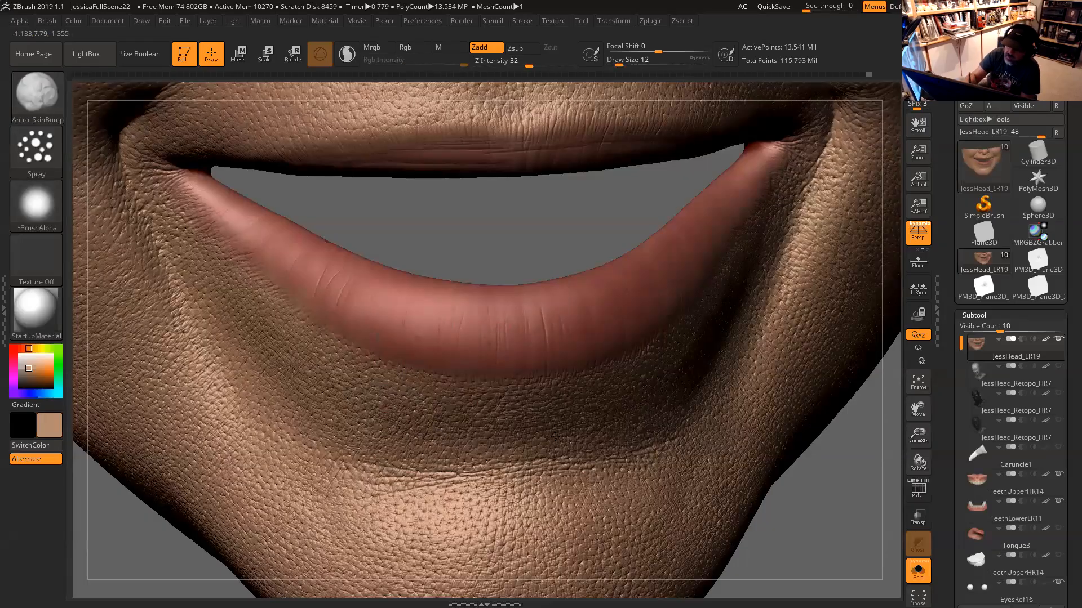
{"action": "key", "text": "ctrl"}
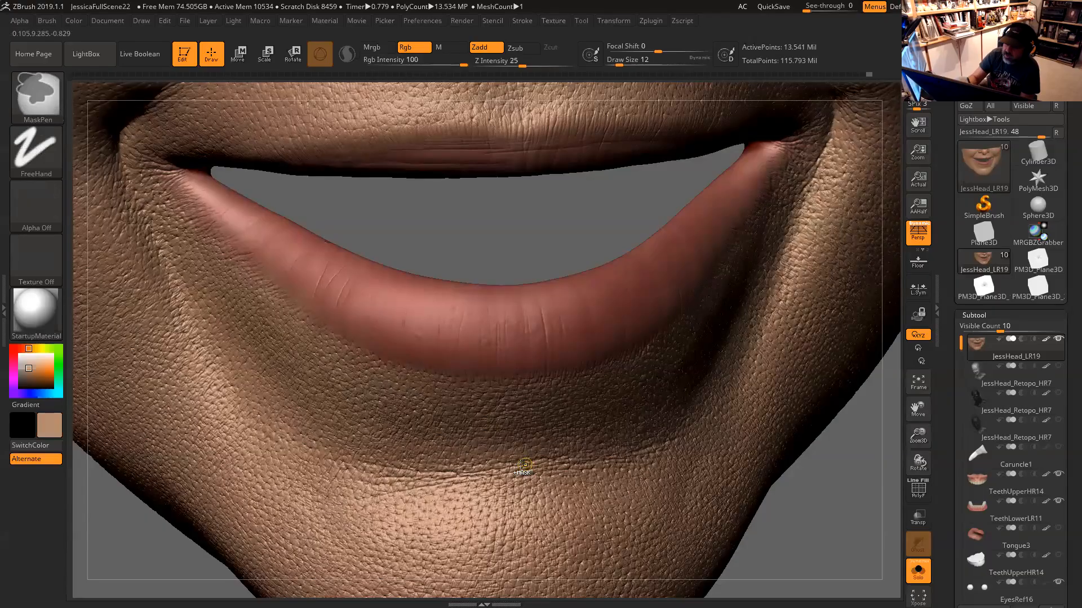
{"action": "mouse_move", "coordinate": [547, 263]}
{"action": "left_mouse_down"}
{"action": "mouse_move", "coordinate": [523, 261]}
{"action": "mouse_move", "coordinate": [518, 234]}
{"action": "mouse_move", "coordinate": [460, 352]}
{"action": "left_mouse_up"}
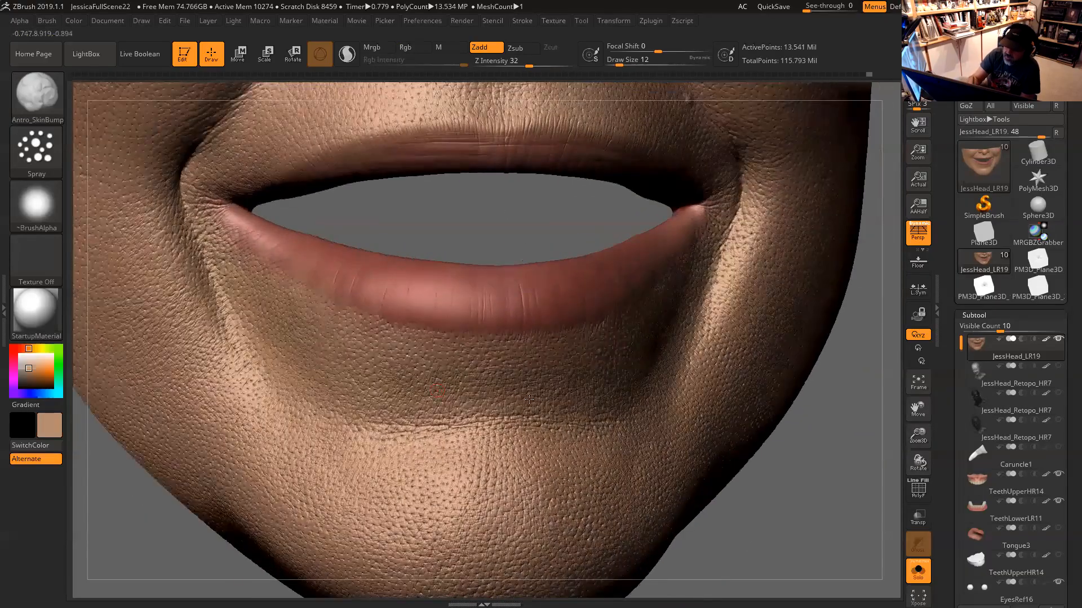
{"action": "left_click_drag", "start_coordinate": [504, 242], "coordinate": [446, 362]}
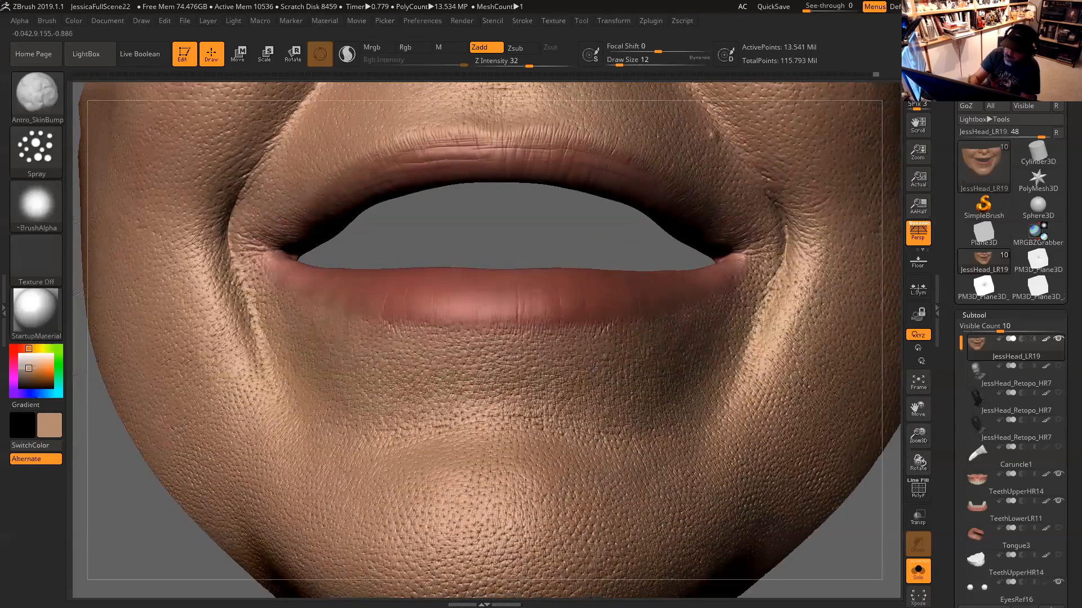
Examine the pores and creases on the lower lip, chin fold and chin from several angles
{"action": "left_click_drag", "start_coordinate": [478, 246], "coordinate": [442, 401]}
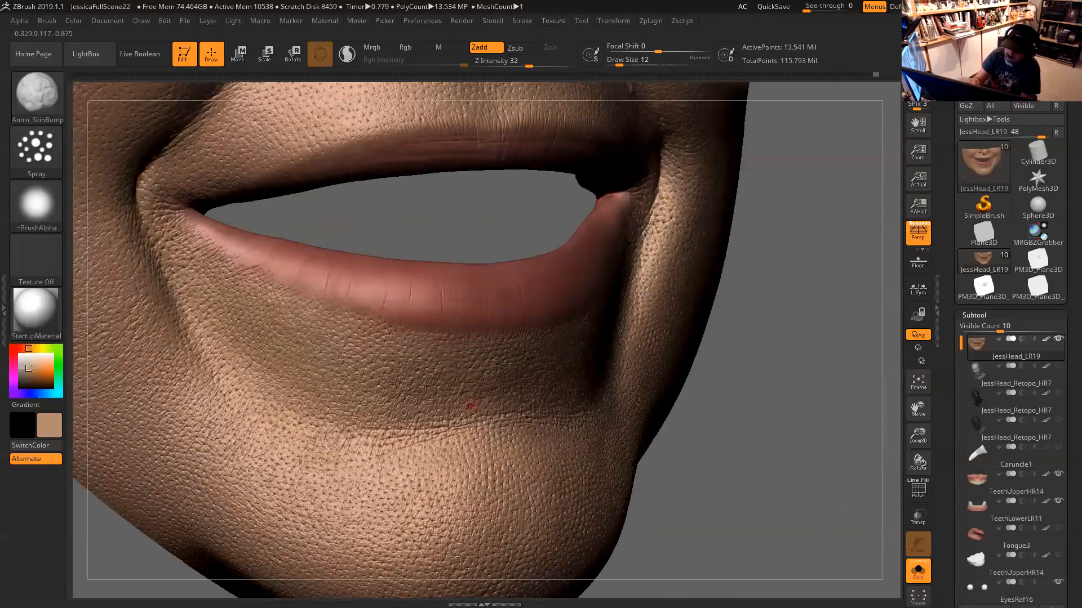
{"action": "mouse_move", "coordinate": [711, 429]}
{"action": "left_mouse_down"}
{"action": "mouse_move", "coordinate": [731, 440]}
{"action": "mouse_move", "coordinate": [755, 367]}
{"action": "mouse_move", "coordinate": [668, 399]}
{"action": "mouse_move", "coordinate": [585, 408]}
{"action": "left_mouse_up"}
{"action": "left_click_drag", "start_coordinate": [713, 423], "coordinate": [654, 410]}
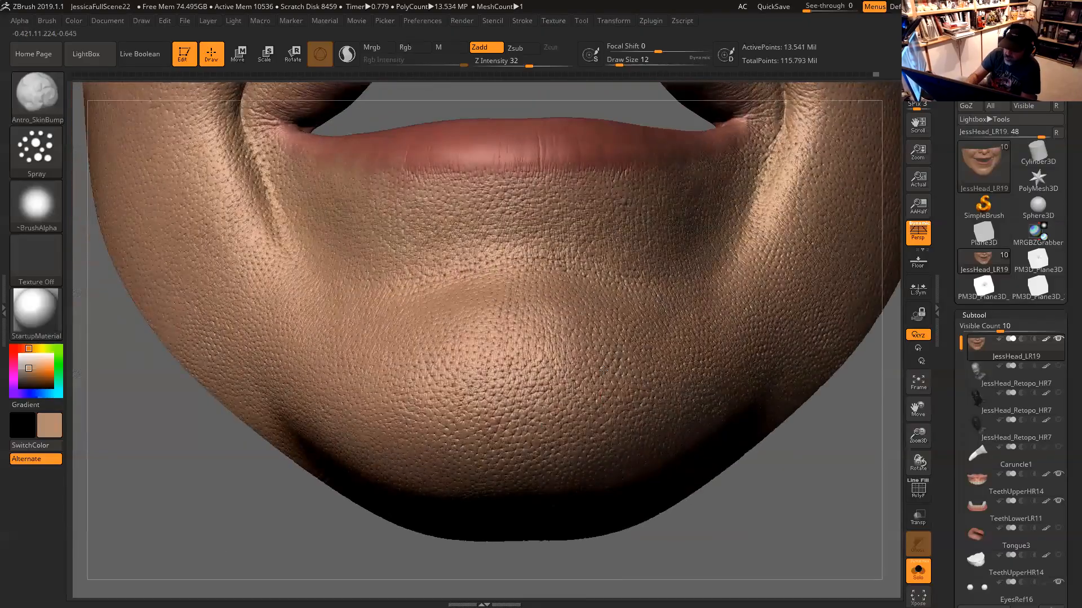
{"action": "left_click_drag", "start_coordinate": [514, 106], "coordinate": [518, 147]}
{"action": "mouse_move", "coordinate": [736, 414]}
{"action": "left_mouse_down"}
{"action": "mouse_move", "coordinate": [731, 472]}
{"action": "mouse_move", "coordinate": [608, 535]}
{"action": "left_mouse_up"}
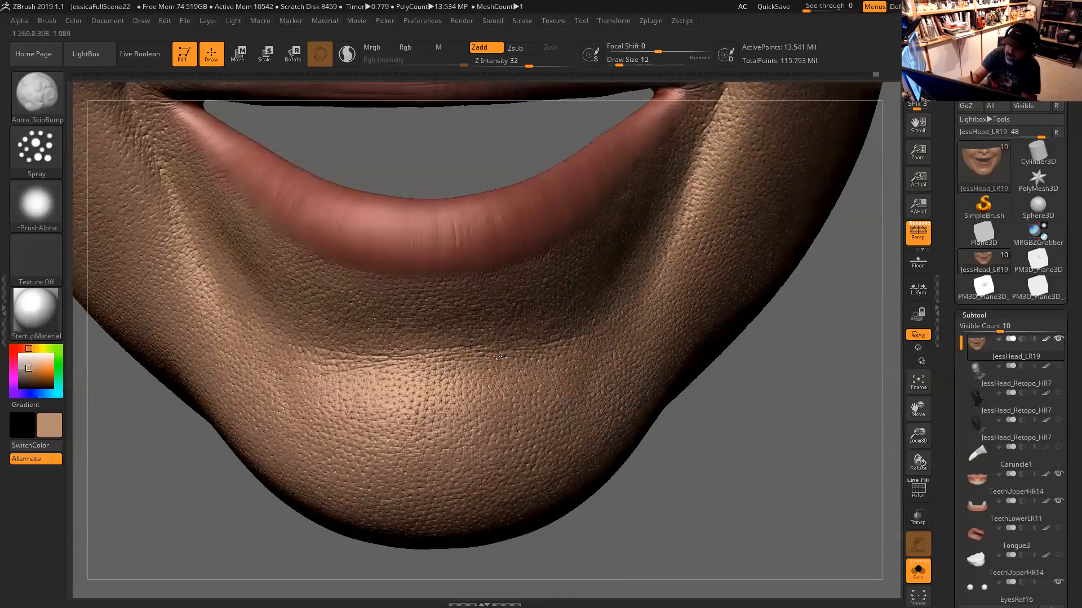
{"action": "key", "text": "ctrl"}
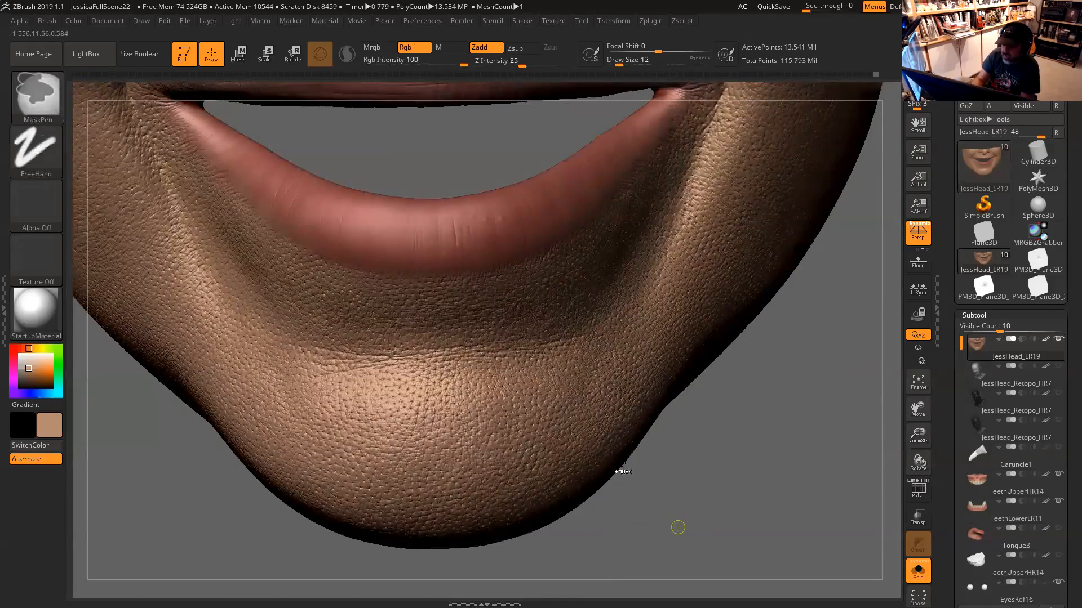
{"action": "mouse_move", "coordinate": [686, 491]}
{"action": "left_mouse_down"}
{"action": "mouse_move", "coordinate": [710, 516]}
{"action": "mouse_move", "coordinate": [750, 479]}
{"action": "mouse_move", "coordinate": [718, 459]}
{"action": "left_mouse_up"}
{"action": "left_click_drag", "start_coordinate": [632, 495], "coordinate": [357, 193]}
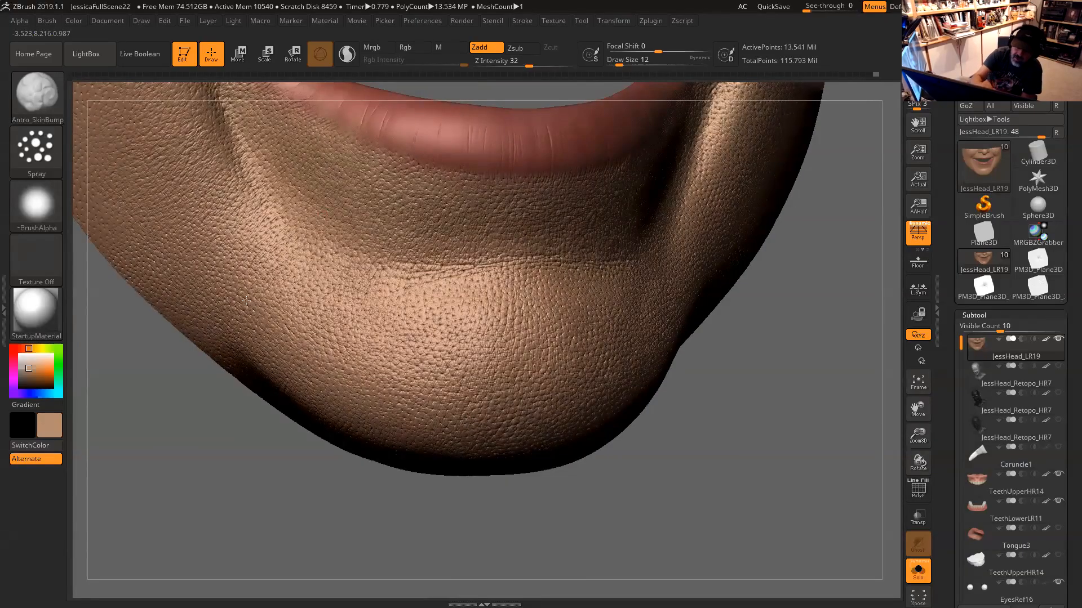
Examine the skin detail around the mouth corner, cheek, smile fold, philtrum and nose, ending with the whole lower face
{"action": "left_click_drag", "start_coordinate": [671, 449], "coordinate": [509, 191]}
{"action": "left_click_drag", "start_coordinate": [743, 405], "coordinate": [541, 272]}
{"action": "left_click_drag", "start_coordinate": [732, 417], "coordinate": [550, 248]}
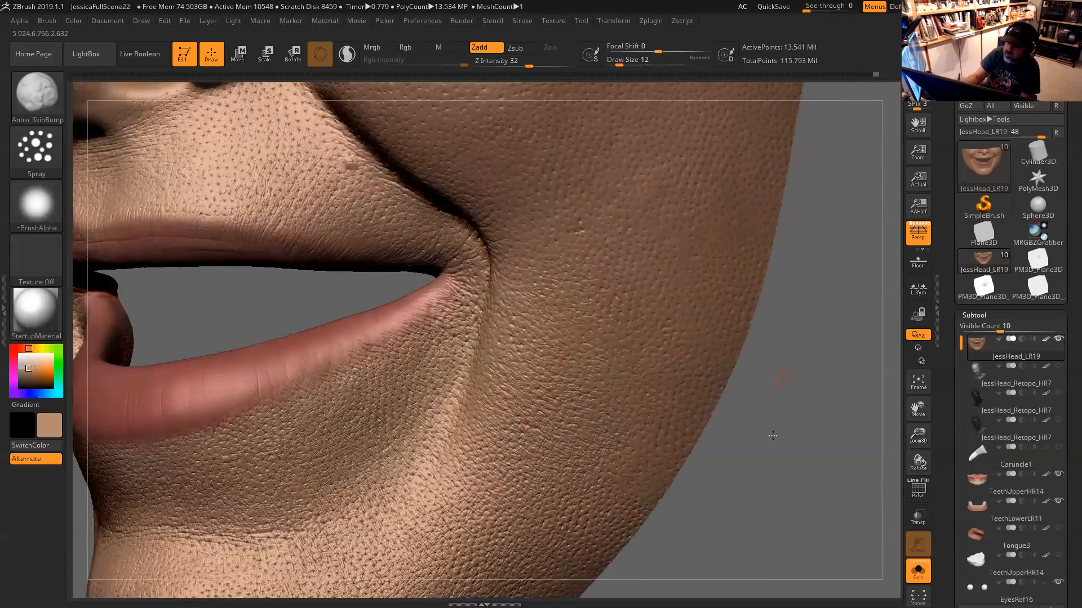
{"action": "left_click_drag", "start_coordinate": [791, 225], "coordinate": [739, 350], "text": "alt"}
{"action": "left_click_drag", "start_coordinate": [738, 405], "coordinate": [460, 264]}
{"action": "left_click_drag", "start_coordinate": [730, 386], "coordinate": [890, 376], "text": "alt"}
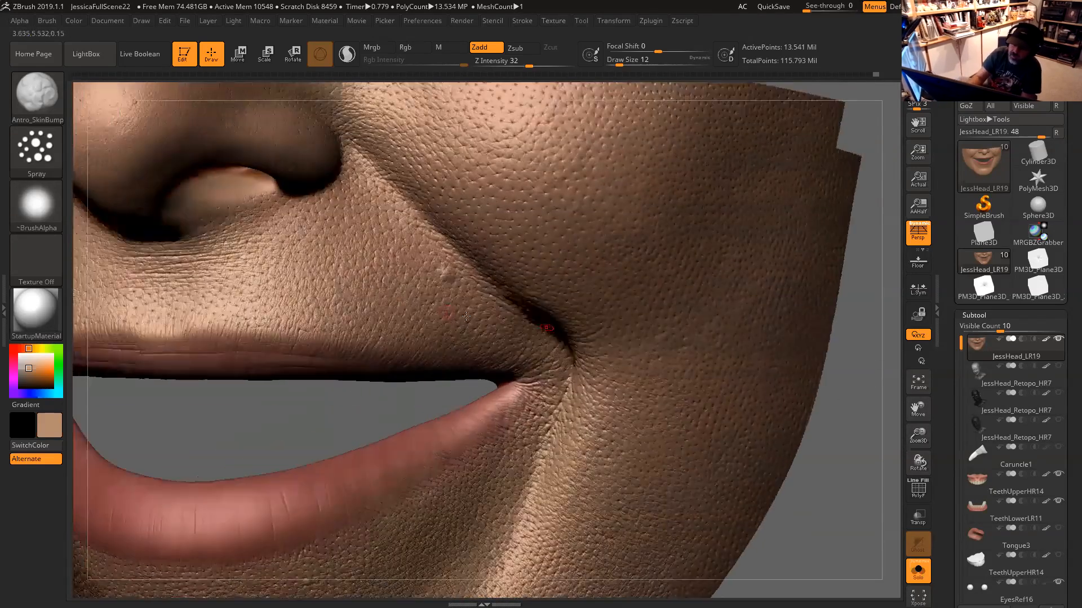
{"action": "left_click_drag", "start_coordinate": [363, 411], "coordinate": [376, 355], "text": "alt"}
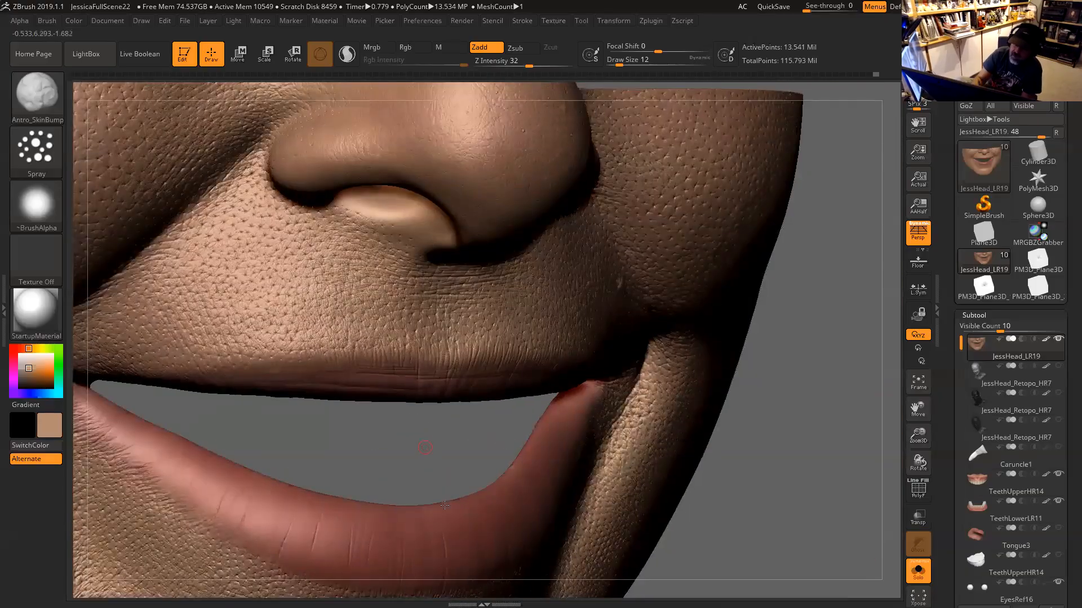
{"action": "left_click_drag", "start_coordinate": [427, 445], "coordinate": [445, 506], "text": "alt"}
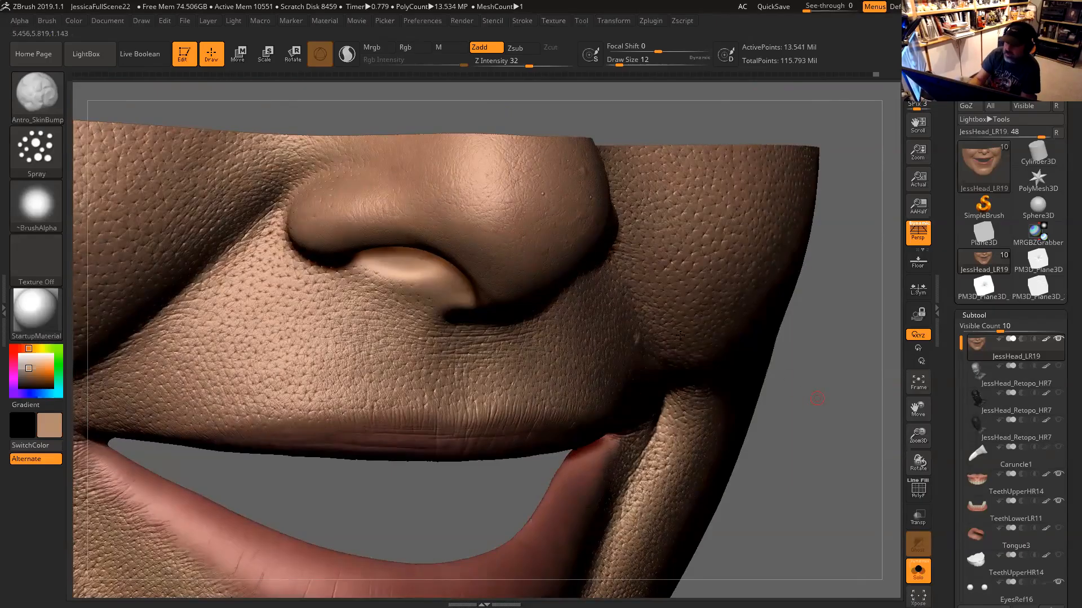
{"action": "left_click_drag", "start_coordinate": [818, 399], "coordinate": [709, 346]}
{"action": "left_click", "coordinate": [507, 201]}
{"action": "left_click_drag", "start_coordinate": [681, 146], "coordinate": [746, 158]}
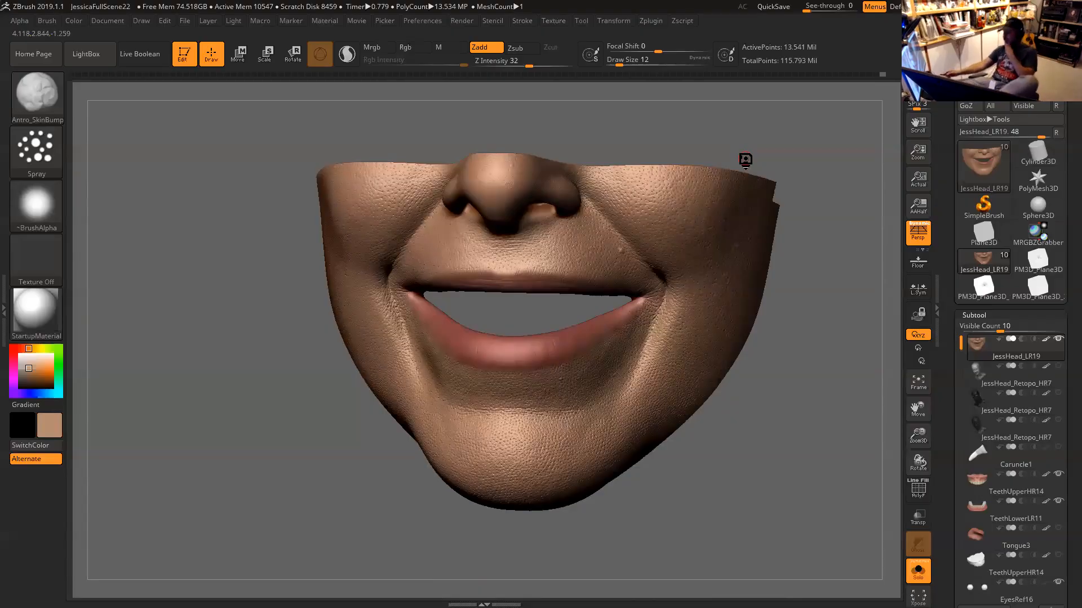
Subdivide the isolated lower-face mesh, and redisplay the full head at a lower subdivision level
{"action": "key", "text": "ctrl+d"}
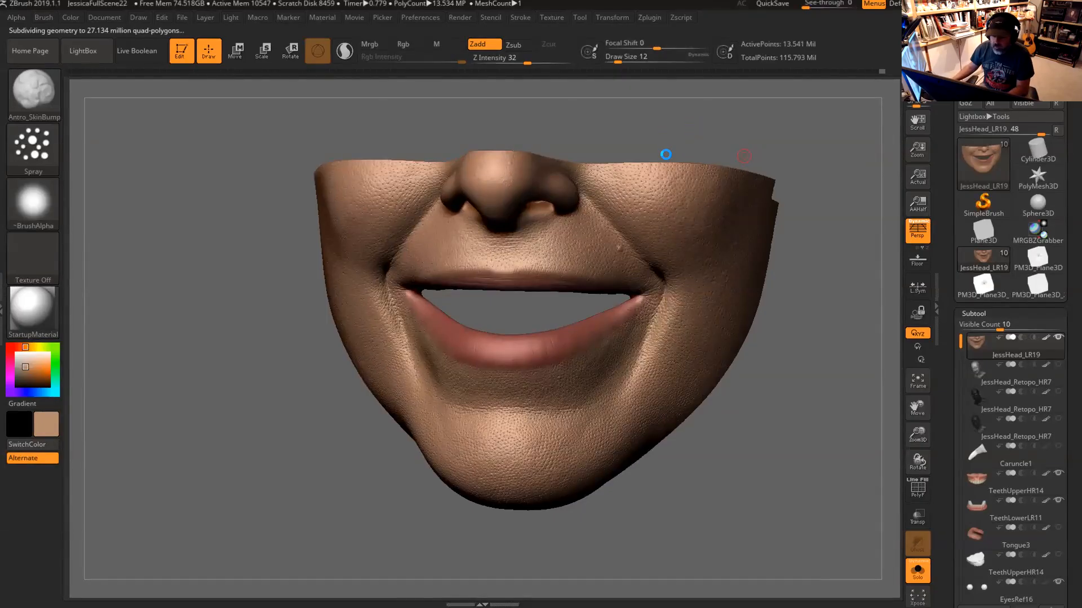
{"action": "mouse_move", "coordinate": [814, 349]}
{"action": "left_mouse_down"}
{"action": "mouse_move", "coordinate": [797, 361]}
{"action": "mouse_move", "coordinate": [792, 333]}
{"action": "mouse_move", "coordinate": [811, 331]}
{"action": "left_mouse_up"}
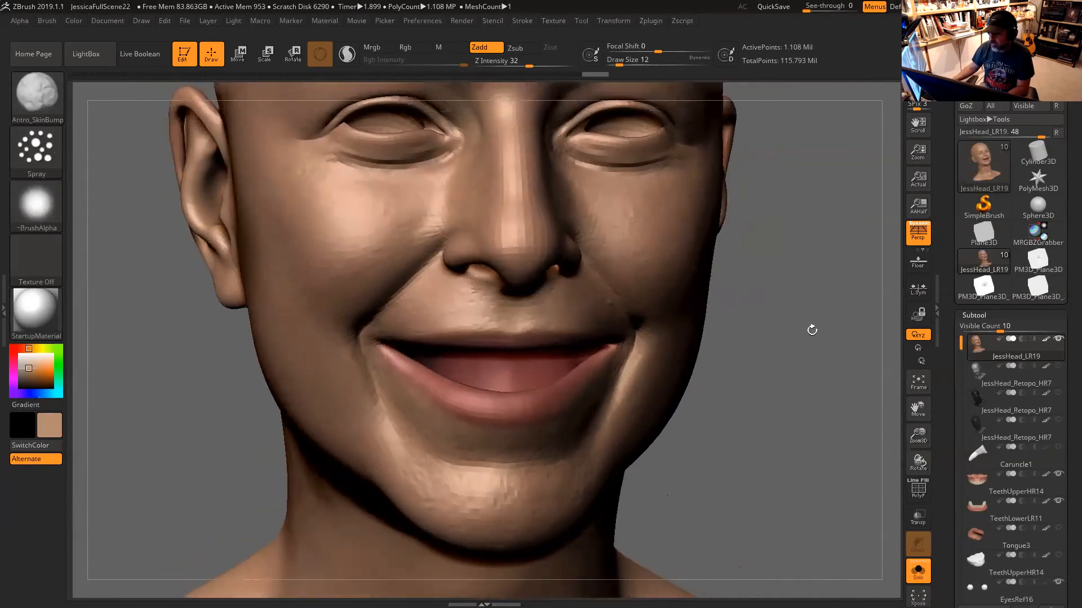
Check the first JessHead_Retopo_HR7 subtool, and switch to the third JessHead_Retopo_HR7 copy with the smooth dark surface
{"action": "left_click", "coordinate": [982, 369]}
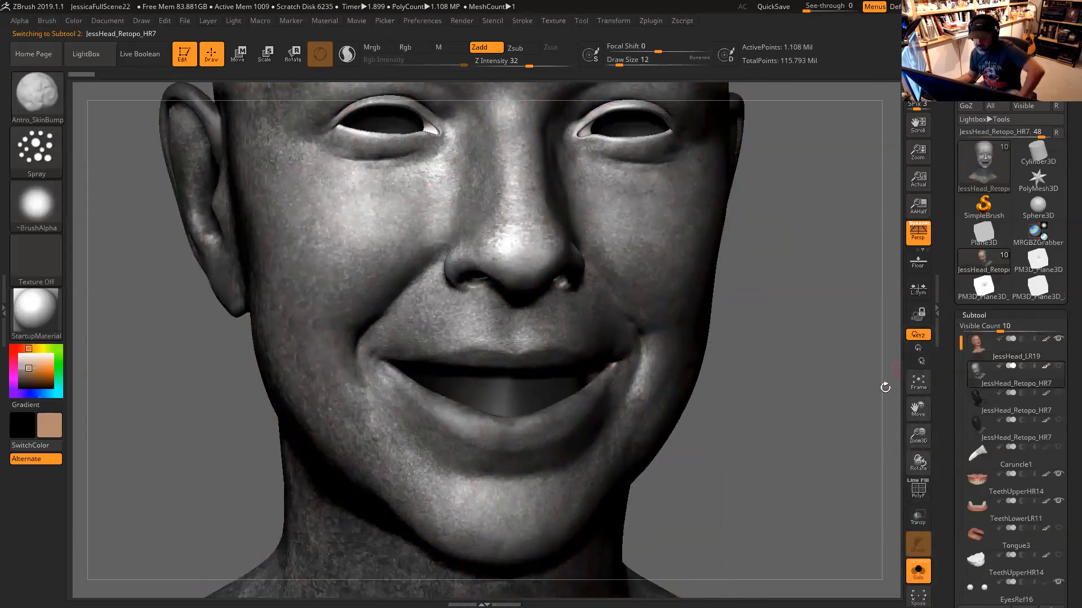
{"action": "left_click_drag", "start_coordinate": [787, 434], "coordinate": [879, 420]}
{"action": "mouse_move", "coordinate": [987, 411]}
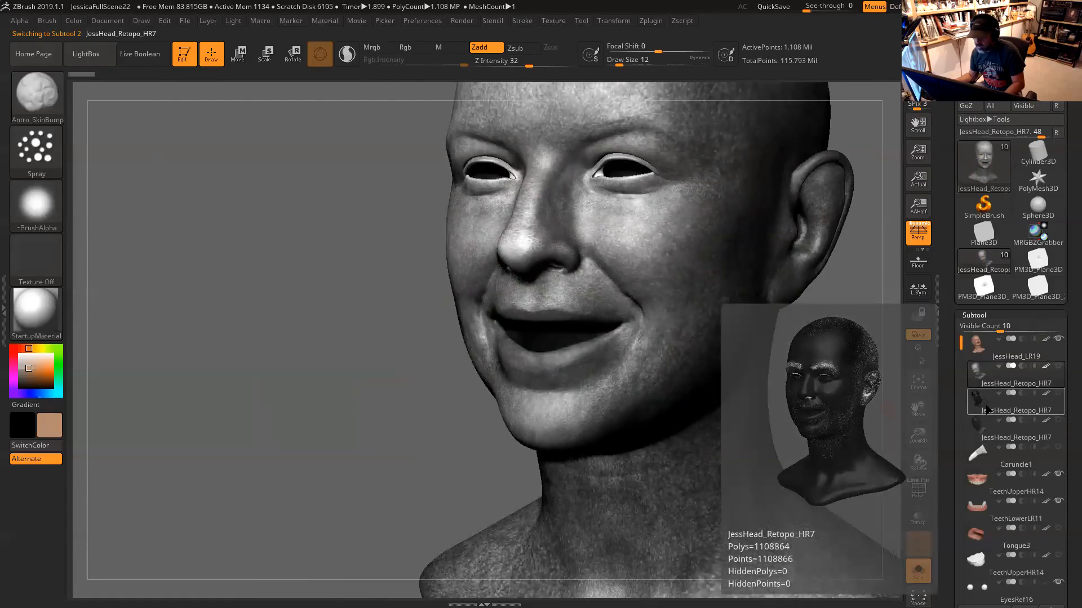
{"action": "left_click", "coordinate": [992, 430]}
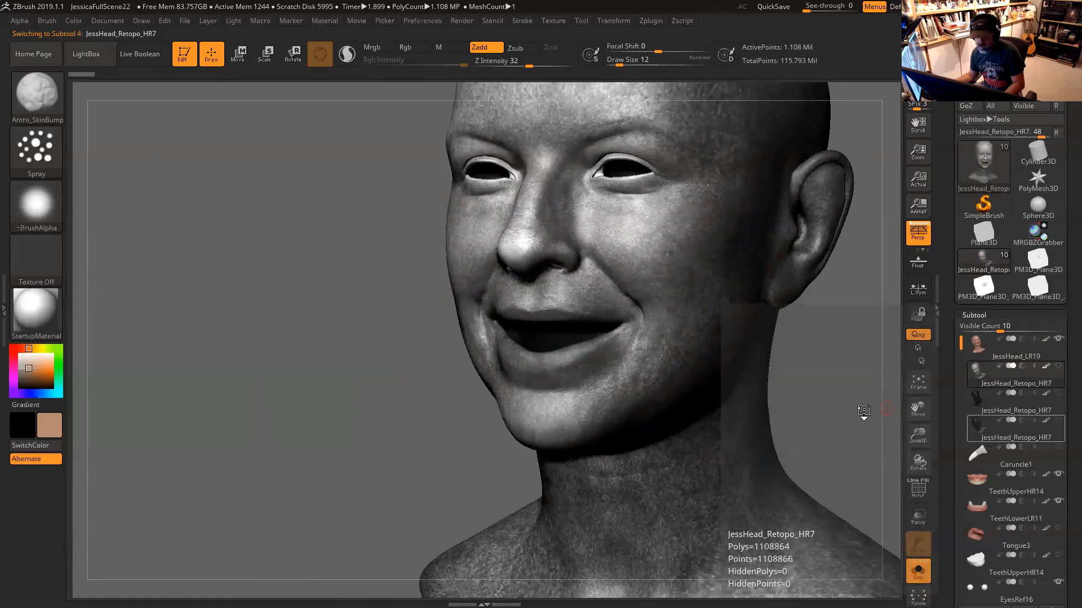
{"action": "left_click_drag", "start_coordinate": [855, 392], "coordinate": [736, 393]}
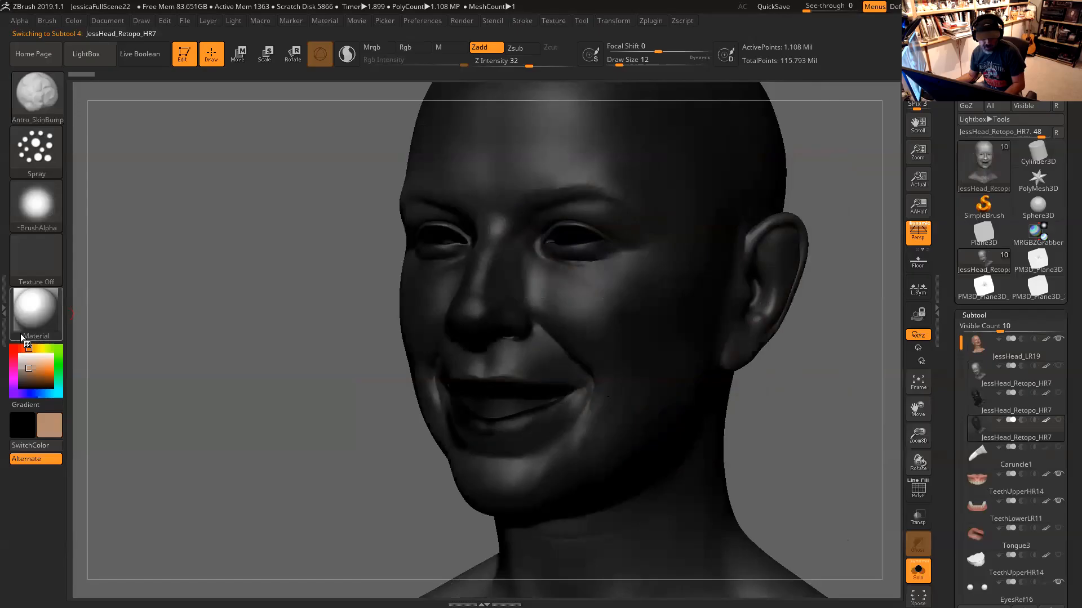
Apply the Flat Color material and inspect the painted shading around the mouth, nose and cheeks
{"action": "left_click", "coordinate": [56, 326]}
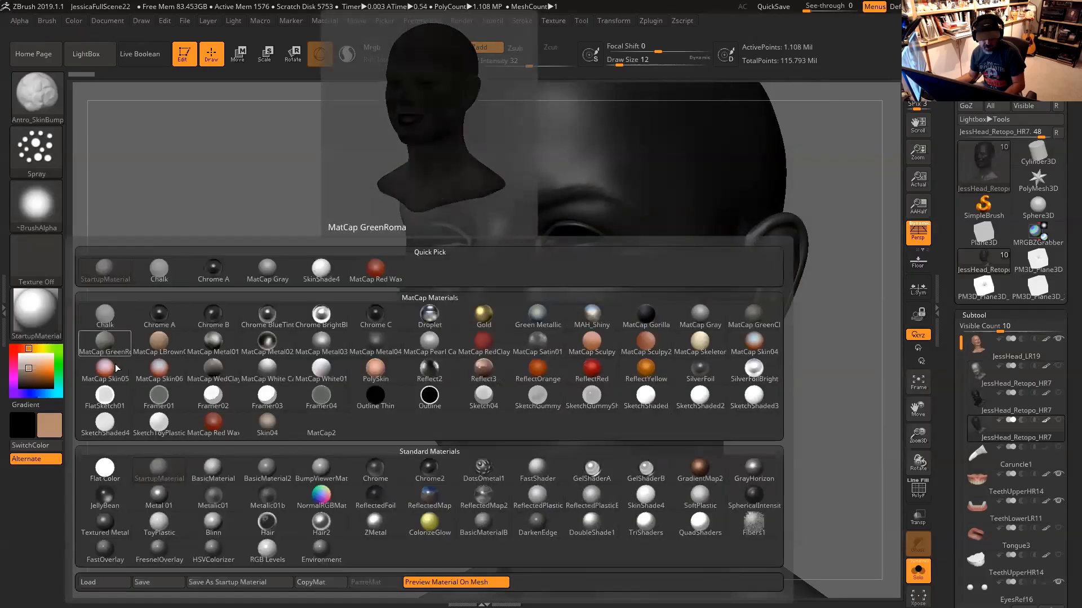
{"action": "left_click", "coordinate": [108, 472]}
{"action": "left_click_drag", "start_coordinate": [227, 330], "coordinate": [318, 343], "text": "alt"}
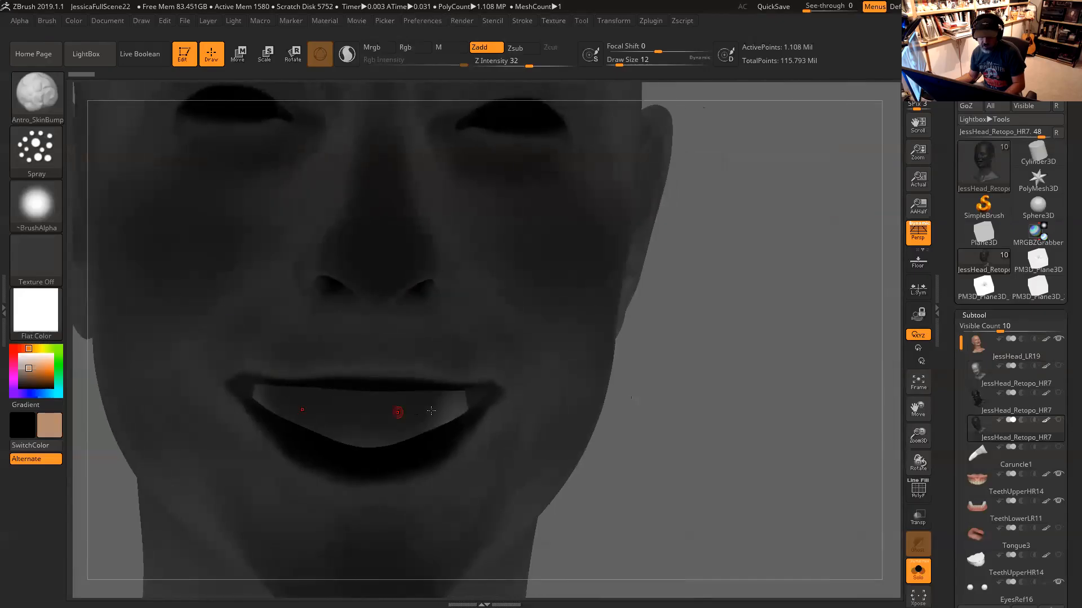
{"action": "left_click_drag", "start_coordinate": [672, 438], "coordinate": [698, 424]}
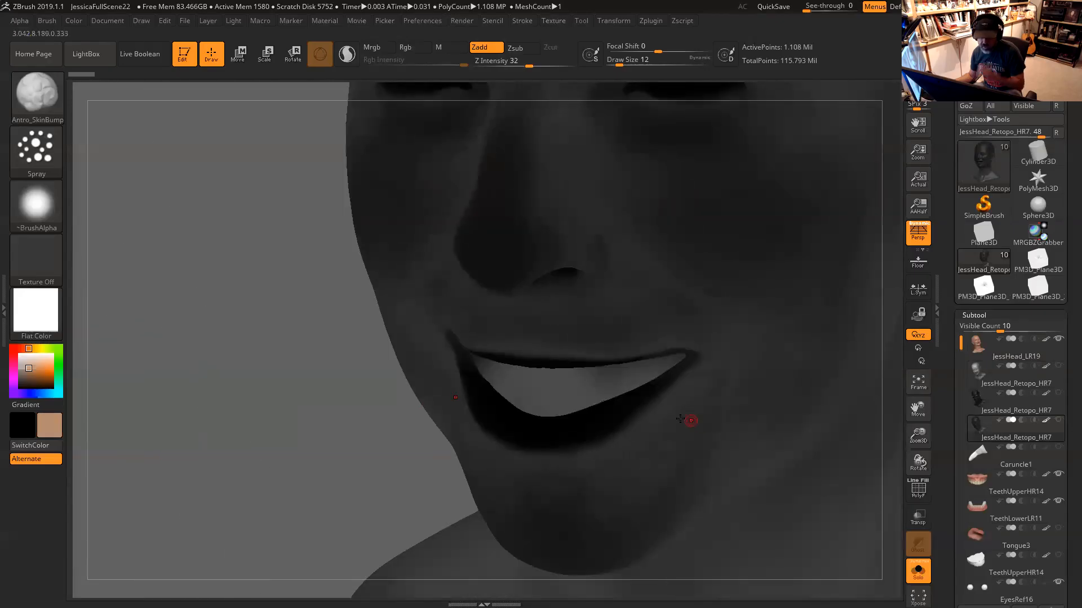
{"action": "left_click_drag", "start_coordinate": [284, 405], "coordinate": [582, 321], "text": "alt"}
{"action": "left_click_drag", "start_coordinate": [752, 351], "coordinate": [691, 222]}
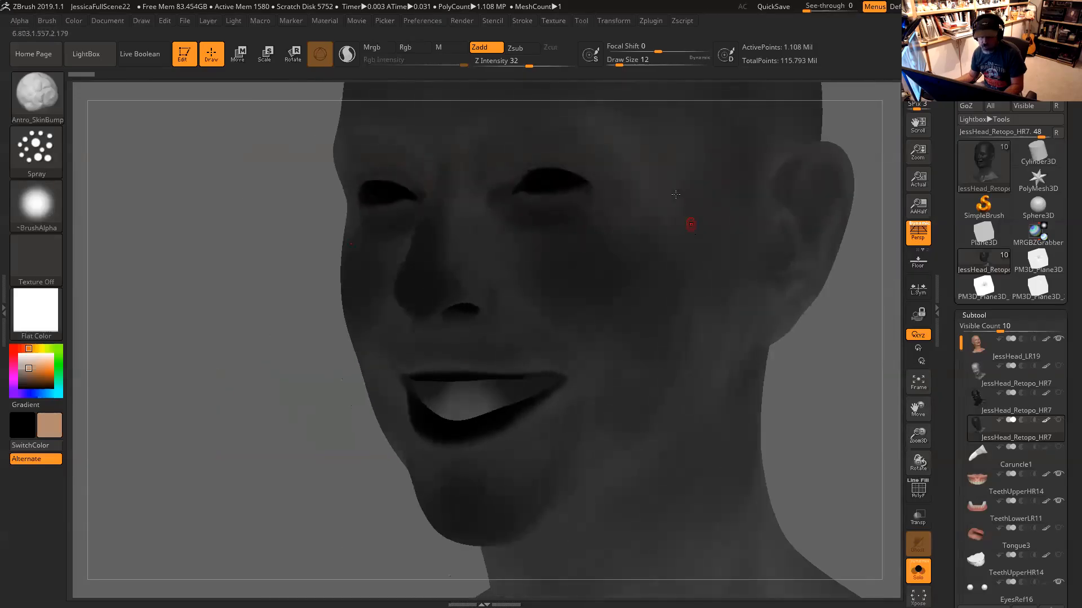
Subdivide the dark JessHead_Retopo_HR7 head by one level and check its face from the front
{"action": "left_click_drag", "start_coordinate": [855, 391], "coordinate": [836, 381]}
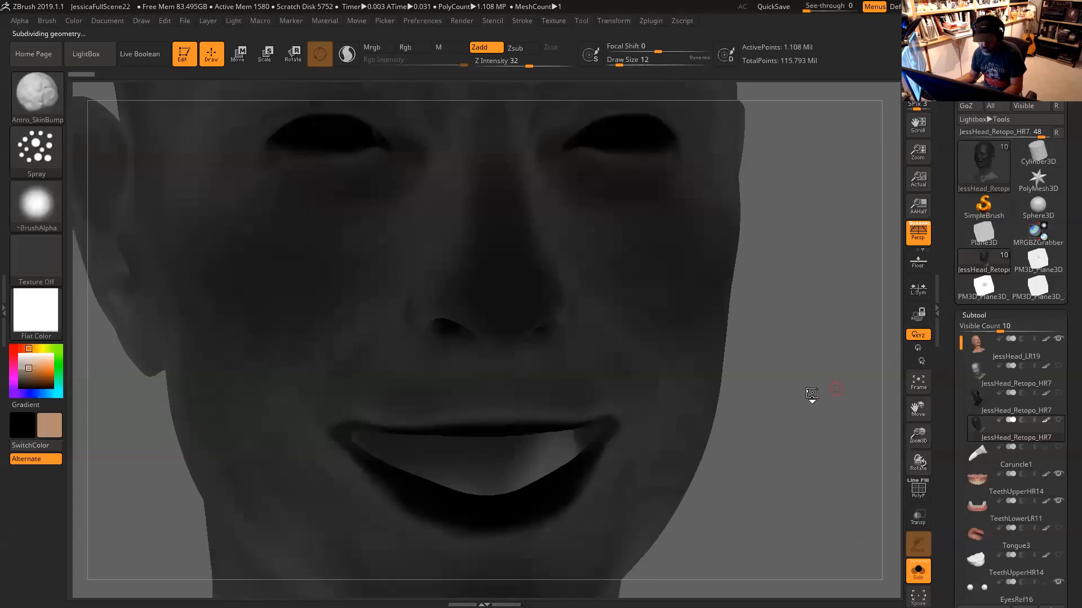
{"action": "left_click_drag", "start_coordinate": [804, 398], "coordinate": [715, 403]}
{"action": "left_click_drag", "start_coordinate": [879, 473], "coordinate": [896, 471]}
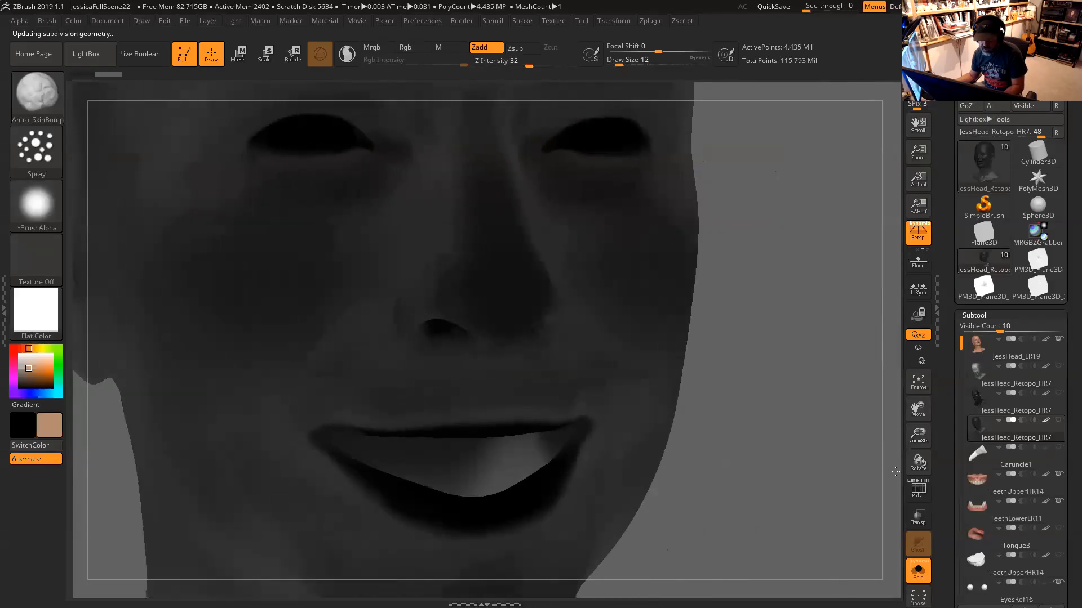
{"action": "left_click_drag", "start_coordinate": [819, 425], "coordinate": [769, 415]}
{"action": "left_click_drag", "start_coordinate": [320, 457], "coordinate": [277, 428], "text": "alt"}
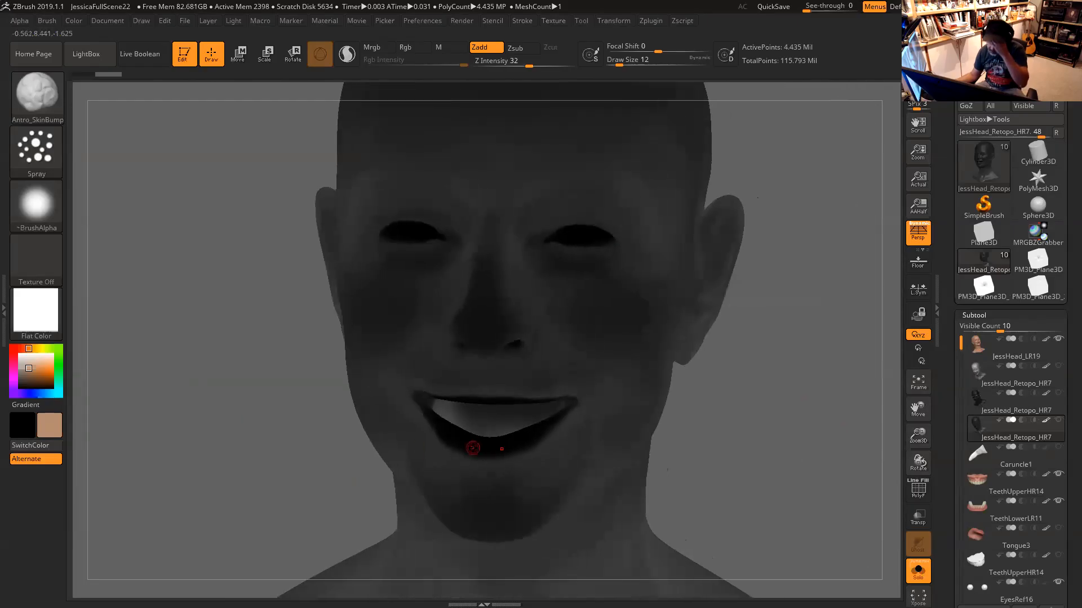
Lower the dark JessHead_Retopo_HR7 head by four subdivision levels
{"action": "left_click_drag", "start_coordinate": [792, 374], "coordinate": [789, 374]}
{"action": "key", "text": "shift"}
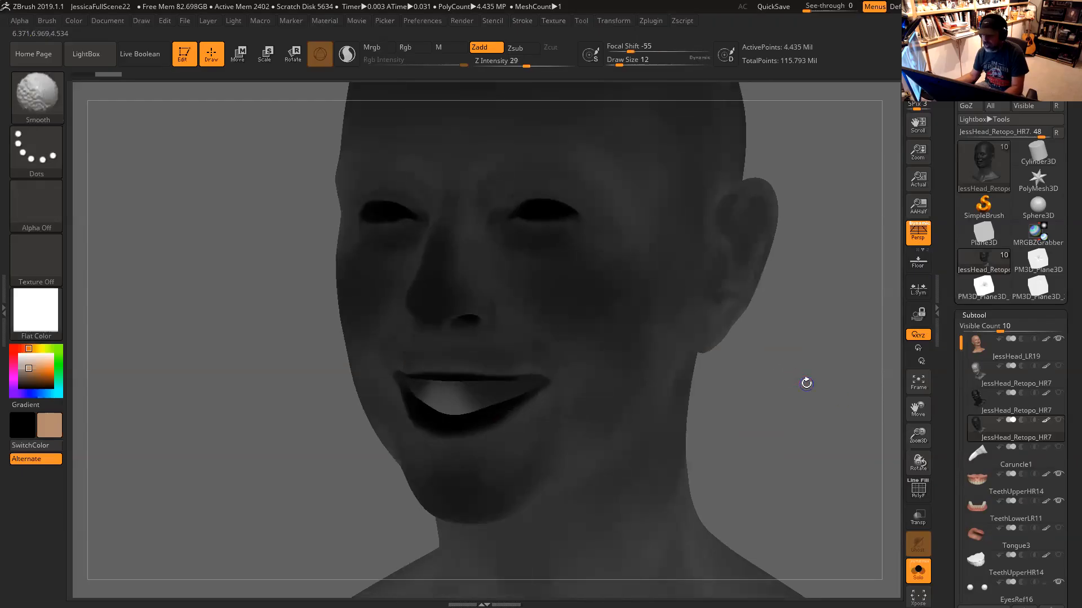
{"action": "key", "text": "shift+d"}
{"action": "key", "text": "shift+d"}
{"action": "key", "text": "shift+d"}
{"action": "key", "text": "shift+d"}
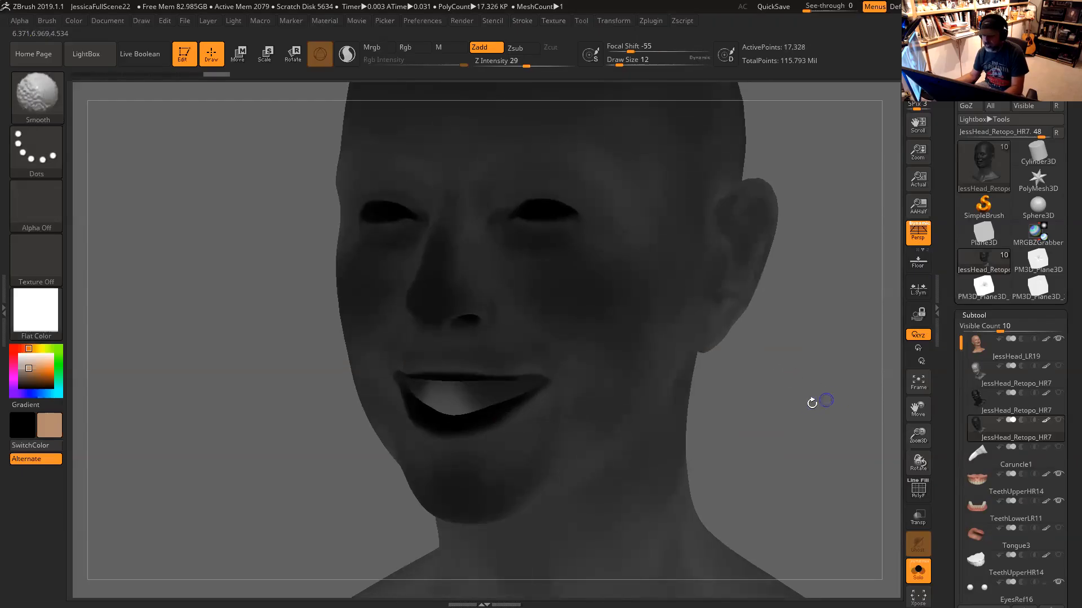
Examine the dark head's painted shading in profile and across the nose, cheeks, forehead, mouth, neck and ear
{"action": "mouse_move", "coordinate": [792, 387]}
{"action": "left_mouse_down"}
{"action": "mouse_move", "coordinate": [805, 394]}
{"action": "mouse_move", "coordinate": [417, 415]}
{"action": "mouse_move", "coordinate": [224, 393]}
{"action": "left_mouse_up"}
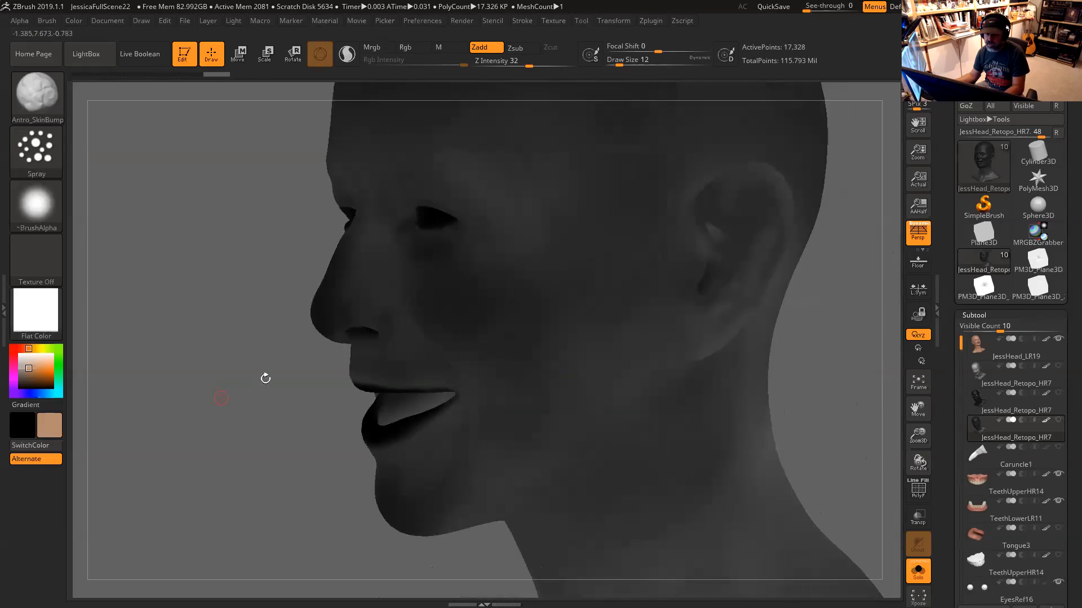
{"action": "left_click_drag", "start_coordinate": [309, 428], "coordinate": [813, 357]}
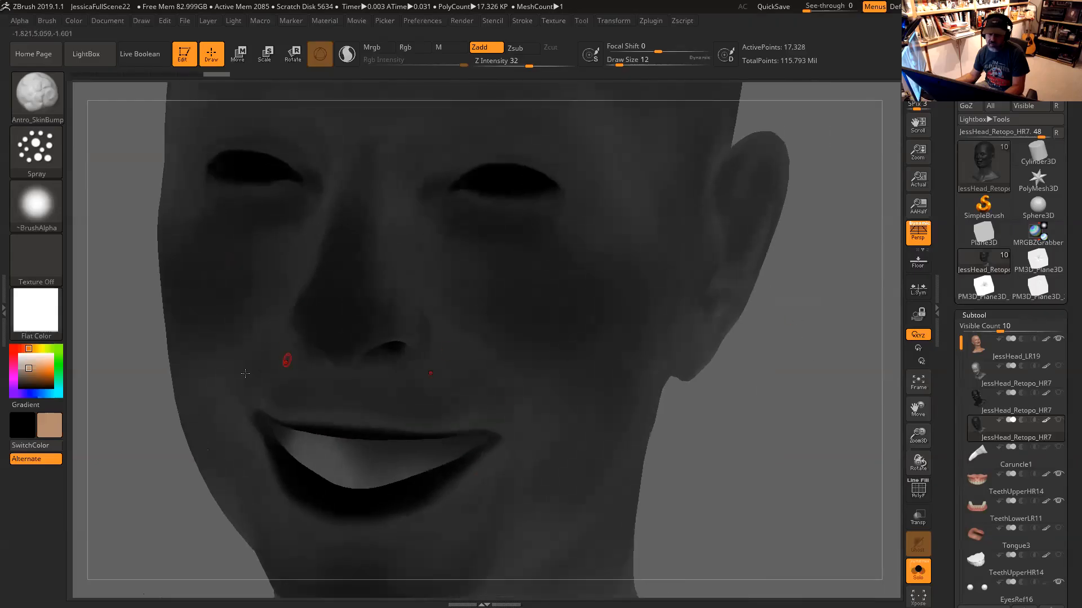
{"action": "left_click_drag", "start_coordinate": [161, 493], "coordinate": [272, 437], "text": "alt"}
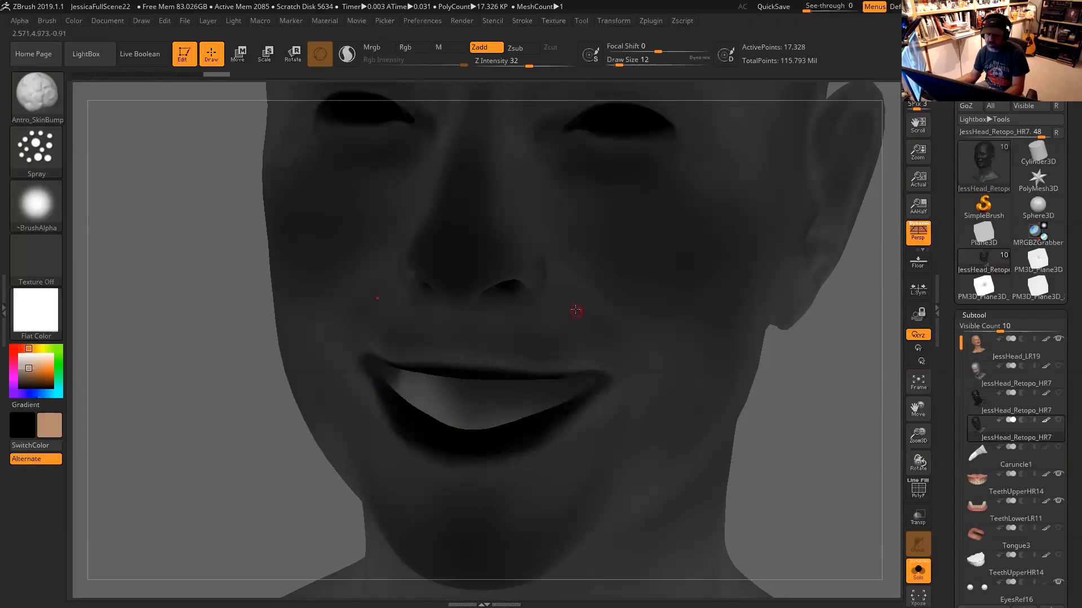
{"action": "left_click_drag", "start_coordinate": [815, 400], "coordinate": [816, 502], "text": "alt"}
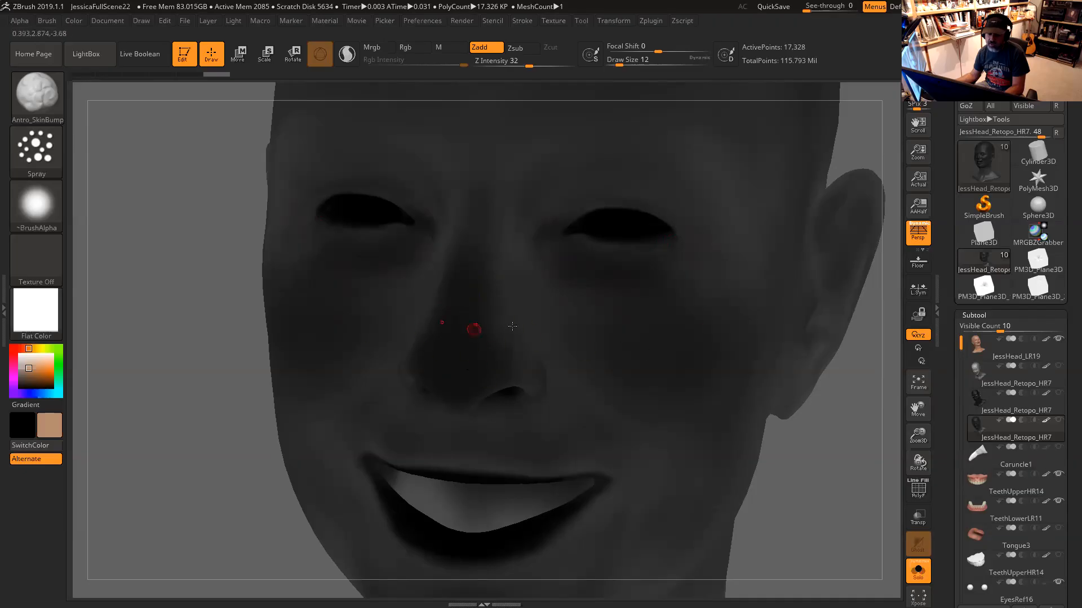
{"action": "left_click_drag", "start_coordinate": [846, 453], "coordinate": [641, 352]}
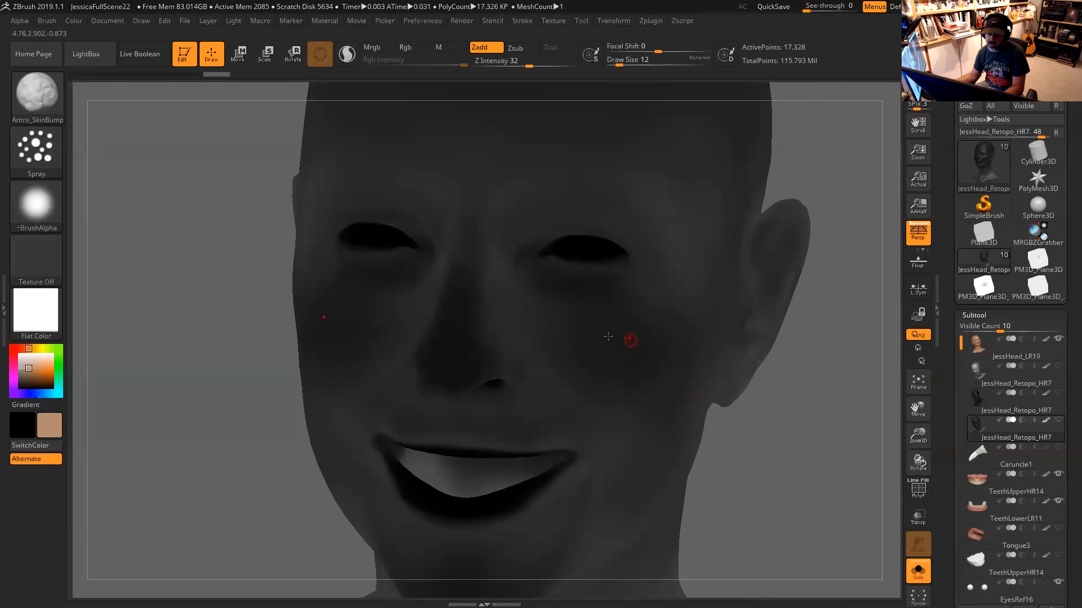
{"action": "left_click_drag", "start_coordinate": [790, 454], "coordinate": [665, 381]}
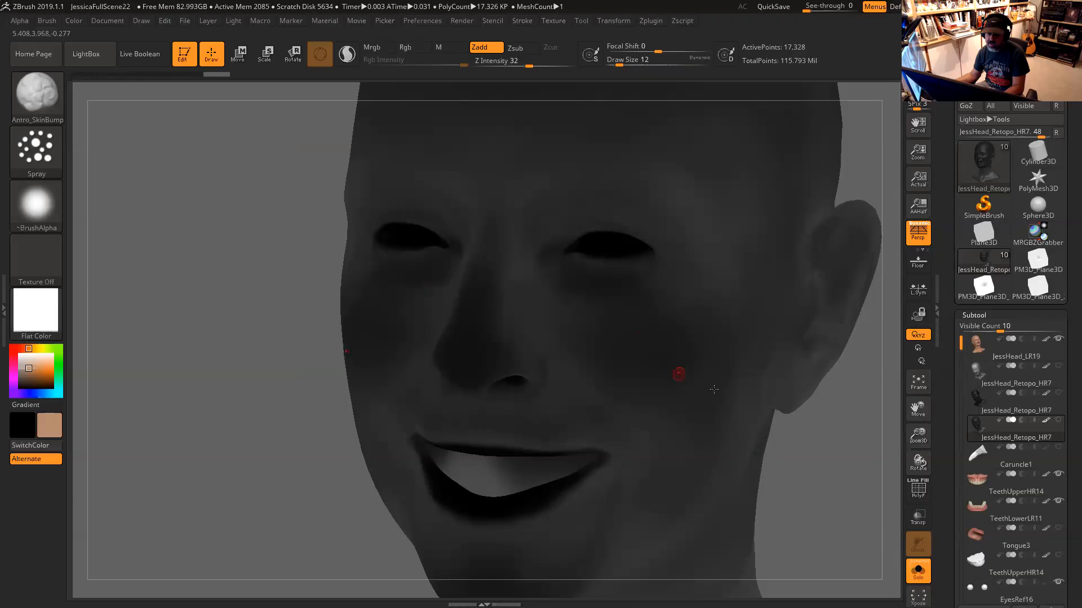
{"action": "left_click_drag", "start_coordinate": [821, 456], "coordinate": [644, 440]}
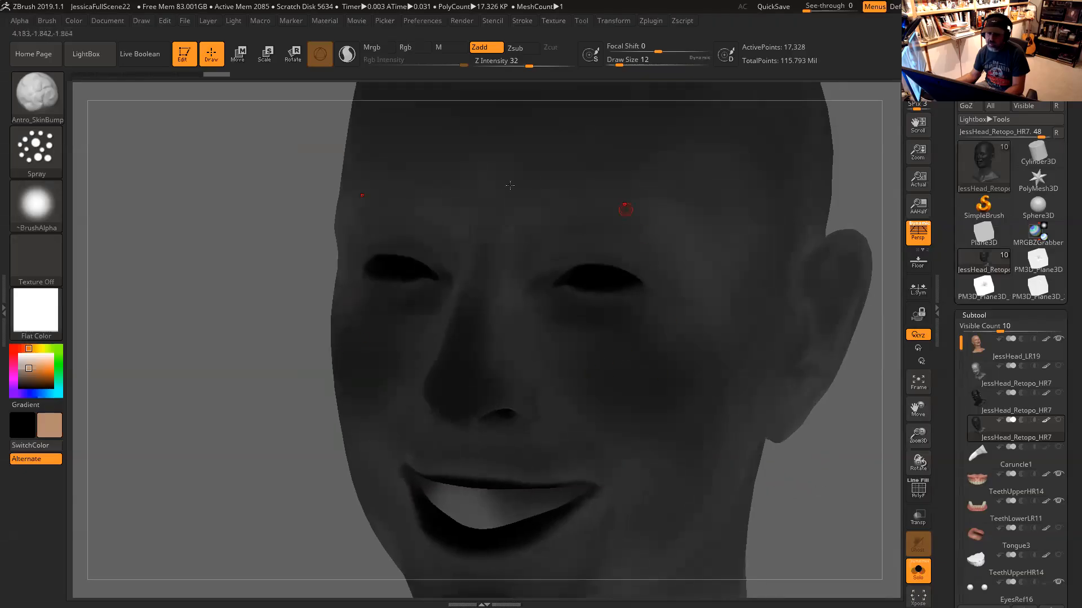
{"action": "left_click_drag", "start_coordinate": [899, 448], "coordinate": [641, 385]}
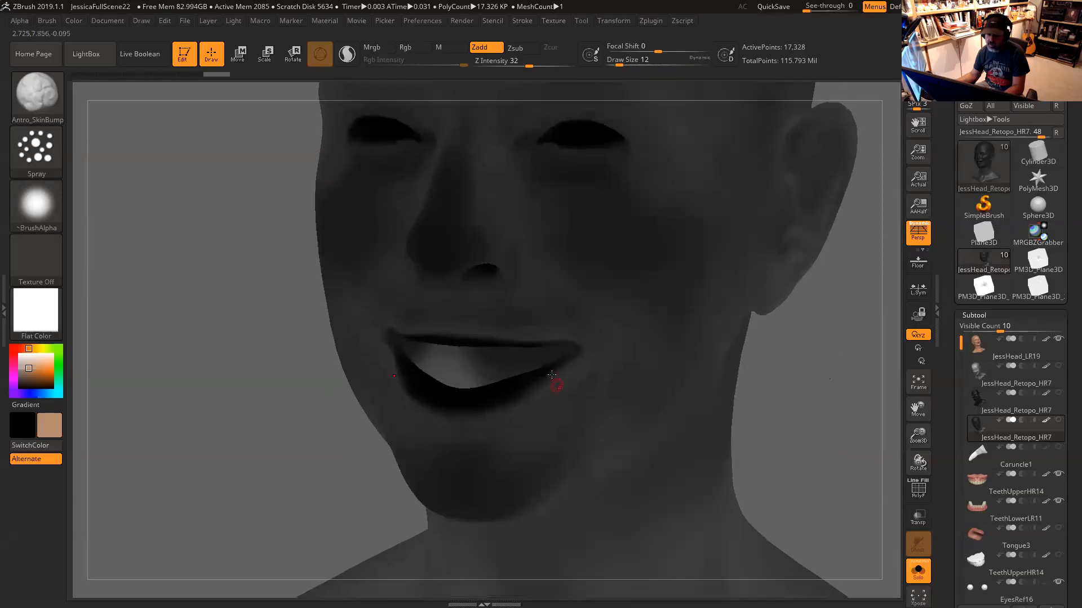
{"action": "left_click_drag", "start_coordinate": [811, 416], "coordinate": [578, 422]}
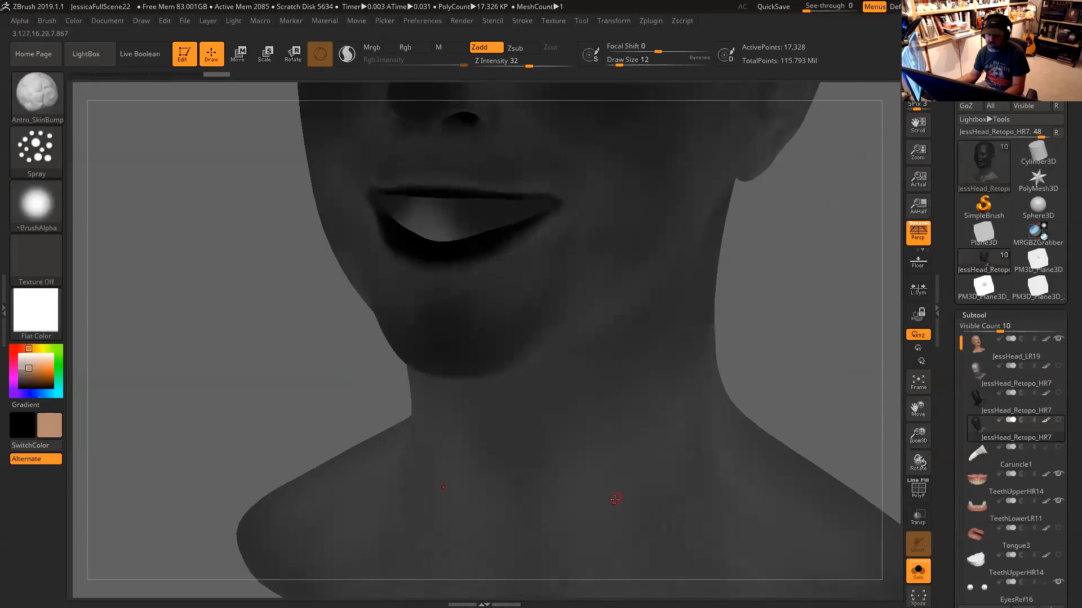
{"action": "left_click_drag", "start_coordinate": [746, 420], "coordinate": [701, 458]}
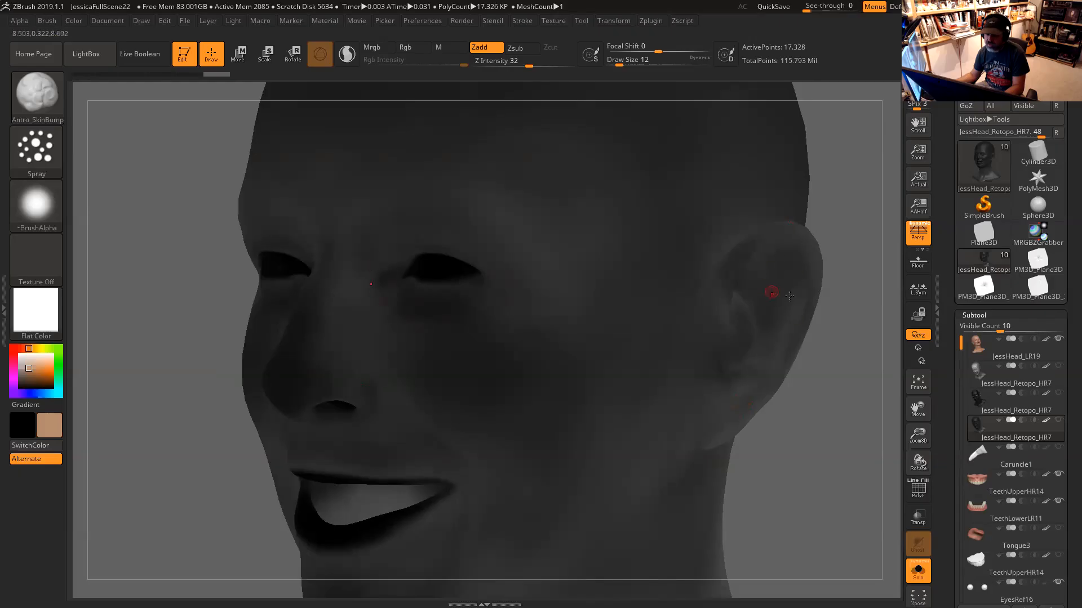
{"action": "left_click_drag", "start_coordinate": [845, 415], "coordinate": [818, 381]}
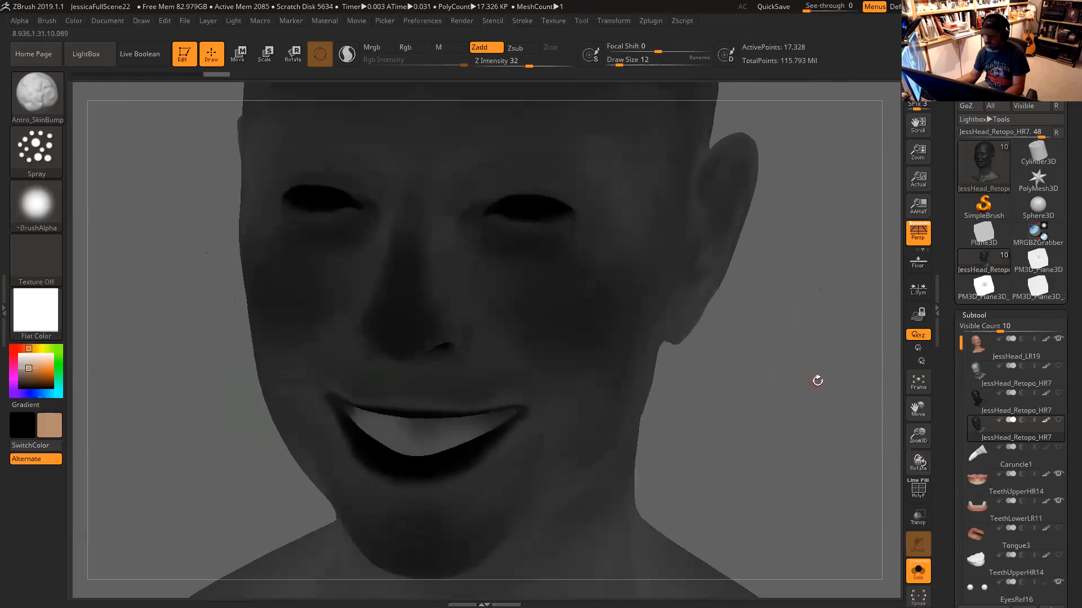
Rename the selected dark JessHead_Retopo_HR7 subtool to Jess_BumpHeight, and enable Rgb for the brush
{"action": "left_click_drag", "start_coordinate": [948, 433], "coordinate": [988, 485]}
{"action": "left_click", "coordinate": [988, 494]}
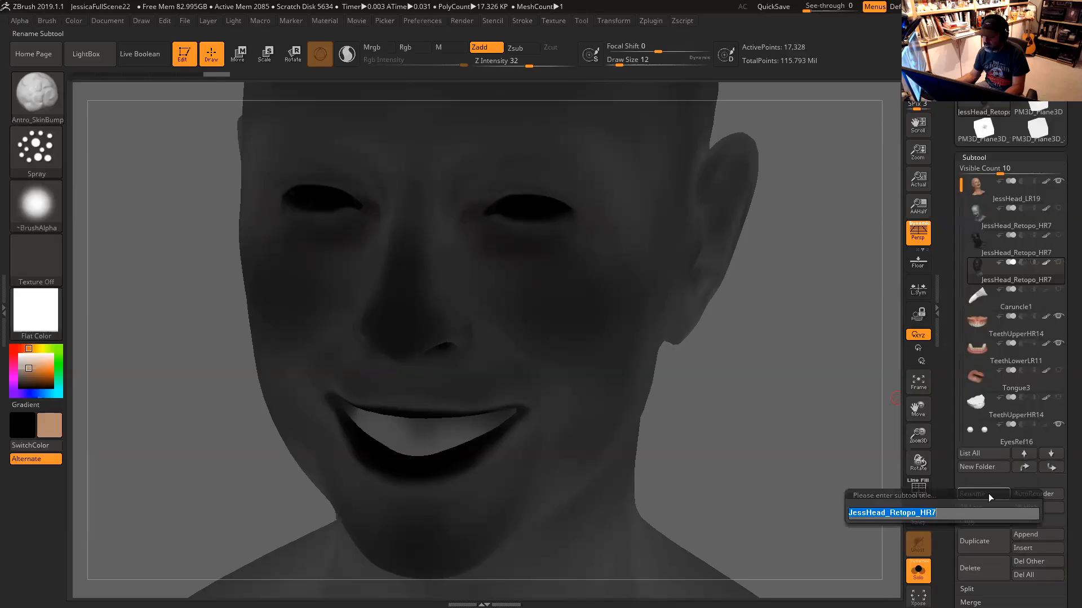
{"action": "type", "text": "Jess_BumpHeight"}
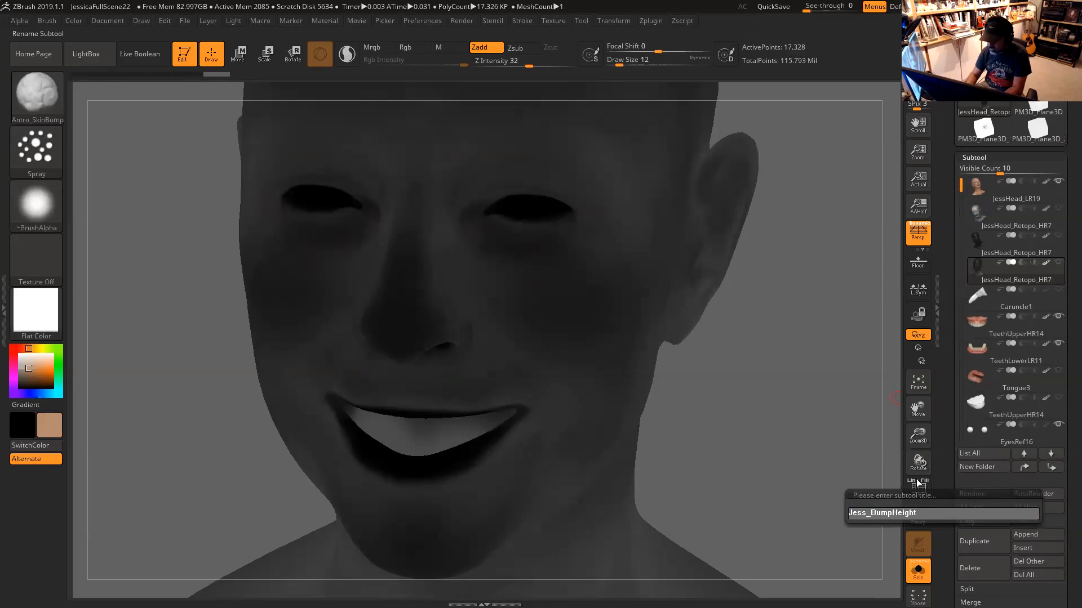
{"action": "key", "text": "Return"}
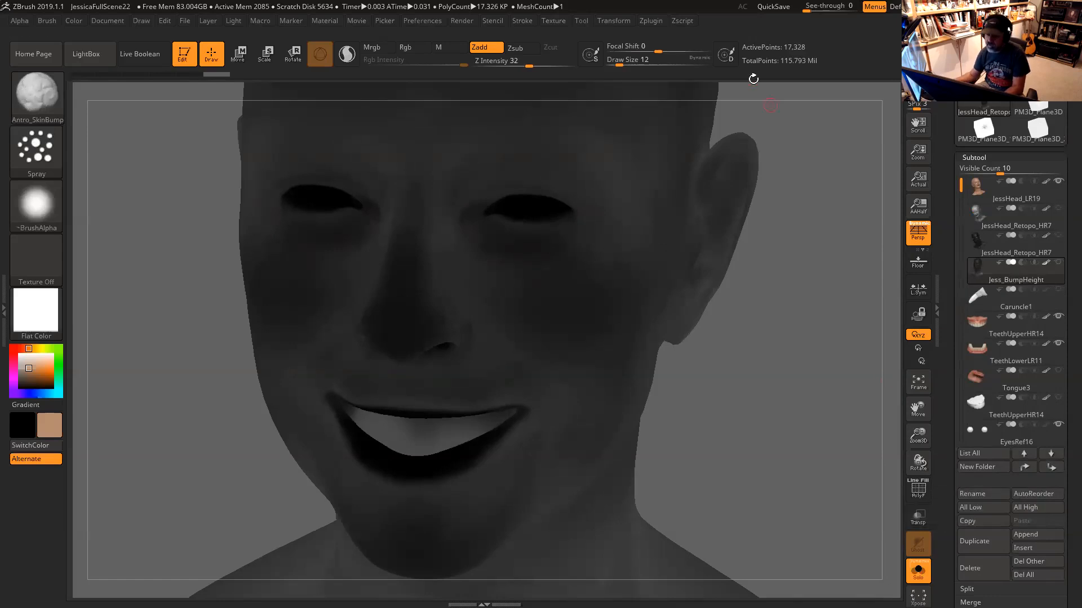
{"action": "left_click", "coordinate": [405, 47]}
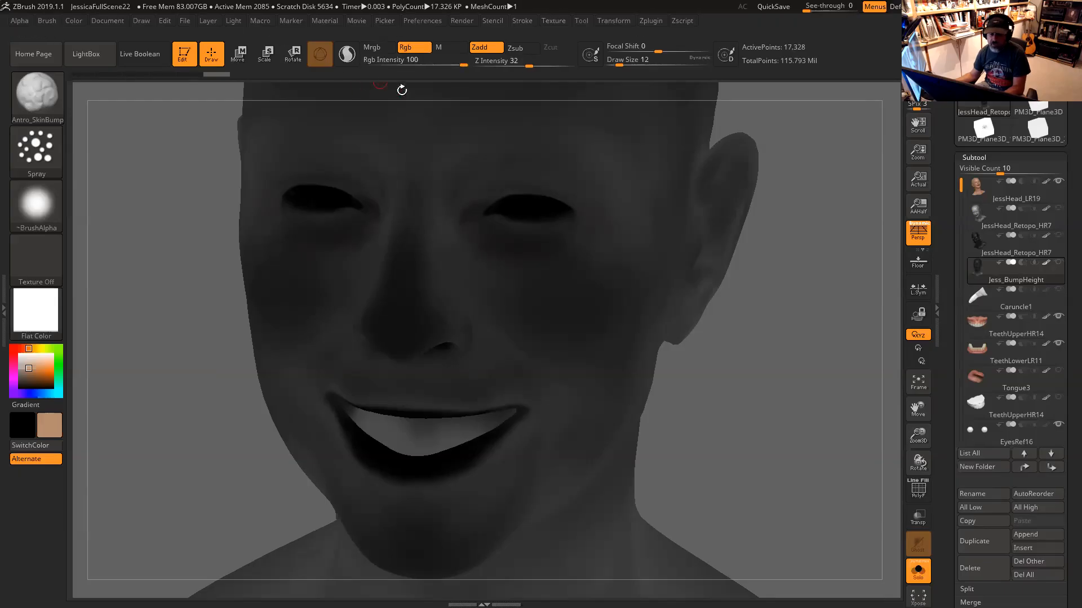
{"action": "left_click", "coordinate": [619, 19]}
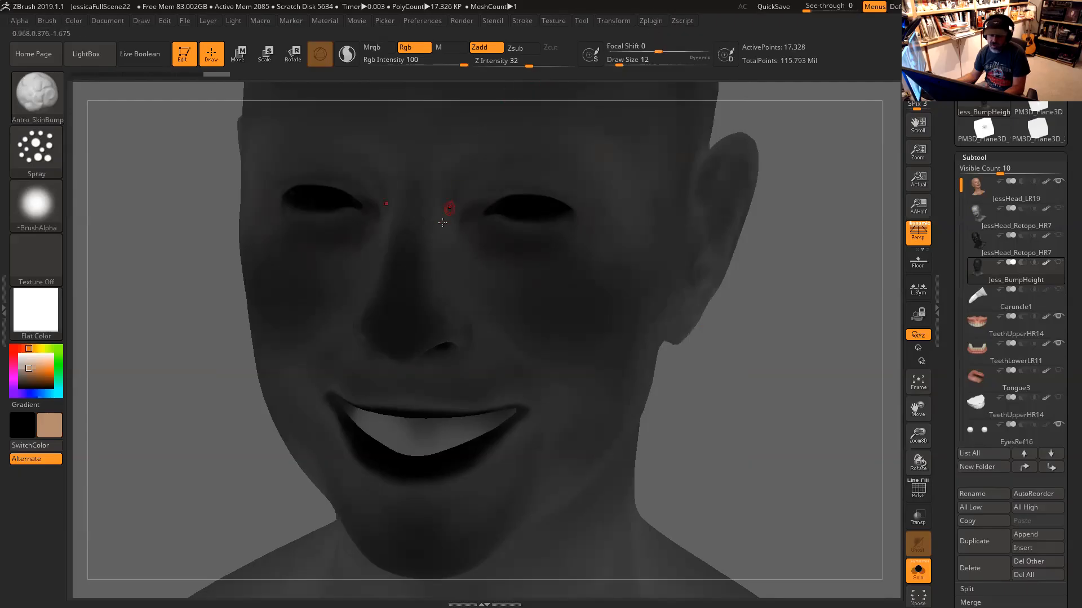
Save the project under the new file name JessicaFullScene23.ZPR in the ZBrush folder
{"action": "left_click", "coordinate": [186, 21]}
{"action": "left_click", "coordinate": [279, 42]}
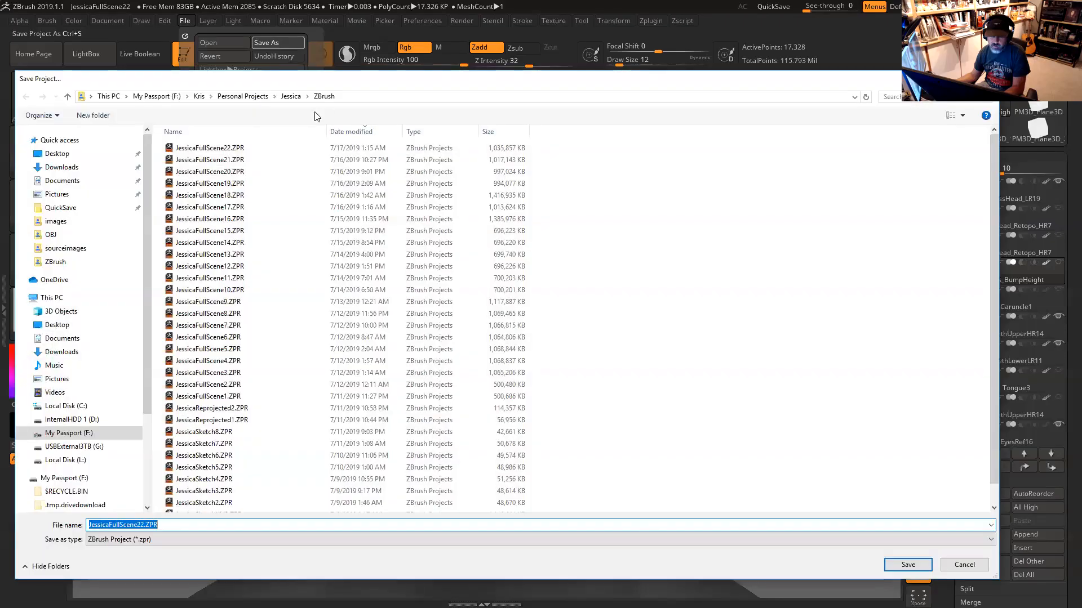
{"action": "left_click", "coordinate": [230, 152]}
{"action": "left_click", "coordinate": [147, 525]}
{"action": "left_click", "coordinate": [141, 525]}
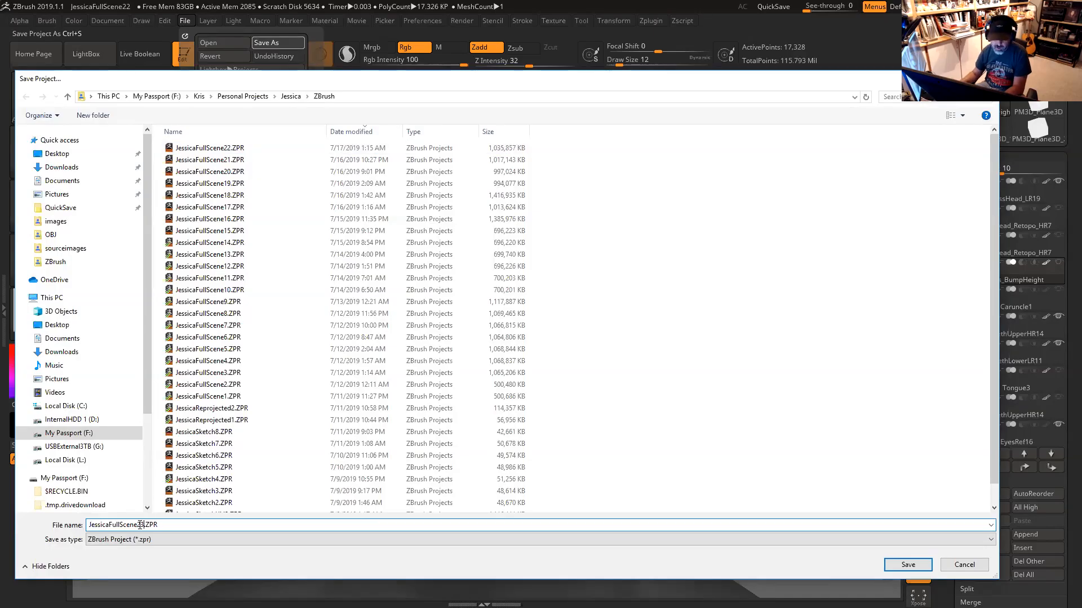
{"action": "key", "text": "Return"}
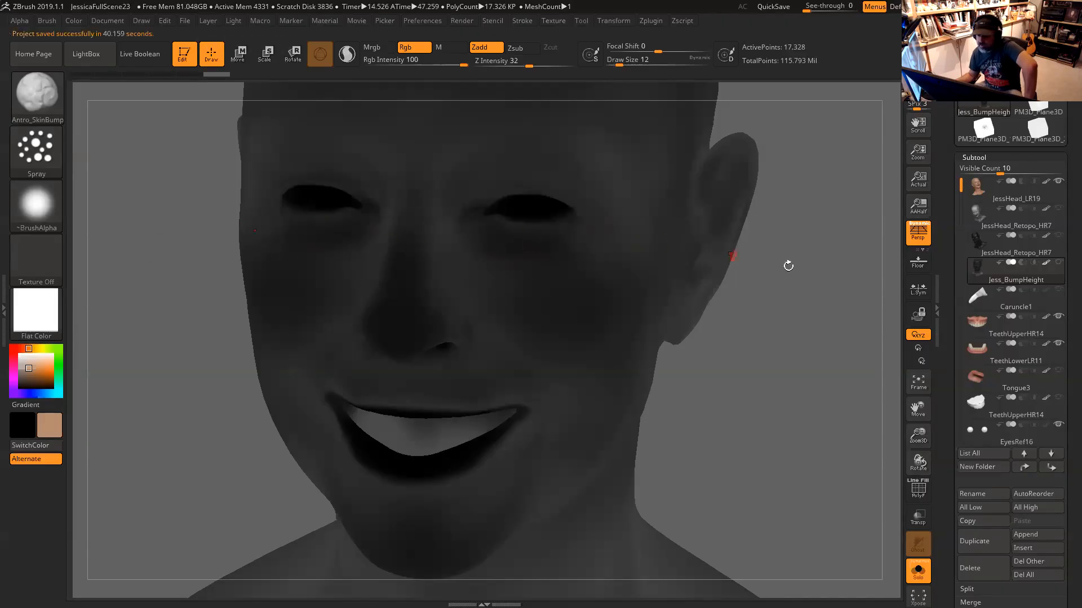
Check the previews and mesh details of Jess_BumpHeight and the JessHead_Retopo_HR7 copy above it, and look up the Multi Map Exporter plugin
{"action": "mouse_move", "coordinate": [1005, 269]}
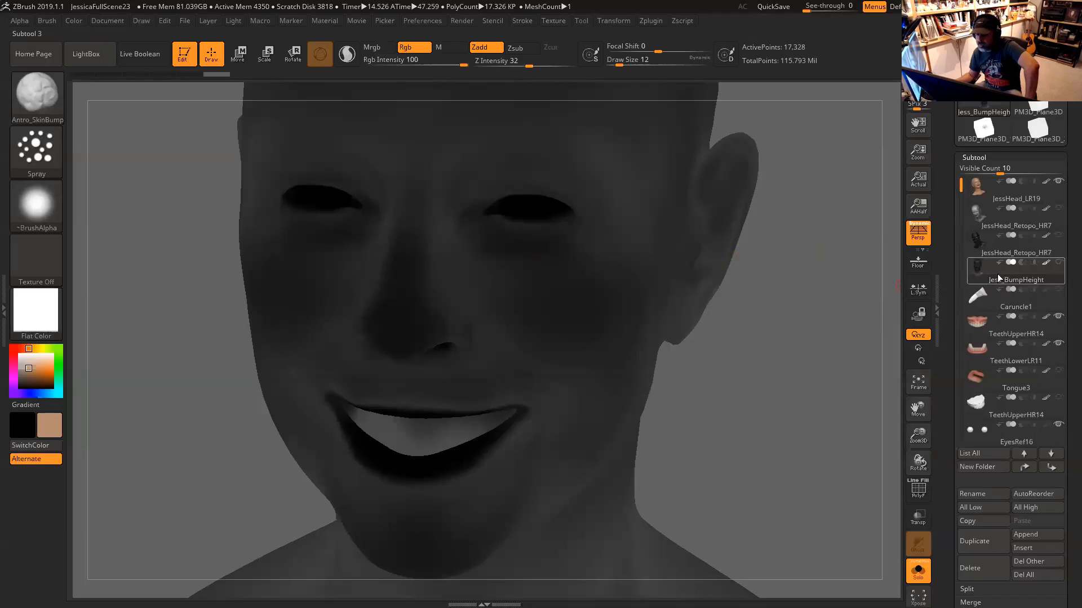
{"action": "mouse_move", "coordinate": [1006, 278]}
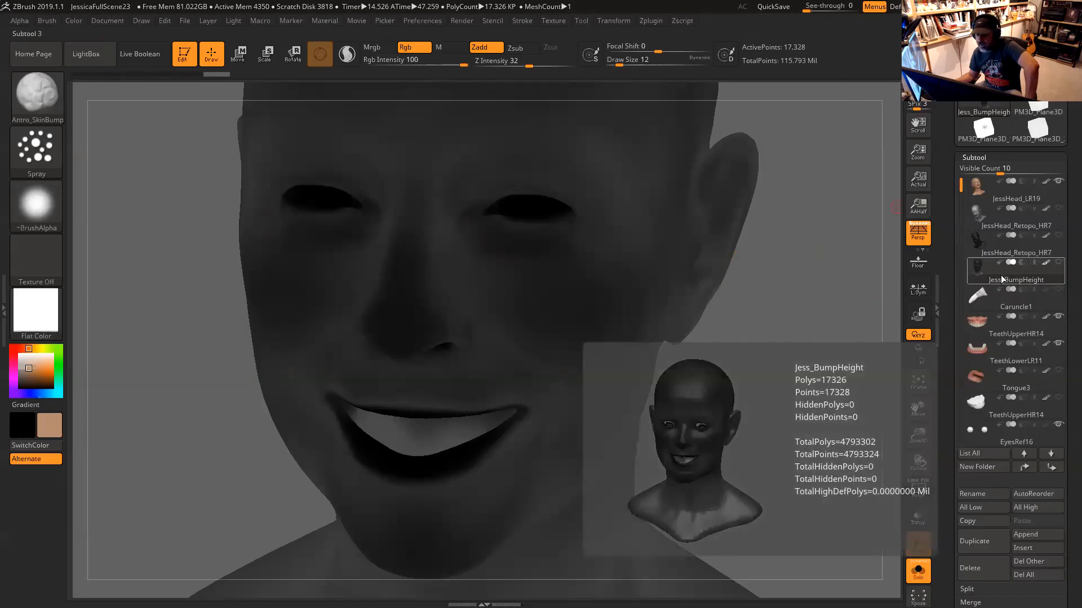
{"action": "mouse_move", "coordinate": [992, 192]}
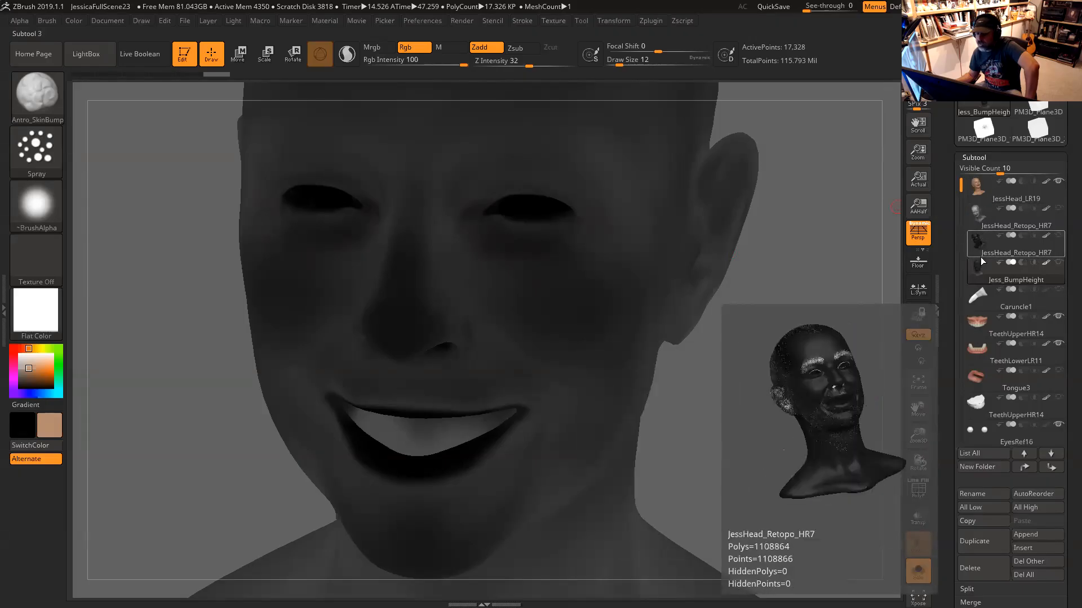
{"action": "mouse_move", "coordinate": [981, 263]}
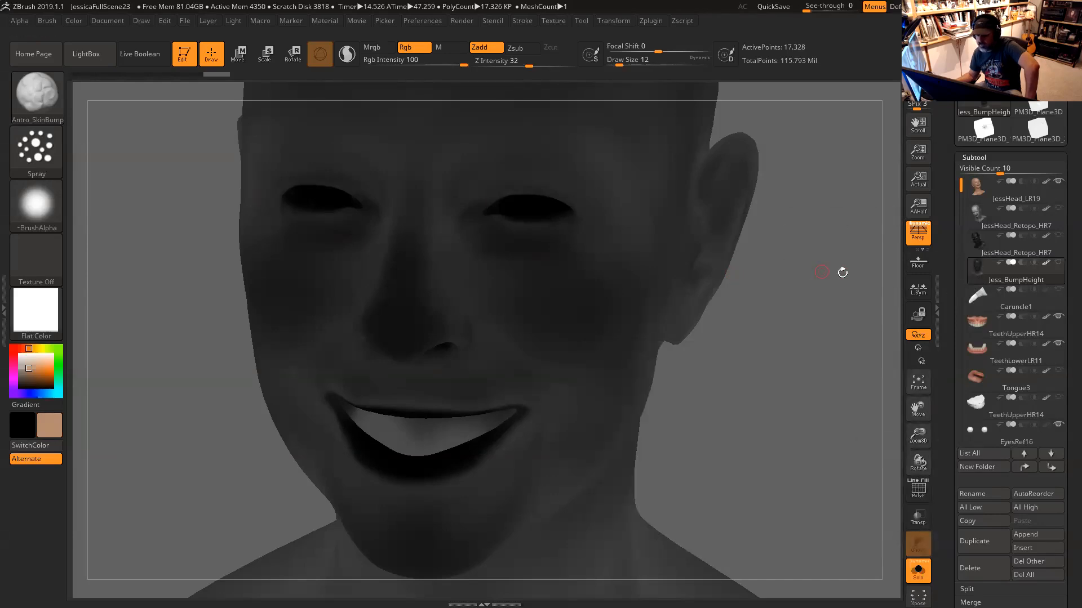
{"action": "left_click", "coordinate": [654, 20]}
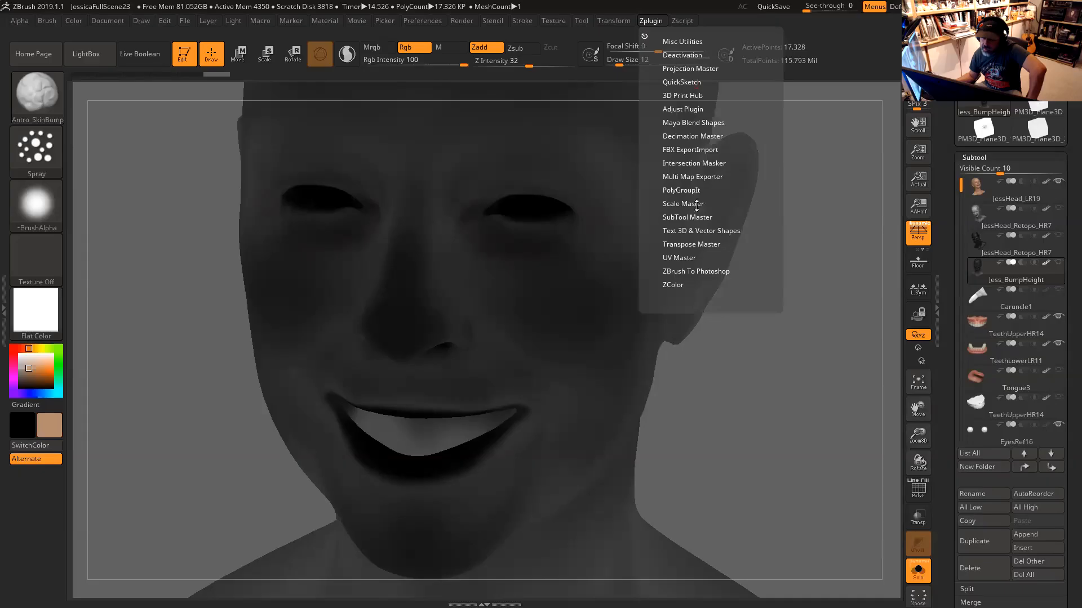
{"action": "left_click", "coordinate": [690, 177]}
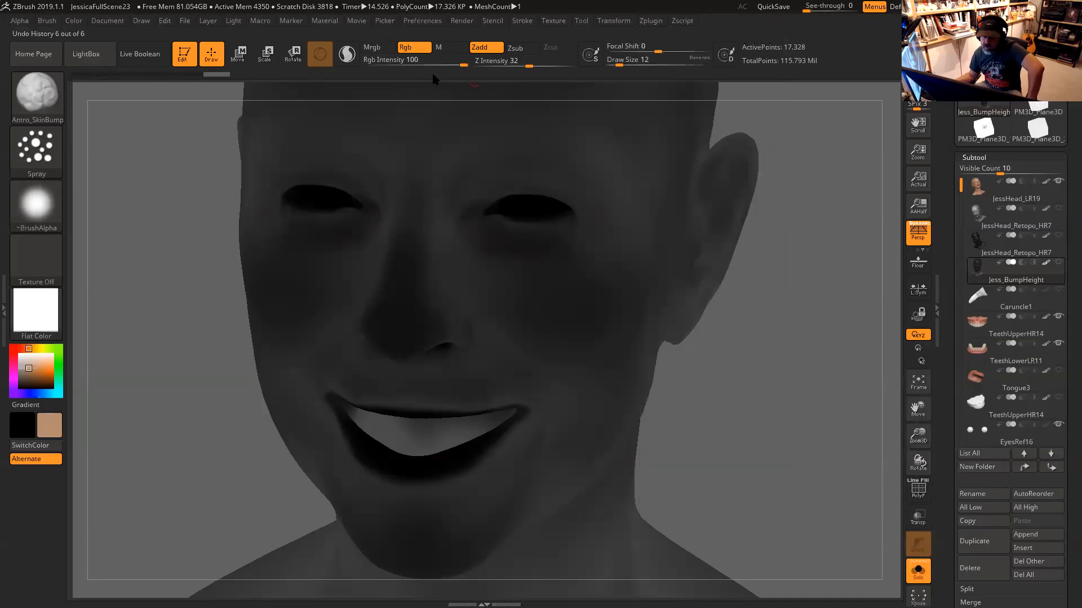
Set Multi Map Exporter to export Texture from Polypaint instead of Displacement, with a map size of 4096
{"action": "left_click", "coordinate": [653, 20]}
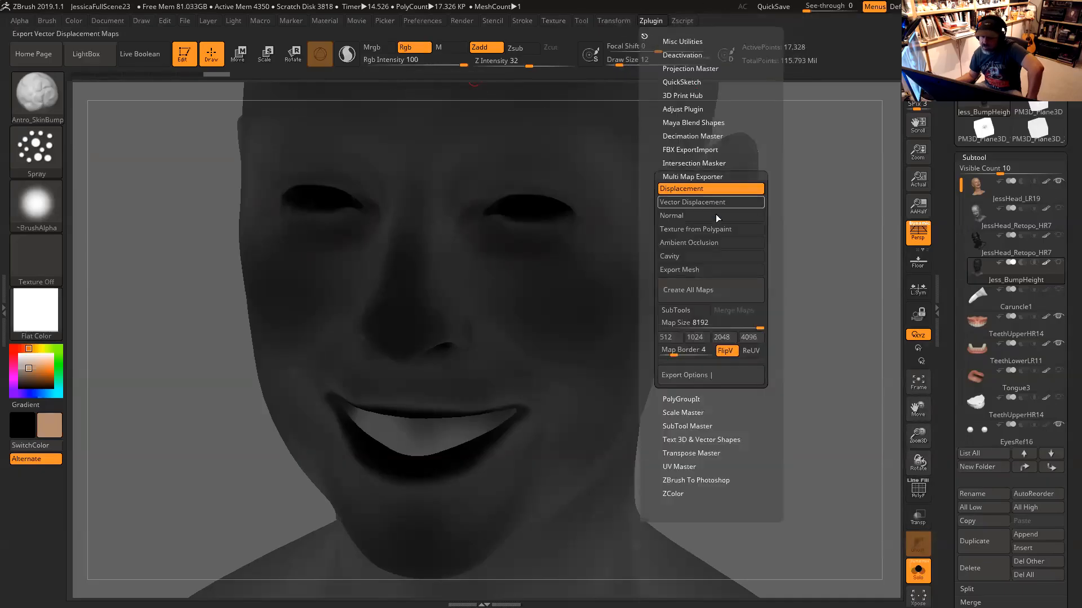
{"action": "left_click", "coordinate": [698, 192]}
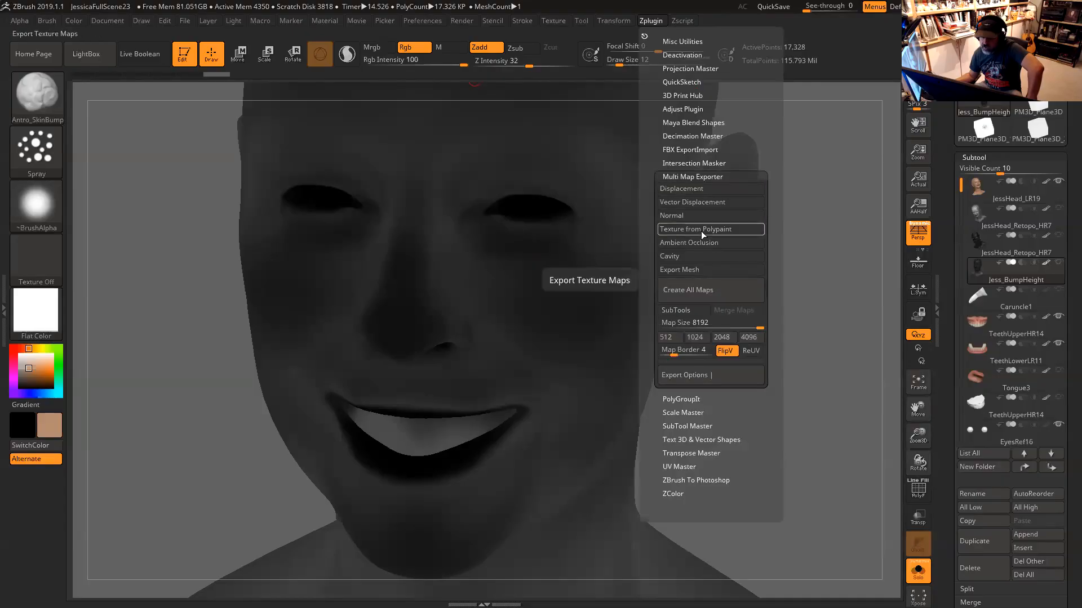
{"action": "left_click", "coordinate": [701, 230]}
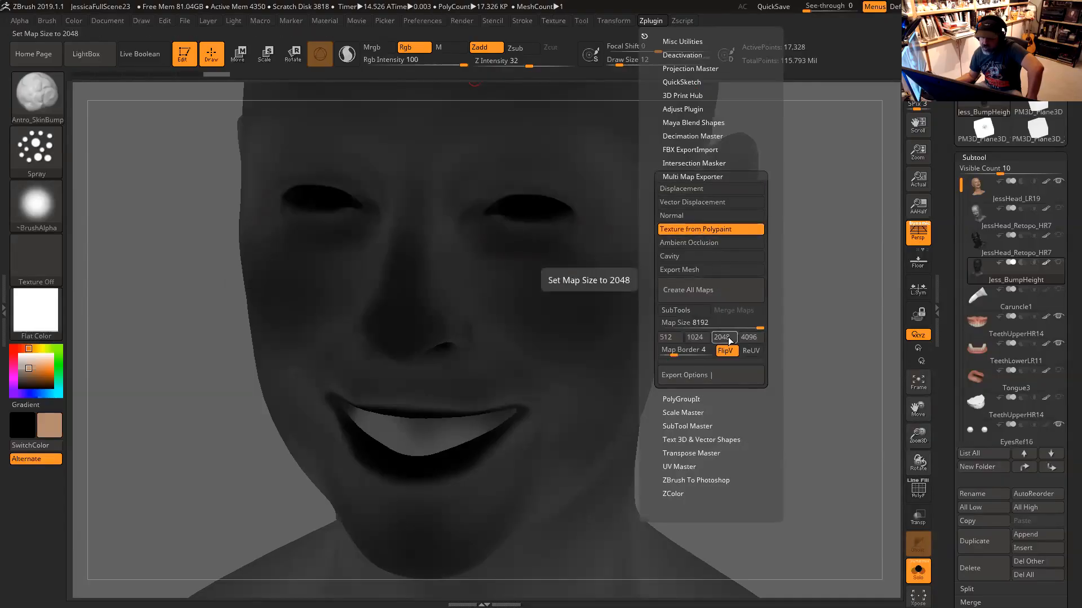
{"action": "left_click", "coordinate": [750, 338]}
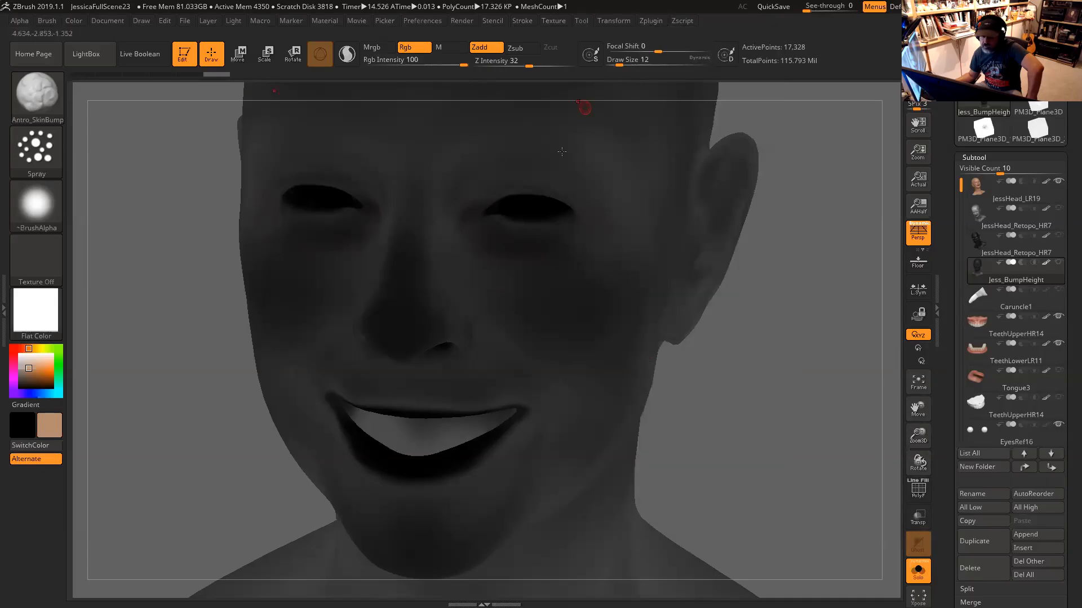
Create all maps for the bump height subtool and save them as Jess_BumpHeight.tif in the sourceimages folder
{"action": "left_click", "coordinate": [650, 23]}
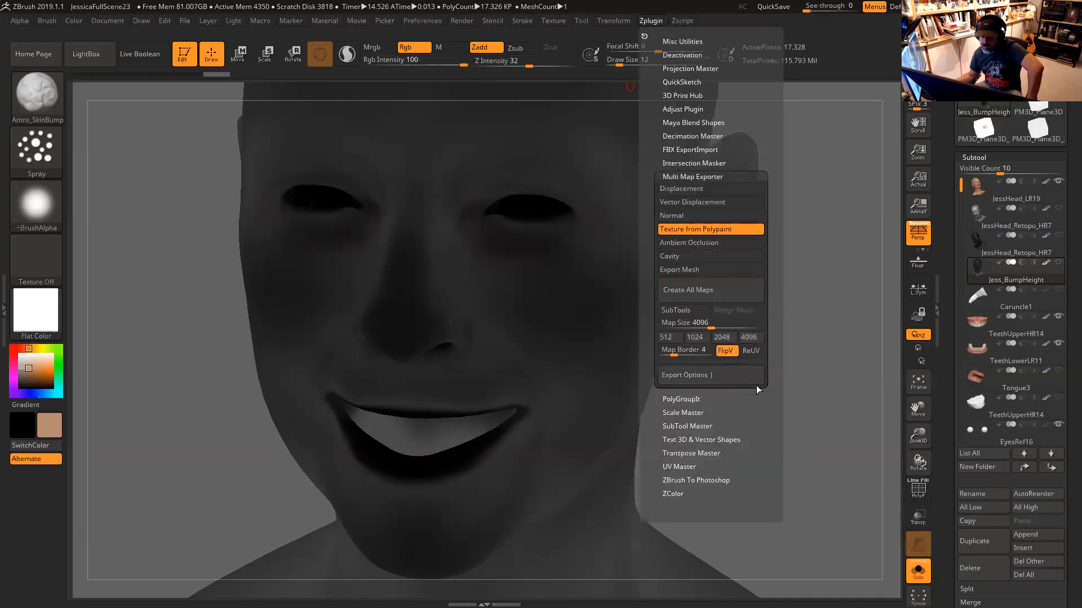
{"action": "left_click", "coordinate": [701, 377]}
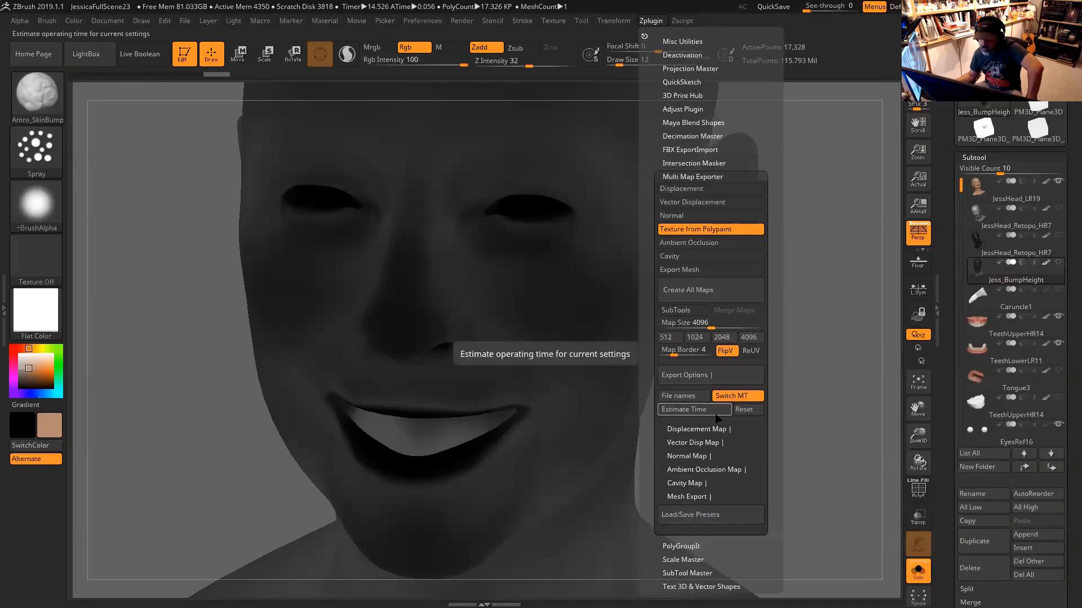
{"action": "left_click", "coordinate": [711, 428]}
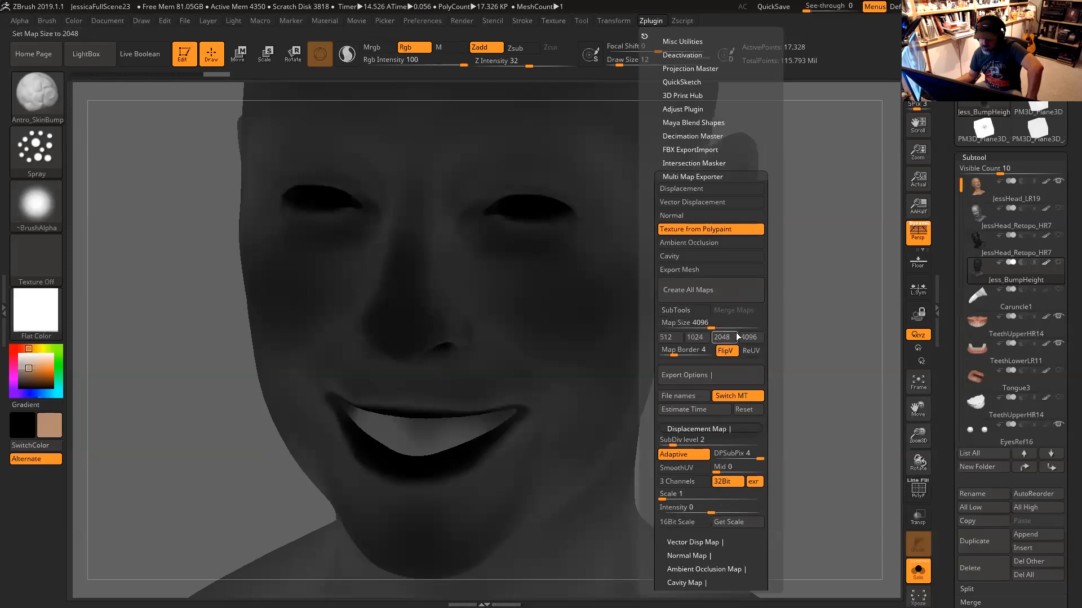
{"action": "left_click", "coordinate": [713, 290]}
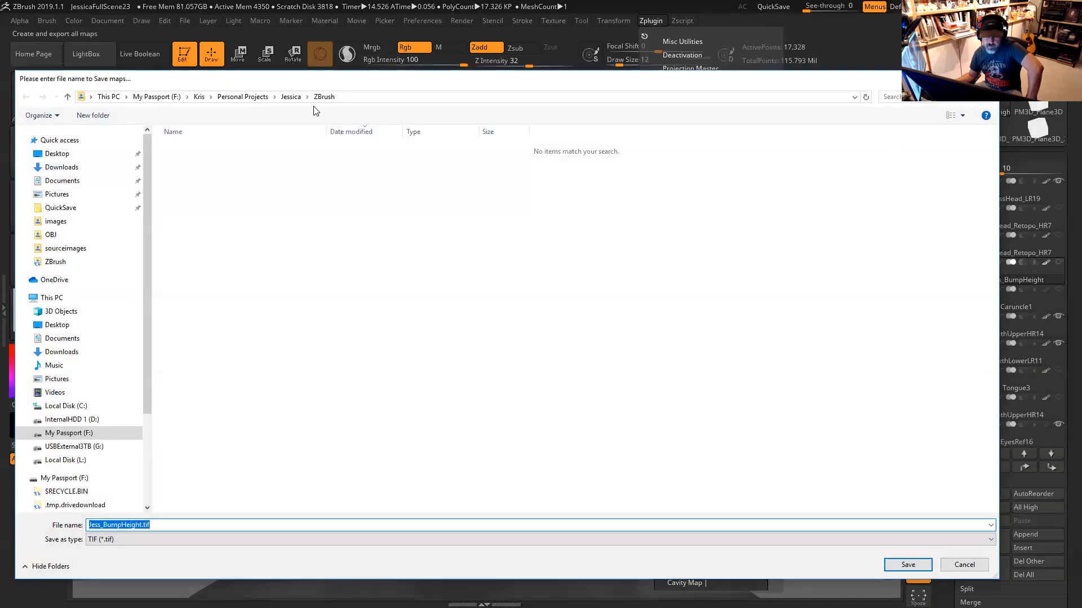
{"action": "left_click", "coordinate": [291, 97]}
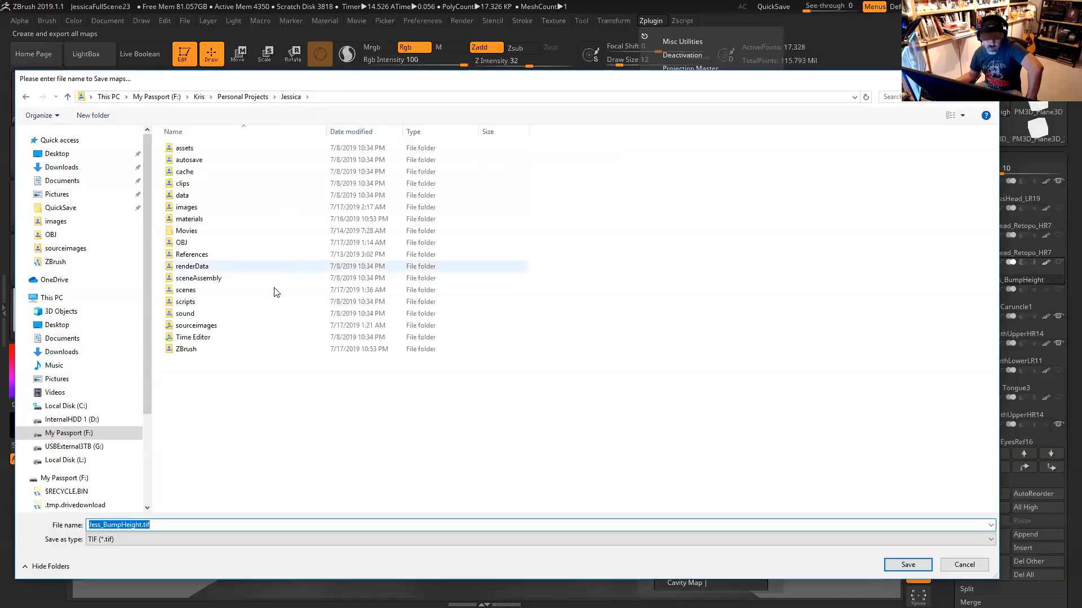
{"action": "double_click", "coordinate": [238, 326]}
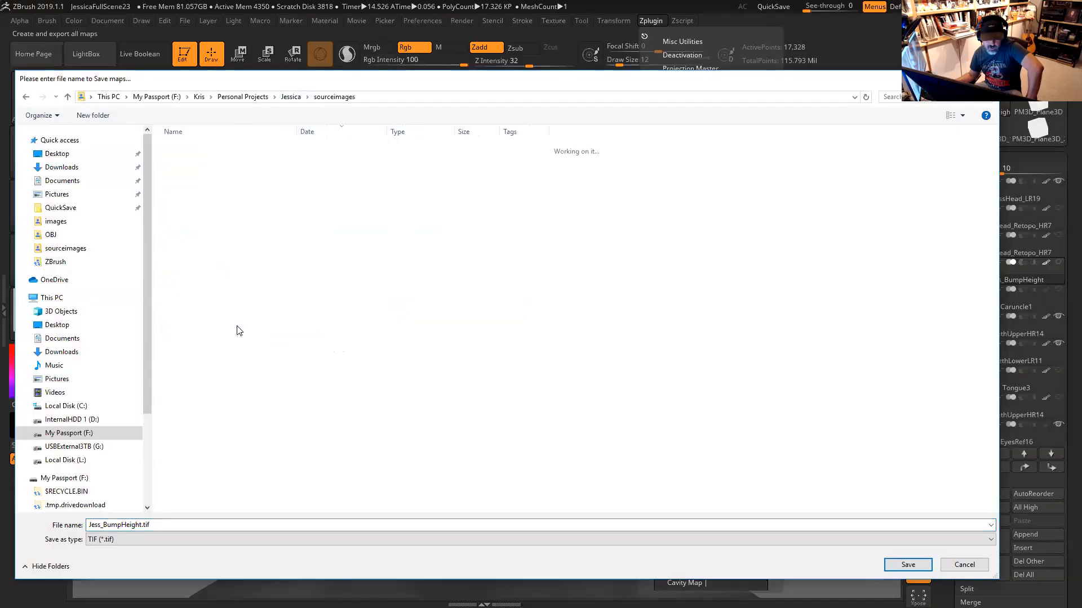
{"action": "left_click", "coordinate": [909, 565]}
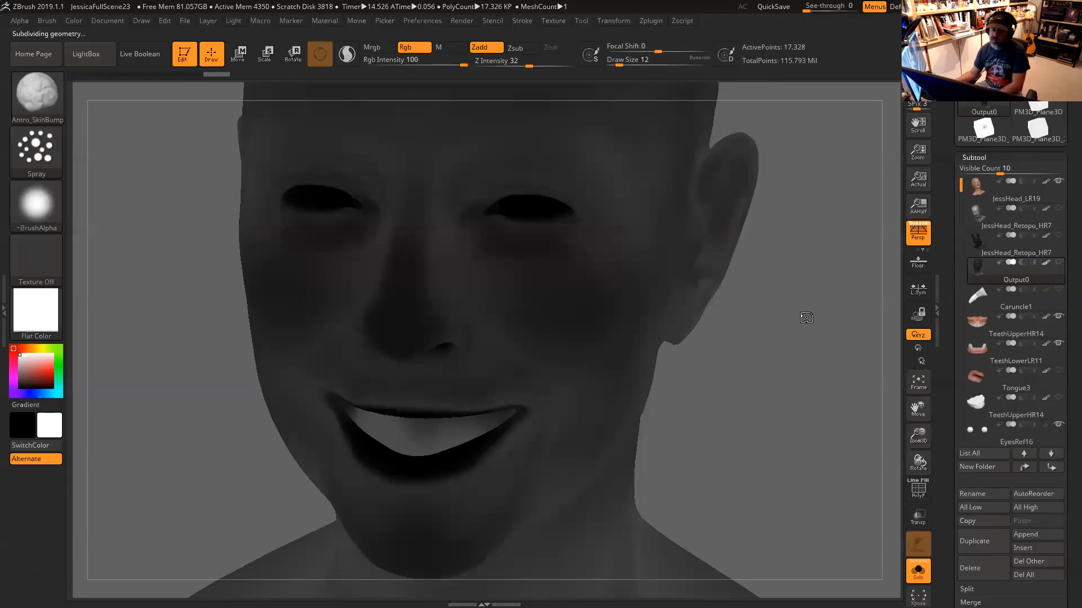
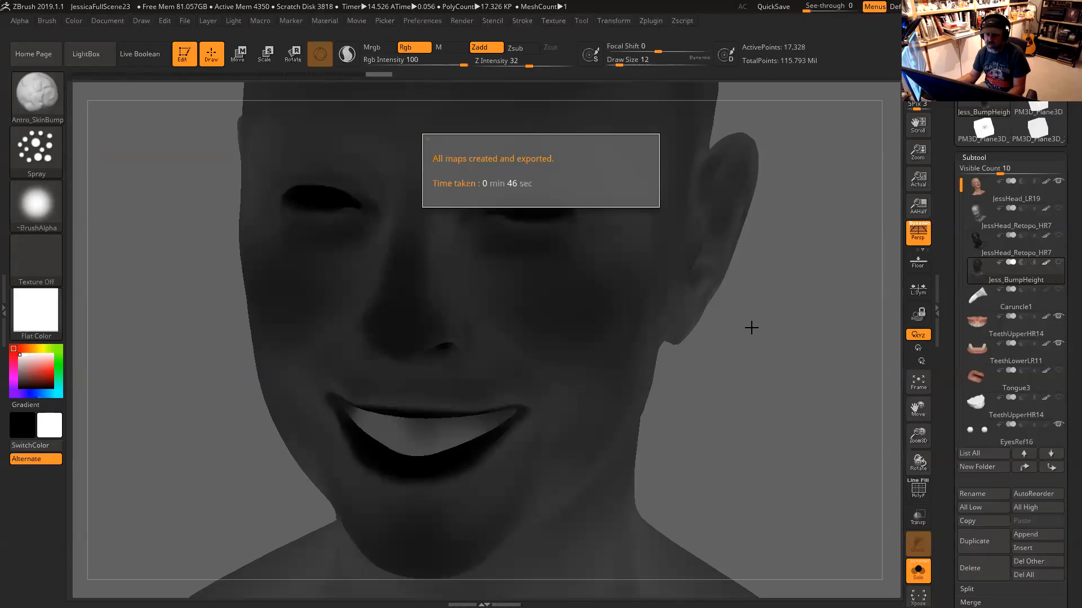
Make the JessHead_LR19 head the active subtool and bring its face into a frontal view
{"action": "left_click_drag", "start_coordinate": [759, 346], "coordinate": [785, 352]}
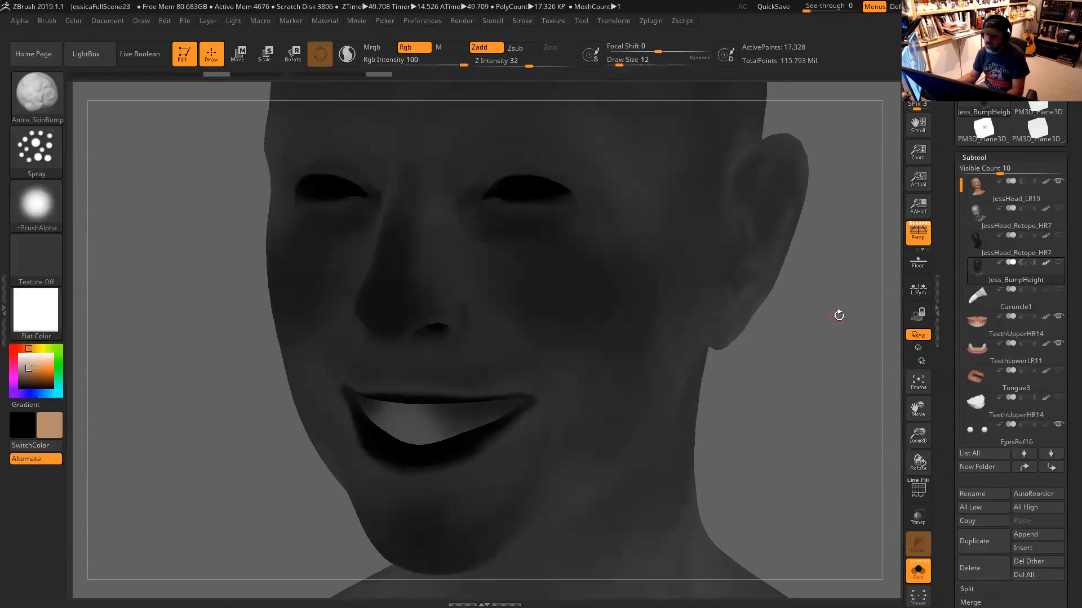
{"action": "left_click_drag", "start_coordinate": [835, 316], "coordinate": [829, 316]}
{"action": "left_click_drag", "start_coordinate": [834, 355], "coordinate": [862, 330]}
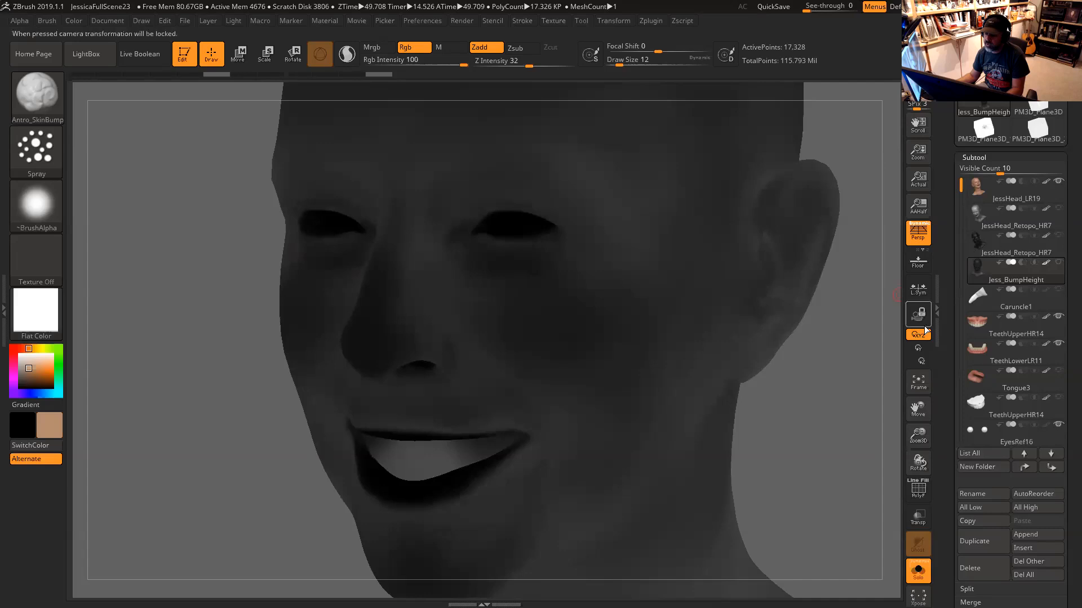
{"action": "mouse_move", "coordinate": [897, 320]}
{"action": "left_mouse_down"}
{"action": "mouse_move", "coordinate": [750, 334]}
{"action": "mouse_move", "coordinate": [807, 297]}
{"action": "left_mouse_up"}
{"action": "left_click", "coordinate": [976, 194]}
{"action": "left_click_drag", "start_coordinate": [813, 375], "coordinate": [508, 325]}
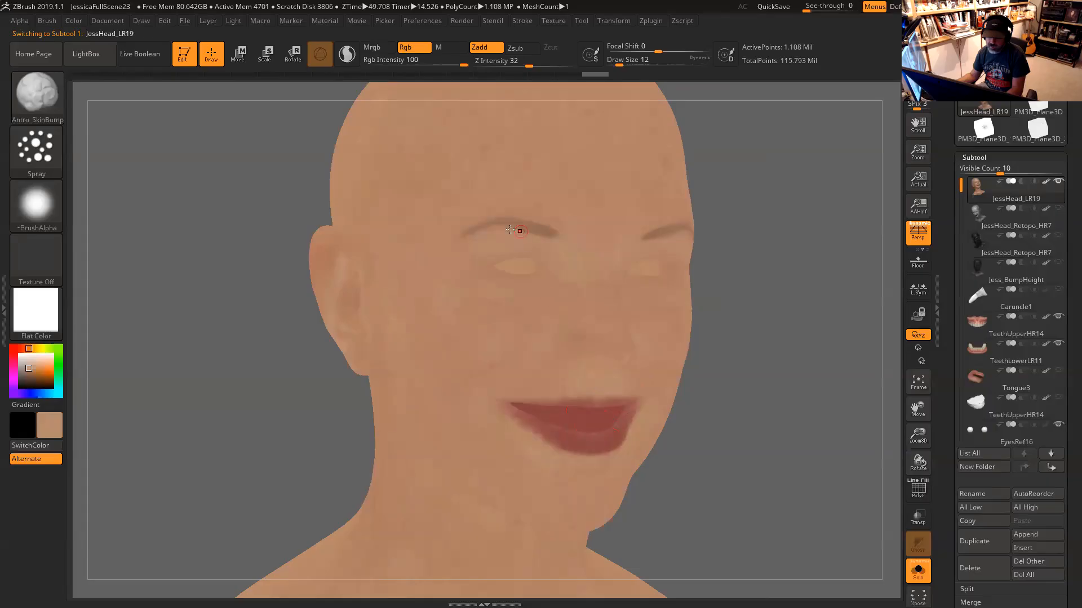
{"action": "left_click_drag", "start_coordinate": [754, 259], "coordinate": [732, 250]}
{"action": "left_click_drag", "start_coordinate": [466, 327], "coordinate": [289, 325]}
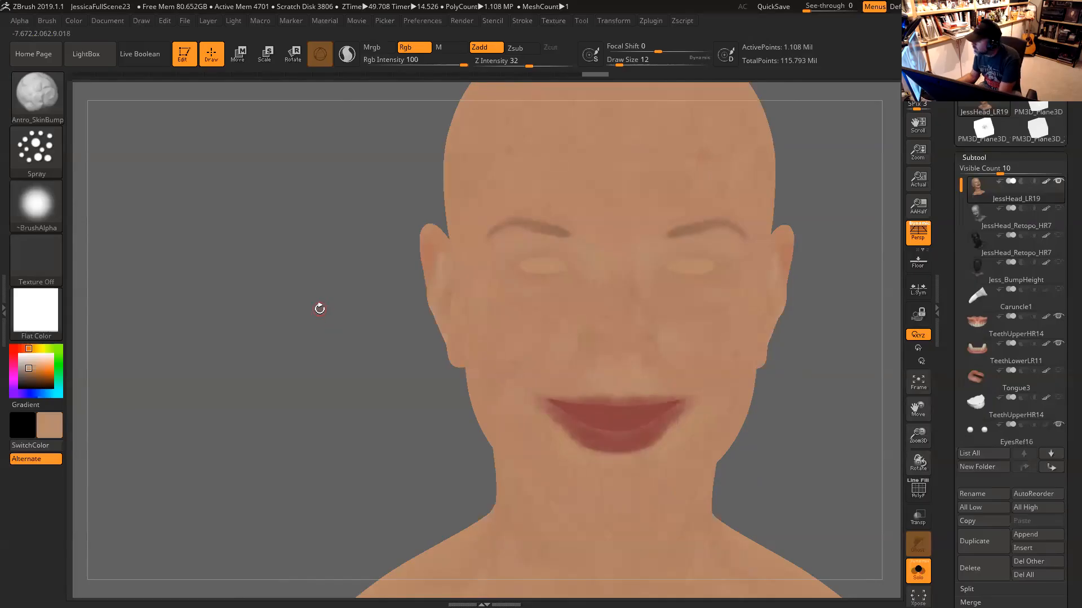
Switch the head's material from Flat Color to StartupMaterial
{"action": "left_click", "coordinate": [32, 321]}
{"action": "left_click", "coordinate": [169, 276]}
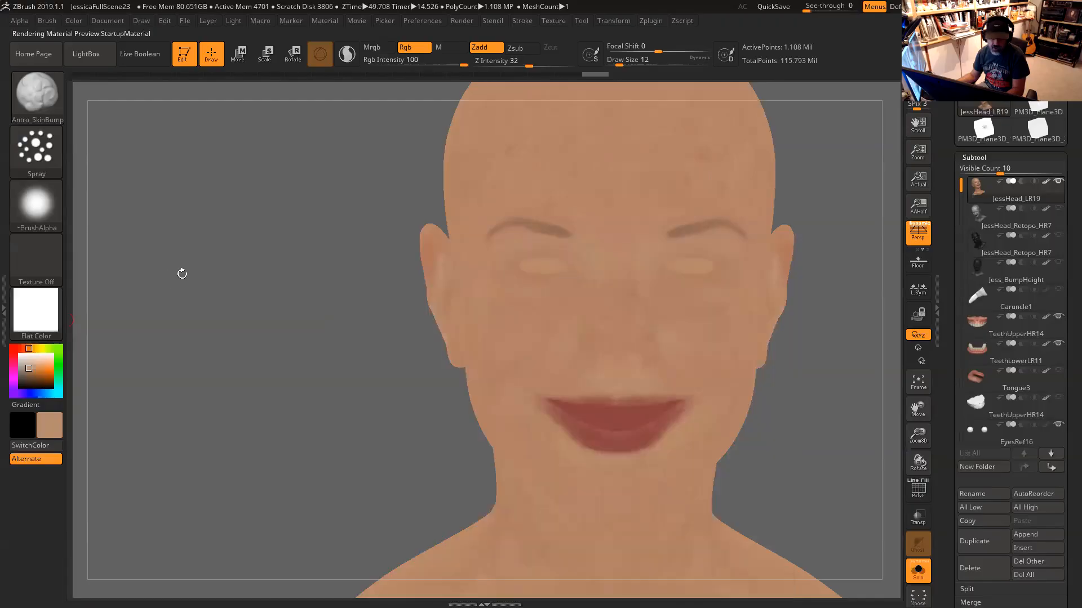
{"action": "left_click_drag", "start_coordinate": [842, 327], "coordinate": [770, 312]}
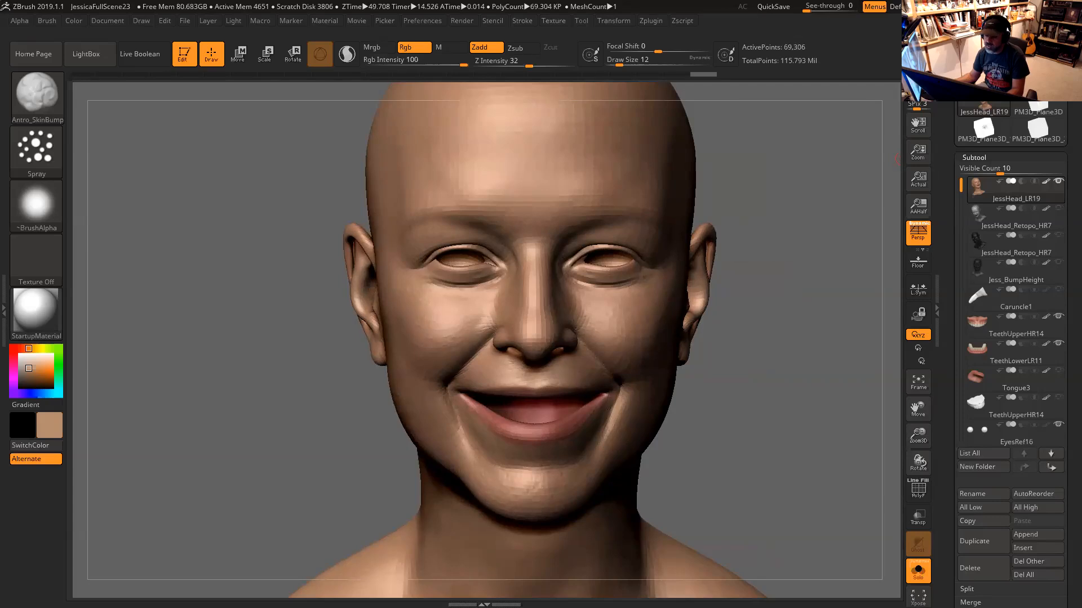
Export the head at the 69,306-point subdivision level as JessHead_MR20.OBJ in the OBJ folder
{"action": "left_click_drag", "start_coordinate": [950, 161], "coordinate": [951, 237]}
{"action": "key", "text": "shift+d"}
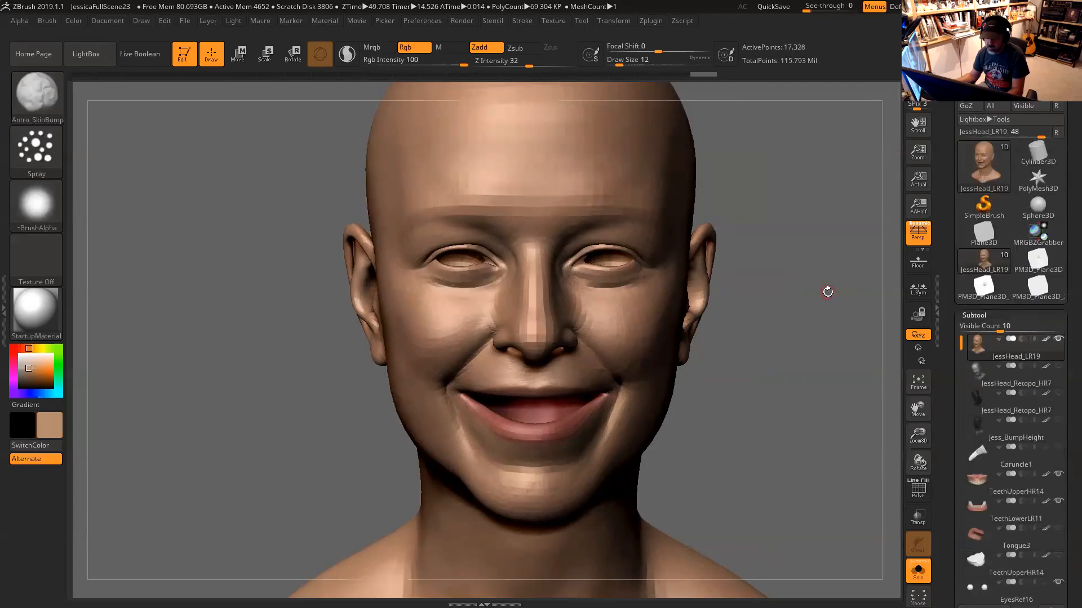
{"action": "key", "text": "d"}
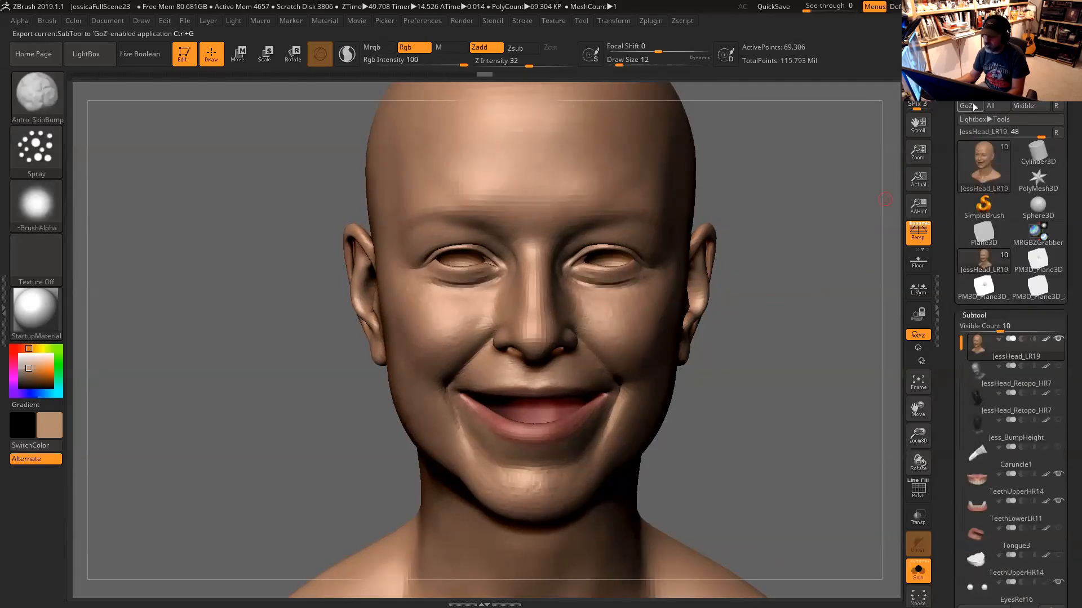
{"action": "left_click", "coordinate": [1038, 79]}
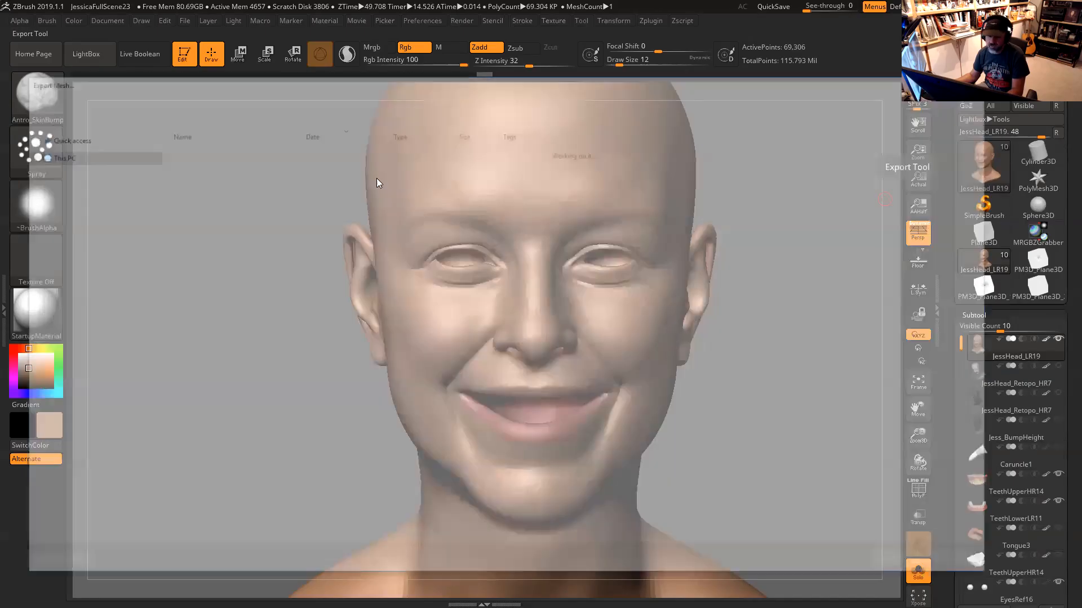
{"action": "left_click", "coordinate": [289, 97]}
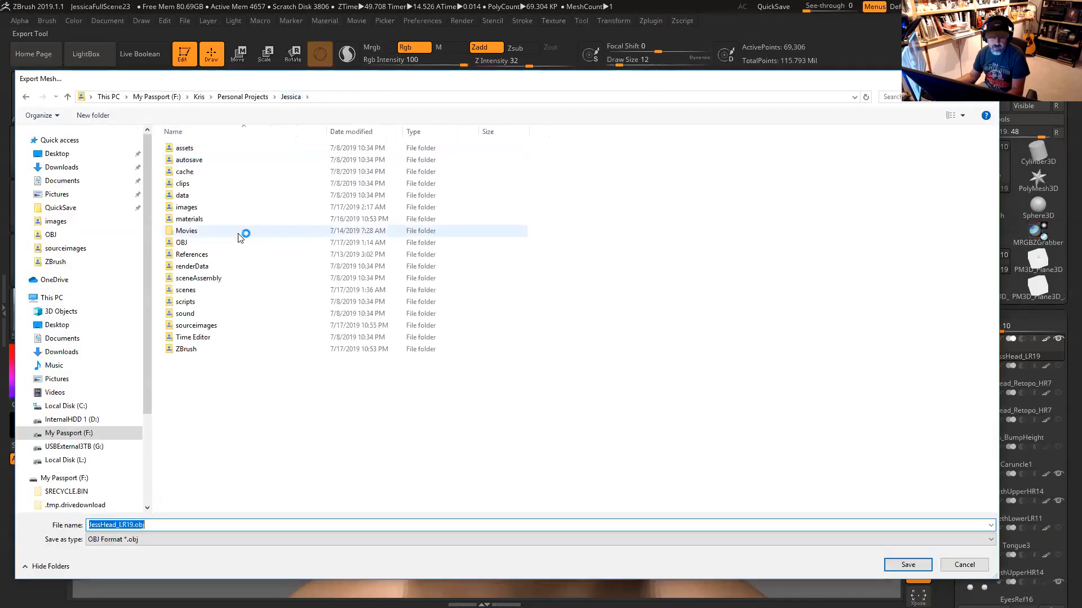
{"action": "double_click", "coordinate": [181, 240]}
{"action": "left_click", "coordinate": [223, 147]}
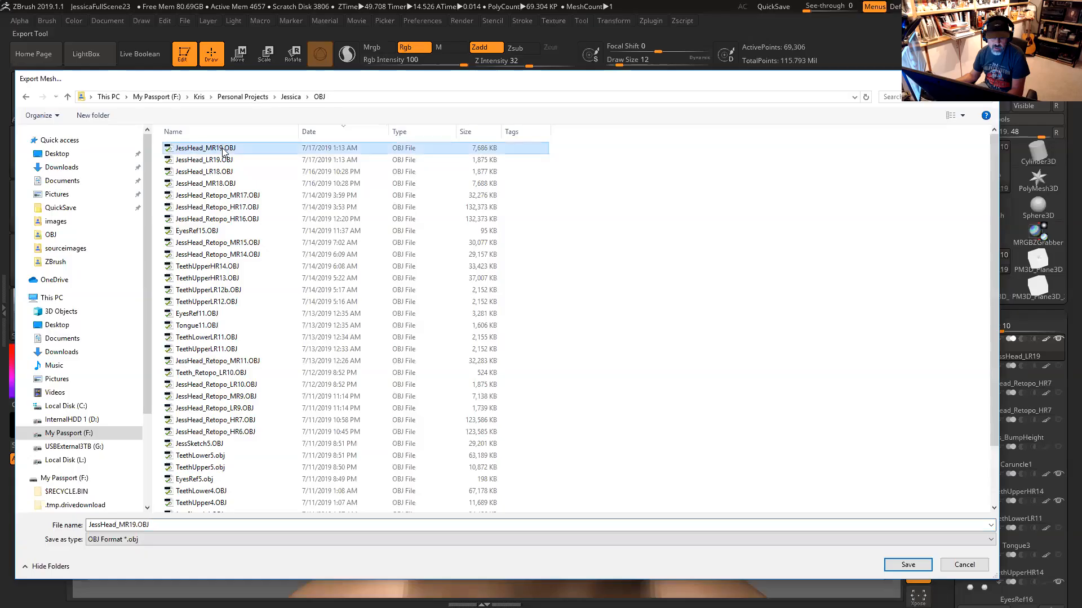
{"action": "left_click", "coordinate": [134, 525]}
{"action": "left_click", "coordinate": [134, 525]}
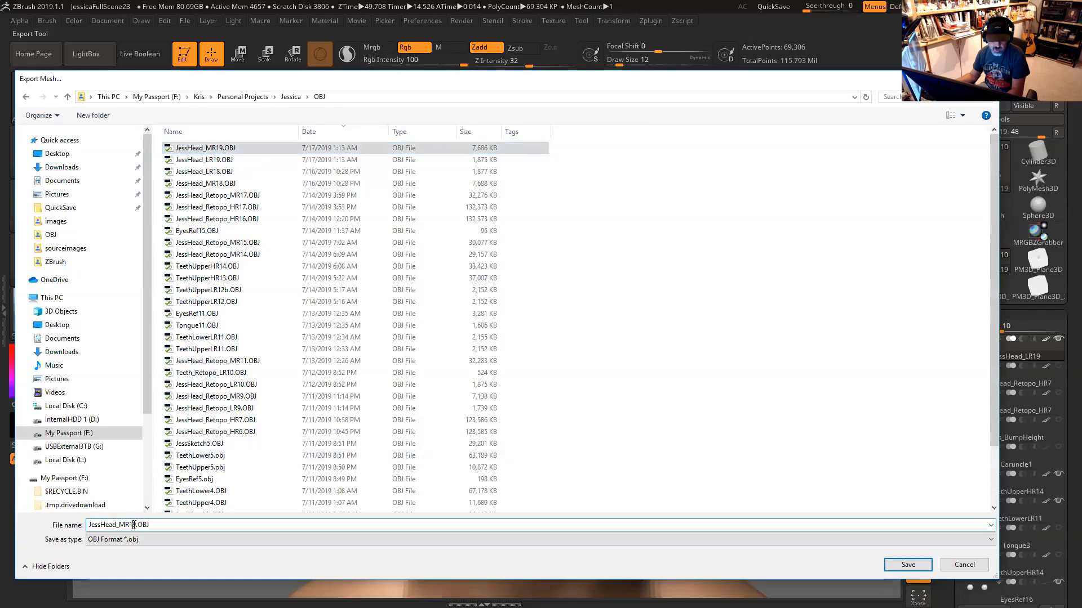
{"action": "key", "text": "shift+Left"}
{"action": "key", "text": "shift+Left"}
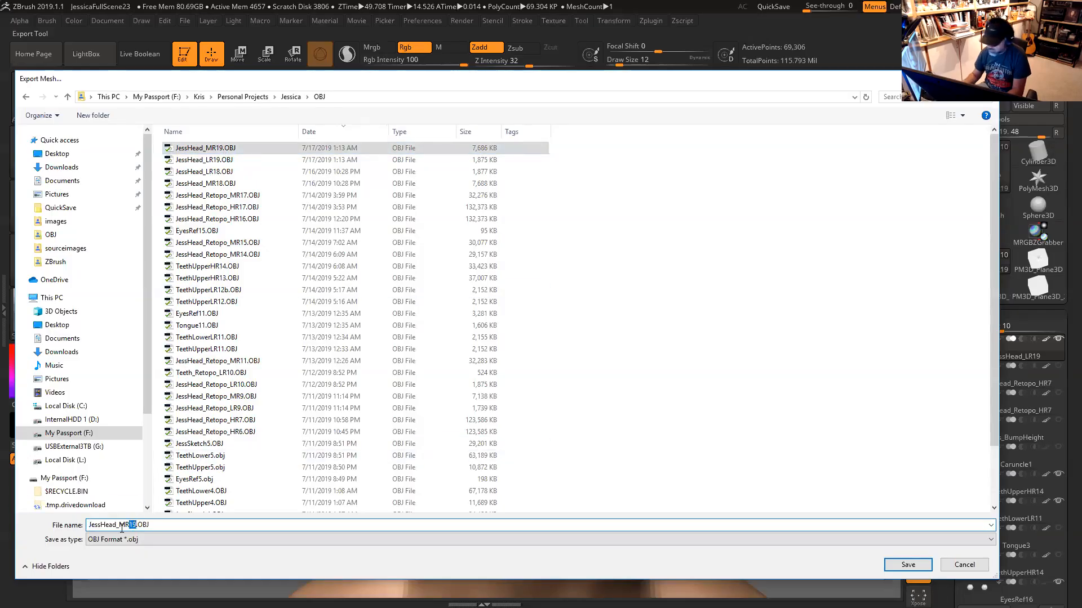
{"action": "type", "text": "20"}
{"action": "key", "text": "Return"}
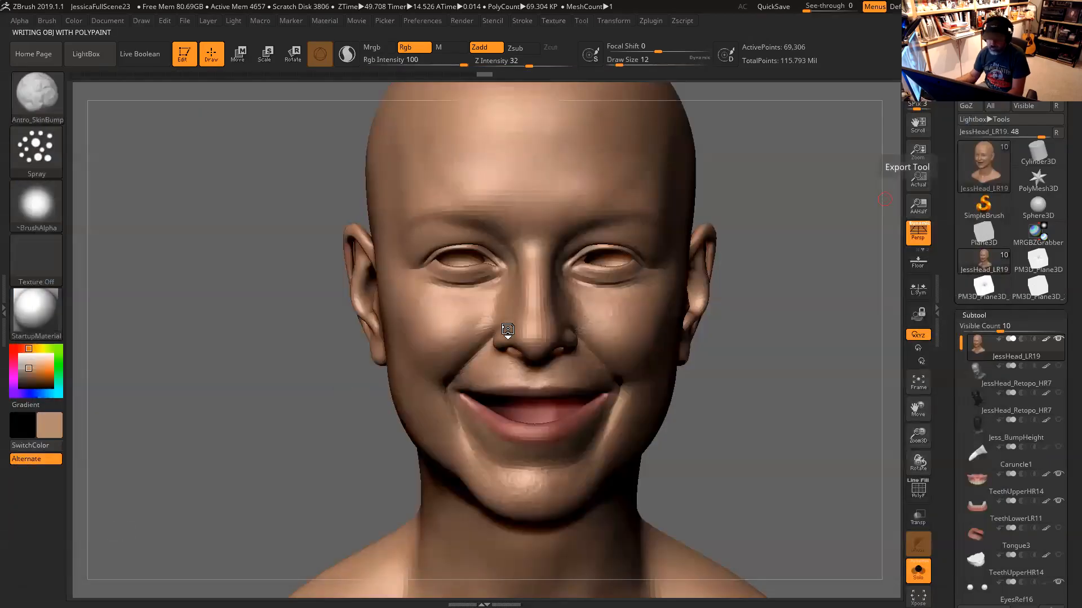
Lower the head by one subdivision level and export it as JessHead_LR20.OBJ in the OBJ folder
{"action": "key", "text": "shift+d"}
{"action": "left_click", "coordinate": [1037, 79]}
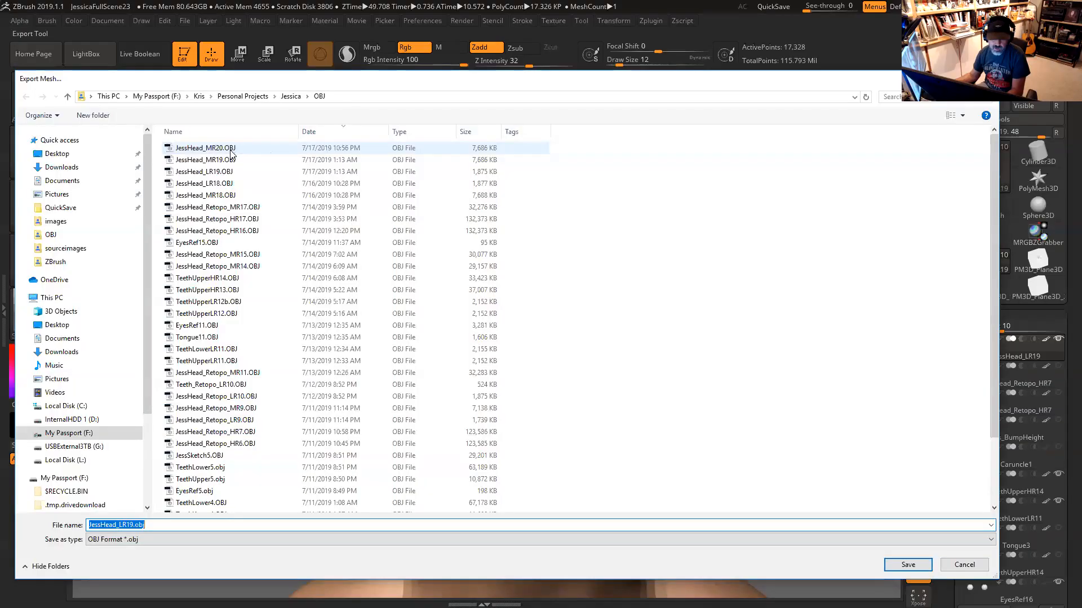
{"action": "left_click", "coordinate": [223, 149]}
{"action": "double_click", "coordinate": [123, 524]}
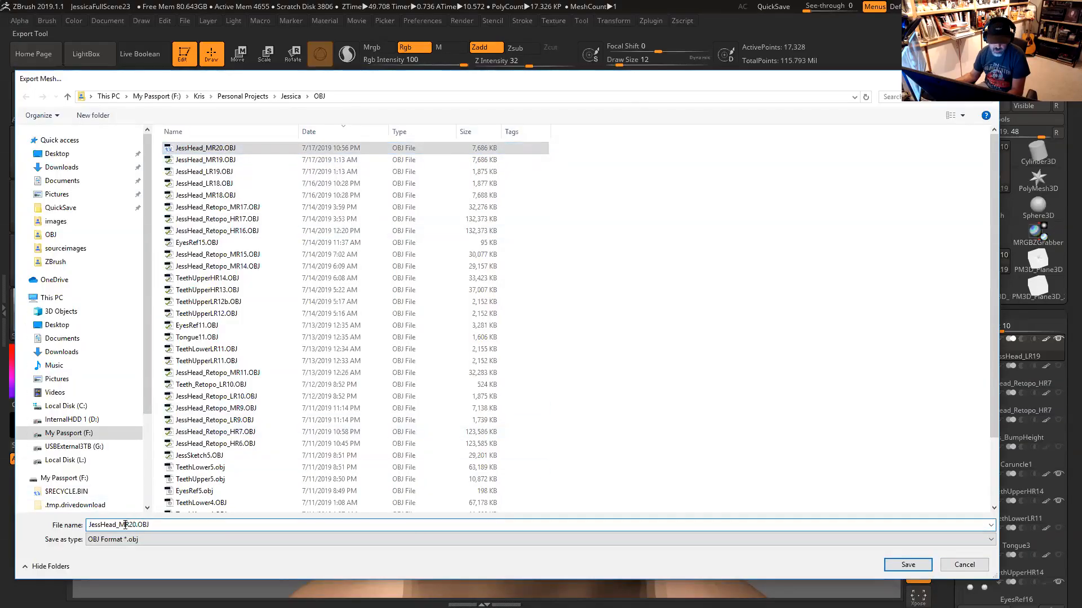
{"action": "type", "text": "L"}
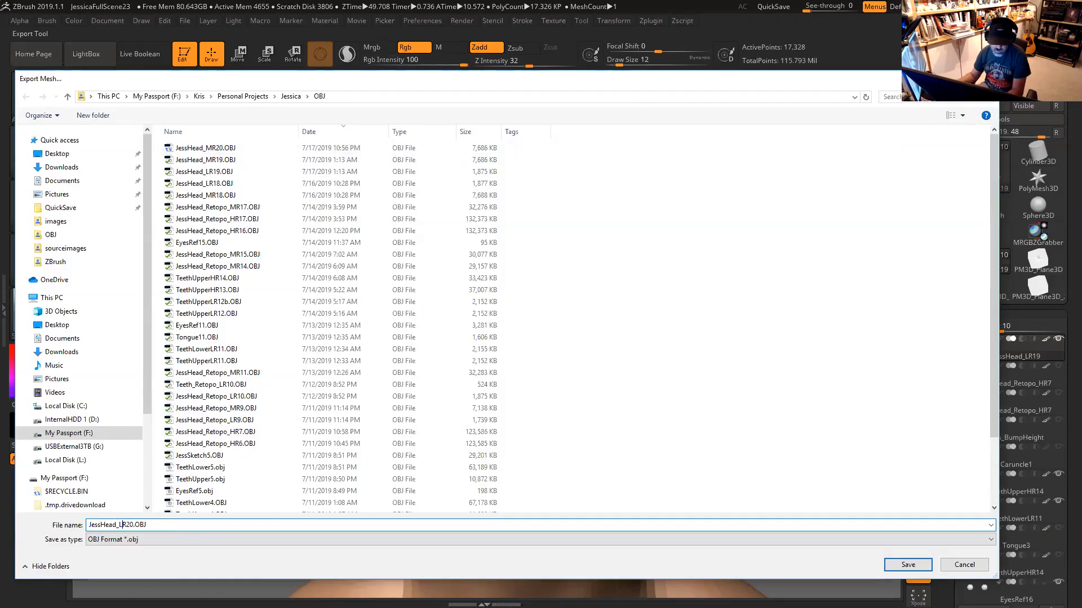
{"action": "left_click", "coordinate": [926, 564]}
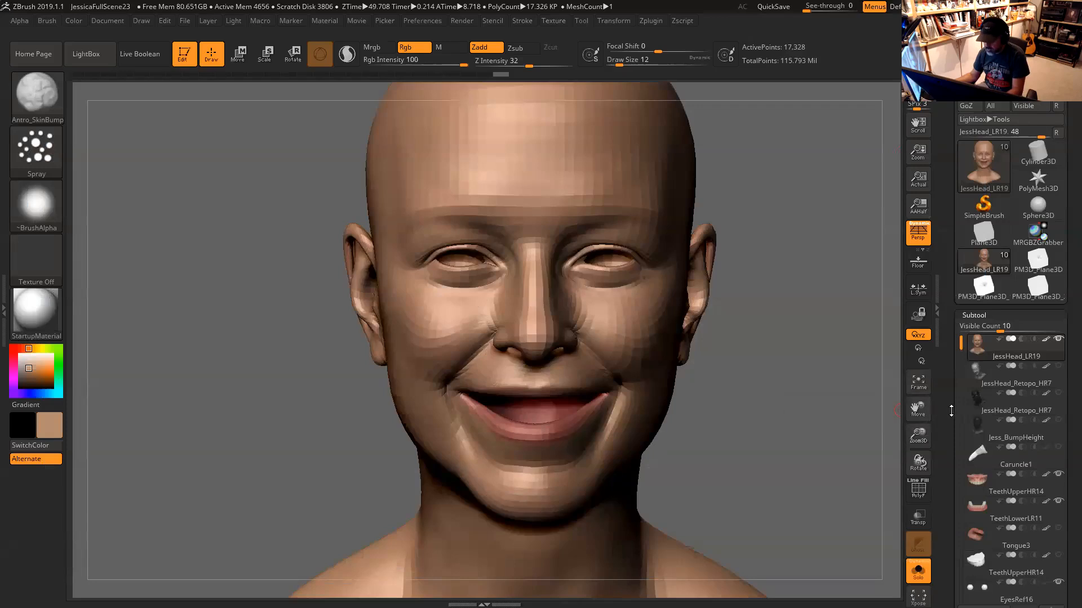
Delete the head's existing morph target and store a new one from its current low-resolution shape
{"action": "scroll", "coordinate": [963, 373], "scroll_direction": "down", "scroll_amount": 10}
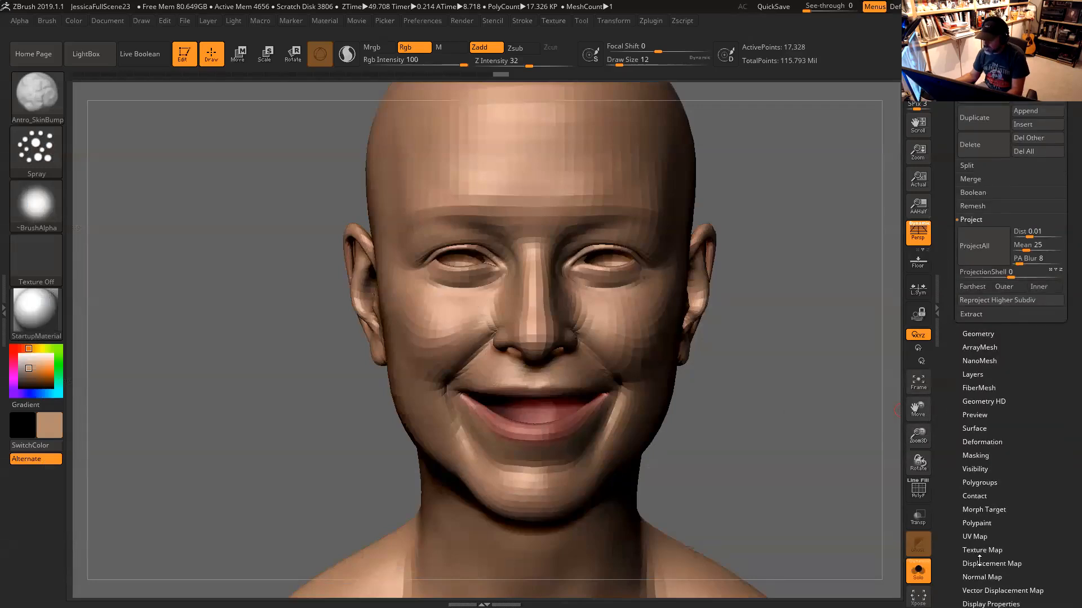
{"action": "left_click", "coordinate": [974, 510]}
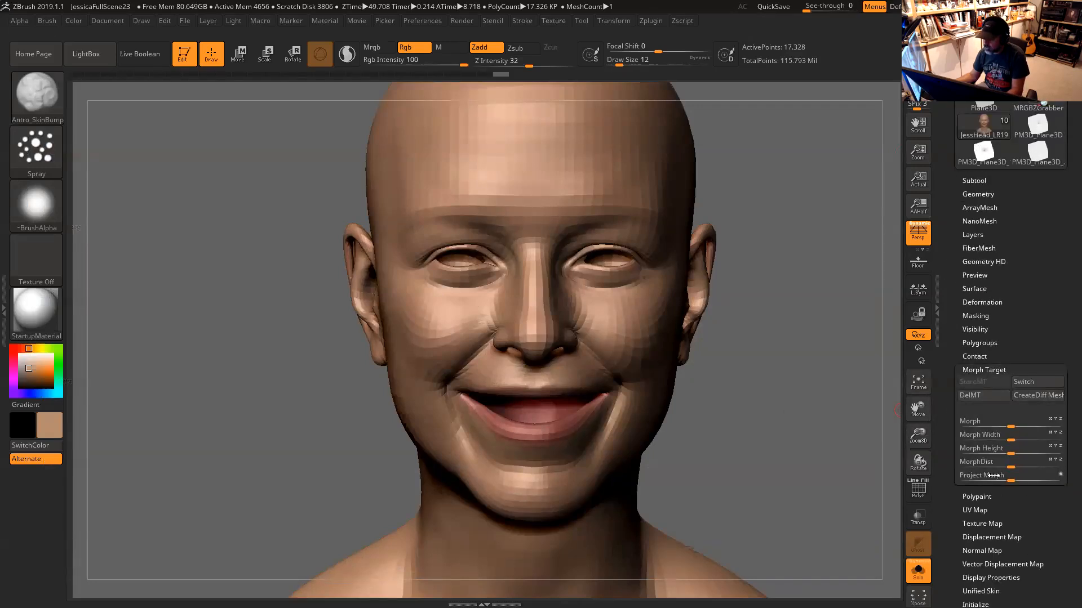
{"action": "left_click", "coordinate": [977, 397]}
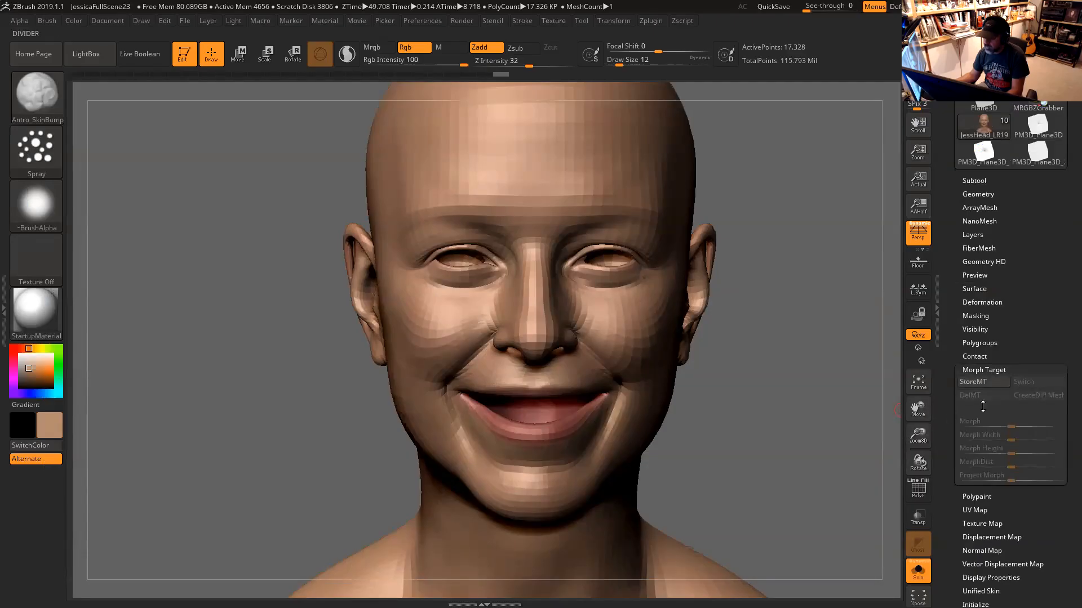
{"action": "left_click", "coordinate": [973, 382]}
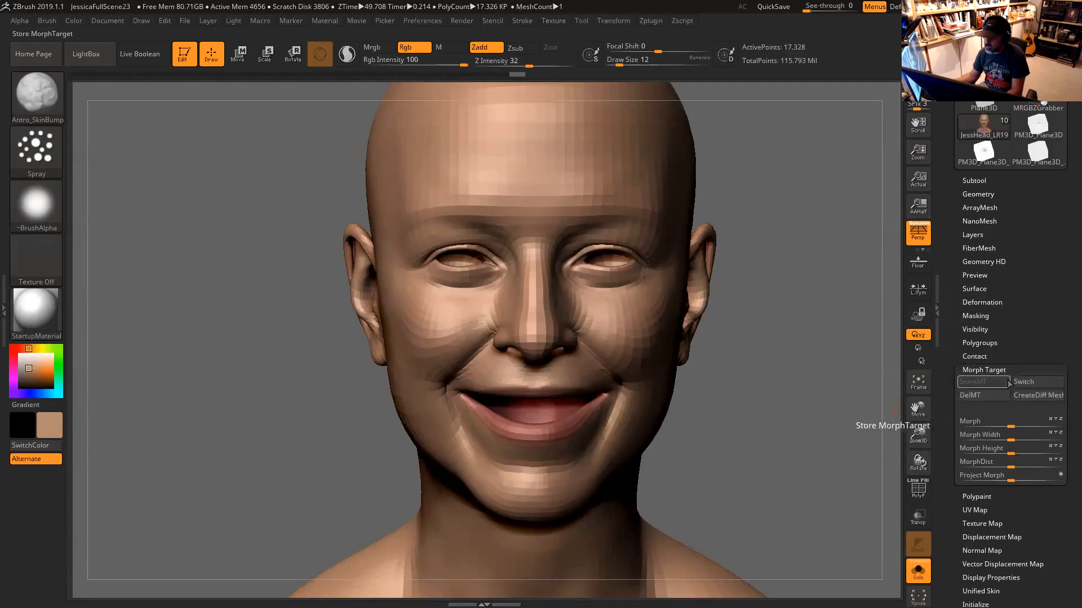
Import JessHead_LR20.OBJ from the OBJ folder into the head at its current low subdivision level
{"action": "left_click_drag", "start_coordinate": [952, 242], "coordinate": [952, 377]}
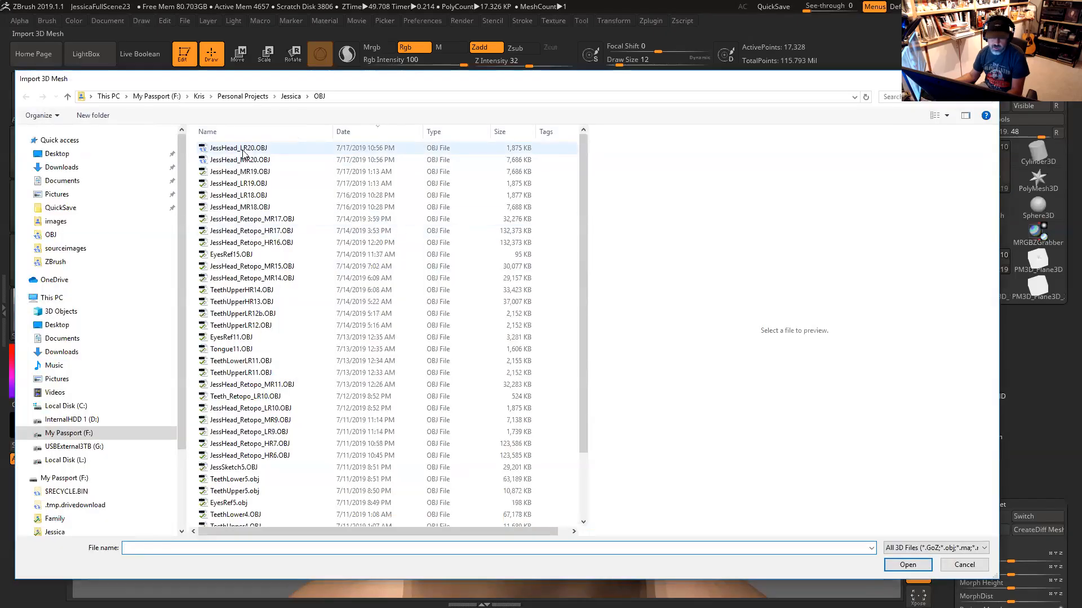
{"action": "double_click", "coordinate": [244, 148]}
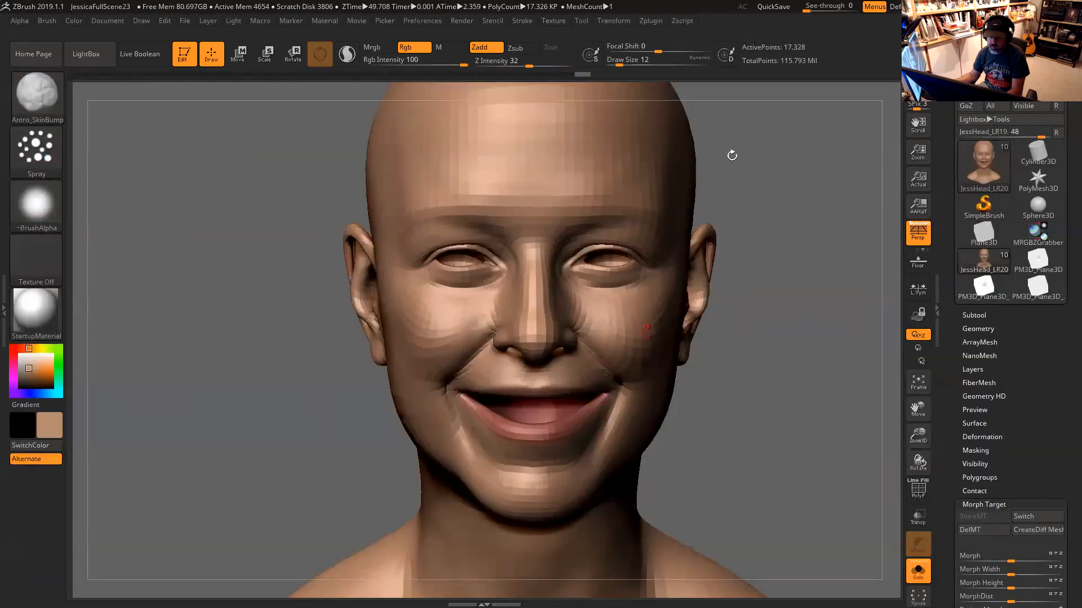
Configure Multi Map Exporter to export only displacement, without Texture from Polypaint, at map size 8192 and SubDiv level 2
{"action": "left_click", "coordinate": [648, 21]}
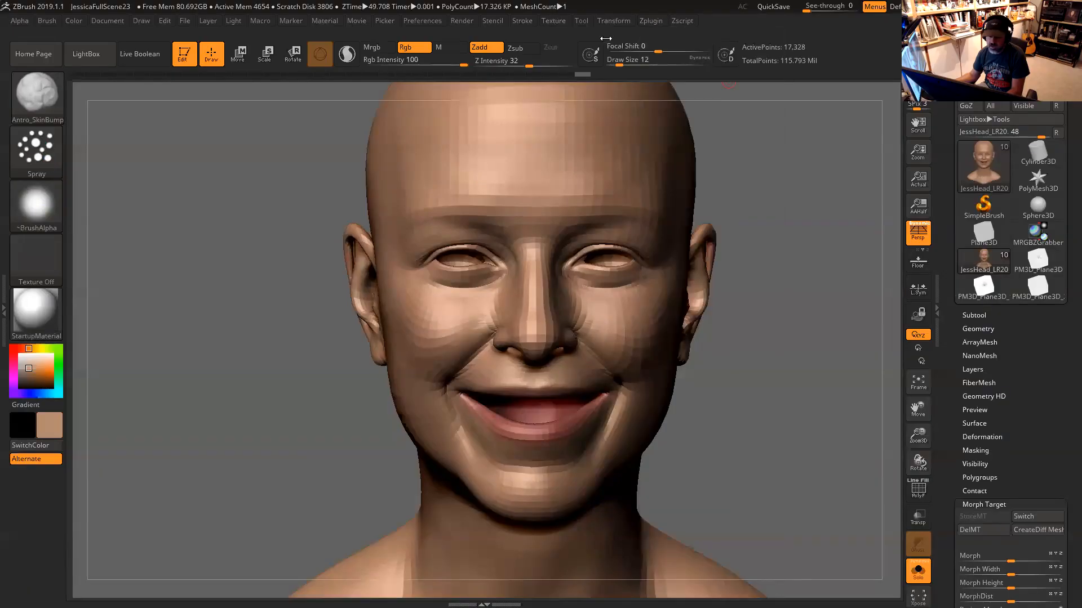
{"action": "left_click", "coordinate": [650, 21]}
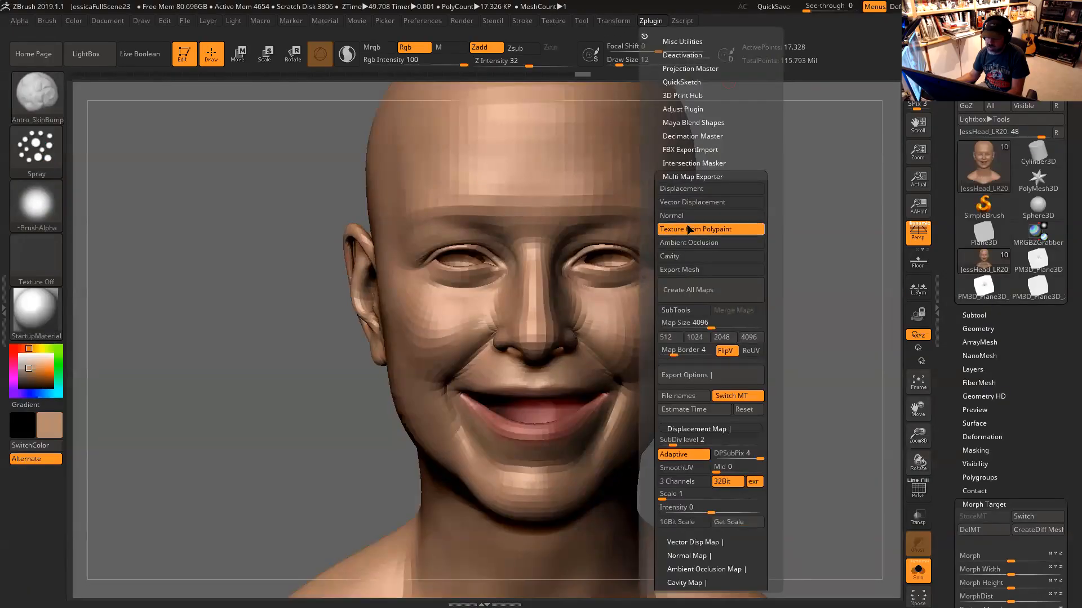
{"action": "left_click", "coordinate": [683, 191]}
{"action": "left_click", "coordinate": [690, 229]}
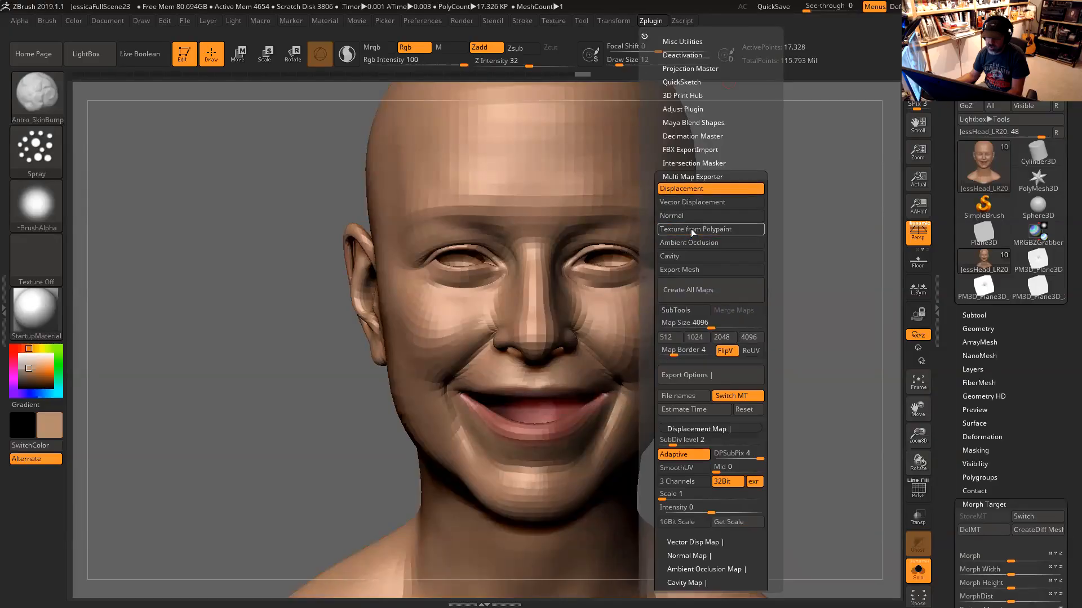
{"action": "left_click_drag", "start_coordinate": [727, 323], "coordinate": [775, 318]}
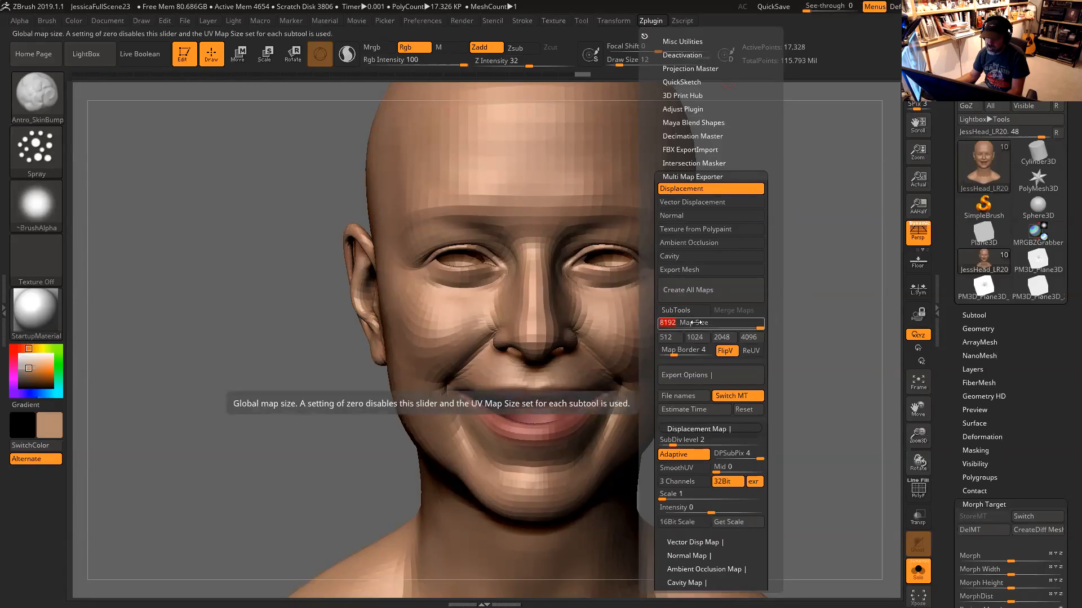
{"action": "left_click", "coordinate": [676, 443]}
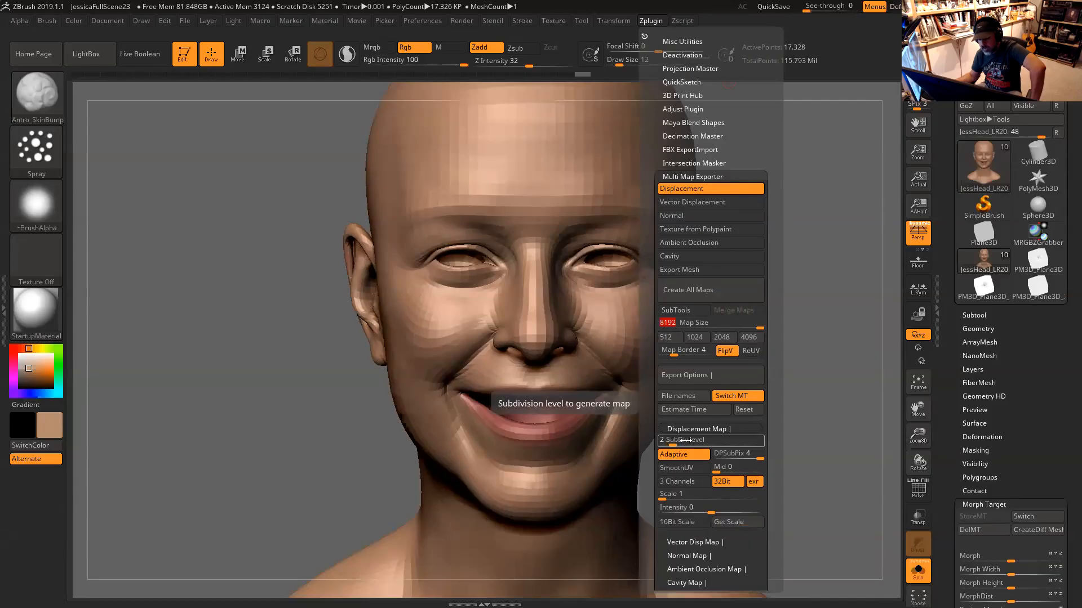
Create all maps for the head, saving them as JessHead_LR20.exr in the Jessica project's sourceimages folder
{"action": "left_click", "coordinate": [716, 291]}
{"action": "left_click", "coordinate": [286, 97]}
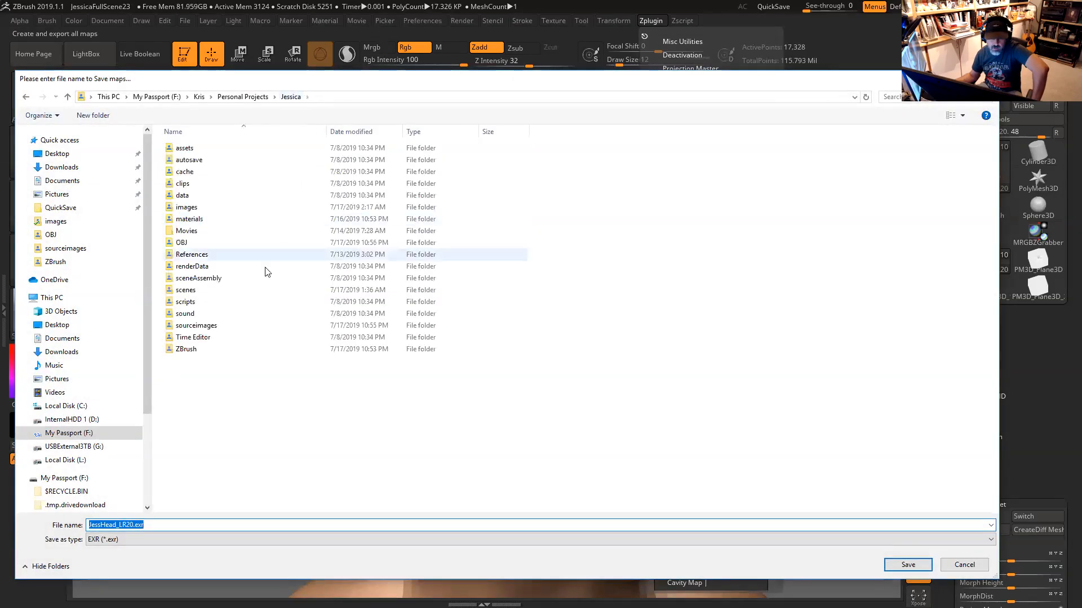
{"action": "double_click", "coordinate": [204, 329]}
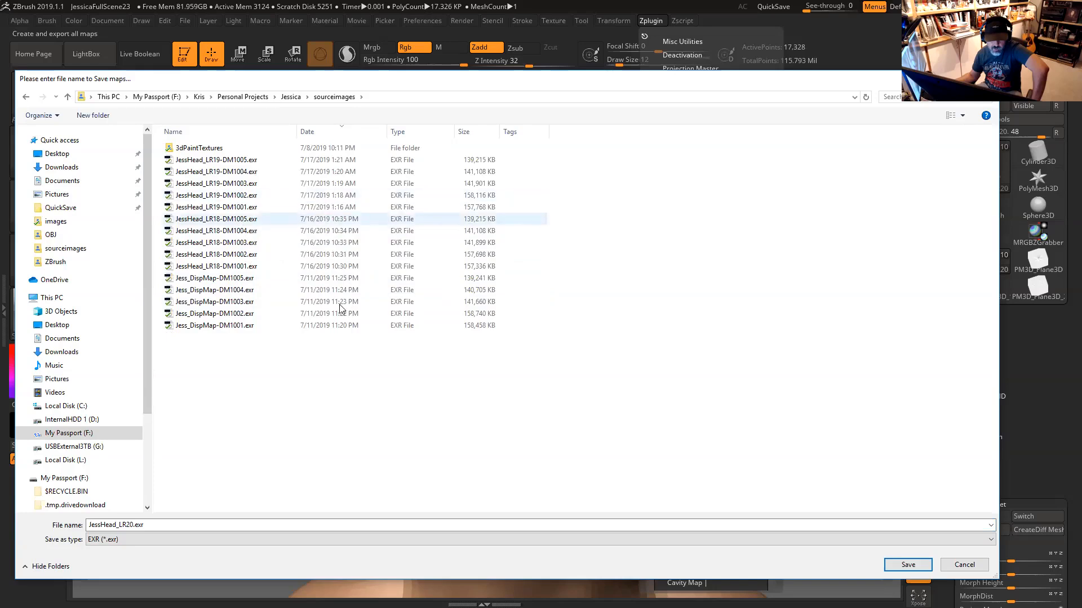
{"action": "left_click", "coordinate": [904, 565]}
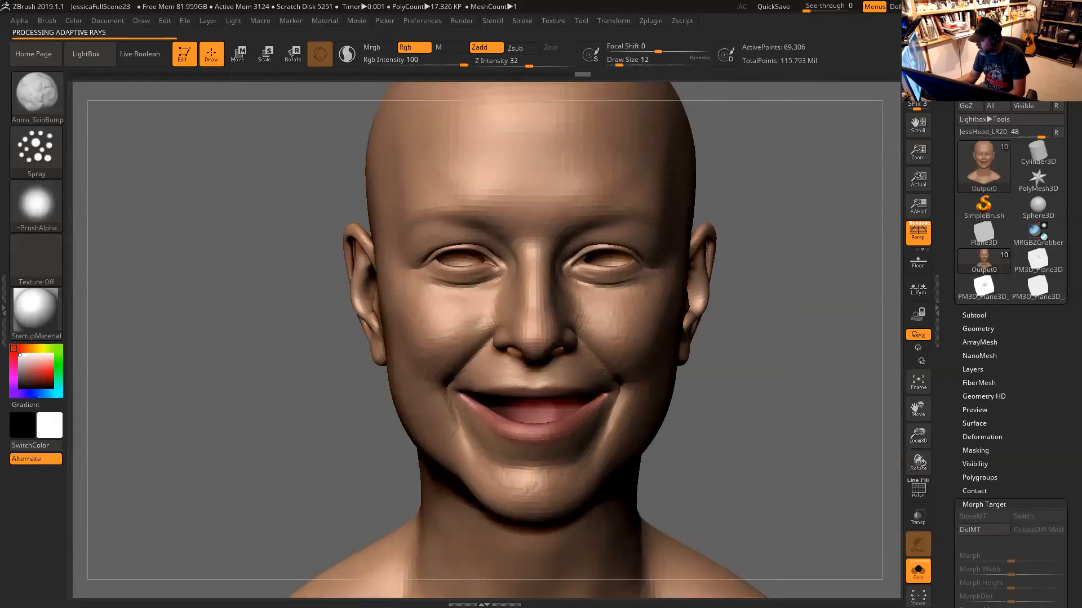
Switch to Maya and examine the smiling head from several angles, selecting its skin mesh to check its polygon counts
{"action": "key", "text": "alt+Tab"}
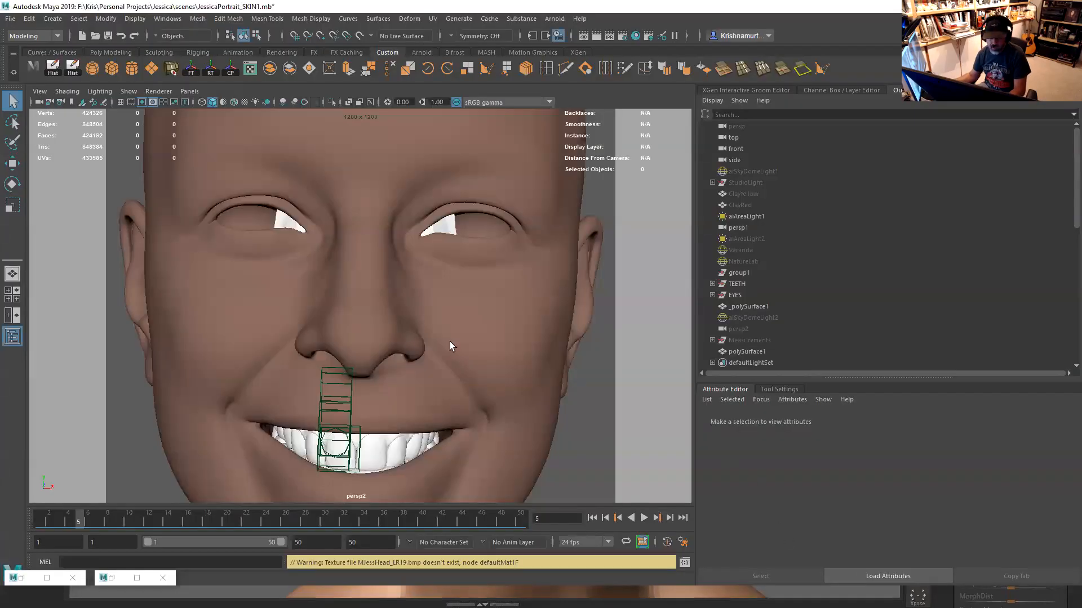
{"action": "right_click_drag", "start_coordinate": [410, 355], "coordinate": [299, 287], "text": "alt"}
{"action": "left_click_drag", "start_coordinate": [301, 288], "coordinate": [411, 338], "text": "alt"}
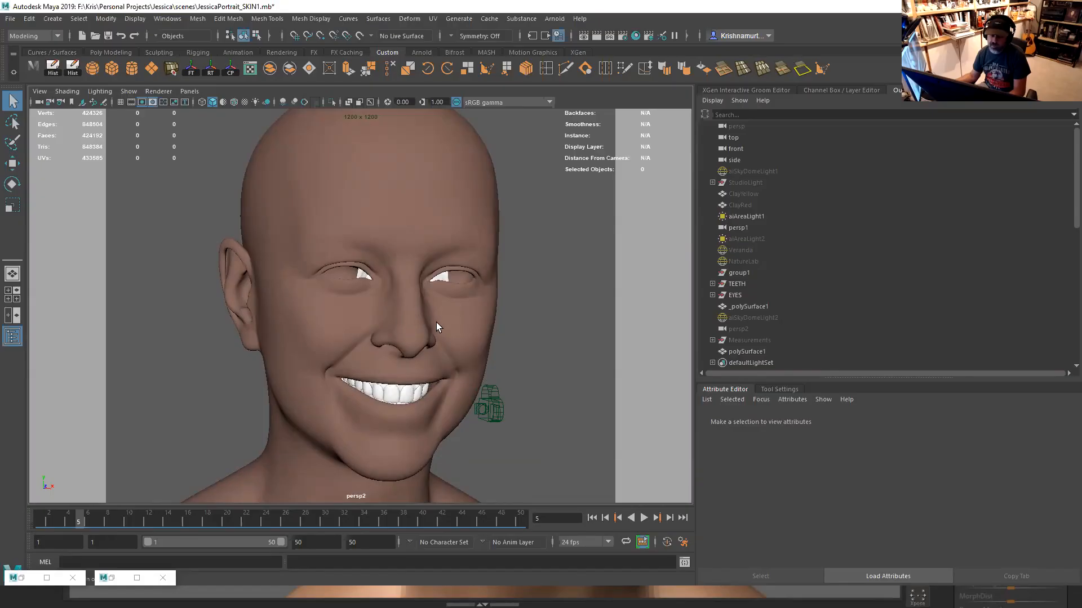
{"action": "right_click_drag", "start_coordinate": [436, 317], "coordinate": [487, 364], "text": "alt"}
{"action": "left_click_drag", "start_coordinate": [487, 364], "coordinate": [473, 316], "text": "alt"}
{"action": "middle_click_drag", "start_coordinate": [473, 316], "coordinate": [465, 247], "text": "alt"}
{"action": "left_click_drag", "start_coordinate": [464, 247], "coordinate": [310, 207], "text": "alt"}
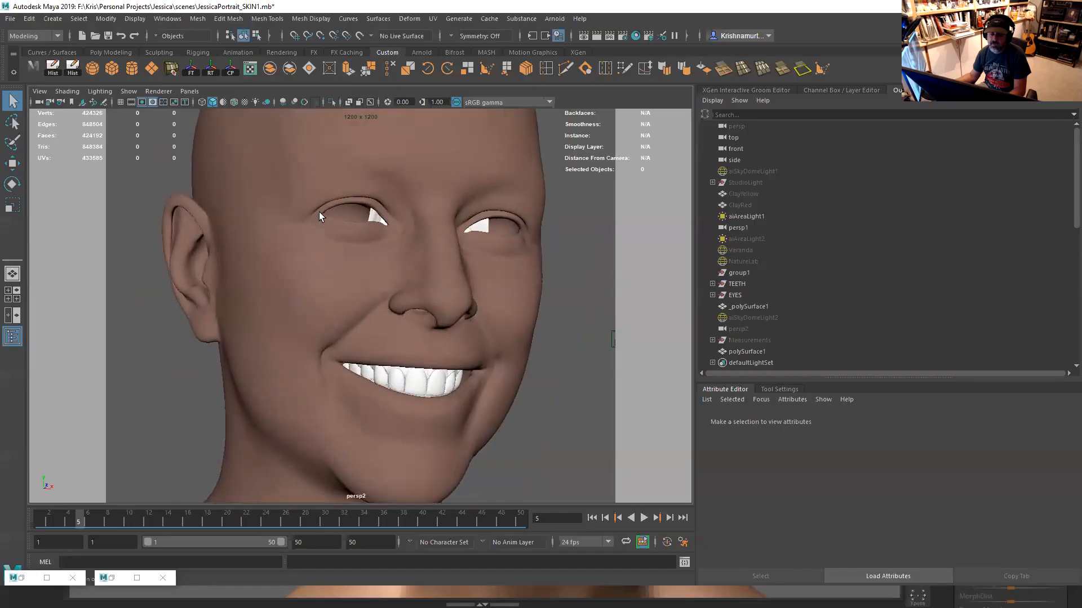
{"action": "left_click", "coordinate": [309, 261]}
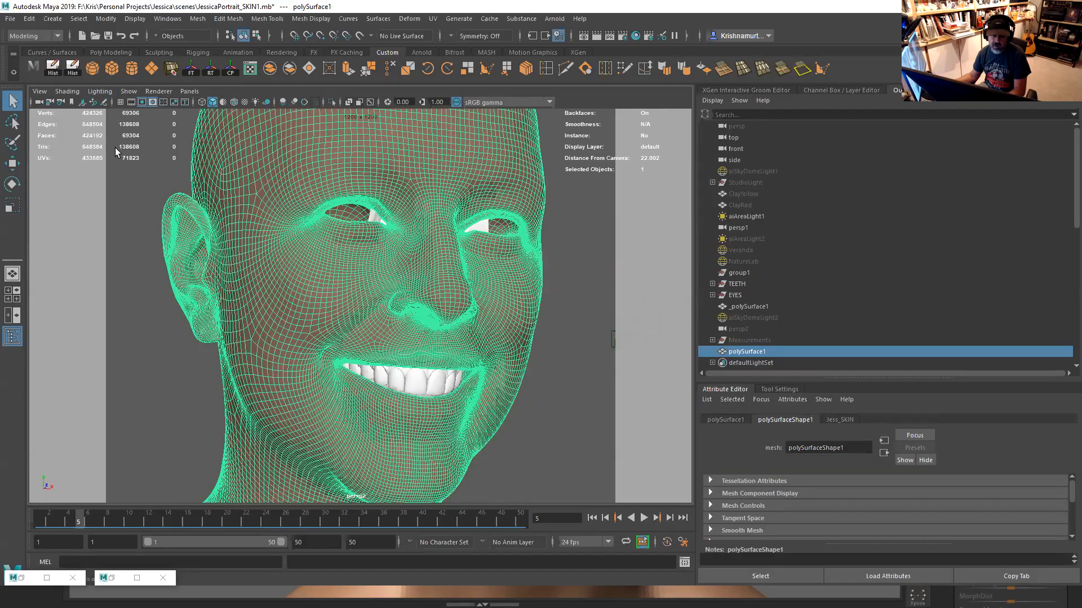
Import JessHead_MR20.OBJ from the project's OBJ folder as a single object, using the OBJ file type
{"action": "left_click", "coordinate": [10, 18]}
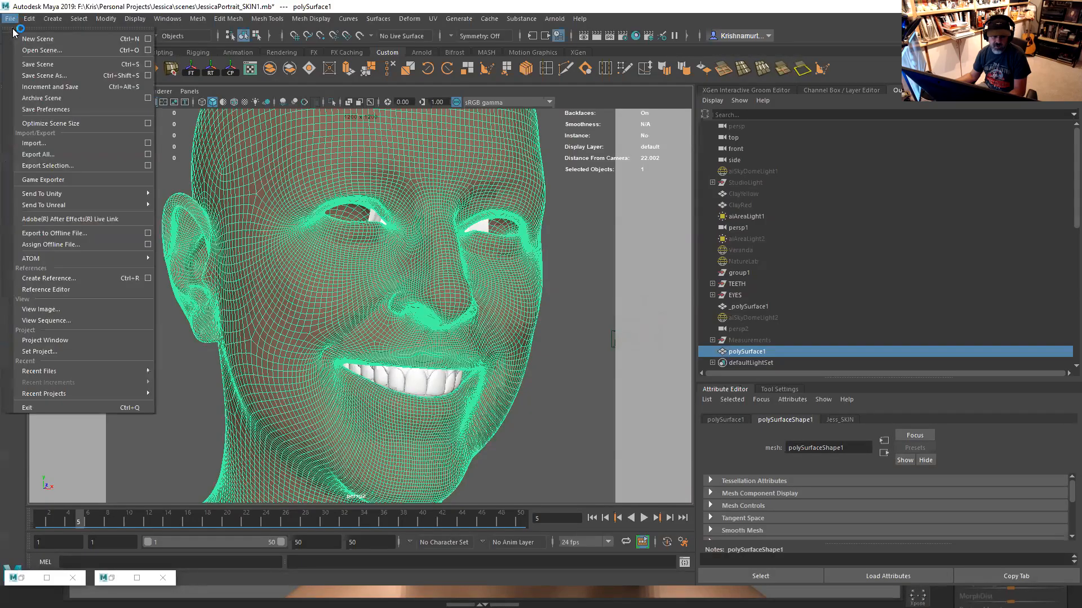
{"action": "left_click", "coordinate": [147, 143]}
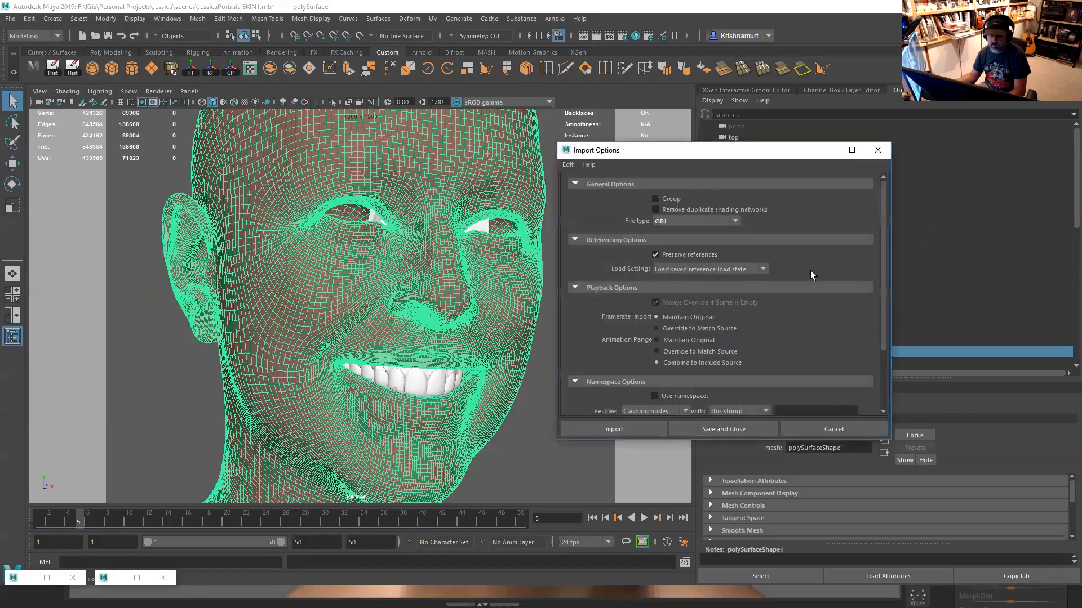
{"action": "left_click_drag", "start_coordinate": [884, 256], "coordinate": [883, 369]}
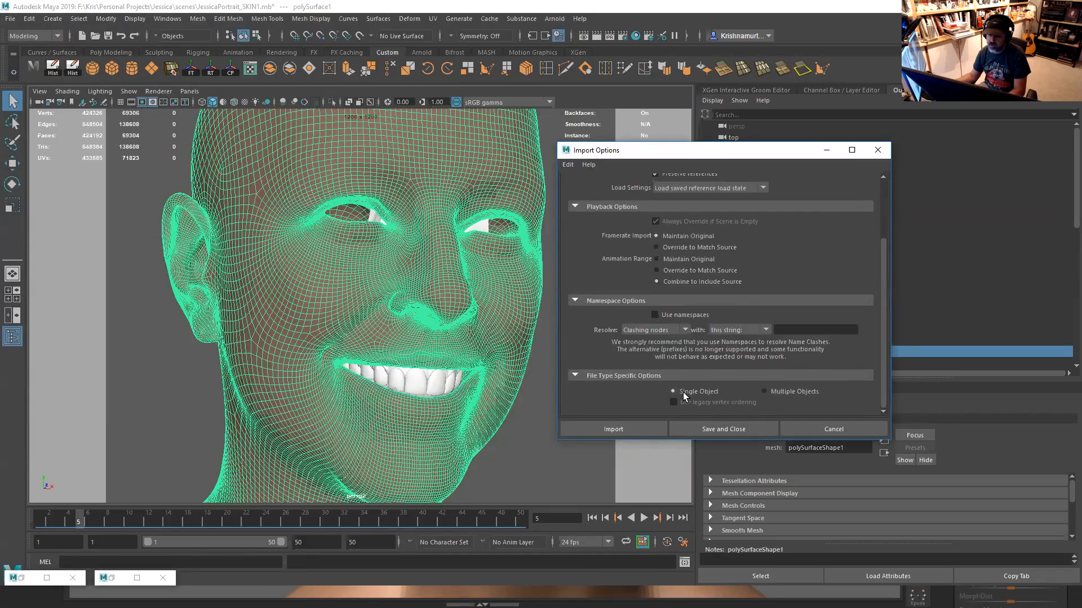
{"action": "left_click", "coordinate": [646, 428]}
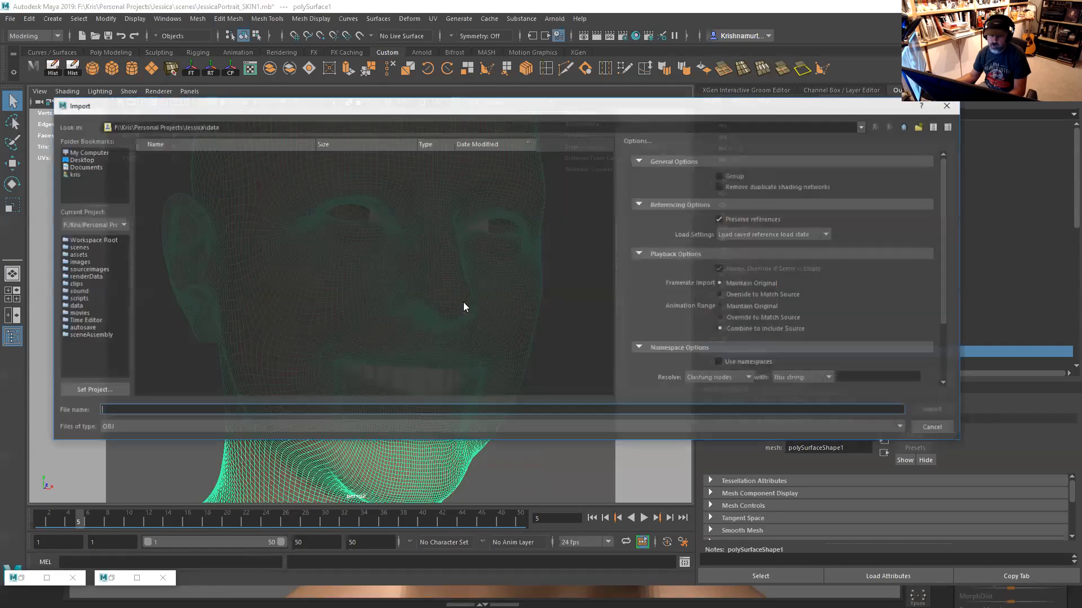
{"action": "left_click", "coordinate": [904, 127]}
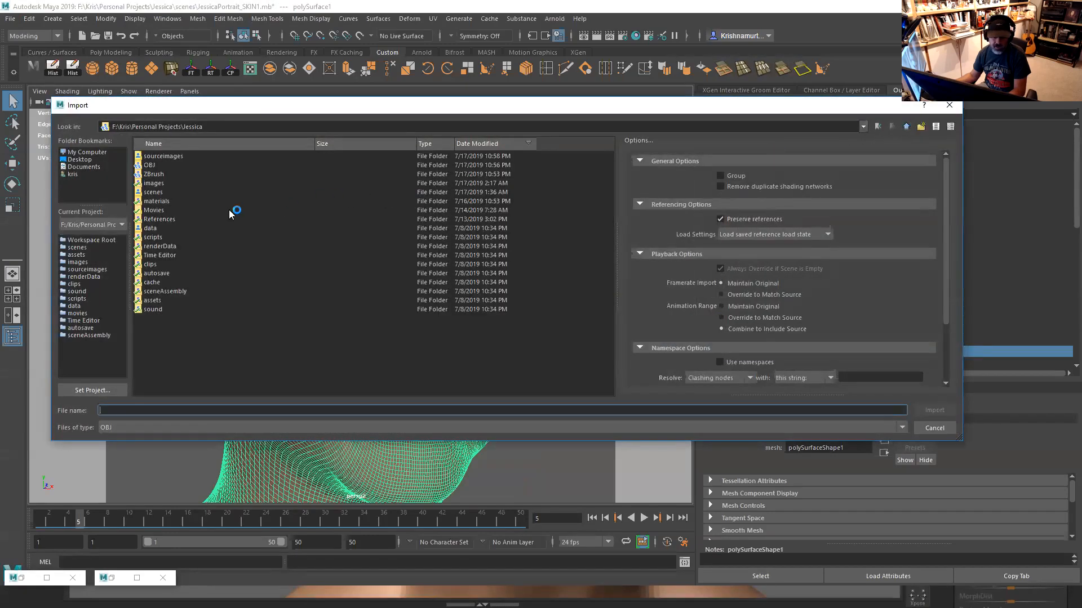
{"action": "double_click", "coordinate": [149, 165]}
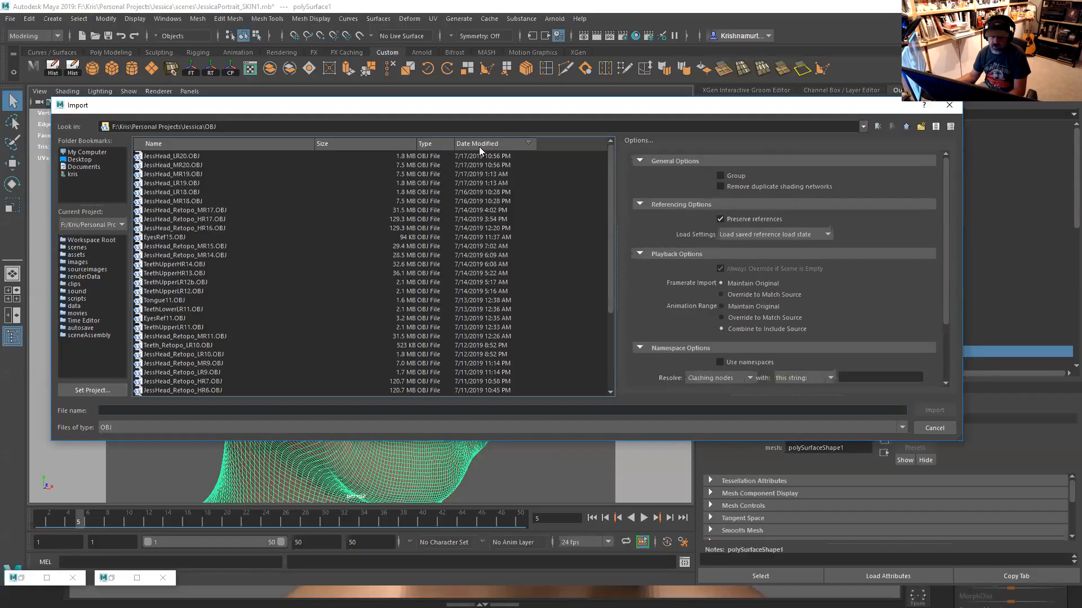
{"action": "left_click", "coordinate": [183, 156]}
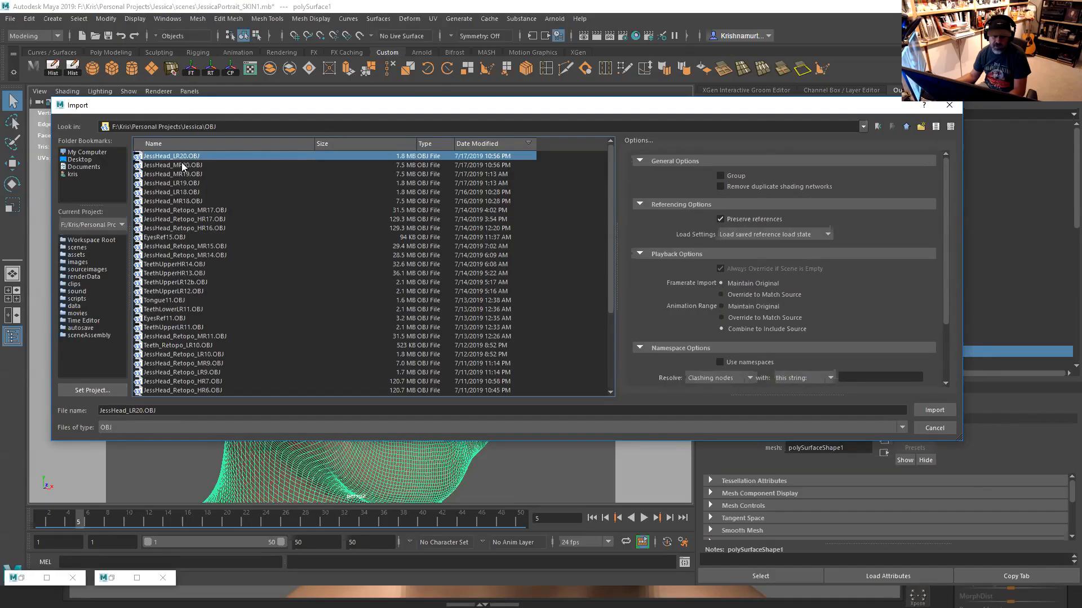
{"action": "left_click", "coordinate": [181, 165]}
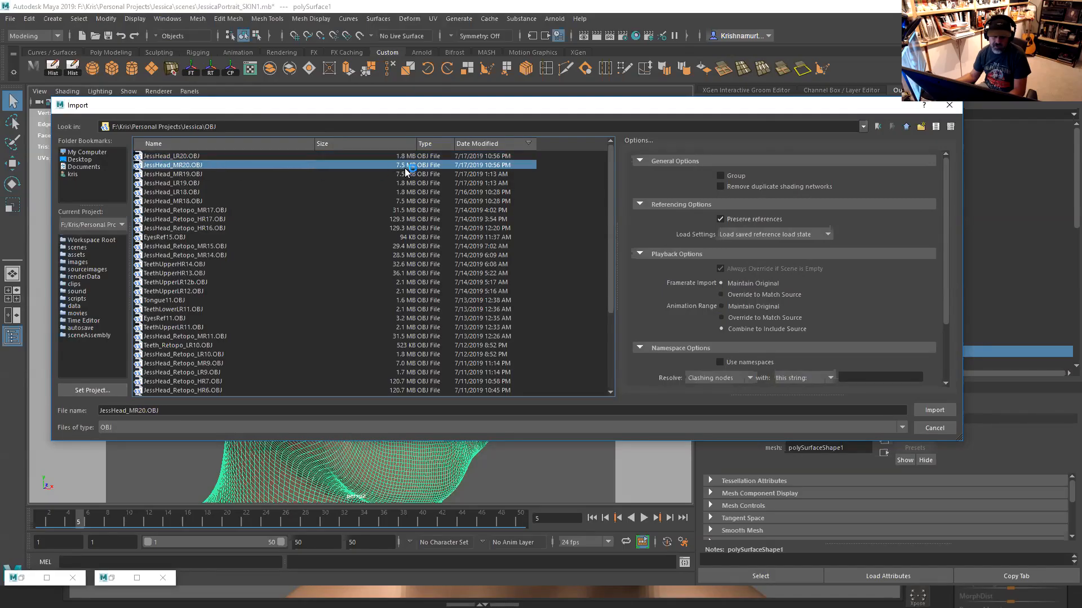
{"action": "left_click", "coordinate": [933, 411]}
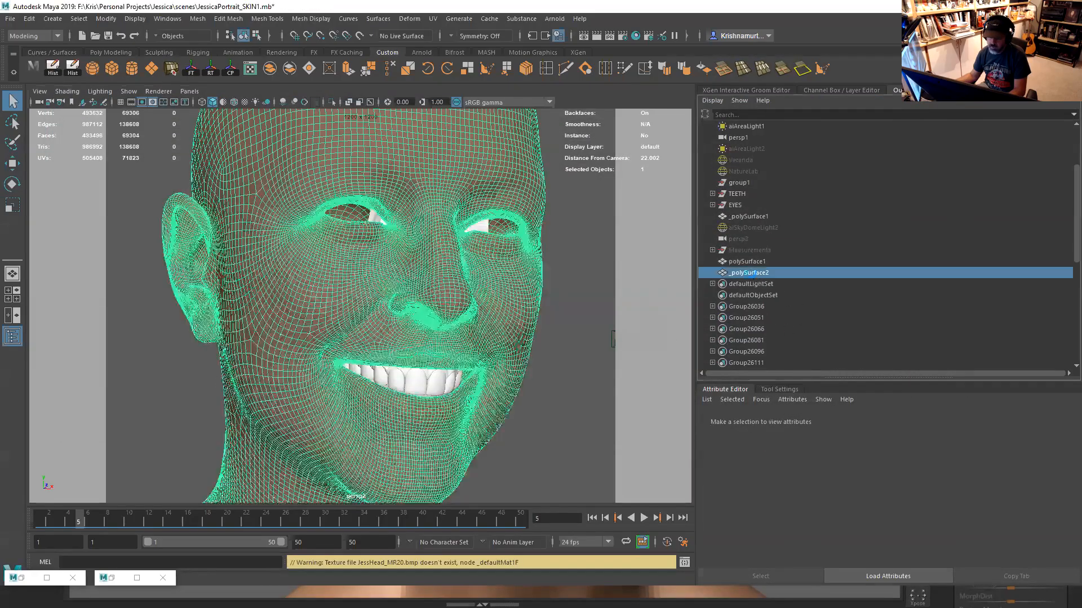
Compare the vertex and face counts of the imported _polySurface2 with those of polySurface1
{"action": "left_click", "coordinate": [751, 272]}
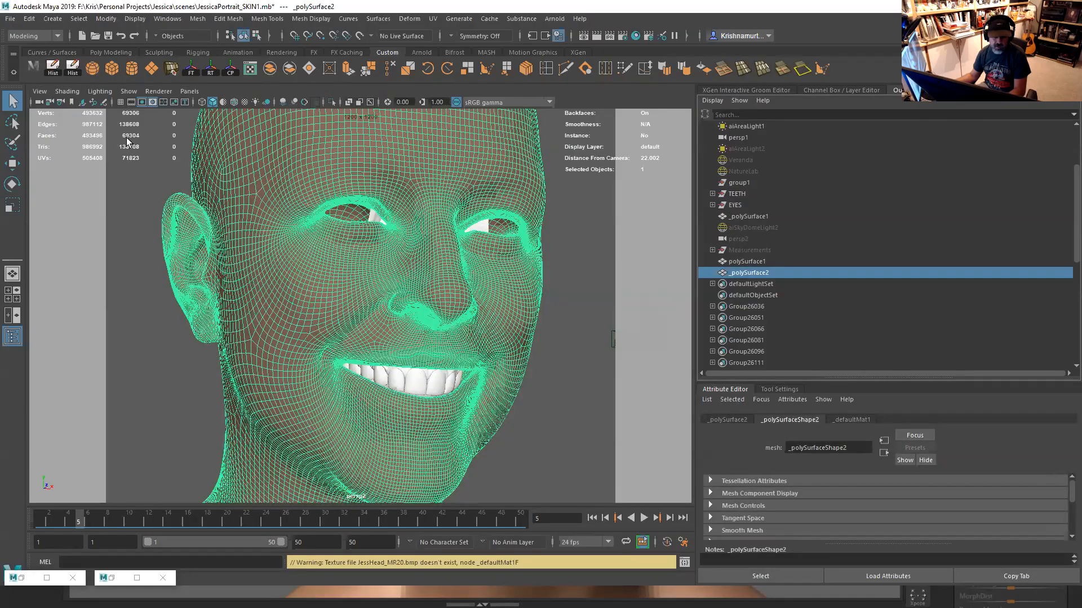
{"action": "left_click", "coordinate": [749, 262]}
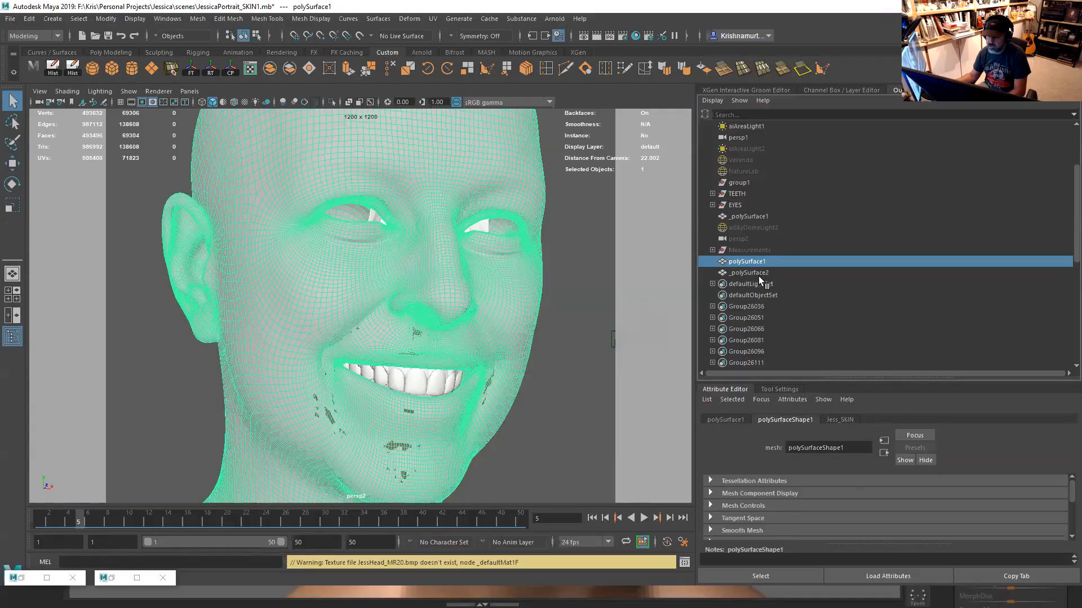
{"action": "left_click", "coordinate": [759, 272]}
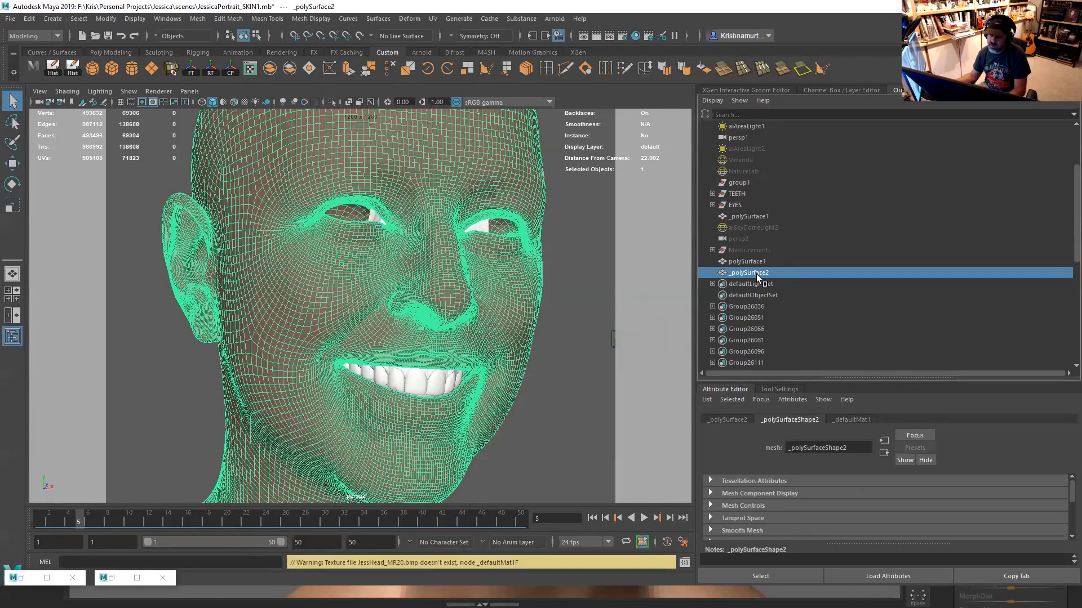
{"action": "left_click", "coordinate": [756, 262], "text": "ctrl"}
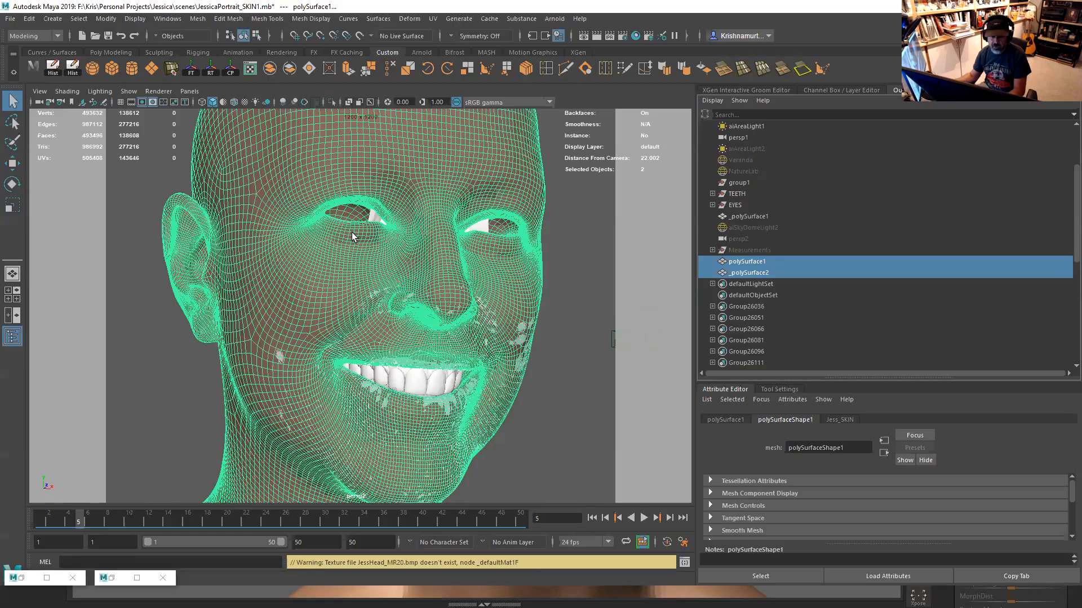
{"action": "left_click", "coordinate": [198, 19]}
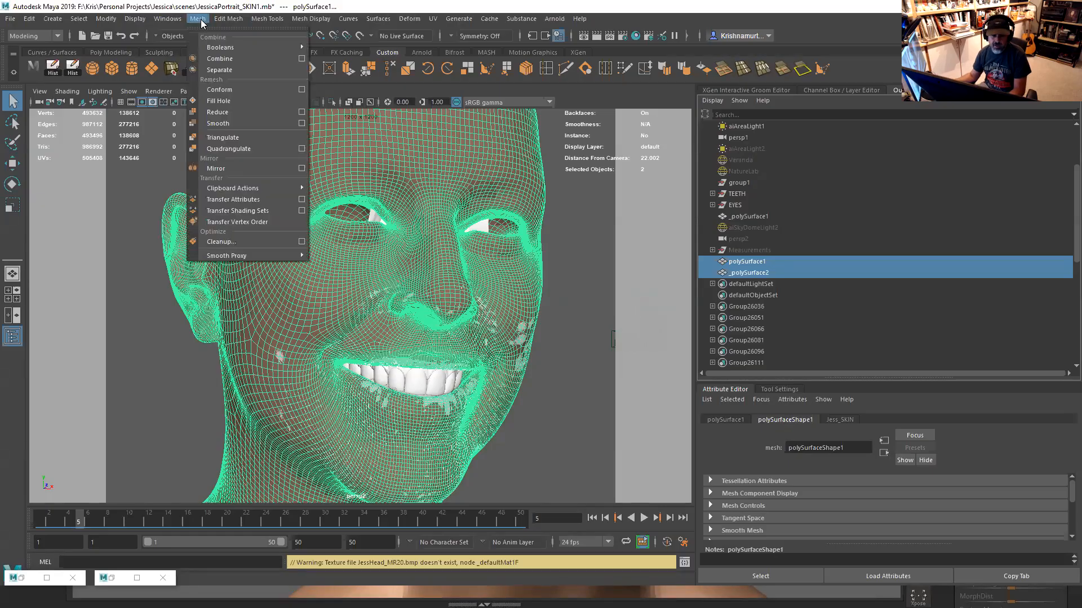
{"action": "mouse_move", "coordinate": [284, 188]}
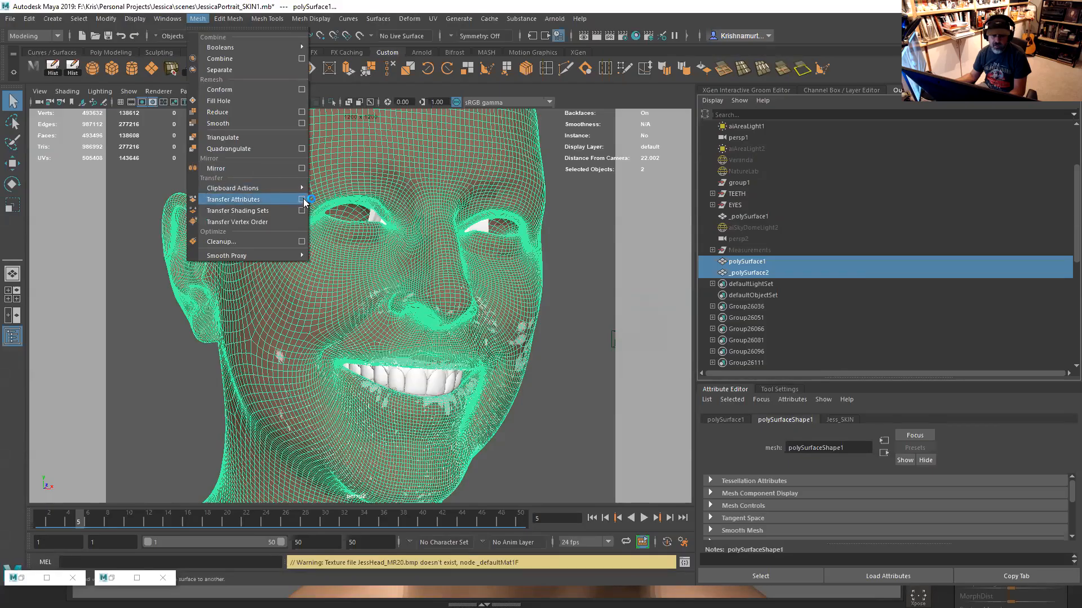
{"action": "left_click", "coordinate": [302, 200]}
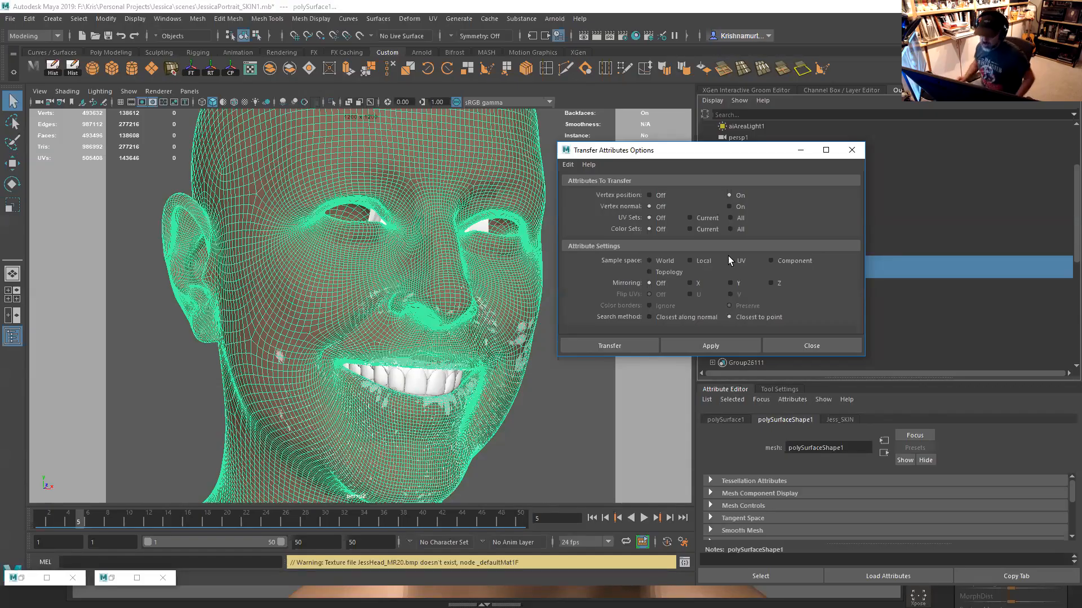
{"action": "left_click", "coordinate": [728, 258]}
{"action": "left_click", "coordinate": [661, 273]}
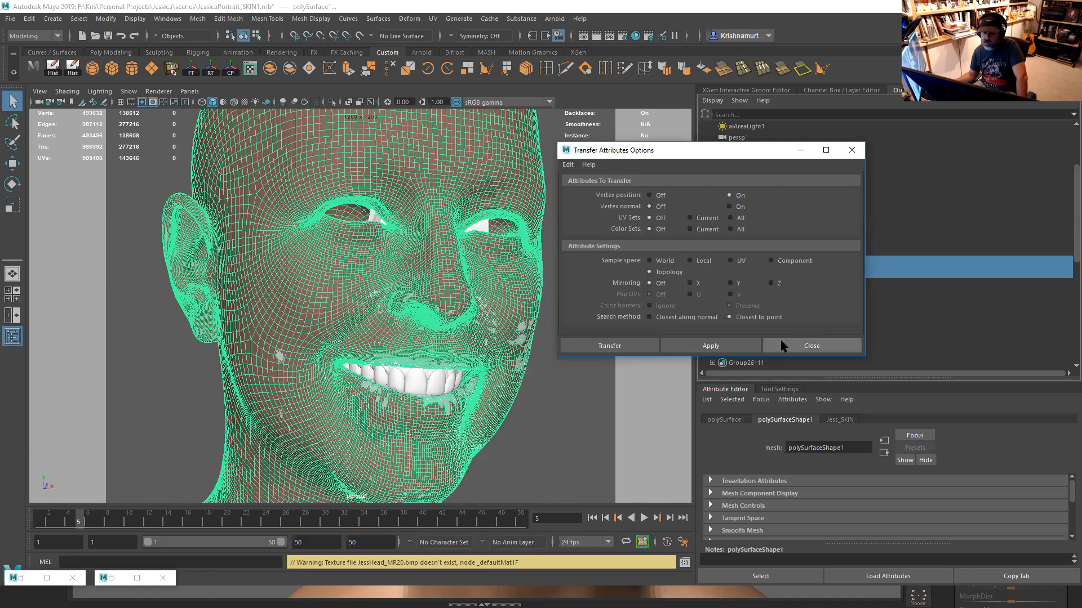
{"action": "left_click", "coordinate": [806, 346]}
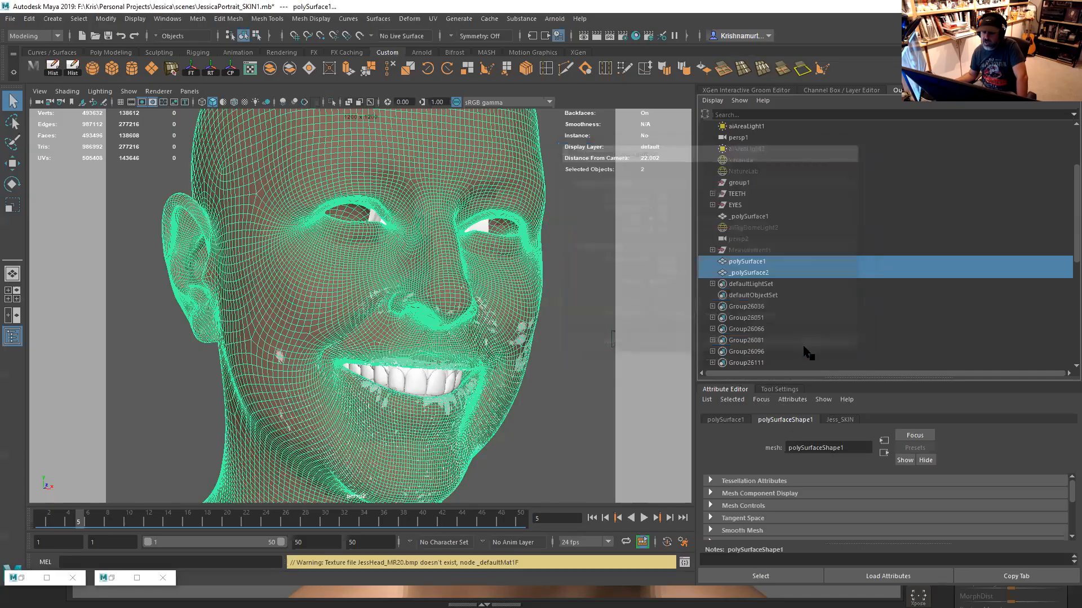
Create a blend shape node named AAAAAA on polySurface1, using the imported _polySurface2 as its target
{"action": "left_click", "coordinate": [749, 273]}
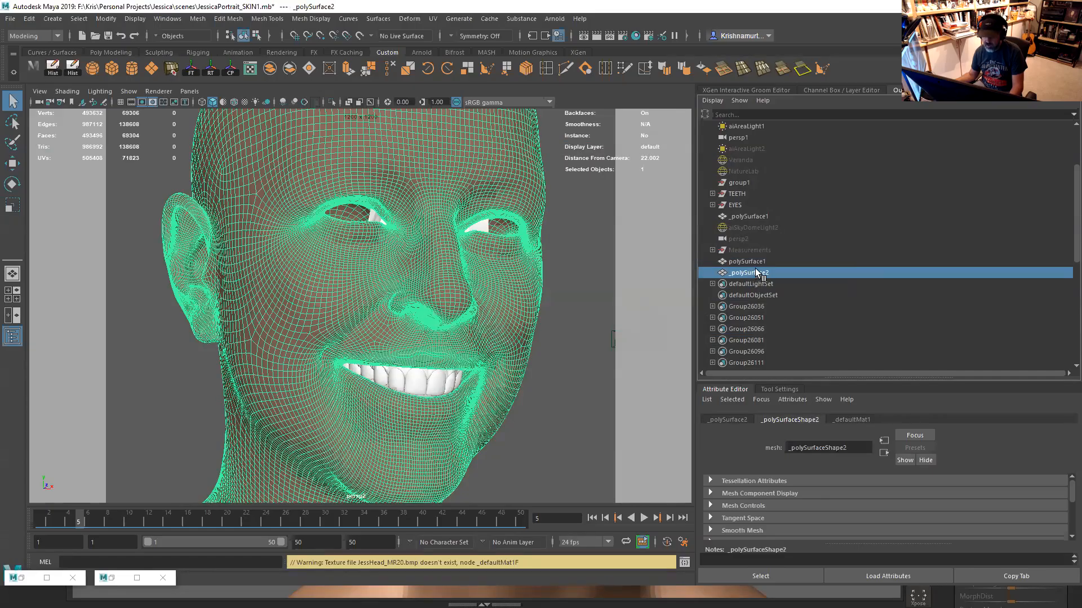
{"action": "left_click", "coordinate": [752, 261], "text": "ctrl"}
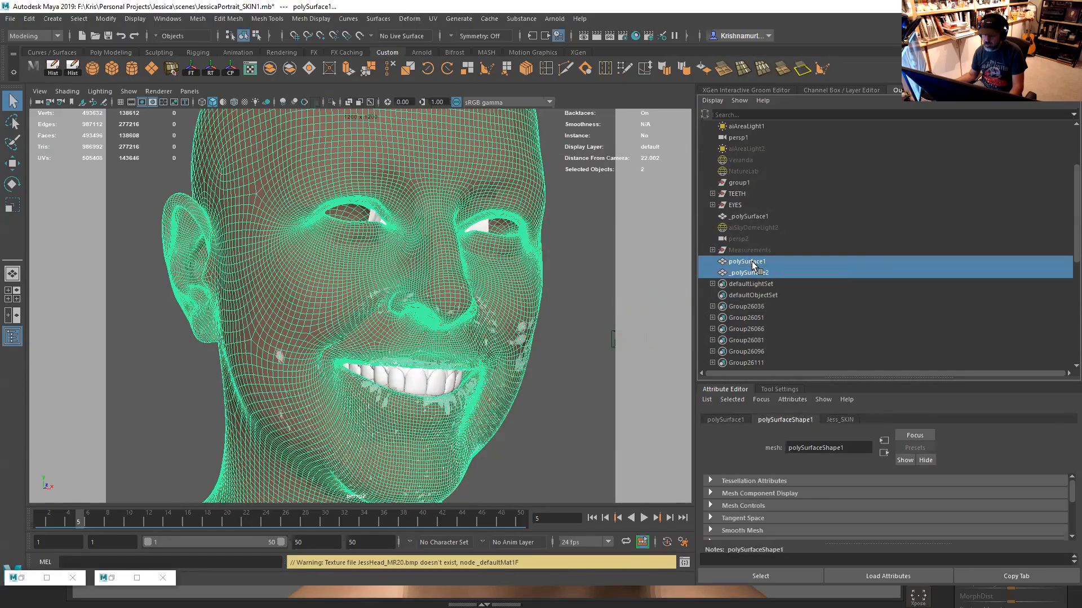
{"action": "left_click", "coordinate": [51, 37]}
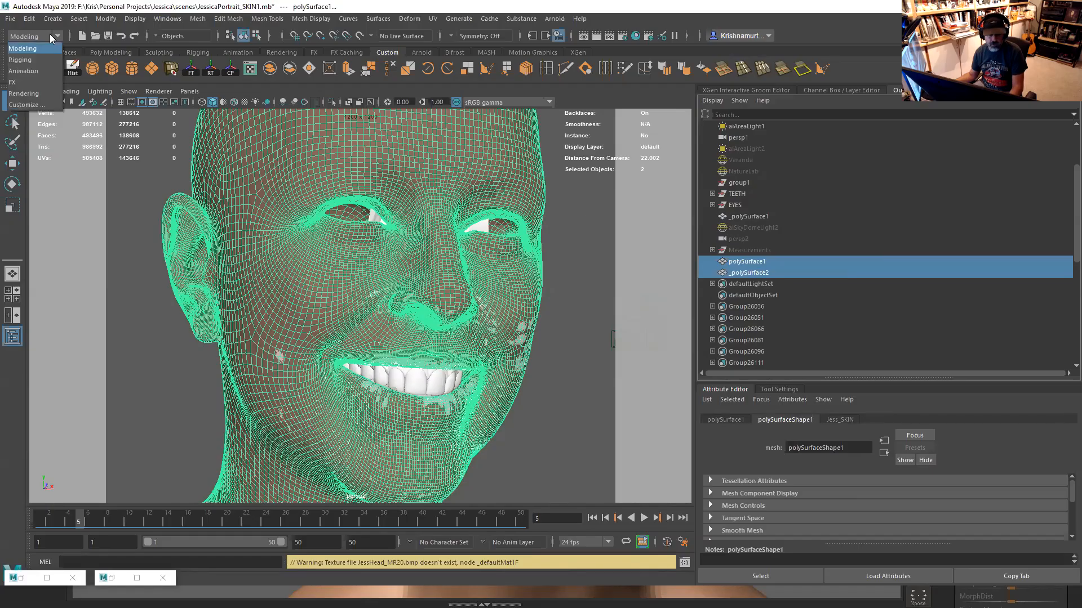
{"action": "left_click", "coordinate": [39, 71]}
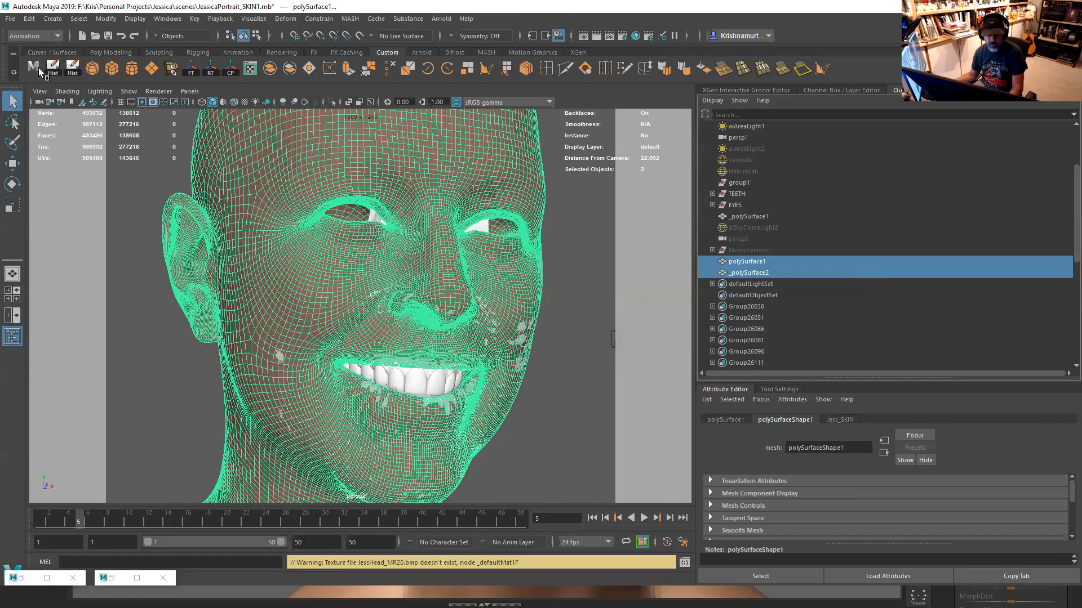
{"action": "left_click", "coordinate": [286, 18]}
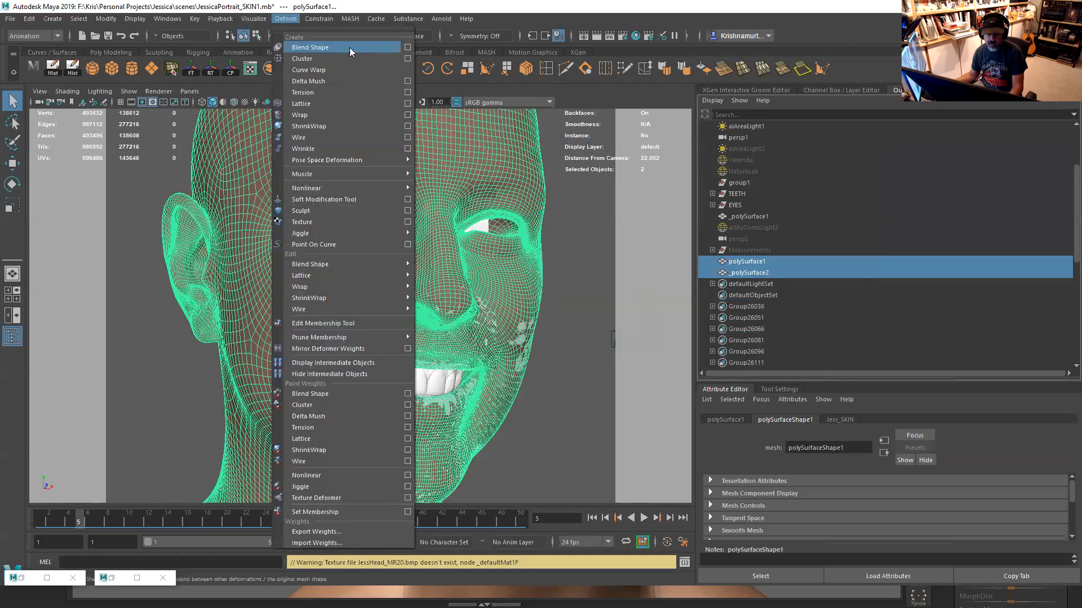
{"action": "left_click", "coordinate": [408, 49]}
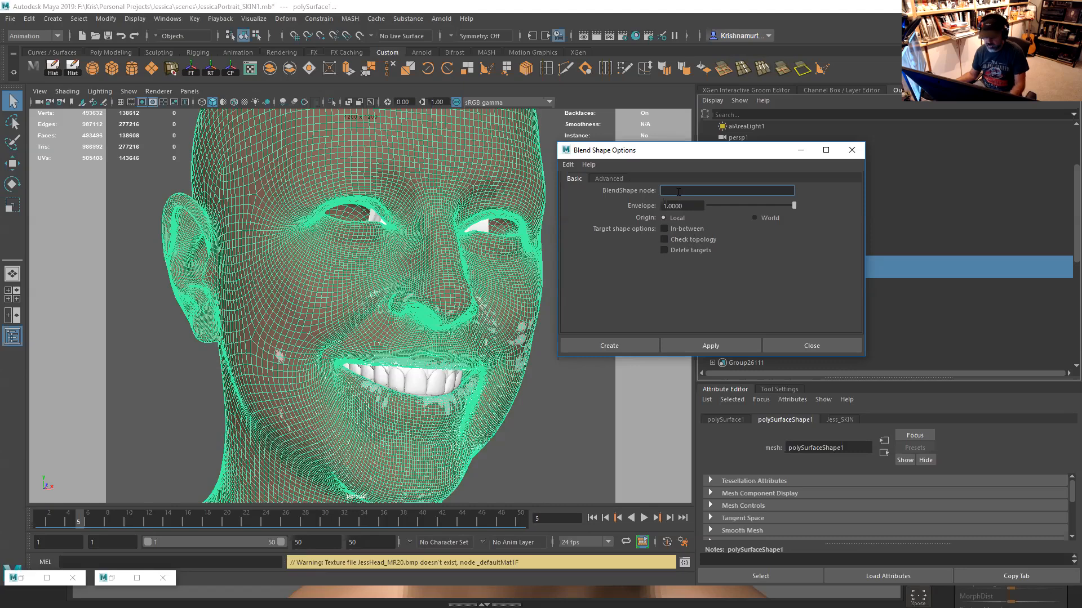
{"action": "type", "text": "AAAAAA"}
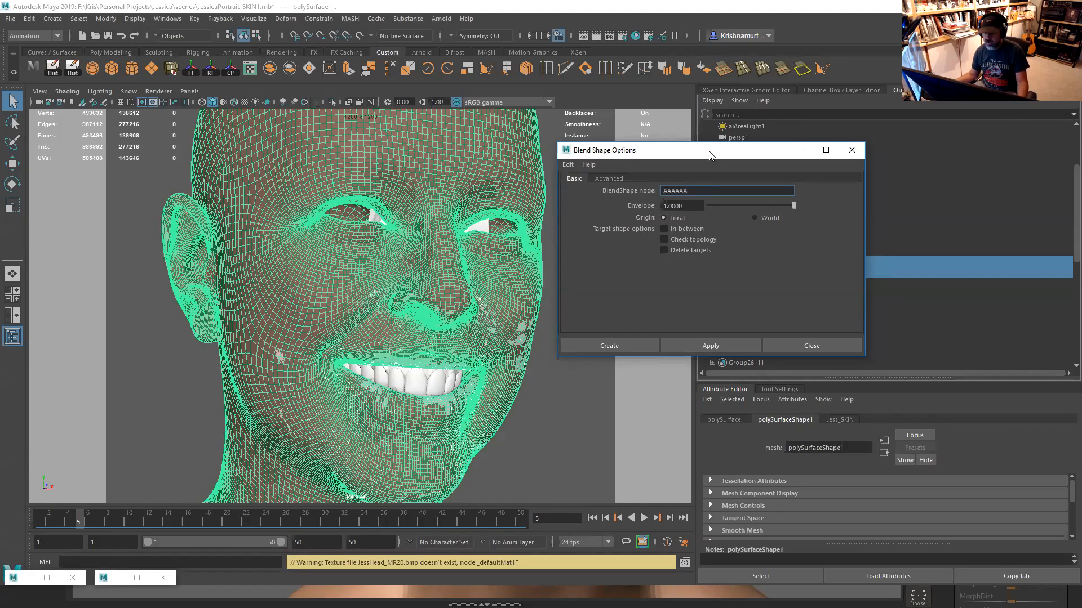
{"action": "left_click_drag", "start_coordinate": [709, 155], "coordinate": [497, 126]}
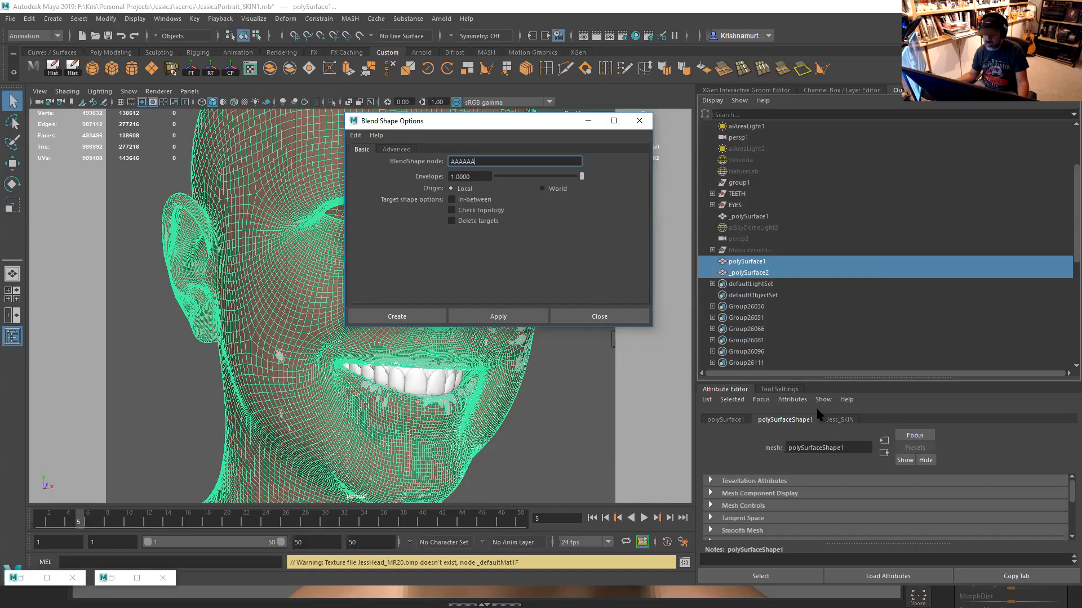
{"action": "left_click", "coordinate": [507, 317]}
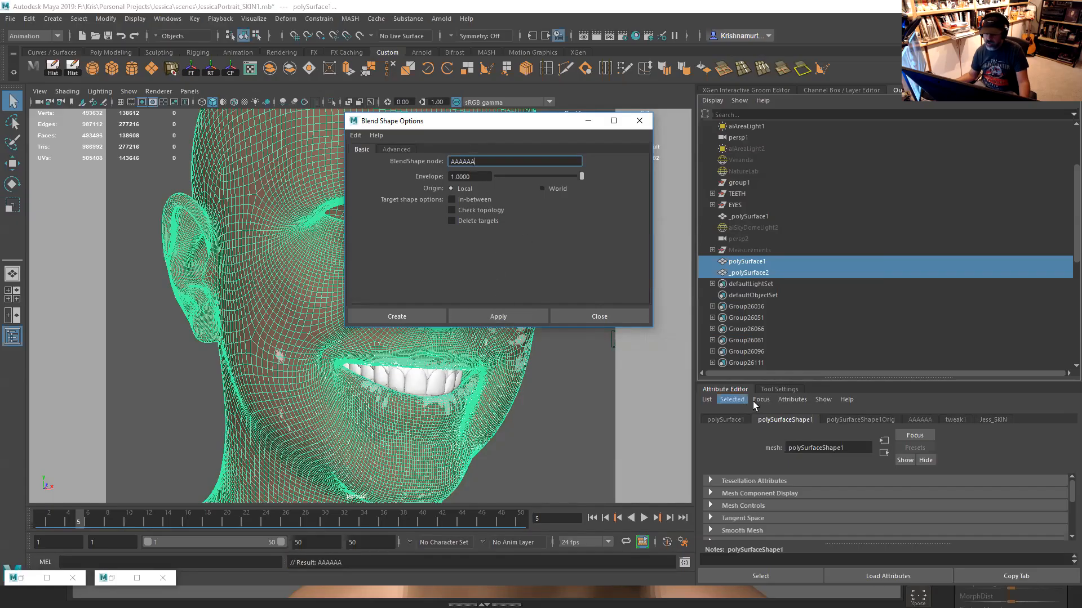
Set the _polySurface2 weight of the AAAAAA blend shape to 1.000 so the old head takes the new shape
{"action": "left_click", "coordinate": [923, 422]}
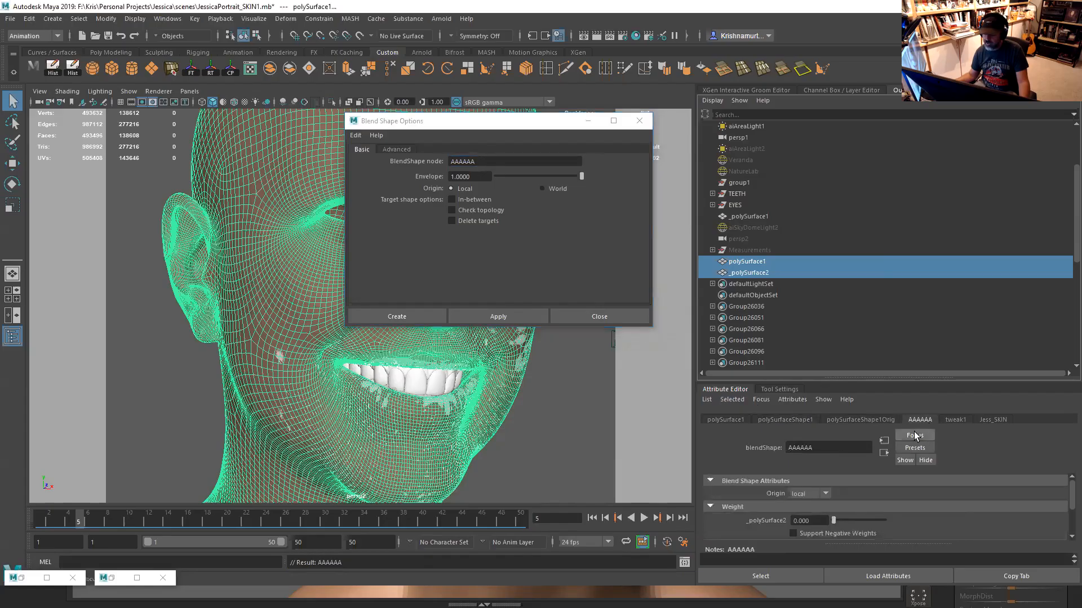
{"action": "left_click", "coordinate": [588, 121]}
{"action": "left_click_drag", "start_coordinate": [836, 518], "coordinate": [899, 518]}
{"action": "left_click_drag", "start_coordinate": [855, 518], "coordinate": [954, 505]}
{"action": "left_click_drag", "start_coordinate": [831, 512], "coordinate": [938, 521]}
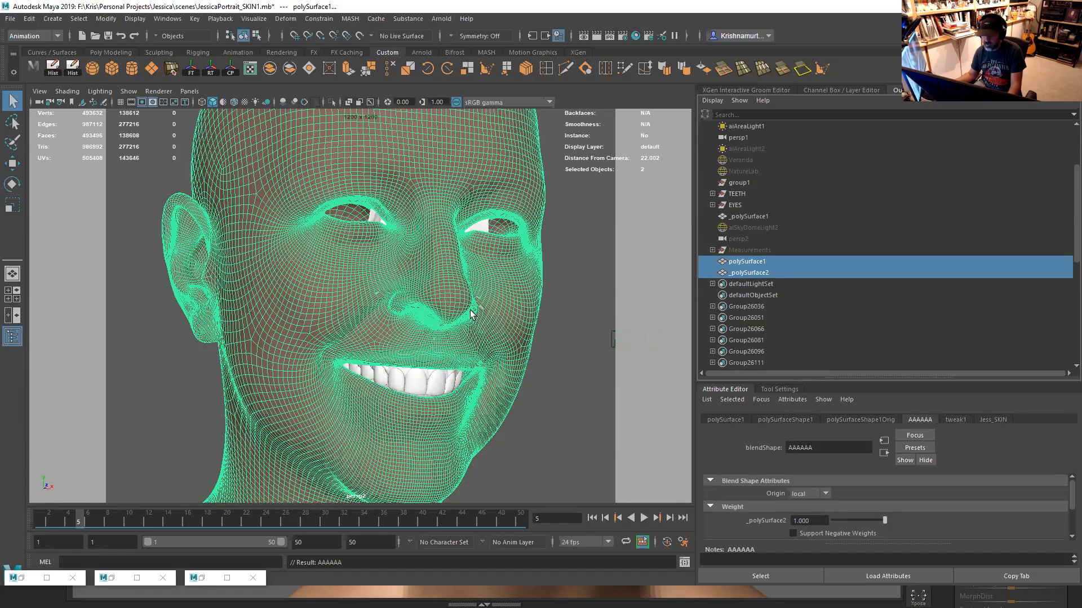
Delete the construction history of both head meshes and remove the imported _polySurface2
{"action": "left_click", "coordinate": [29, 18]}
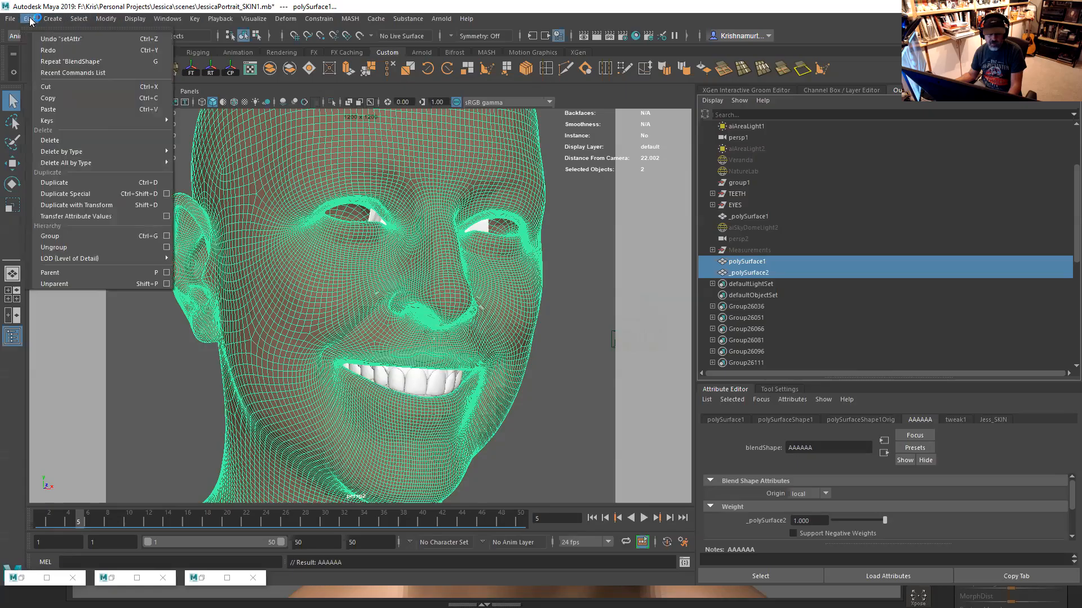
{"action": "mouse_move", "coordinate": [107, 152]}
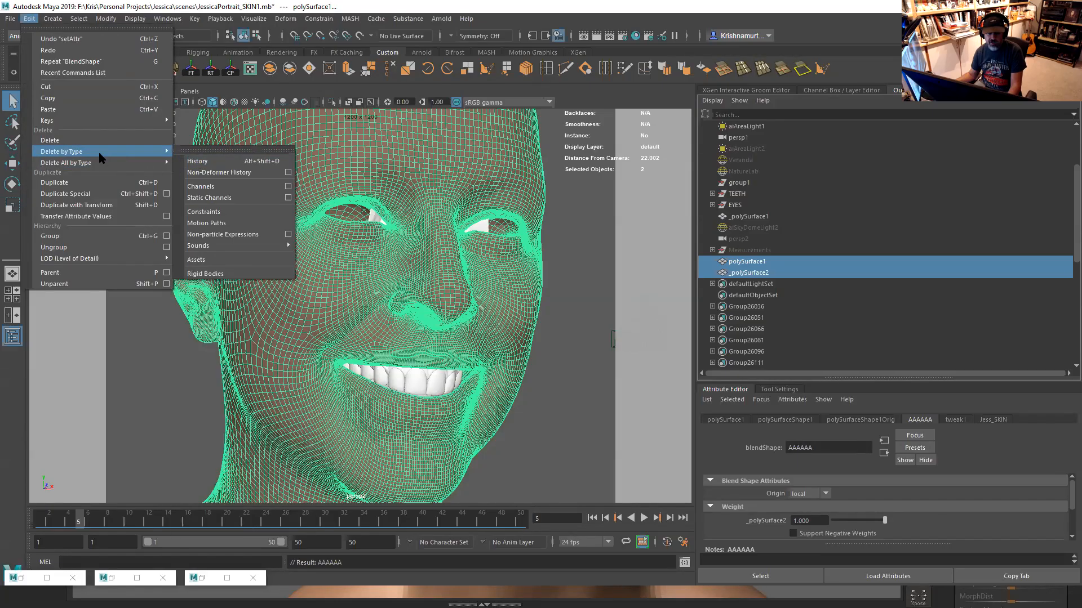
{"action": "left_click", "coordinate": [211, 161]}
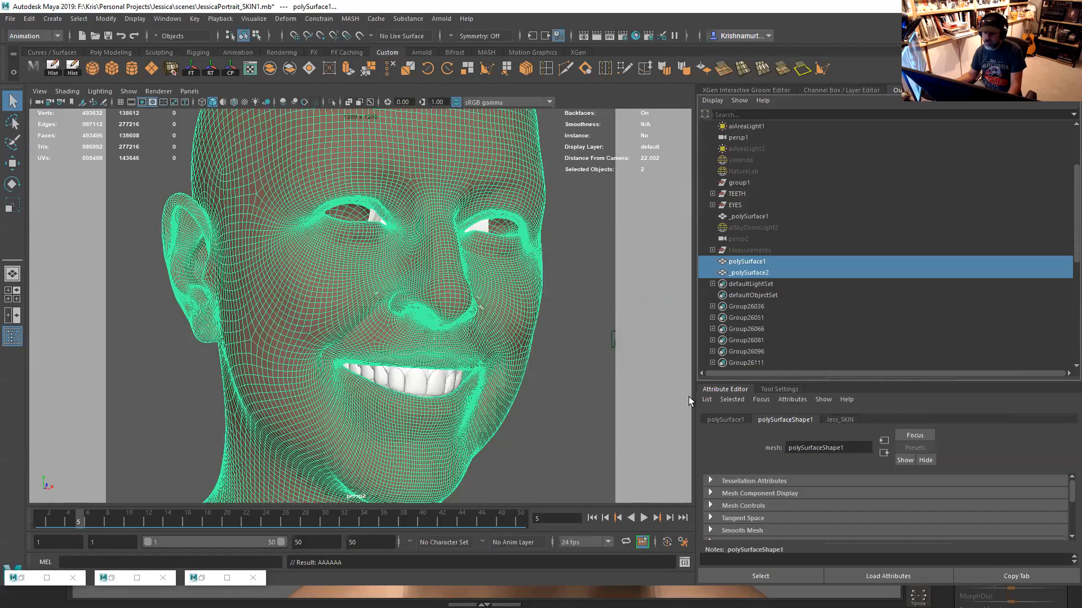
{"action": "left_click", "coordinate": [727, 272]}
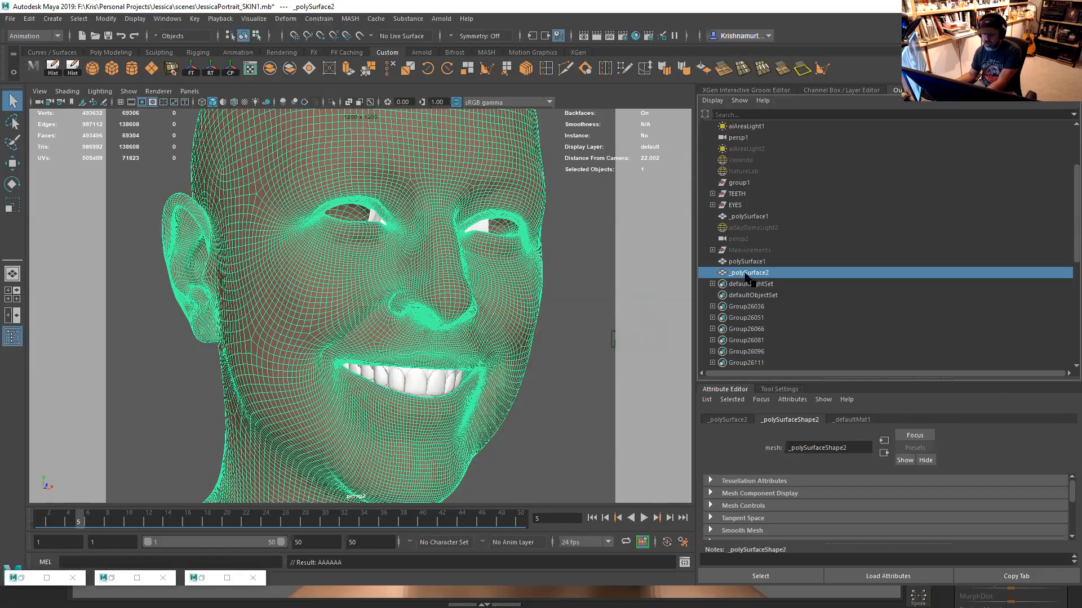
{"action": "key", "text": "Delete"}
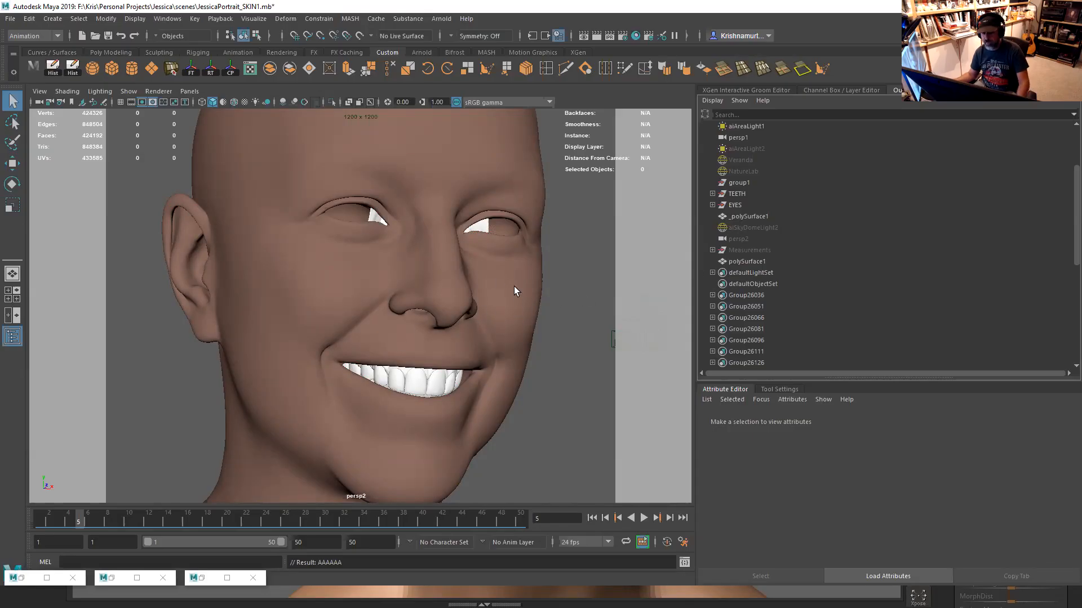
Examine the updated smiling head and shoulders from several angles and distances
{"action": "right_click_drag", "start_coordinate": [506, 323], "coordinate": [401, 270], "text": "alt"}
{"action": "left_click_drag", "start_coordinate": [401, 270], "coordinate": [418, 273], "text": "alt"}
{"action": "right_click_drag", "start_coordinate": [418, 272], "coordinate": [425, 273], "text": "alt"}
{"action": "left_click_drag", "start_coordinate": [426, 272], "coordinate": [446, 282], "text": "alt"}
{"action": "middle_click_drag", "start_coordinate": [447, 282], "coordinate": [416, 286], "text": "alt"}
{"action": "left_click_drag", "start_coordinate": [416, 286], "coordinate": [500, 307], "text": "alt"}
{"action": "middle_click_drag", "start_coordinate": [500, 307], "coordinate": [422, 307], "text": "alt"}
{"action": "left_click_drag", "start_coordinate": [423, 307], "coordinate": [419, 292], "text": "alt"}
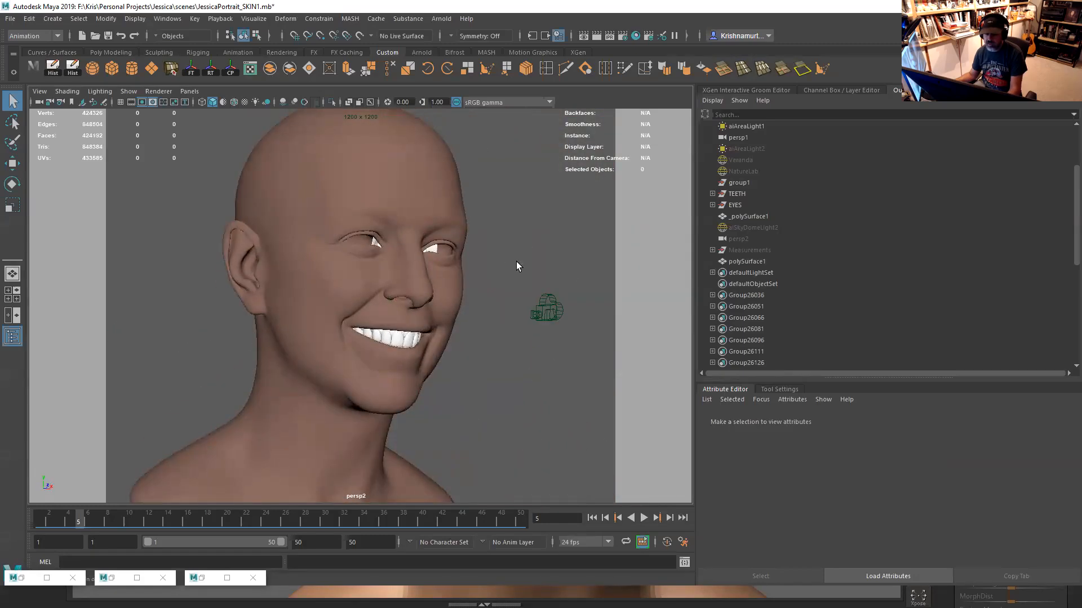
Review the Arnold export, subdivision and displacement attributes of the head mesh polySurface1
{"action": "left_click", "coordinate": [416, 272]}
{"action": "left_click_drag", "start_coordinate": [847, 379], "coordinate": [845, 193]}
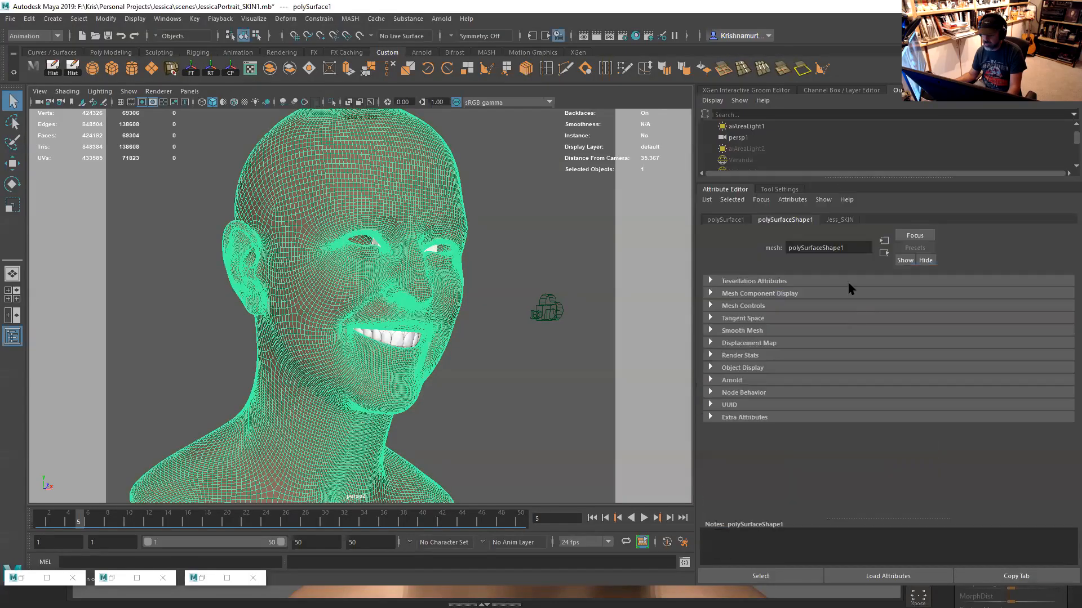
{"action": "left_click", "coordinate": [737, 380]}
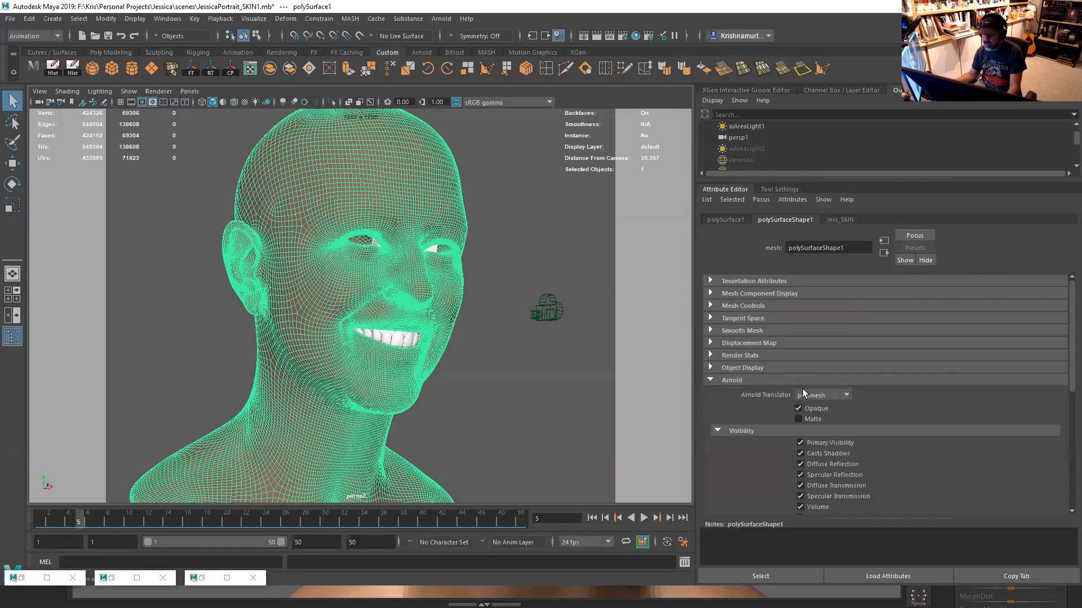
{"action": "scroll", "coordinate": [1069, 319], "scroll_direction": "down", "scroll_amount": 8}
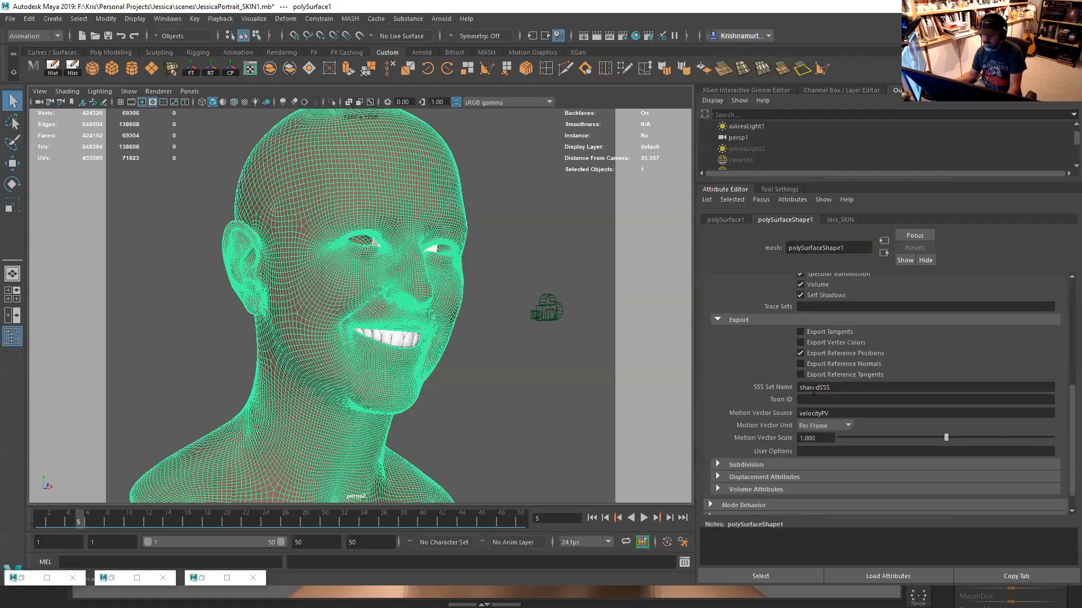
{"action": "left_click", "coordinate": [717, 465]}
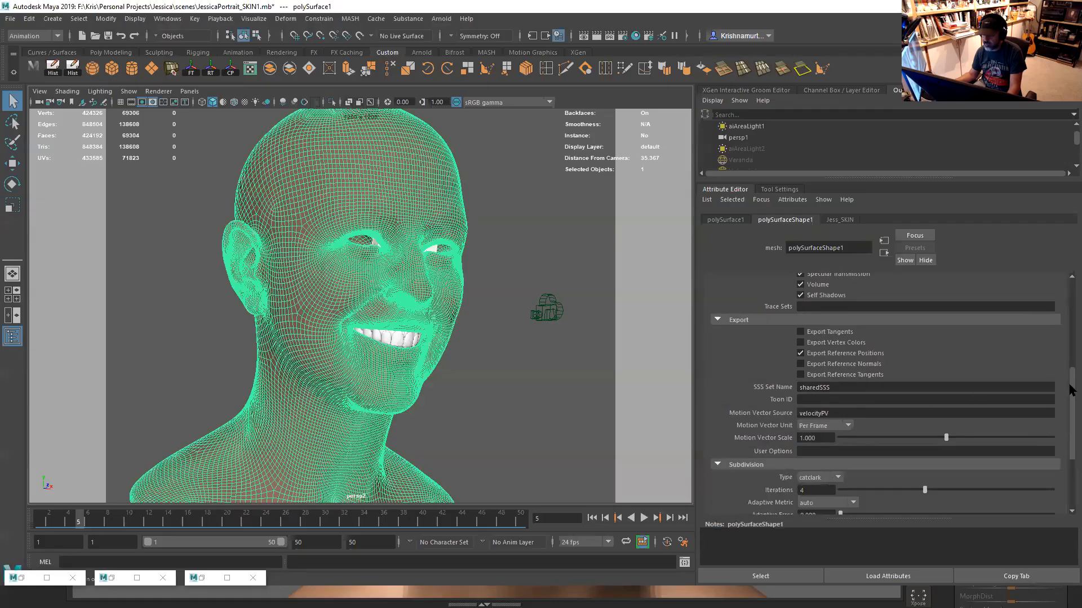
{"action": "left_click_drag", "start_coordinate": [1072, 388], "coordinate": [1071, 434]}
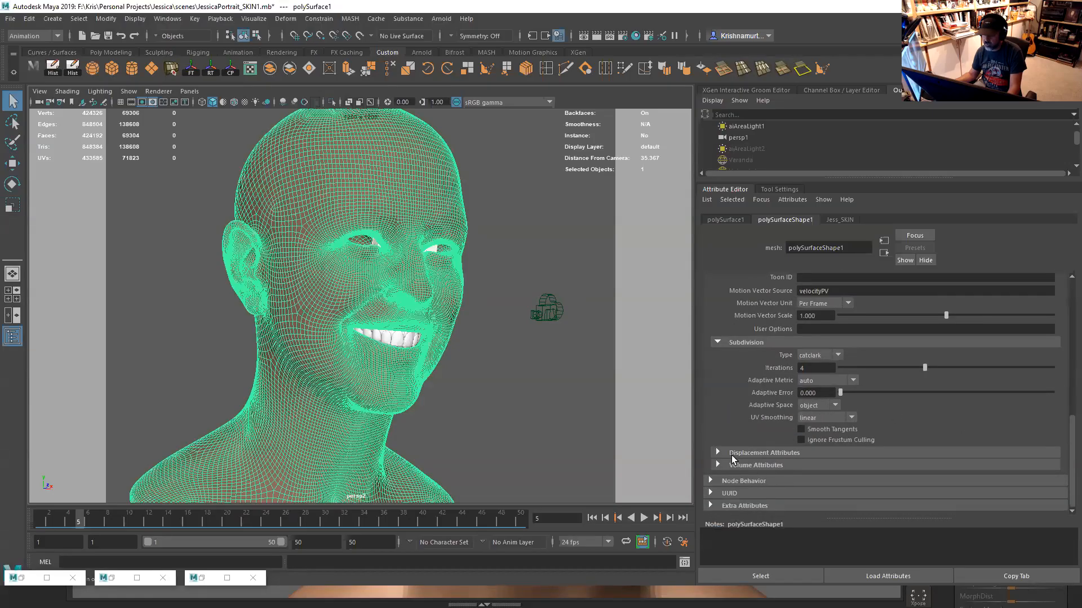
{"action": "left_click", "coordinate": [814, 454]}
{"action": "left_click_drag", "start_coordinate": [1071, 429], "coordinate": [1071, 307]}
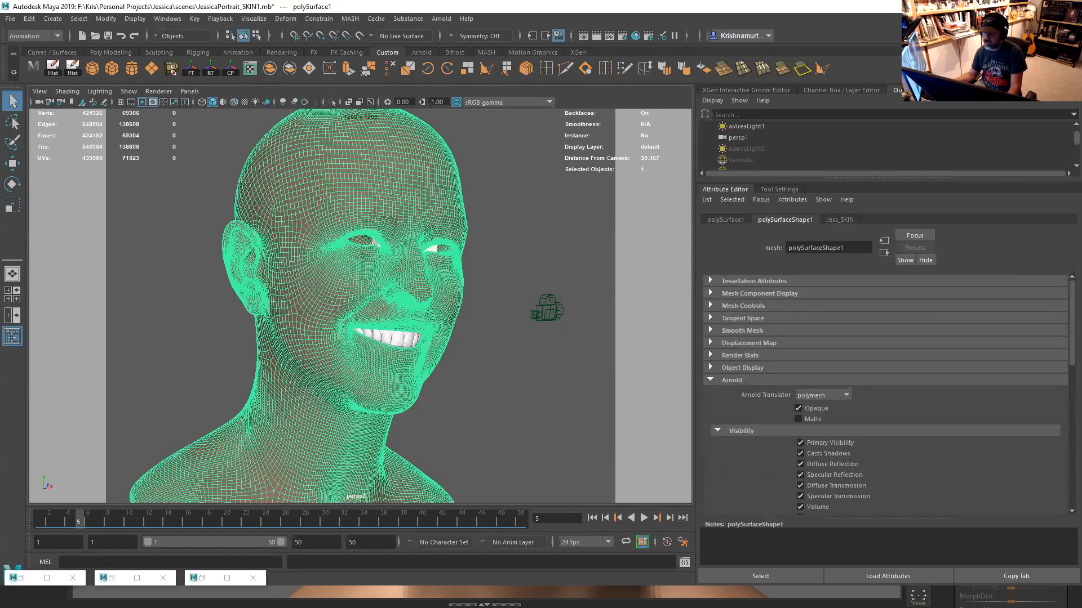
Check the displacement map creation in ZBrush, return to Maya and close the Blend Shape options
{"action": "left_click", "coordinate": [1004, 6]}
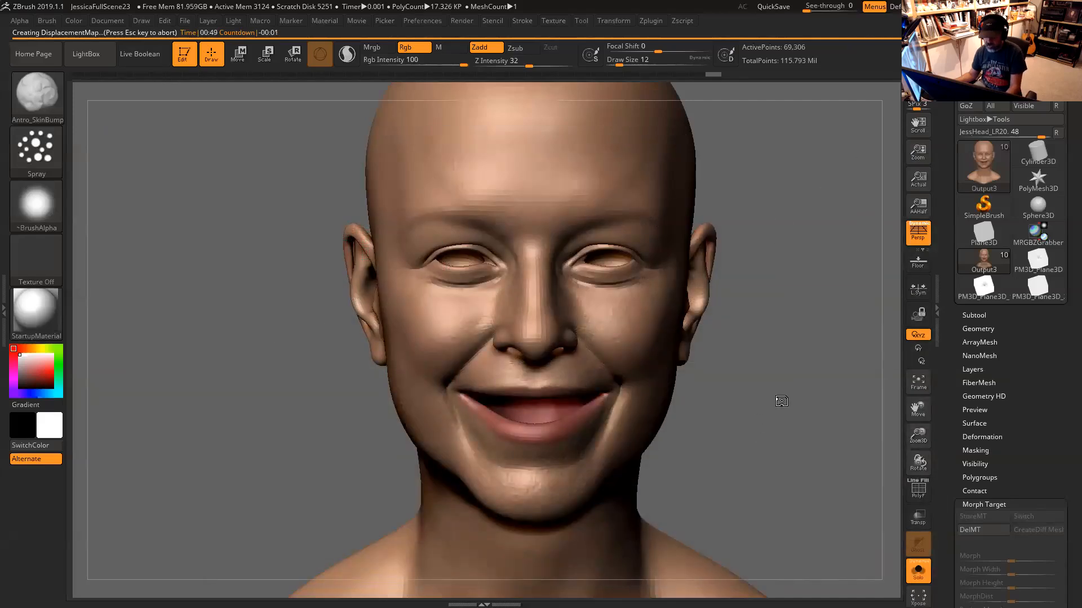
{"action": "key", "text": "alt+Tab"}
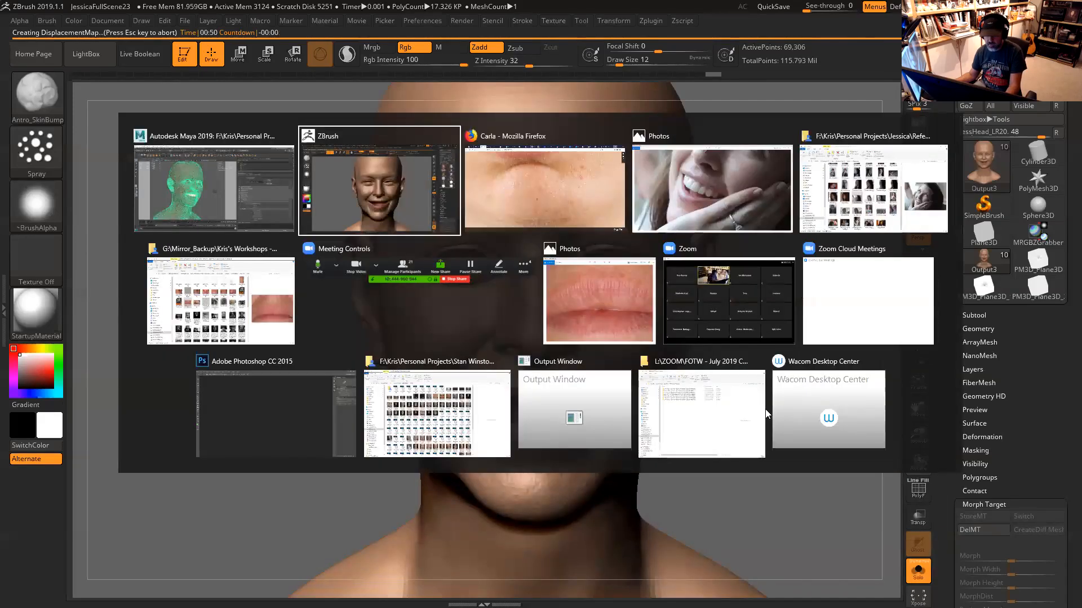
{"action": "key", "text": "alt+Tab"}
{"action": "key", "text": "alt+Tab"}
{"action": "key", "text": "alt+Tab"}
{"action": "key", "text": "alt+Tab"}
{"action": "key", "text": "alt+Tab"}
{"action": "key", "text": "alt+Tab"}
{"action": "key", "text": "alt+Tab"}
{"action": "key", "text": "alt+Tab"}
{"action": "key", "text": "alt+Tab"}
{"action": "key", "text": "alt+Tab"}
{"action": "key", "text": "alt+Tab"}
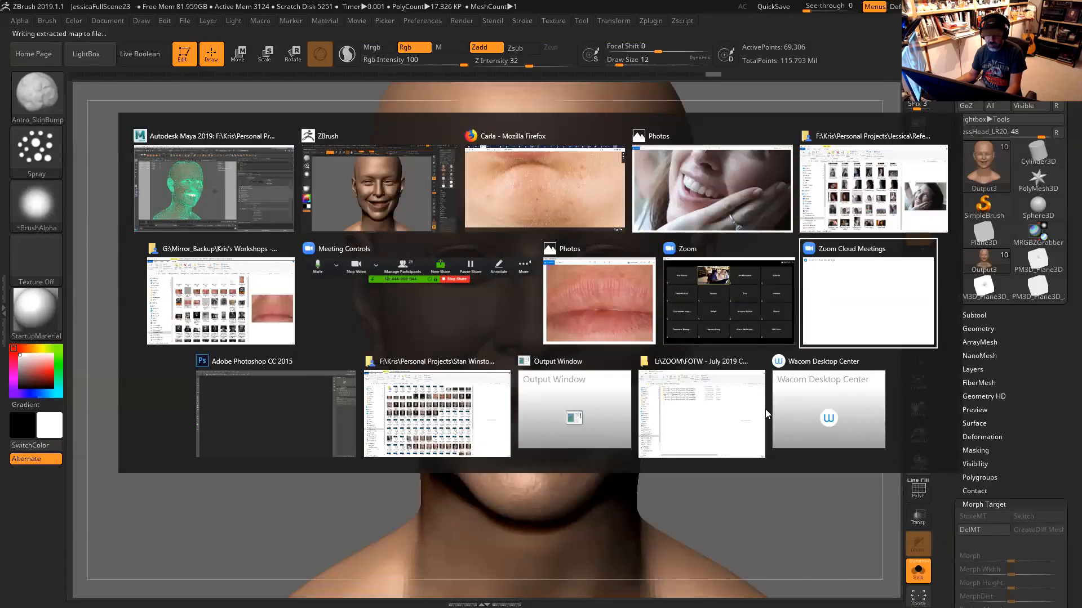
{"action": "key", "text": "alt+Tab"}
{"action": "key", "text": "alt+Tab"}
{"action": "key", "text": "alt+Tab"}
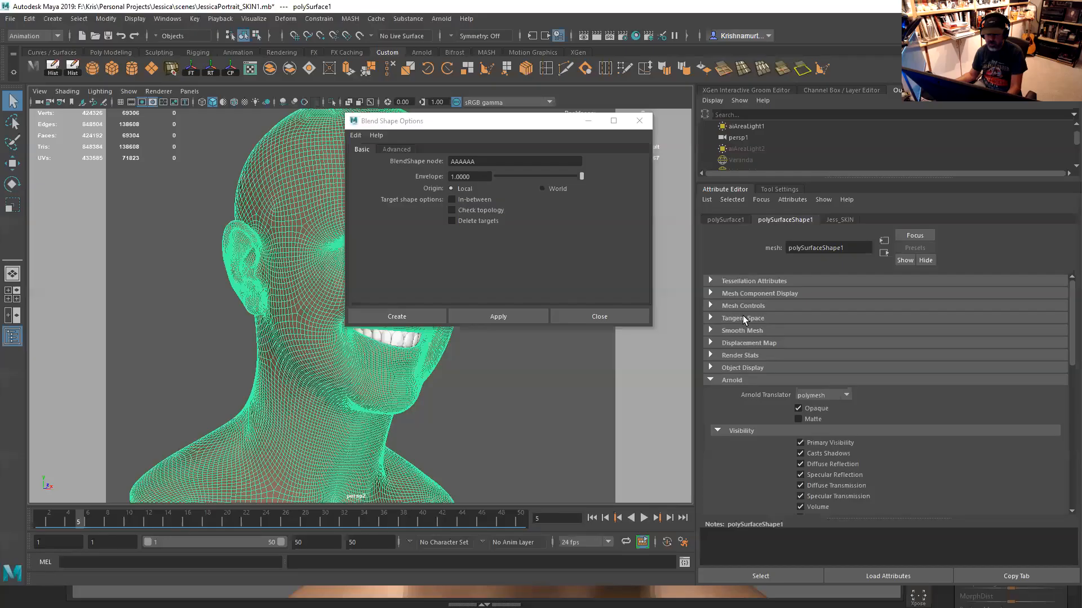
{"action": "left_click", "coordinate": [618, 316]}
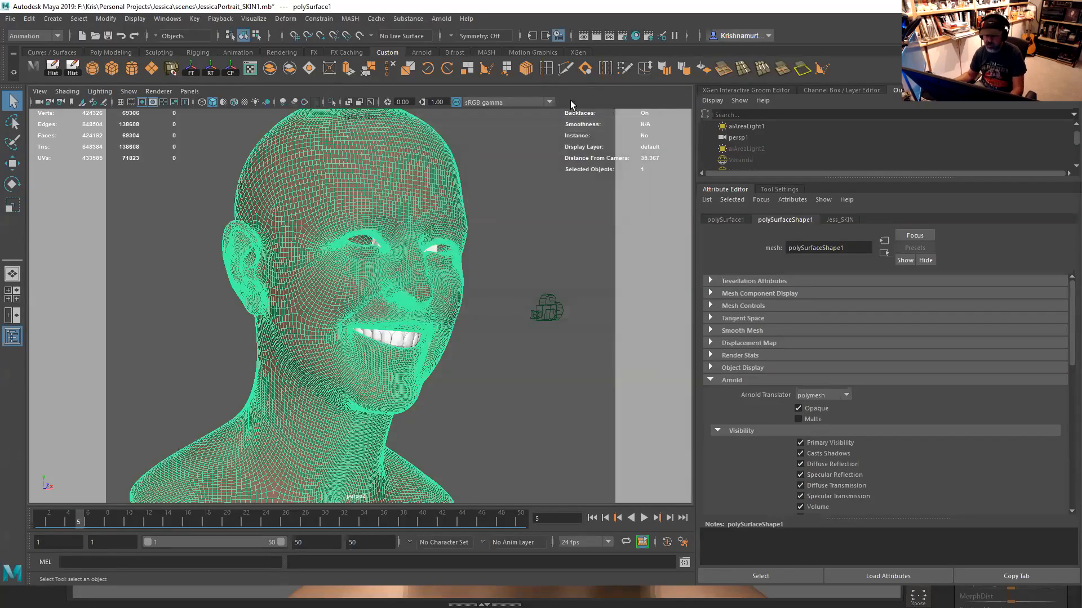
Open the Hypershade and delete all unused shading nodes from the scene
{"action": "left_click", "coordinate": [634, 37]}
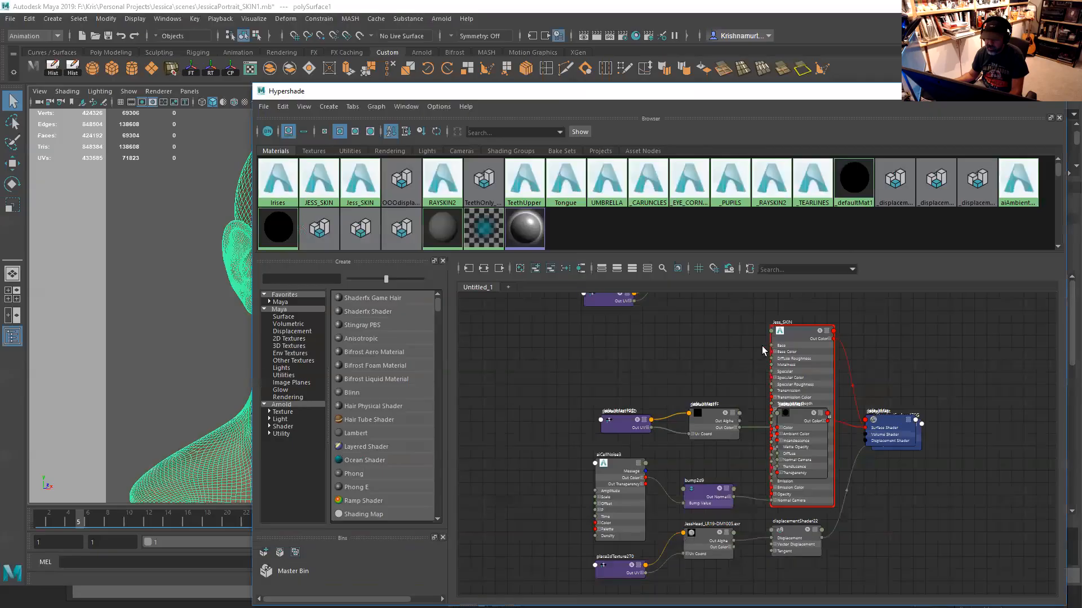
{"action": "left_click", "coordinate": [811, 339]}
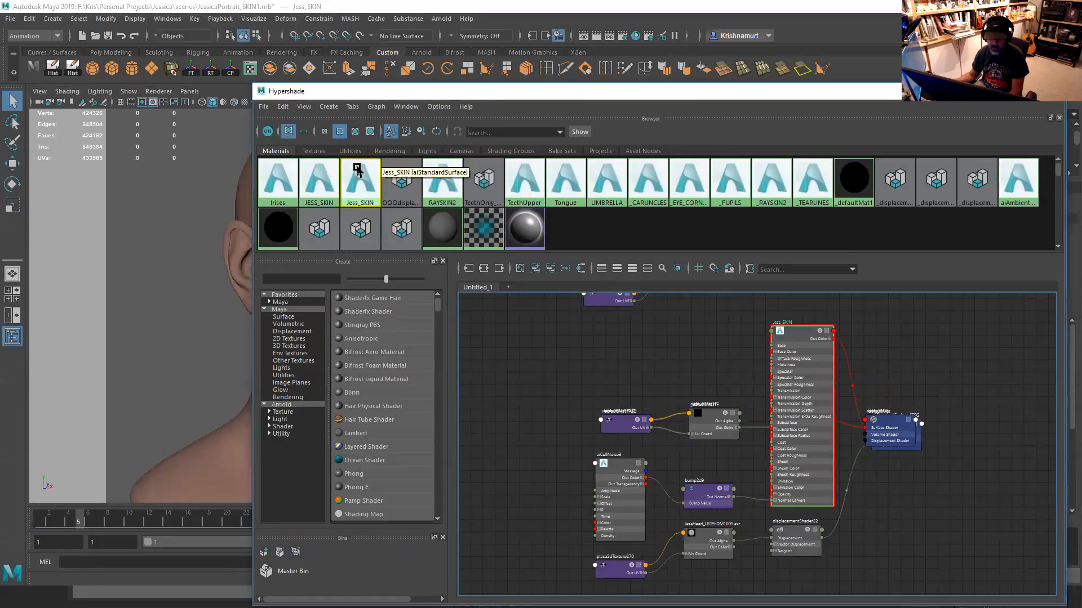
{"action": "left_click", "coordinate": [283, 107]}
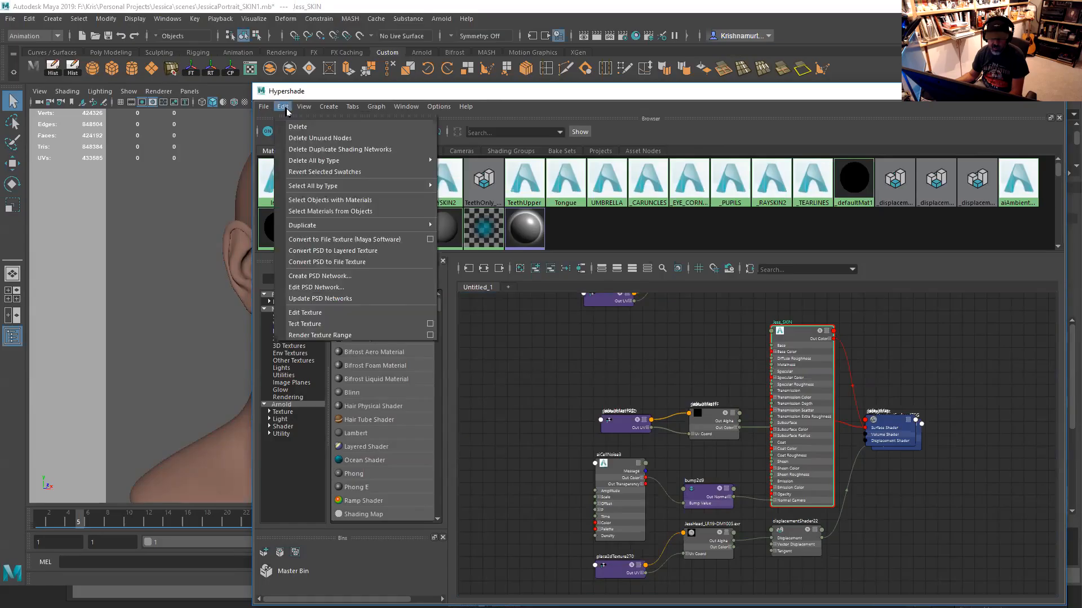
{"action": "left_click", "coordinate": [323, 140]}
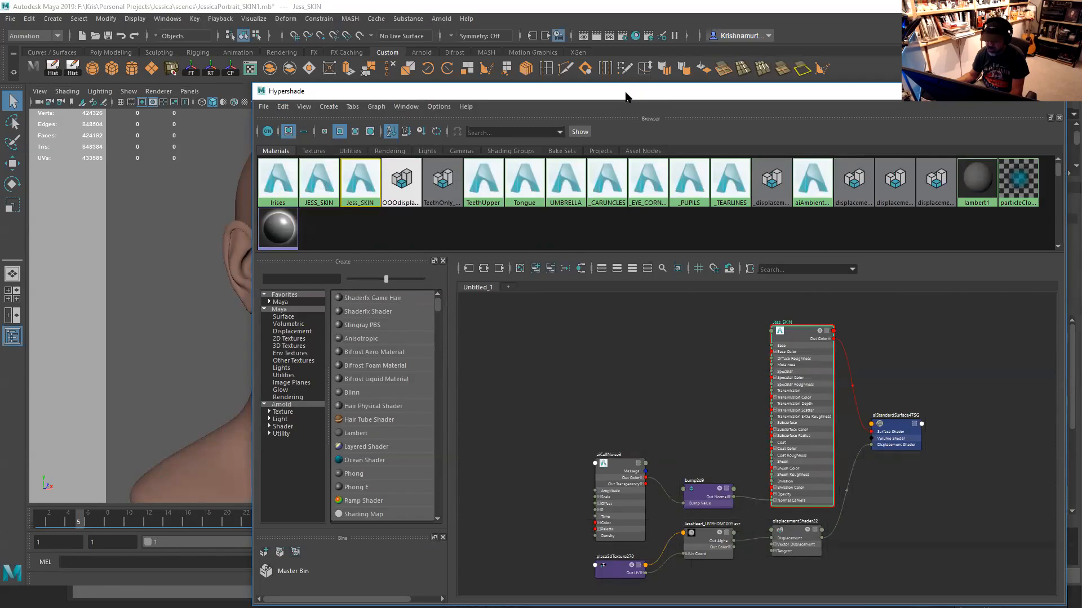
Graph the material network of the selected head mesh in the Hypershade
{"action": "left_click_drag", "start_coordinate": [625, 95], "coordinate": [513, 210]}
{"action": "left_click", "coordinate": [263, 220]}
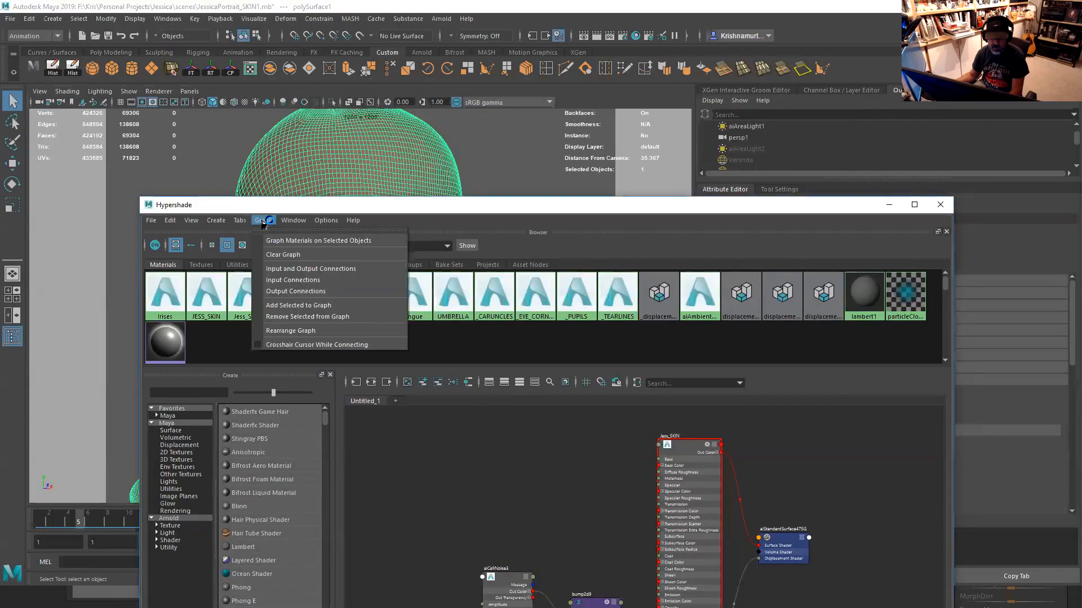
{"action": "left_click", "coordinate": [322, 241]}
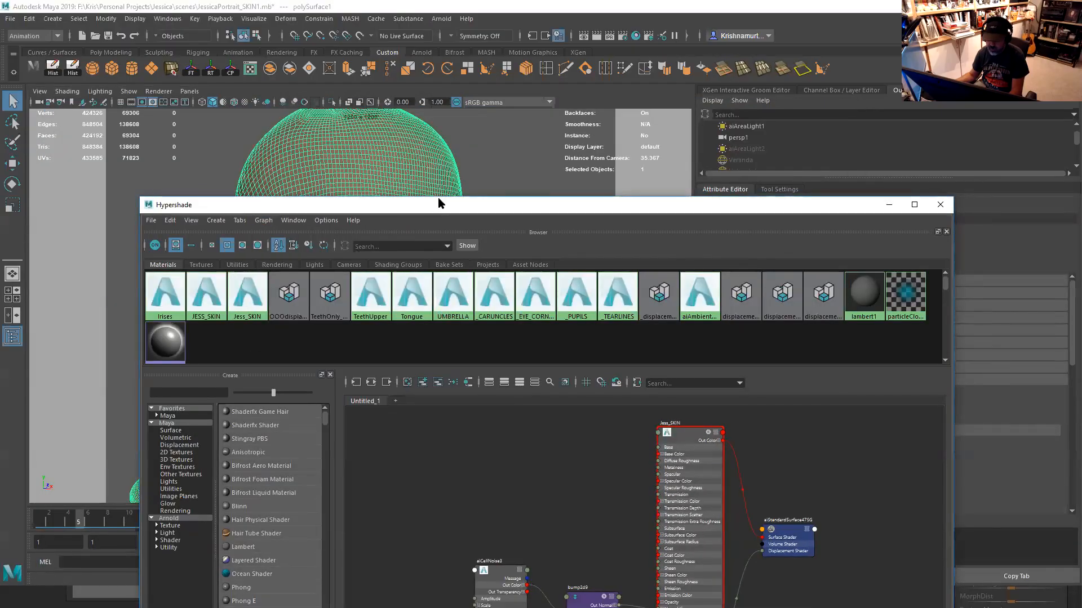
{"action": "left_click_drag", "start_coordinate": [438, 200], "coordinate": [472, 130]}
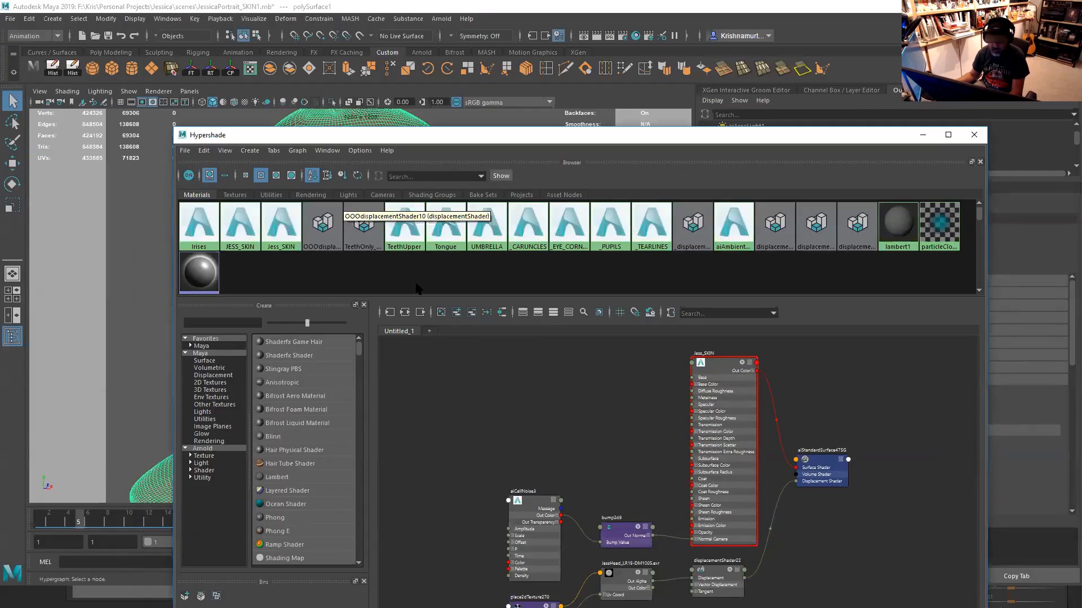
Compare the subsurface settings of the JESS_SKIN material with those of the Jess_SKIN material in the graph
{"action": "left_click", "coordinate": [249, 234]}
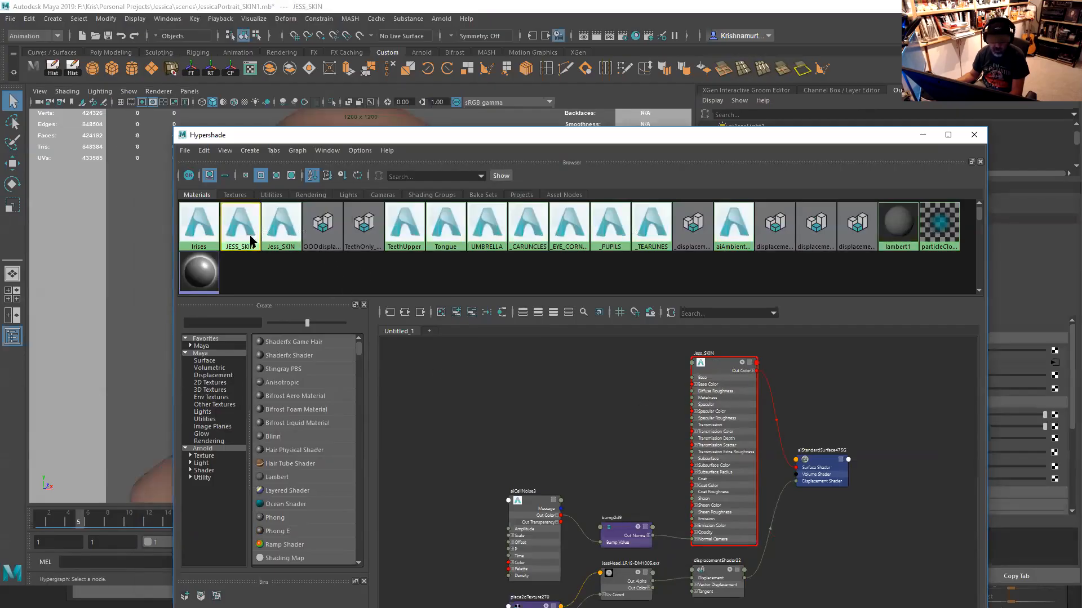
{"action": "left_click_drag", "start_coordinate": [530, 140], "coordinate": [210, 154]}
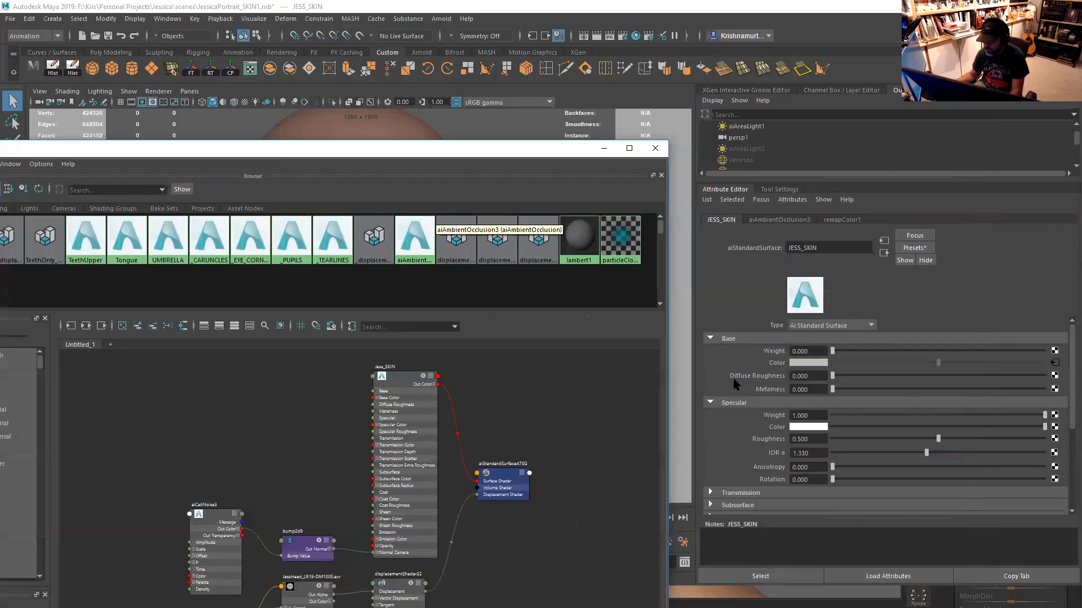
{"action": "scroll", "coordinate": [1065, 378], "scroll_direction": "down", "scroll_amount": 5}
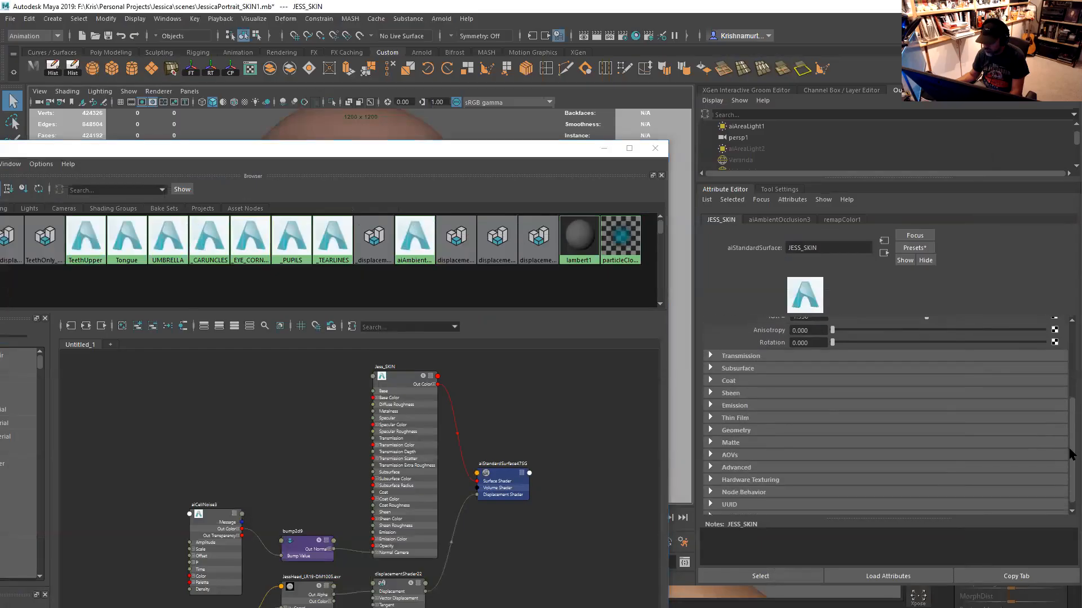
{"action": "left_click", "coordinate": [794, 397]}
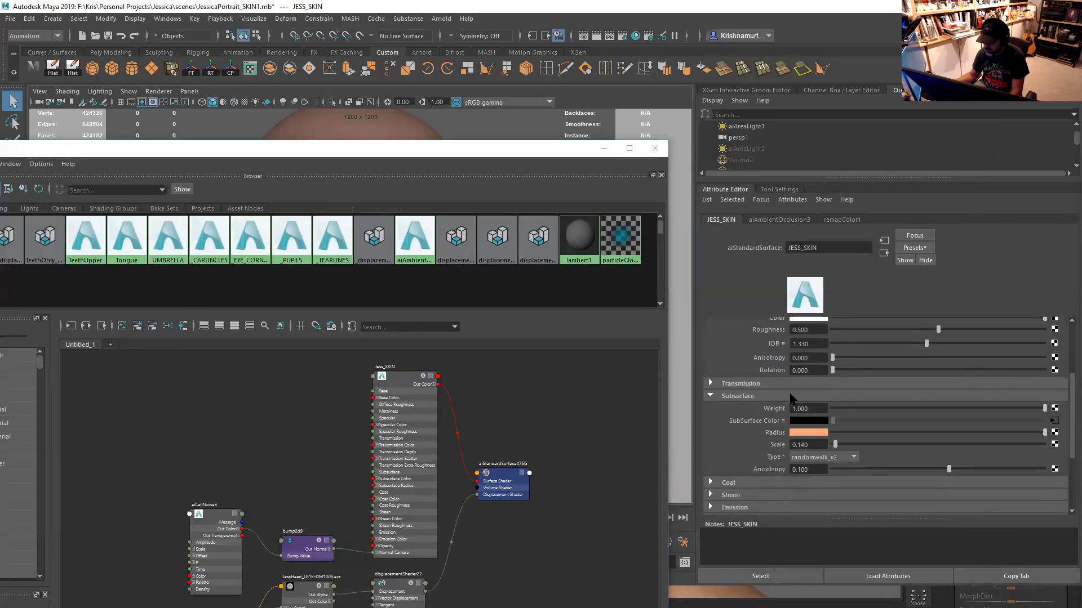
{"action": "left_click", "coordinate": [397, 383]}
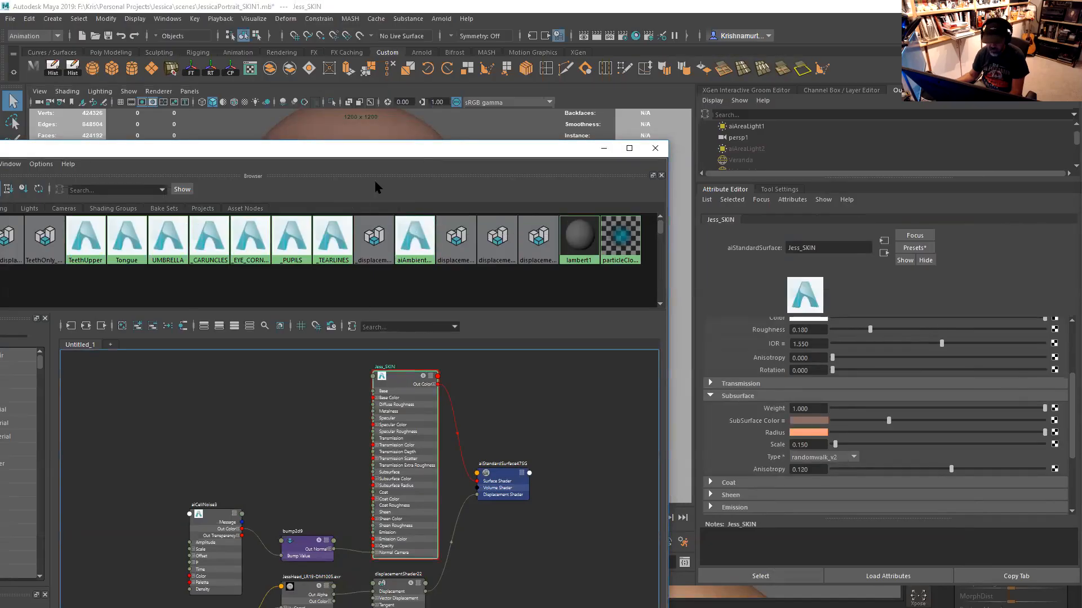
{"action": "left_click_drag", "start_coordinate": [441, 155], "coordinate": [739, 168]}
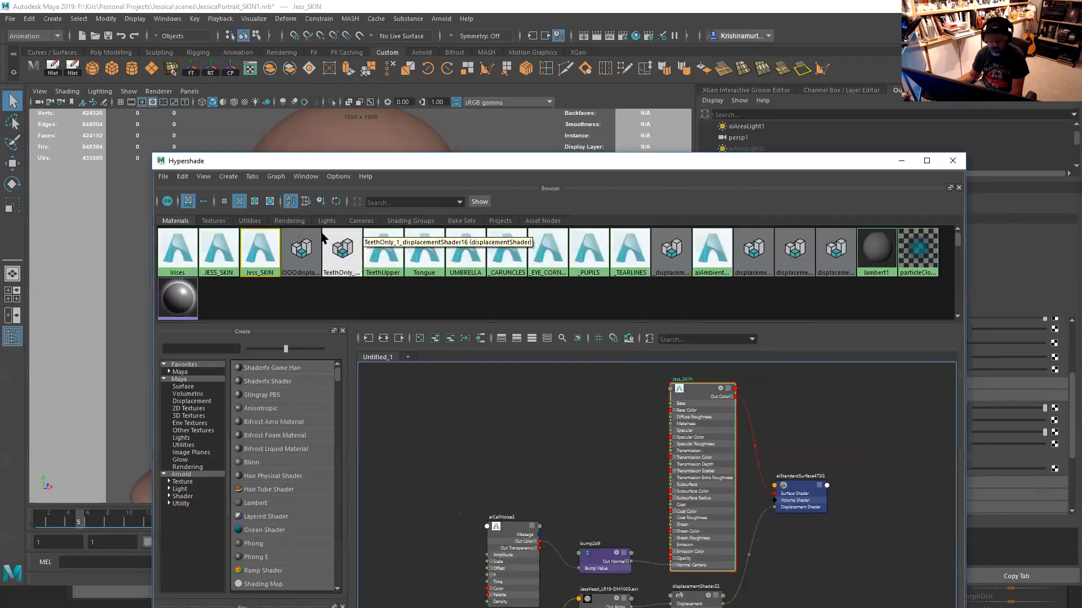
Delete the redundant JESS_SKIN material, keeping the graphed Jess_SKIN material
{"action": "left_click", "coordinate": [224, 254]}
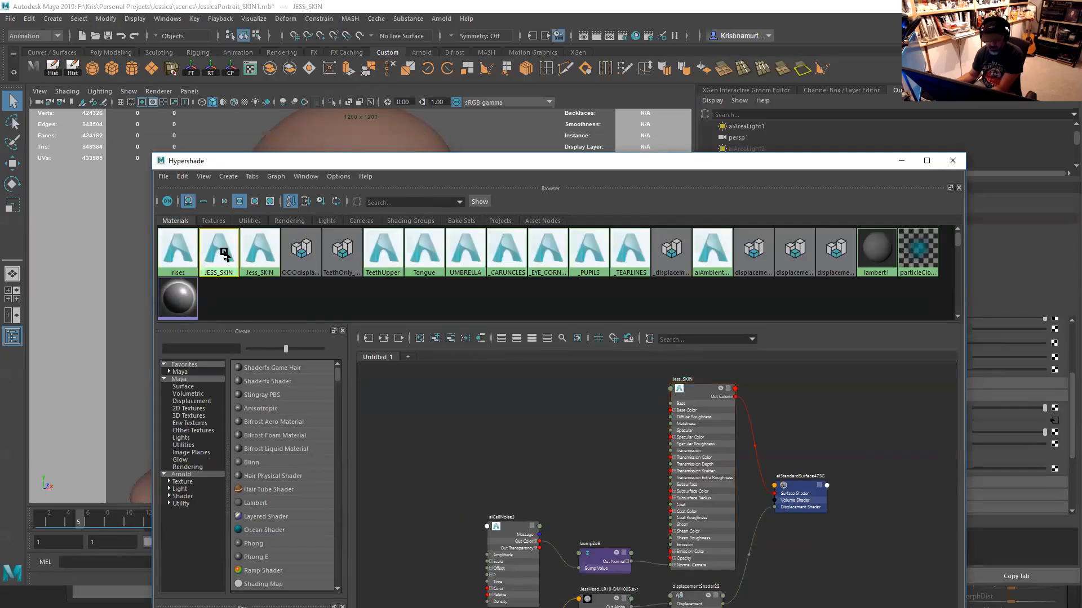
{"action": "key", "text": "Delete"}
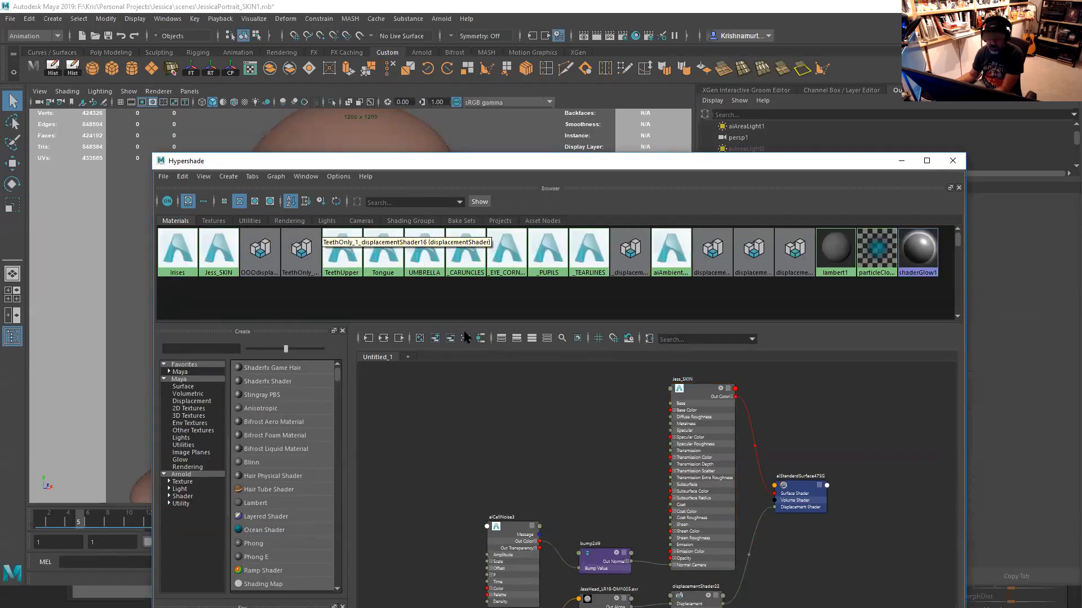
{"action": "left_click_drag", "start_coordinate": [738, 162], "coordinate": [685, 68]}
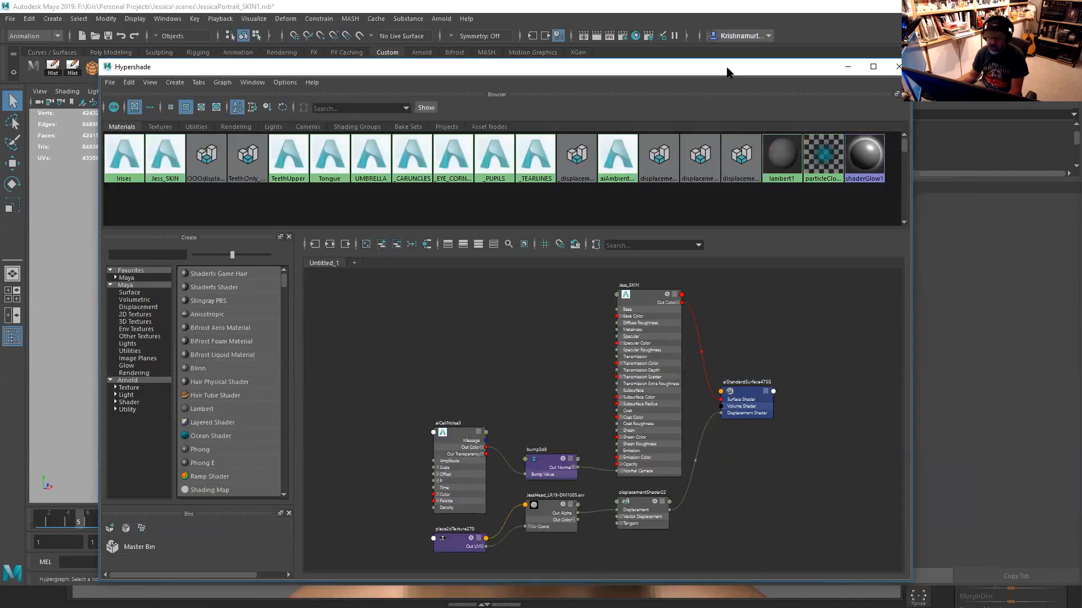
{"action": "left_click_drag", "start_coordinate": [727, 72], "coordinate": [792, 59]}
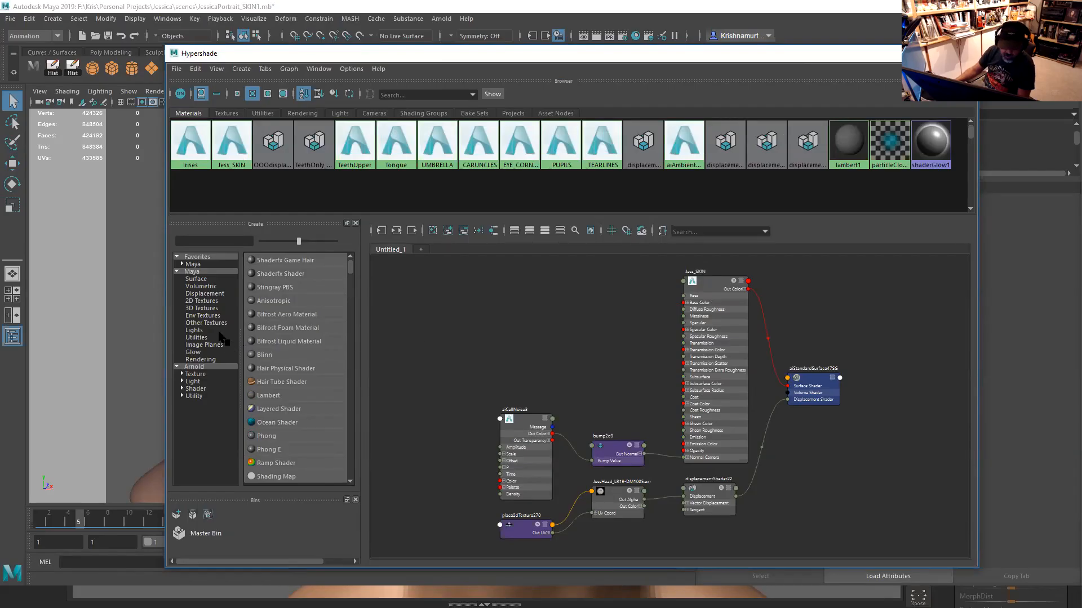
Create a new Arnold aiStandardSurface shader and name it GreyTest
{"action": "left_click", "coordinate": [195, 389]}
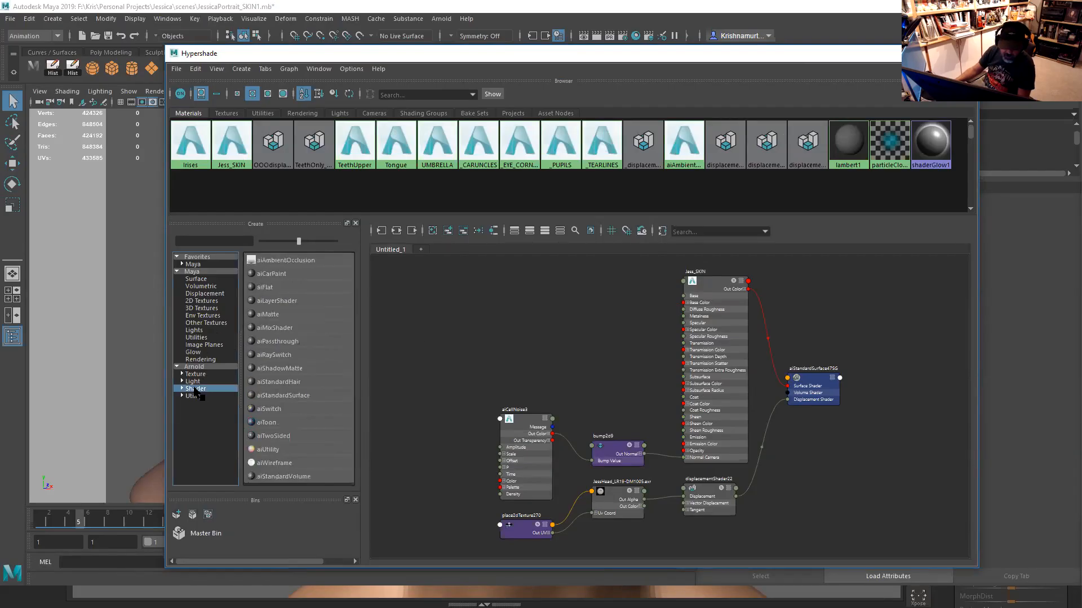
{"action": "left_click", "coordinate": [293, 395]}
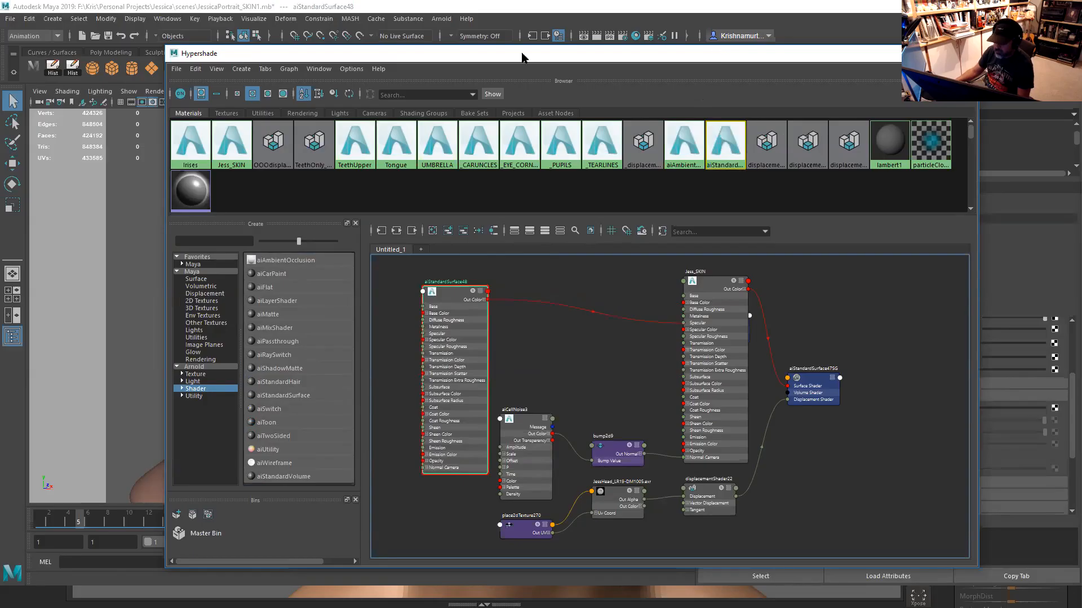
{"action": "left_click_drag", "start_coordinate": [715, 55], "coordinate": [520, 58]}
{"action": "type", "text": "GreyTest"}
{"action": "key", "text": "Return"}
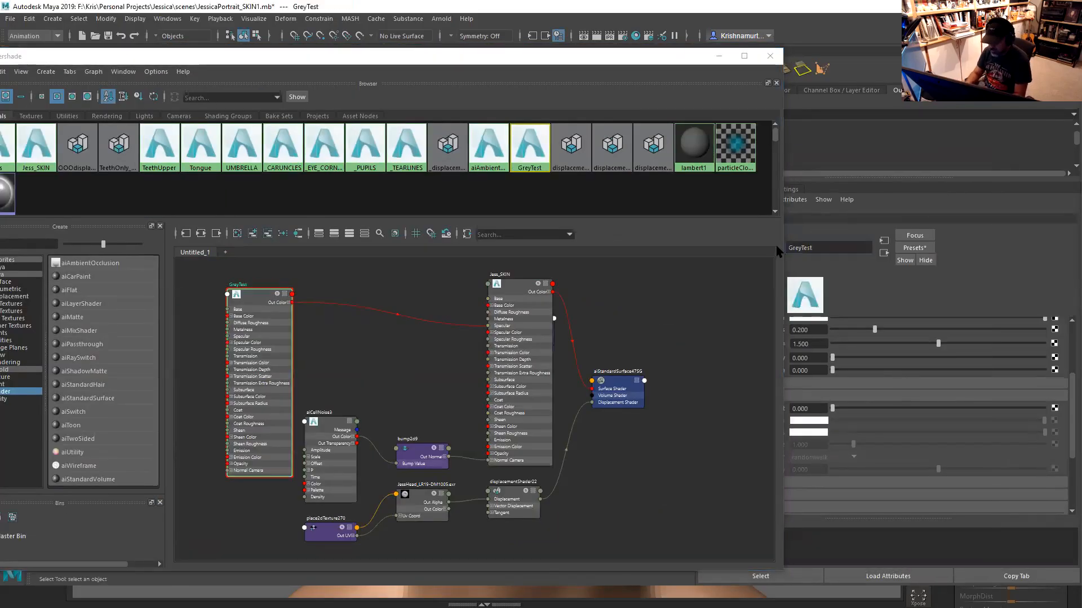
Darken the base color of the GreyTest shader to a mid grey
{"action": "left_click_drag", "start_coordinate": [643, 59], "coordinate": [538, 55]}
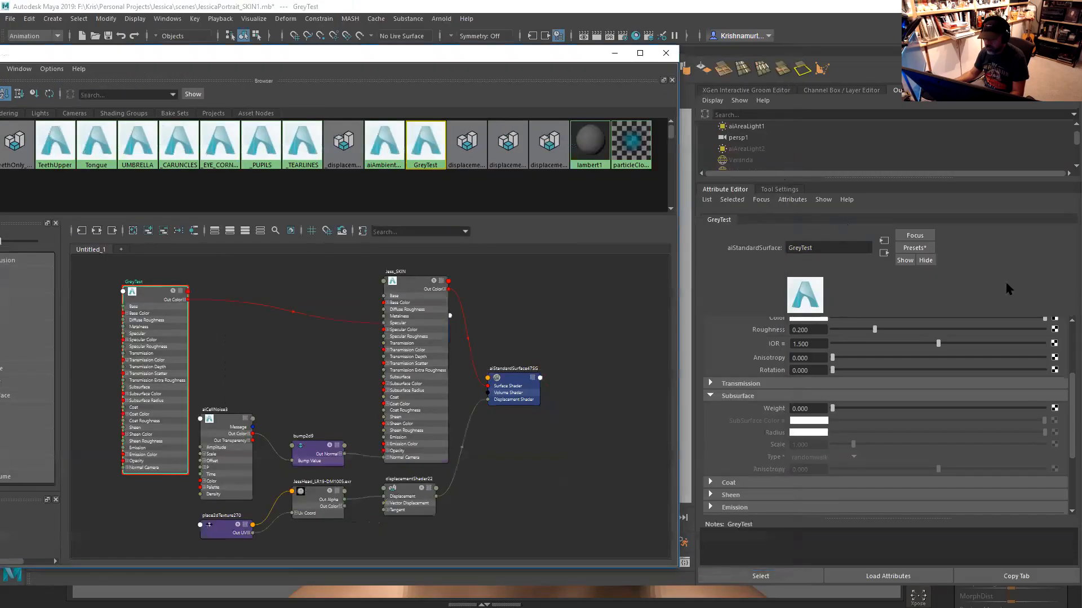
{"action": "left_click", "coordinate": [1068, 407]}
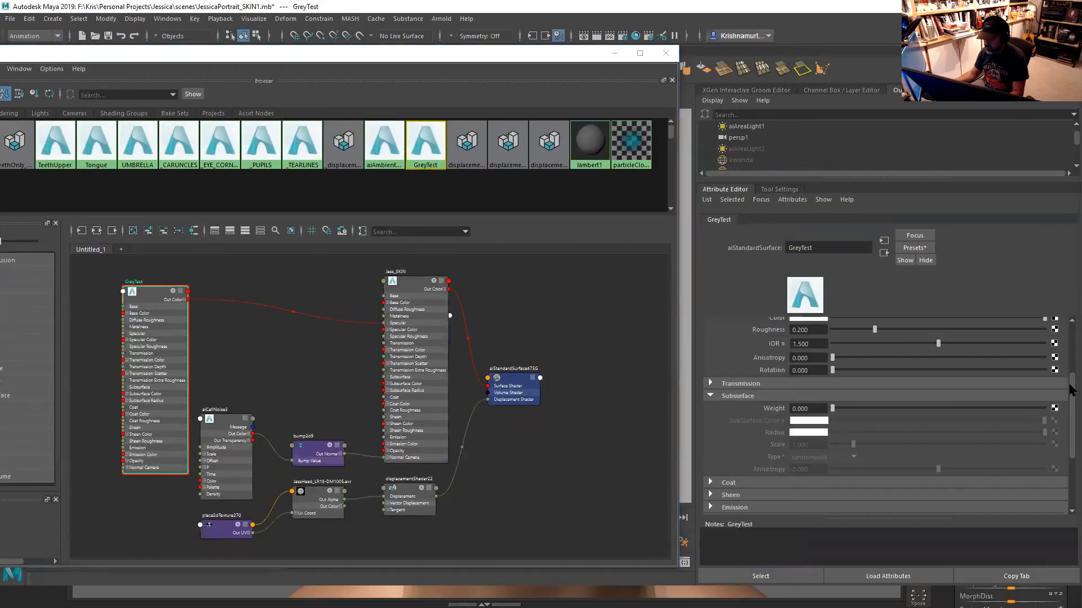
{"action": "left_click_drag", "start_coordinate": [1070, 385], "coordinate": [1055, 325]}
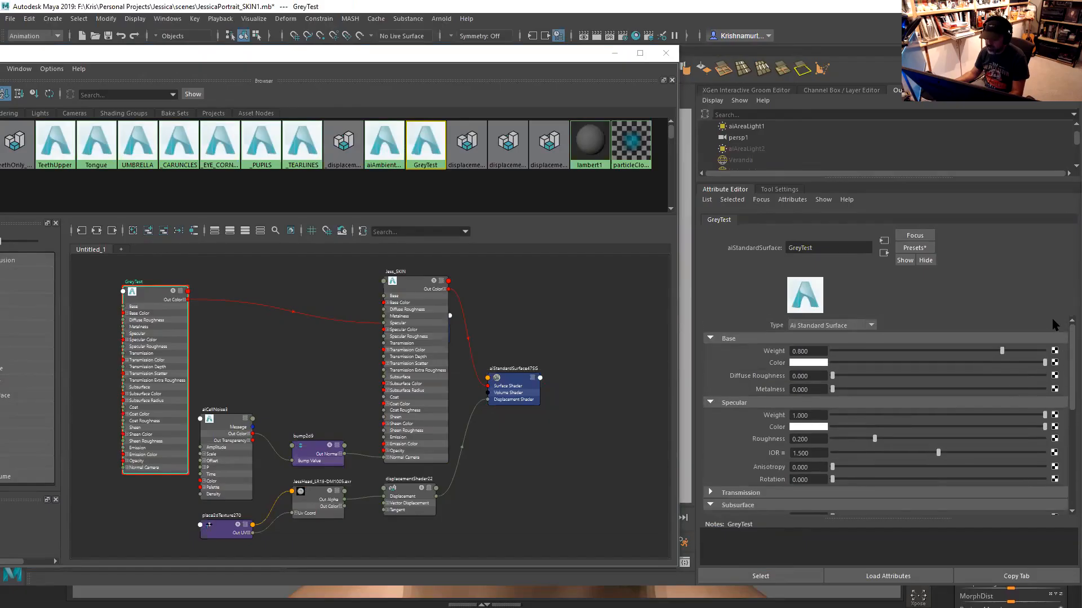
{"action": "left_click_drag", "start_coordinate": [902, 364], "coordinate": [882, 367]}
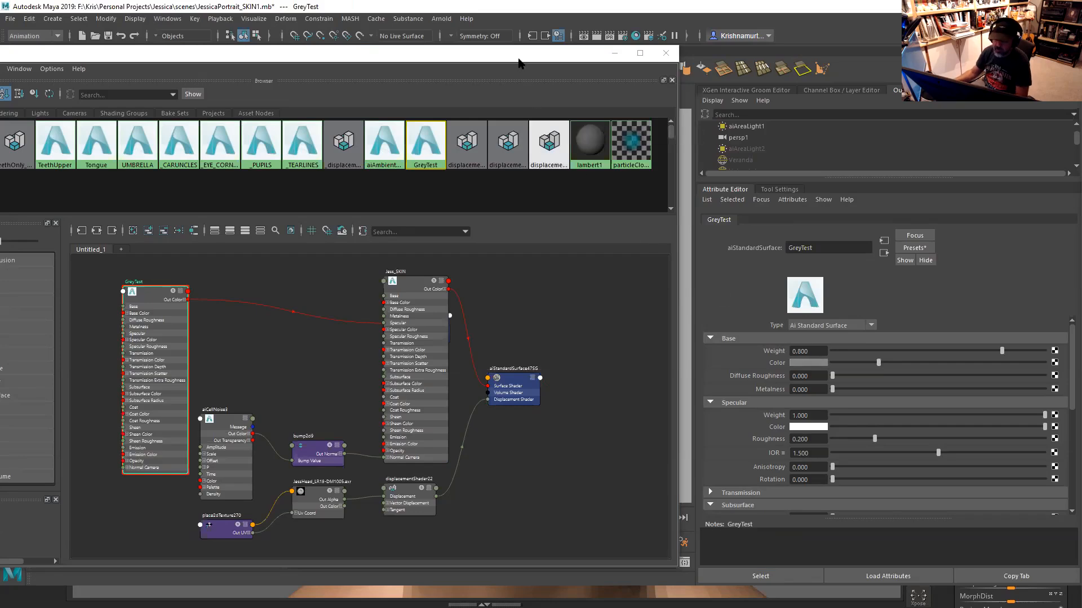
Move the Jess_SKIN node down in the graph to uncover GreyTest's shading group and select that group
{"action": "left_click_drag", "start_coordinate": [519, 54], "coordinate": [856, 121]}
{"action": "left_click", "coordinate": [474, 375]}
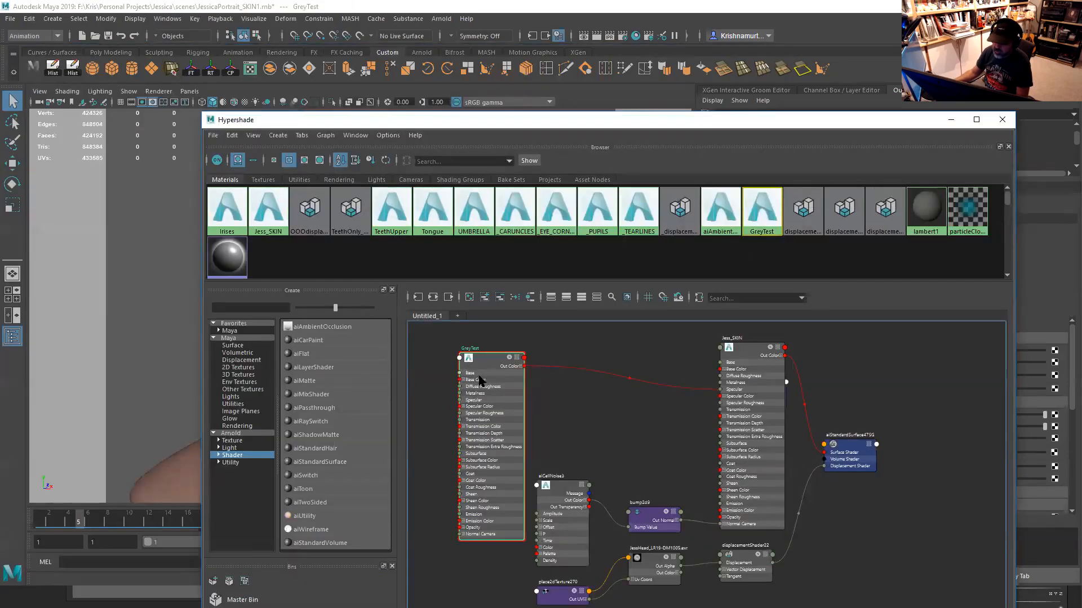
{"action": "left_click_drag", "start_coordinate": [697, 434], "coordinate": [723, 452]}
{"action": "left_click", "coordinate": [762, 384]}
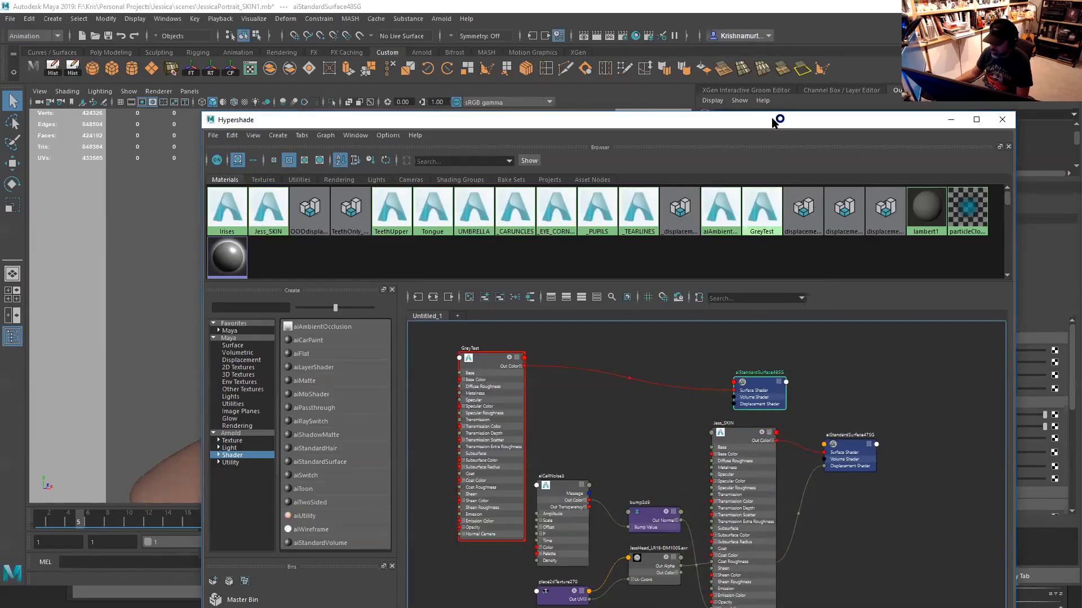
Select the head mesh in the viewport and assign the GreyTest material to it
{"action": "left_click_drag", "start_coordinate": [775, 122], "coordinate": [468, 111]}
{"action": "left_click_drag", "start_coordinate": [583, 102], "coordinate": [1081, 122]}
{"action": "left_click", "coordinate": [313, 276]}
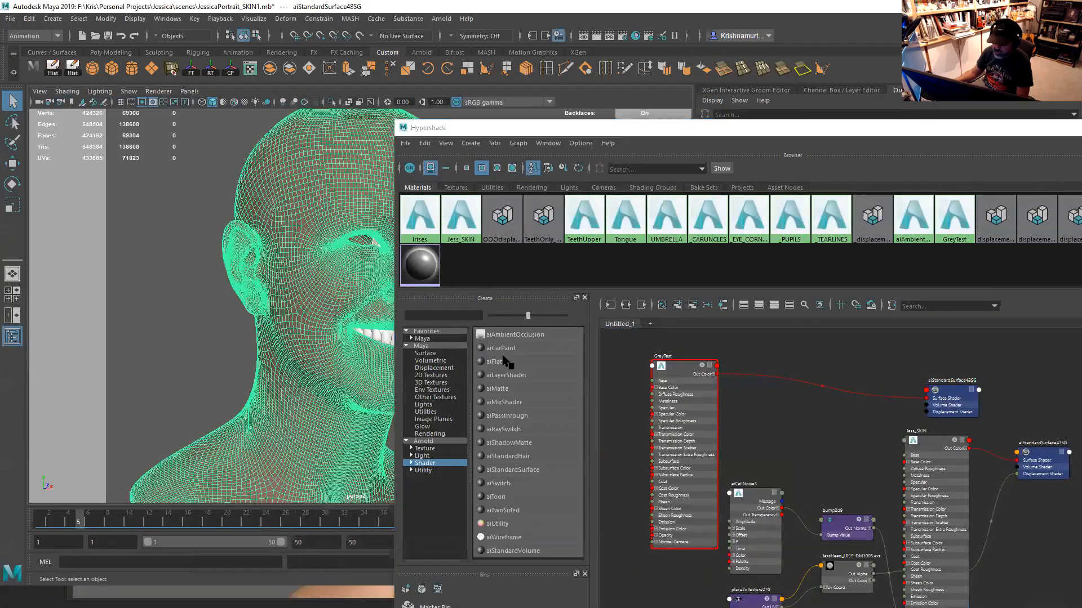
{"action": "right_click_drag", "start_coordinate": [683, 370], "coordinate": [679, 344]}
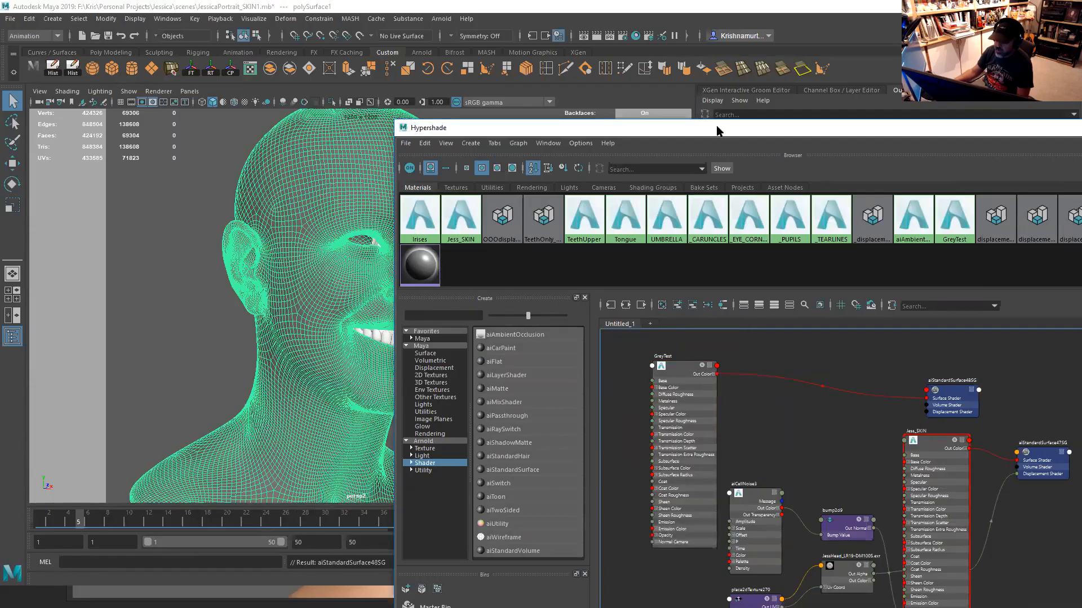
Connect the Out Normal of bump2d9 to the Normal Camera input of GreyTest
{"action": "left_click_drag", "start_coordinate": [717, 130], "coordinate": [641, 31]}
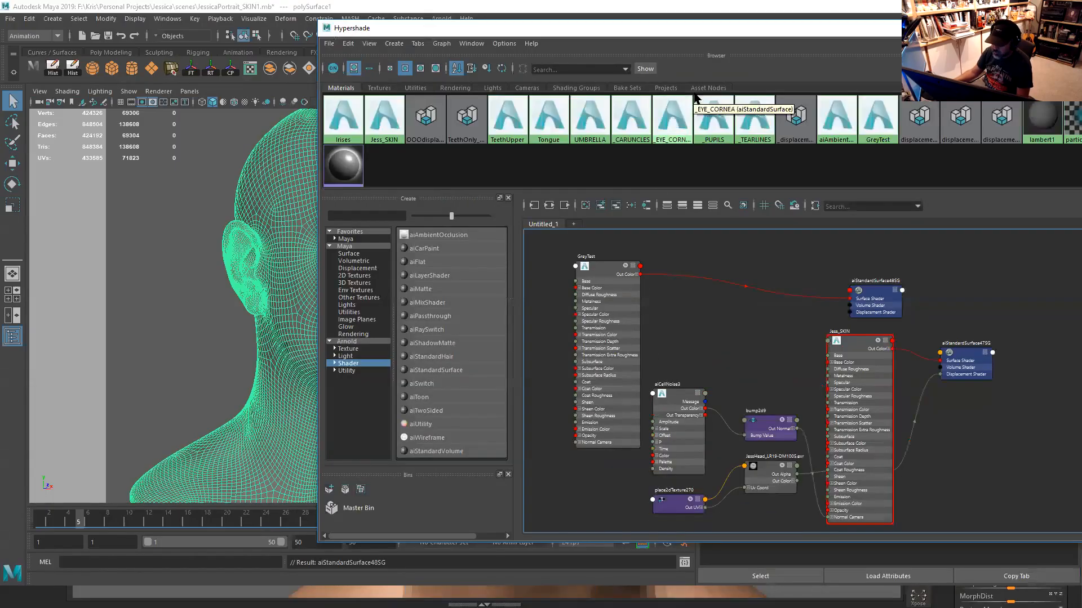
{"action": "left_click_drag", "start_coordinate": [390, 10], "coordinate": [27, 9]}
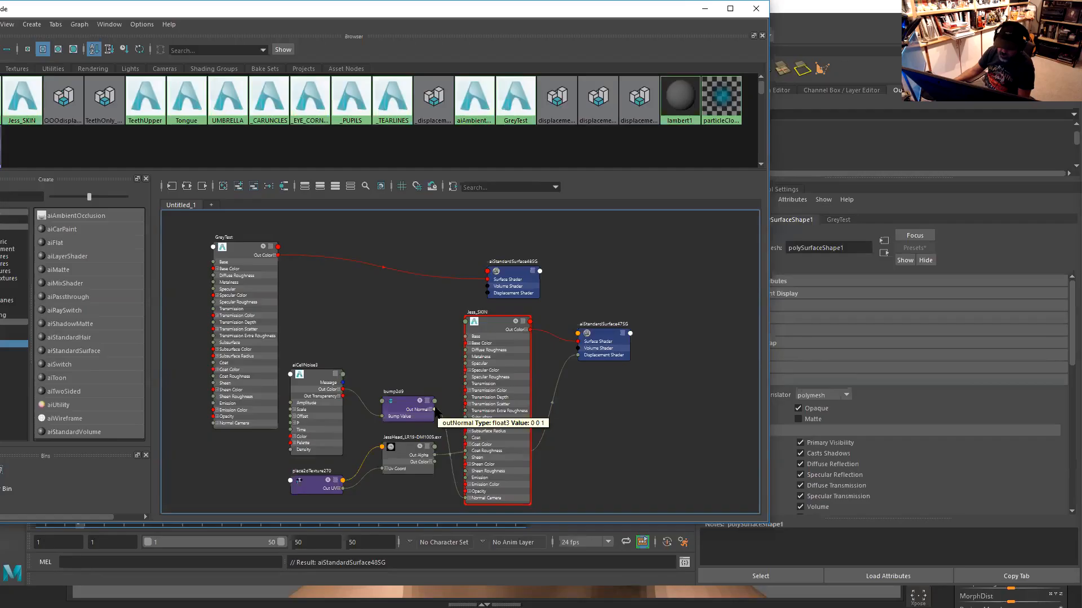
{"action": "left_click_drag", "start_coordinate": [434, 411], "coordinate": [213, 424]}
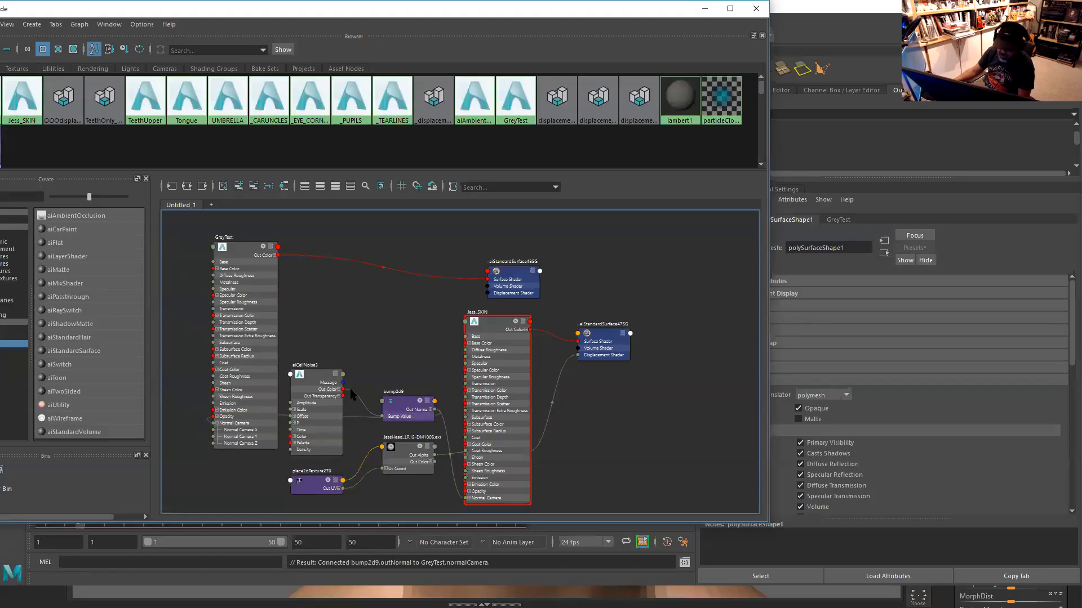
Minimize the Hypershade, frame a three-quarter close-up of the smiling face and open the Arnold RenderView
{"action": "left_click", "coordinate": [704, 9]}
{"action": "right_click_drag", "start_coordinate": [463, 275], "coordinate": [544, 391], "text": "alt"}
{"action": "left_click_drag", "start_coordinate": [544, 391], "coordinate": [454, 376], "text": "alt"}
{"action": "right_click_drag", "start_coordinate": [455, 377], "coordinate": [508, 387], "text": "alt"}
{"action": "middle_click_drag", "start_coordinate": [508, 386], "coordinate": [481, 373], "text": "alt"}
{"action": "left_click_drag", "start_coordinate": [482, 373], "coordinate": [450, 360], "text": "alt"}
{"action": "right_click_drag", "start_coordinate": [445, 323], "coordinate": [615, 67], "text": "alt"}
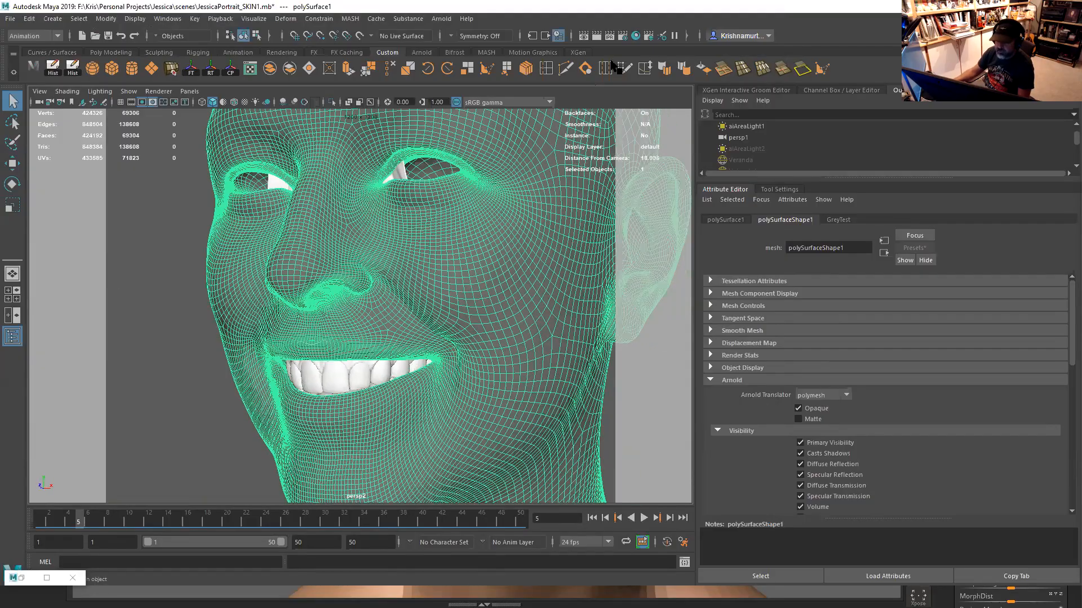
{"action": "left_click", "coordinate": [442, 19]}
{"action": "left_click", "coordinate": [456, 52]}
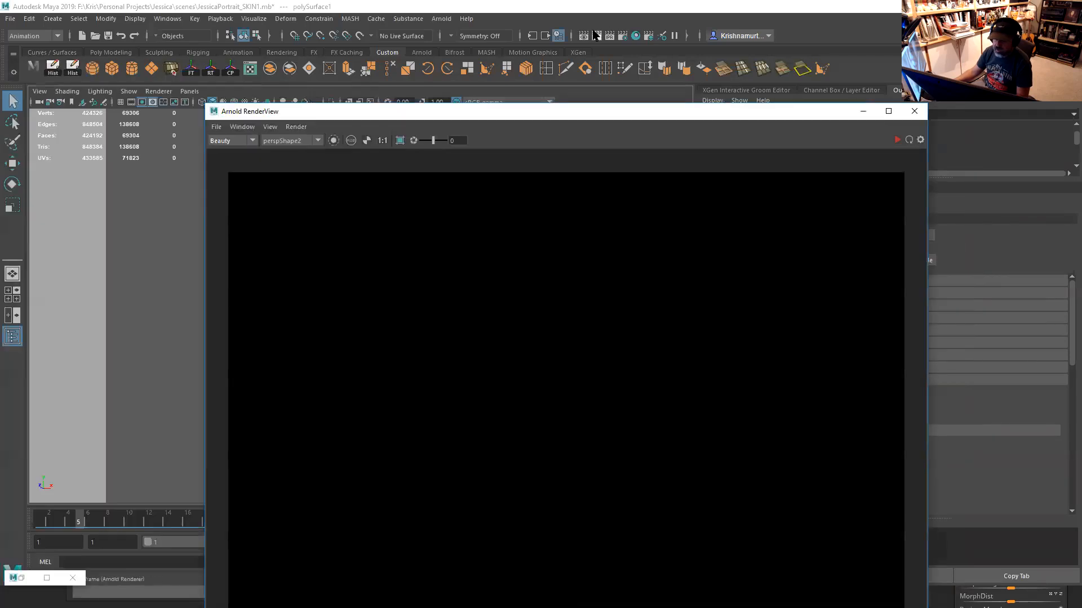
Set the render image size to 900 by 900 pixels in the Render Settings
{"action": "left_click", "coordinate": [622, 36]}
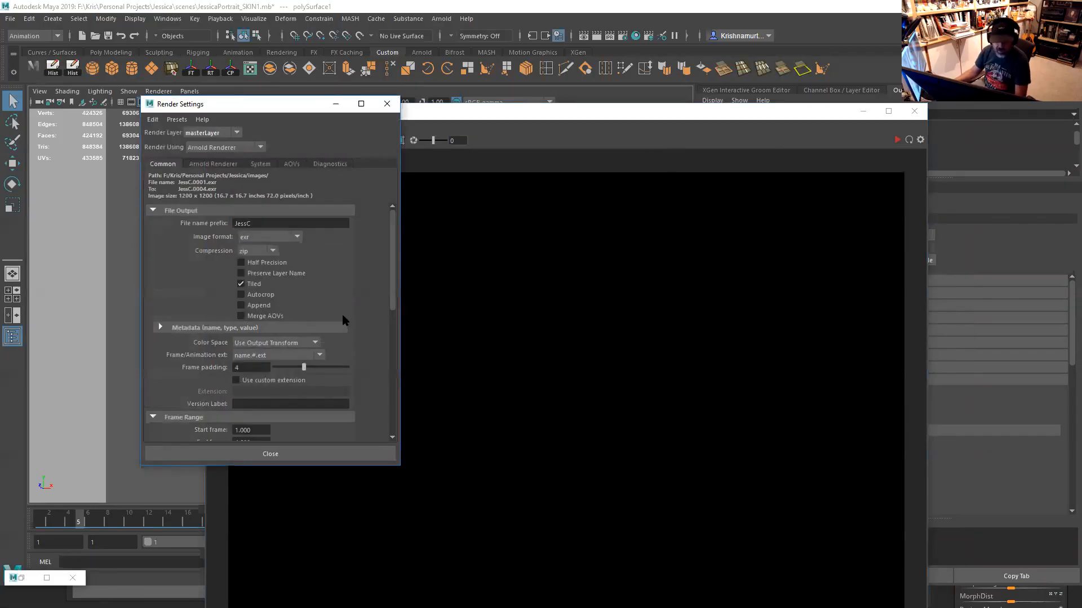
{"action": "left_click_drag", "start_coordinate": [393, 297], "coordinate": [288, 402]}
{"action": "left_click", "coordinate": [256, 335]}
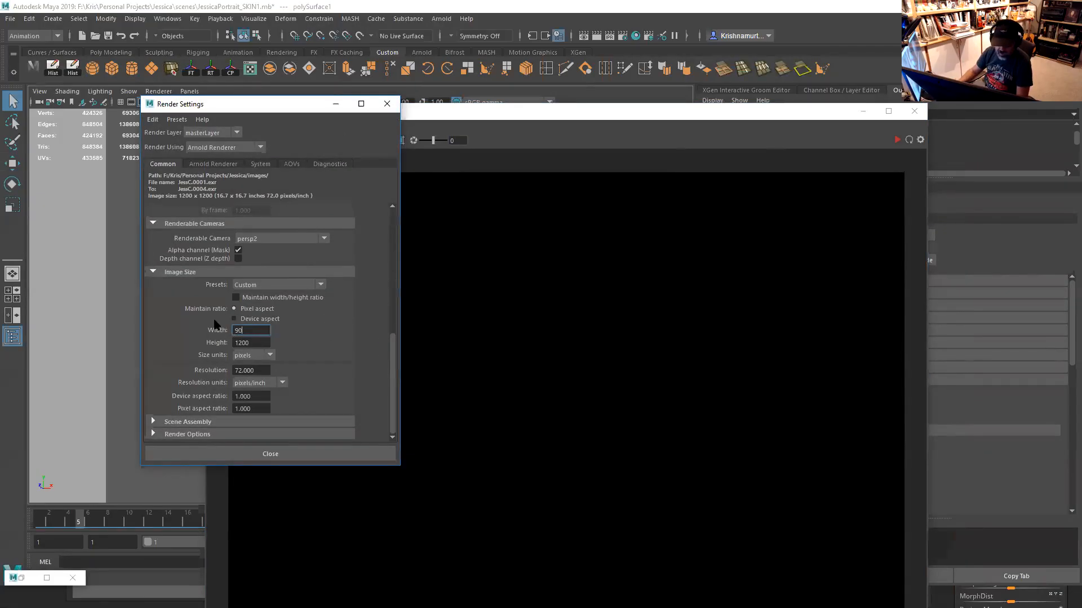
{"action": "key", "text": "Tab"}
{"action": "type", "text": "900"}
{"action": "key", "text": "Return"}
Lower the Camera (AA) samples for the Arnold Renderer and start a render of the persp2 view
{"action": "left_click", "coordinate": [231, 164]}
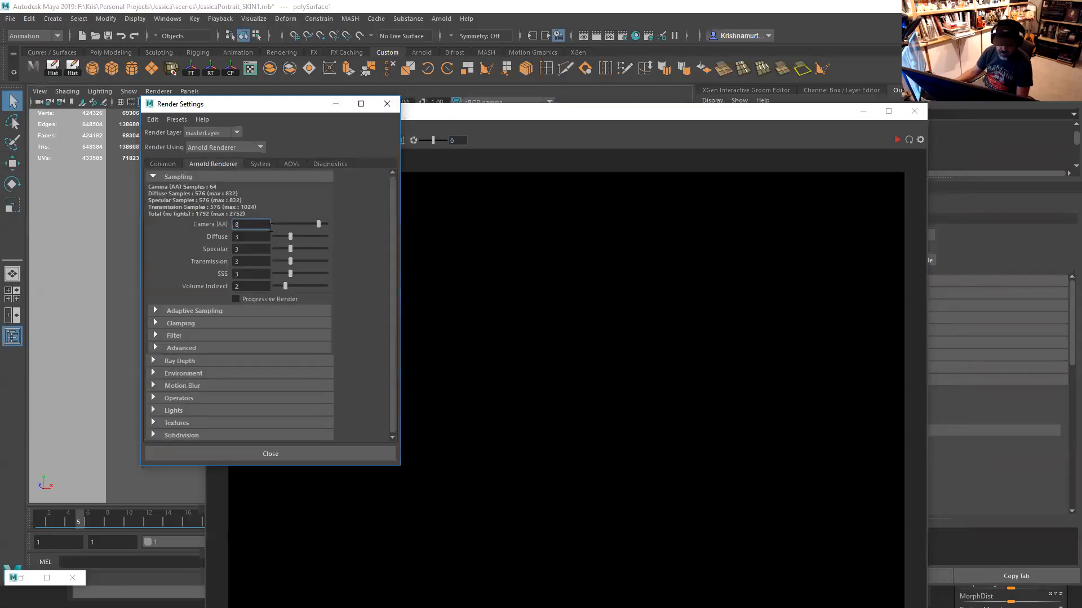
{"action": "left_click_drag", "start_coordinate": [316, 225], "coordinate": [310, 227]}
{"action": "left_click", "coordinate": [387, 103]}
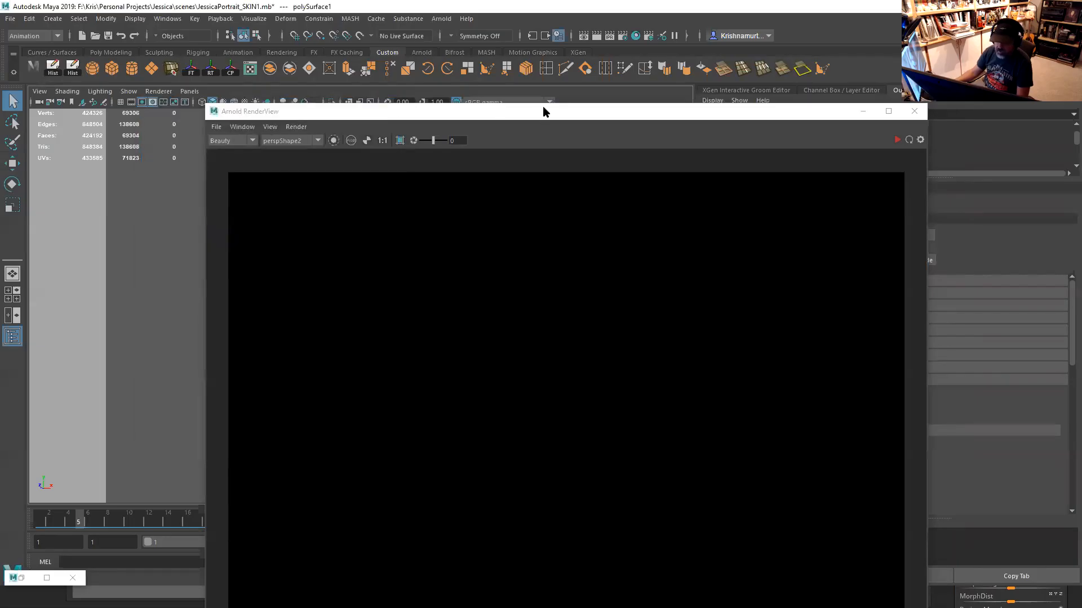
{"action": "left_click_drag", "start_coordinate": [543, 111], "coordinate": [527, 76]}
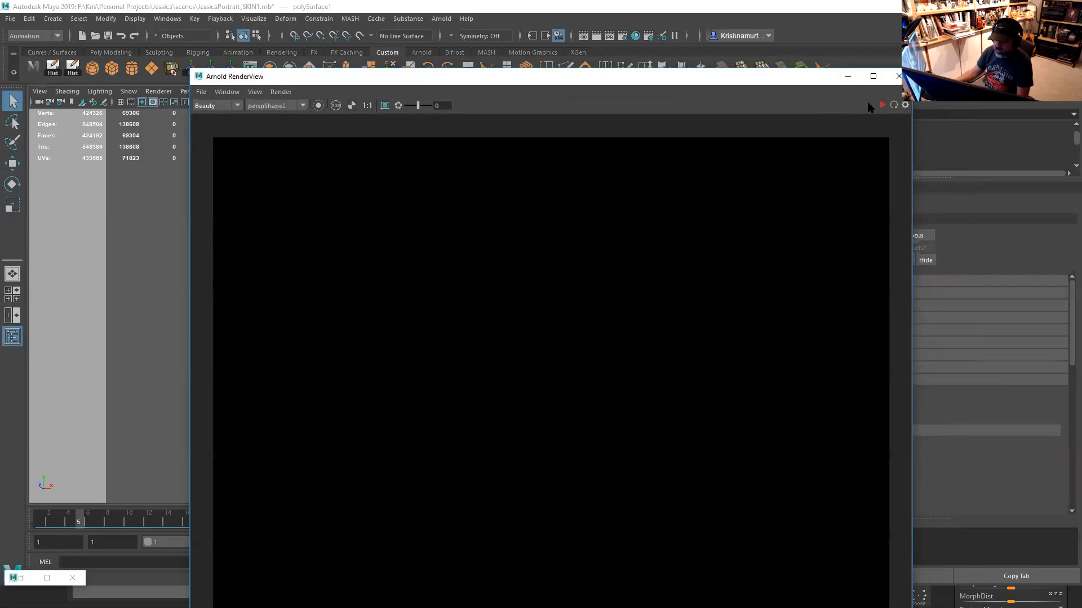
{"action": "left_click", "coordinate": [883, 105]}
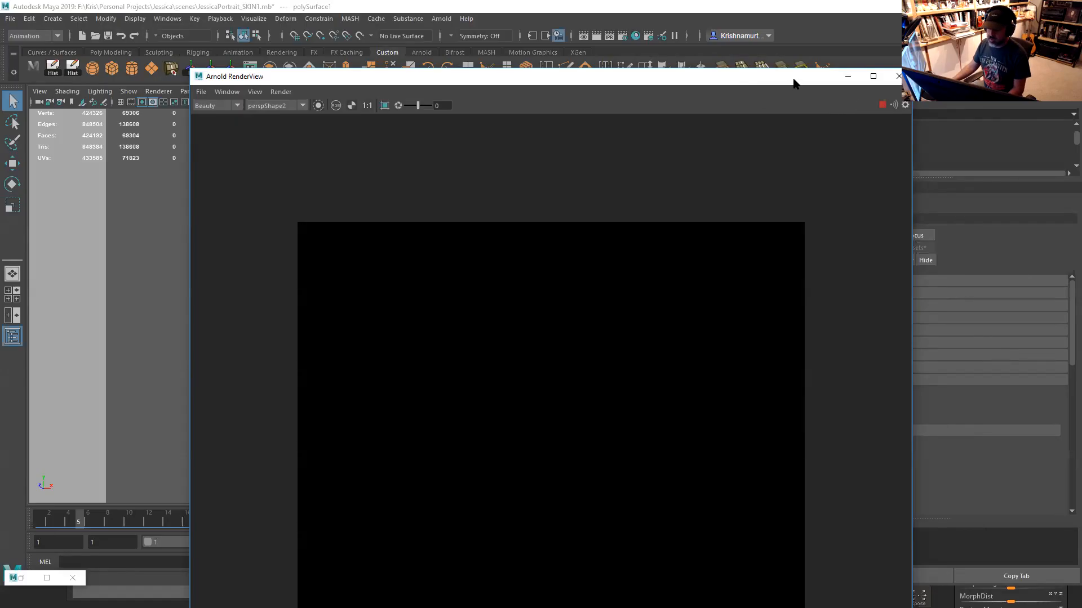
Set the Arnold subdivision type of the head mesh polySurfaceShape1 to none
{"action": "left_click_drag", "start_coordinate": [794, 83], "coordinate": [516, 122]}
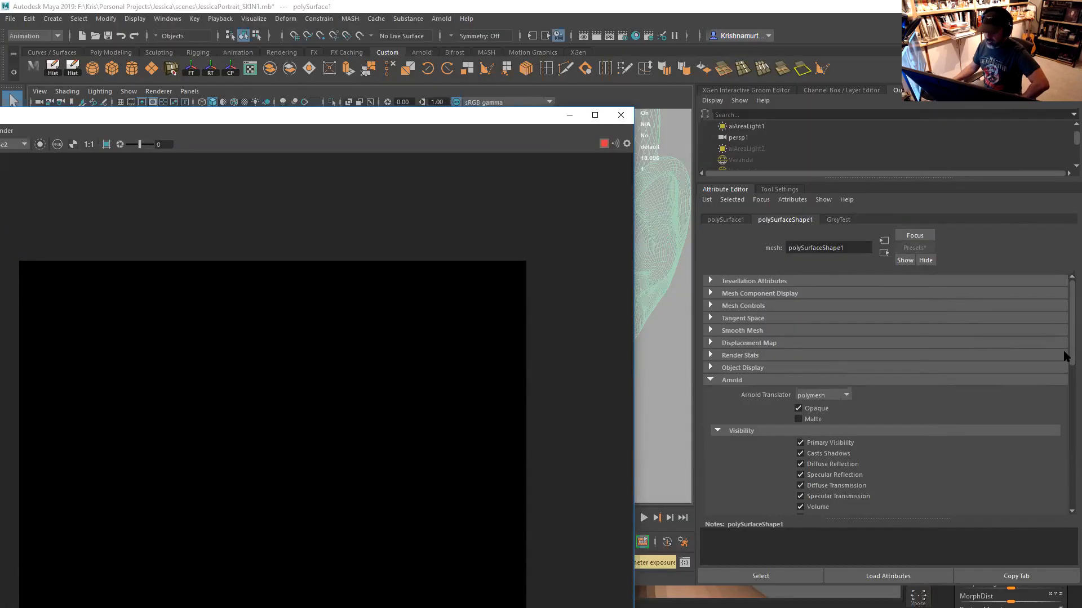
{"action": "left_click_drag", "start_coordinate": [1070, 322], "coordinate": [1070, 445]}
{"action": "left_click", "coordinate": [830, 353]}
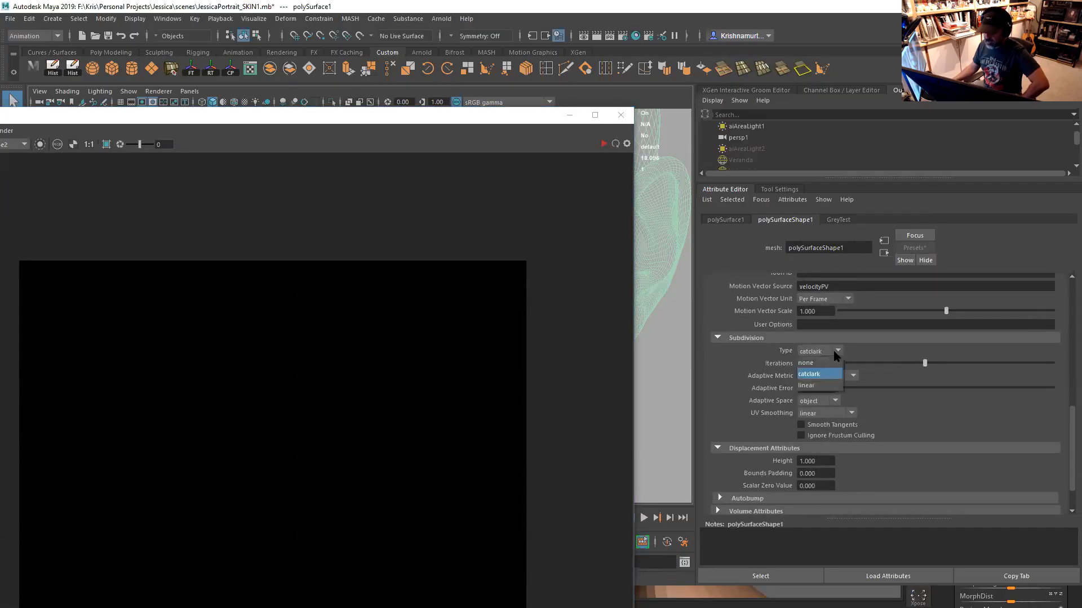
{"action": "left_click", "coordinate": [820, 362]}
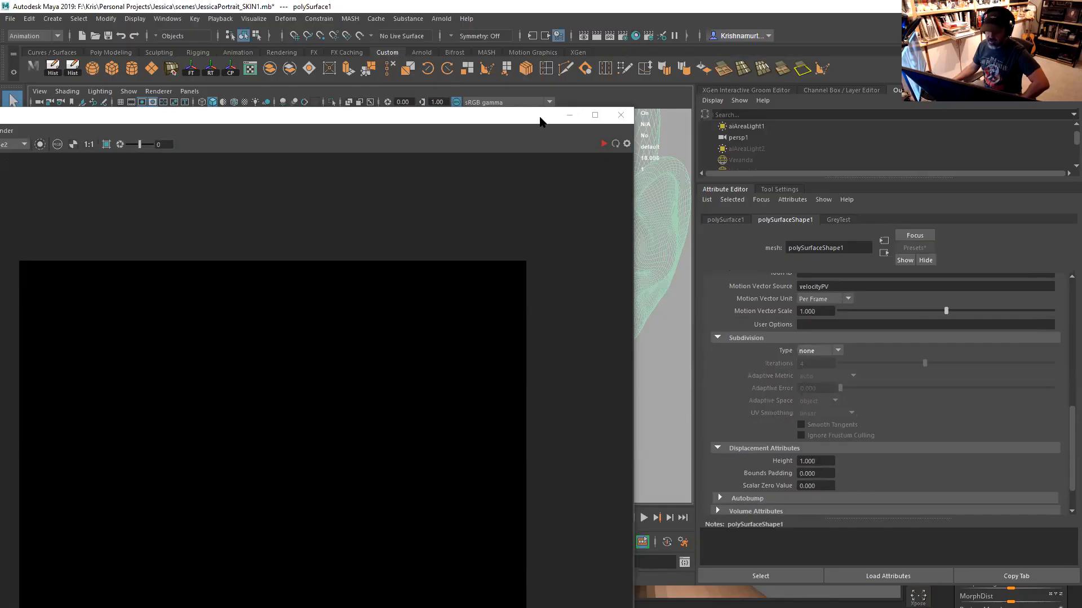
Shrink the Arnold RenderView beside the viewport and define a crop render region over the nose and cheek
{"action": "left_click_drag", "start_coordinate": [540, 121], "coordinate": [863, 51]}
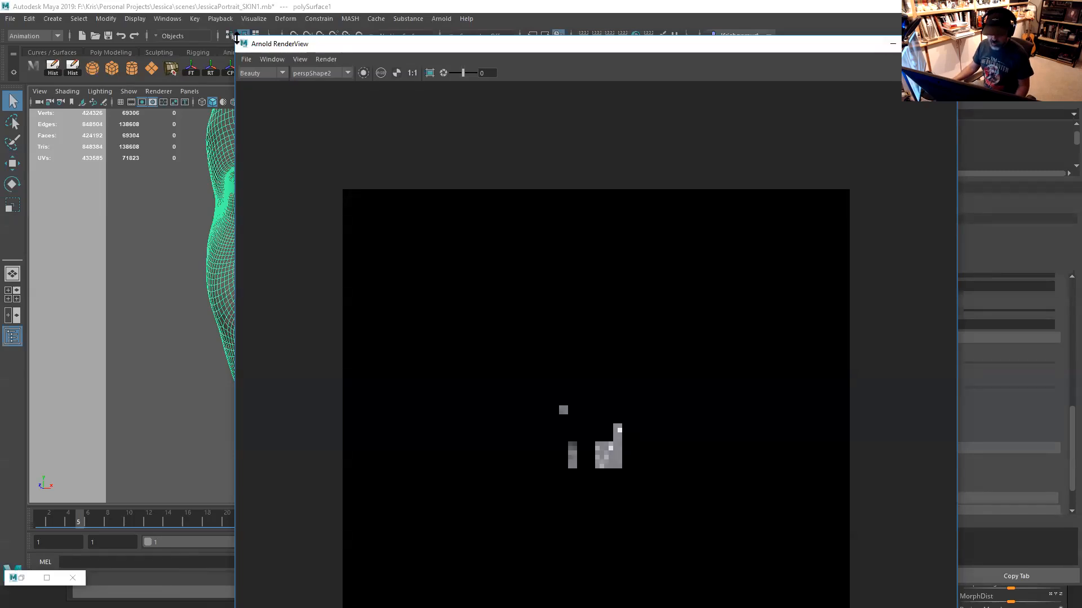
{"action": "left_click_drag", "start_coordinate": [237, 38], "coordinate": [435, 244]}
{"action": "left_click_drag", "start_coordinate": [564, 248], "coordinate": [598, 67]}
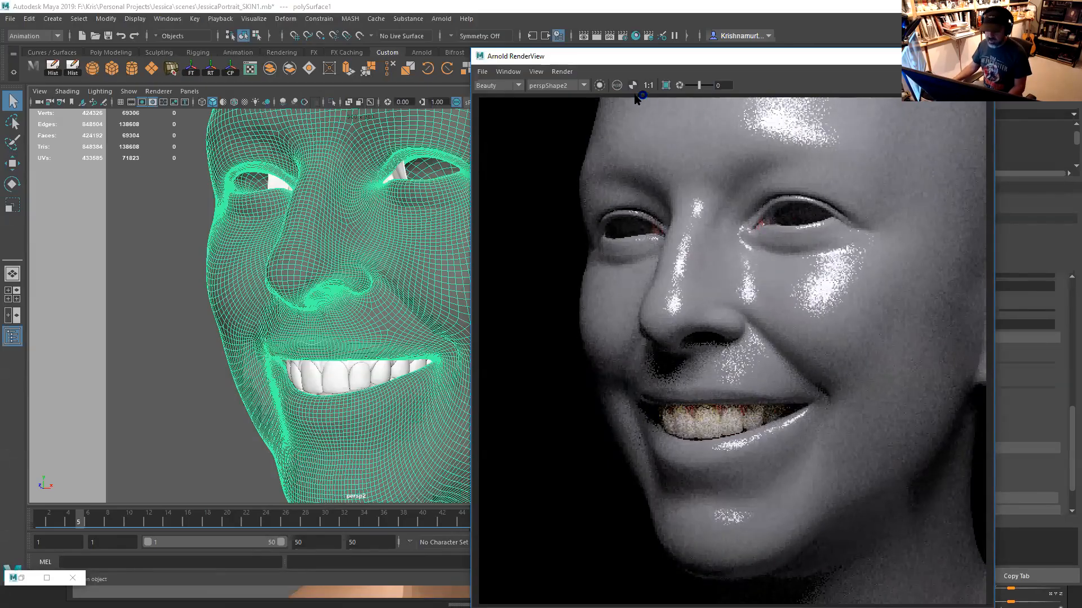
{"action": "left_click", "coordinate": [665, 85]}
{"action": "left_click_drag", "start_coordinate": [656, 242], "coordinate": [828, 350]}
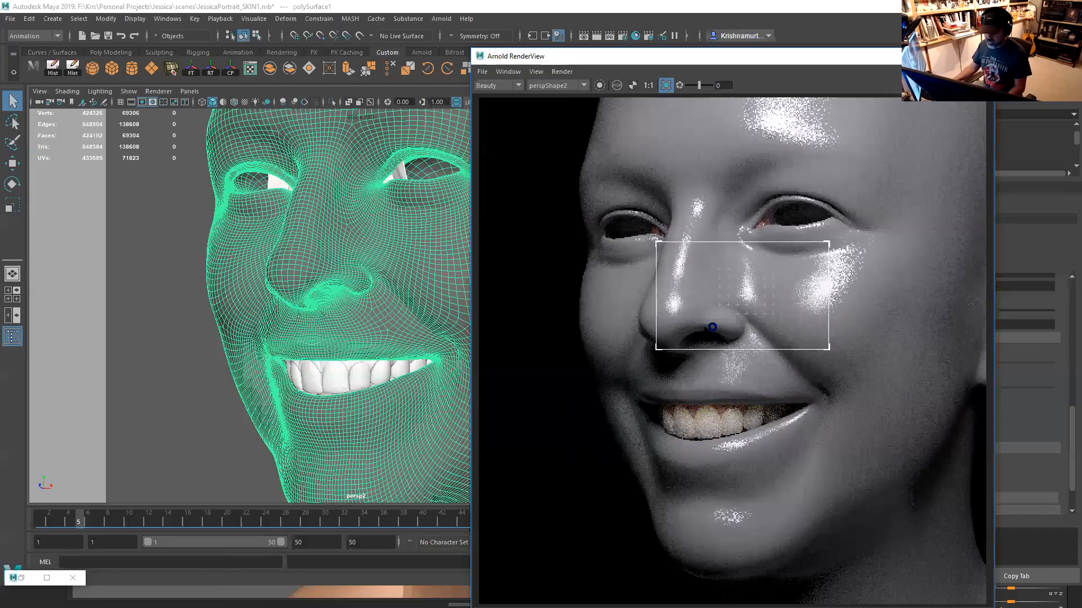
Frame the nose in close-up in the persp2 view and extend the crop render region downward to cover the nostril
{"action": "scroll", "coordinate": [704, 323], "scroll_direction": "up", "scroll_amount": 2}
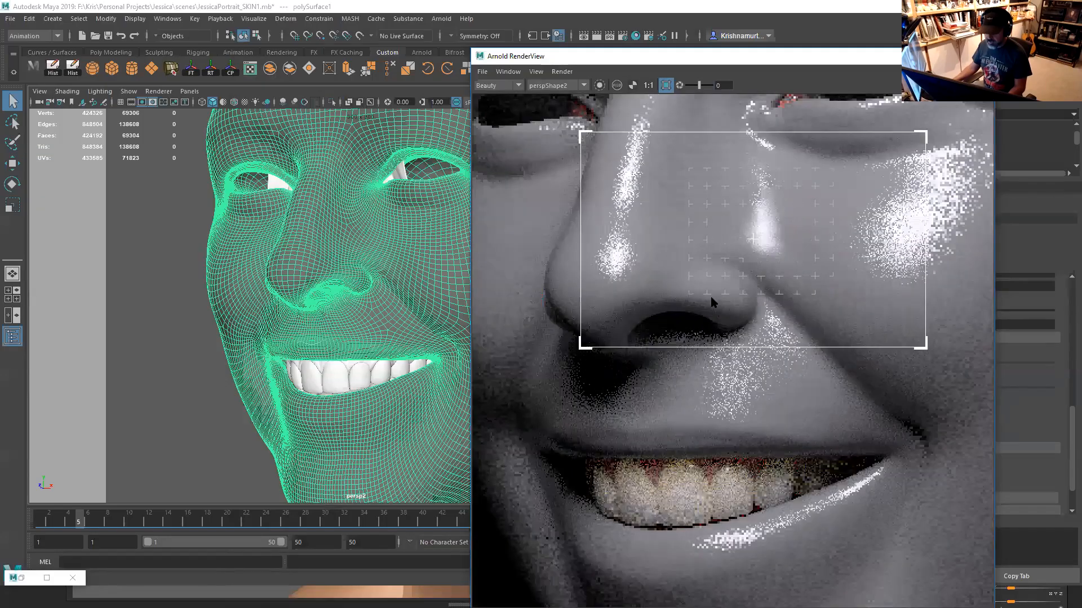
{"action": "scroll", "coordinate": [705, 276], "scroll_direction": "up", "scroll_amount": 1}
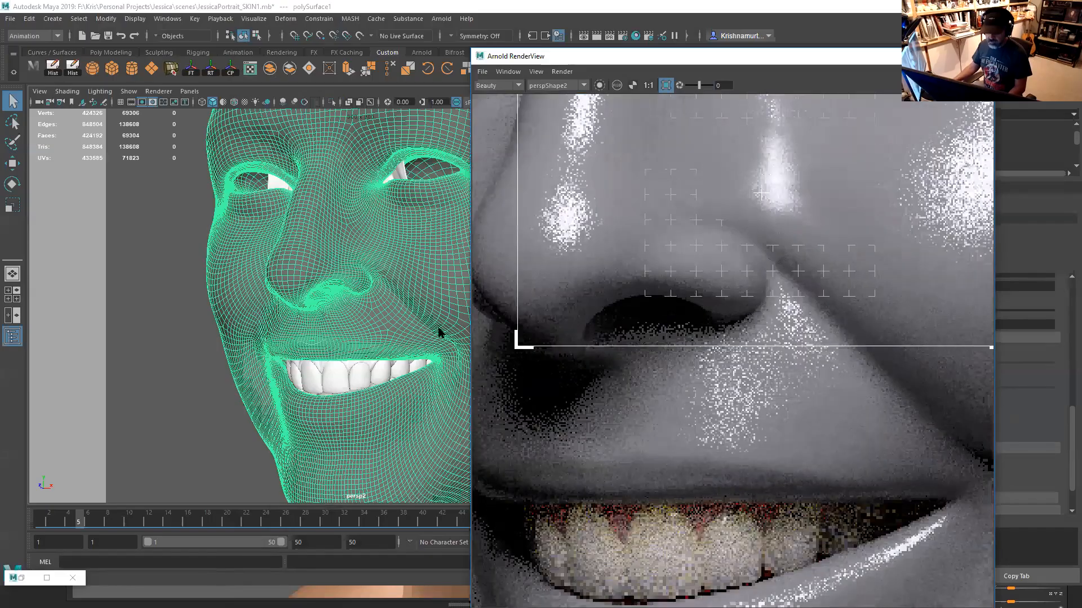
{"action": "scroll", "coordinate": [358, 372], "scroll_direction": "up", "scroll_amount": 3}
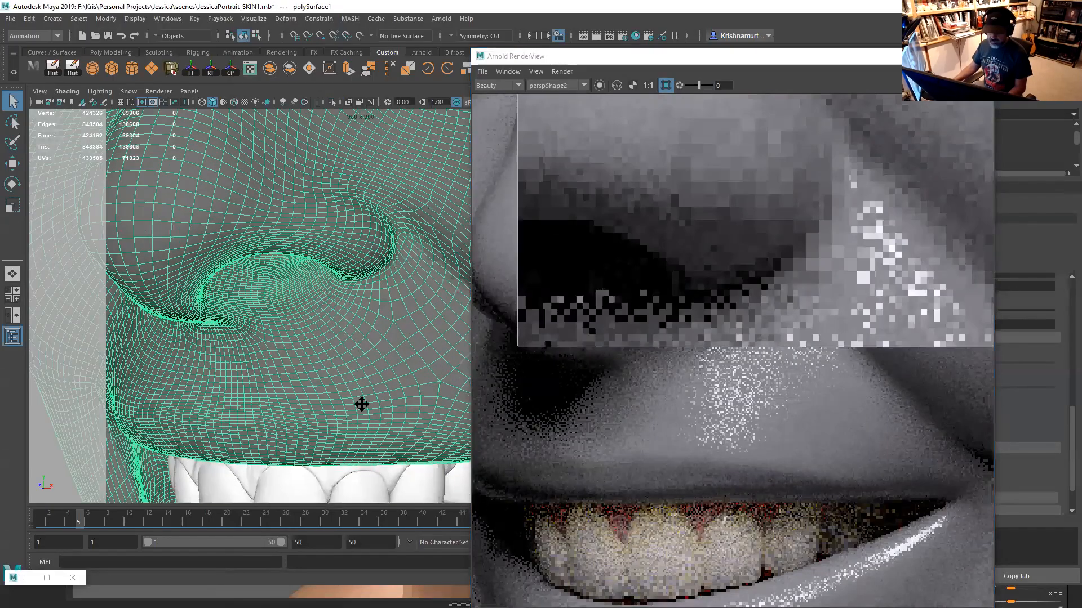
{"action": "middle_click_drag", "start_coordinate": [358, 360], "coordinate": [402, 454], "text": "alt"}
{"action": "scroll", "coordinate": [682, 264], "scroll_direction": "down", "scroll_amount": 1}
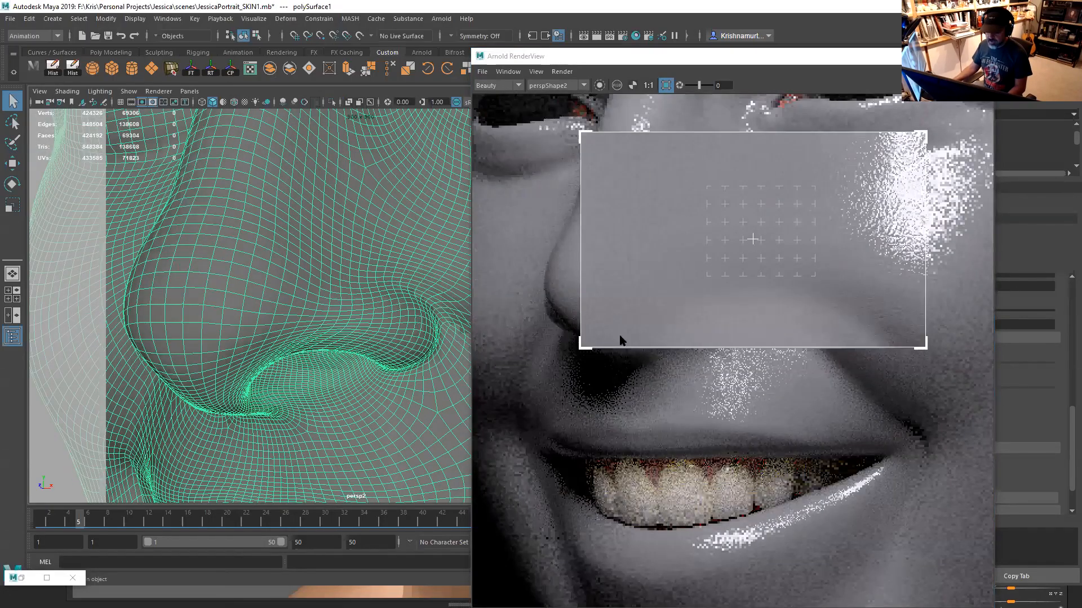
{"action": "left_click_drag", "start_coordinate": [583, 347], "coordinate": [539, 519]}
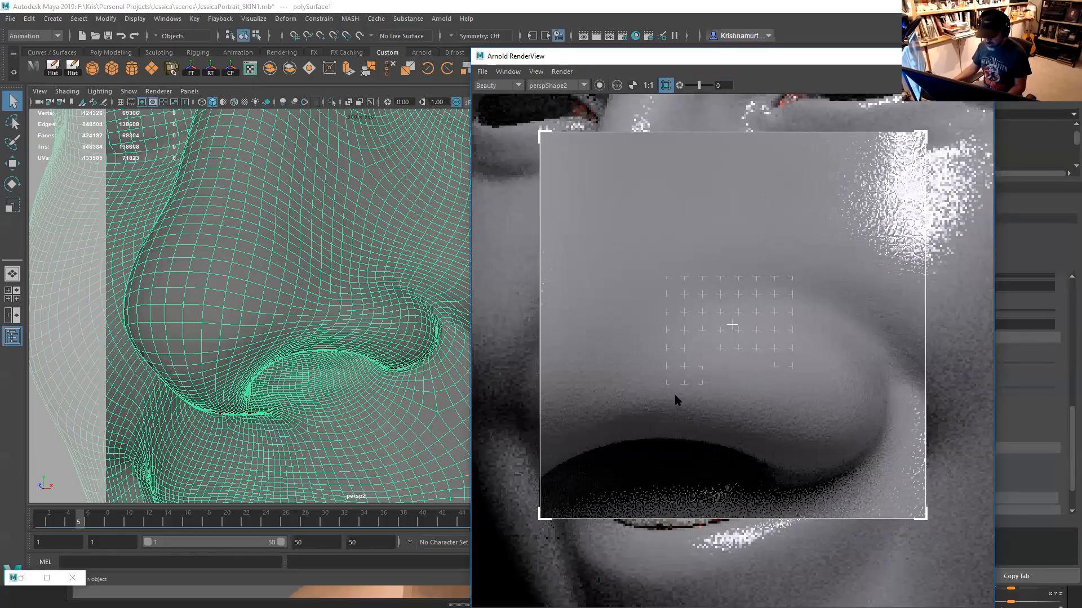
Reframe the persp2 view on the smiling mouth and enlarge the crop render region around the teeth and lips
{"action": "middle_click_drag", "start_coordinate": [355, 356], "coordinate": [376, 221], "text": "alt"}
{"action": "middle_click_drag", "start_coordinate": [358, 323], "coordinate": [348, 335], "text": "alt"}
{"action": "right_click_drag", "start_coordinate": [346, 334], "coordinate": [299, 315], "text": "alt"}
{"action": "middle_click_drag", "start_coordinate": [321, 355], "coordinate": [306, 242], "text": "alt"}
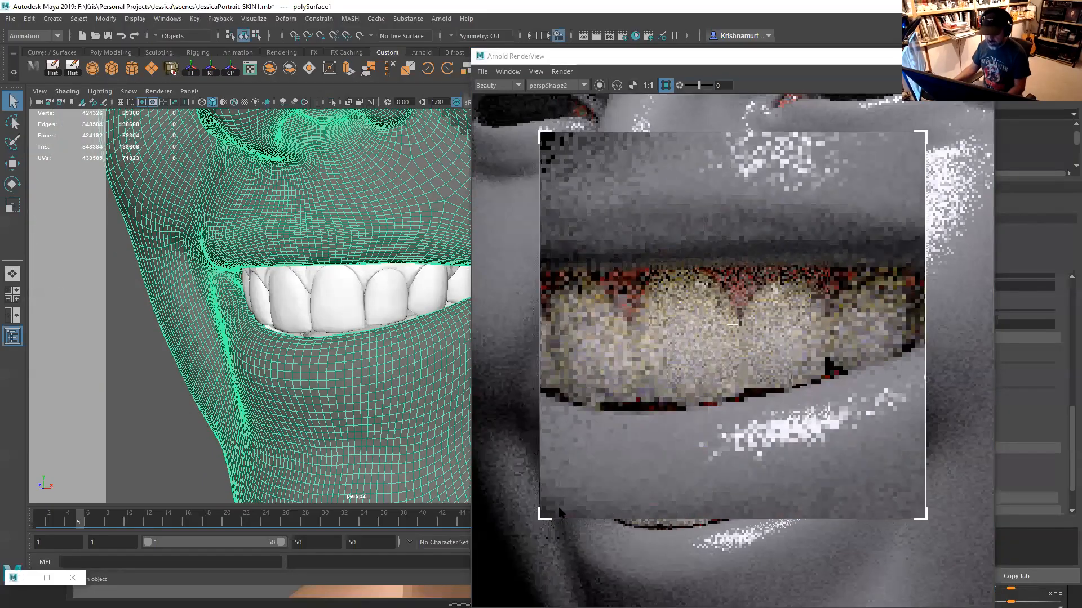
{"action": "left_click_drag", "start_coordinate": [539, 519], "coordinate": [524, 549]}
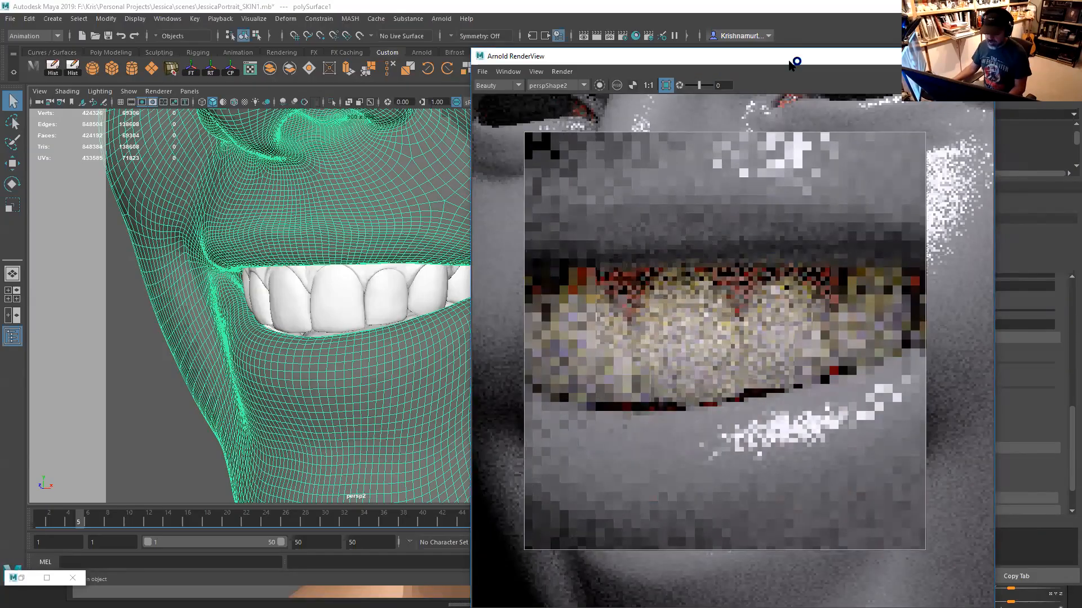
Raise the Bump Depth of the bump2d9 node in the GreyTest shader's bump mapping to 0.891
{"action": "left_click_drag", "start_coordinate": [794, 62], "coordinate": [446, 86]}
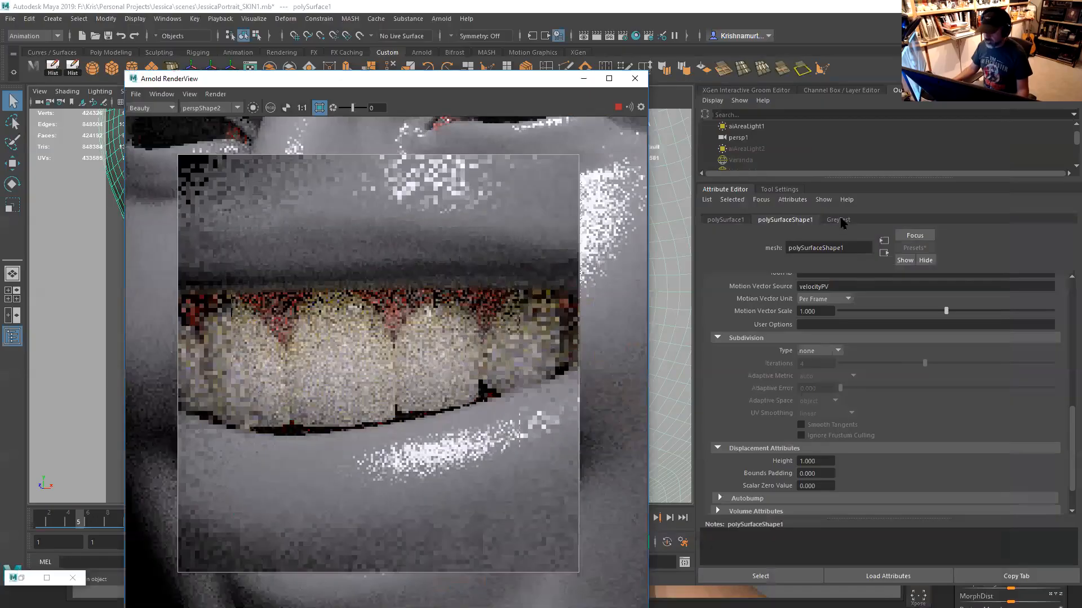
{"action": "scroll", "coordinate": [775, 448], "scroll_direction": "down", "scroll_amount": 5}
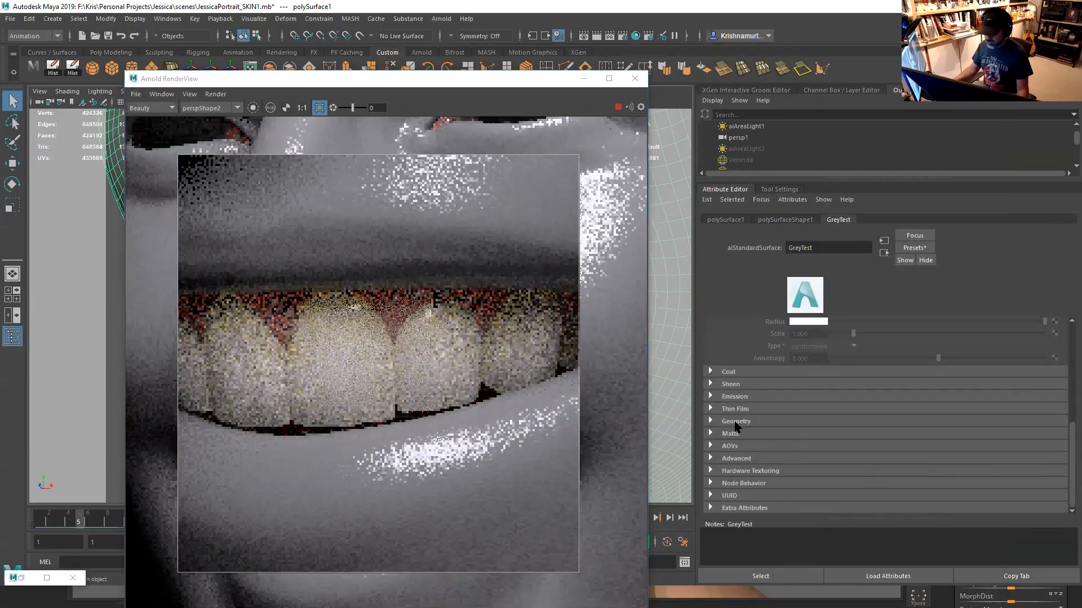
{"action": "left_click", "coordinate": [726, 421]}
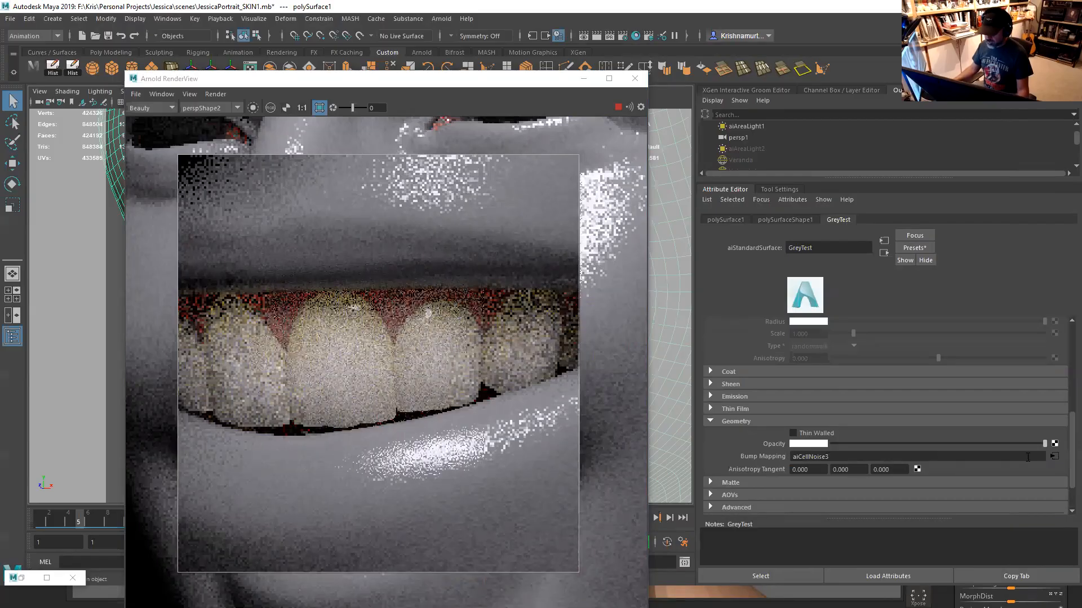
{"action": "left_click", "coordinate": [1053, 456]}
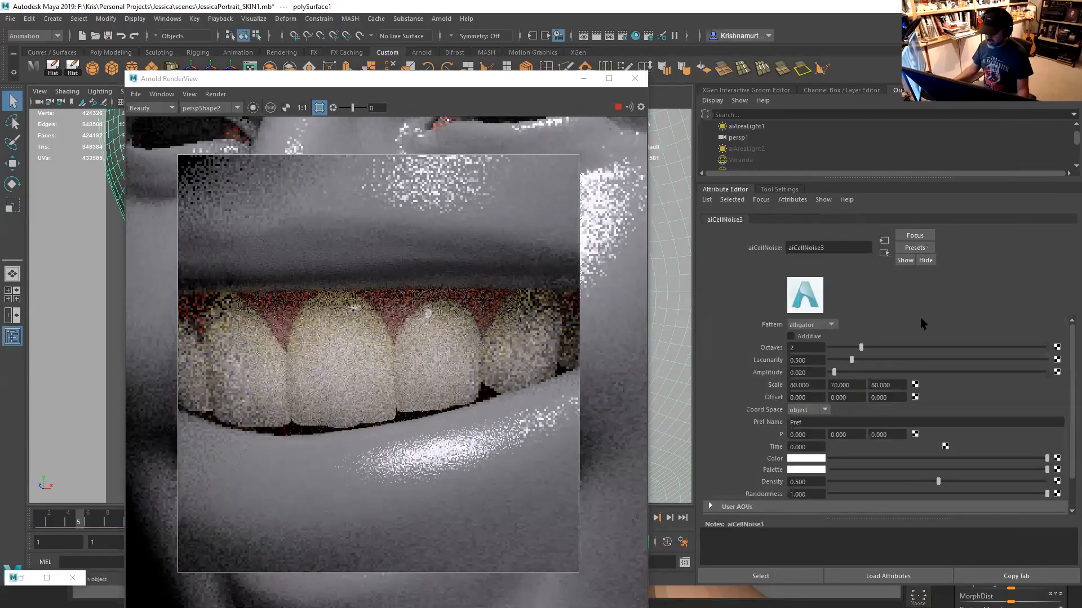
{"action": "left_click", "coordinate": [884, 253]}
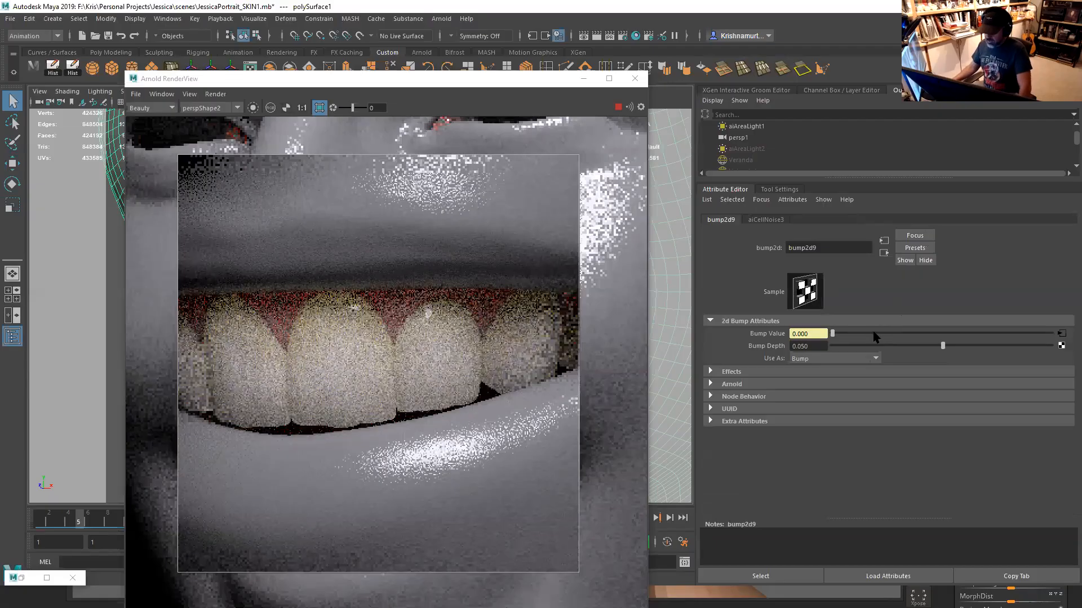
{"action": "left_click_drag", "start_coordinate": [945, 347], "coordinate": [959, 345]}
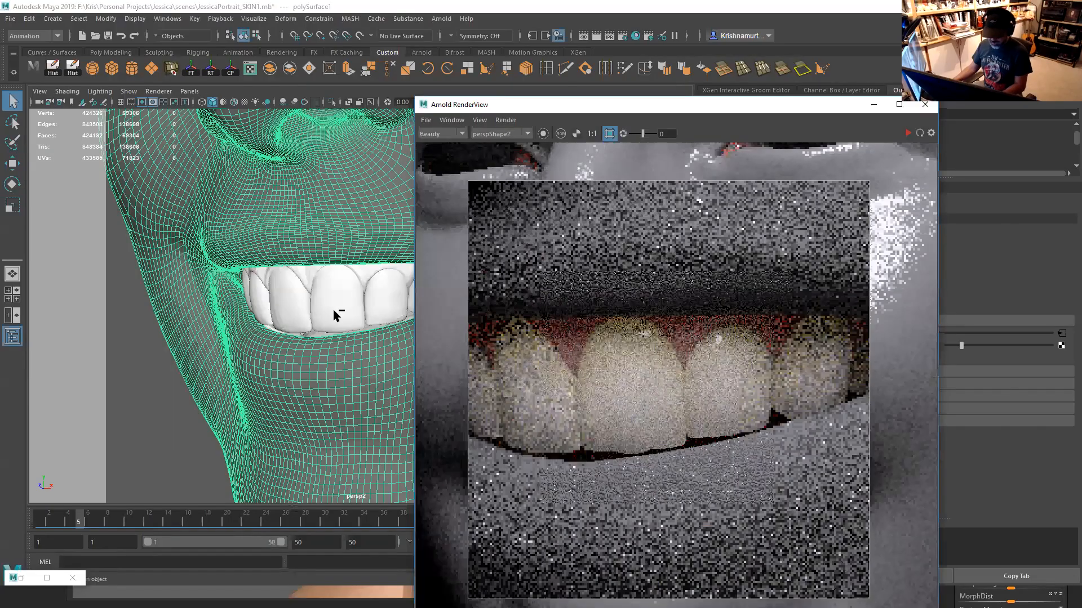
Hide the teeth and tongue meshes inside the mouth and move the RenderView clear of the shader attributes
{"action": "left_click", "coordinate": [330, 313]}
{"action": "left_click", "coordinate": [331, 320]}
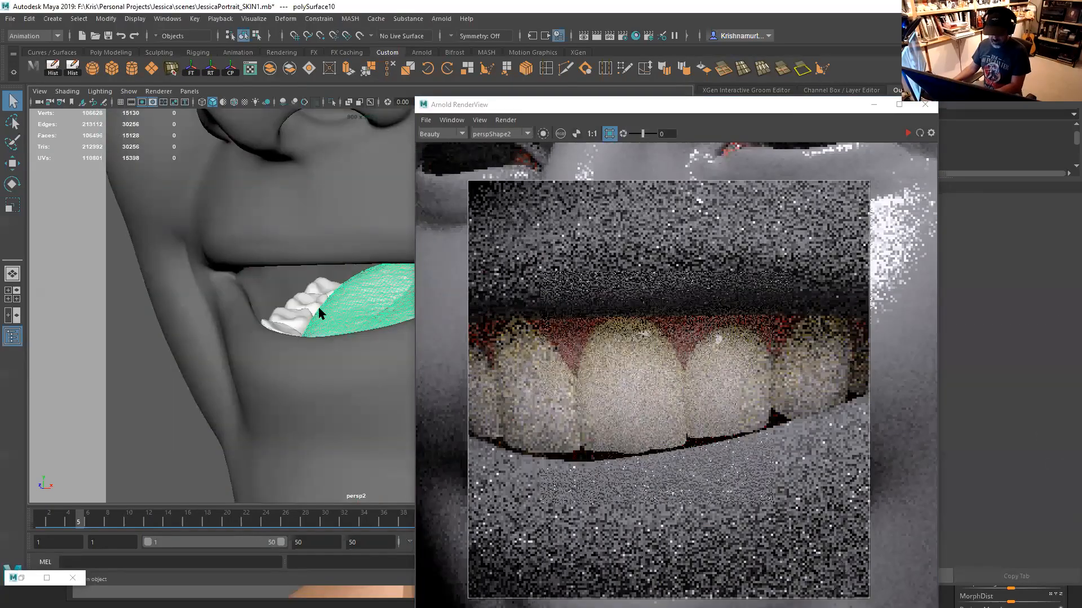
{"action": "left_click", "coordinate": [318, 306]}
{"action": "key", "text": "ctrl+h"}
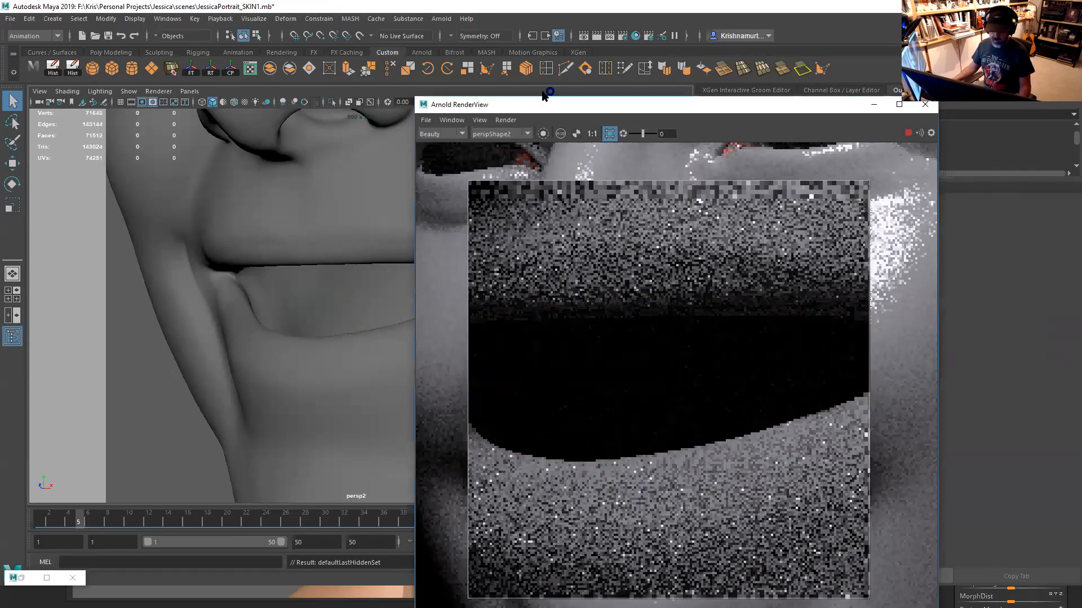
{"action": "left_click_drag", "start_coordinate": [804, 107], "coordinate": [538, 47]}
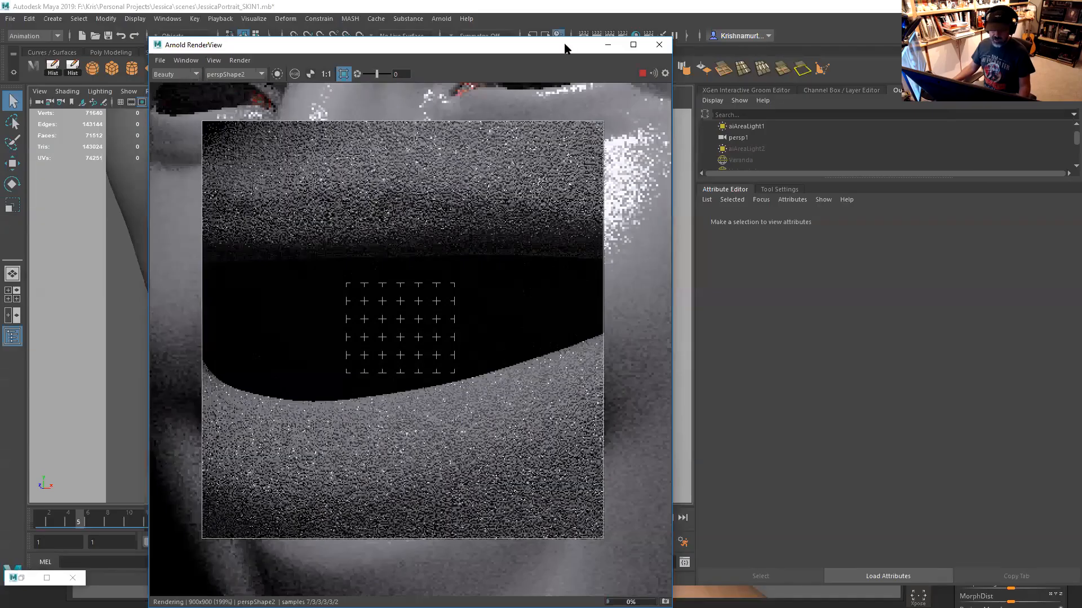
{"action": "left_click_drag", "start_coordinate": [586, 44], "coordinate": [507, 57]}
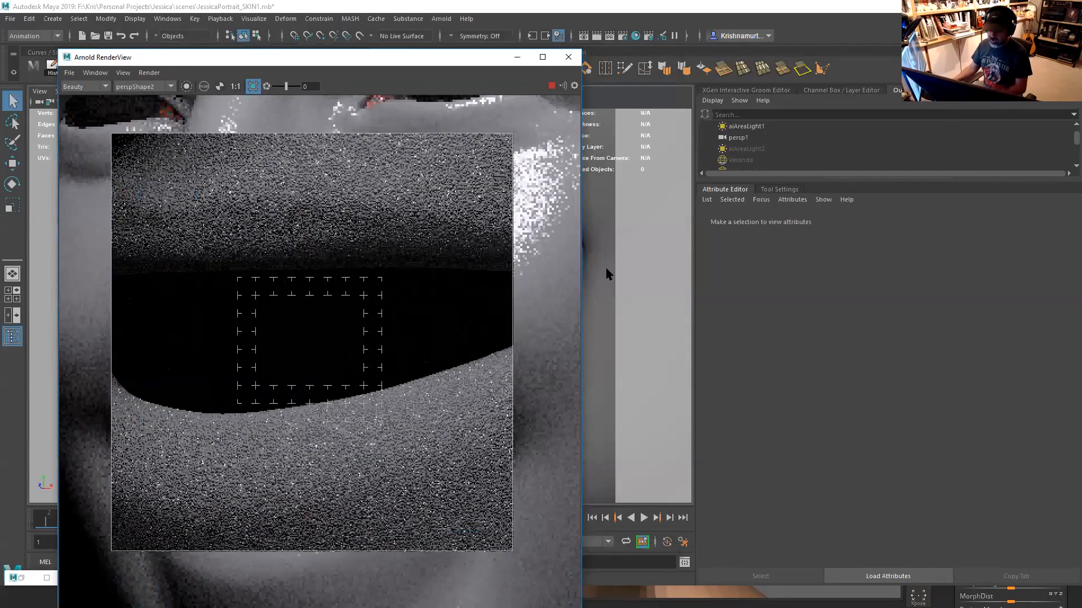
Stop the render and connect a new File texture to the Bump Depth of the head shader's bump2d9 node
{"action": "left_click", "coordinate": [648, 300]}
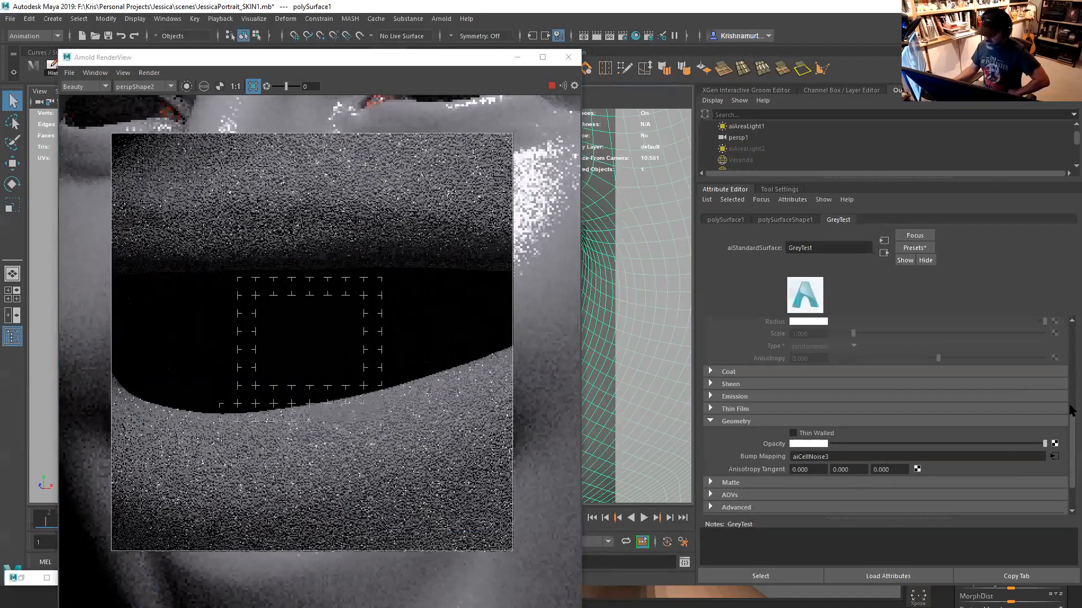
{"action": "scroll", "coordinate": [1071, 410], "scroll_direction": "up", "scroll_amount": 5}
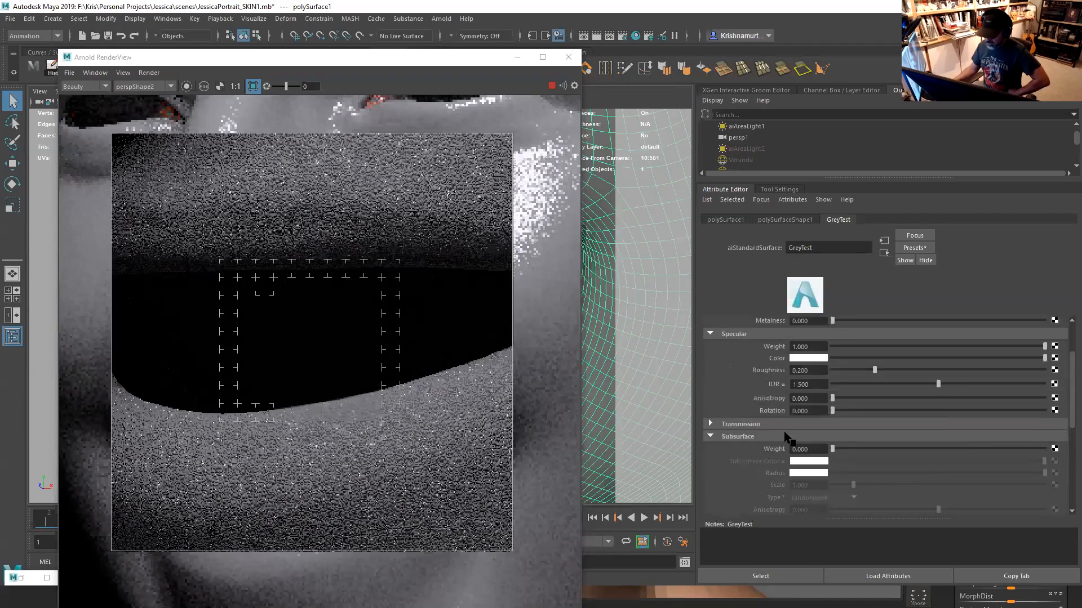
{"action": "scroll", "coordinate": [800, 438], "scroll_direction": "down", "scroll_amount": 5}
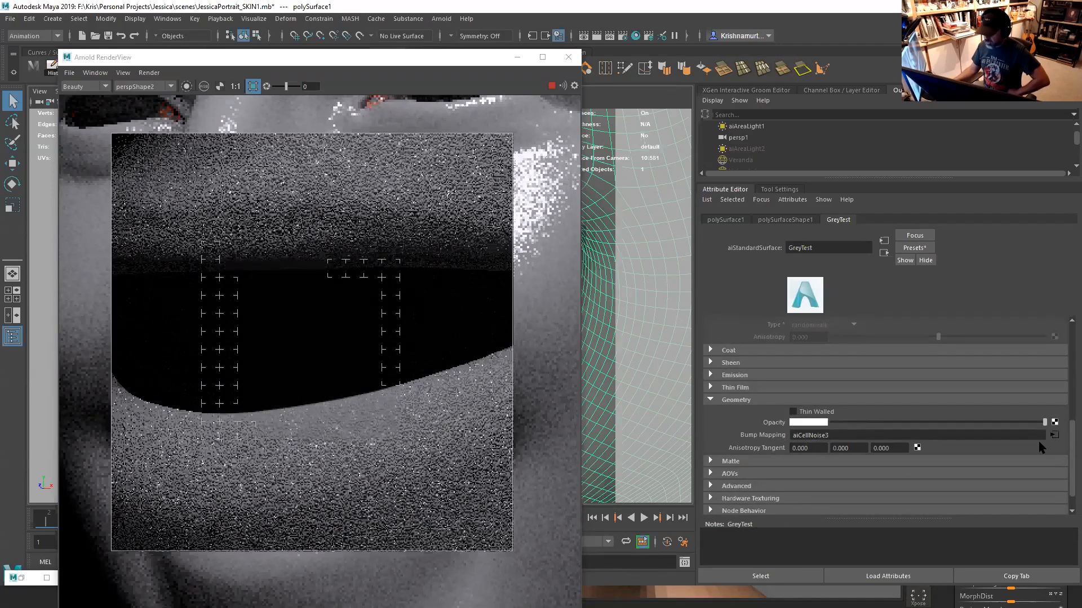
{"action": "left_click", "coordinate": [1054, 436]}
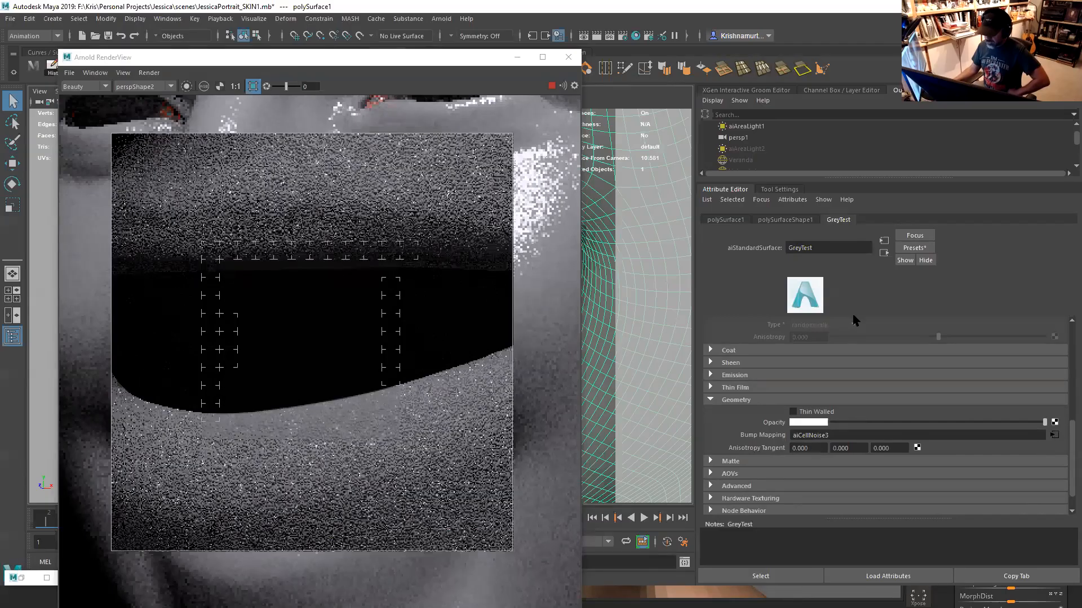
{"action": "left_click", "coordinate": [556, 86]}
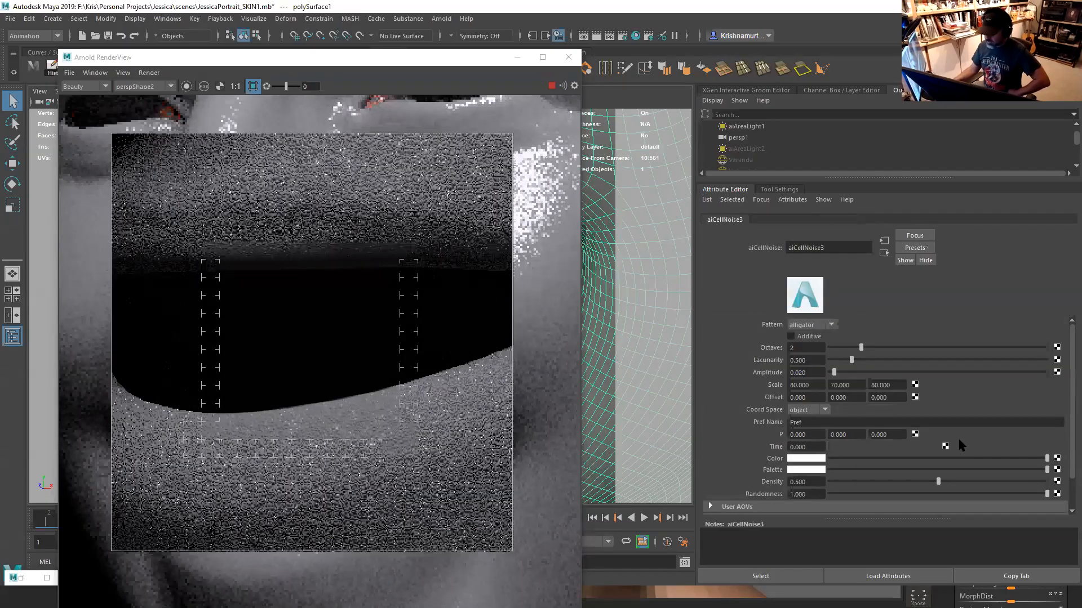
{"action": "left_click", "coordinate": [884, 253]}
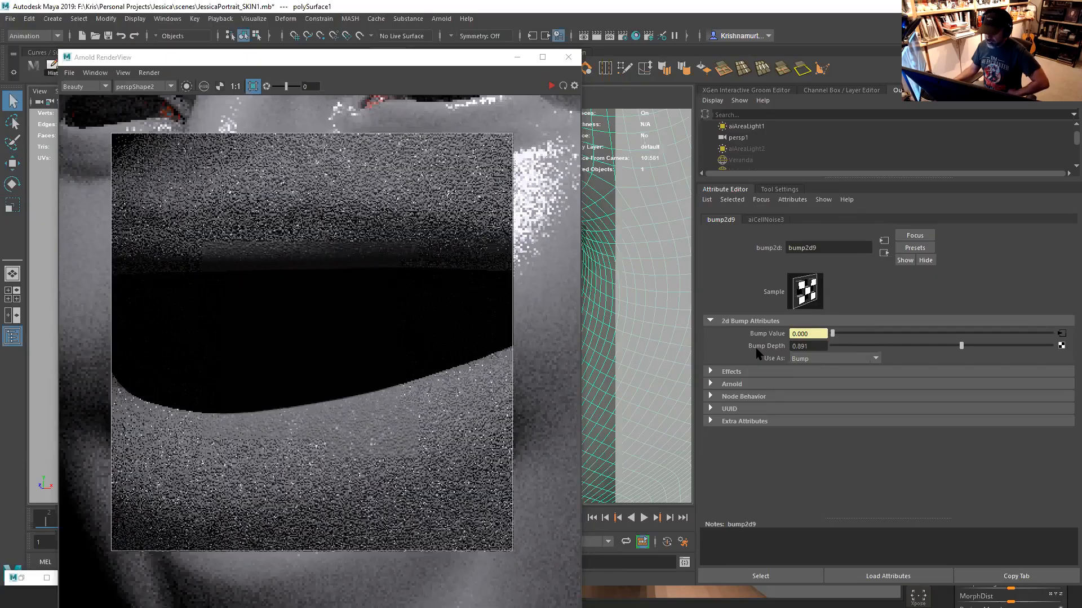
{"action": "left_click", "coordinate": [1061, 346]}
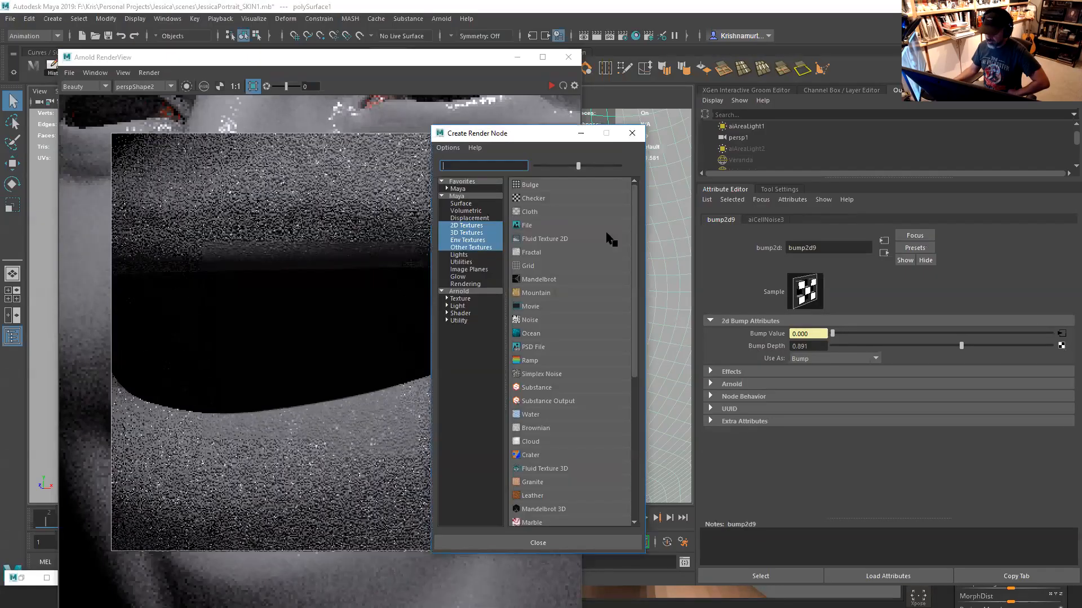
{"action": "left_click", "coordinate": [528, 226]}
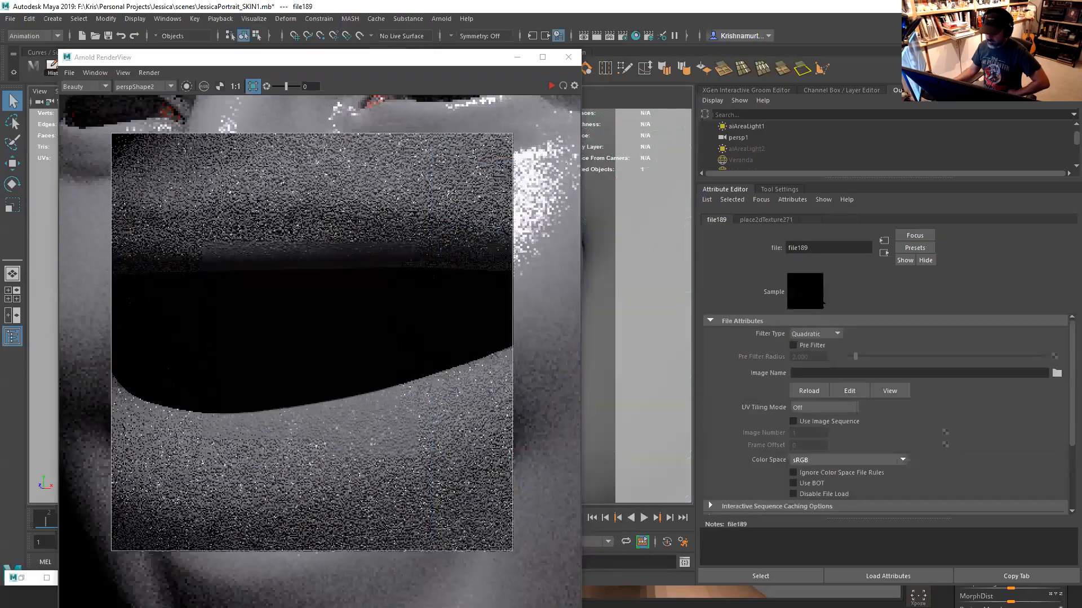
Set the new file texture's Filter Type to Off and disable its Auto-generate TX Textures option
{"action": "left_click", "coordinate": [837, 334]}
{"action": "left_click", "coordinate": [811, 345]}
{"action": "scroll", "coordinate": [1070, 366], "scroll_direction": "down", "scroll_amount": 3}
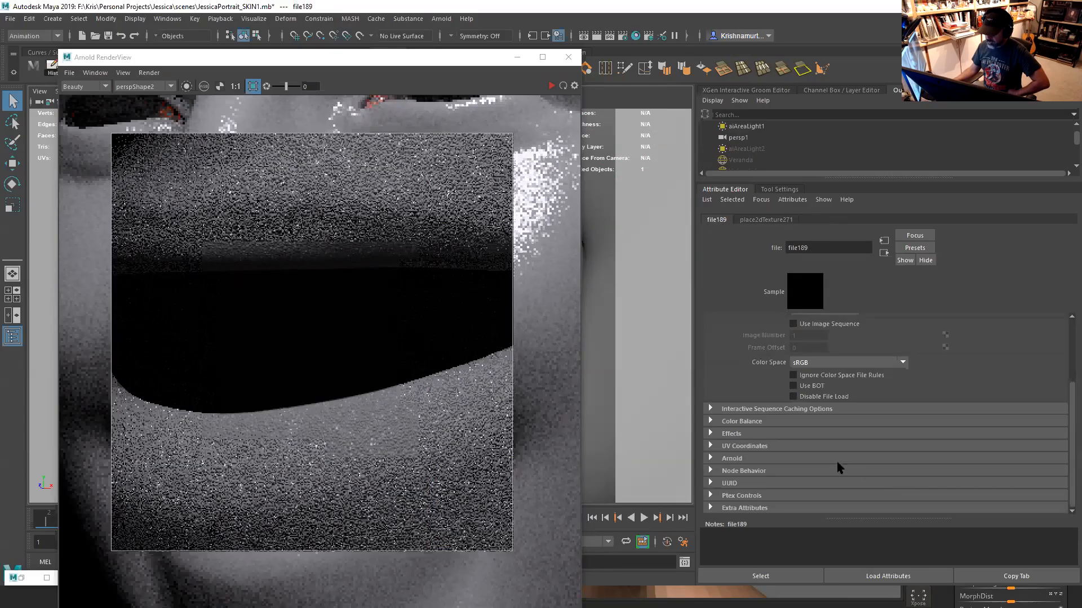
{"action": "left_click", "coordinate": [733, 459]}
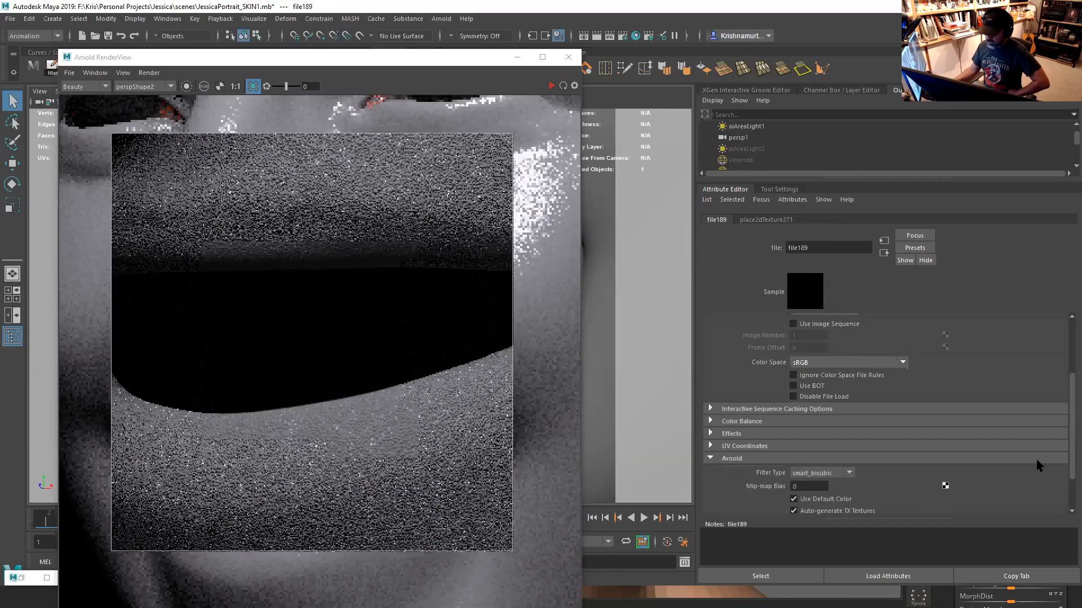
{"action": "scroll", "coordinate": [1042, 479], "scroll_direction": "down", "scroll_amount": 2}
{"action": "left_click", "coordinate": [844, 459]}
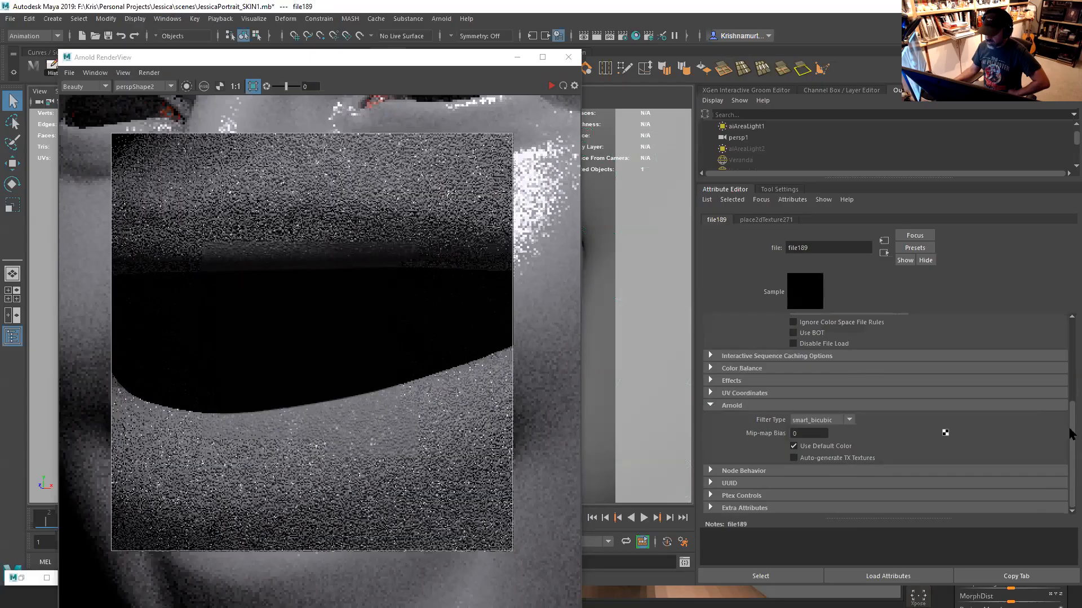
{"action": "scroll", "coordinate": [1071, 434], "scroll_direction": "up", "scroll_amount": 5}
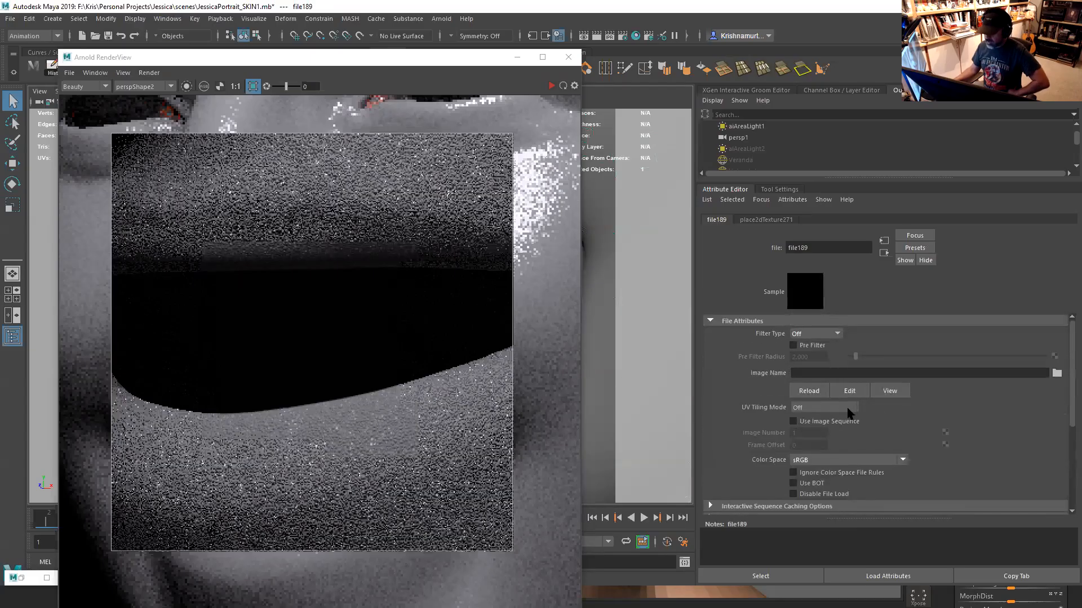
Set the file texture's UV Tiling Mode to UDIM (Mari), load Jess_BumpHeight-TM1003.tif from sourceimages and restart the render
{"action": "left_click", "coordinate": [842, 411]}
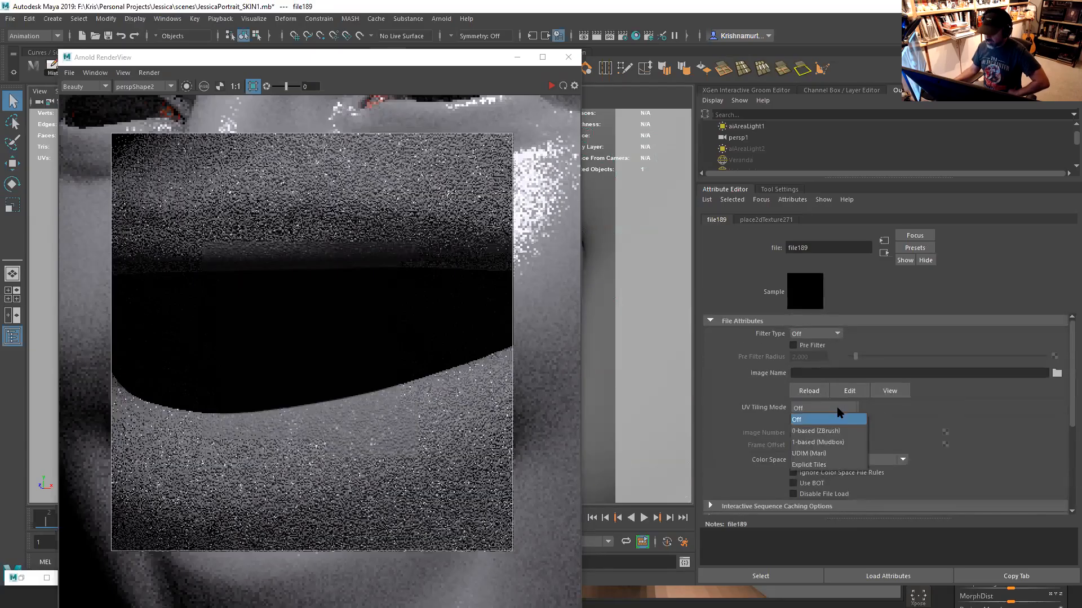
{"action": "left_click", "coordinate": [820, 454]}
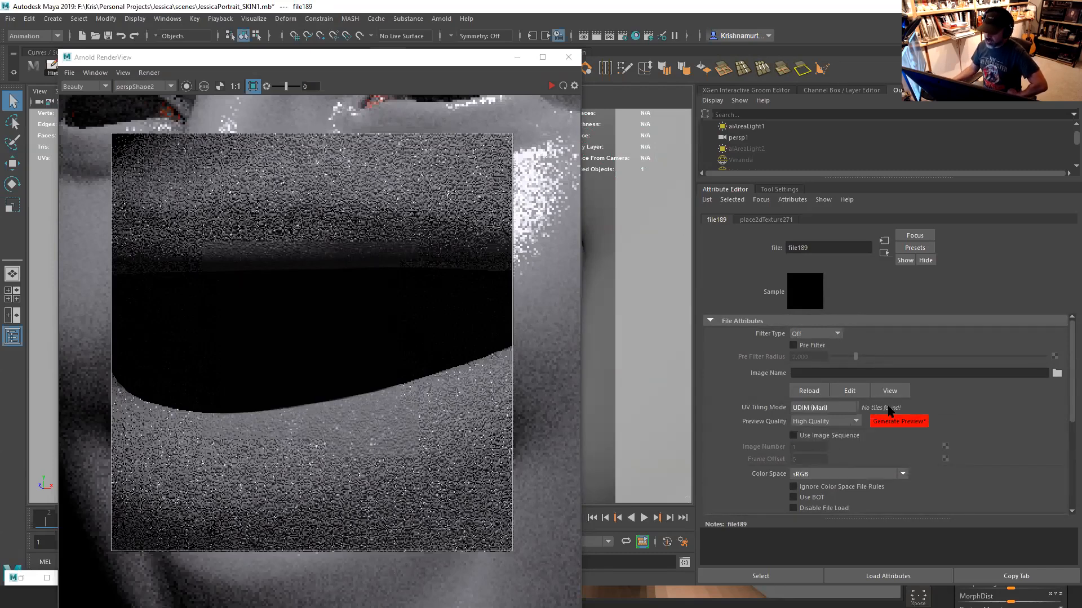
{"action": "left_click", "coordinate": [1056, 373]}
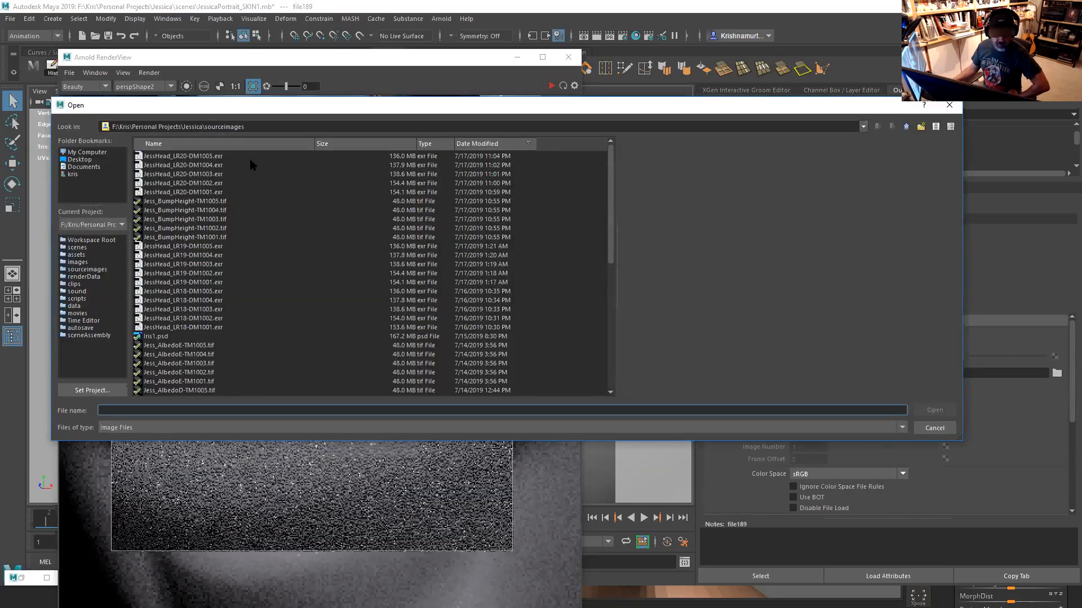
{"action": "left_click", "coordinate": [207, 202]}
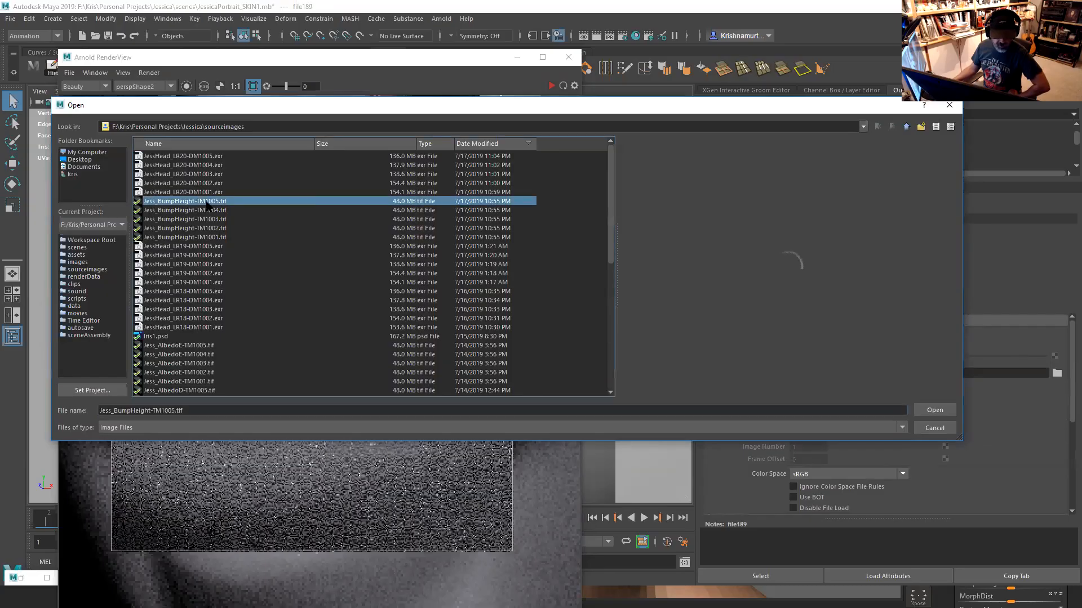
{"action": "left_click", "coordinate": [207, 220]}
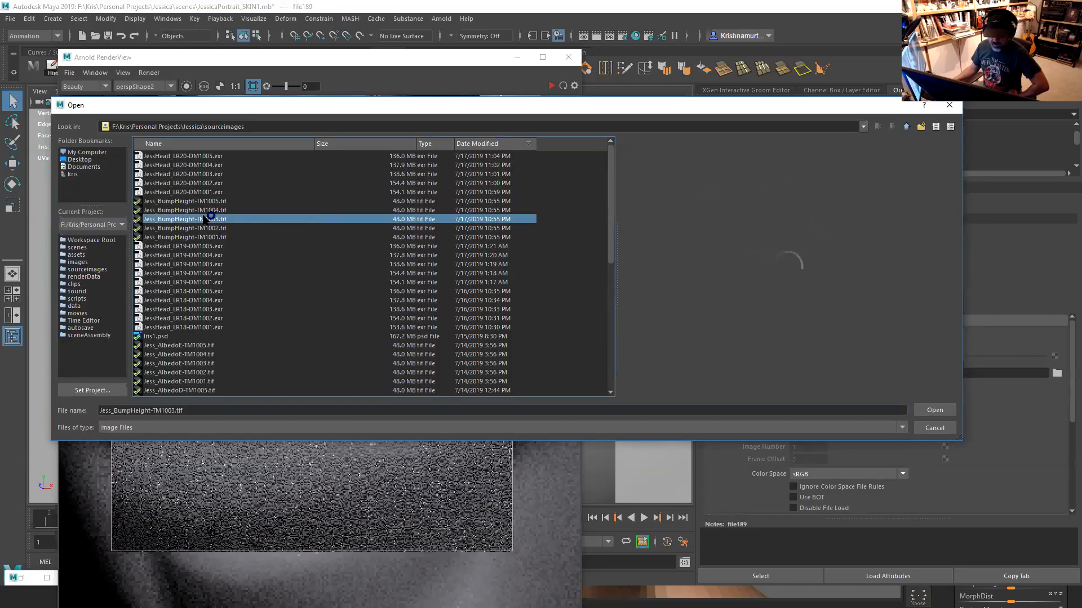
{"action": "left_click", "coordinate": [935, 409]}
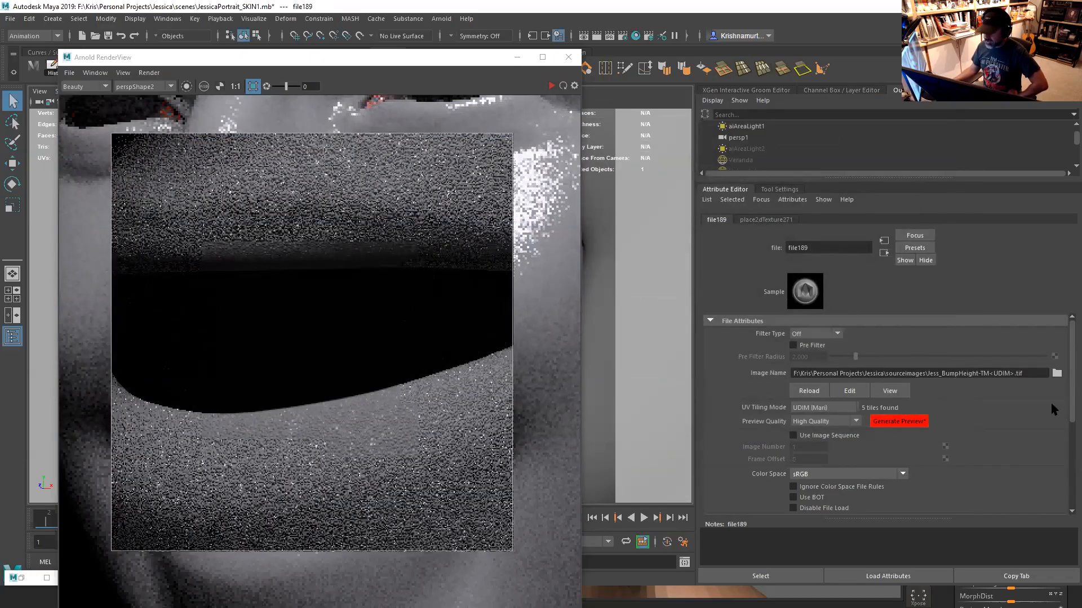
{"action": "scroll", "coordinate": [1056, 364], "scroll_direction": "down", "scroll_amount": 3}
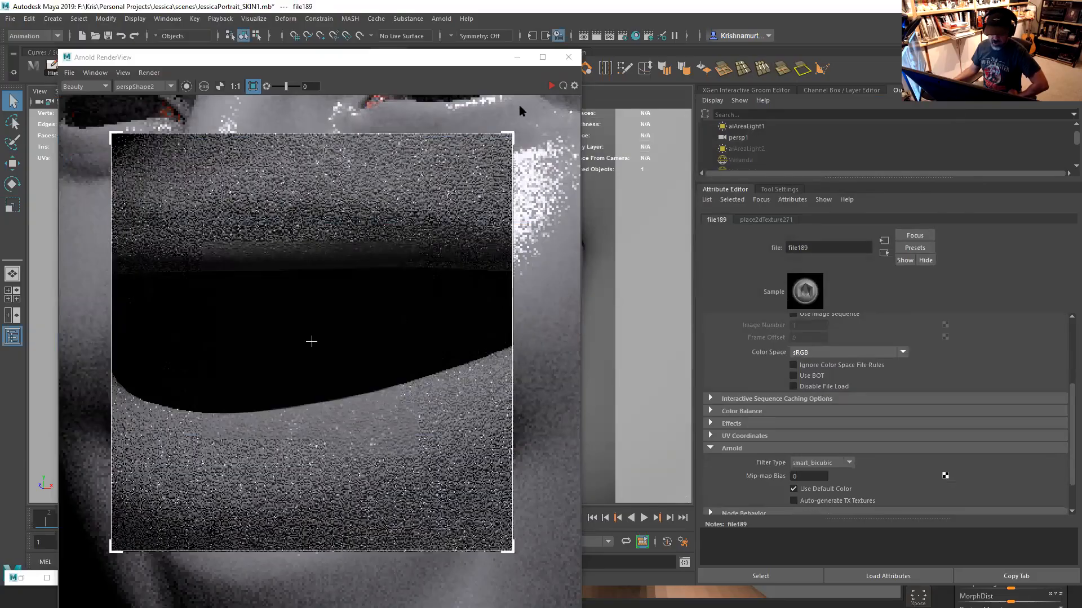
{"action": "left_click", "coordinate": [551, 85]}
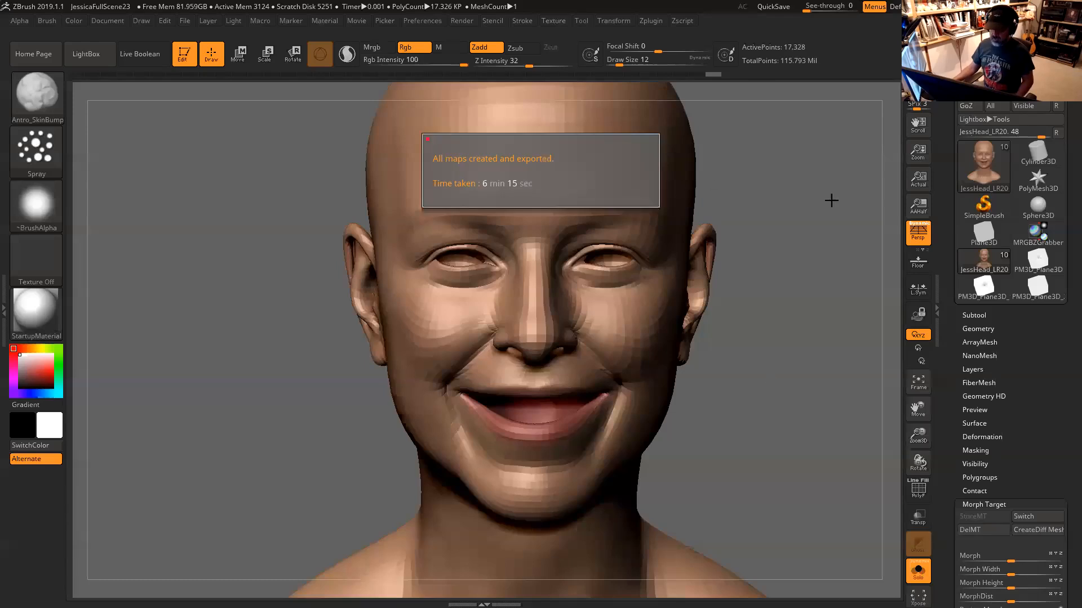
In ZBrush, make Jess_BumpHeight the active subtool and display it with the Flat Color material
{"action": "left_click_drag", "start_coordinate": [830, 201], "coordinate": [746, 232]}
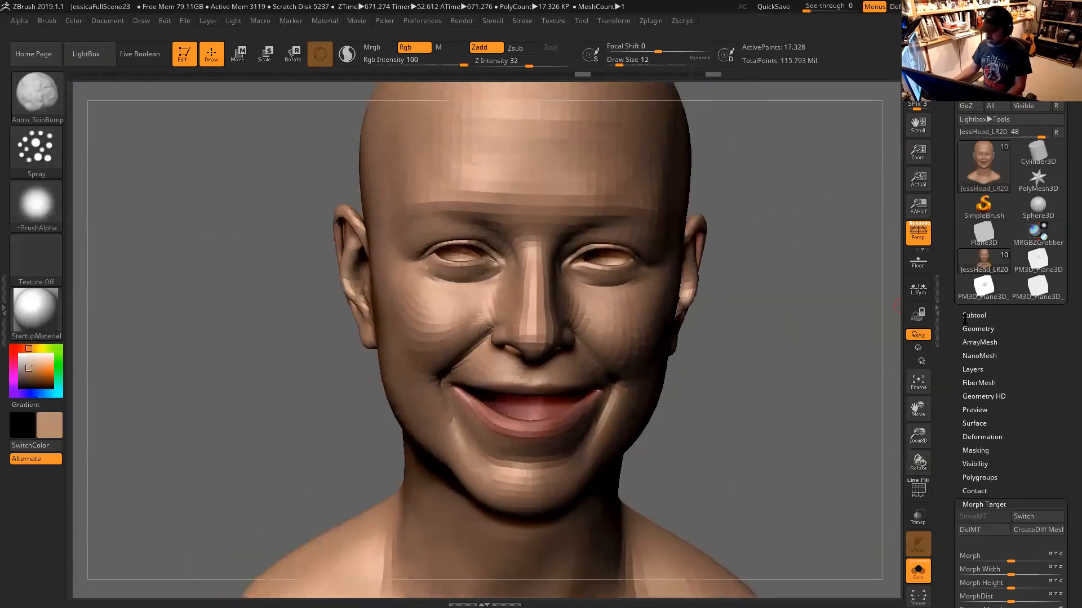
{"action": "left_click", "coordinate": [973, 315]}
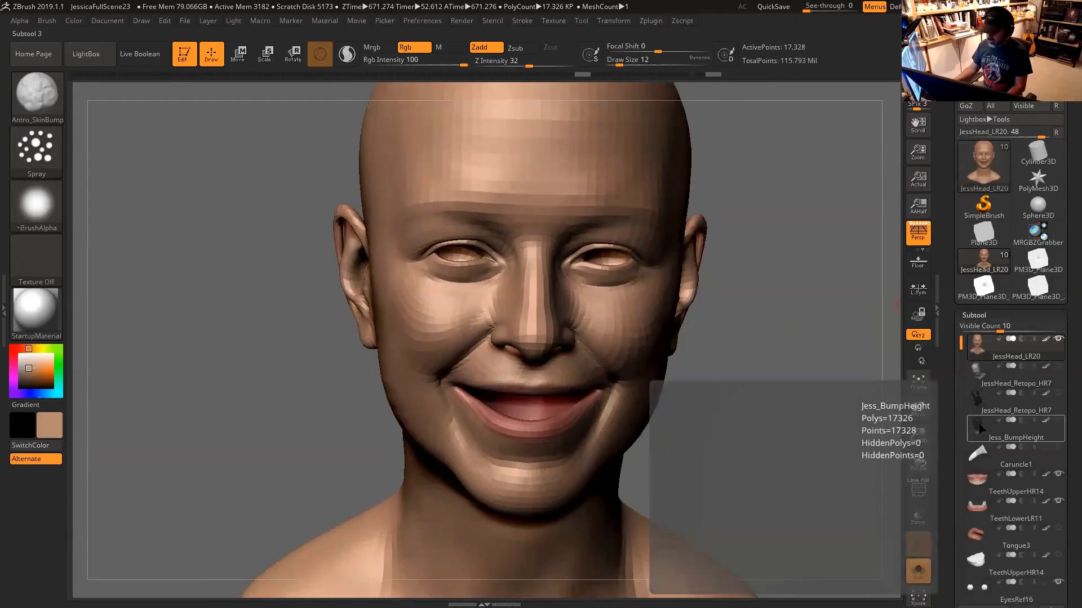
{"action": "left_click", "coordinate": [978, 424]}
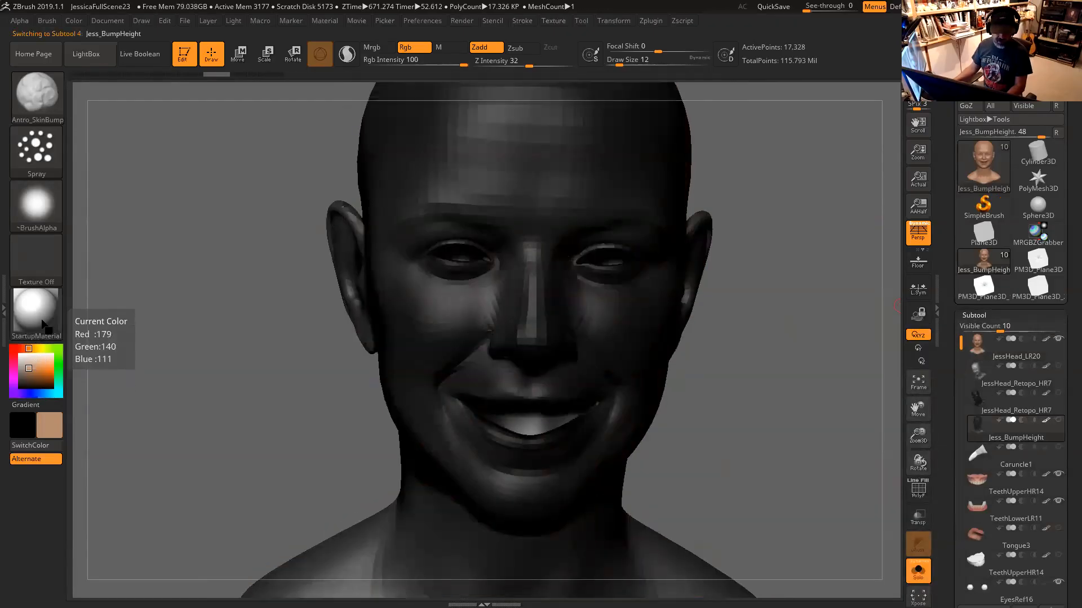
{"action": "left_click", "coordinate": [35, 313]}
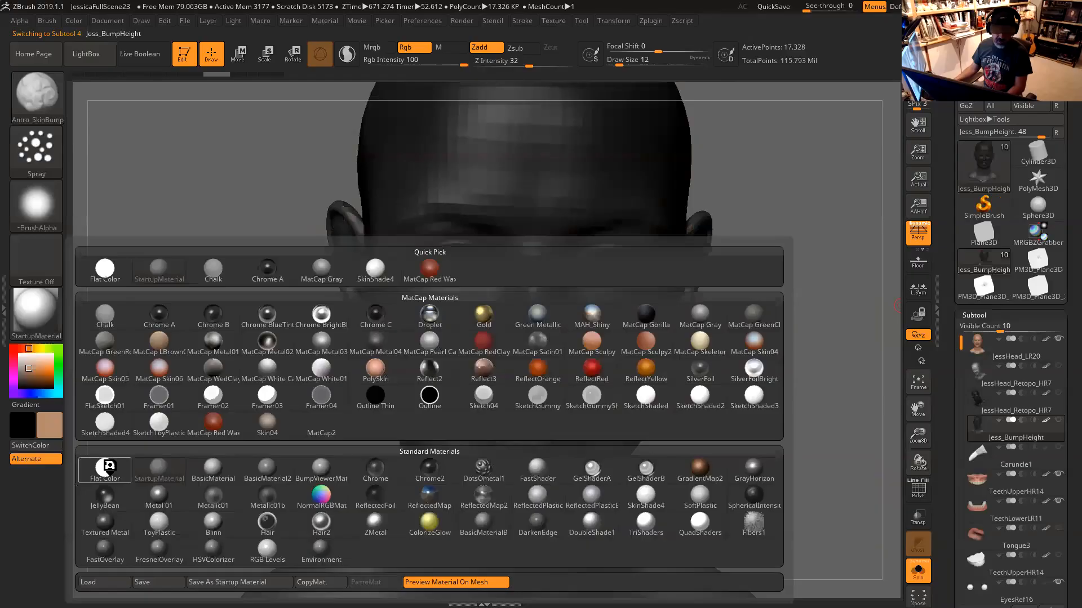
{"action": "left_click", "coordinate": [104, 467]}
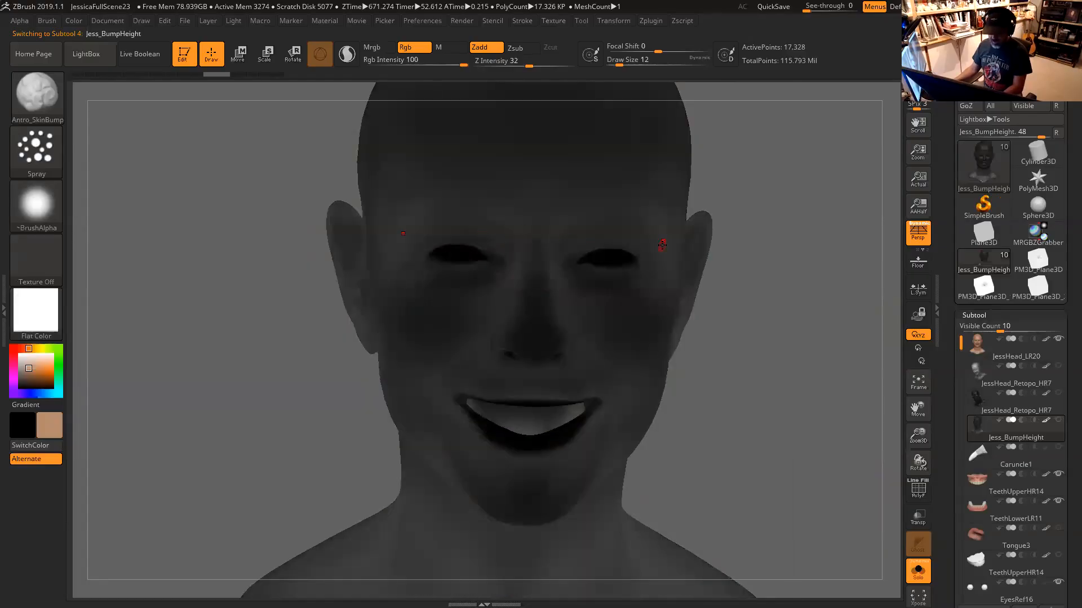
Subdivide the Jess_BumpHeight head twice and examine its greyscale bump values around the face
{"action": "key", "text": "f"}
{"action": "key", "text": "ctrl+d"}
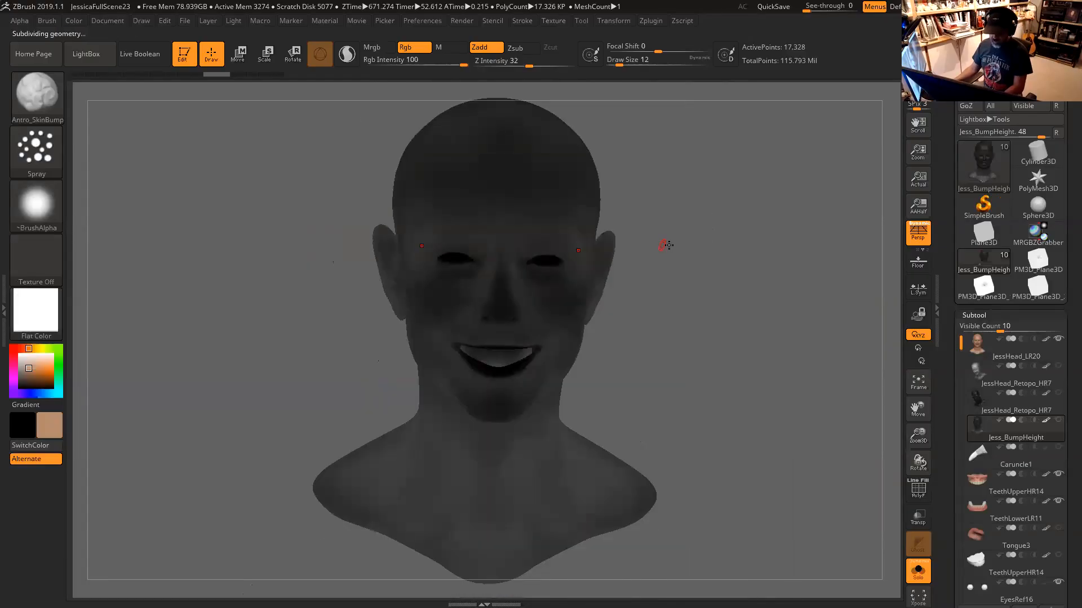
{"action": "left_click_drag", "start_coordinate": [664, 234], "coordinate": [758, 337]}
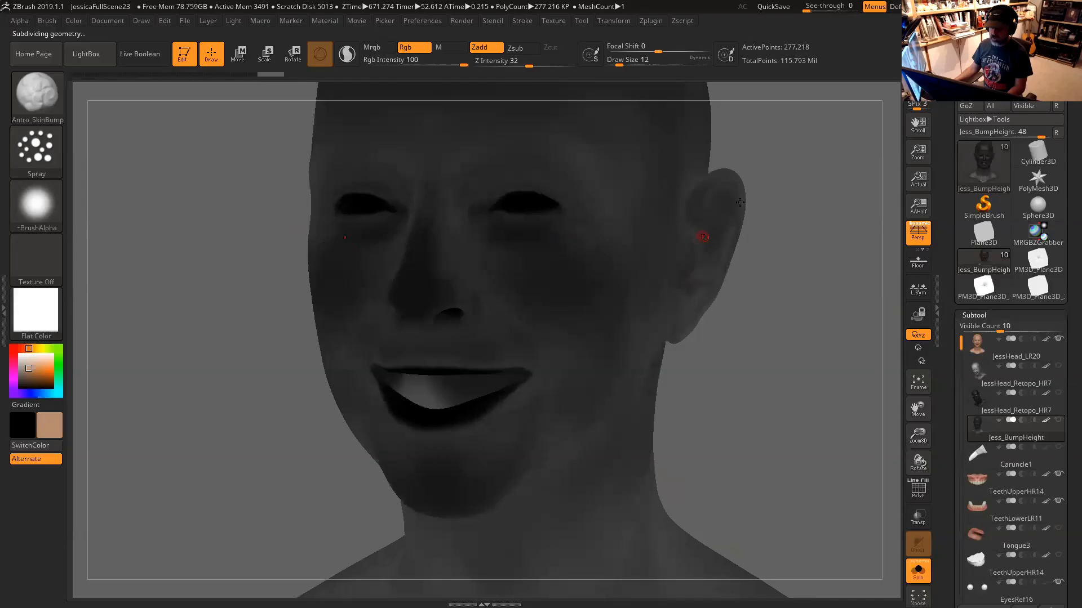
Switch back to Maya and raise the bump file texture's Exposure to 5 in its Color Balance settings
{"action": "key", "text": "alt+Tab"}
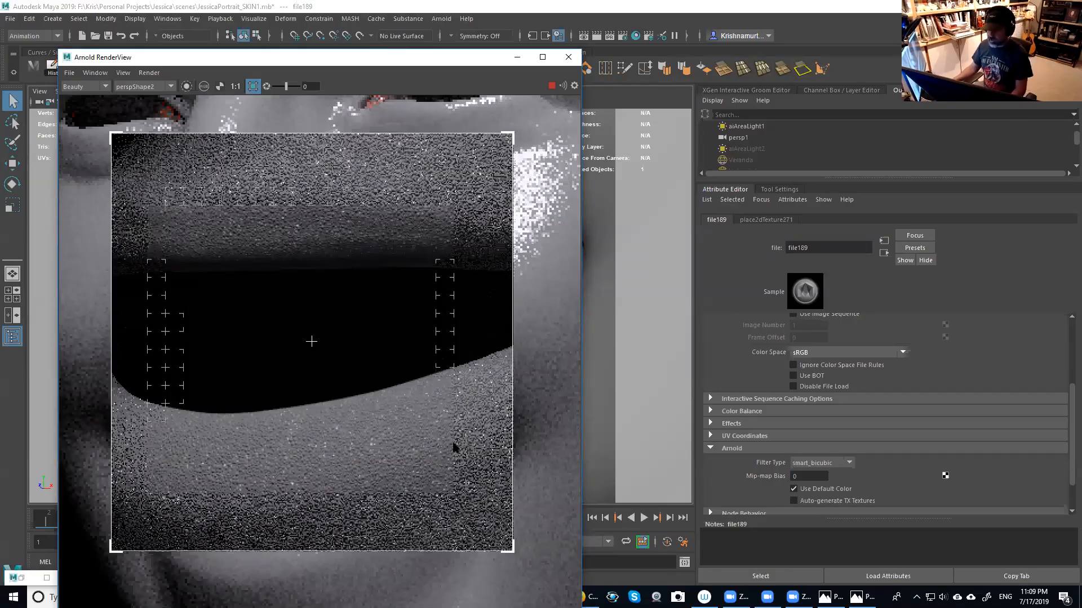
{"action": "mouse_move", "coordinate": [1069, 420]}
{"action": "left_mouse_down"}
{"action": "mouse_move", "coordinate": [1067, 374]}
{"action": "mouse_move", "coordinate": [1070, 426]}
{"action": "left_mouse_up"}
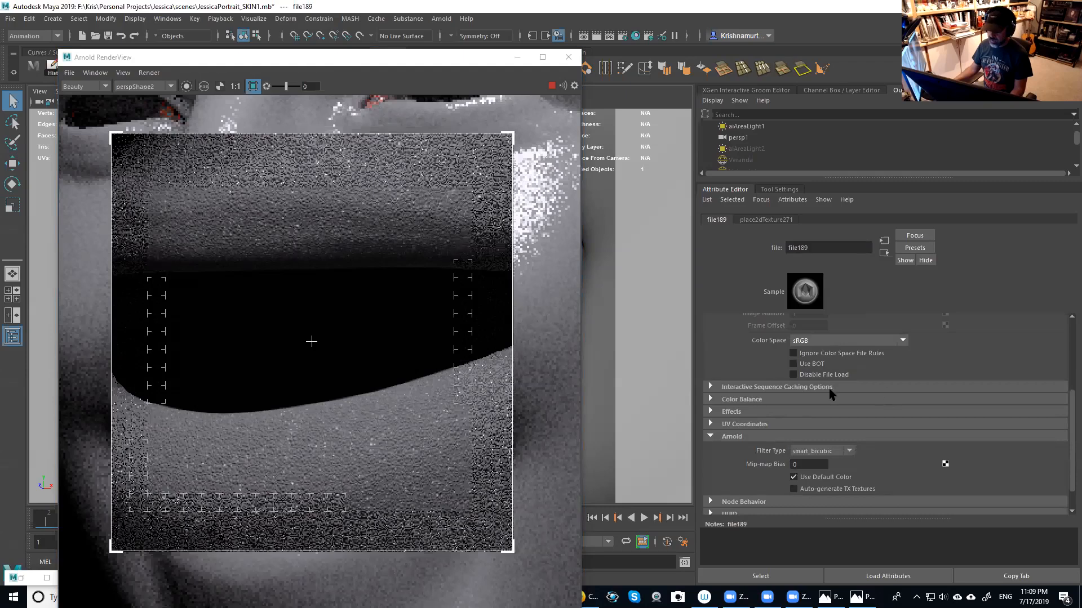
{"action": "left_click", "coordinate": [745, 399]}
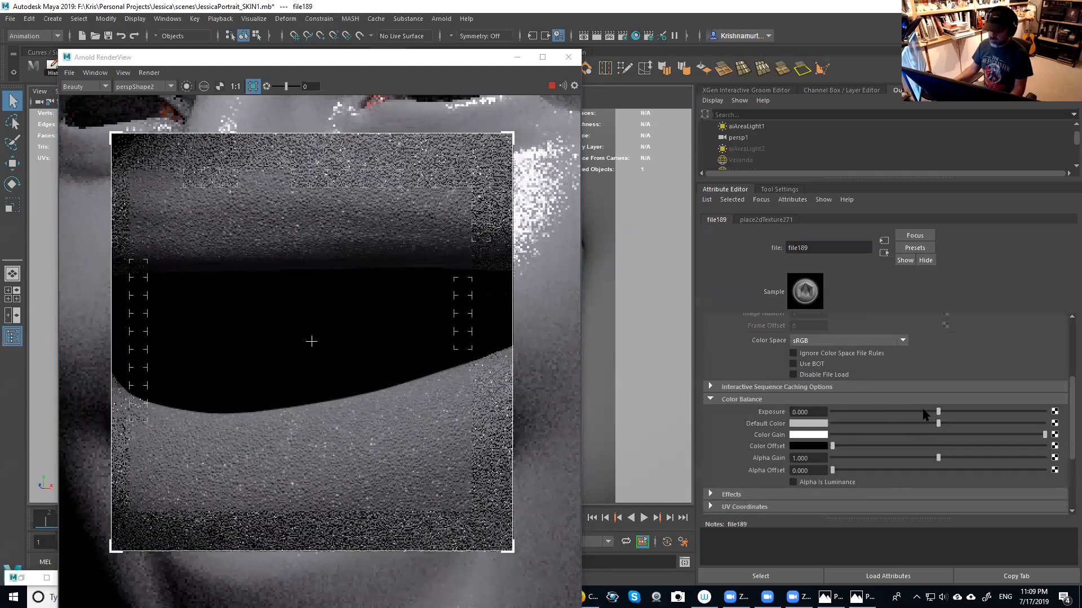
{"action": "left_click_drag", "start_coordinate": [970, 415], "coordinate": [1054, 402]}
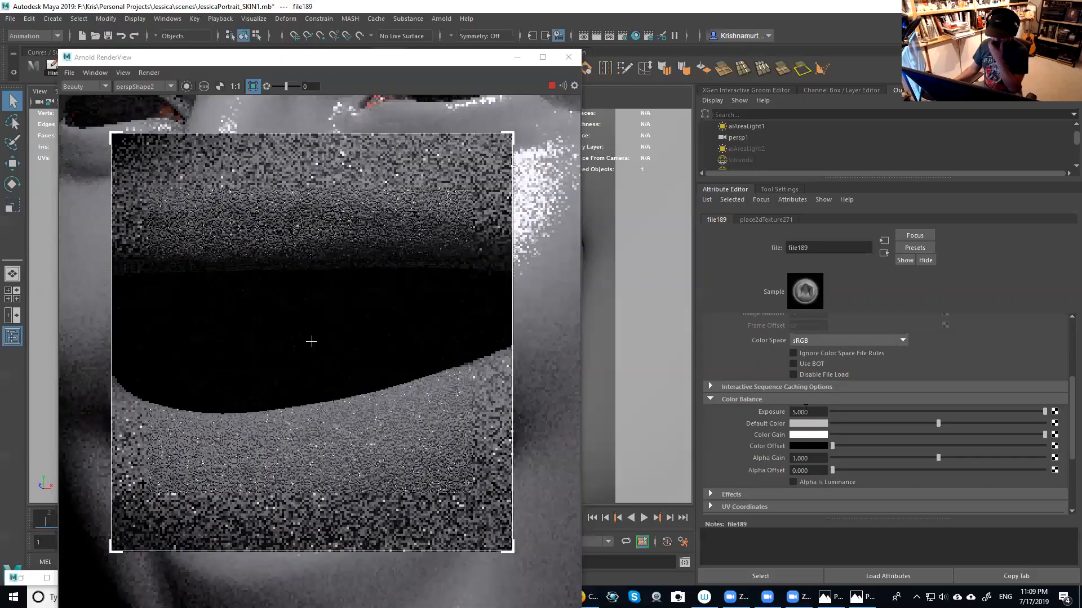
Try Exposure values of 10 and -10 on the bump file texture to compare the rendered bump strength
{"action": "left_click", "coordinate": [806, 411]}
{"action": "double_click", "coordinate": [802, 410]}
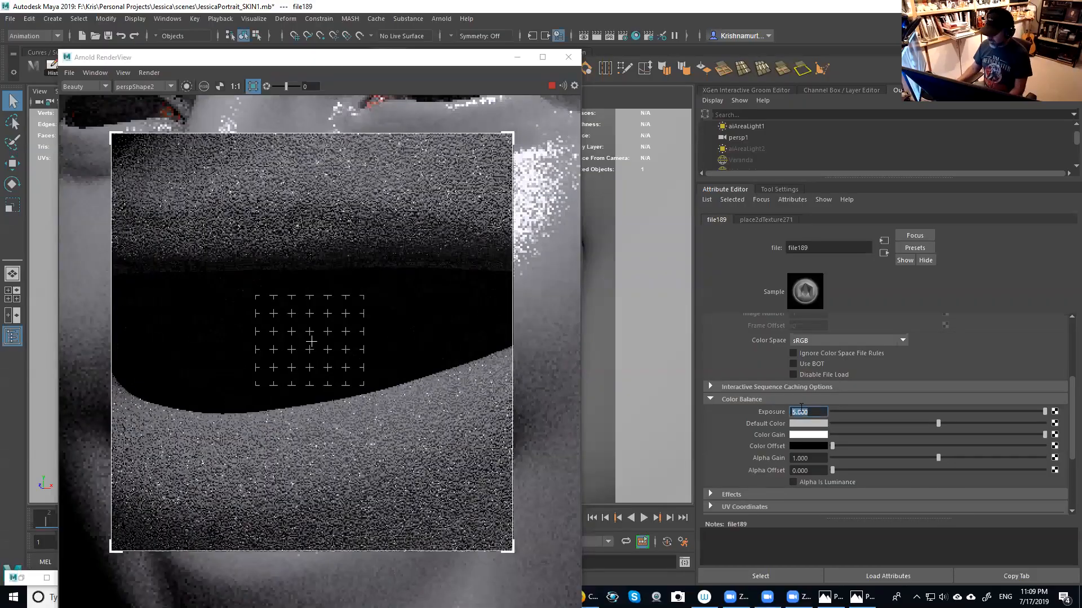
{"action": "type", "text": "100"}
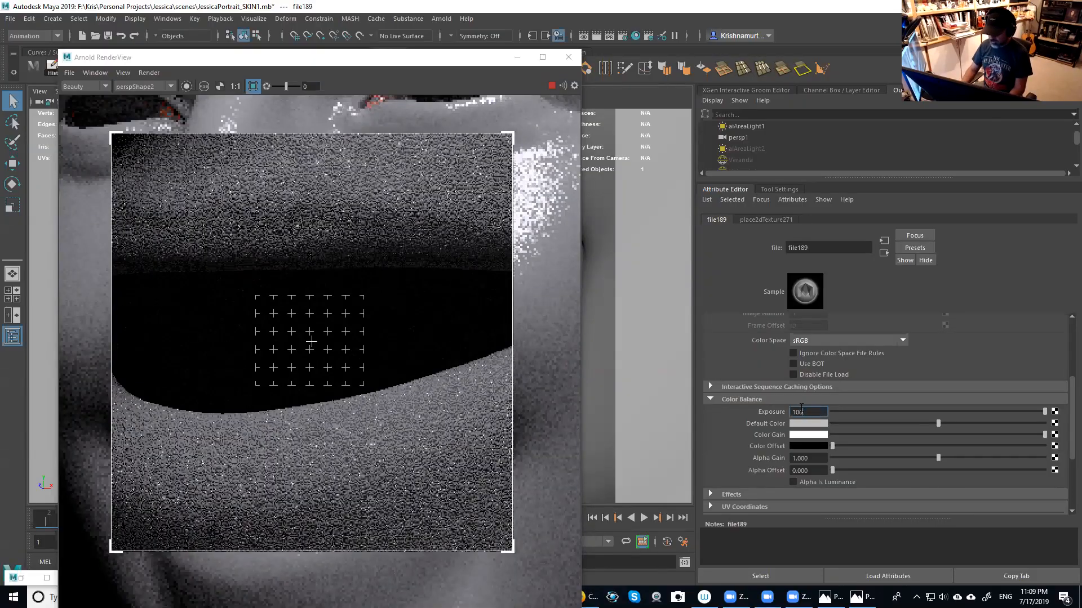
{"action": "key", "text": "Return"}
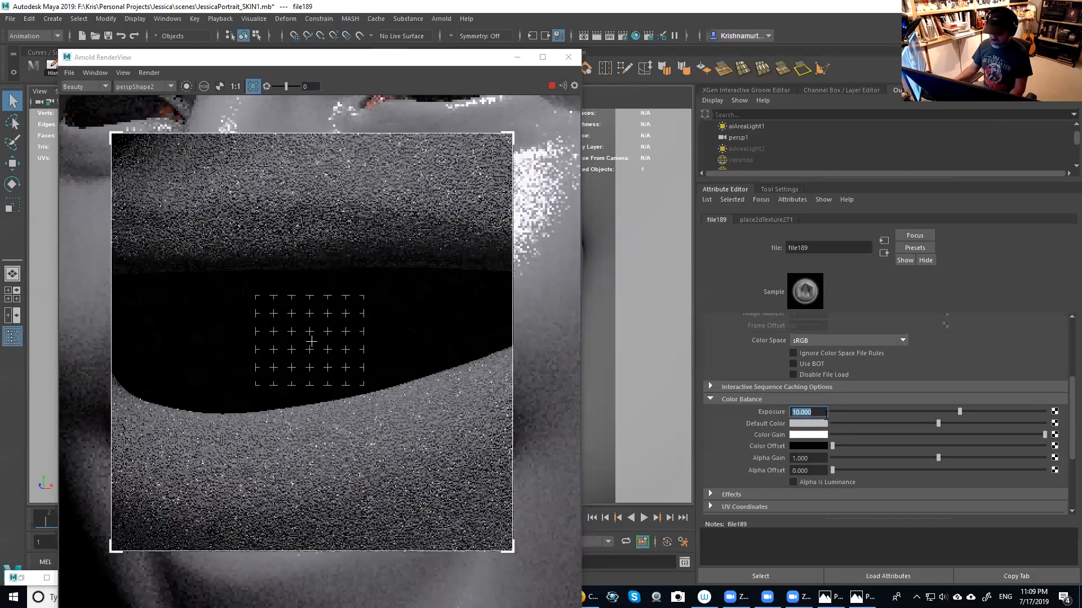
{"action": "type", "text": "-10"}
{"action": "key", "text": "Return"}
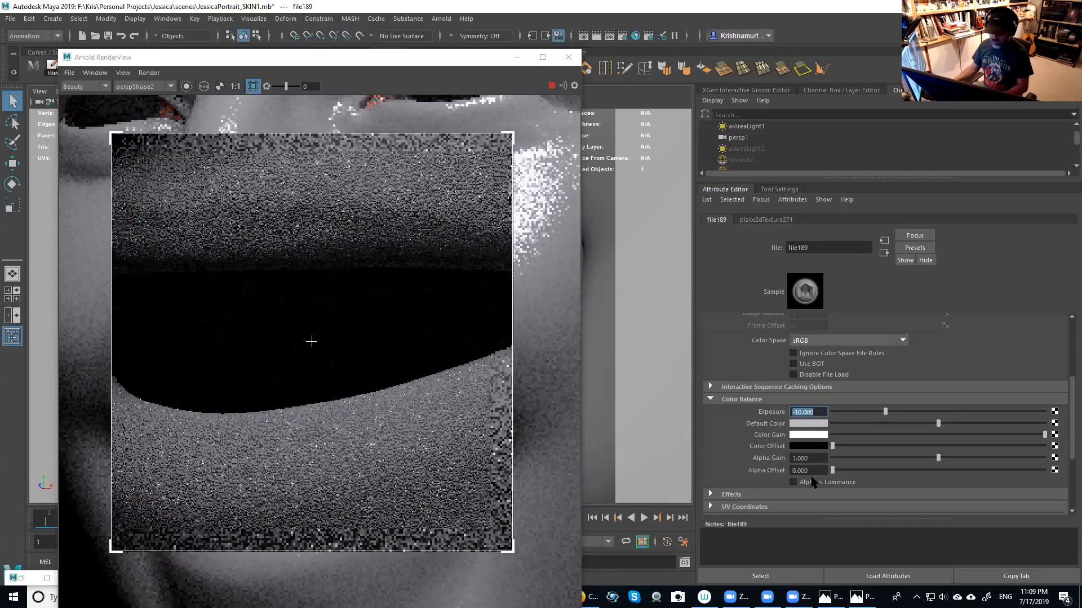
Enable Alpha Is Luminance for the bump file texture and reset its Exposure to 0
{"action": "left_click", "coordinate": [813, 483]}
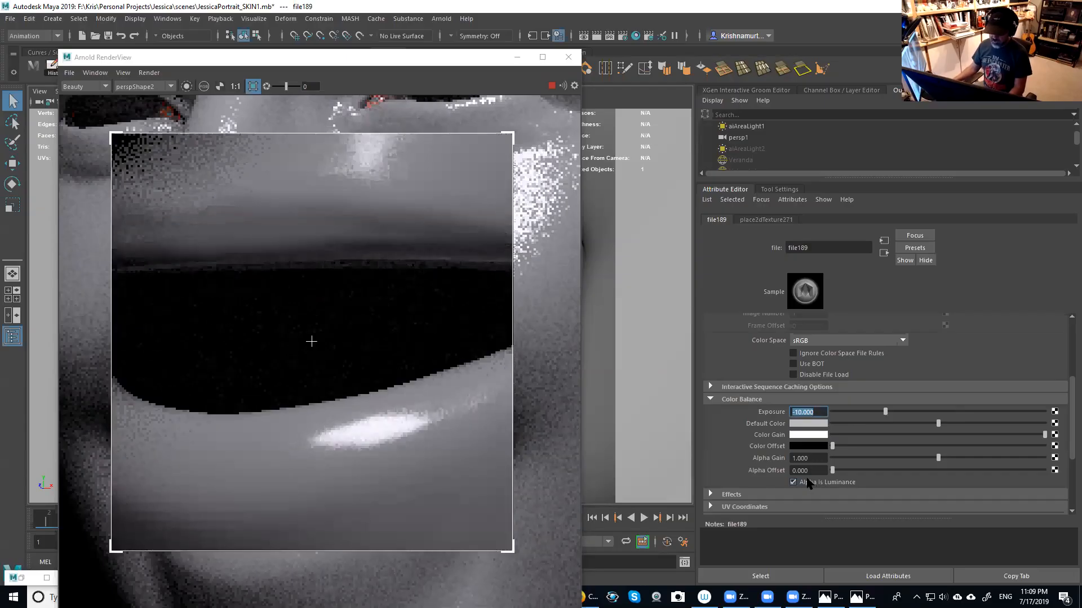
{"action": "left_click", "coordinate": [936, 414]}
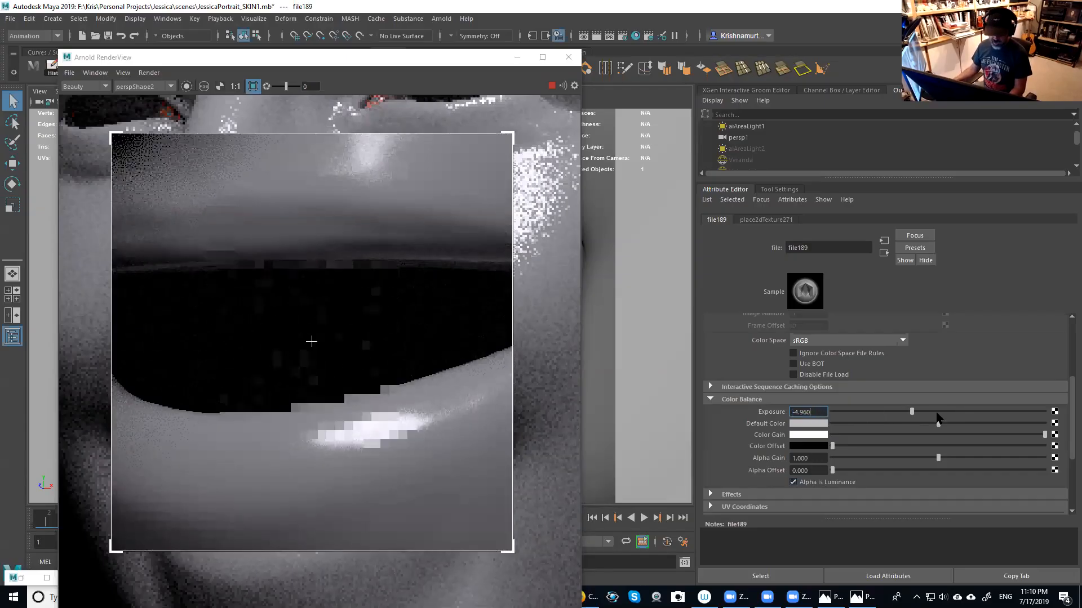
{"action": "left_click", "coordinate": [964, 412]}
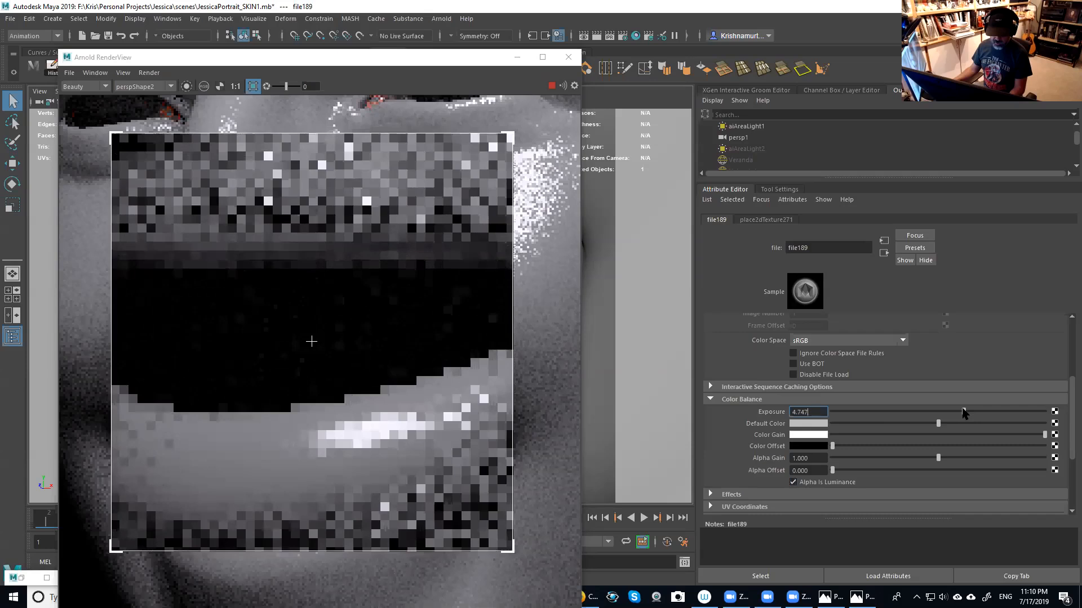
{"action": "left_click_drag", "start_coordinate": [963, 413], "coordinate": [937, 413]}
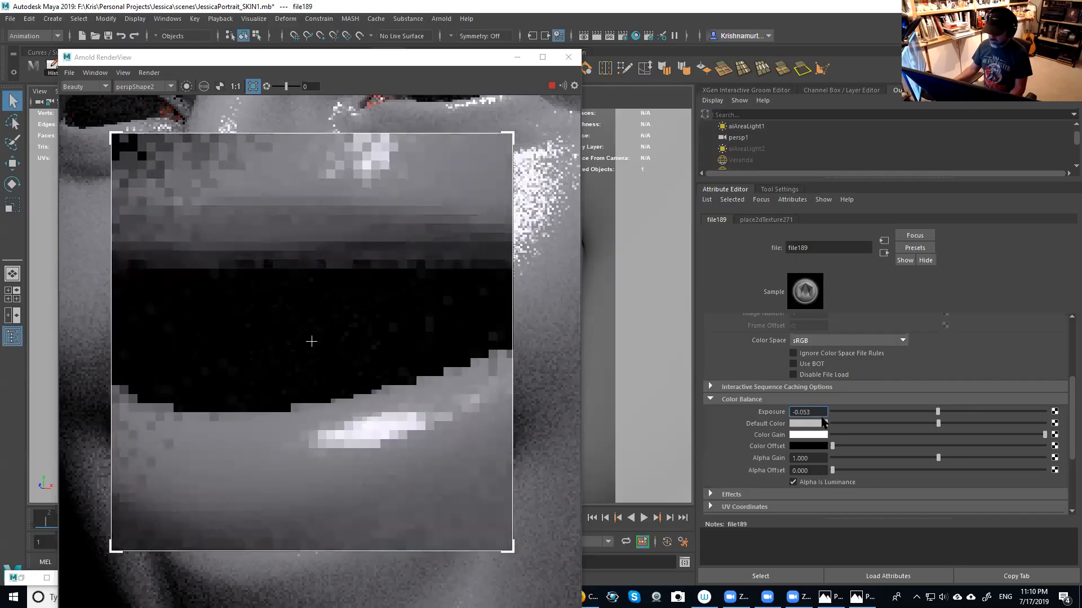
{"action": "left_click_drag", "start_coordinate": [821, 416], "coordinate": [739, 423]}
{"action": "type", "text": "0"}
{"action": "key", "text": "Return"}
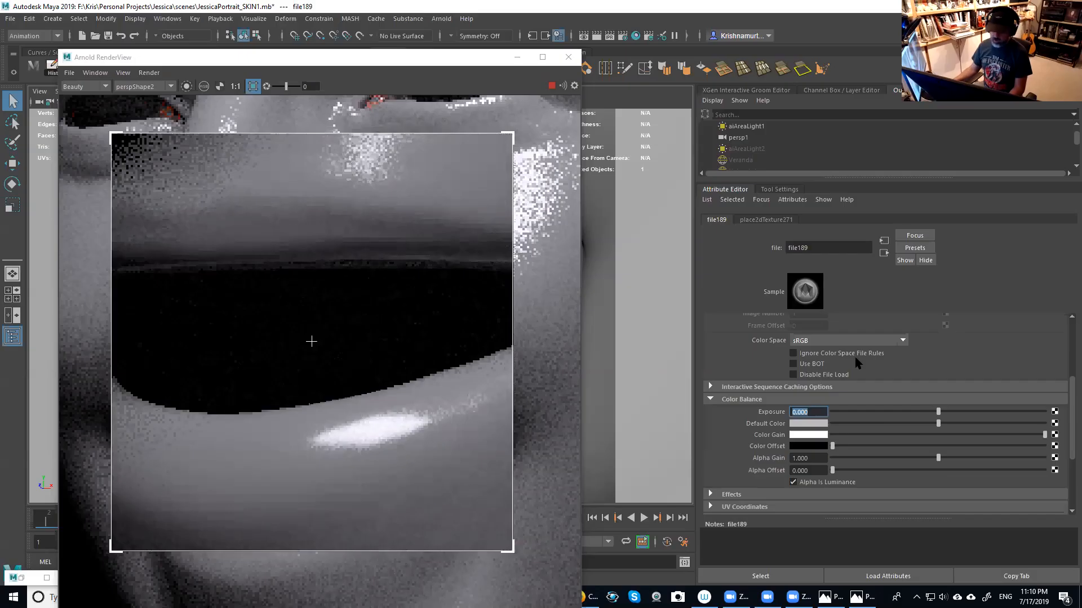
Fine-tune the bump file texture's Exposure to 1.5 and shift the rendered view from the lips to the nose
{"action": "left_click_drag", "start_coordinate": [939, 417], "coordinate": [961, 415]}
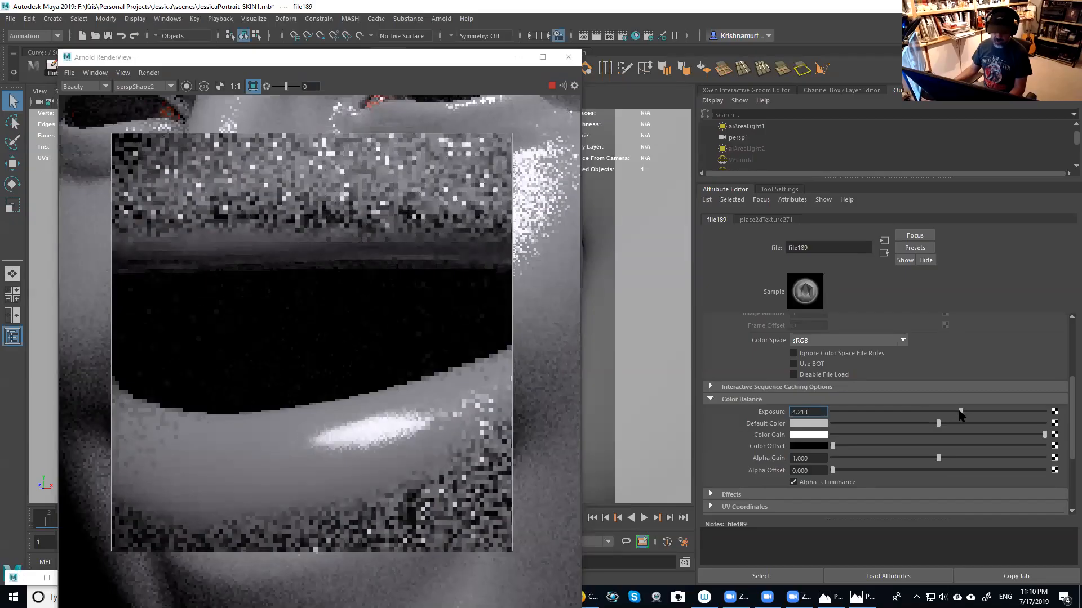
{"action": "left_click_drag", "start_coordinate": [958, 414], "coordinate": [949, 414]}
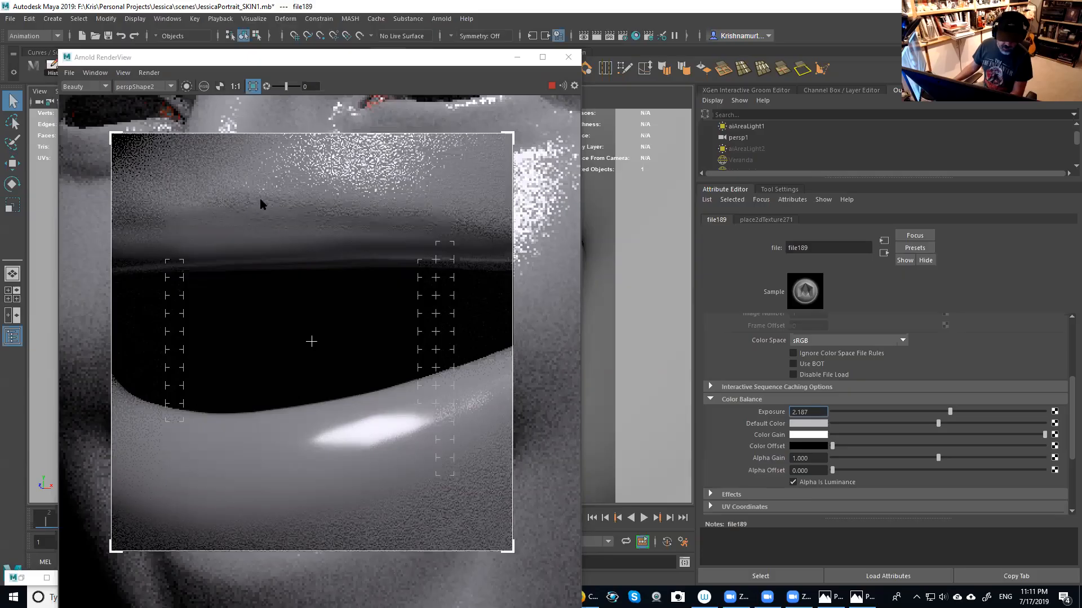
{"action": "left_click", "coordinate": [946, 413]}
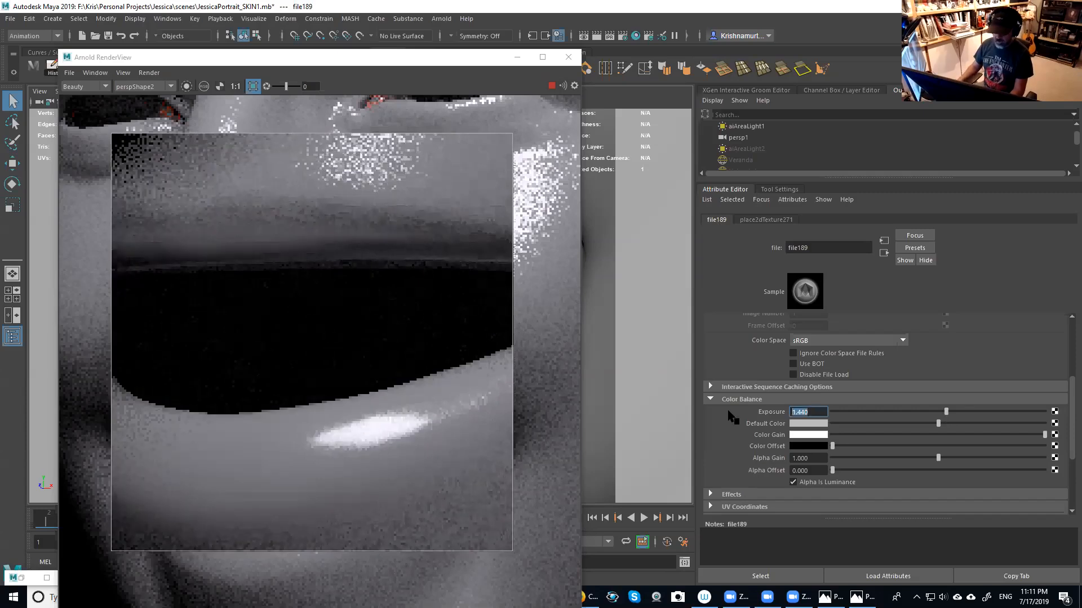
{"action": "type", "text": "1.5"}
{"action": "key", "text": "Return"}
{"action": "middle_click_drag", "start_coordinate": [639, 309], "coordinate": [743, 384], "text": "alt"}
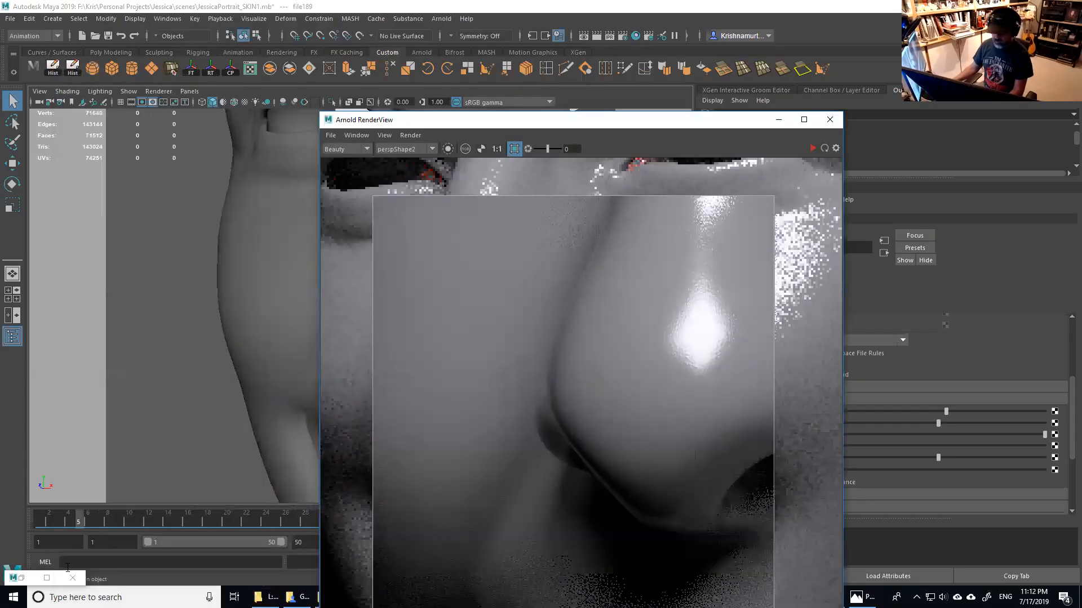
Select the head mesh and assign the Jess_SKIN material to it from the Hypershade graph
{"action": "left_click", "coordinate": [47, 578]}
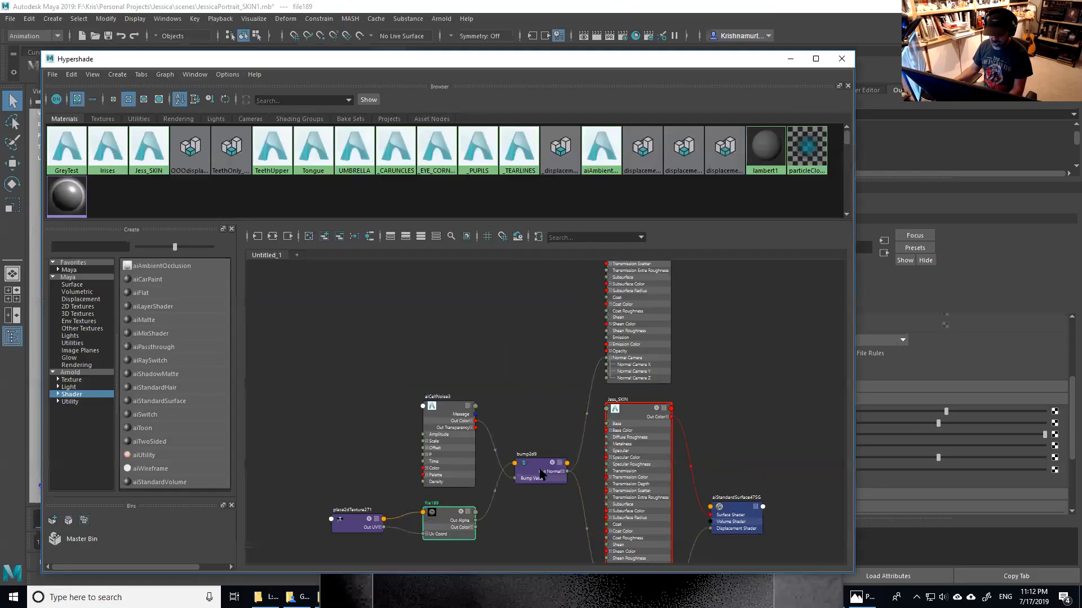
{"action": "middle_click_drag", "start_coordinate": [552, 450], "coordinate": [398, 516]}
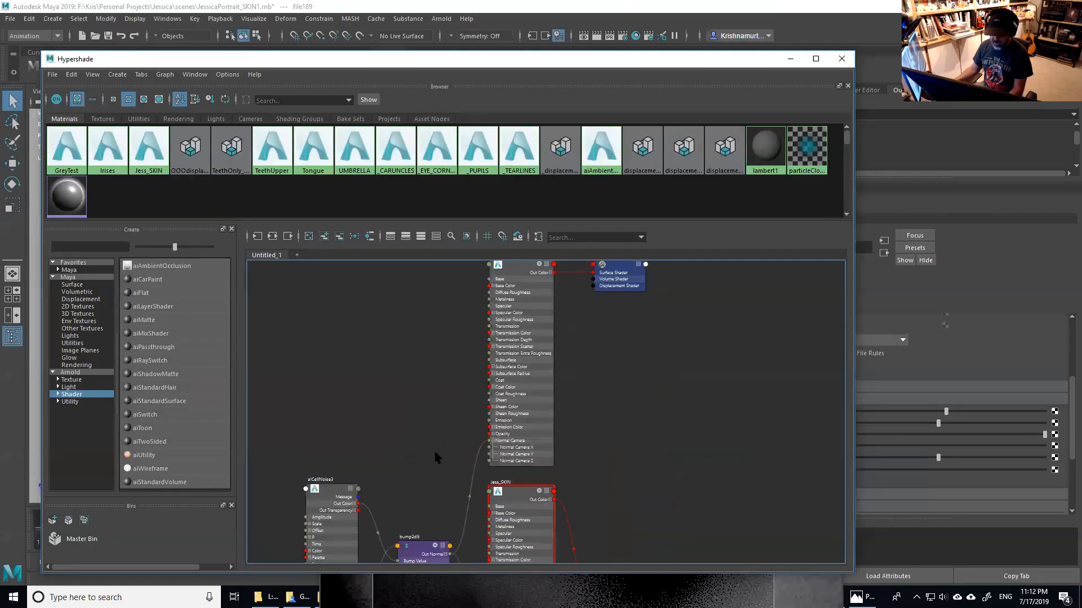
{"action": "middle_click_drag", "start_coordinate": [461, 400], "coordinate": [432, 490], "text": "alt"}
{"action": "middle_click_drag", "start_coordinate": [448, 307], "coordinate": [433, 214], "text": "alt"}
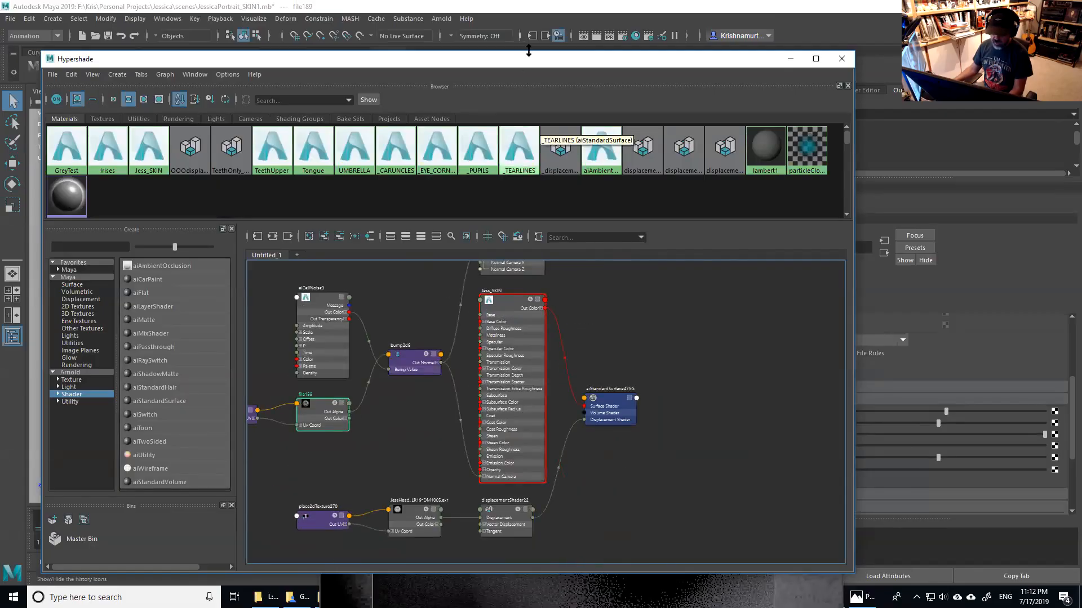
{"action": "left_click_drag", "start_coordinate": [533, 62], "coordinate": [759, 204]}
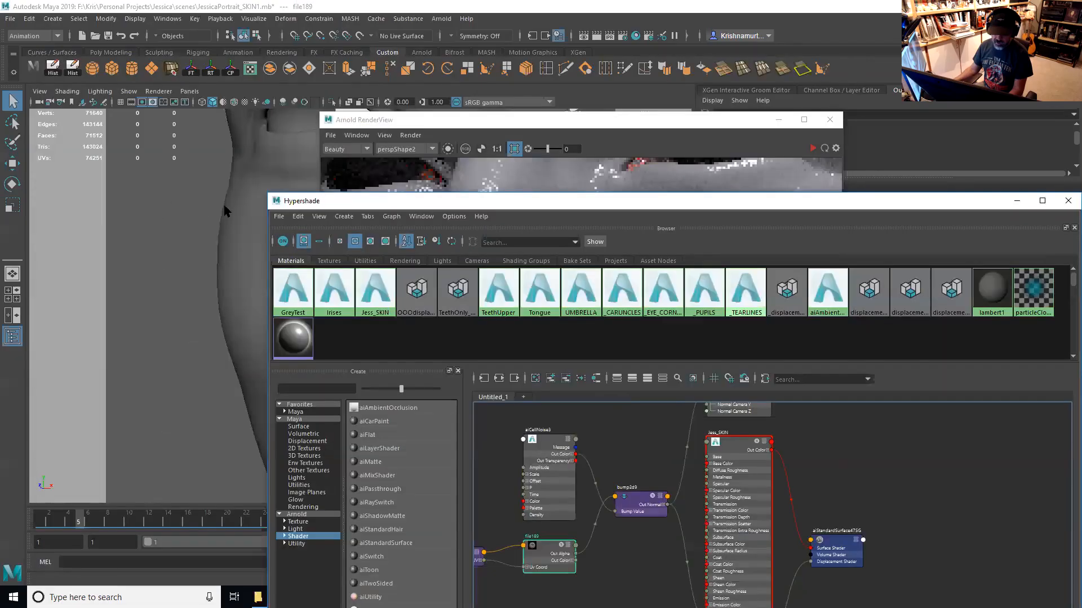
{"action": "left_click_drag", "start_coordinate": [455, 204], "coordinate": [242, 97]}
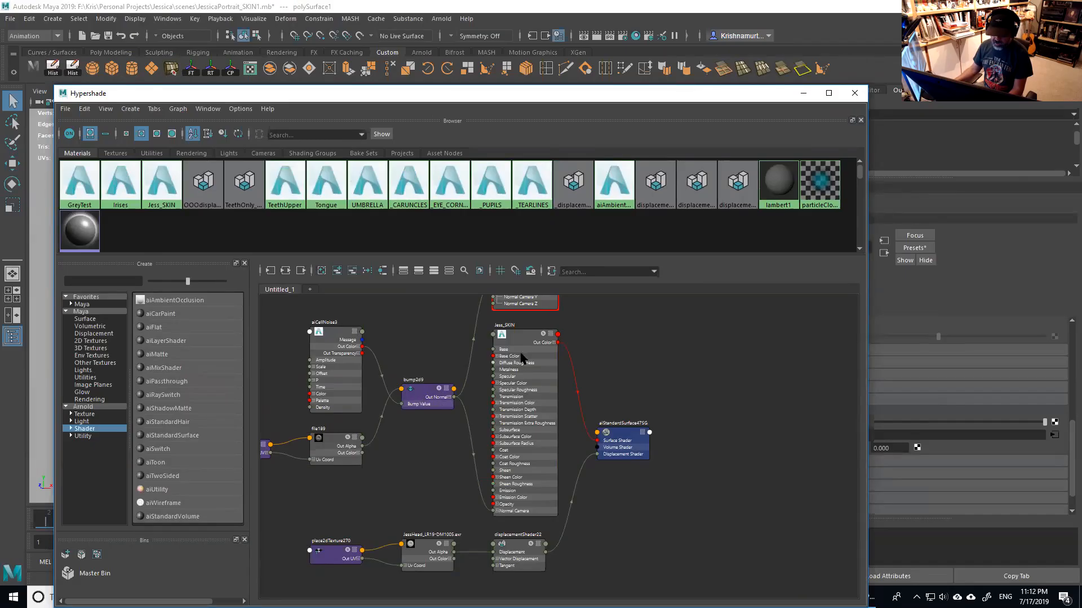
{"action": "right_click", "coordinate": [513, 327]}
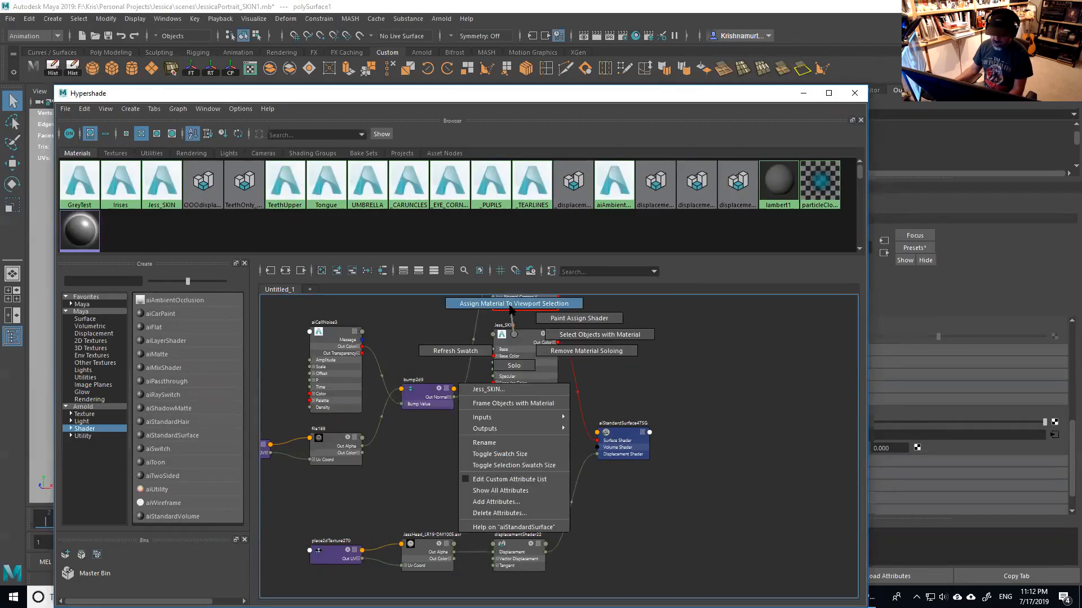
{"action": "left_click", "coordinate": [512, 304]}
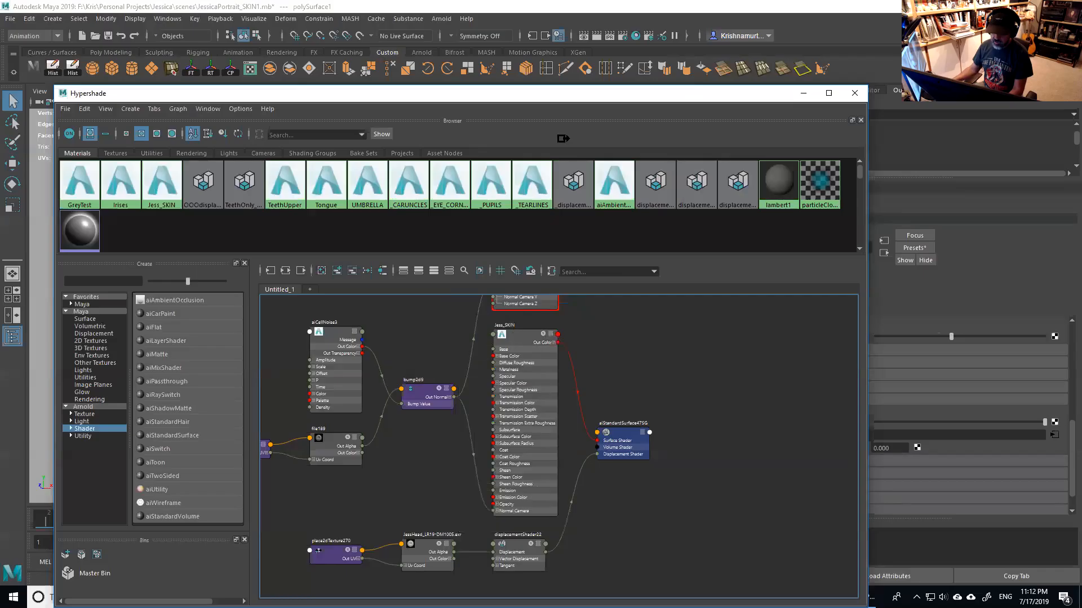
{"action": "left_click_drag", "start_coordinate": [762, 98], "coordinate": [696, 215]}
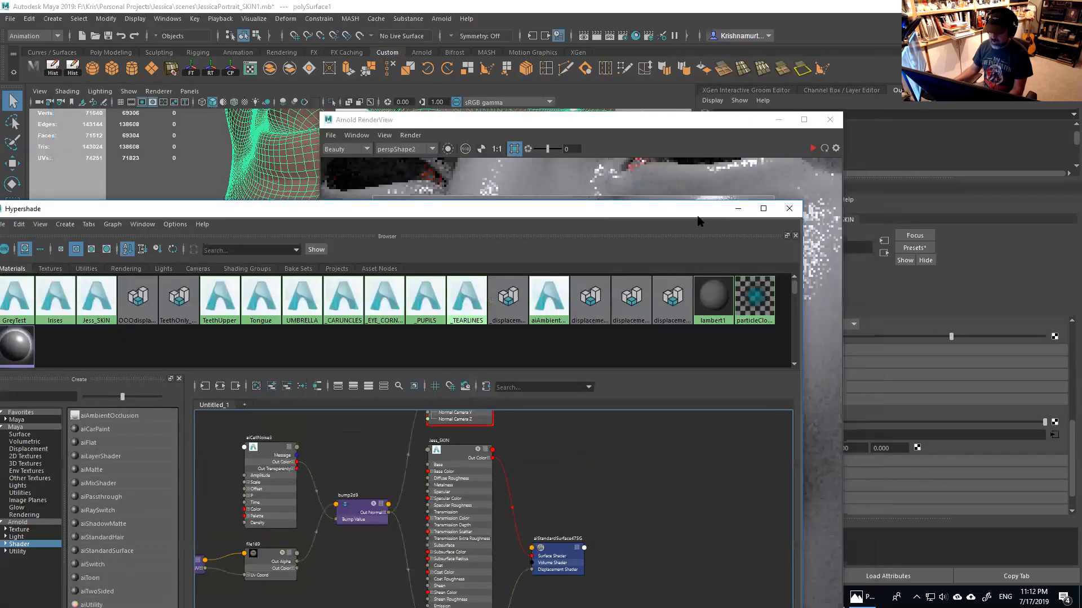
{"action": "left_click", "coordinate": [738, 208]}
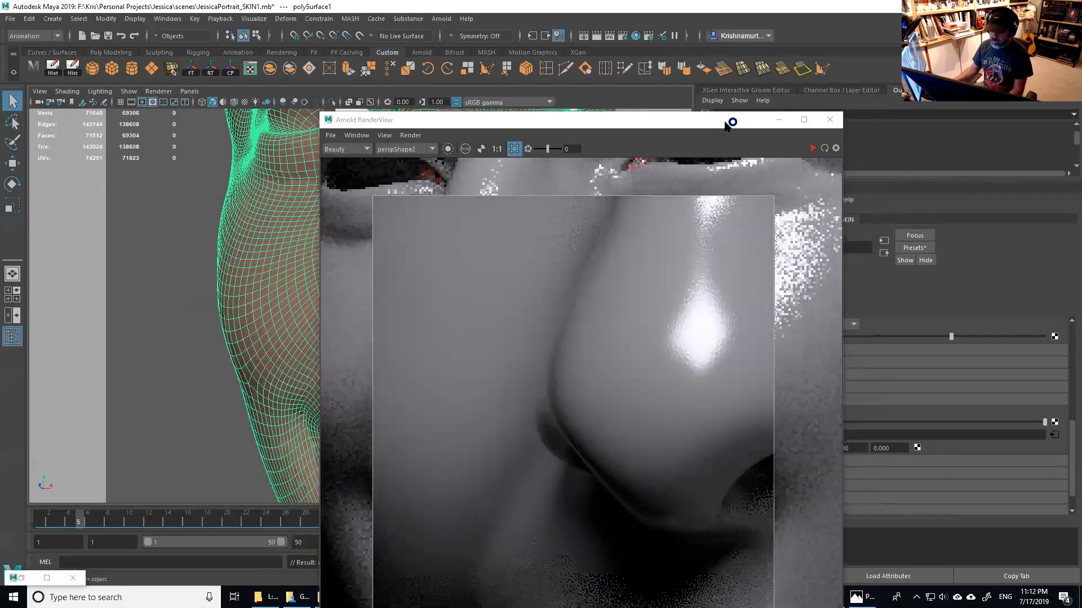
Load JessHead_LR20-DM1005.exr into the displacement file texture of the Jess_SKIN shading group
{"action": "left_click_drag", "start_coordinate": [726, 124], "coordinate": [402, 236]}
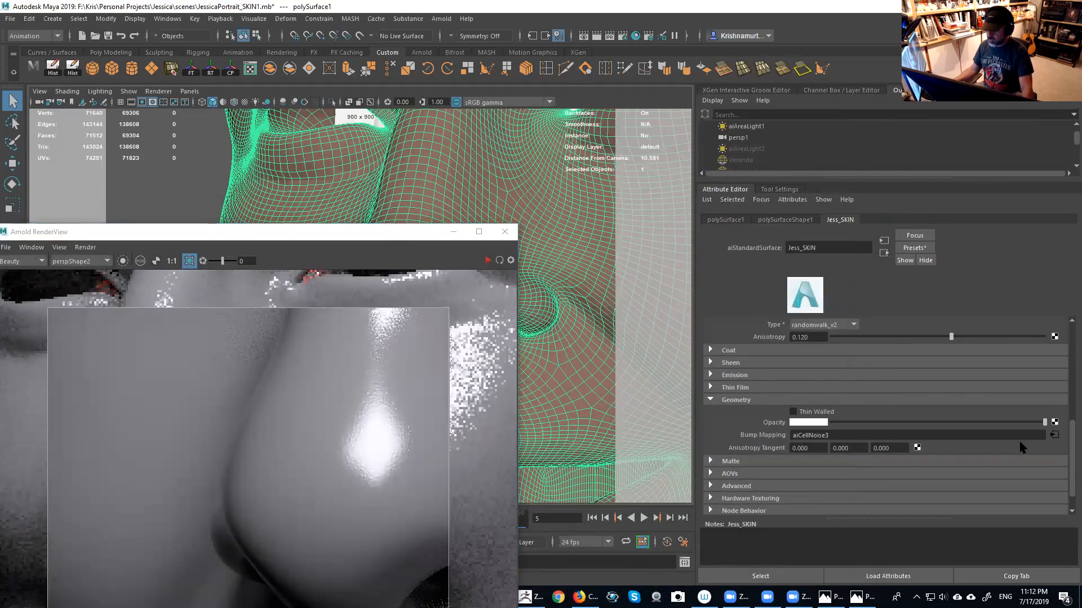
{"action": "left_click_drag", "start_coordinate": [1070, 450], "coordinate": [1071, 296]}
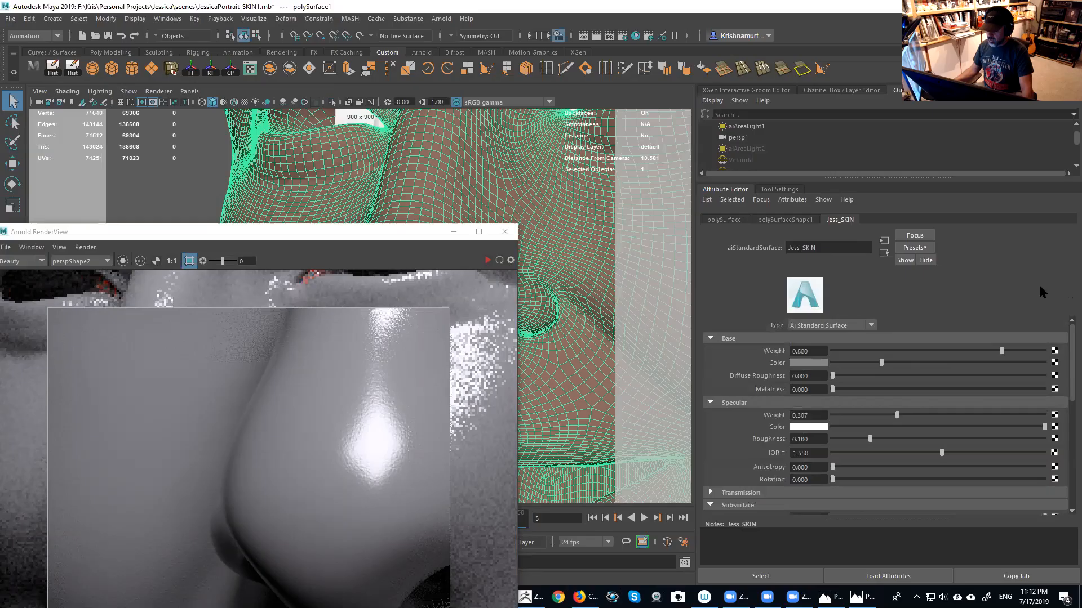
{"action": "left_click", "coordinate": [884, 255]}
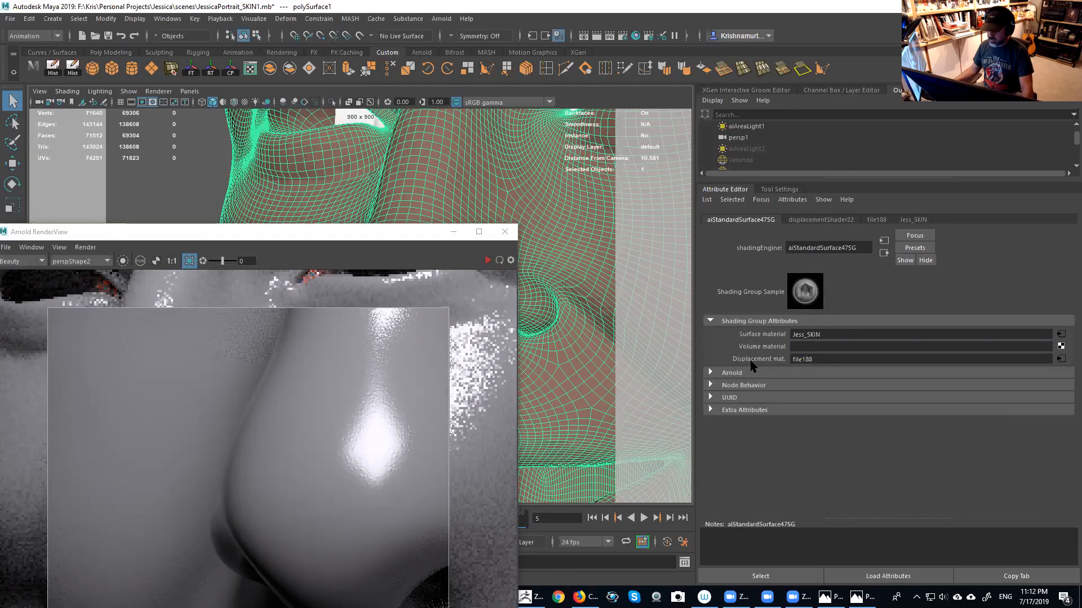
{"action": "left_click", "coordinate": [1061, 359]}
{"action": "left_click_drag", "start_coordinate": [1071, 414], "coordinate": [1070, 349]}
{"action": "left_click", "coordinate": [1056, 374]}
{"action": "left_click", "coordinate": [204, 158]}
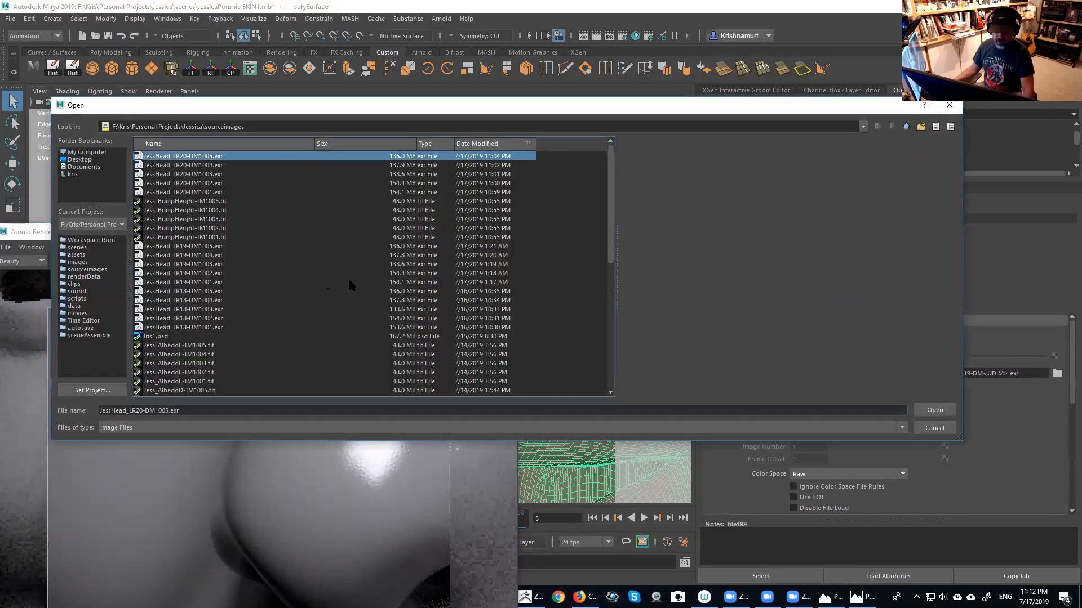
{"action": "left_click", "coordinate": [934, 410]}
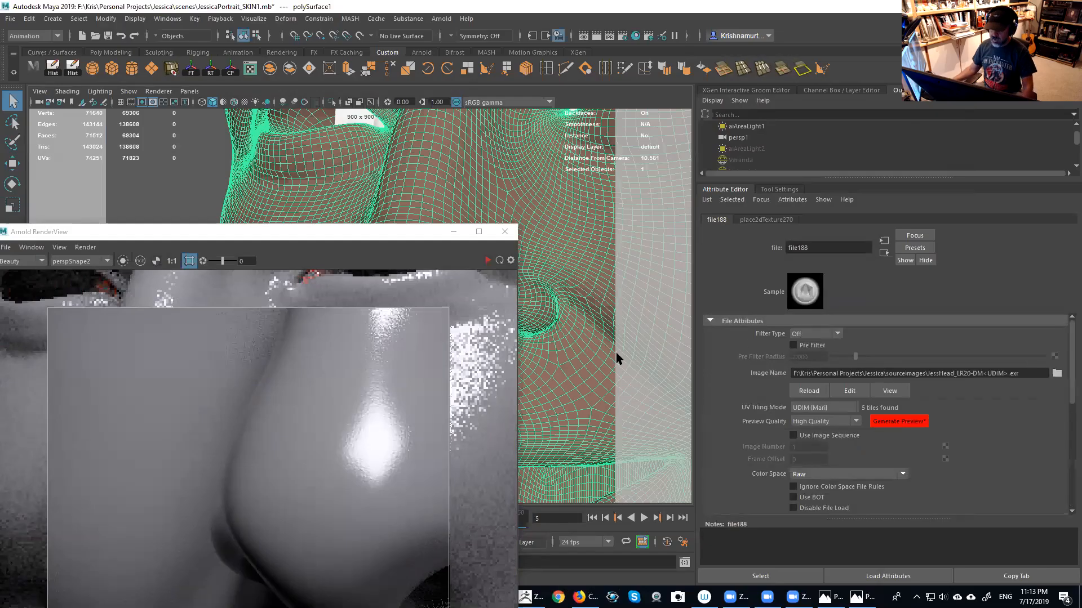
Set the head mesh's Arnold Subdivision Type to catclark
{"action": "left_click", "coordinate": [566, 270]}
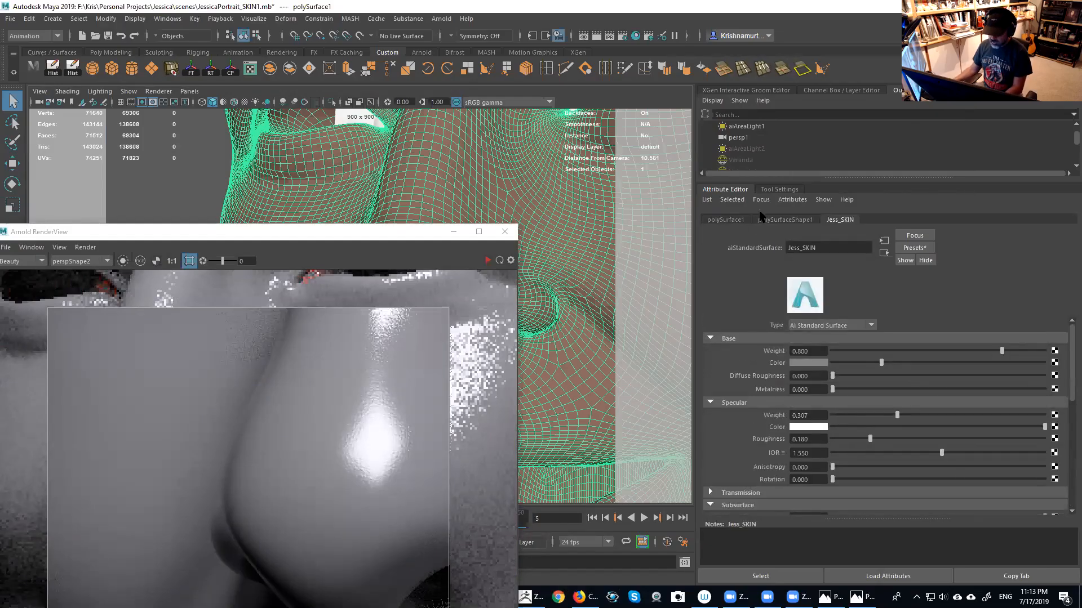
{"action": "left_click", "coordinate": [783, 221]}
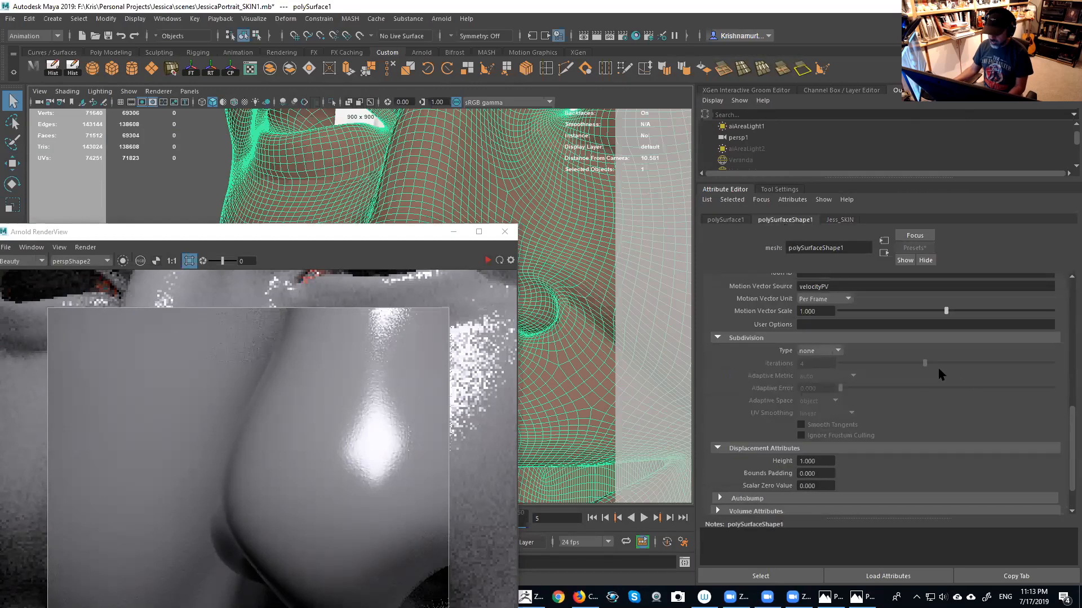
{"action": "left_click", "coordinate": [828, 351]}
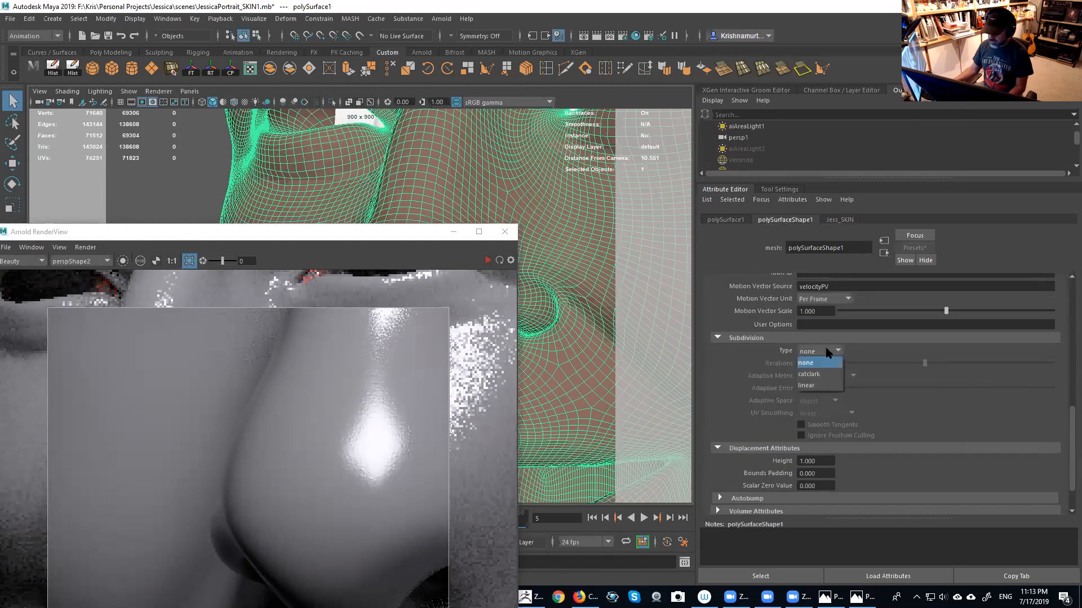
{"action": "left_click", "coordinate": [821, 366]}
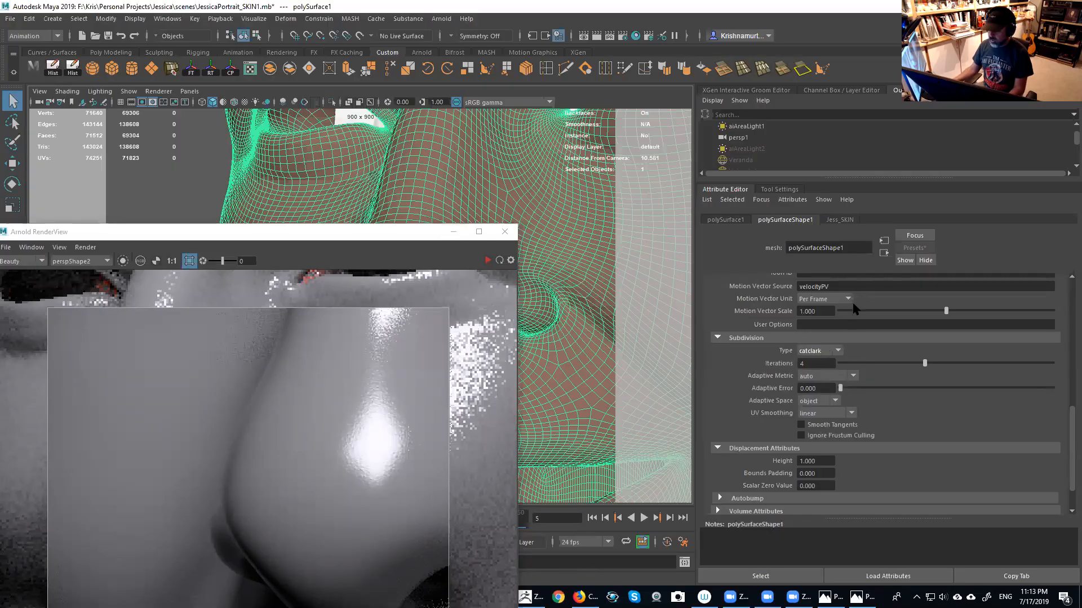
Connect a Remap Color utility node to the SubSurface Color of the Jess_SKIN shader
{"action": "left_click", "coordinate": [843, 220]}
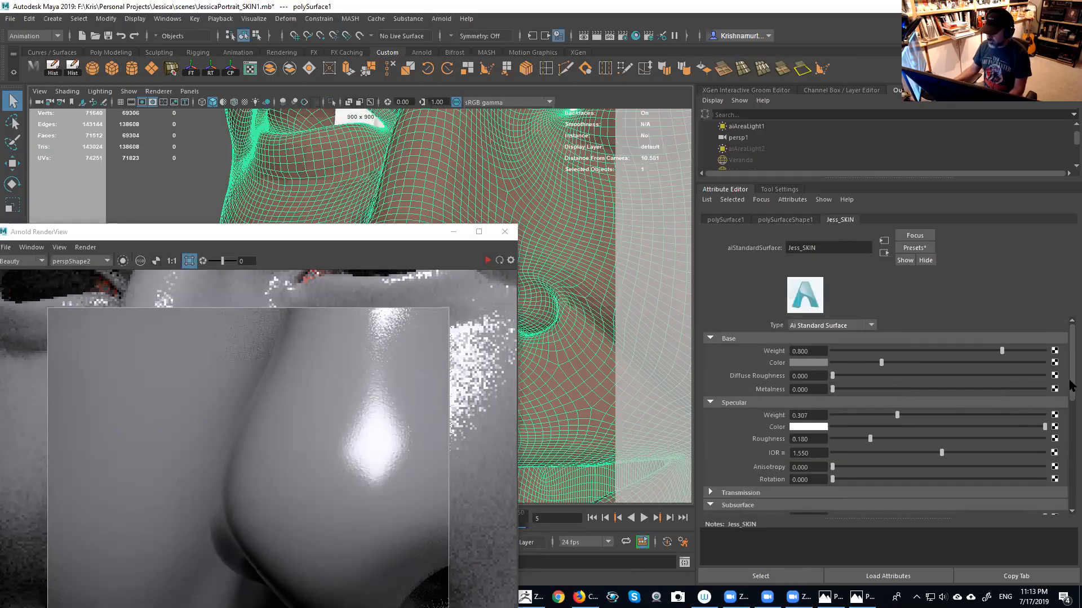
{"action": "left_click_drag", "start_coordinate": [1070, 369], "coordinate": [1072, 429]}
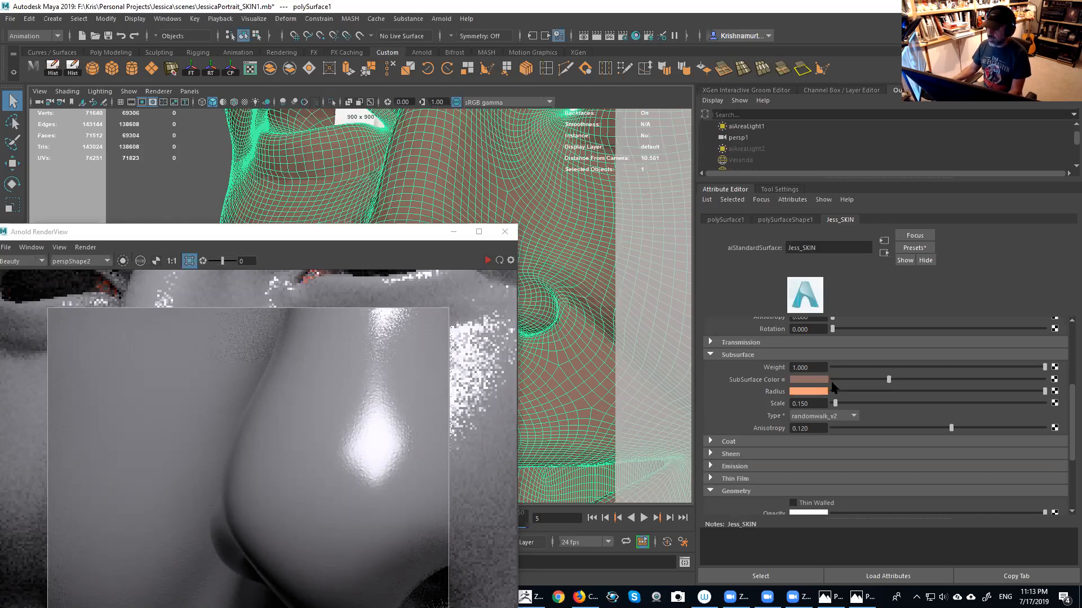
{"action": "left_click", "coordinate": [1053, 380]}
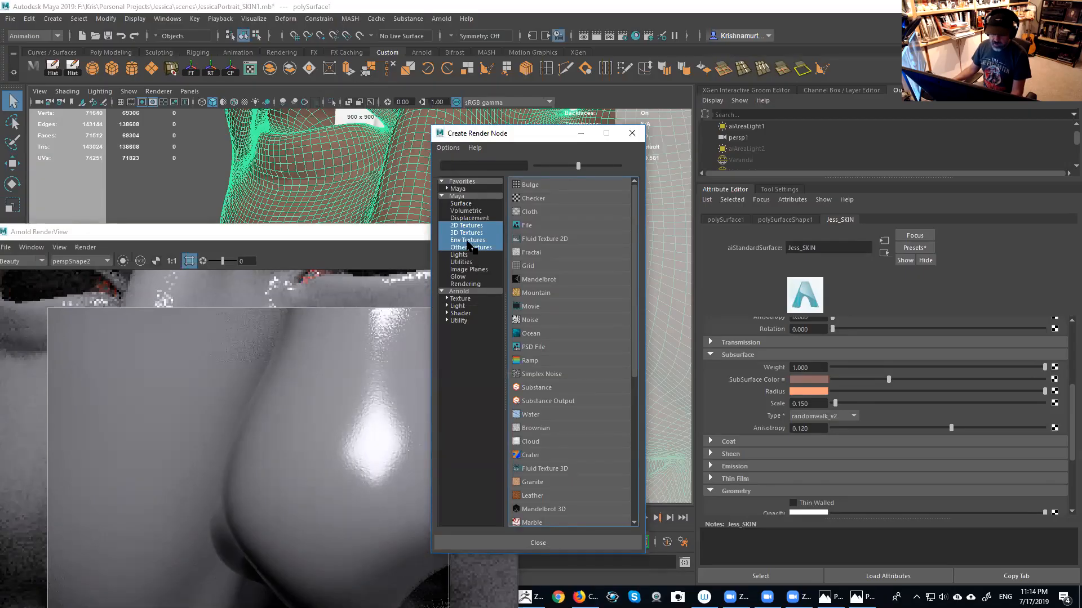
{"action": "left_click", "coordinate": [468, 262]}
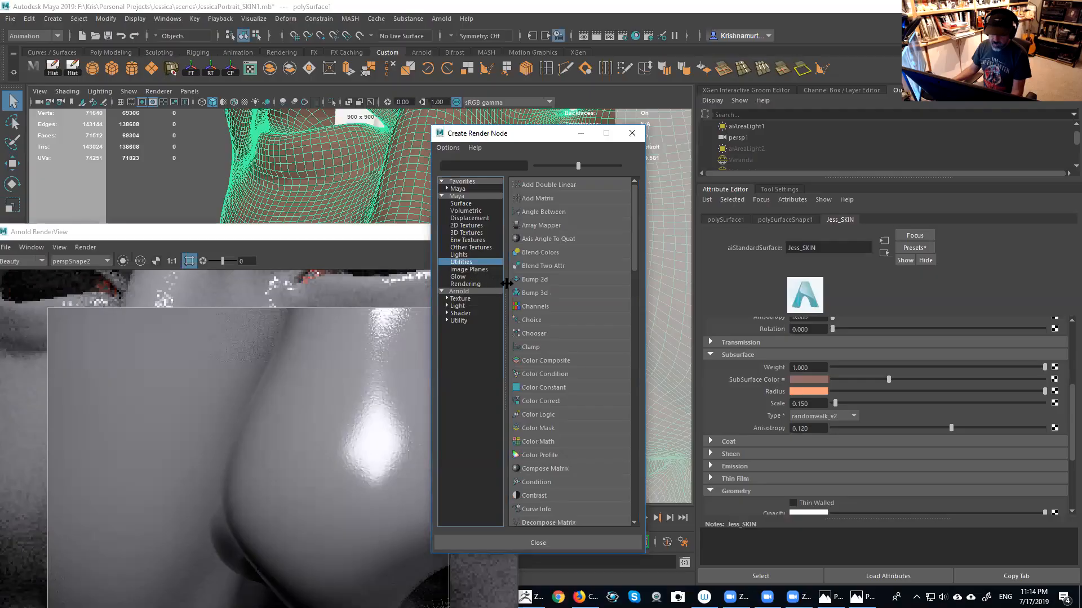
{"action": "left_click_drag", "start_coordinate": [635, 252], "coordinate": [638, 450]}
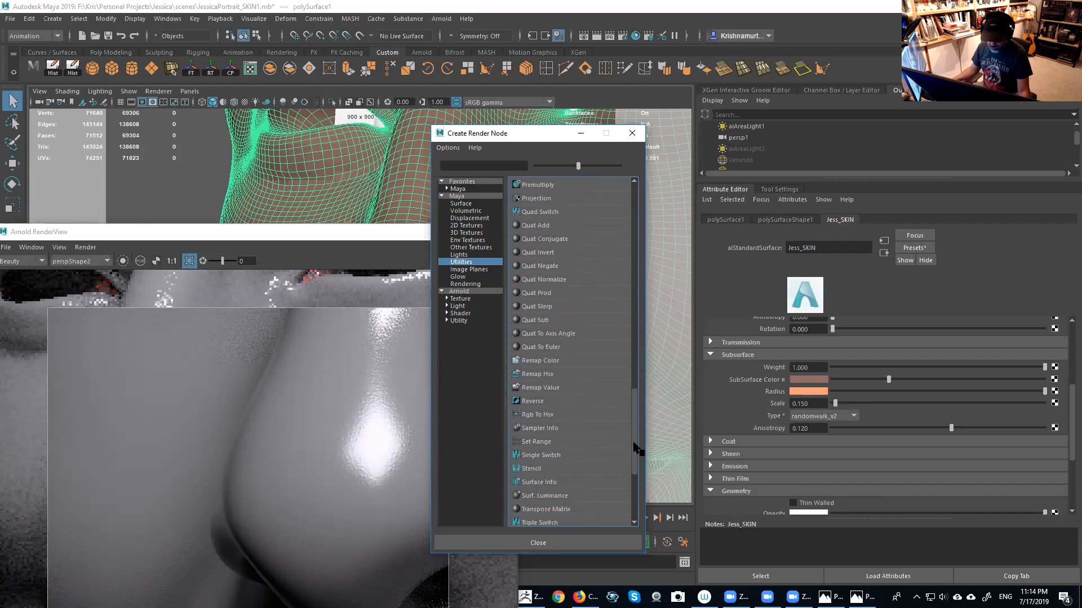
{"action": "left_click", "coordinate": [549, 362]}
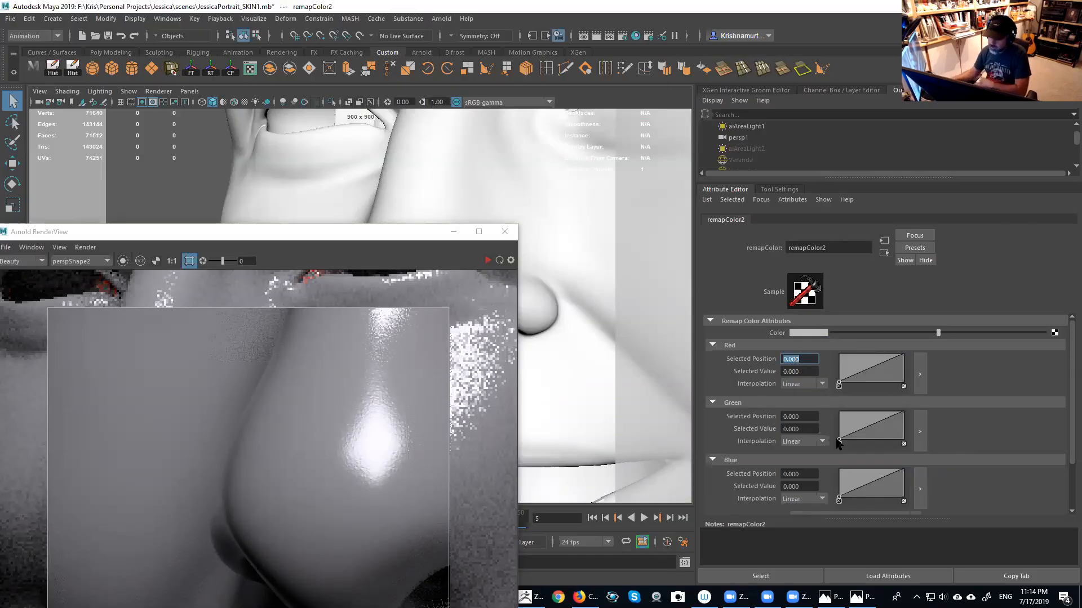
Connect a 2D File texture to the Color input of the Remap Color node
{"action": "left_click", "coordinate": [1054, 333]}
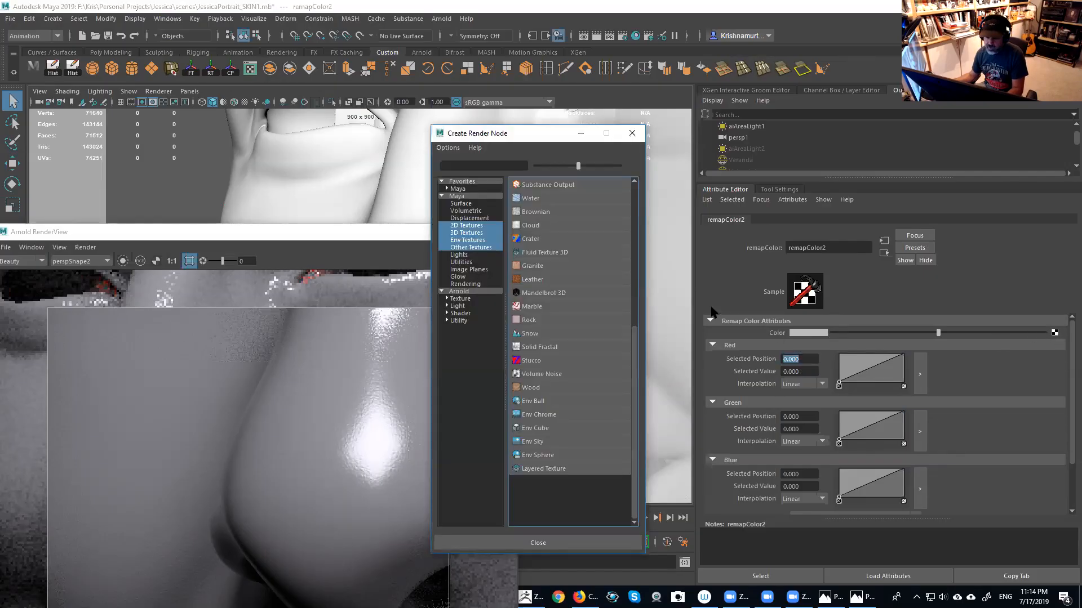
{"action": "left_click", "coordinate": [471, 226]}
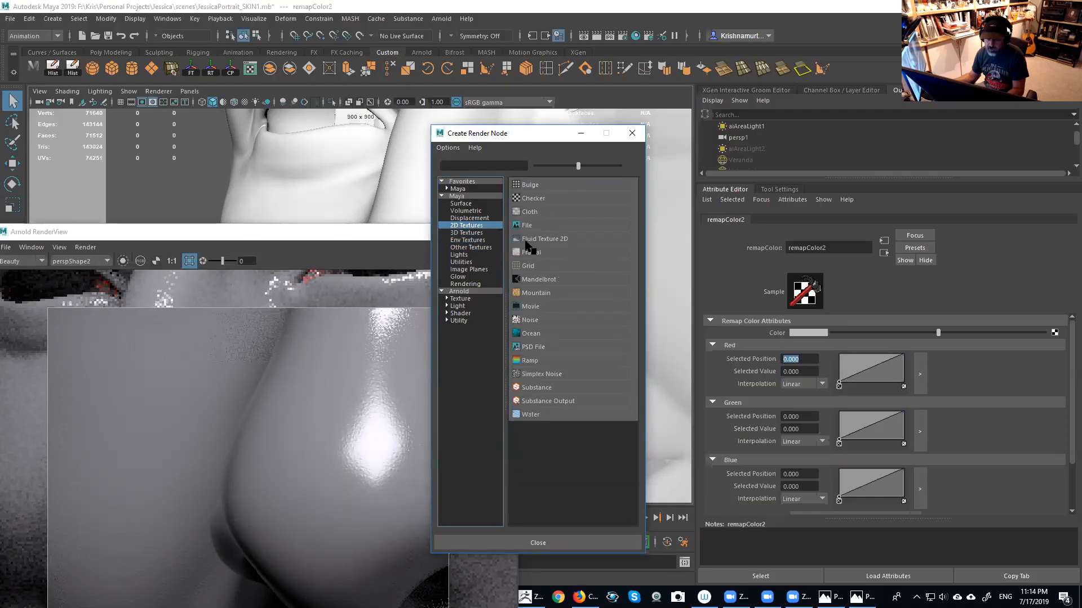
{"action": "left_click", "coordinate": [526, 226]}
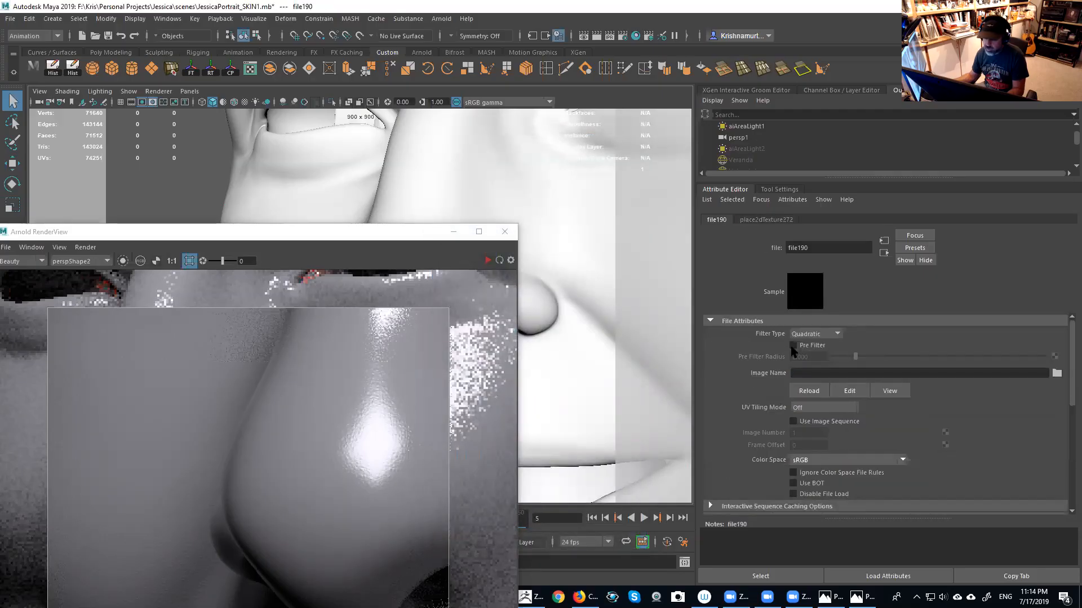
Set the new file texture's Filter Type to Off and its UV Tiling Mode to UDIM (Mari)
{"action": "left_click", "coordinate": [830, 333]}
{"action": "left_click", "coordinate": [826, 345]}
{"action": "mouse_move", "coordinate": [1071, 387]}
{"action": "left_mouse_down"}
{"action": "mouse_move", "coordinate": [1070, 498]}
{"action": "mouse_move", "coordinate": [1065, 372]}
{"action": "left_mouse_up"}
{"action": "left_click", "coordinate": [831, 457]}
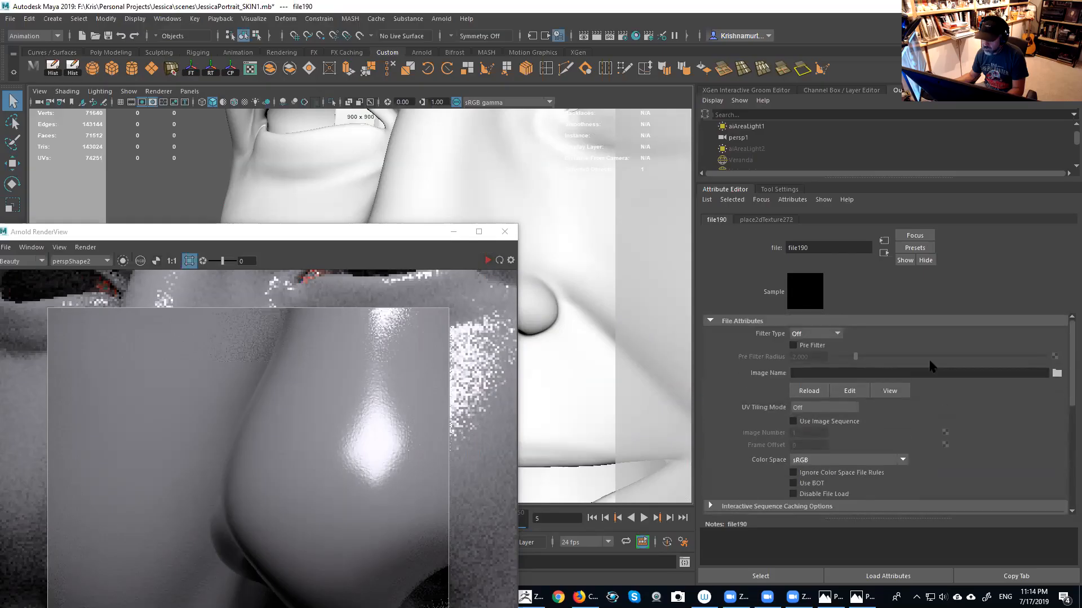
{"action": "left_click", "coordinate": [831, 413]}
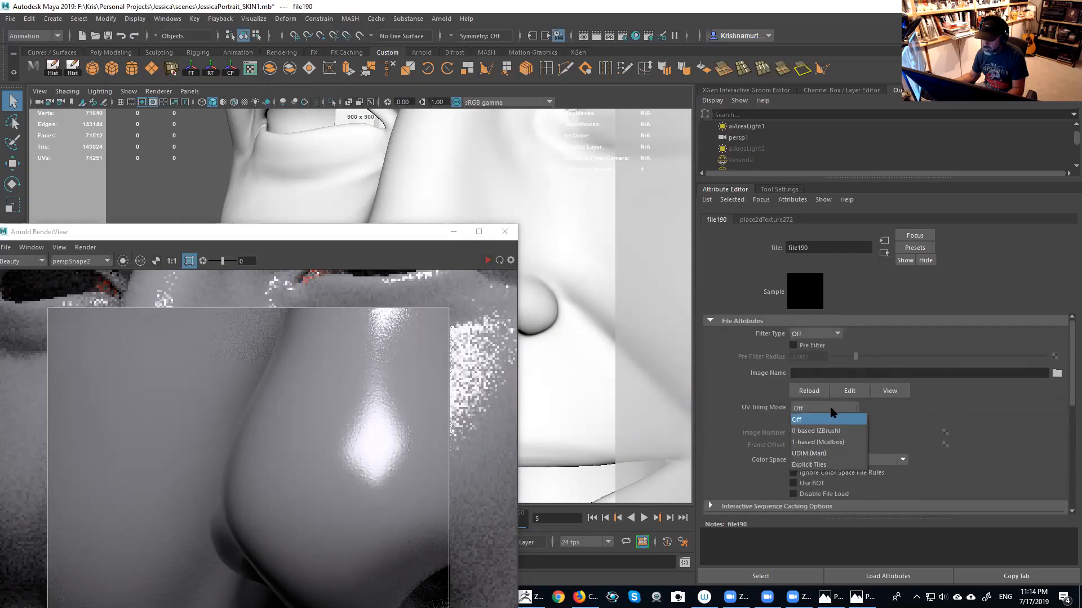
{"action": "left_click", "coordinate": [833, 454]}
Load Jess_AlbedoE-TM1004.tif into the new file texture and return to the Remap Color node's attributes
{"action": "left_click", "coordinate": [1057, 373]}
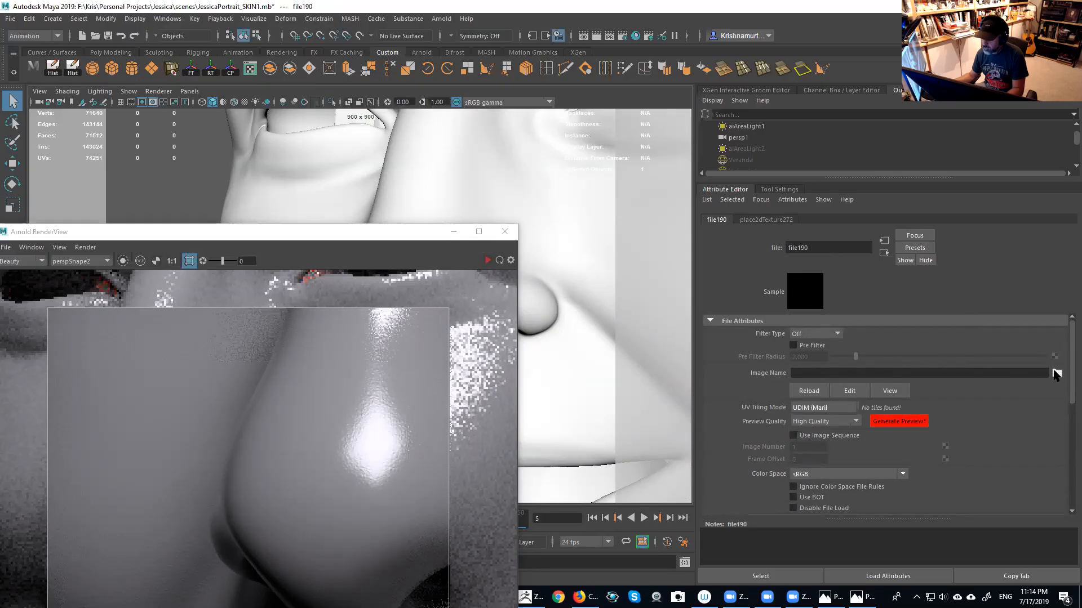
{"action": "scroll", "coordinate": [244, 255], "scroll_direction": "down", "scroll_amount": 2}
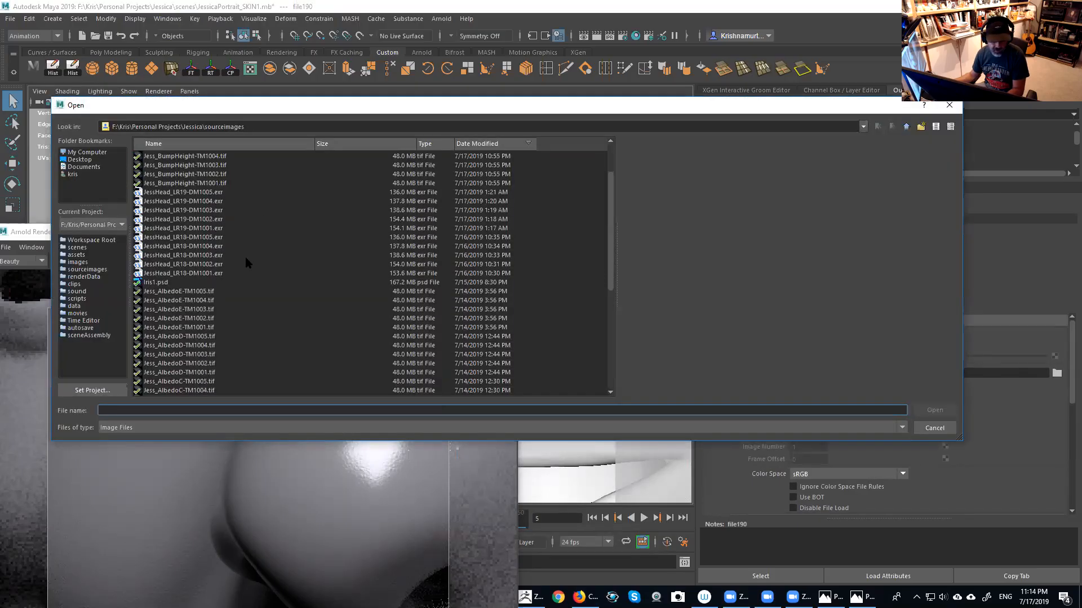
{"action": "scroll", "coordinate": [206, 276], "scroll_direction": "down", "scroll_amount": 1}
{"action": "left_click", "coordinate": [192, 265]}
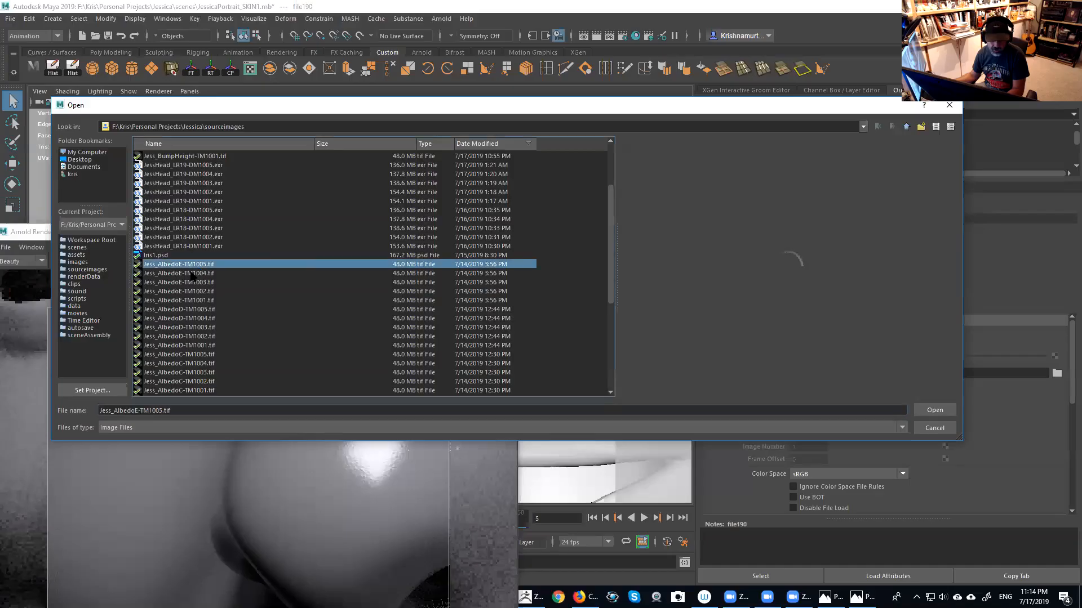
{"action": "left_click", "coordinate": [194, 274]}
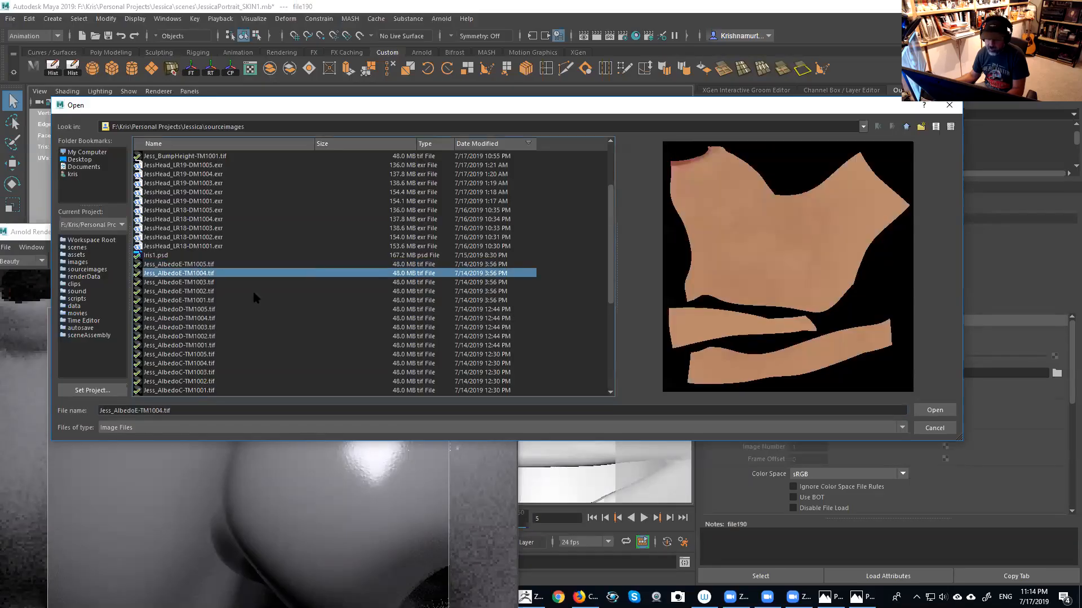
{"action": "left_click", "coordinate": [934, 411]}
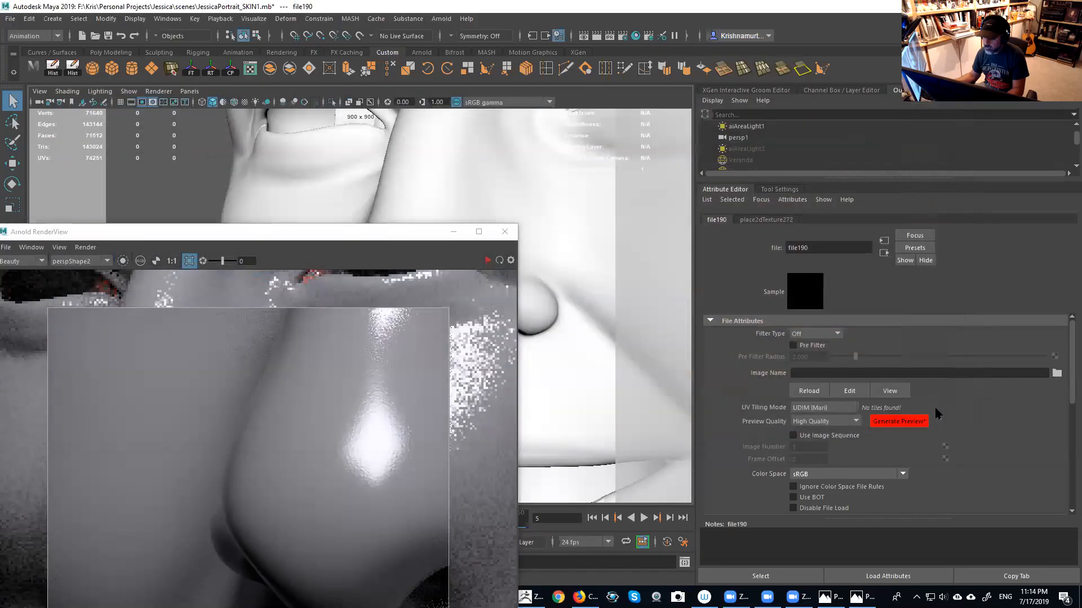
{"action": "left_click", "coordinate": [883, 253]}
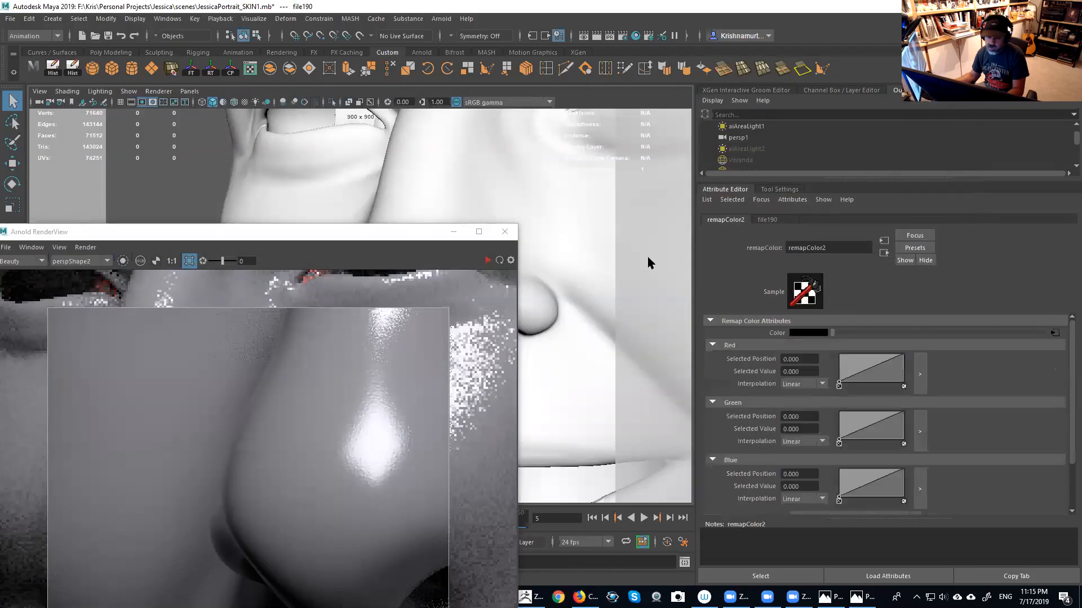
Graph the input and output connections of the Jess_SKIN material in the Hypershade to review its network, and close the Hypershade
{"action": "left_click_drag", "start_coordinate": [389, 239], "coordinate": [710, 106]}
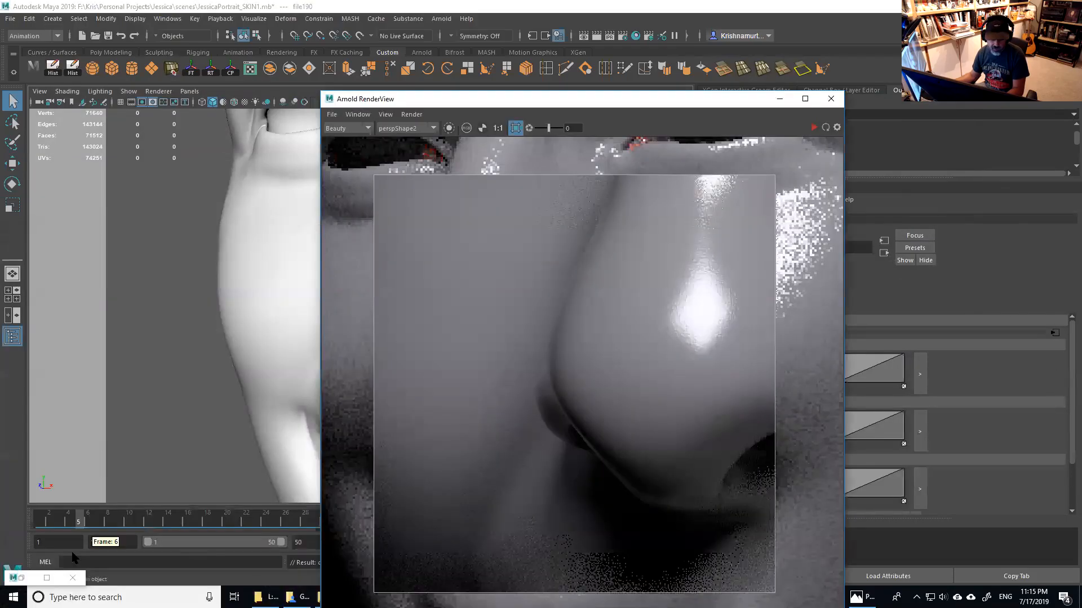
{"action": "left_click", "coordinate": [22, 577]}
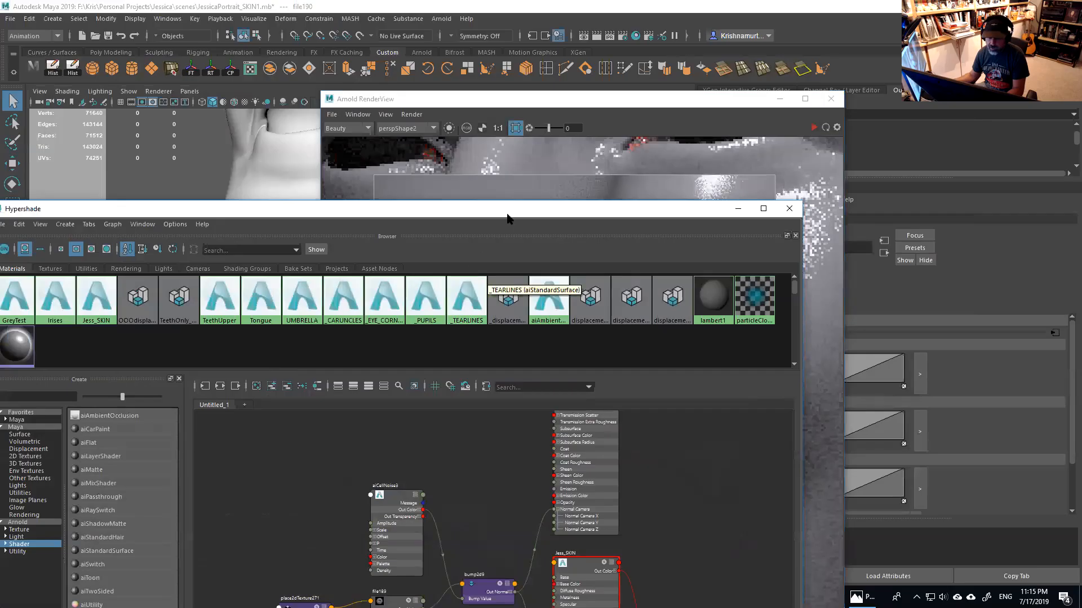
{"action": "left_click_drag", "start_coordinate": [507, 214], "coordinate": [535, 62]}
{"action": "left_click", "coordinate": [605, 422]}
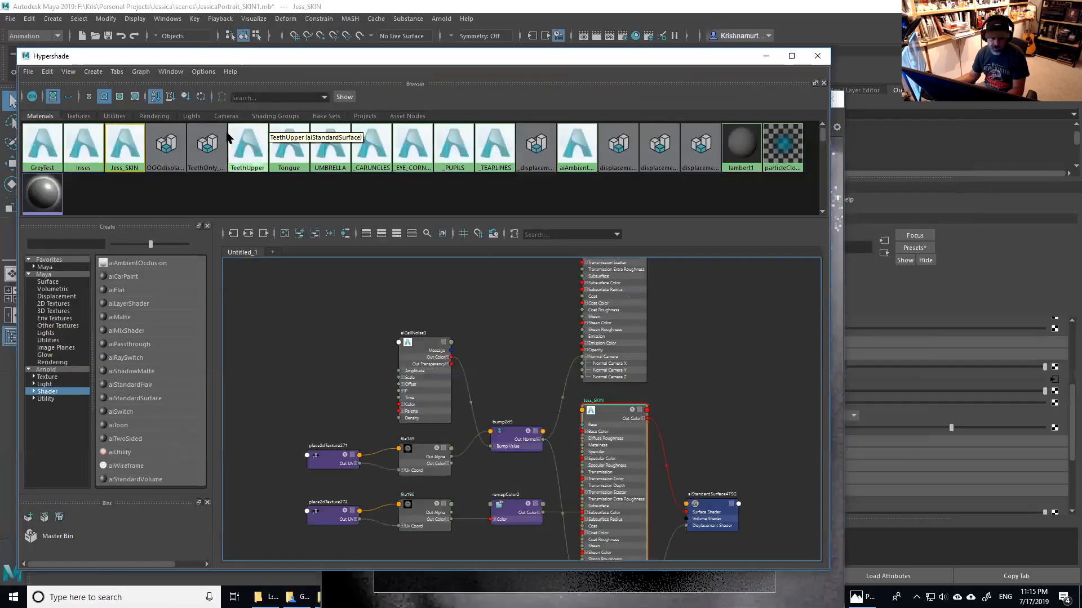
{"action": "left_click", "coordinate": [171, 72]}
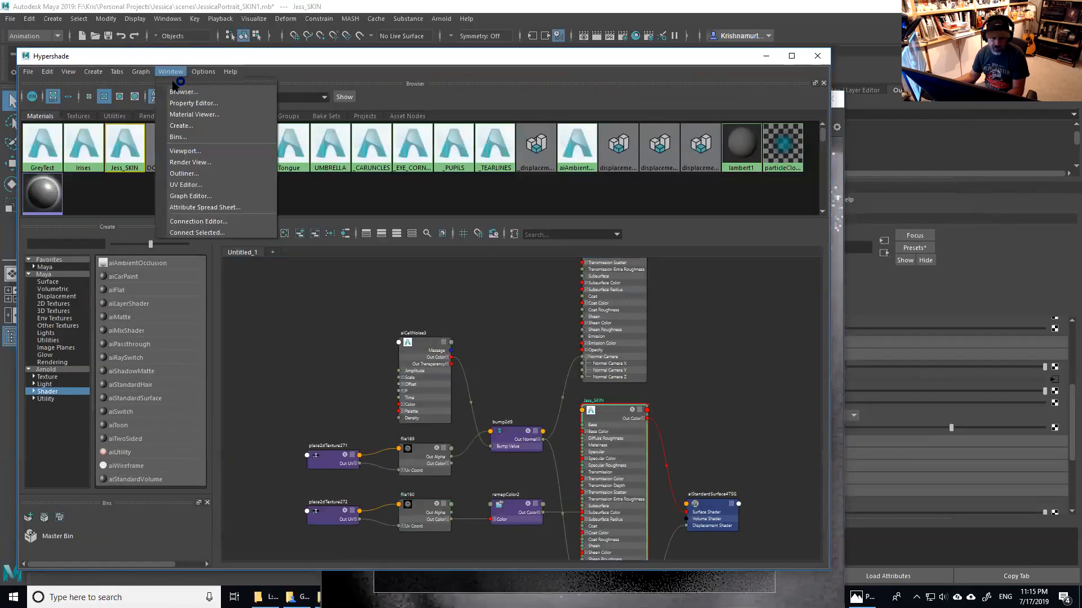
{"action": "mouse_move", "coordinate": [141, 74]}
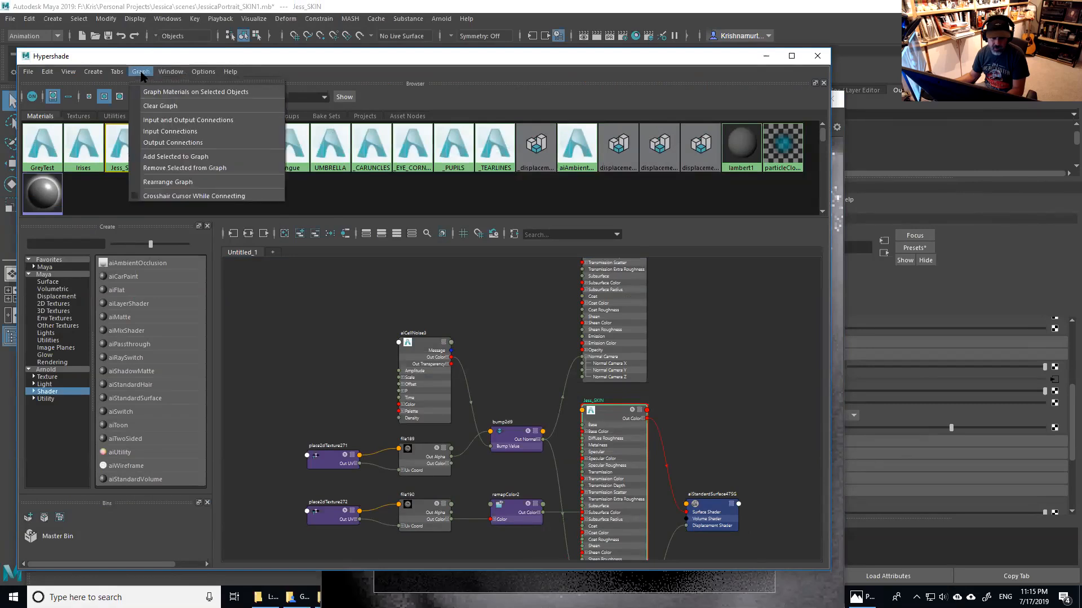
{"action": "left_click", "coordinate": [162, 119]}
{"action": "scroll", "coordinate": [535, 424], "scroll_direction": "up", "scroll_amount": 4}
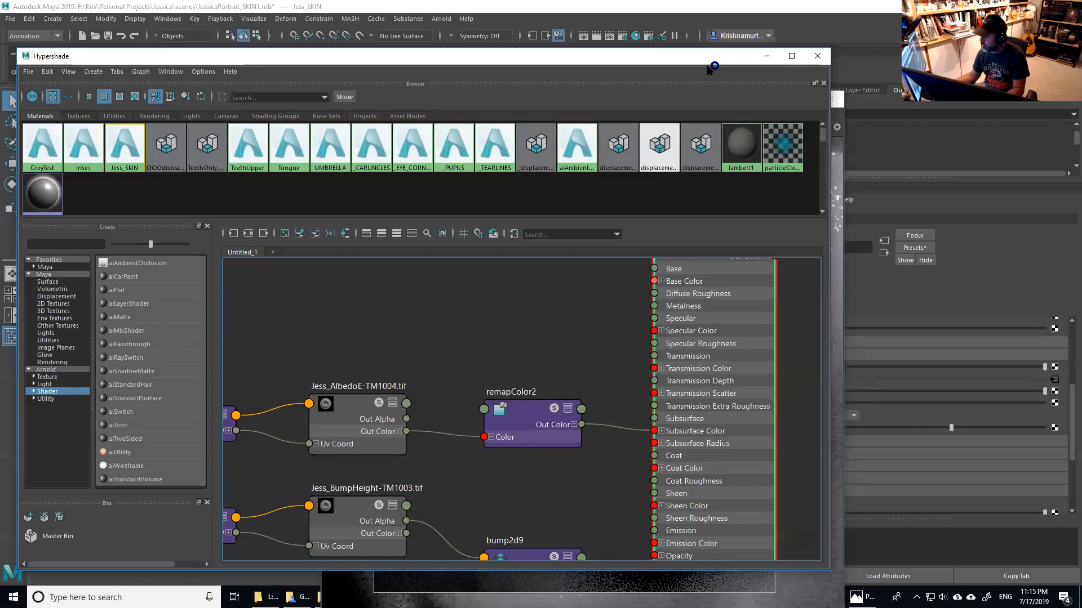
{"action": "left_click", "coordinate": [818, 56]}
Compare the nose render with the face reference photo IMG_2391.JPG and the lip close-up IMG_0461.CR2
{"action": "left_click", "coordinate": [734, 106]}
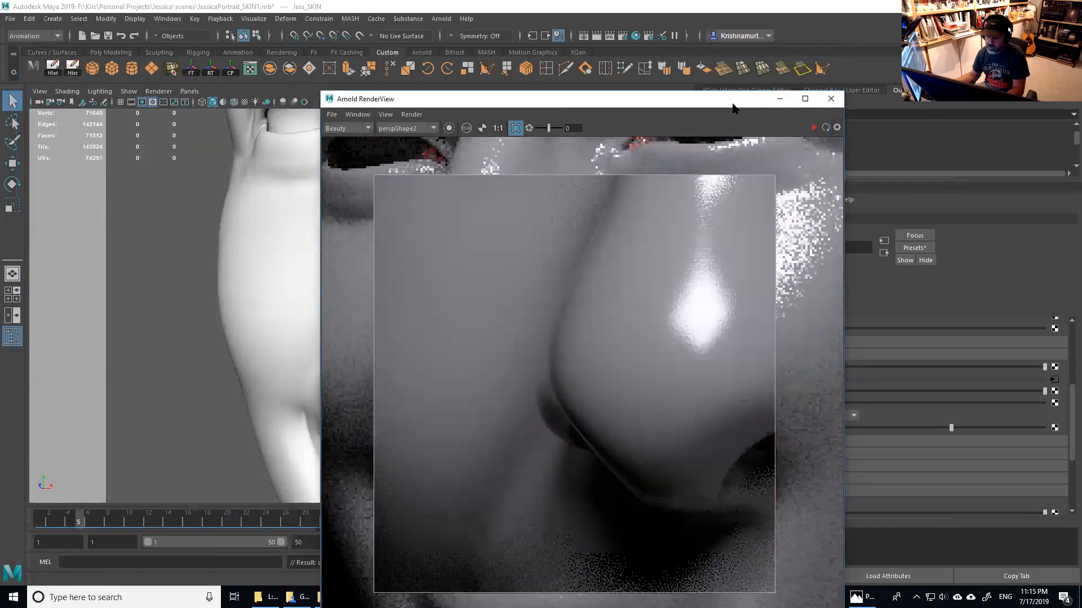
{"action": "left_click_drag", "start_coordinate": [732, 107], "coordinate": [684, 80]}
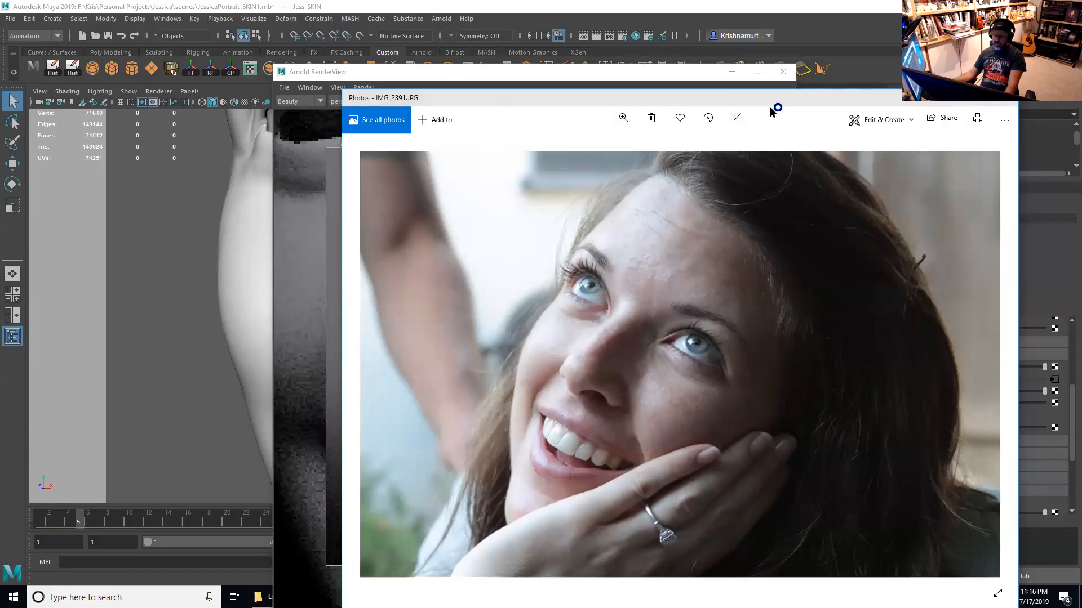
{"action": "left_click_drag", "start_coordinate": [769, 106], "coordinate": [707, 118]}
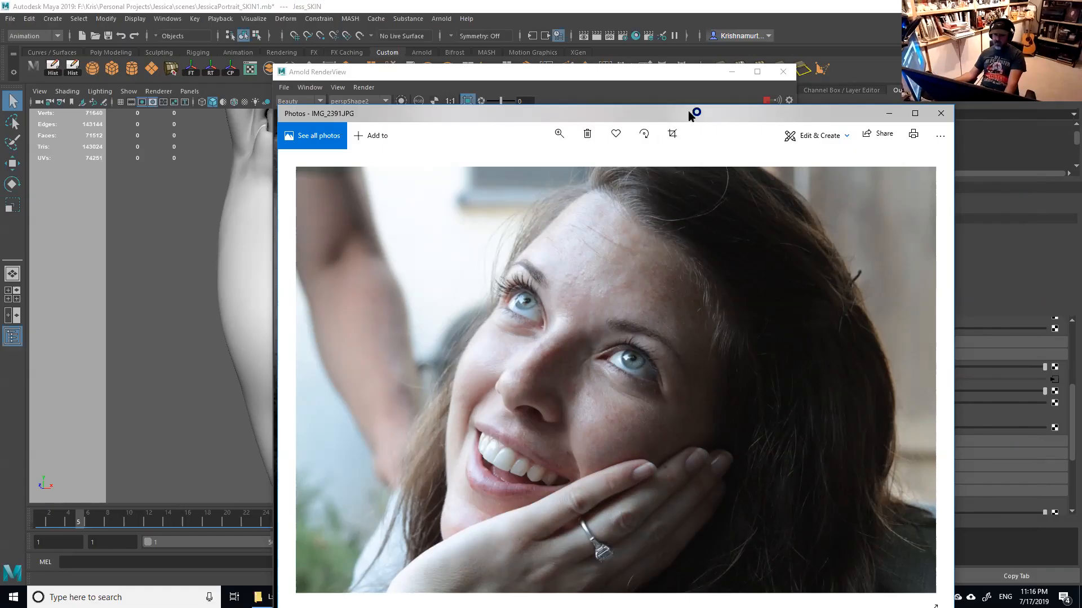
{"action": "left_click_drag", "start_coordinate": [688, 113], "coordinate": [716, 106]}
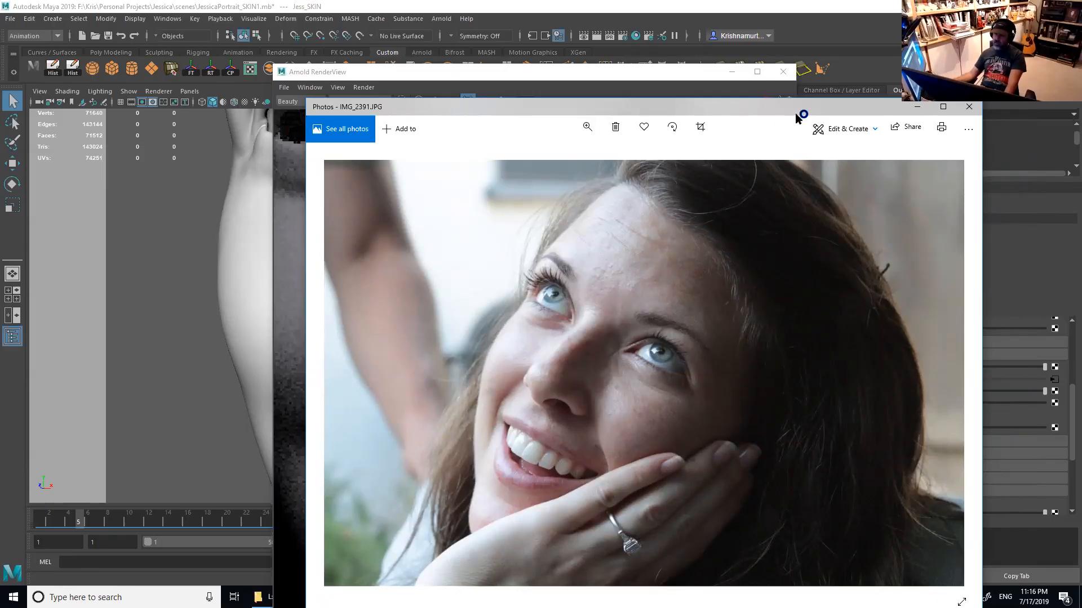
{"action": "left_click_drag", "start_coordinate": [796, 113], "coordinate": [1050, 100]}
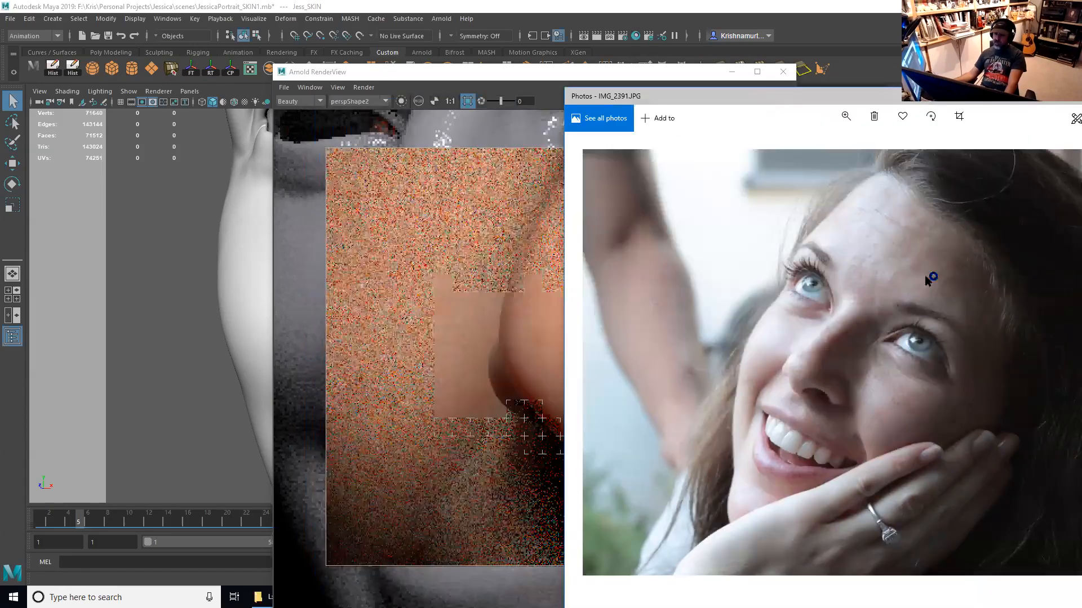
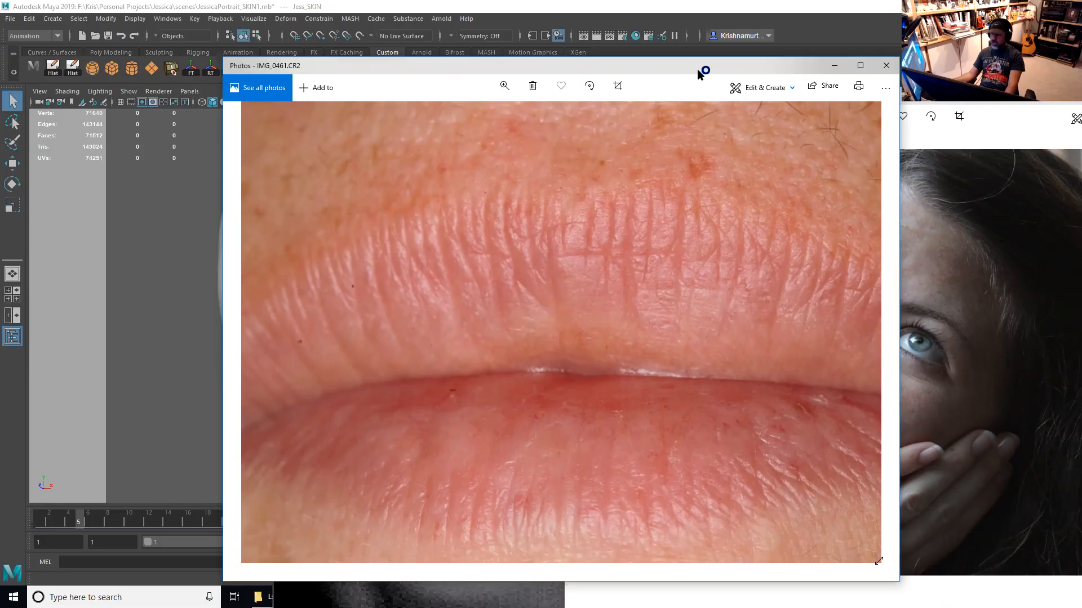
{"action": "left_click", "coordinate": [886, 66]}
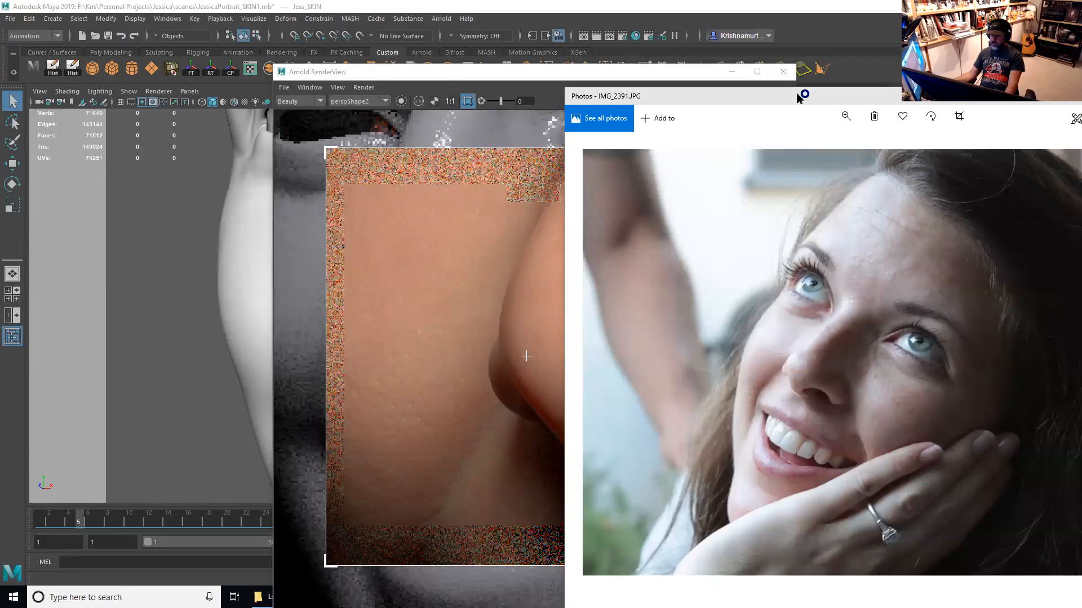
Bring the Arnold RenderView back in front, clear of the shader attributes, and render the whole face without the crop region
{"action": "left_click", "coordinate": [519, 175]}
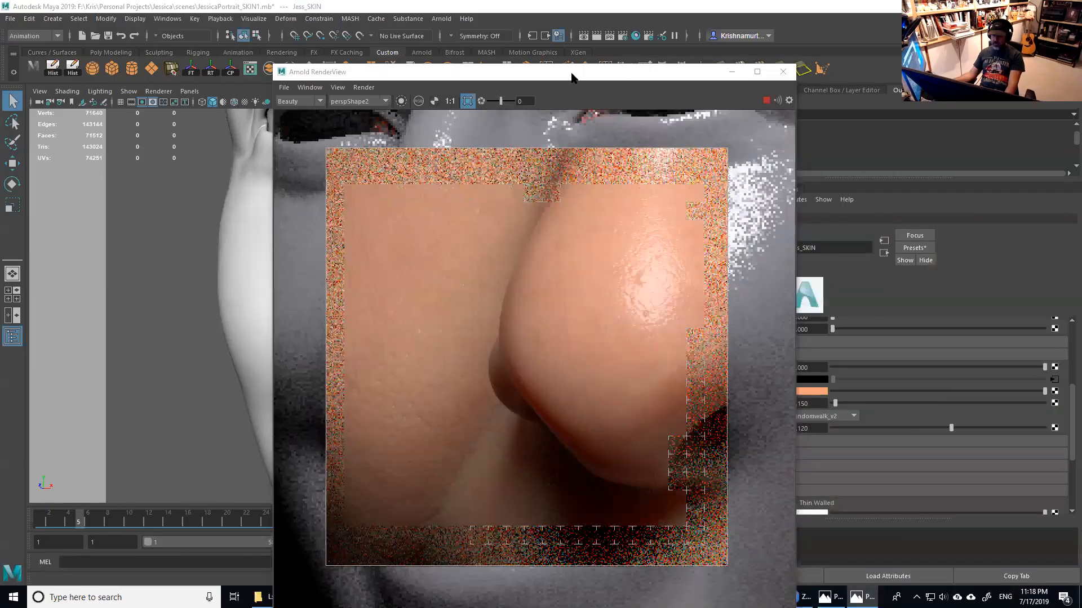
{"action": "left_click_drag", "start_coordinate": [572, 74], "coordinate": [429, 77]}
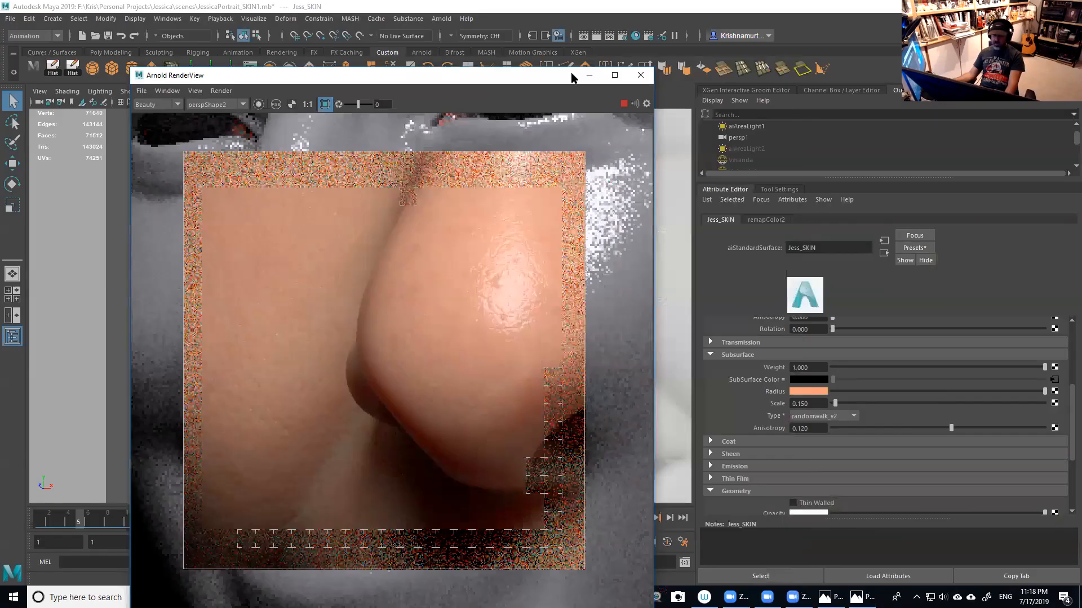
{"action": "left_click_drag", "start_coordinate": [571, 77], "coordinate": [510, 61]}
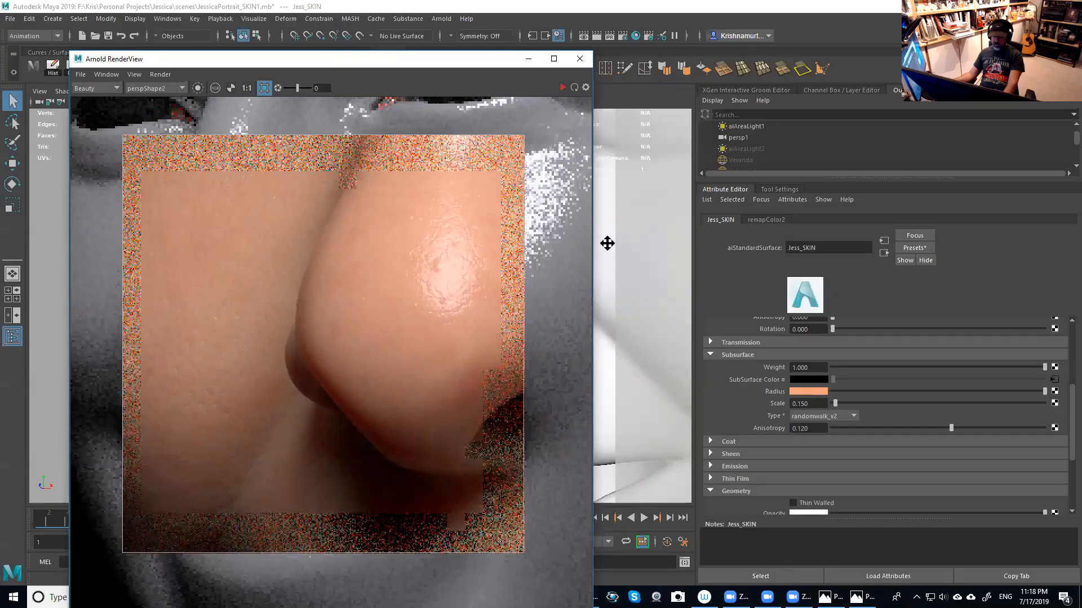
{"action": "middle_click_drag", "start_coordinate": [607, 243], "coordinate": [444, 166], "text": "alt"}
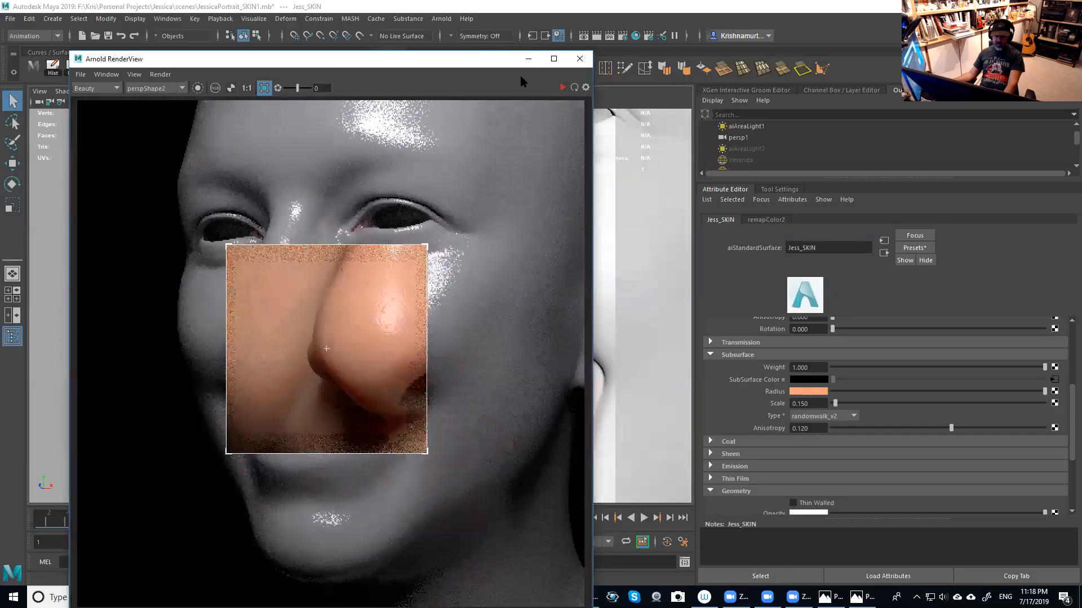
{"action": "left_click", "coordinate": [247, 87]}
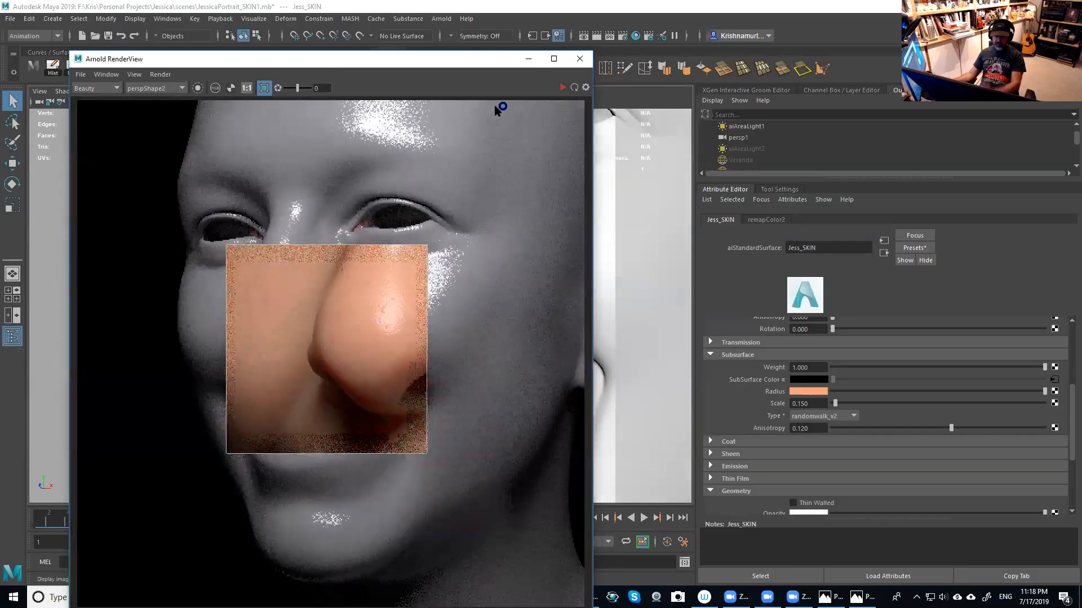
{"action": "left_click", "coordinate": [560, 87]}
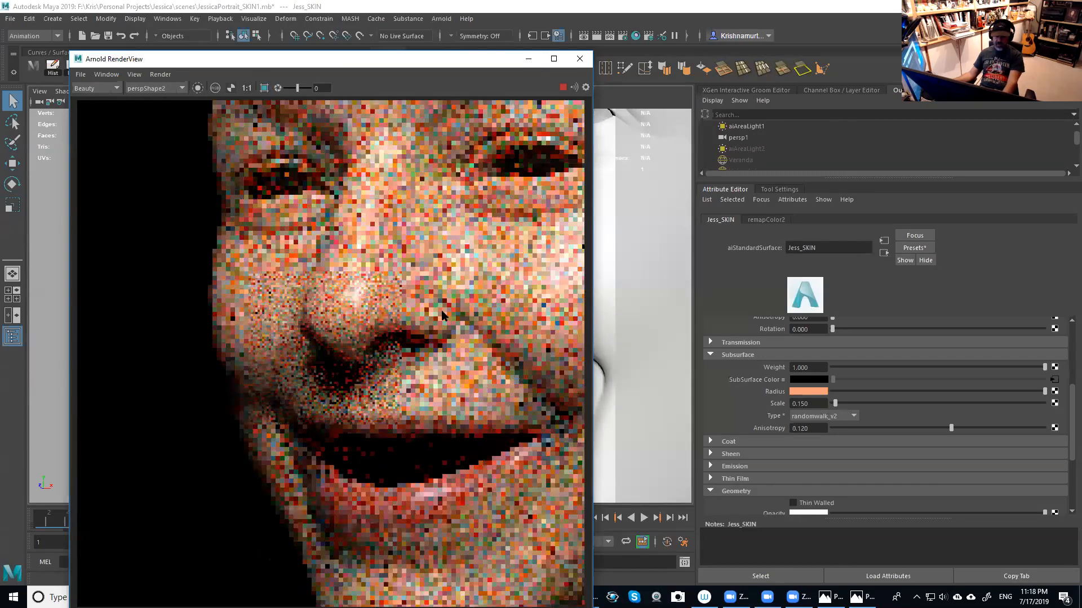
Limit the render to a crop region around the lips and one corner of the mouth
{"action": "left_click", "coordinate": [263, 89]}
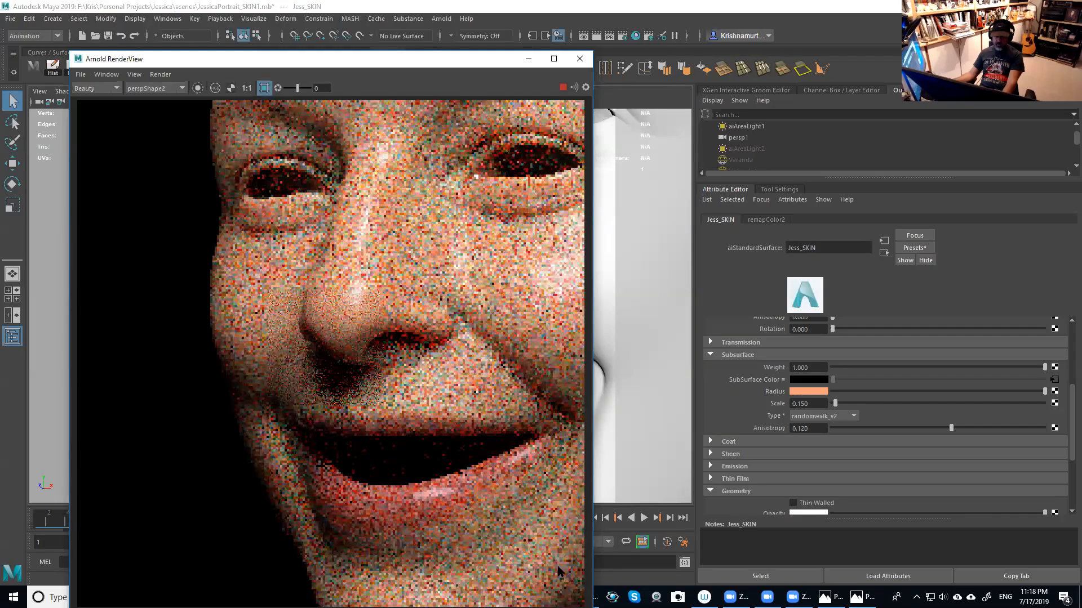
{"action": "left_click_drag", "start_coordinate": [560, 580], "coordinate": [374, 360]}
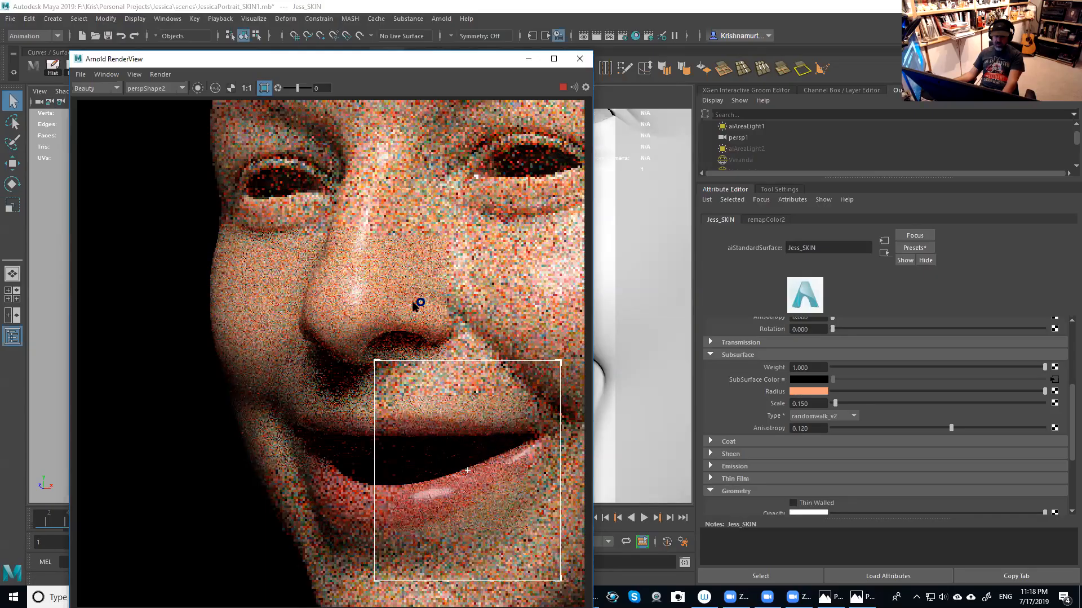
{"action": "middle_click_drag", "start_coordinate": [422, 324], "coordinate": [143, 162]}
{"action": "scroll", "coordinate": [310, 277], "scroll_direction": "up", "scroll_amount": 3}
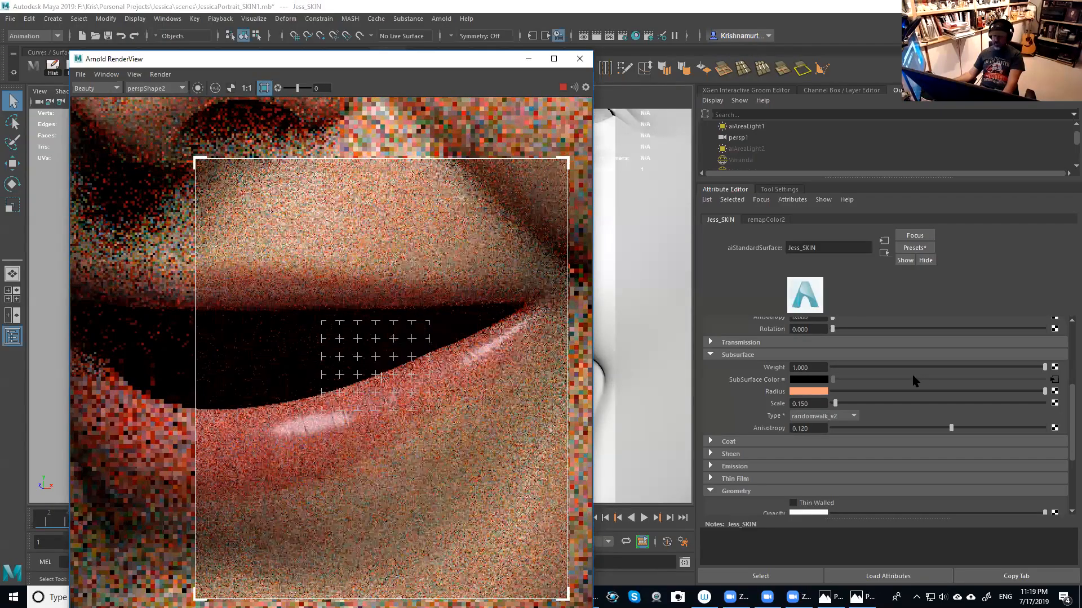
Add a midpoint to the Red curve of the Remap Color node feeding SubSurface Color, at position 0.5
{"action": "left_click", "coordinate": [1054, 379]}
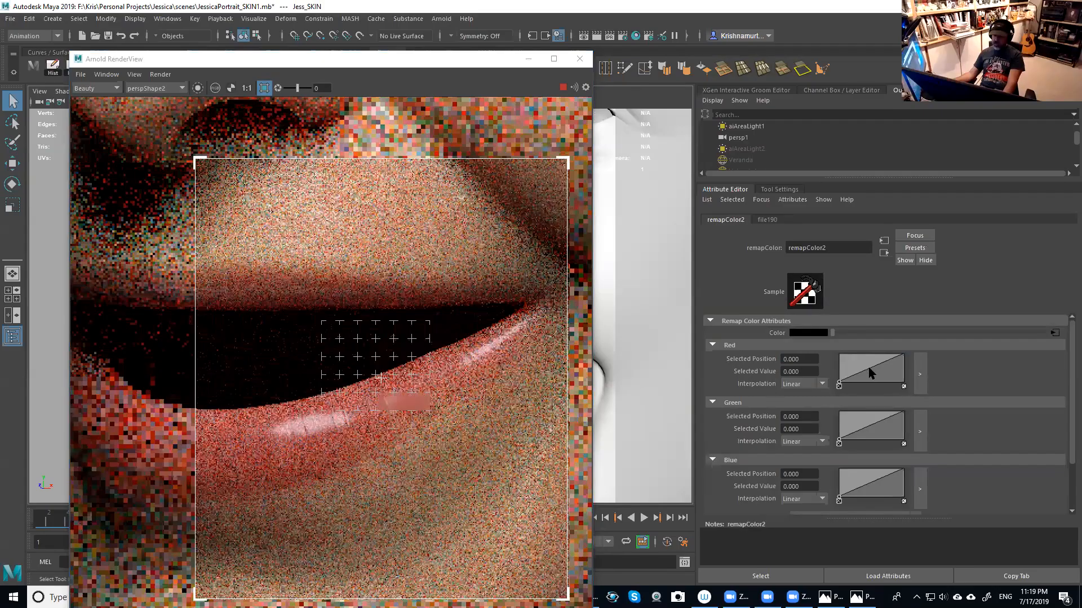
{"action": "left_click", "coordinate": [871, 370]}
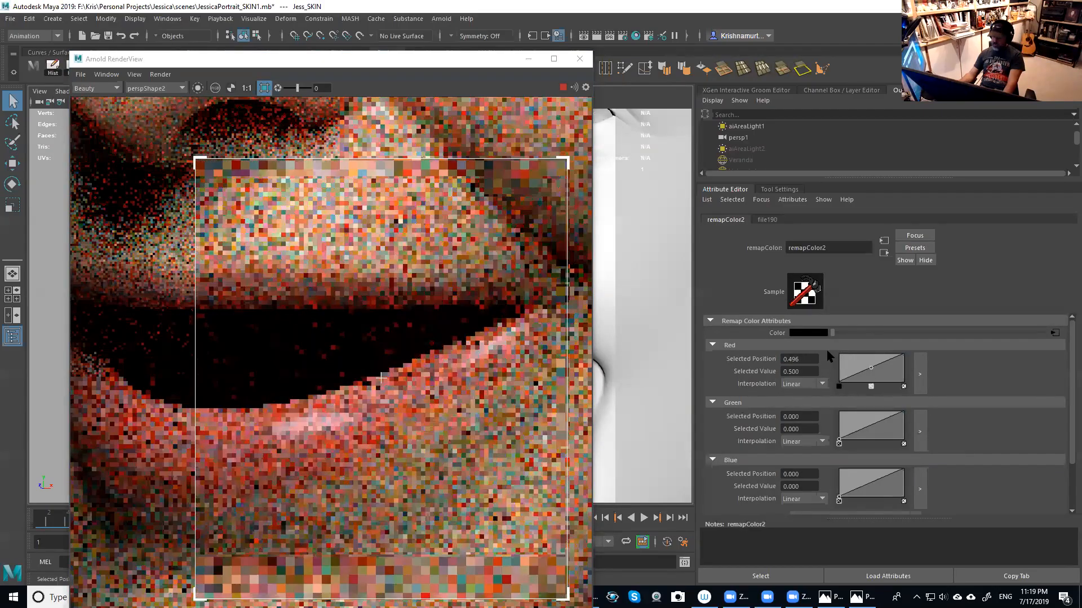
{"action": "type", "text": ".5"}
{"action": "key", "text": "Return"}
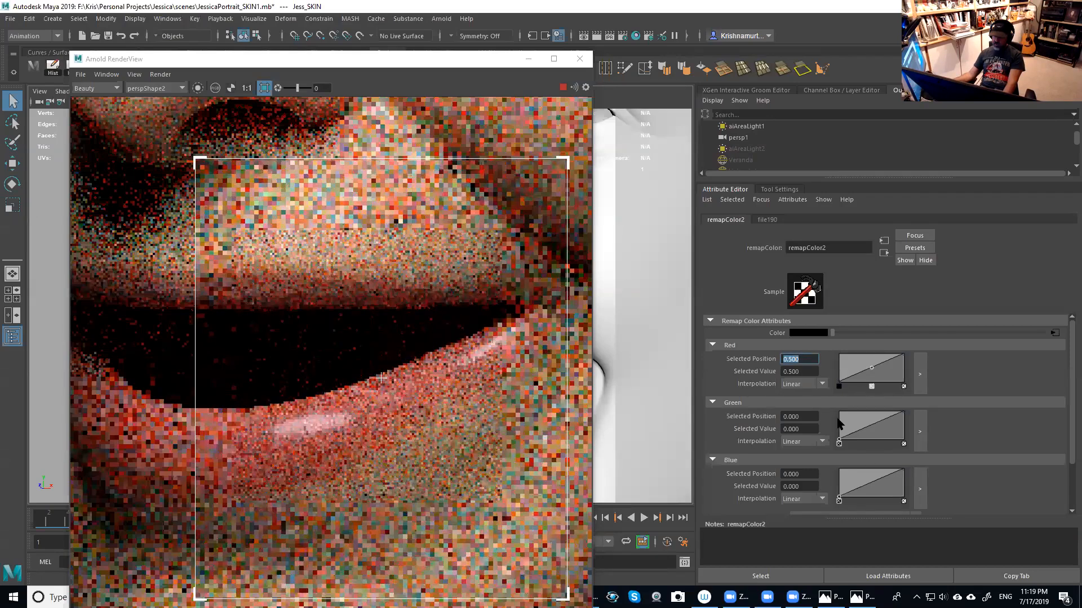
Add a midpoint to the Blue curve of the Remap Color node with position 0.5 and value 0.5
{"action": "left_click", "coordinate": [872, 483]}
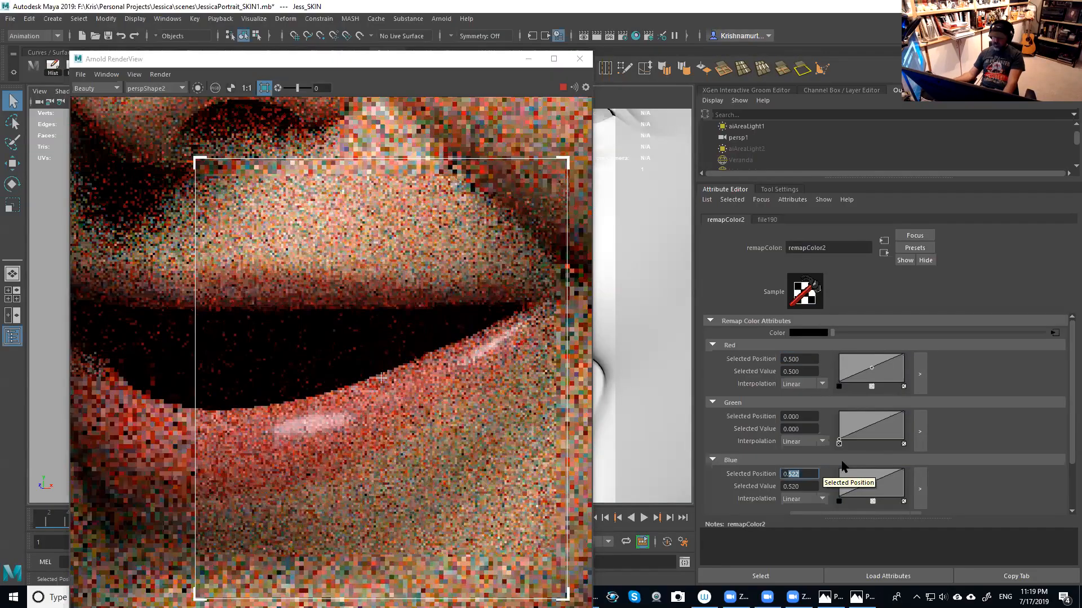
{"action": "type", "text": "5"}
{"action": "key", "text": "Return"}
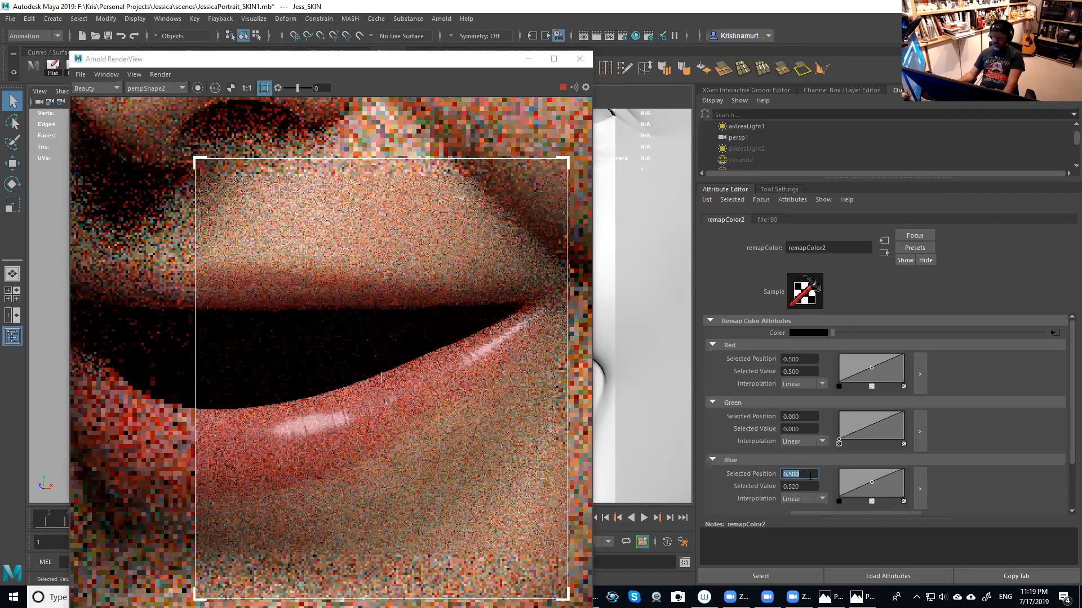
{"action": "left_click_drag", "start_coordinate": [792, 486], "coordinate": [807, 485]}
{"action": "type", "text": "00"}
{"action": "key", "text": "Return"}
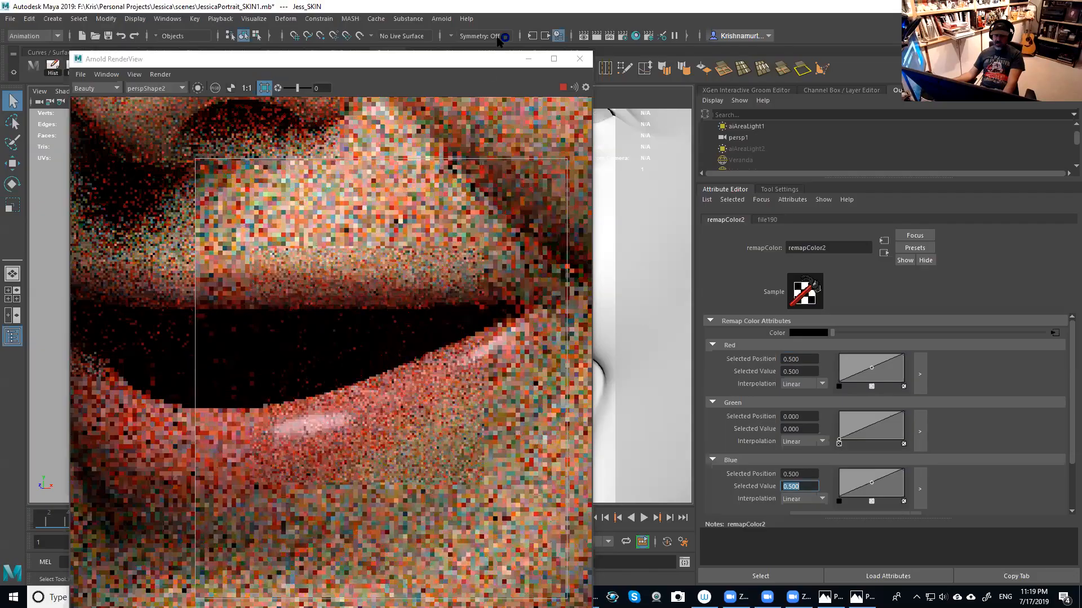
Store a snapshot of the current mouth render for comparison and restart the render
{"action": "left_click_drag", "start_coordinate": [482, 65], "coordinate": [498, 35]}
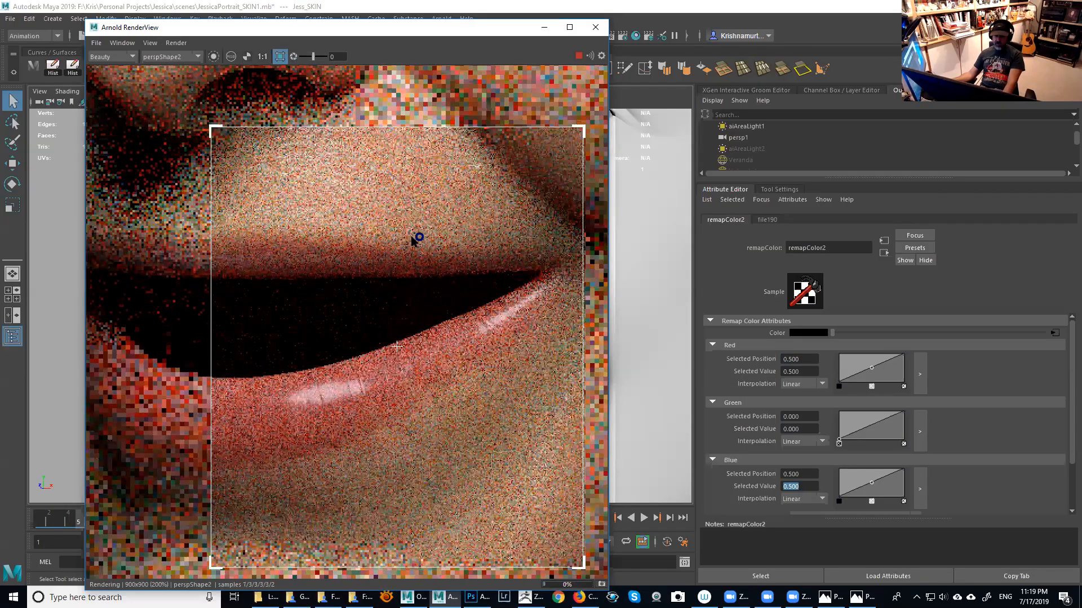
{"action": "left_click", "coordinate": [150, 43]}
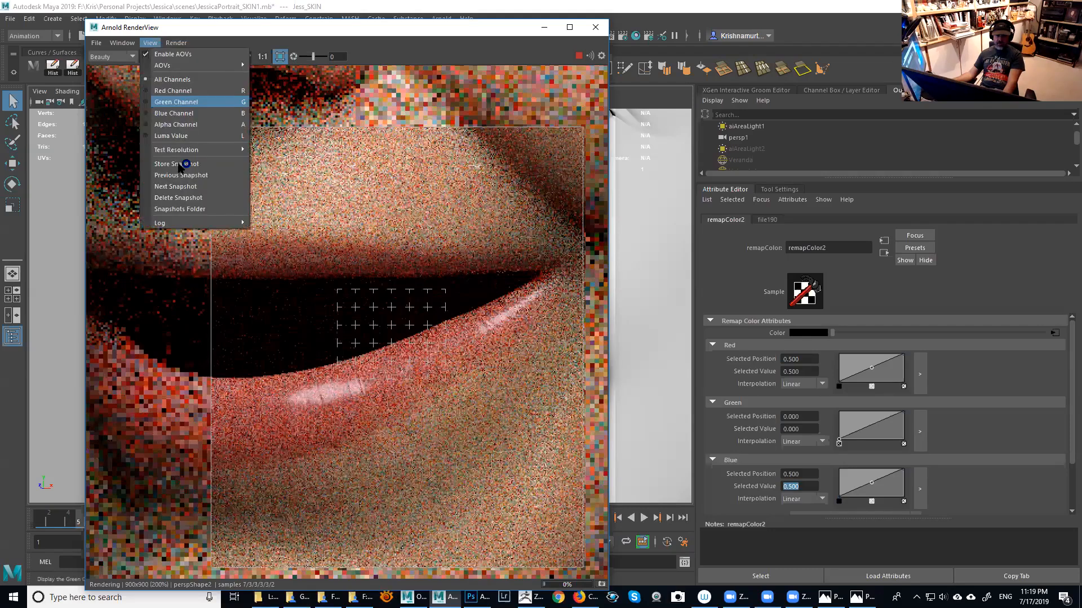
{"action": "left_click", "coordinate": [178, 164]}
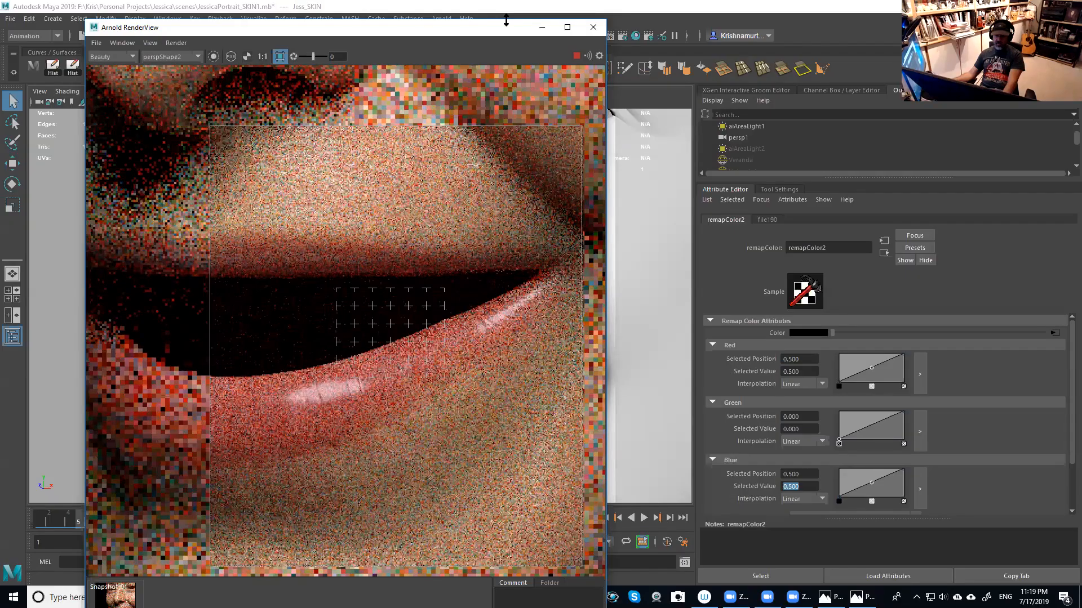
{"action": "mouse_move", "coordinate": [506, 21]}
{"action": "left_mouse_down"}
{"action": "mouse_move", "coordinate": [496, 82]}
{"action": "mouse_move", "coordinate": [488, 20]}
{"action": "left_mouse_up"}
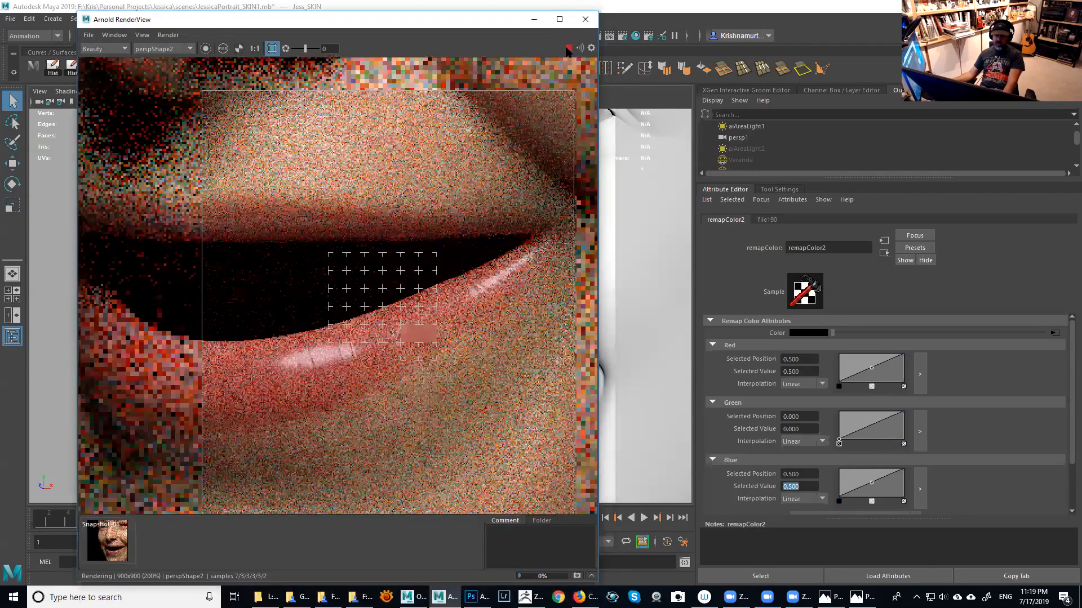
{"action": "left_click", "coordinate": [567, 49]}
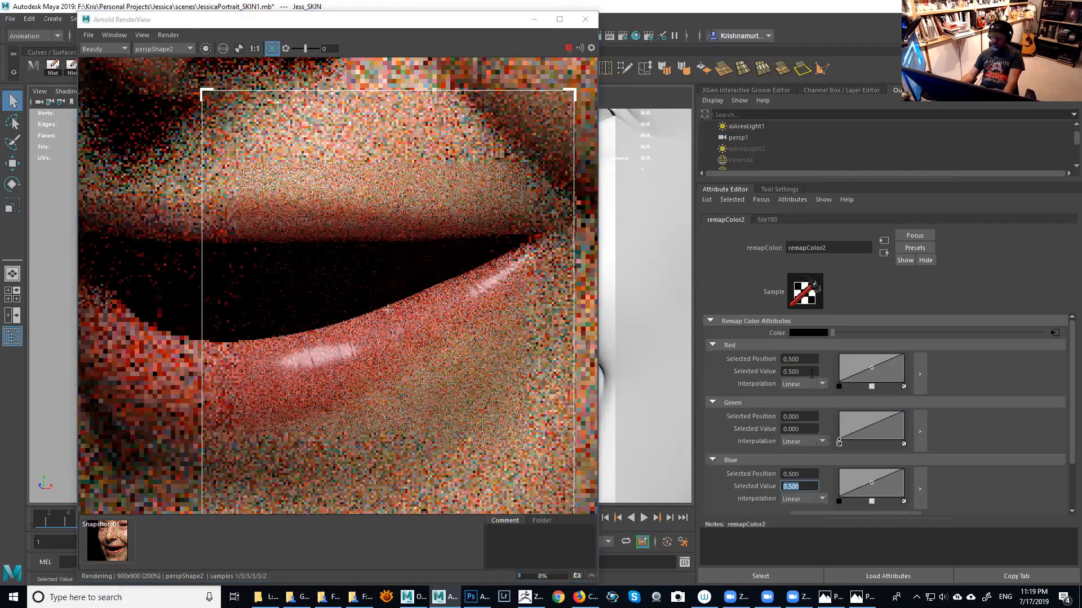
Set the value of the Red curve's midpoint to 0.47
{"action": "left_click", "coordinate": [811, 372]}
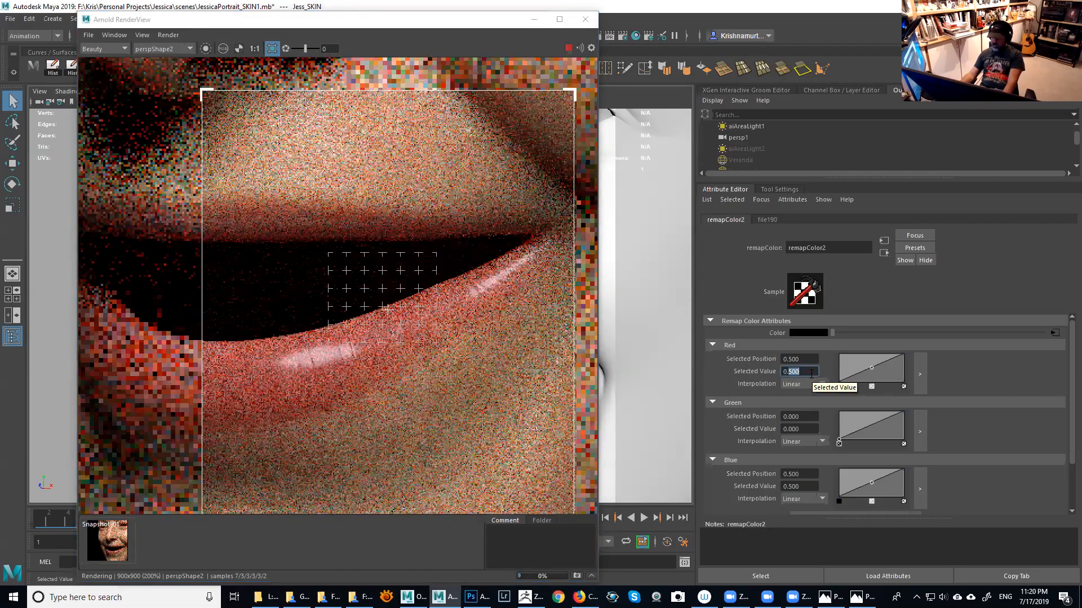
{"action": "type", "text": "0.47"}
{"action": "key", "text": "Return"}
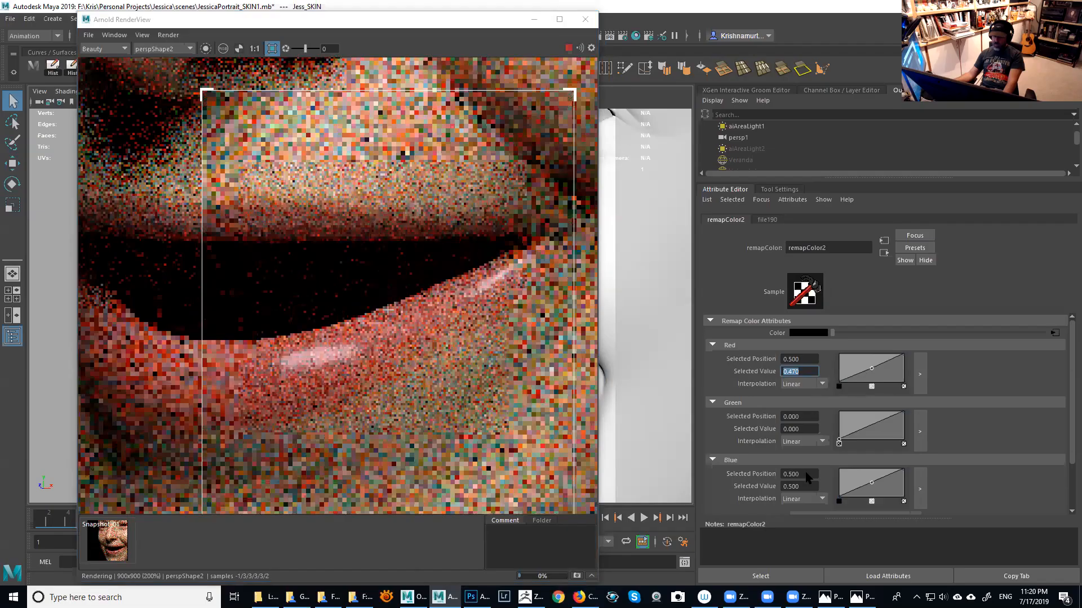
Try values of 0.52 and 0.6 for the midpoint of the Blue curve
{"action": "left_click", "coordinate": [795, 486]}
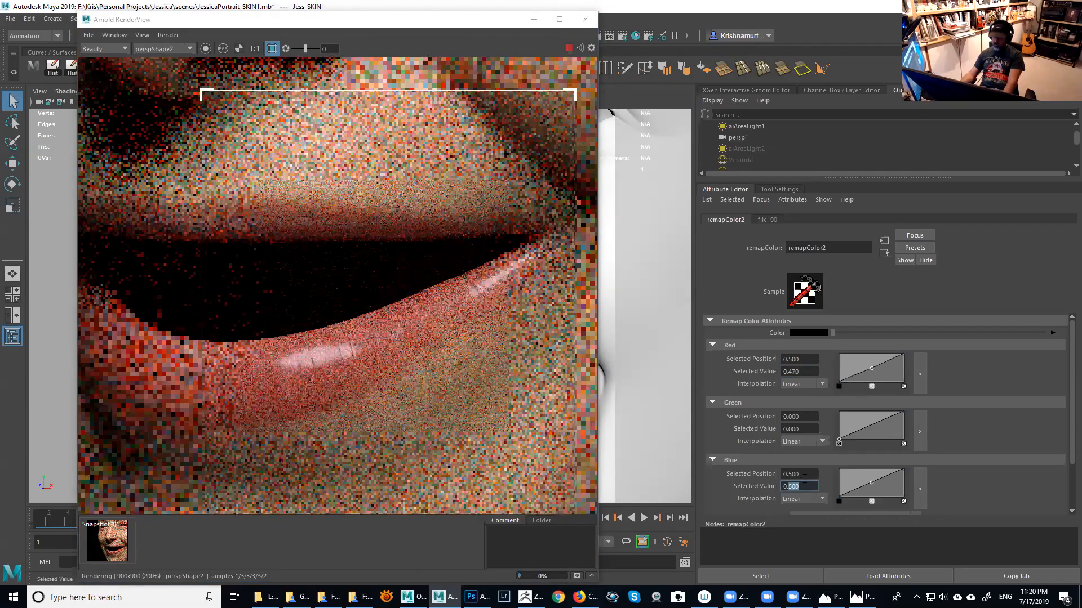
{"action": "type", "text": "0.52"}
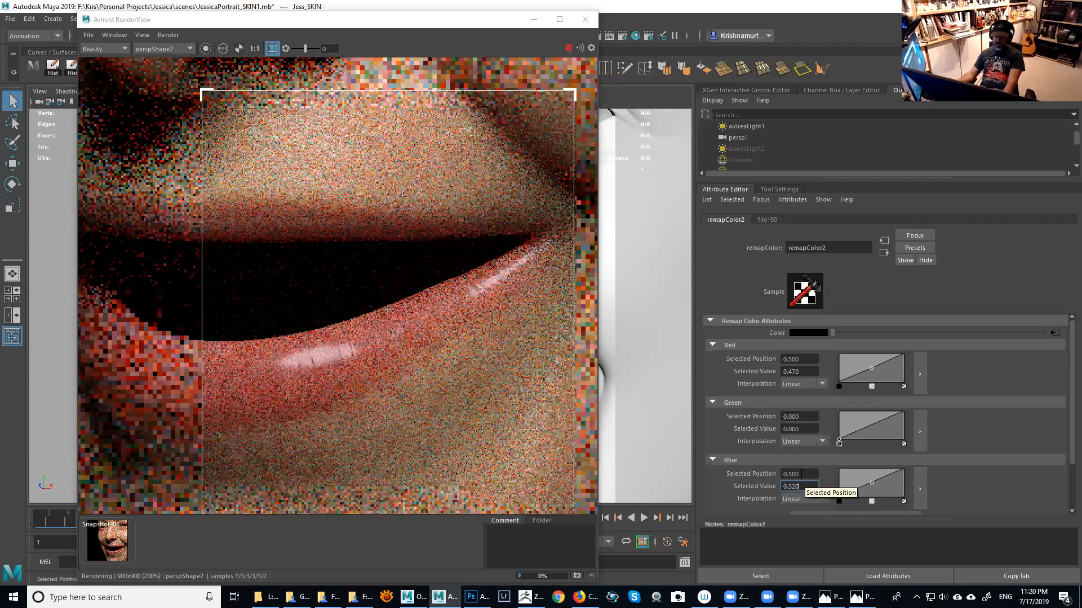
{"action": "key", "text": "Return"}
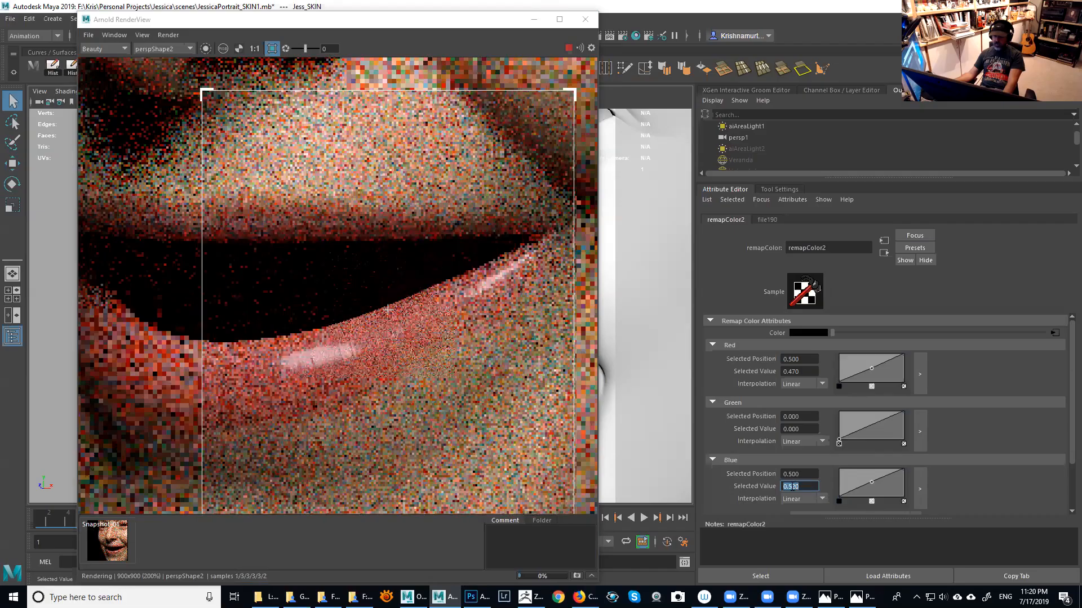
{"action": "left_click_drag", "start_coordinate": [805, 487], "coordinate": [792, 486]}
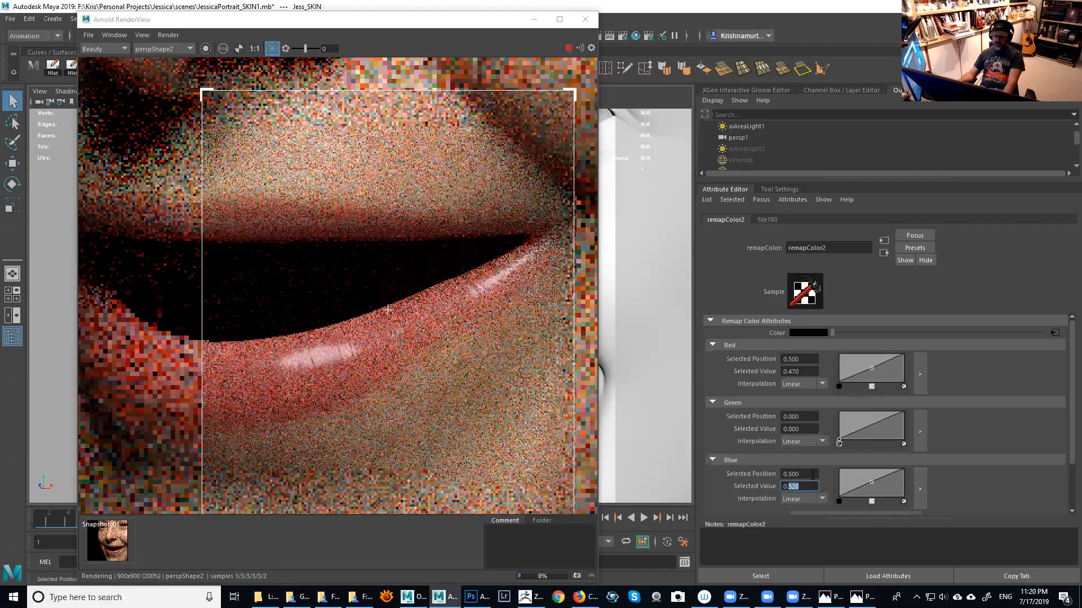
{"action": "type", "text": "600"}
{"action": "key", "text": "Return"}
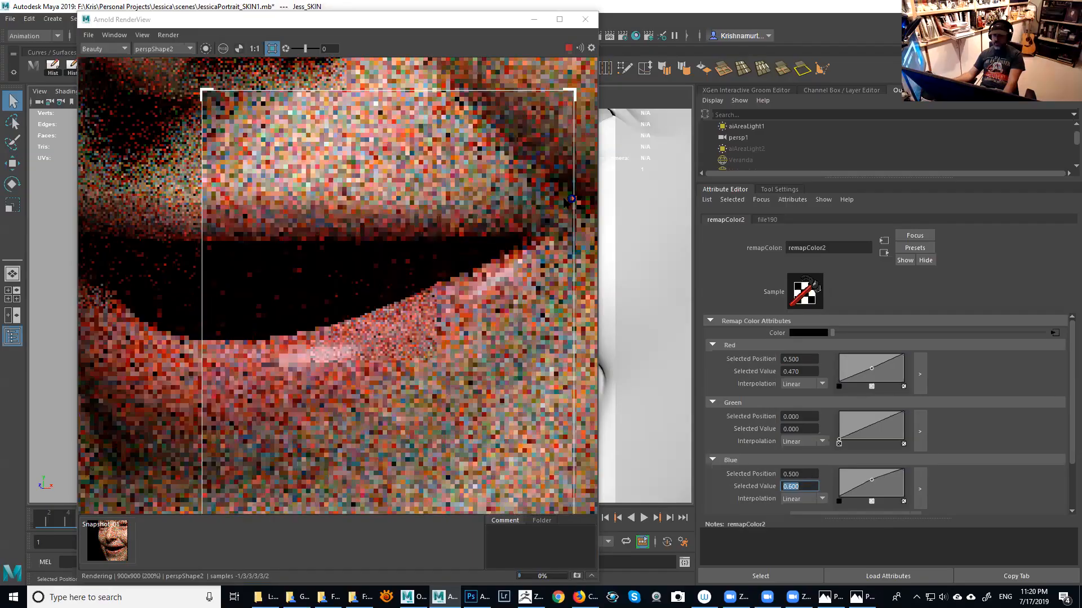
Try a value of 0.4 for the midpoint of the Red curve
{"action": "left_click_drag", "start_coordinate": [792, 370], "coordinate": [806, 368]}
{"action": "type", "text": "0"}
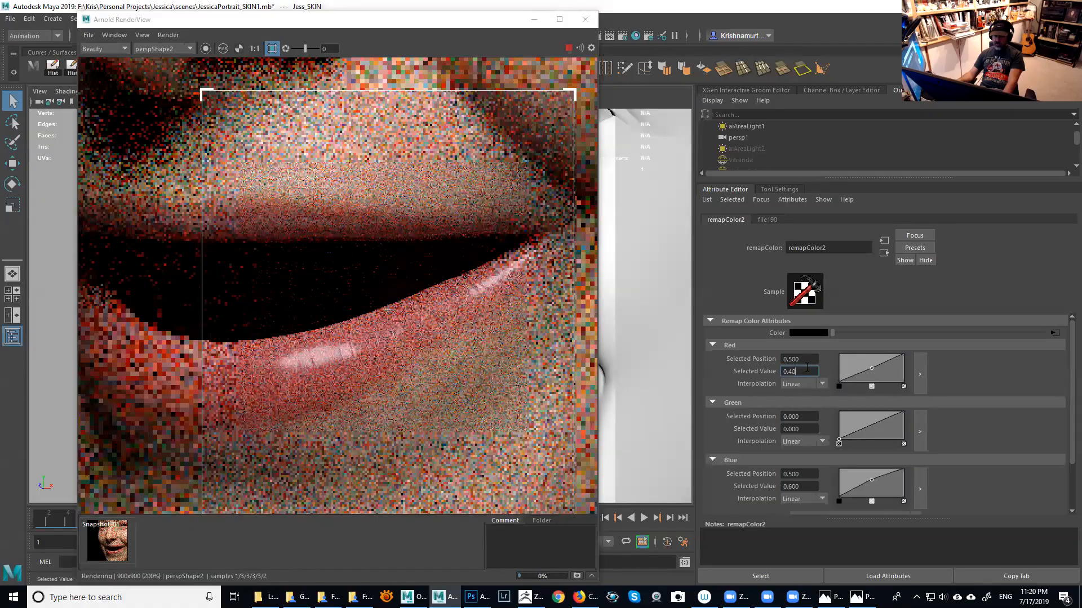
{"action": "key", "text": "Return"}
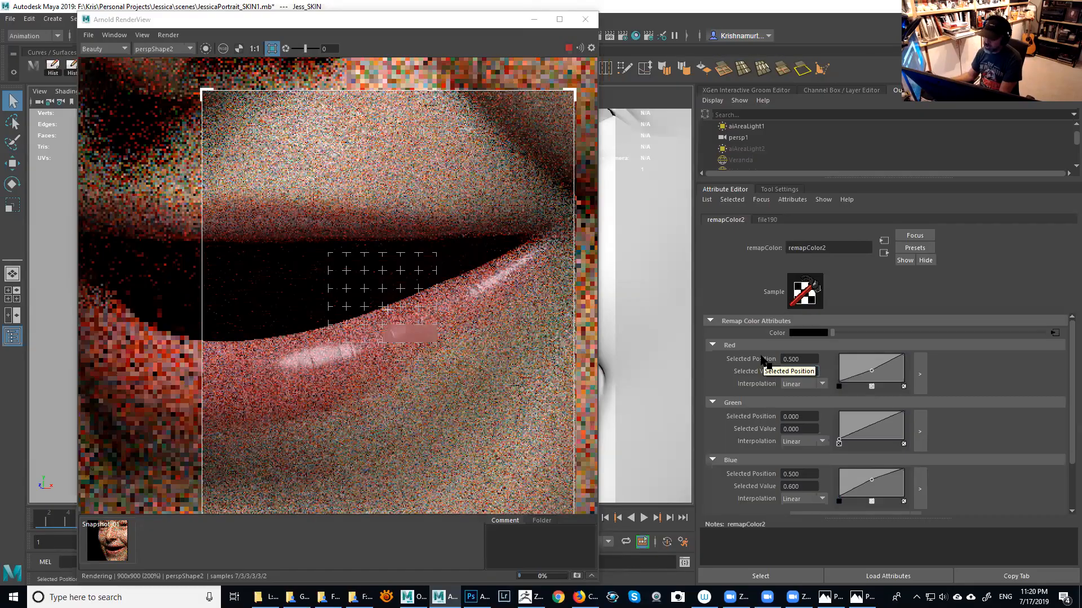
Set the value of the Red curve's midpoint to 0.45
{"action": "left_click", "coordinate": [805, 371]}
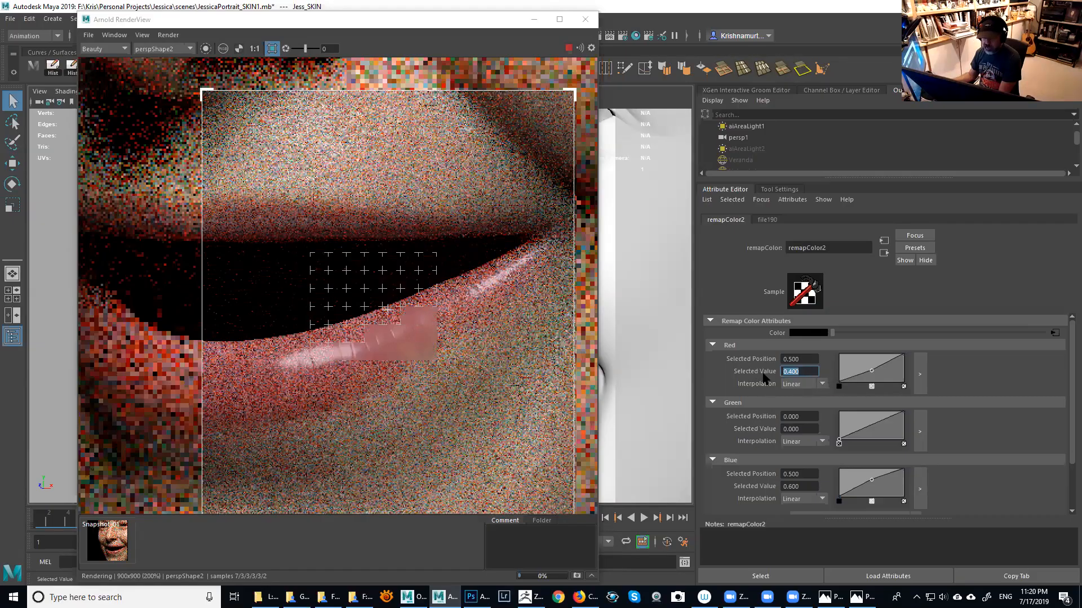
{"action": "left_click", "coordinate": [791, 372]}
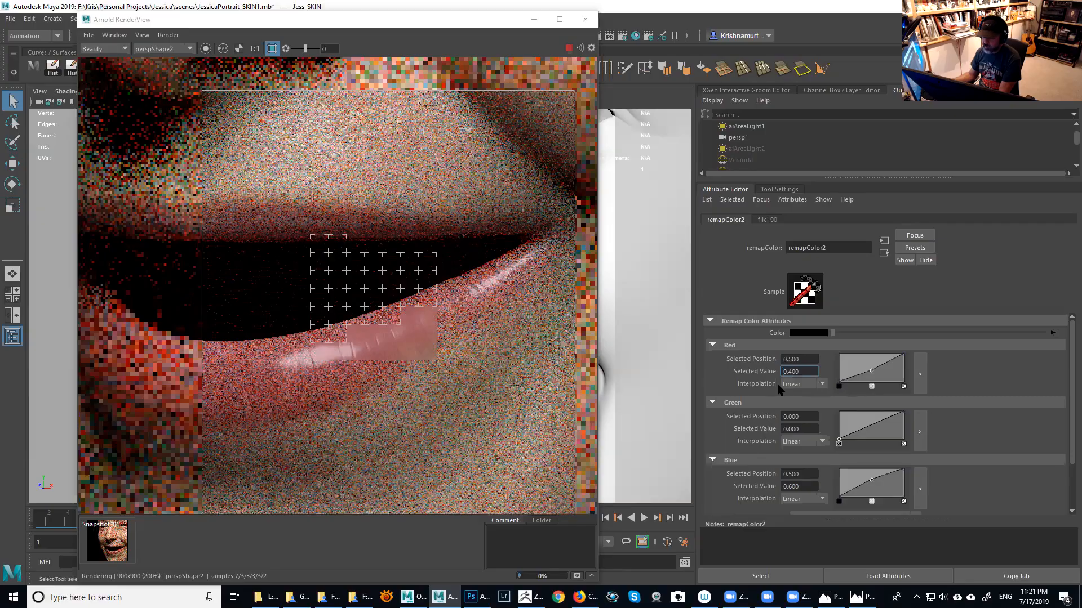
{"action": "key", "text": "shift+Left"}
{"action": "key", "text": "shift+Left"}
{"action": "key", "text": "shift+Left"}
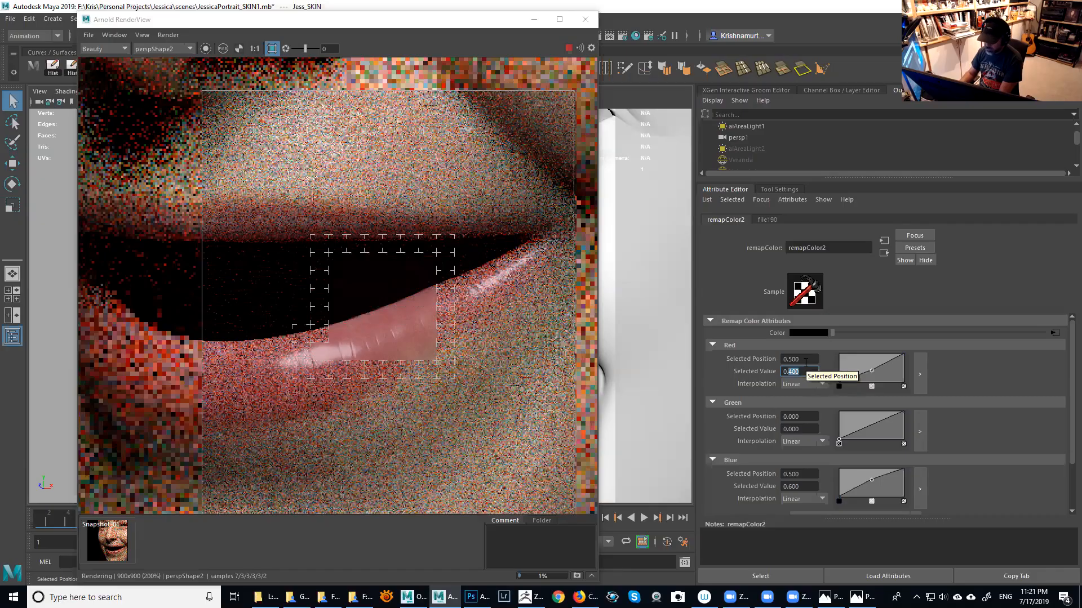
{"action": "type", "text": "0.45"}
{"action": "key", "text": "Return"}
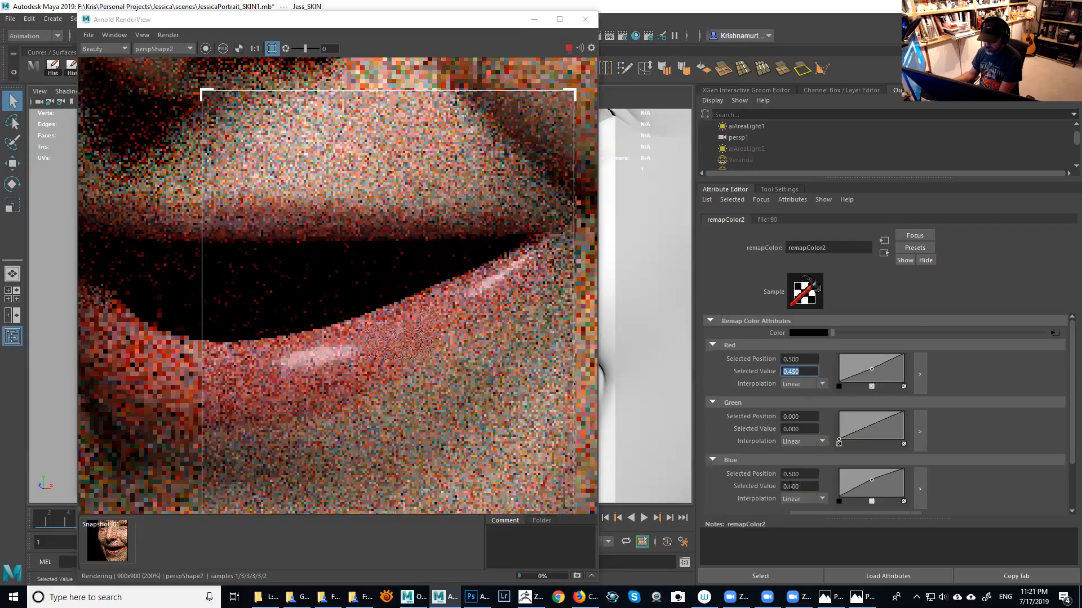
Set the value of the Blue curve's midpoint to 0.55
{"action": "left_click", "coordinate": [814, 489]}
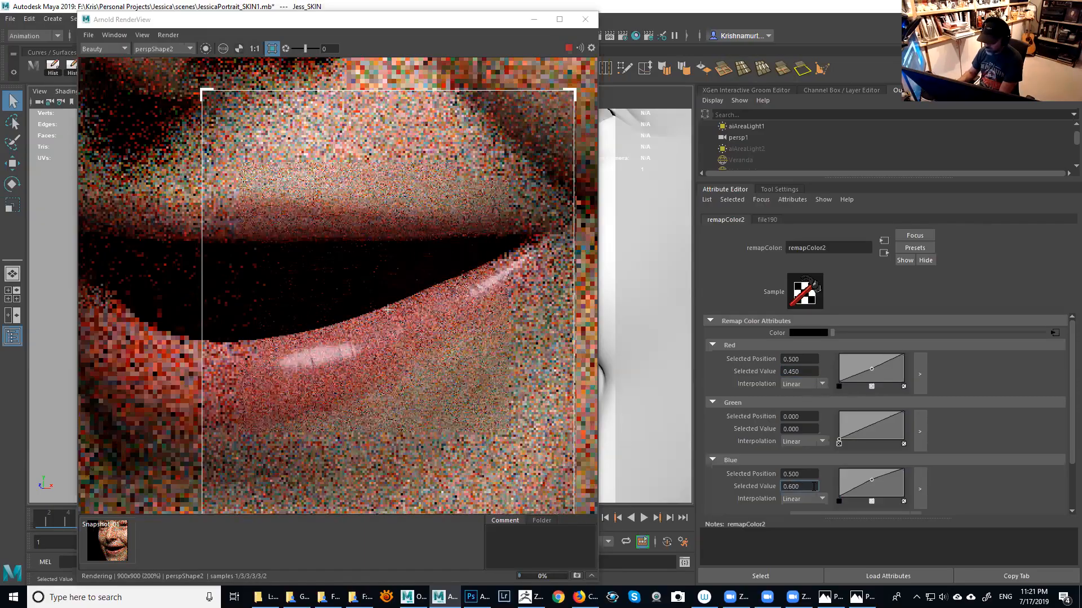
{"action": "double_click", "coordinate": [814, 486]}
{"action": "type", "text": "55"}
{"action": "key", "text": "Return"}
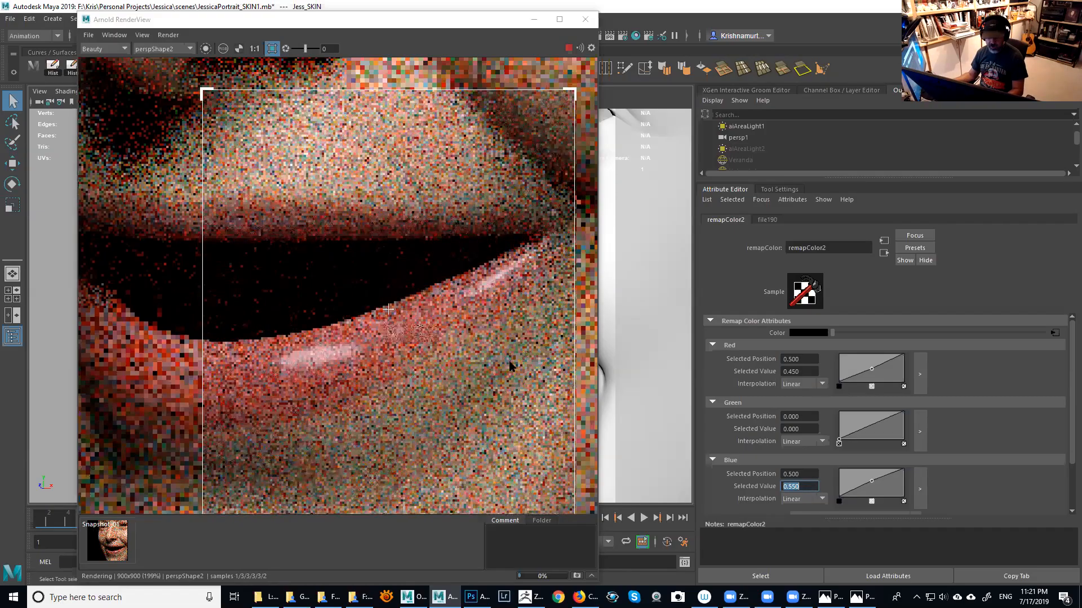
Compare the current render of the lips and surrounding skin with the stored snapshot
{"action": "right_click_drag", "start_coordinate": [508, 366], "coordinate": [215, 505], "text": "alt"}
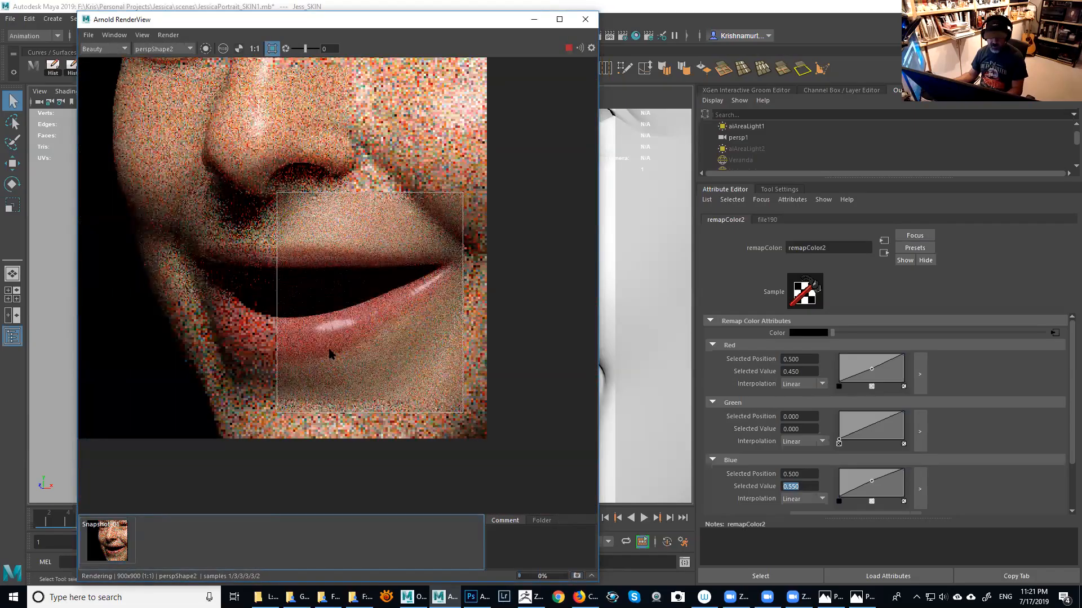
{"action": "scroll", "coordinate": [330, 349], "scroll_direction": "up", "scroll_amount": 3}
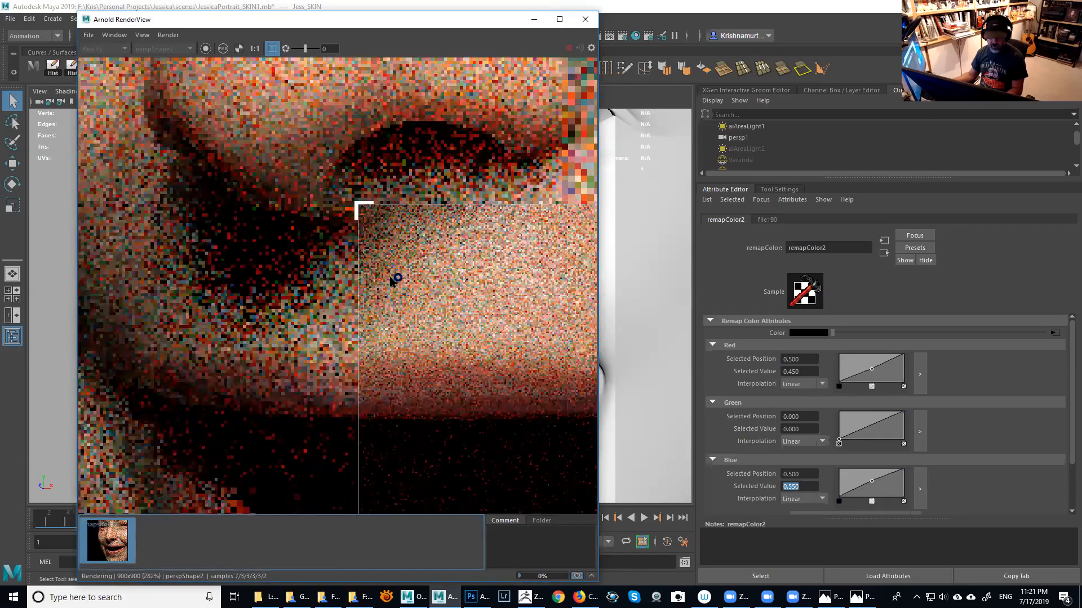
{"action": "scroll", "coordinate": [389, 275], "scroll_direction": "down", "scroll_amount": 1}
{"action": "middle_click_drag", "start_coordinate": [435, 373], "coordinate": [396, 327]}
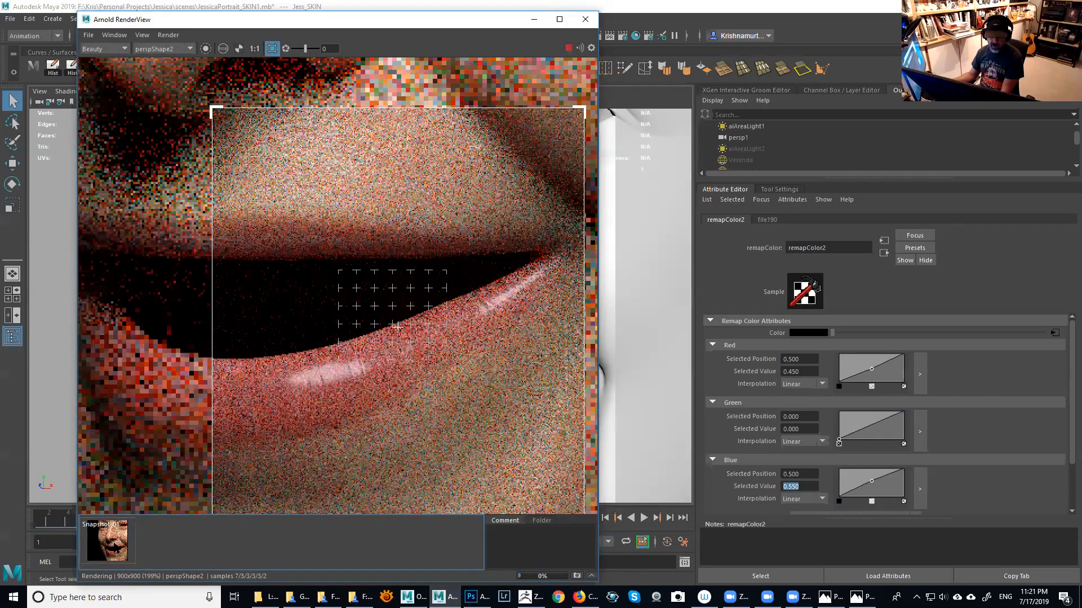
{"action": "key", "text": "Right"}
{"action": "key", "text": "Left"}
{"action": "key", "text": "Right"}
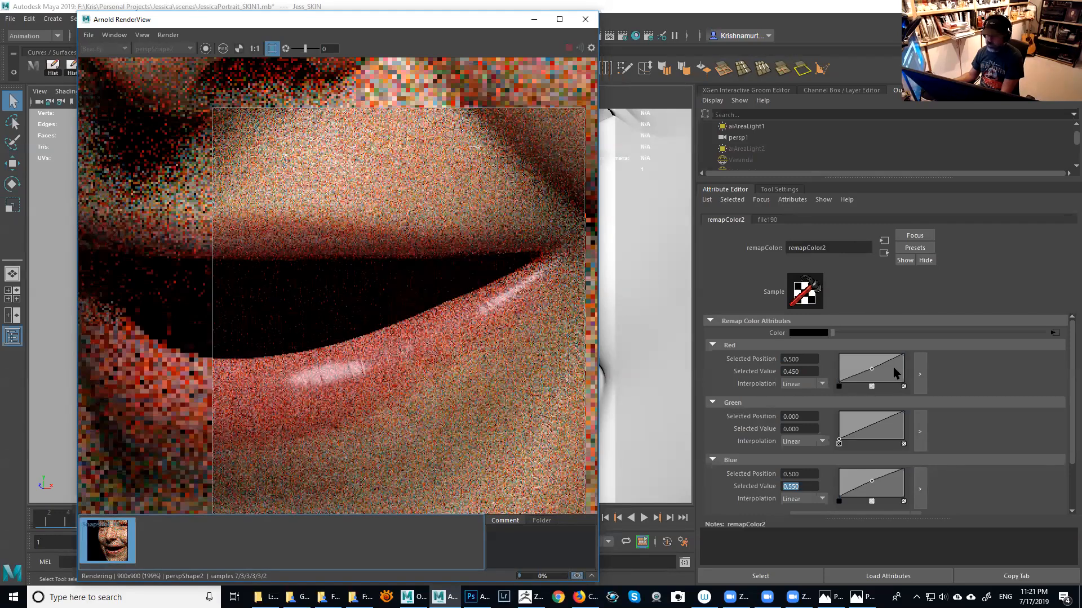
{"action": "key", "text": "Left"}
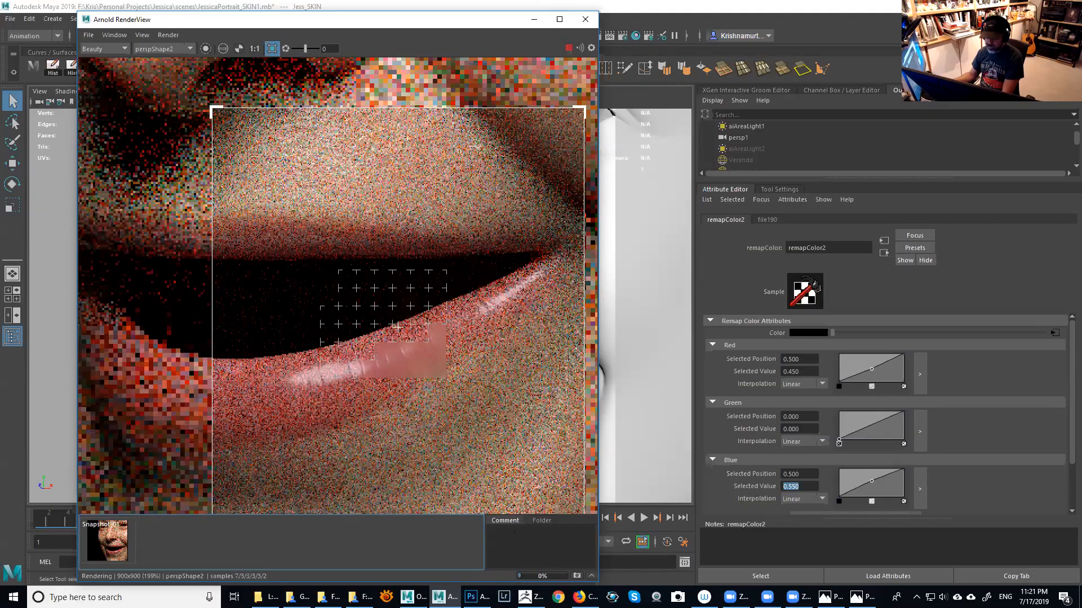
Switch to the Firefox browser, open Instagram in a new tab and browse the account's own profile posts for skin shading examples
{"action": "key", "text": "alt+Tab"}
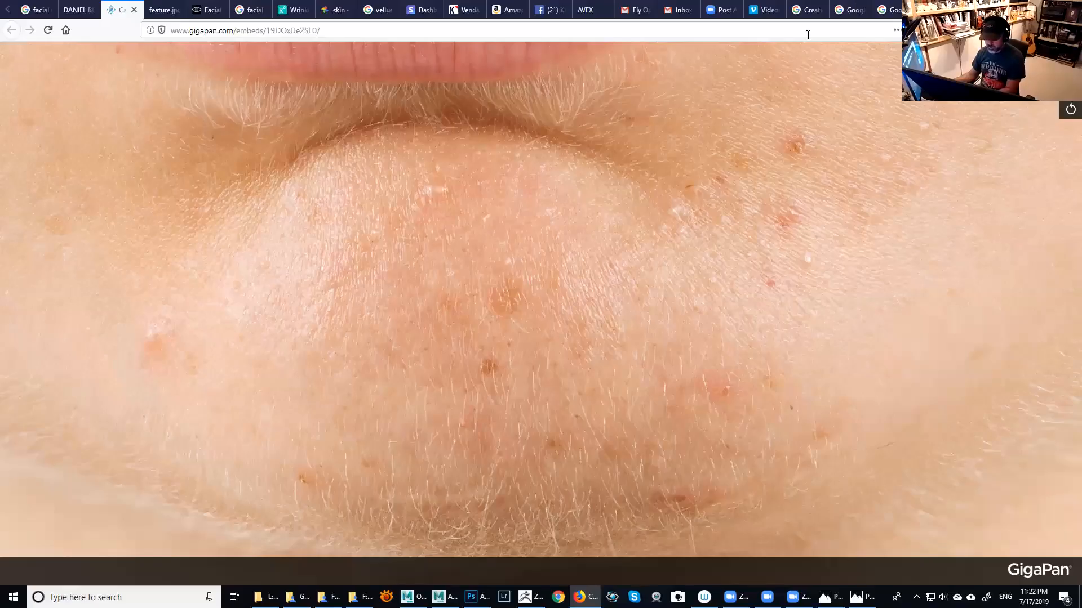
{"action": "key", "text": "ctrl+t"}
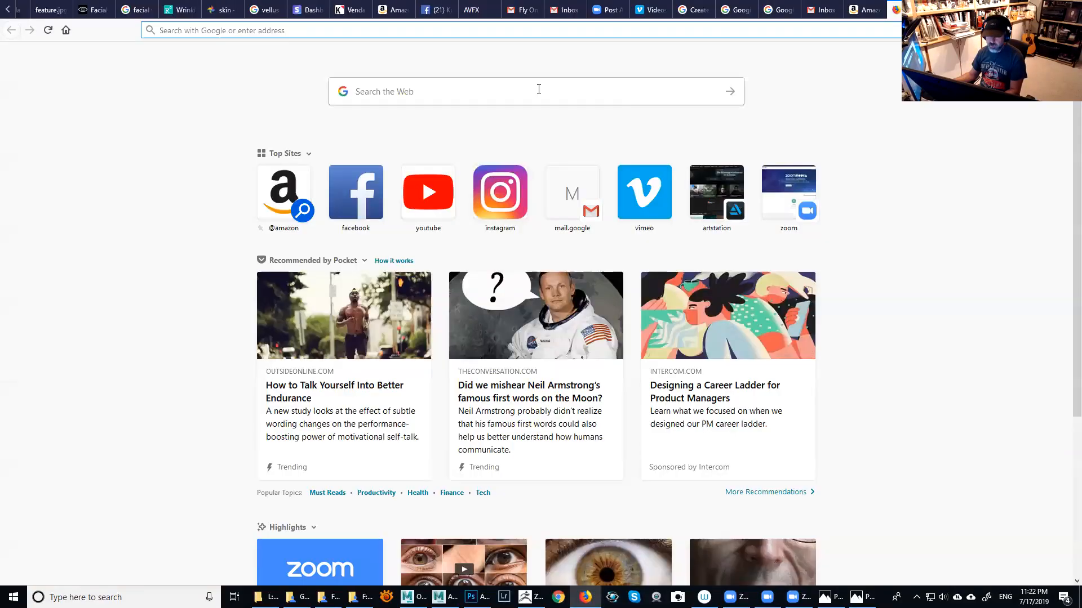
{"action": "left_click", "coordinate": [494, 181]}
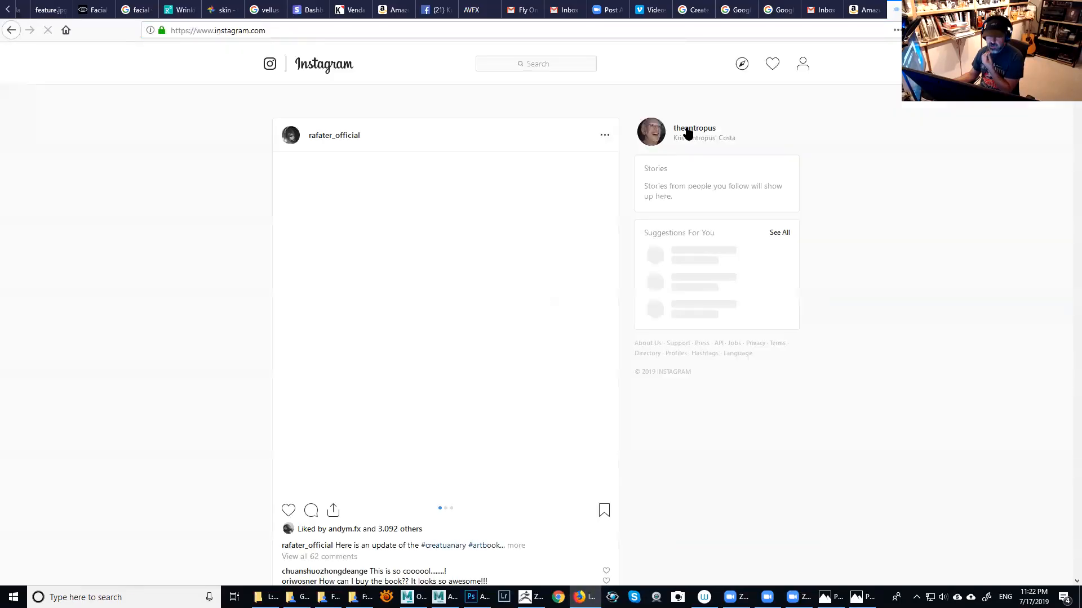
{"action": "left_click", "coordinate": [688, 133]}
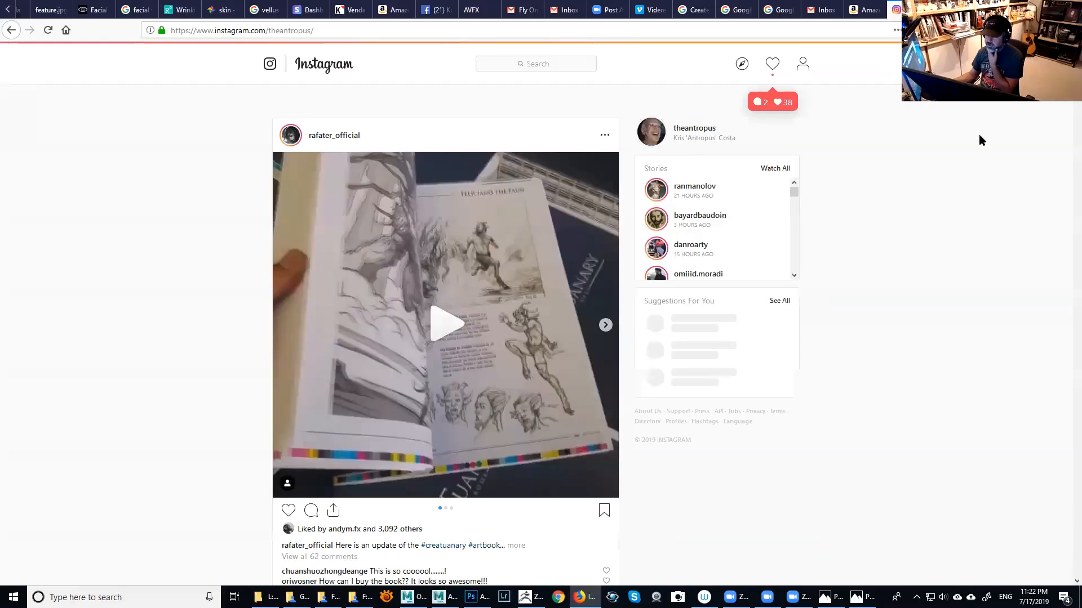
{"action": "scroll", "coordinate": [1053, 305], "scroll_direction": "down", "scroll_amount": 9}
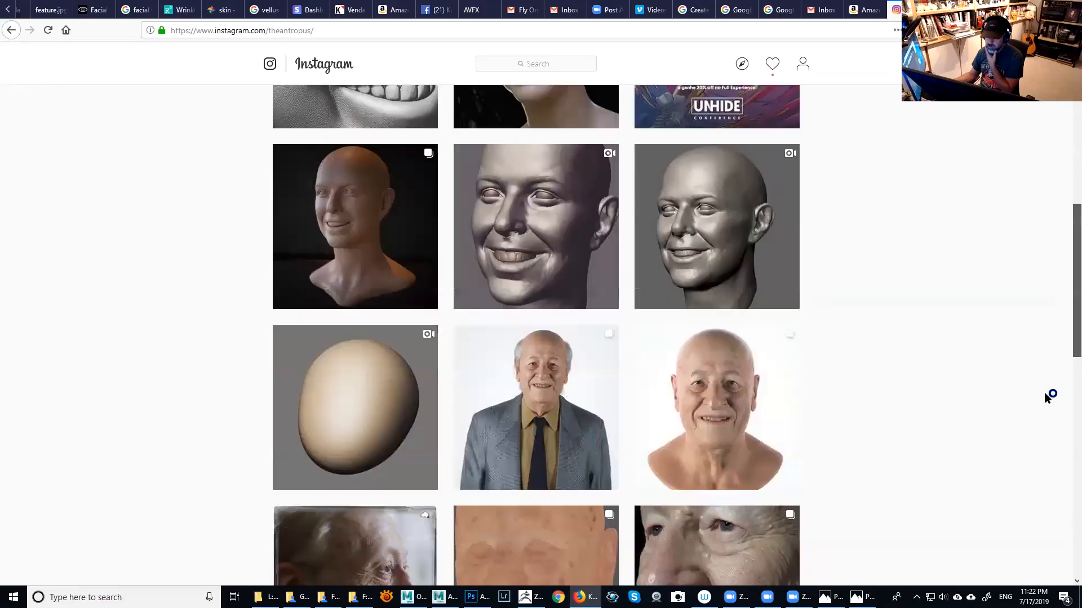
{"action": "scroll", "coordinate": [1045, 393], "scroll_direction": "down", "scroll_amount": 10}
{"action": "scroll", "coordinate": [1067, 412], "scroll_direction": "down", "scroll_amount": 2}
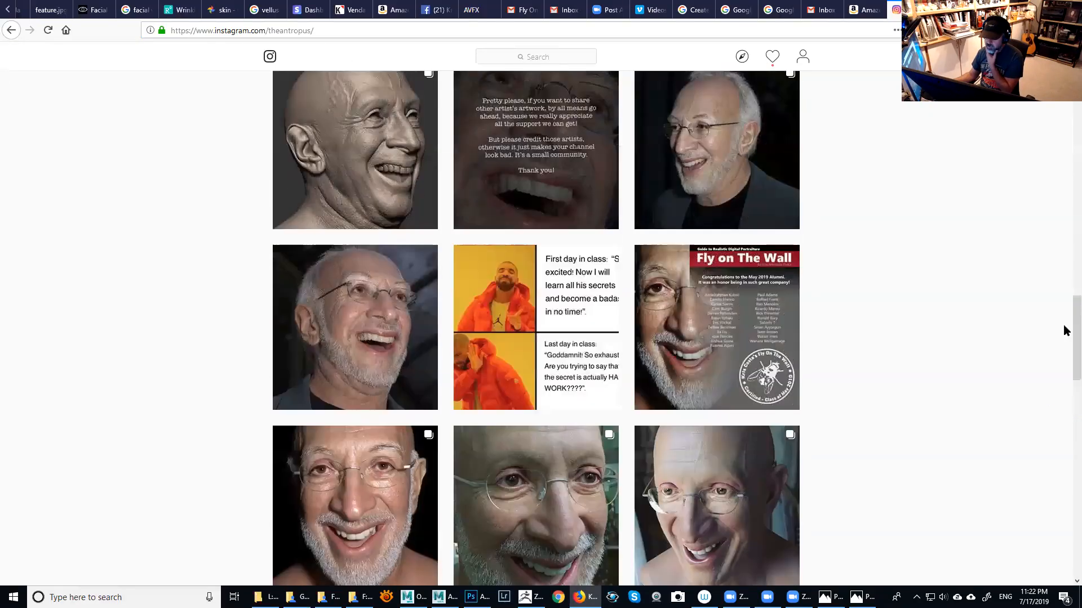
{"action": "scroll", "coordinate": [1067, 395], "scroll_direction": "down", "scroll_amount": 9}
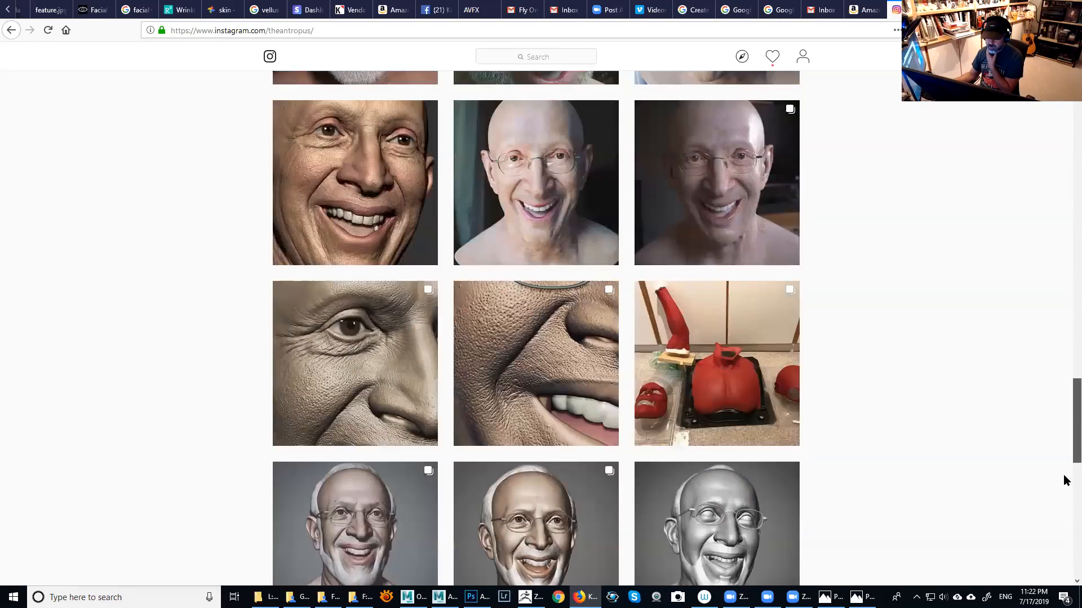
{"action": "scroll", "coordinate": [1063, 475], "scroll_direction": "down", "scroll_amount": 9}
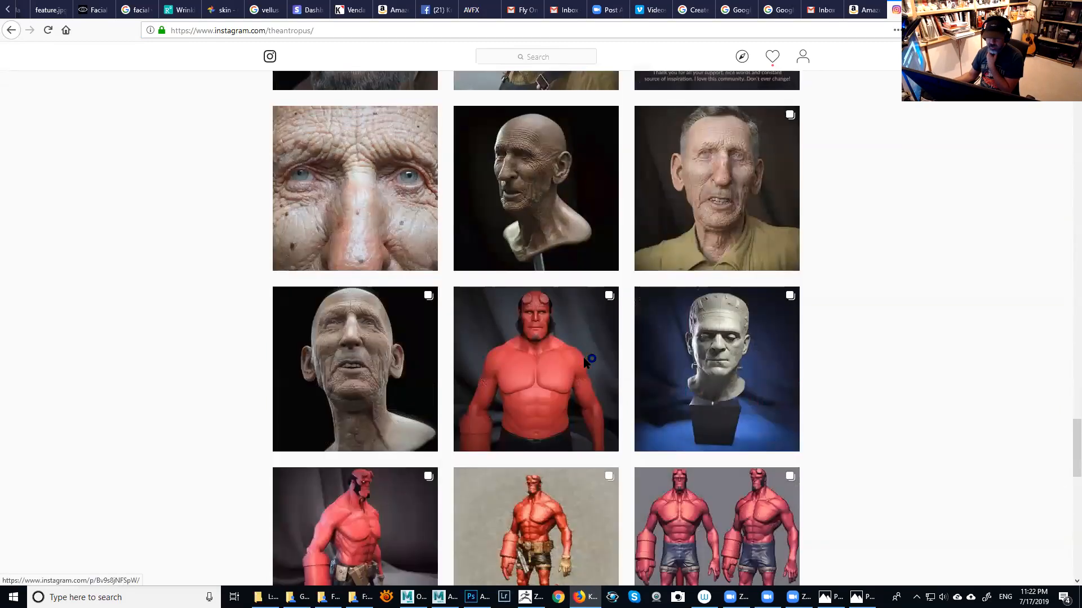
Open the post of the red-skinned horned character, examine its skin shading up close, and return to the Arnold RenderView
{"action": "left_click", "coordinate": [600, 372]}
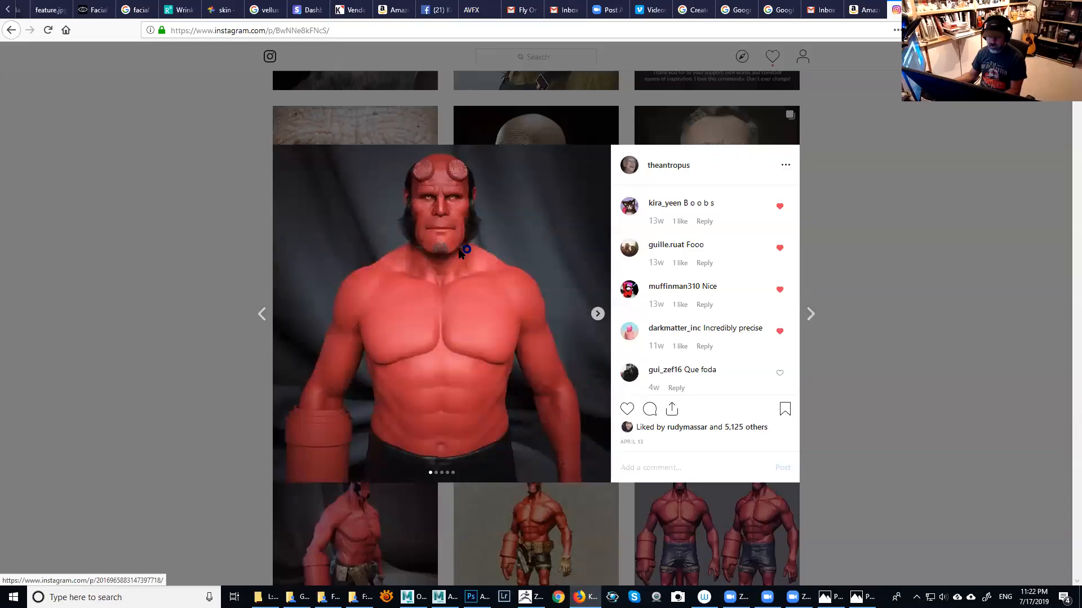
{"action": "scroll", "coordinate": [476, 275], "scroll_direction": "up", "scroll_amount": 4, "text": "ctrl"}
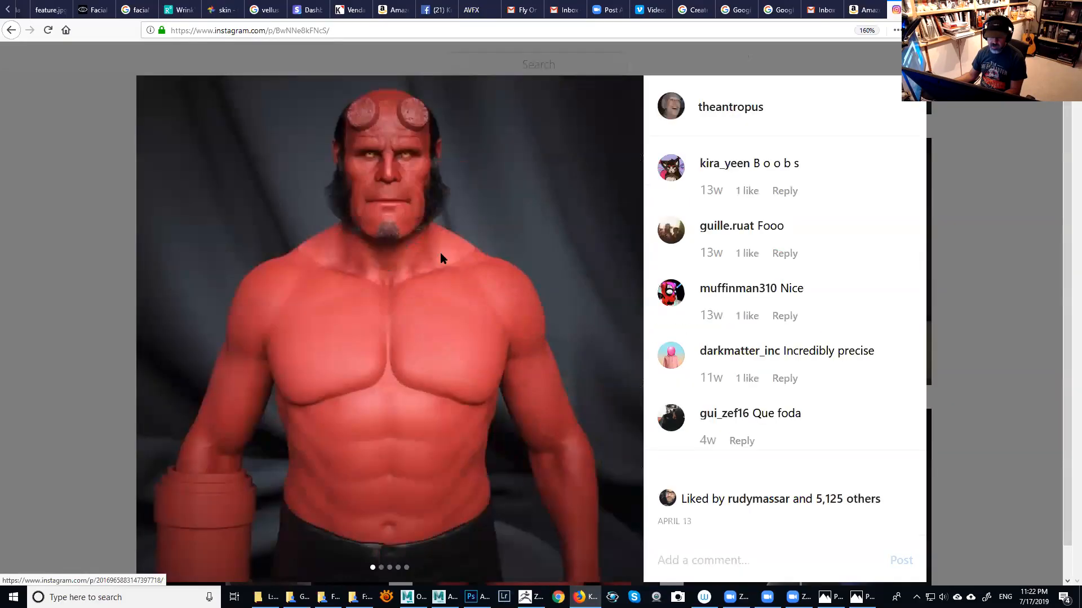
{"action": "scroll", "coordinate": [338, 273], "scroll_direction": "up", "scroll_amount": 1, "text": "ctrl"}
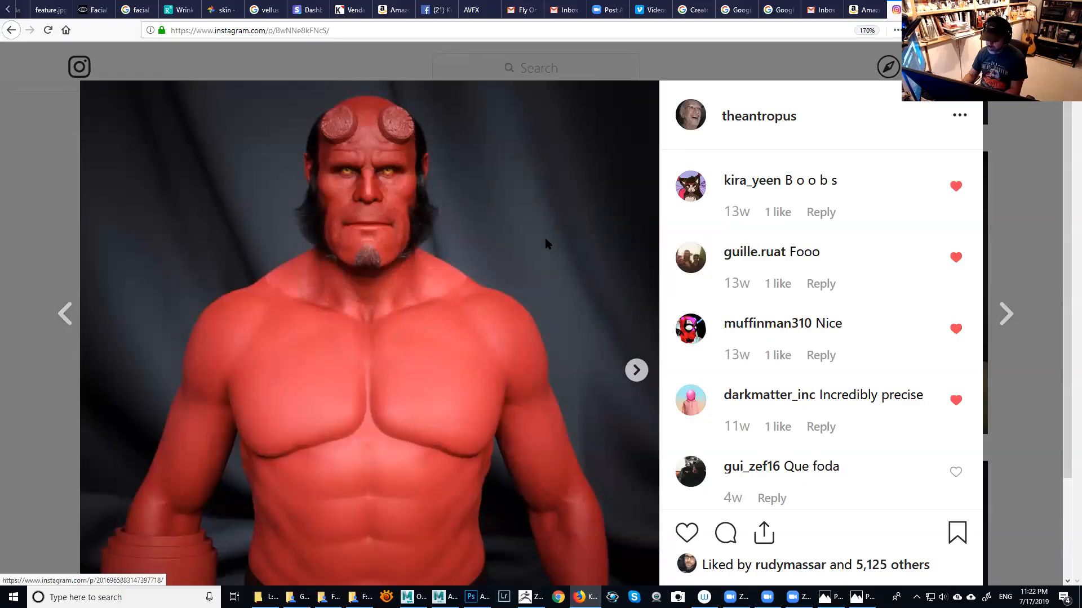
{"action": "key", "text": "ctrl+0"}
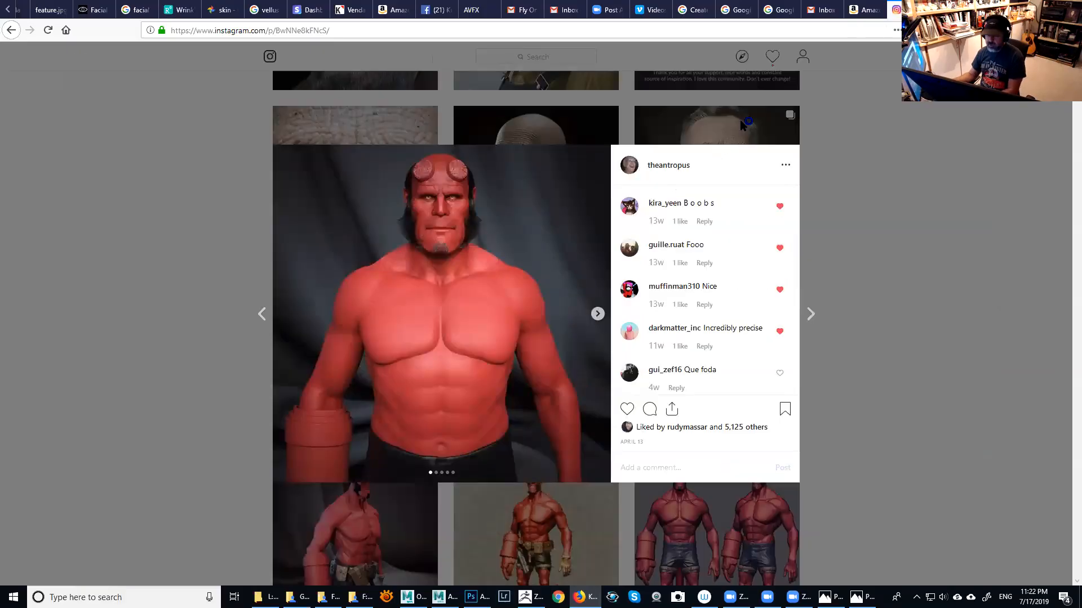
{"action": "scroll", "coordinate": [484, 231], "scroll_direction": "up", "scroll_amount": 1, "text": "ctrl"}
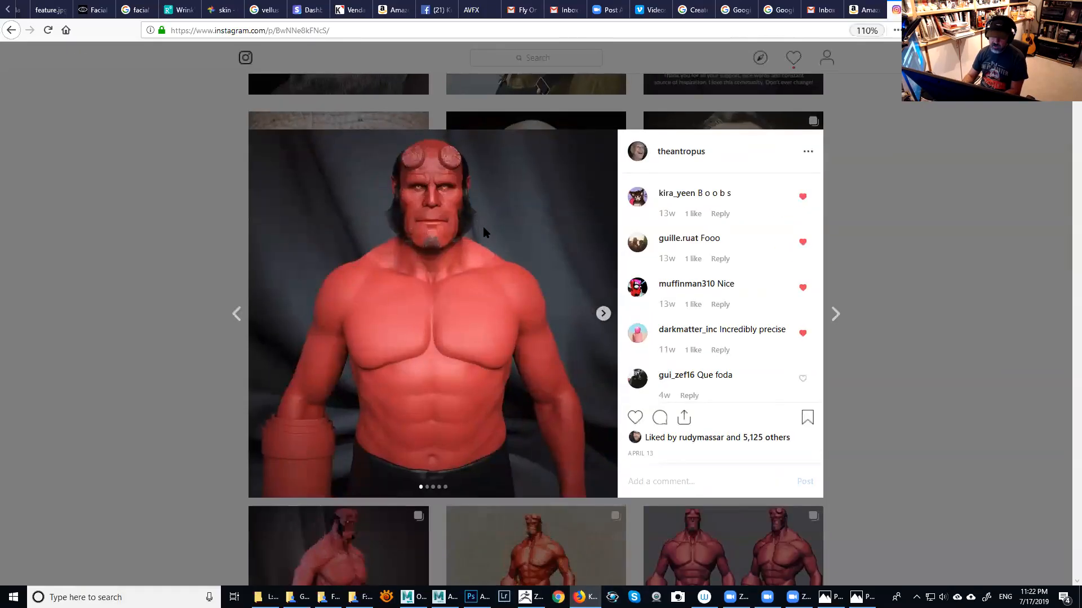
{"action": "scroll", "coordinate": [485, 231], "scroll_direction": "up", "scroll_amount": 6, "text": "ctrl"}
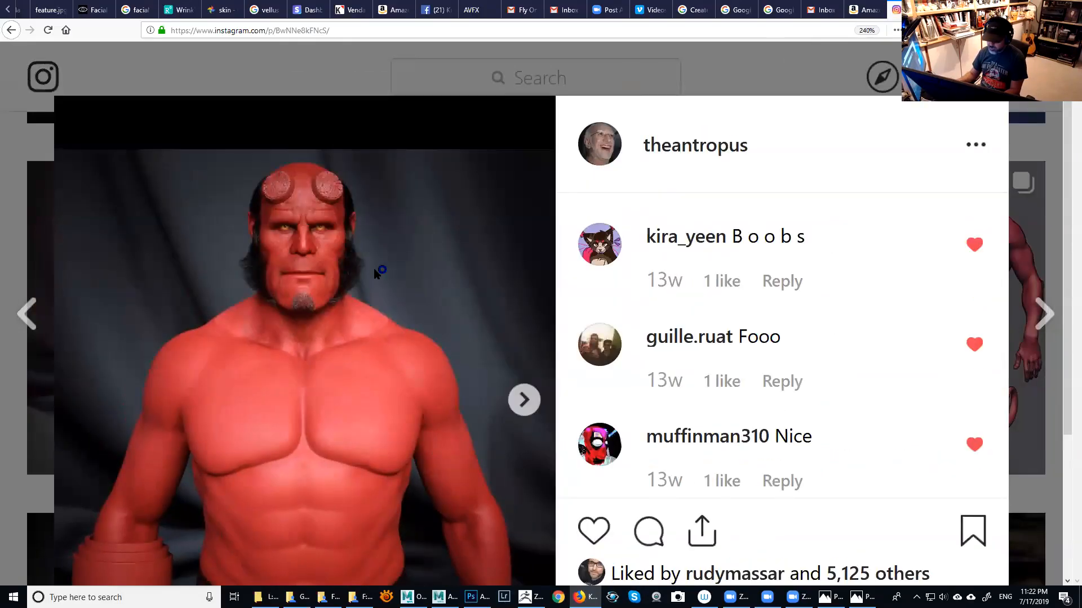
{"action": "scroll", "coordinate": [373, 275], "scroll_direction": "down", "scroll_amount": 1, "text": "ctrl"}
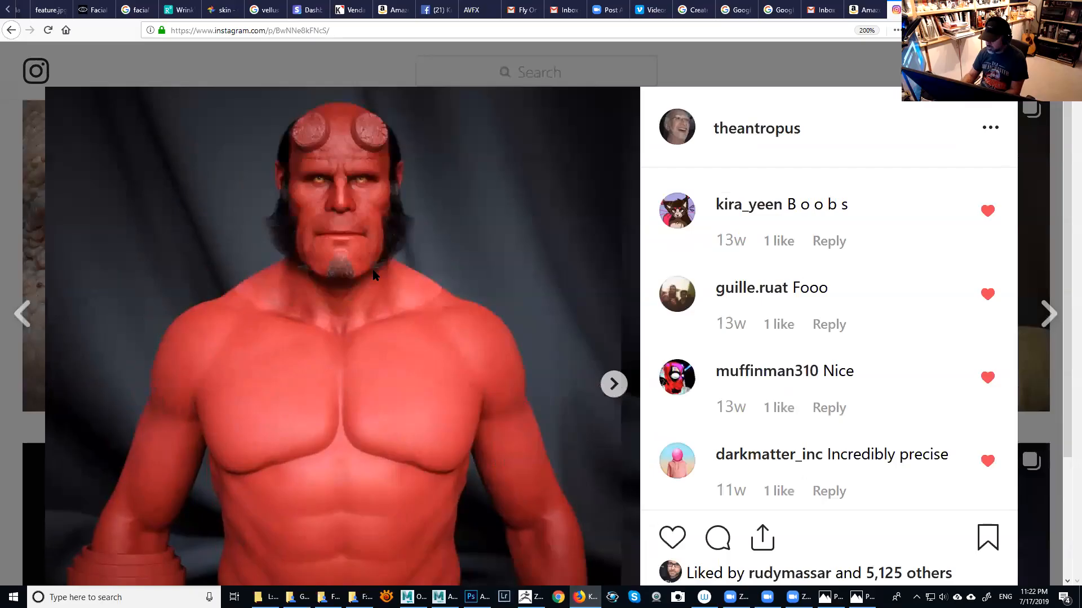
{"action": "key", "text": "ctrl+0"}
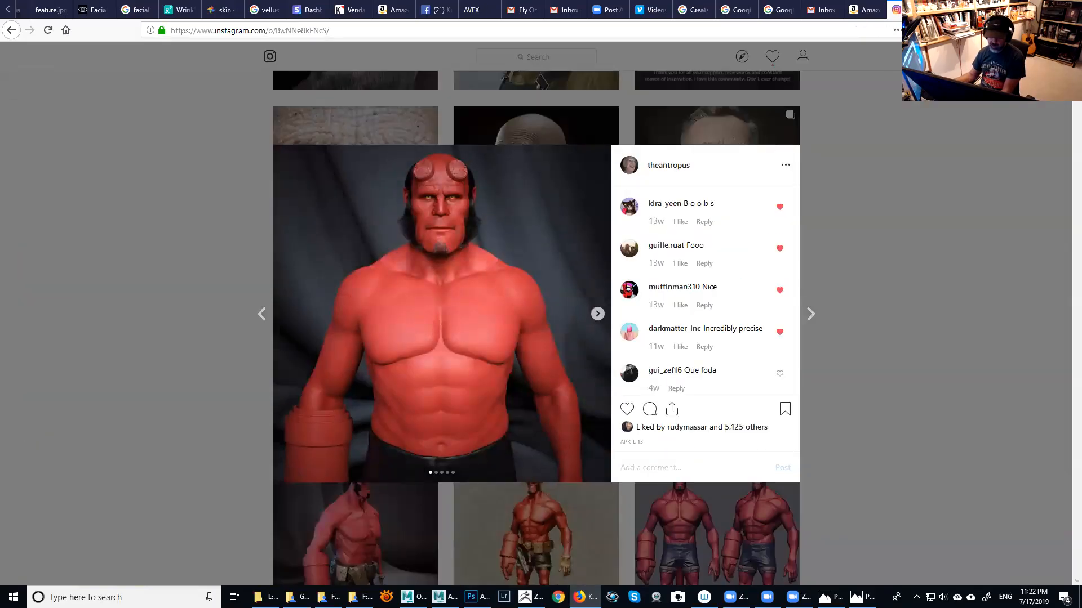
{"action": "key", "text": "alt+Tab"}
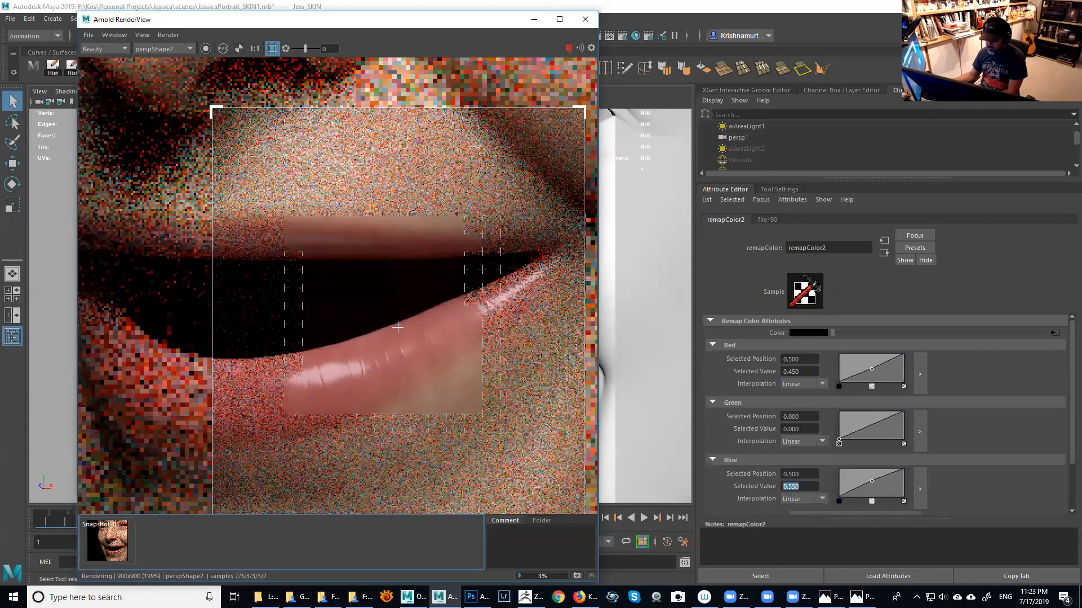
Open the reference photo IMG_0461.CR2 in Photos, examine the lip creases and highlights up close, and return to the Arnold RenderView
{"action": "left_click", "coordinate": [831, 597]}
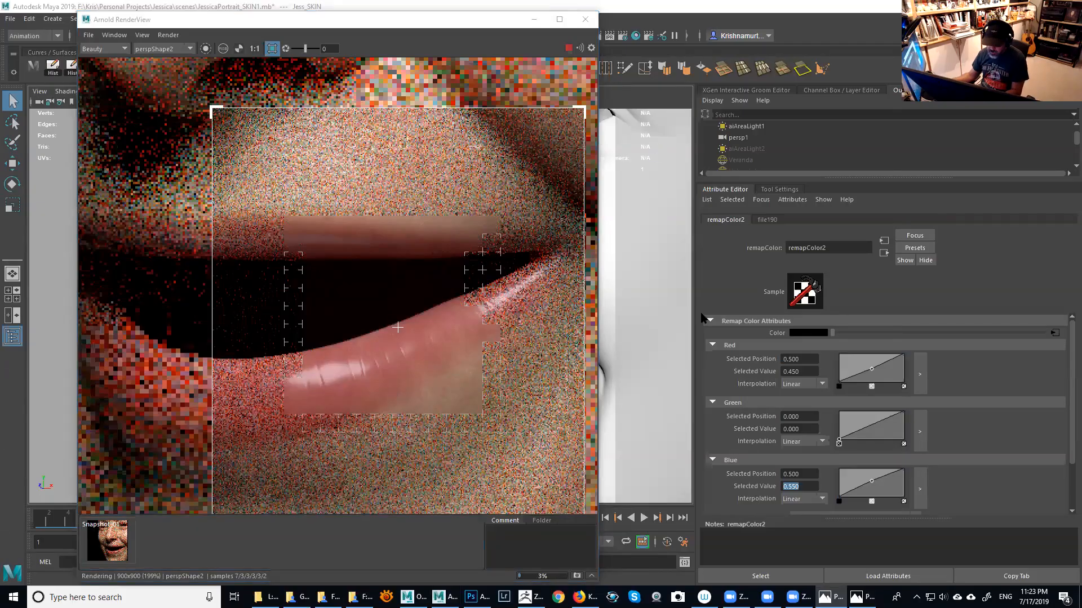
{"action": "scroll", "coordinate": [702, 318], "scroll_direction": "up", "scroll_amount": 1}
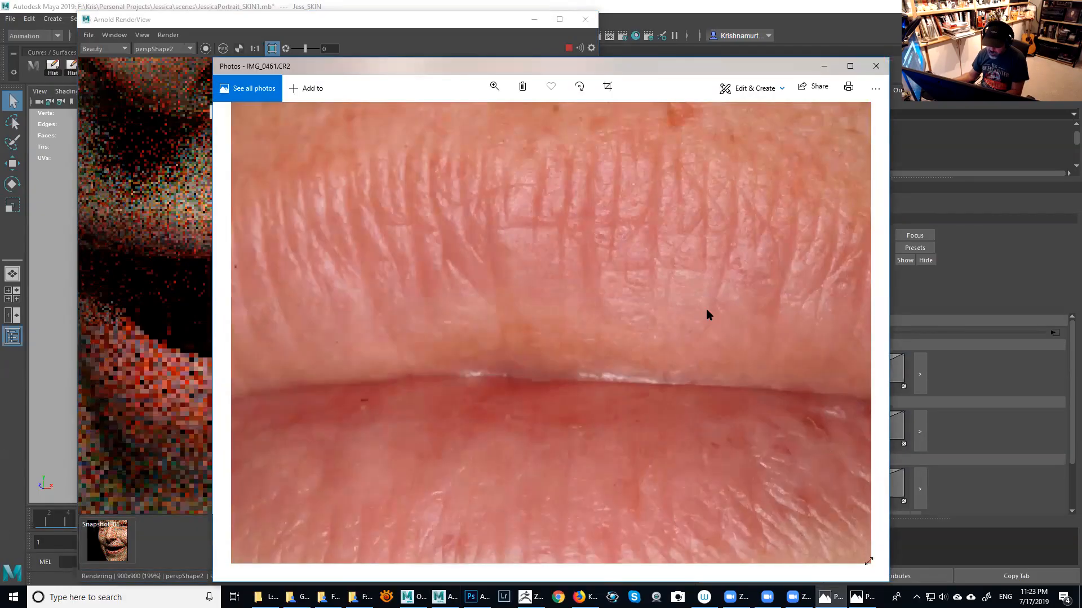
{"action": "scroll", "coordinate": [603, 276], "scroll_direction": "up", "scroll_amount": 1}
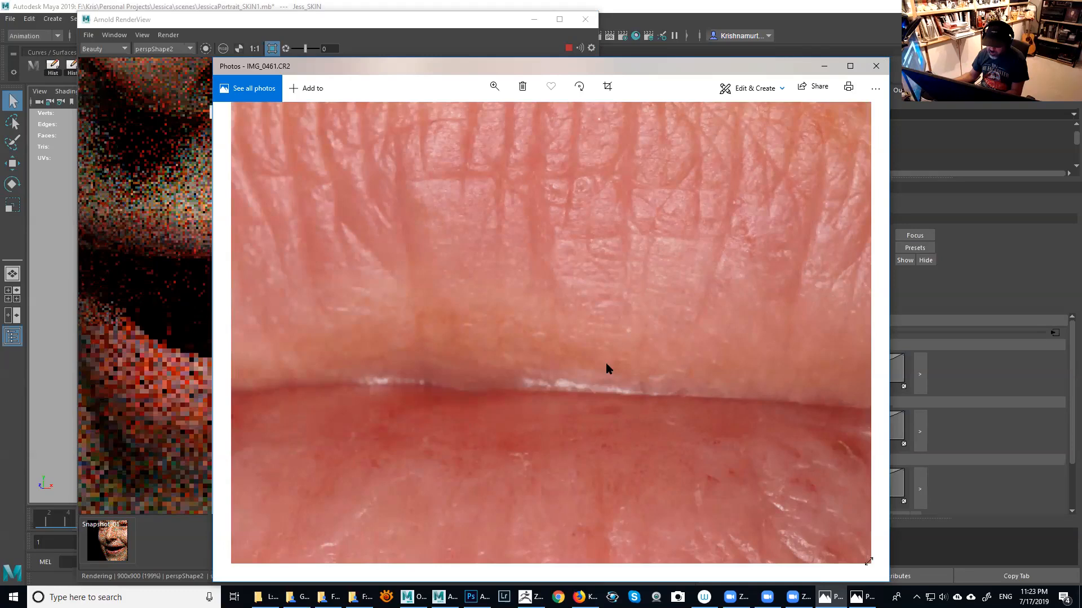
{"action": "scroll", "coordinate": [596, 250], "scroll_direction": "down", "scroll_amount": 1}
{"action": "left_click_drag", "start_coordinate": [593, 391], "coordinate": [588, 265]}
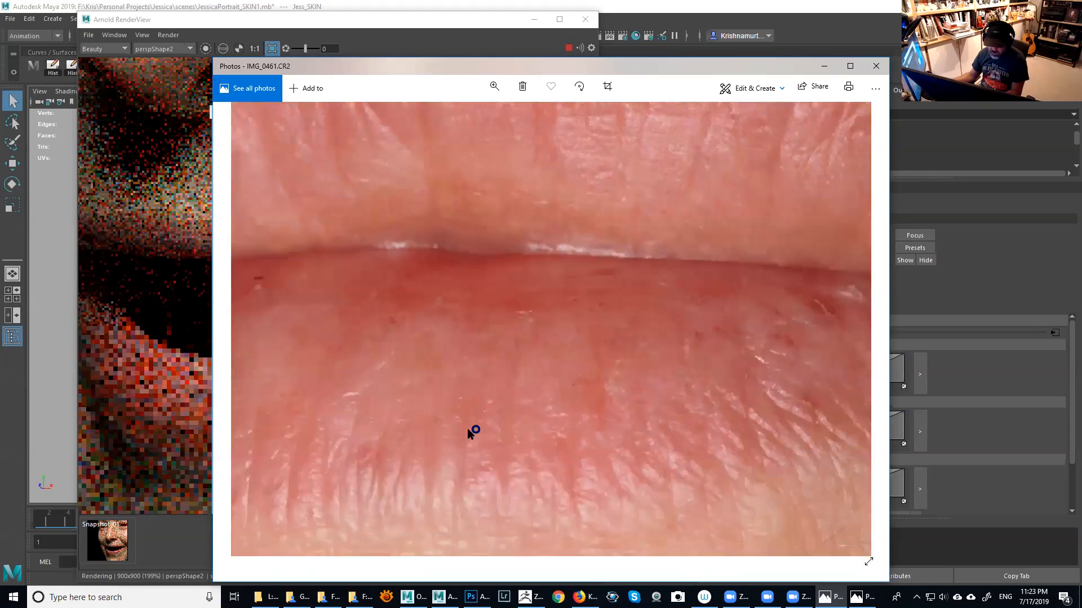
{"action": "left_click_drag", "start_coordinate": [467, 428], "coordinate": [431, 440]}
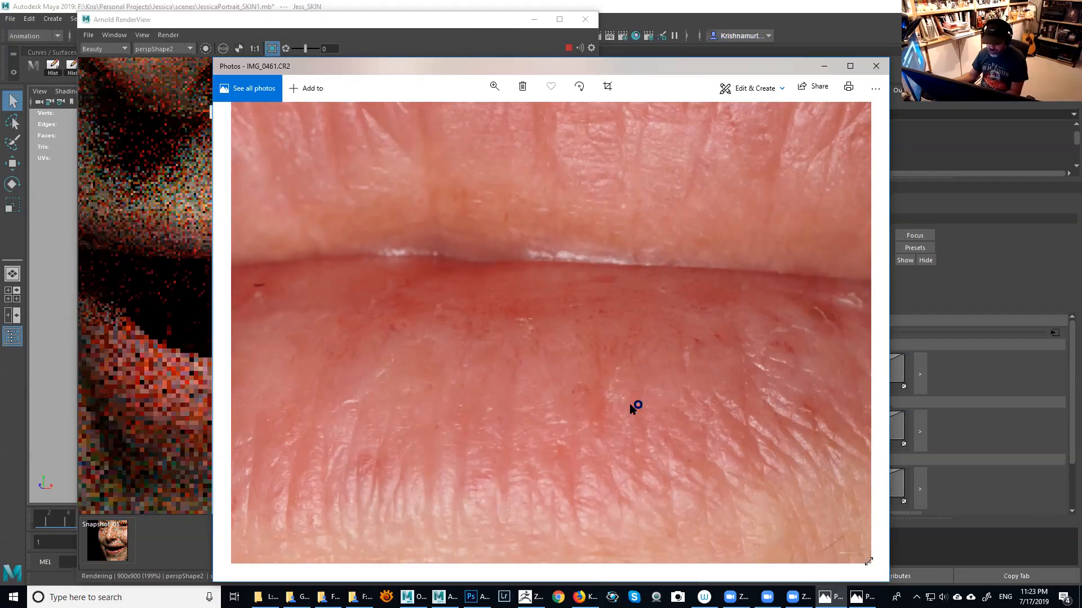
{"action": "left_click_drag", "start_coordinate": [633, 281], "coordinate": [628, 334]}
{"action": "left_click_drag", "start_coordinate": [610, 240], "coordinate": [606, 277]}
{"action": "left_click_drag", "start_coordinate": [463, 217], "coordinate": [441, 301]}
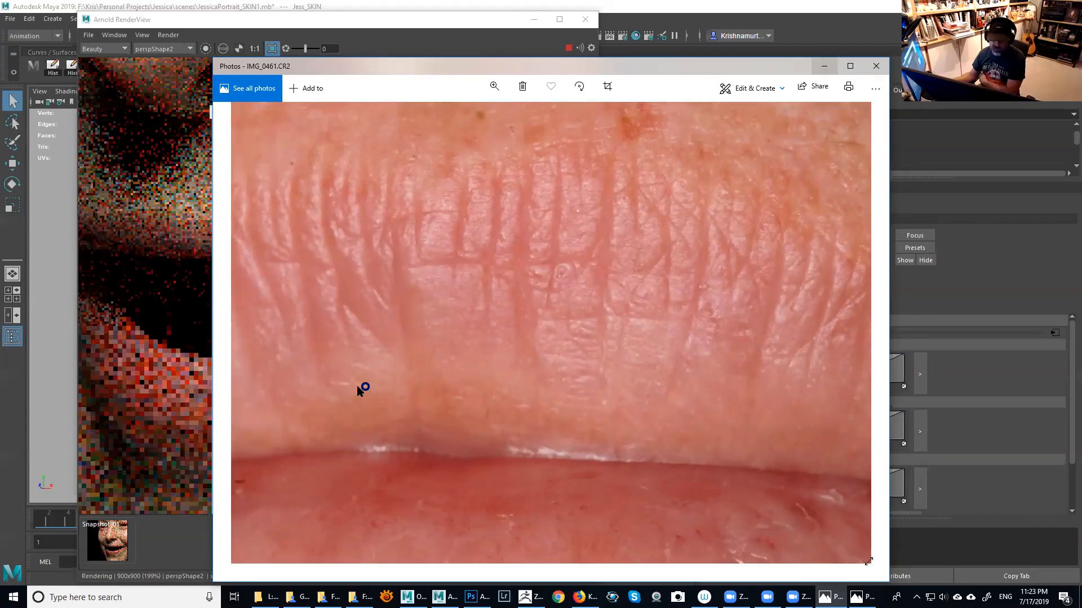
{"action": "key", "text": "alt+Tab"}
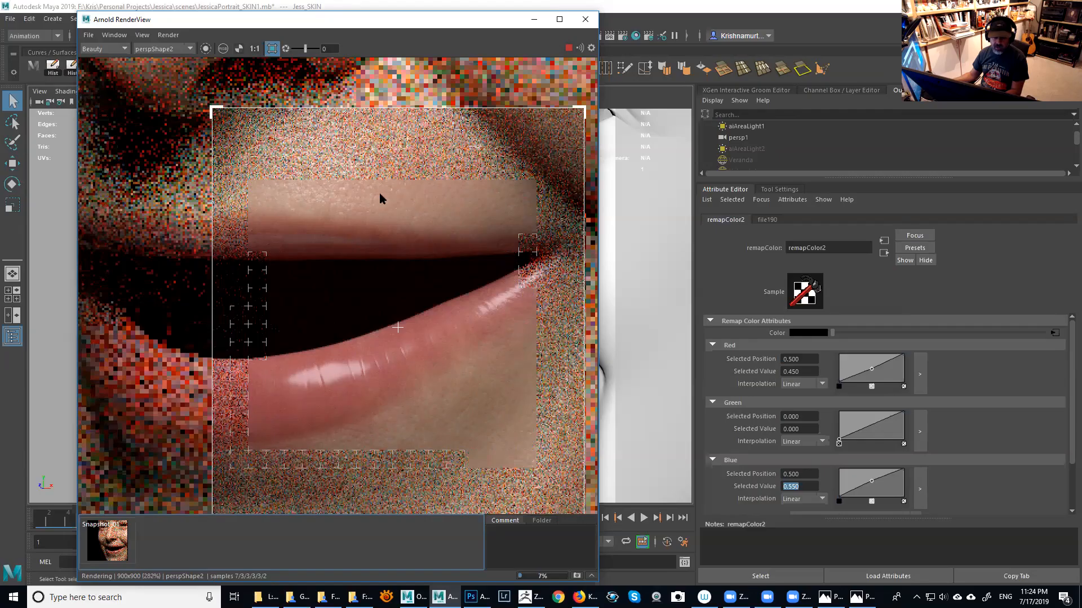
Examine the rendered skin above the upper lip at close range for pore detail and highlight breakup
{"action": "scroll", "coordinate": [445, 231], "scroll_direction": "up", "scroll_amount": 2}
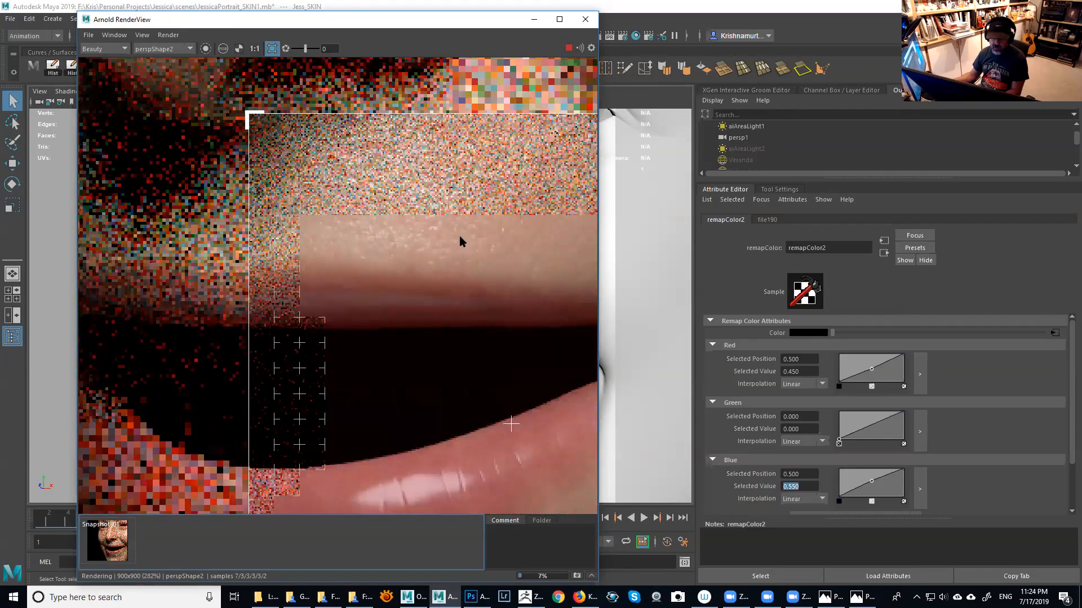
{"action": "middle_click_drag", "start_coordinate": [370, 252], "coordinate": [343, 242]}
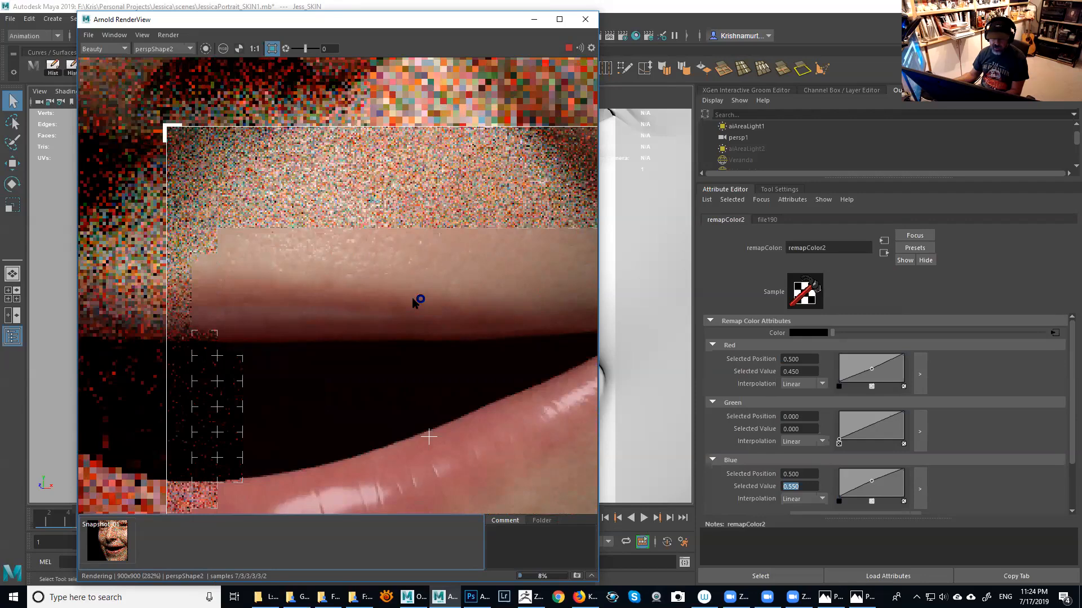
{"action": "middle_click_drag", "start_coordinate": [466, 191], "coordinate": [470, 218]}
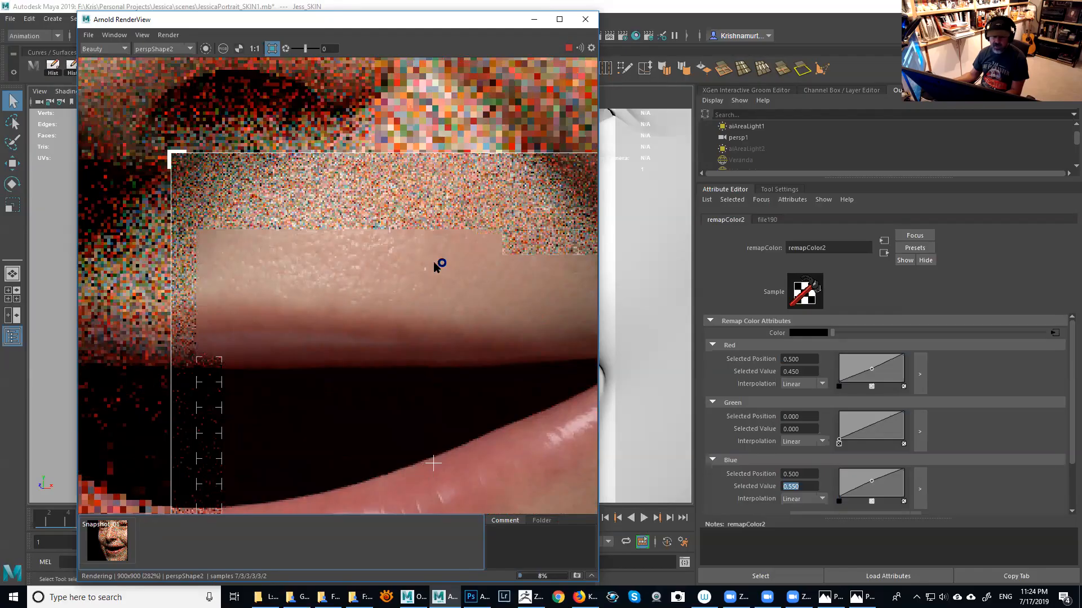
{"action": "scroll", "coordinate": [433, 262], "scroll_direction": "down", "scroll_amount": 2}
{"action": "middle_click_drag", "start_coordinate": [258, 196], "coordinate": [387, 231]}
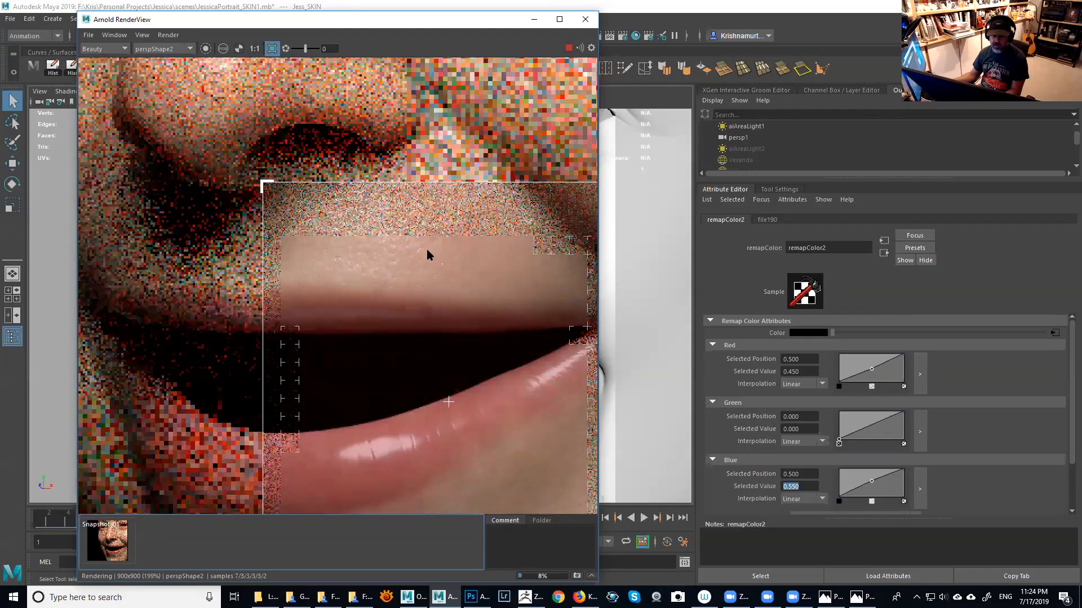
{"action": "scroll", "coordinate": [431, 254], "scroll_direction": "up", "scroll_amount": 1}
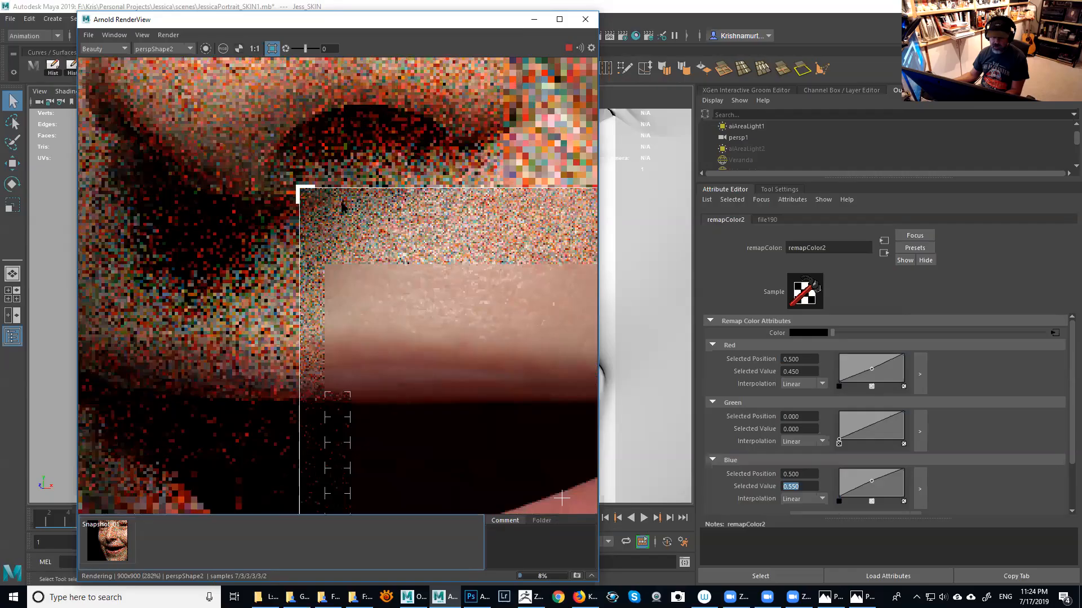
{"action": "scroll", "coordinate": [341, 204], "scroll_direction": "up", "scroll_amount": 1}
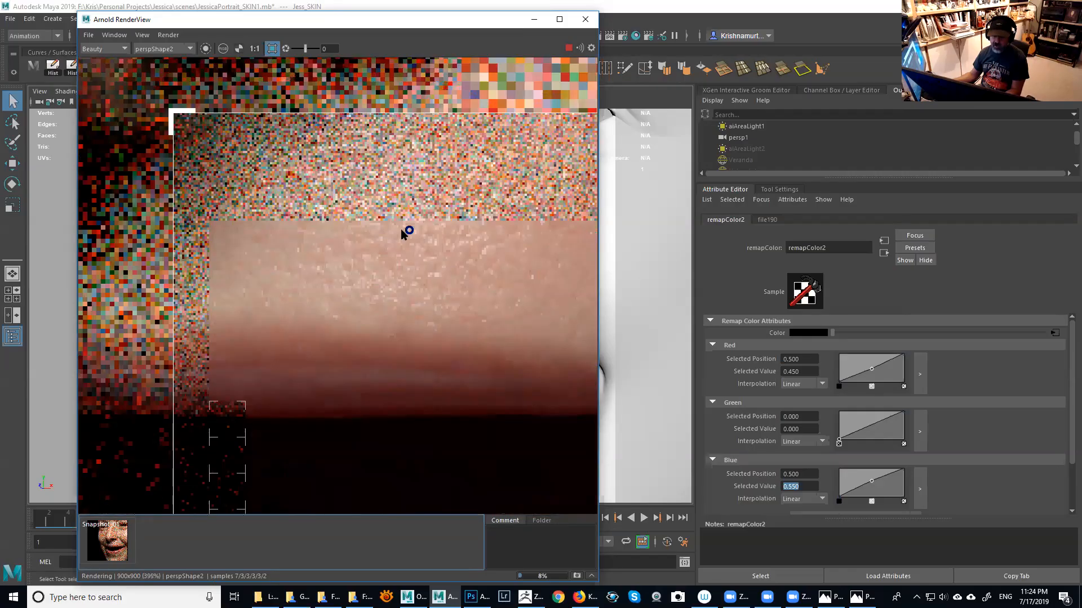
{"action": "scroll", "coordinate": [400, 229], "scroll_direction": "down", "scroll_amount": 1}
{"action": "scroll", "coordinate": [324, 226], "scroll_direction": "down", "scroll_amount": 1}
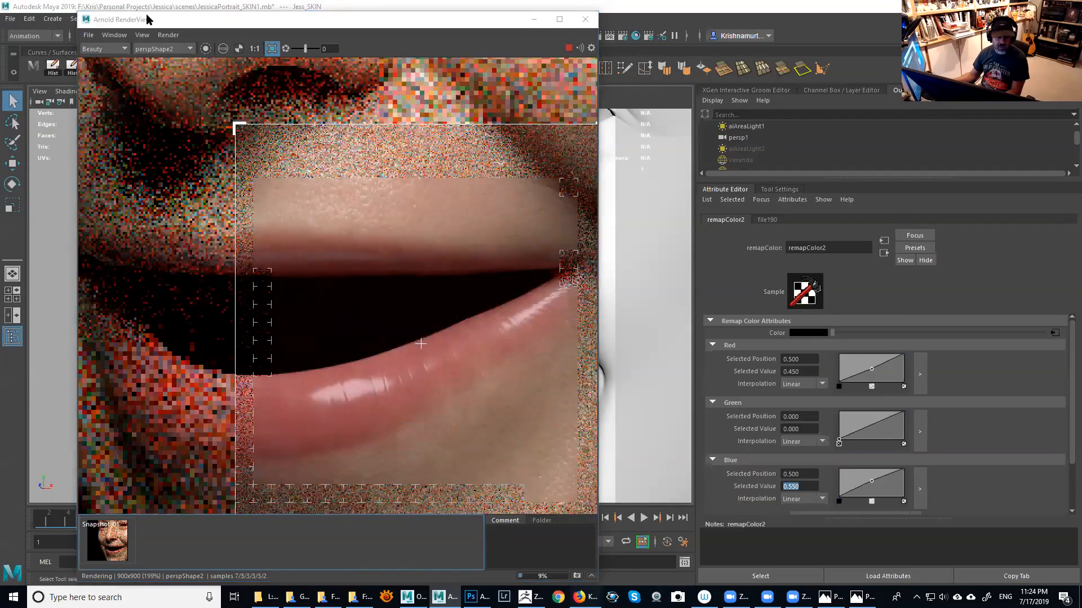
Switch to Firefox, open the microgeometry research page's comparison image BigTeaser.jpg, examine its skin detail up close, and return to the Arnold RenderView
{"action": "key", "text": "alt+Tab"}
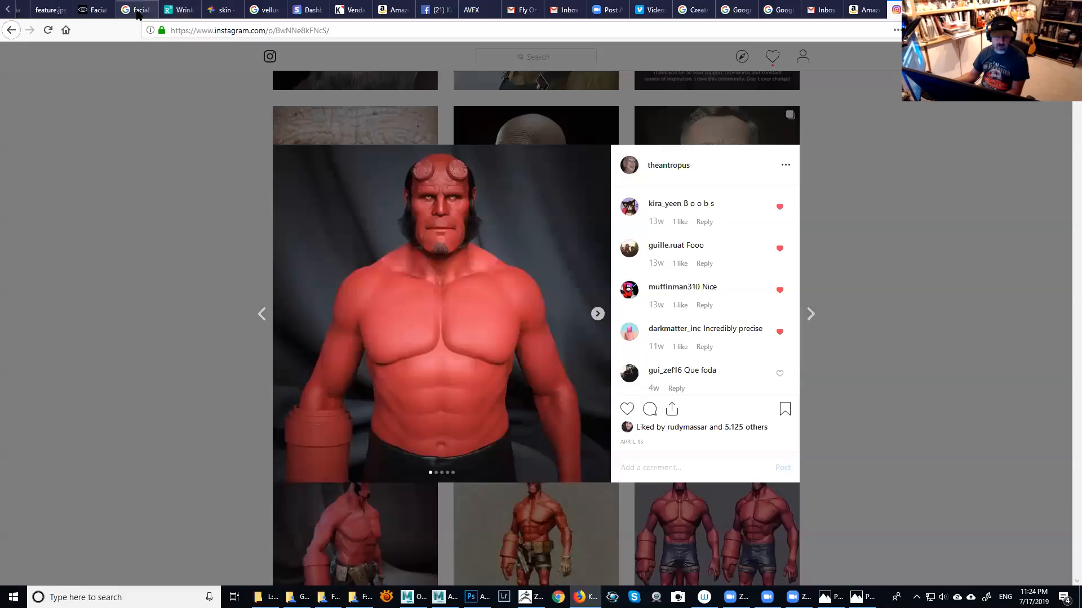
{"action": "left_click", "coordinate": [131, 11]}
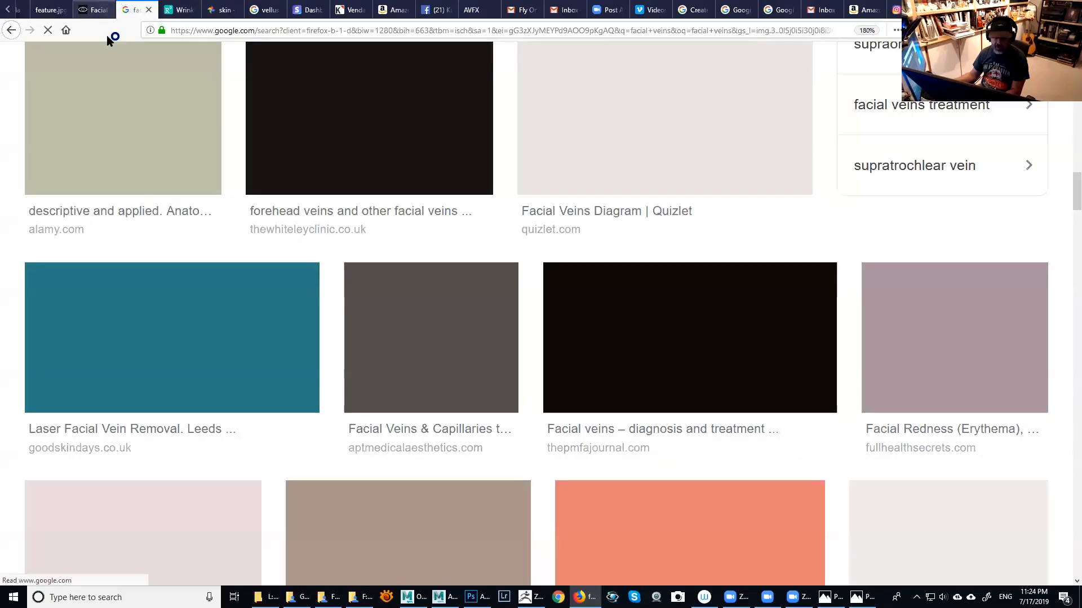
{"action": "left_click", "coordinate": [93, 10]}
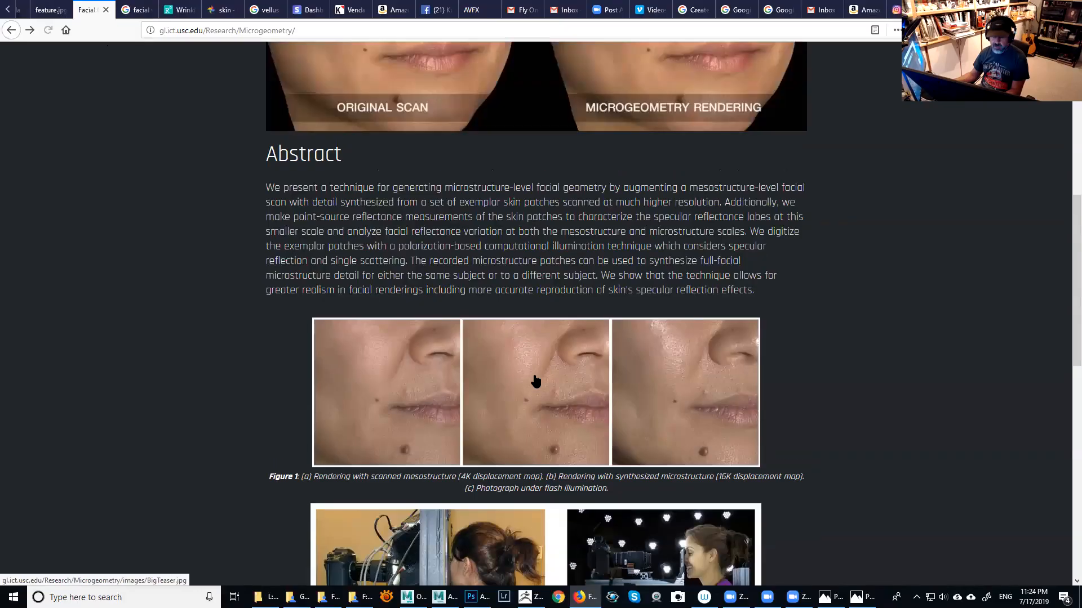
{"action": "left_click", "coordinate": [526, 351]}
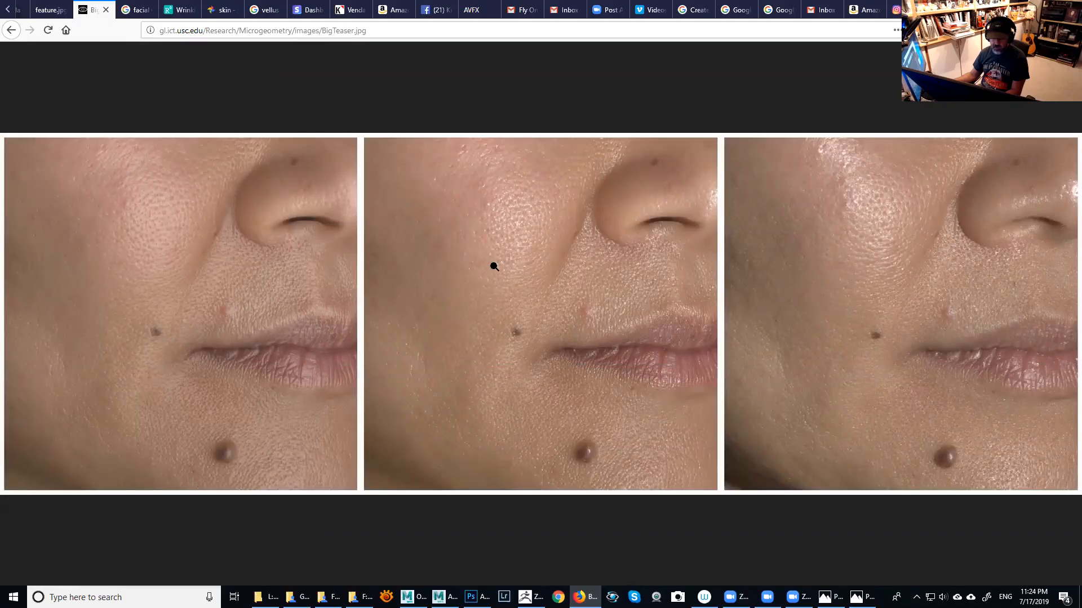
{"action": "scroll", "coordinate": [505, 252], "scroll_direction": "up", "scroll_amount": 1, "text": "ctrl"}
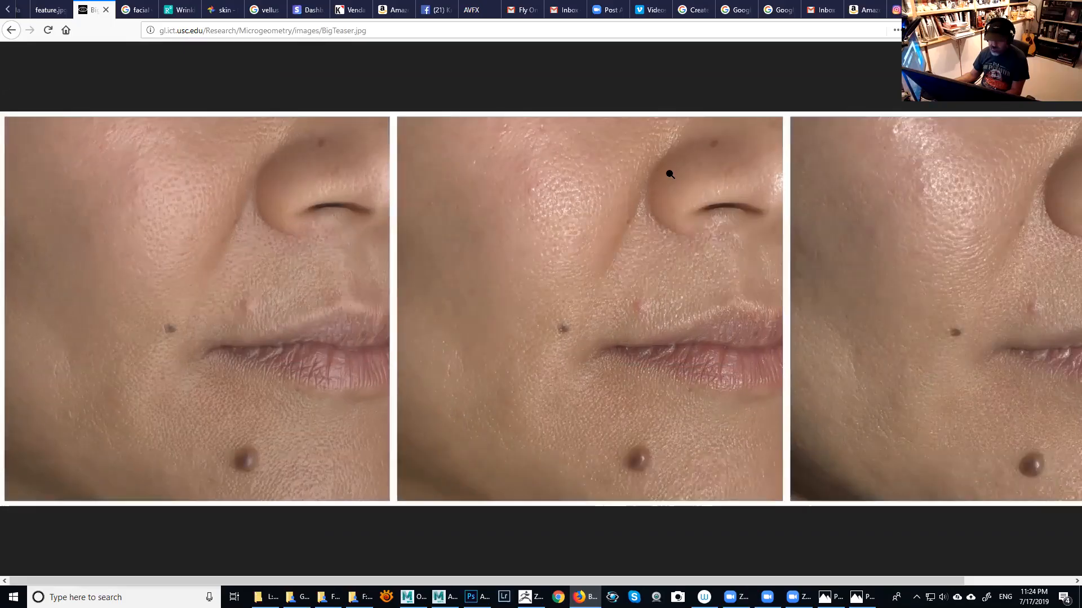
{"action": "scroll", "coordinate": [665, 169], "scroll_direction": "up", "scroll_amount": 2, "text": "ctrl"}
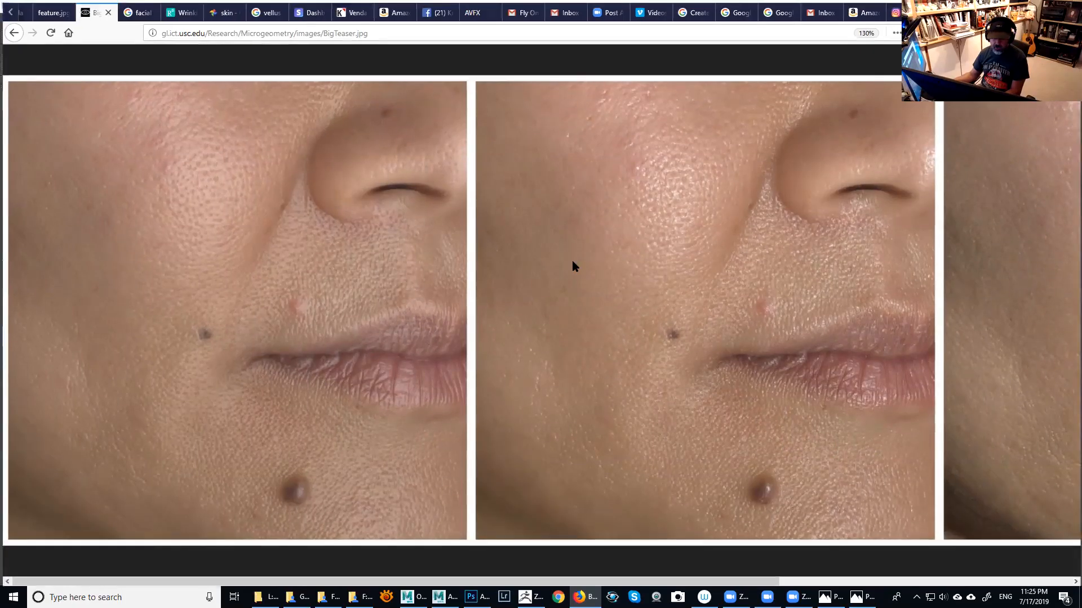
{"action": "key", "text": "alt+Tab"}
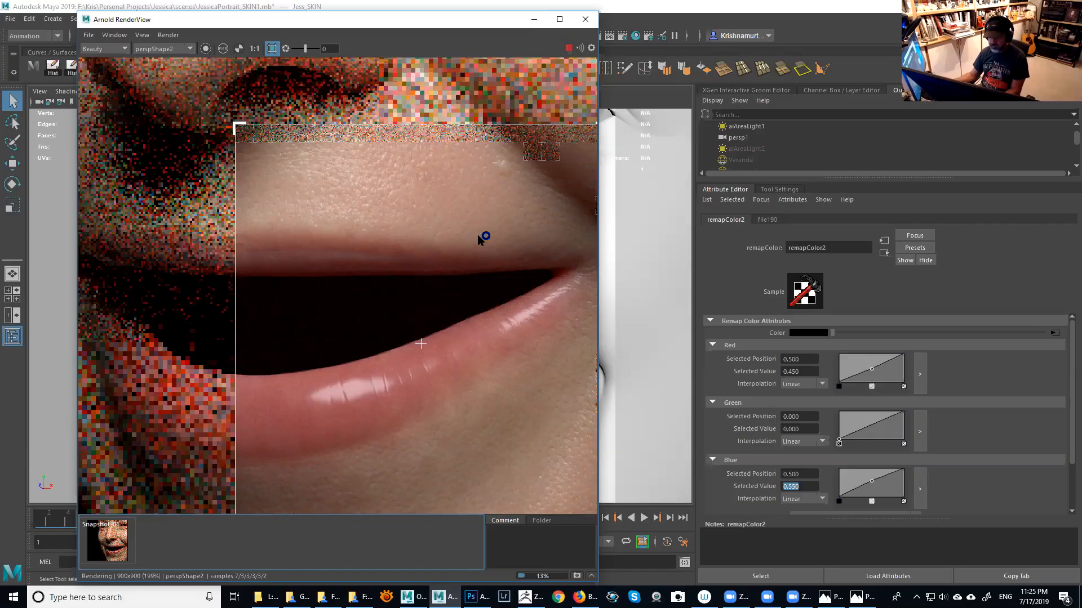
Examine the refined render of the upper lip, mouth corner and surrounding skin for microstructure detail and specular highlights
{"action": "middle_click_drag", "start_coordinate": [437, 232], "coordinate": [400, 218]}
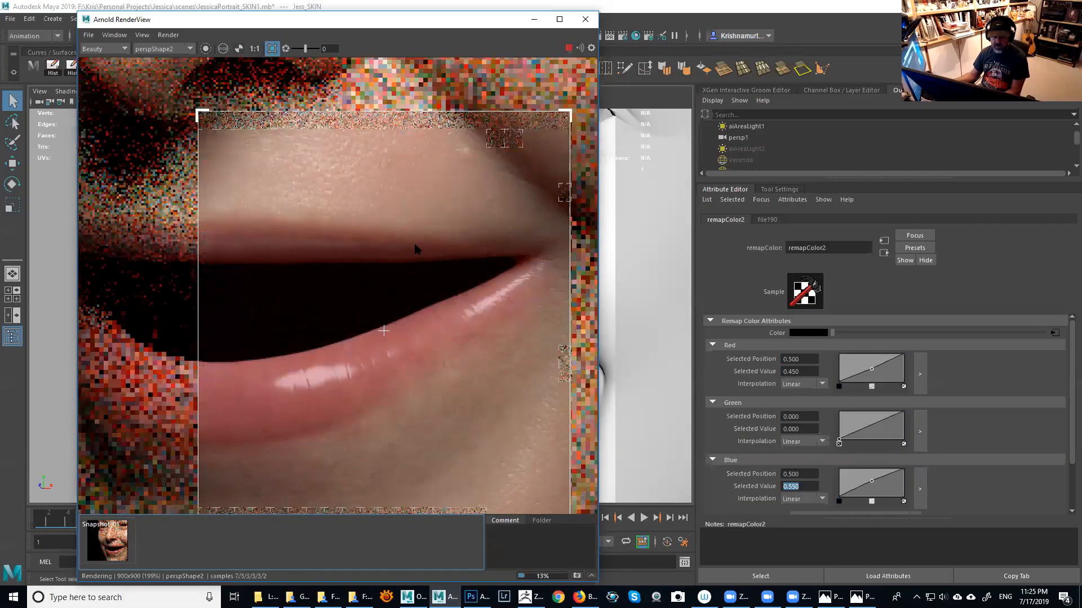
{"action": "middle_click_drag", "start_coordinate": [462, 254], "coordinate": [414, 244]}
{"action": "scroll", "coordinate": [415, 244], "scroll_direction": "up", "scroll_amount": 1}
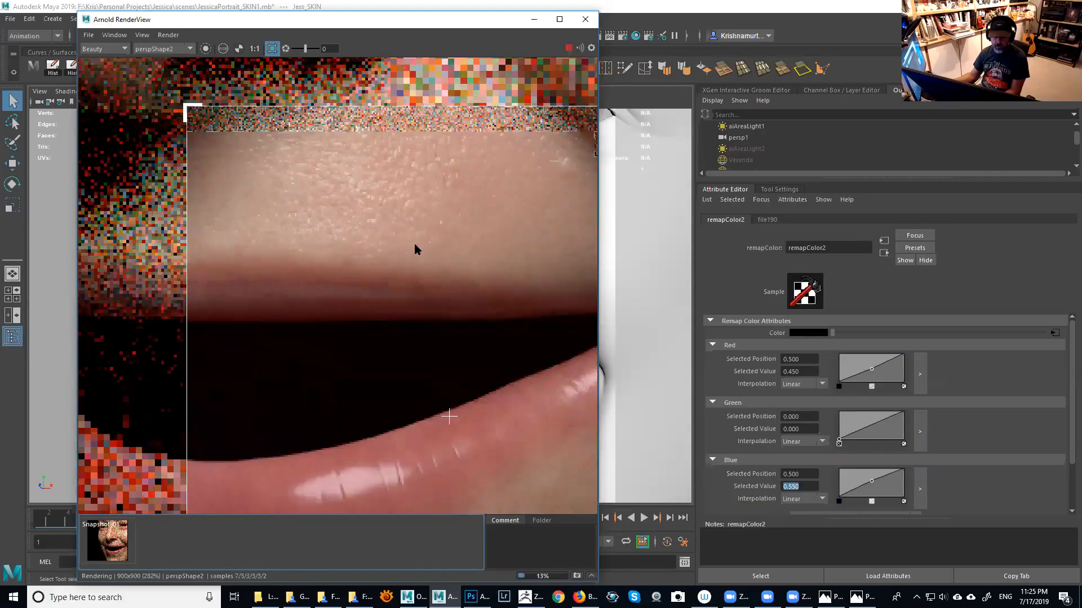
{"action": "scroll", "coordinate": [414, 244], "scroll_direction": "down", "scroll_amount": 1}
{"action": "scroll", "coordinate": [431, 239], "scroll_direction": "up", "scroll_amount": 1}
{"action": "middle_click_drag", "start_coordinate": [400, 216], "coordinate": [354, 282]}
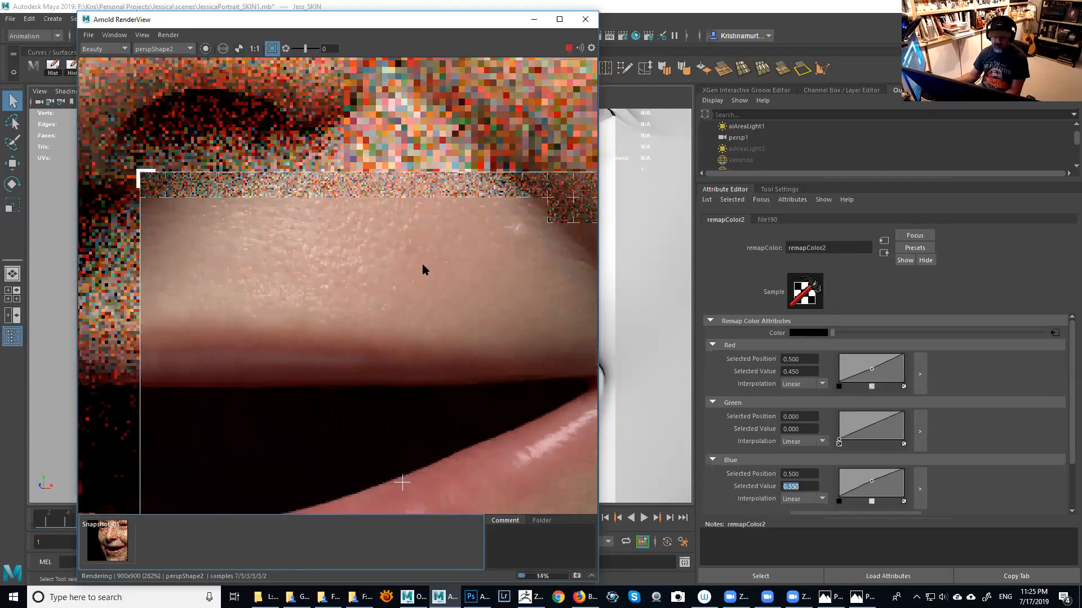
{"action": "middle_click_drag", "start_coordinate": [408, 352], "coordinate": [423, 265]}
{"action": "scroll", "coordinate": [423, 266], "scroll_direction": "down", "scroll_amount": 2}
{"action": "middle_click_drag", "start_coordinate": [304, 222], "coordinate": [389, 264]}
{"action": "scroll", "coordinate": [424, 250], "scroll_direction": "up", "scroll_amount": 1}
{"action": "middle_click_drag", "start_coordinate": [301, 168], "coordinate": [408, 255]}
{"action": "scroll", "coordinate": [356, 233], "scroll_direction": "up", "scroll_amount": 1}
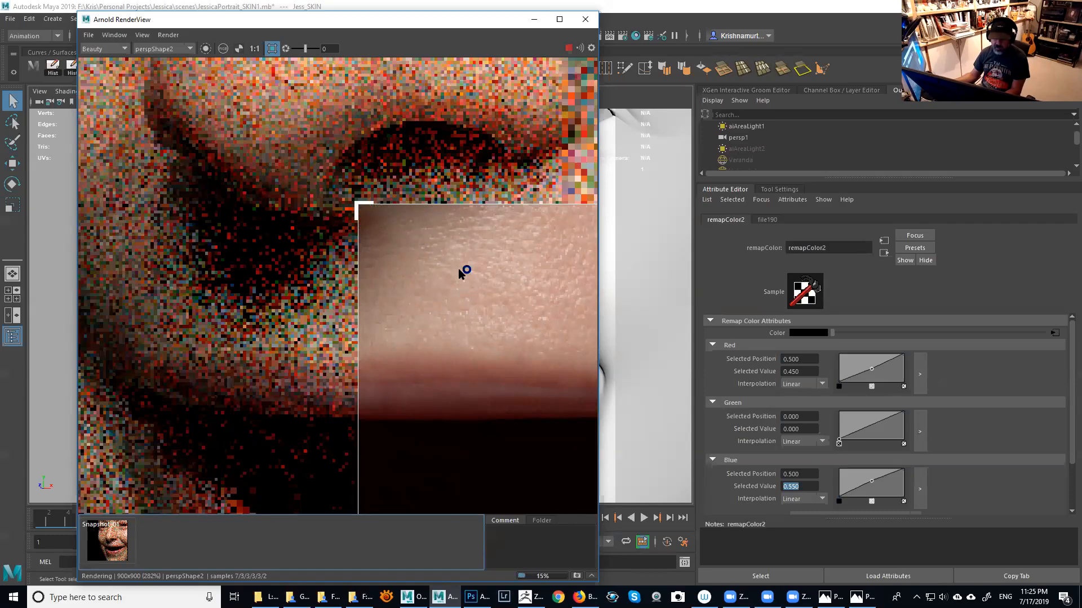
{"action": "scroll", "coordinate": [458, 268], "scroll_direction": "down", "scroll_amount": 1}
{"action": "middle_click_drag", "start_coordinate": [411, 334], "coordinate": [368, 269]}
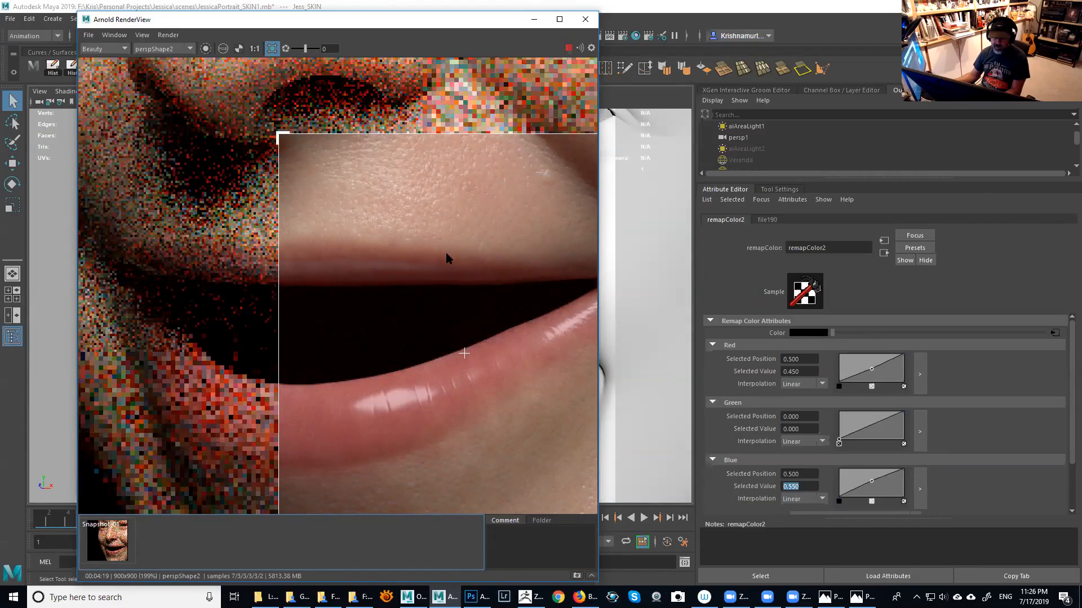
{"action": "scroll", "coordinate": [416, 302], "scroll_direction": "up", "scroll_amount": 1}
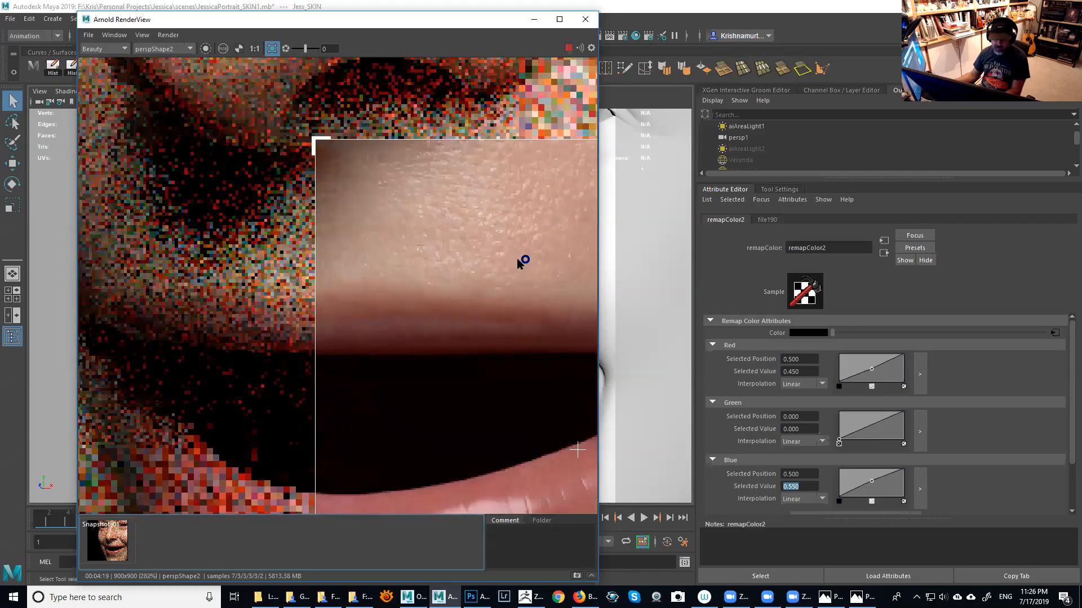
{"action": "scroll", "coordinate": [516, 258], "scroll_direction": "up", "scroll_amount": 1}
{"action": "middle_click_drag", "start_coordinate": [383, 297], "coordinate": [316, 277]}
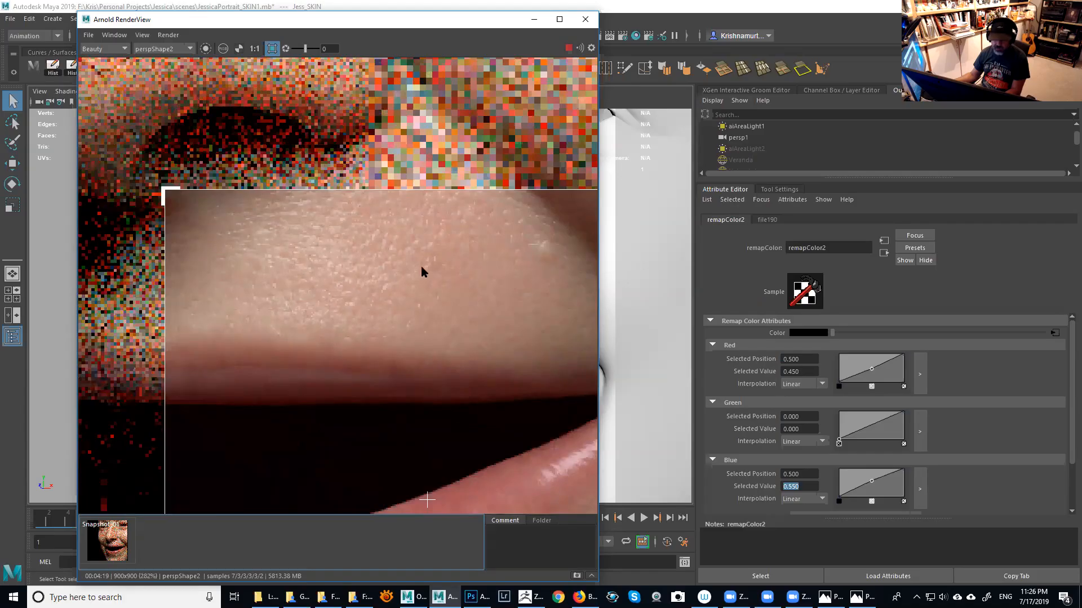
{"action": "scroll", "coordinate": [447, 333], "scroll_direction": "down", "scroll_amount": 2}
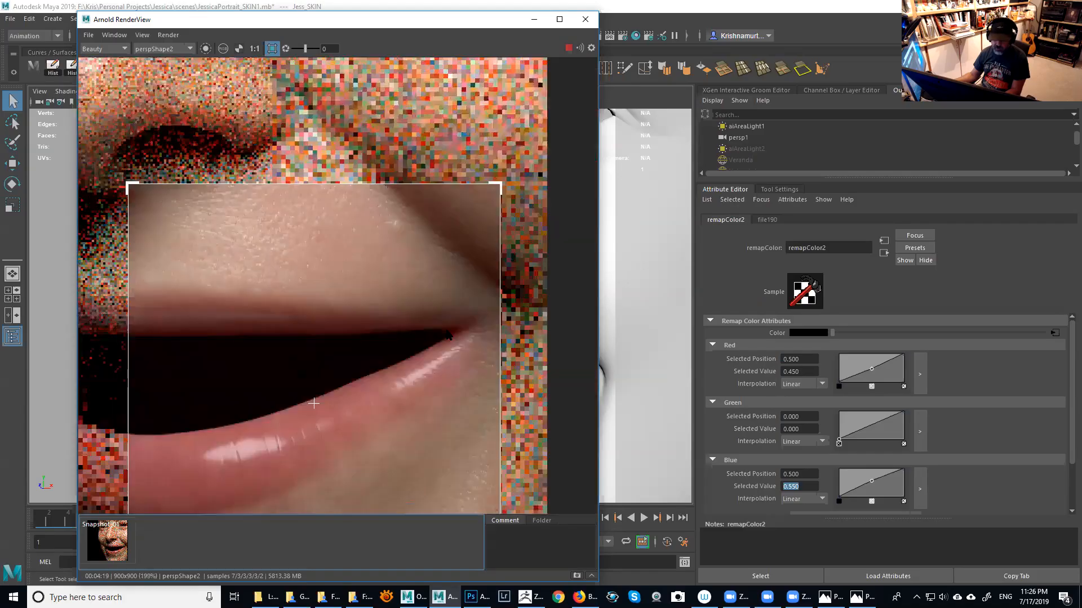
{"action": "scroll", "coordinate": [445, 331], "scroll_direction": "down", "scroll_amount": 1}
{"action": "middle_click_drag", "start_coordinate": [445, 331], "coordinate": [451, 217]}
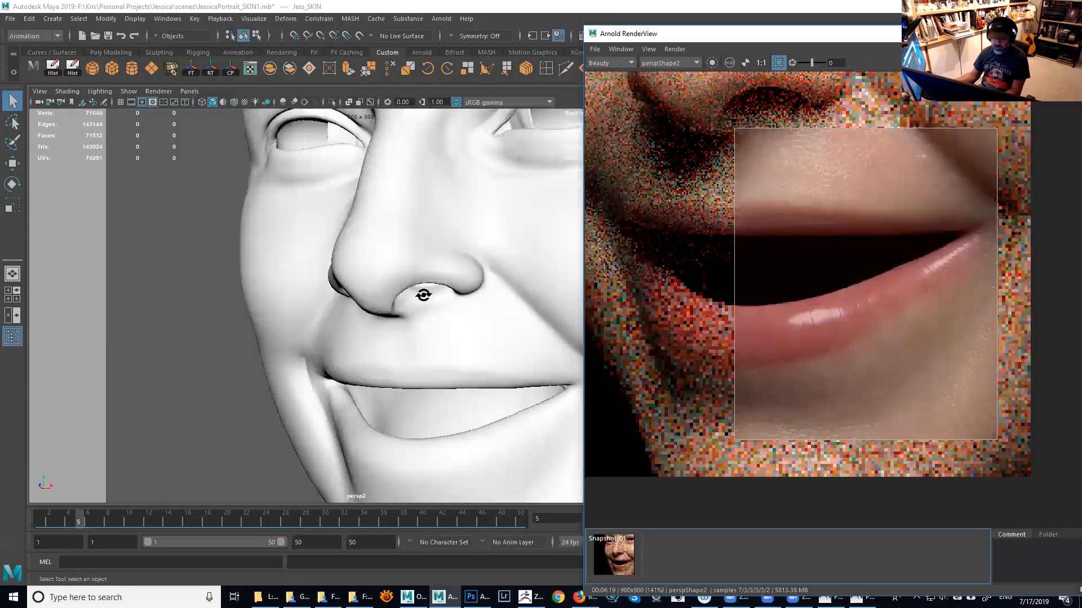
Reframe the perspective camera on the lower lip and chin from the front to render that area
{"action": "middle_click_drag", "start_coordinate": [423, 295], "coordinate": [433, 241], "text": "alt"}
{"action": "left_click_drag", "start_coordinate": [432, 241], "coordinate": [426, 219], "text": "alt"}
{"action": "right_click_drag", "start_coordinate": [429, 239], "coordinate": [442, 274], "text": "alt"}
{"action": "middle_click_drag", "start_coordinate": [442, 274], "coordinate": [408, 171], "text": "alt"}
{"action": "right_click_drag", "start_coordinate": [408, 171], "coordinate": [432, 205], "text": "alt"}
{"action": "middle_click_drag", "start_coordinate": [432, 205], "coordinate": [417, 177], "text": "alt"}
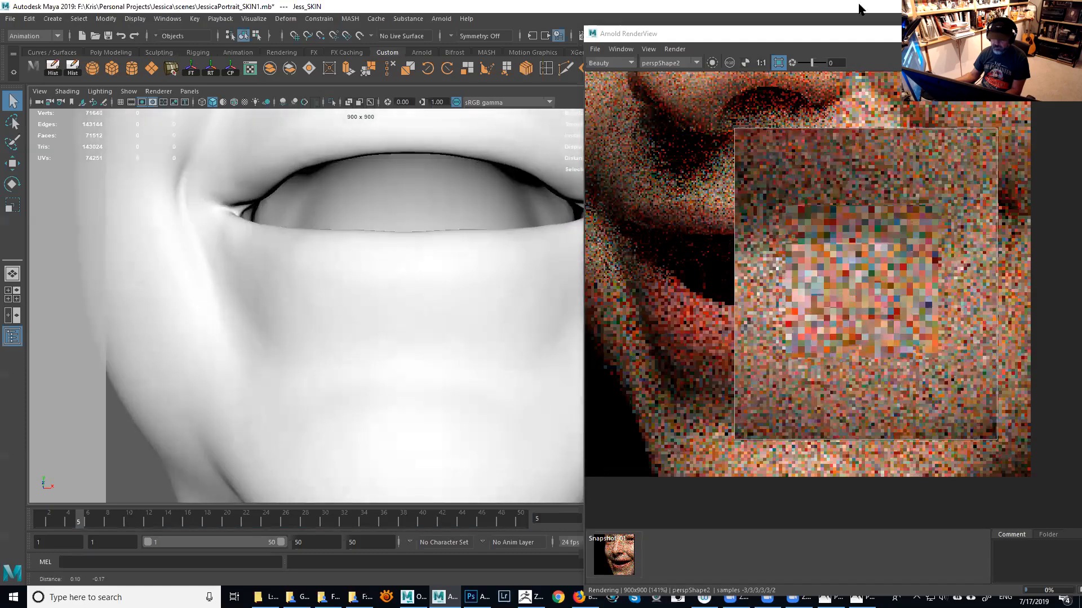
Show the render at actual size and widen the render region to cover the whole lower lip and chin area
{"action": "left_click_drag", "start_coordinate": [752, 34], "coordinate": [662, 53]}
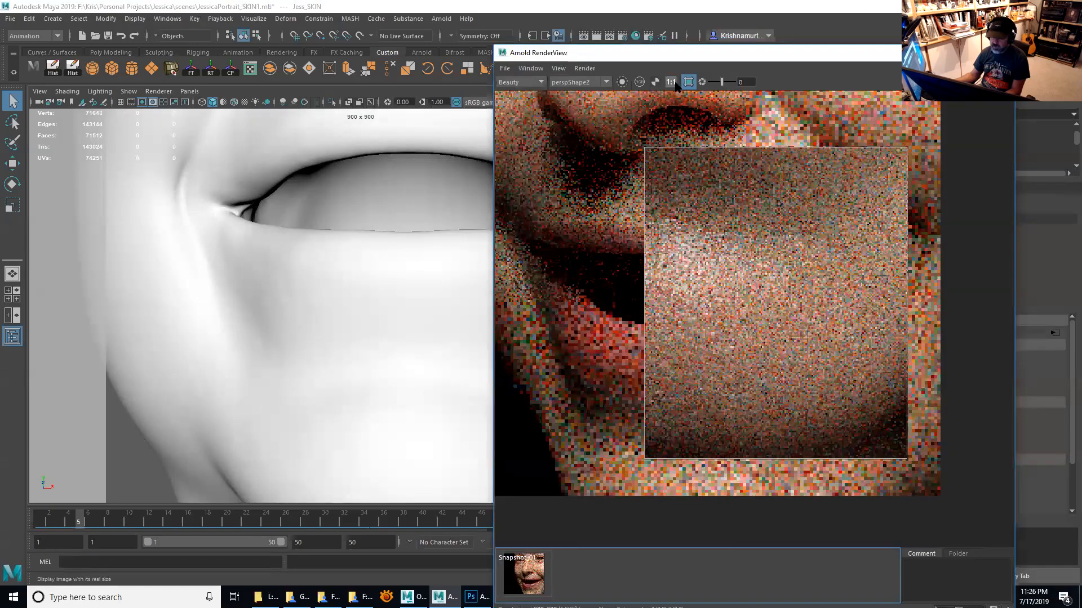
{"action": "left_click", "coordinate": [671, 83]}
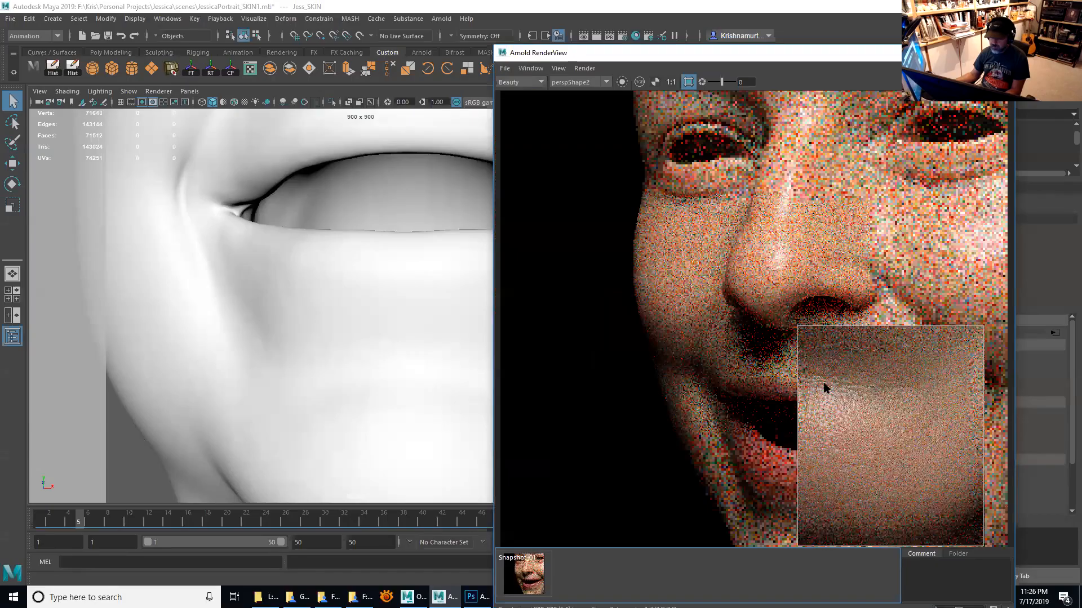
{"action": "left_click_drag", "start_coordinate": [801, 326], "coordinate": [666, 316]}
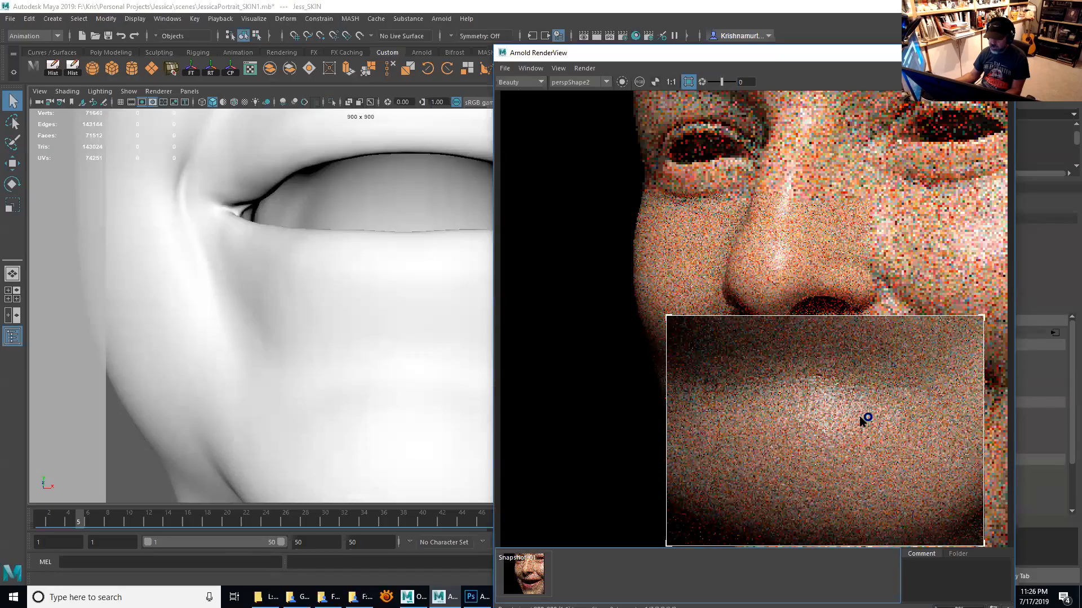
{"action": "middle_click_drag", "start_coordinate": [875, 409], "coordinate": [827, 313]}
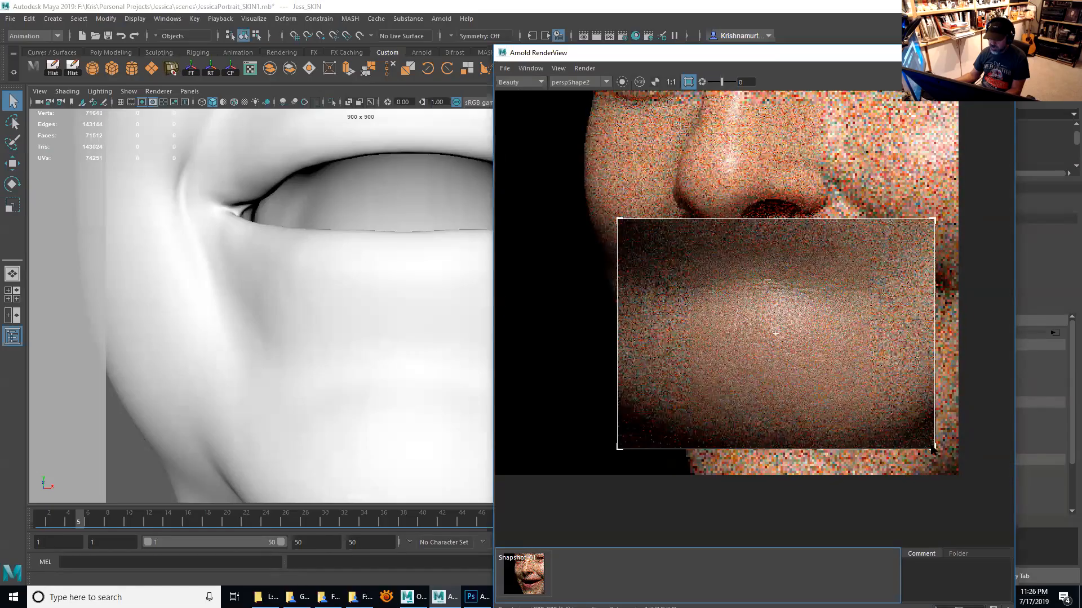
{"action": "scroll", "coordinate": [837, 379], "scroll_direction": "up", "scroll_amount": 4}
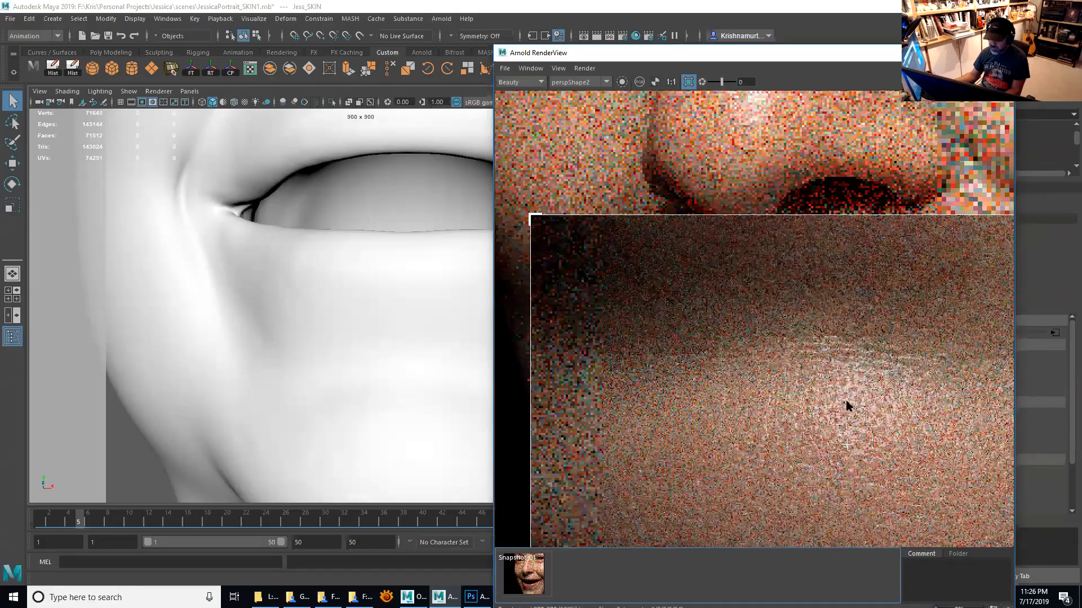
{"action": "middle_click_drag", "start_coordinate": [856, 423], "coordinate": [776, 285]}
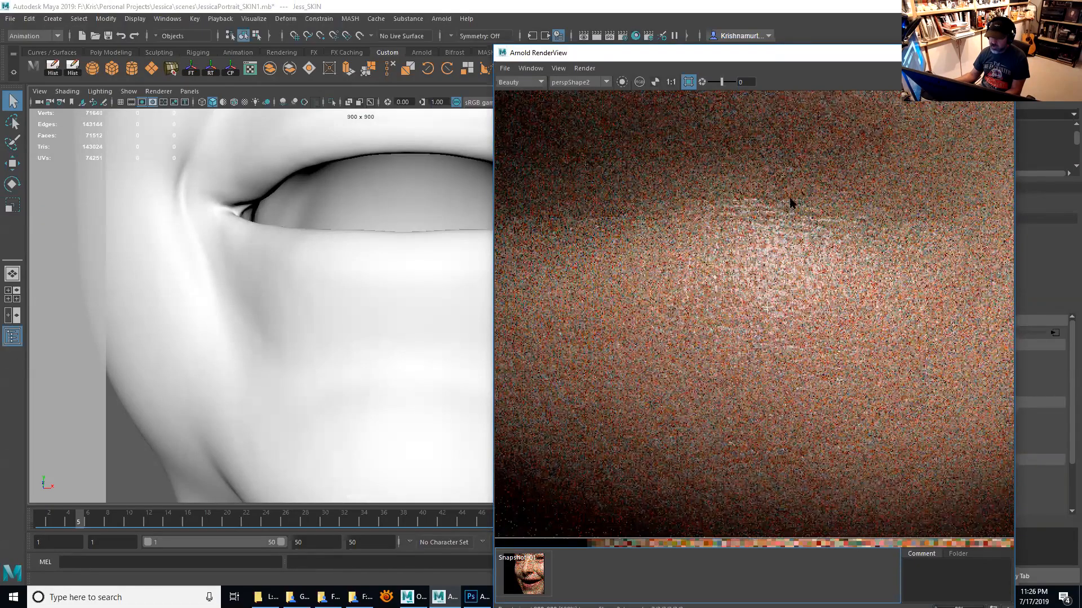
{"action": "middle_click_drag", "start_coordinate": [780, 215], "coordinate": [778, 281]}
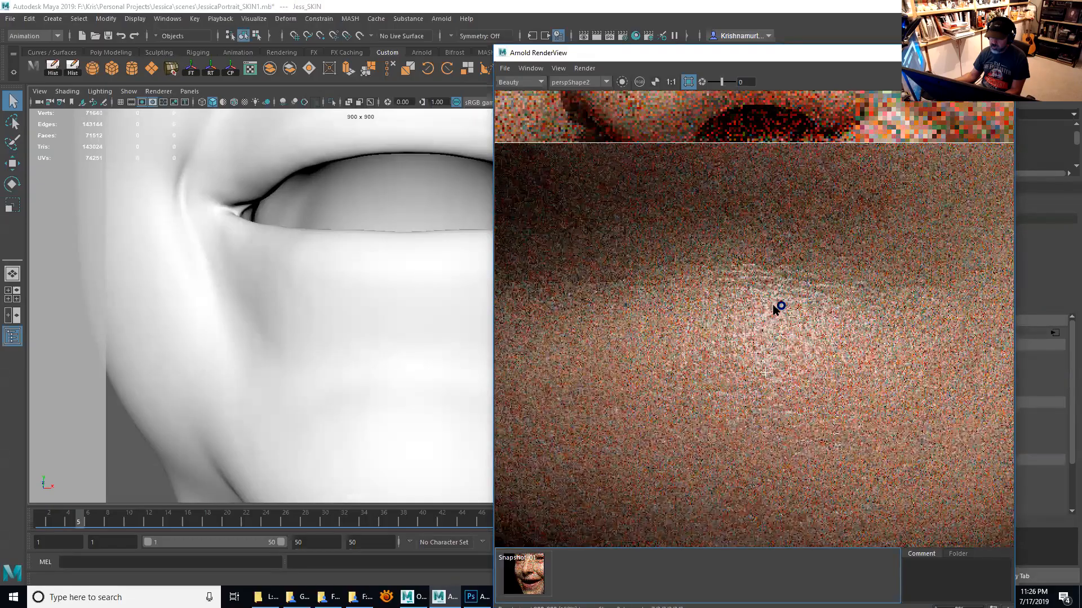
{"action": "middle_click_drag", "start_coordinate": [767, 242], "coordinate": [761, 172]}
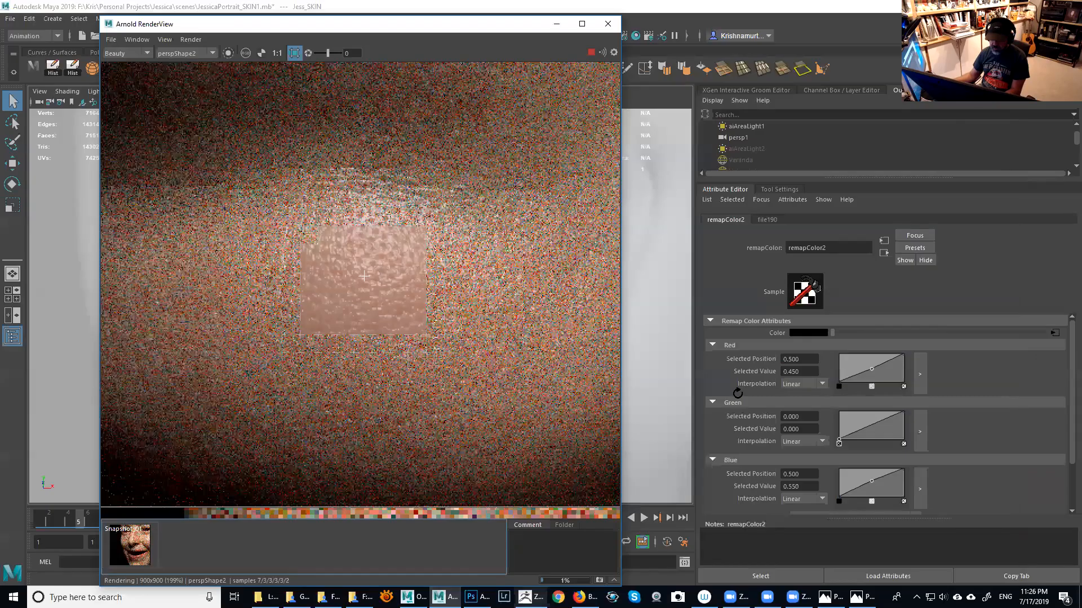
Switch to ZBrush, examine the sculpted pores on JessHead_LR20's lower lip and chin, and return to Maya's Arnold RenderView to compare the chin
{"action": "key", "text": "alt+Tab"}
{"action": "left_click", "coordinate": [803, 397], "text": "alt"}
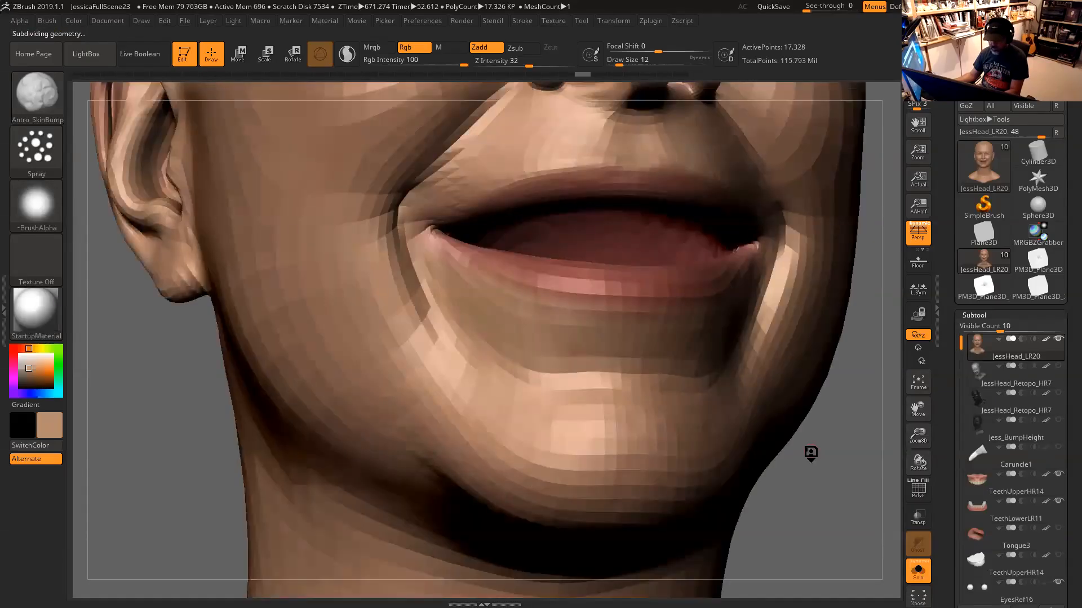
{"action": "left_click_drag", "start_coordinate": [822, 463], "coordinate": [794, 454]}
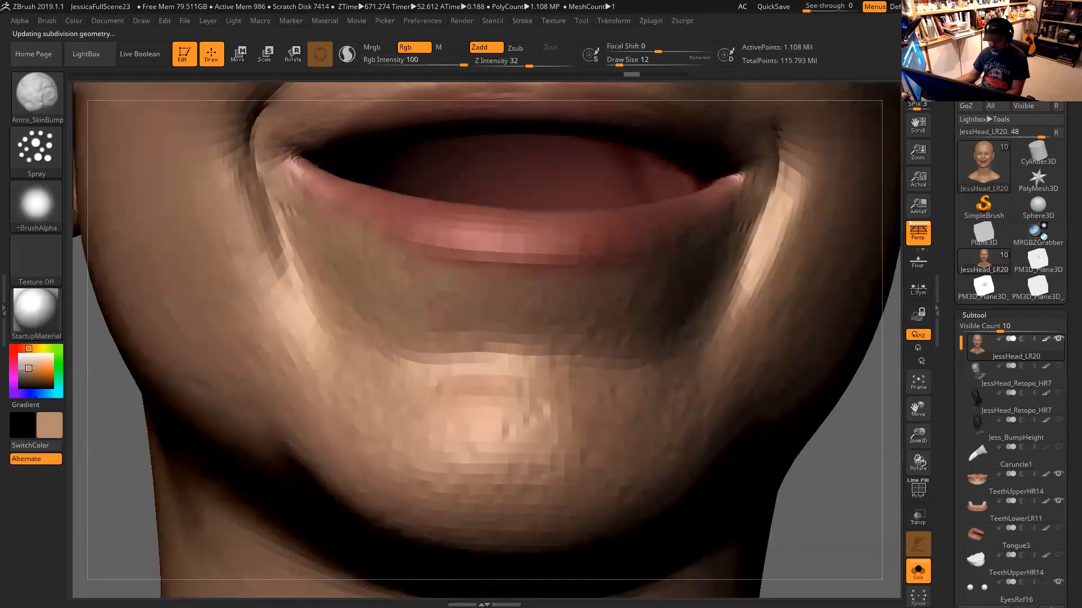
{"action": "left_click_drag", "start_coordinate": [847, 476], "coordinate": [867, 452]}
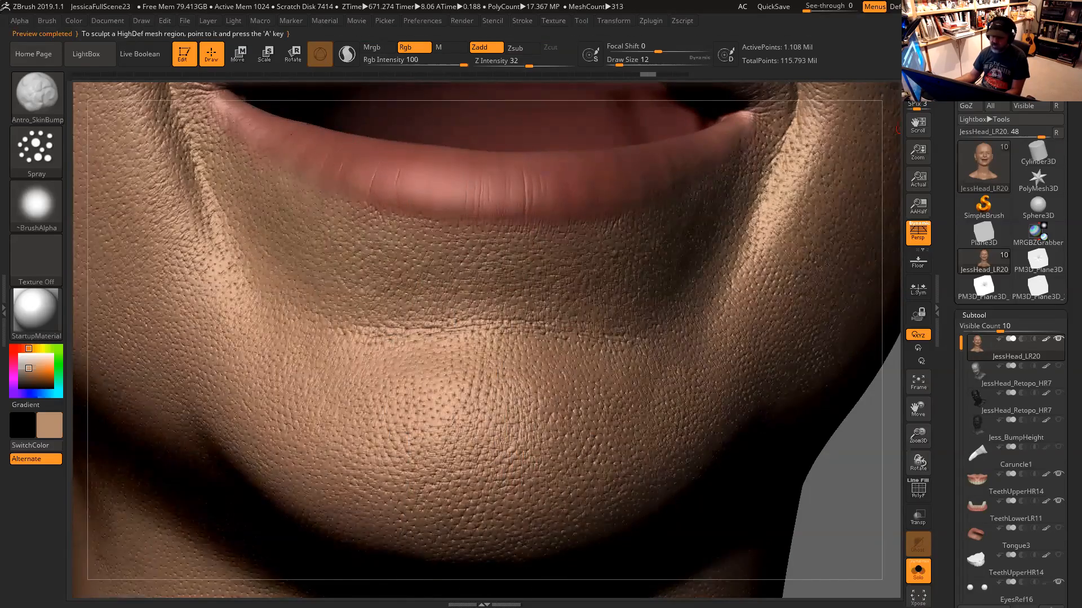
{"action": "key", "text": "alt+Tab"}
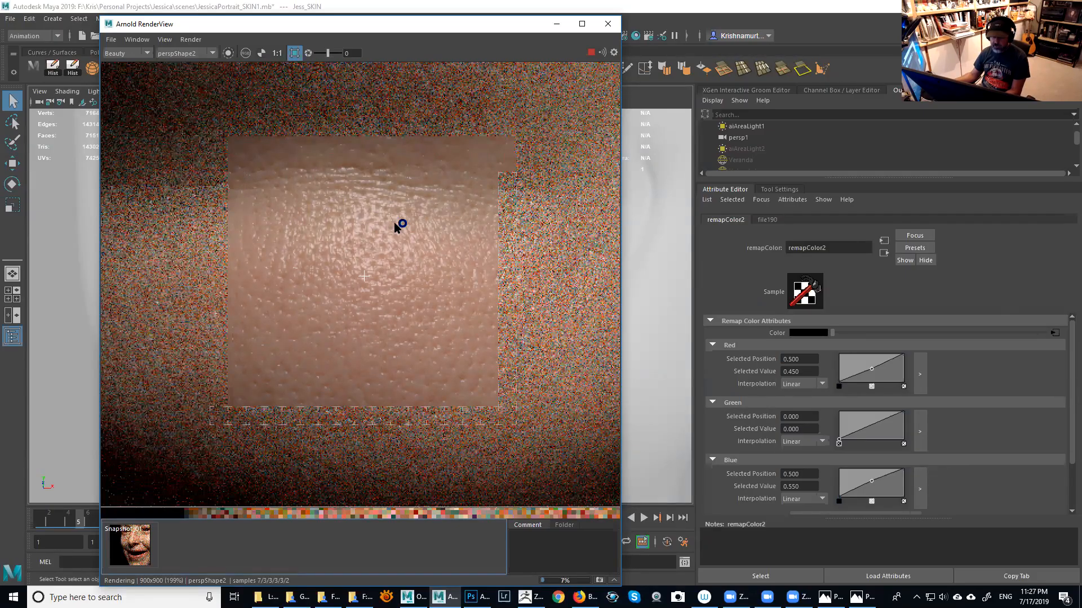
{"action": "scroll", "coordinate": [394, 222], "scroll_direction": "down", "scroll_amount": 1}
{"action": "middle_click_drag", "start_coordinate": [394, 222], "coordinate": [506, 309]}
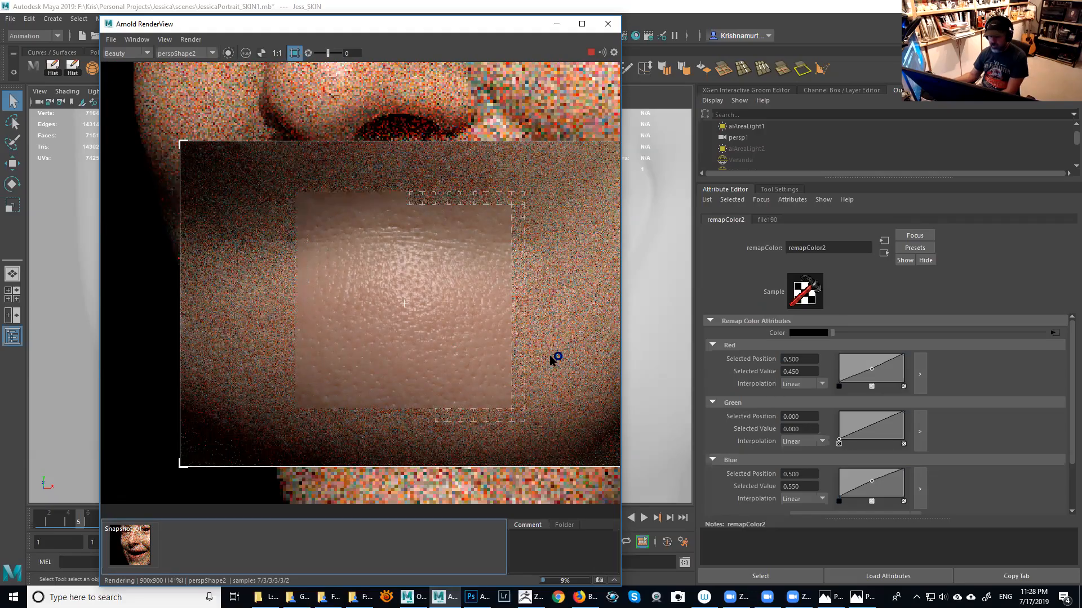
Switch to ZBrush, make the JessHead_Retopo_HR7 subtool active, and frame its face in three-quarter view
{"action": "left_click", "coordinate": [530, 597]}
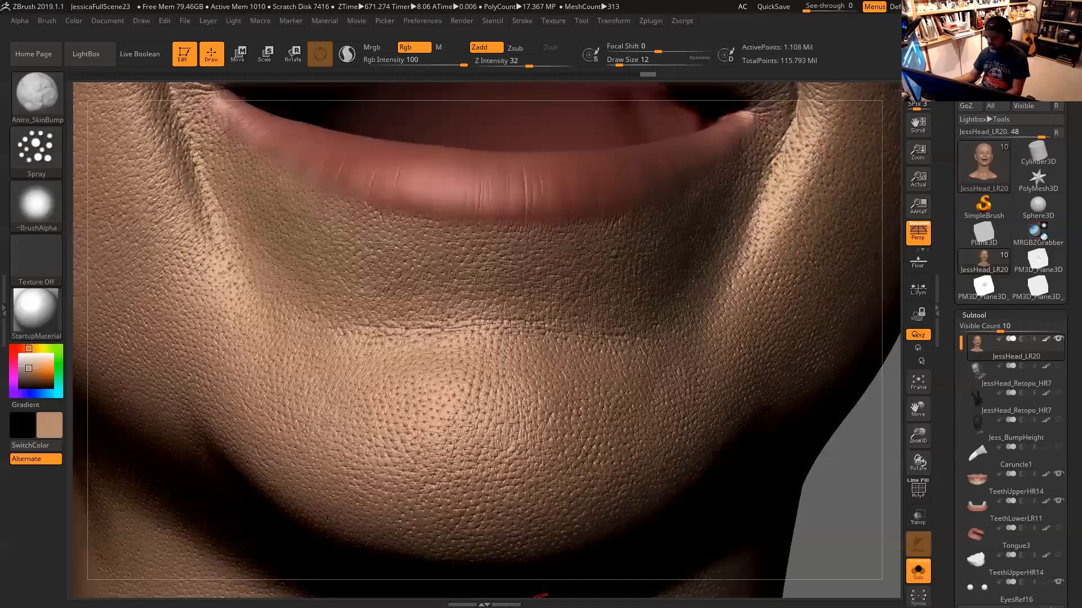
{"action": "left_click", "coordinate": [873, 453], "text": "alt"}
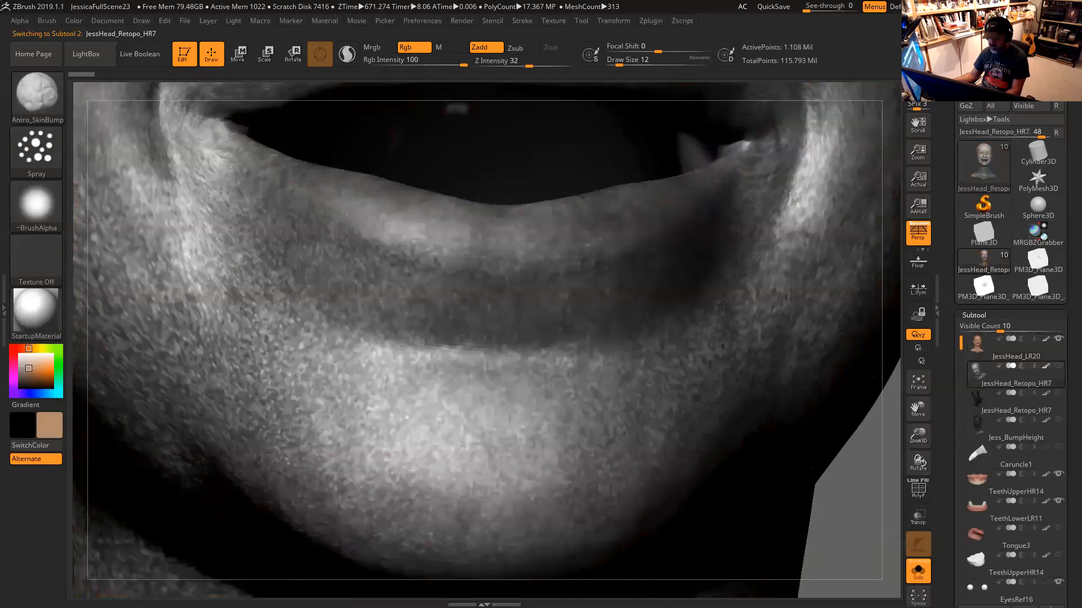
{"action": "left_click_drag", "start_coordinate": [897, 409], "coordinate": [821, 401], "text": "alt"}
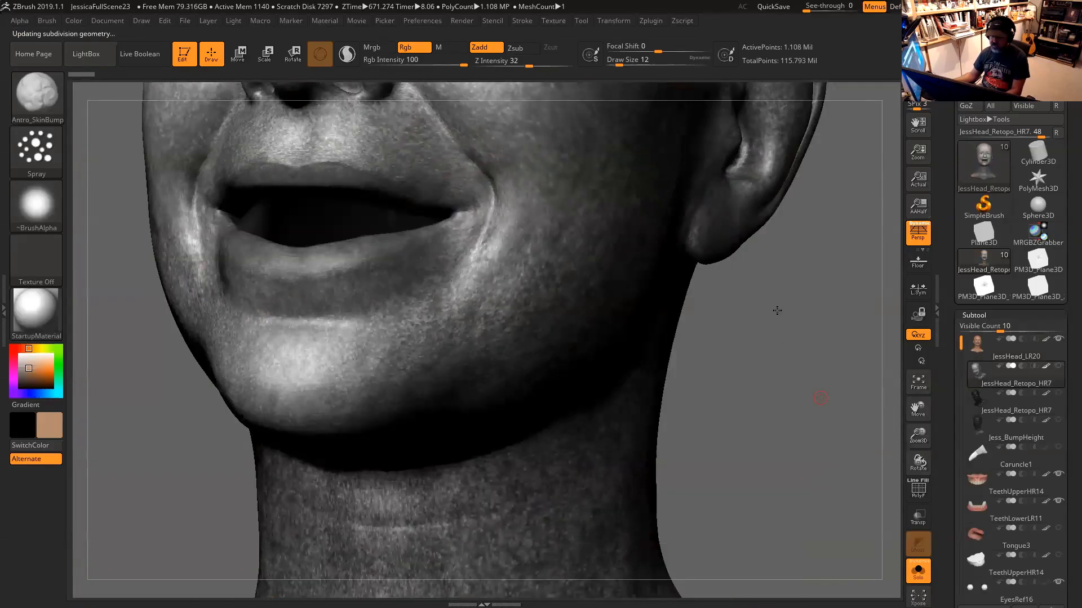
{"action": "left_click_drag", "start_coordinate": [851, 468], "coordinate": [890, 589], "text": "alt"}
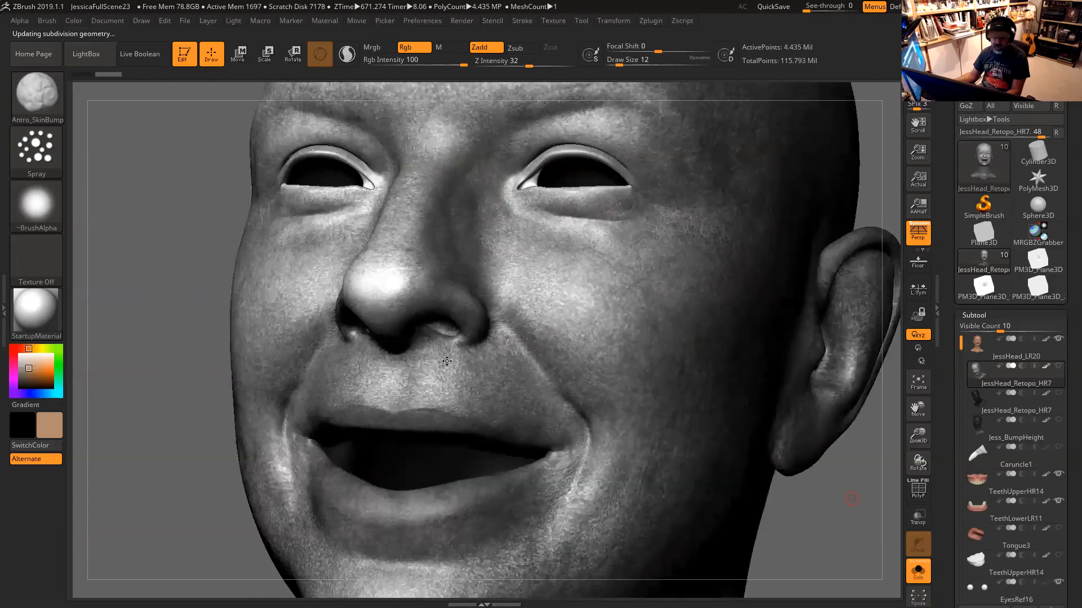
Set the material to Flat Color to display the head's painted grayscale map without shading
{"action": "left_click_drag", "start_coordinate": [134, 325], "coordinate": [107, 326]}
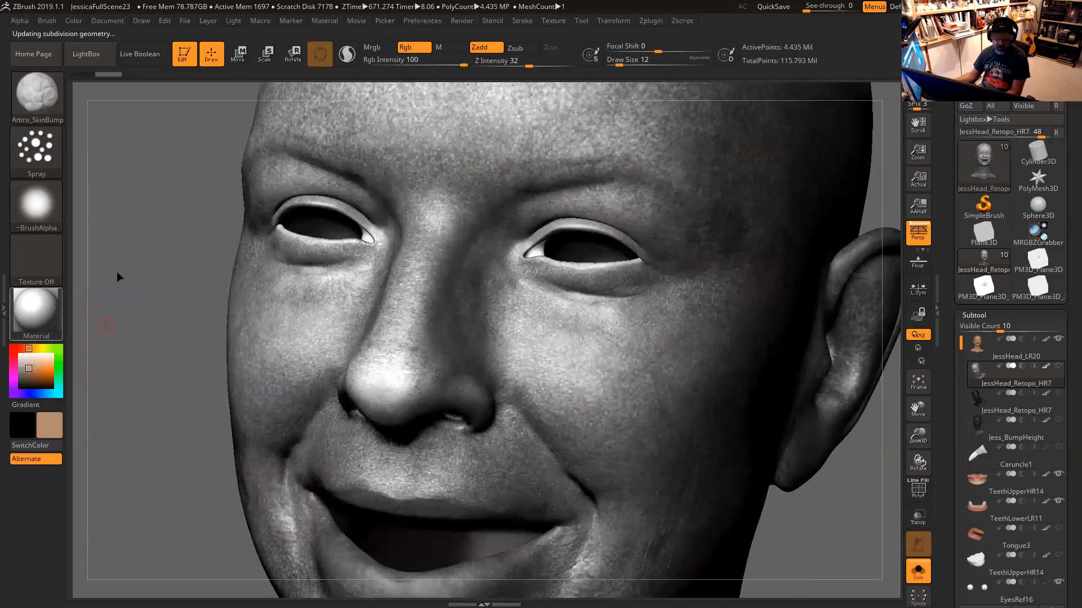
{"action": "key", "text": "m"}
{"action": "left_click", "coordinate": [105, 272]}
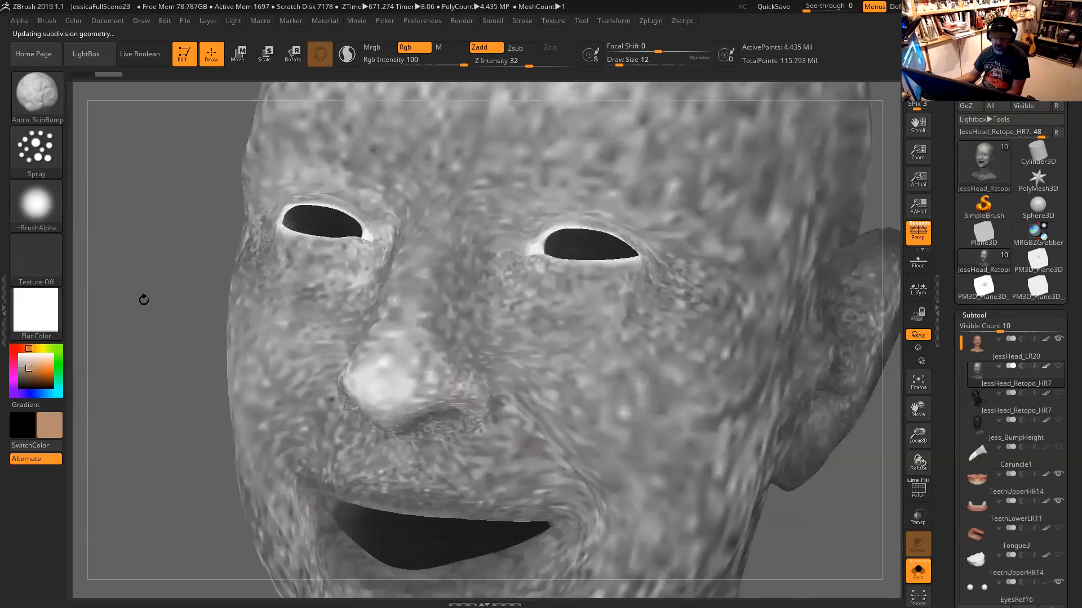
Examine the grayscale map's variation across the nose, mouth, chin, forehead, ear and neck from the front and side
{"action": "left_click_drag", "start_coordinate": [144, 300], "coordinate": [98, 293]}
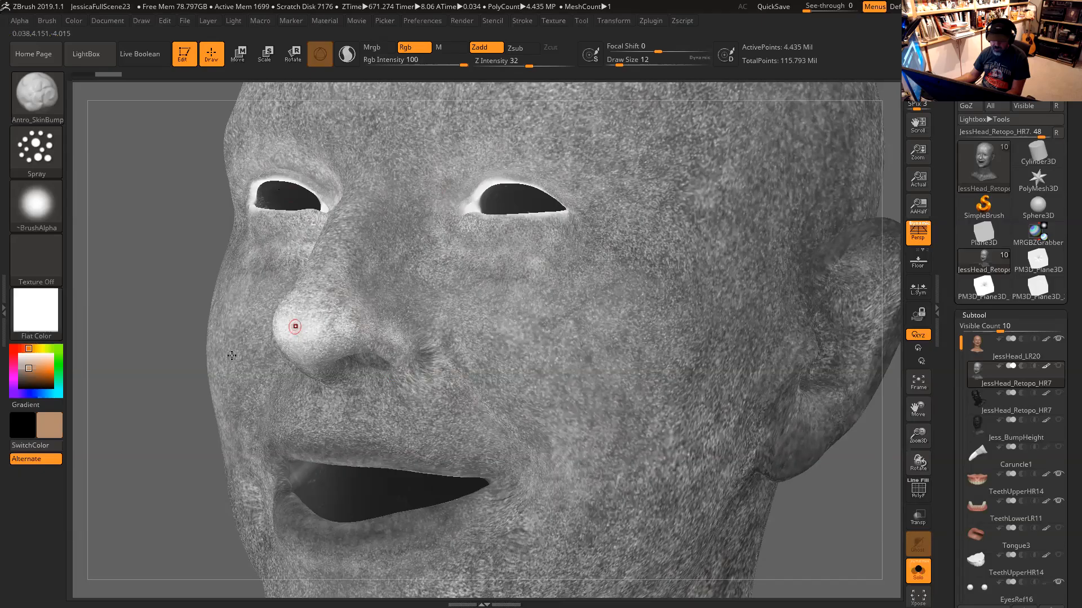
{"action": "left_click_drag", "start_coordinate": [311, 380], "coordinate": [304, 225], "text": "alt"}
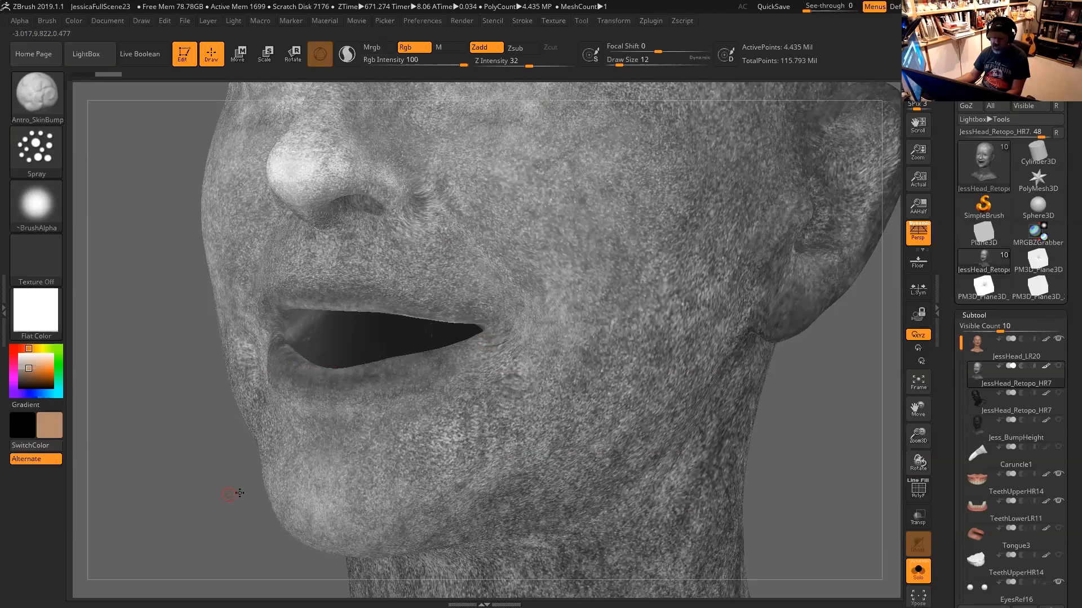
{"action": "left_click_drag", "start_coordinate": [234, 492], "coordinate": [448, 395]}
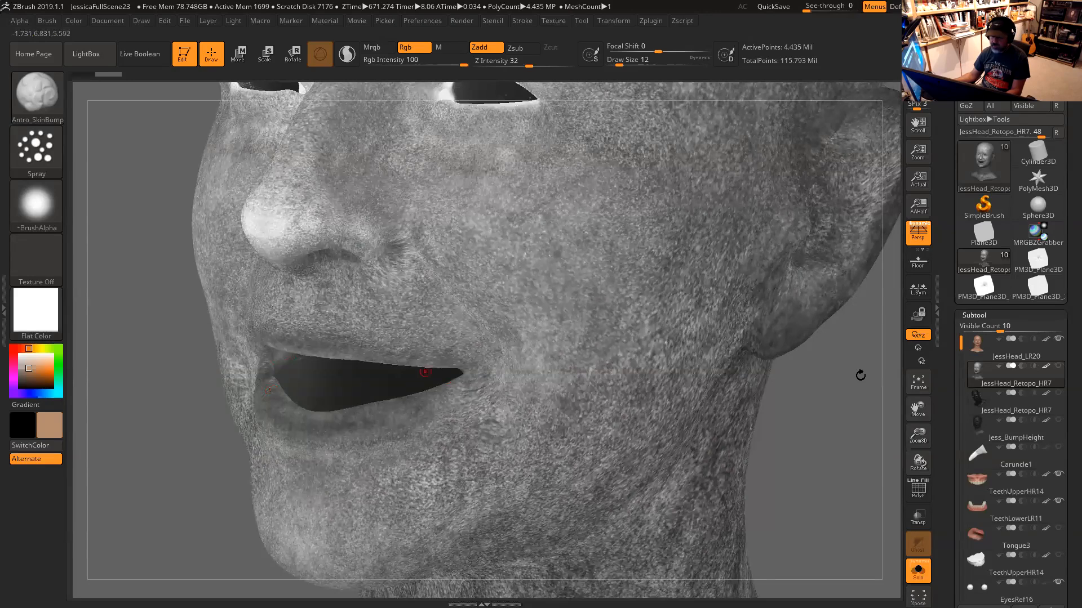
{"action": "left_click_drag", "start_coordinate": [861, 377], "coordinate": [765, 396], "text": "alt"}
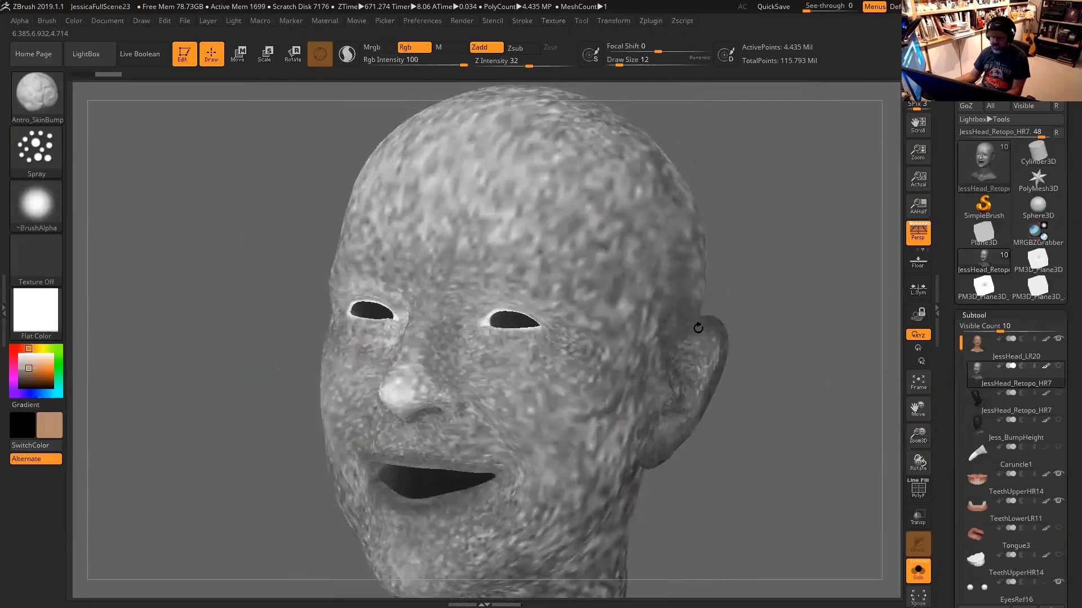
{"action": "left_click_drag", "start_coordinate": [508, 245], "coordinate": [501, 316], "text": "shift"}
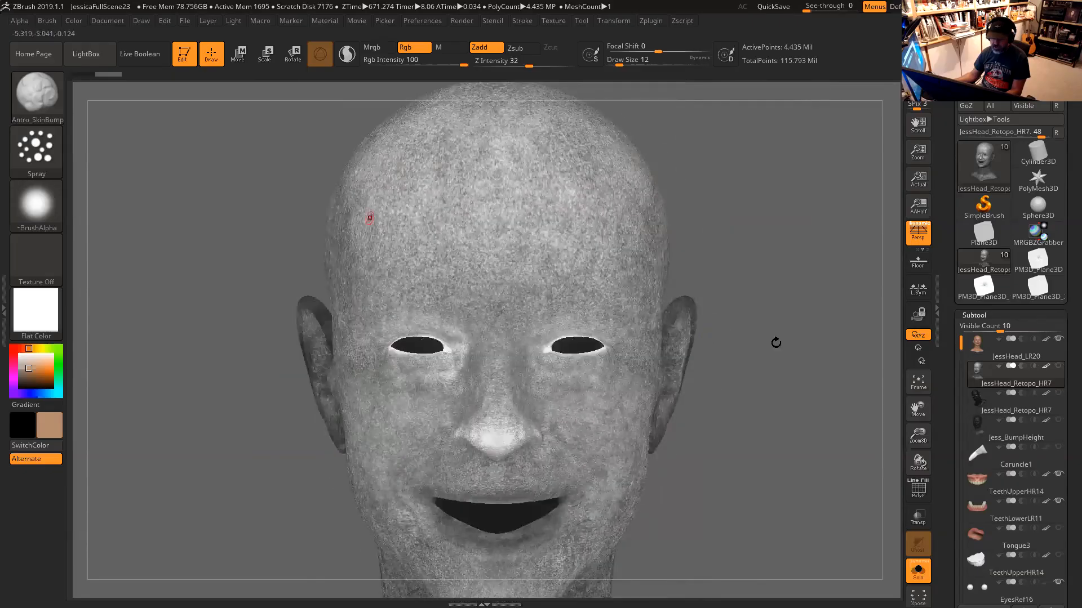
{"action": "right_click_drag", "start_coordinate": [505, 558], "coordinate": [507, 510], "text": "alt"}
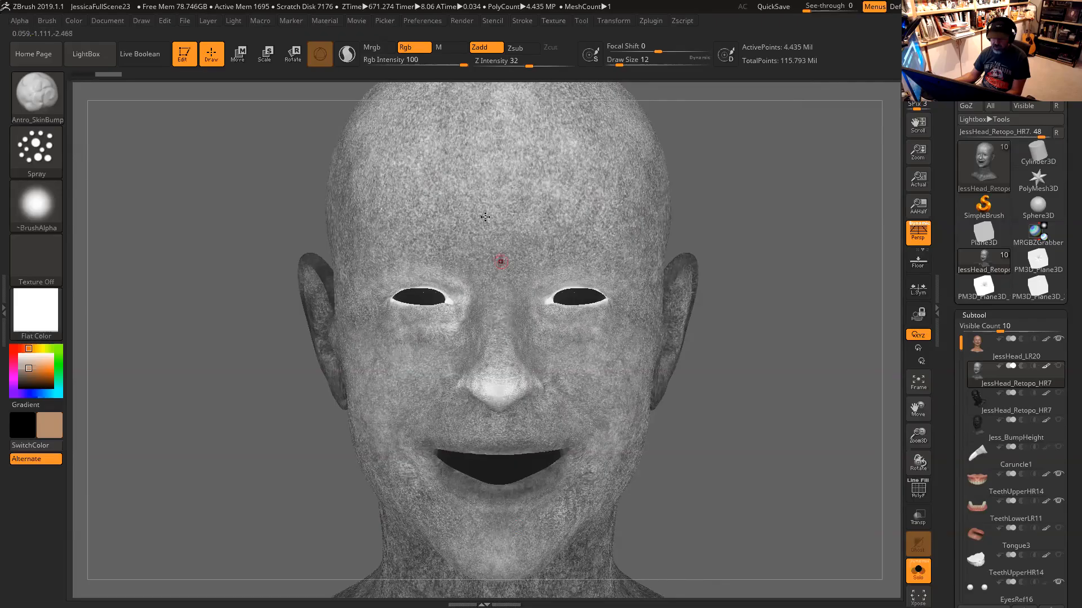
{"action": "mouse_move", "coordinate": [678, 420]}
{"action": "left_mouse_down"}
{"action": "mouse_move", "coordinate": [715, 400]}
{"action": "mouse_move", "coordinate": [558, 405]}
{"action": "left_mouse_up"}
{"action": "left_click_drag", "start_coordinate": [708, 405], "coordinate": [729, 403]}
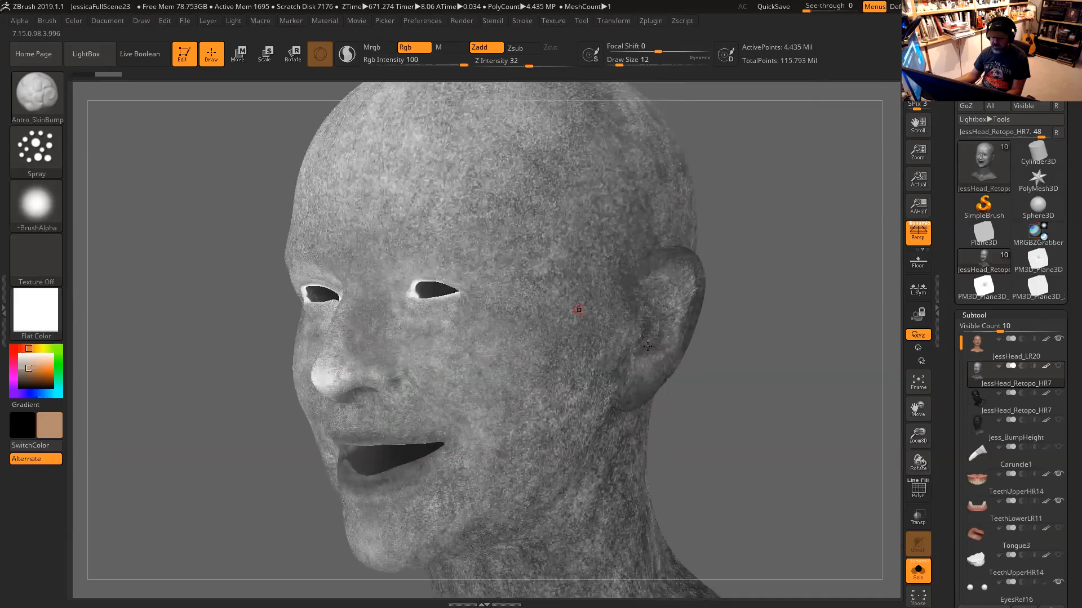
{"action": "mouse_move", "coordinate": [736, 188]}
{"action": "left_mouse_down"}
{"action": "mouse_move", "coordinate": [558, 423]}
{"action": "mouse_move", "coordinate": [703, 405]}
{"action": "mouse_move", "coordinate": [700, 163]}
{"action": "left_mouse_up"}
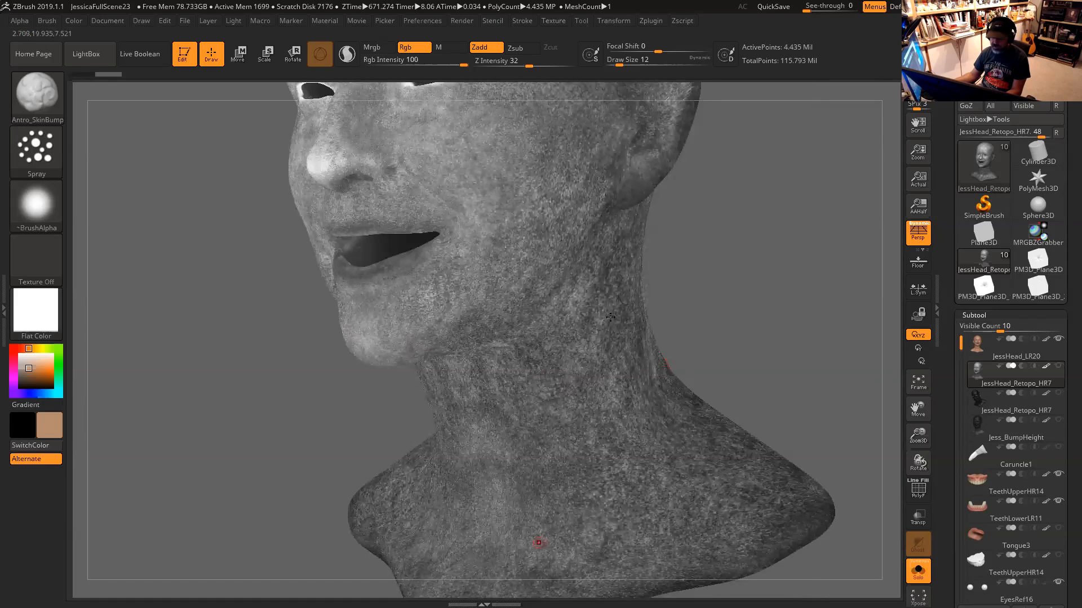
{"action": "mouse_move", "coordinate": [710, 302]}
{"action": "left_mouse_down", "text": "alt"}
{"action": "mouse_move", "coordinate": [712, 405]}
{"action": "mouse_move", "coordinate": [748, 344]}
{"action": "mouse_move", "coordinate": [723, 330]}
{"action": "left_mouse_up", "text": "alt"}
{"action": "mouse_move", "coordinate": [736, 384]}
{"action": "left_mouse_down"}
{"action": "mouse_move", "coordinate": [722, 373]}
{"action": "mouse_move", "coordinate": [728, 364]}
{"action": "mouse_move", "coordinate": [734, 374]}
{"action": "left_mouse_up"}
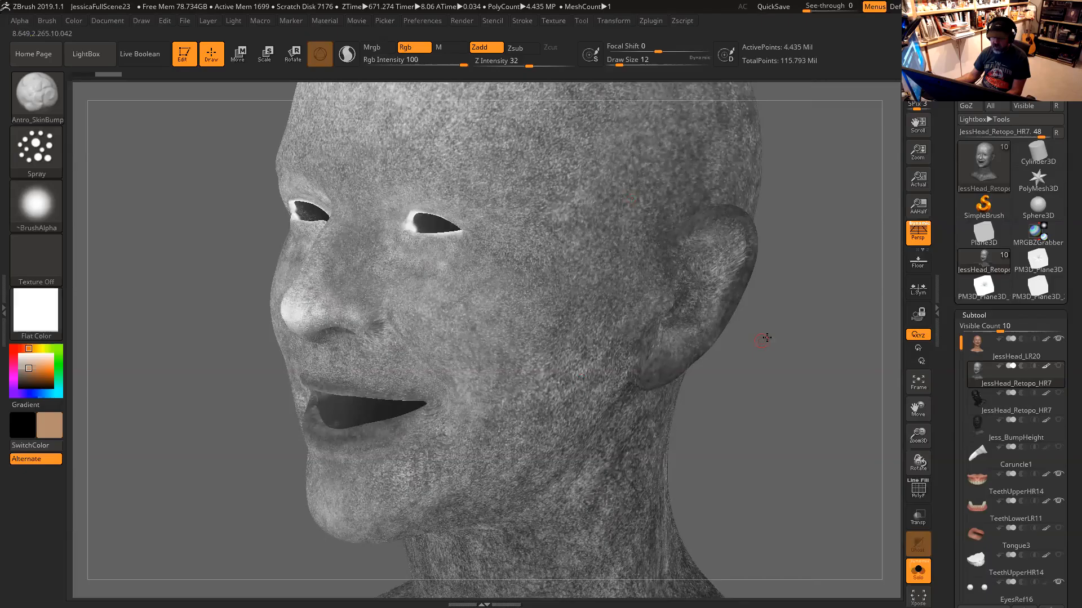
{"action": "left_click_drag", "start_coordinate": [777, 321], "coordinate": [779, 279]}
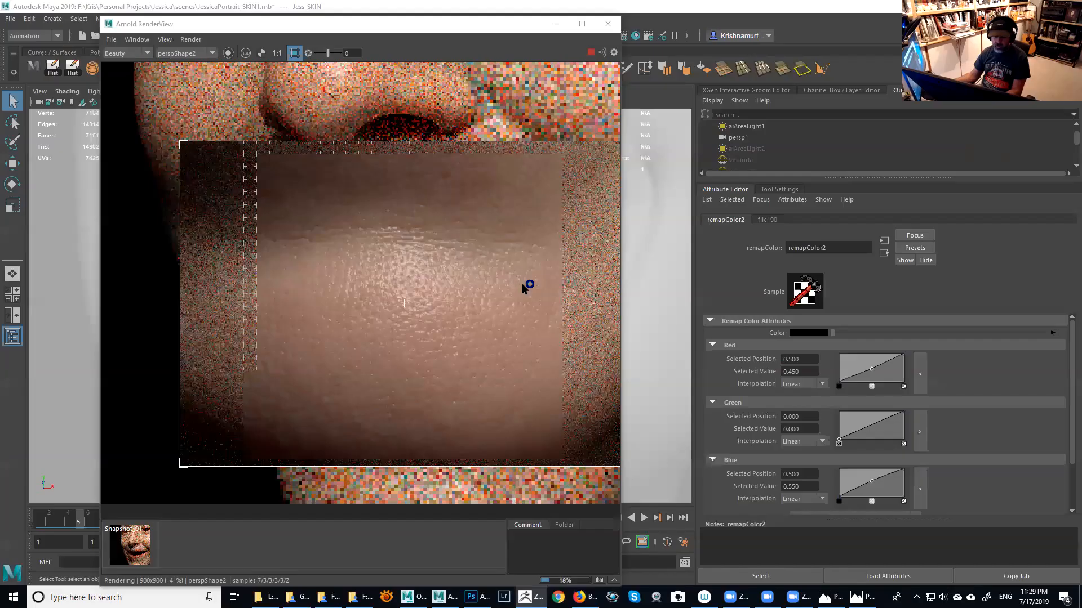
Return to Maya's Arnold RenderView and examine the refined chin region together with the surrounding face
{"action": "left_click", "coordinate": [368, 365]}
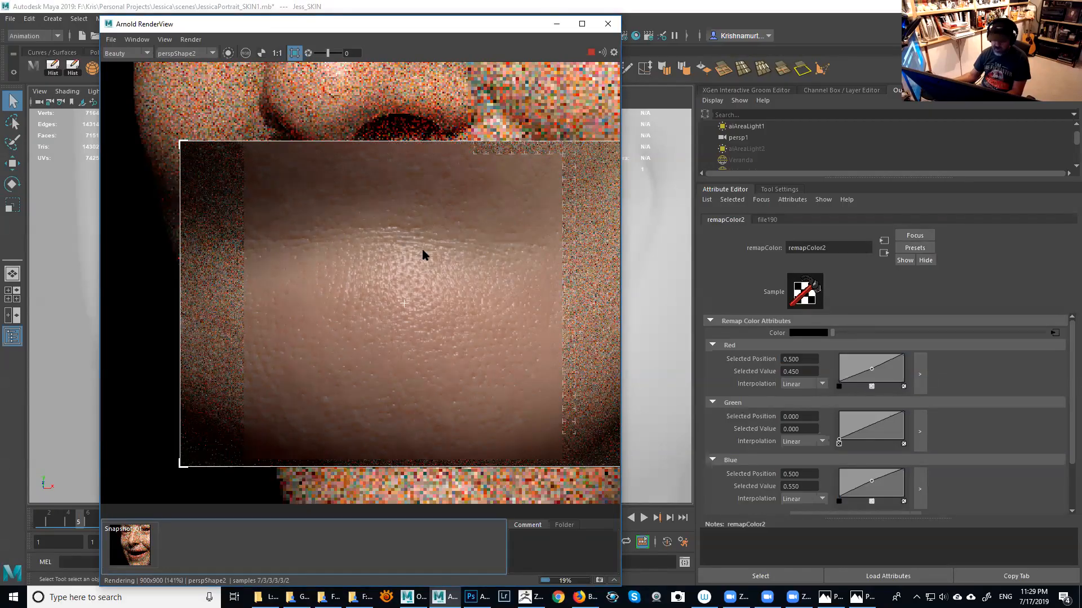
{"action": "scroll", "coordinate": [422, 266], "scroll_direction": "down", "scroll_amount": 2}
{"action": "middle_click_drag", "start_coordinate": [408, 245], "coordinate": [409, 372]}
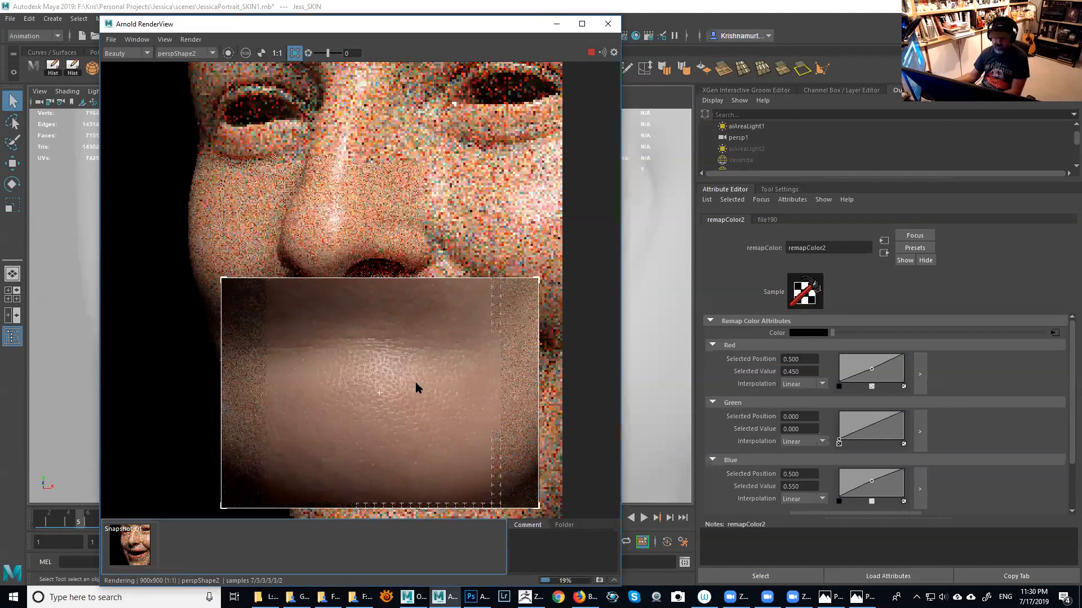